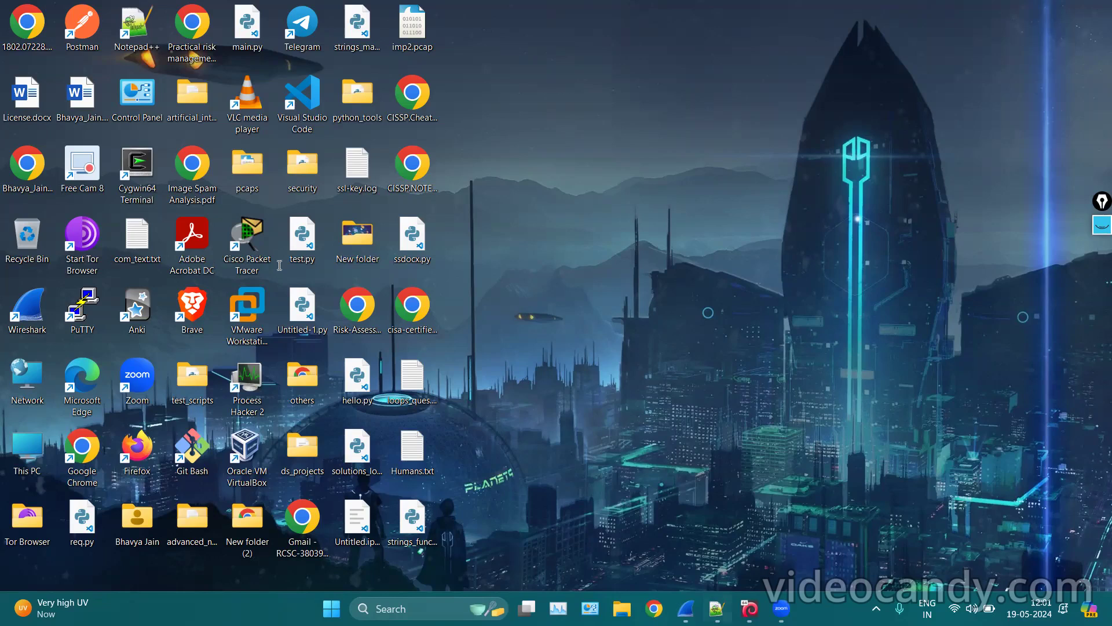
# In the Kali VirtualBox window, enter the login username and move to the password field.
pyautogui.click(1097, 5)
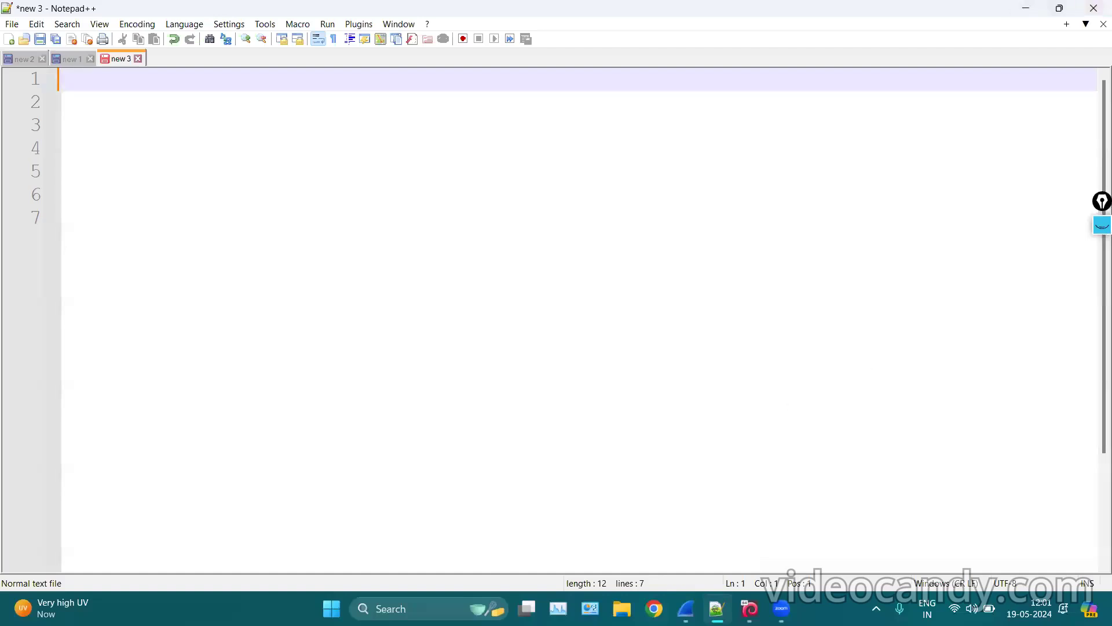
pyautogui.click(1026, 8)
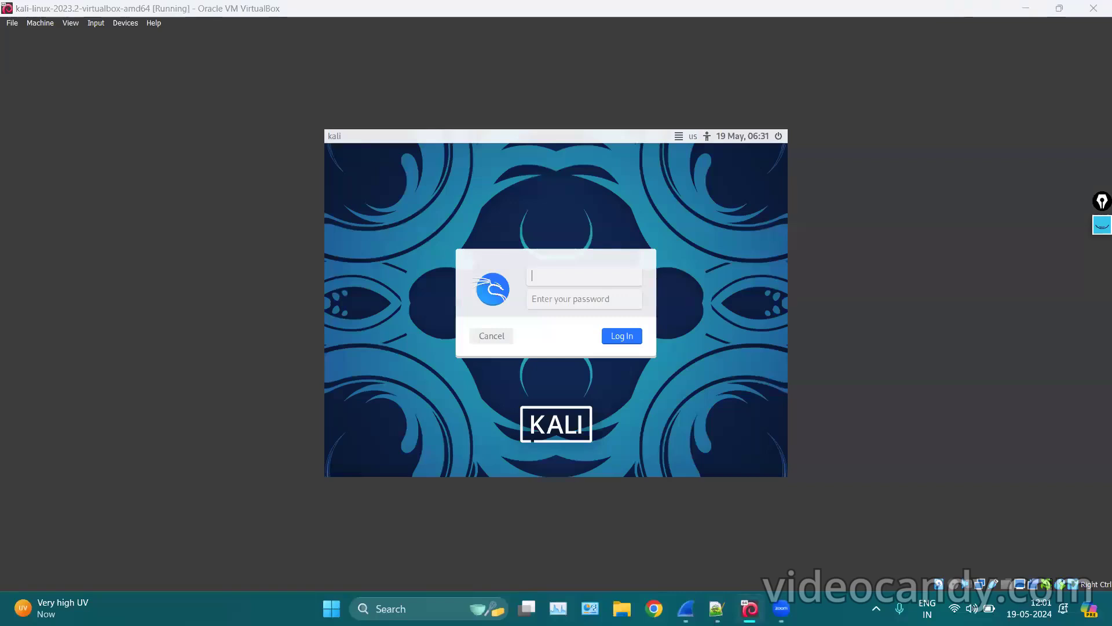
pyautogui.click(588, 274)
pyautogui.write('kali')
pyautogui.press('Tab')
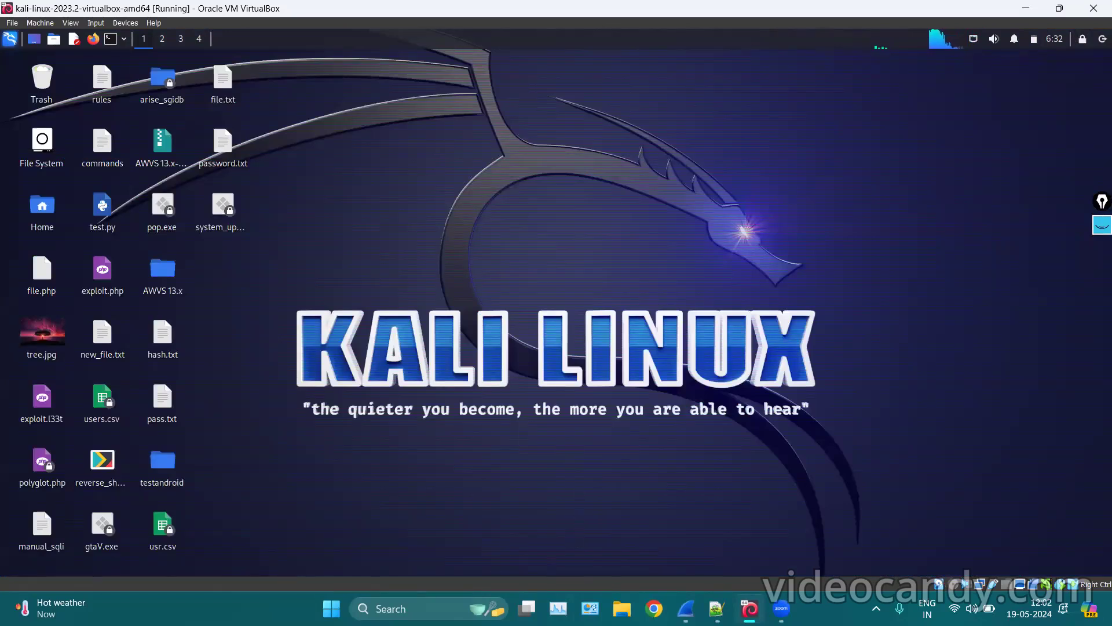
# Launch Wireshark by searching 'wire' in the Kali applications menu.
pyautogui.click(11, 43)
pyautogui.write('i')
pyautogui.press('BackSpace')
pyautogui.write('wire')
pyautogui.press('Return')
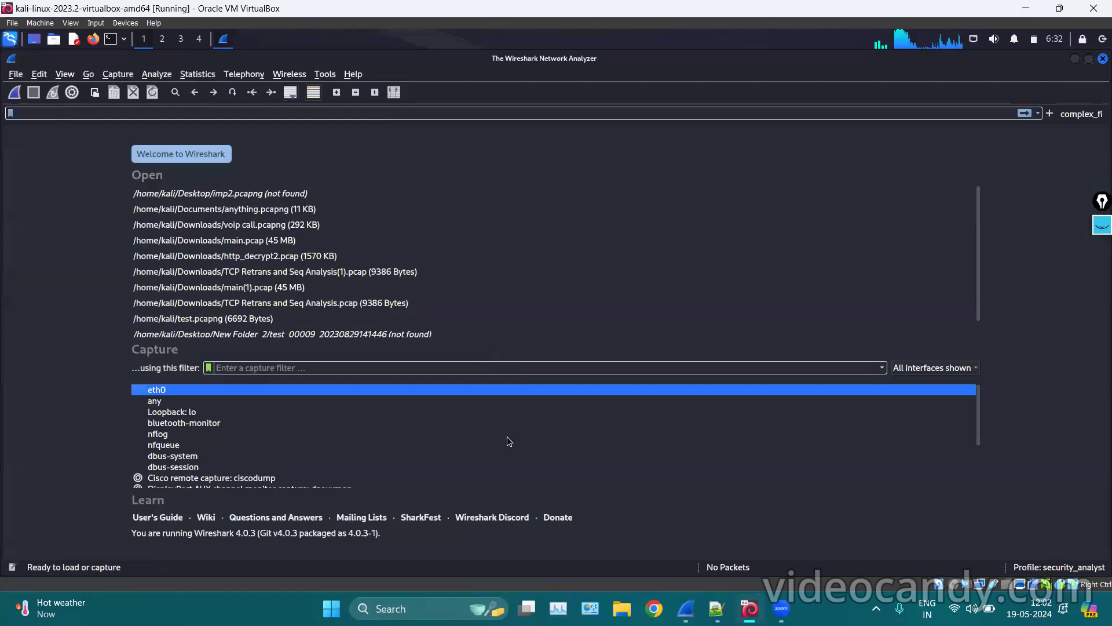
# Highlight the capture filter field in yellow, then erase the annotation and return to the notes.
pyautogui.click(1101, 224)
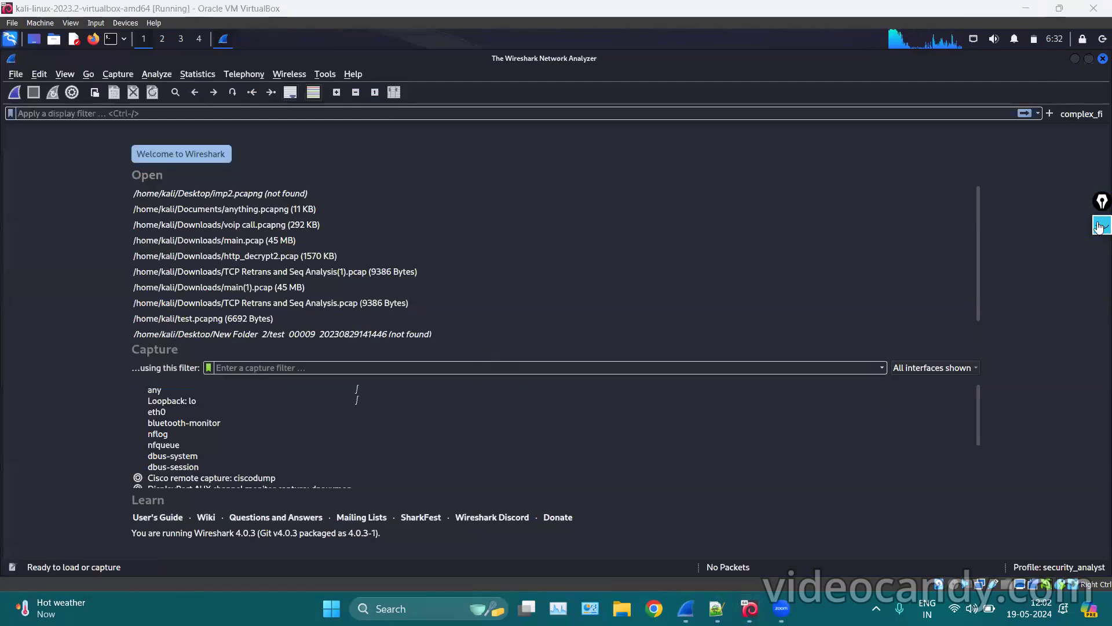
pyautogui.click(1100, 227)
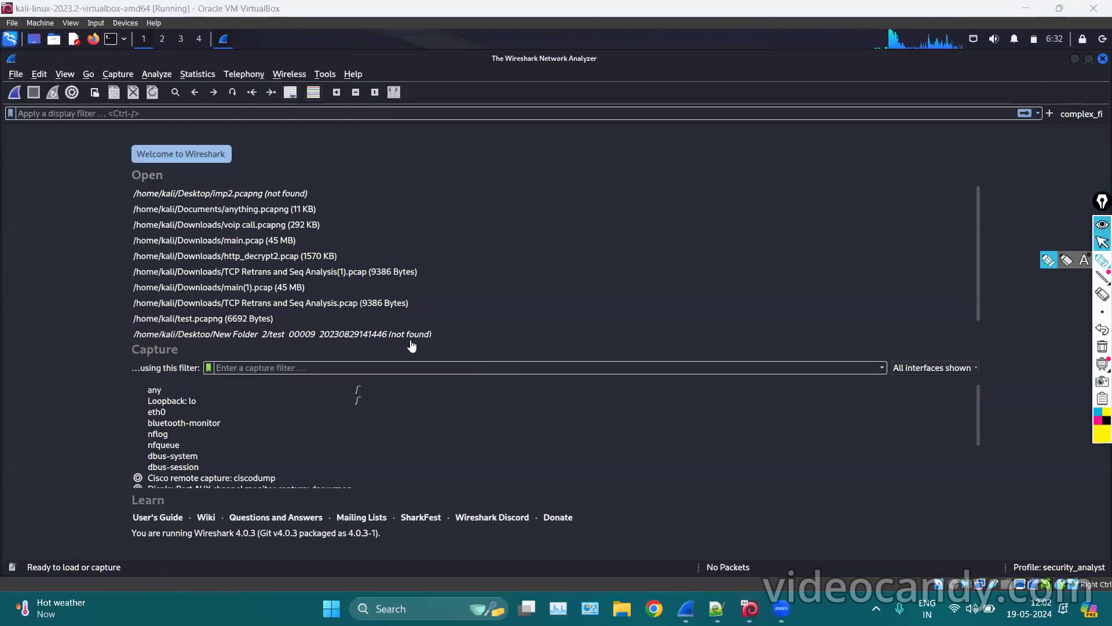
pyautogui.moveTo(355, 348)
pyautogui.mouseDown()
pyautogui.moveTo(217, 376)
pyautogui.moveTo(403, 366)
pyautogui.mouseUp()
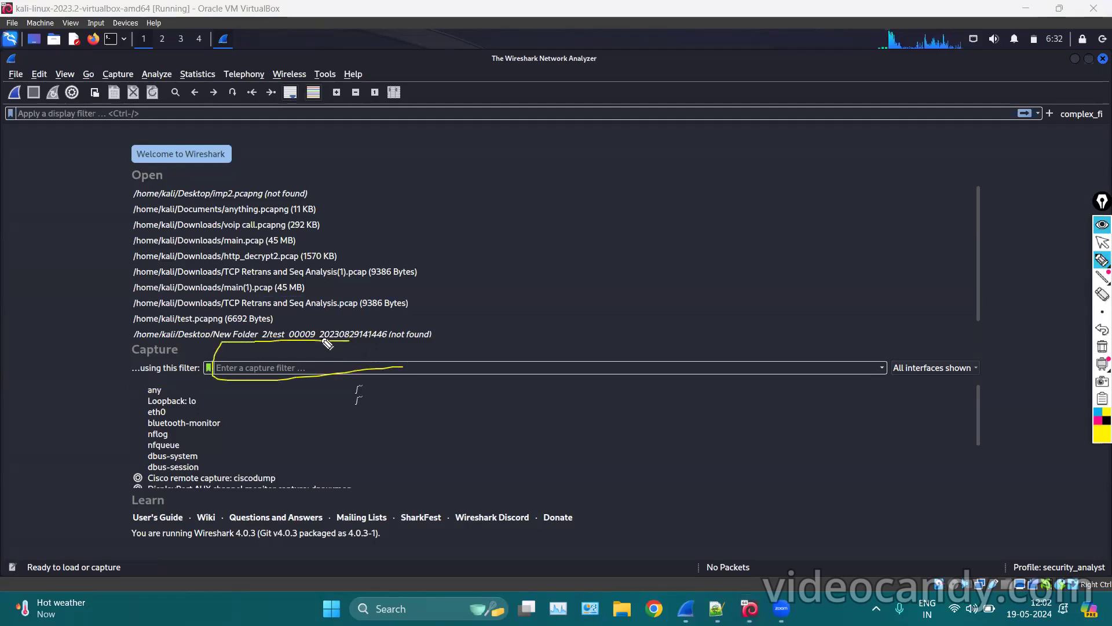
pyautogui.click(1102, 346)
pyautogui.click(1100, 247)
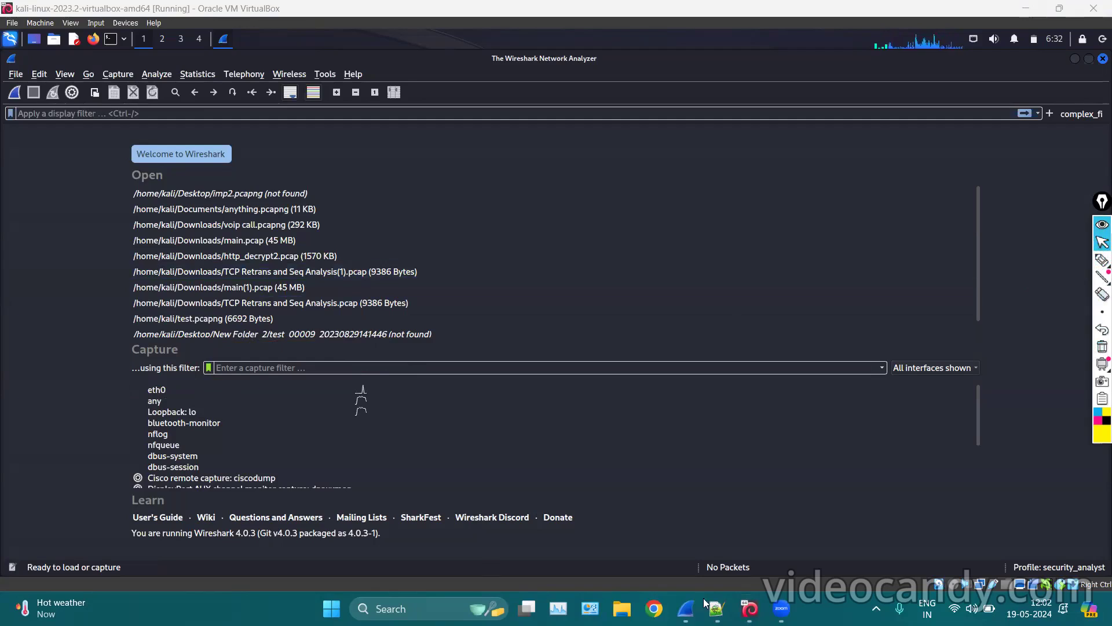
pyautogui.hotkey('alt', 'Tab')
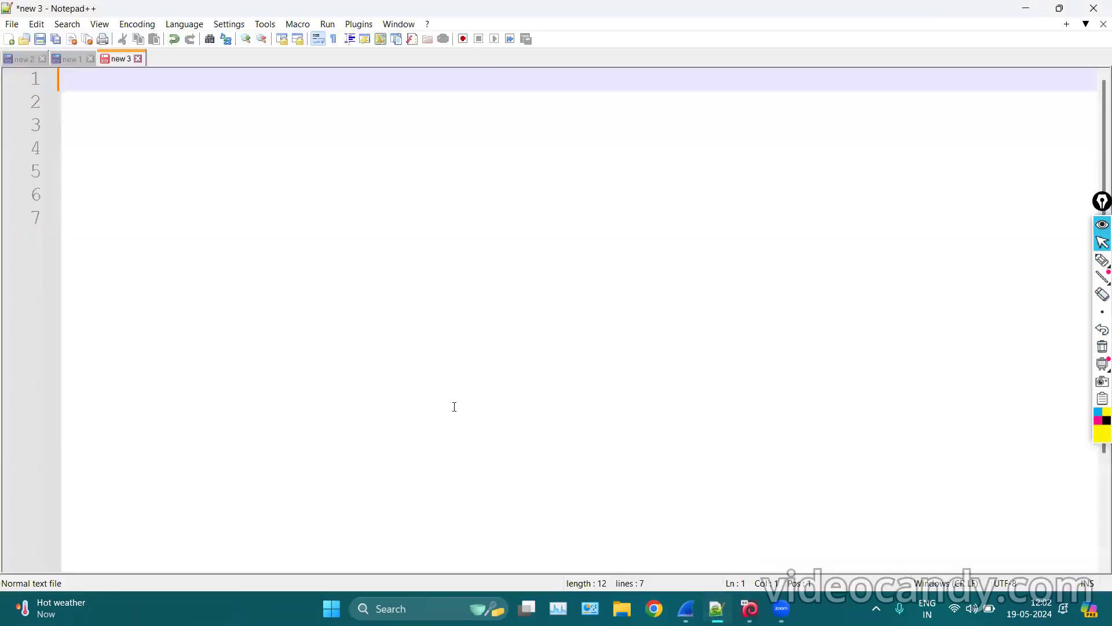
# Type the filters arp, tcp, udp, host 192.168.1.42 and port 1224 on separate lines.
pyautogui.write('arp')
pyautogui.press('Return')
pyautogui.write('tcp')
pyautogui.press('Return')
pyautogui.write('udp')
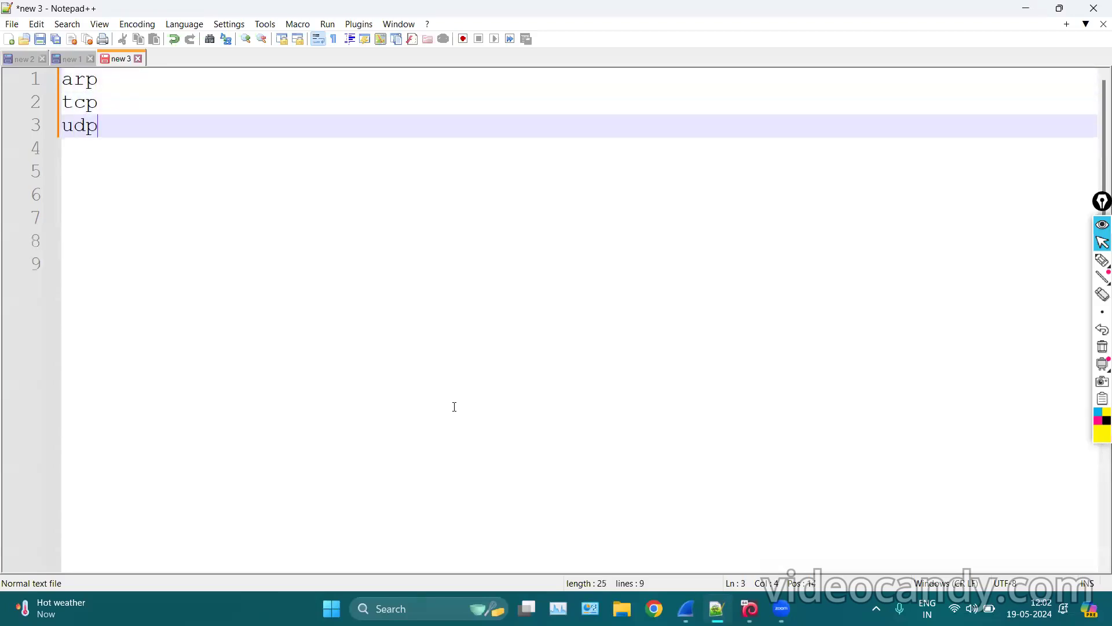
pyautogui.press('Return')
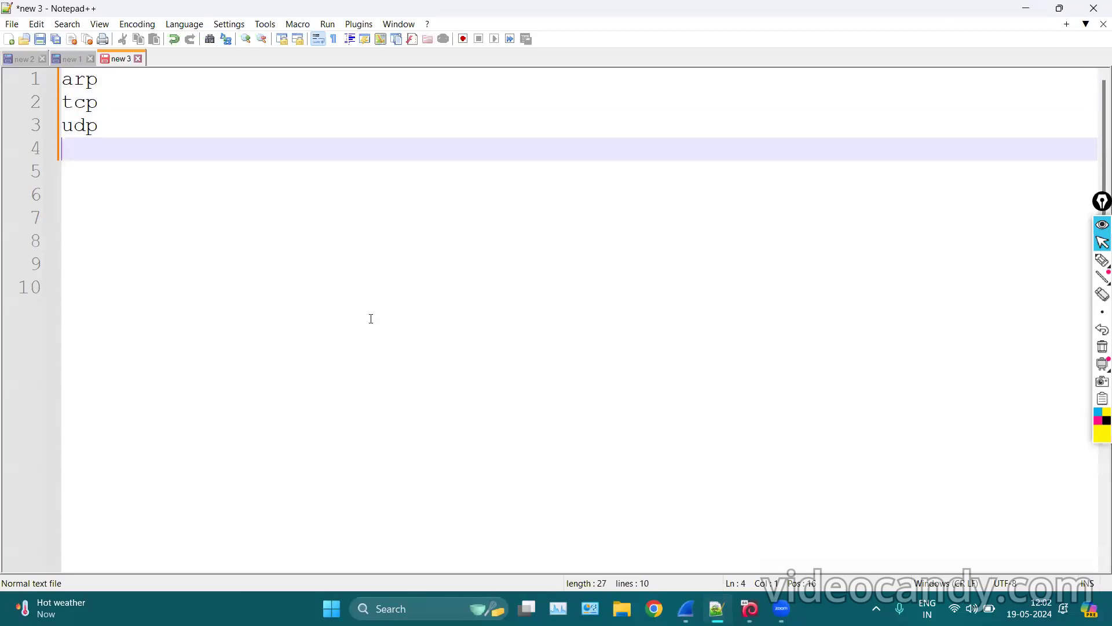
pyautogui.write('host 192.168.')
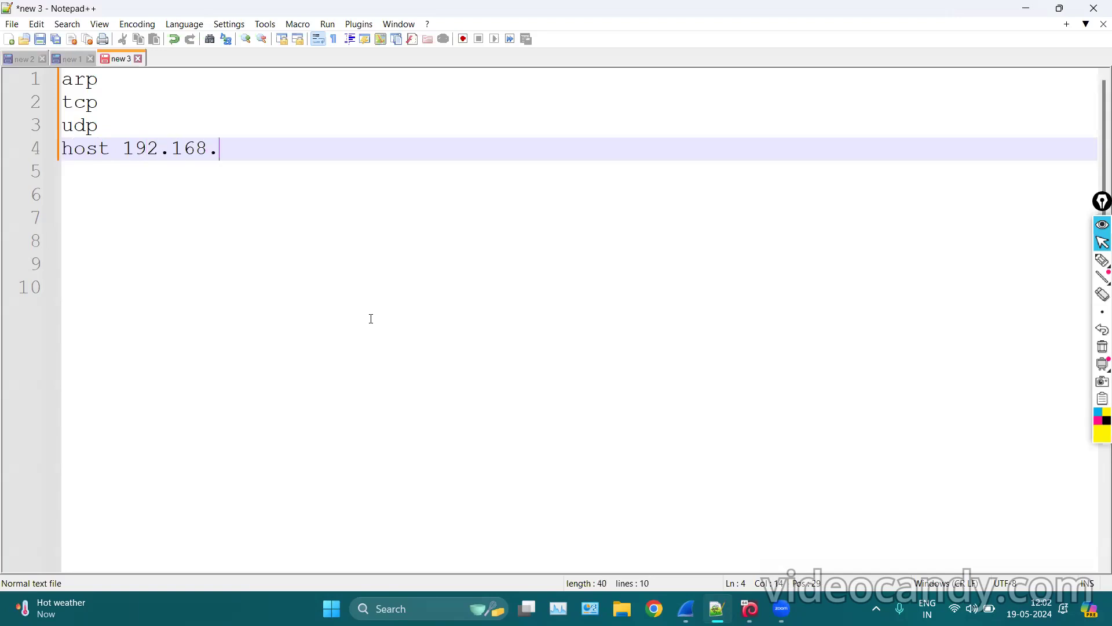
pyautogui.write('1.42')
pyautogui.press('Return')
pyautogui.press('Return')
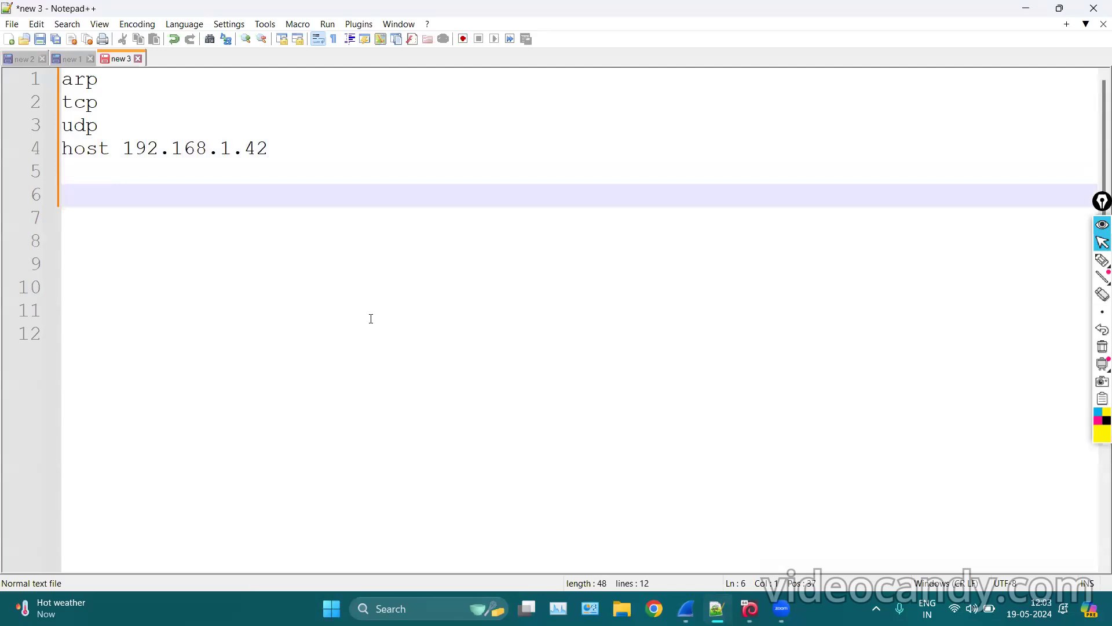
pyautogui.write('port 1224')
pyautogui.press('Return')
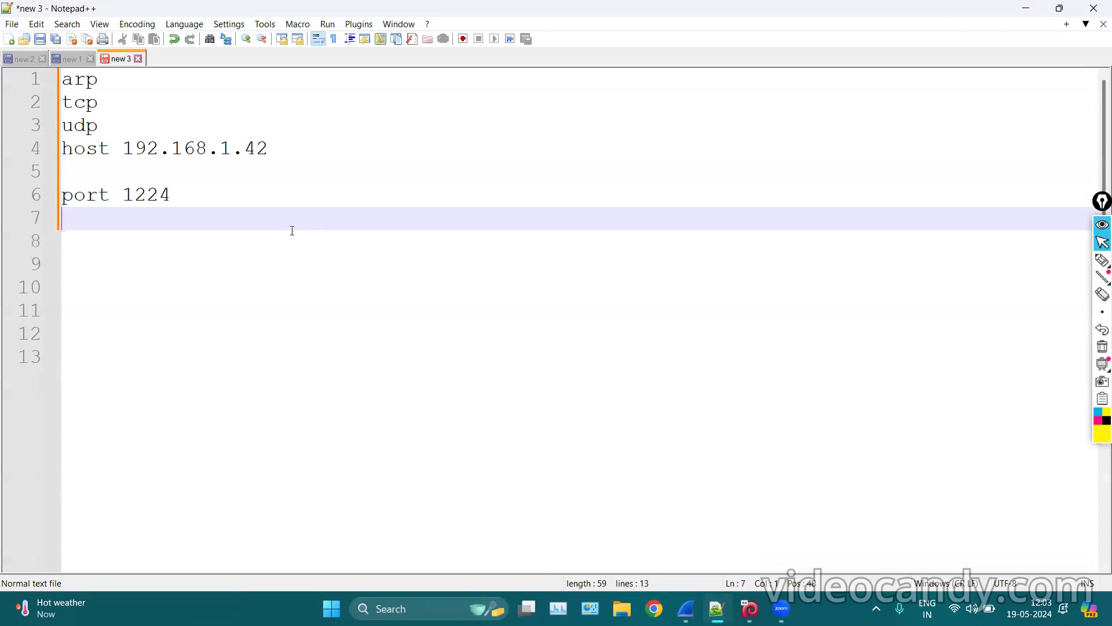
# Add the filters not arp, tcp port 80, udp port 53 and not broadcast and multicast.
pyautogui.press('Down')
pyautogui.write('not arp')
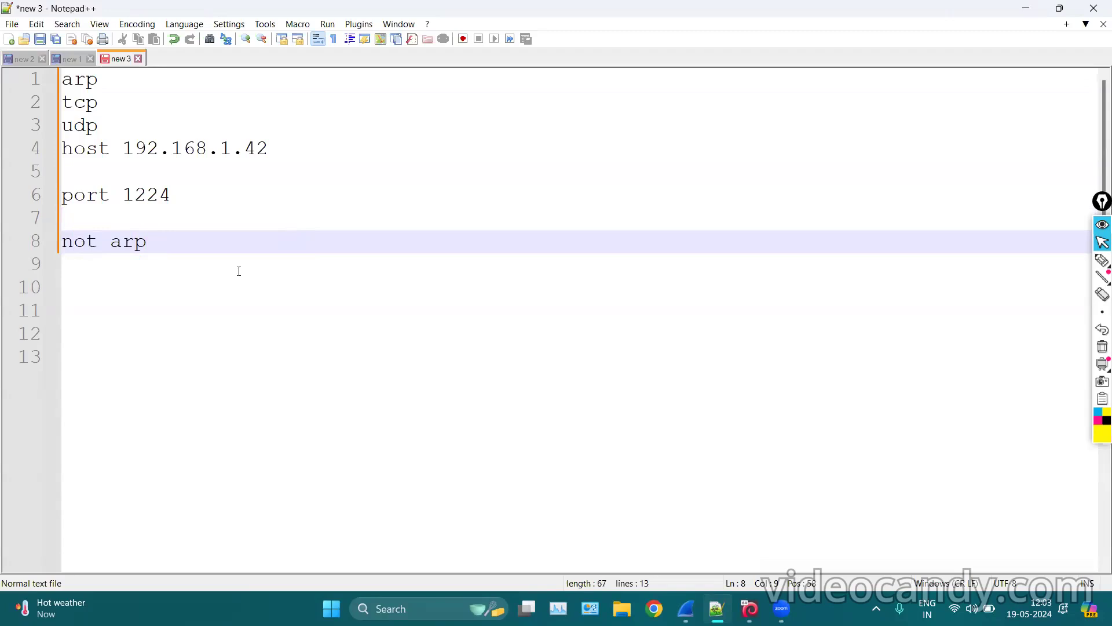
pyautogui.press('Return')
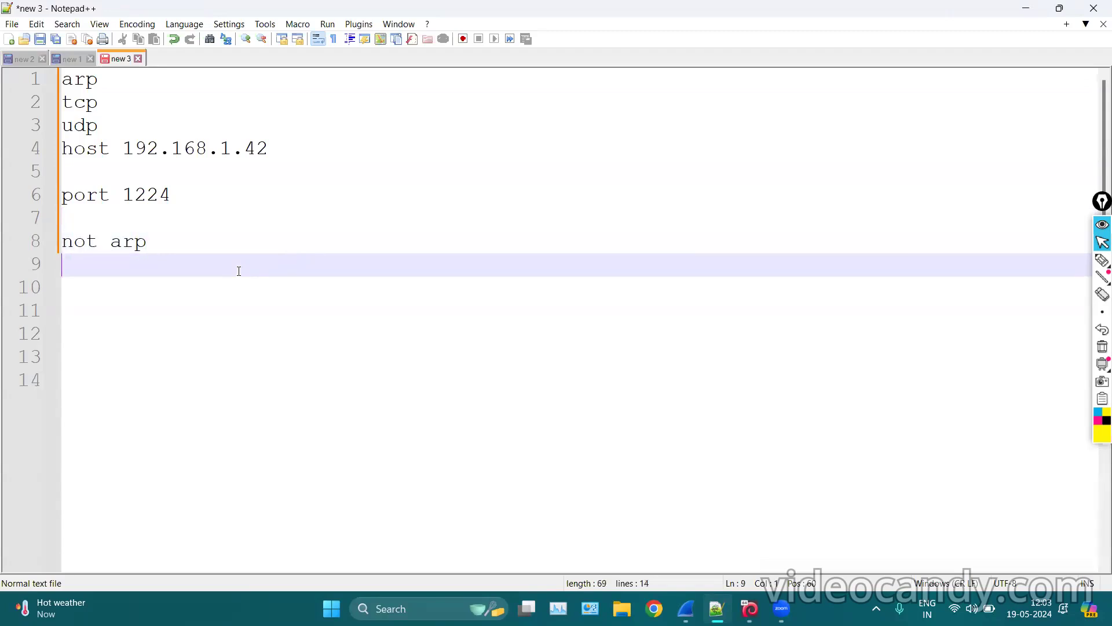
pyautogui.write('tcp port')
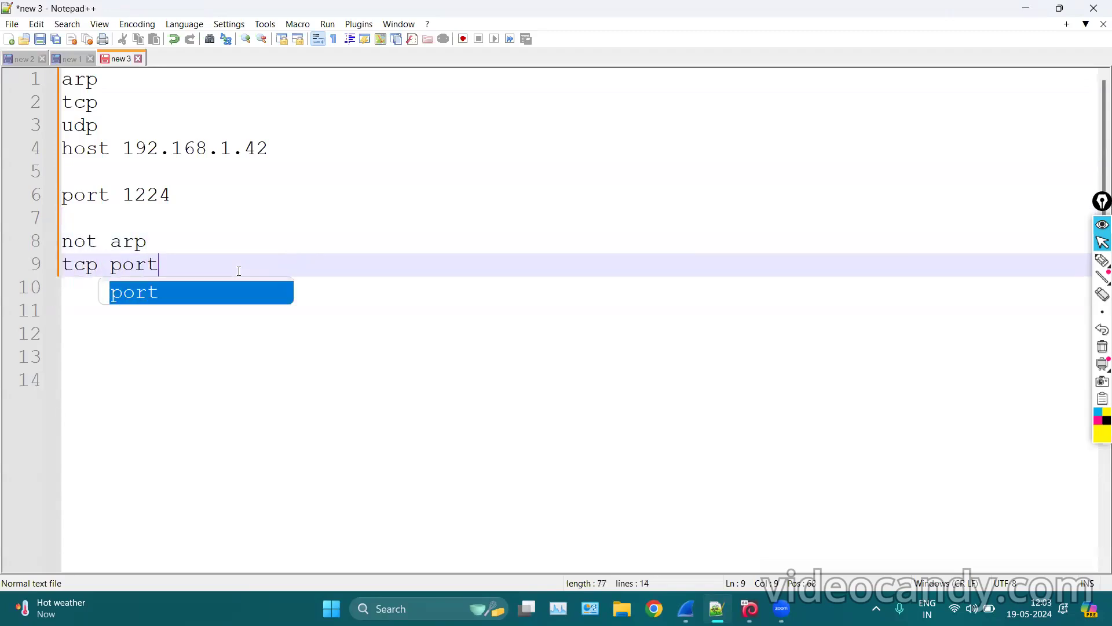
pyautogui.write(' 80')
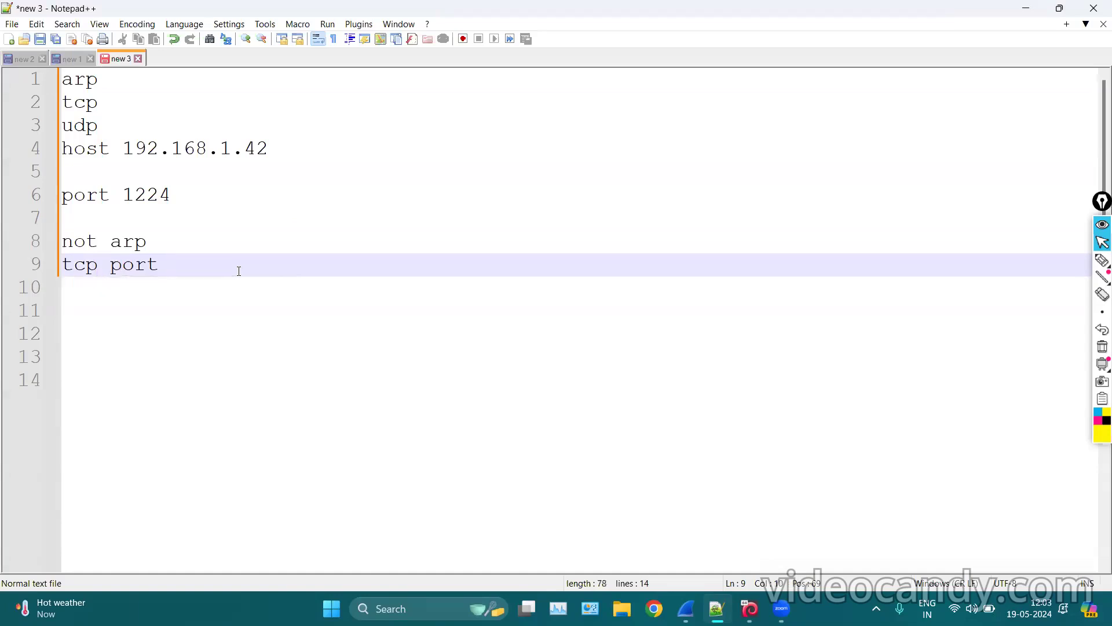
pyautogui.press('Return')
pyautogui.write('udp ')
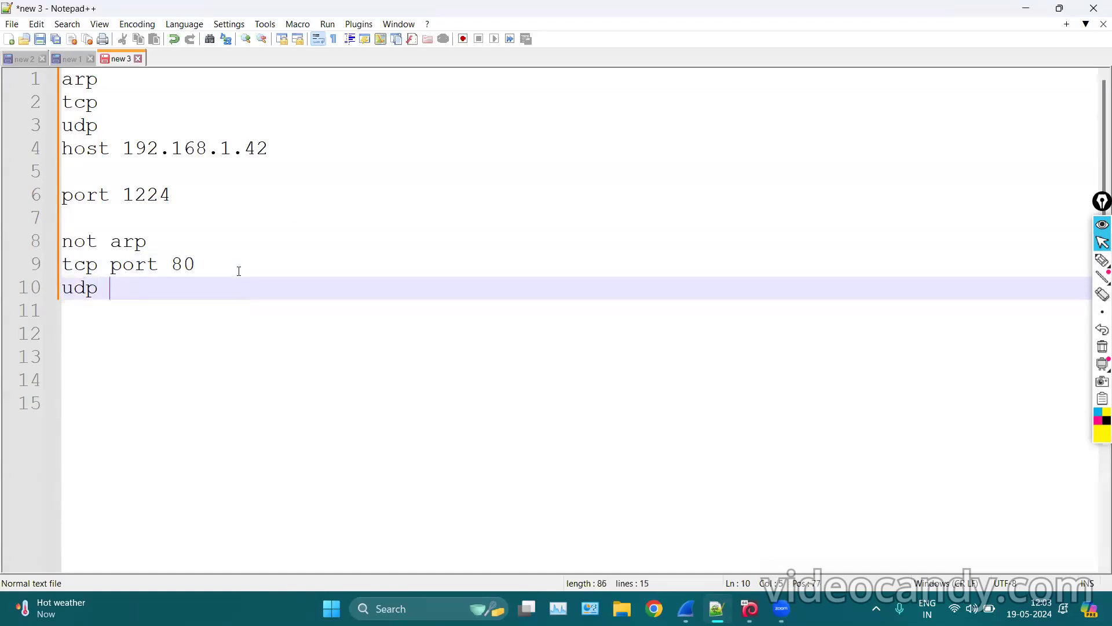
pyautogui.write('port 53')
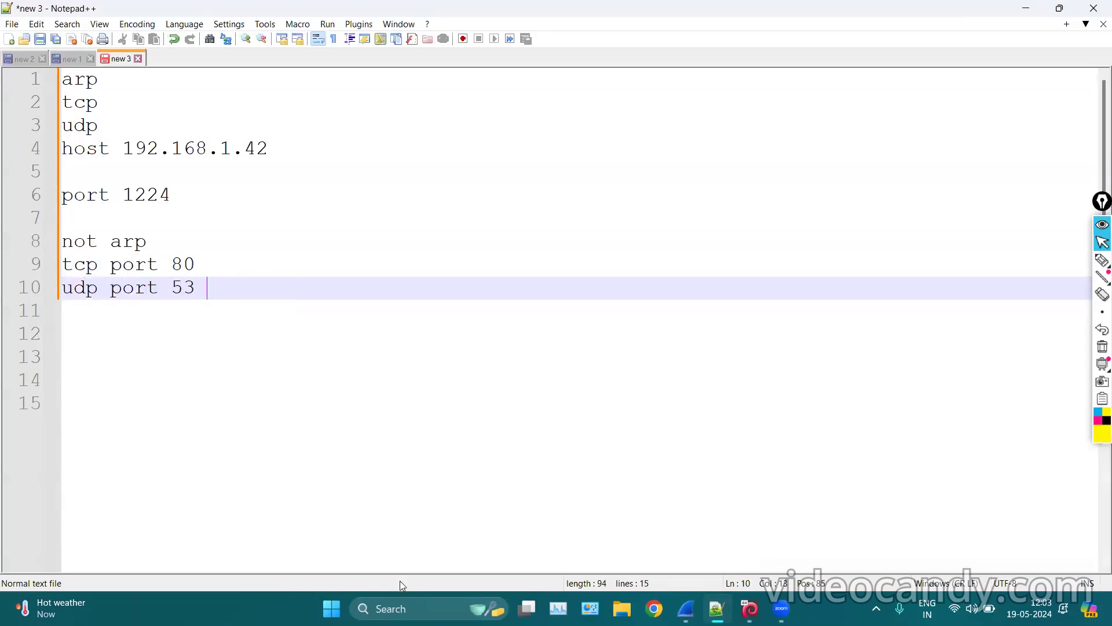
pyautogui.press('Return')
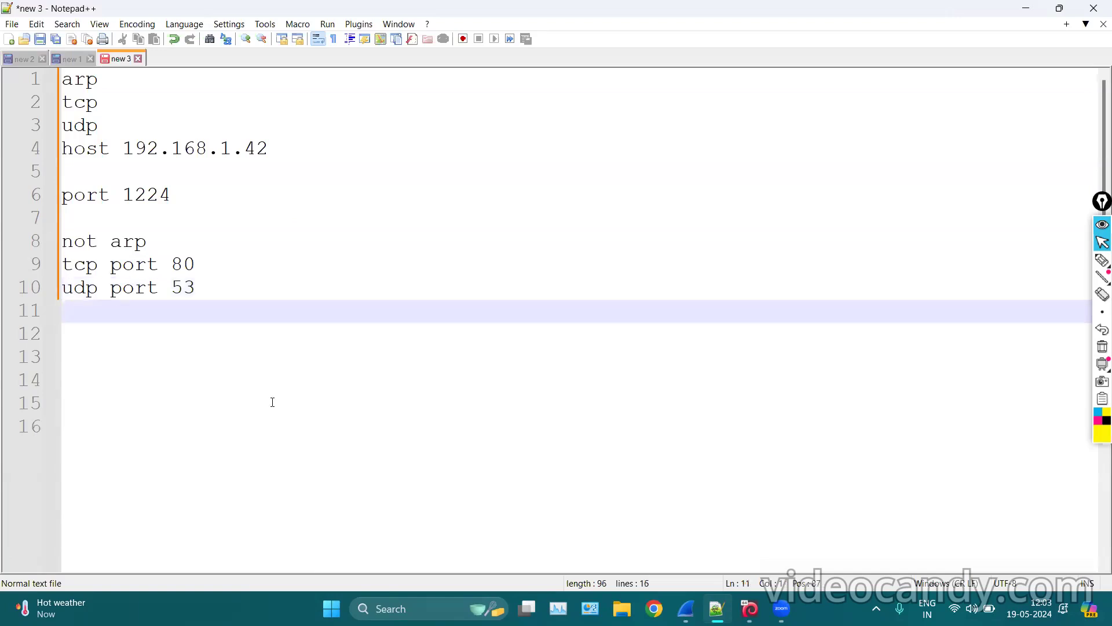
pyautogui.write('not broadcast and multicast')
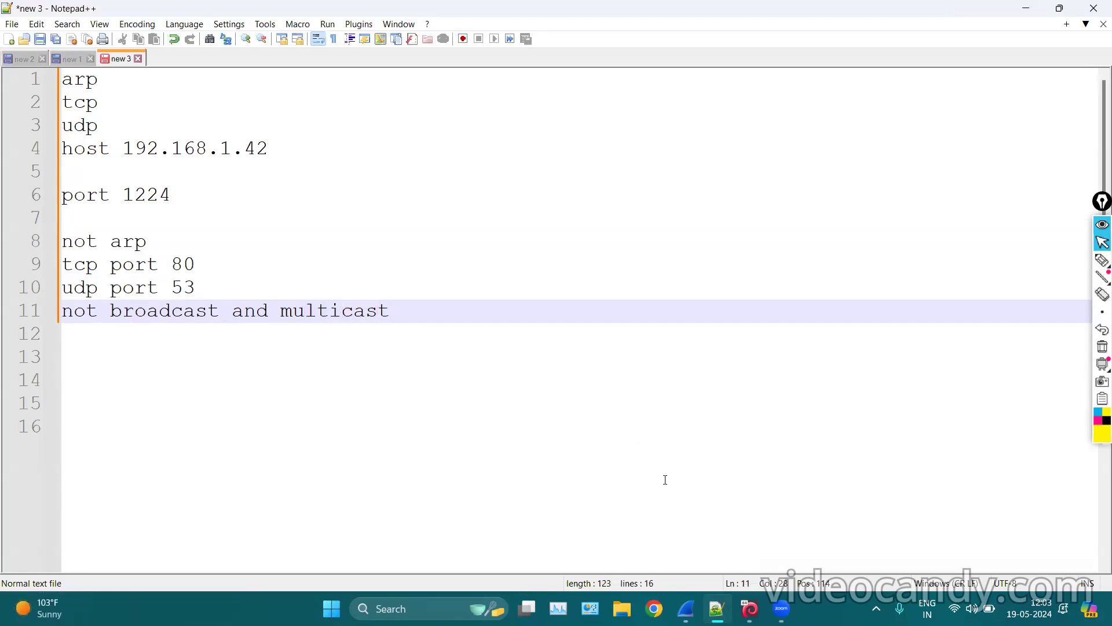
pyautogui.click(686, 609)
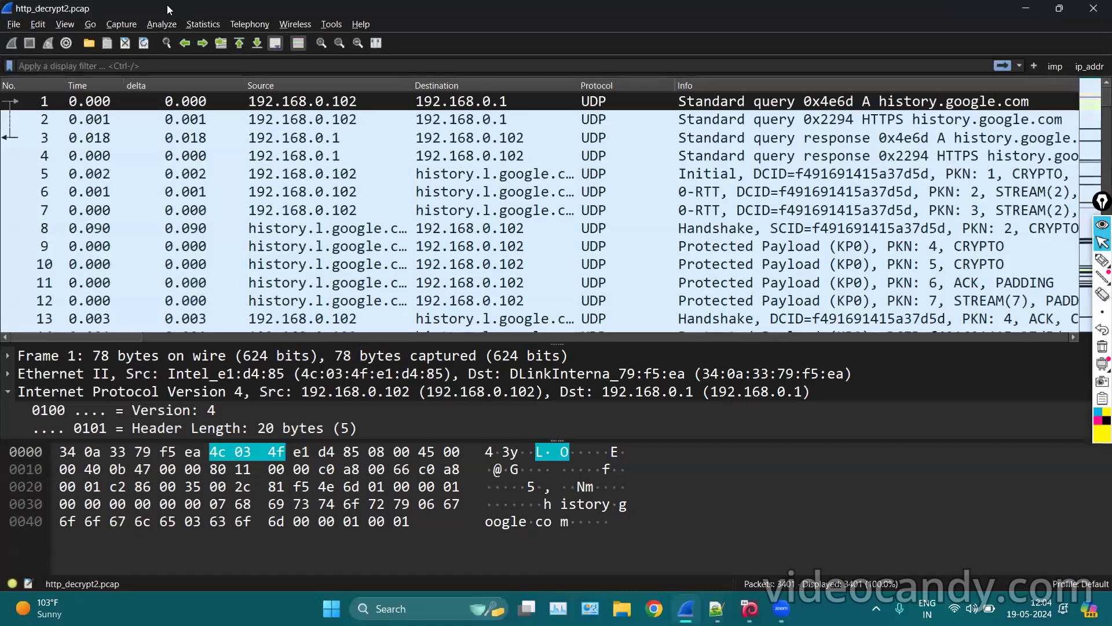
# Browse the saved Capture Filters: ARP, No ARP, IPv4, IPv6, UDP, TCP and HTTP TCP port (80).
pyautogui.click(121, 24)
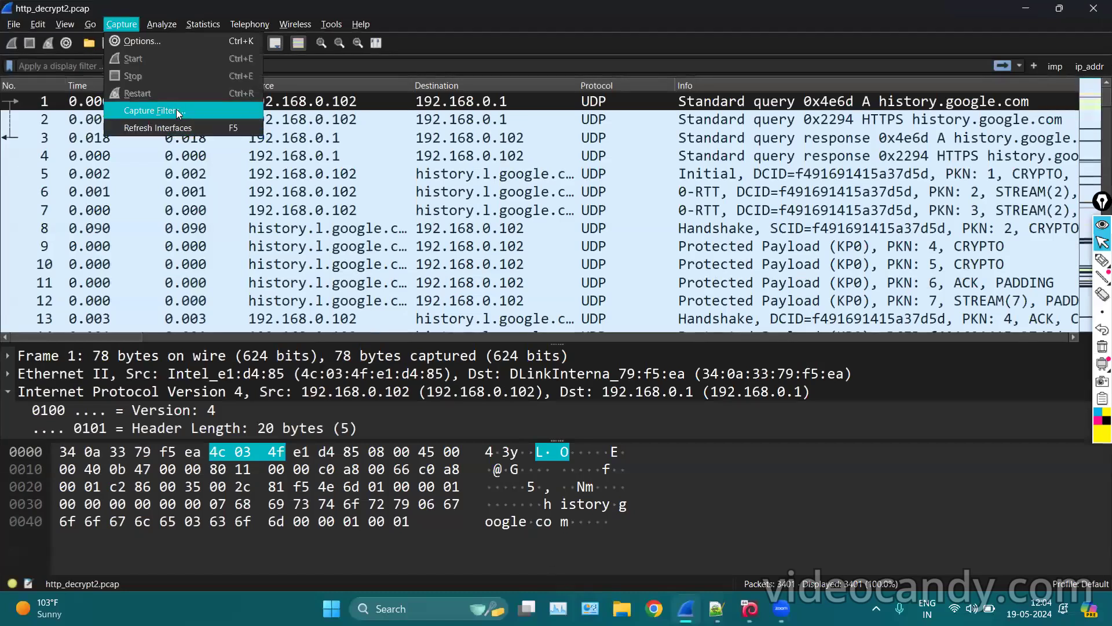
pyautogui.click(176, 110)
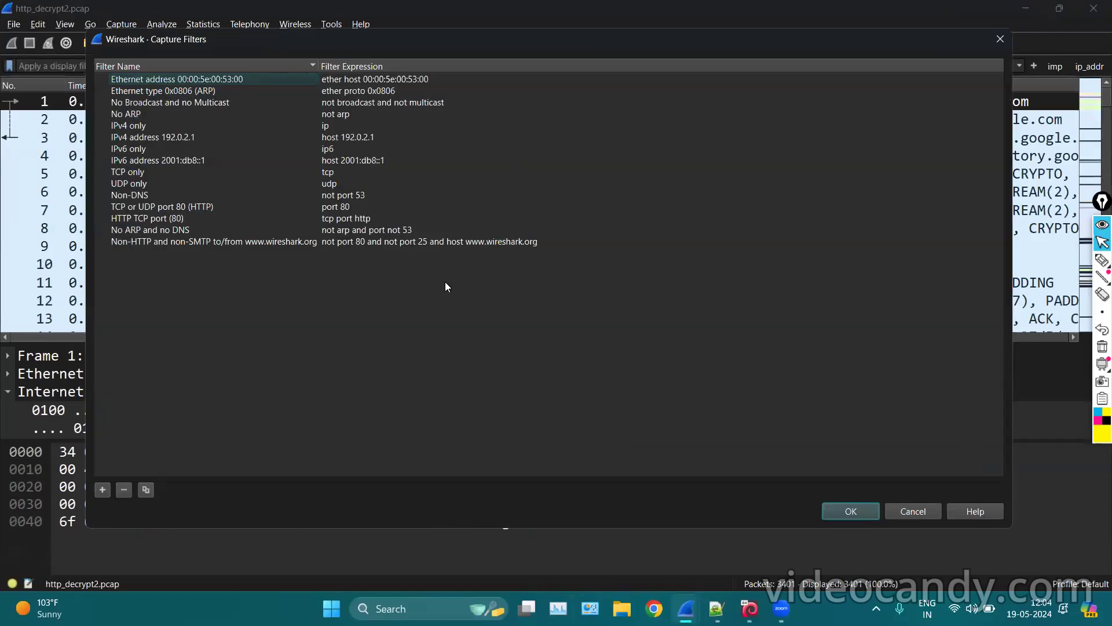
pyautogui.click(372, 91)
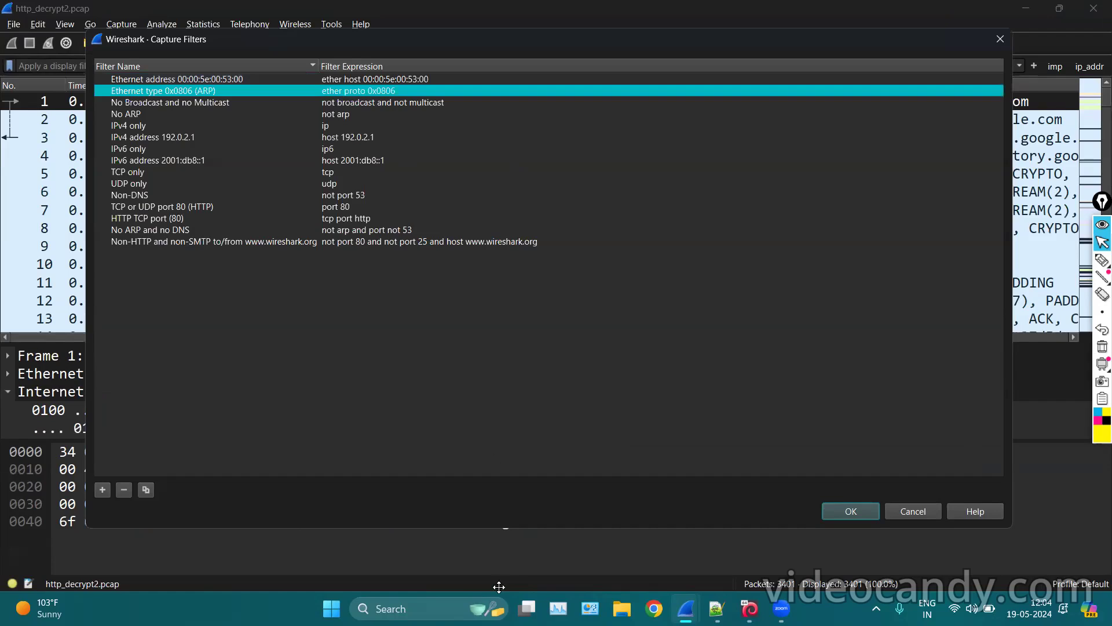
pyautogui.click(343, 114)
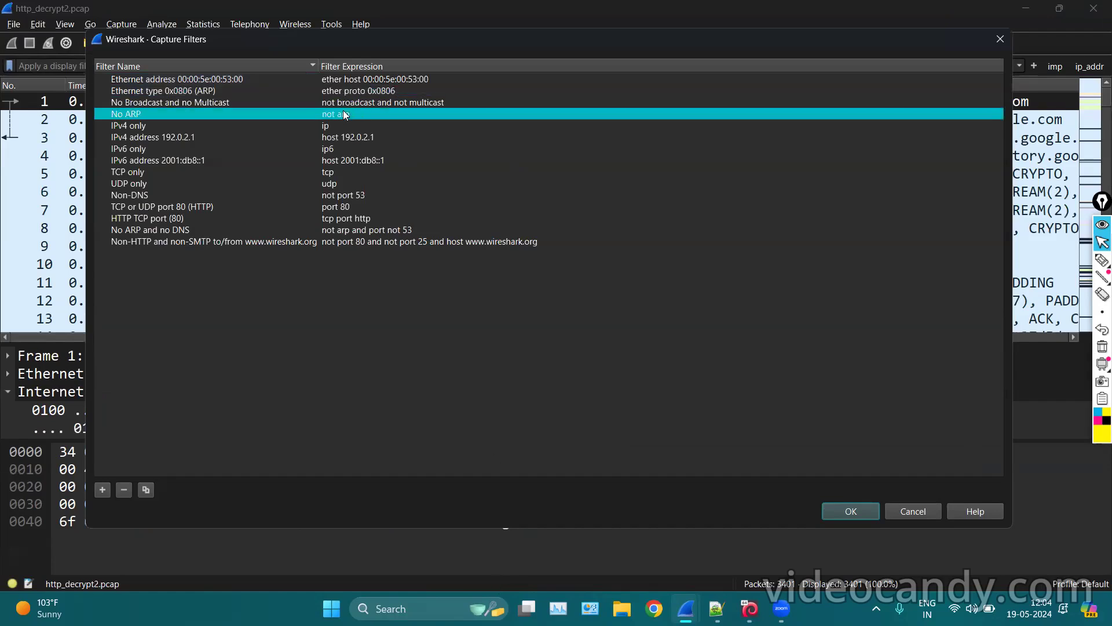
pyautogui.click(391, 102)
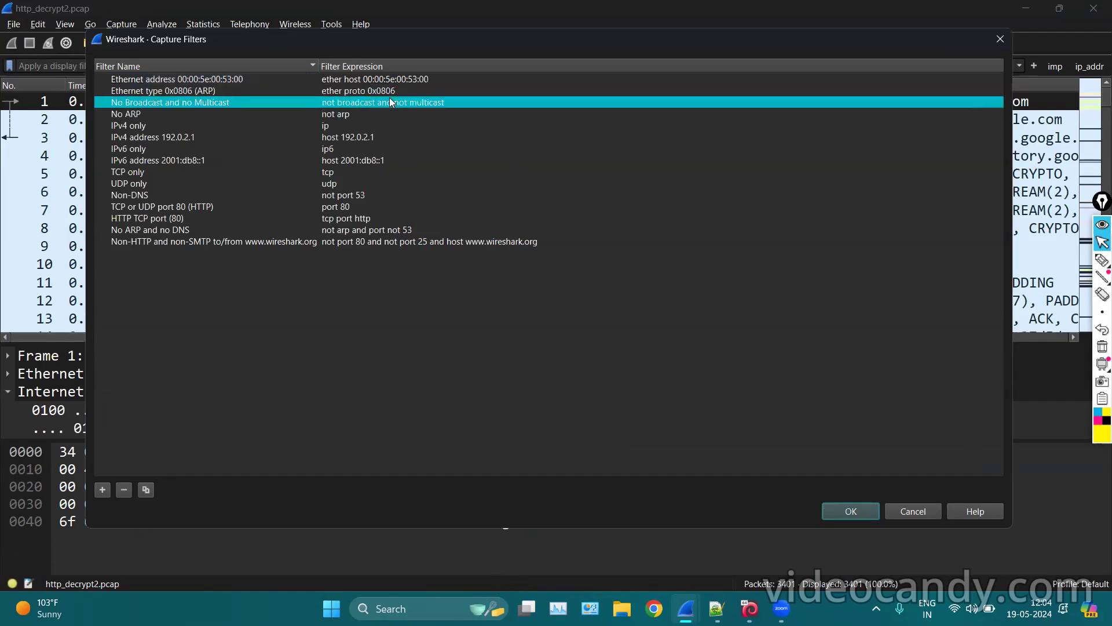
pyautogui.click(346, 138)
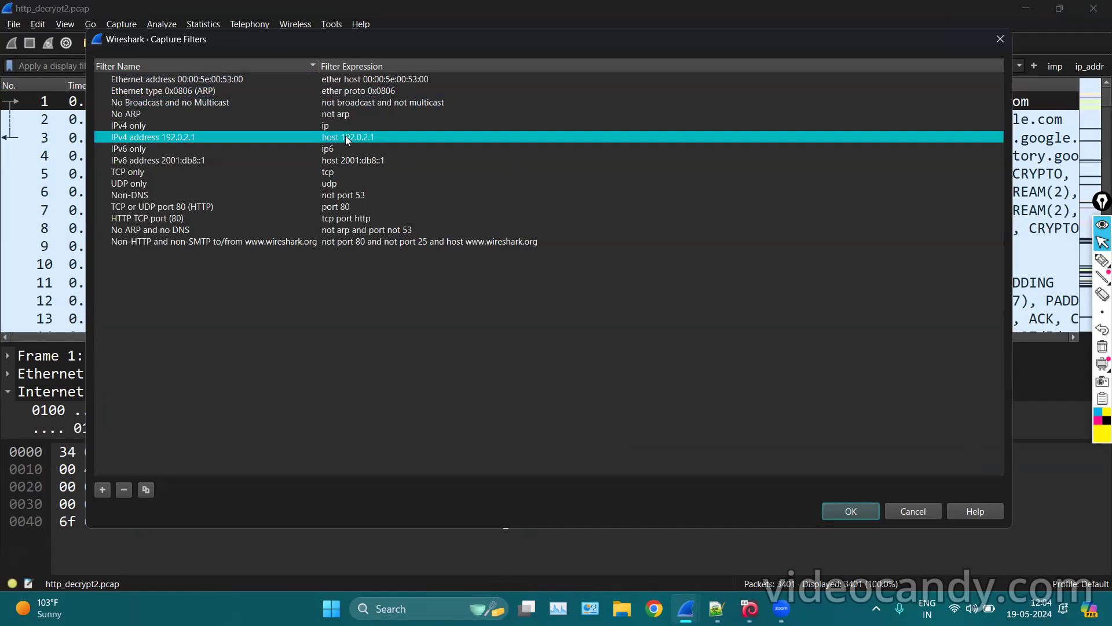
pyautogui.click(348, 151)
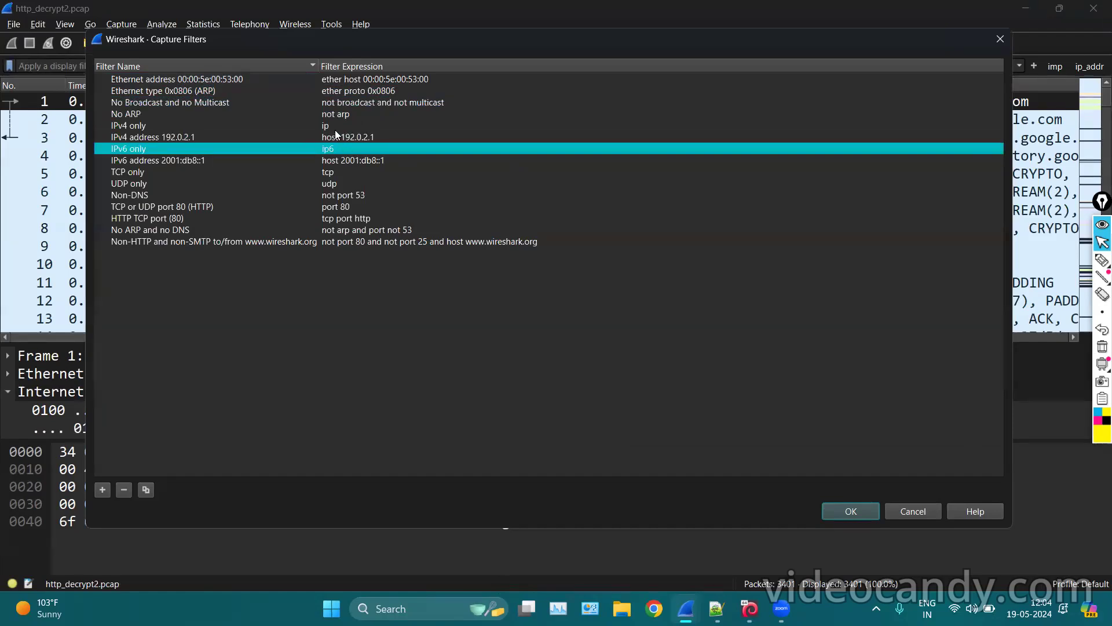
pyautogui.click(336, 126)
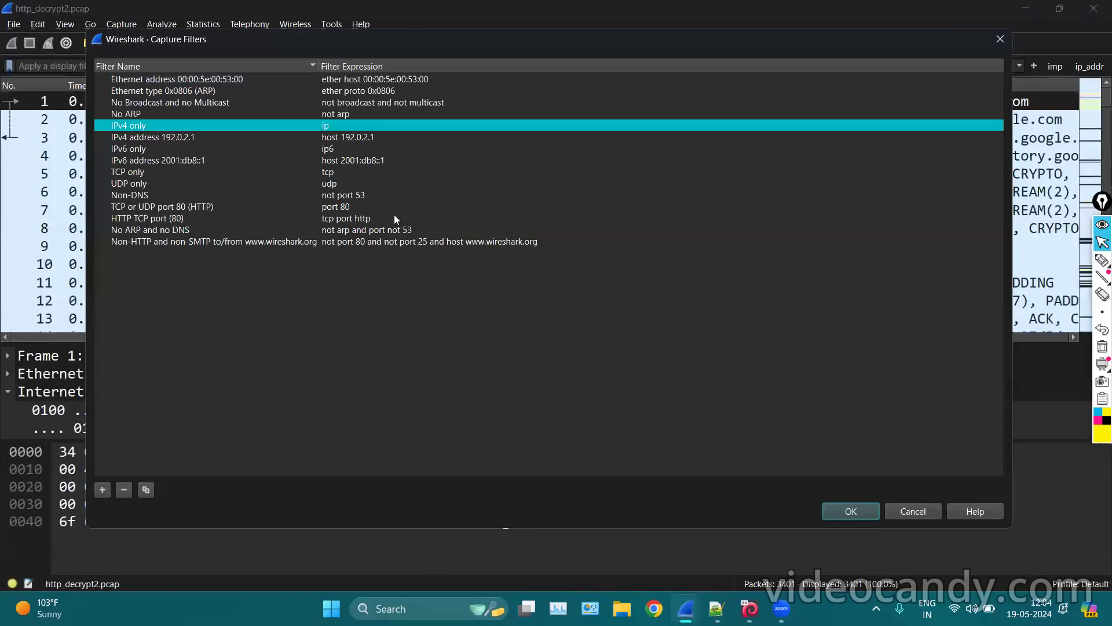
pyautogui.click(331, 185)
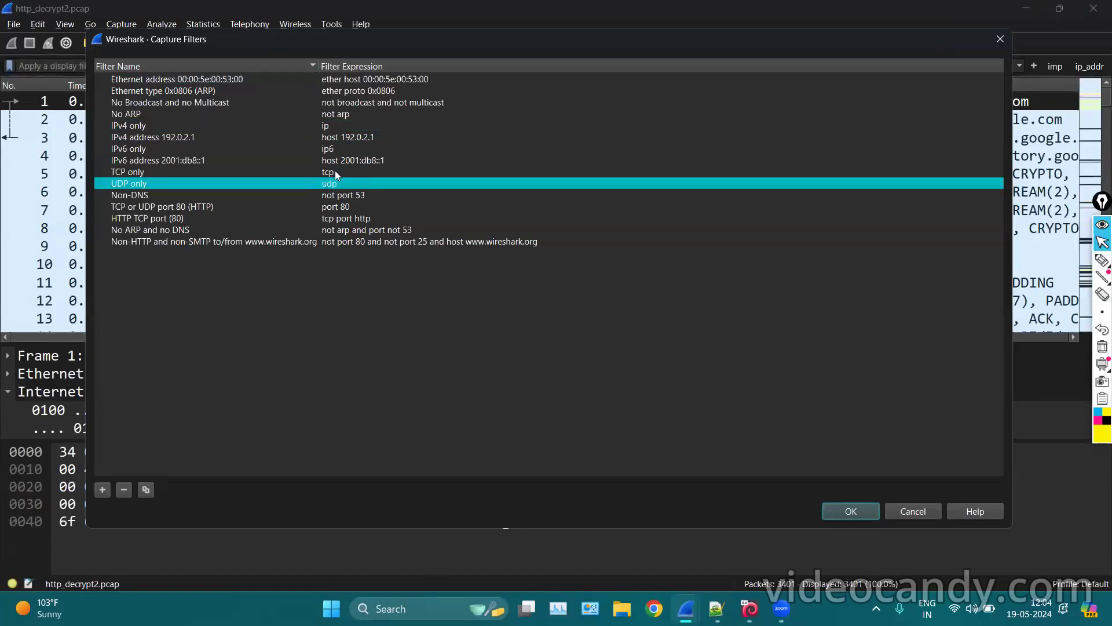
pyautogui.click(332, 172)
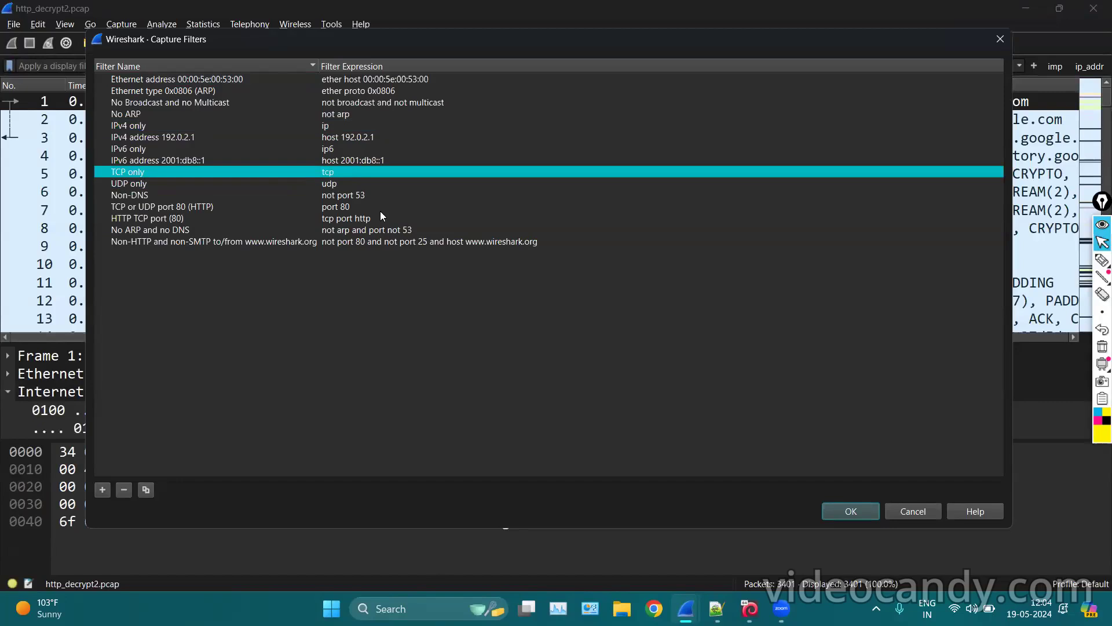
pyautogui.click(382, 242)
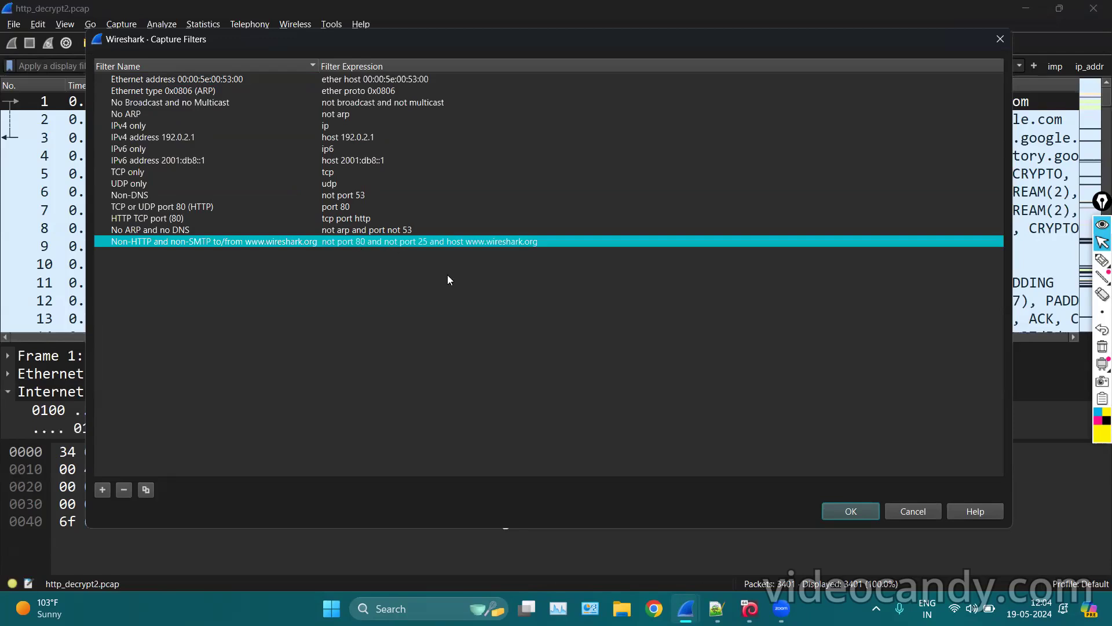
pyautogui.click(397, 219)
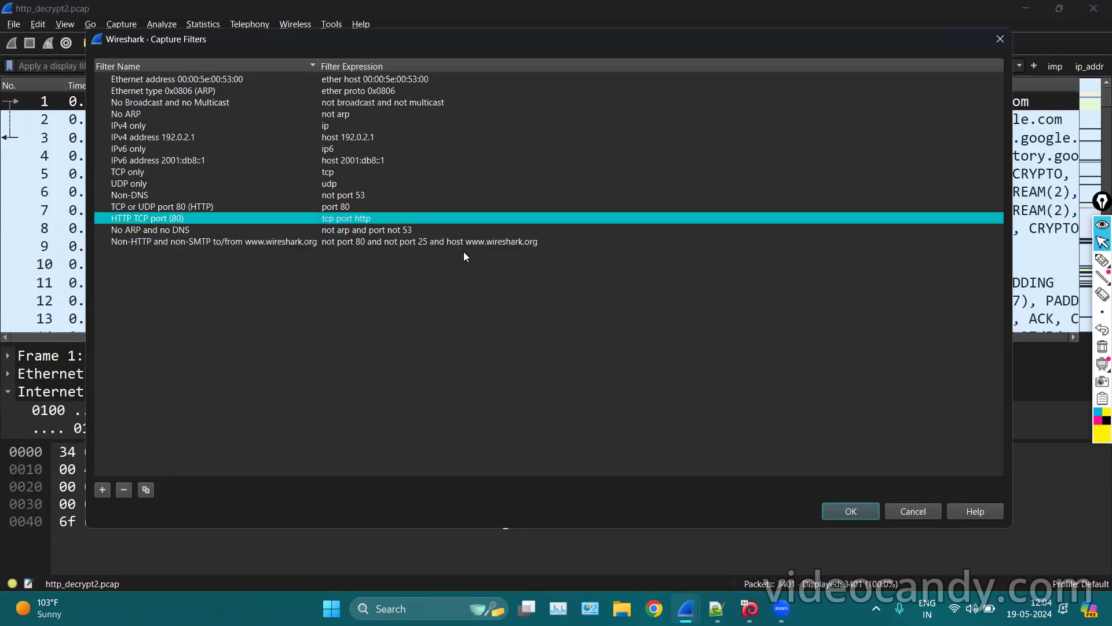
# Mark up the non-HTTP filter expression 'not port 80', erase the marks and close the list.
pyautogui.click(1103, 260)
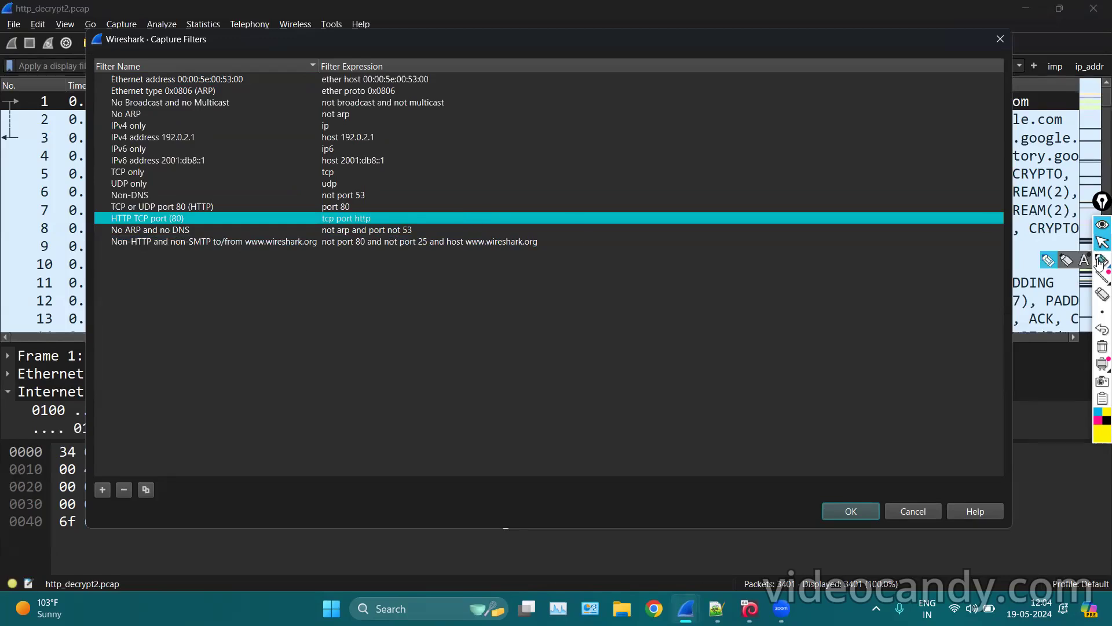
pyautogui.moveTo(314, 238)
pyautogui.mouseDown()
pyautogui.moveTo(548, 287)
pyautogui.moveTo(515, 225)
pyautogui.mouseUp()
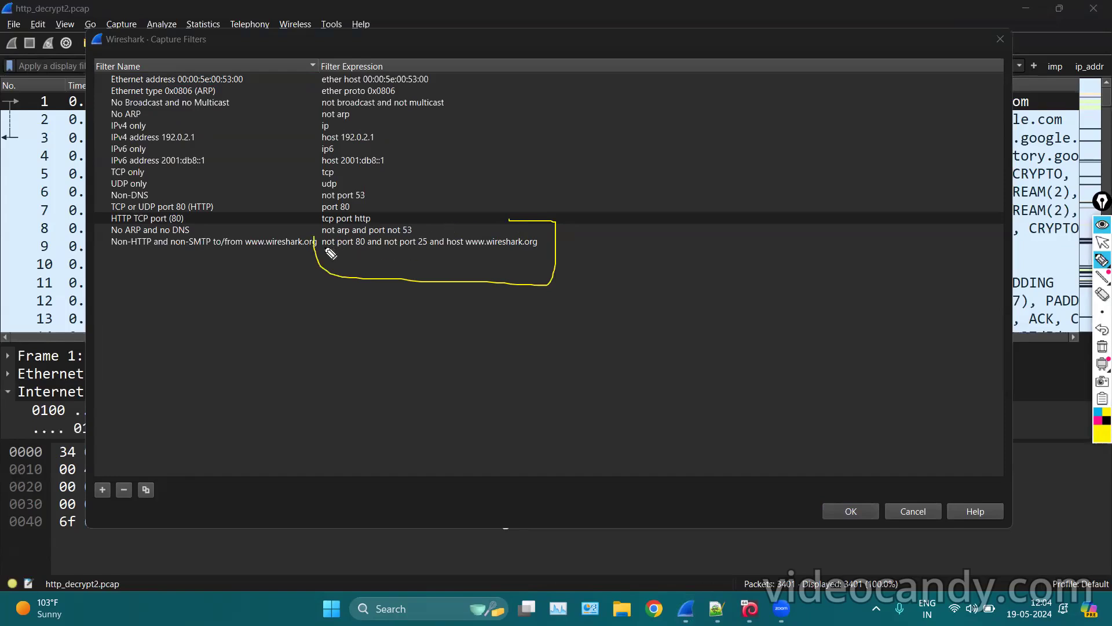
pyautogui.moveTo(322, 248); pyautogui.dragTo(424, 252)
pyautogui.moveTo(446, 250); pyautogui.dragTo(538, 252)
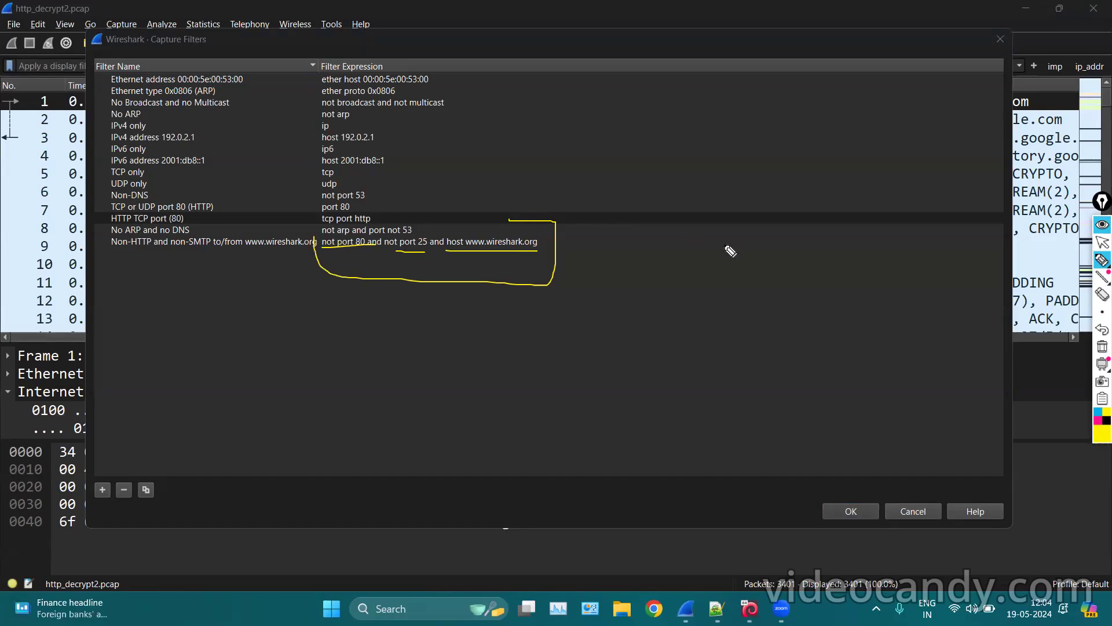
pyautogui.click(1101, 347)
pyautogui.click(1102, 242)
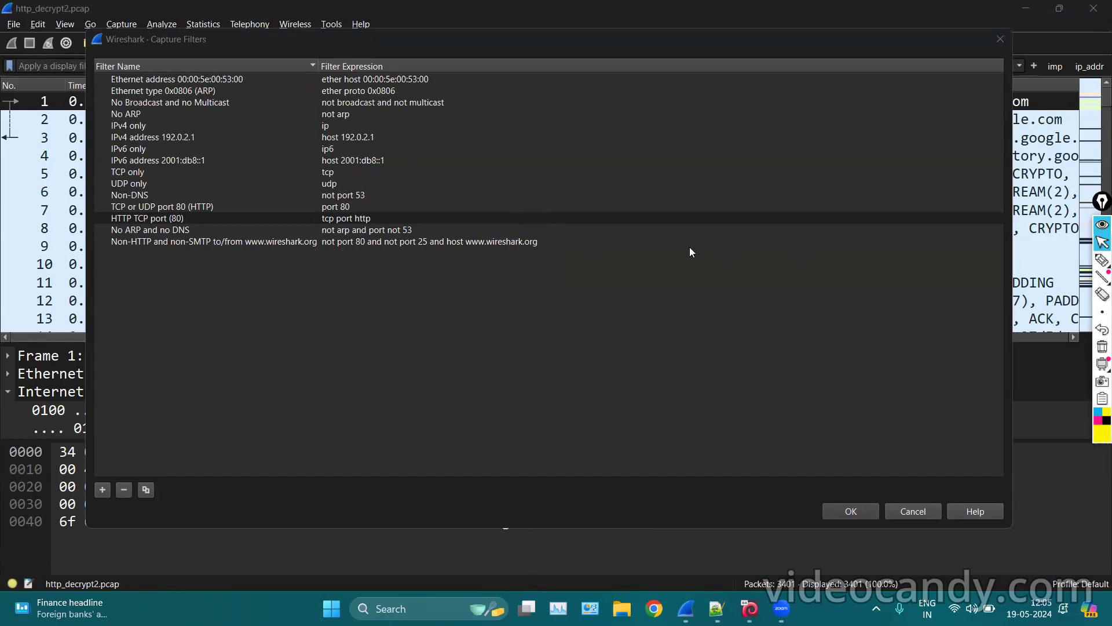
pyautogui.click(1001, 40)
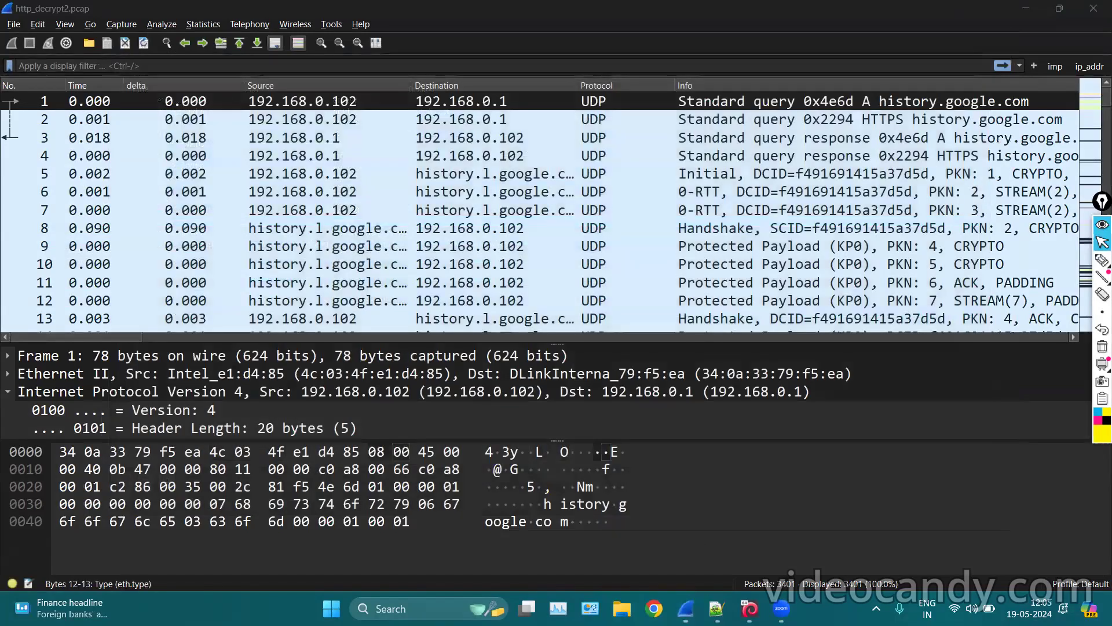
# Enter 'port 80' as the capture filter and start capturing on eth0.
pyautogui.click(749, 609)
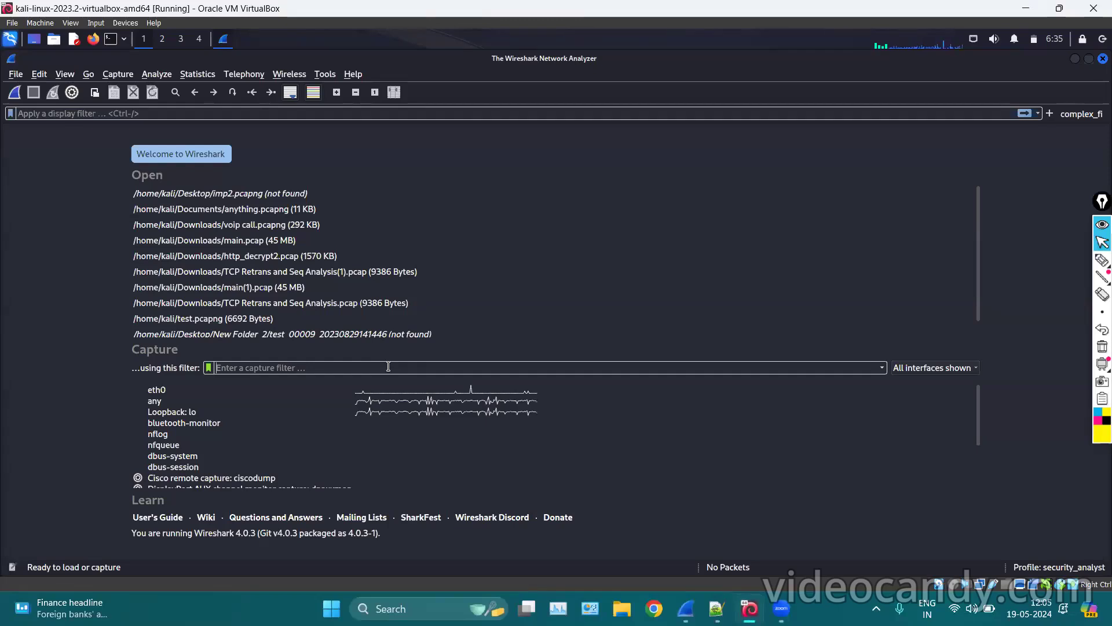
pyautogui.write('port 80')
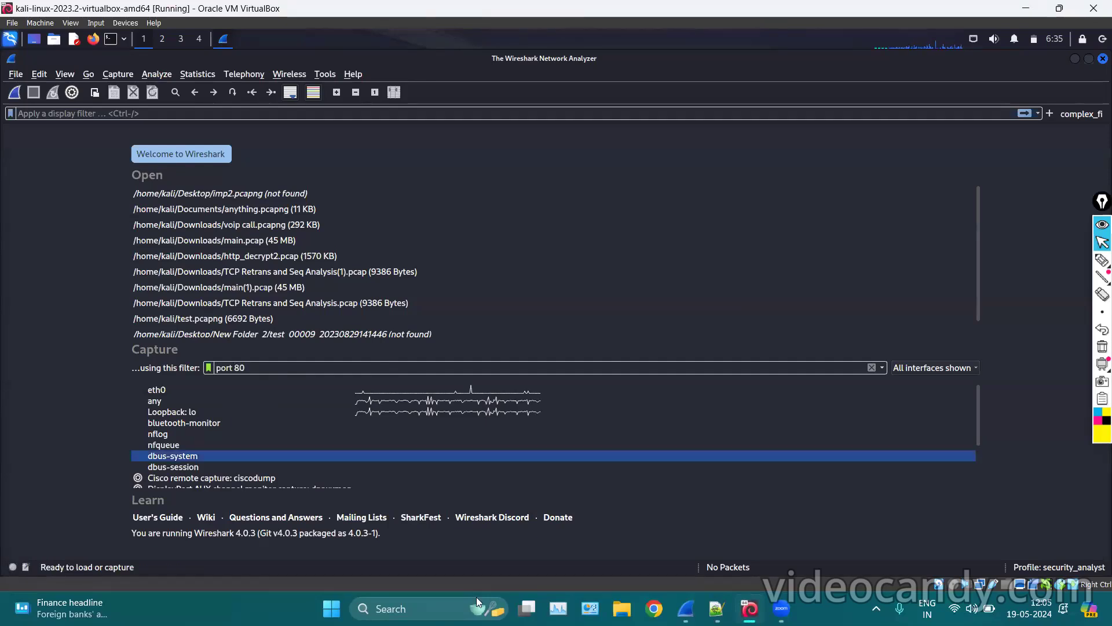
pyautogui.click(187, 391)
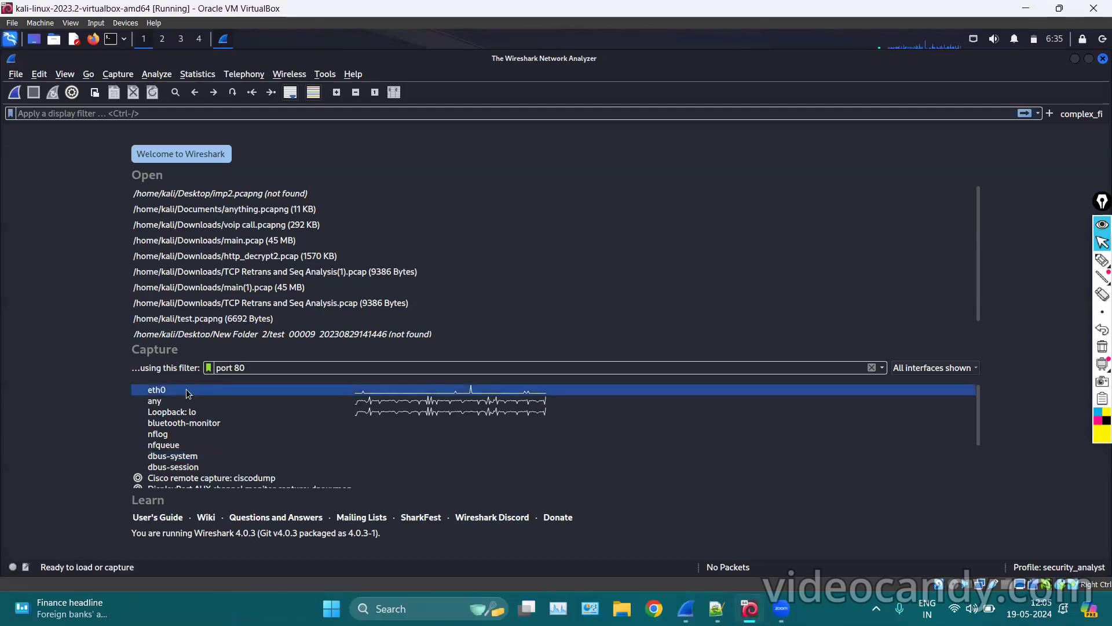
pyautogui.doubleClick(187, 391)
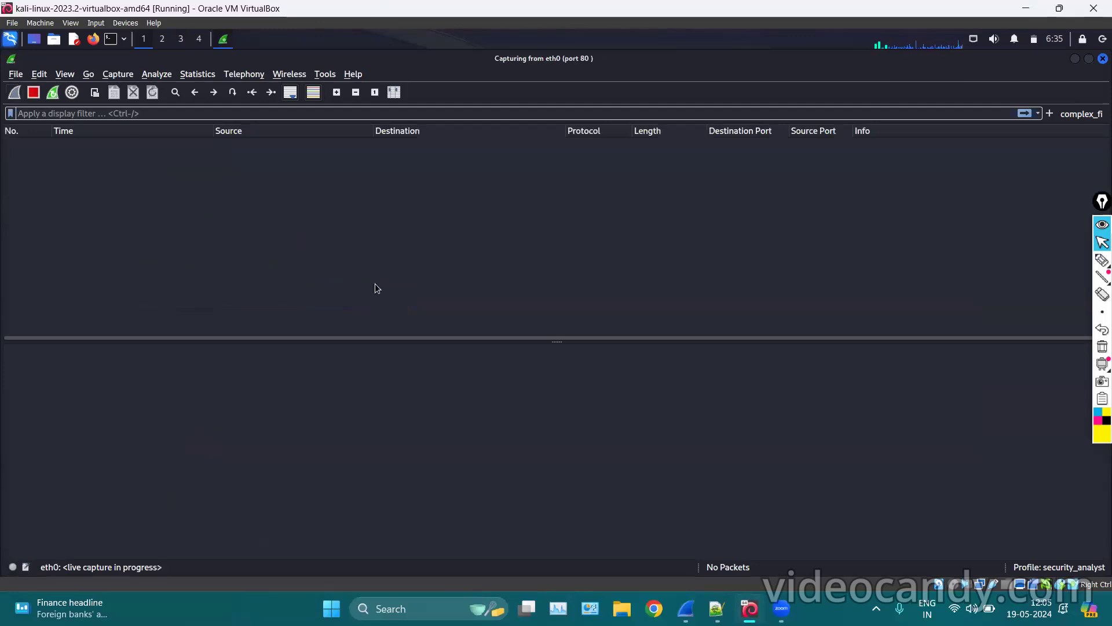
# Open a new Firefox window from the Kali panel launcher.
pyautogui.click(124, 40)
pyautogui.click(111, 40)
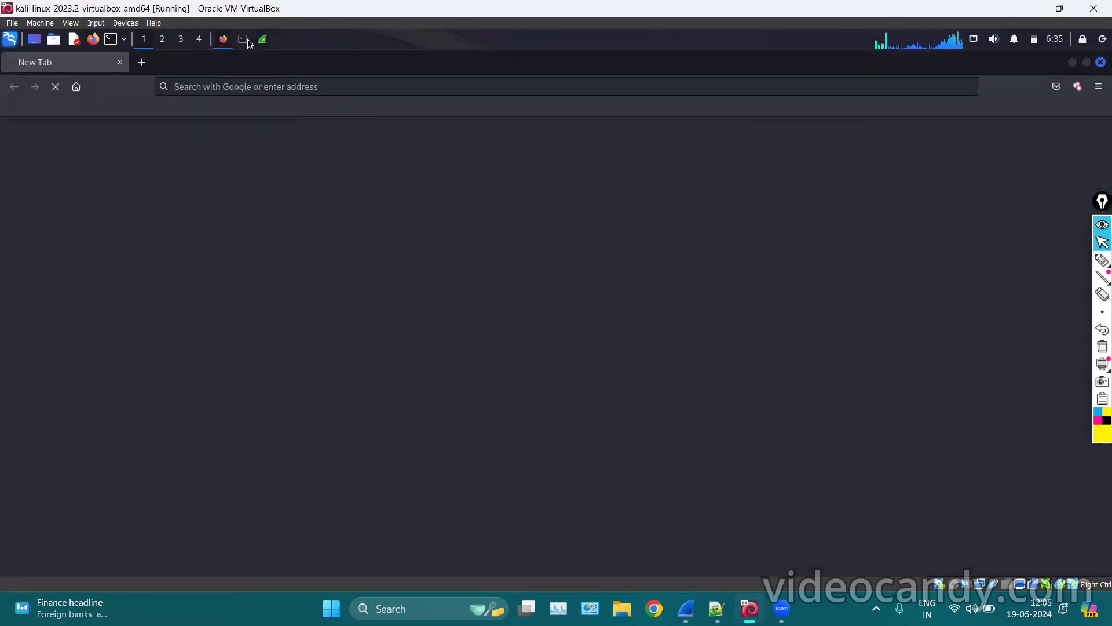
# Enlarge the terminal text and ping google.com, stopping it after three replies.
pyautogui.click(246, 41)
pyautogui.hotkey('ctrl', '+')
pyautogui.hotkey('ctrl', '+')
pyautogui.hotkey('ctrl', '+')
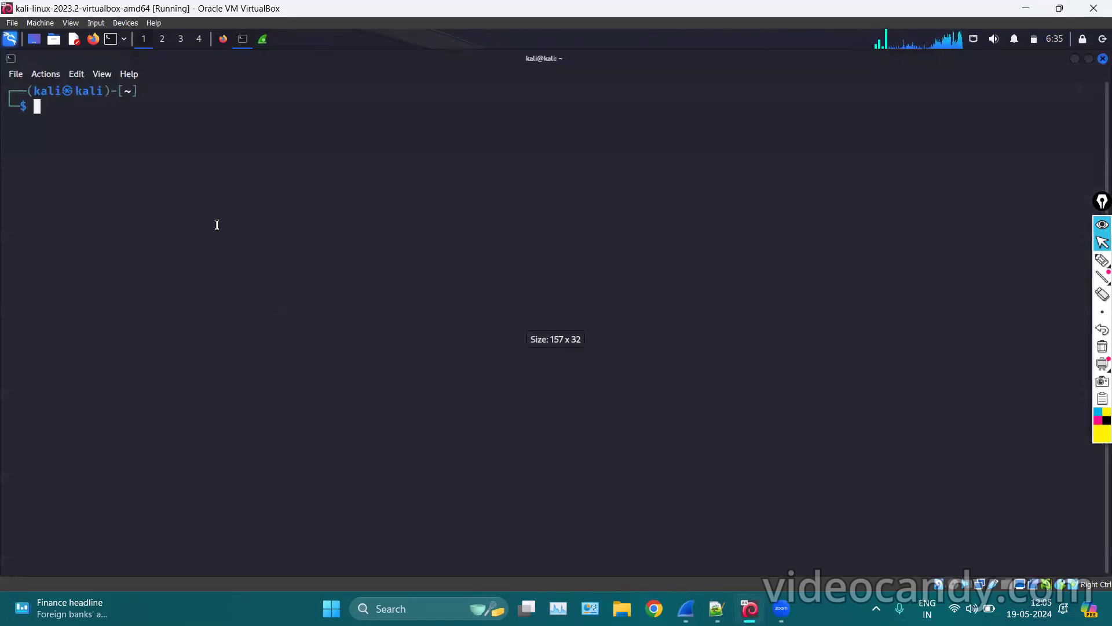
pyautogui.write('ping')
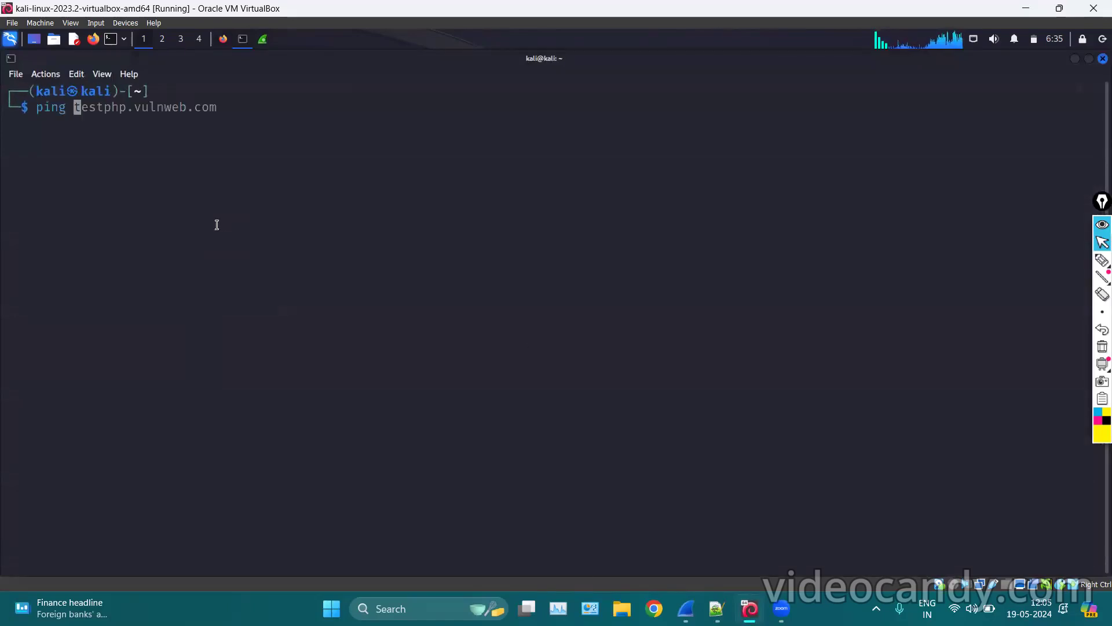
pyautogui.press('Right')
pyautogui.press('BackSpace')
pyautogui.press('BackSpace')
pyautogui.press('BackSpace')
pyautogui.press('BackSpace')
pyautogui.press('BackSpace')
pyautogui.press('BackSpace')
pyautogui.press('BackSpace')
pyautogui.press('BackSpace')
pyautogui.press('BackSpace')
pyautogui.press('BackSpace')
pyautogui.press('BackSpace')
pyautogui.press('BackSpace')
pyautogui.press('BackSpace')
pyautogui.press('BackSpace')
pyautogui.press('BackSpace')
pyautogui.press('BackSpace')
pyautogui.press('BackSpace')
pyautogui.press('BackSpace')
pyautogui.press('BackSpace')
pyautogui.write('google.com')
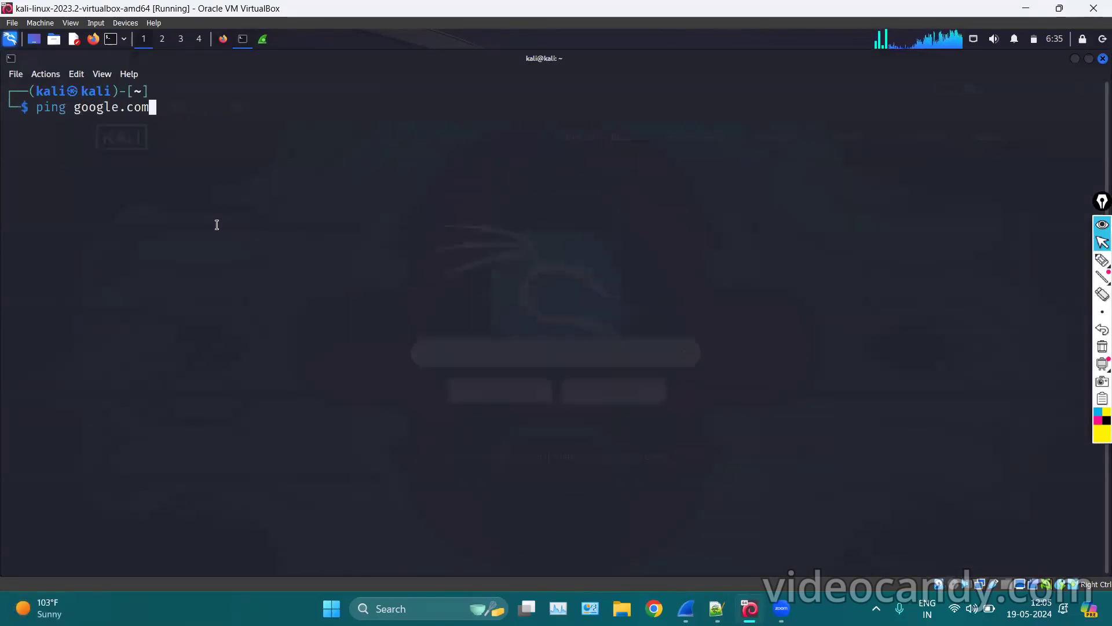
pyautogui.press('Return')
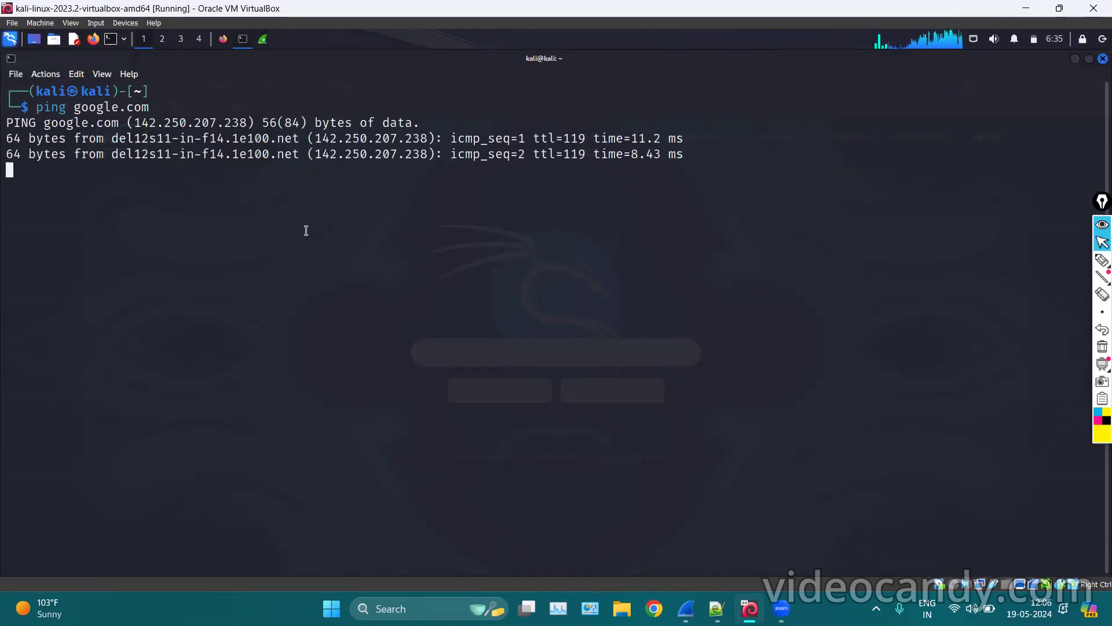
pyautogui.hotkey('ctrl', 'c')
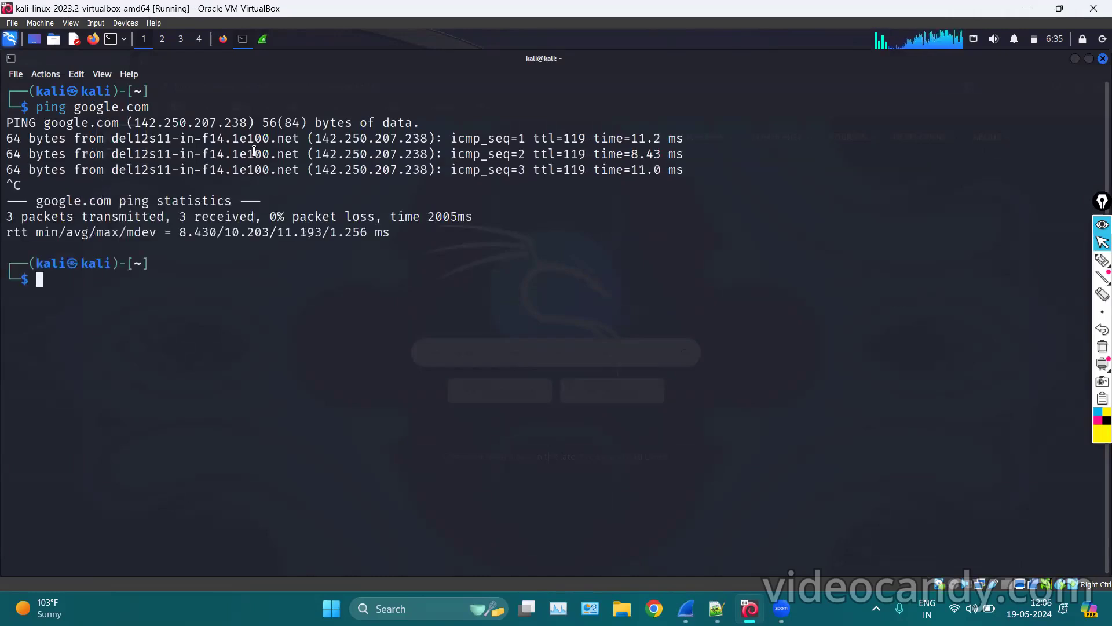
pyautogui.click(265, 37)
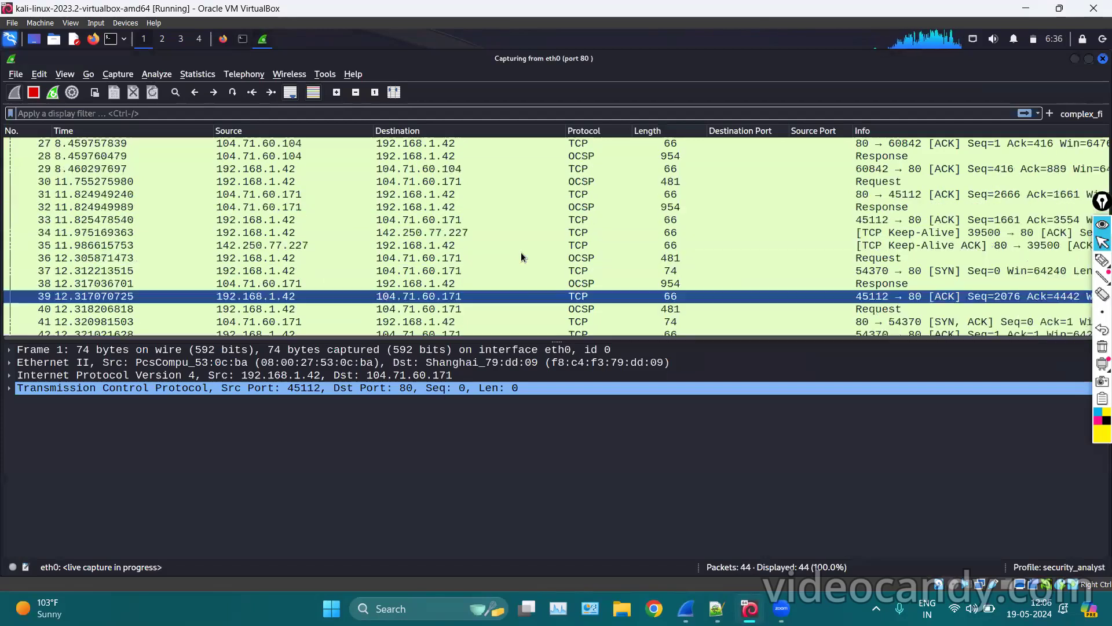
# Load the testphp site in a new Firefox tab to generate HTTP traffic.
pyautogui.scroll(10, 521, 253)
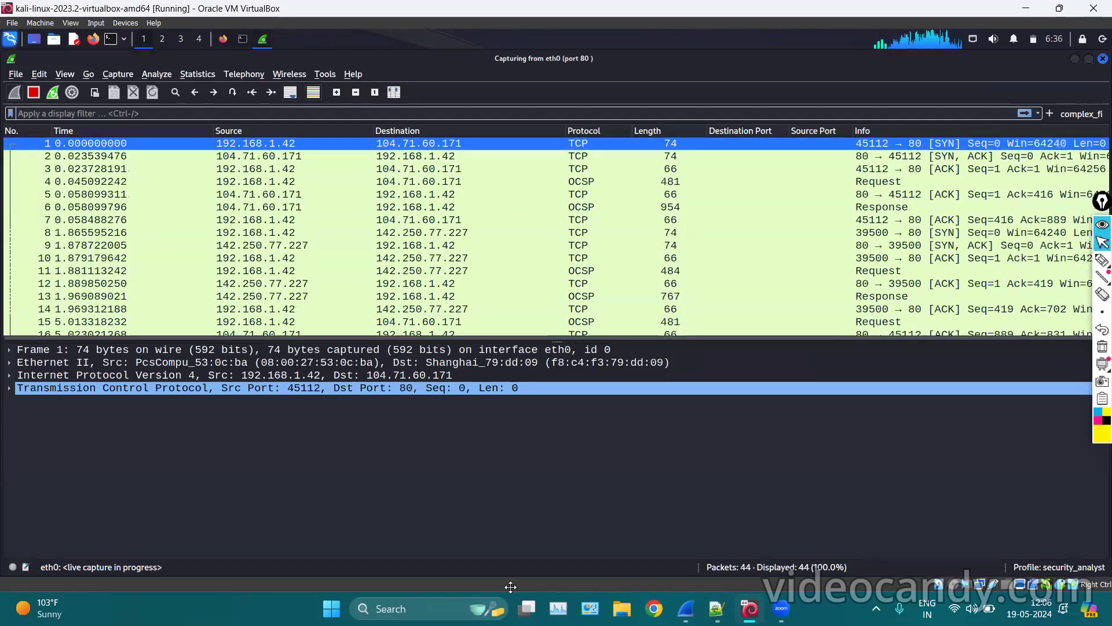
pyautogui.click(223, 39)
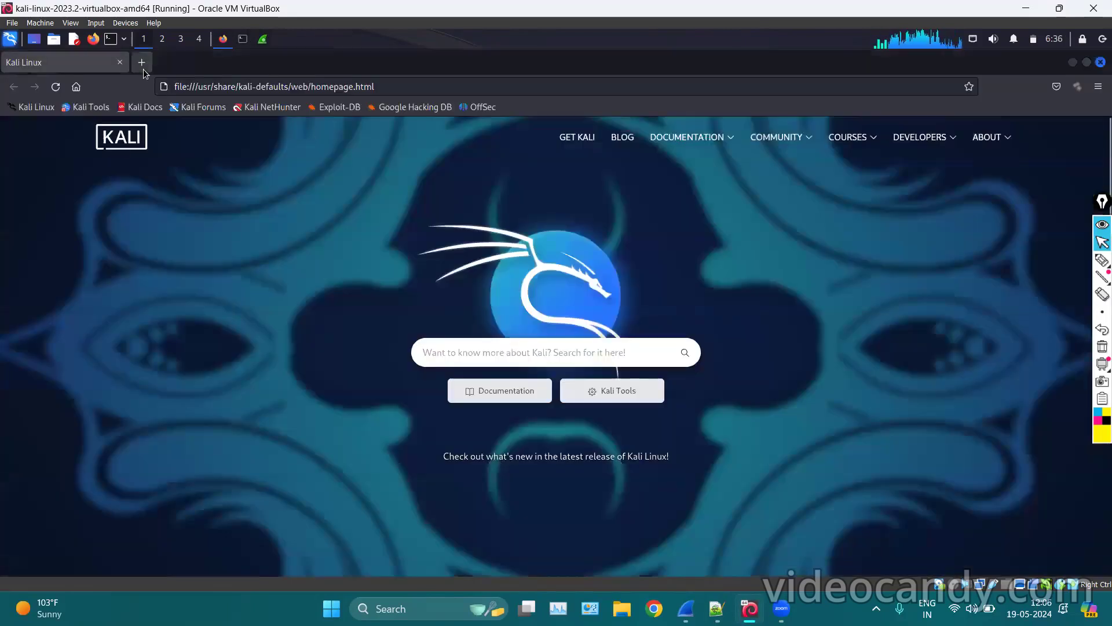
pyautogui.hotkey('ctrl', 't')
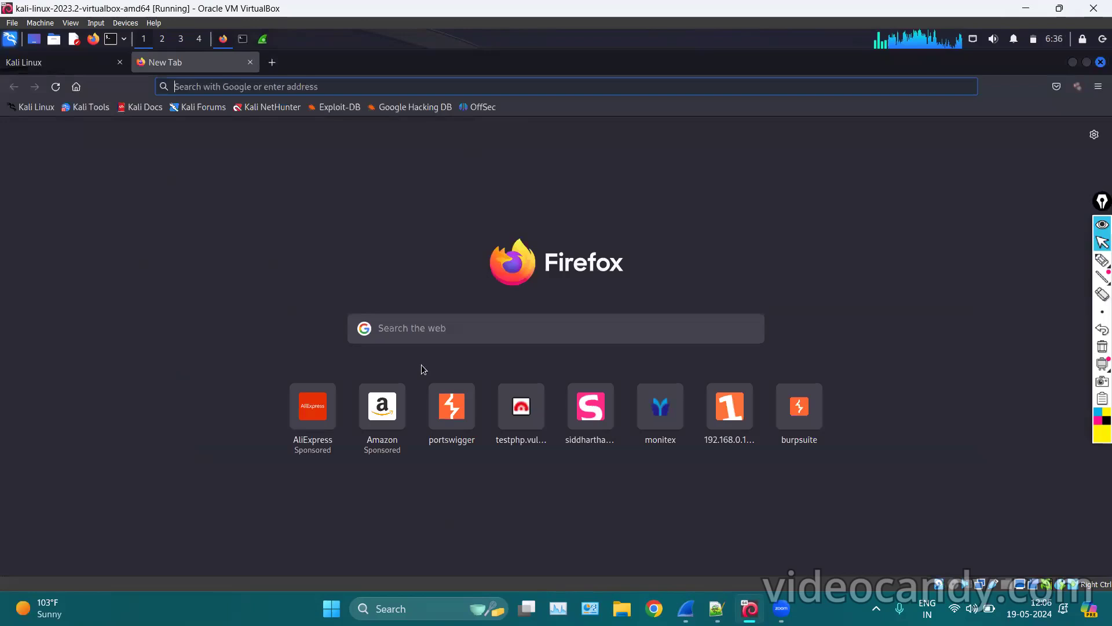
pyautogui.click(510, 400)
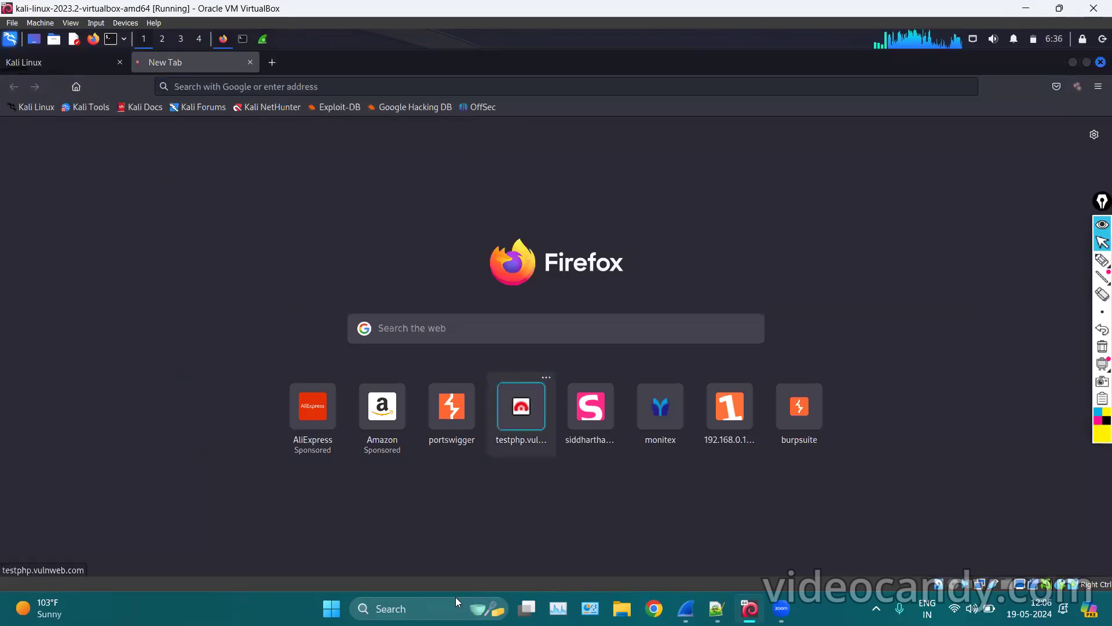
pyautogui.click(262, 43)
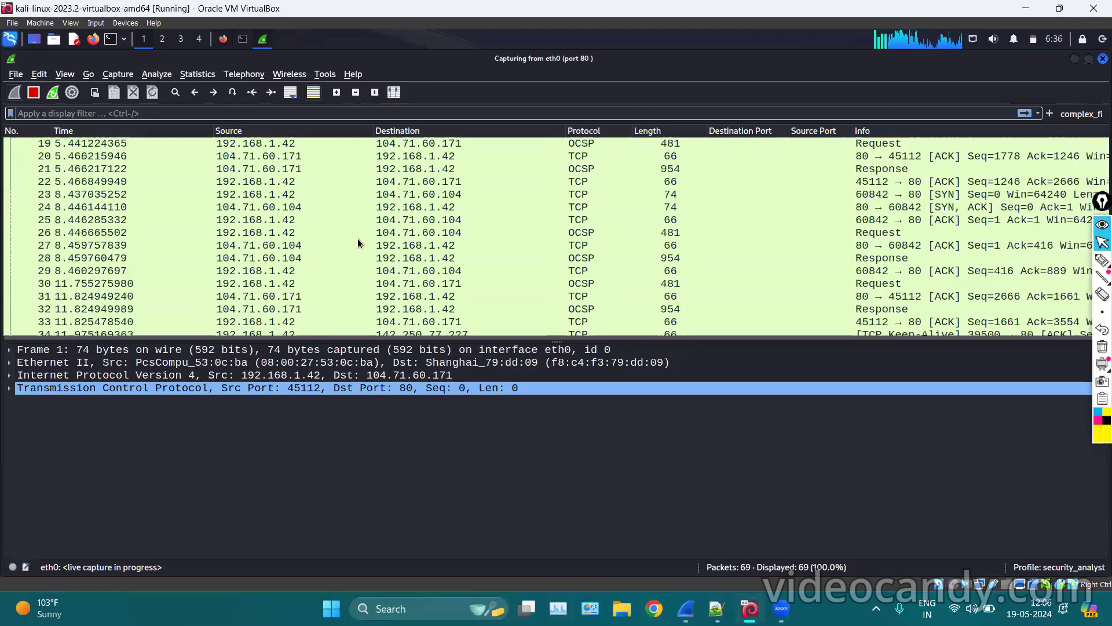
# Inspect captured packets 44 and 67, then stop the capture without saving.
pyautogui.scroll(-10, 464, 262)
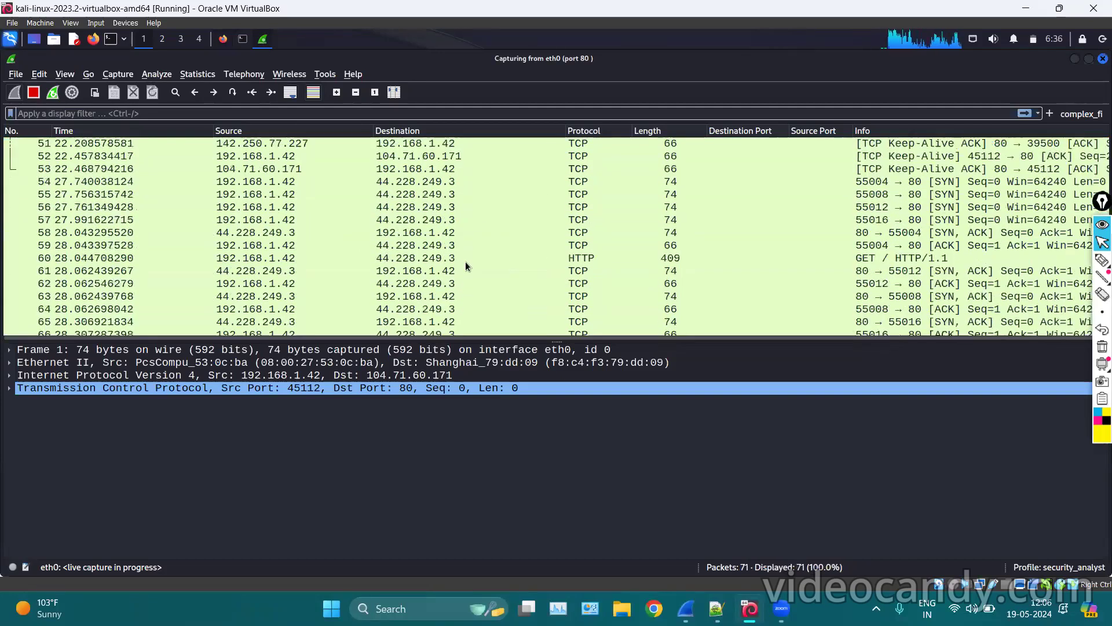
pyautogui.scroll(6, 466, 266)
pyautogui.click(502, 287)
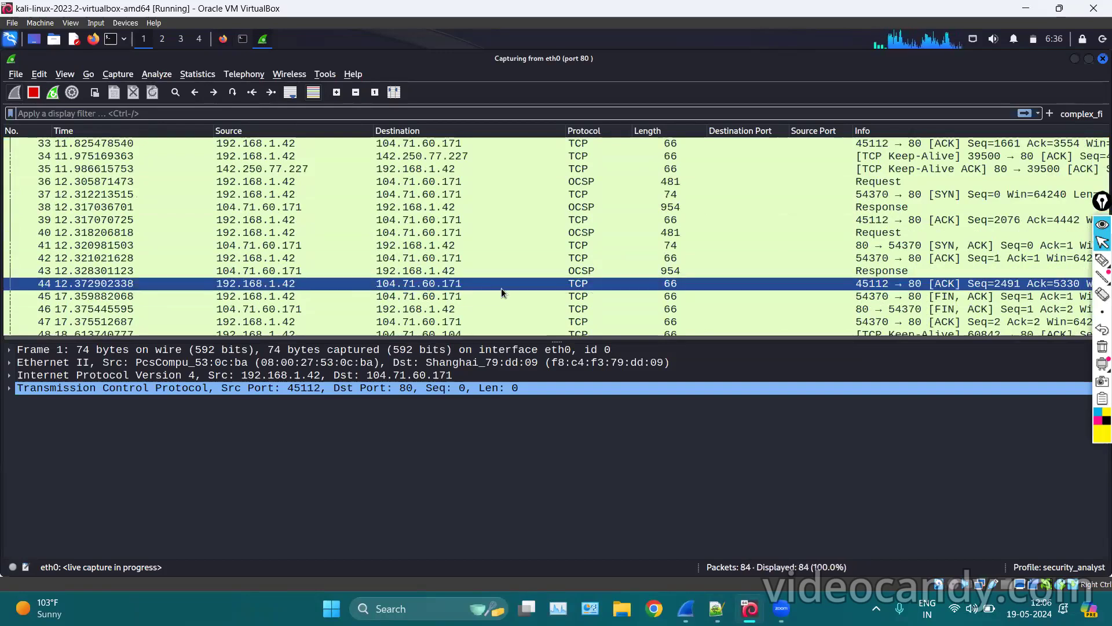
pyautogui.scroll(-8, 499, 270)
pyautogui.scroll(10, 488, 194)
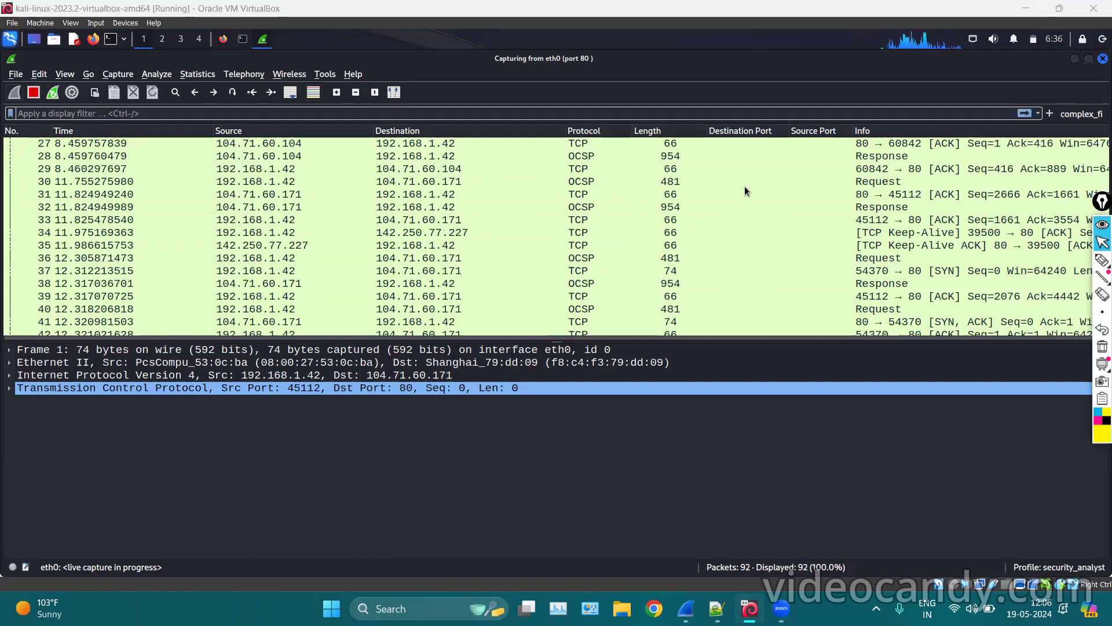
pyautogui.scroll(-11, 391, 284)
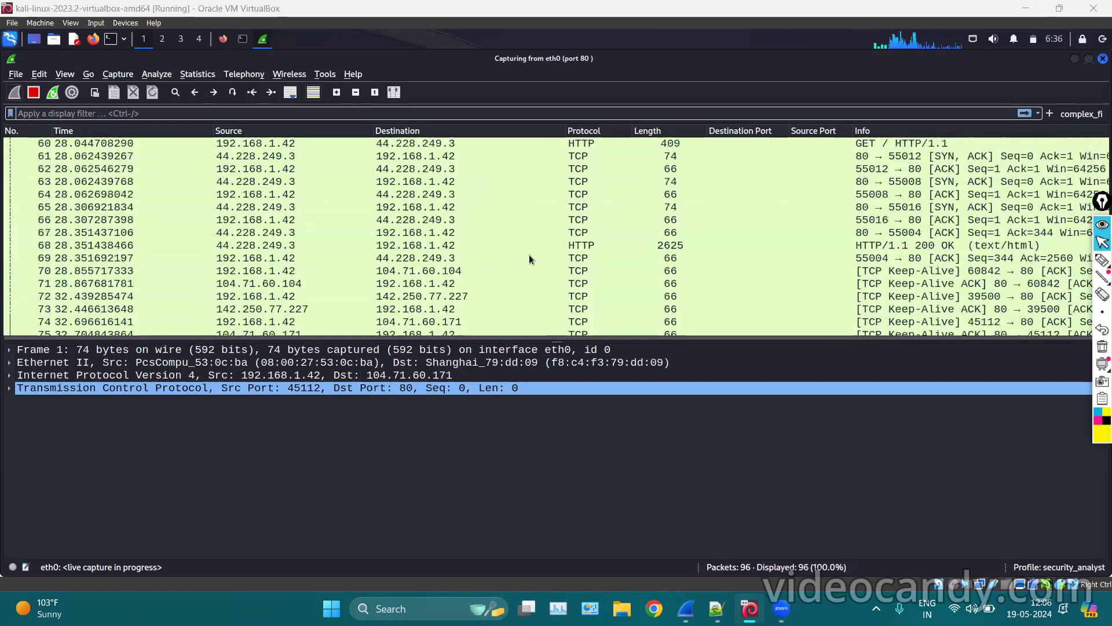
pyautogui.click(538, 233)
pyautogui.scroll(-7, 536, 197)
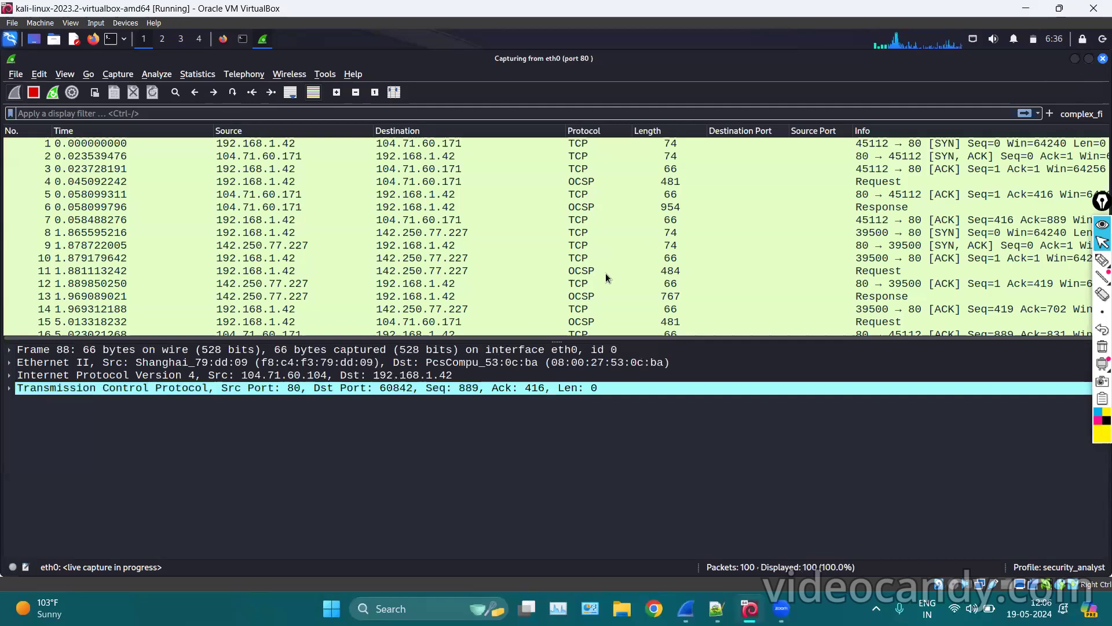
pyautogui.click(563, 319)
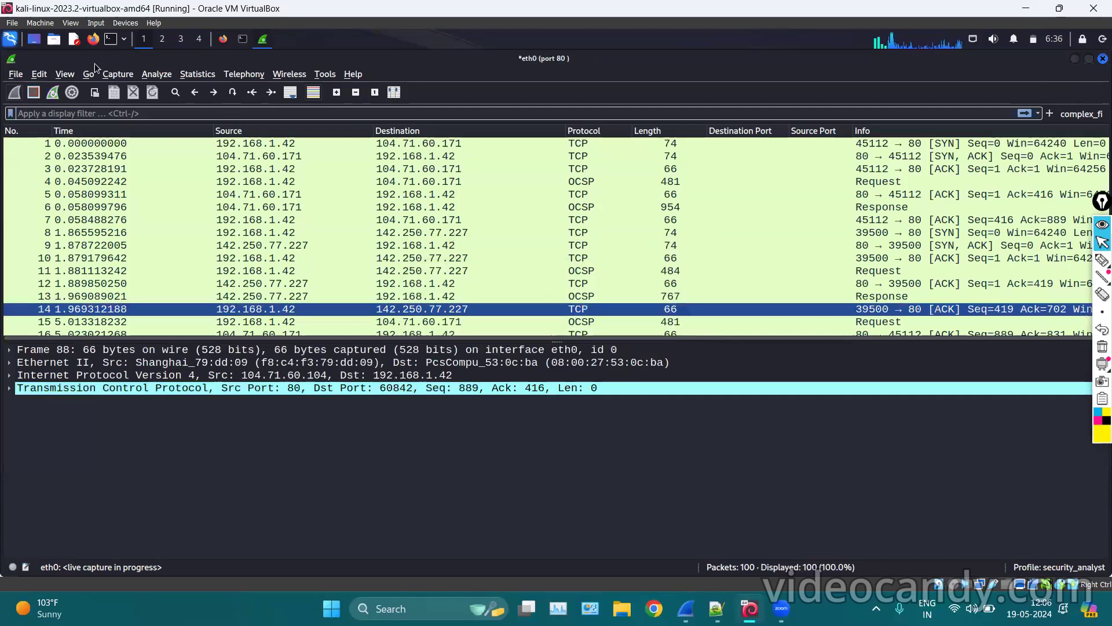
# Relaunch Wireshark via a 'wire' search and begin a 'host' capture filter.
pyautogui.click(6, 41)
pyautogui.write('wire')
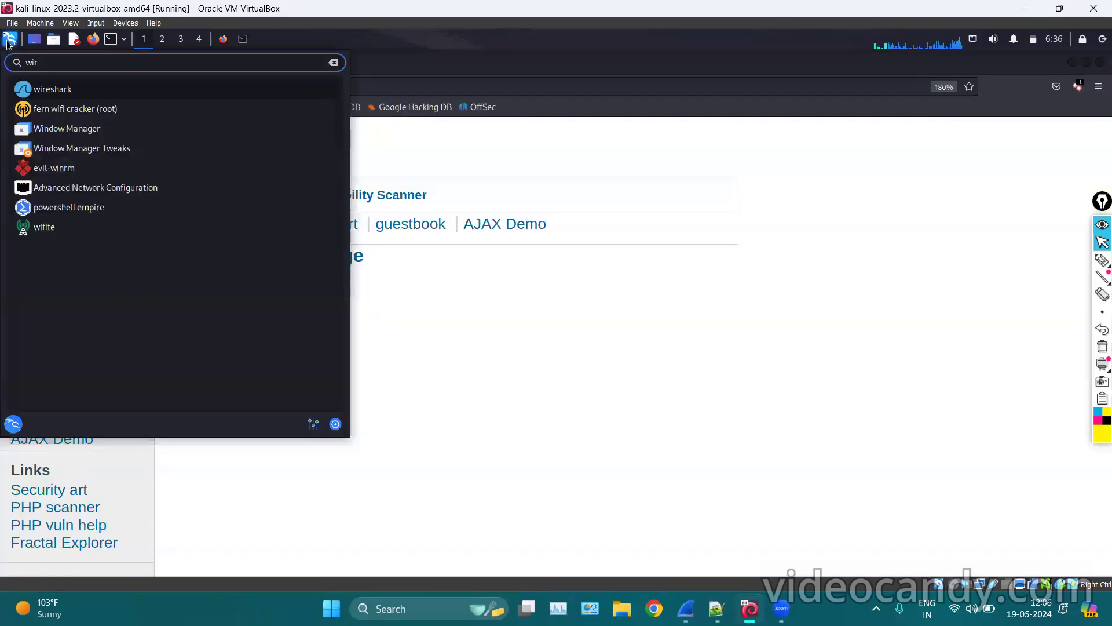
pyautogui.press('Return')
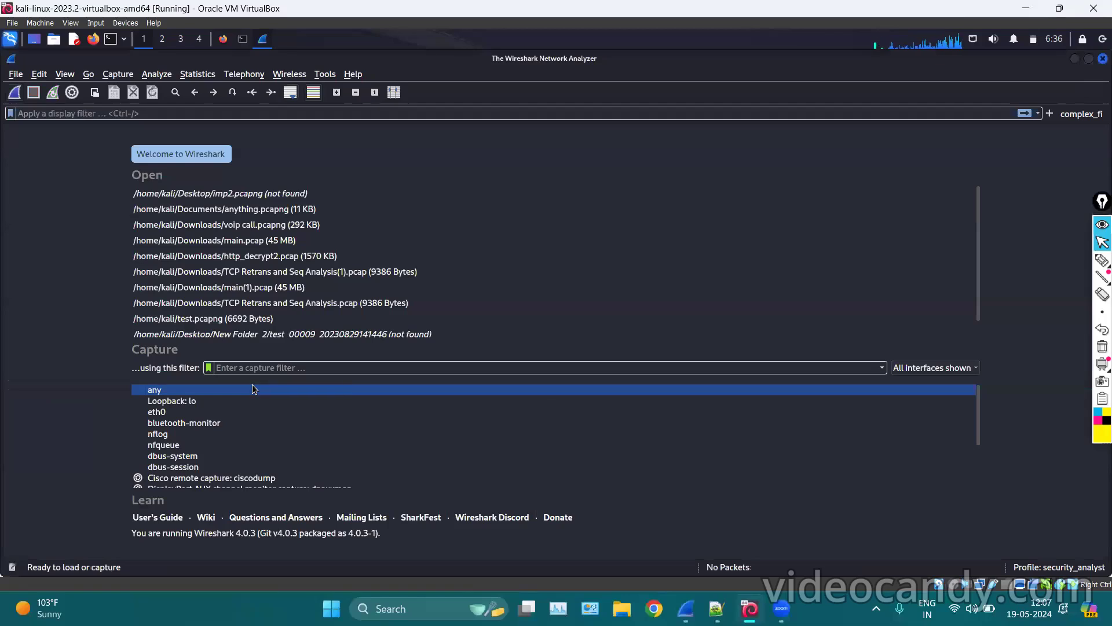
pyautogui.click(245, 371)
pyautogui.write('hos')
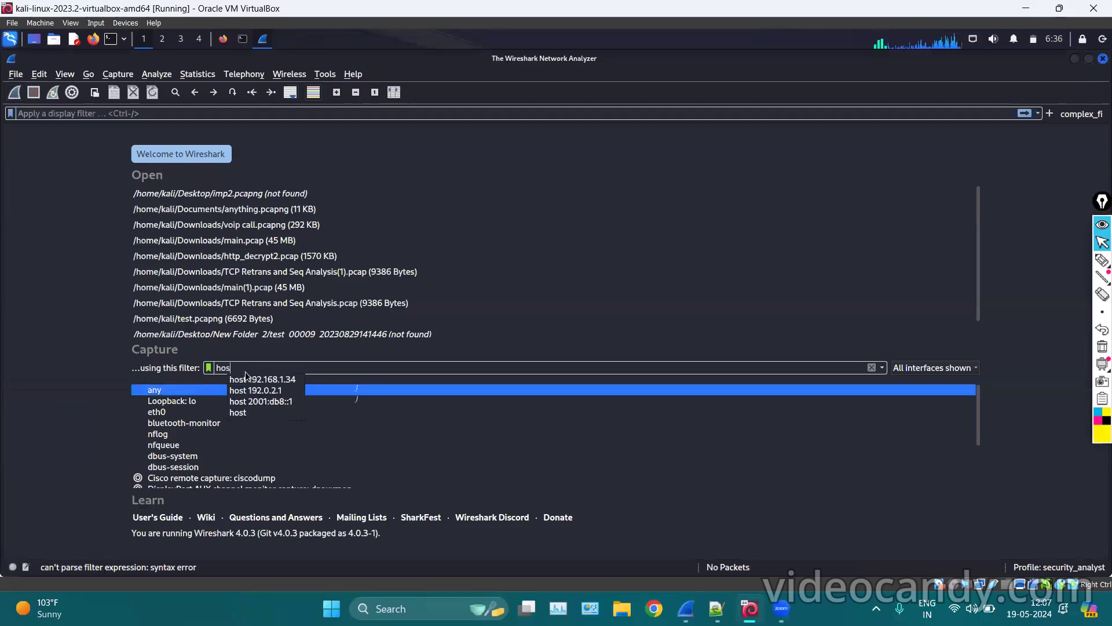
pyautogui.write('t')
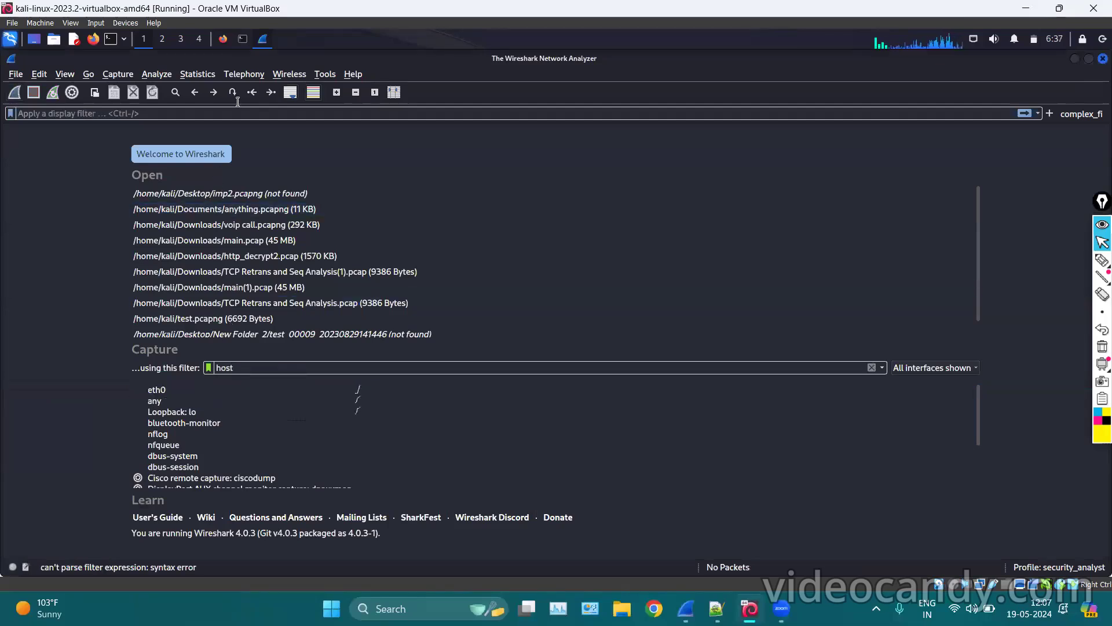
pyautogui.click(225, 41)
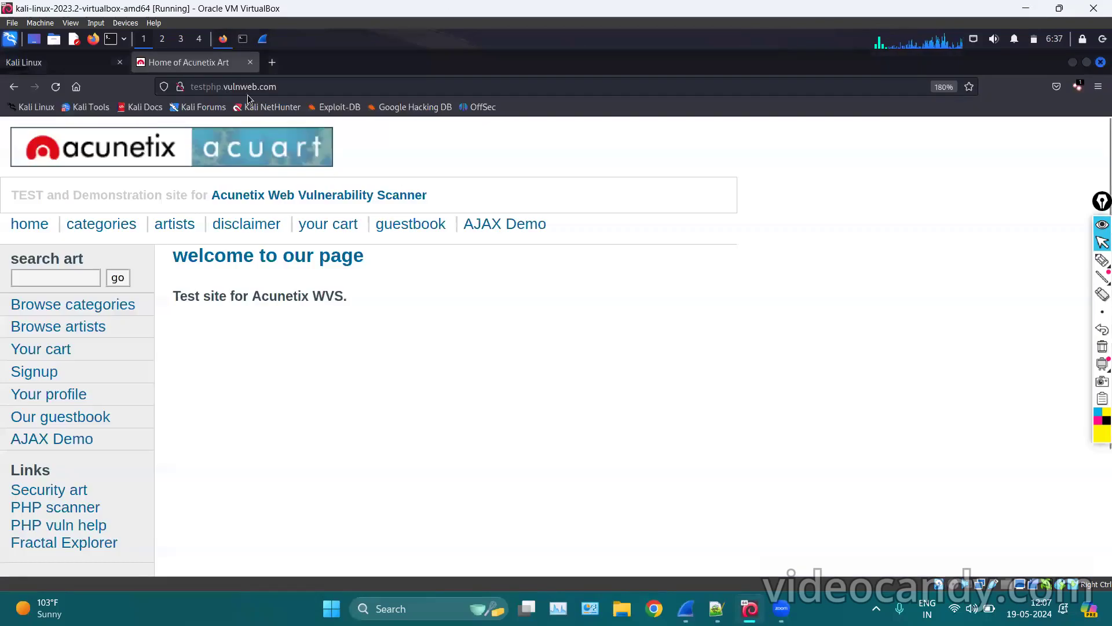
# Ping testphp.vulnweb.com from the Kali terminal, try a /login variant, then ping it again.
pyautogui.click(243, 40)
pyautogui.write('ping rt')
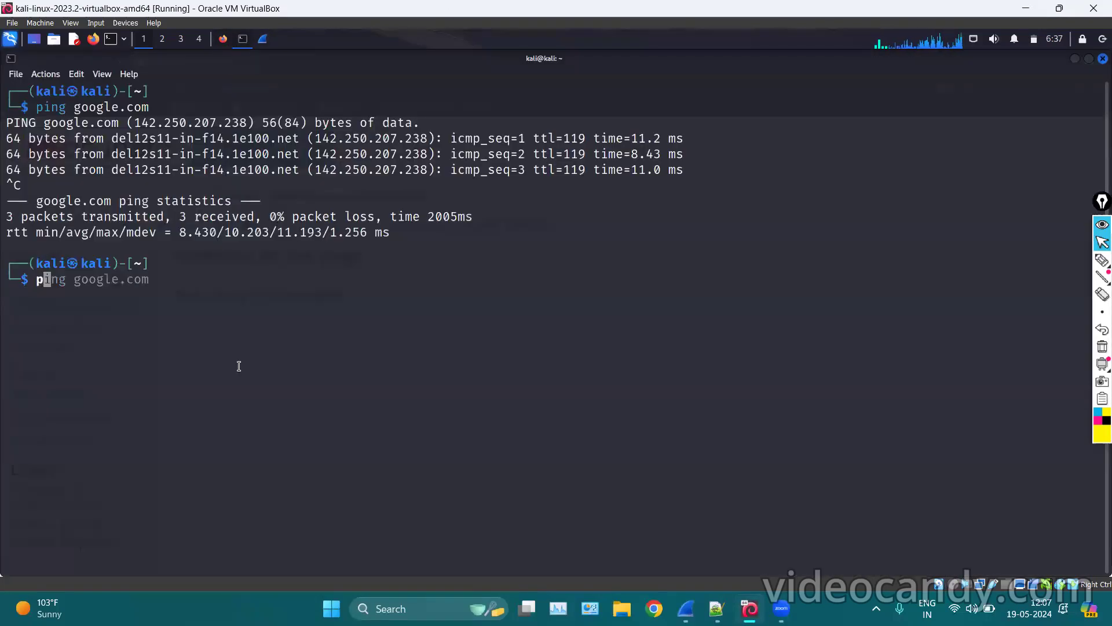
pyautogui.press('BackSpace')
pyautogui.press('BackSpace')
pyautogui.write('tes')
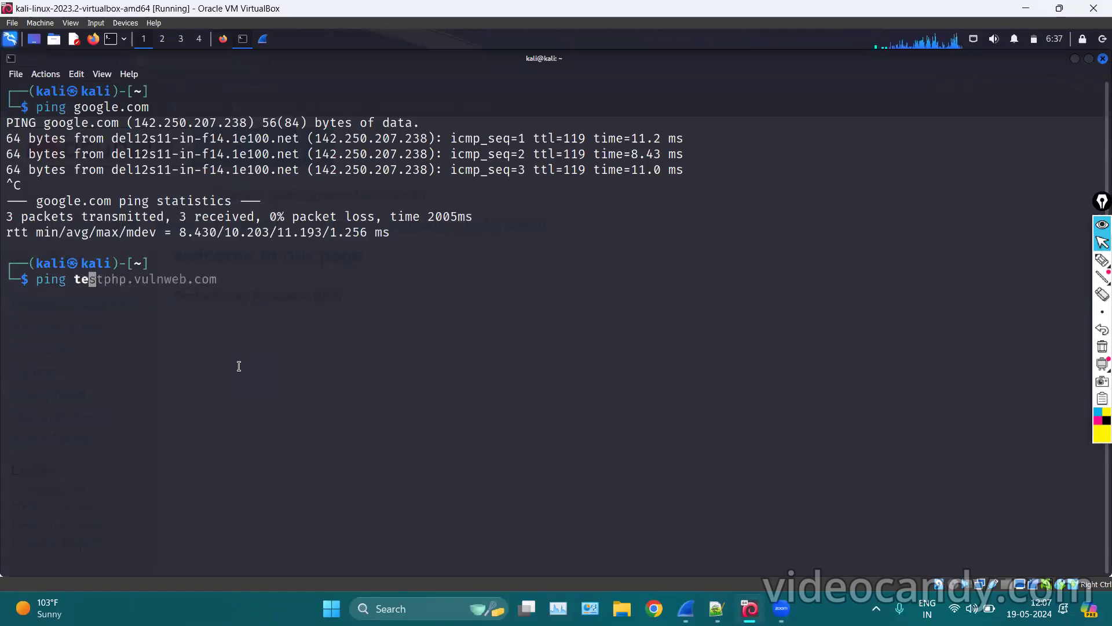
pyautogui.press('Right')
pyautogui.press('Return')
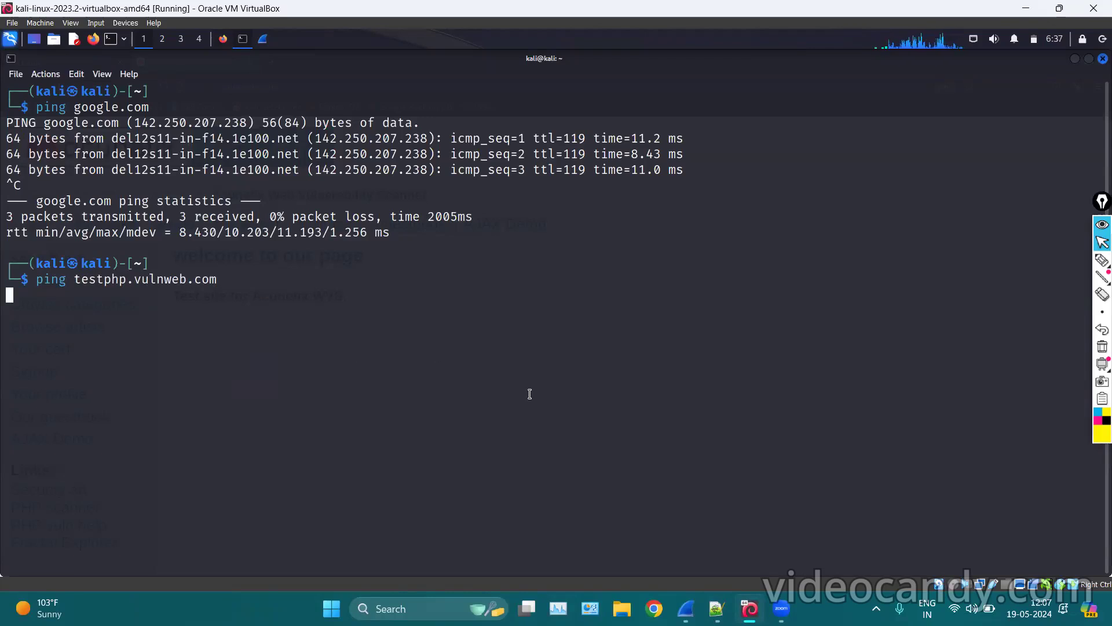
pyautogui.hotkey('ctrl', 'c')
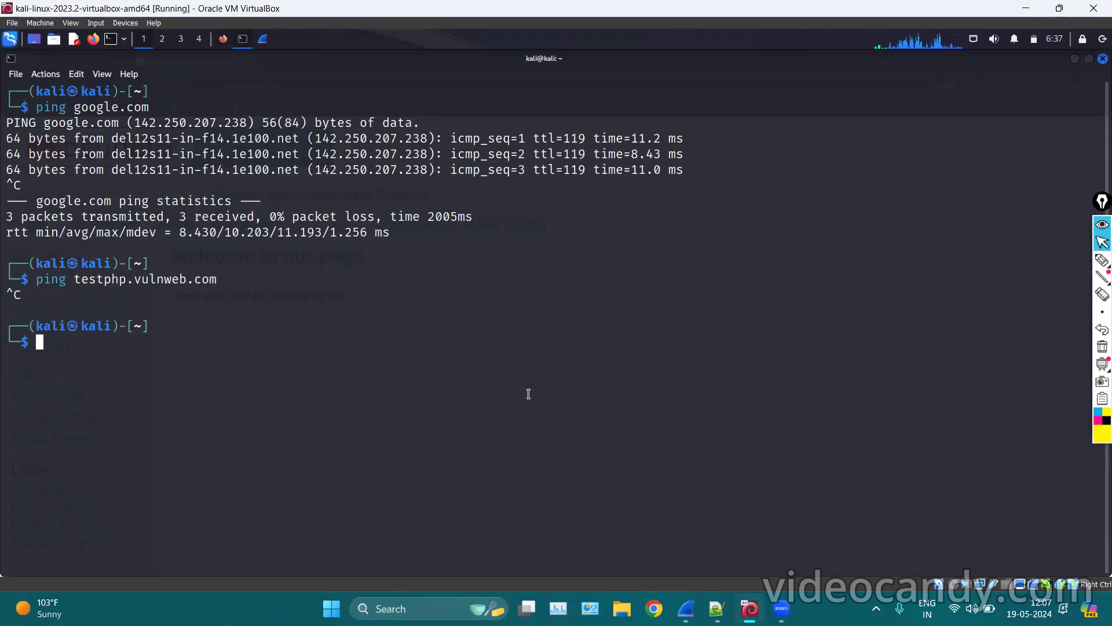
pyautogui.press('Up')
pyautogui.write('/login')
pyautogui.press('Return')
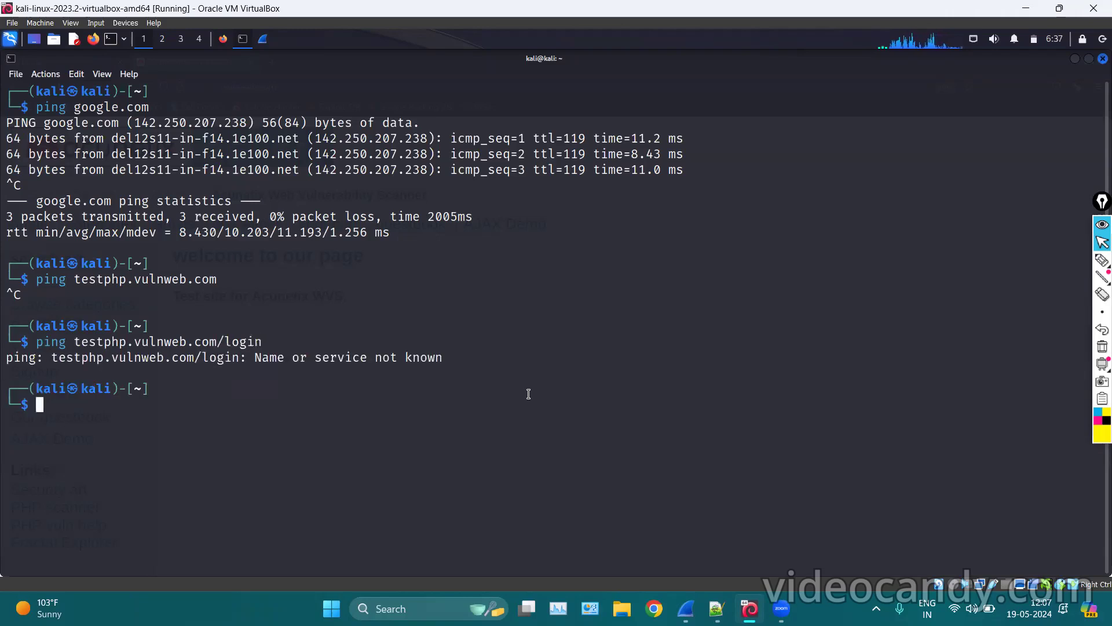
pyautogui.press('Up')
pyautogui.press('Up')
pyautogui.press('Return')
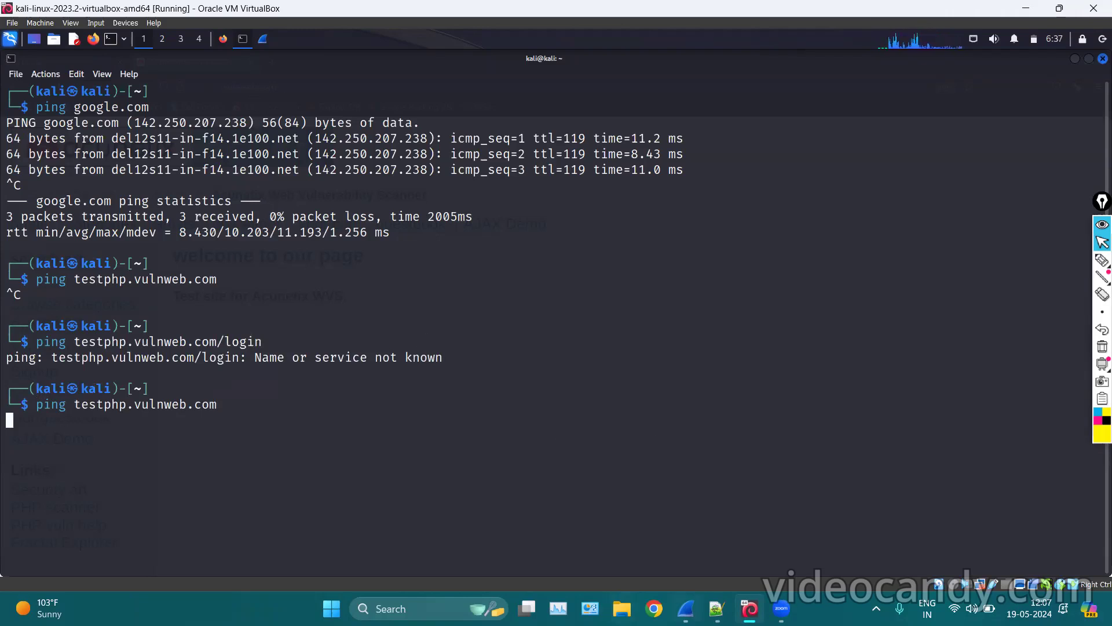
# Try a Windows Command Prompt ping of testphp.vulnweb.com, then select the resolved 44.228.249.3 in the terminal.
pyautogui.press('super')
pyautogui.write('cmd')
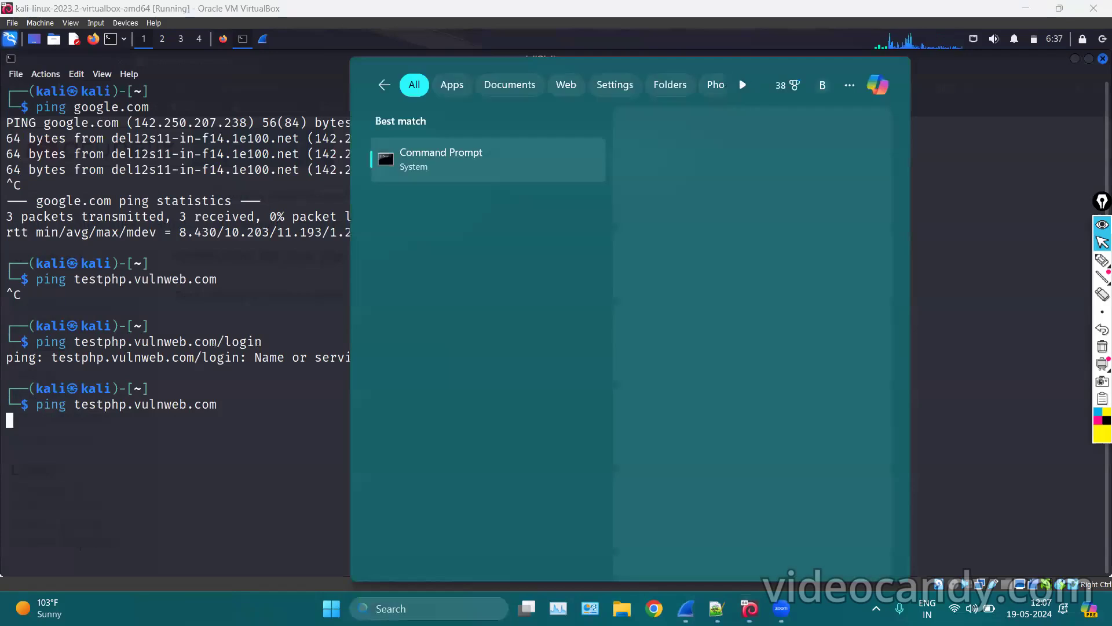
pyautogui.press('Escape')
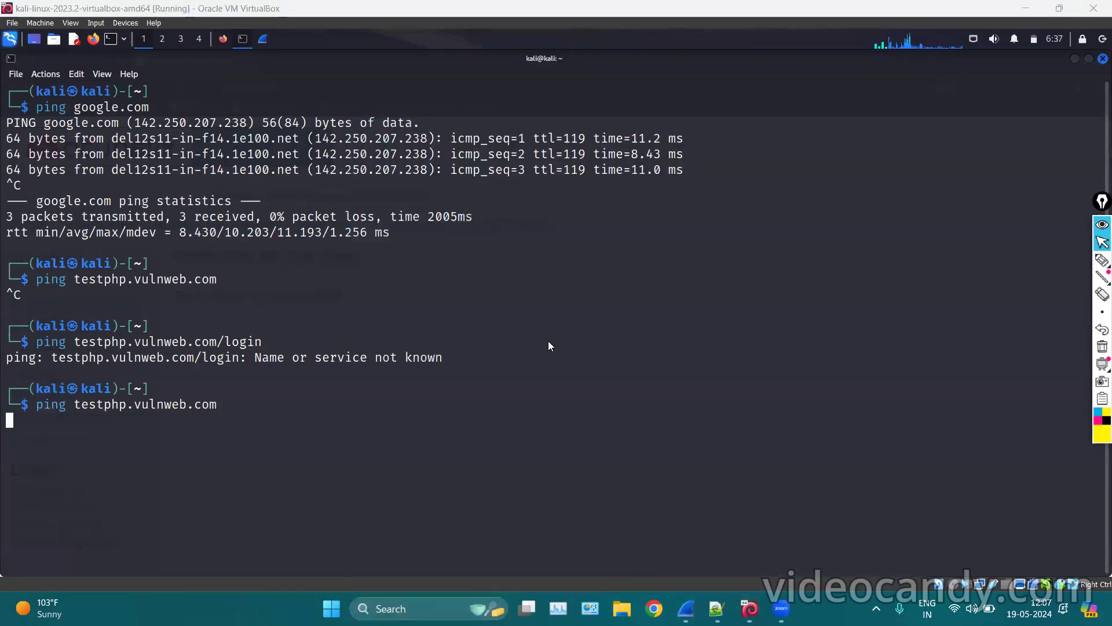
pyautogui.write('ping testpghp')
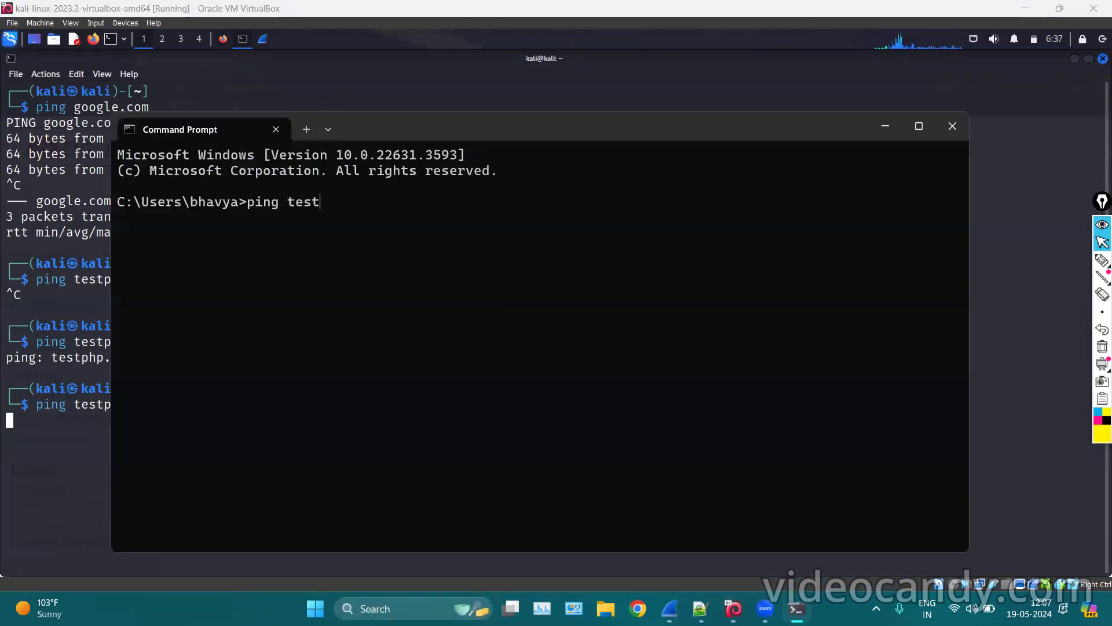
pyautogui.press('BackSpace')
pyautogui.press('BackSpace')
pyautogui.press('BackSpace')
pyautogui.press('BackSpace')
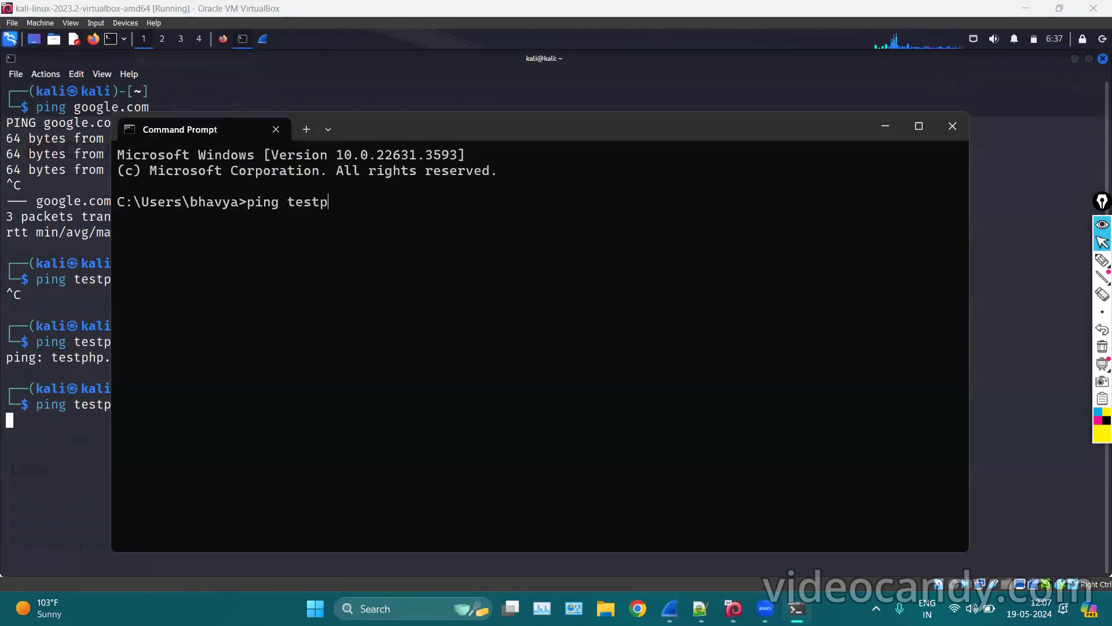
pyautogui.write('php.vul')
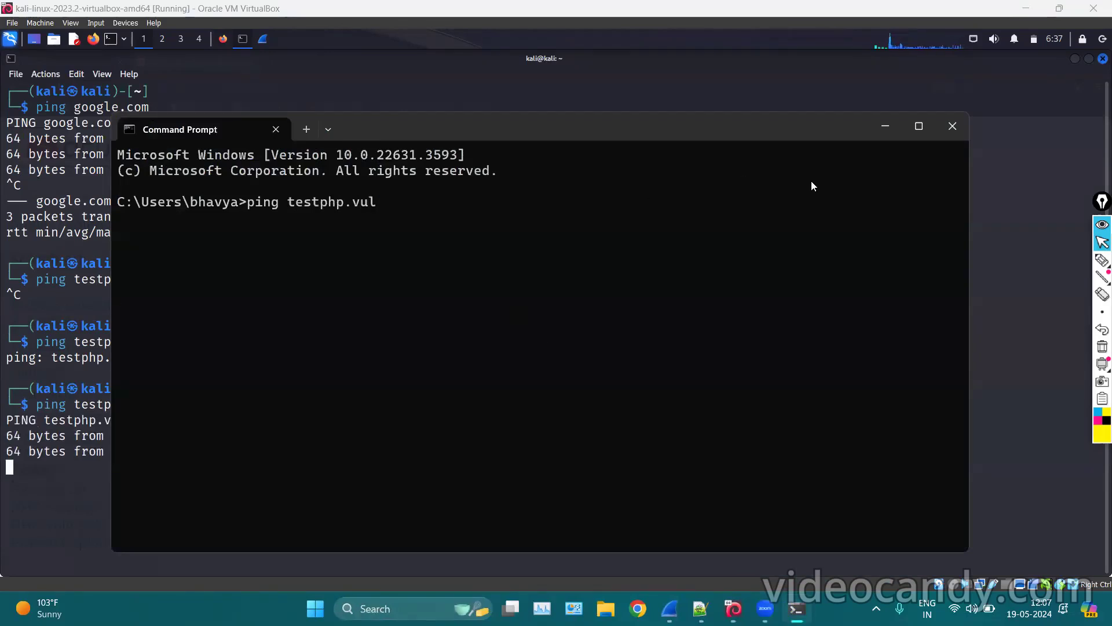
pyautogui.click(952, 126)
pyautogui.hotkey('ctrl', 'c')
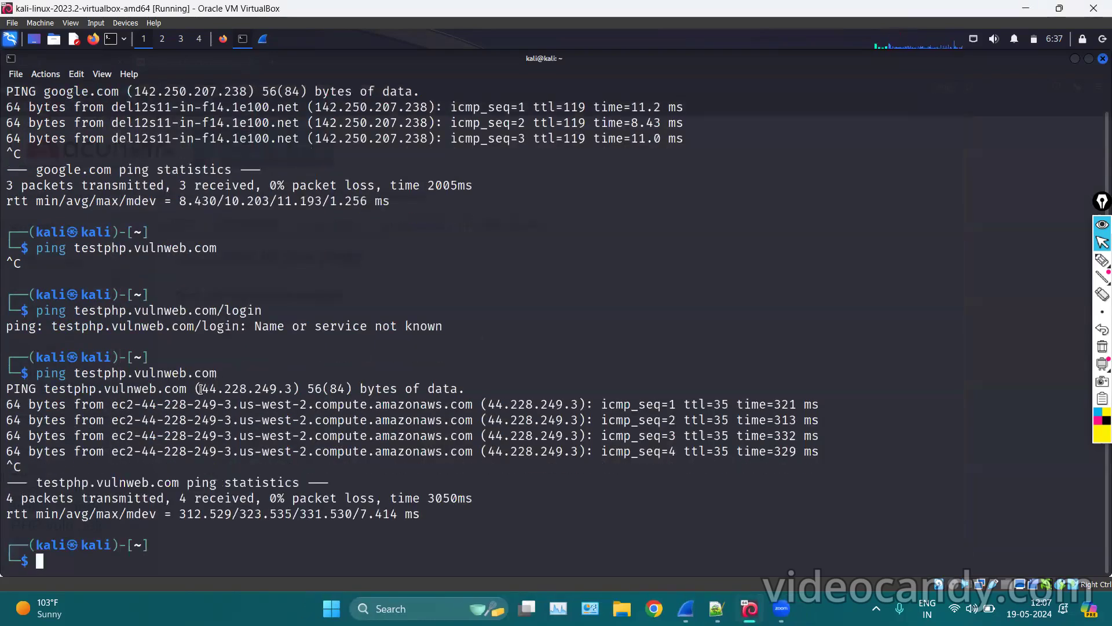
pyautogui.moveTo(203, 389); pyautogui.dragTo(289, 392)
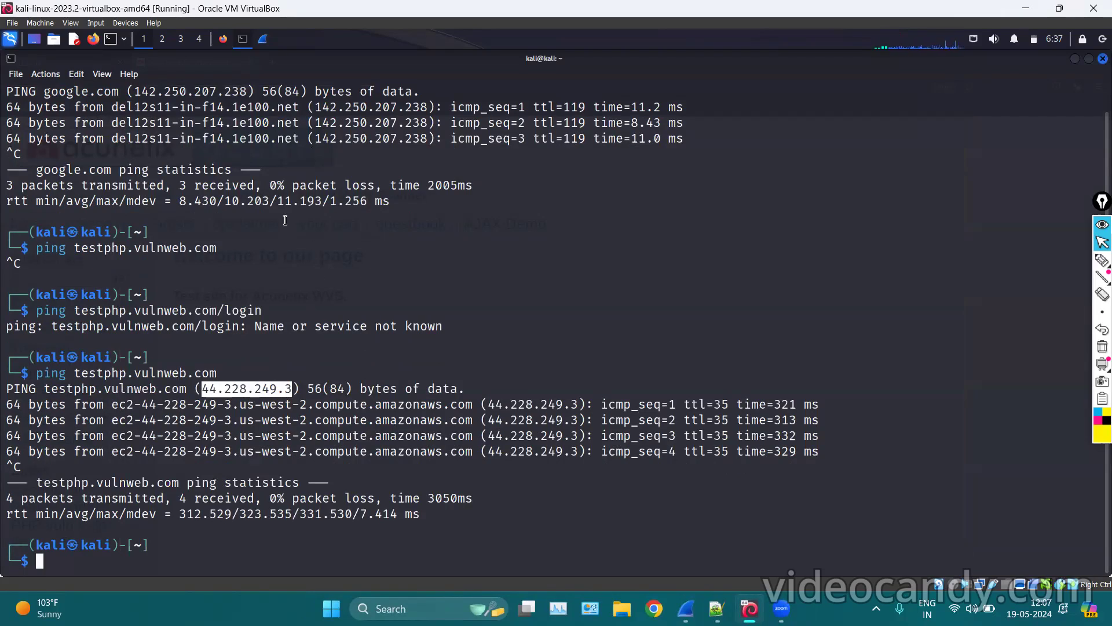
pyautogui.click(264, 39)
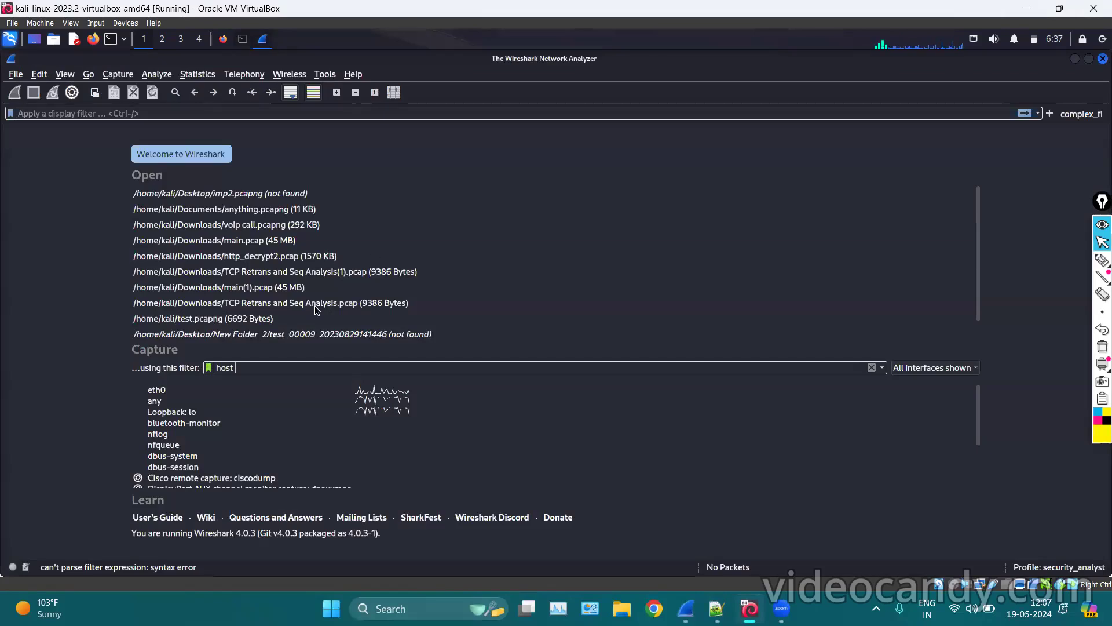
# Set the capture filter to host 44.228.249.3 and start capturing on eth0.
pyautogui.middleClick(315, 361)
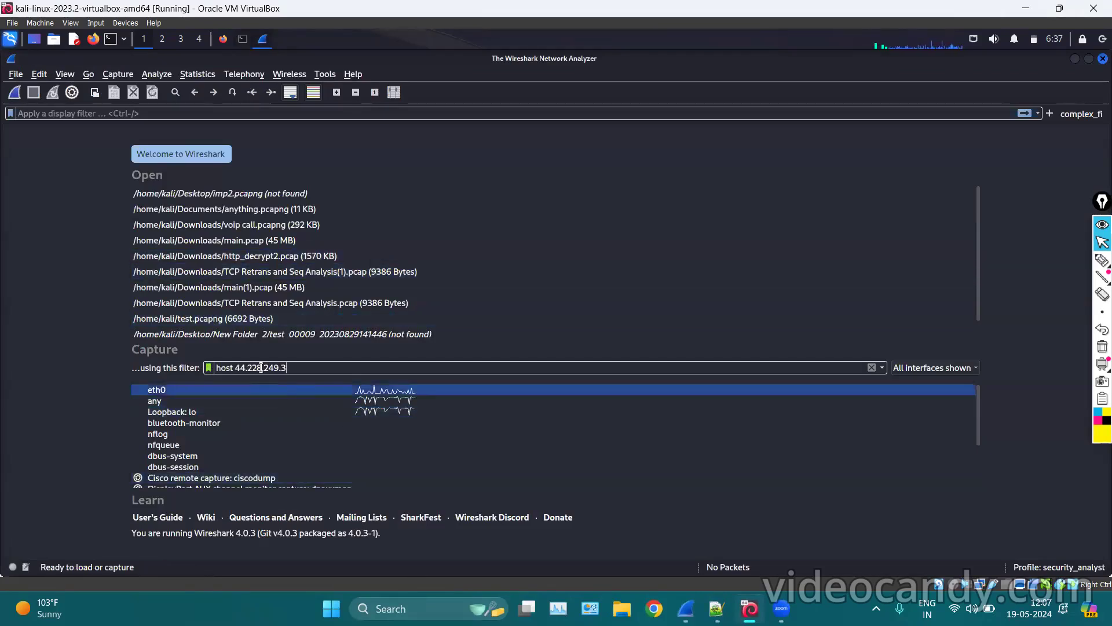
pyautogui.click(202, 386)
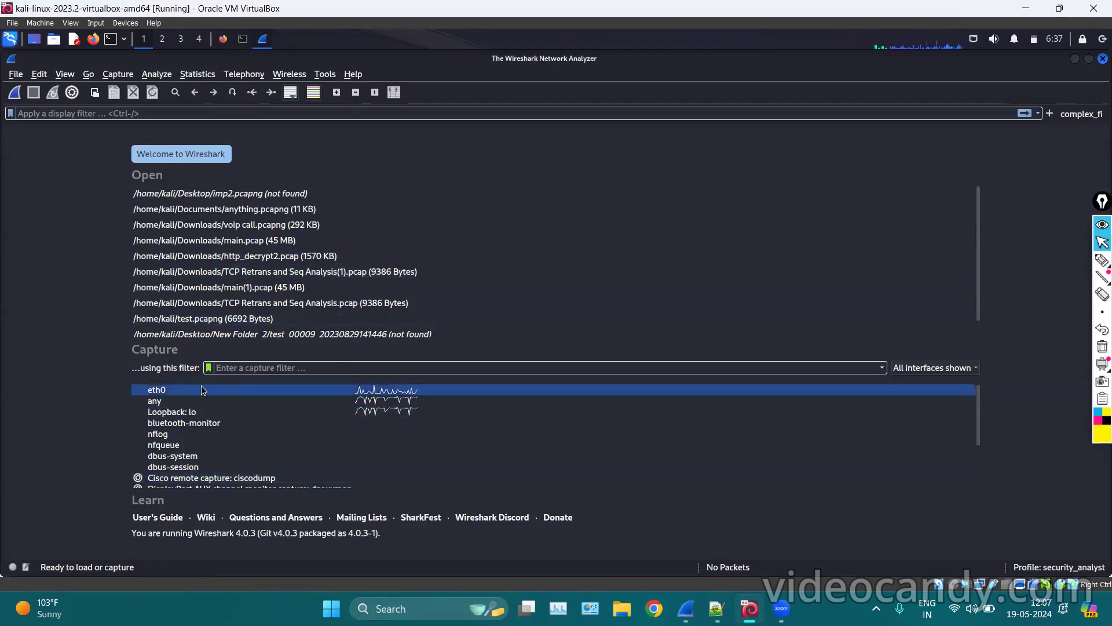
pyautogui.click(240, 369)
pyautogui.write('port')
pyautogui.hotkey('ctrl', 'v')
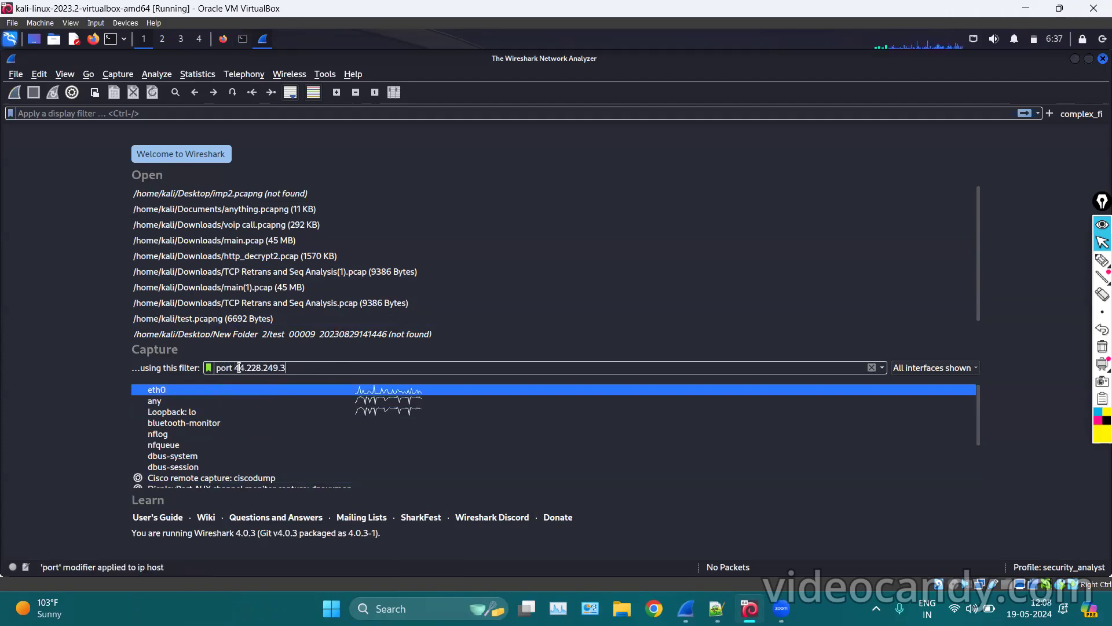
pyautogui.click(239, 367)
pyautogui.press('Left')
pyautogui.press('Left')
pyautogui.press('BackSpace')
pyautogui.press('BackSpace')
pyautogui.press('BackSpace')
pyautogui.press('BackSpace')
pyautogui.write('host')
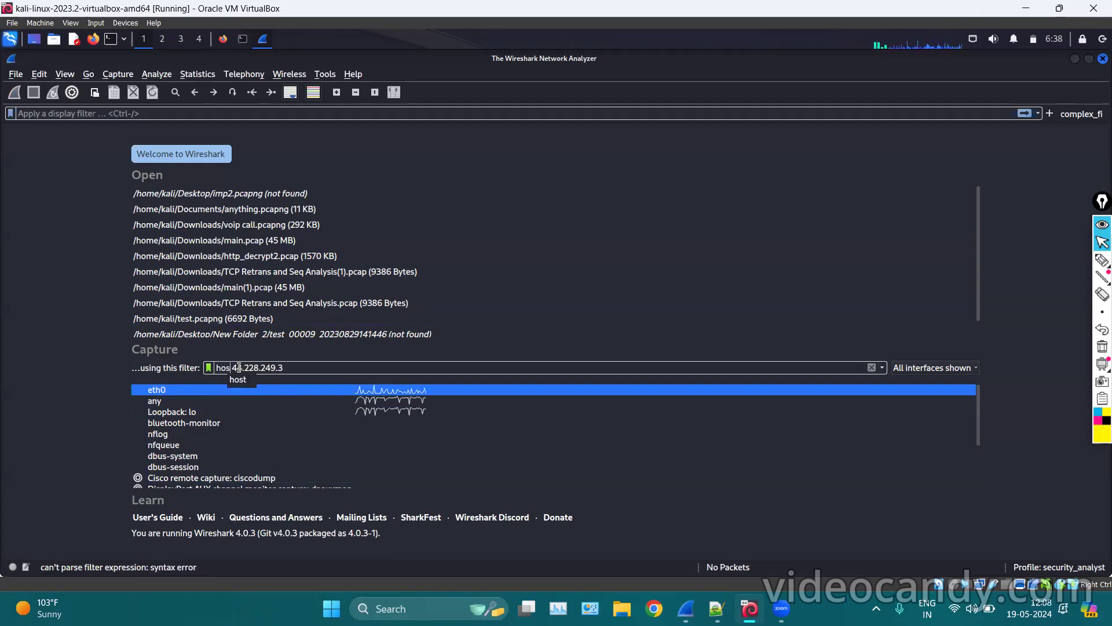
pyautogui.doubleClick(187, 394)
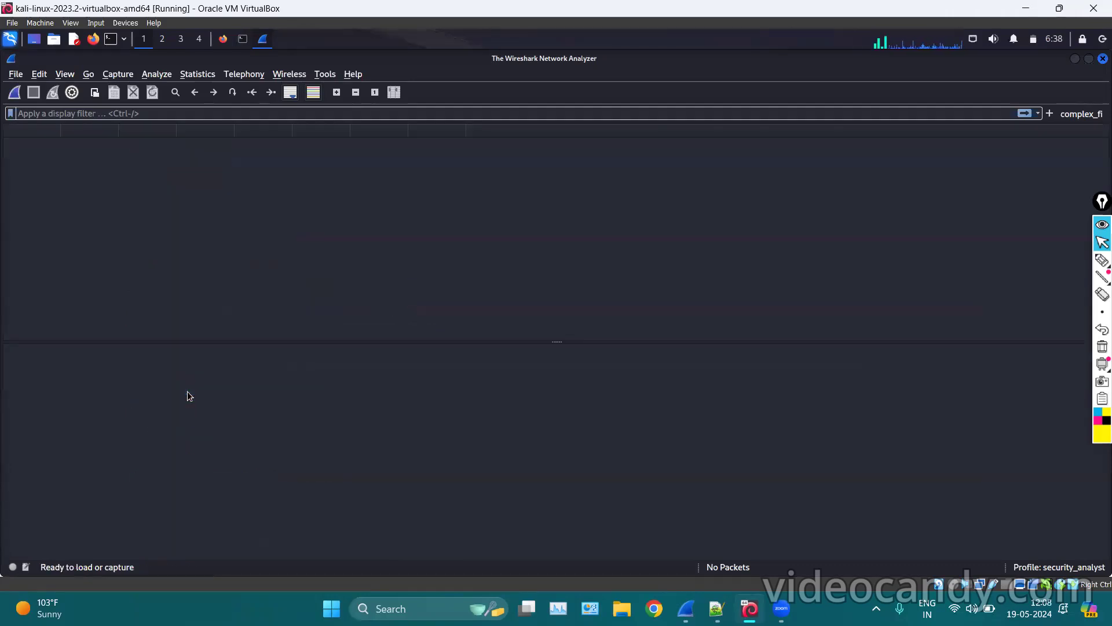
# Circle the 'Capturing from eth0' title in yellow, then erase the annotation.
pyautogui.click(1103, 261)
pyautogui.moveTo(571, 39)
pyautogui.mouseDown()
pyautogui.moveTo(504, 75)
pyautogui.moveTo(557, 75)
pyautogui.mouseUp()
pyautogui.moveTo(602, 74)
pyautogui.mouseDown()
pyautogui.moveTo(613, 41)
pyautogui.moveTo(550, 40)
pyautogui.moveTo(571, 51)
pyautogui.moveTo(549, 72)
pyautogui.moveTo(616, 74)
pyautogui.moveTo(566, 41)
pyautogui.mouseUp()
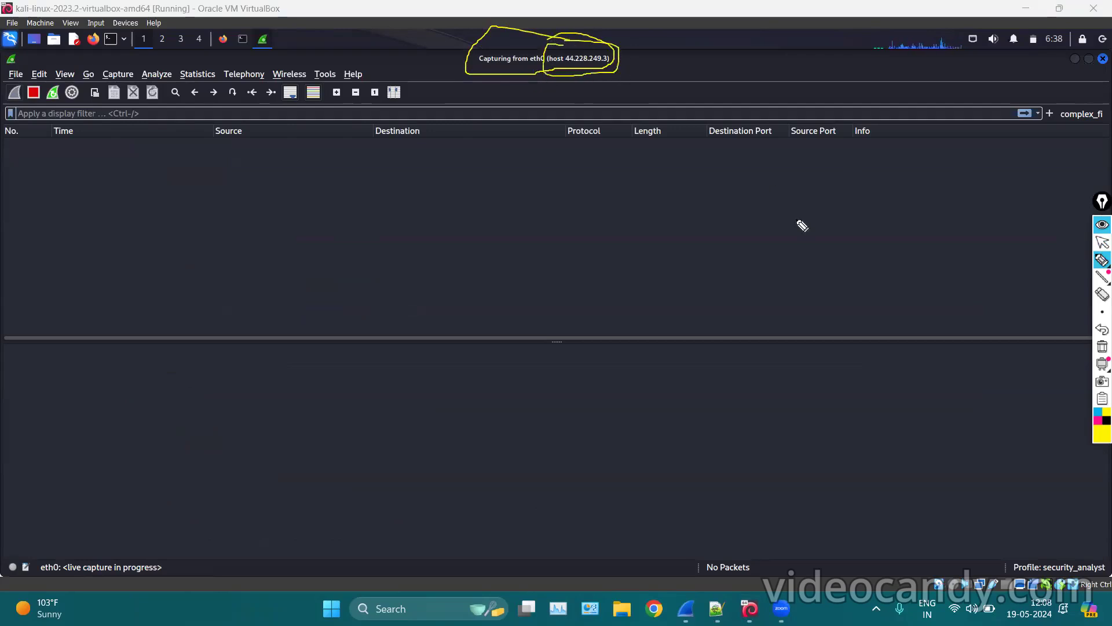
pyautogui.click(1102, 346)
pyautogui.click(1103, 242)
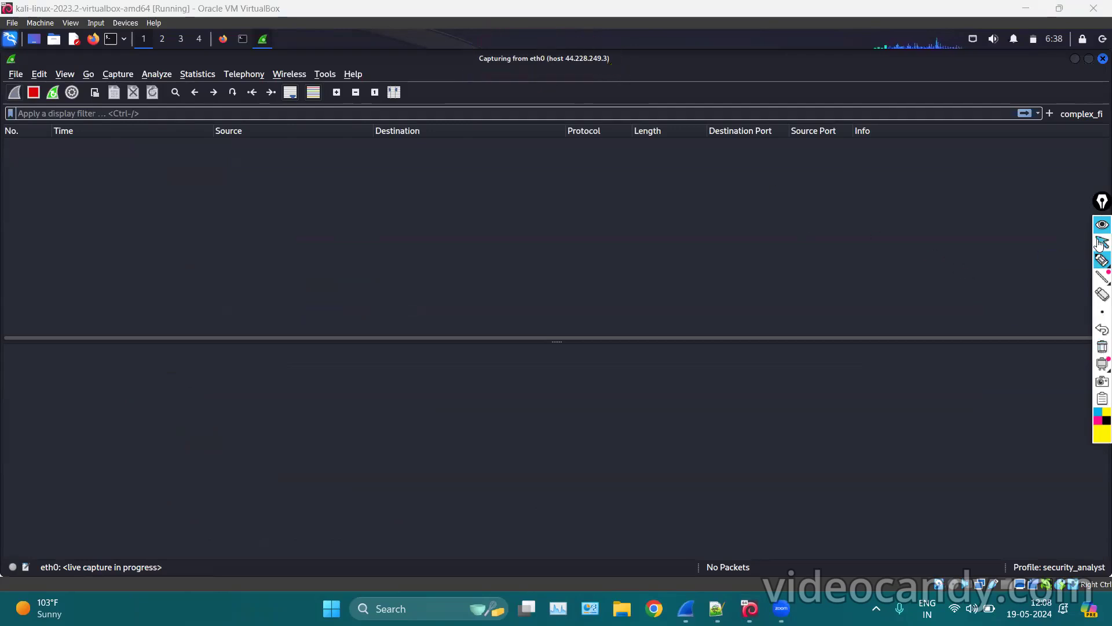
# Load testphp.vulnweb.com in Firefox, check the new packets, and return to the Notepad++ notes.
pyautogui.click(230, 40)
pyautogui.click(229, 41)
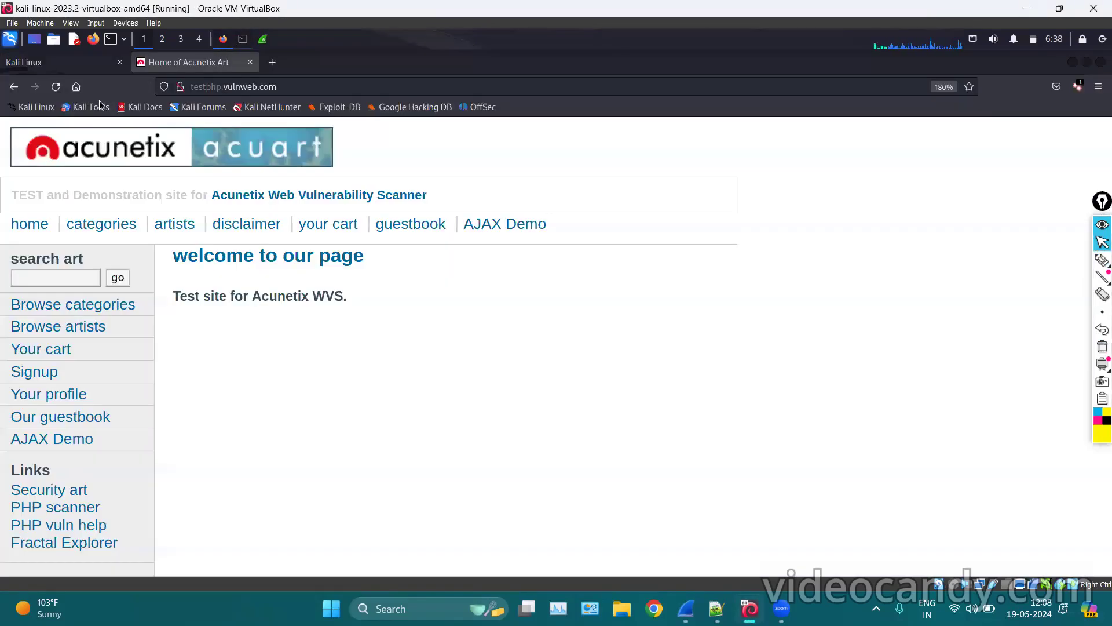
pyautogui.click(262, 39)
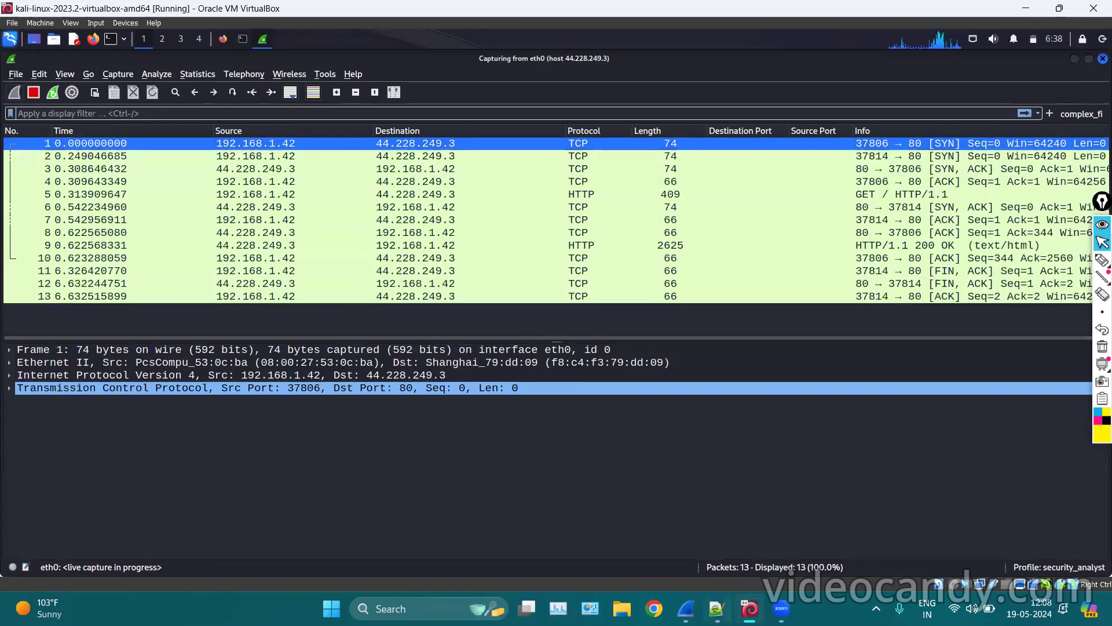
pyautogui.click(722, 608)
pyautogui.click(323, 378)
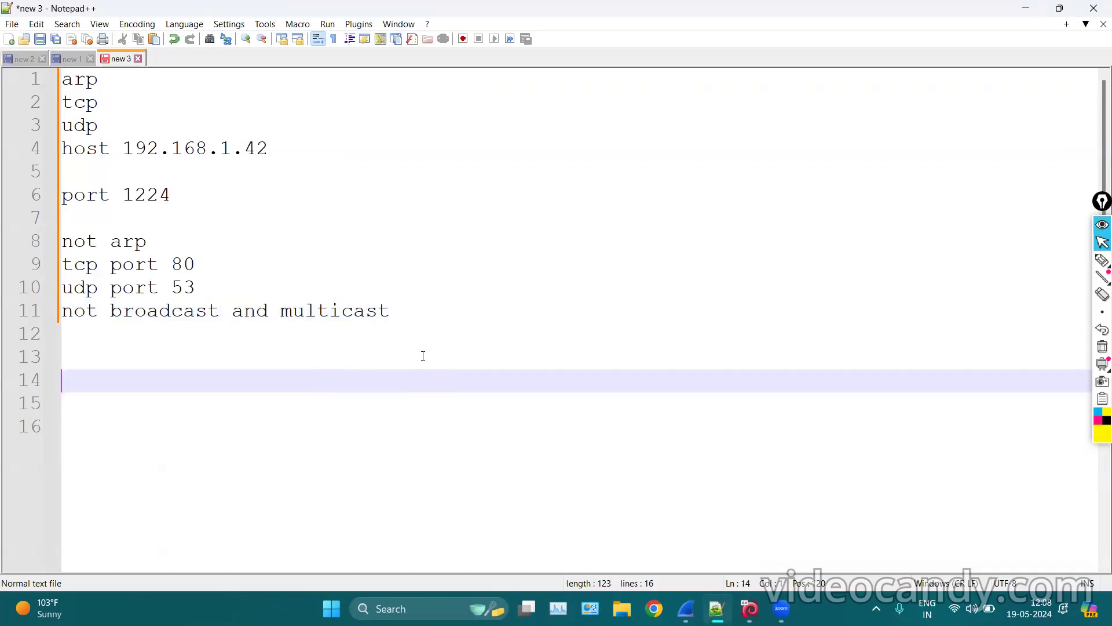
# Add the filter lines 'udp port 53' and 'not tcp and http' to the notes.
pyautogui.click(317, 356)
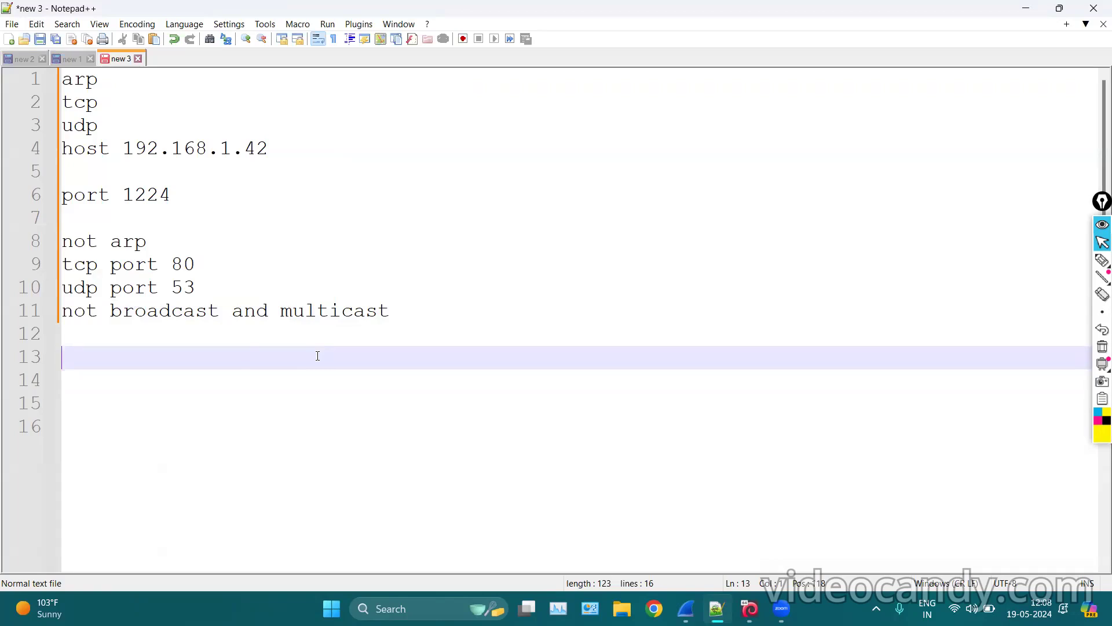
pyautogui.write('udp port ')
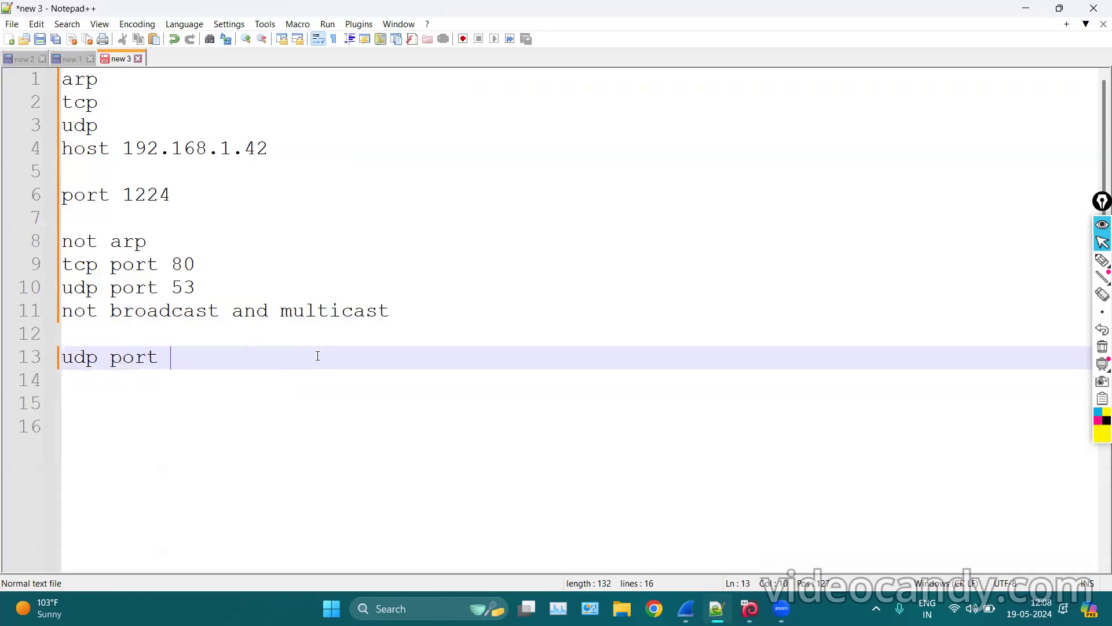
pyautogui.write('53')
pyautogui.press('Return')
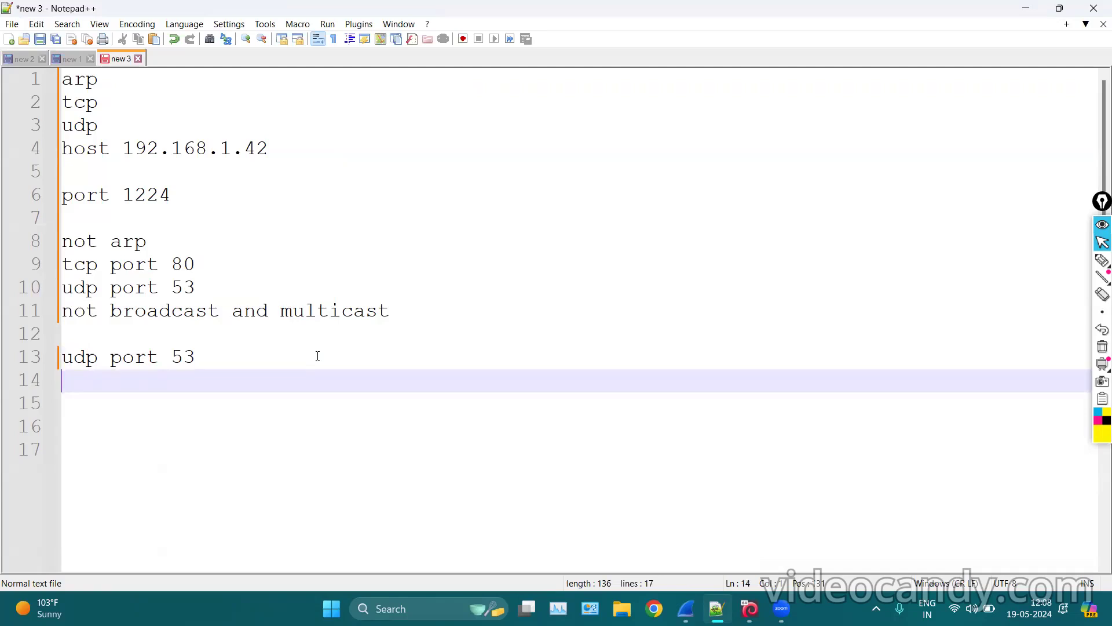
pyautogui.write('not tcp and http')
# Highlight 'http' and 'not tcp' on line 14, add blank lines, and minimise Notepad++.
pyautogui.click(233, 381)
pyautogui.keyDown('shift'); pyautogui.click(237, 381); pyautogui.keyUp('shift')
pyautogui.hotkey('shift', 'Left')
pyautogui.hotkey('shift', 'Left')
pyautogui.click(150, 381)
pyautogui.hotkey('shift', 'Home')
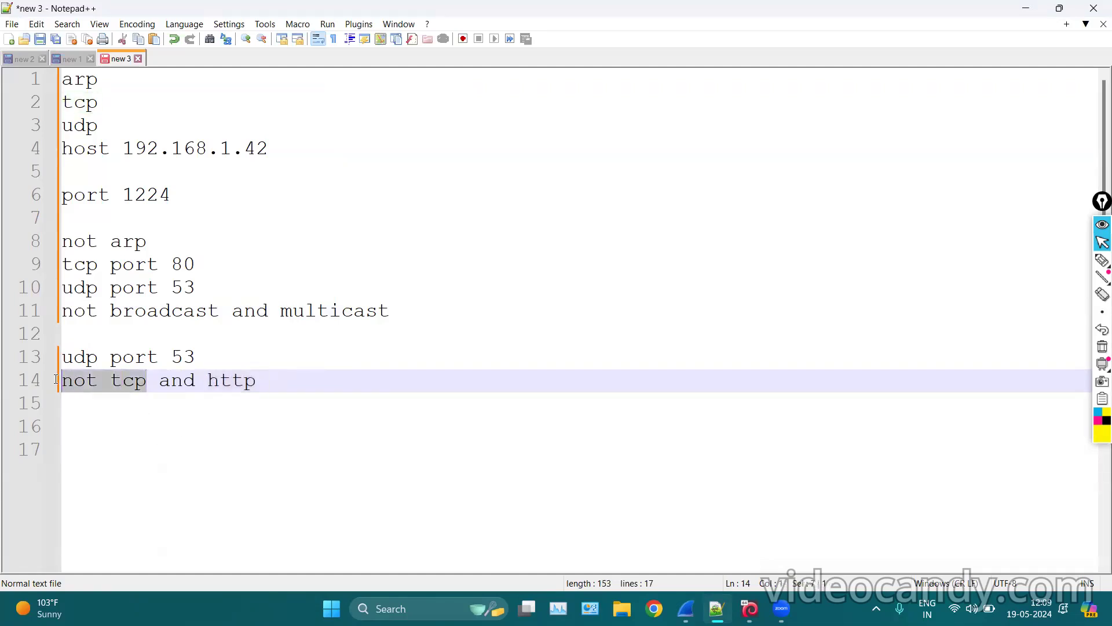
pyautogui.click(311, 420)
pyautogui.click(372, 379)
pyautogui.press('Return')
pyautogui.press('Return')
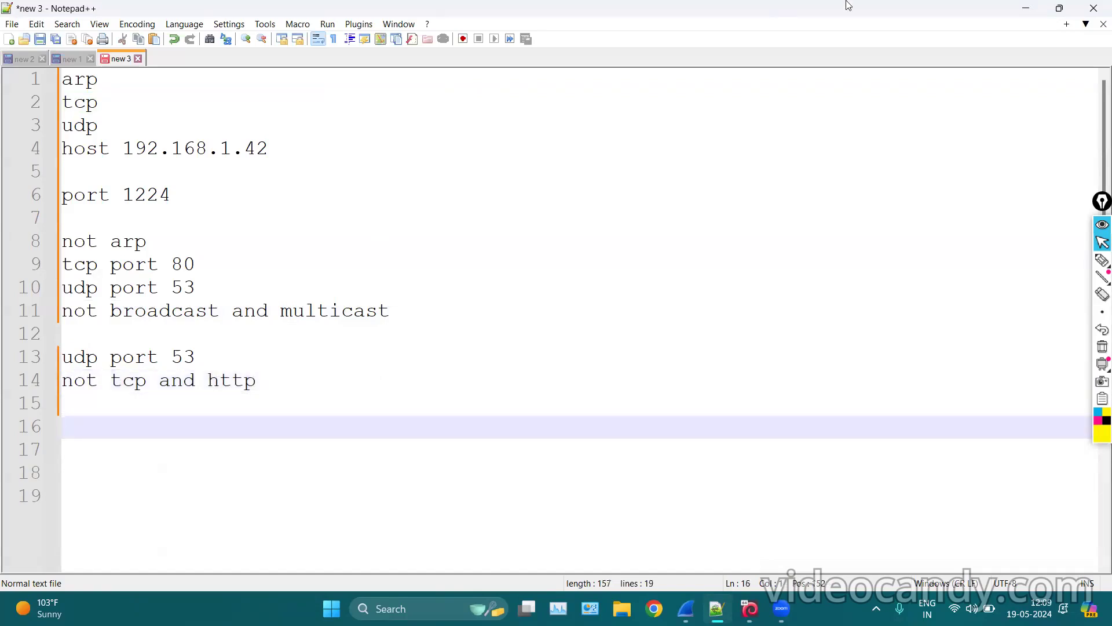
pyautogui.click(1026, 8)
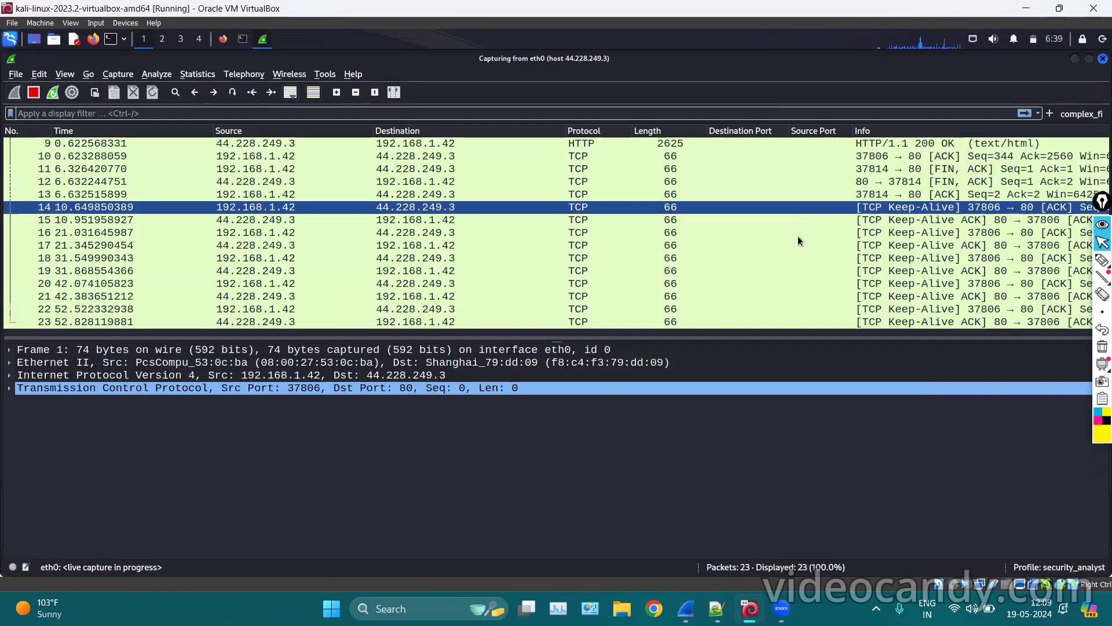
# Return to the Notepad++ filter notes while the 23-packet host capture keeps running.
pyautogui.click(717, 608)
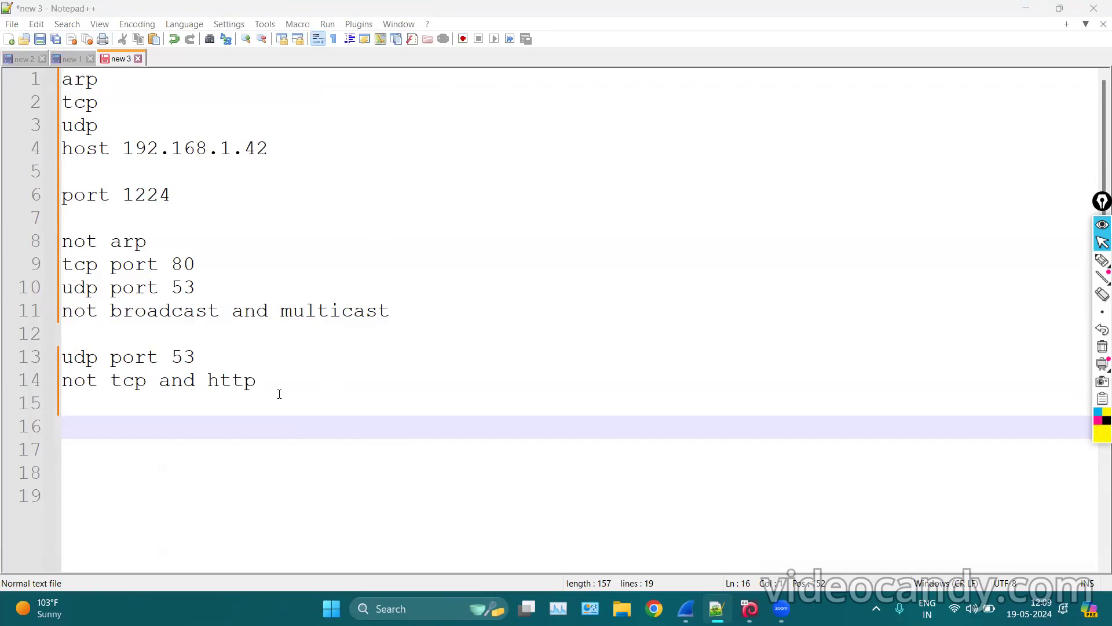
pyautogui.moveTo(387, 313); pyautogui.dragTo(55, 97)
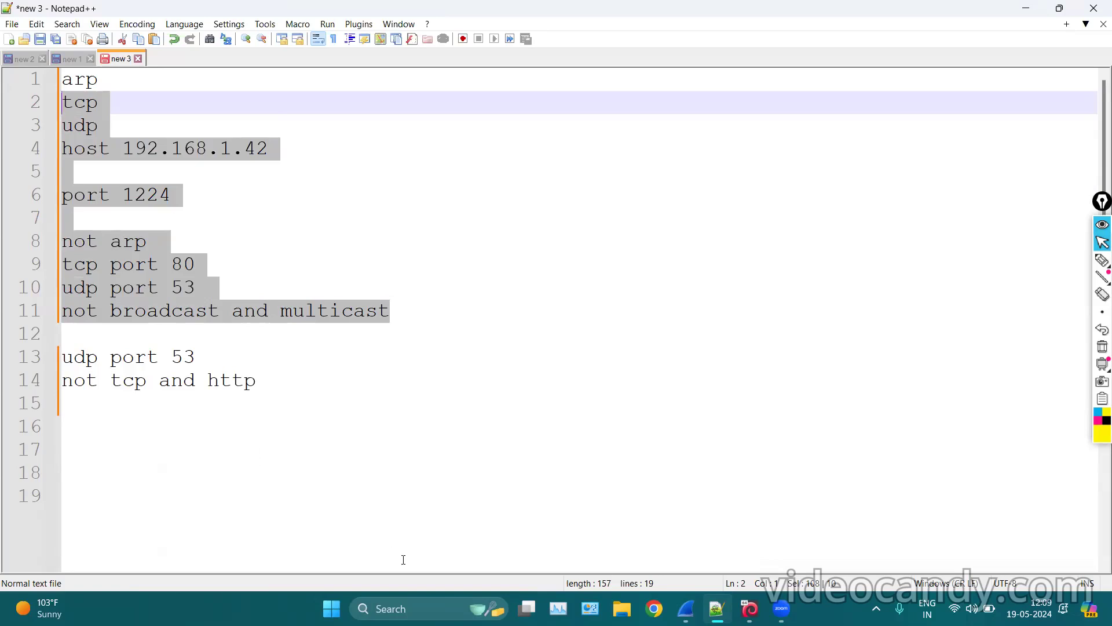
pyautogui.click(331, 413)
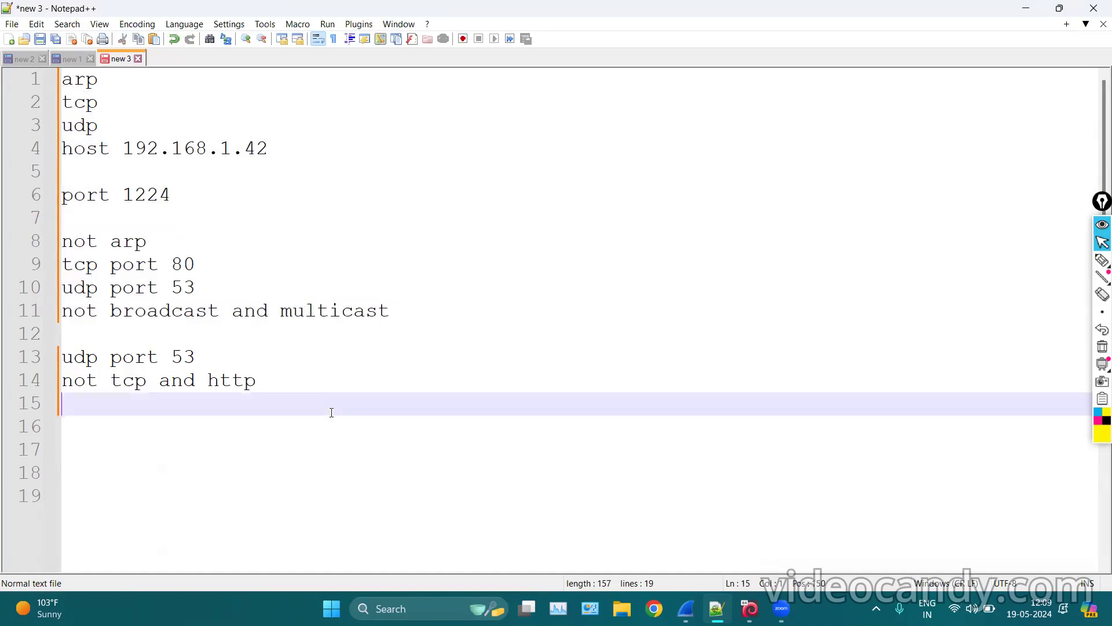
pyautogui.press('Return')
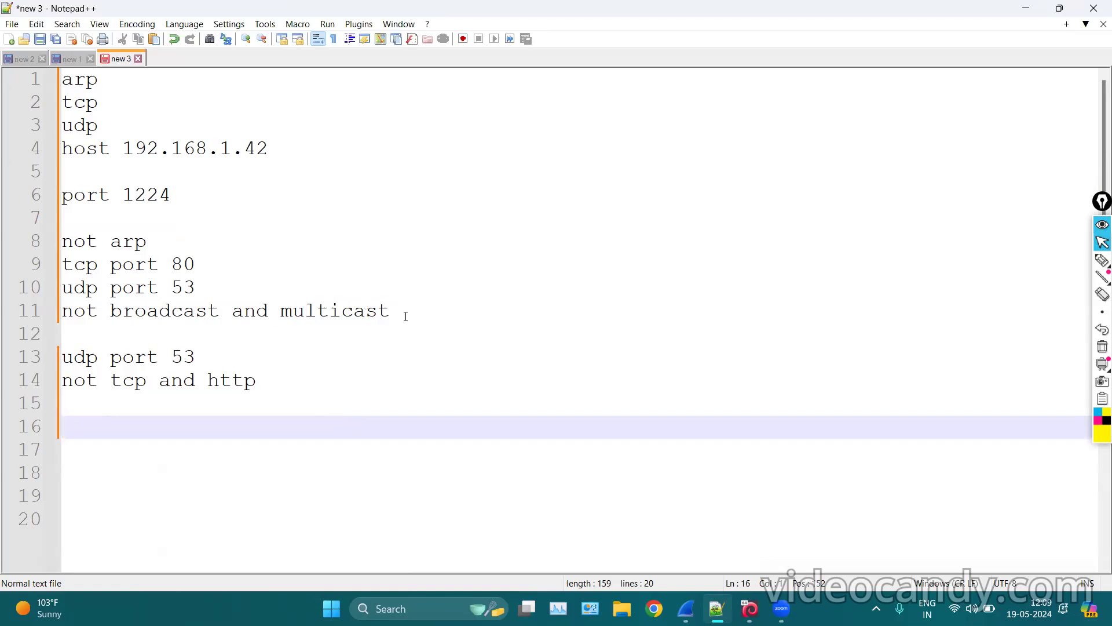
pyautogui.click(1026, 7)
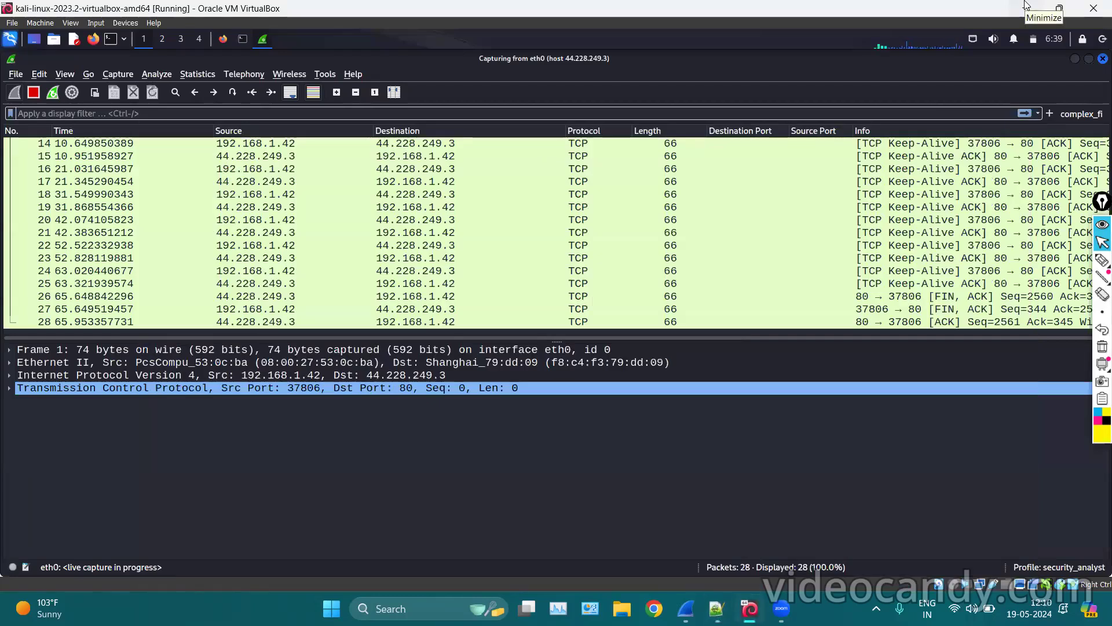
# Stop the Kali capture at 28 packets and switch to the host's http_decrypt2.pcap capture.
pyautogui.click(598, 365)
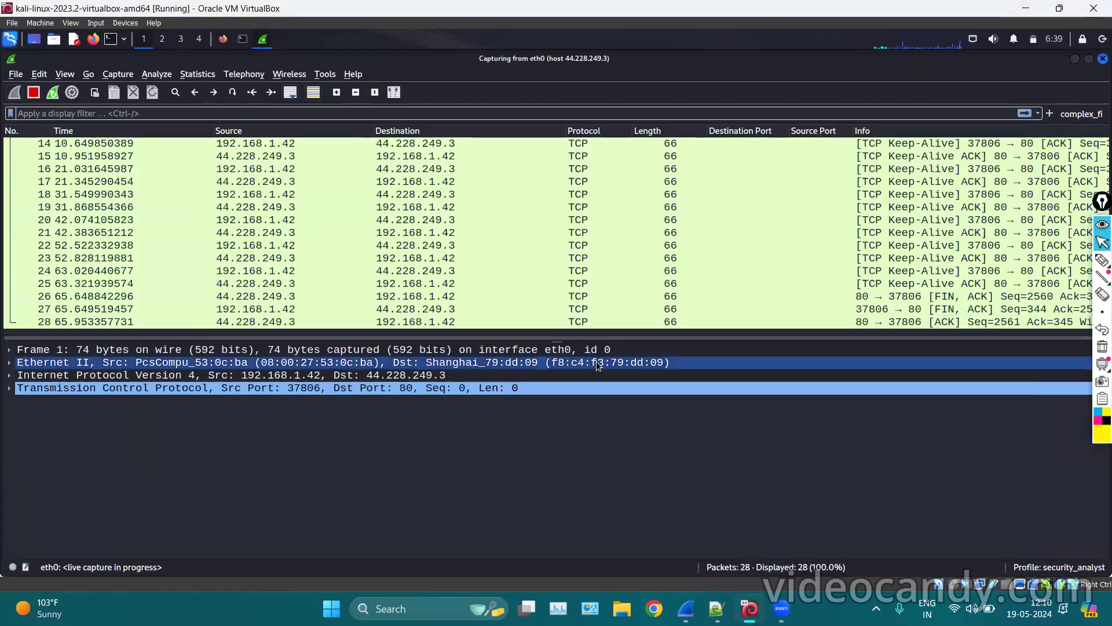
pyautogui.click(820, 232)
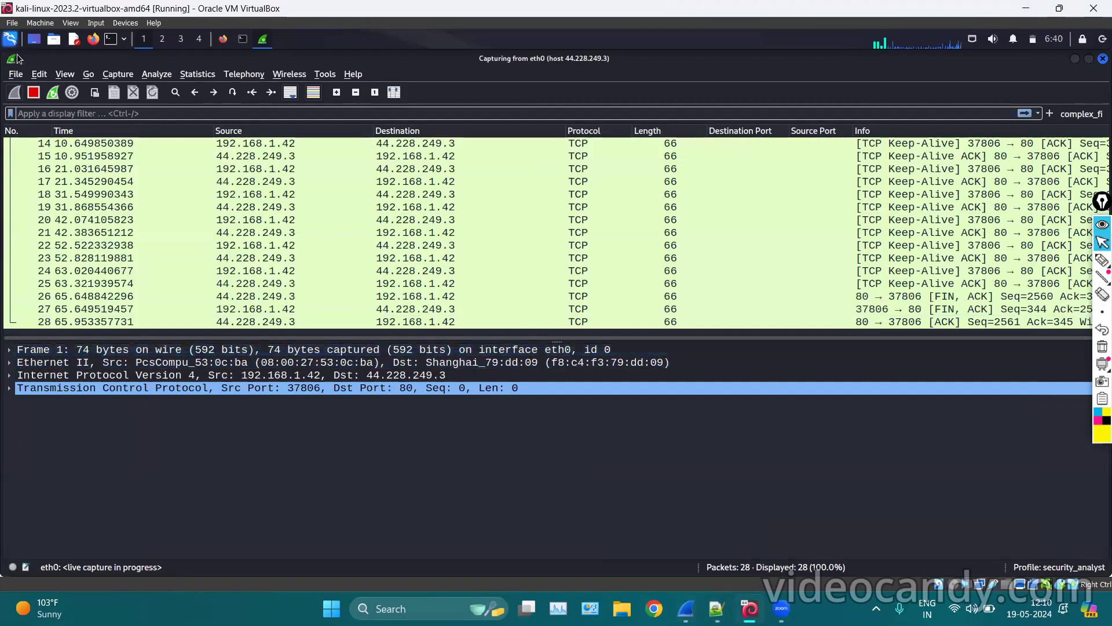
pyautogui.click(33, 92)
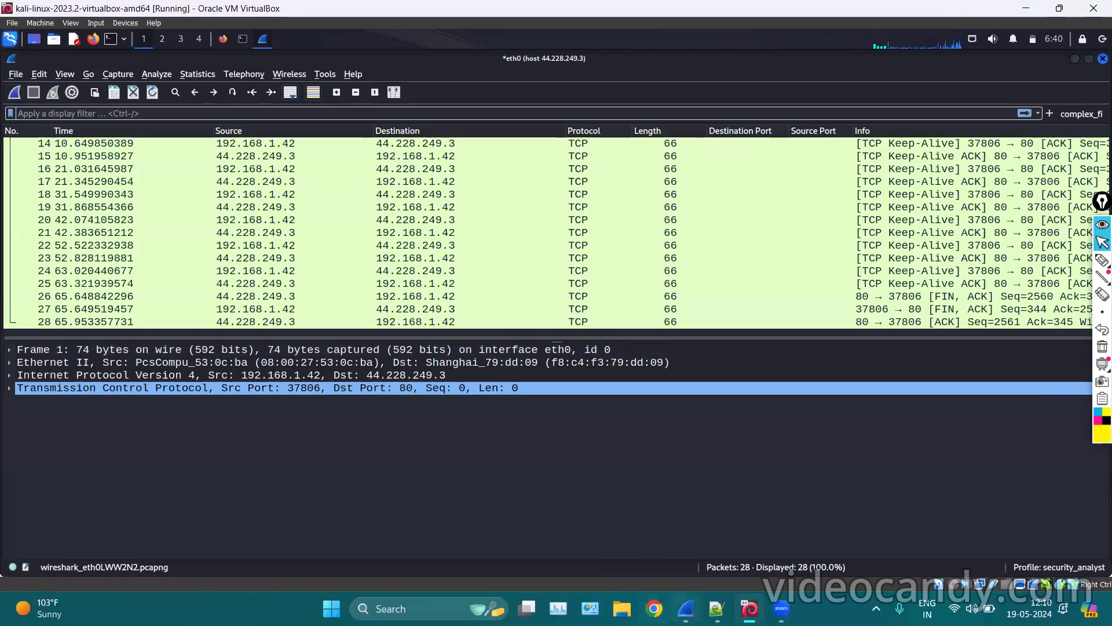
pyautogui.click(686, 608)
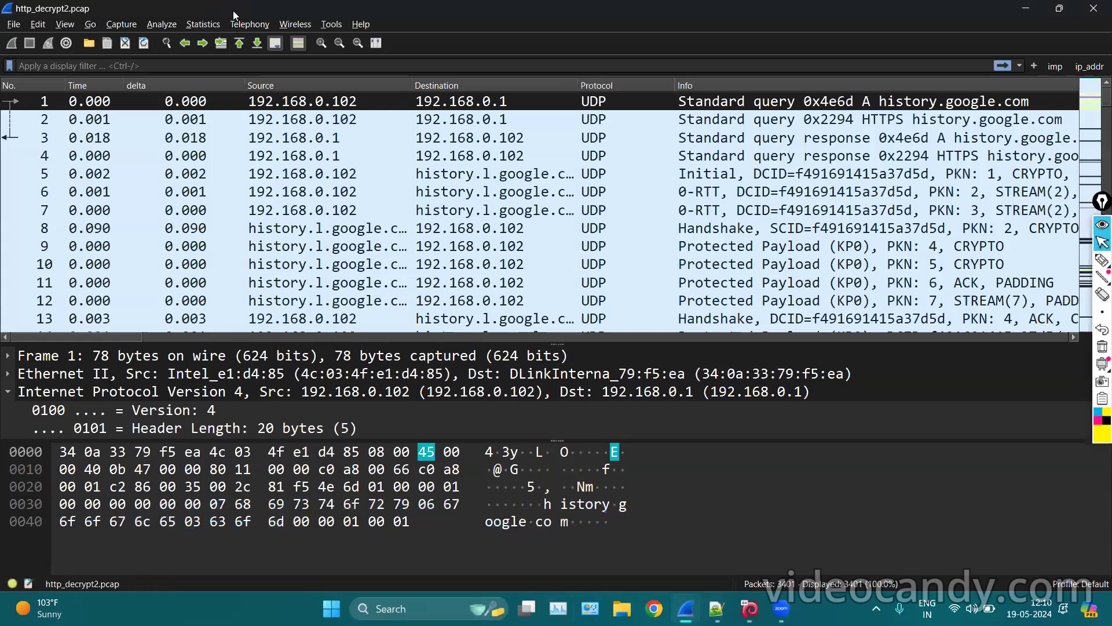
# Browse the Statistics menu, then begin a 'name resoolution' note on line 17 in Notepad++.
pyautogui.click(214, 28)
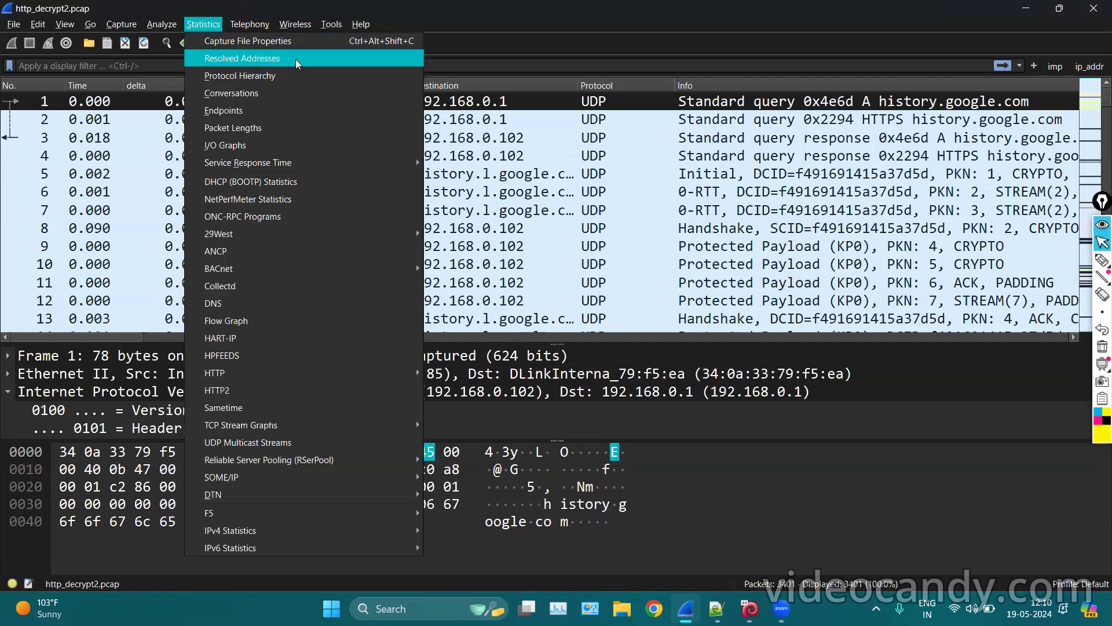
pyautogui.click(535, 288)
pyautogui.click(723, 612)
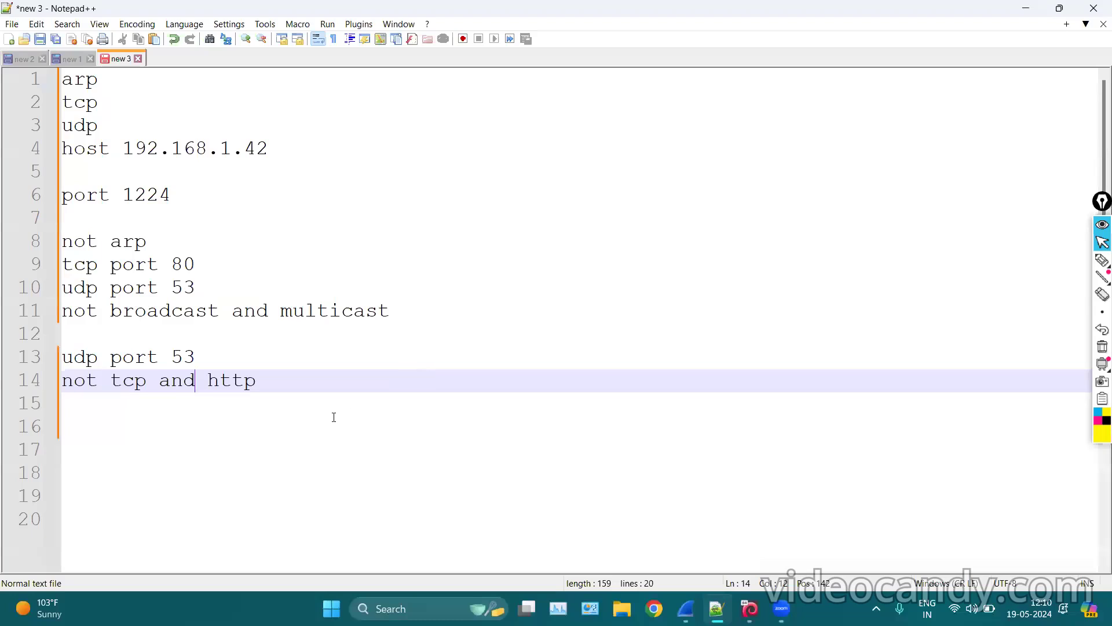
pyautogui.click(333, 416)
pyautogui.press('Return')
pyautogui.write('name resoolution')
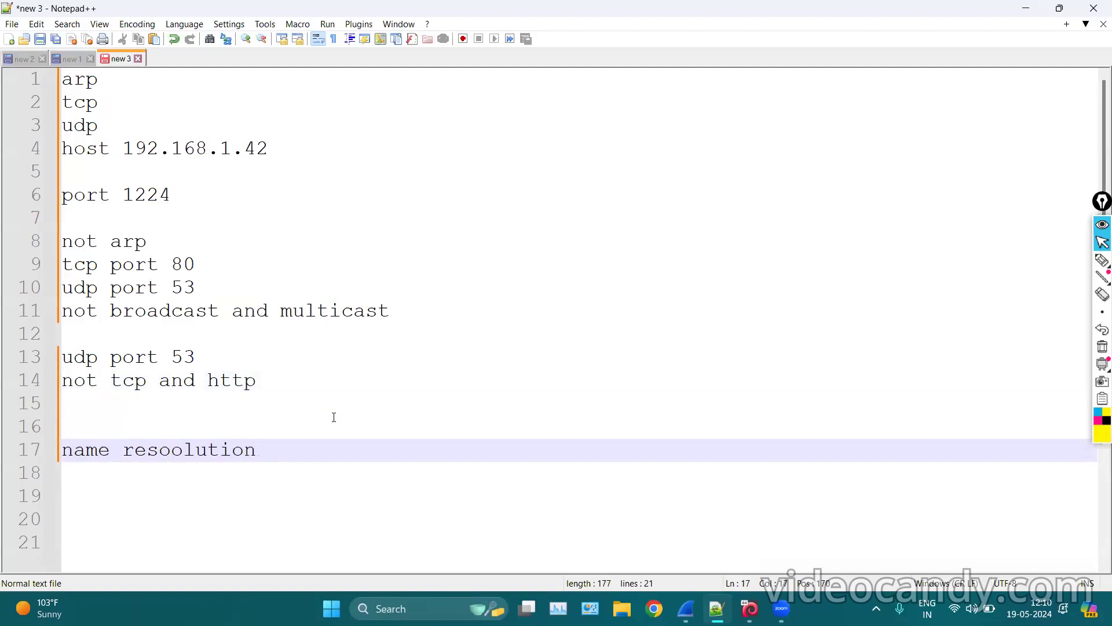
# Fix the typo so line 17 reads 'name resolution', then minimise Notepad++.
pyautogui.click(183, 451)
pyautogui.press('BackSpace')
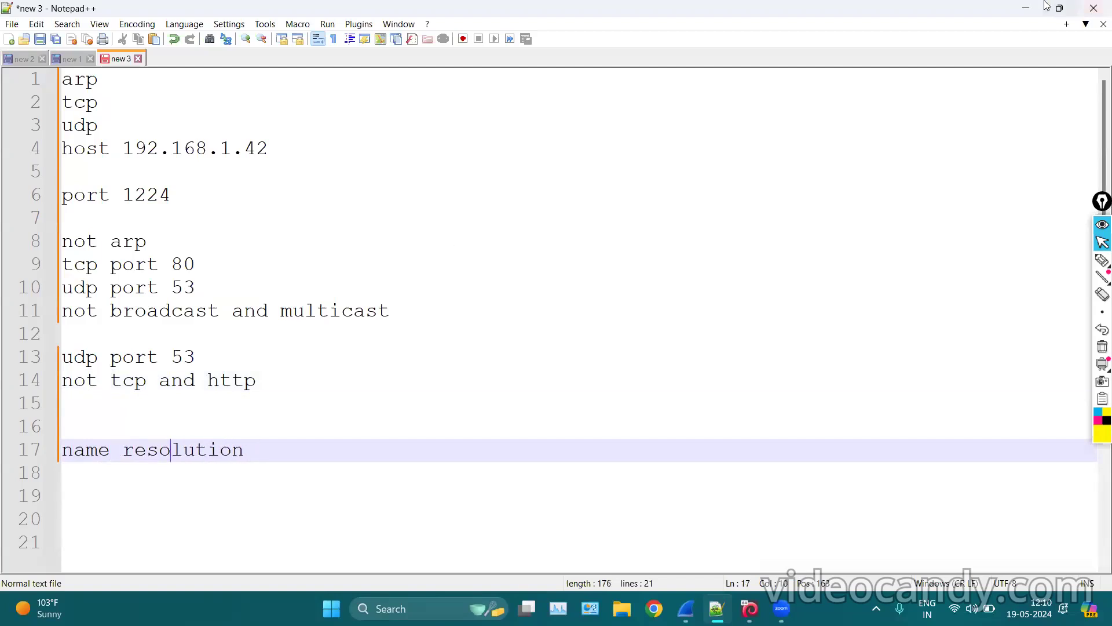
pyautogui.click(1027, 7)
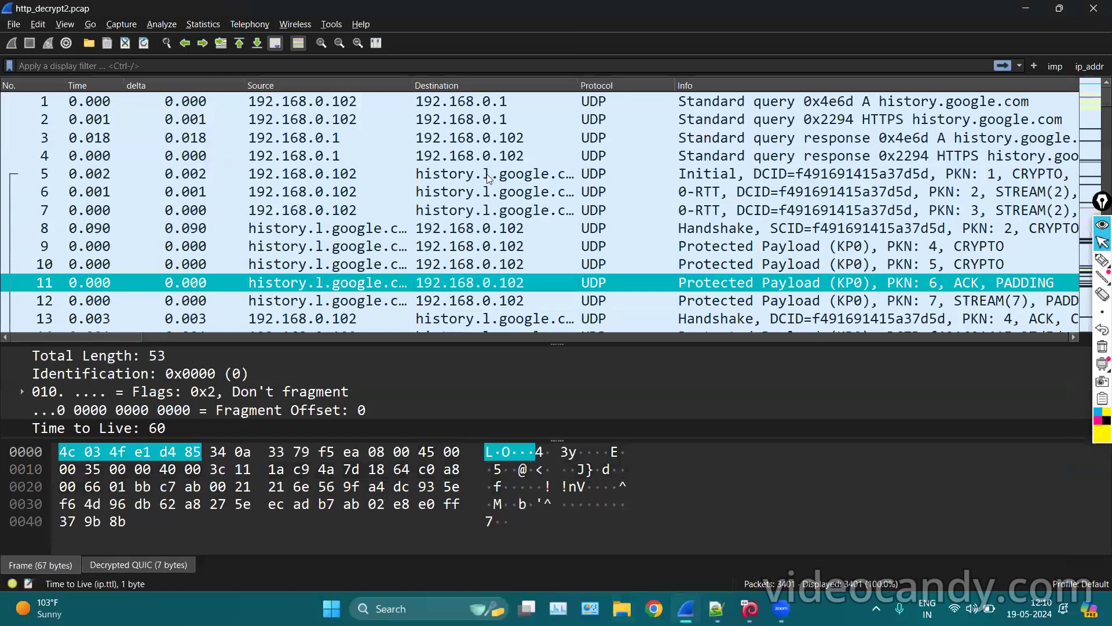
# Toggle physical, network and transport address resolution off in View > Name Resolution.
pyautogui.doubleClick(578, 85)
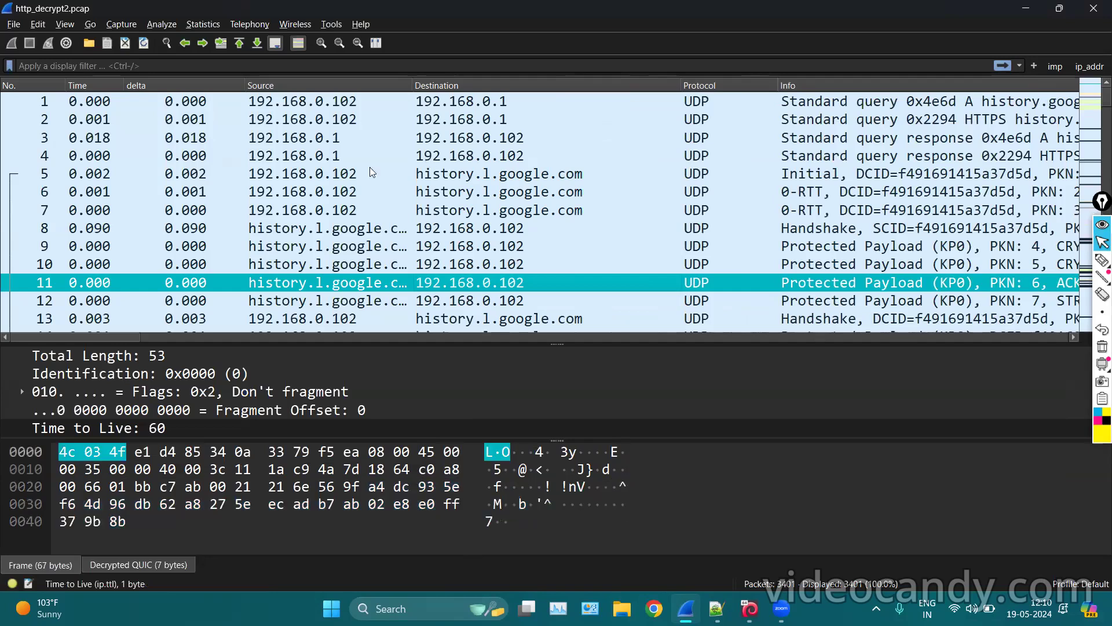
pyautogui.click(334, 192)
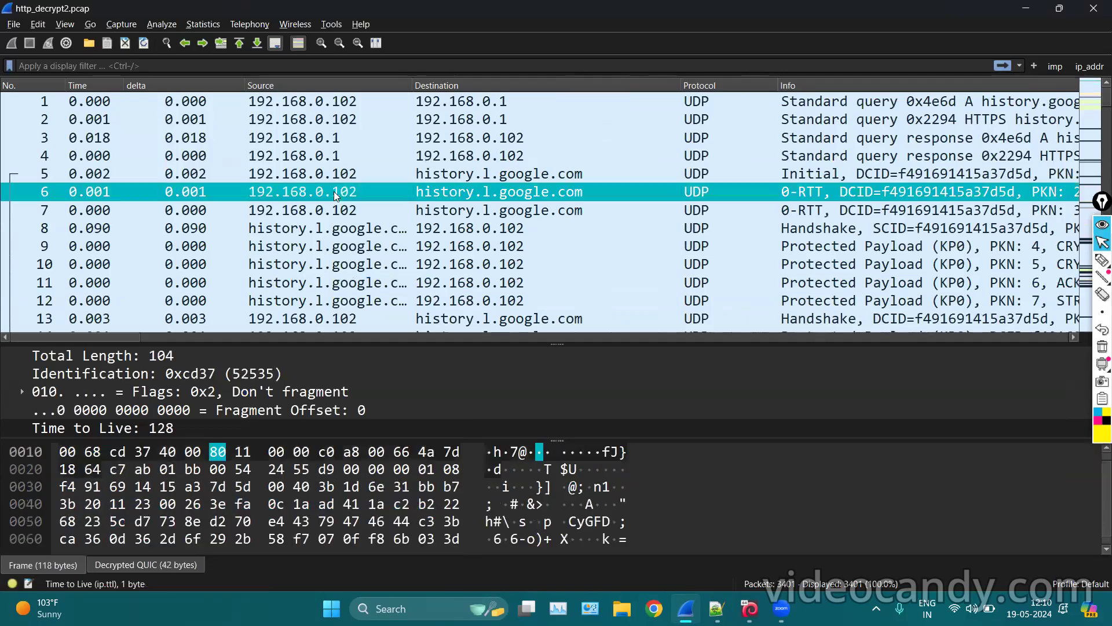
pyautogui.click(38, 24)
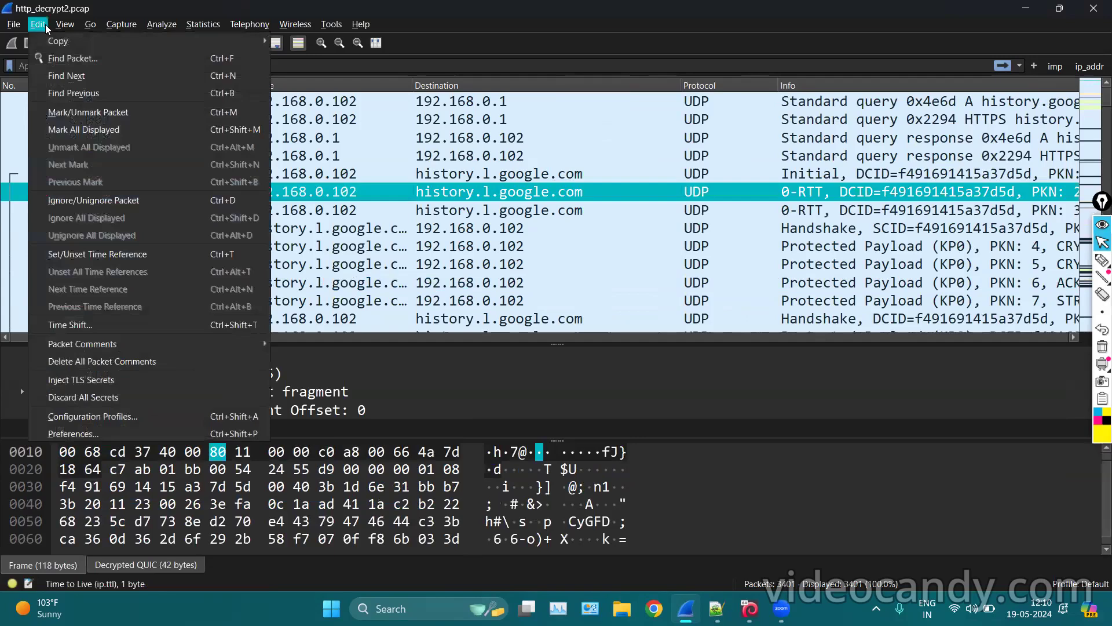
pyautogui.click(71, 24)
pyautogui.moveTo(155, 201)
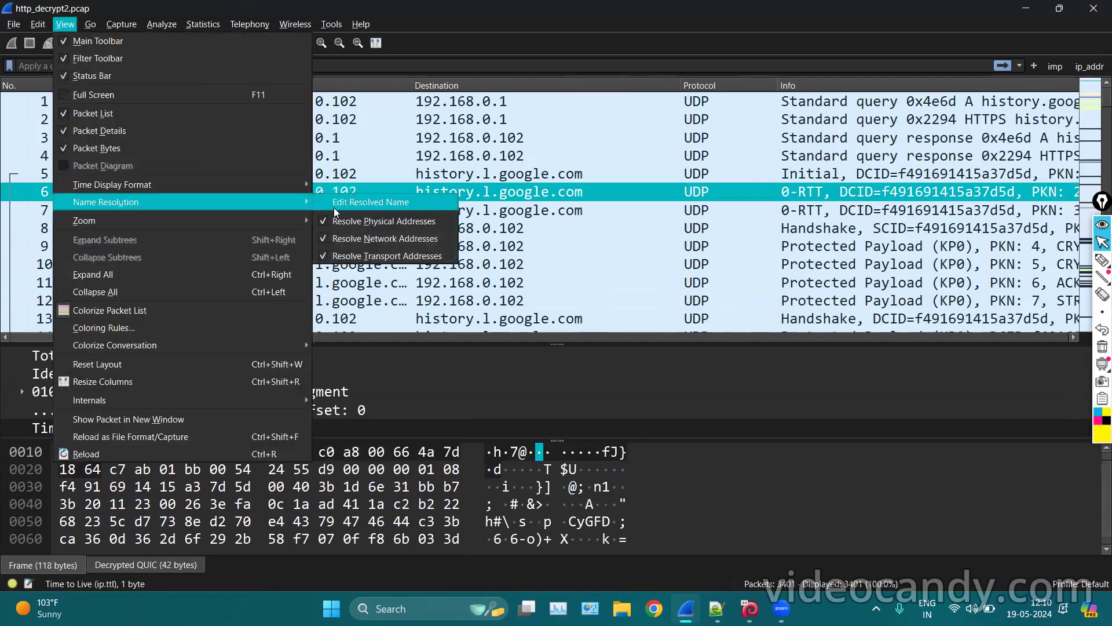
pyautogui.click(322, 223)
pyautogui.click(69, 23)
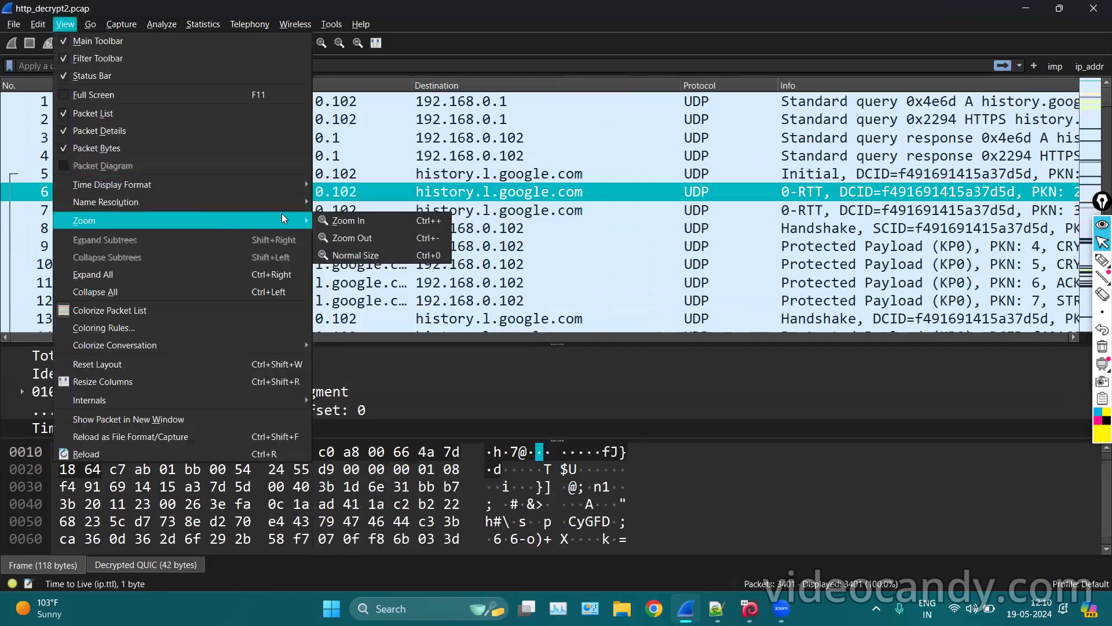
pyautogui.moveTo(290, 202)
pyautogui.click(324, 238)
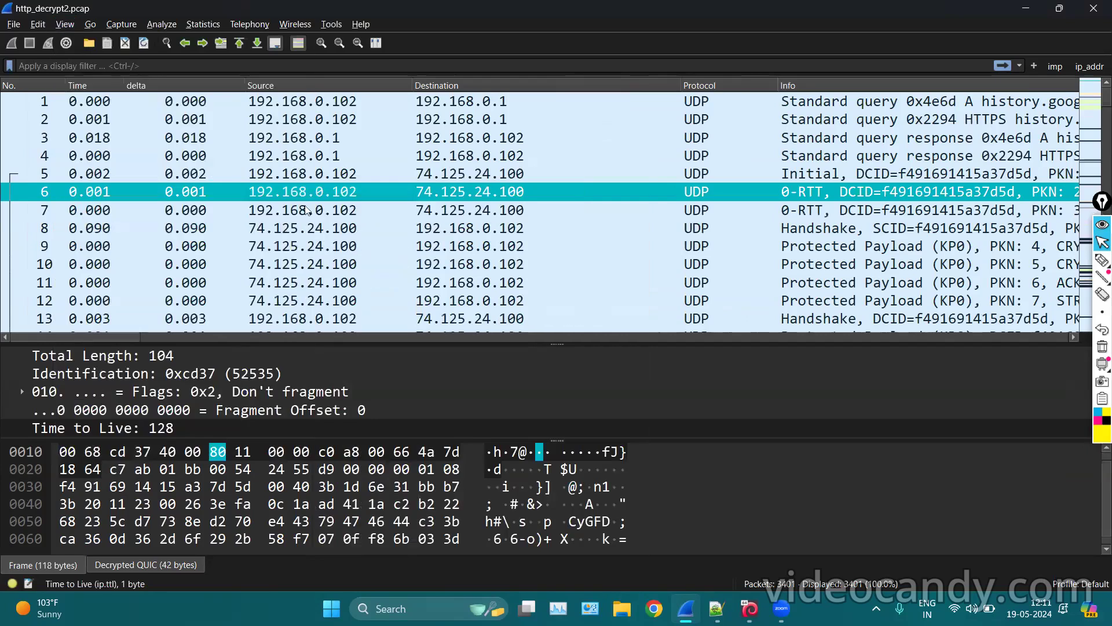
pyautogui.click(69, 24)
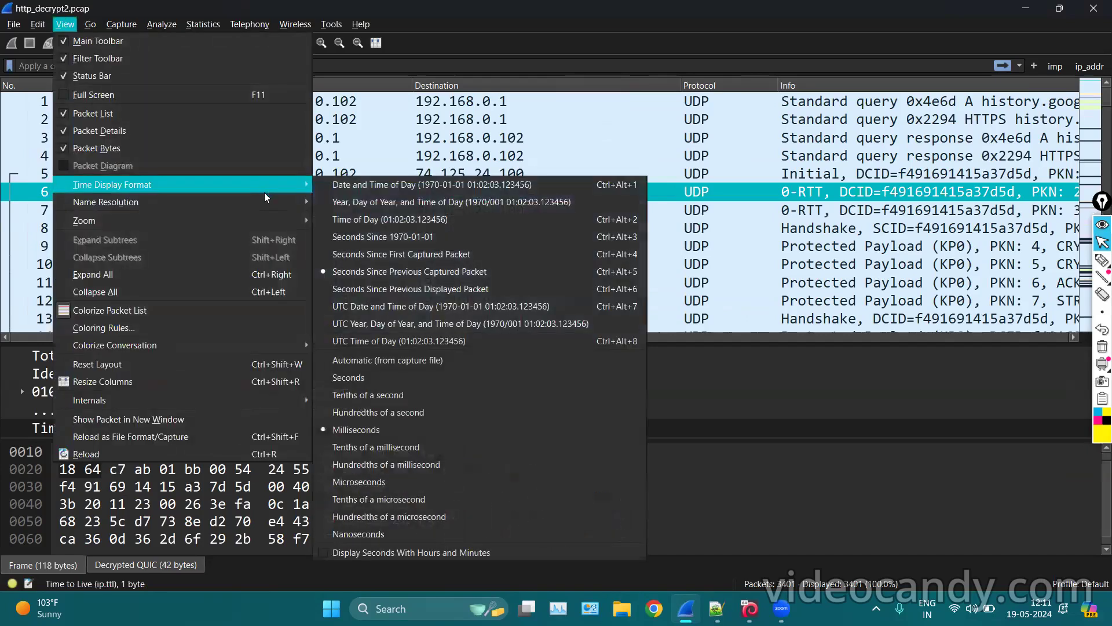
pyautogui.moveTo(265, 200)
pyautogui.click(324, 255)
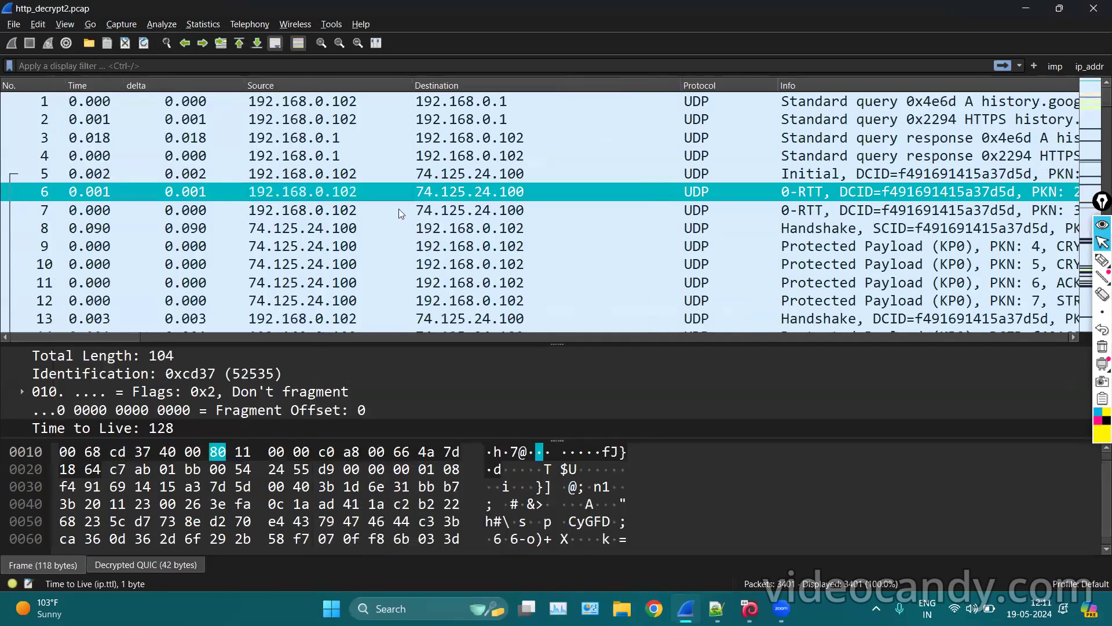
# Narrow the Destination column, select packet 65, and enlarge the packet details pane.
pyautogui.scroll(-4, 412, 207)
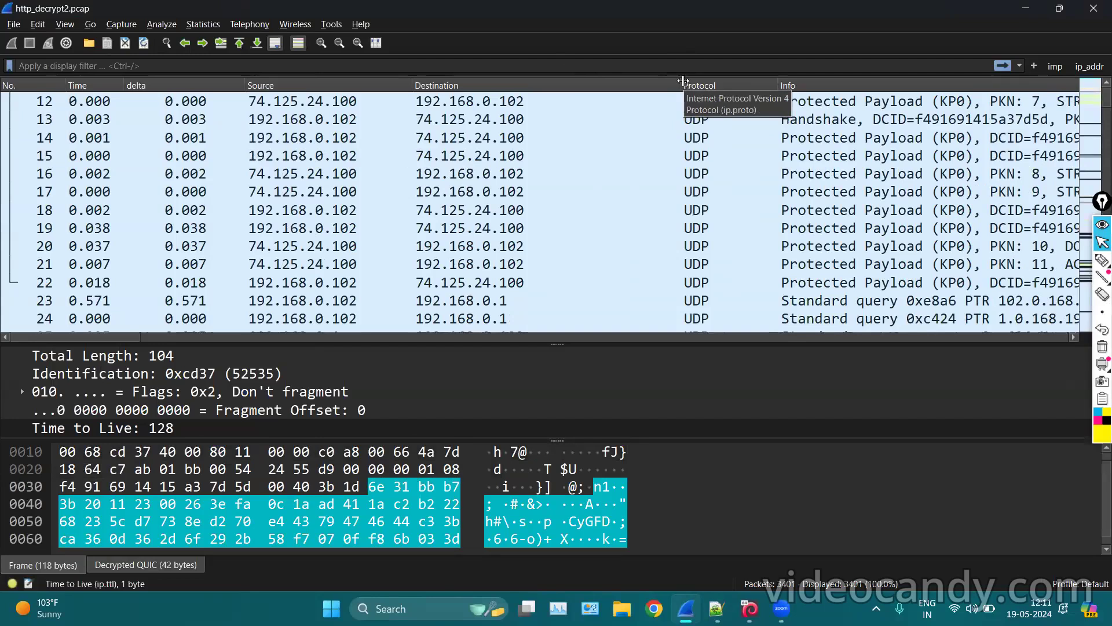
pyautogui.moveTo(685, 80); pyautogui.dragTo(601, 81)
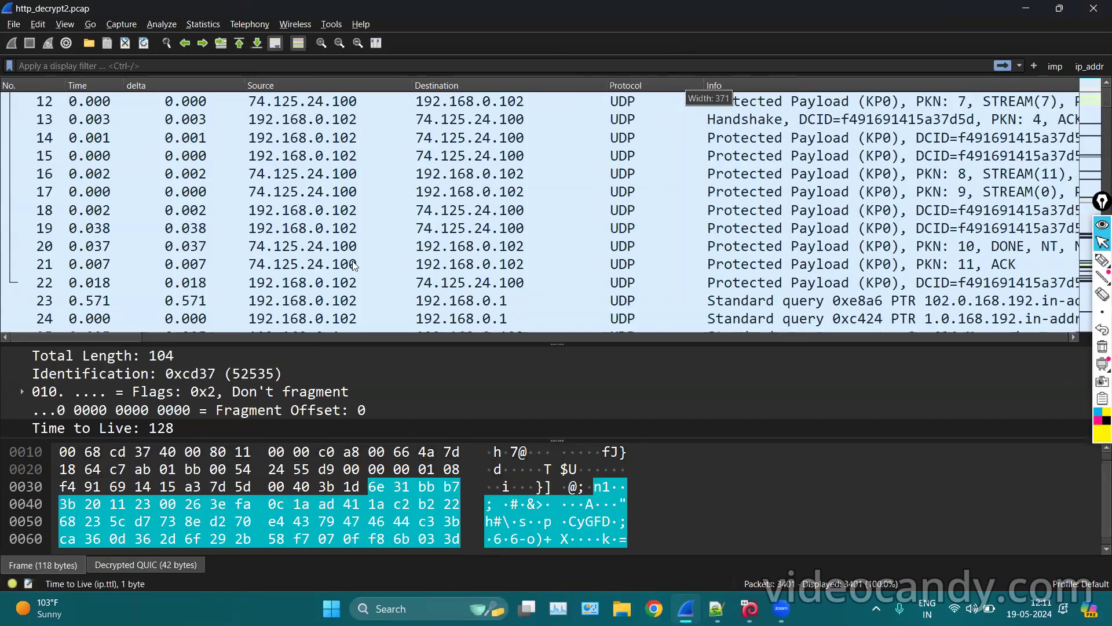
pyautogui.scroll(4, 873, 262)
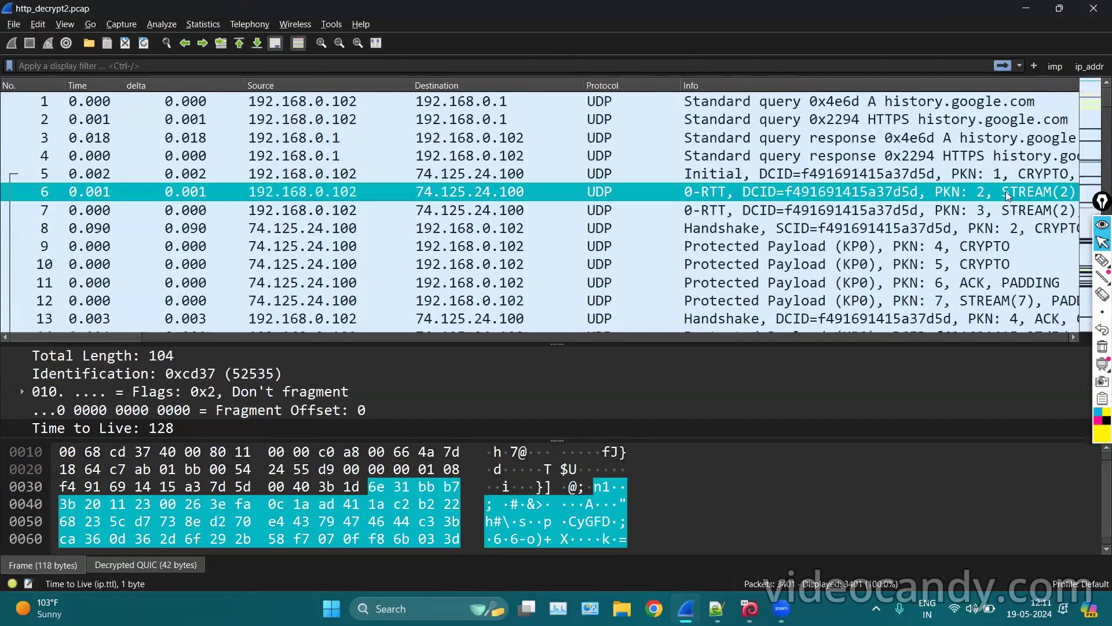
pyautogui.scroll(-20, 1006, 192)
pyautogui.click(755, 167)
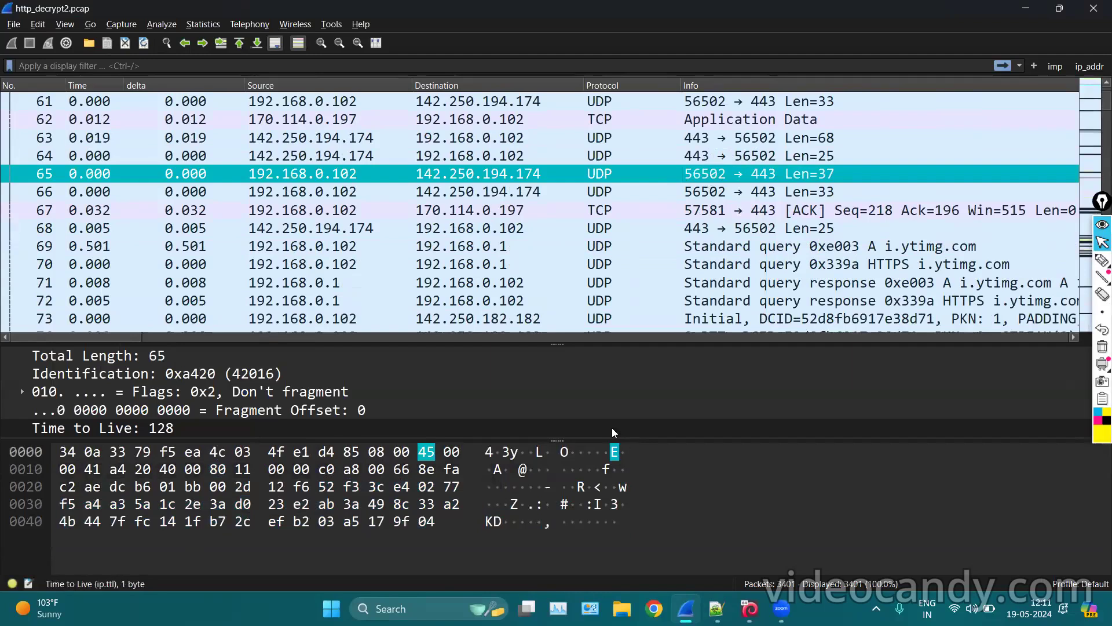
pyautogui.moveTo(558, 440); pyautogui.dragTo(556, 540)
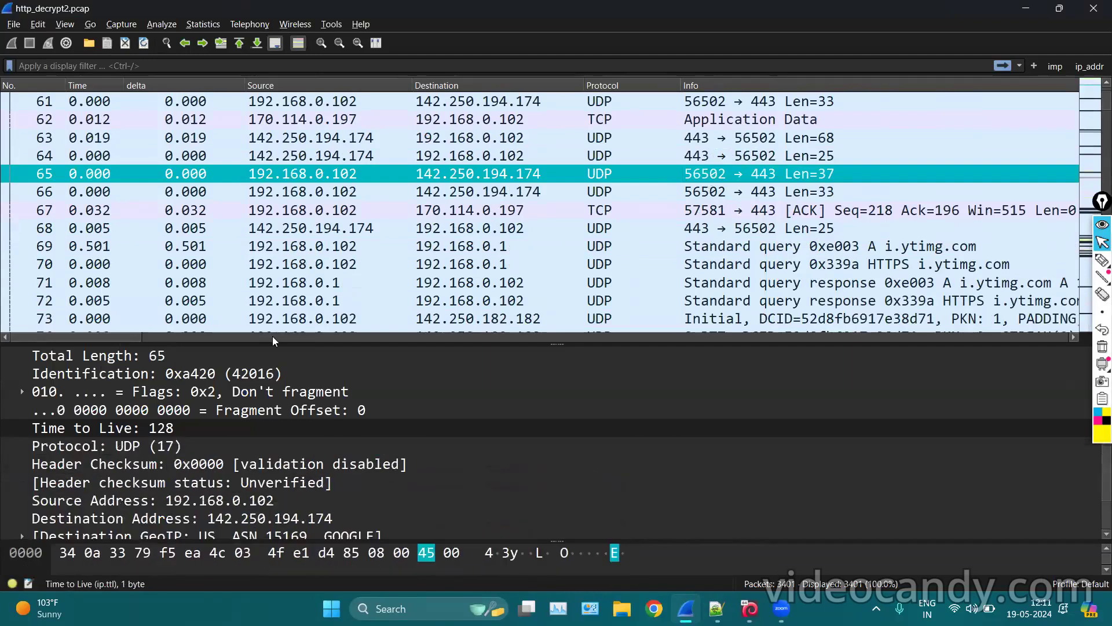
pyautogui.scroll(10, 404, 294)
pyautogui.scroll(4, 404, 294)
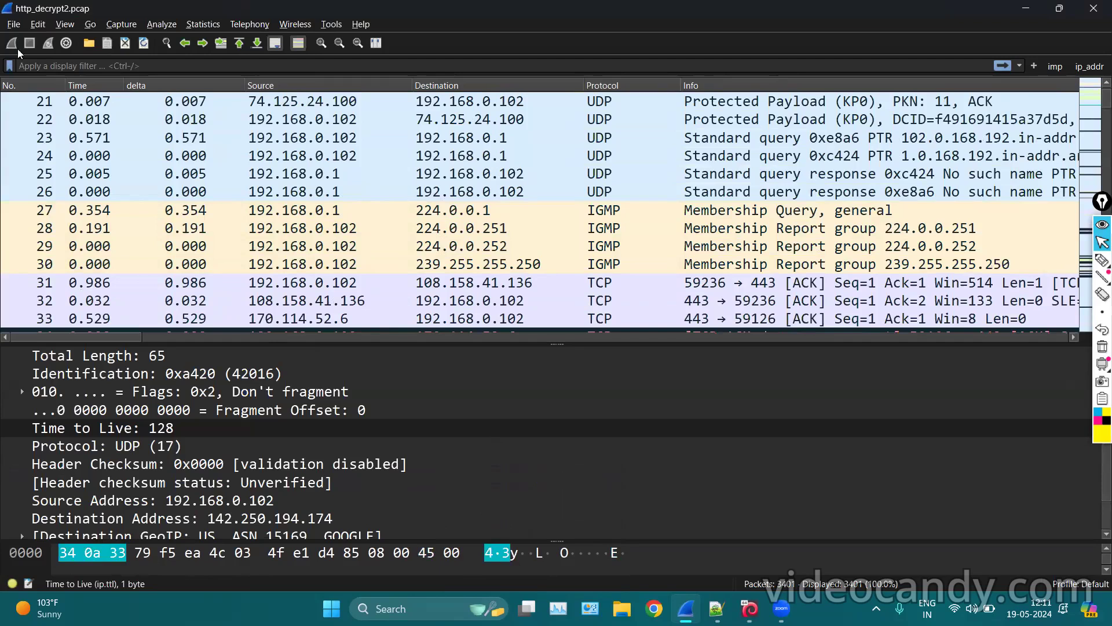
pyautogui.click(38, 25)
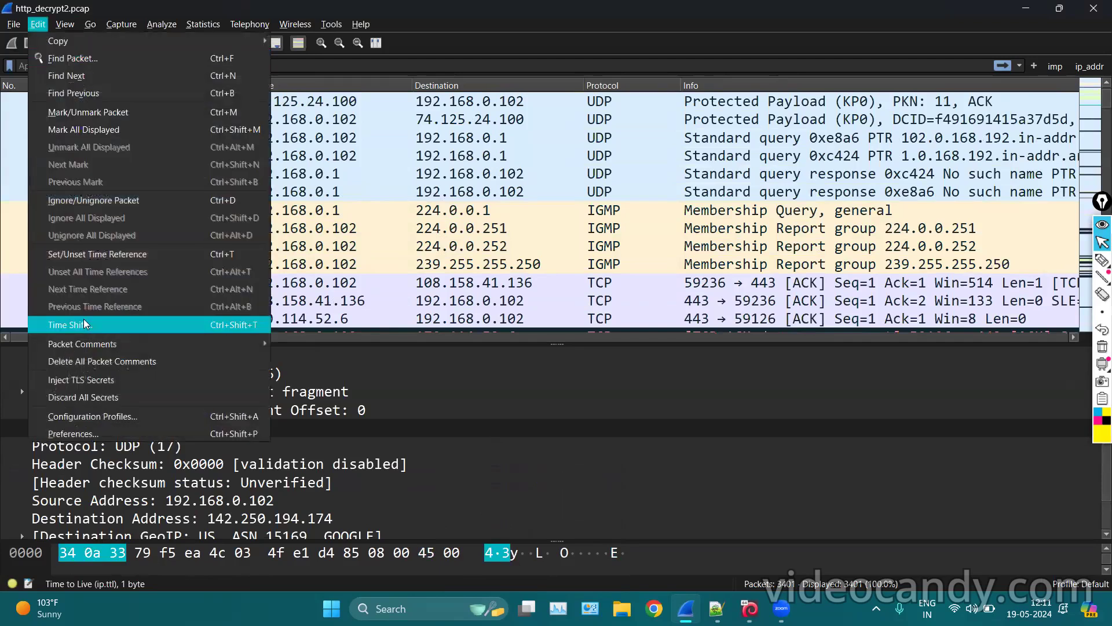
# Enable Resolve MAC addresses and Resolve transport names in Preferences > Name Resolution.
pyautogui.click(88, 431)
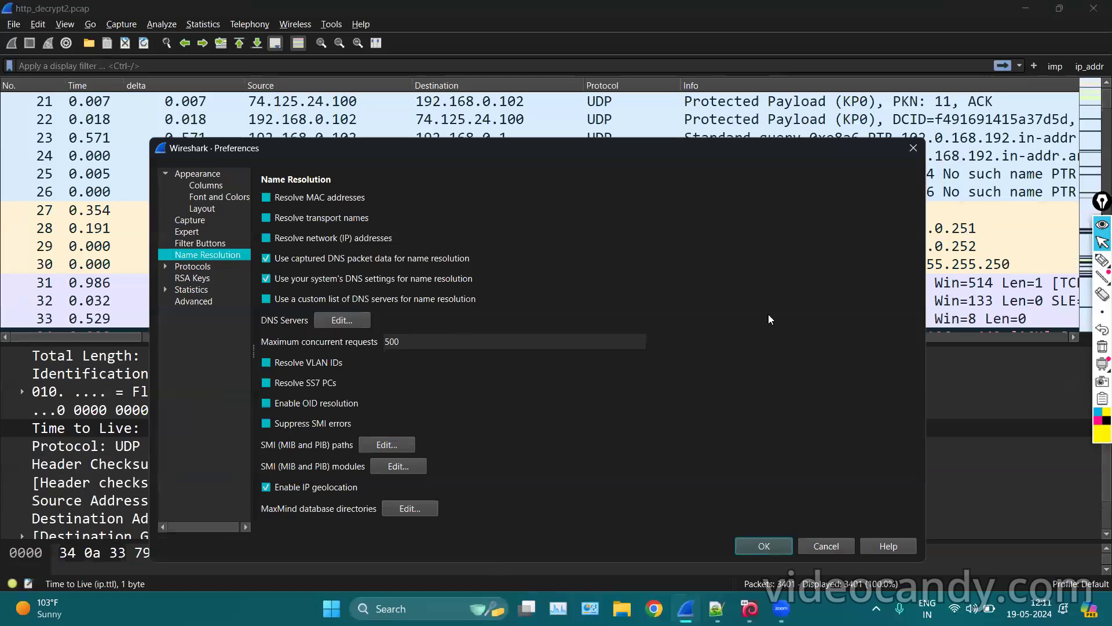
pyautogui.hotkey('ctrl', '2')
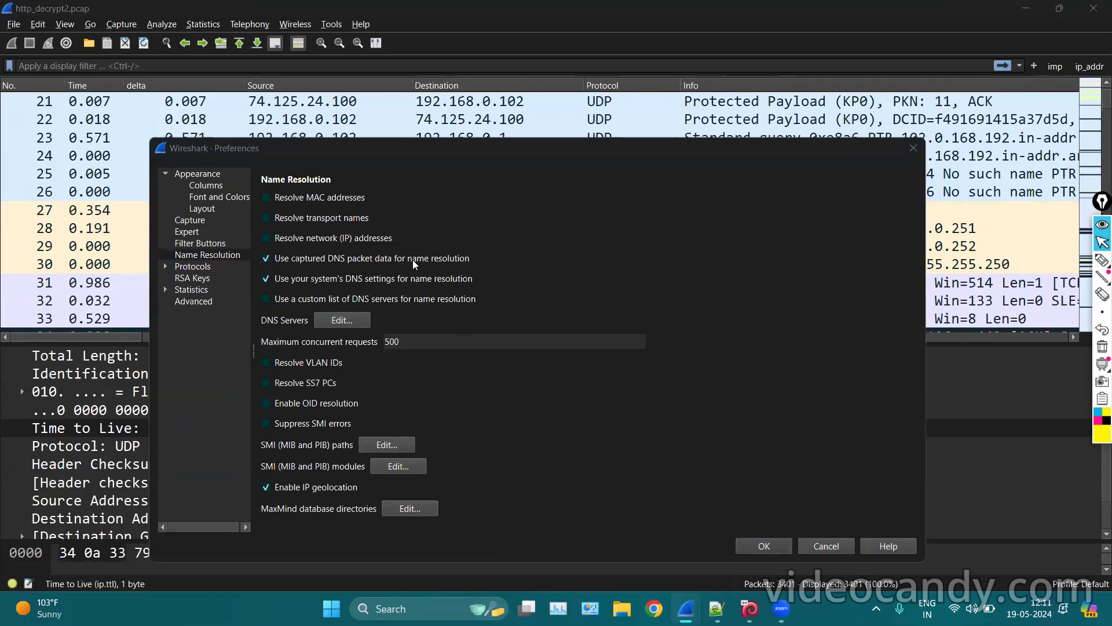
pyautogui.click(268, 198)
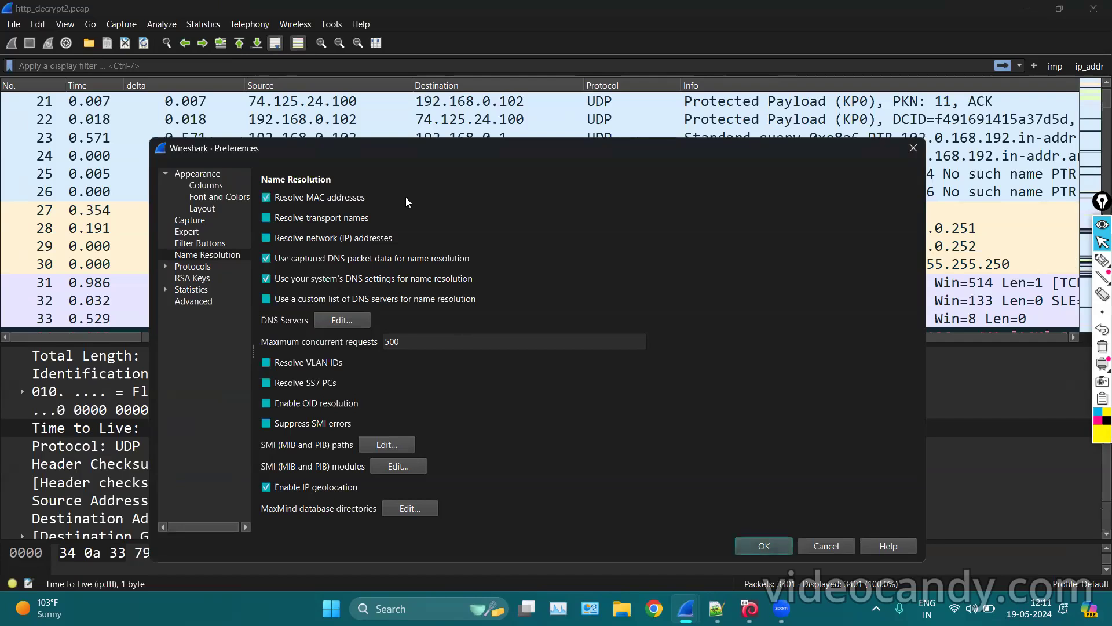
pyautogui.click(267, 218)
pyautogui.press('Return')
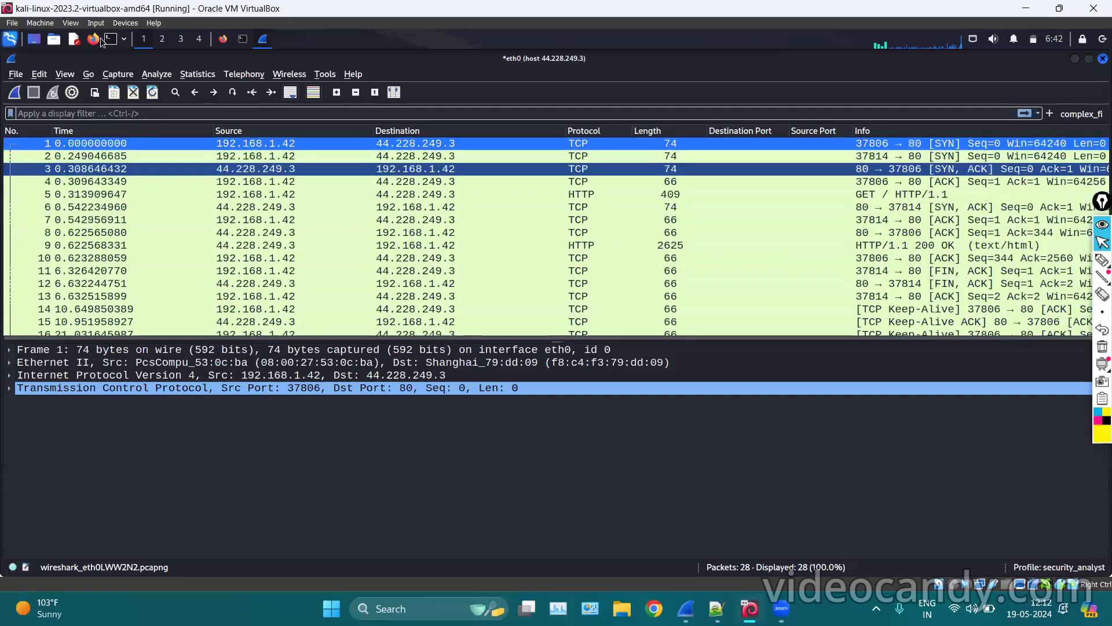
# In the Kali Wireshark's Name Resolution preferences, enable transport names and network IP addresses.
pyautogui.click(38, 73)
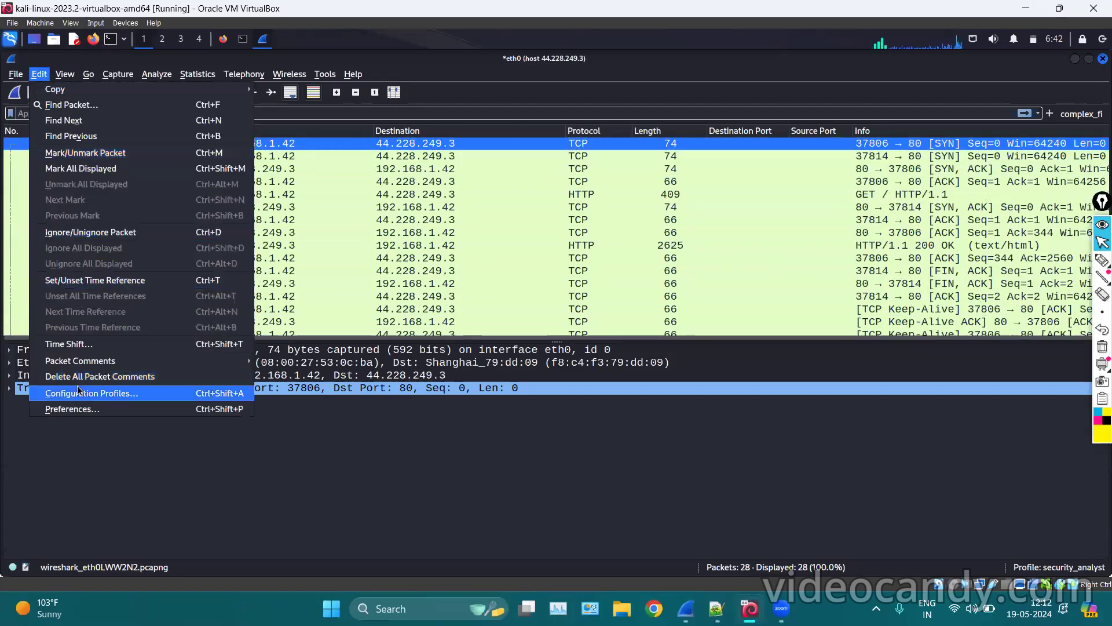
pyautogui.click(77, 410)
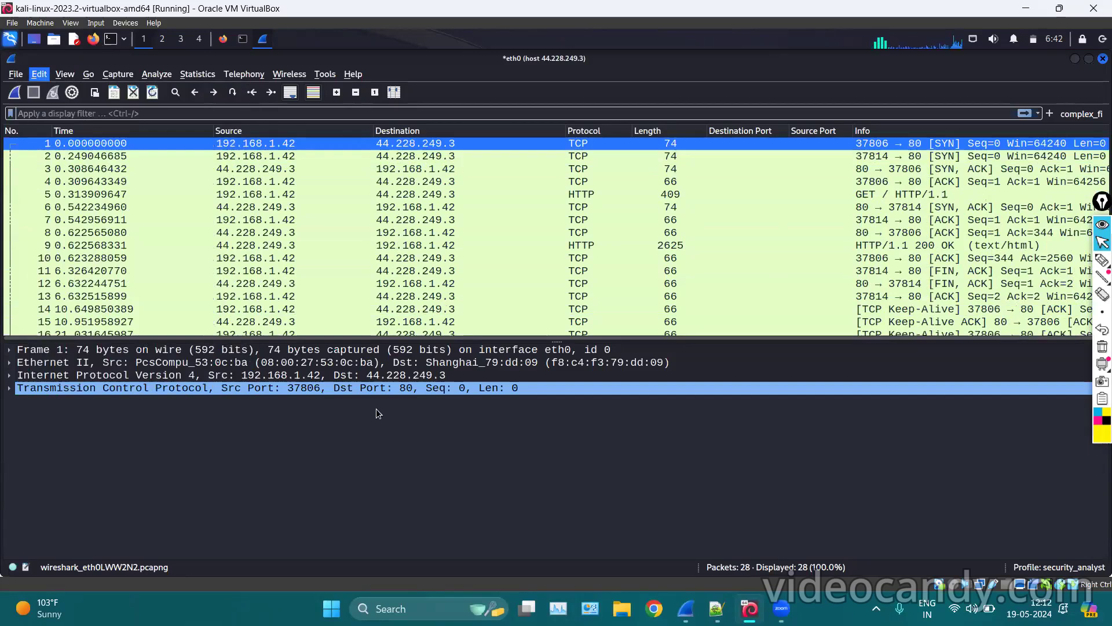
pyautogui.click(333, 214)
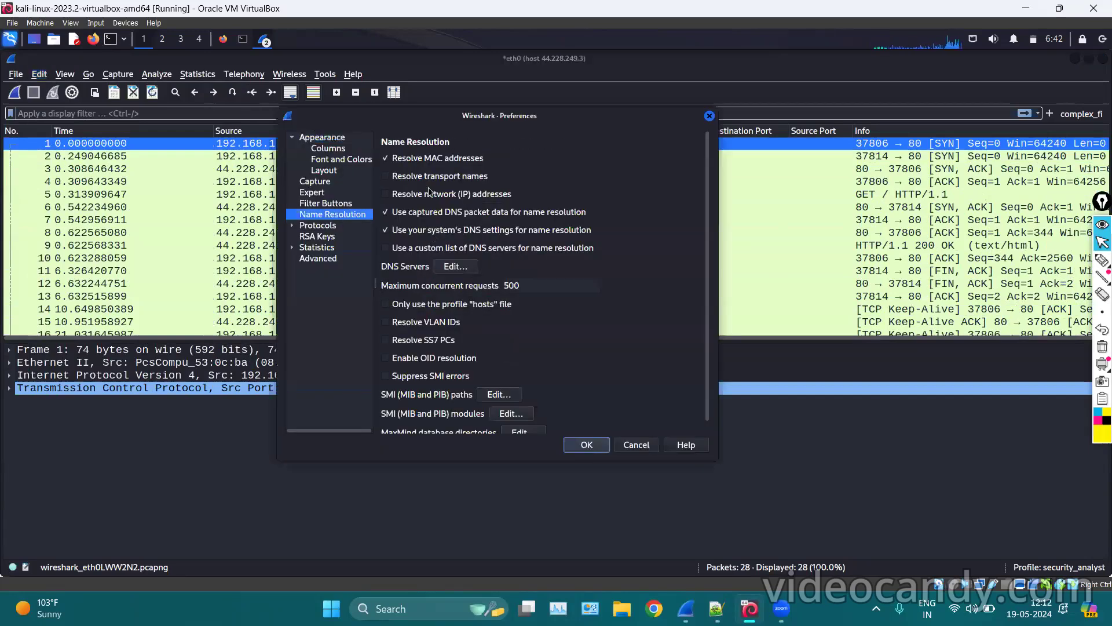
pyautogui.click(390, 175)
pyautogui.click(386, 194)
pyautogui.click(586, 445)
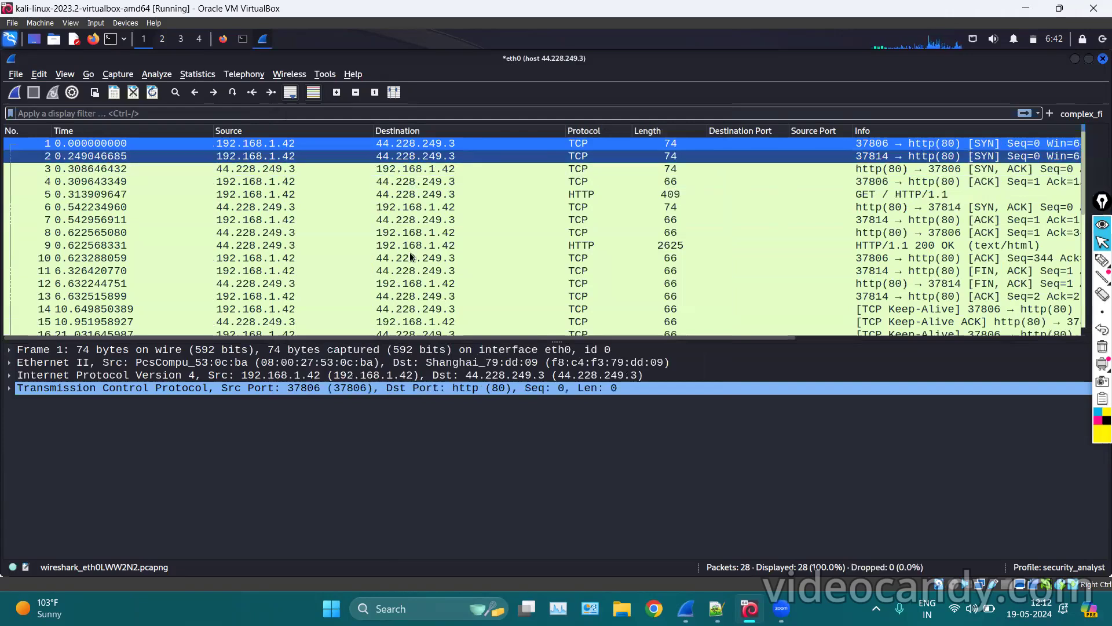
pyautogui.scroll(-5, 409, 252)
pyautogui.scroll(5, 418, 193)
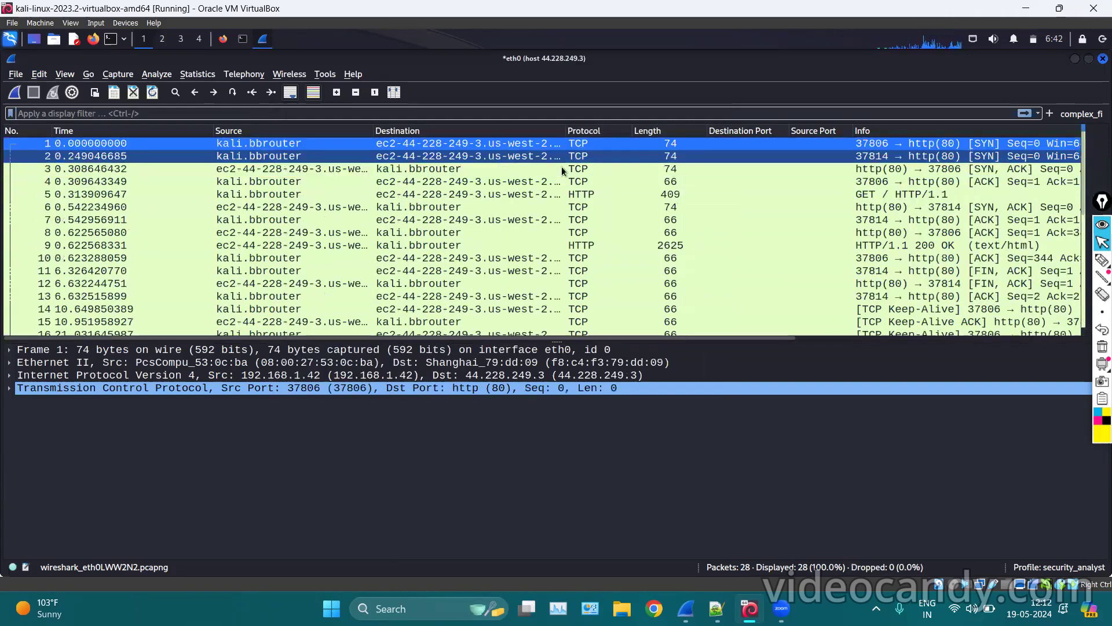
pyautogui.click(1100, 278)
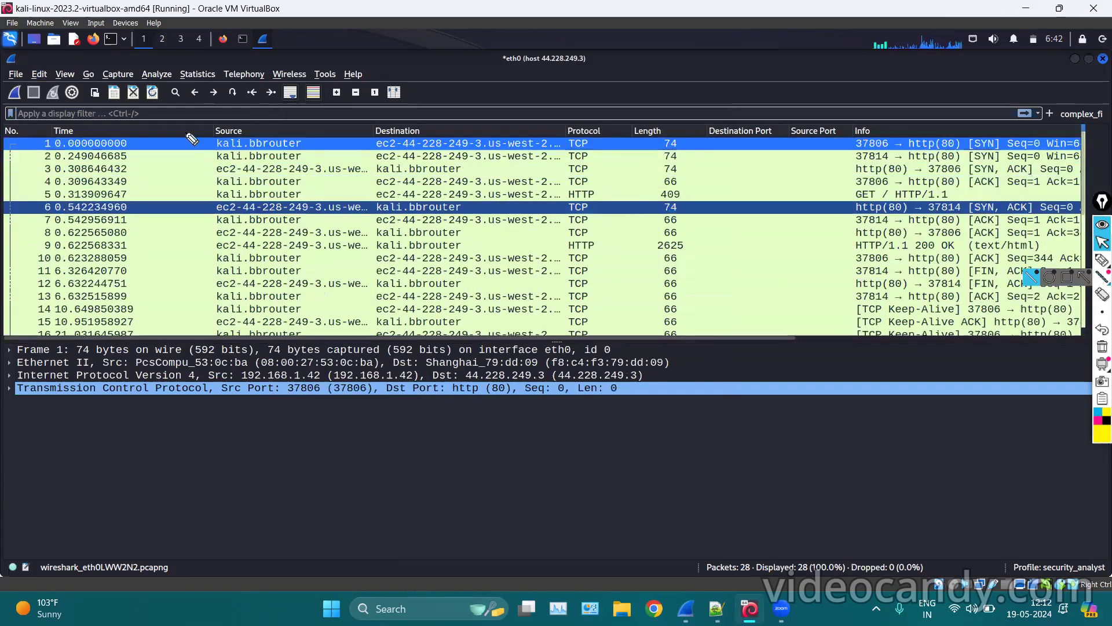
pyautogui.moveTo(191, 138)
pyautogui.mouseDown()
pyautogui.moveTo(289, 168)
pyautogui.moveTo(307, 145)
pyautogui.mouseUp()
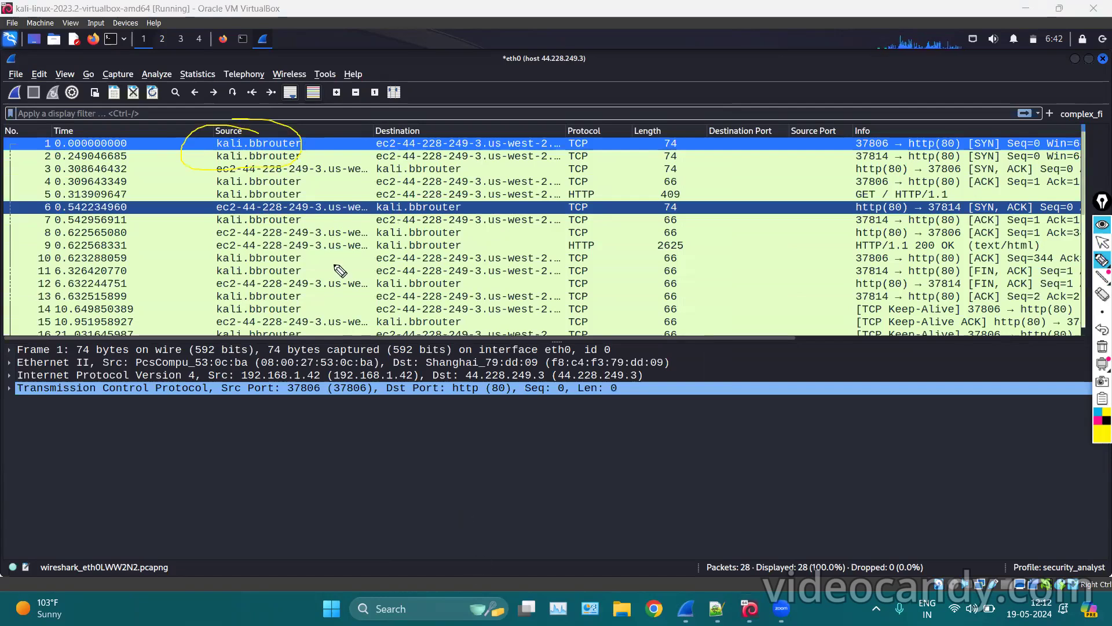
pyautogui.moveTo(301, 136); pyautogui.dragTo(313, 158)
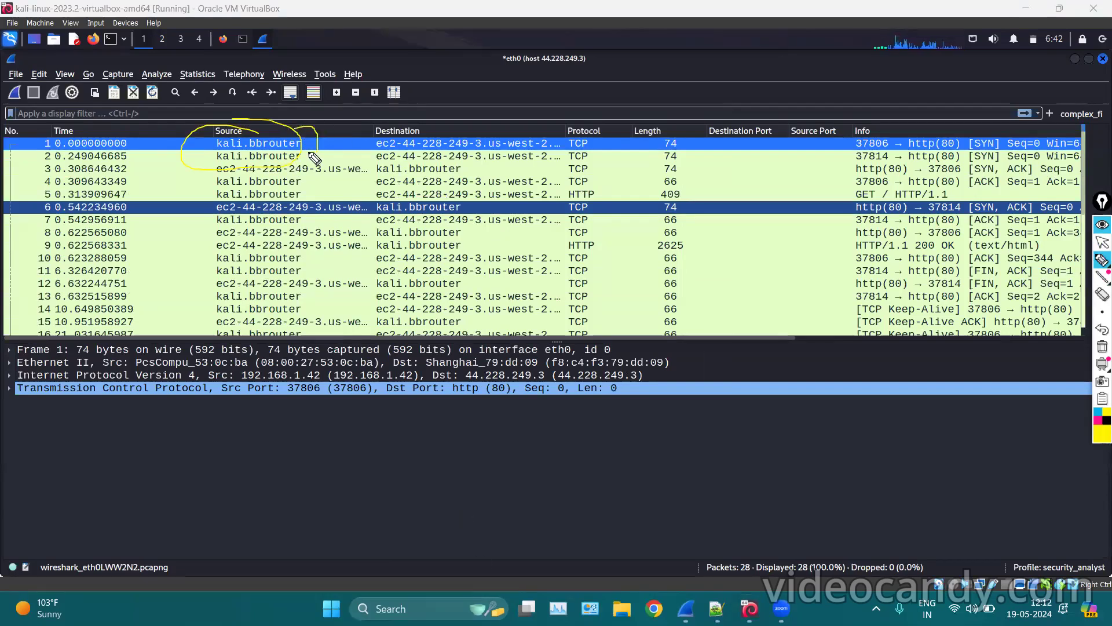
pyautogui.moveTo(395, 127)
pyautogui.mouseDown()
pyautogui.moveTo(350, 140)
pyautogui.moveTo(485, 158)
pyautogui.moveTo(558, 140)
pyautogui.moveTo(396, 126)
pyautogui.mouseUp()
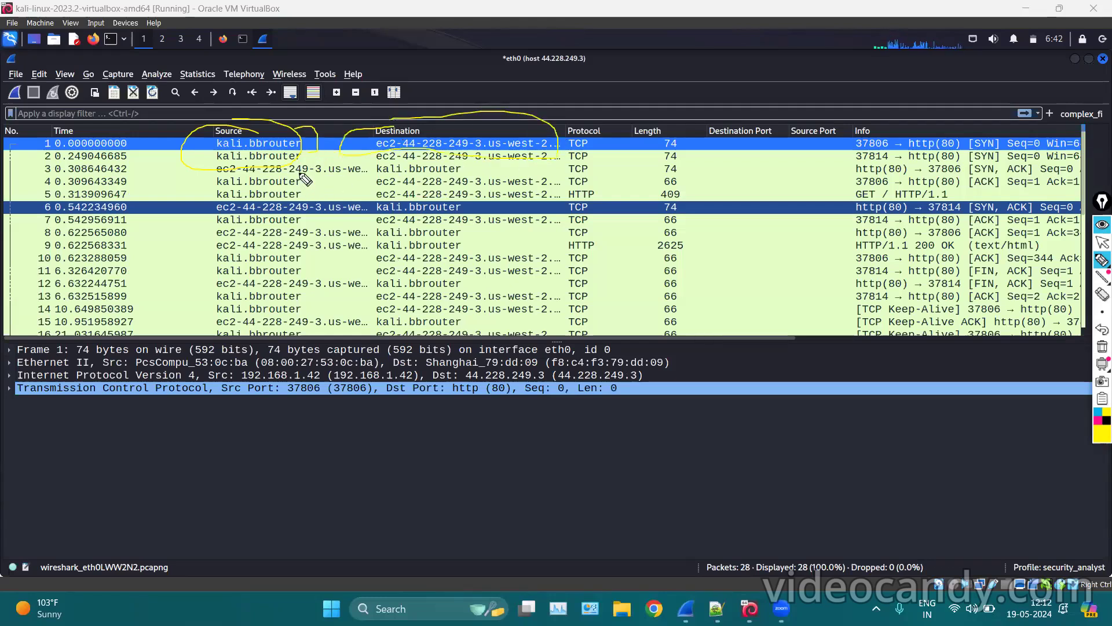
pyautogui.moveTo(389, 179)
pyautogui.mouseDown()
pyautogui.moveTo(384, 195)
pyautogui.moveTo(428, 196)
pyautogui.mouseUp()
pyautogui.click(1099, 417)
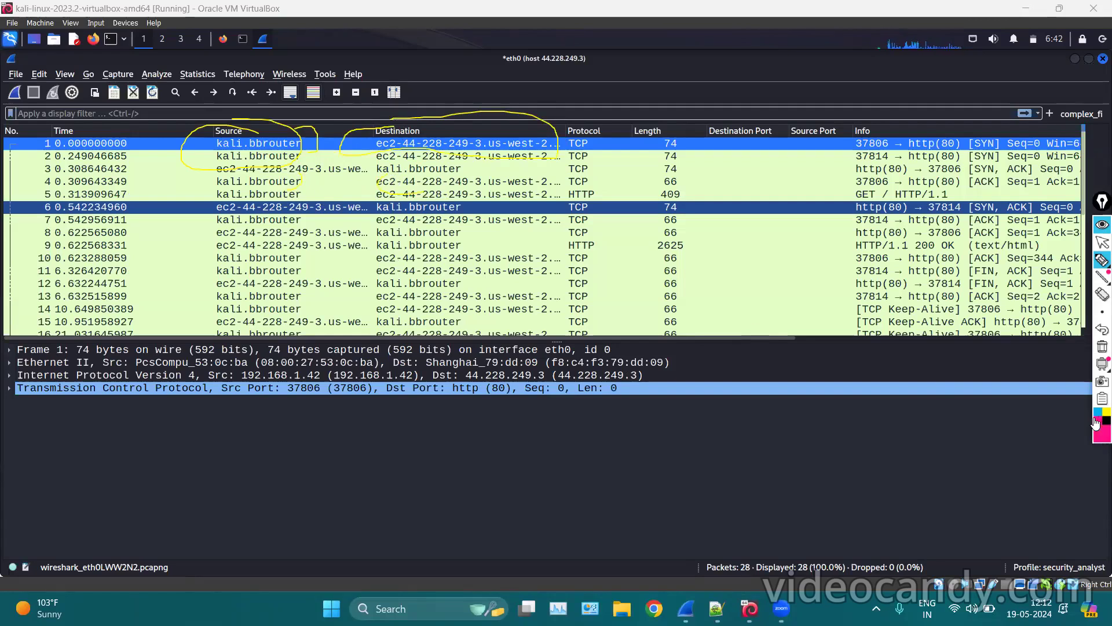
pyautogui.click(1101, 348)
pyautogui.click(1102, 242)
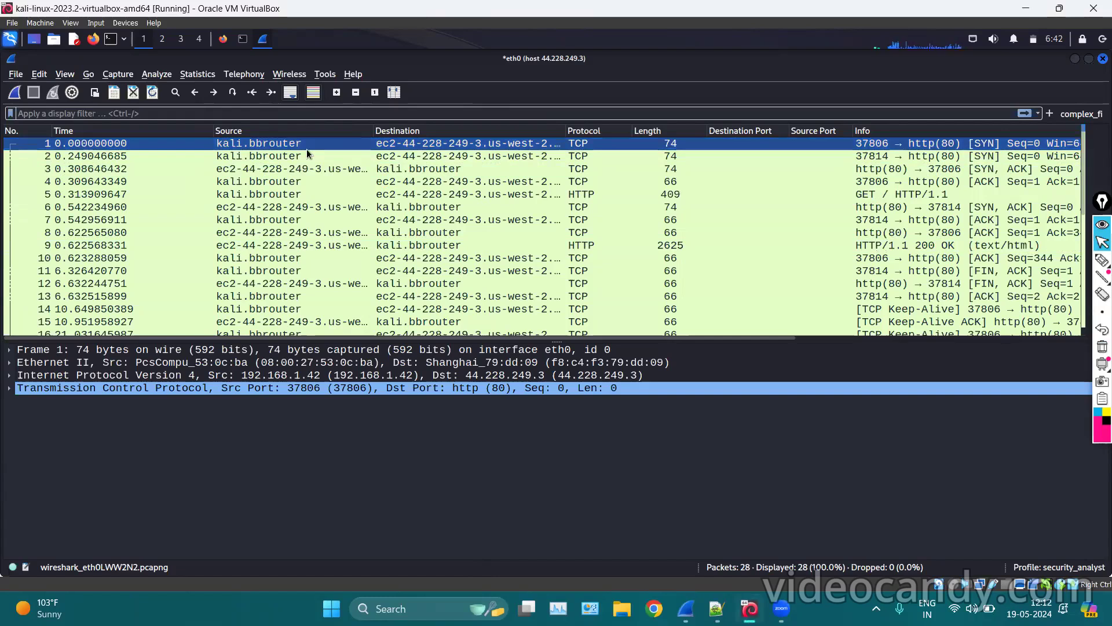
pyautogui.rightClick(265, 149)
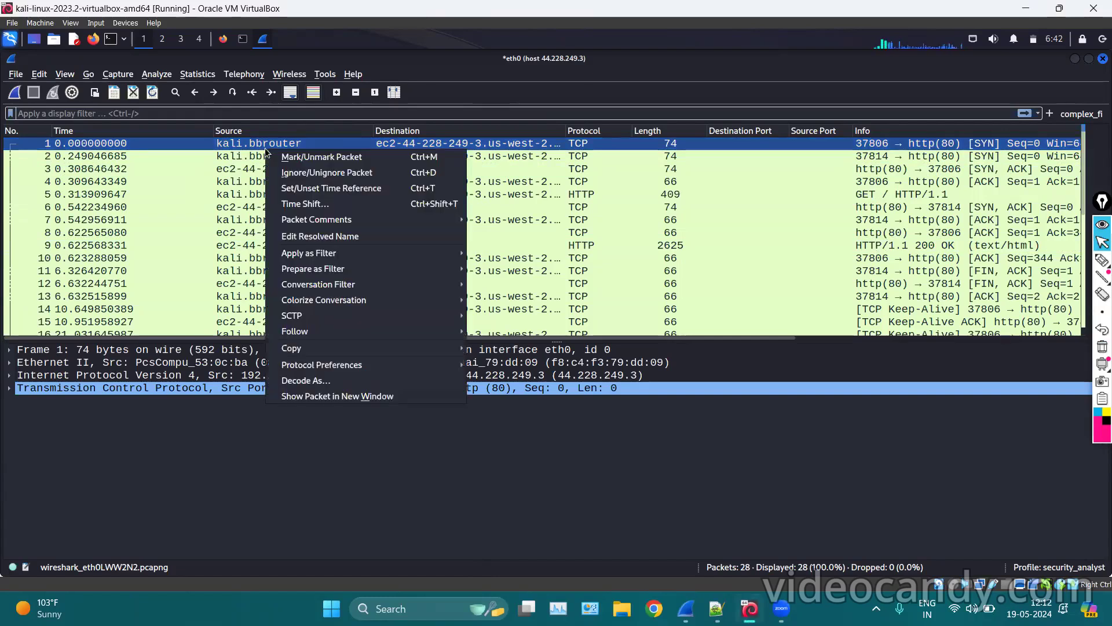
# Name 192.168.1.42 'kali_linux', then select packet 5, the GET / HTTP/1.1 request.
pyautogui.click(333, 236)
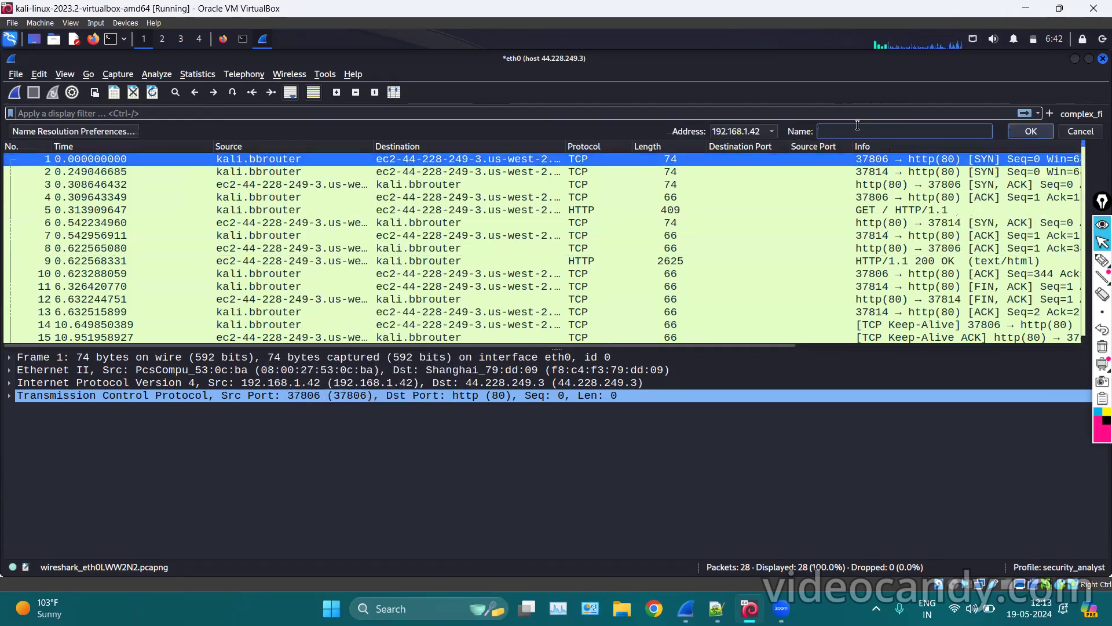
pyautogui.write('kali_lin')
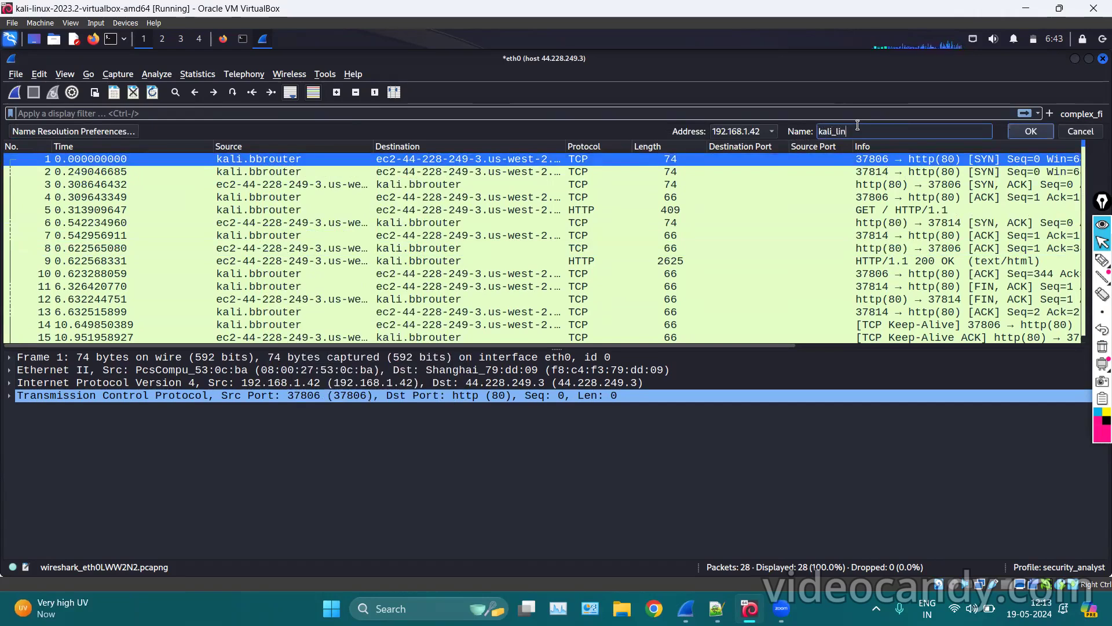
pyautogui.write('ux')
pyautogui.press('Return')
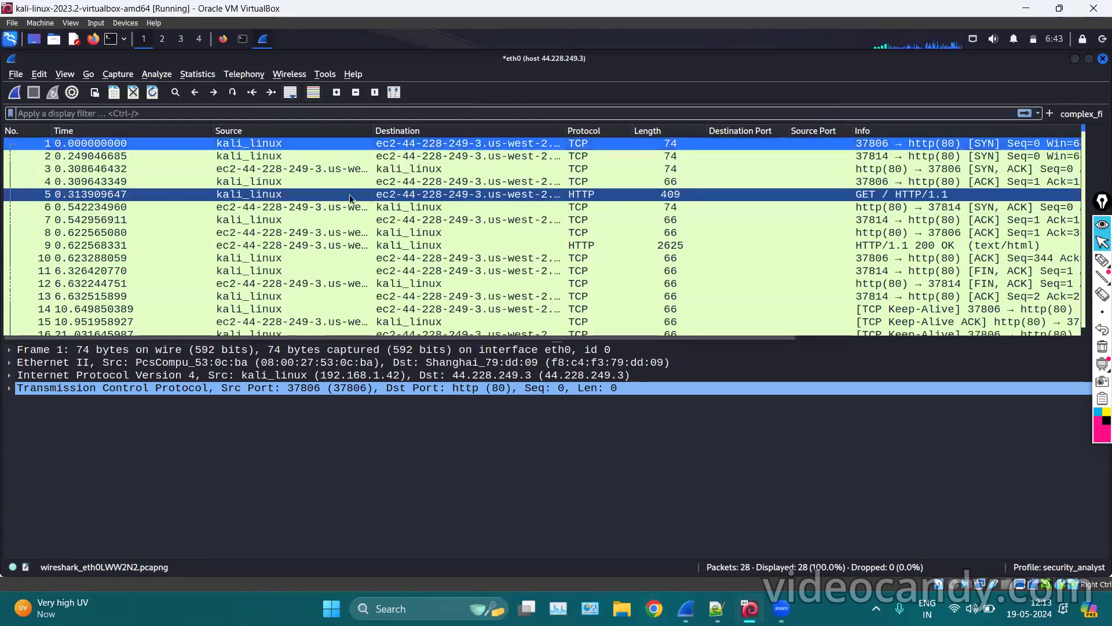
pyautogui.click(241, 183)
pyautogui.click(251, 193)
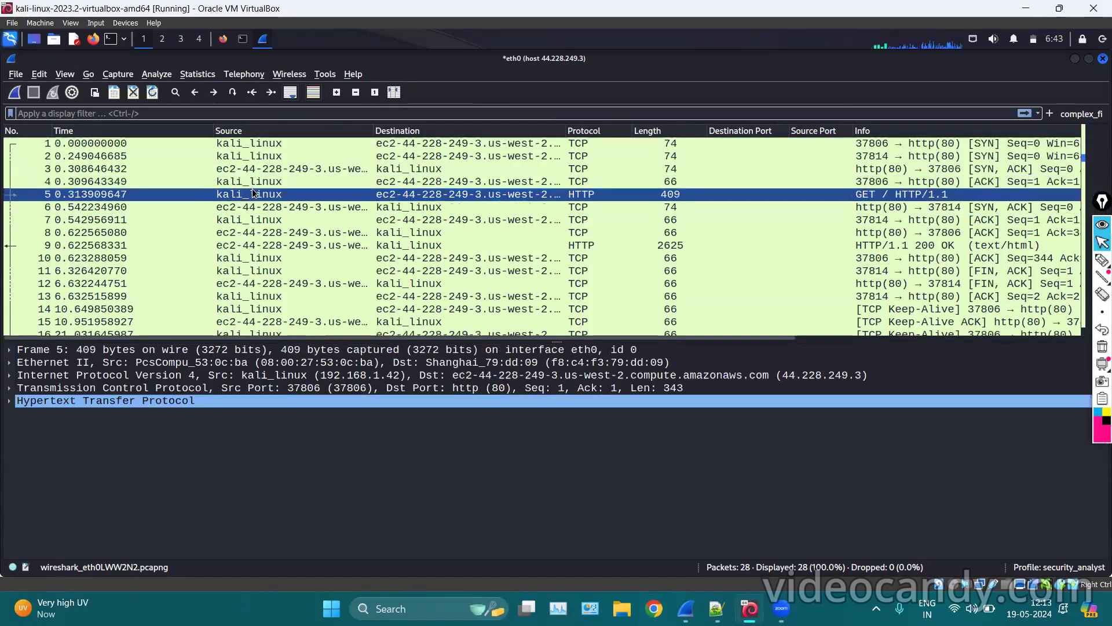
# Select packet 7, a TCP ACK, zoom in twice, and expand its Ethernet II layer.
pyautogui.click(251, 219)
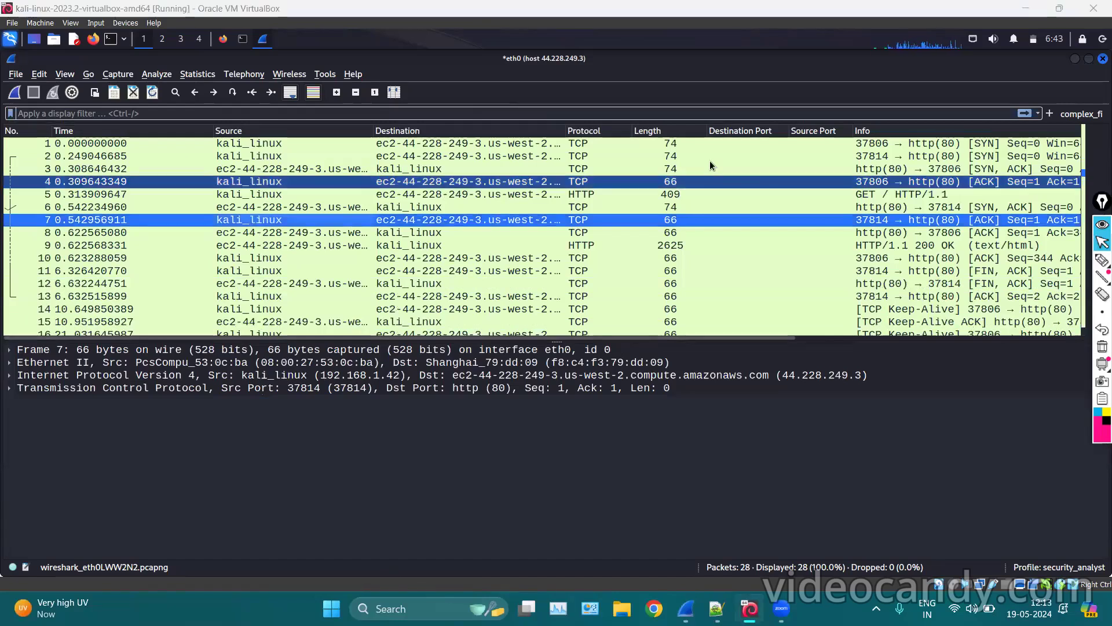
pyautogui.click(341, 92)
pyautogui.click(340, 92)
pyautogui.click(8, 375)
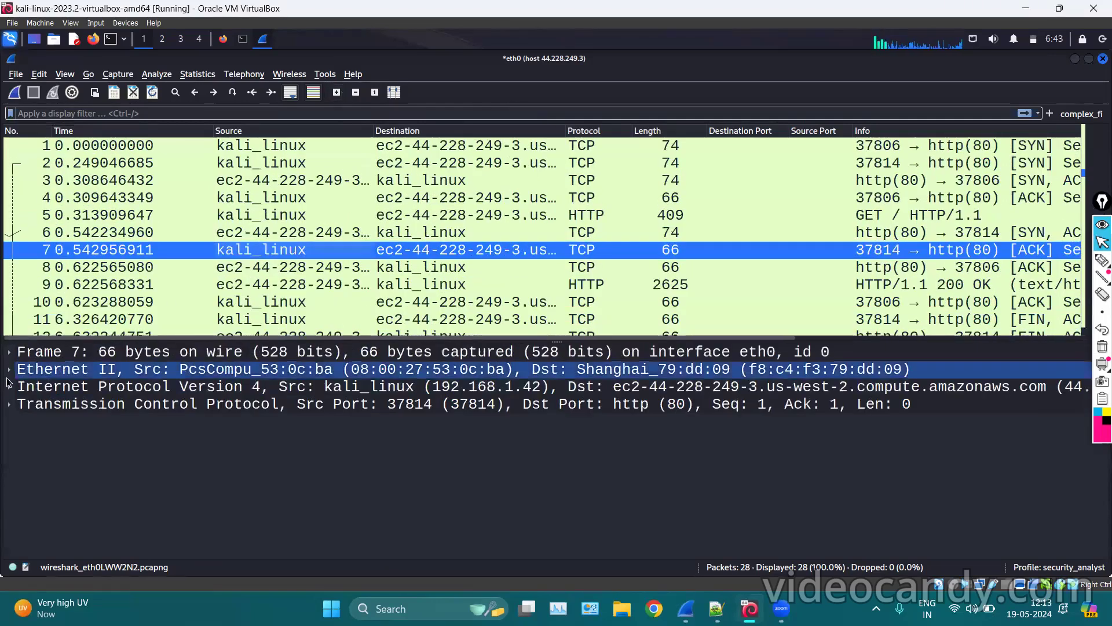
pyautogui.click(9, 369)
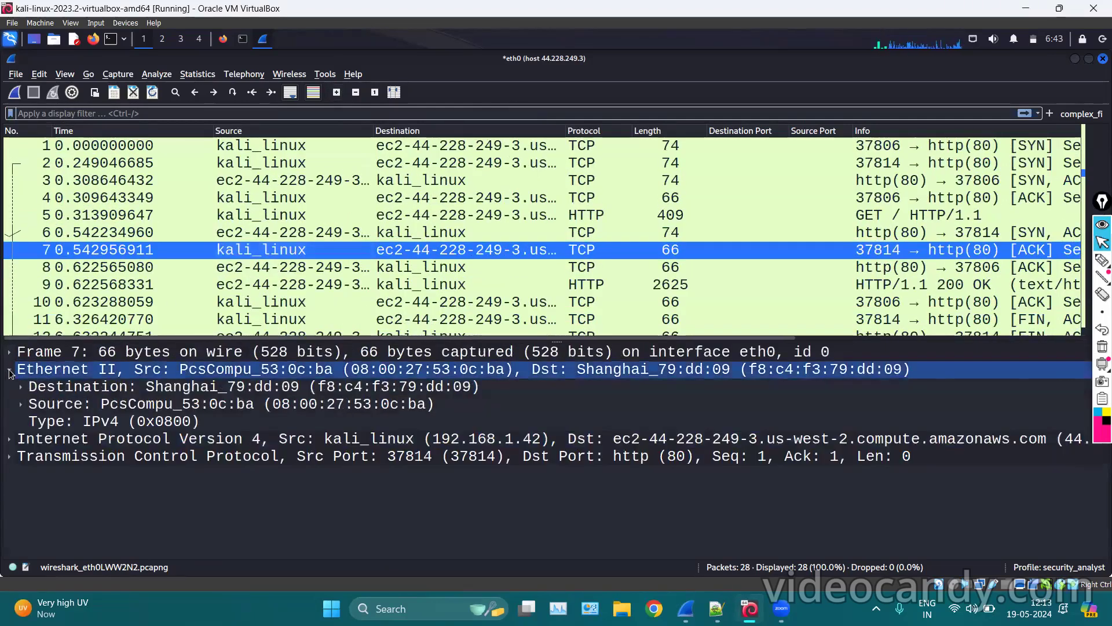
# Annotate the MAC names, the destinations of packets 3–6, http(80) and port 37814.
pyautogui.click(1102, 260)
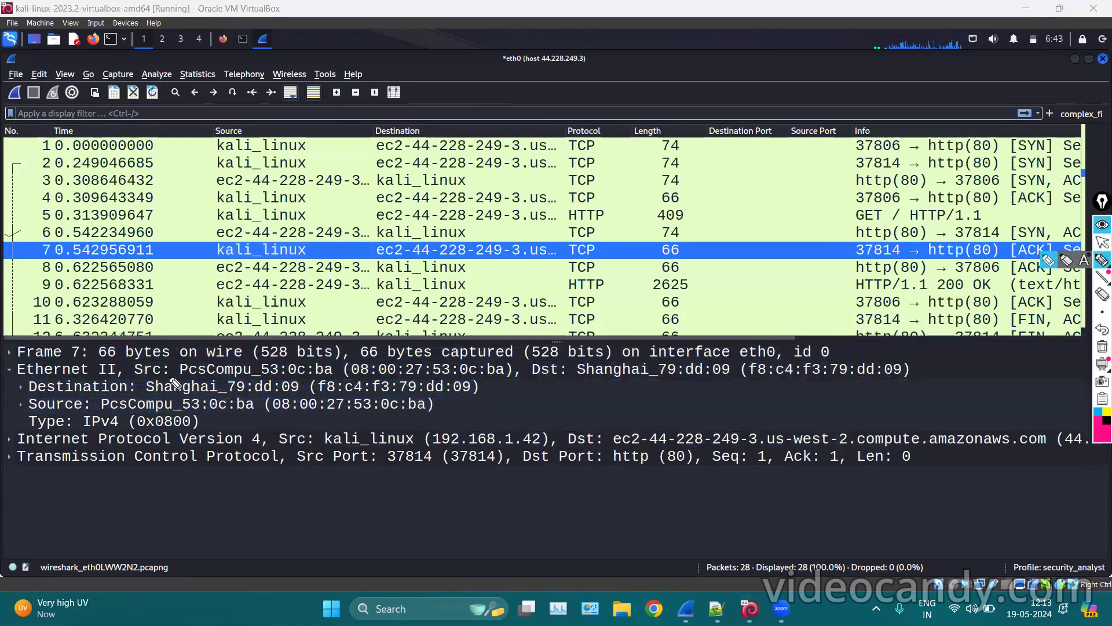
pyautogui.moveTo(168, 377)
pyautogui.mouseDown()
pyautogui.moveTo(137, 387)
pyautogui.moveTo(278, 405)
pyautogui.moveTo(246, 373)
pyautogui.moveTo(116, 399)
pyautogui.moveTo(200, 421)
pyautogui.moveTo(183, 393)
pyautogui.moveTo(114, 394)
pyautogui.mouseUp()
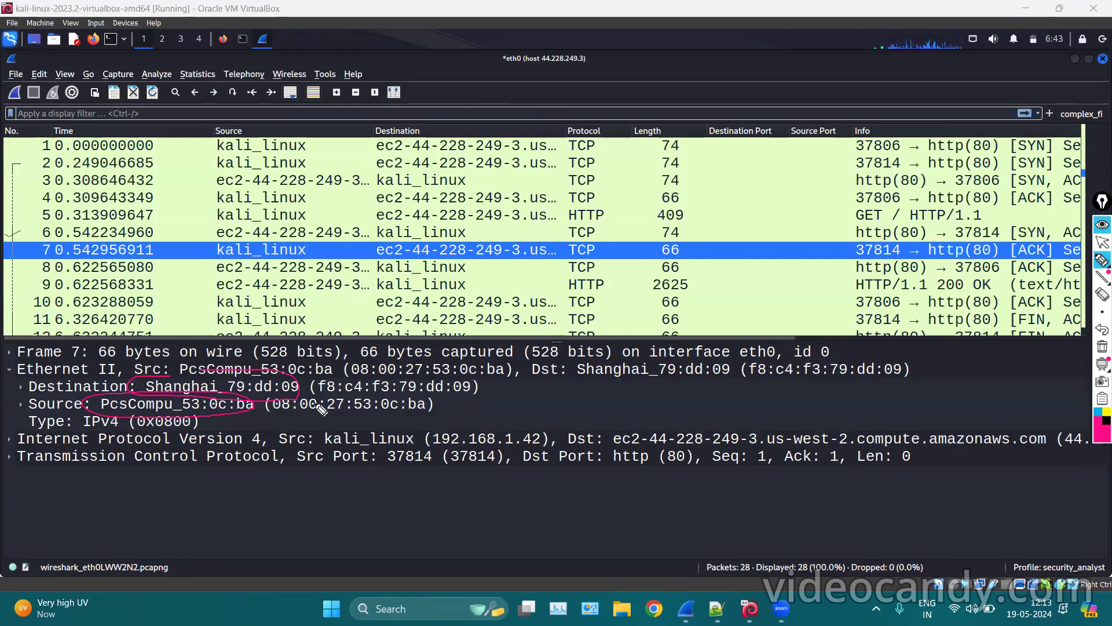
pyautogui.moveTo(382, 175)
pyautogui.mouseDown()
pyautogui.moveTo(413, 247)
pyautogui.moveTo(364, 201)
pyautogui.mouseUp()
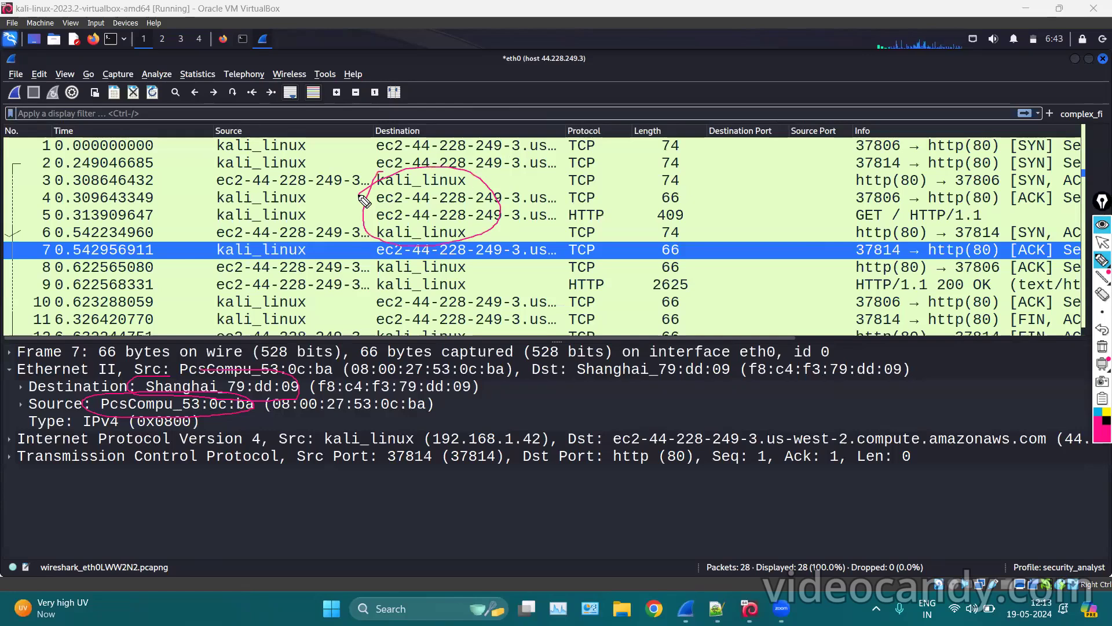
pyautogui.moveTo(893, 247)
pyautogui.mouseDown()
pyautogui.moveTo(847, 239)
pyautogui.moveTo(930, 221)
pyautogui.moveTo(926, 239)
pyautogui.mouseUp()
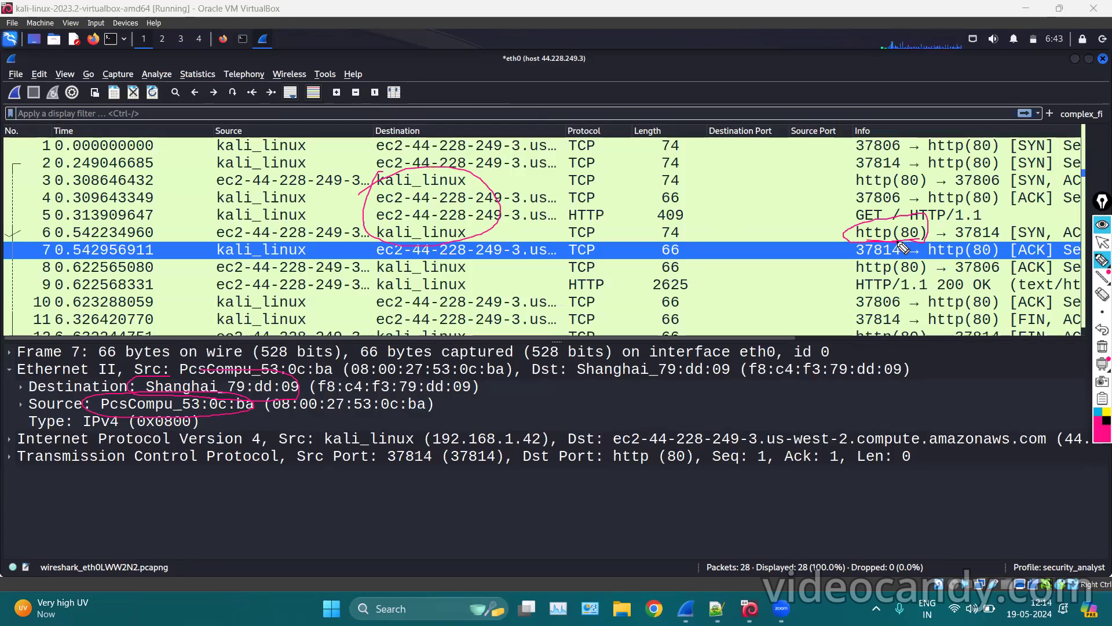
pyautogui.moveTo(963, 245)
pyautogui.mouseDown()
pyautogui.moveTo(981, 226)
pyautogui.moveTo(953, 240)
pyautogui.mouseUp()
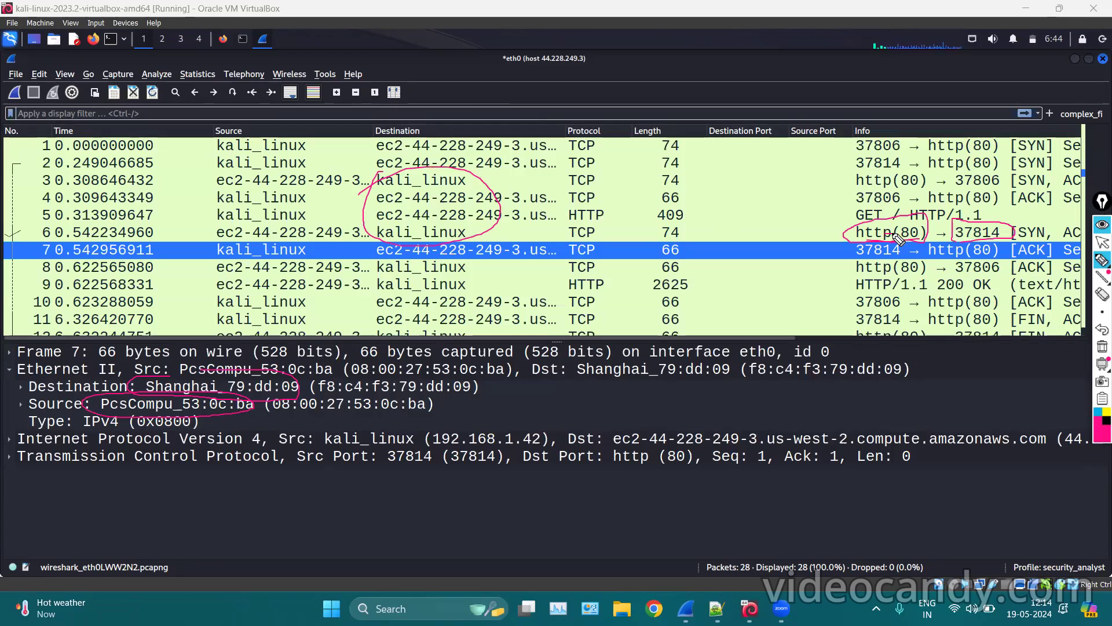
pyautogui.moveTo(946, 203)
pyautogui.mouseDown()
pyautogui.moveTo(987, 206)
pyautogui.moveTo(946, 211)
pyautogui.moveTo(964, 206)
pyautogui.mouseUp()
# Clear old marks, select the TCP and IPv4 layers, and circle the destination hostname and http port.
pyautogui.click(1102, 347)
pyautogui.click(1102, 243)
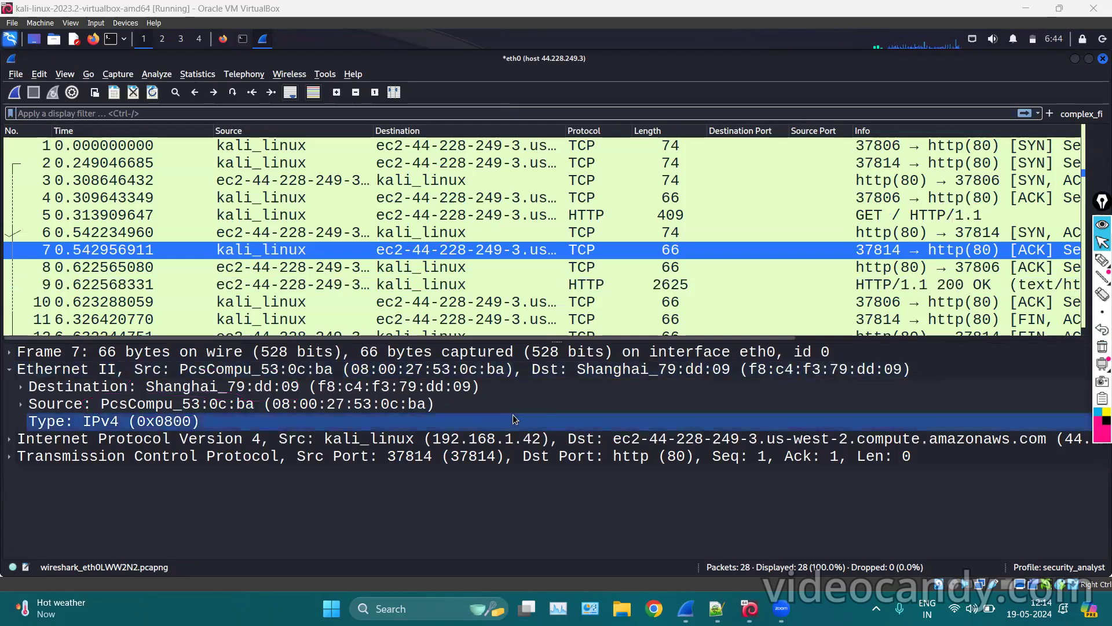
pyautogui.click(255, 454)
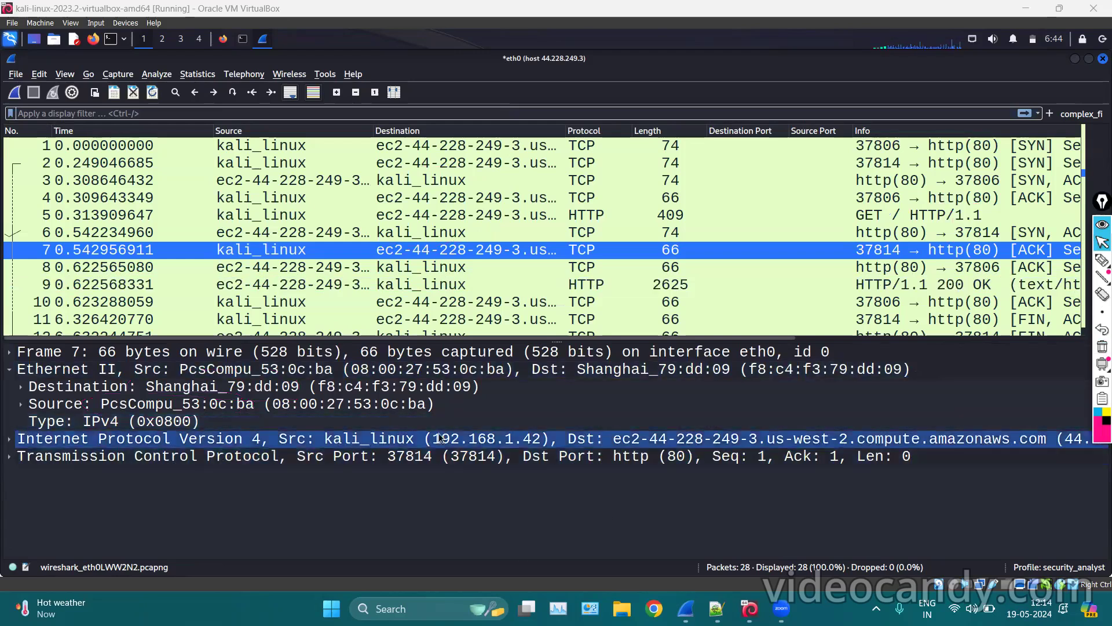
pyautogui.click(972, 442)
pyautogui.click(1102, 261)
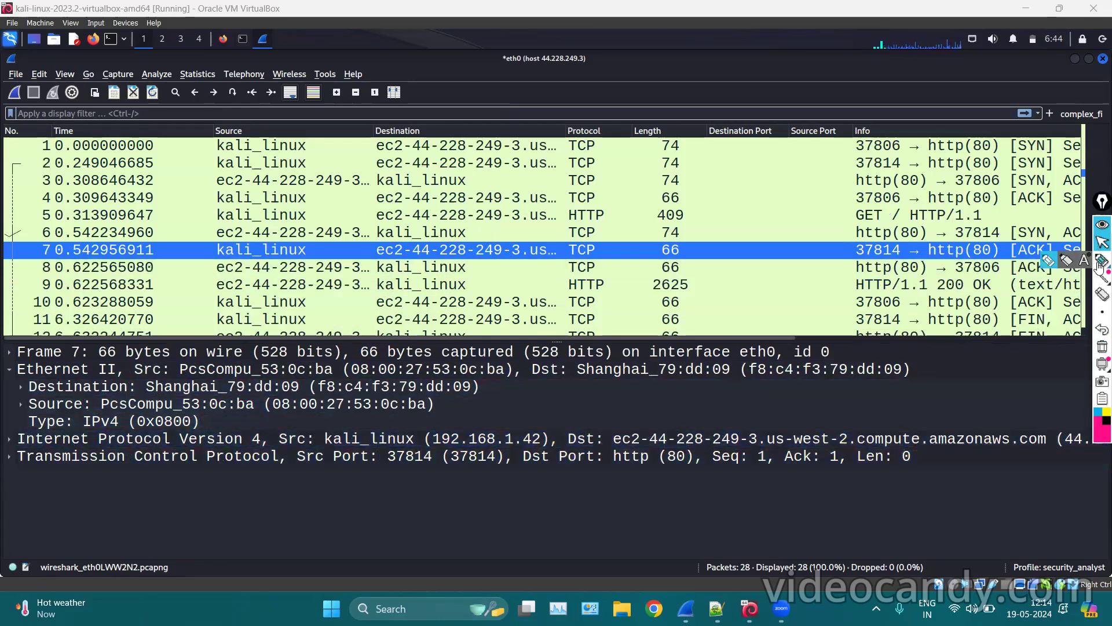
pyautogui.moveTo(649, 451)
pyautogui.mouseDown()
pyautogui.moveTo(708, 416)
pyautogui.moveTo(1006, 416)
pyautogui.moveTo(965, 448)
pyautogui.moveTo(631, 456)
pyautogui.mouseUp()
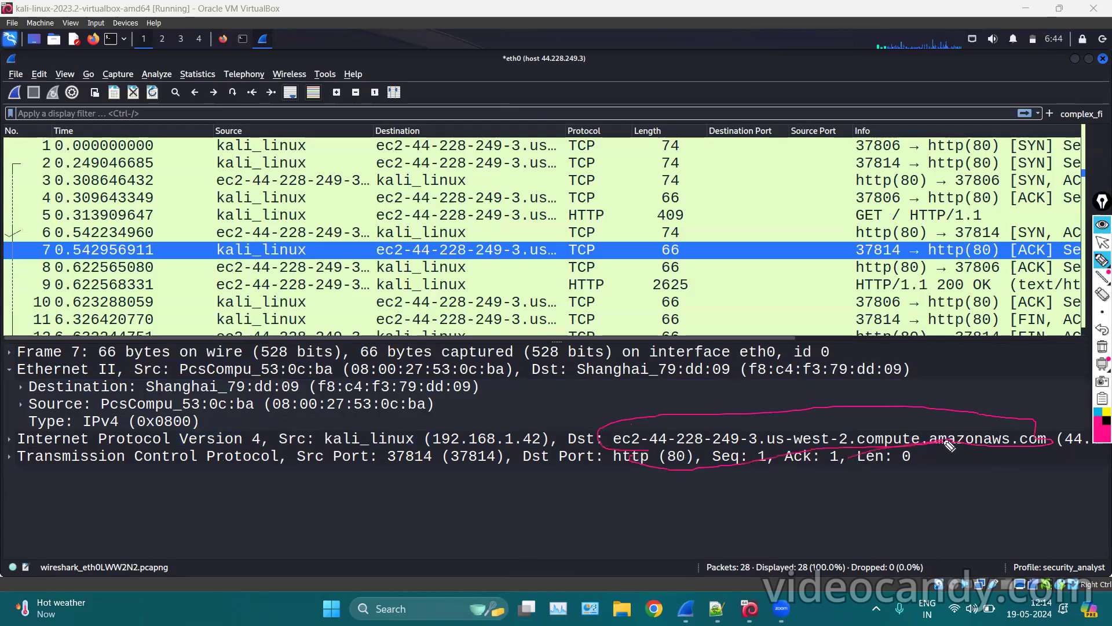
# Erase the mark, select the Ethernet destination field, then show packet 4's details.
pyautogui.click(1103, 346)
pyautogui.click(1101, 241)
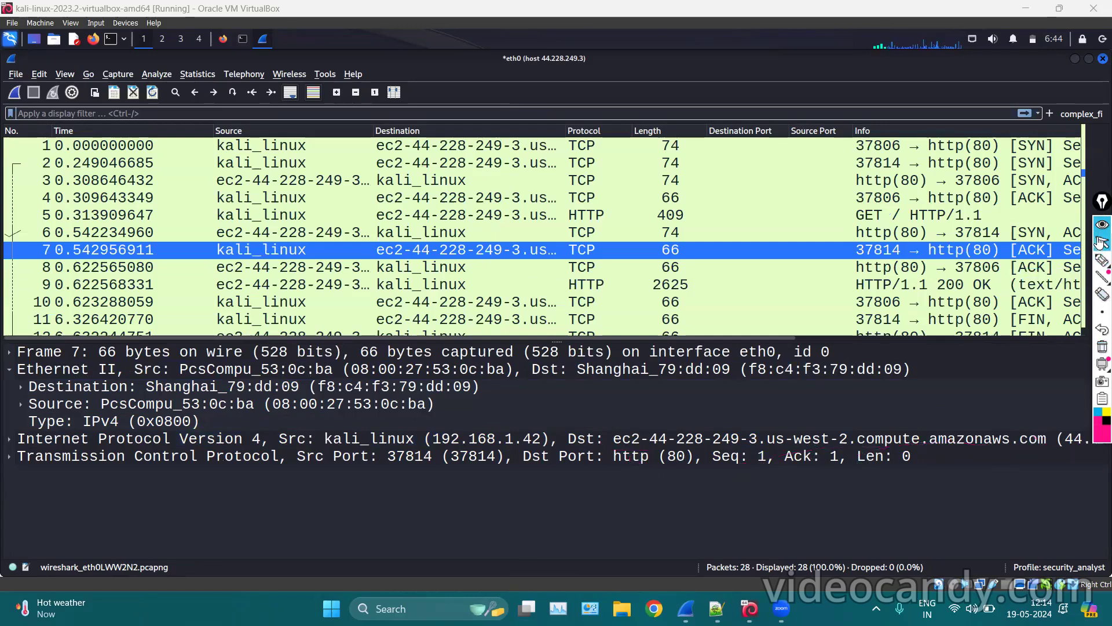
pyautogui.click(472, 387)
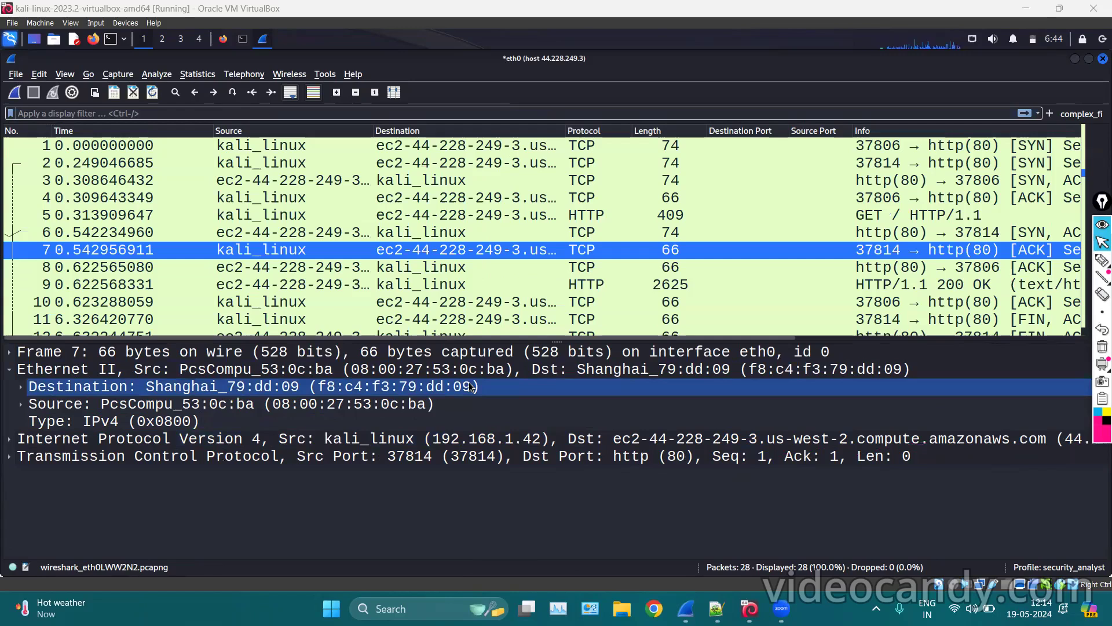
pyautogui.click(419, 197)
pyautogui.scroll(-5, 419, 193)
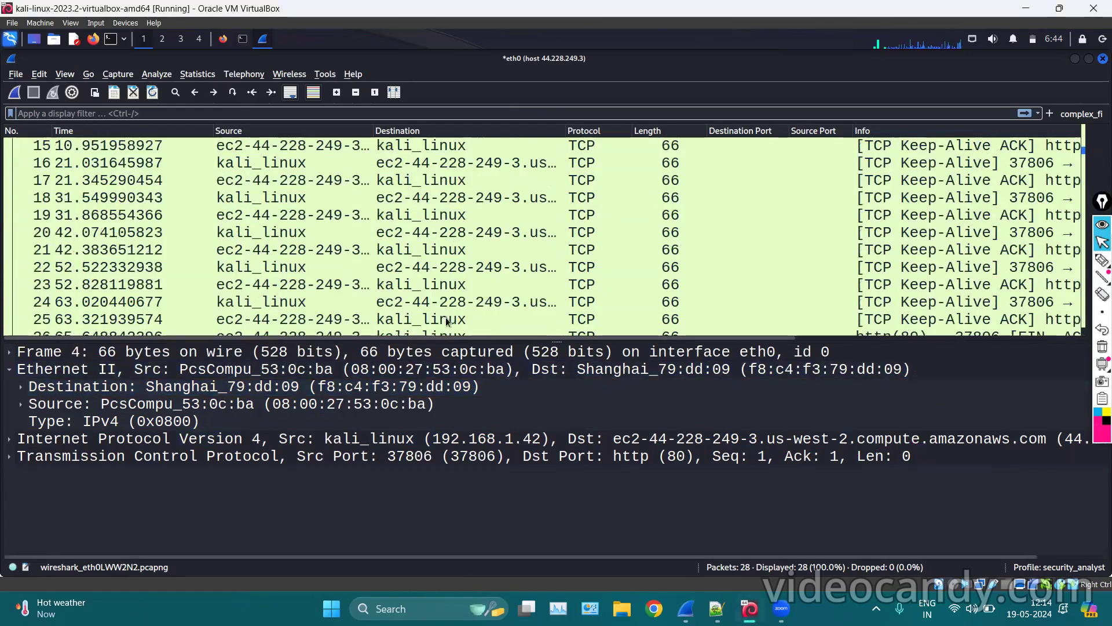
pyautogui.scroll(5, 325, 235)
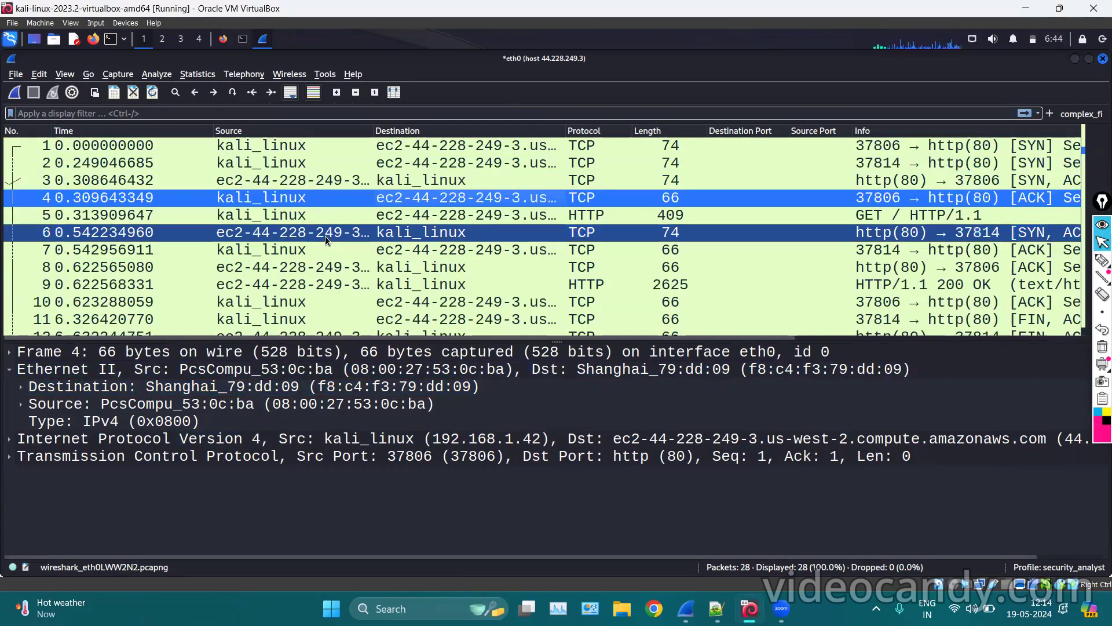
# Open Capture File Properties and highlight the file name and its 5,974-byte length.
pyautogui.click(197, 74)
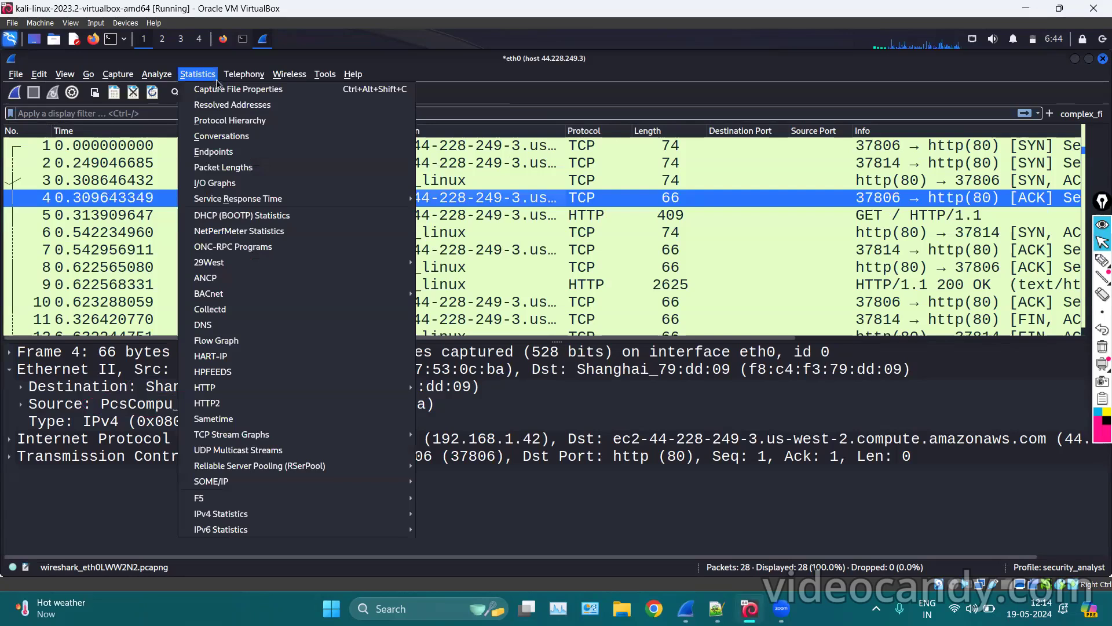
pyautogui.click(245, 89)
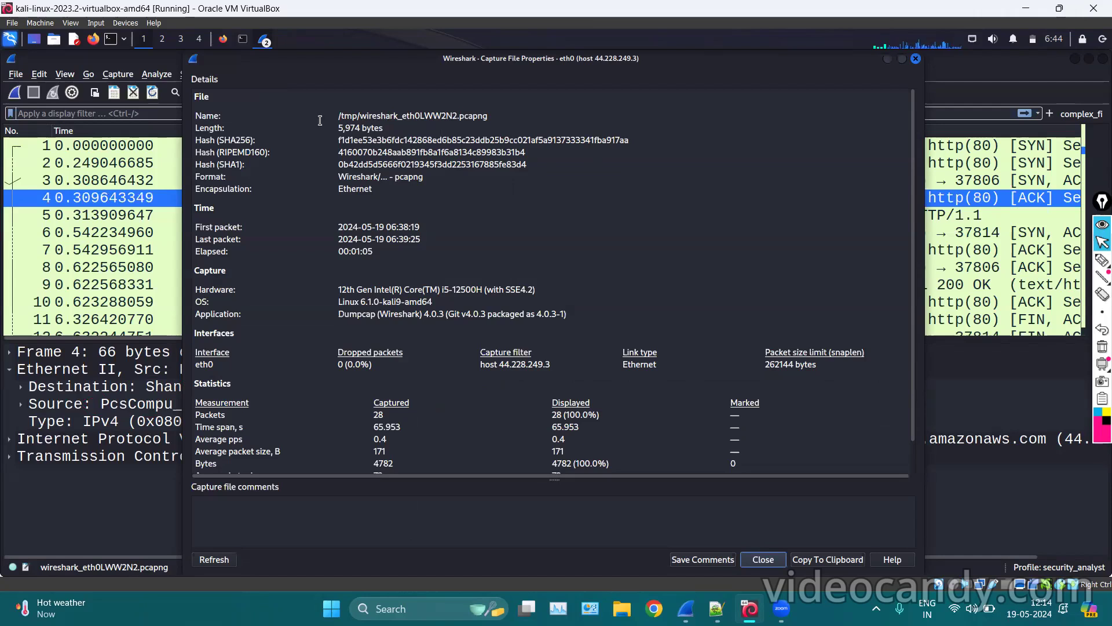
pyautogui.moveTo(320, 120); pyautogui.dragTo(494, 112)
pyautogui.click(394, 120)
pyautogui.moveTo(335, 126); pyautogui.dragTo(526, 169)
pyautogui.click(315, 133)
# Highlight the format and encapsulation entries, then go to the last line of the Notepad++ notes.
pyautogui.click(526, 168)
pyautogui.moveTo(330, 177); pyautogui.dragTo(431, 187)
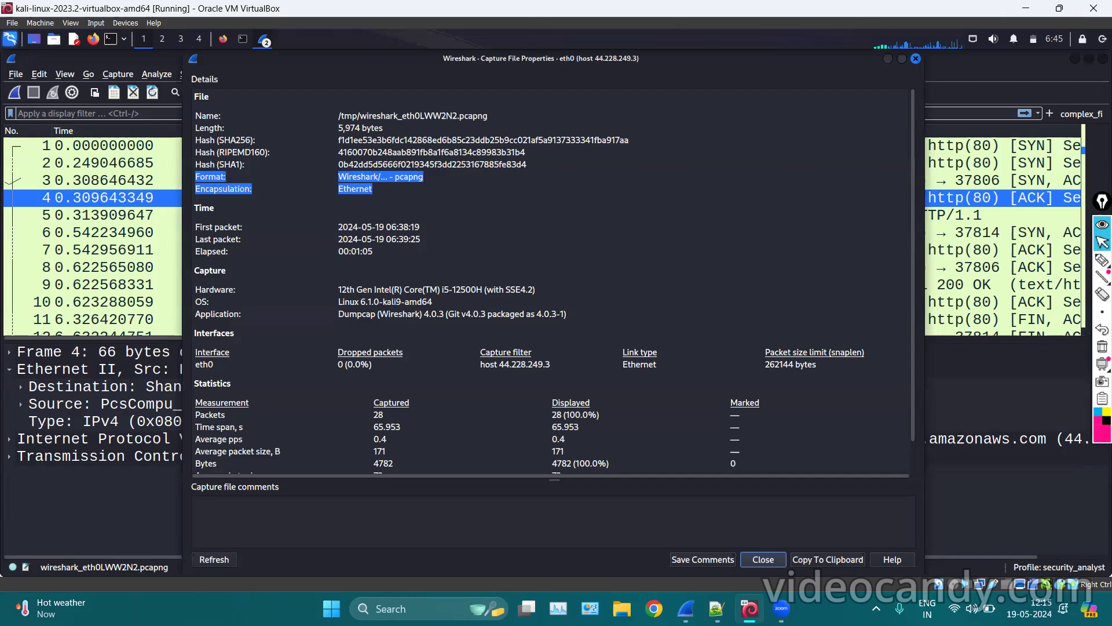
pyautogui.hotkey('alt', 'Tab')
pyautogui.click(347, 370)
# Type 'format:' with 'pcap' and 'pcapng' on the lines below it.
pyautogui.write('format:')
pyautogui.press('Return')
pyautogui.write('pcap')
pyautogui.press('Return')
pyautogui.write('pca')
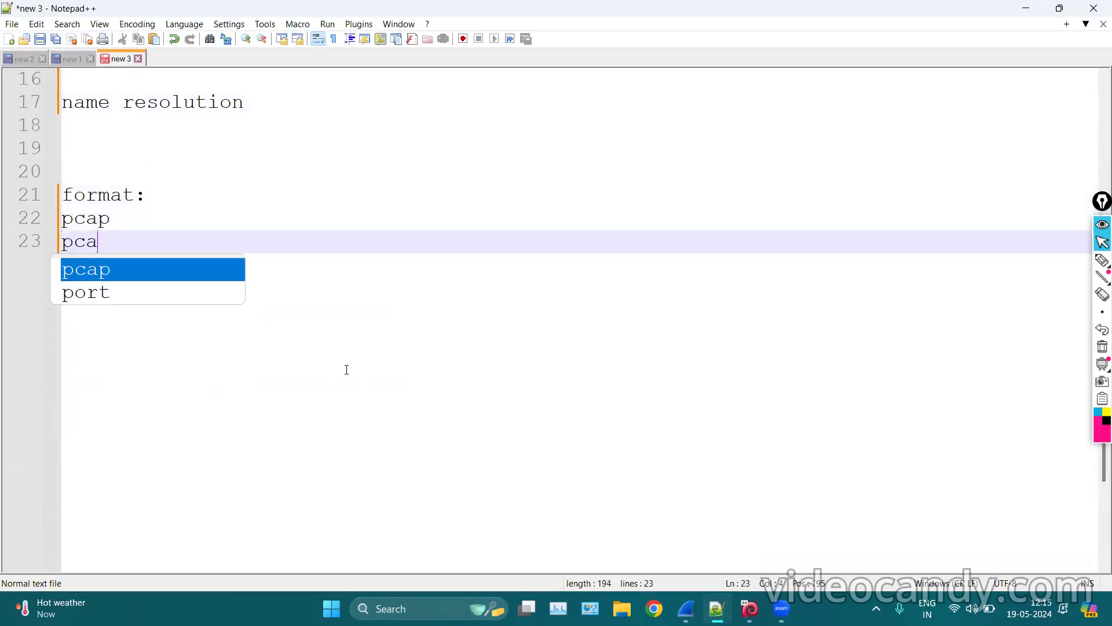
pyautogui.write('png')
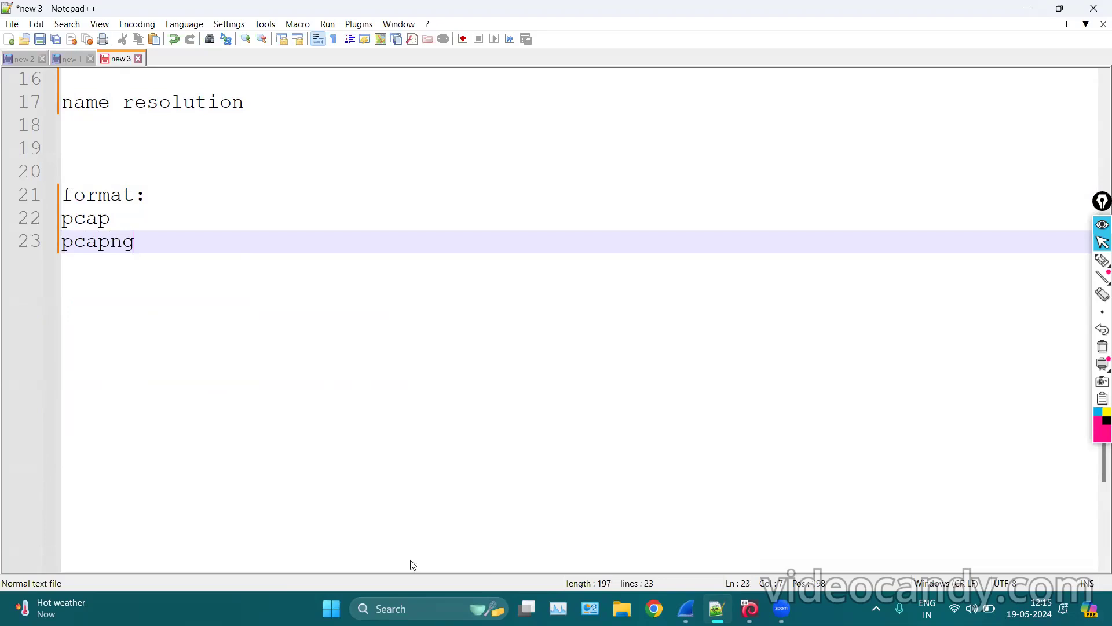
# Return to Wireshark's Capture File Properties window.
pyautogui.hotkey('alt', 'Tab')
pyautogui.click(155, 226)
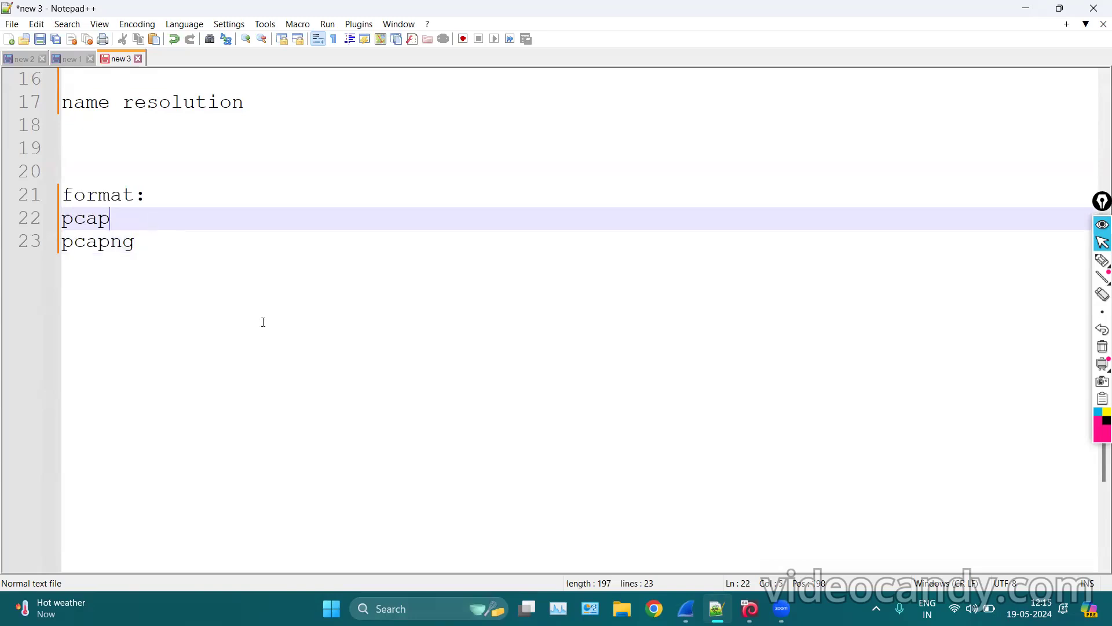
pyautogui.click(145, 235)
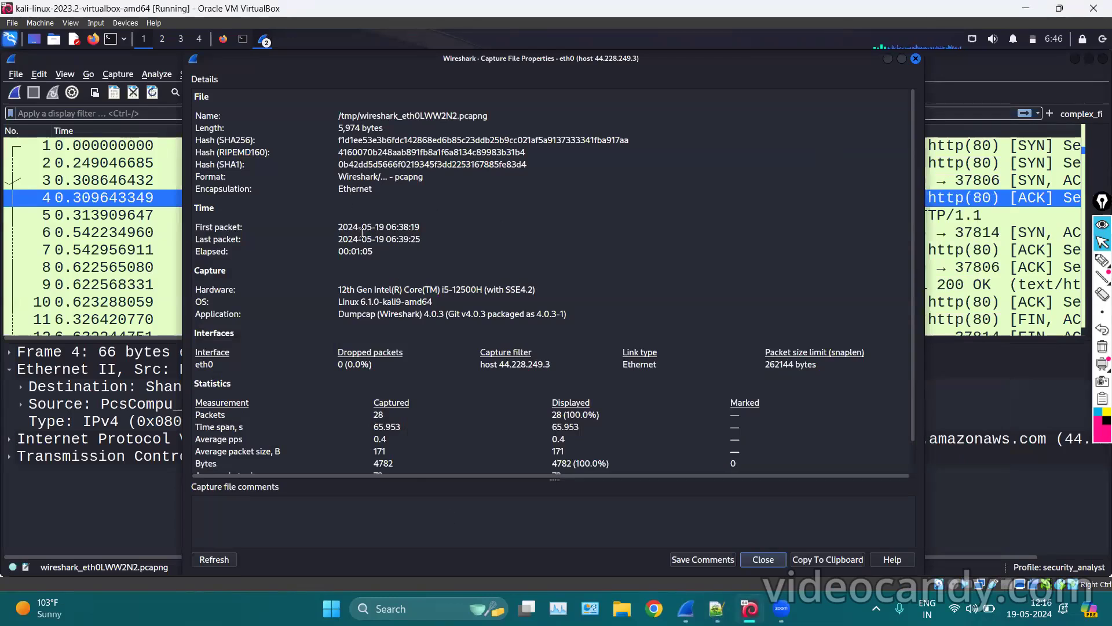
# Highlight the first packet time, the 00:01:05 elapsed time, and the hardware, OS and application rows.
pyautogui.scroll(-1, 361, 233)
pyautogui.tripleClick(401, 192)
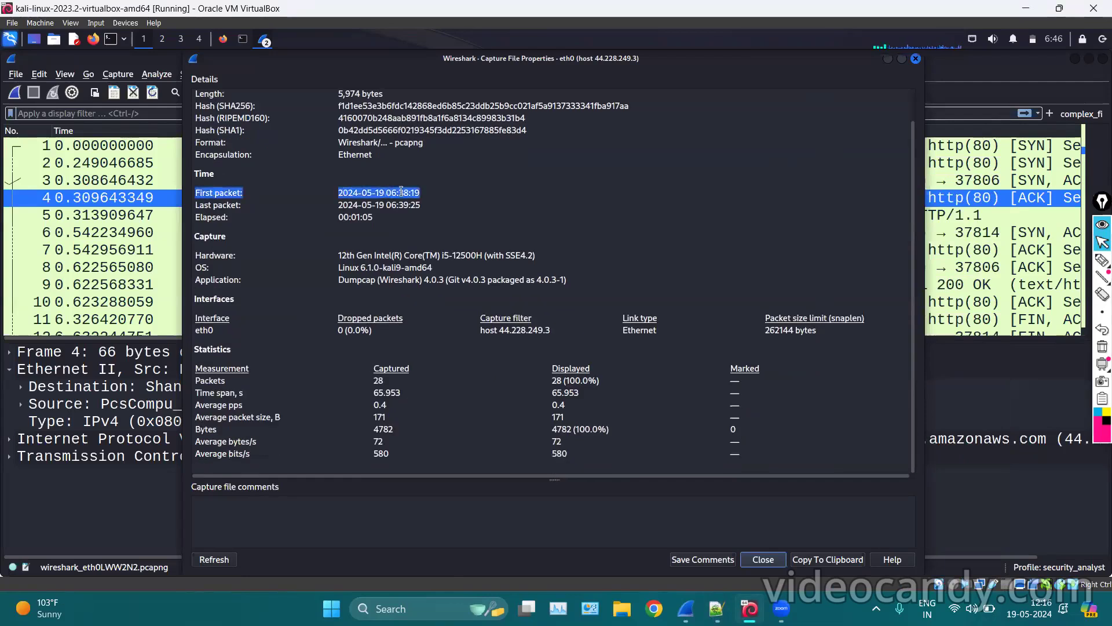
pyautogui.click(341, 203)
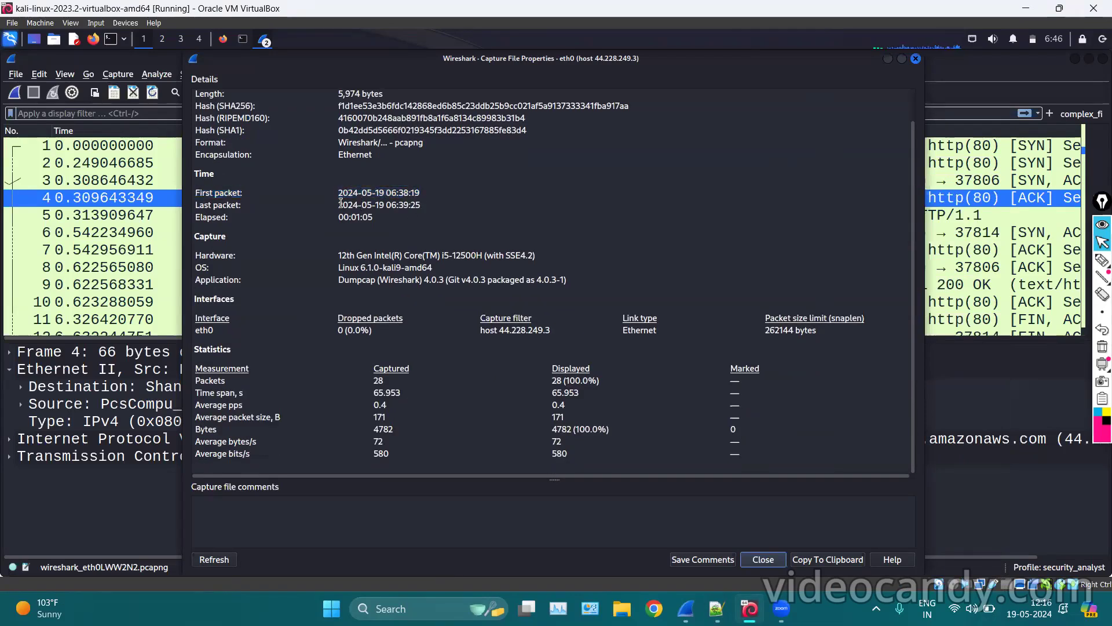
pyautogui.tripleClick(370, 216)
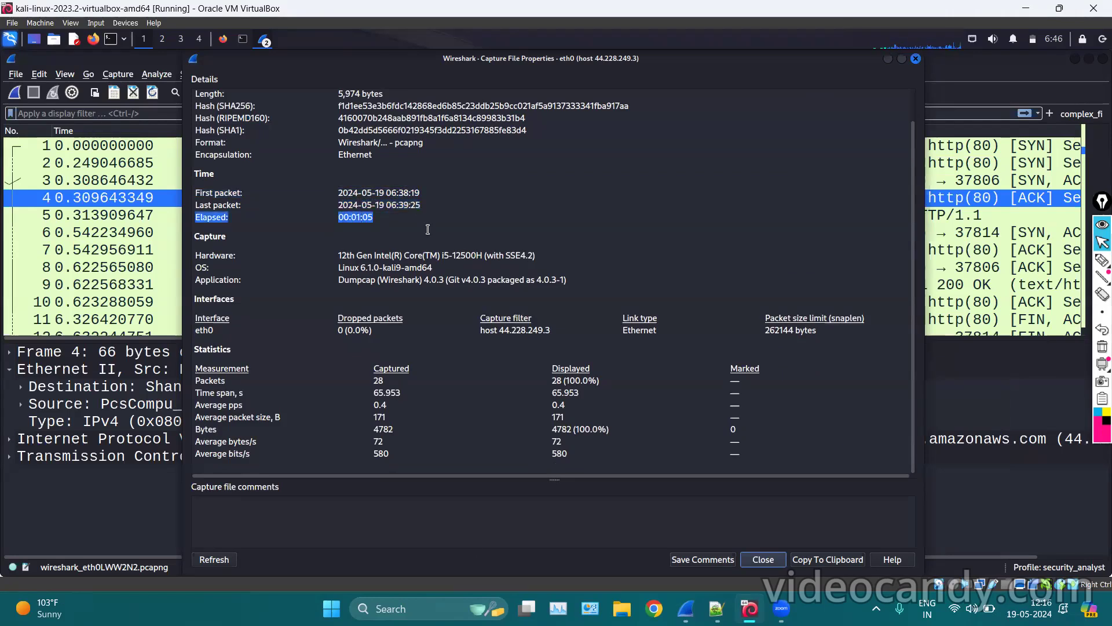
pyautogui.click(349, 219)
pyautogui.moveTo(349, 219); pyautogui.dragTo(432, 258)
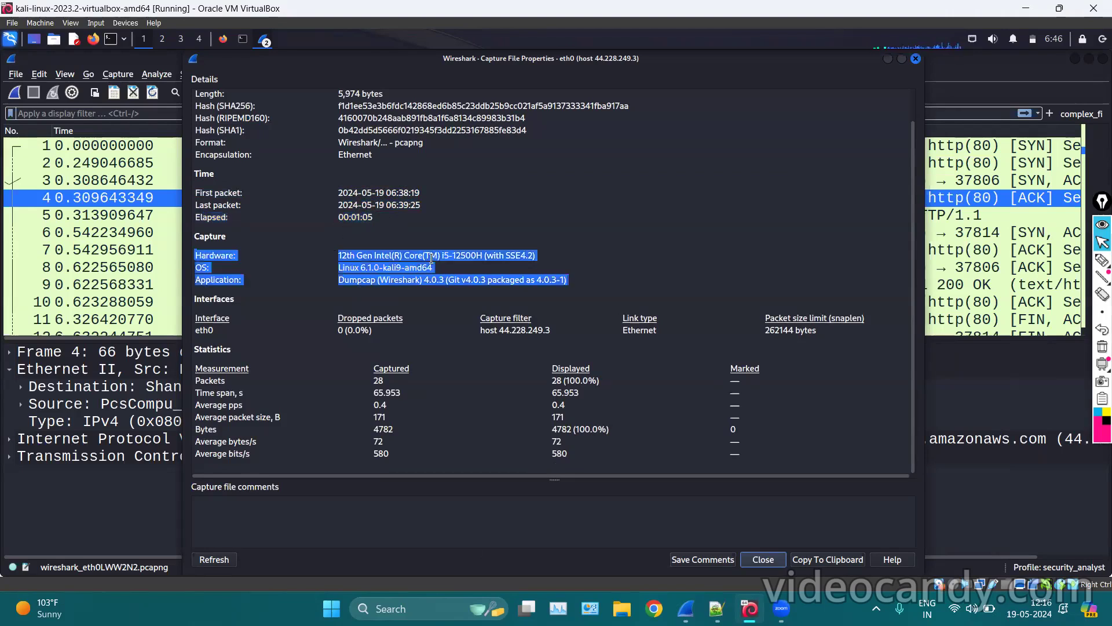
pyautogui.click(545, 258)
pyautogui.moveTo(349, 267); pyautogui.dragTo(434, 267)
pyautogui.moveTo(338, 281); pyautogui.dragTo(540, 293)
pyautogui.click(480, 384)
pyautogui.moveTo(427, 280); pyautogui.dragTo(451, 280)
pyautogui.click(437, 297)
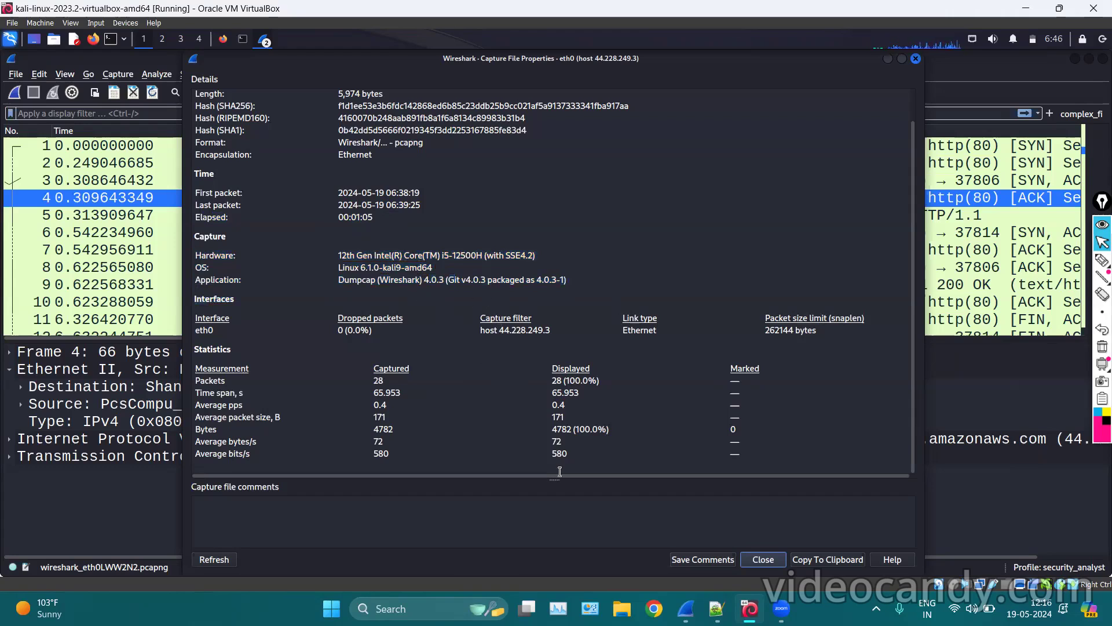
# Pen-mark packets, time span, bytes, capture filter host 44.228.249.3, dropped count, Ethernet link type and size limit.
pyautogui.click(1099, 262)
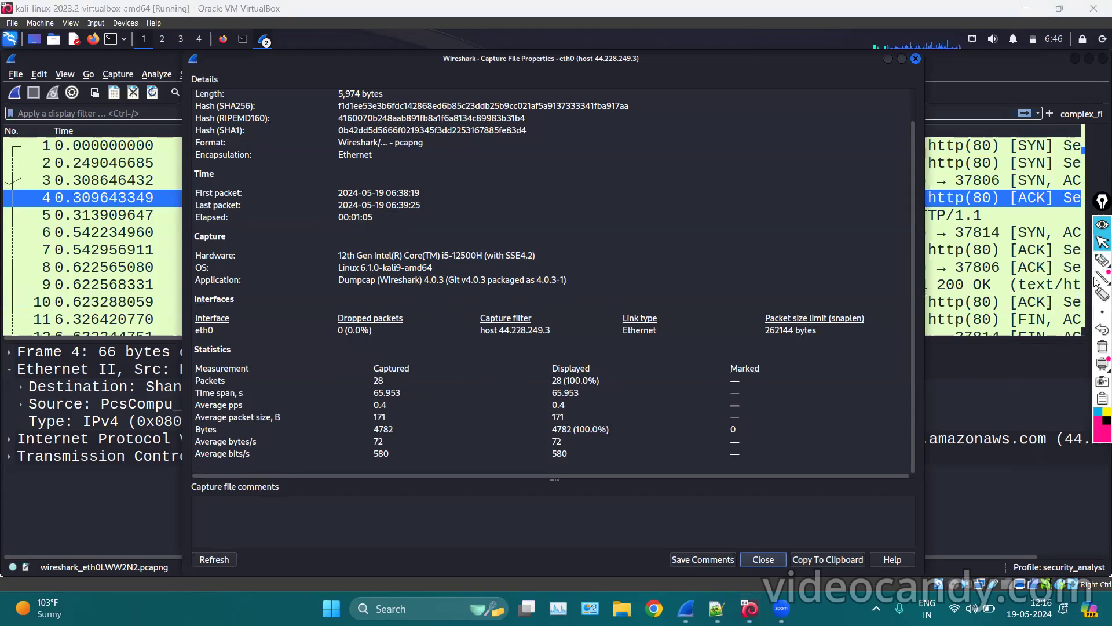
pyautogui.click(1101, 265)
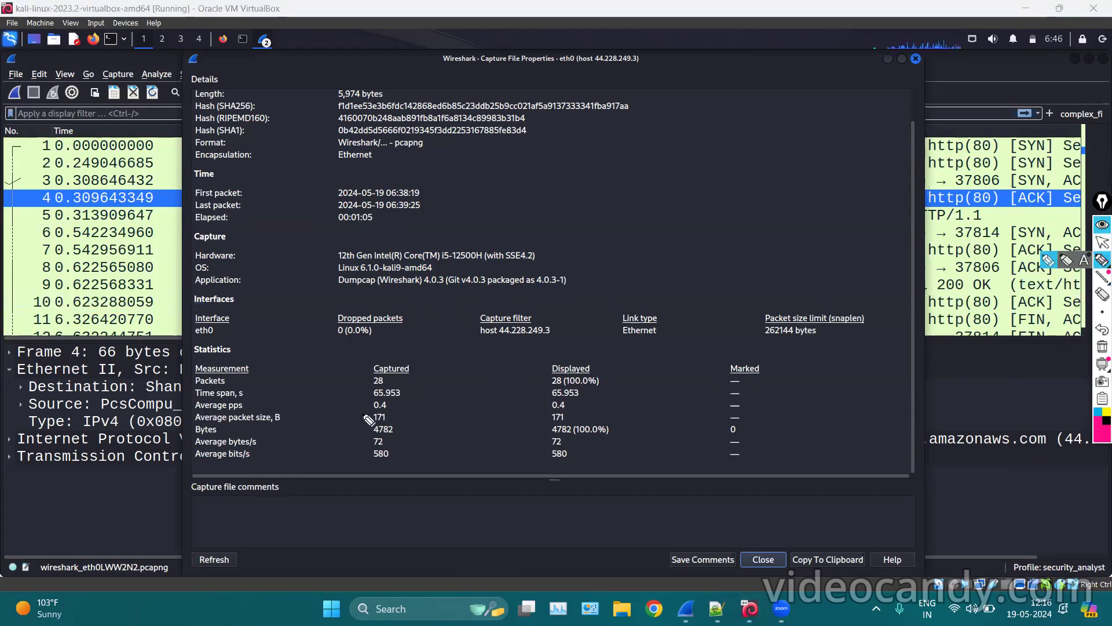
pyautogui.moveTo(361, 381)
pyautogui.mouseDown()
pyautogui.moveTo(347, 383)
pyautogui.moveTo(363, 396)
pyautogui.mouseUp()
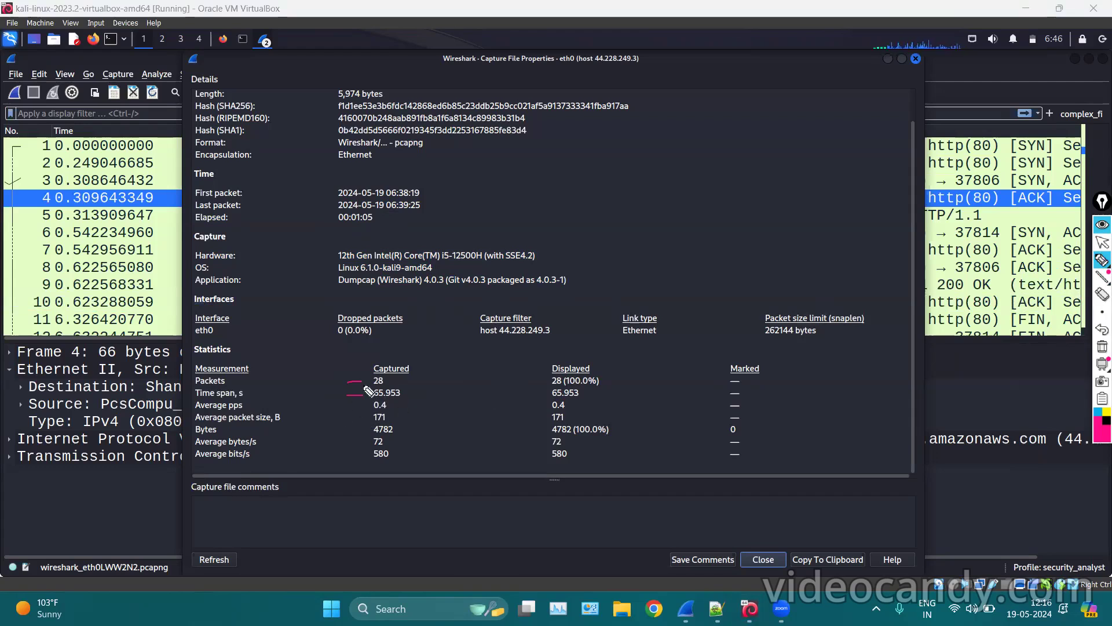
pyautogui.moveTo(357, 433)
pyautogui.mouseDown()
pyautogui.moveTo(310, 431)
pyautogui.moveTo(319, 452)
pyautogui.moveTo(356, 451)
pyautogui.mouseUp()
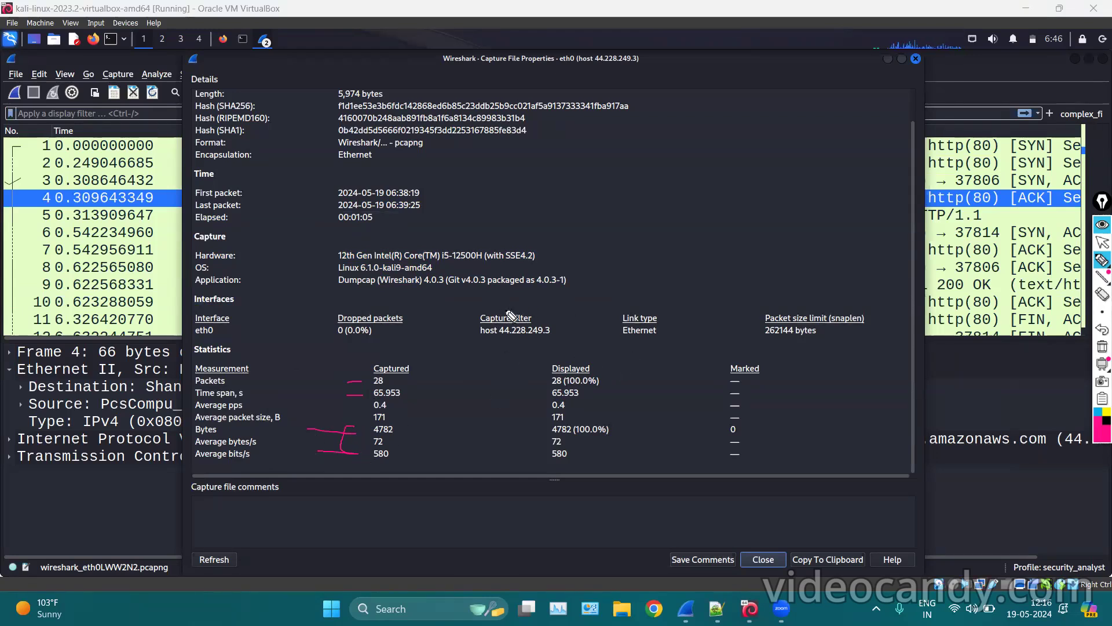
pyautogui.moveTo(492, 299)
pyautogui.mouseDown()
pyautogui.moveTo(525, 354)
pyautogui.moveTo(499, 296)
pyautogui.mouseUp()
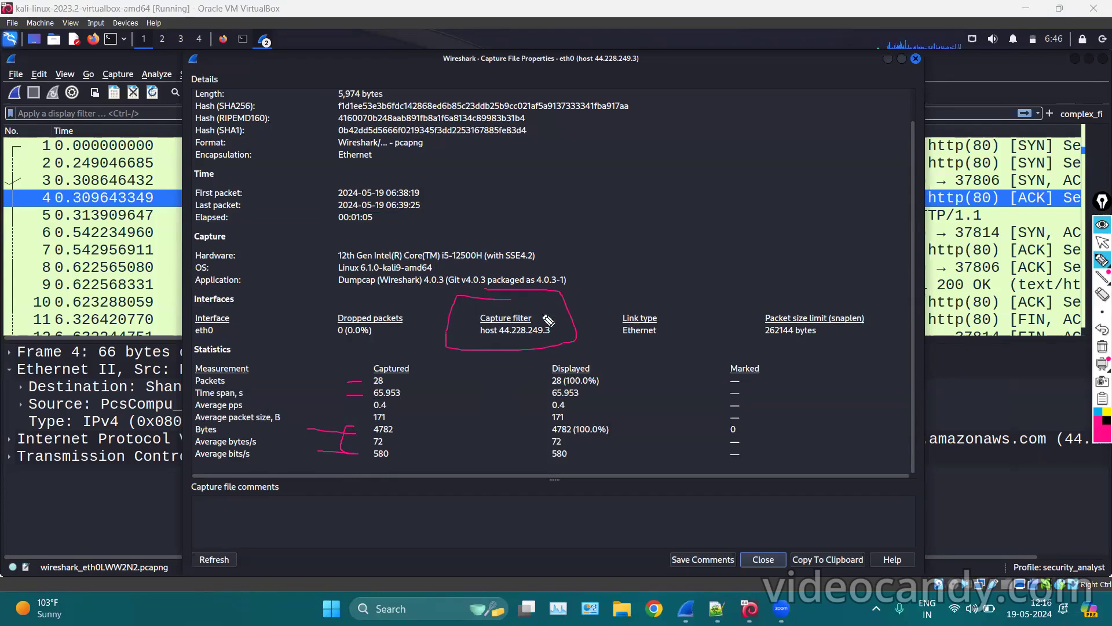
pyautogui.moveTo(392, 303)
pyautogui.mouseDown()
pyautogui.moveTo(360, 306)
pyautogui.moveTo(417, 342)
pyautogui.moveTo(369, 308)
pyautogui.mouseUp()
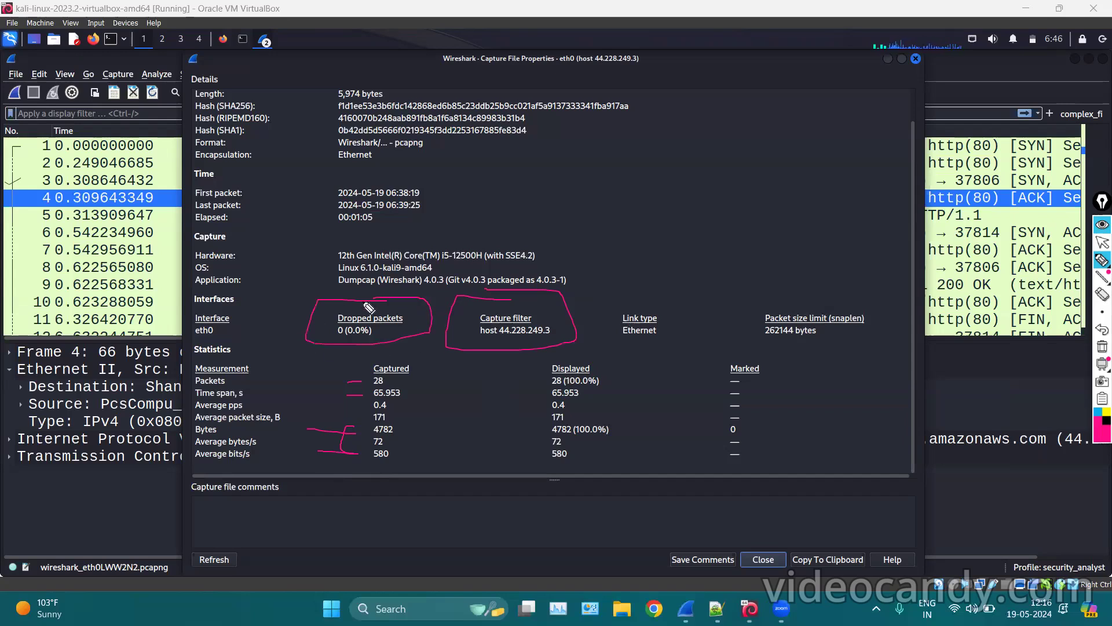
pyautogui.moveTo(652, 316)
pyautogui.mouseDown()
pyautogui.moveTo(638, 303)
pyautogui.moveTo(645, 361)
pyautogui.moveTo(643, 306)
pyautogui.mouseUp()
pyautogui.moveTo(785, 306)
pyautogui.mouseDown()
pyautogui.moveTo(735, 339)
pyautogui.moveTo(804, 360)
pyautogui.mouseUp()
# Outline the Displayed and Marked statistics columns, then erase all annotations.
pyautogui.moveTo(580, 375)
pyautogui.mouseDown()
pyautogui.moveTo(591, 362)
pyautogui.moveTo(542, 475)
pyautogui.moveTo(616, 365)
pyautogui.moveTo(500, 373)
pyautogui.mouseUp()
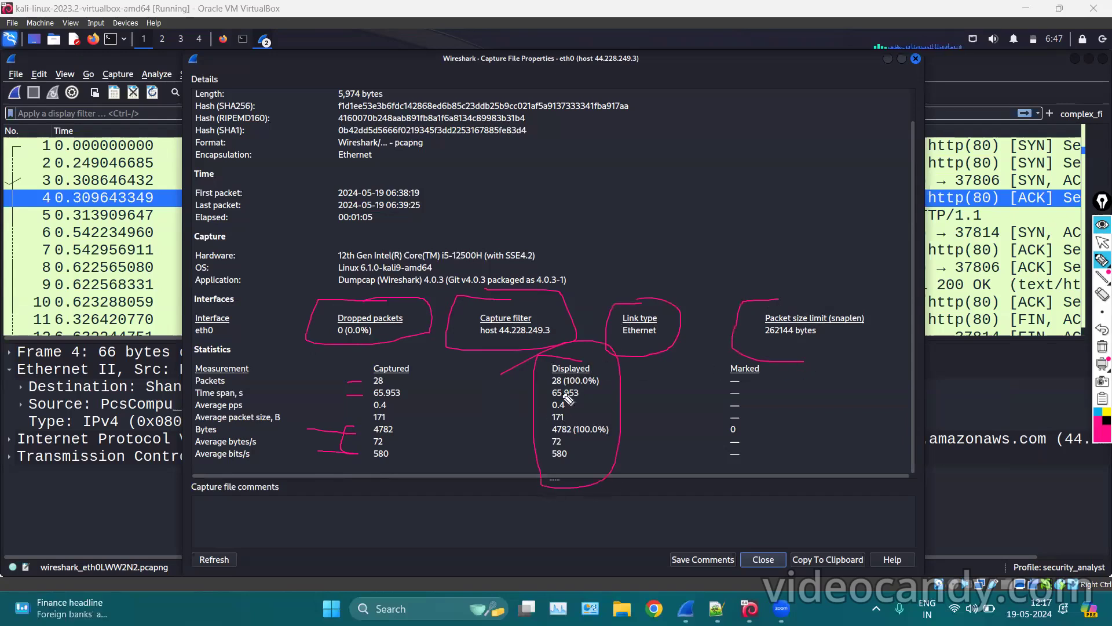
pyautogui.moveTo(601, 382); pyautogui.dragTo(704, 355)
pyautogui.moveTo(603, 399)
pyautogui.mouseDown()
pyautogui.moveTo(623, 432)
pyautogui.moveTo(605, 464)
pyautogui.mouseUp()
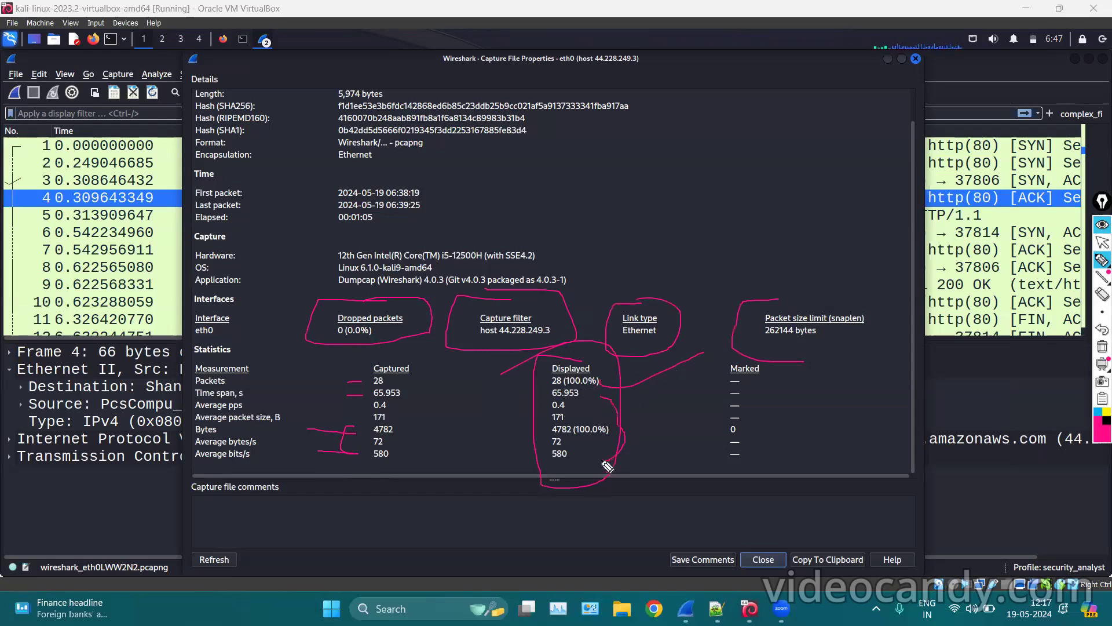
pyautogui.moveTo(528, 380)
pyautogui.mouseDown()
pyautogui.moveTo(516, 454)
pyautogui.moveTo(548, 488)
pyautogui.mouseUp()
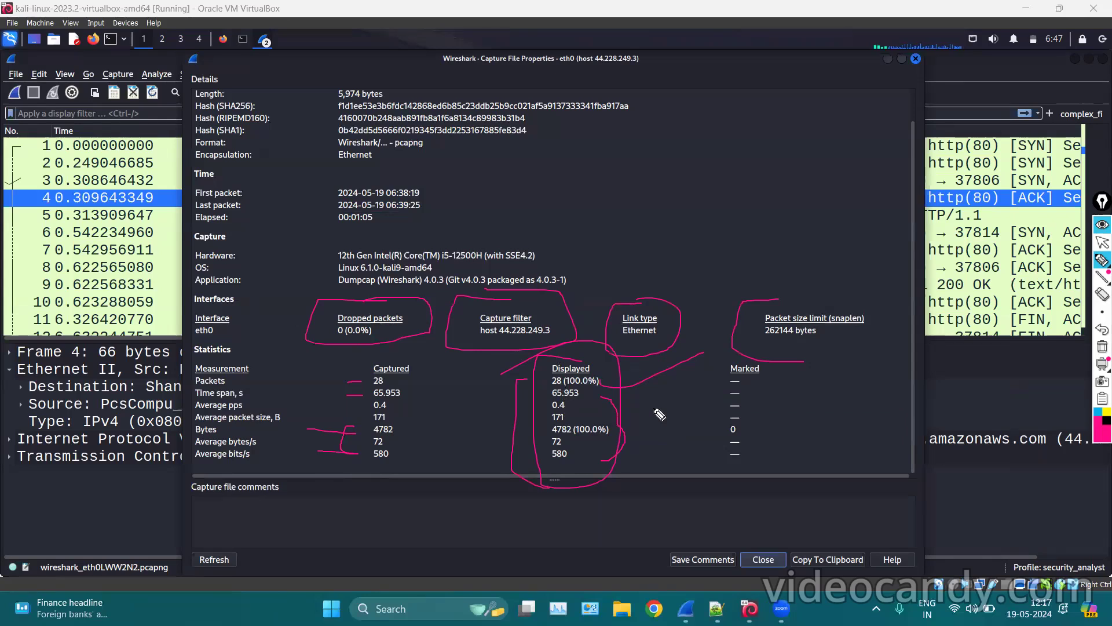
pyautogui.moveTo(725, 355)
pyautogui.mouseDown()
pyautogui.moveTo(710, 364)
pyautogui.moveTo(768, 474)
pyautogui.mouseUp()
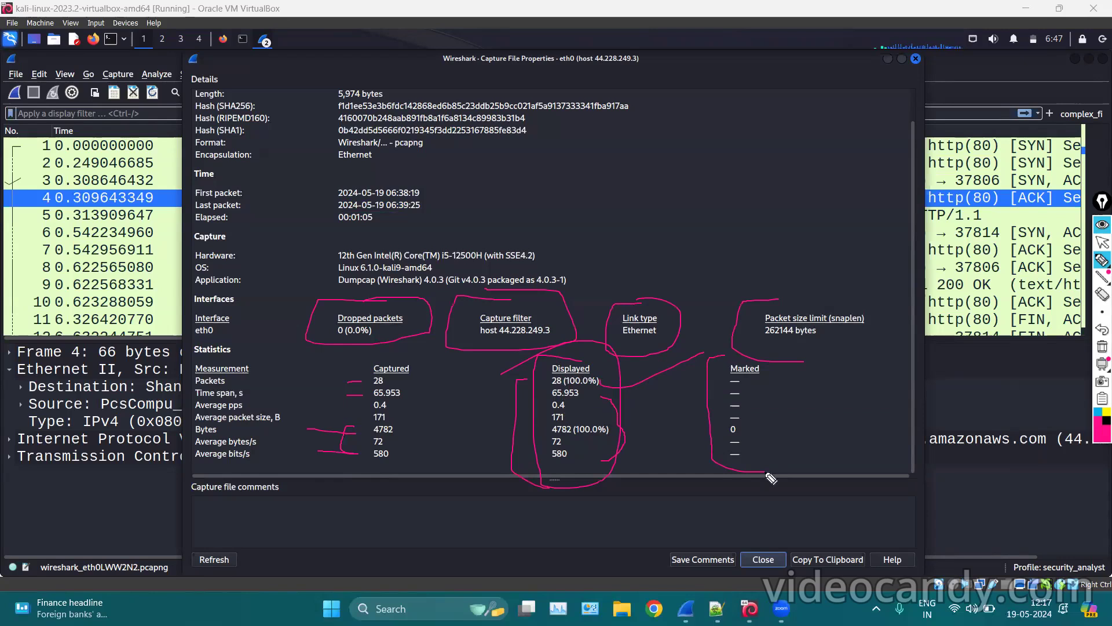
pyautogui.moveTo(743, 336)
pyautogui.mouseDown()
pyautogui.moveTo(781, 362)
pyautogui.moveTo(762, 498)
pyautogui.mouseUp()
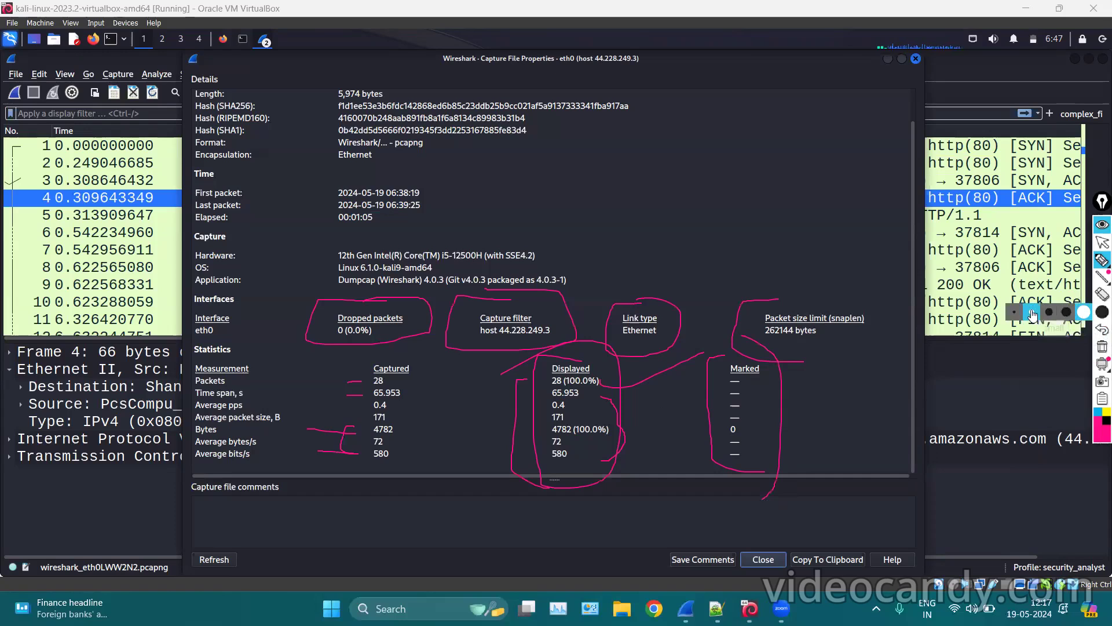
pyautogui.click(1099, 348)
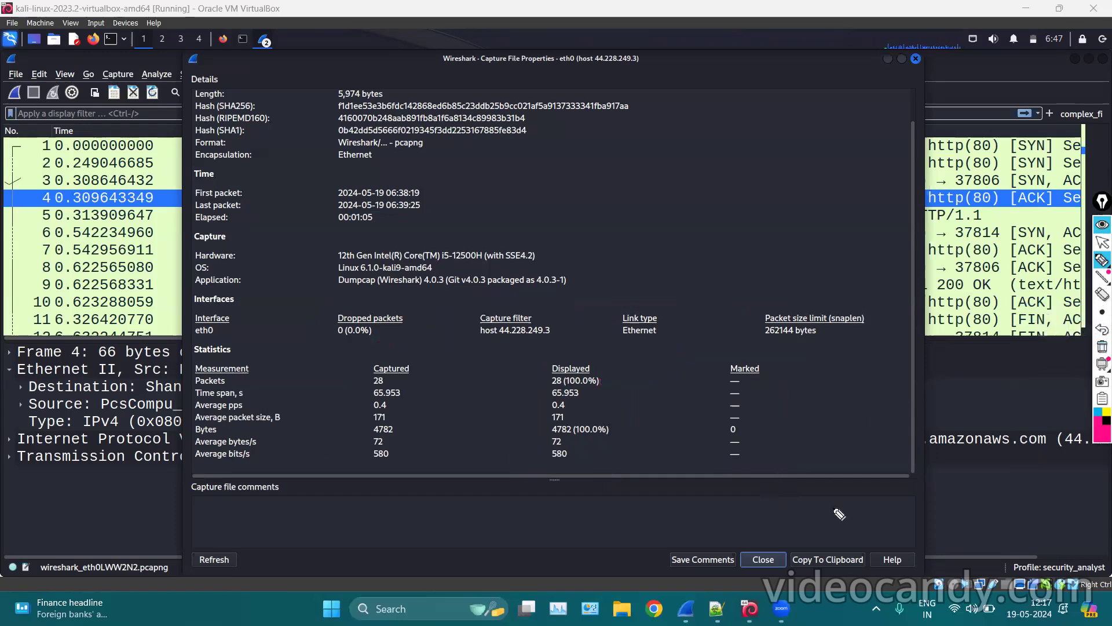
# Leave drawing mode and click into the capture file comment area, scrolling the report.
pyautogui.click(1103, 243)
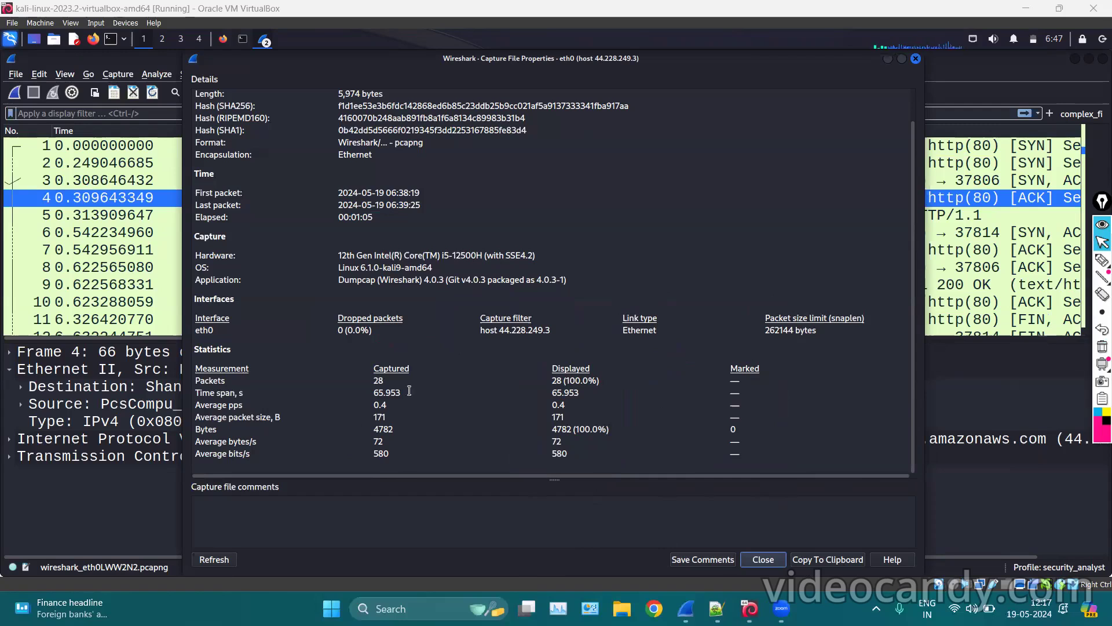
pyautogui.click(248, 501)
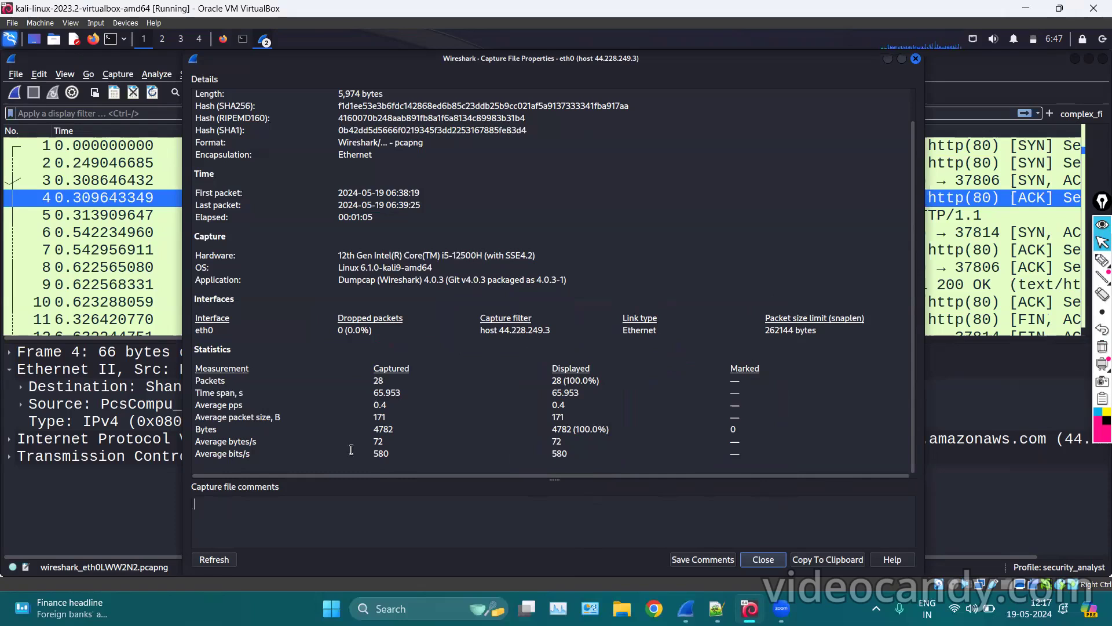
pyautogui.scroll(1, 532, 341)
pyautogui.scroll(-1, 540, 312)
pyautogui.scroll(1, 468, 299)
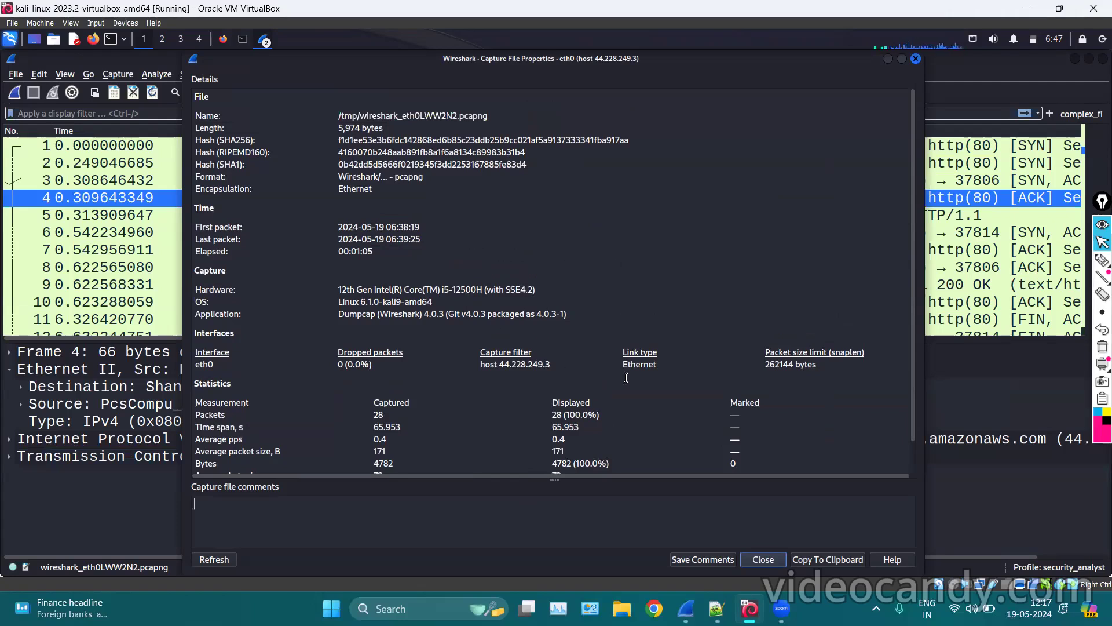
pyautogui.scroll(-1, 784, 144)
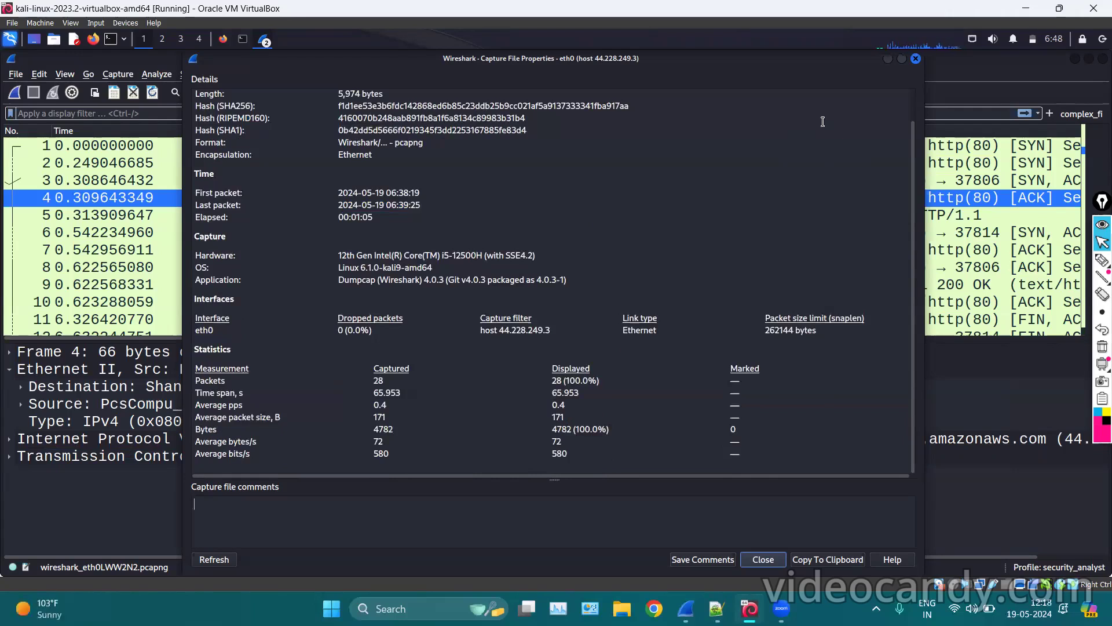
# Close the Capture File Properties dialog and bring up the Statistics menu.
pyautogui.scroll(1, 858, 113)
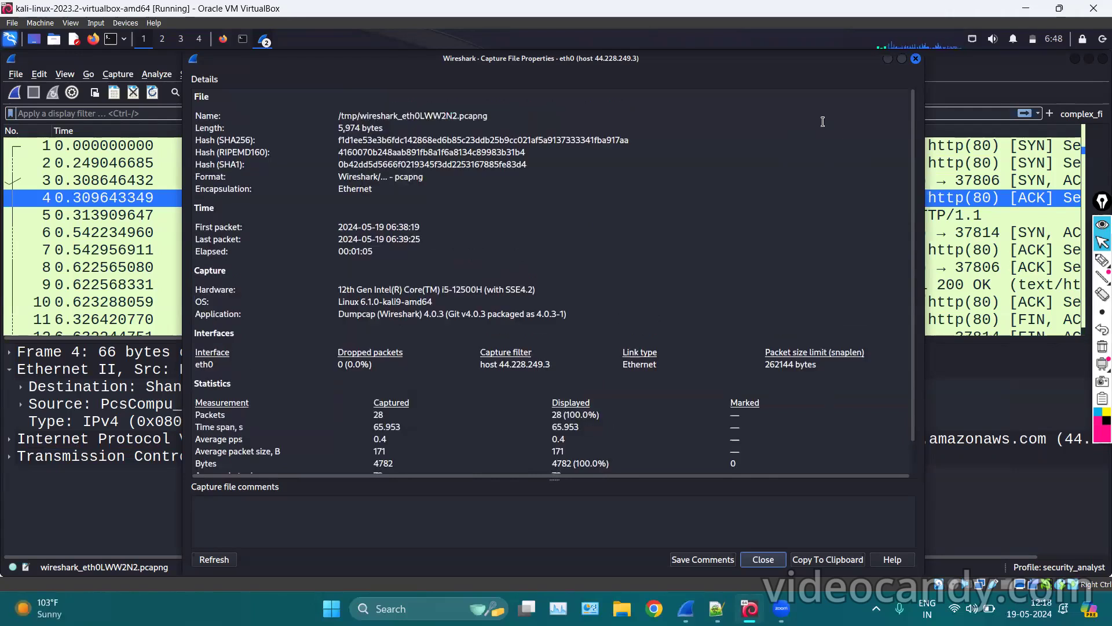
pyautogui.click(918, 60)
pyautogui.click(198, 74)
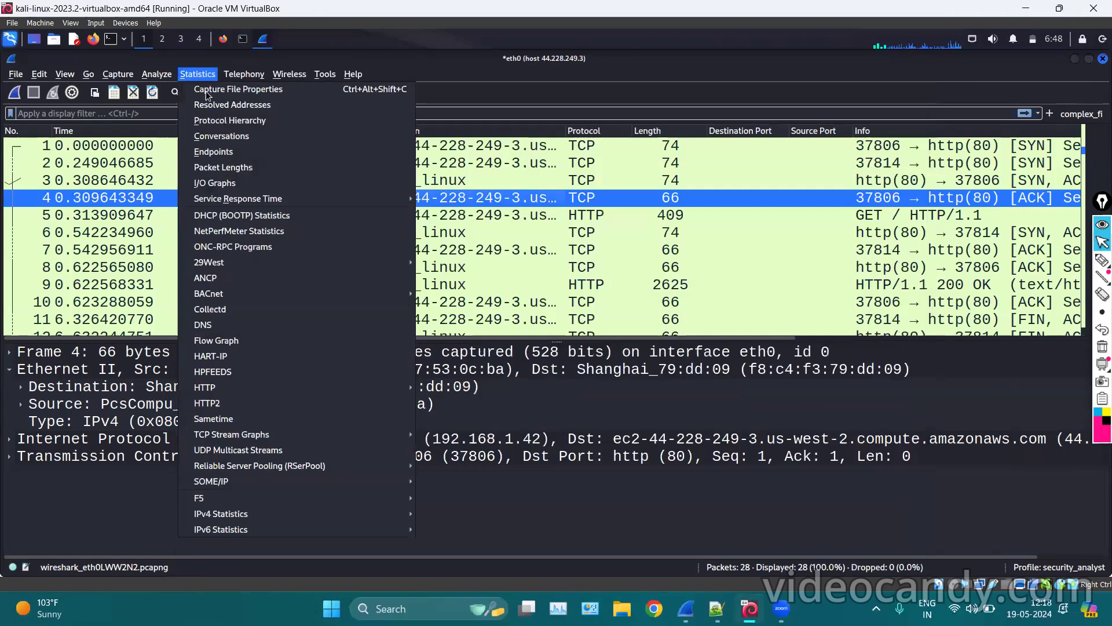
# Open Resolved Addresses, widen it, and browse the ports list to 21 ftp and 20 ftp-data.
pyautogui.click(255, 103)
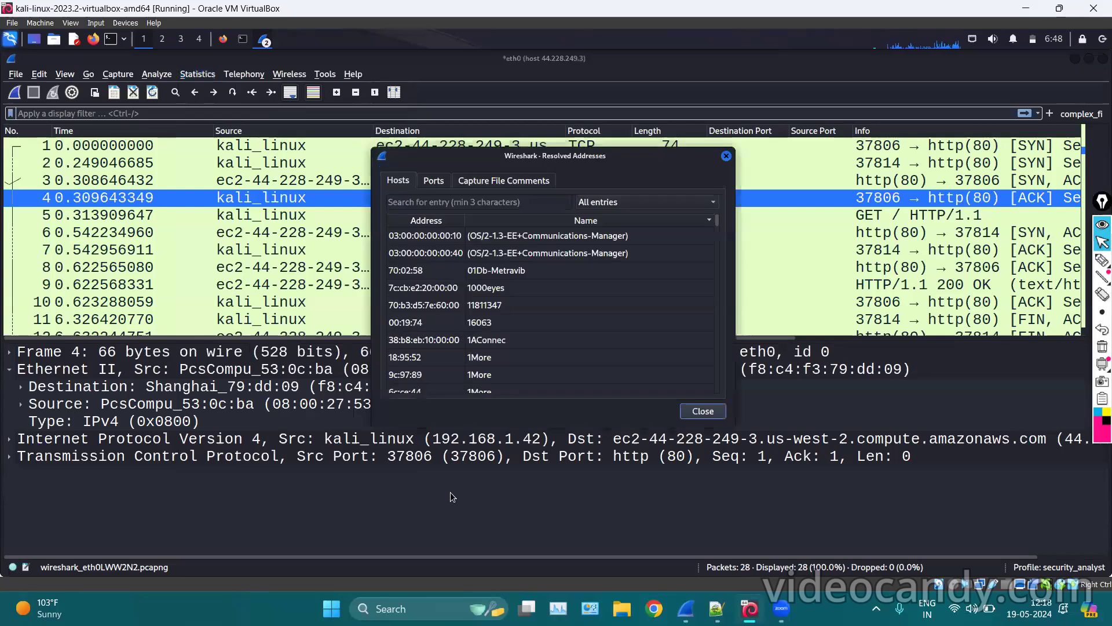
pyautogui.moveTo(374, 427); pyautogui.dragTo(283, 446)
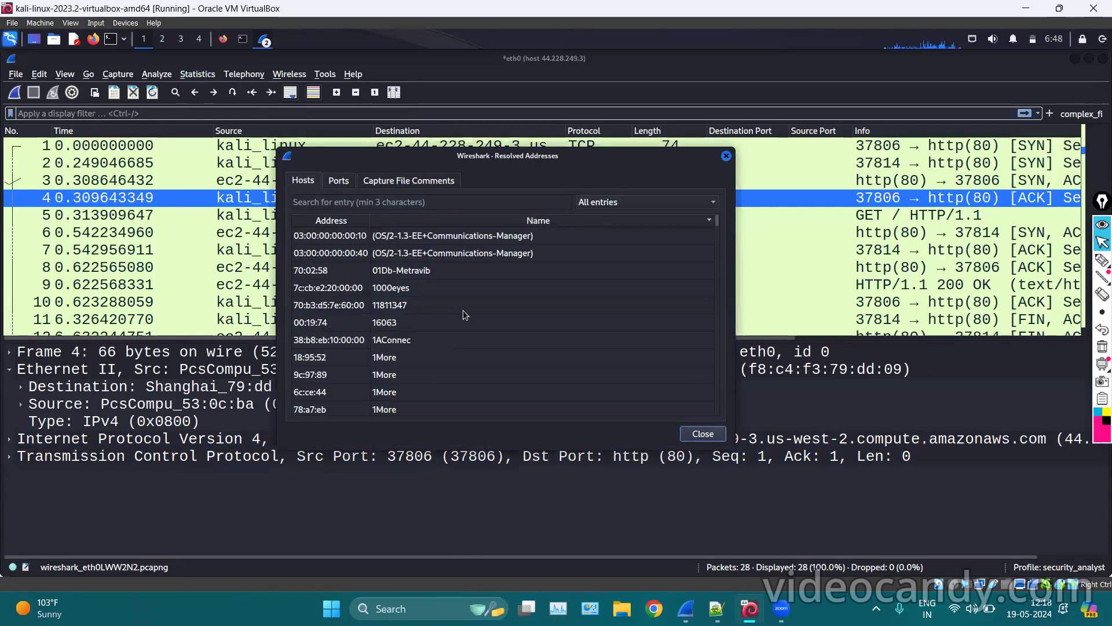
pyautogui.click(339, 181)
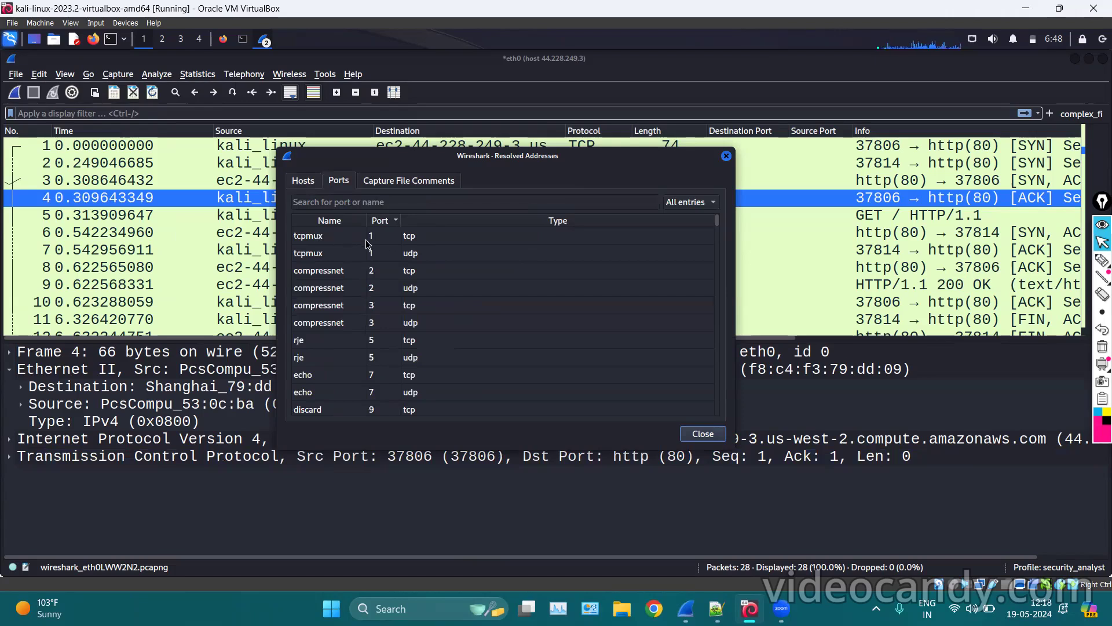
pyautogui.scroll(-7, 380, 354)
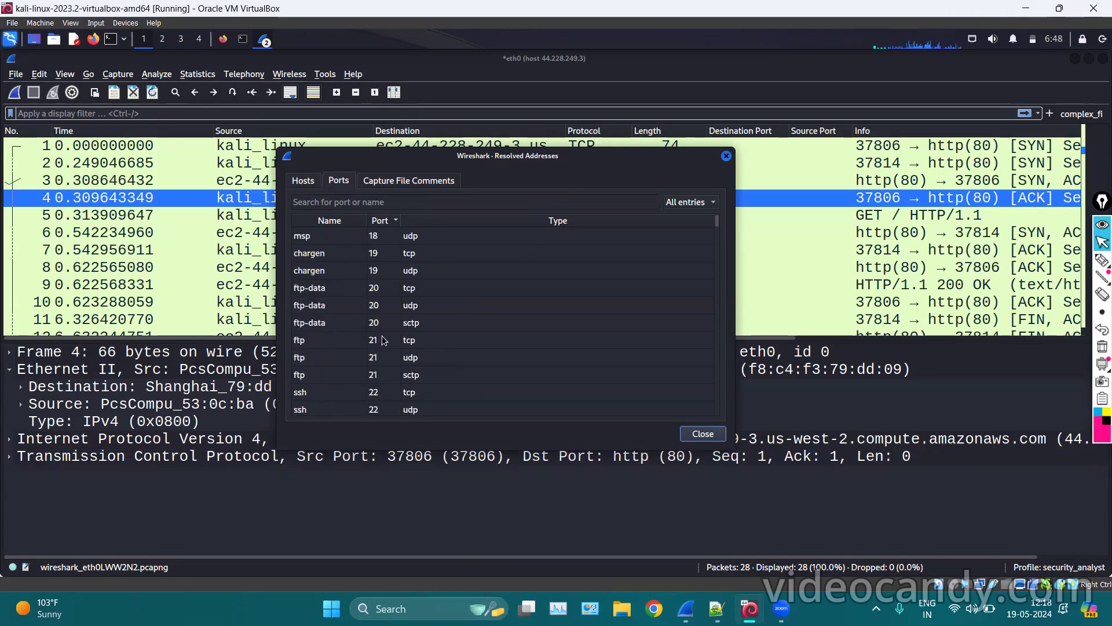
pyautogui.click(380, 342)
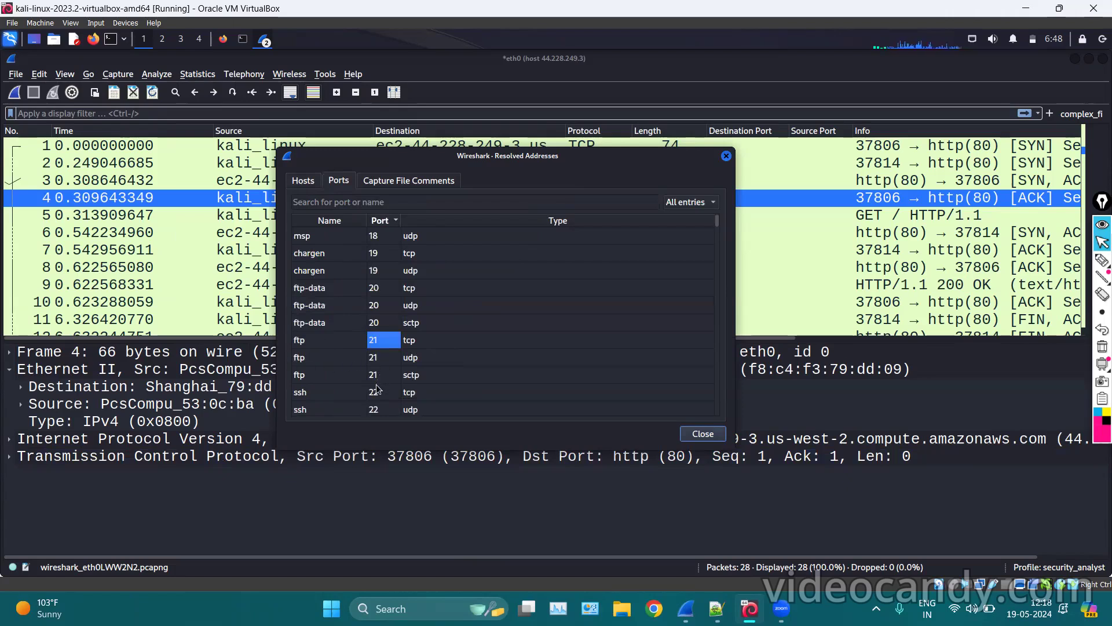
pyautogui.click(377, 322)
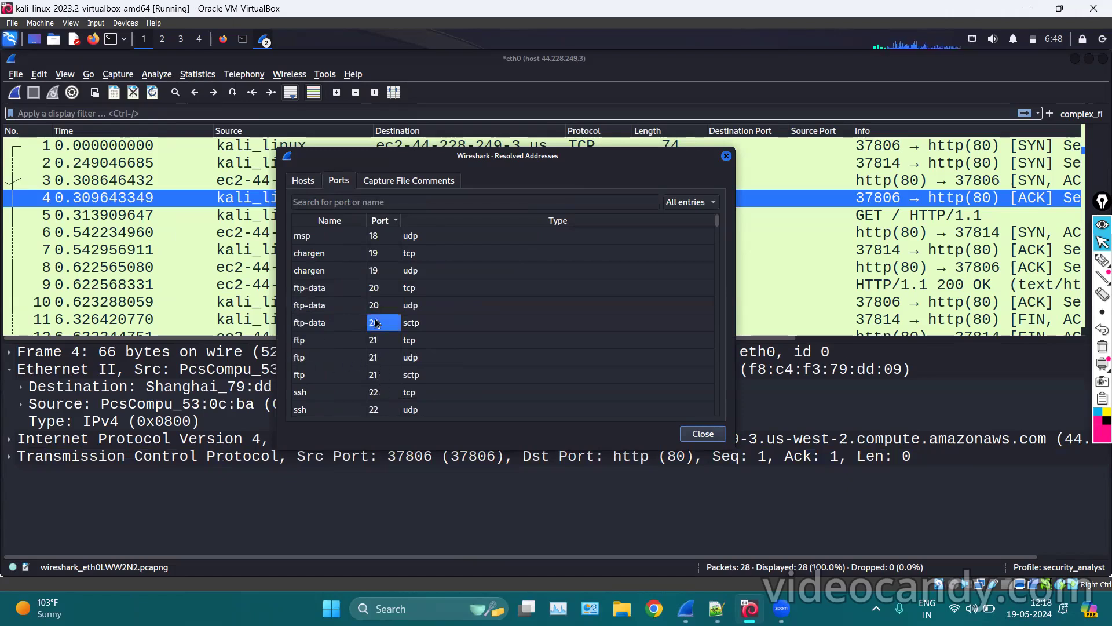
pyautogui.scroll(-1, 376, 322)
# Check port 22 ssh, then switch to the Capture File Comments section.
pyautogui.click(386, 342)
pyautogui.scroll(-15, 386, 345)
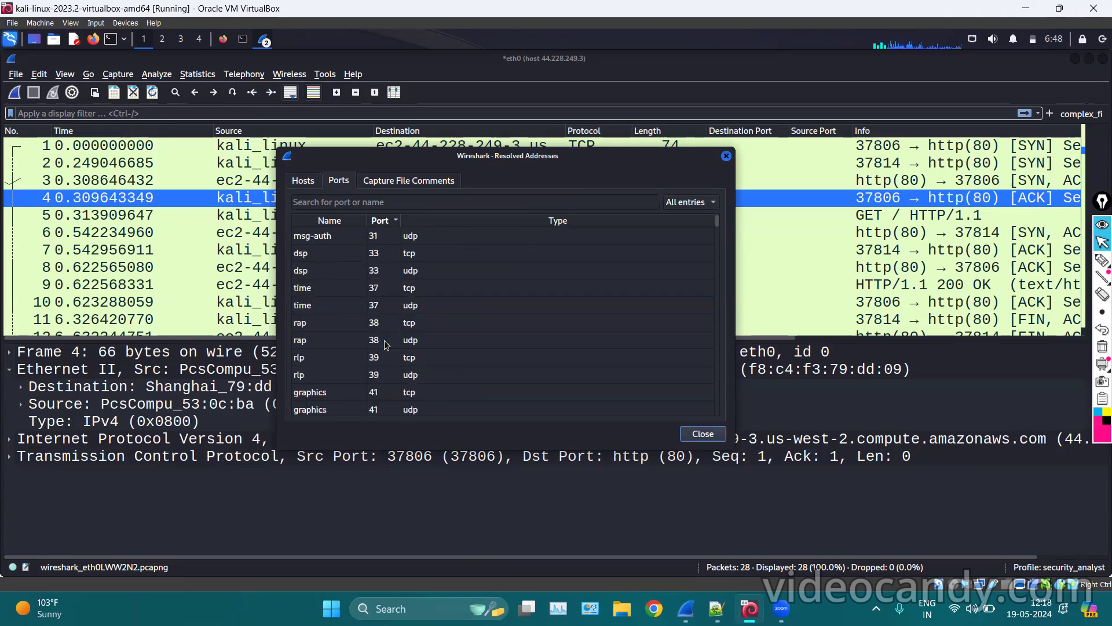
pyautogui.scroll(-20, 386, 345)
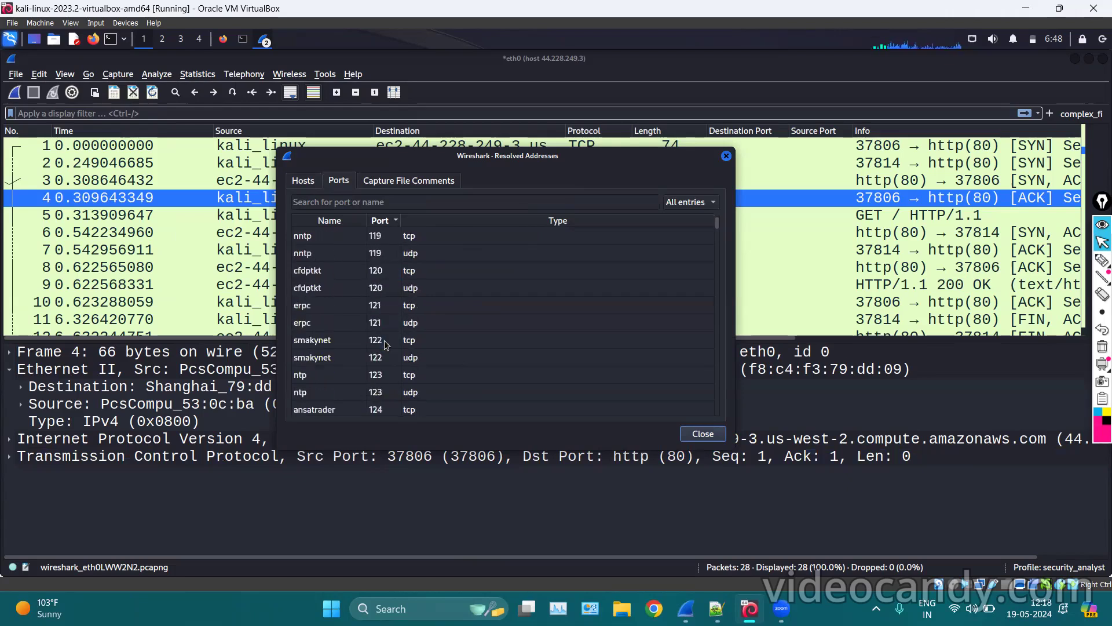
pyautogui.scroll(10, 559, 399)
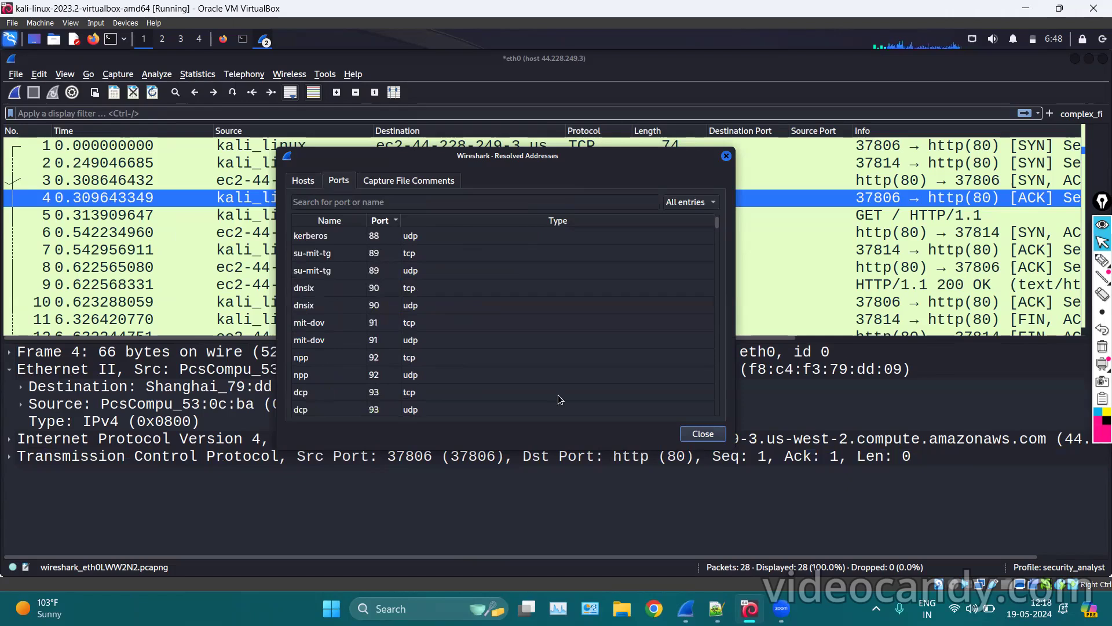
pyautogui.scroll(10, 495, 321)
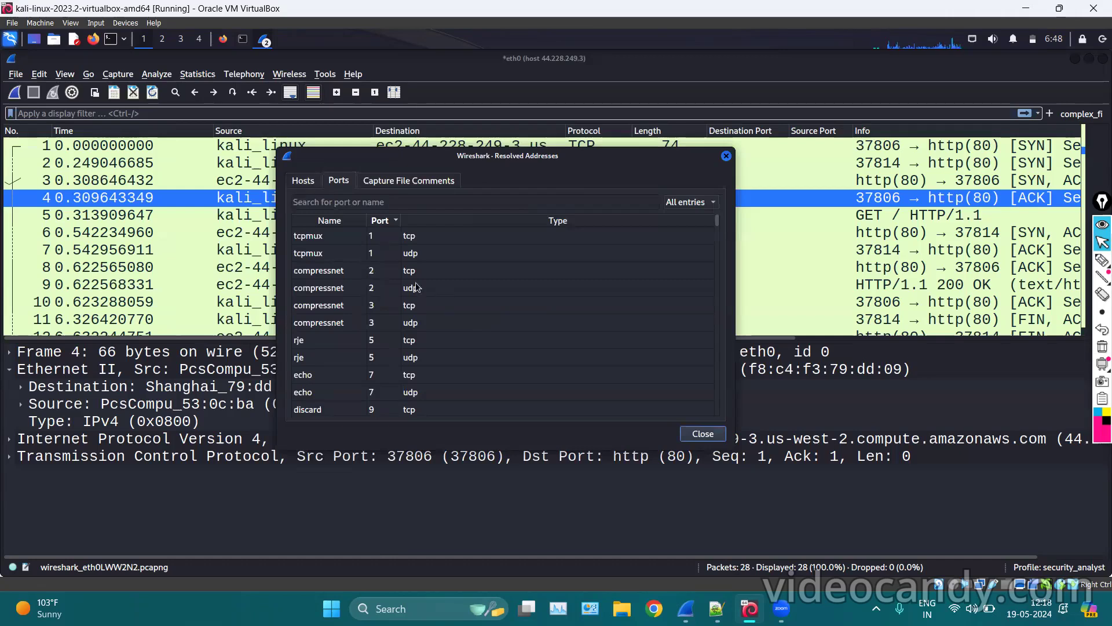
pyautogui.click(411, 180)
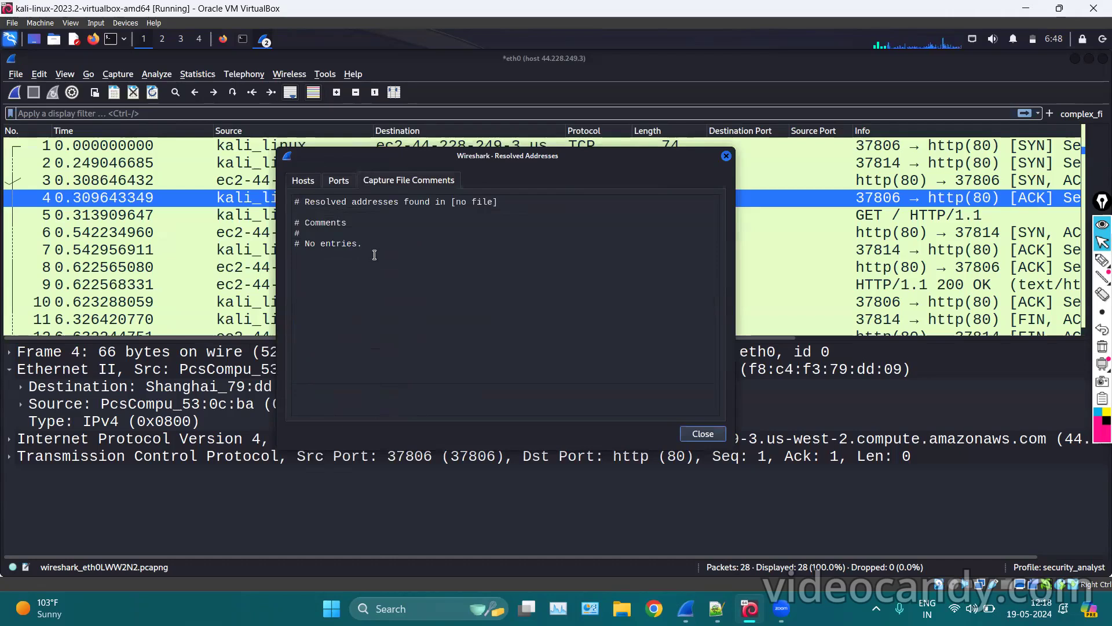
# List resolved Hosts only and select the 44.228.249.3 host name entry.
pyautogui.click(306, 182)
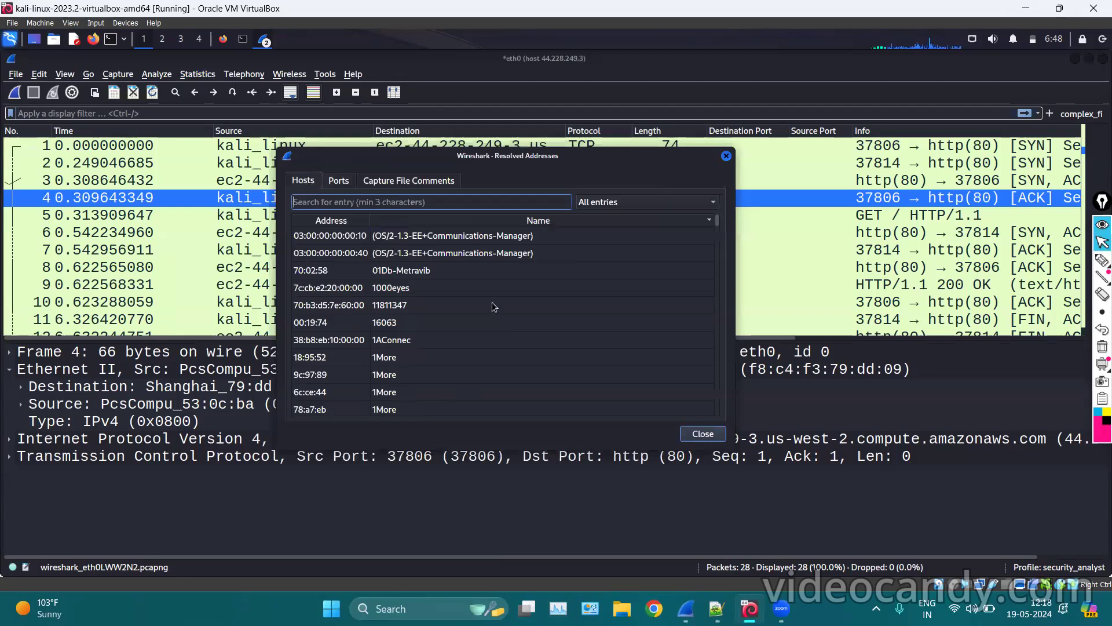
pyautogui.scroll(-20, 492, 301)
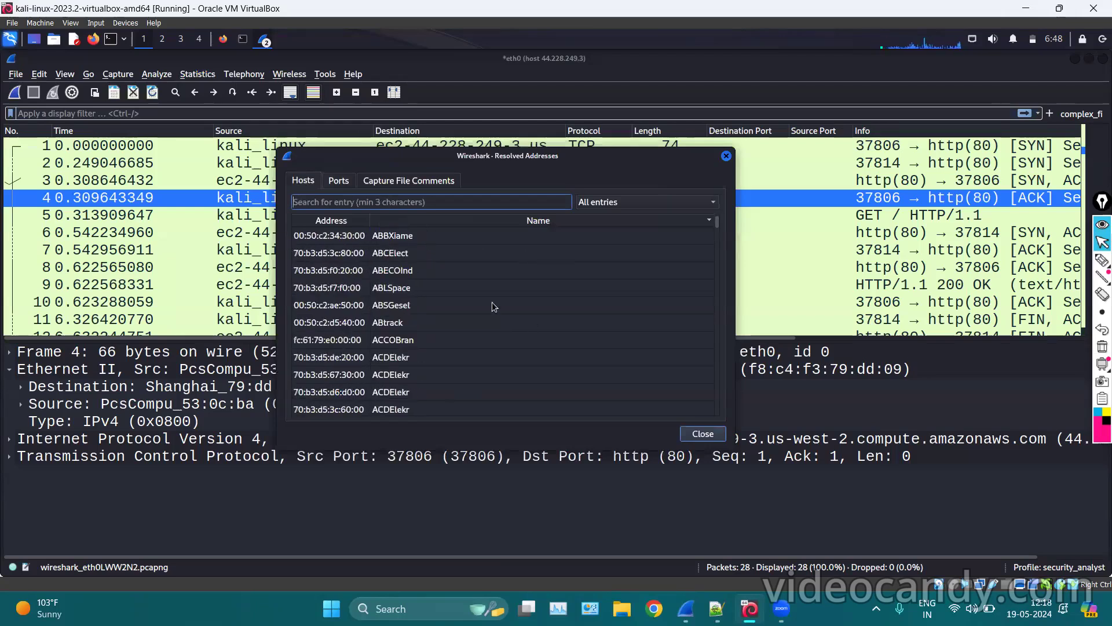
pyautogui.click(616, 198)
pyautogui.click(594, 219)
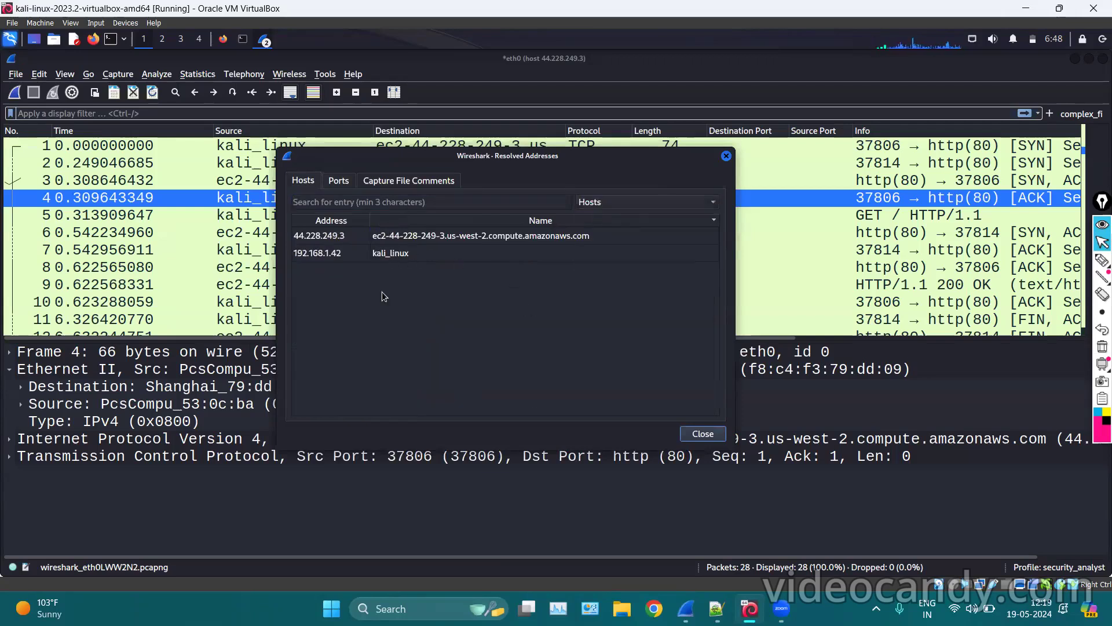
pyautogui.click(408, 238)
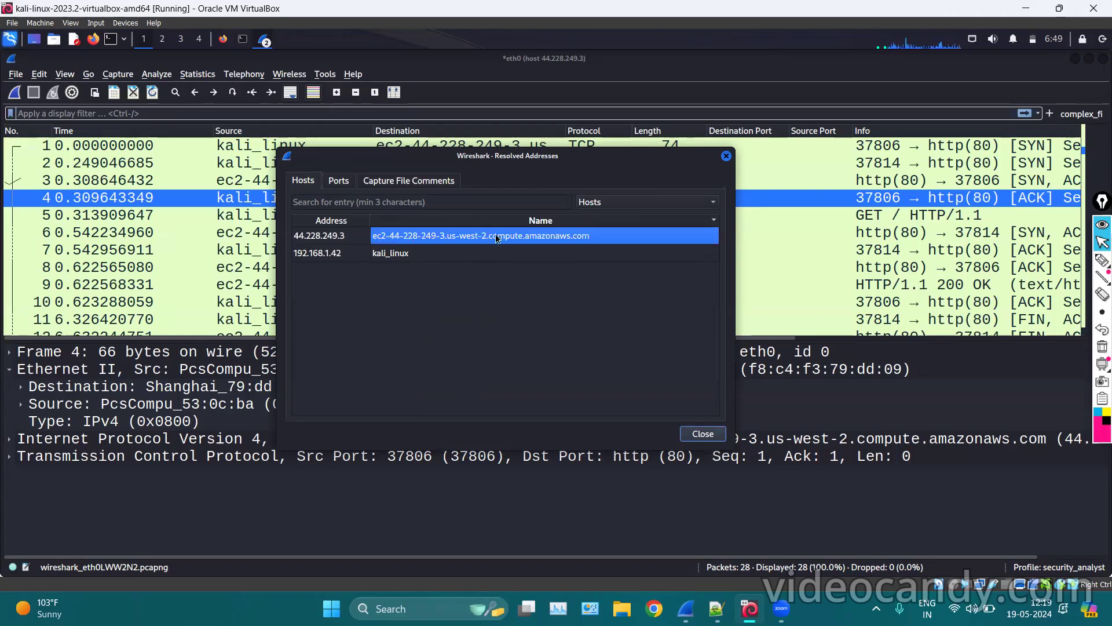
pyautogui.click(223, 40)
pyautogui.click(223, 40)
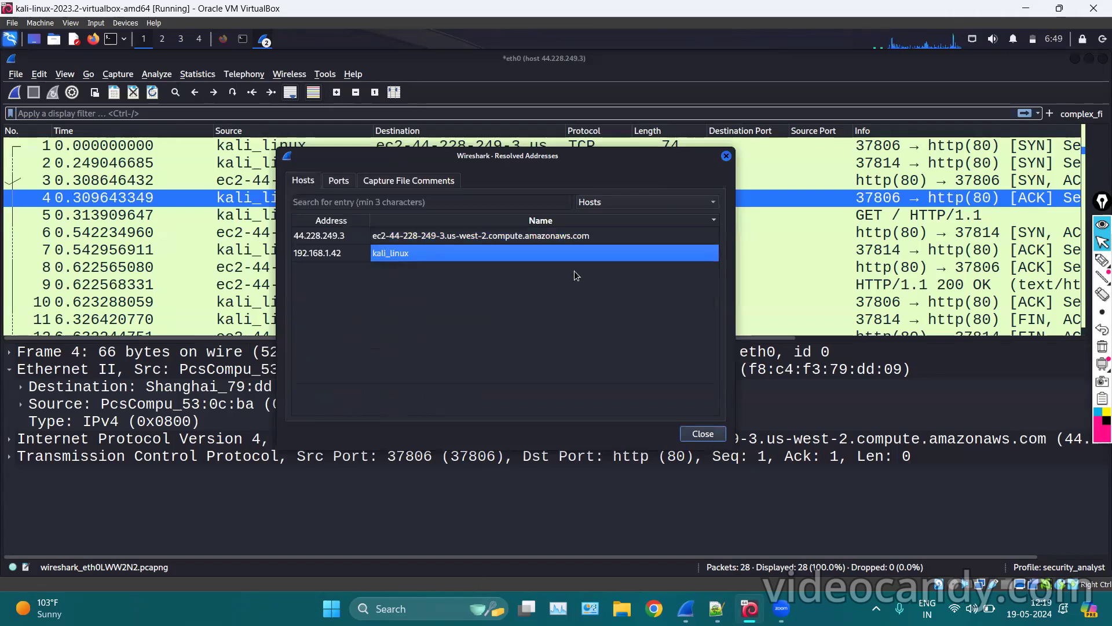
# Switch the list to Ethernet Manufacturers, select AiNET, then close Resolved Addresses.
pyautogui.click(627, 203)
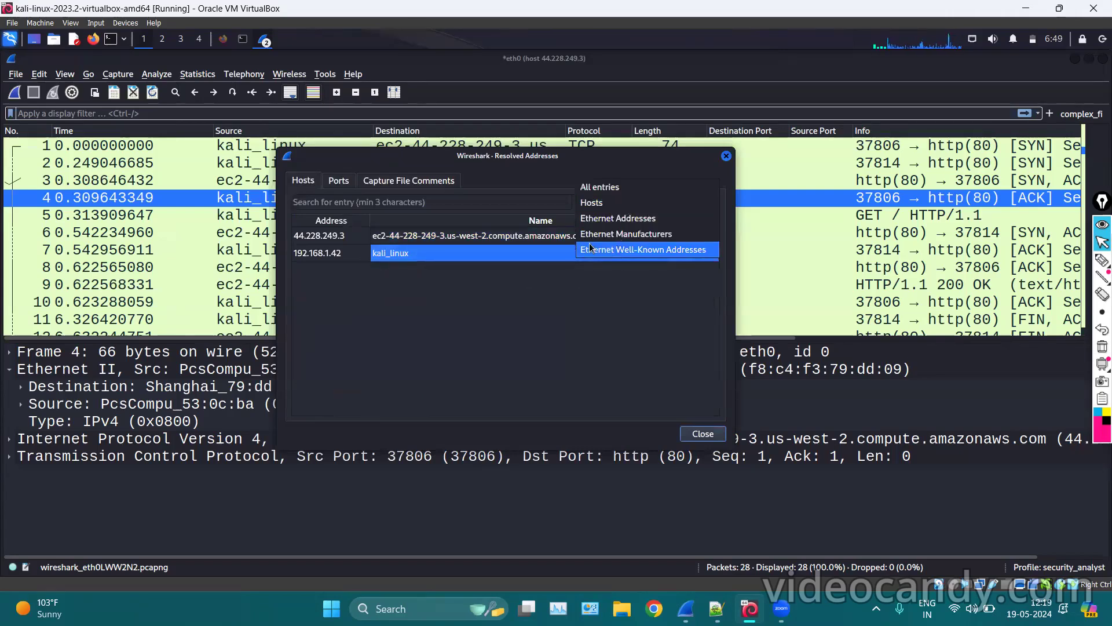
pyautogui.click(603, 236)
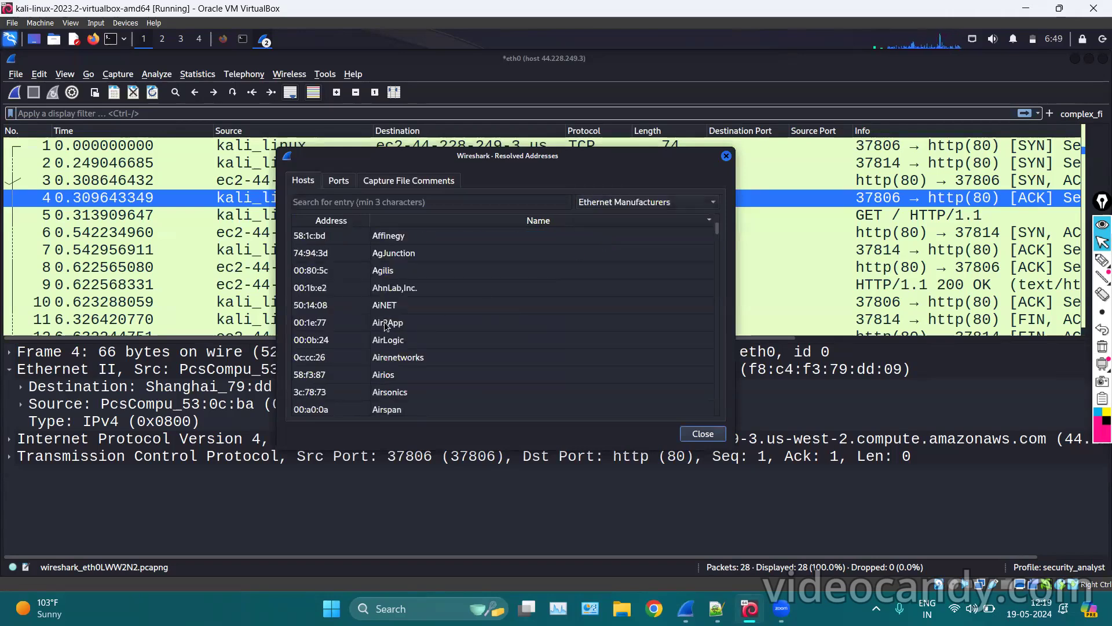
pyautogui.click(389, 307)
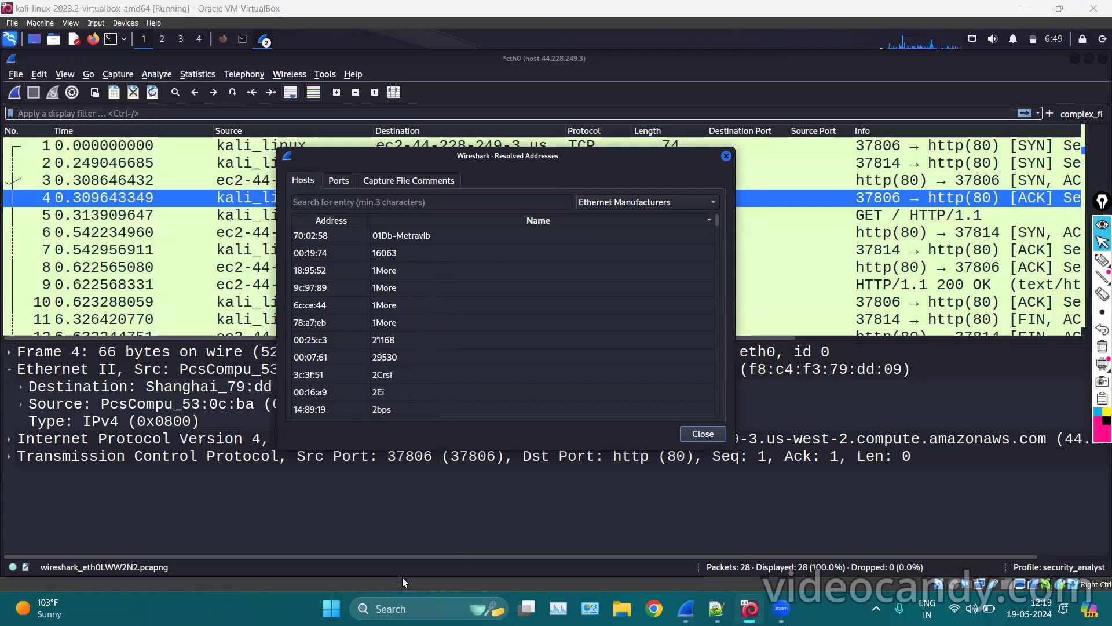
pyautogui.scroll(-5, 399, 321)
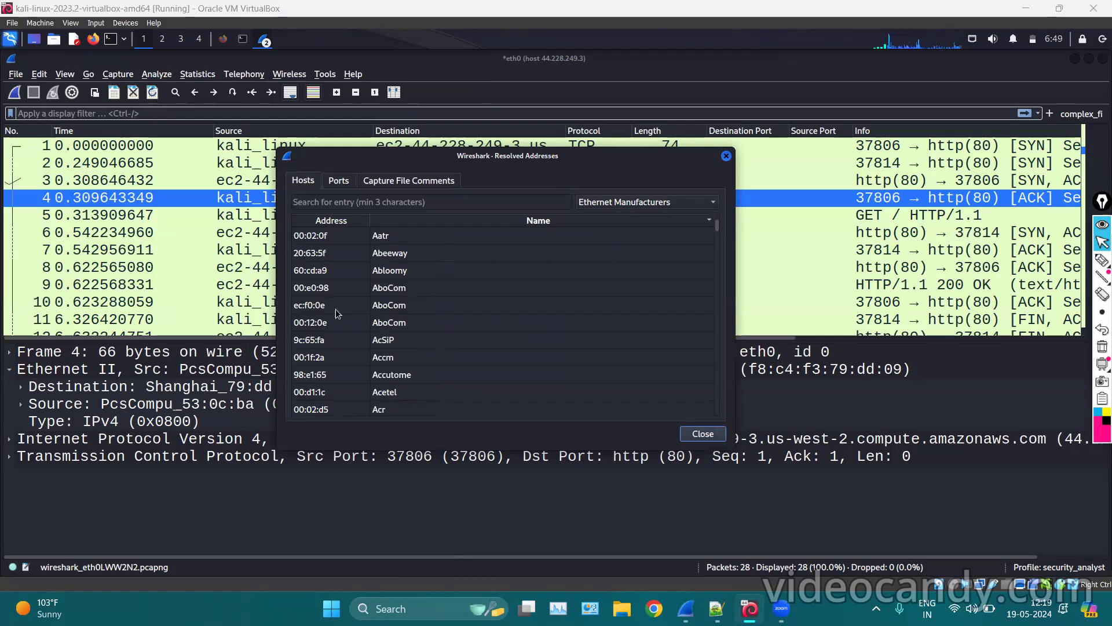
pyautogui.click(727, 156)
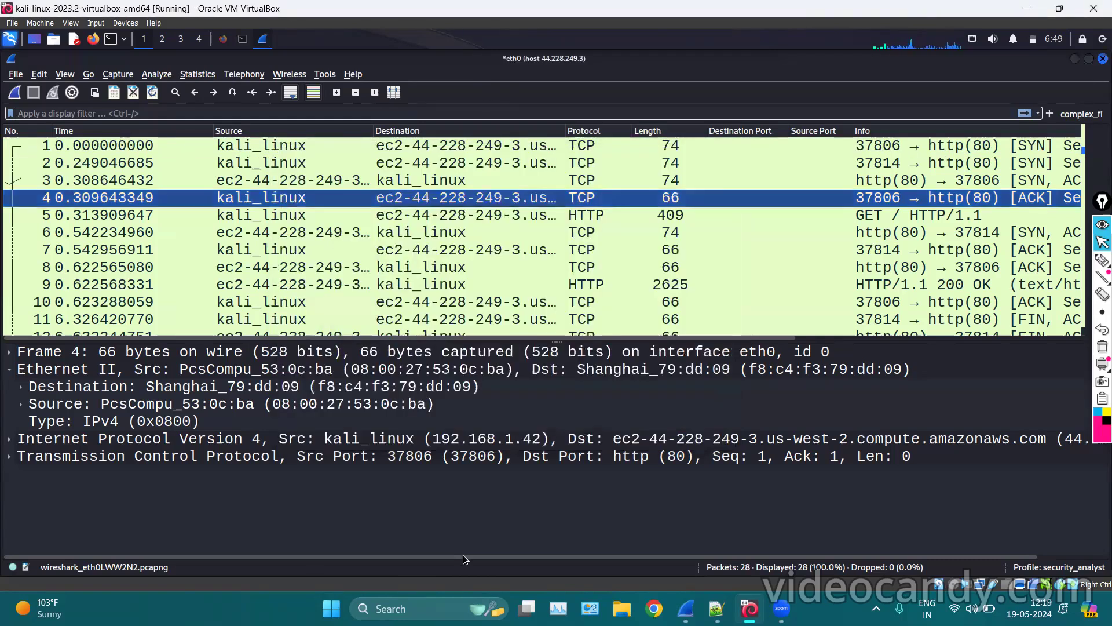
# Select packet 6 and open Statistics > Protocol Hierarchy.
pyautogui.click(426, 233)
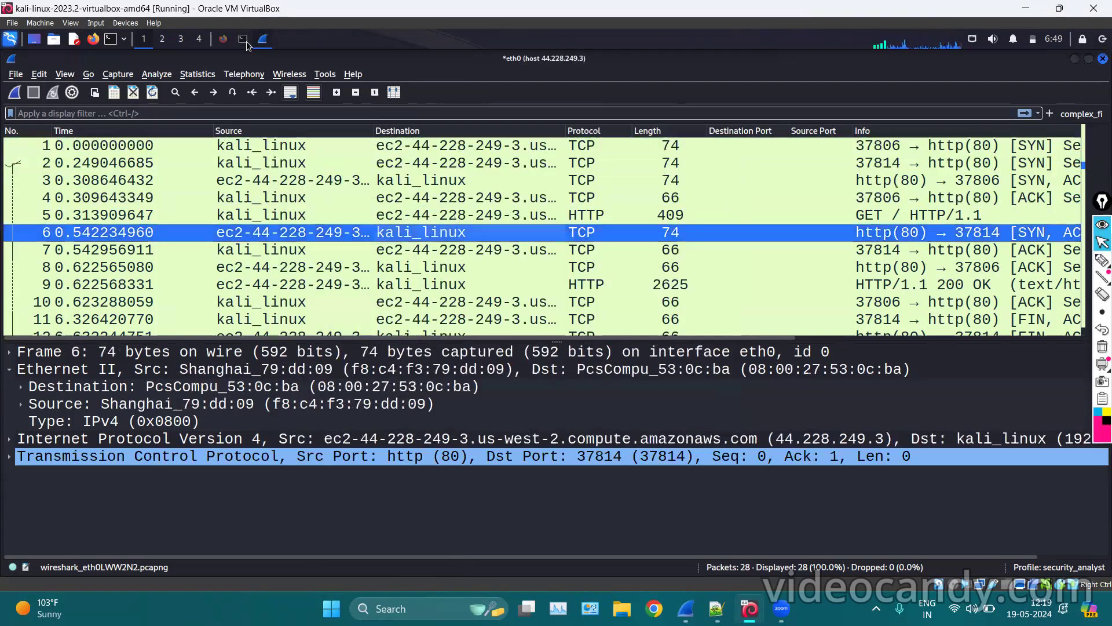
pyautogui.click(203, 74)
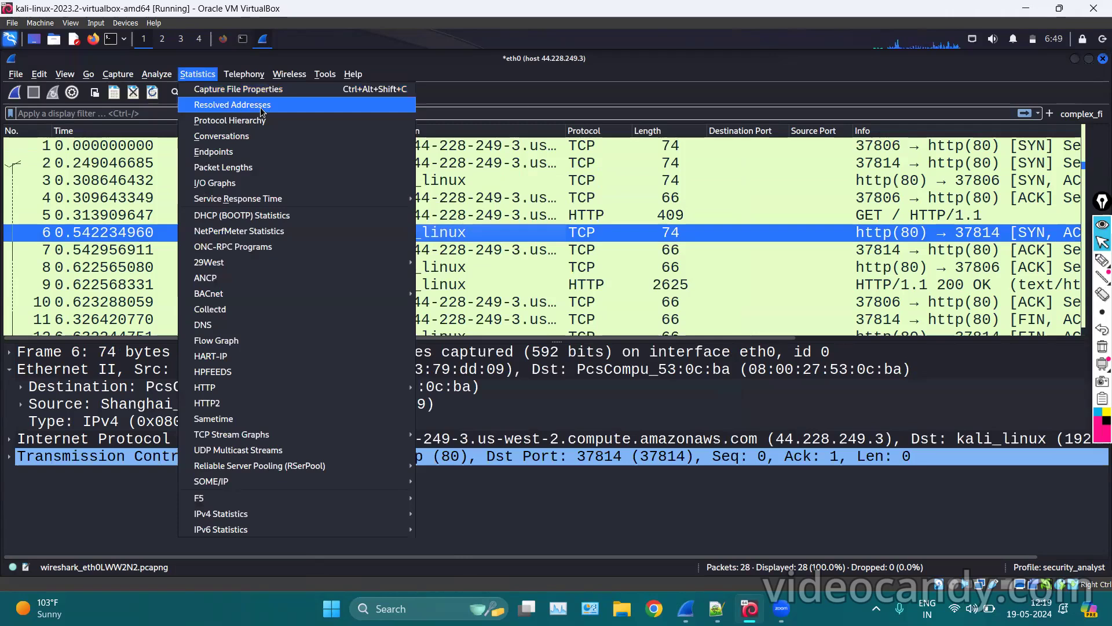
pyautogui.click(614, 207)
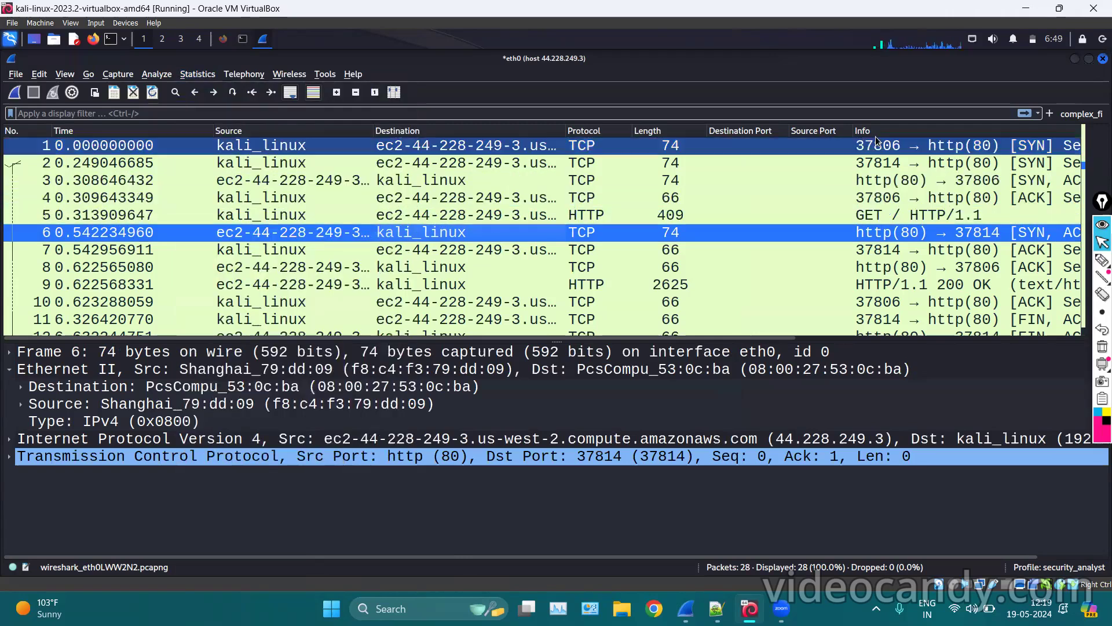
pyautogui.scroll(-6, 869, 220)
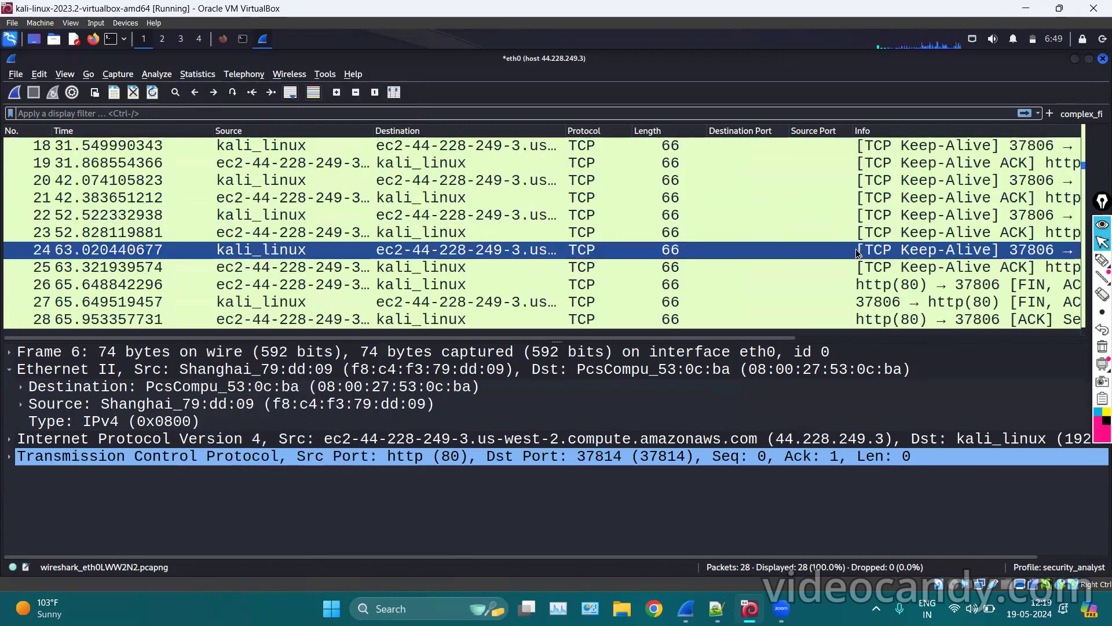
pyautogui.click(210, 77)
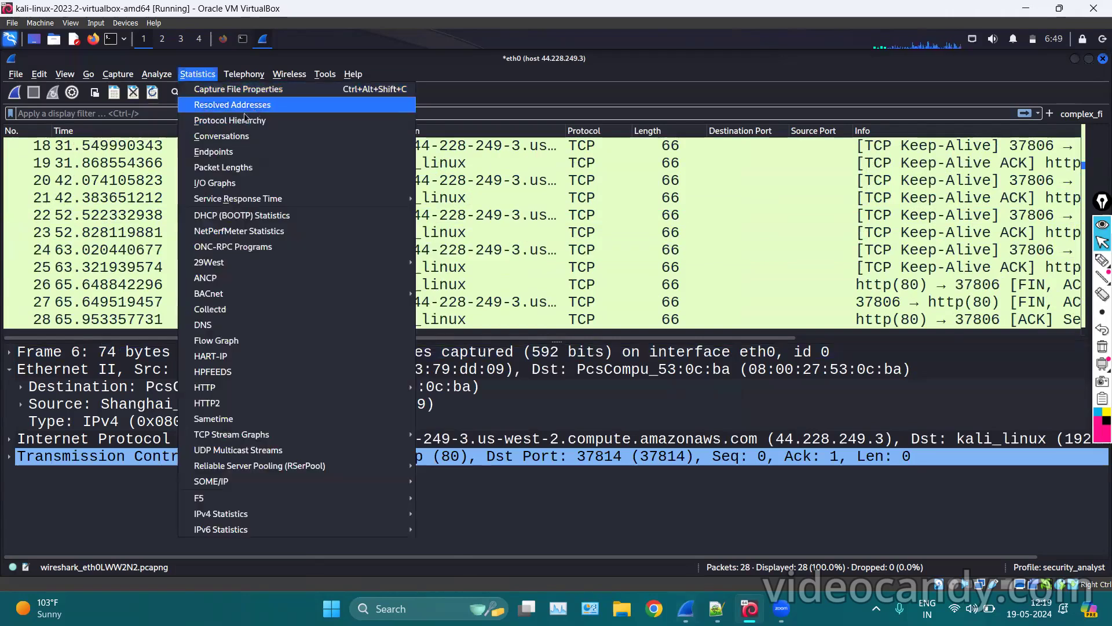
pyautogui.click(241, 119)
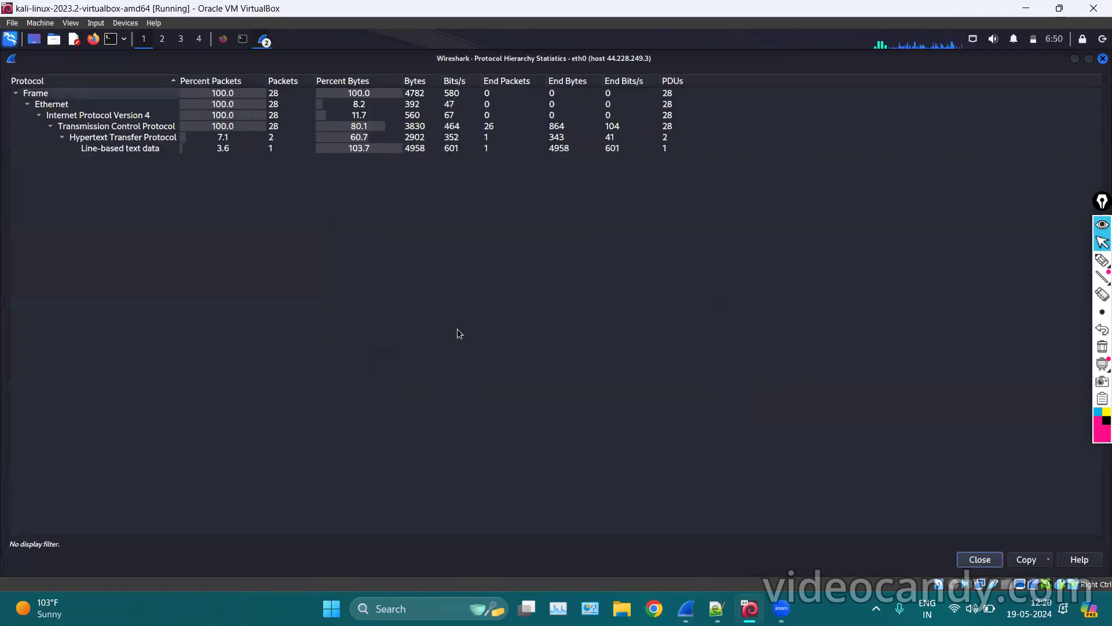
pyautogui.click(1102, 260)
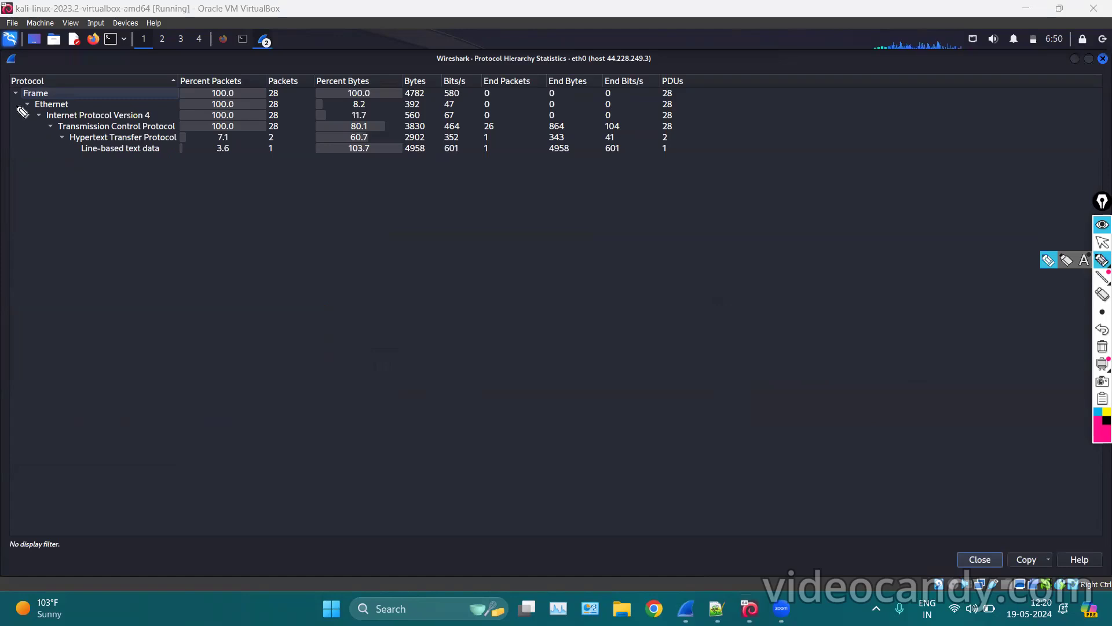
pyautogui.moveTo(18, 107); pyautogui.dragTo(27, 116)
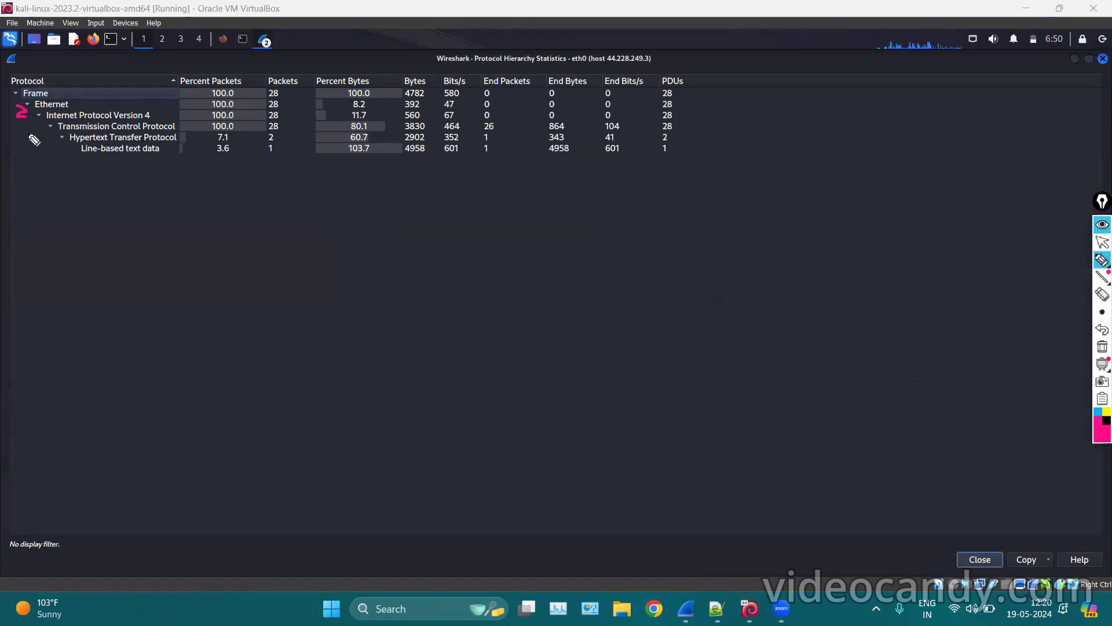
pyautogui.moveTo(54, 131)
pyautogui.mouseDown()
pyautogui.moveTo(27, 134)
pyautogui.moveTo(73, 155)
pyautogui.mouseUp()
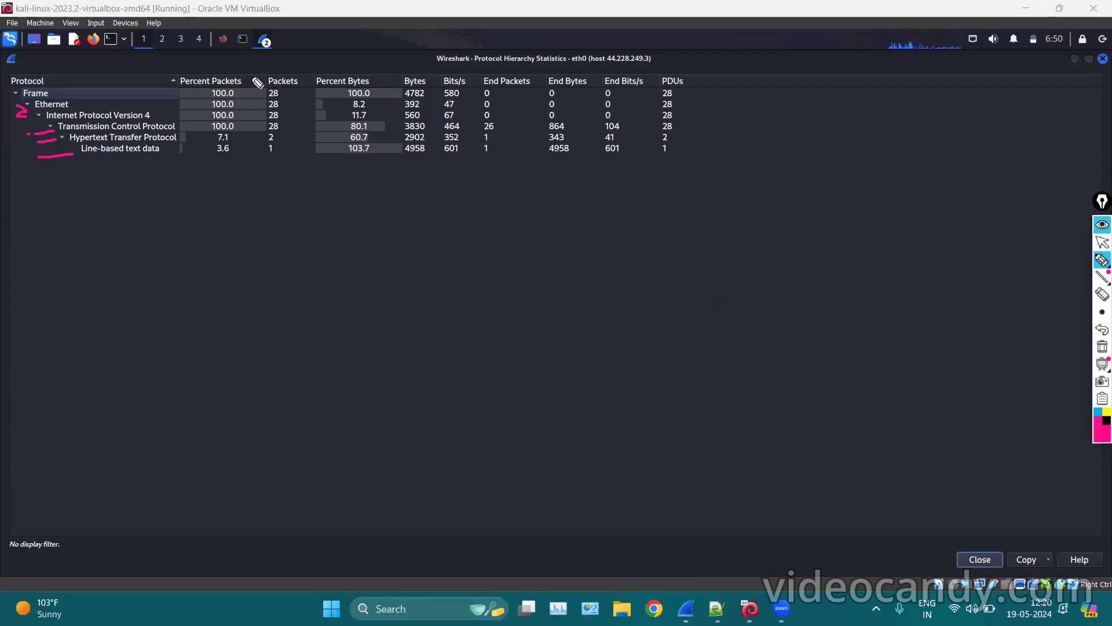
pyautogui.moveTo(180, 122); pyautogui.dragTo(195, 123)
pyautogui.moveTo(624, 34)
pyautogui.mouseDown()
pyautogui.moveTo(586, 63)
pyautogui.moveTo(663, 65)
pyautogui.moveTo(596, 31)
pyautogui.mouseUp()
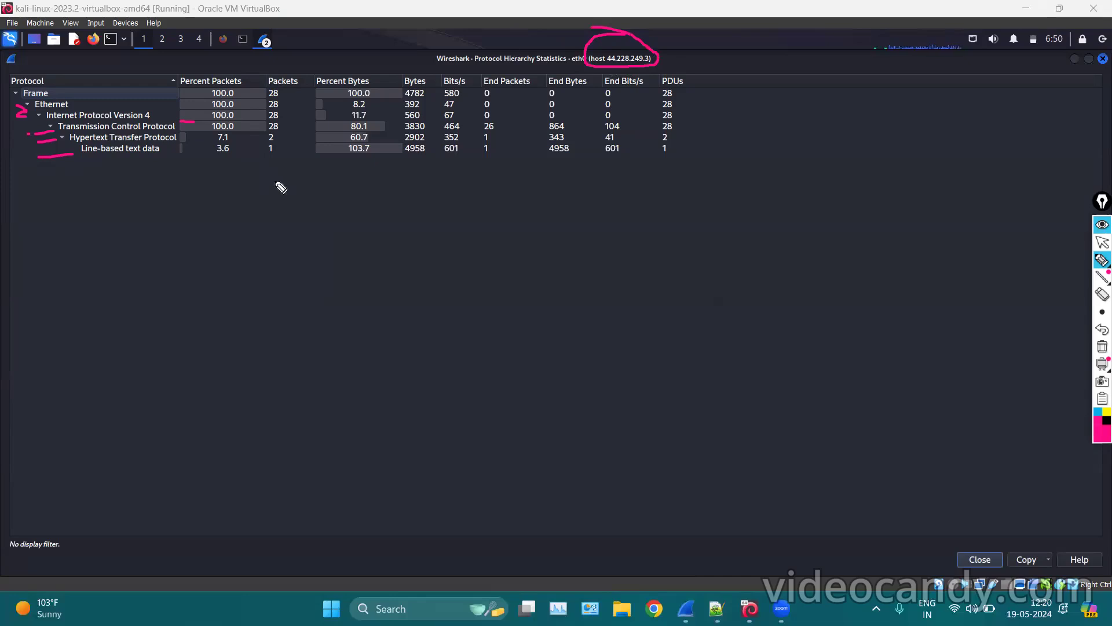
pyautogui.moveTo(240, 136)
pyautogui.mouseDown()
pyautogui.moveTo(250, 150)
pyautogui.moveTo(283, 142)
pyautogui.mouseUp()
pyautogui.moveTo(293, 96)
pyautogui.mouseDown()
pyautogui.moveTo(296, 132)
pyautogui.moveTo(279, 155)
pyautogui.mouseUp()
pyautogui.moveTo(355, 59)
pyautogui.mouseDown()
pyautogui.moveTo(292, 102)
pyautogui.moveTo(340, 155)
pyautogui.mouseUp()
pyautogui.moveTo(373, 69)
pyautogui.mouseDown()
pyautogui.moveTo(392, 71)
pyautogui.moveTo(380, 189)
pyautogui.mouseUp()
pyautogui.moveTo(419, 156); pyautogui.dragTo(503, 155)
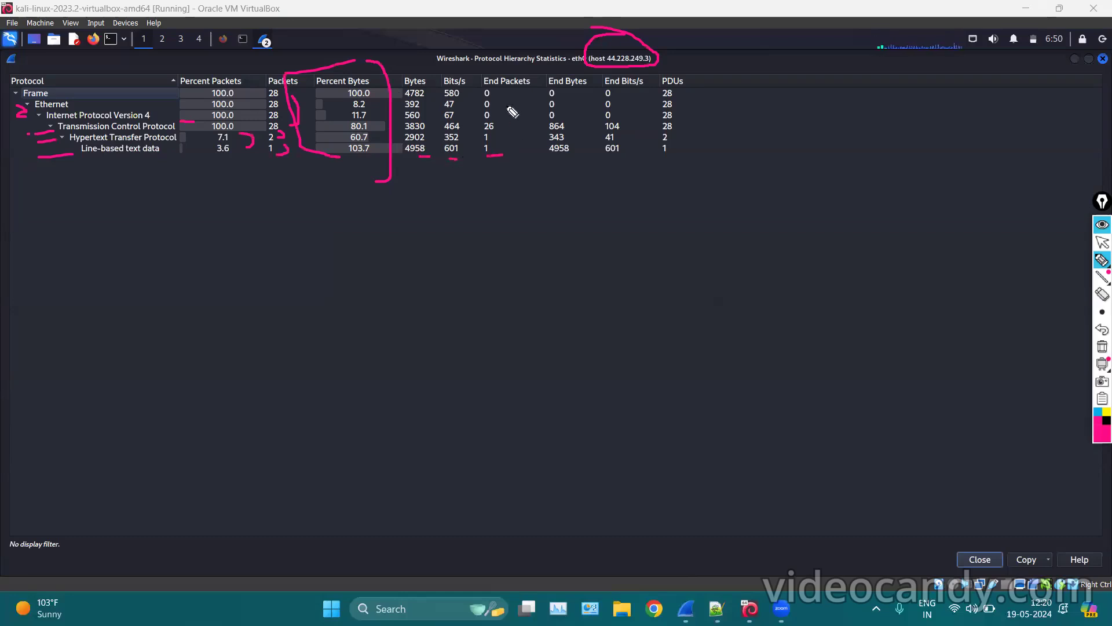
pyautogui.moveTo(545, 165); pyautogui.dragTo(711, 152)
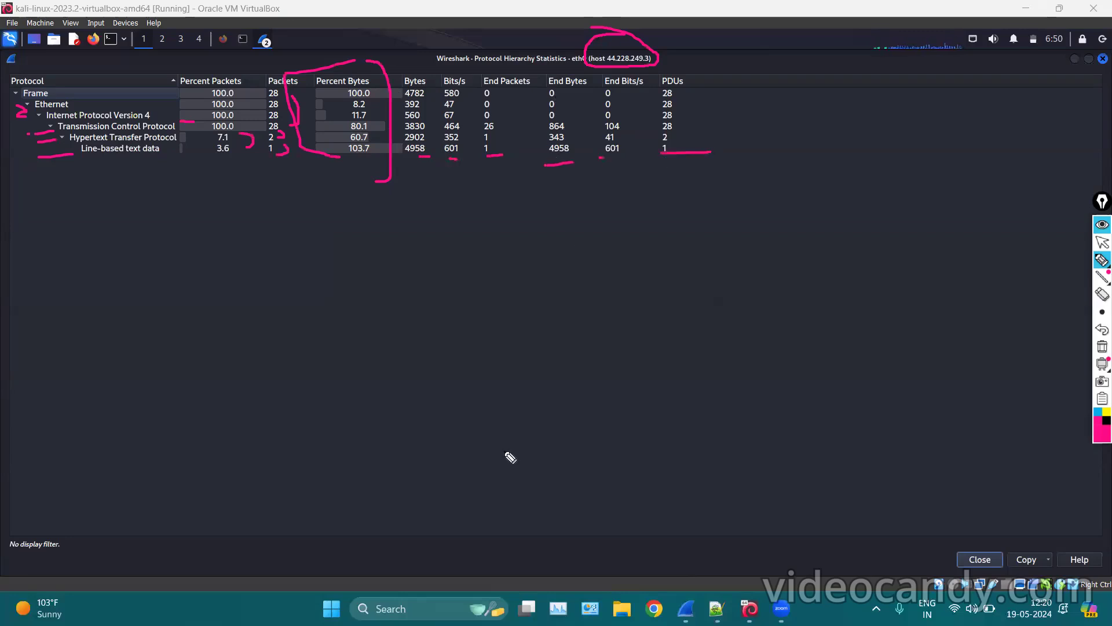
pyautogui.click(1102, 346)
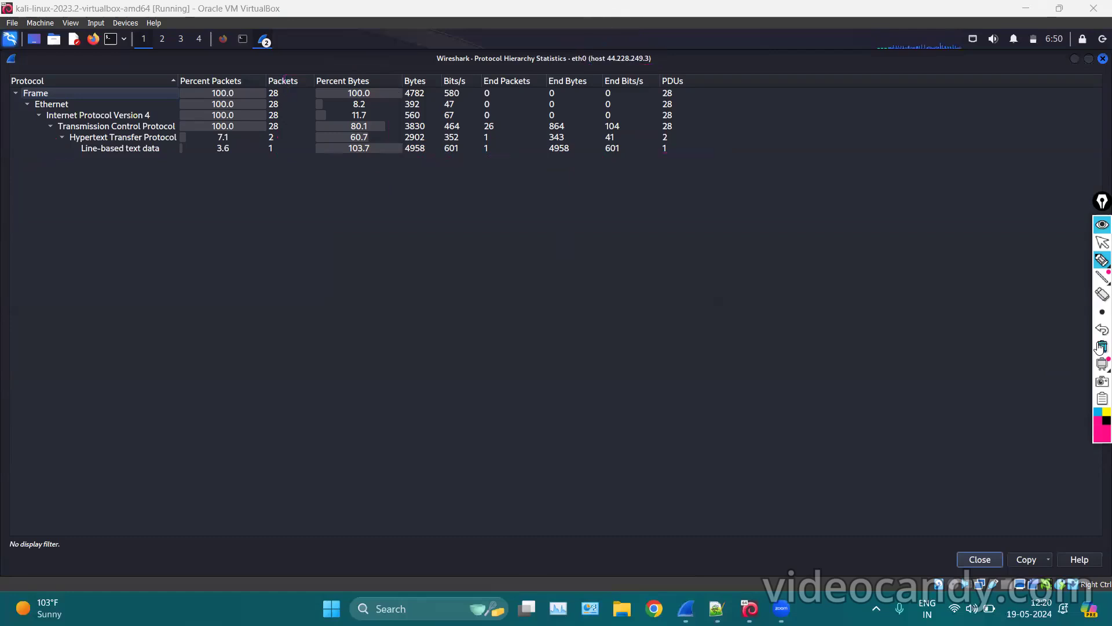
# Stop annotating, close the Protocol Hierarchy window, and reopen it from Statistics.
pyautogui.click(1099, 250)
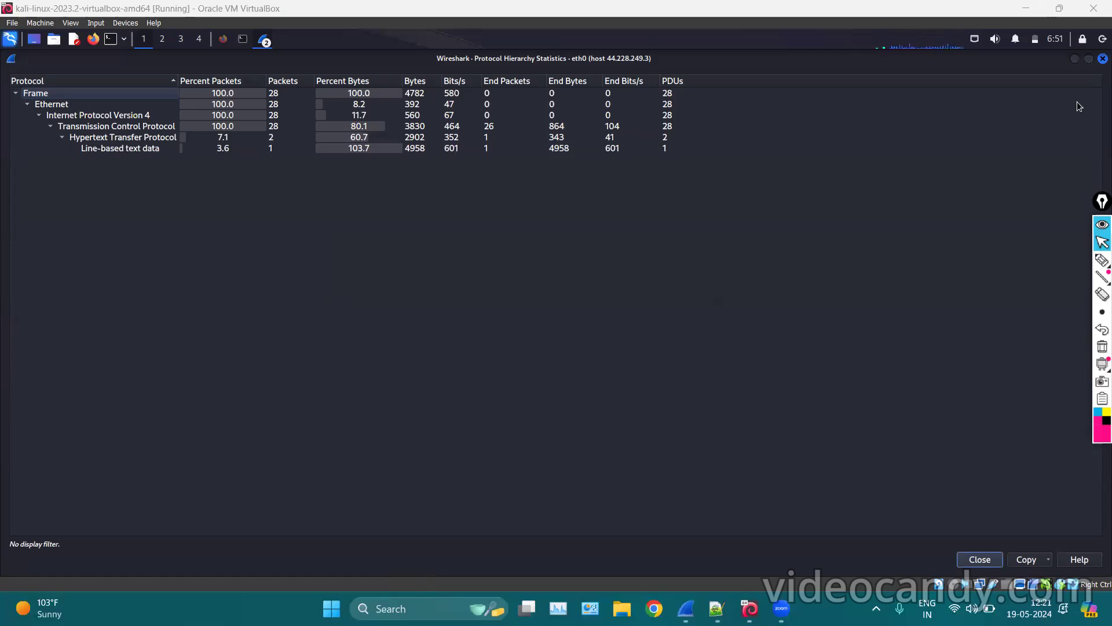
pyautogui.click(1076, 60)
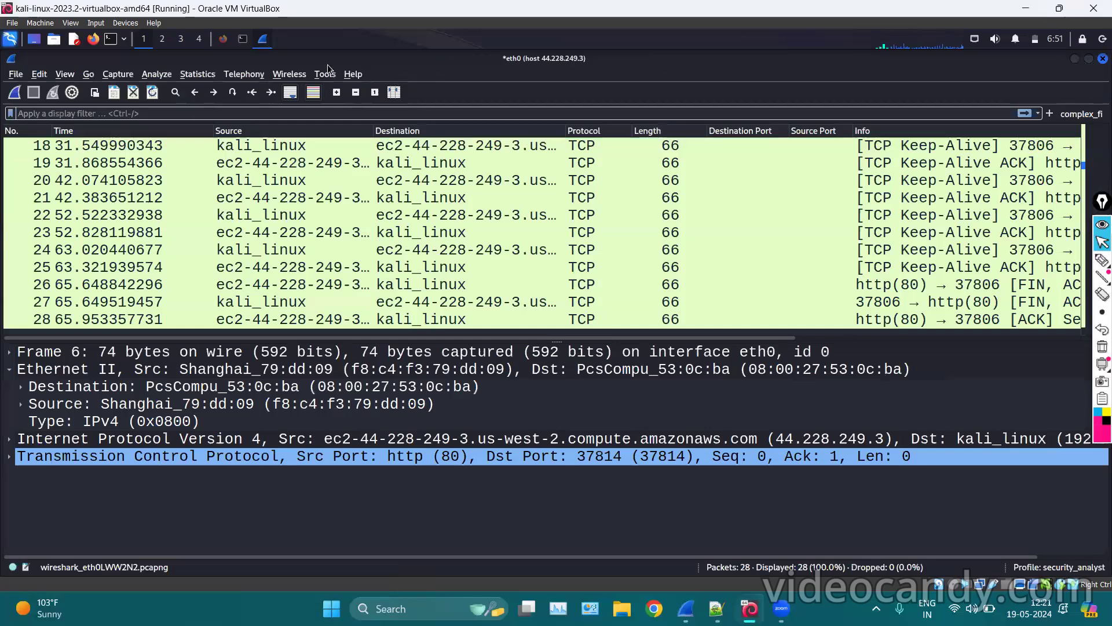
pyautogui.click(212, 75)
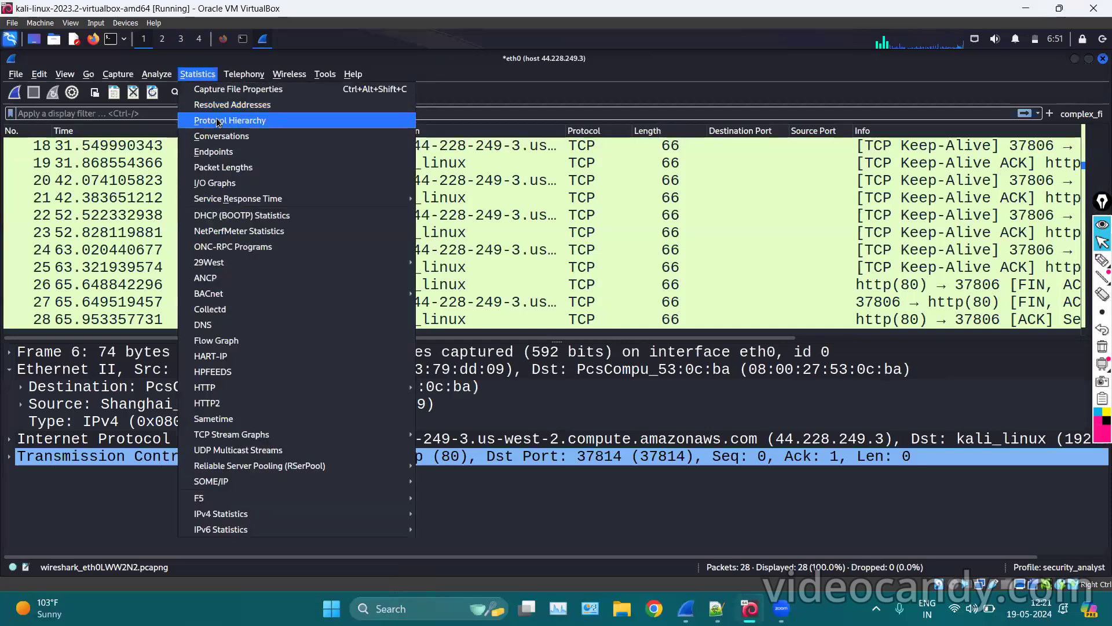
pyautogui.click(215, 116)
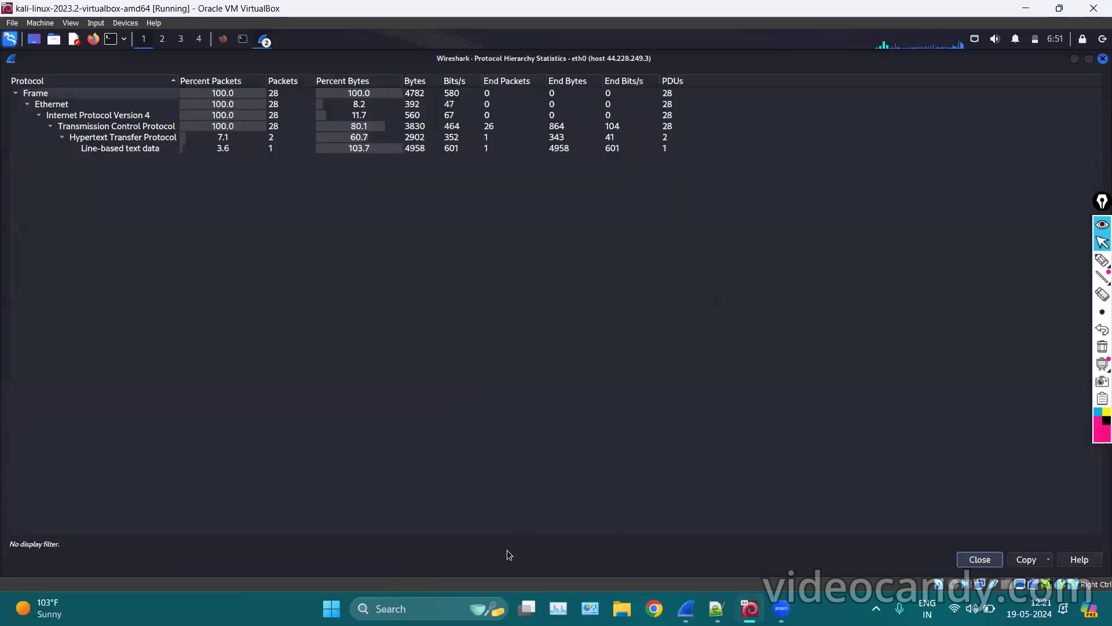
# Look at the Copy format options, dismiss them, and close Protocol Hierarchy Statistics.
pyautogui.click(1024, 561)
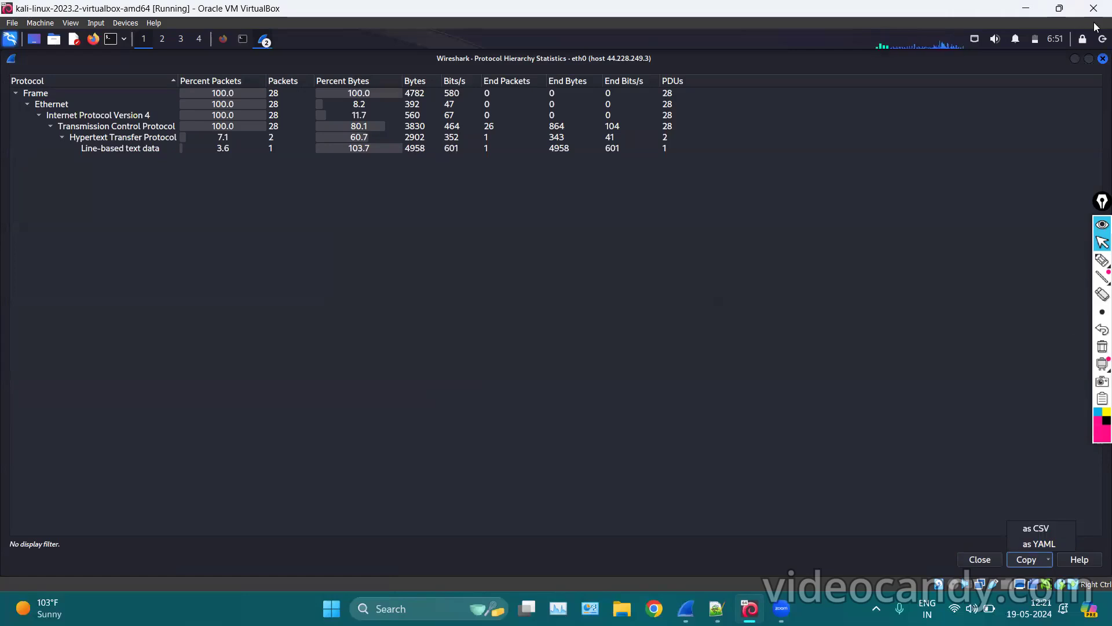
pyautogui.click(1079, 68)
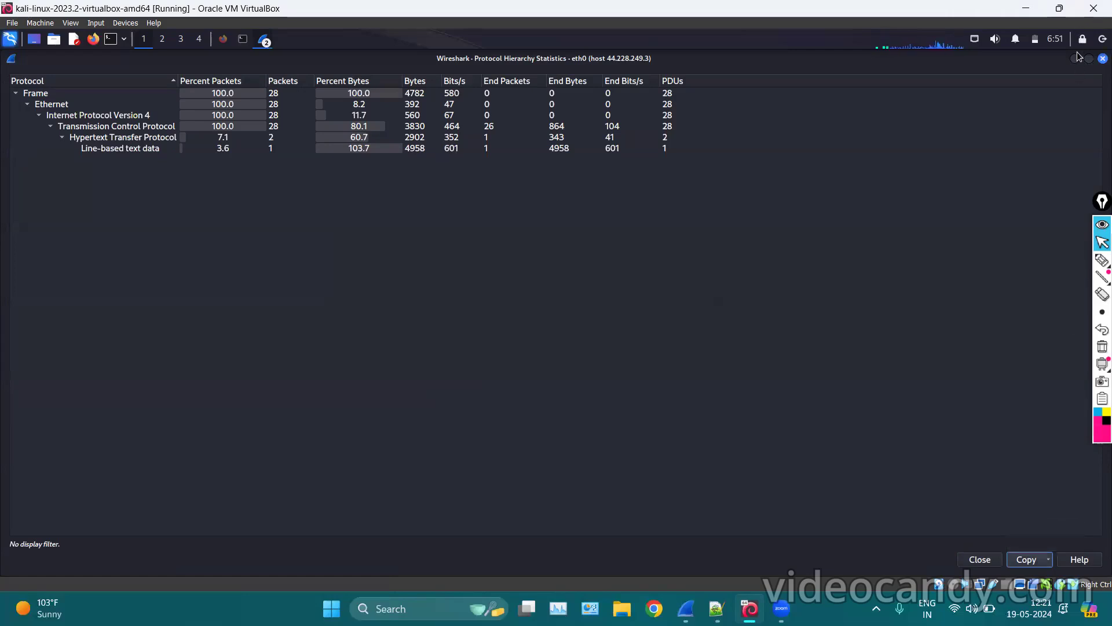
pyautogui.click(1103, 59)
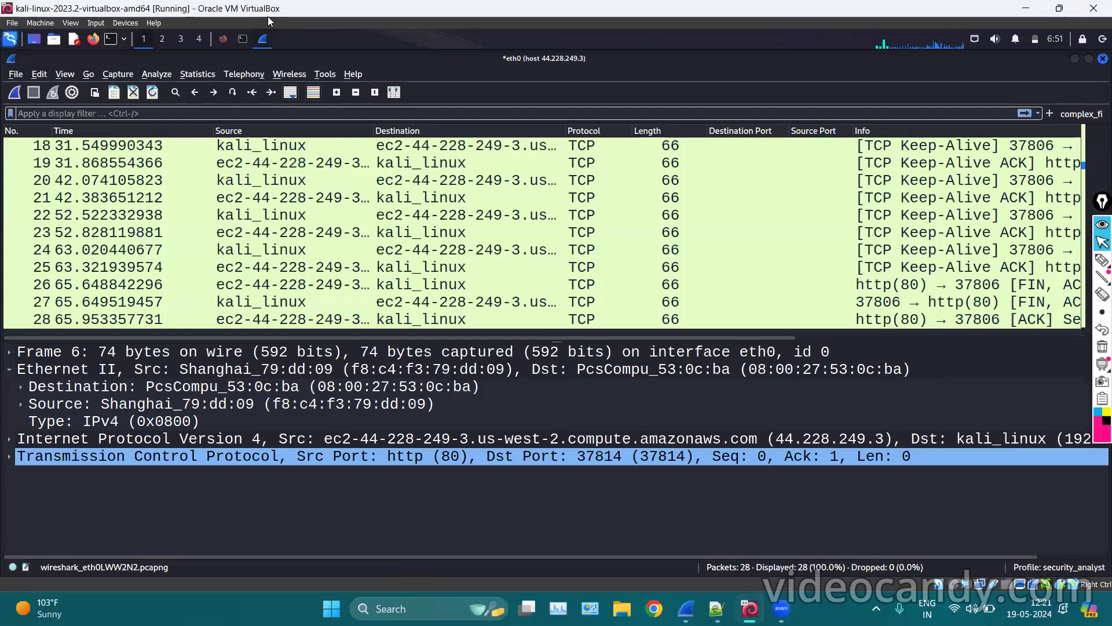
# Look over the live capture's Conversations statistics, then close them.
pyautogui.click(197, 74)
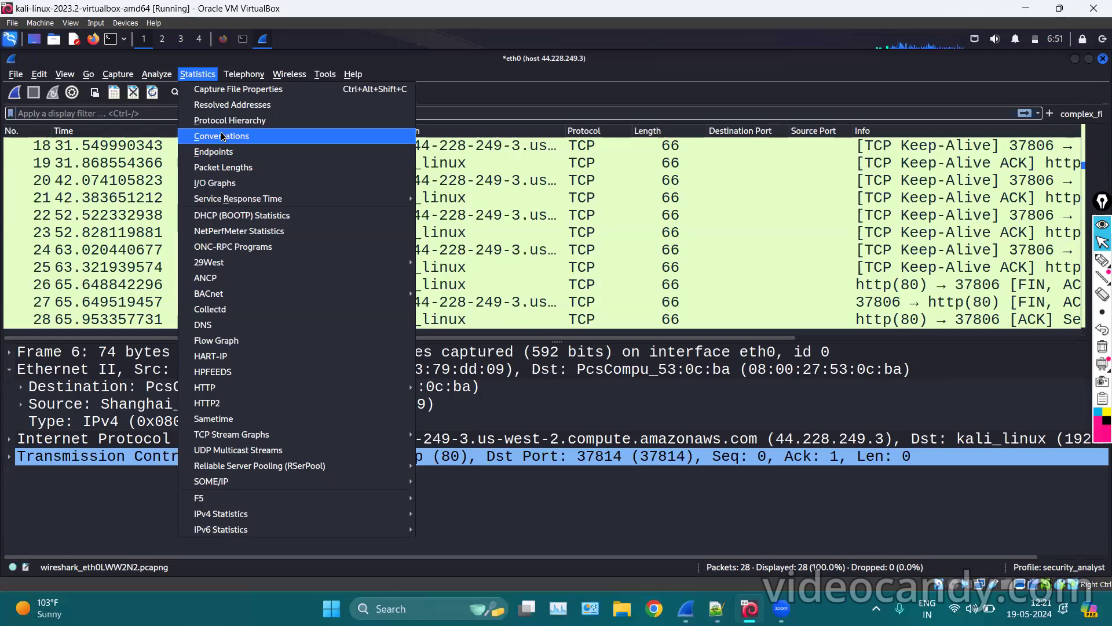
pyautogui.click(222, 136)
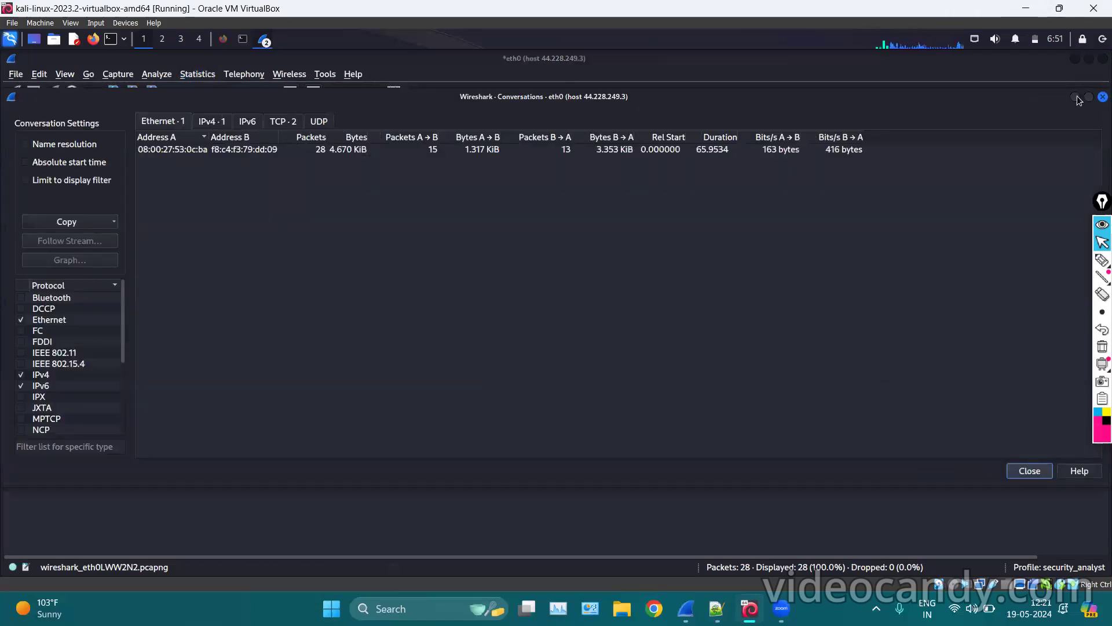
pyautogui.click(1103, 96)
# Quit Wireshark without saving the 28-packet capture and switch to the http_decrypt2.pcap window.
pyautogui.click(1103, 58)
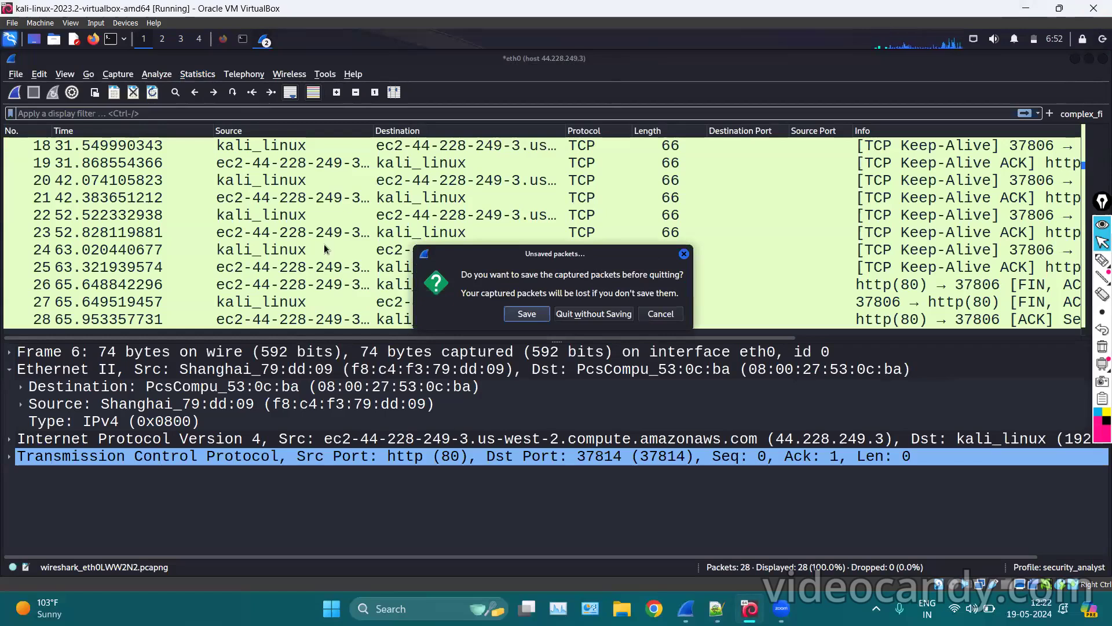
pyautogui.click(593, 313)
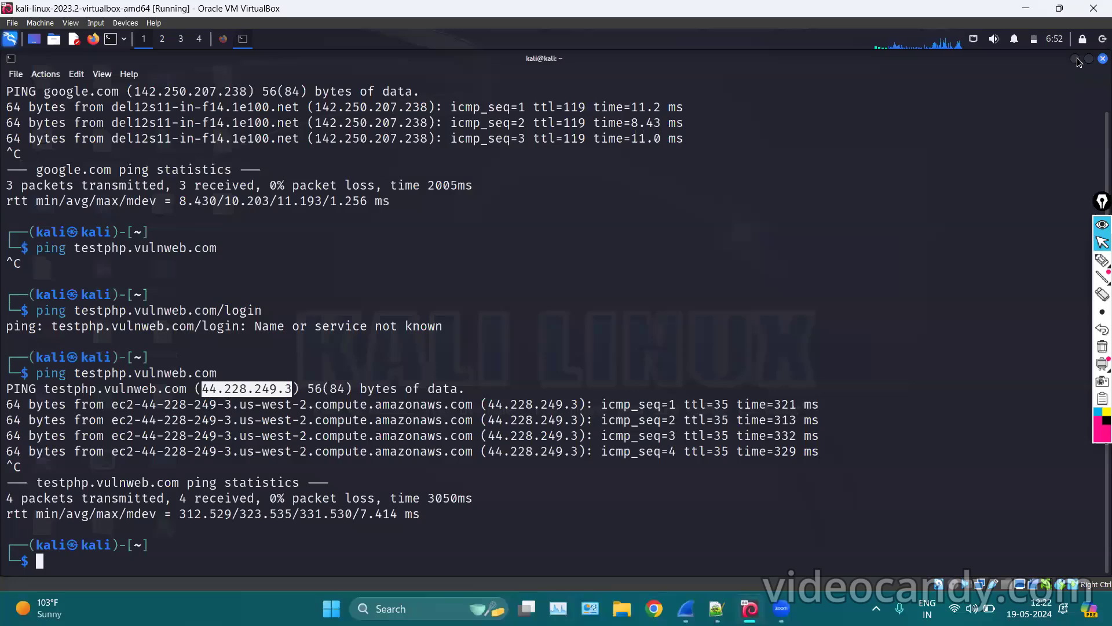
pyautogui.click(1074, 59)
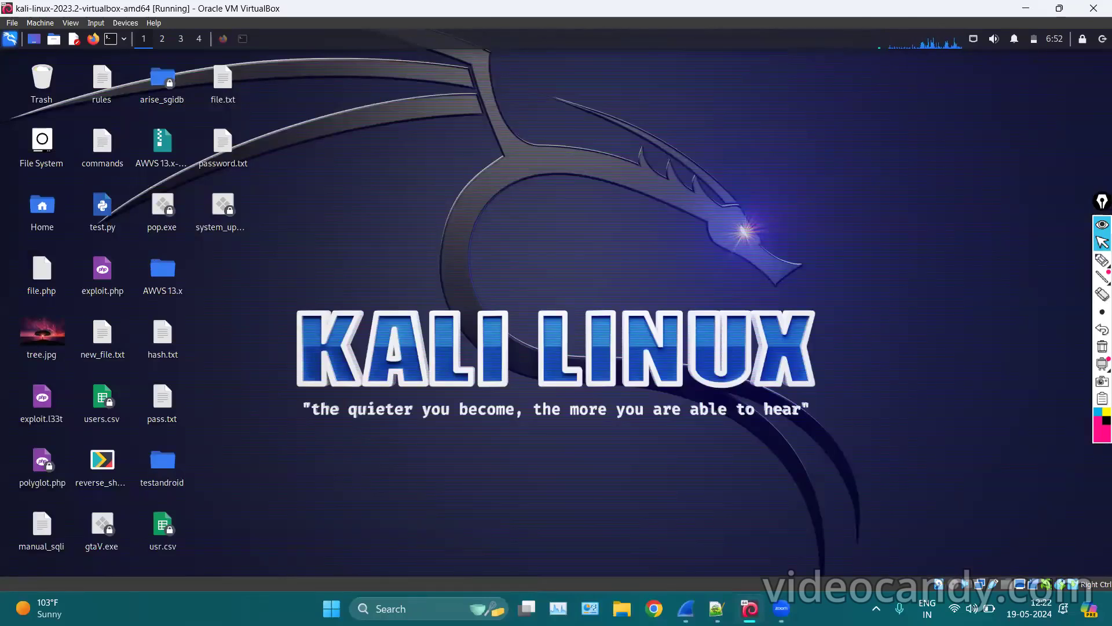
pyautogui.hotkey('alt', 'Tab')
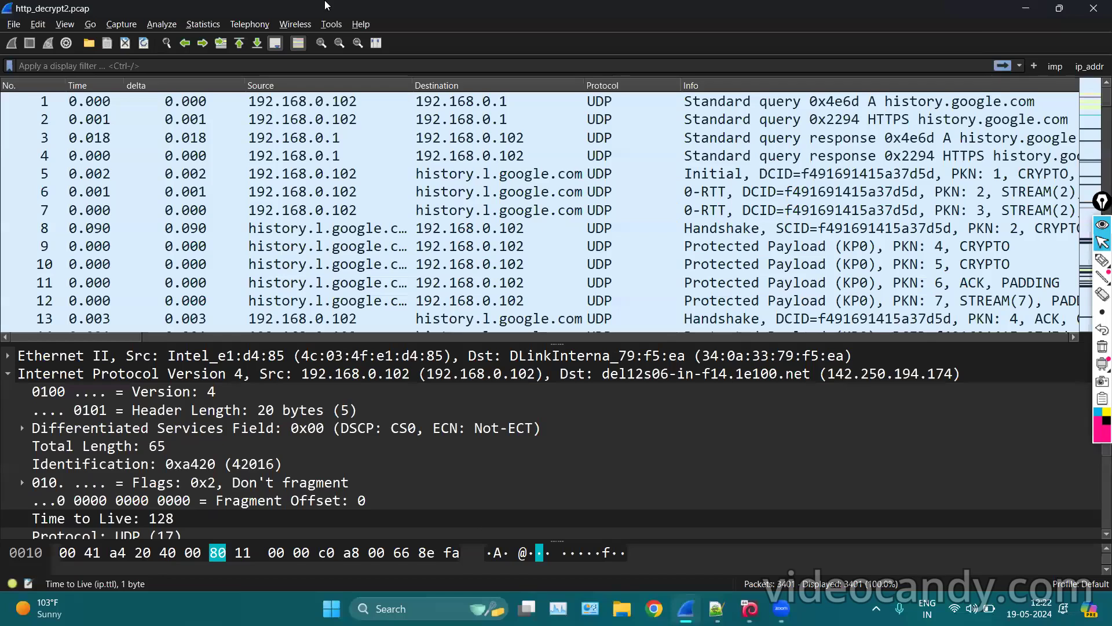
# Hide the Packet Bytes pane for http_decrypt2.pcap.
pyautogui.scroll(-15, 232, 231)
pyautogui.click(55, 24)
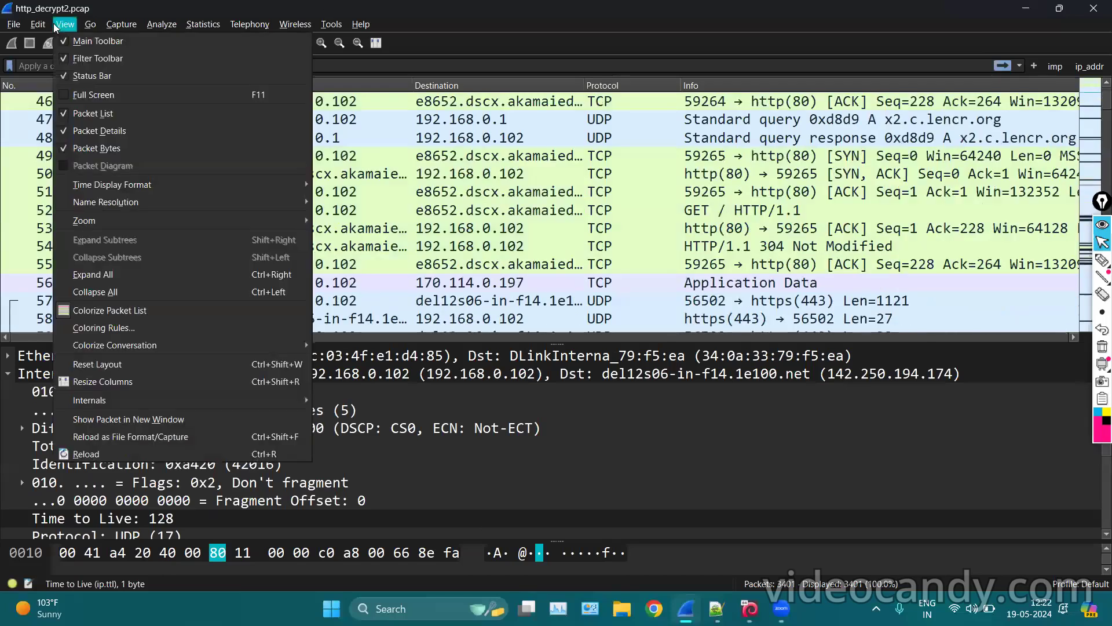
pyautogui.click(65, 148)
pyautogui.scroll(15, 456, 224)
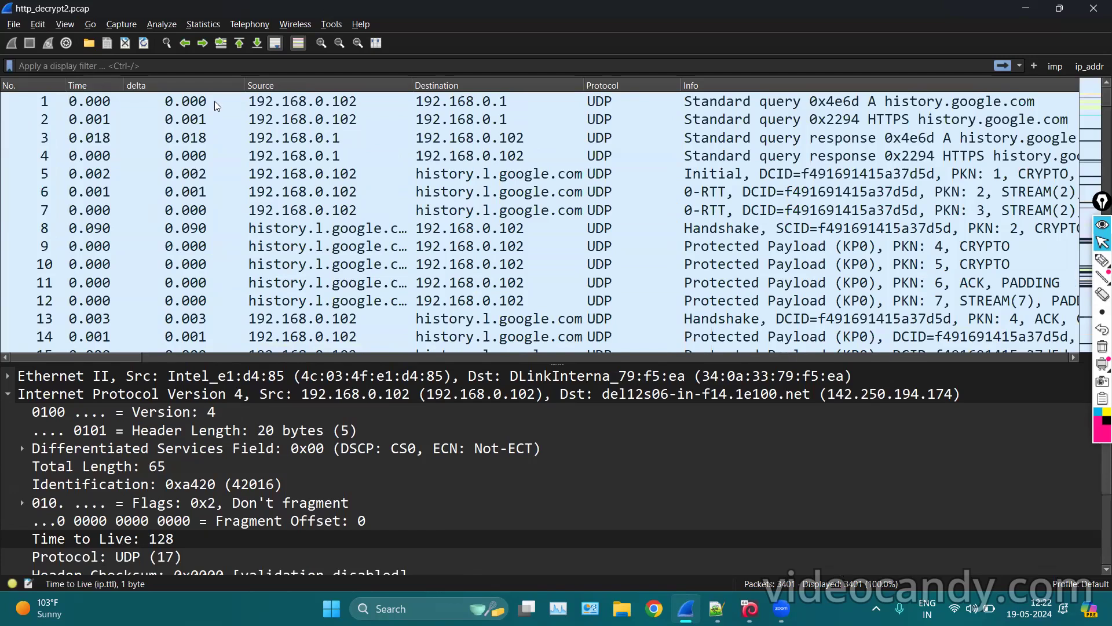
# Review the Protocol Hierarchy statistics of http_decrypt2.pcap, then close them.
pyautogui.click(202, 24)
pyautogui.click(231, 74)
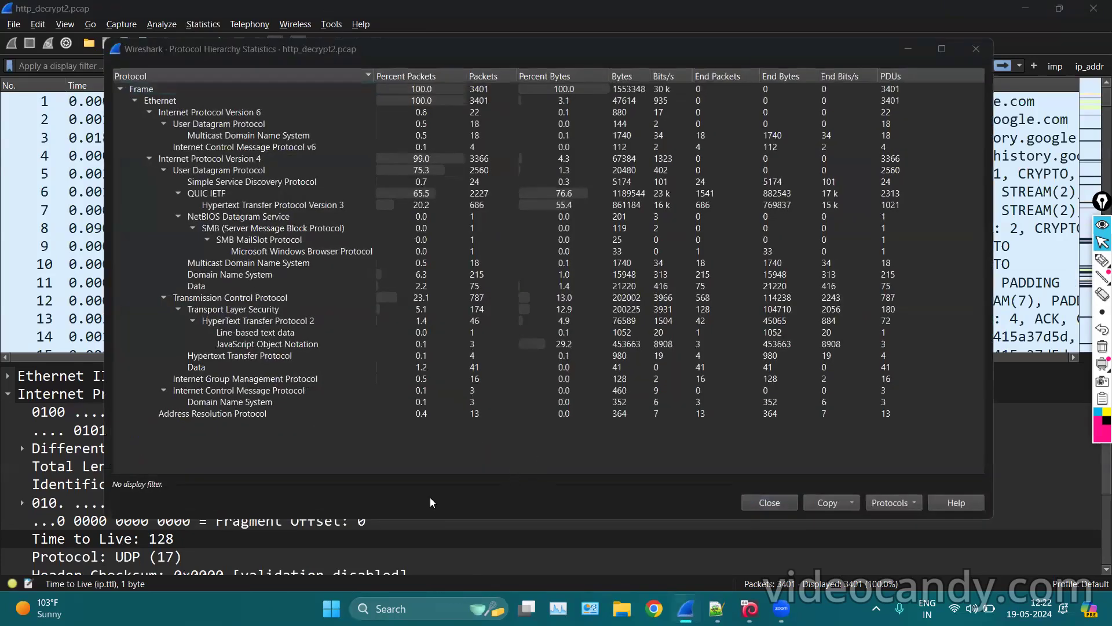
pyautogui.click(976, 49)
pyautogui.scroll(-4, 465, 204)
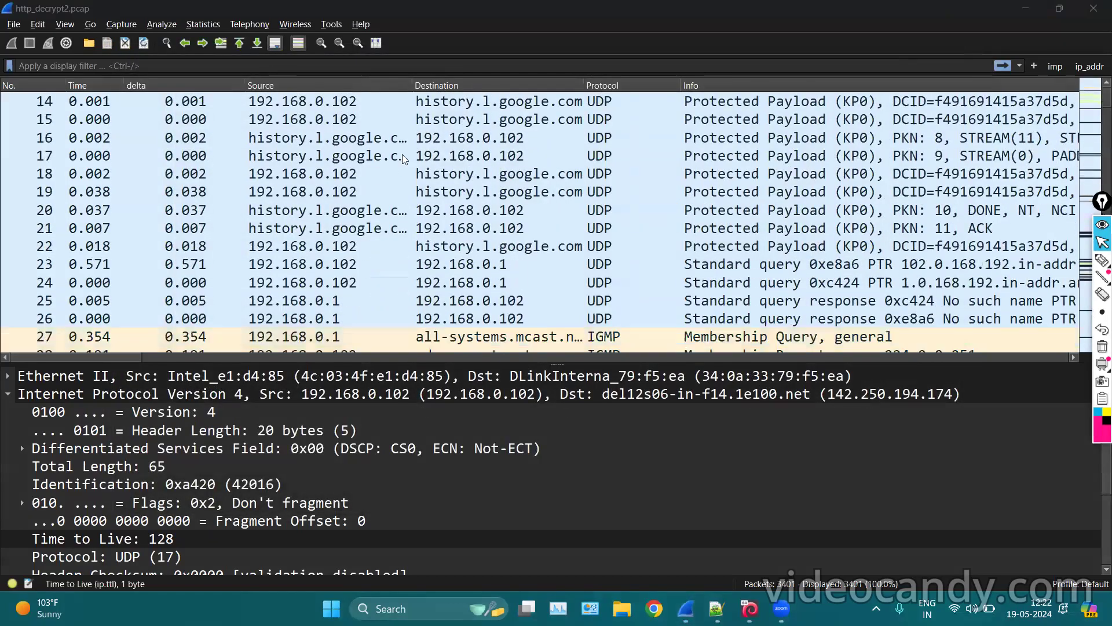
pyautogui.click(203, 24)
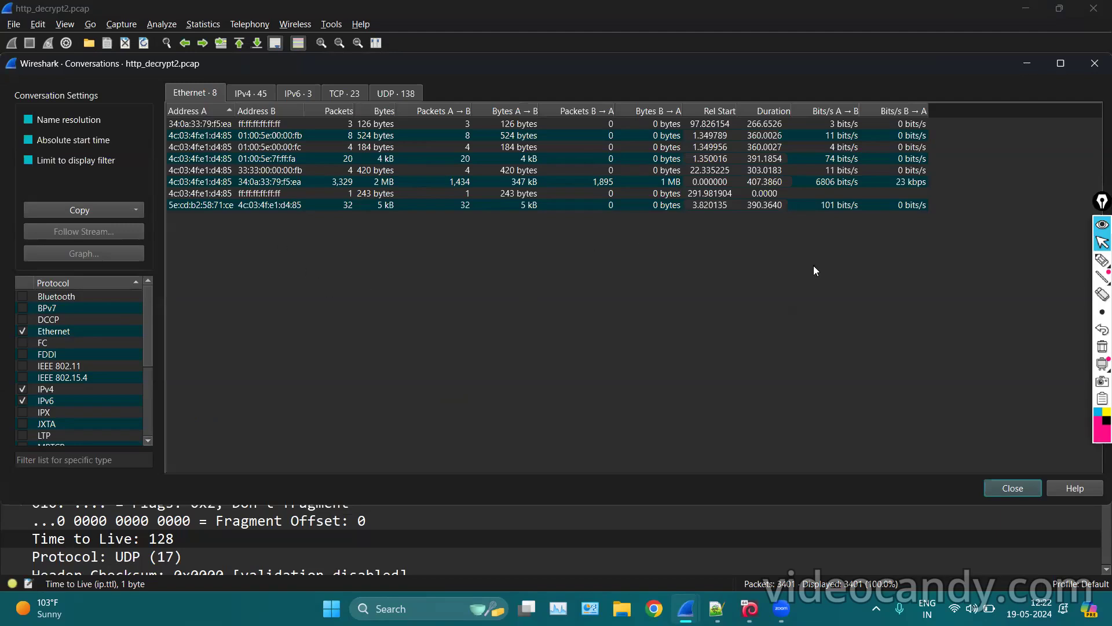
# Highlight the Ethernet Address A entries and the other conversation-type tabs, then clear the annotations.
pyautogui.click(1100, 260)
pyautogui.moveTo(174, 137)
pyautogui.mouseDown()
pyautogui.moveTo(165, 203)
pyautogui.moveTo(238, 182)
pyautogui.moveTo(165, 137)
pyautogui.mouseUp()
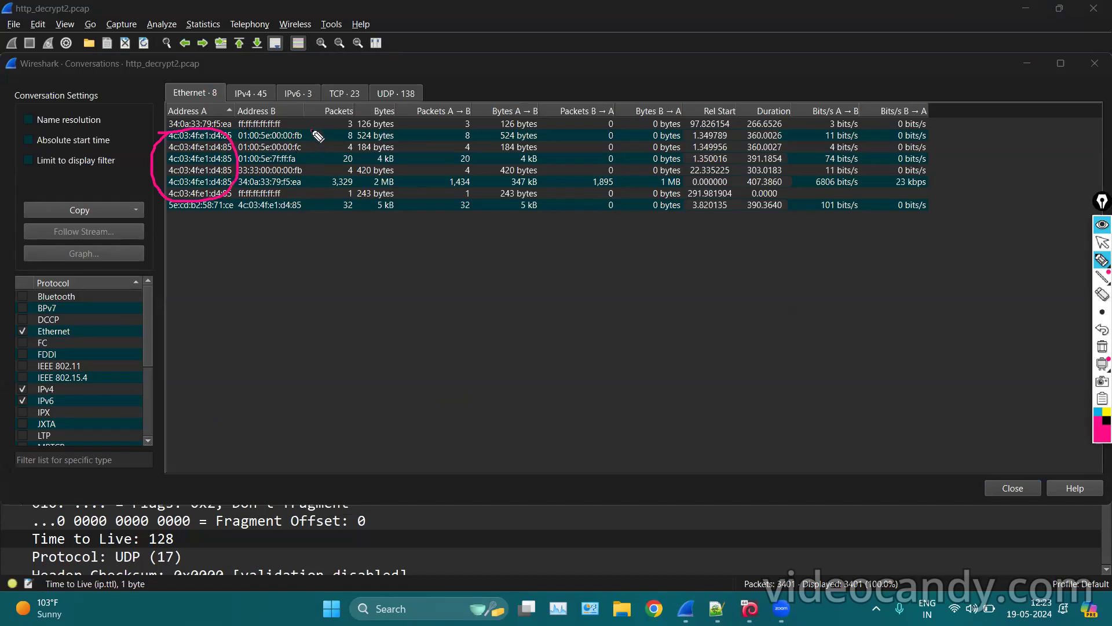
pyautogui.moveTo(232, 56)
pyautogui.mouseDown()
pyautogui.moveTo(210, 77)
pyautogui.moveTo(251, 76)
pyautogui.moveTo(362, 27)
pyautogui.mouseUp()
pyautogui.moveTo(351, 71); pyautogui.dragTo(442, 60)
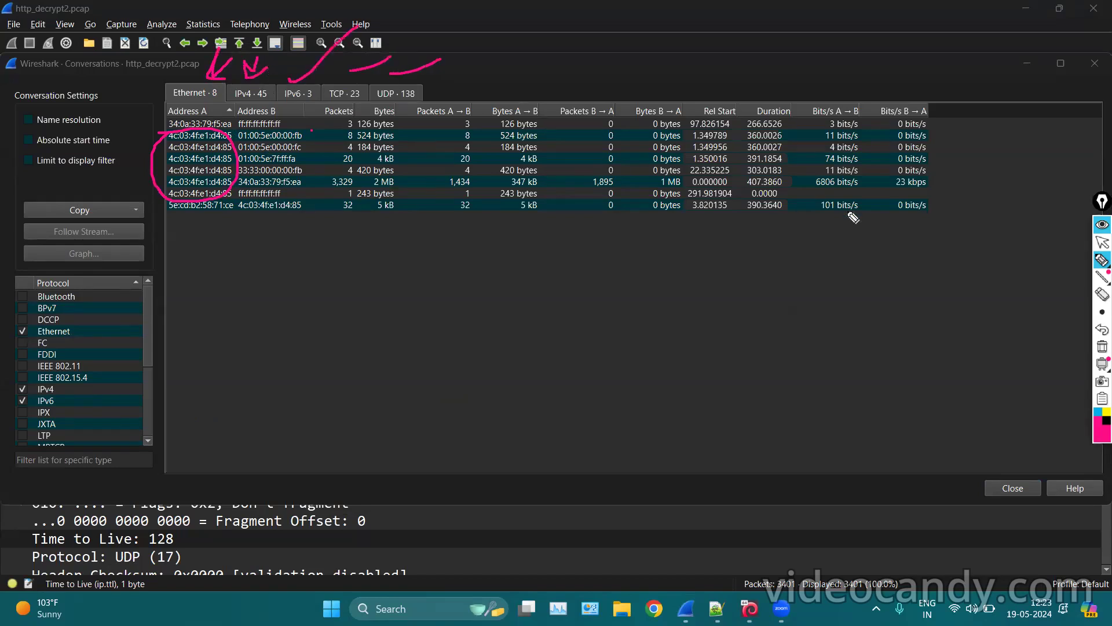
pyautogui.click(1099, 348)
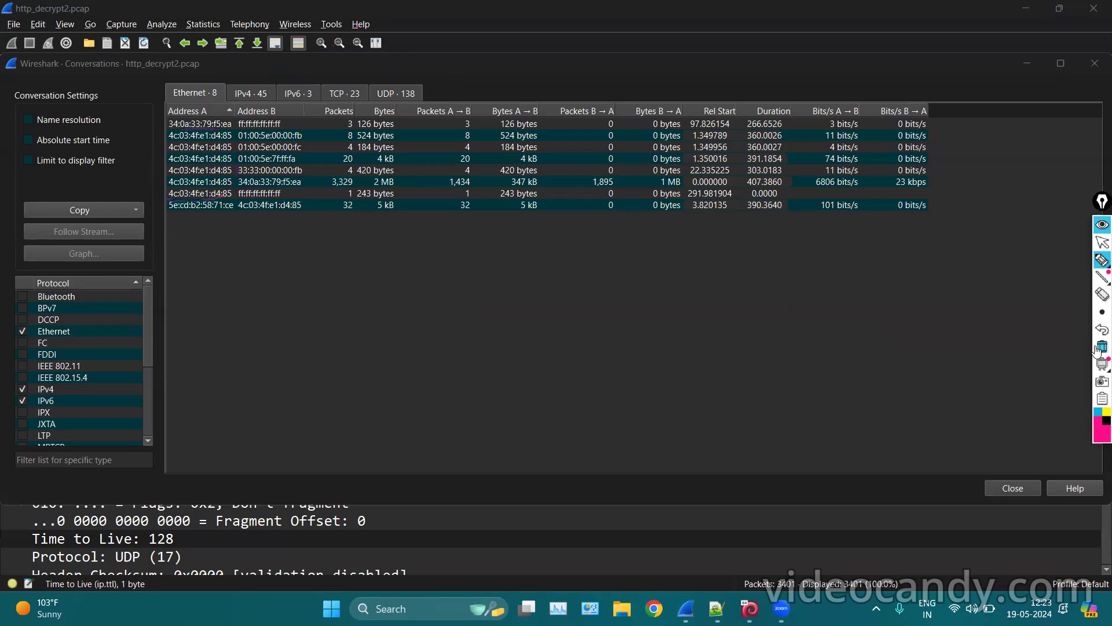
pyautogui.click(1103, 242)
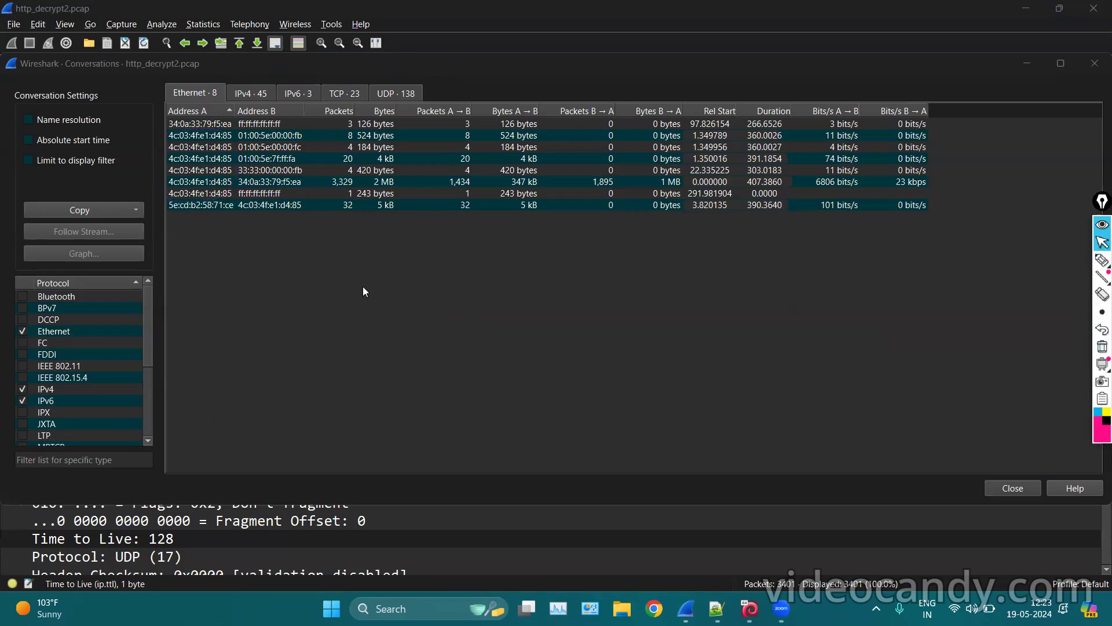
# Show the 45 IPv4 conversations, mark the Address A and Address B columns, then clear the marks.
pyautogui.click(256, 93)
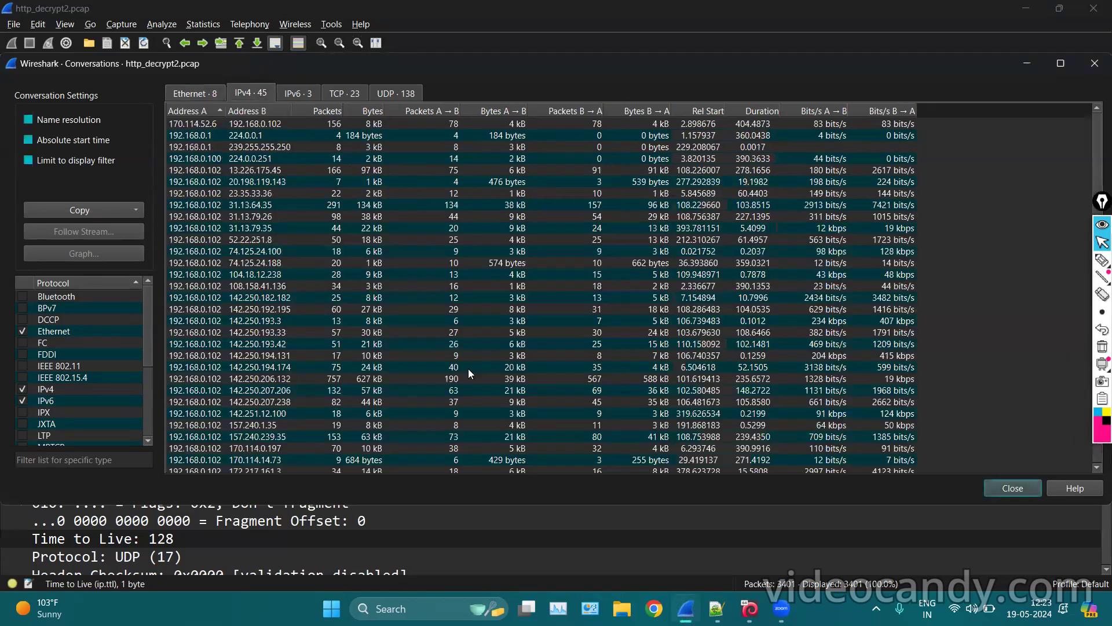
pyautogui.scroll(-5, 405, 295)
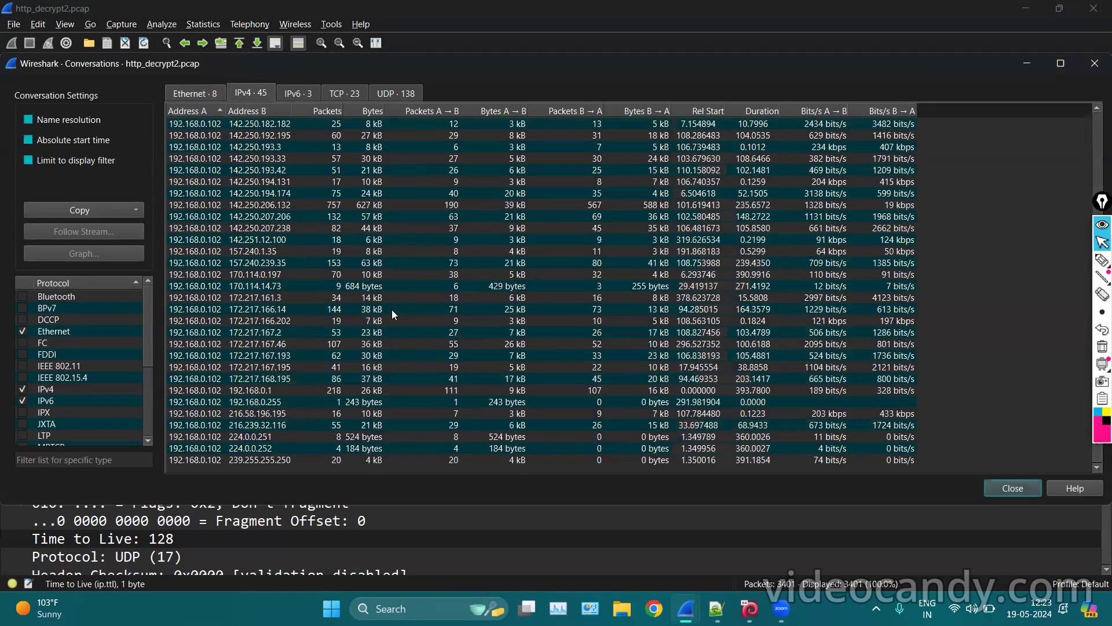
pyautogui.scroll(5, 438, 319)
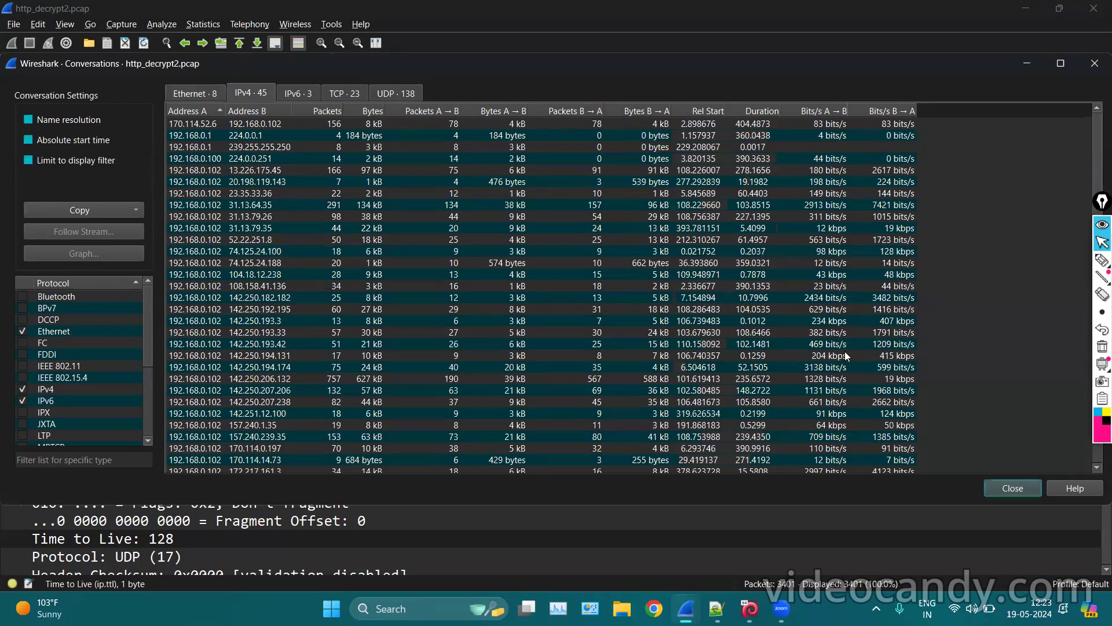
pyautogui.click(1102, 260)
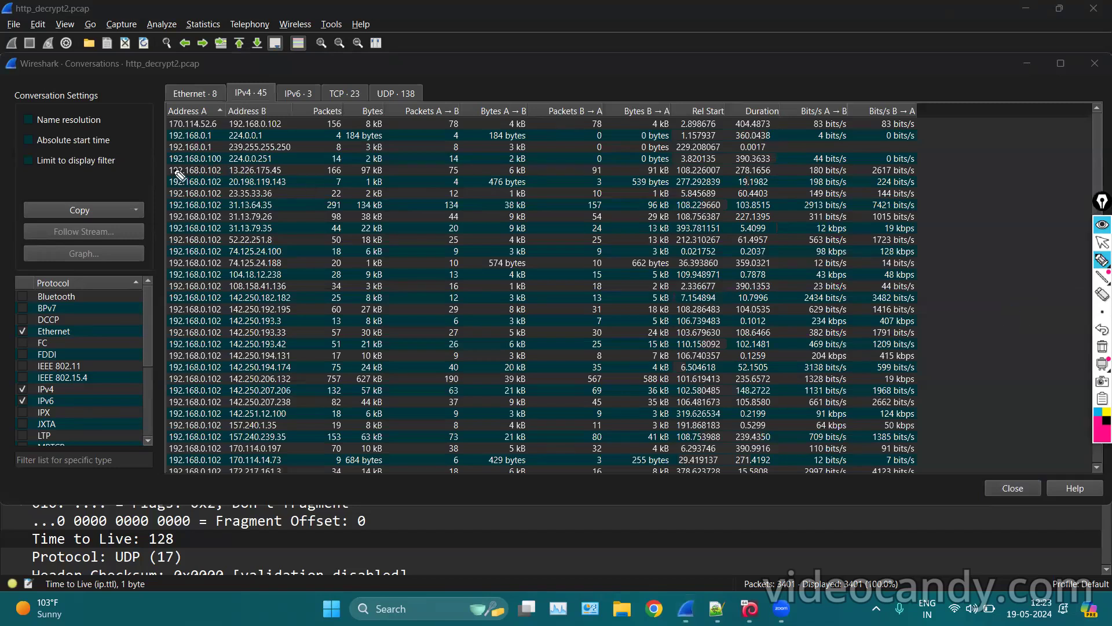
pyautogui.moveTo(162, 170)
pyautogui.mouseDown()
pyautogui.moveTo(163, 308)
pyautogui.moveTo(220, 326)
pyautogui.moveTo(217, 174)
pyautogui.moveTo(147, 169)
pyautogui.mouseUp()
pyautogui.moveTo(288, 155)
pyautogui.mouseDown()
pyautogui.moveTo(302, 339)
pyautogui.moveTo(219, 345)
pyautogui.moveTo(266, 157)
pyautogui.mouseUp()
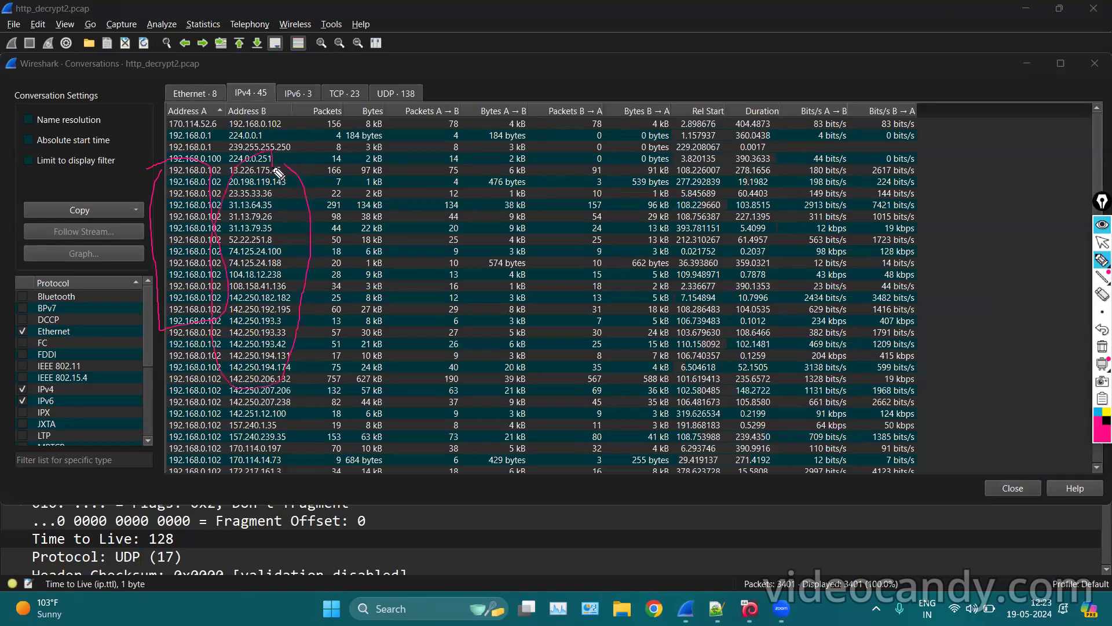
pyautogui.click(1102, 346)
pyautogui.click(1102, 244)
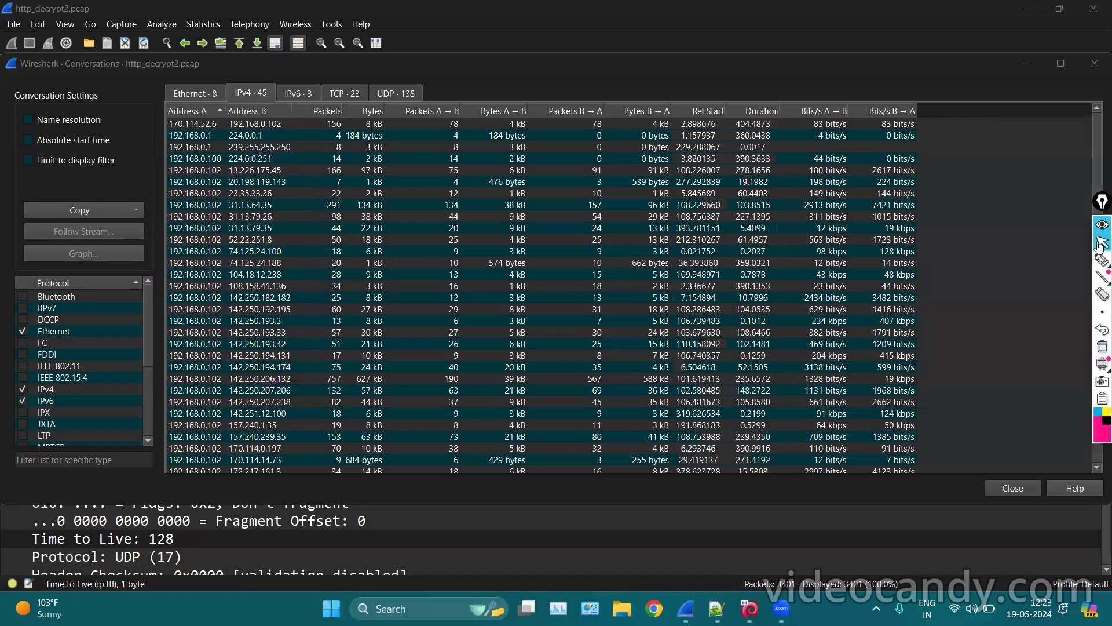
# Select the 192.168.0.102 conversation with 31.13.64.35 (291 packets).
pyautogui.scroll(-5, 516, 377)
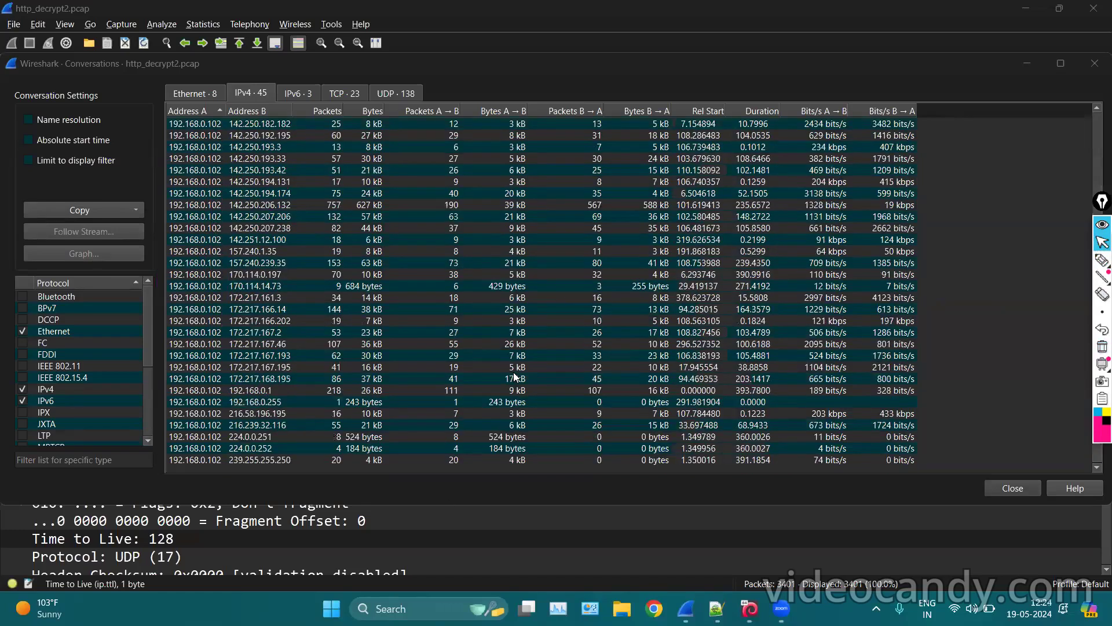
pyautogui.scroll(5, 551, 234)
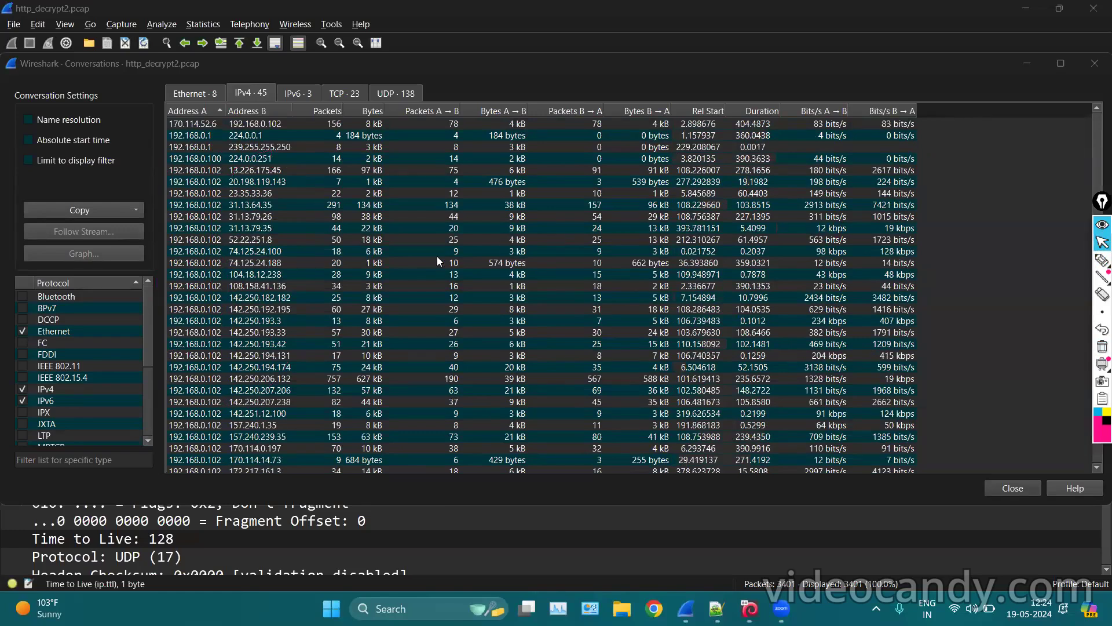
pyautogui.click(238, 193)
pyautogui.click(307, 208)
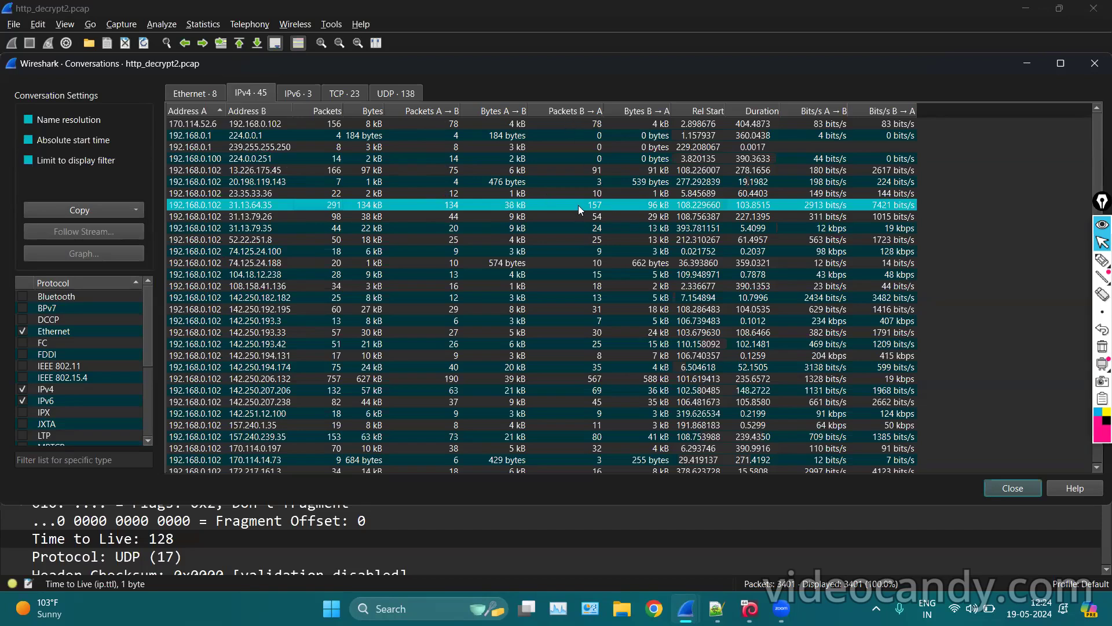
# Annotate the conversation's 134 kB total, 134/157 packets, 108.229660 start and bit rates, then clear.
pyautogui.click(1102, 260)
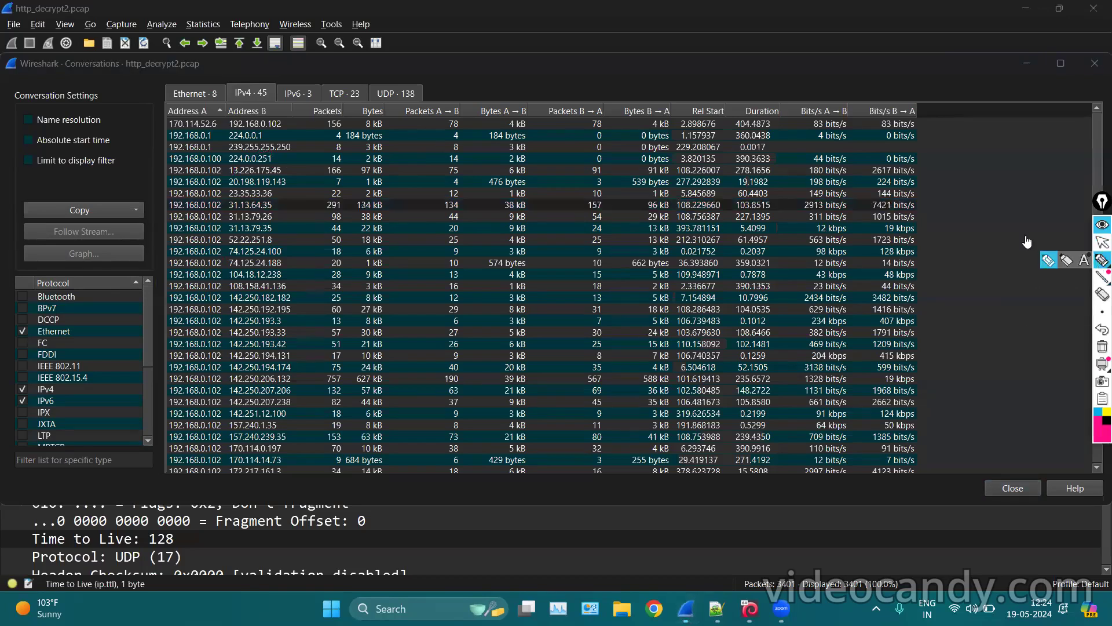
pyautogui.moveTo(400, 203)
pyautogui.mouseDown()
pyautogui.moveTo(409, 209)
pyautogui.moveTo(355, 215)
pyautogui.moveTo(394, 207)
pyautogui.mouseUp()
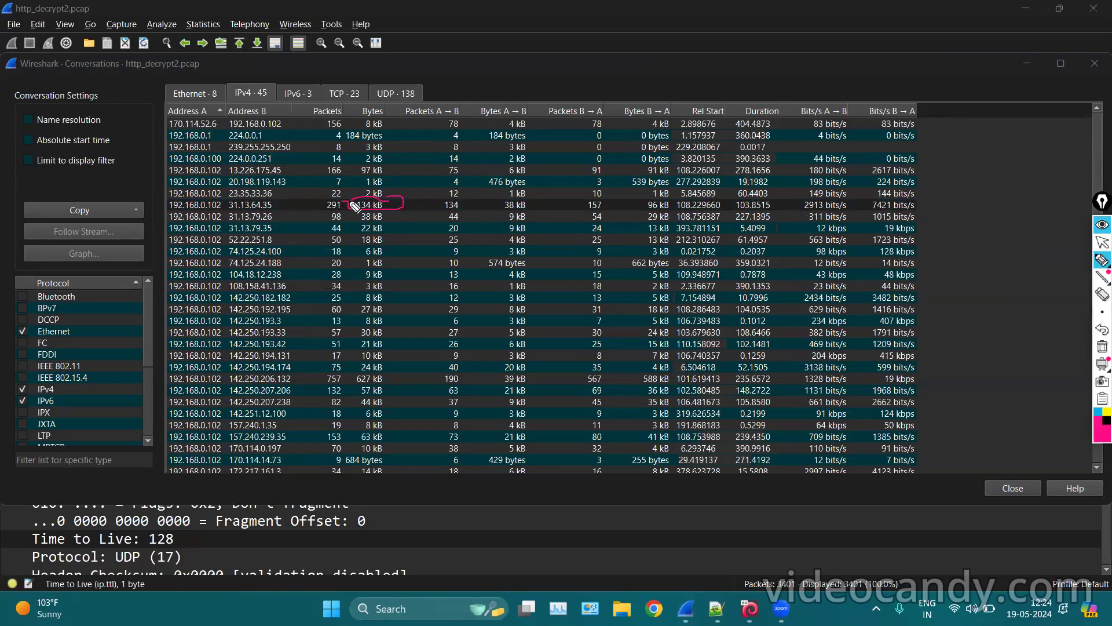
pyautogui.moveTo(426, 114); pyautogui.dragTo(442, 191)
pyautogui.moveTo(435, 208)
pyautogui.mouseDown()
pyautogui.moveTo(445, 199)
pyautogui.moveTo(530, 205)
pyautogui.mouseUp()
pyautogui.moveTo(573, 200); pyautogui.dragTo(627, 207)
pyautogui.moveTo(684, 210)
pyautogui.mouseDown()
pyautogui.moveTo(721, 212)
pyautogui.moveTo(674, 200)
pyautogui.moveTo(771, 210)
pyautogui.moveTo(736, 200)
pyautogui.mouseUp()
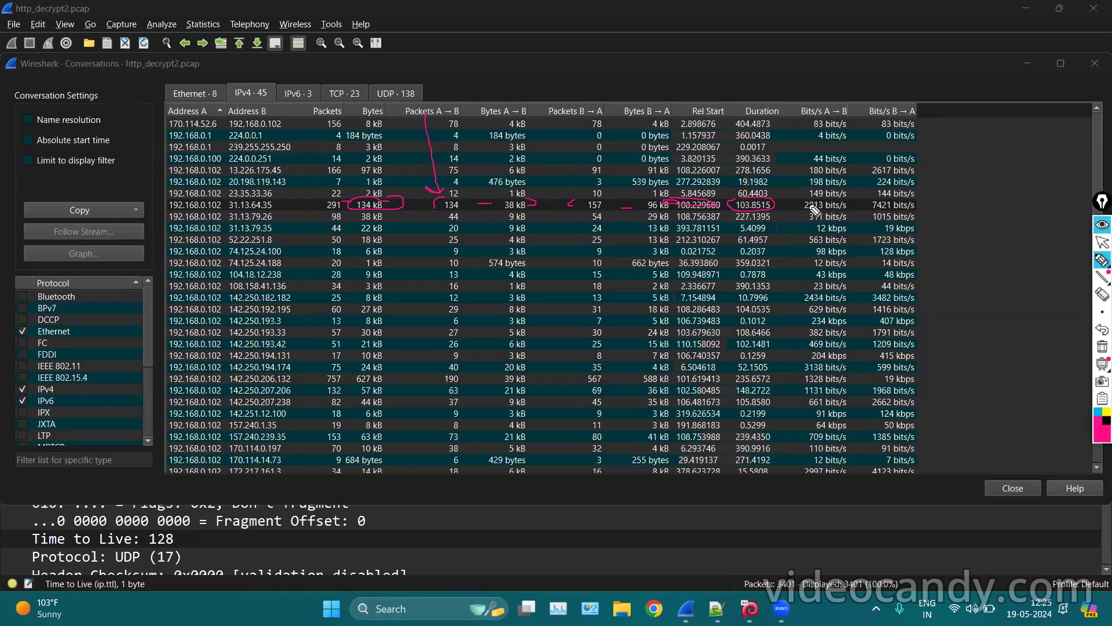
pyautogui.moveTo(806, 196)
pyautogui.mouseDown()
pyautogui.moveTo(791, 205)
pyautogui.moveTo(819, 216)
pyautogui.moveTo(805, 203)
pyautogui.mouseUp()
pyautogui.moveTo(874, 202)
pyautogui.mouseDown()
pyautogui.moveTo(922, 206)
pyautogui.moveTo(883, 205)
pyautogui.mouseUp()
pyautogui.click(1102, 346)
pyautogui.click(1102, 242)
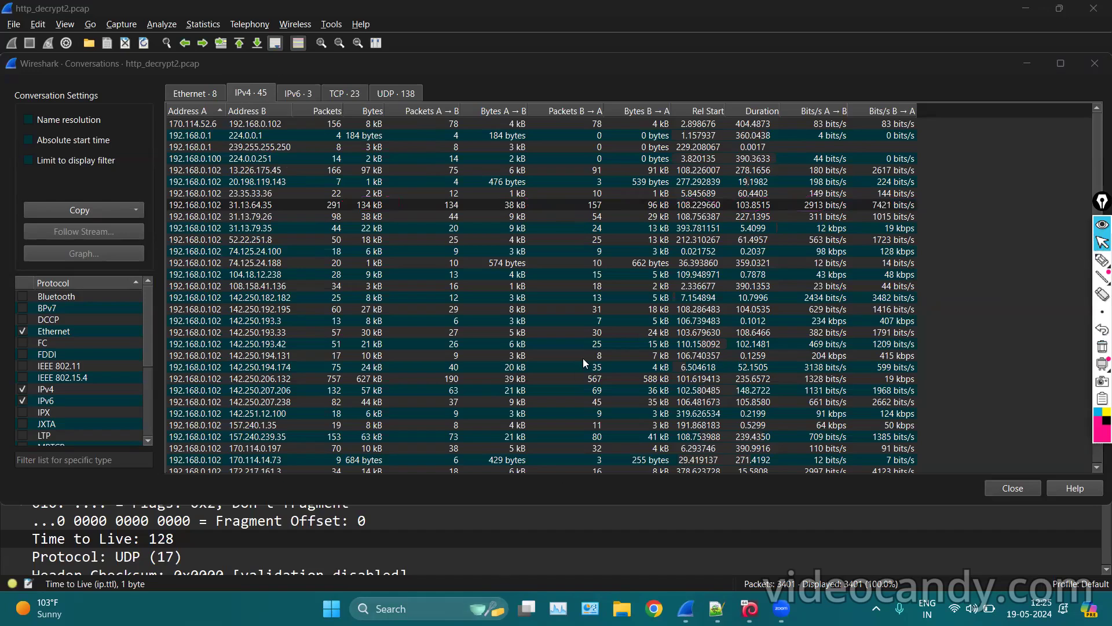
# Apply the 192.168.0.102 ↔ 31.13.64.35 conversation as an A ↔ B display filter.
pyautogui.click(300, 202)
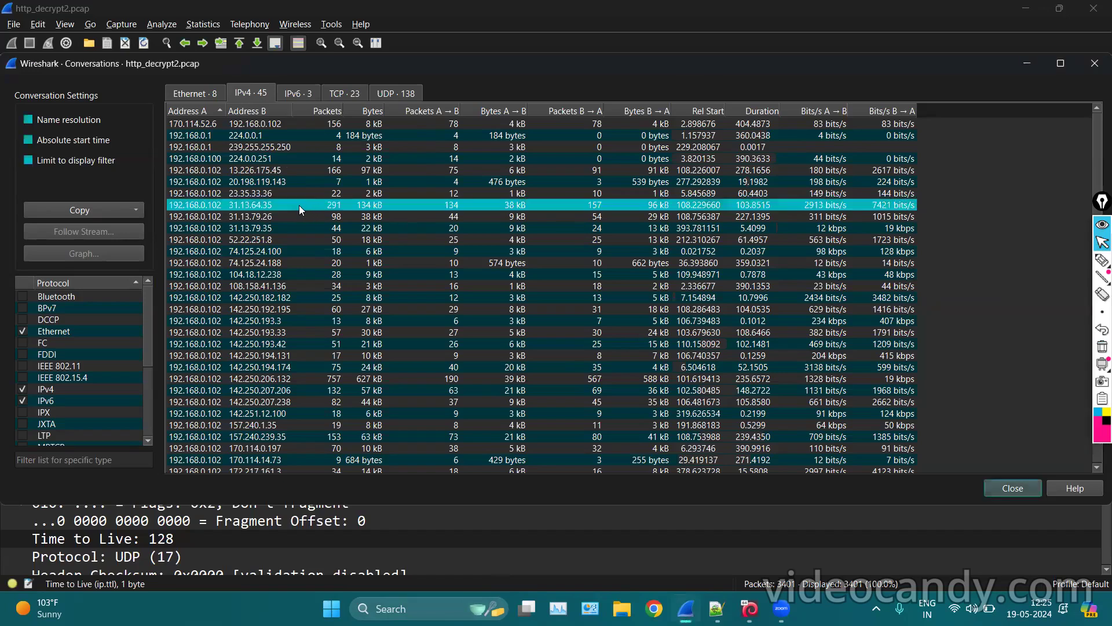
pyautogui.rightClick(307, 205)
pyautogui.moveTo(346, 203)
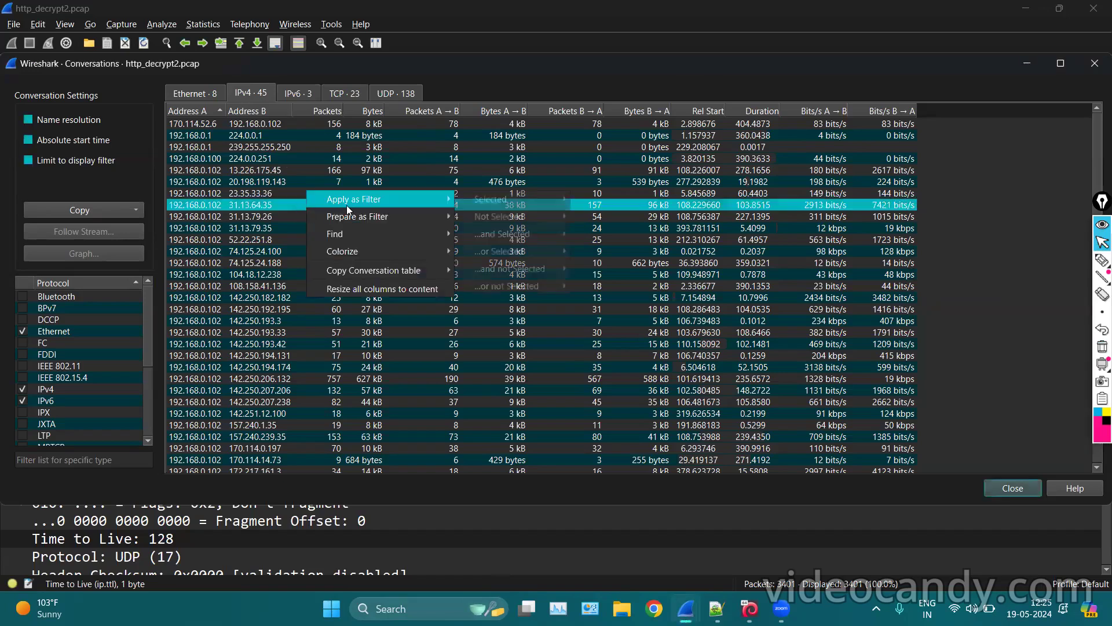
pyautogui.moveTo(486, 204)
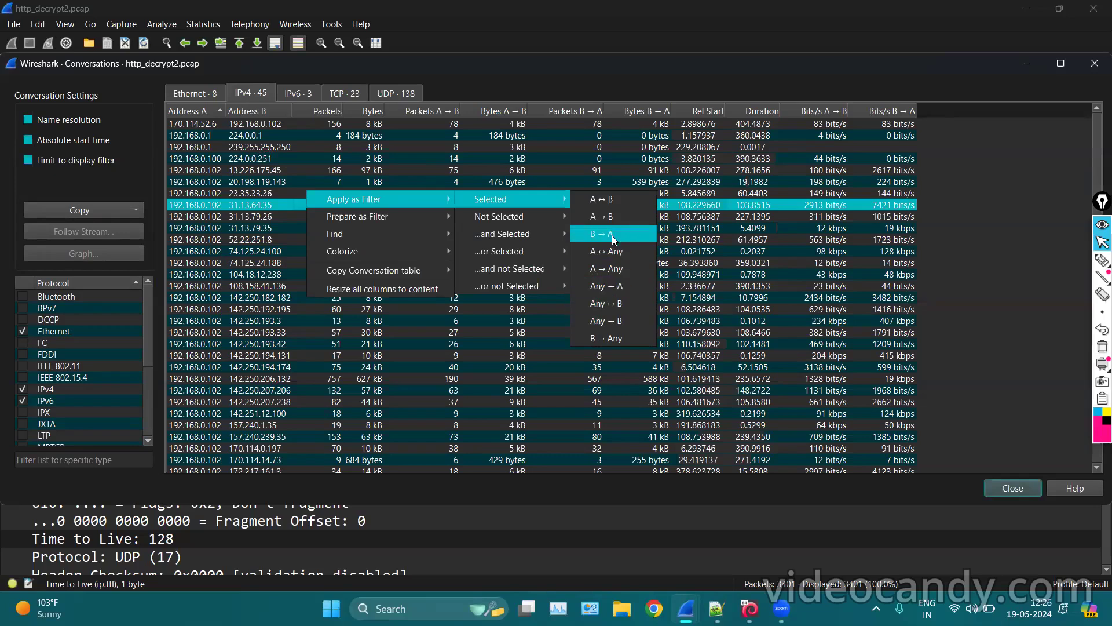
pyautogui.click(599, 198)
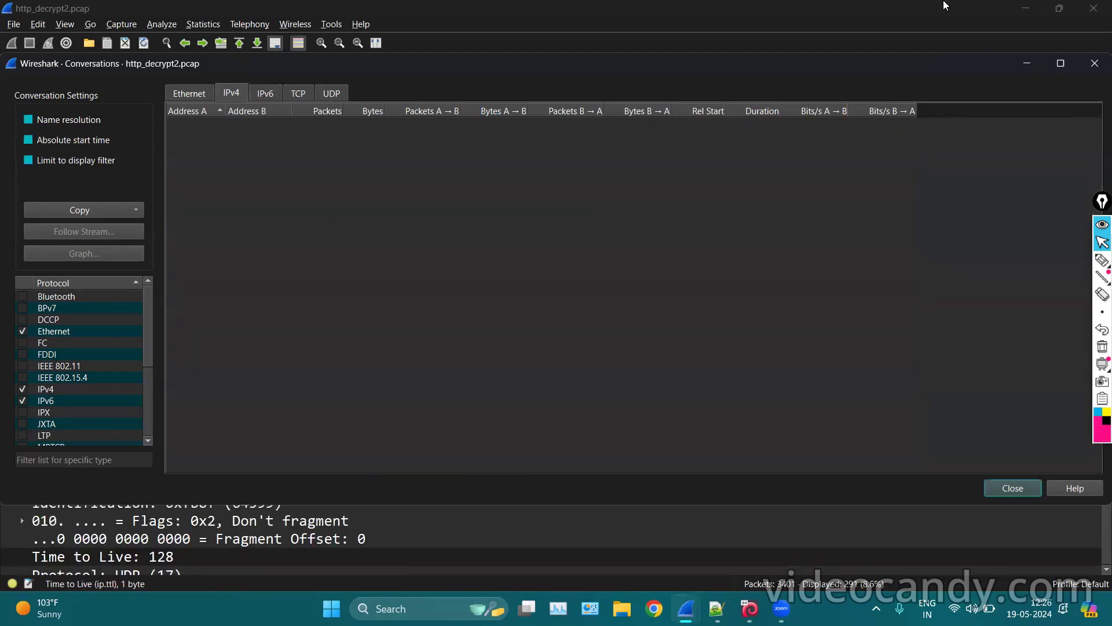
# Close the Conversations window and browse the filtered handshake packets, scrolling through packet 1099's details.
pyautogui.click(1020, 62)
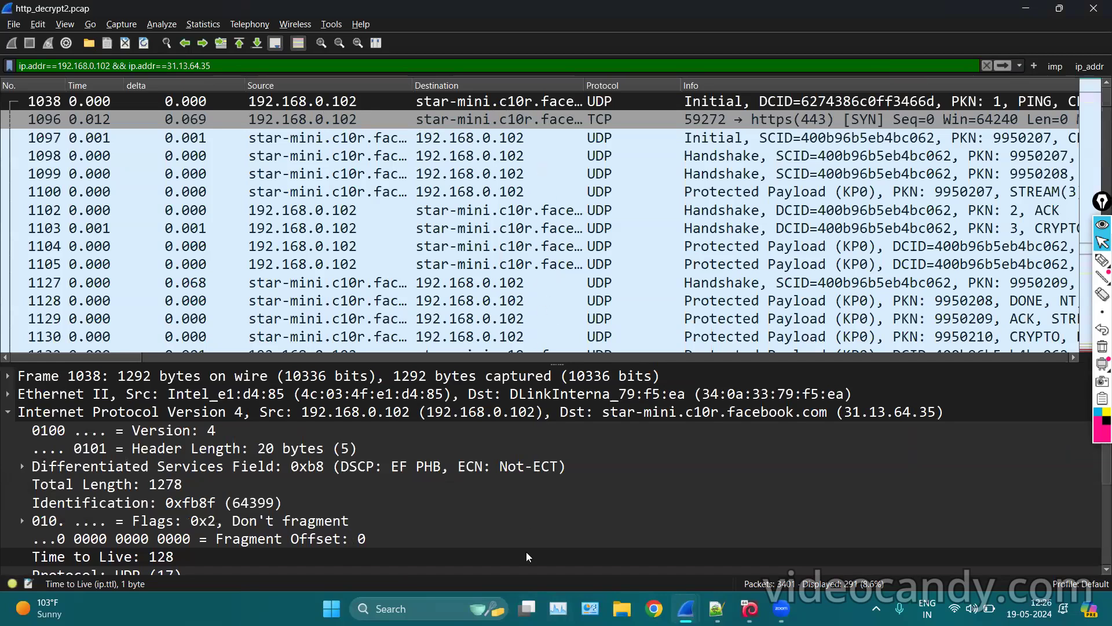
pyautogui.click(556, 161)
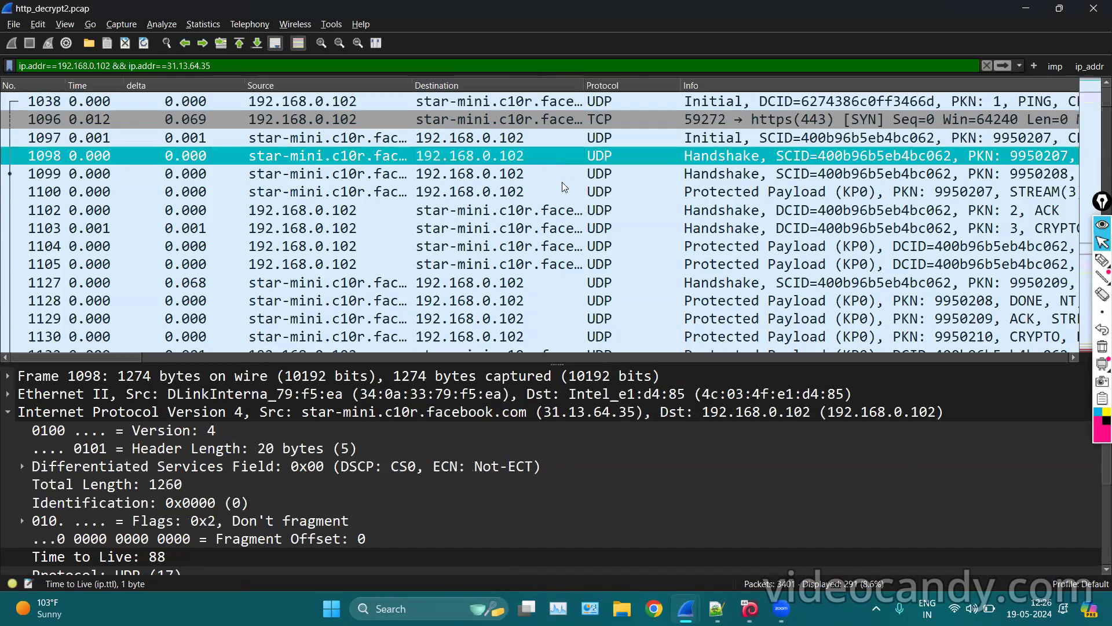
pyautogui.click(563, 184)
pyautogui.click(580, 223)
pyautogui.click(577, 175)
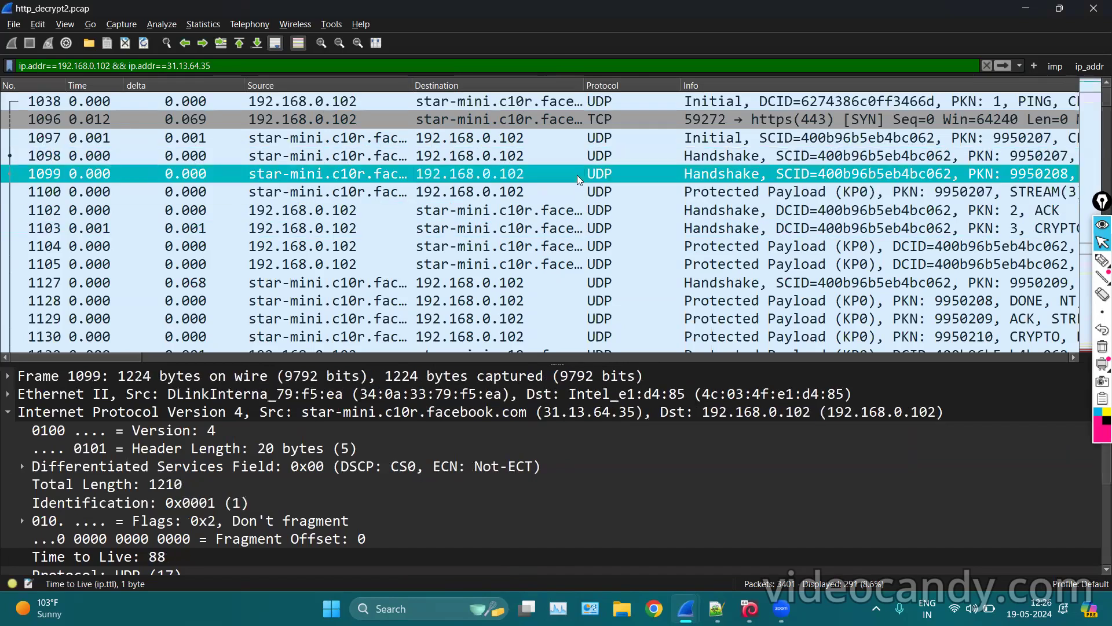
pyautogui.scroll(-10, 648, 226)
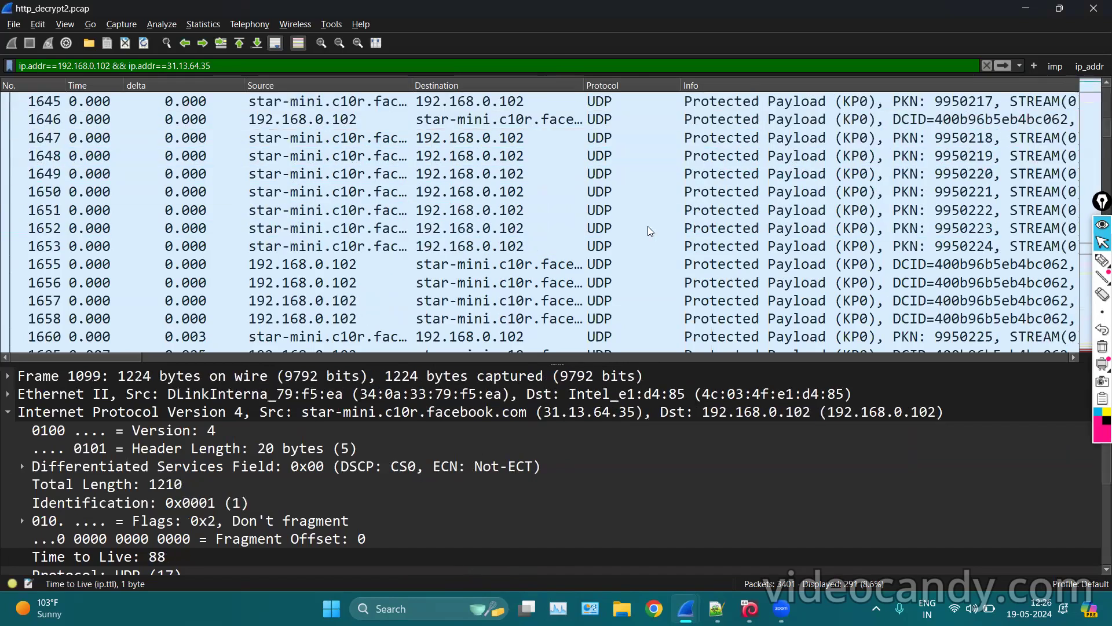
pyautogui.scroll(-10, 575, 211)
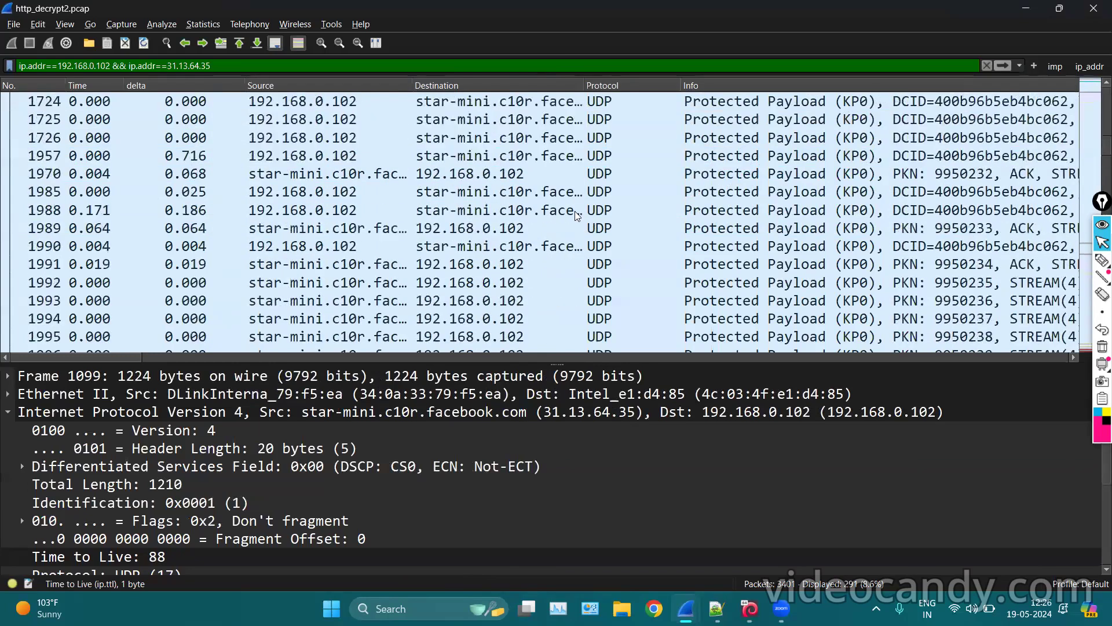
pyautogui.scroll(-3, 575, 211)
pyautogui.scroll(5, 606, 106)
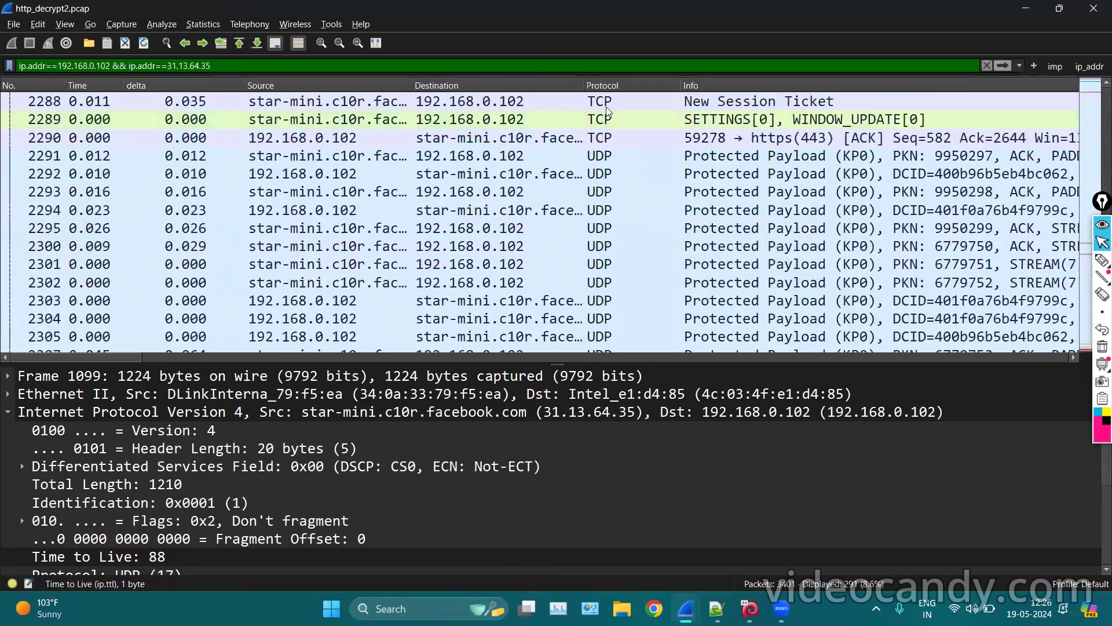
pyautogui.scroll(15, 606, 107)
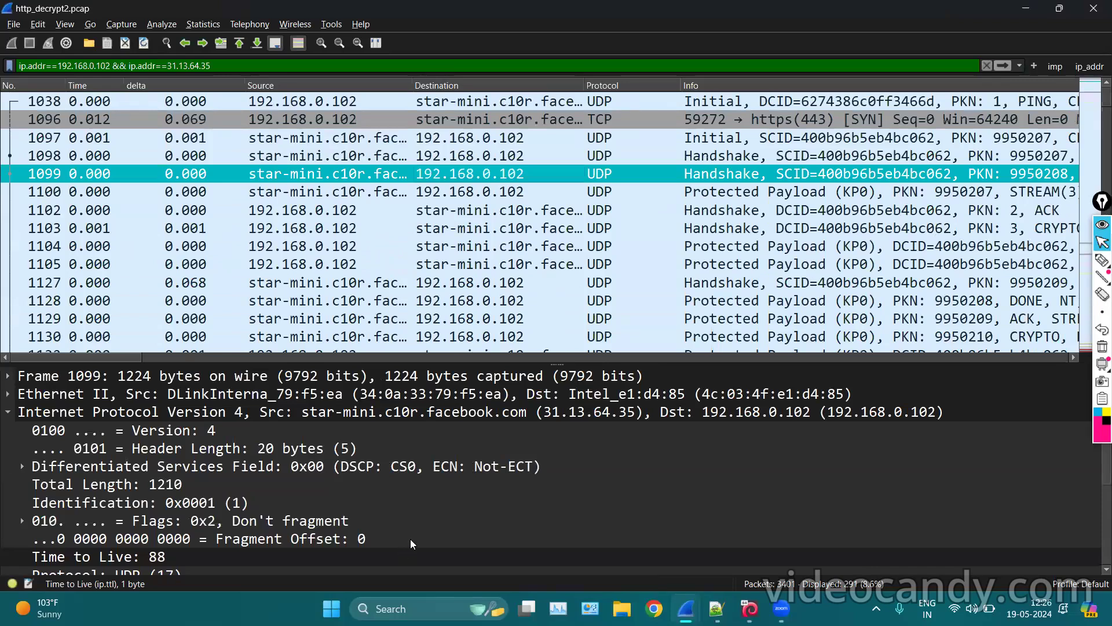
pyautogui.scroll(-20, 730, 264)
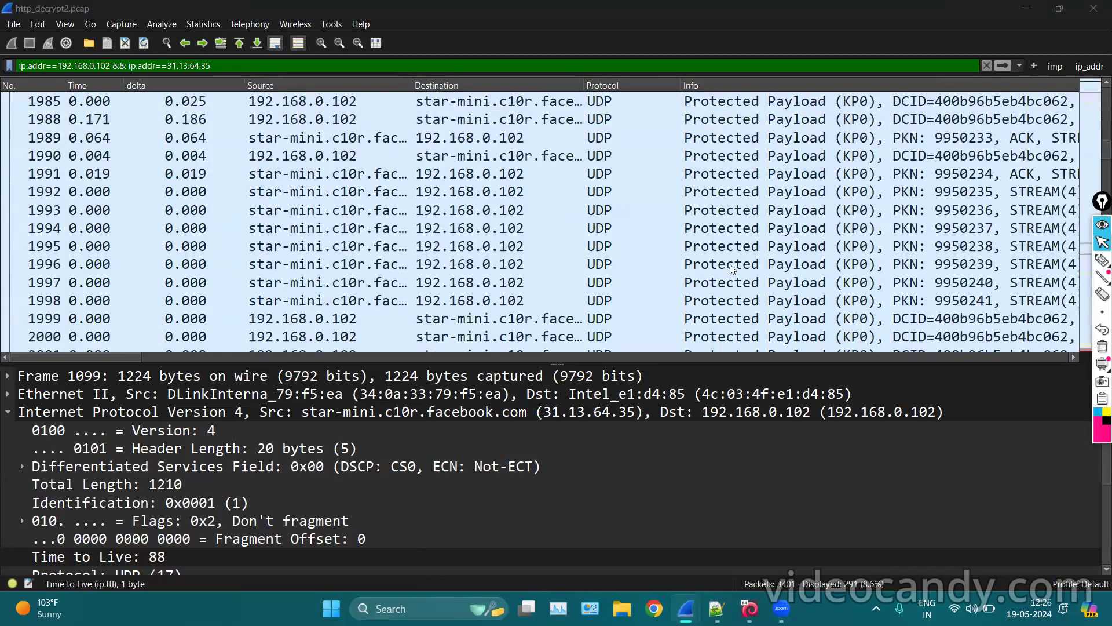
pyautogui.hscroll(5, 730, 265)
pyautogui.hscroll(-10, 682, 235)
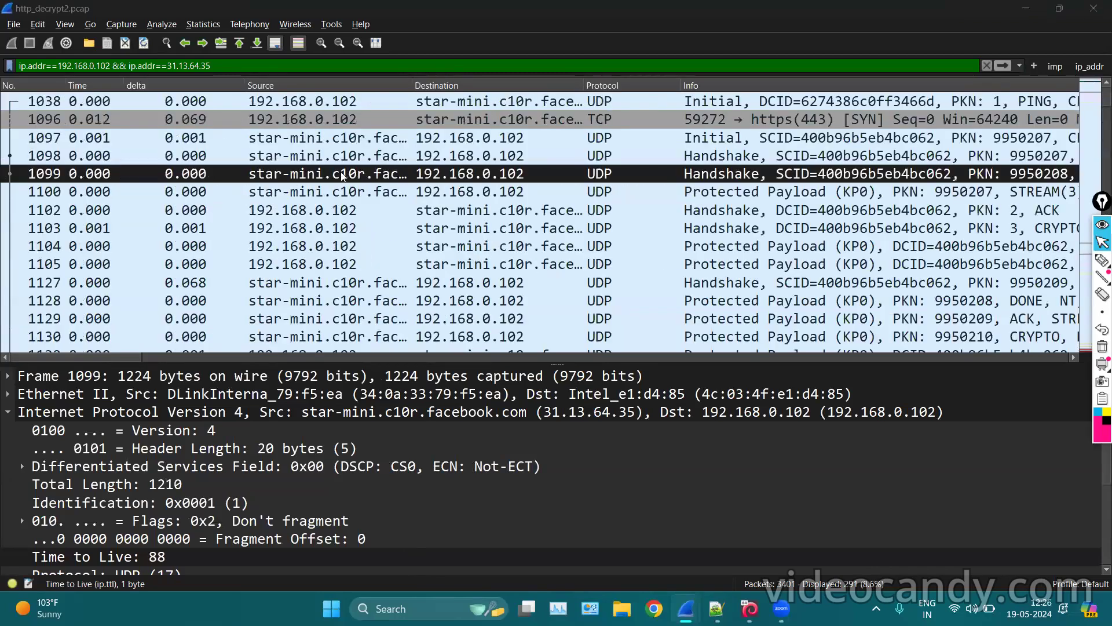
# Inspect the first filtered packet, 1038, and the TCP SYN that follows it.
pyautogui.click(386, 96)
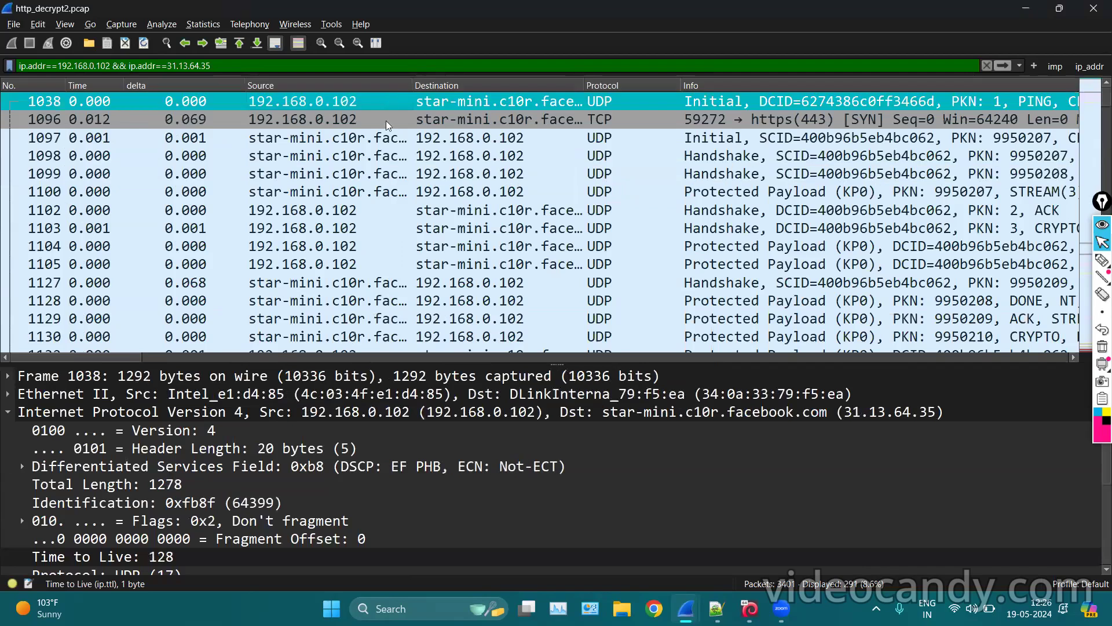
pyautogui.hscroll(5, 388, 139)
pyautogui.hscroll(-5, 388, 139)
pyautogui.hscroll(2, 388, 139)
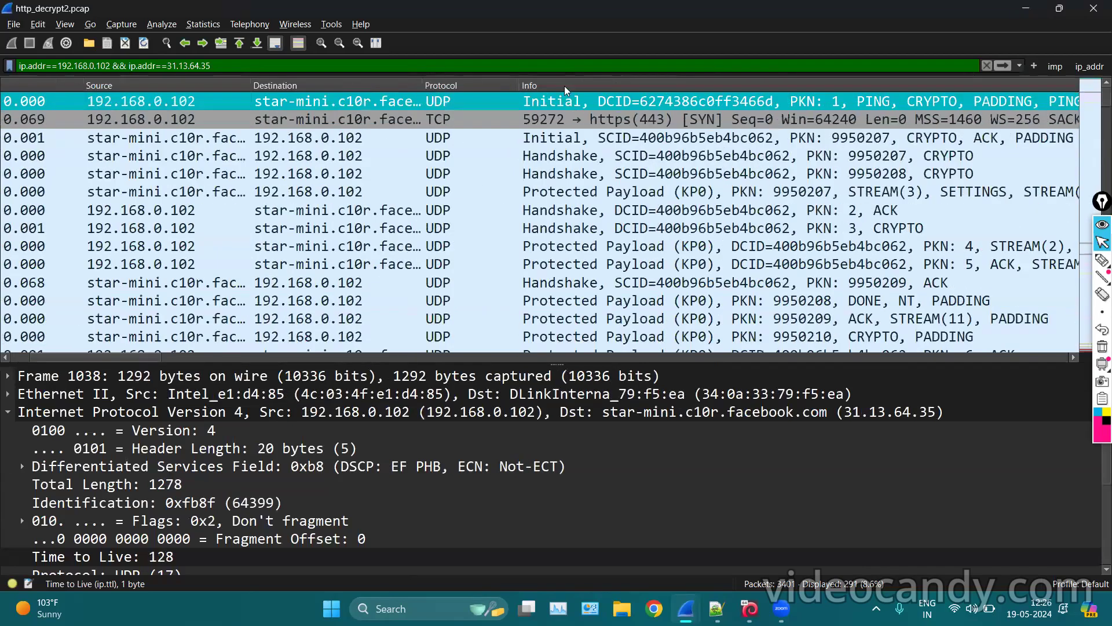
pyautogui.press('Down')
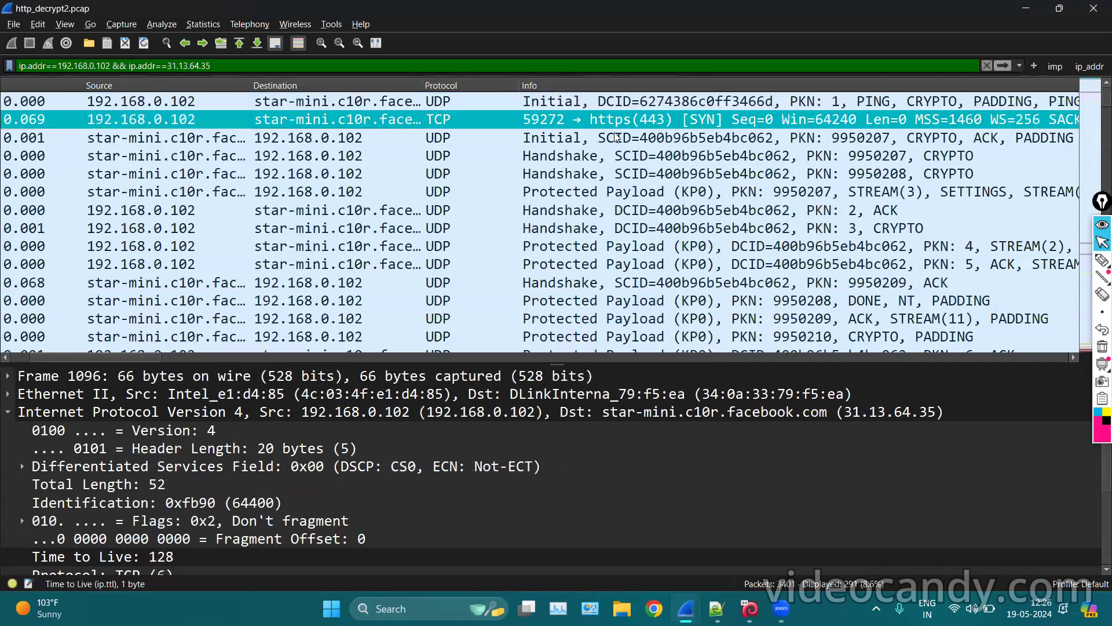
# Step through packets 1097, 1098, 1099, 1100 and 1103 to compare handshake and payload details.
pyautogui.click(598, 137)
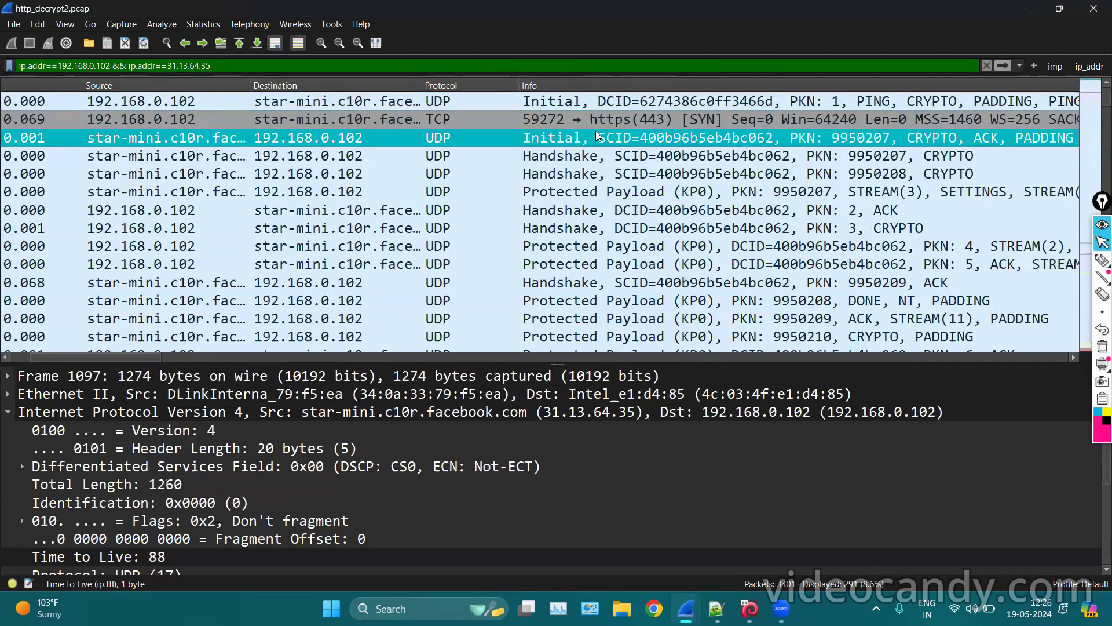
pyautogui.click(583, 158)
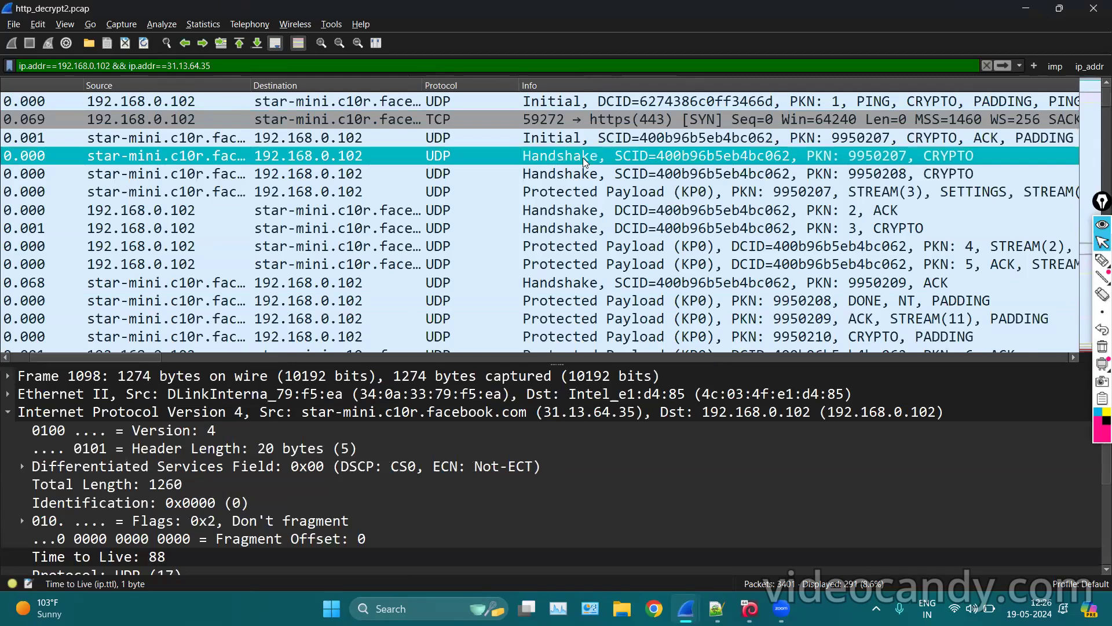
pyautogui.click(583, 173)
pyautogui.click(552, 194)
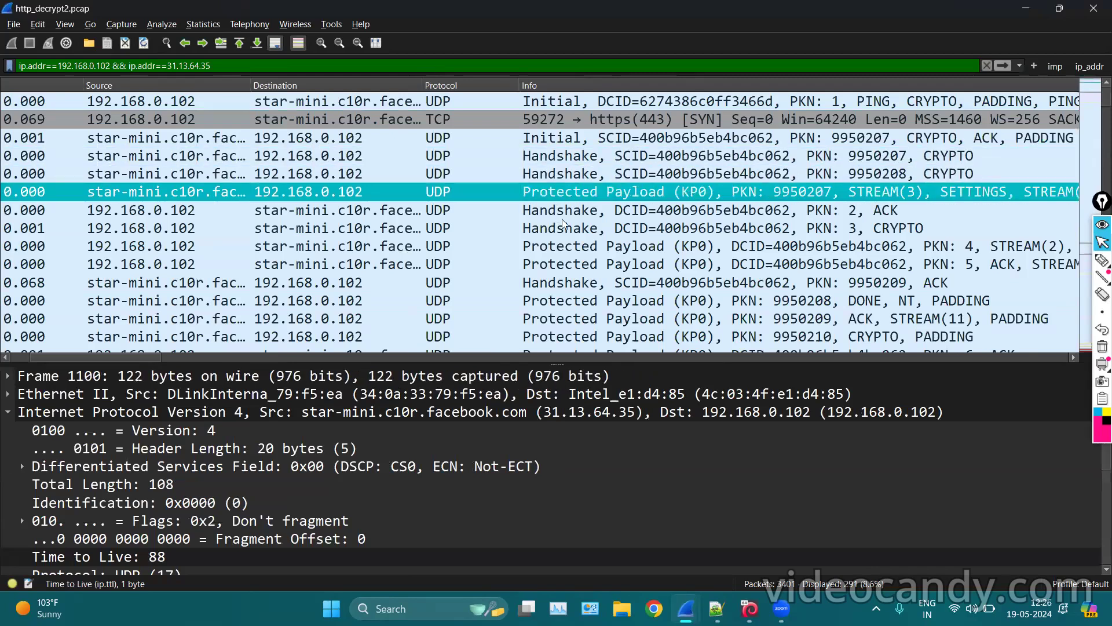
pyautogui.click(569, 234)
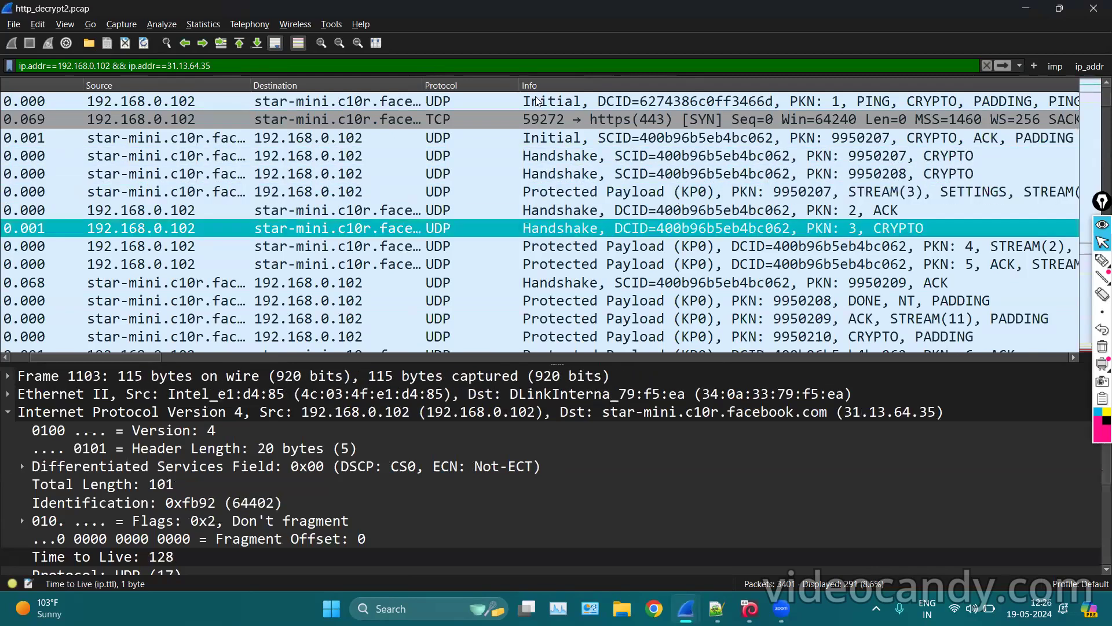
pyautogui.click(581, 176)
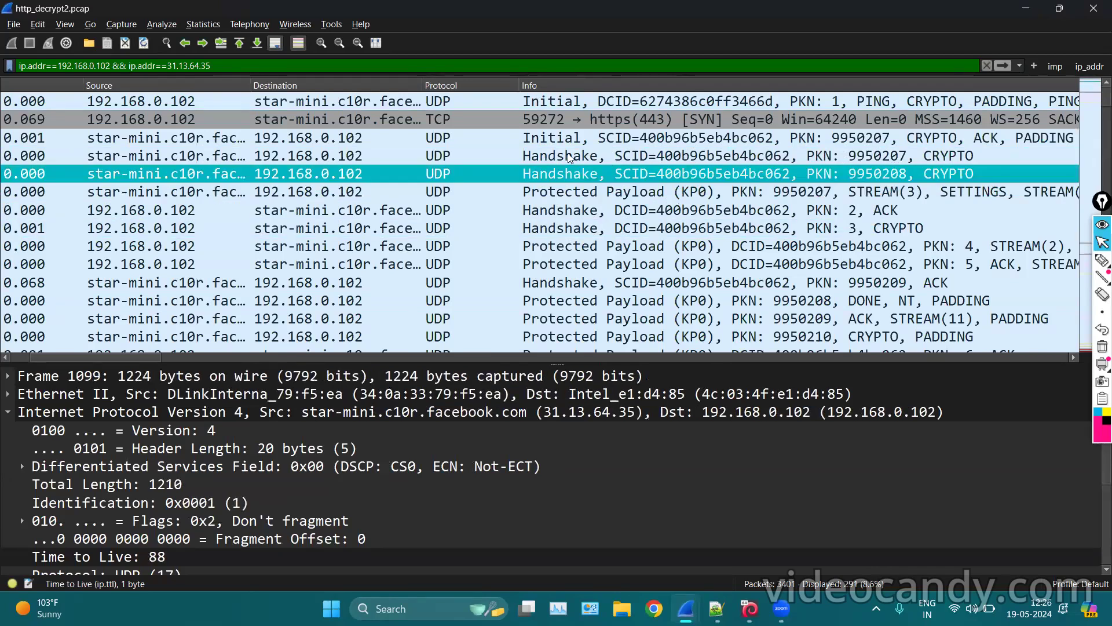
pyautogui.click(460, 227)
pyautogui.scroll(-20, 460, 228)
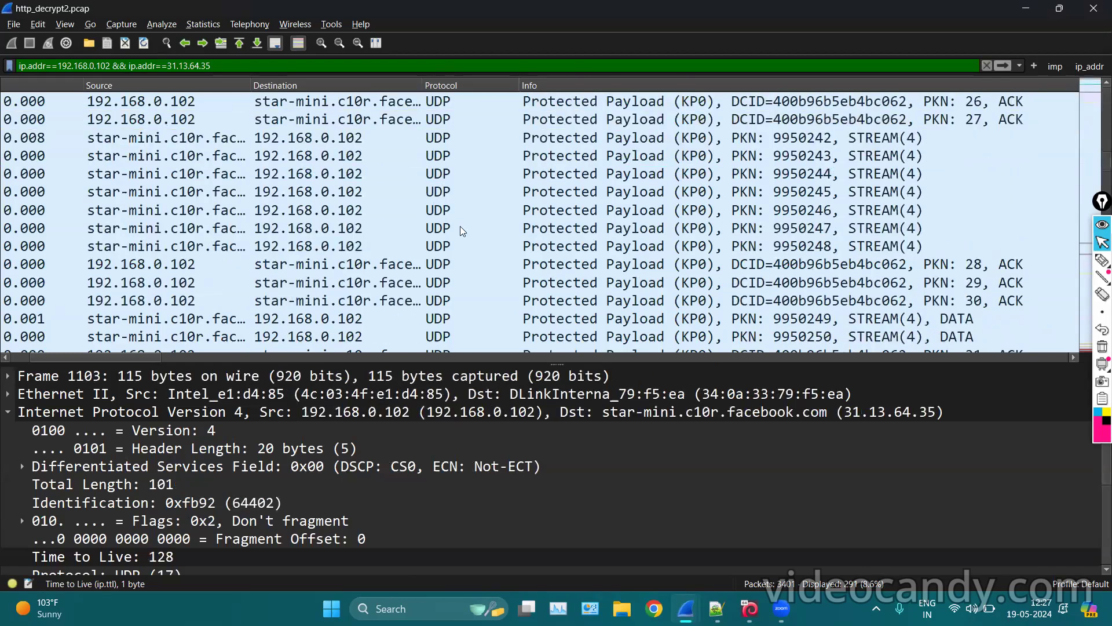
pyautogui.hscroll(-5, 460, 227)
pyautogui.scroll(20, 295, 210)
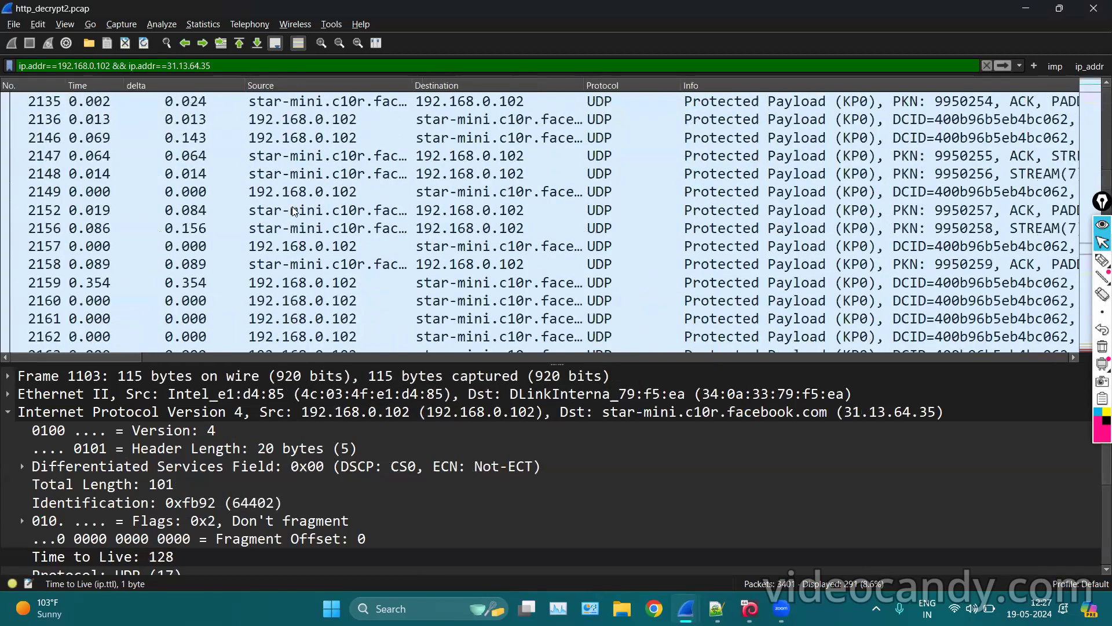
pyautogui.scroll(10, 558, 176)
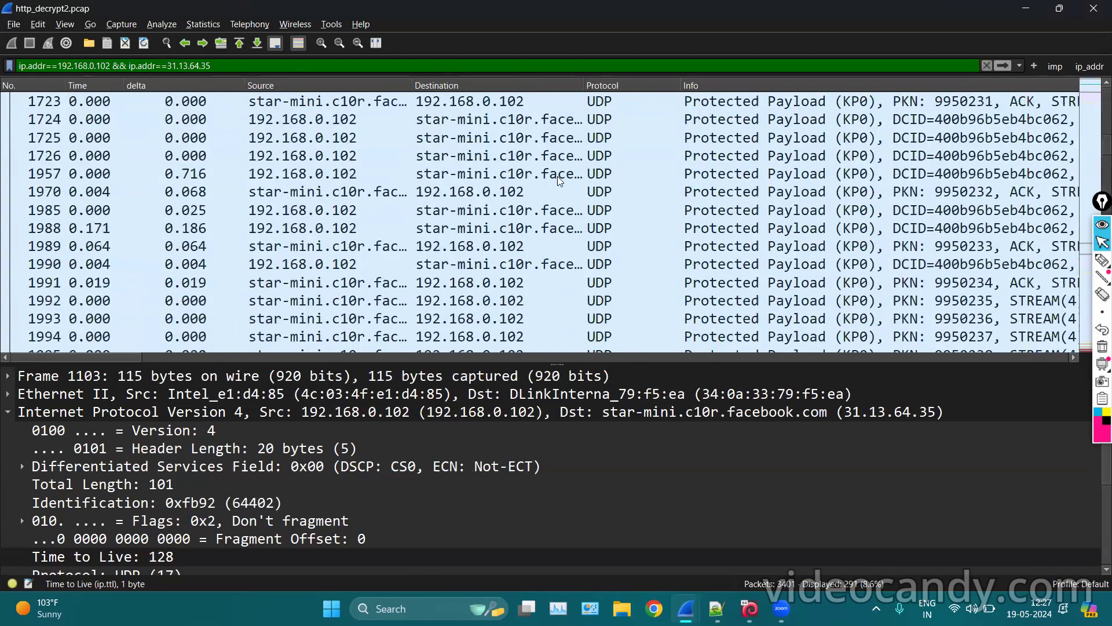
pyautogui.scroll(-8, 607, 227)
pyautogui.scroll(15, 607, 229)
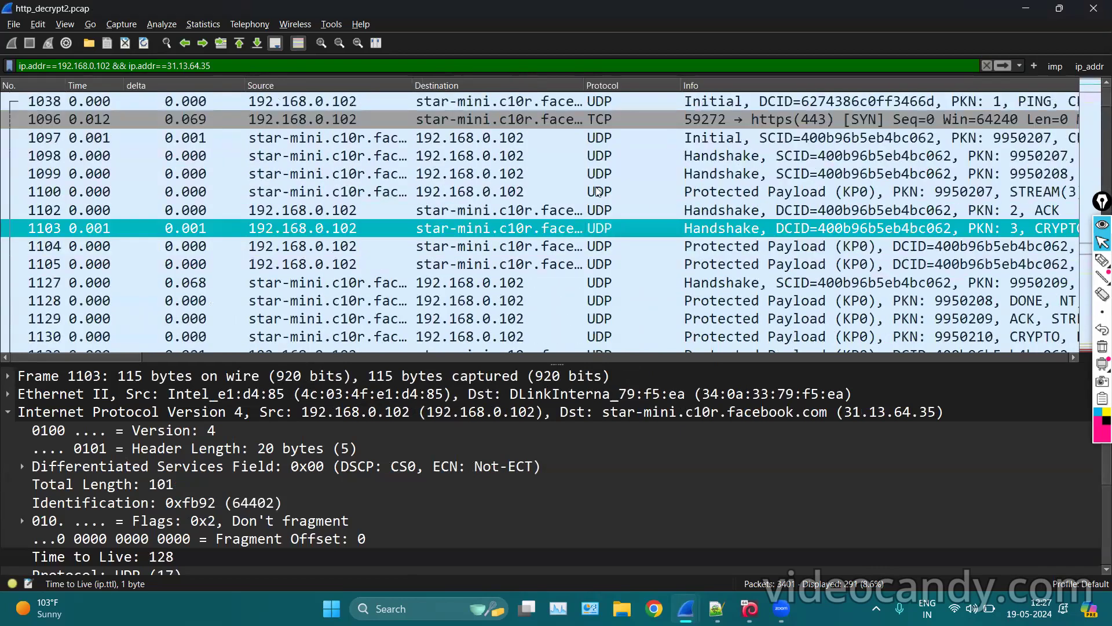
# Select packet 1098 from 31.13.64.35 and scroll to its IPv4 header fields.
pyautogui.hotkey('alt', 'Tab')
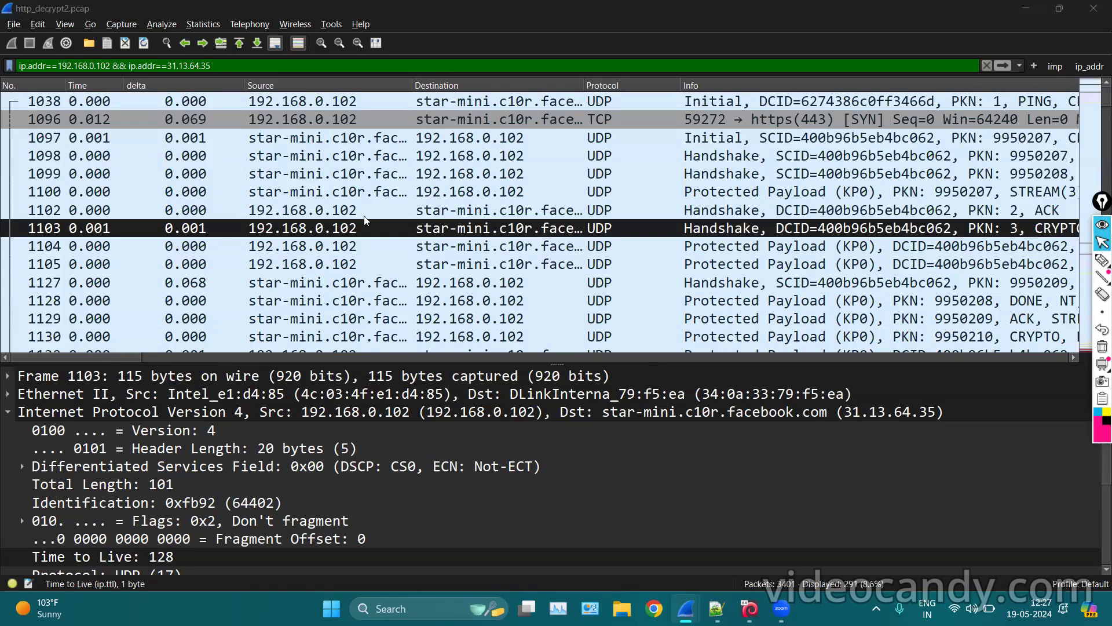
pyautogui.click(371, 163)
pyautogui.scroll(-15, 370, 162)
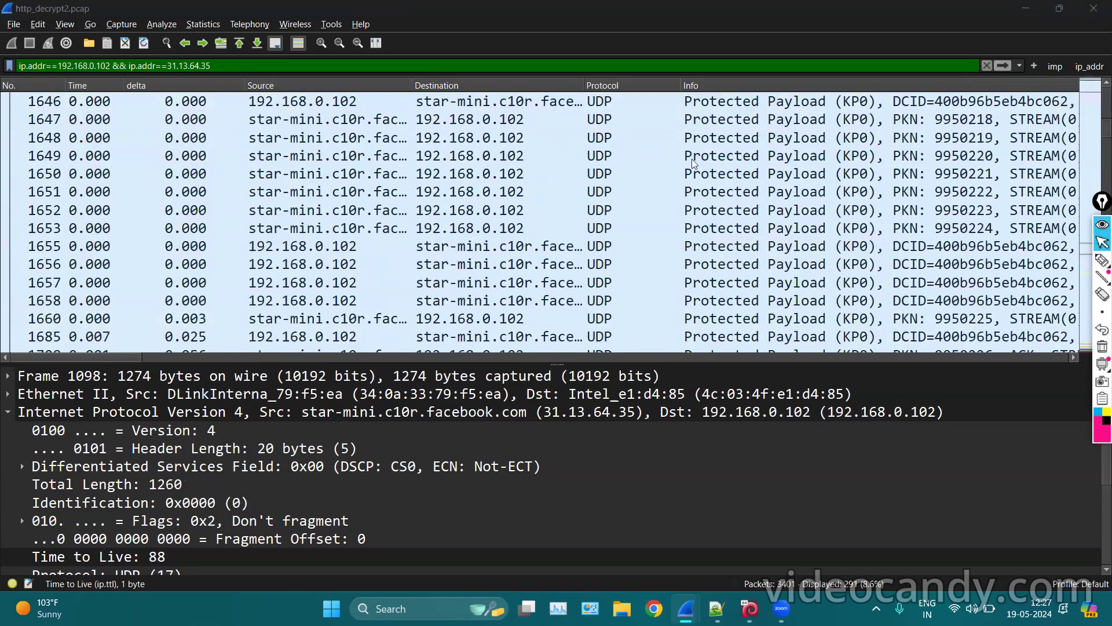
# From the unlimited conversation list, apply 192.168.0.102 → 108.158.41.136 as an A → B filter.
pyautogui.click(202, 24)
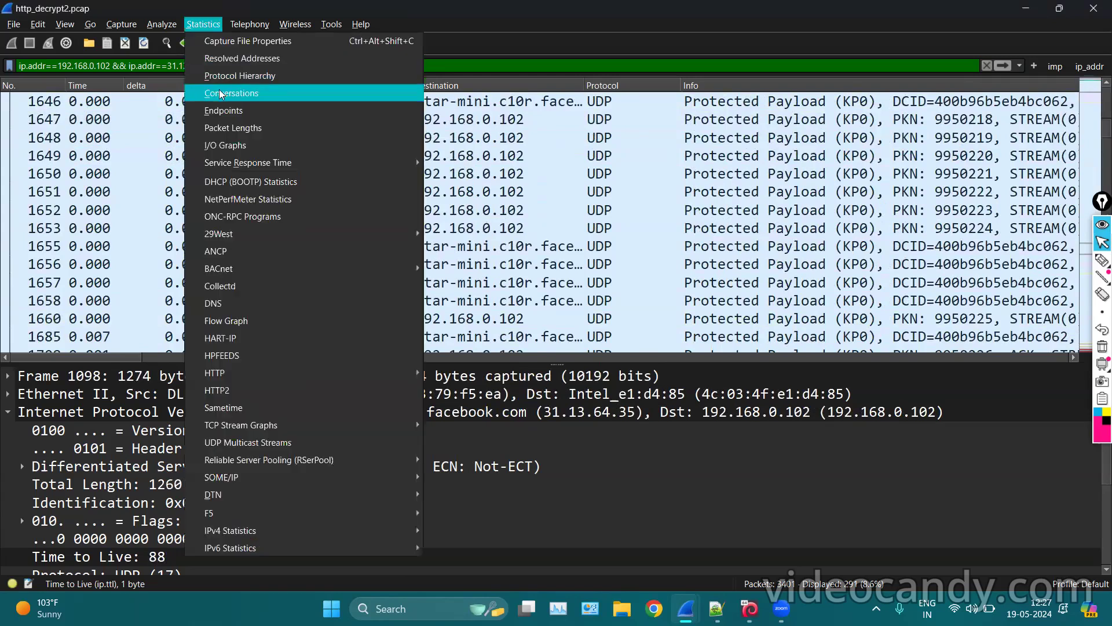
pyautogui.click(221, 91)
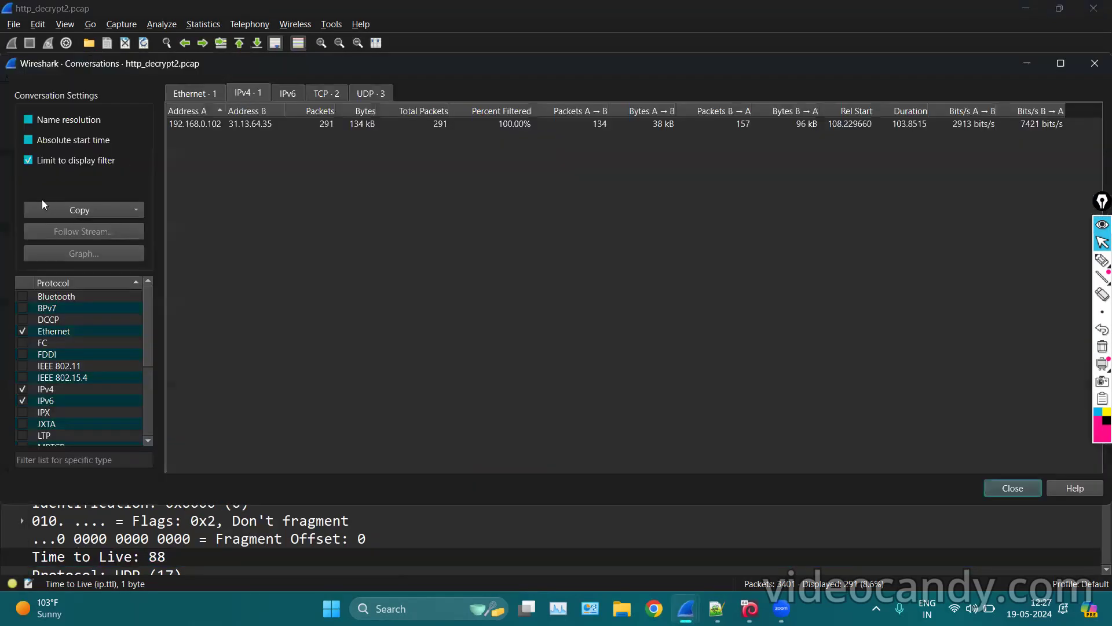
pyautogui.click(29, 160)
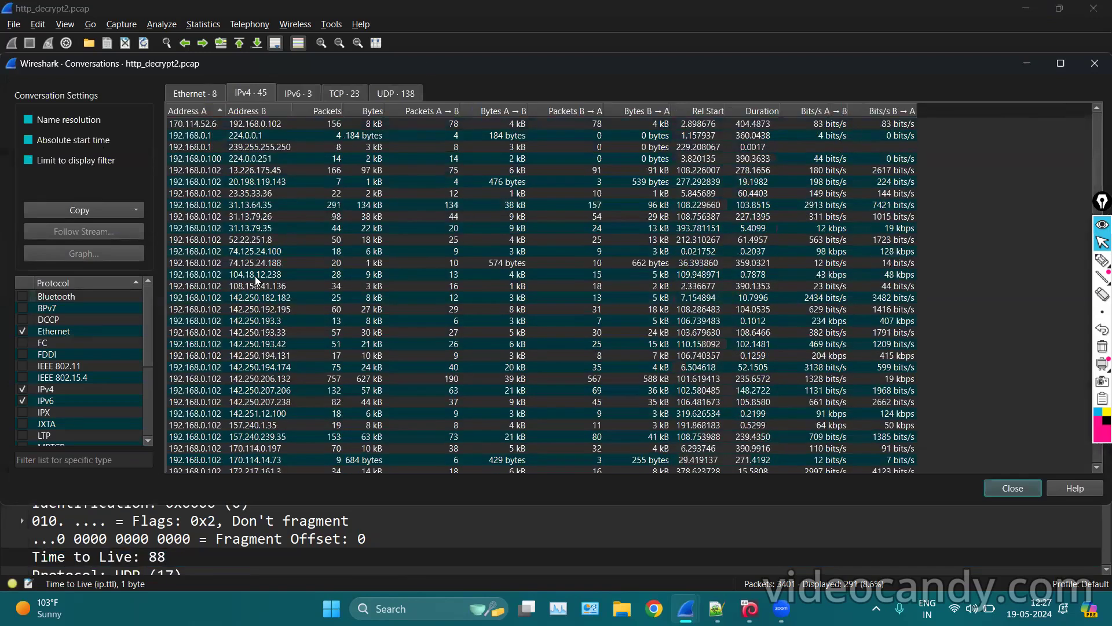
pyautogui.rightClick(307, 284)
pyautogui.moveTo(402, 273)
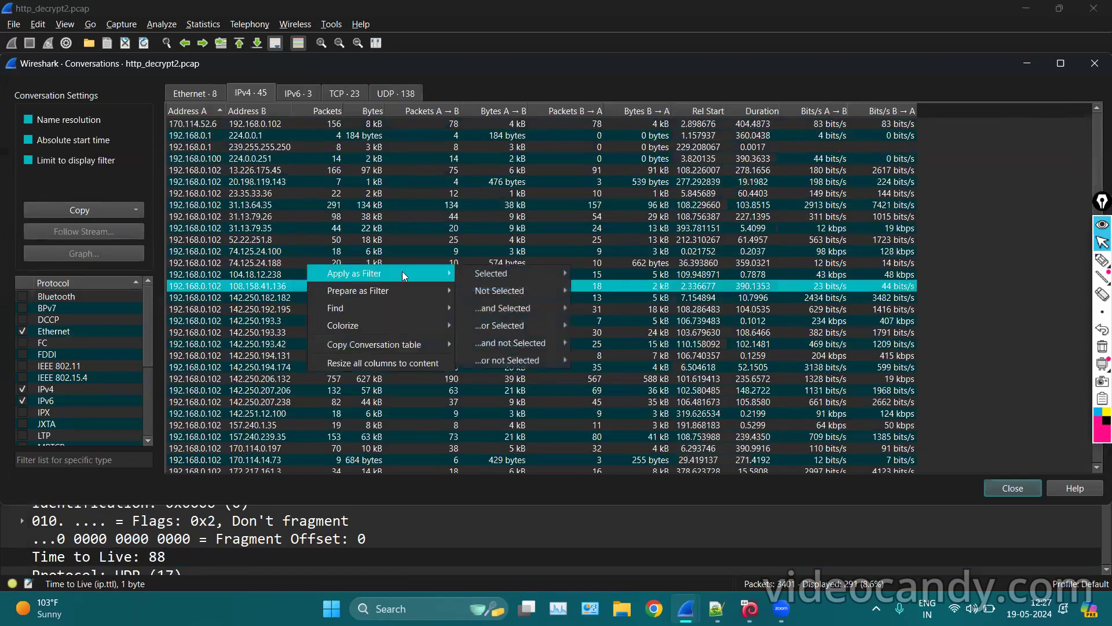
pyautogui.moveTo(508, 275)
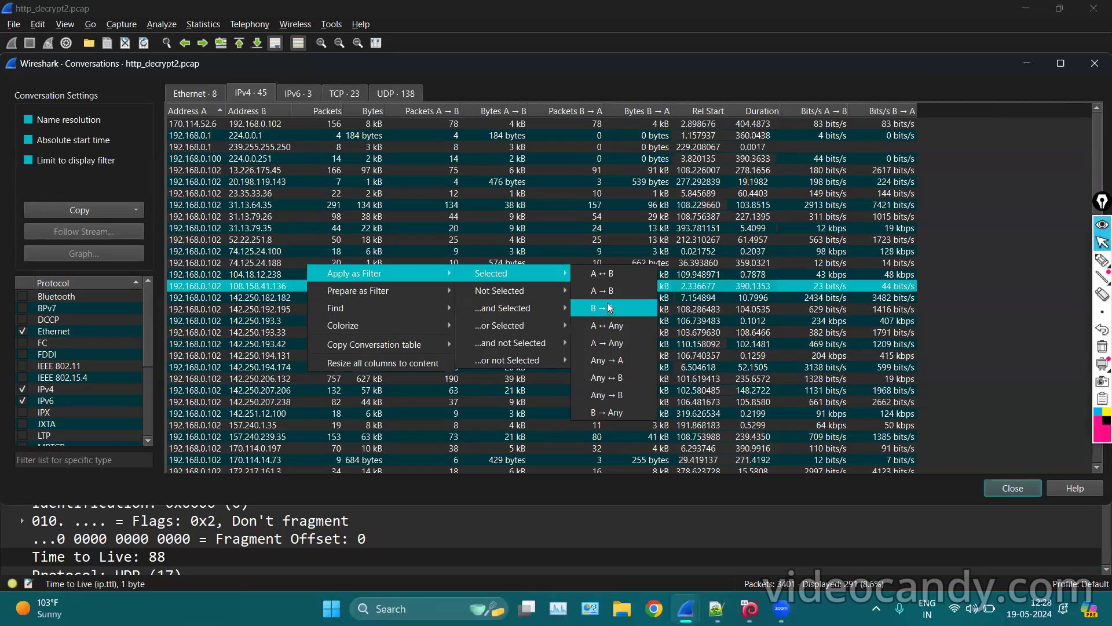
pyautogui.click(604, 296)
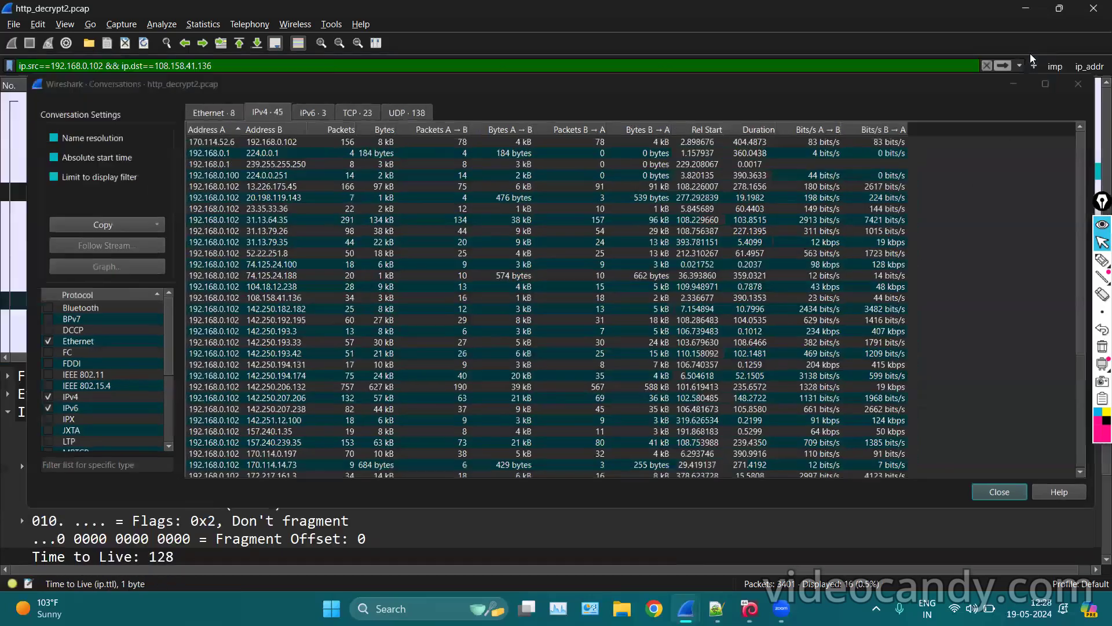
pyautogui.click(1030, 54)
pyautogui.scroll(-1, 483, 249)
# Highlight the ip.src==192.168.0.102 && ip.dst==108.158.41.136 filter, then reopen Statistics > Conversations.
pyautogui.scroll(1, 484, 249)
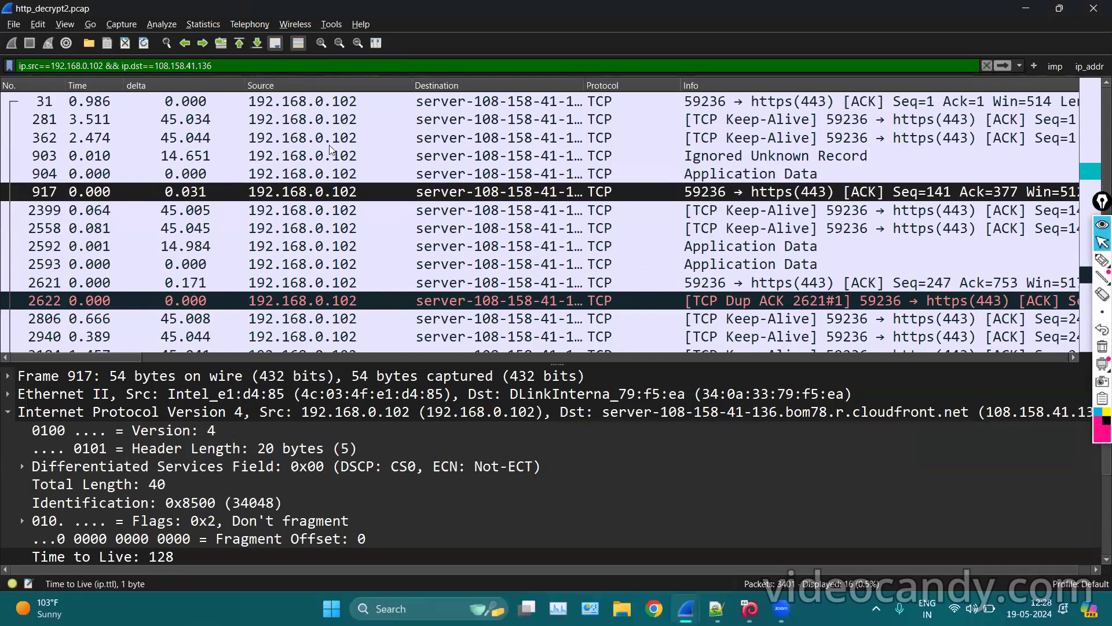
pyautogui.moveTo(228, 66); pyautogui.dragTo(55, 59)
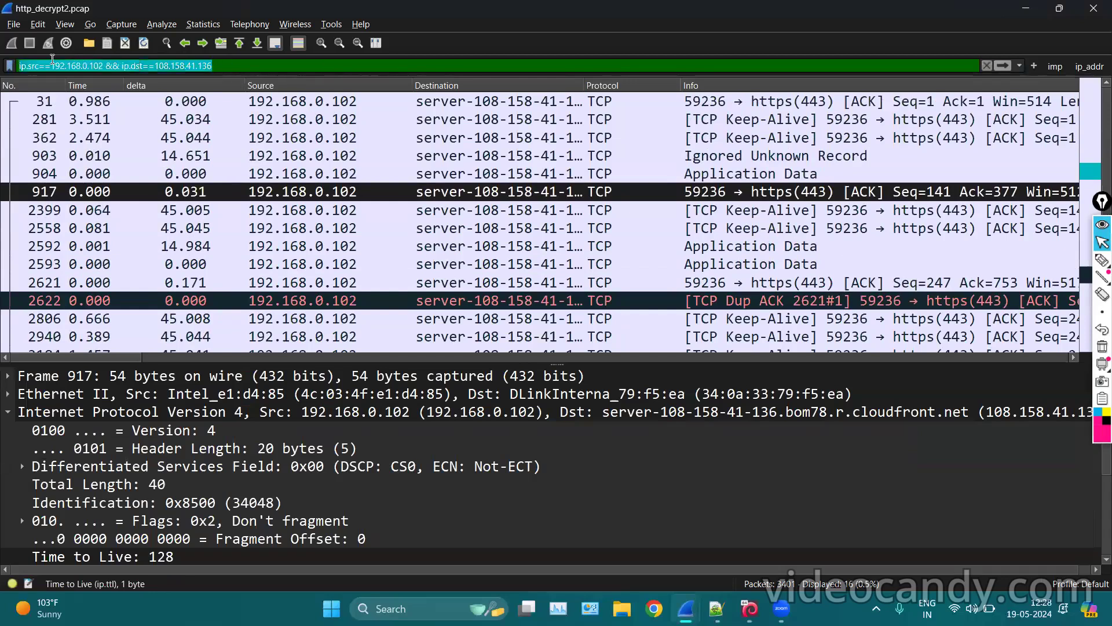
pyautogui.click(246, 65)
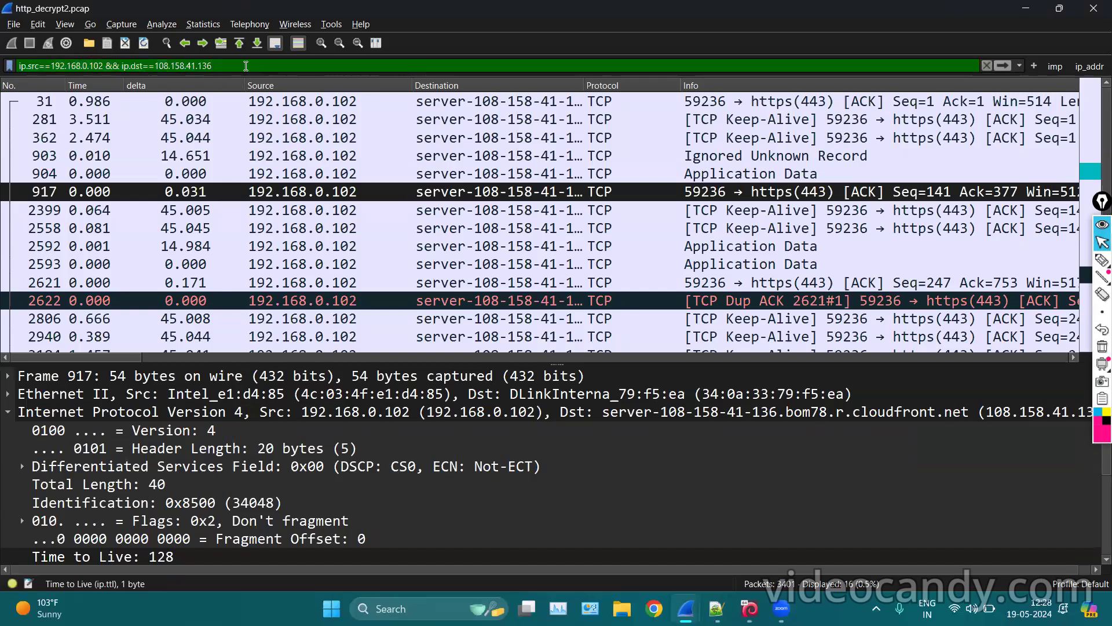
pyautogui.scroll(-1, 371, 168)
pyautogui.scroll(1, 383, 180)
pyautogui.click(201, 24)
pyautogui.click(231, 93)
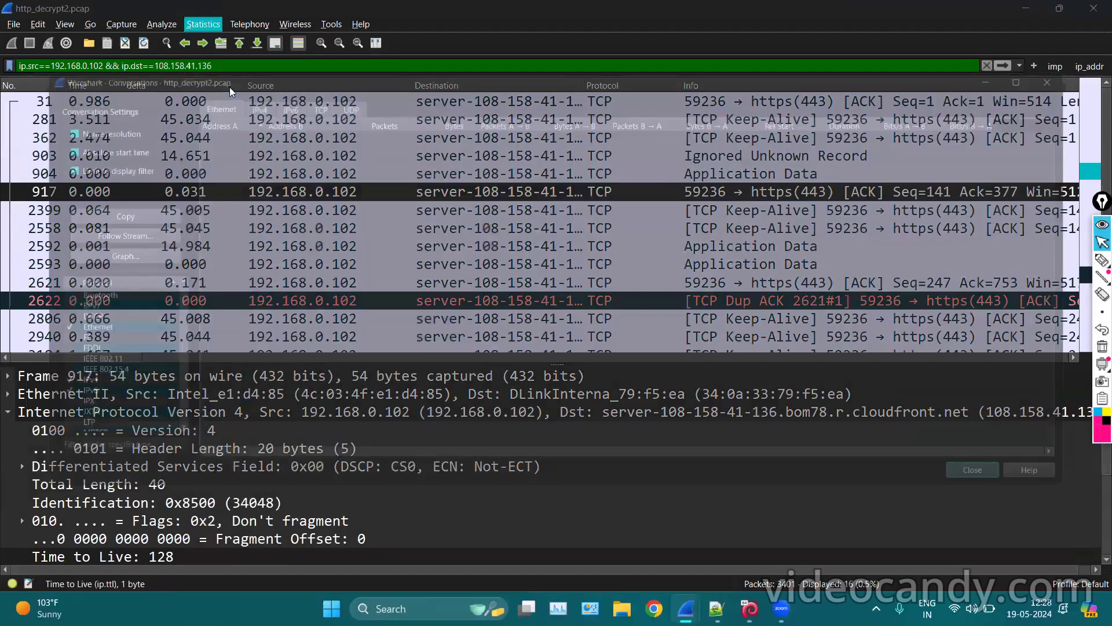
# On the IPv4 tab, mark the 108.158.41.136 address and the Limit to display filter setting, then clear.
pyautogui.click(254, 93)
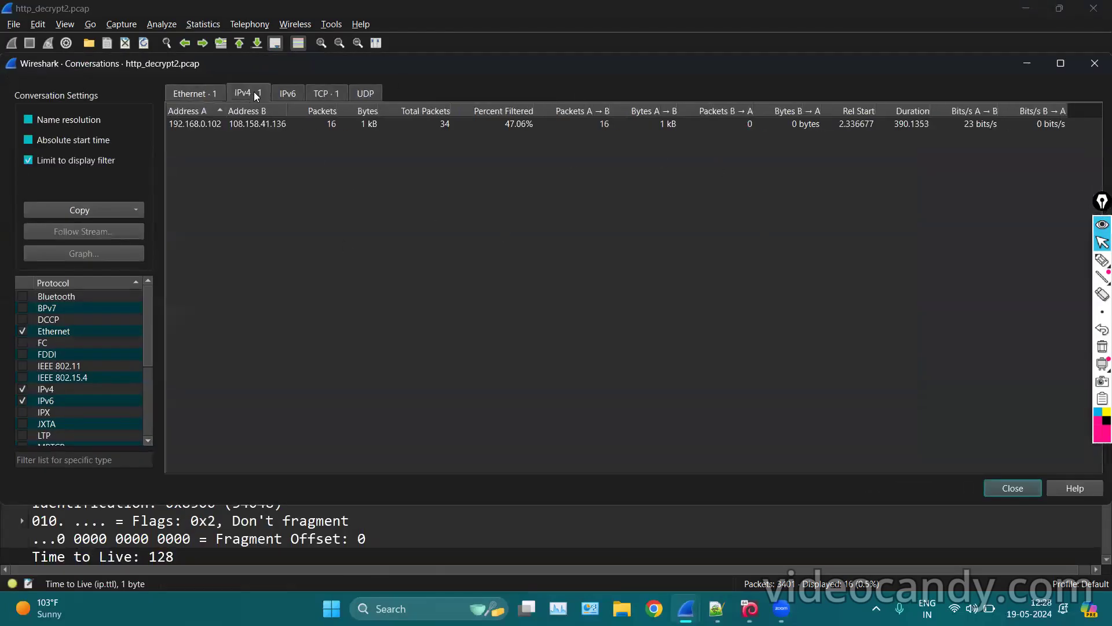
pyautogui.click(1101, 261)
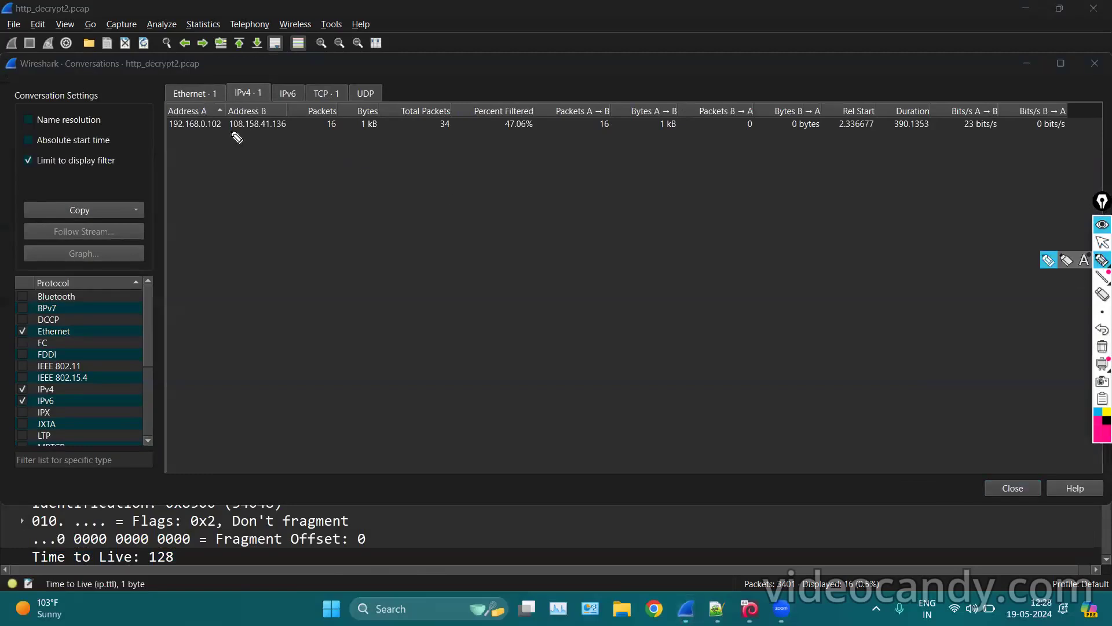
pyautogui.moveTo(230, 131); pyautogui.dragTo(328, 129)
pyautogui.moveTo(37, 171)
pyautogui.mouseDown()
pyautogui.moveTo(19, 169)
pyautogui.moveTo(93, 146)
pyautogui.moveTo(23, 154)
pyautogui.moveTo(26, 168)
pyautogui.mouseUp()
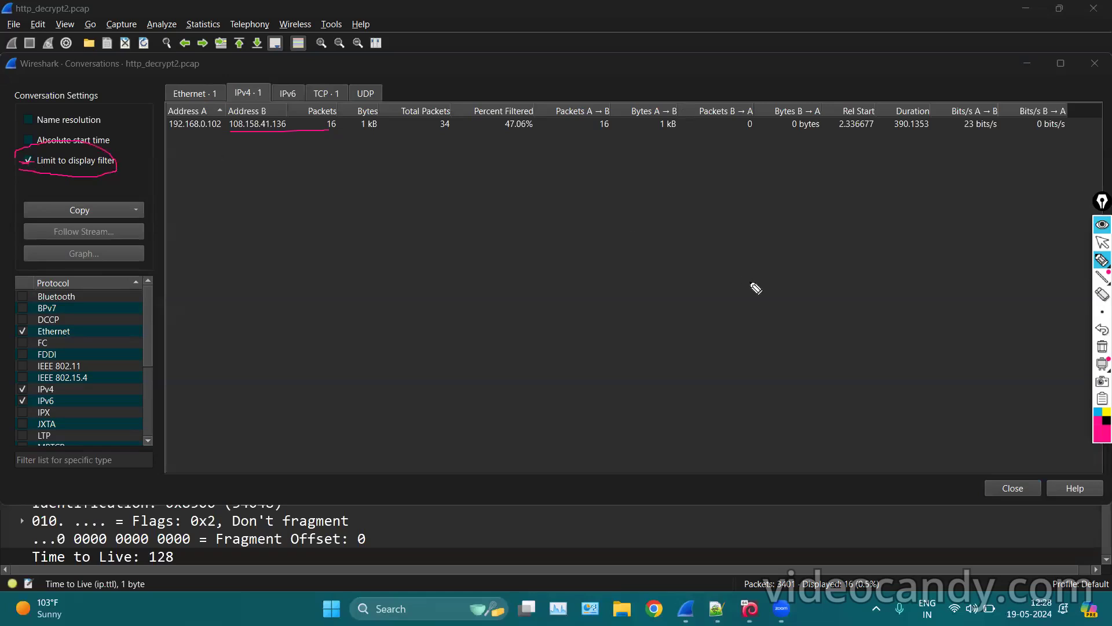
pyautogui.click(1100, 267)
pyautogui.click(1102, 242)
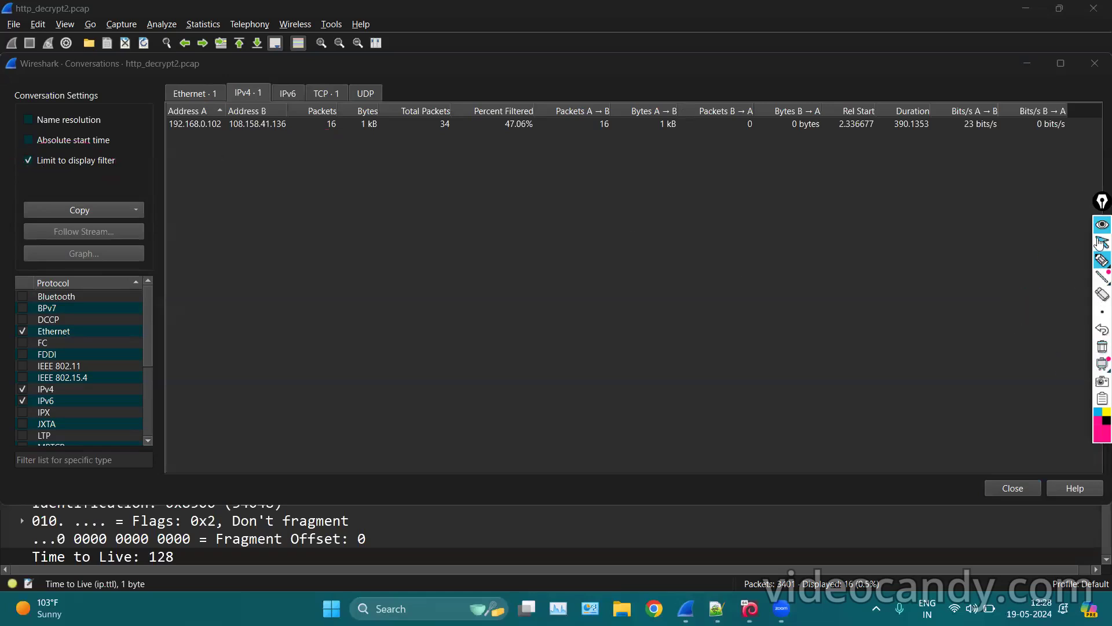
# Uncheck Limit to display filter and scroll through all the IPv4 conversations.
pyautogui.click(28, 162)
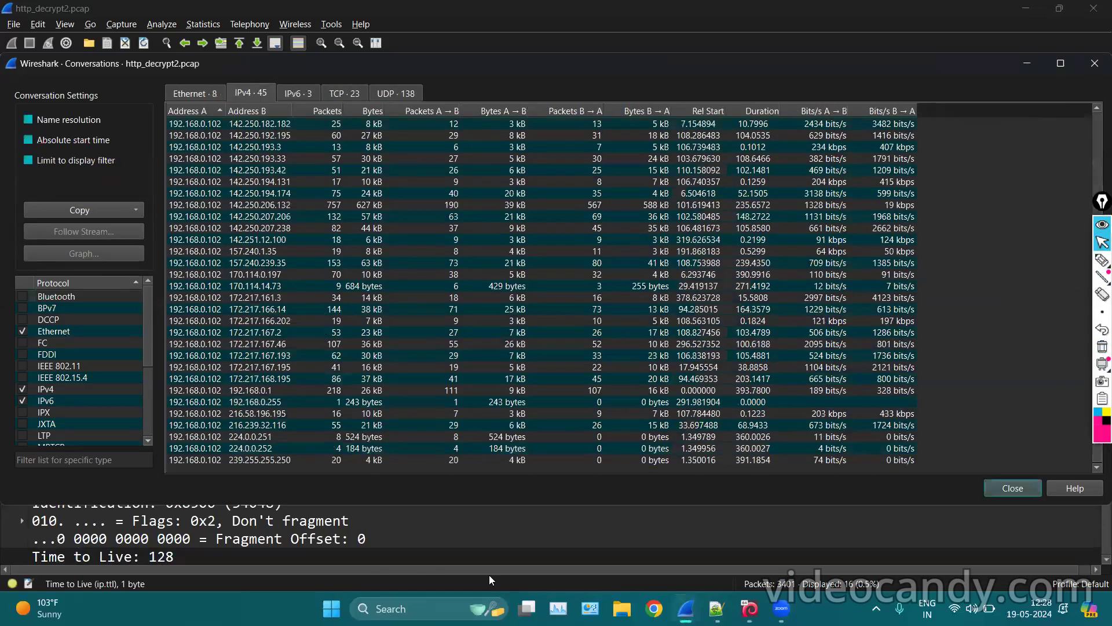
pyautogui.scroll(5, 394, 183)
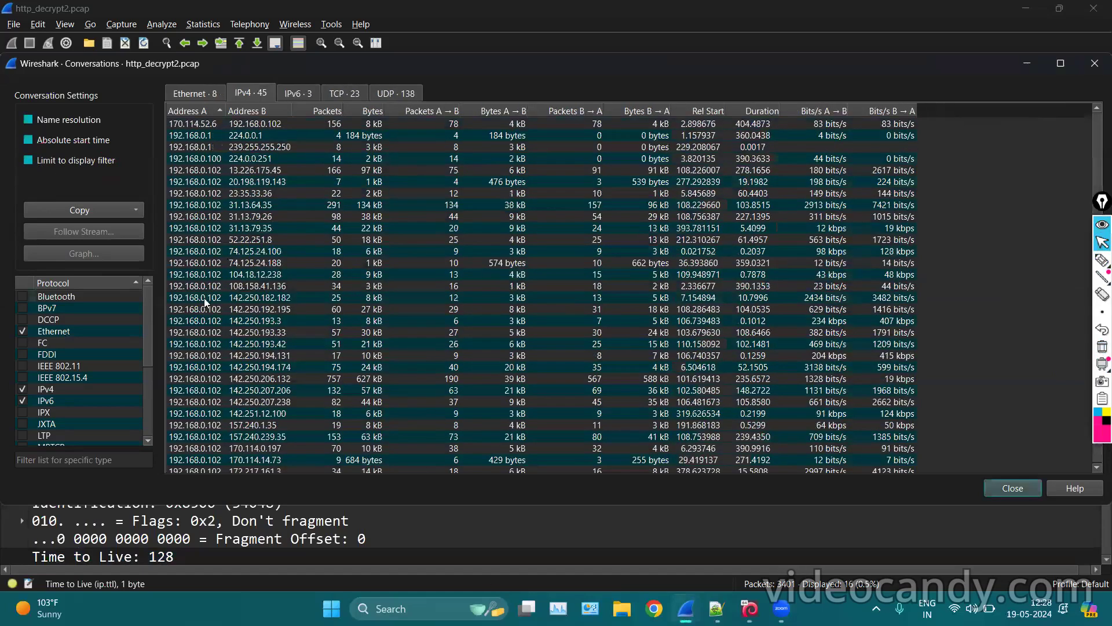
pyautogui.scroll(-4, 97, 367)
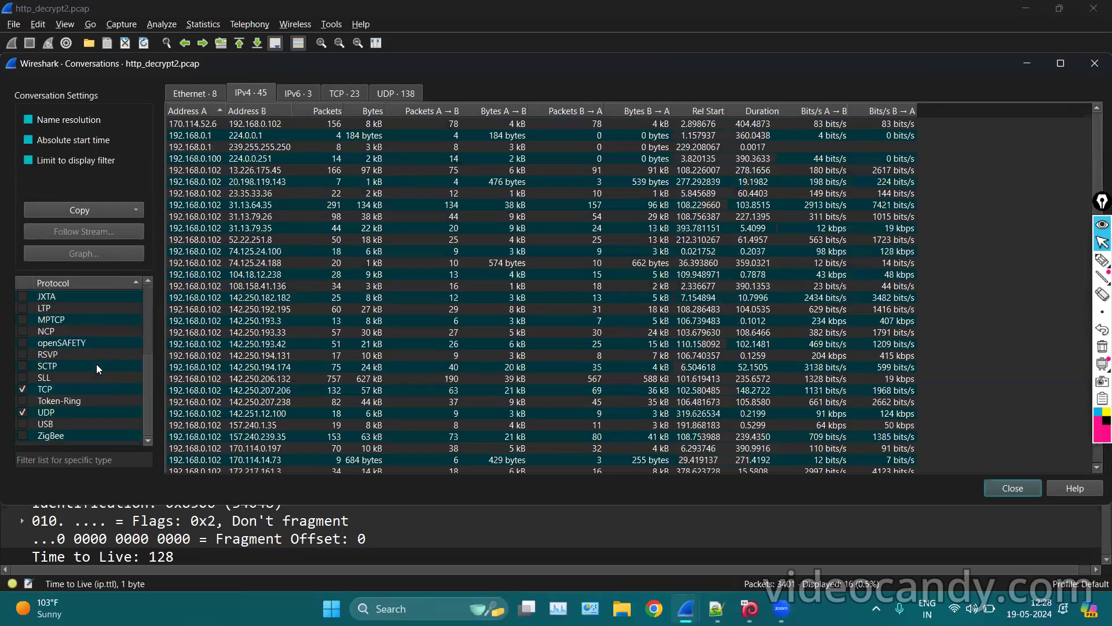
pyautogui.scroll(4, 96, 363)
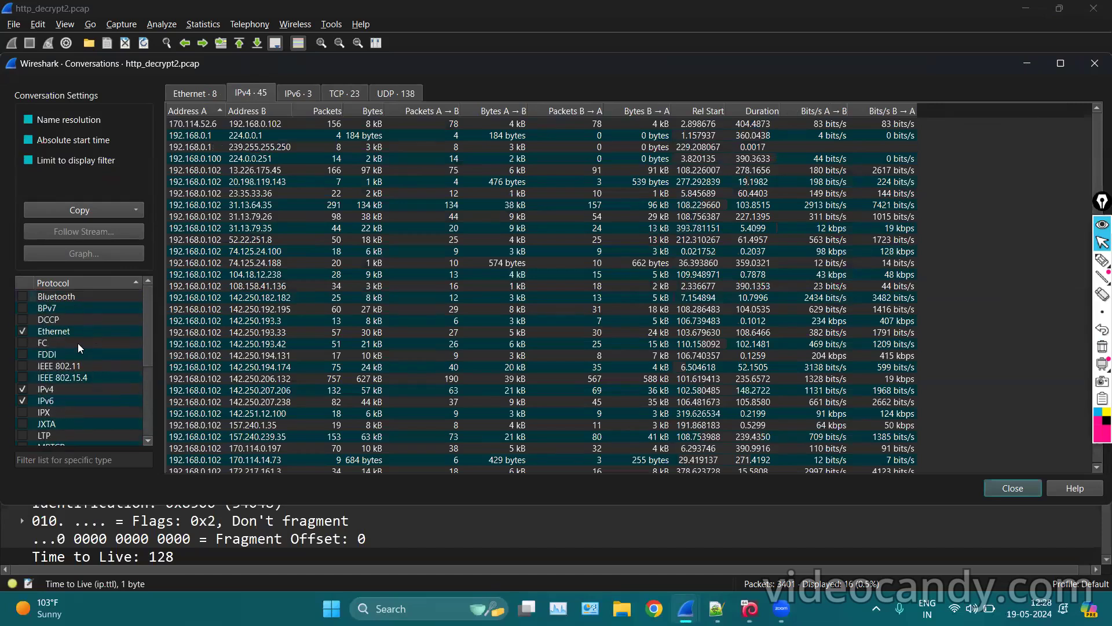
pyautogui.scroll(-2, 74, 355)
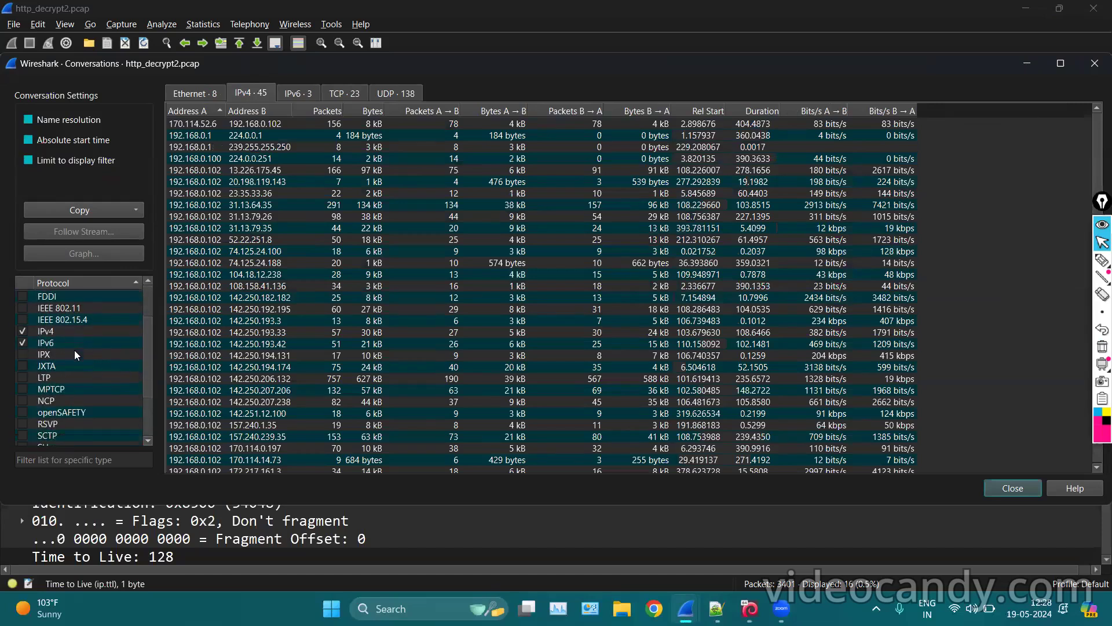
pyautogui.scroll(-2, 79, 414)
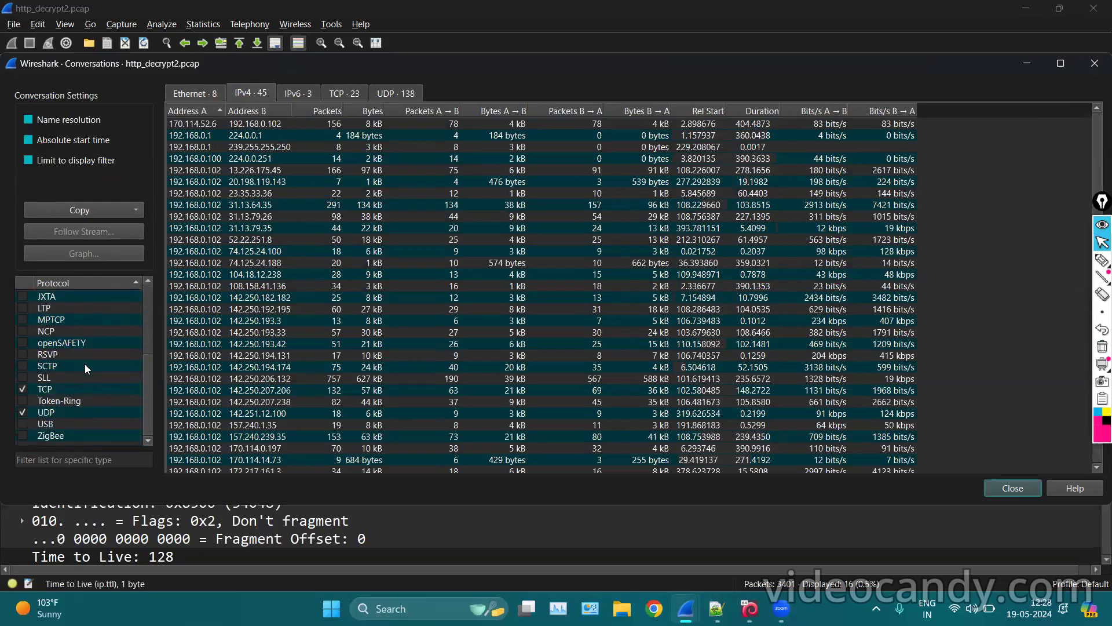
pyautogui.scroll(4, 84, 353)
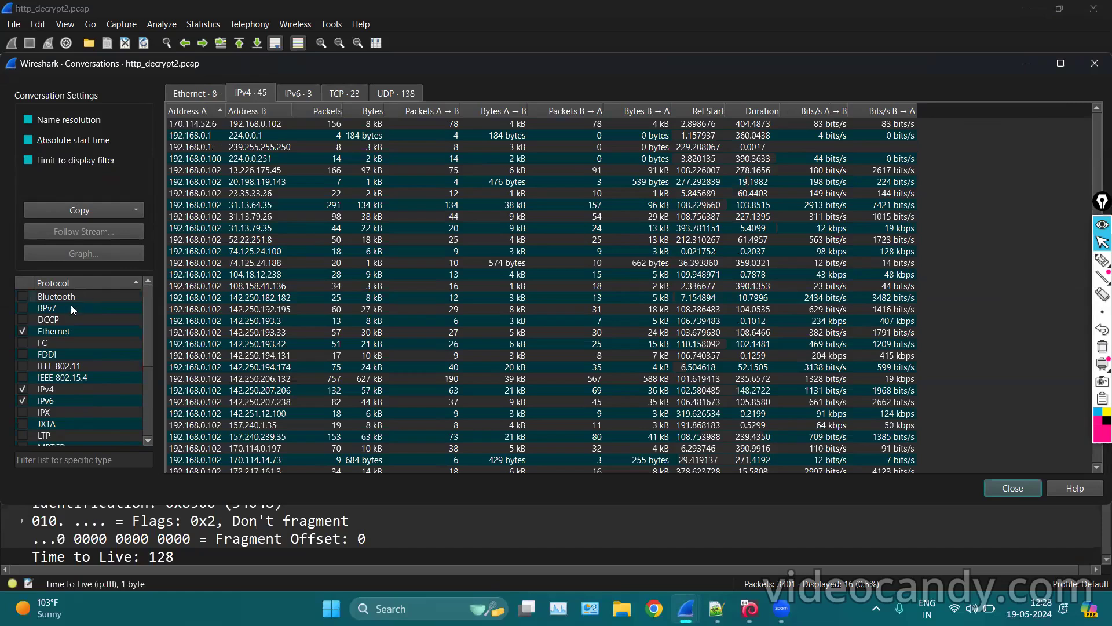
pyautogui.scroll(-4, 52, 405)
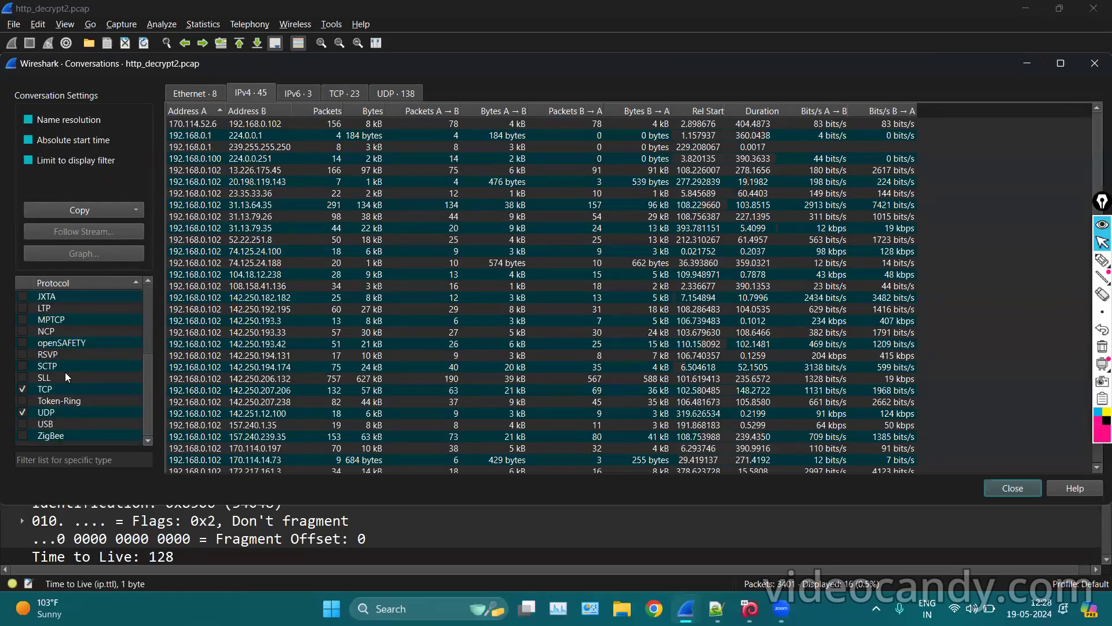
pyautogui.scroll(4, 68, 330)
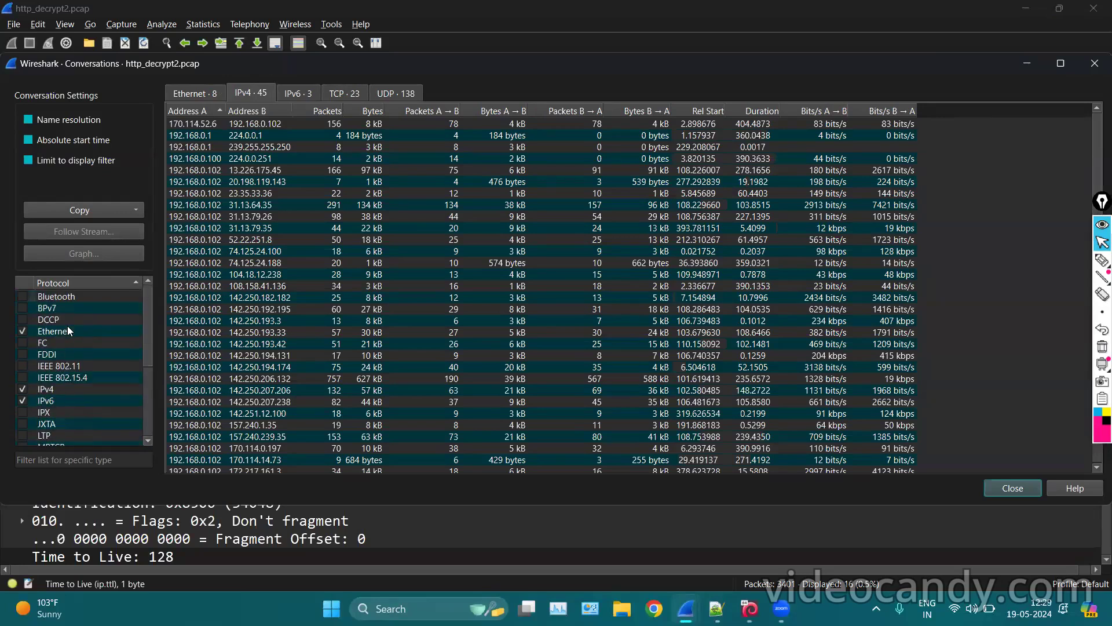
pyautogui.scroll(-4, 72, 352)
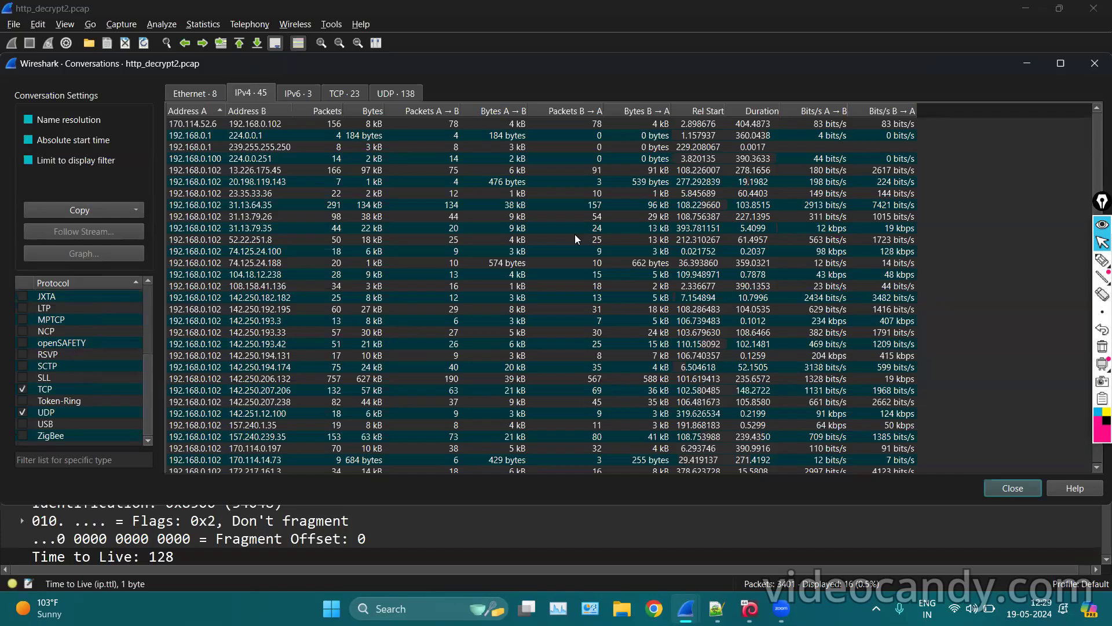
pyautogui.scroll(-5, 575, 234)
# Review the IPv6, TCP (23 conversations) and UDP conversation lists.
pyautogui.click(297, 87)
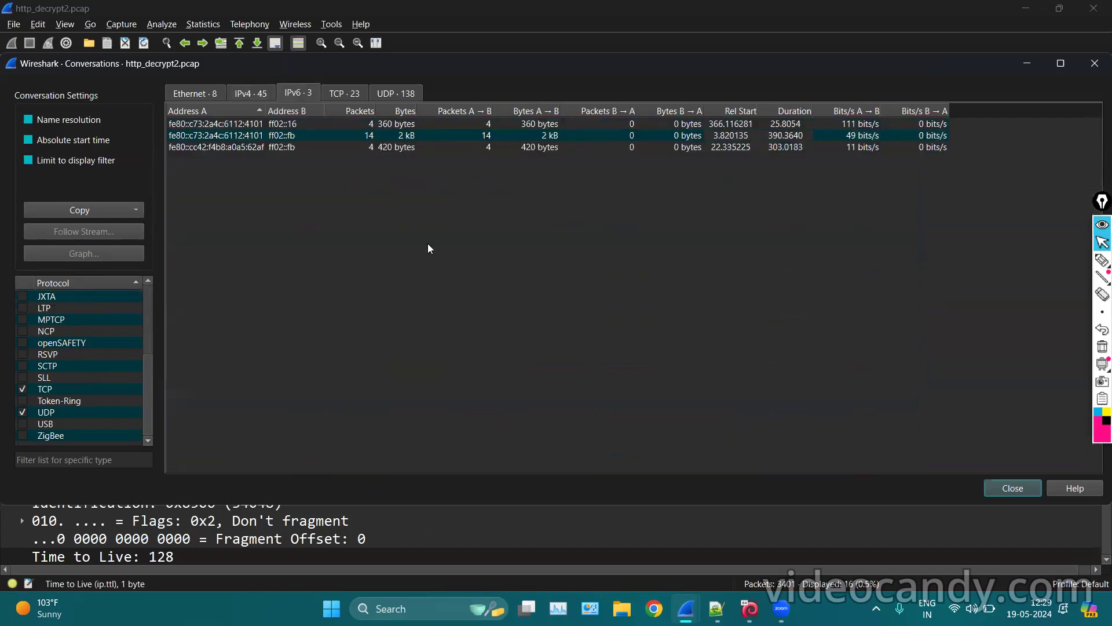
pyautogui.click(345, 93)
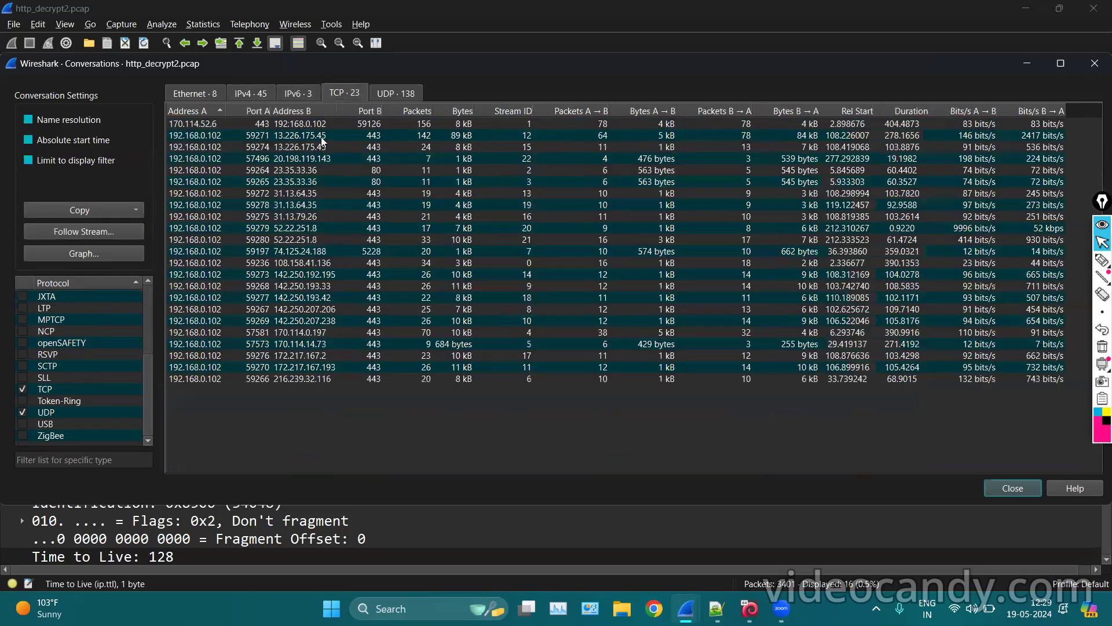
pyautogui.click(393, 91)
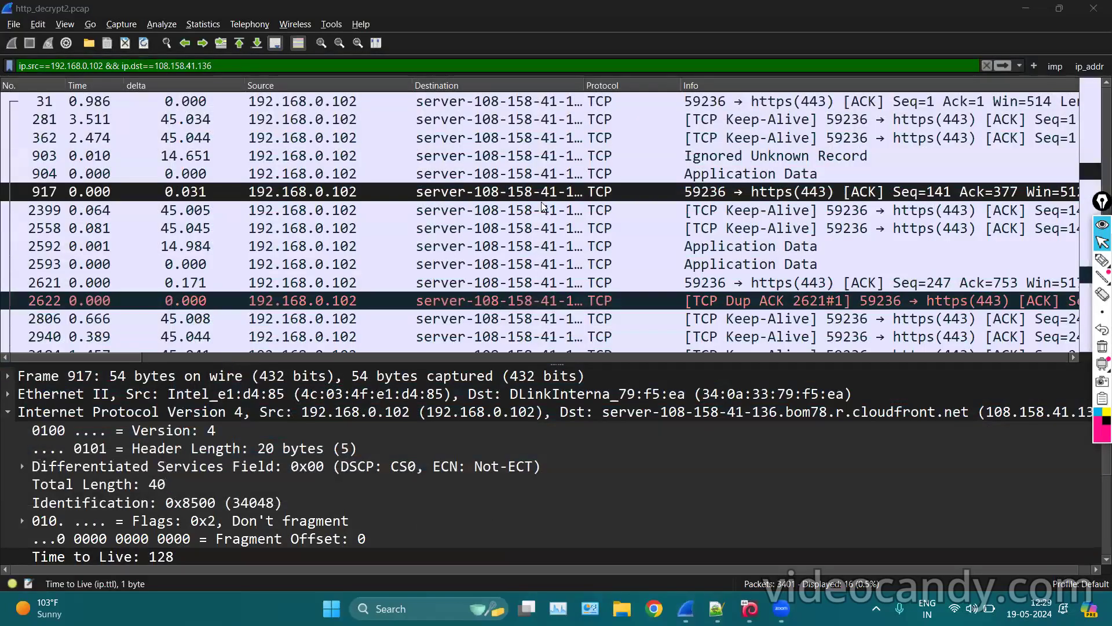
# Open Statistics > Endpoints unlimited by the filter and view the 45 IPv4 addresses with GeoIP columns.
pyautogui.click(210, 25)
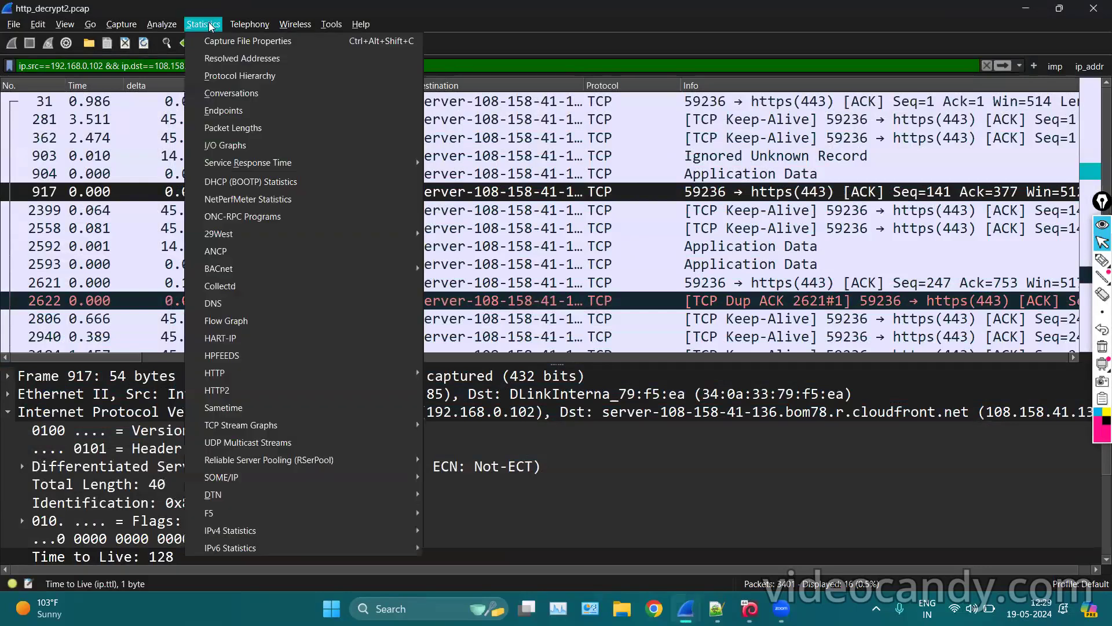
pyautogui.click(232, 110)
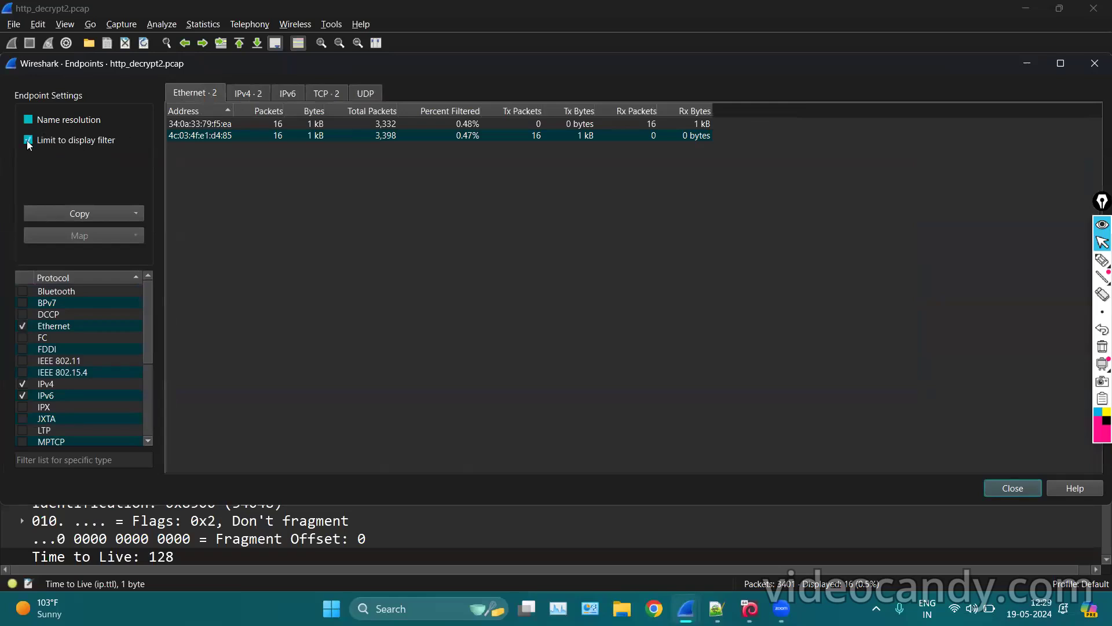
pyautogui.click(29, 141)
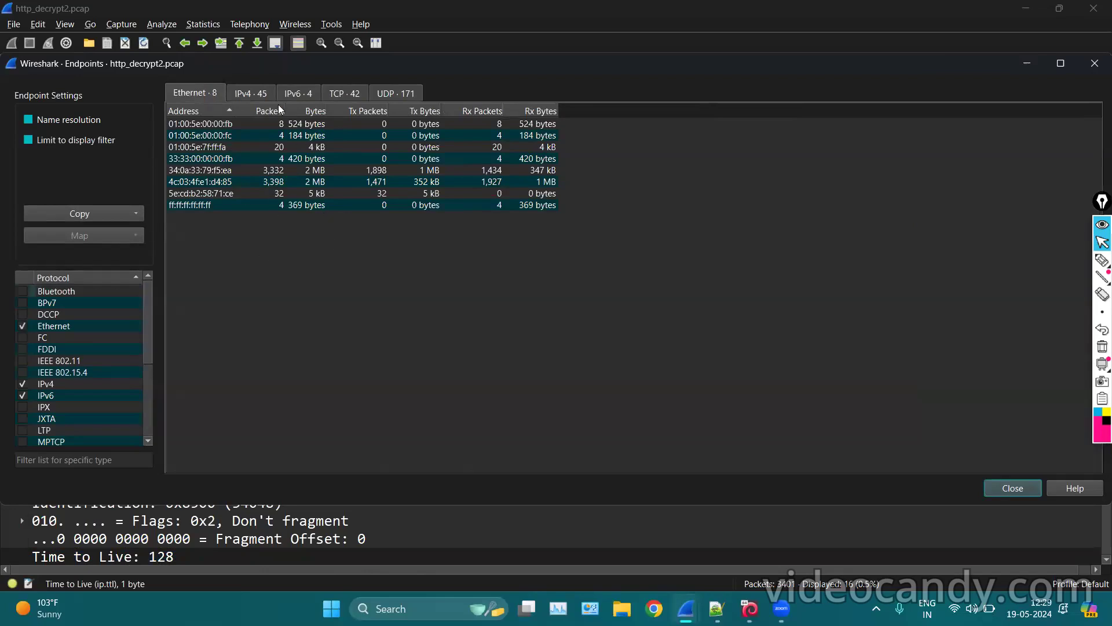
pyautogui.click(254, 93)
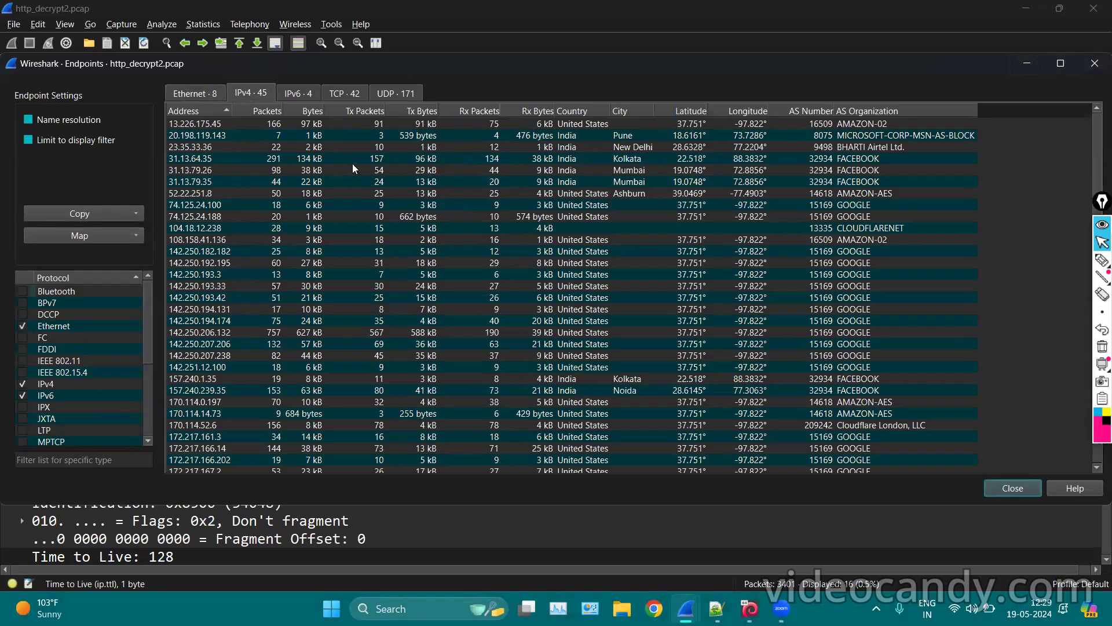
pyautogui.scroll(-5, 339, 172)
pyautogui.scroll(5, 340, 171)
pyautogui.click(215, 136)
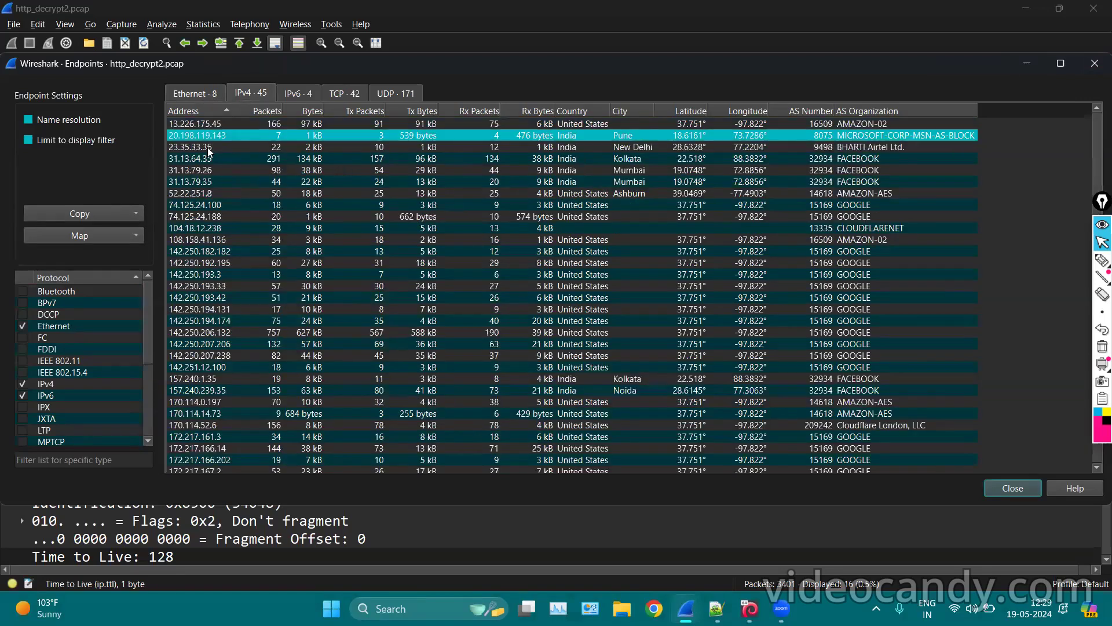
pyautogui.click(210, 147)
pyautogui.click(206, 159)
pyautogui.click(204, 170)
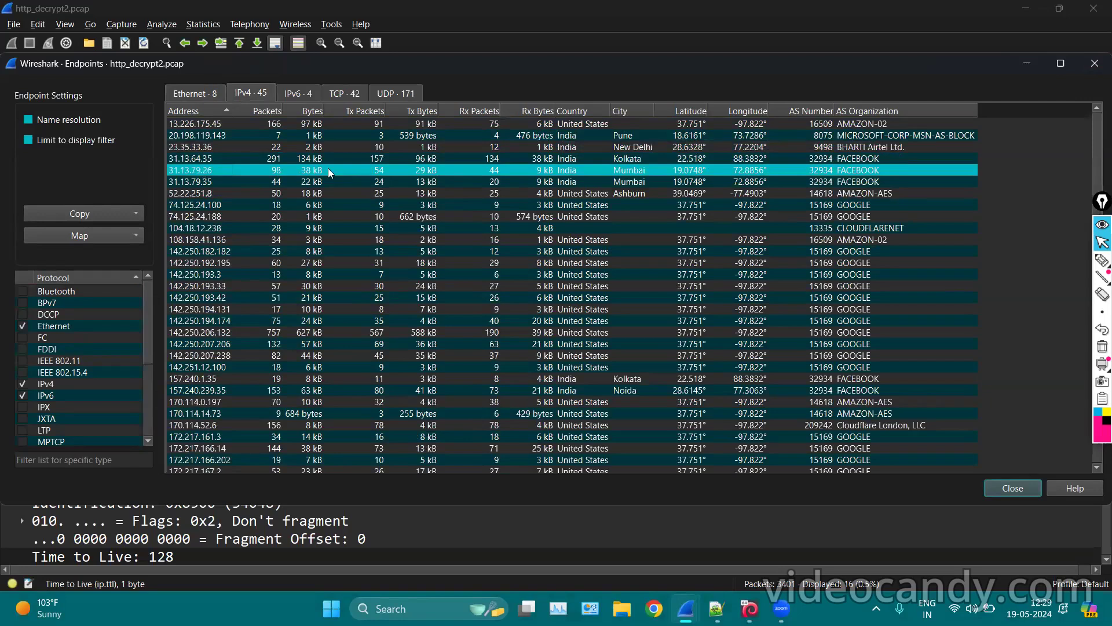
pyautogui.click(277, 196)
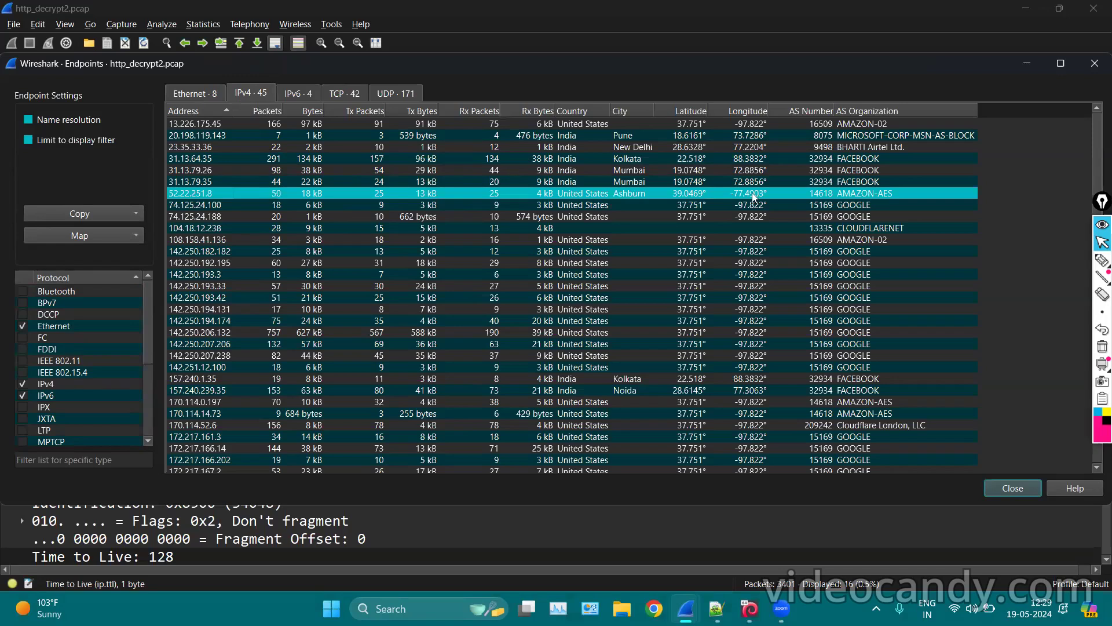
pyautogui.click(1101, 262)
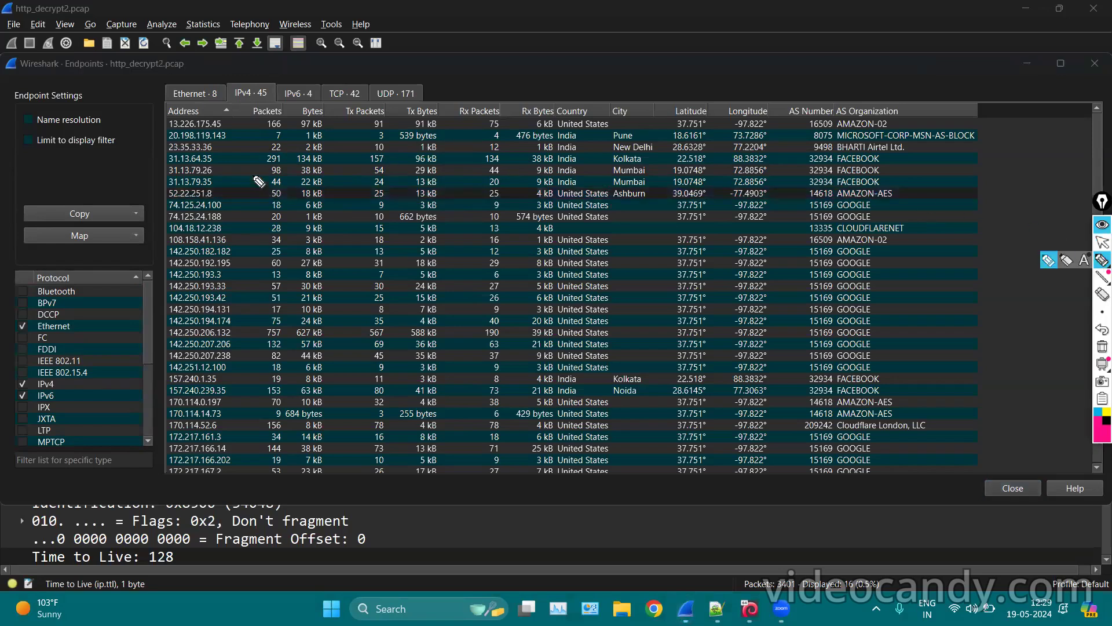
pyautogui.moveTo(249, 184)
pyautogui.mouseDown()
pyautogui.moveTo(284, 205)
pyautogui.moveTo(305, 194)
pyautogui.moveTo(448, 202)
pyautogui.mouseUp()
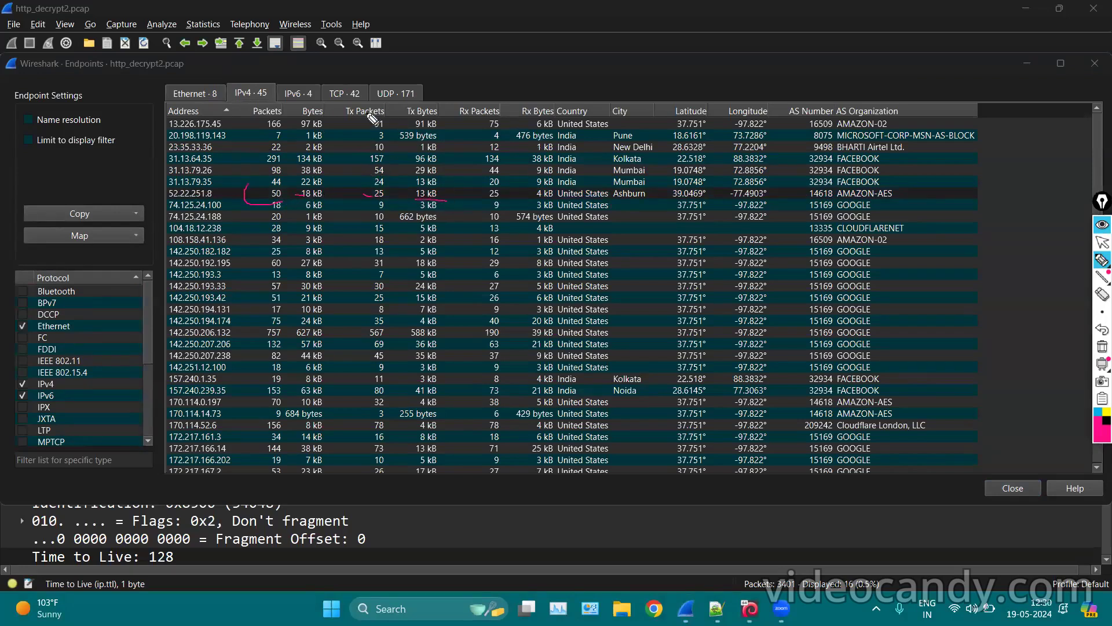
pyautogui.moveTo(347, 116); pyautogui.dragTo(362, 116)
pyautogui.moveTo(459, 116); pyautogui.dragTo(481, 121)
pyautogui.moveTo(479, 202); pyautogui.dragTo(501, 207)
pyautogui.click(532, 94)
pyautogui.moveTo(534, 199); pyautogui.dragTo(545, 197)
pyautogui.moveTo(244, 179)
pyautogui.mouseDown()
pyautogui.moveTo(266, 191)
pyautogui.moveTo(255, 202)
pyautogui.mouseUp()
pyautogui.moveTo(558, 200)
pyautogui.mouseDown()
pyautogui.moveTo(768, 200)
pyautogui.moveTo(911, 164)
pyautogui.moveTo(836, 194)
pyautogui.moveTo(949, 299)
pyautogui.moveTo(942, 418)
pyautogui.moveTo(879, 471)
pyautogui.moveTo(880, 243)
pyautogui.mouseUp()
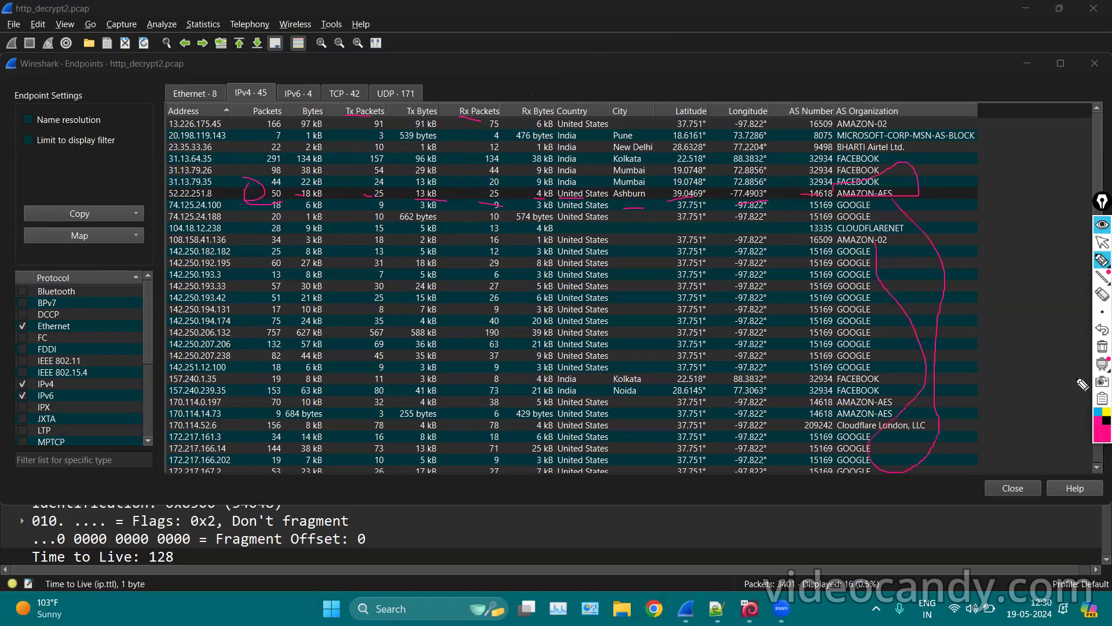
pyautogui.click(1100, 335)
pyautogui.click(1102, 345)
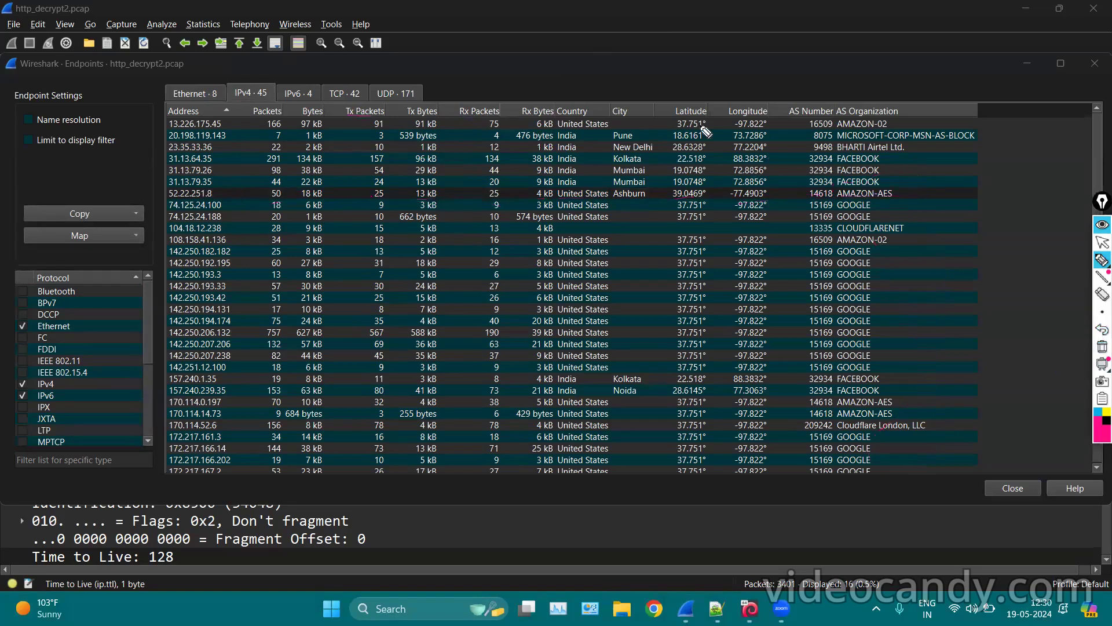
pyautogui.moveTo(549, 82)
pyautogui.mouseDown()
pyautogui.moveTo(557, 197)
pyautogui.moveTo(892, 198)
pyautogui.moveTo(785, 108)
pyautogui.moveTo(551, 79)
pyautogui.mouseUp()
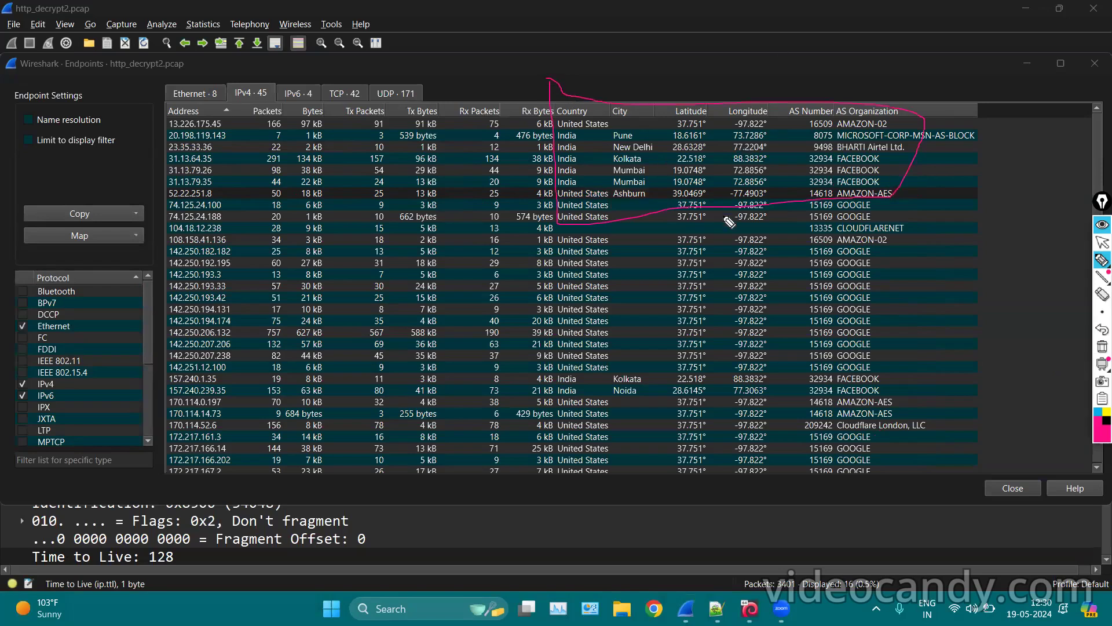
pyautogui.click(1103, 347)
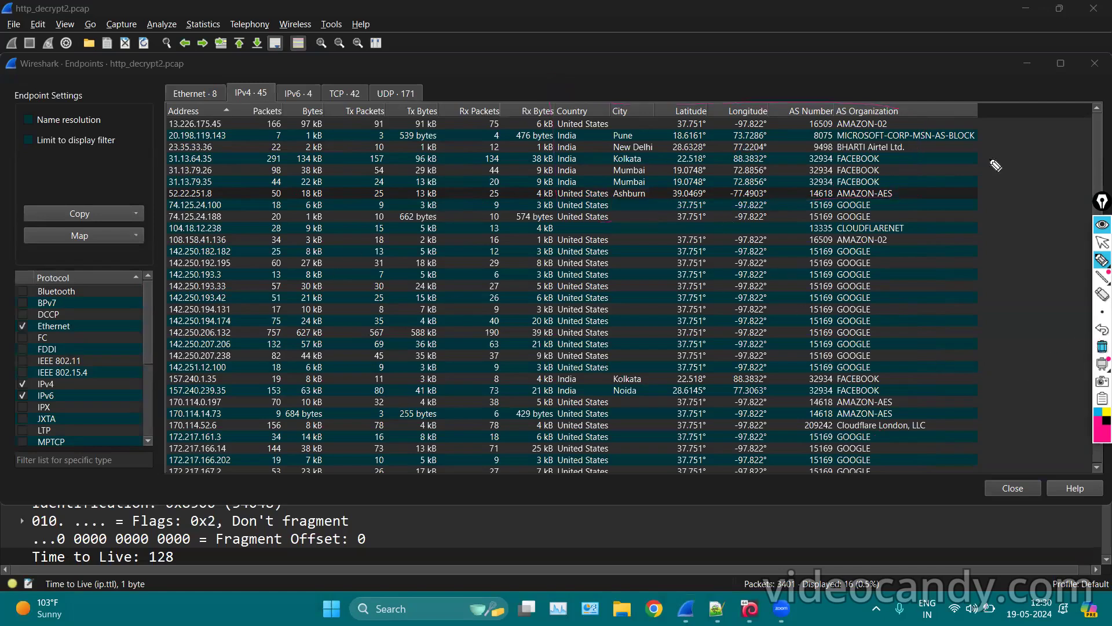
pyautogui.click(1102, 242)
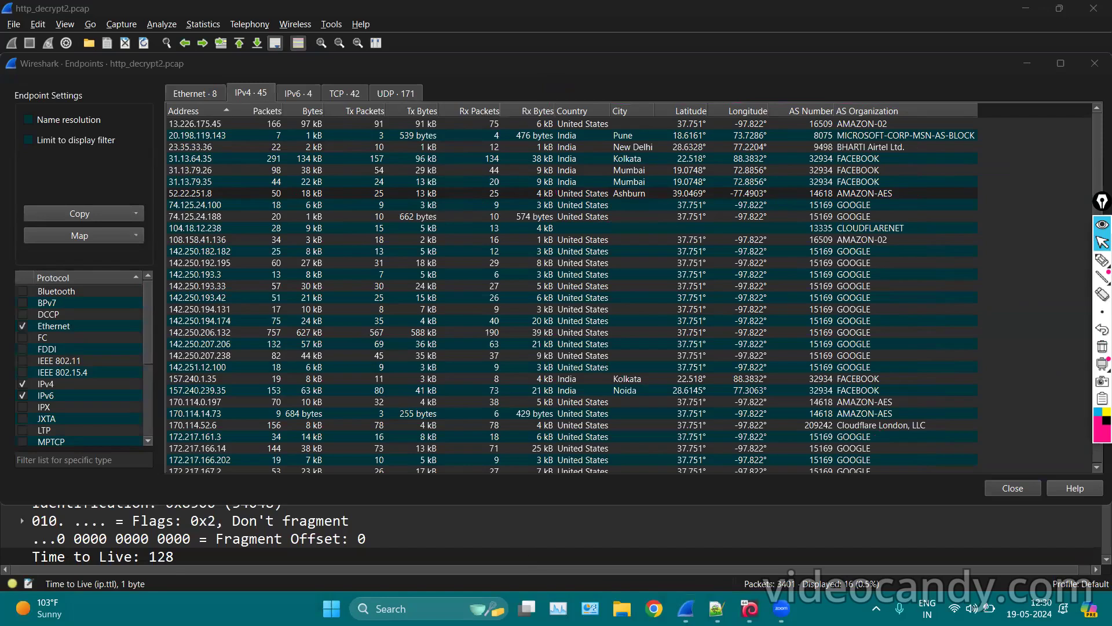
# Start Chrome under an existing profile, minimize it, and choose Map > Open in browser in Endpoints.
pyautogui.click(654, 609)
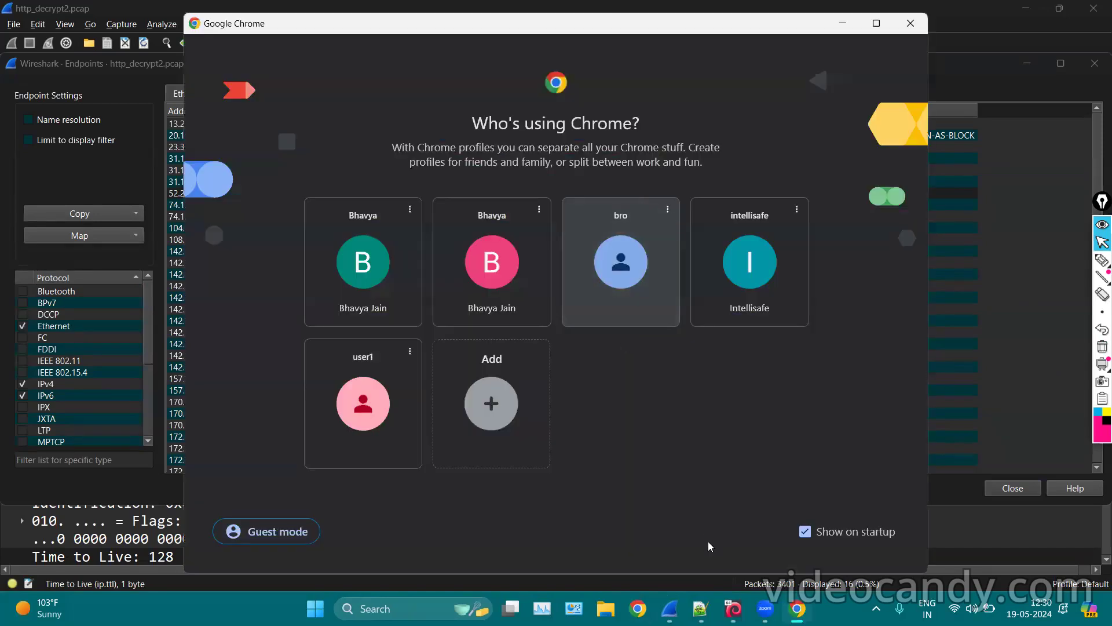
pyautogui.click(622, 271)
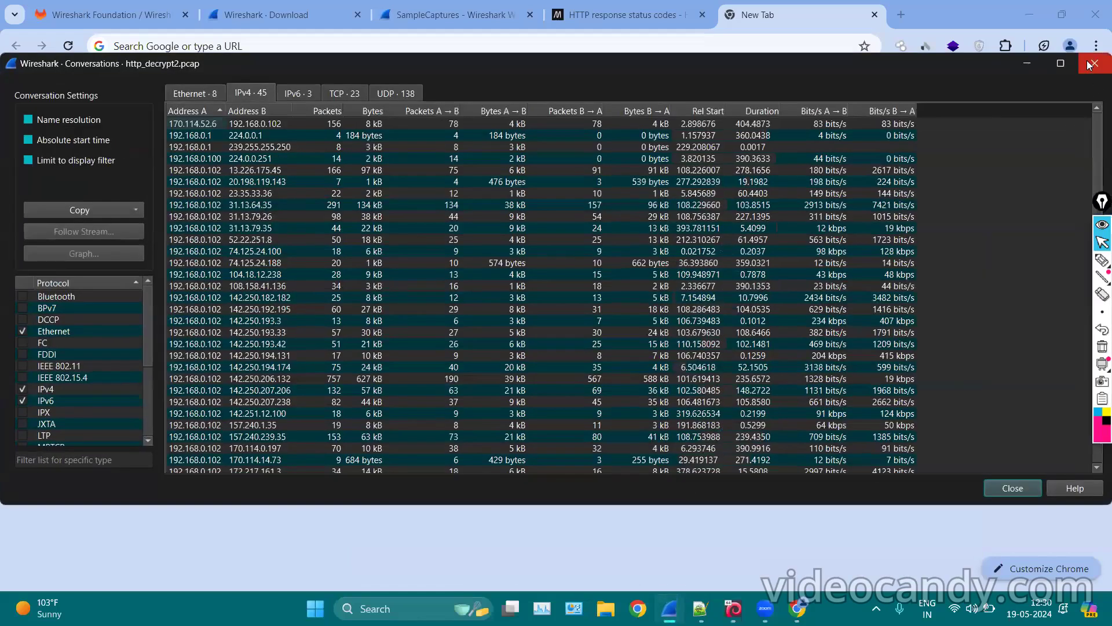
pyautogui.click(1081, 6)
pyautogui.click(1029, 14)
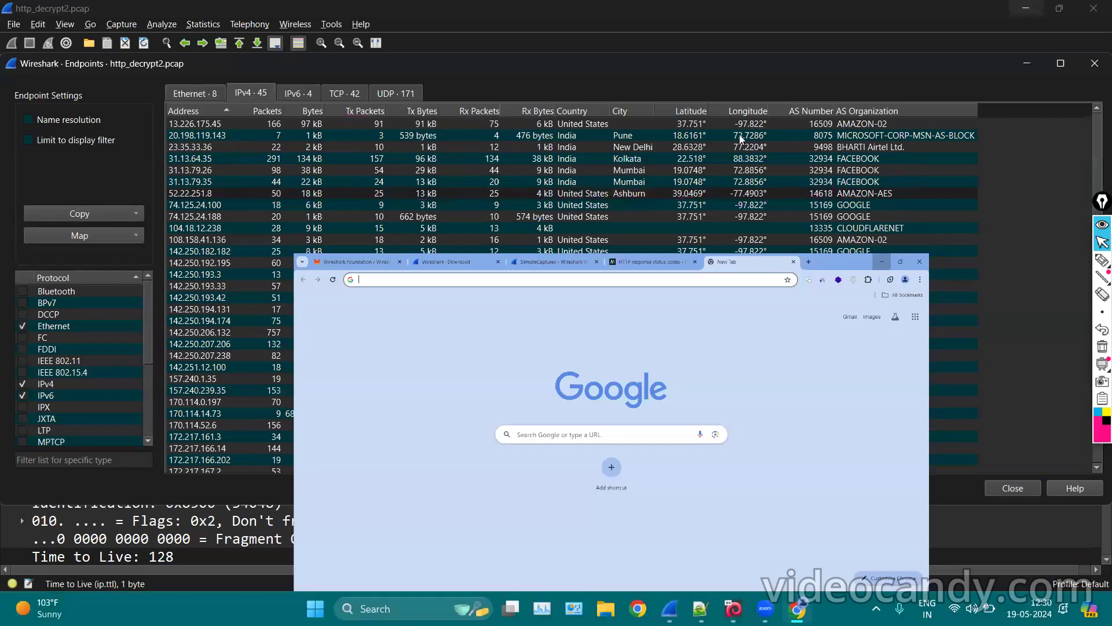
pyautogui.click(92, 240)
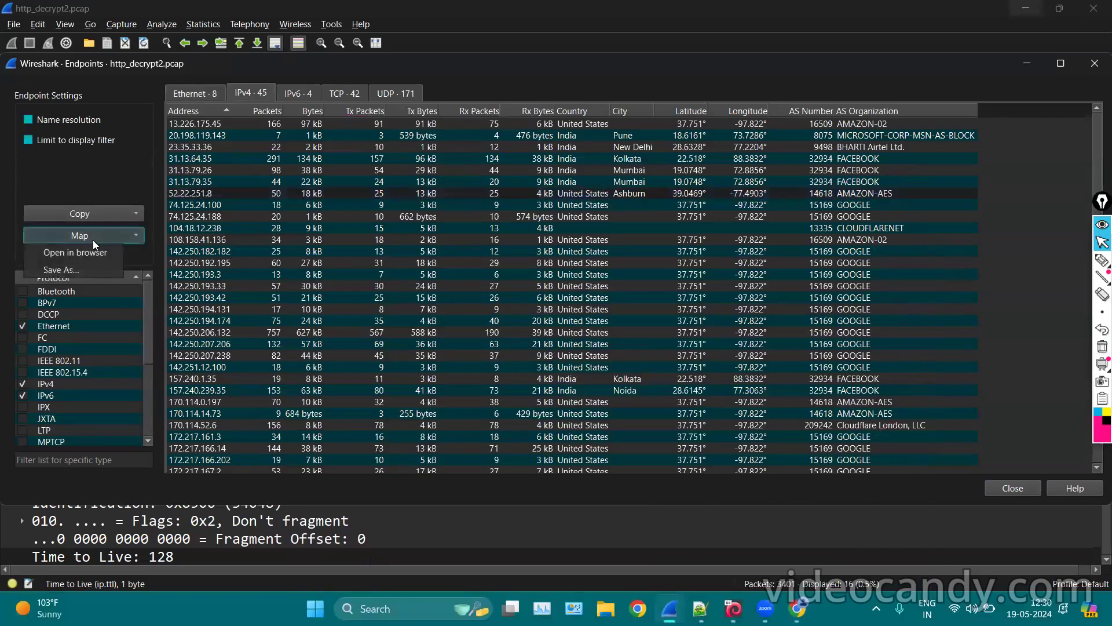
pyautogui.click(71, 251)
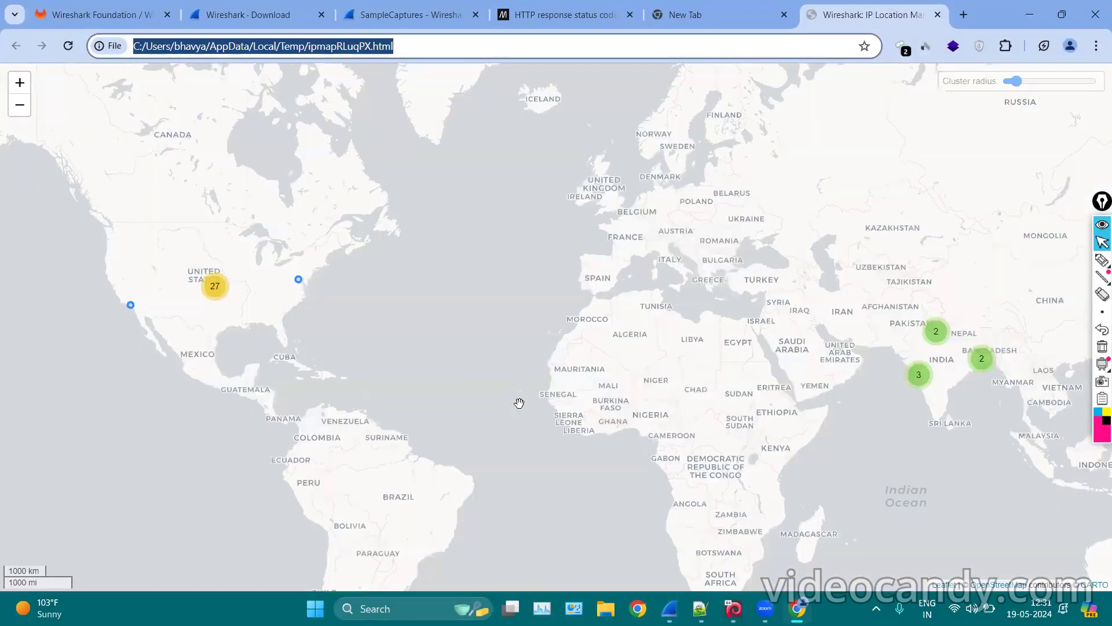
# Check the United States cluster markers' IPs, then pan and zoom the map toward Asia.
pyautogui.moveTo(220, 299)
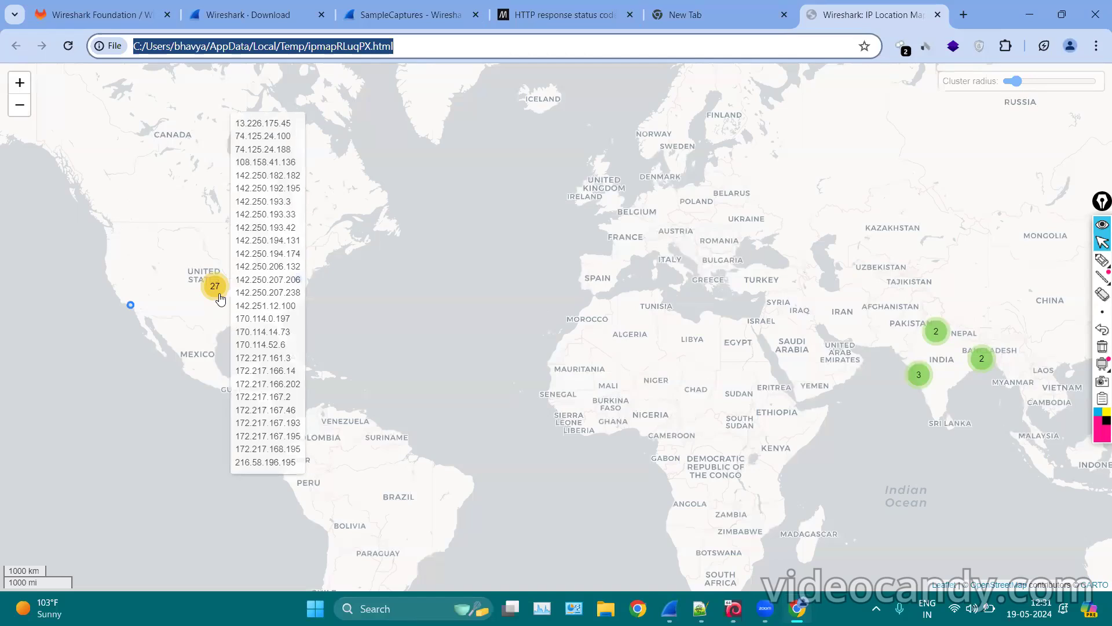
pyautogui.moveTo(132, 312)
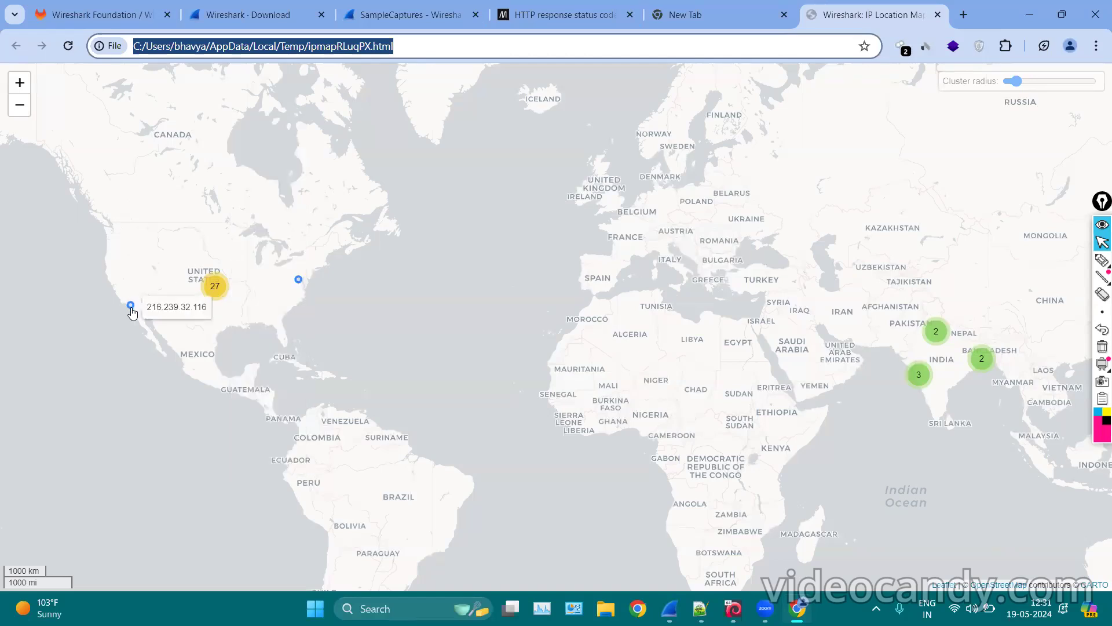
pyautogui.moveTo(298, 279)
pyautogui.scroll(2, 299, 280)
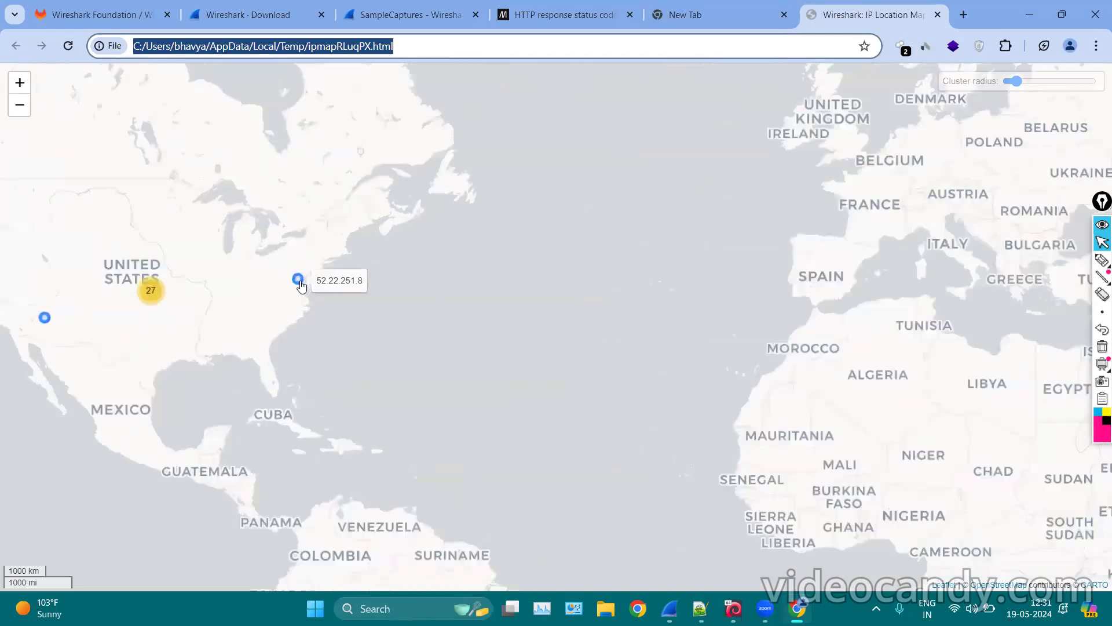
pyautogui.scroll(-2, 346, 271)
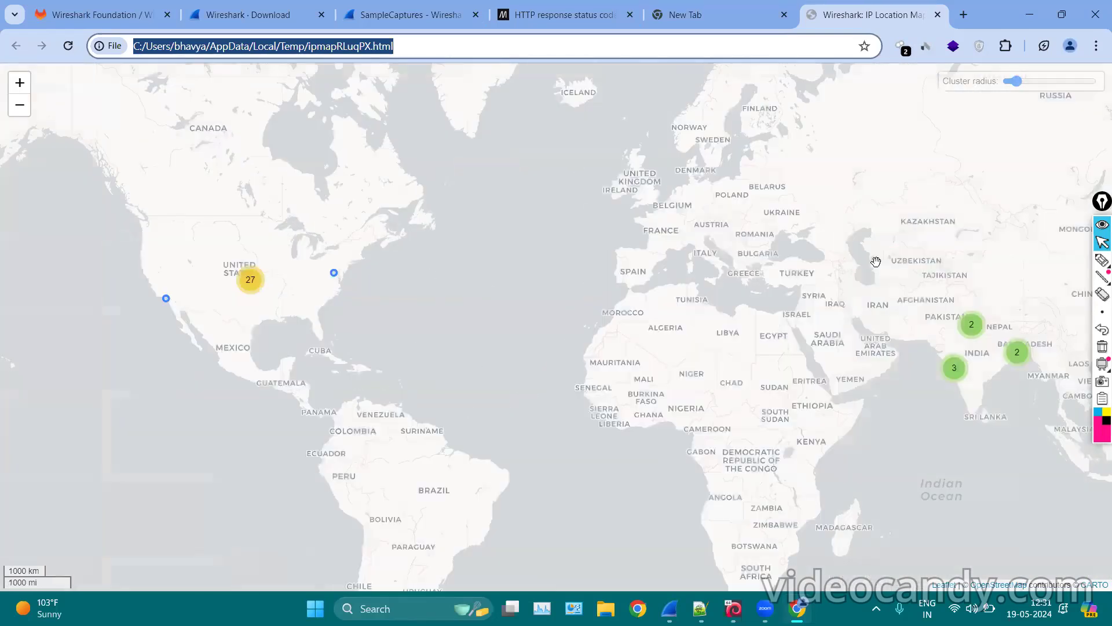
pyautogui.click(1078, 310)
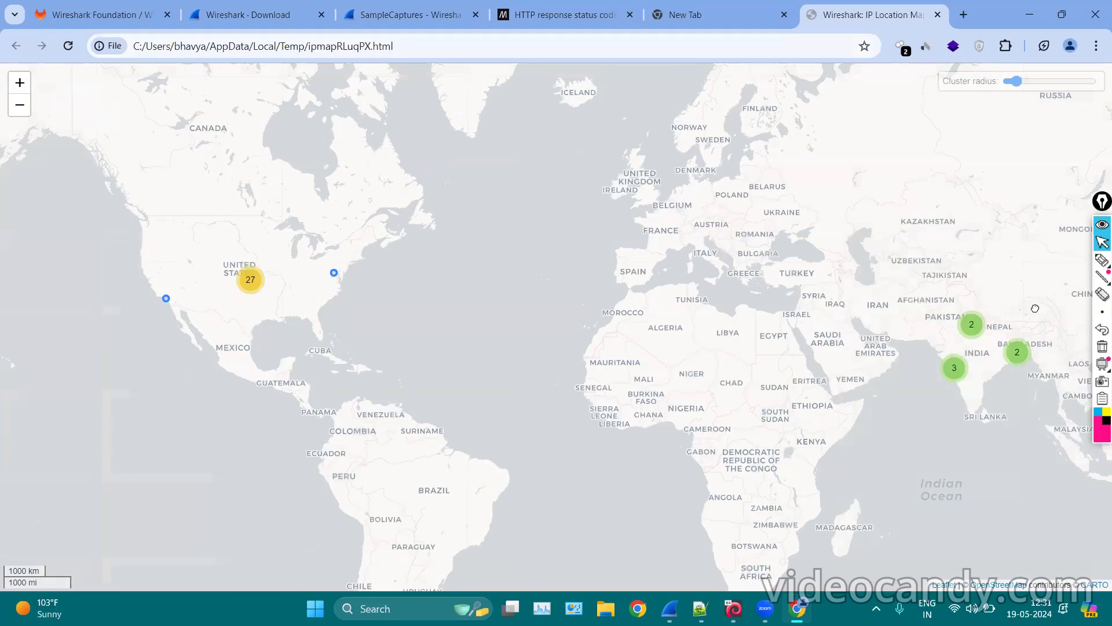
pyautogui.moveTo(934, 304); pyautogui.dragTo(762, 298)
pyautogui.scroll(1, 649, 341)
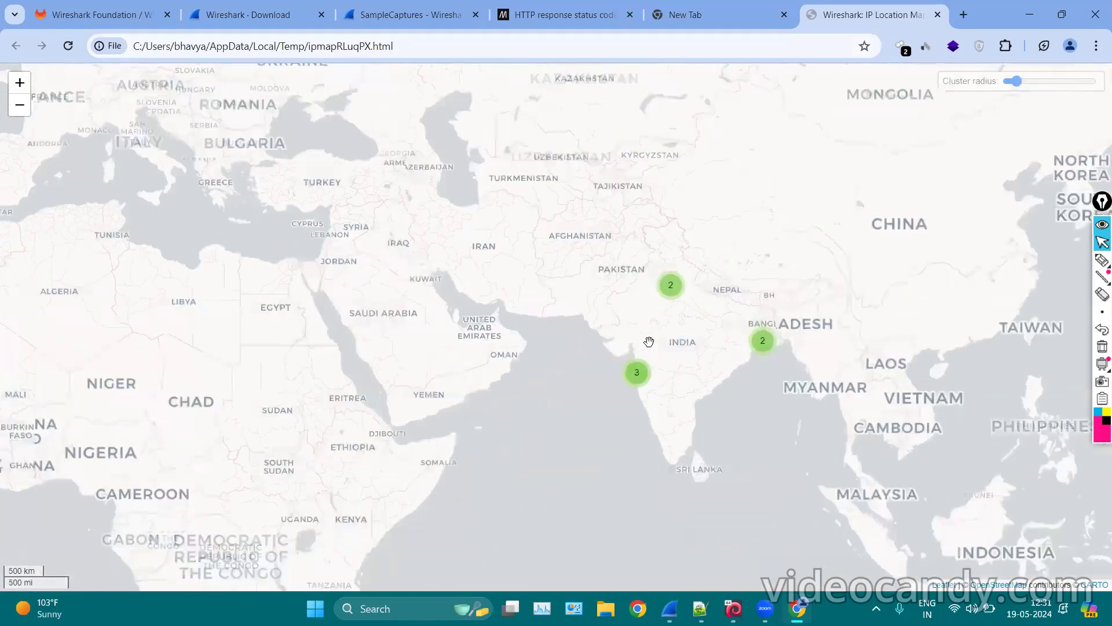
pyautogui.scroll(-1, 649, 340)
pyautogui.scroll(1, 649, 340)
pyautogui.scroll(1, 647, 342)
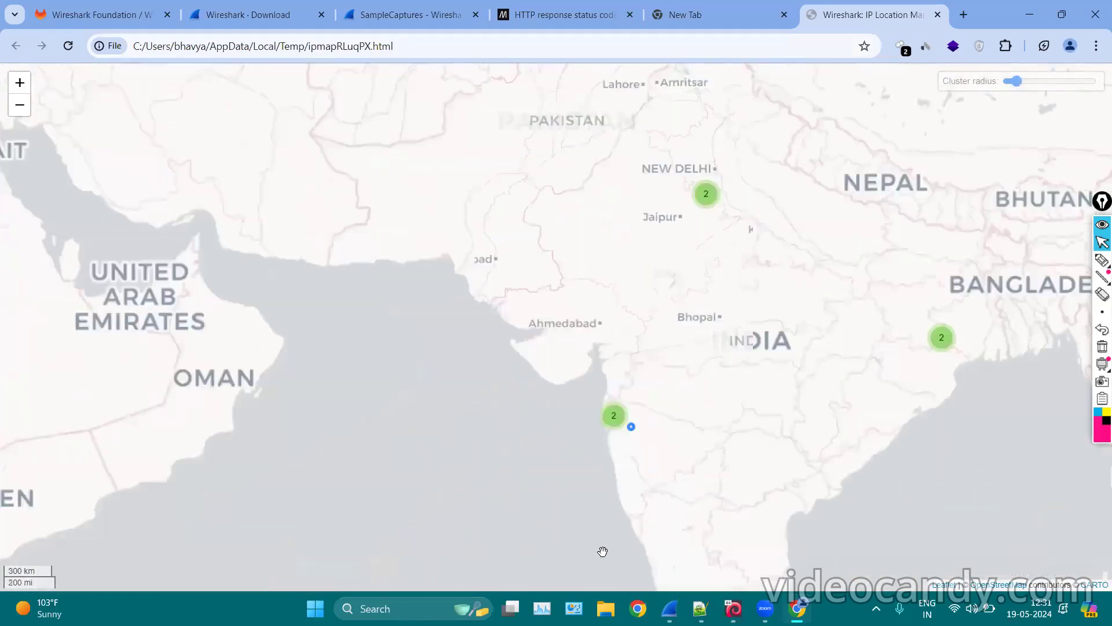
# Examine the Kolkata and other India clusters, pan to North Africa and the Middle East, then minimize.
pyautogui.moveTo(743, 123)
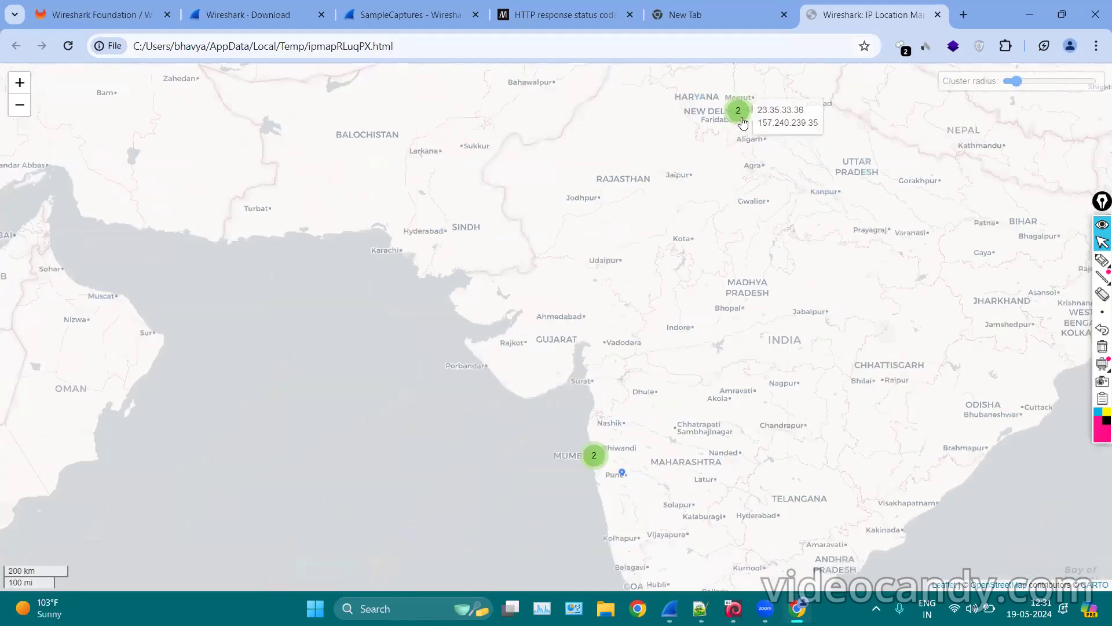
pyautogui.moveTo(973, 389); pyautogui.dragTo(613, 397)
pyautogui.moveTo(758, 350)
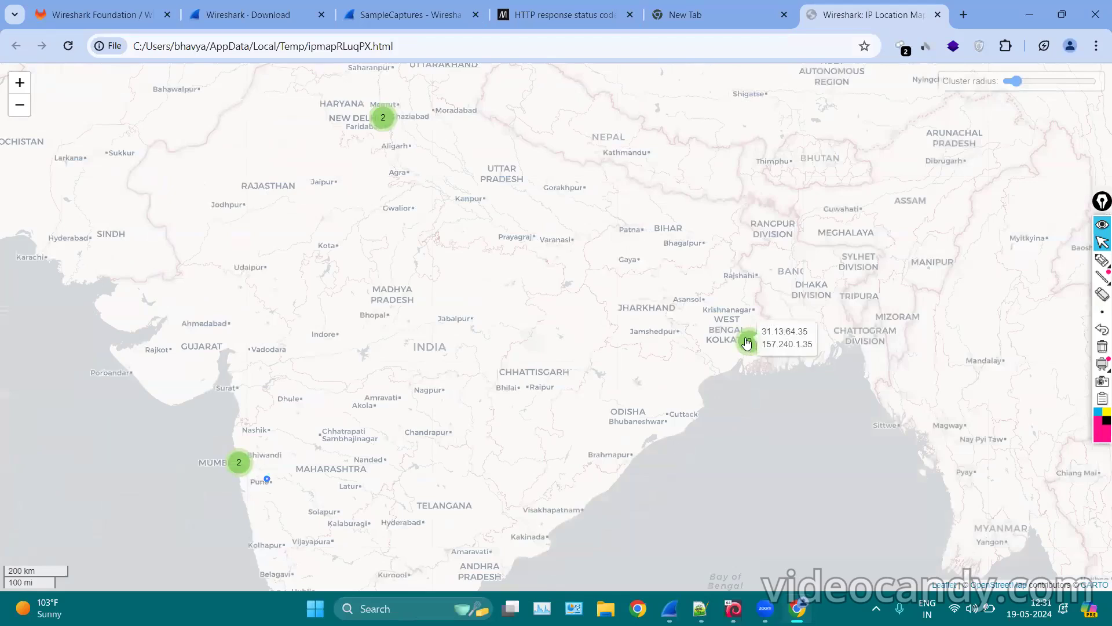
pyautogui.scroll(-2, 293, 333)
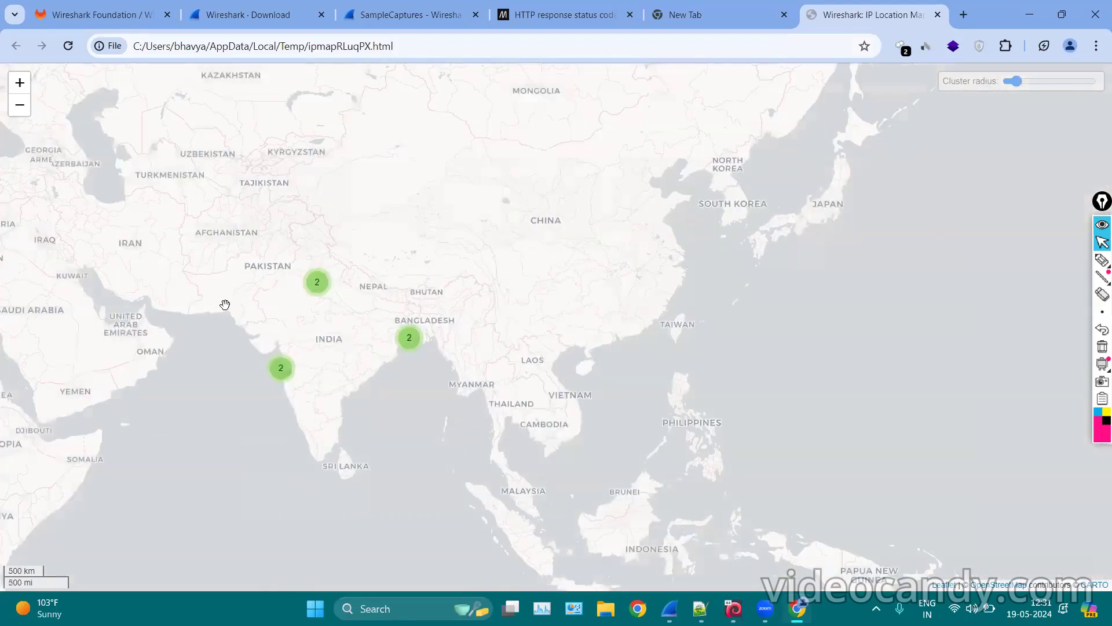
pyautogui.moveTo(347, 307); pyautogui.dragTo(1081, 238)
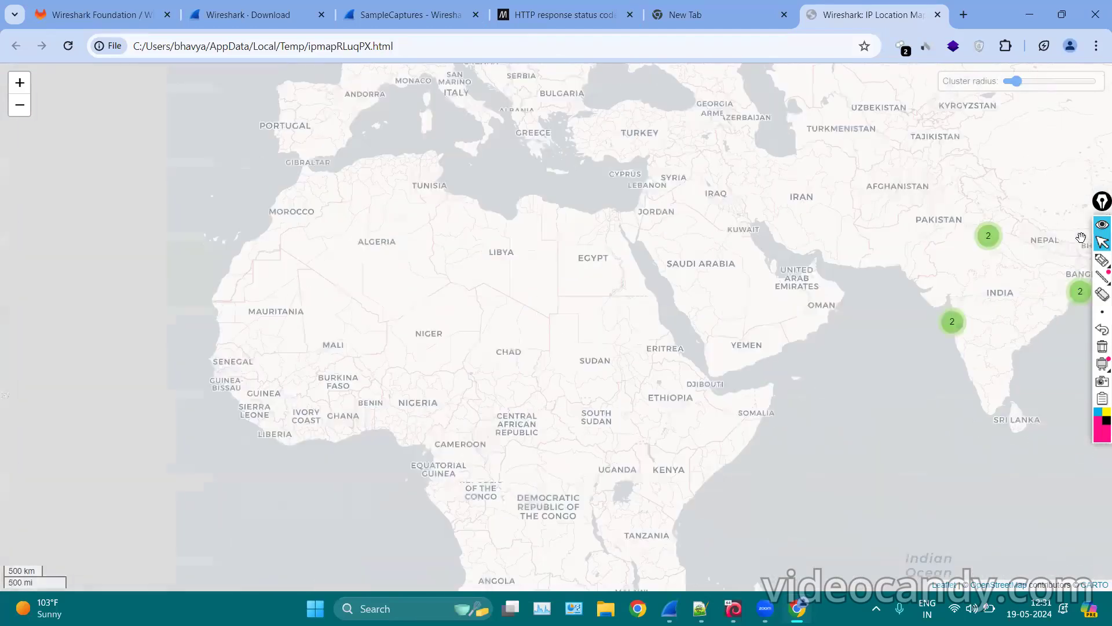
pyautogui.click(1029, 13)
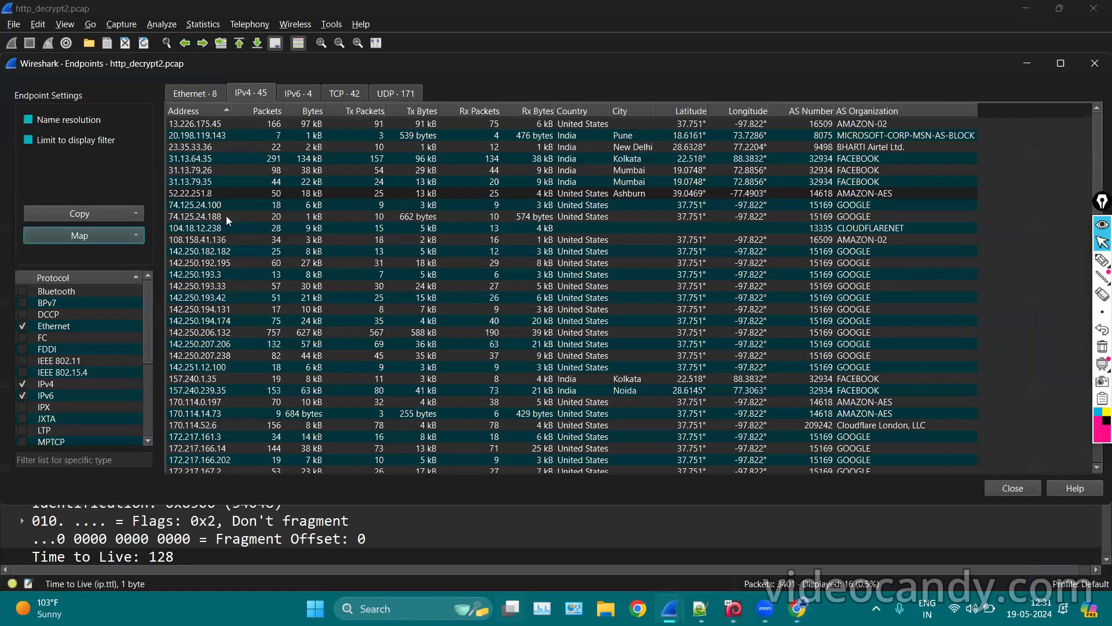
# Maximize then close the Endpoints window, and switch to Chrome's empty new tab.
pyautogui.click(1073, 62)
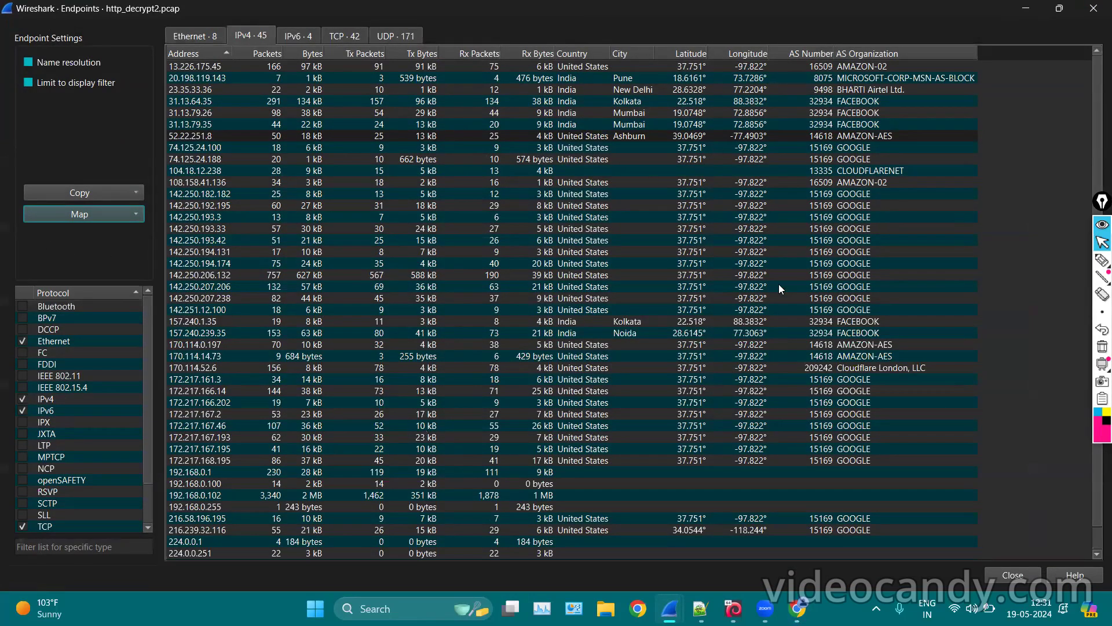
pyautogui.click(1092, 8)
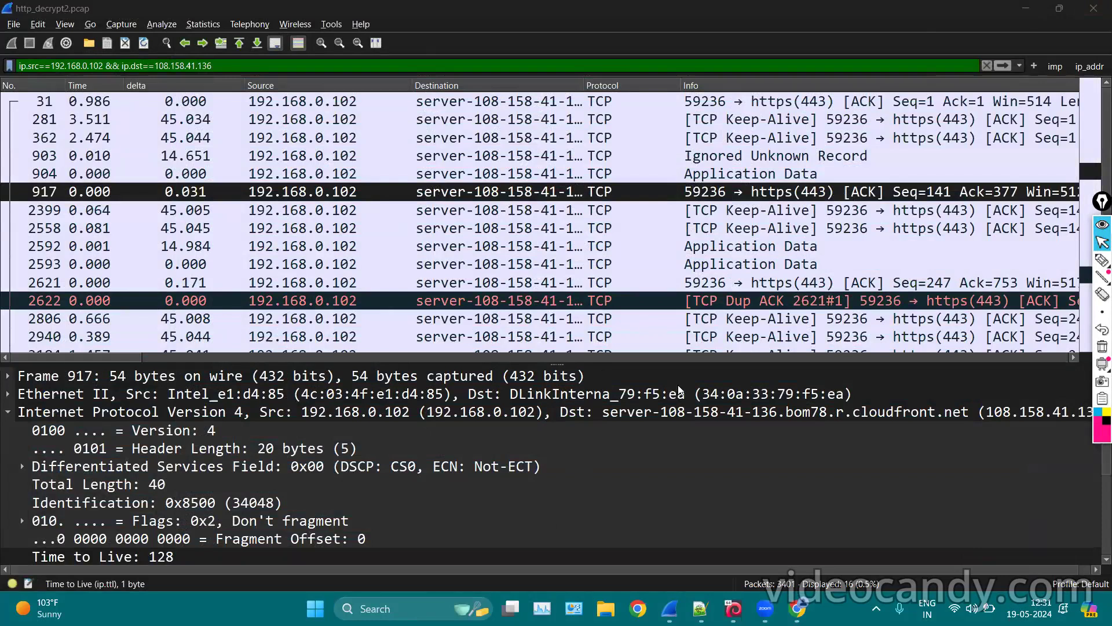
pyautogui.click(793, 606)
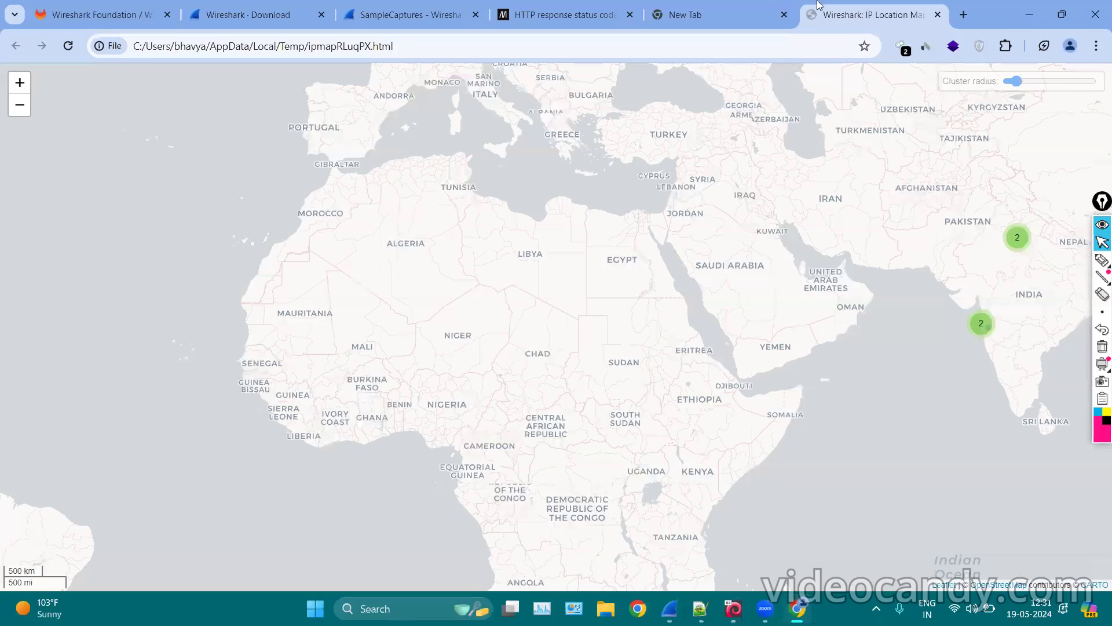
pyautogui.click(693, 9)
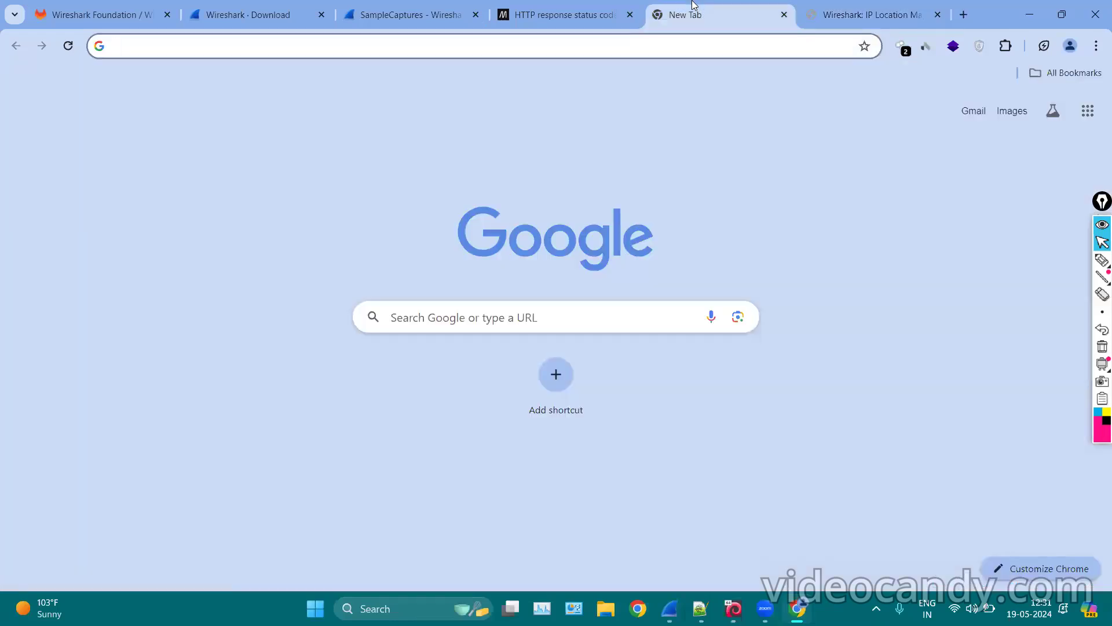
# Search 'maxmind database', open MaxMind's GeoIP Databases page, then show the GeoLite2 database folder.
pyautogui.write('maxmind database')
pyautogui.press('Return')
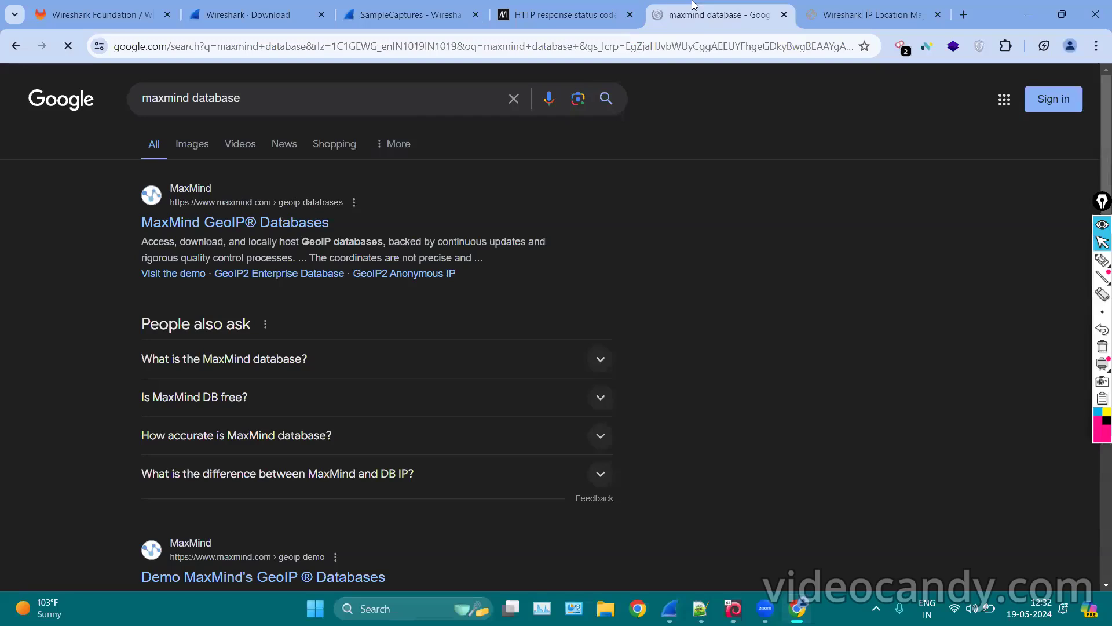
pyautogui.click(233, 226)
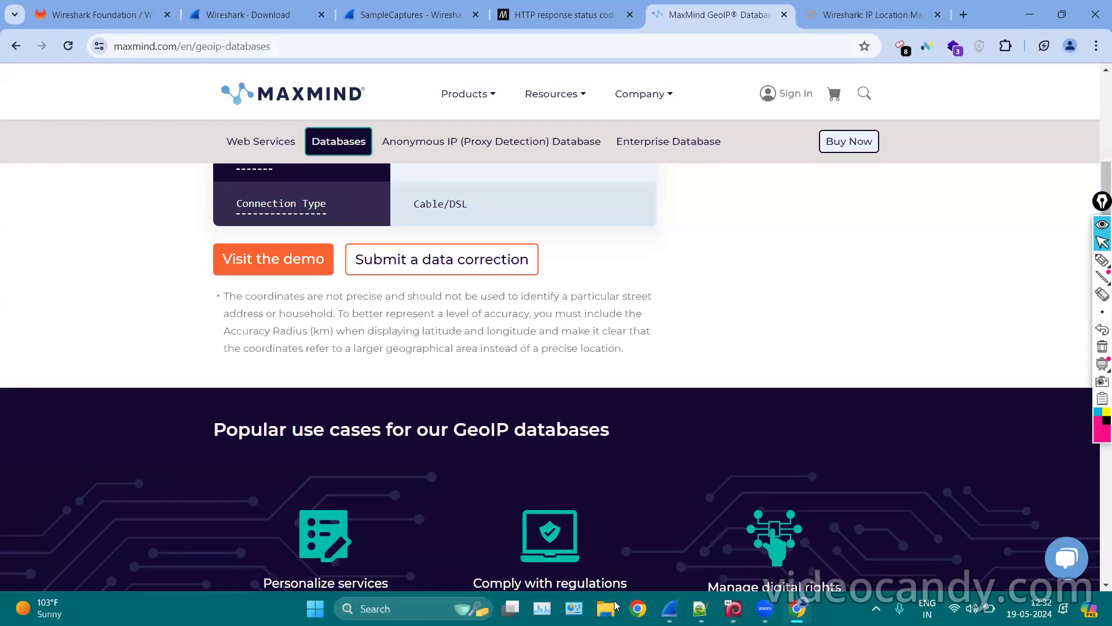
pyautogui.click(605, 608)
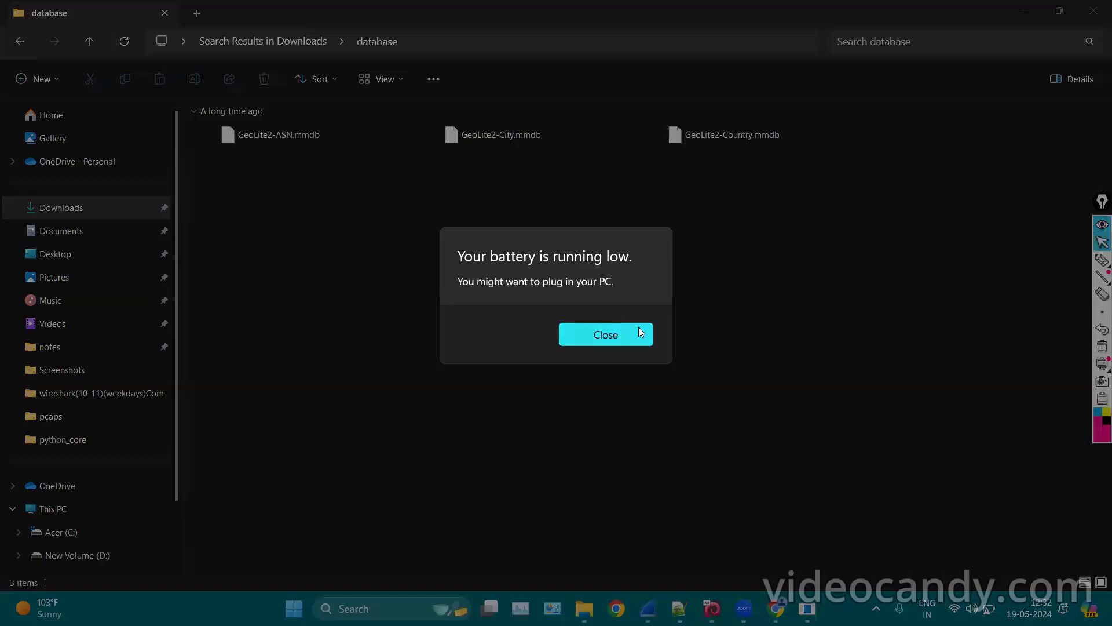
# Dismiss the battery warning, check the GeoLite2 ASN, City and Country .mmdb file sizes, then return to MaxMind's page.
pyautogui.click(639, 332)
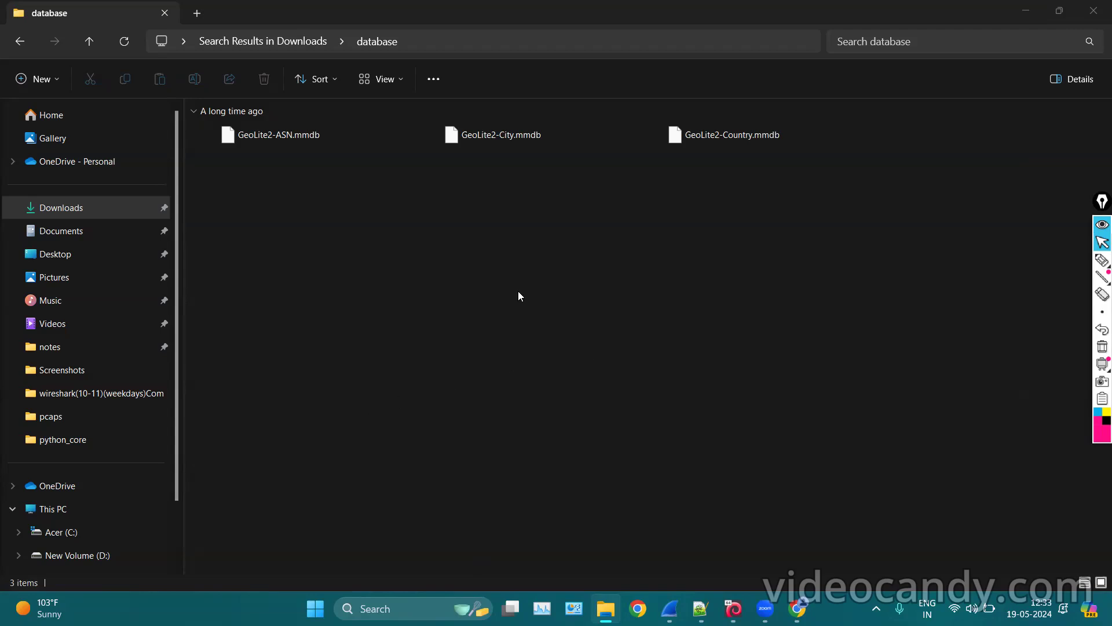
pyautogui.click(275, 144)
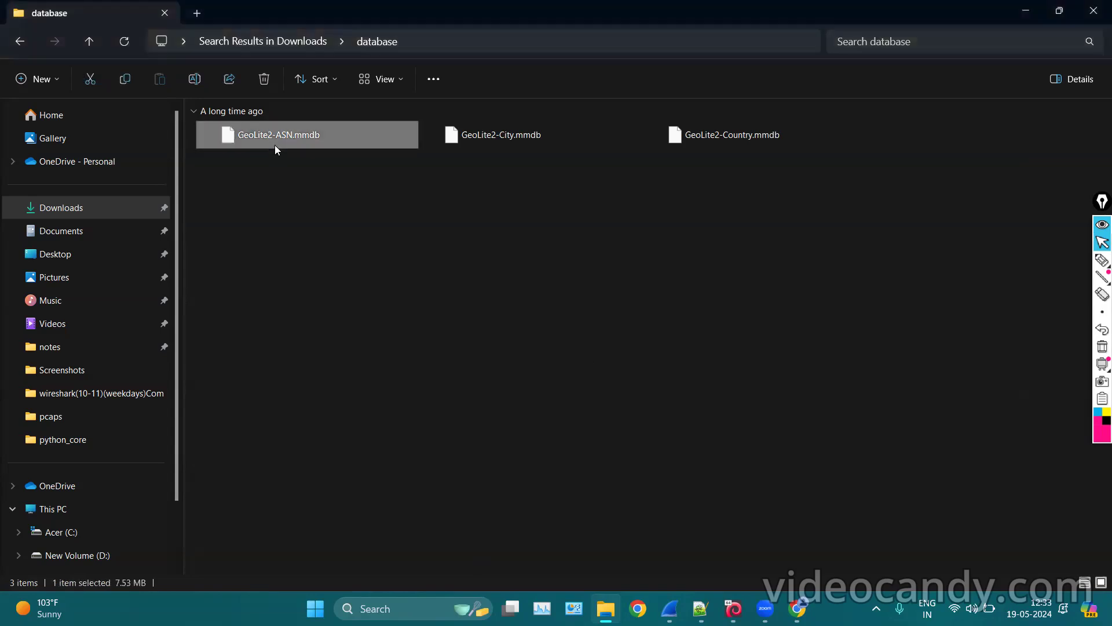
pyautogui.click(518, 145)
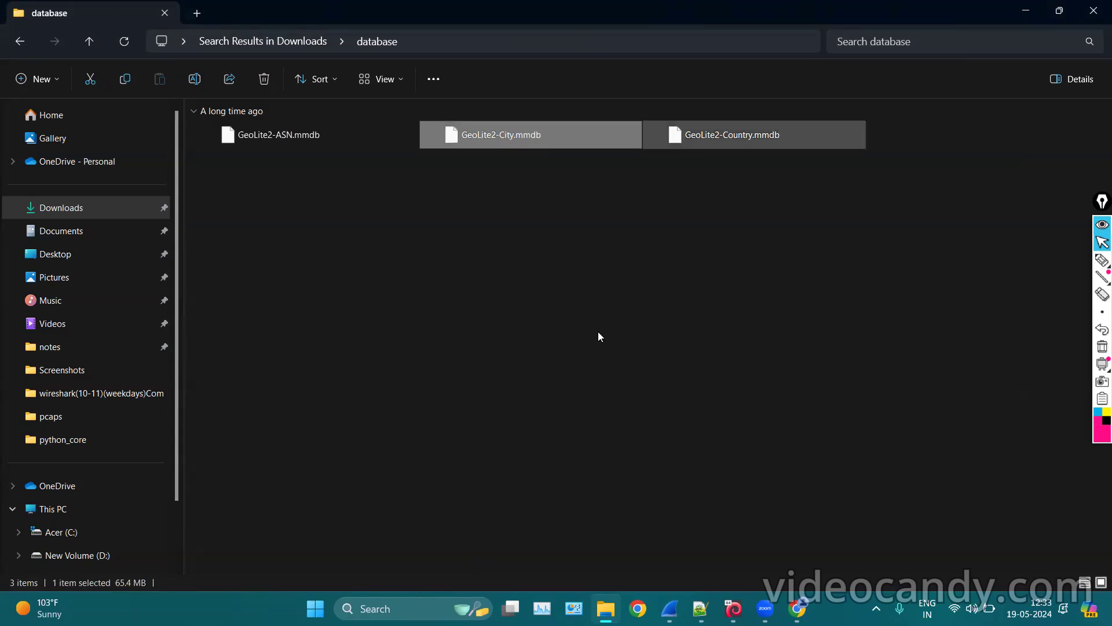
pyautogui.press('Right')
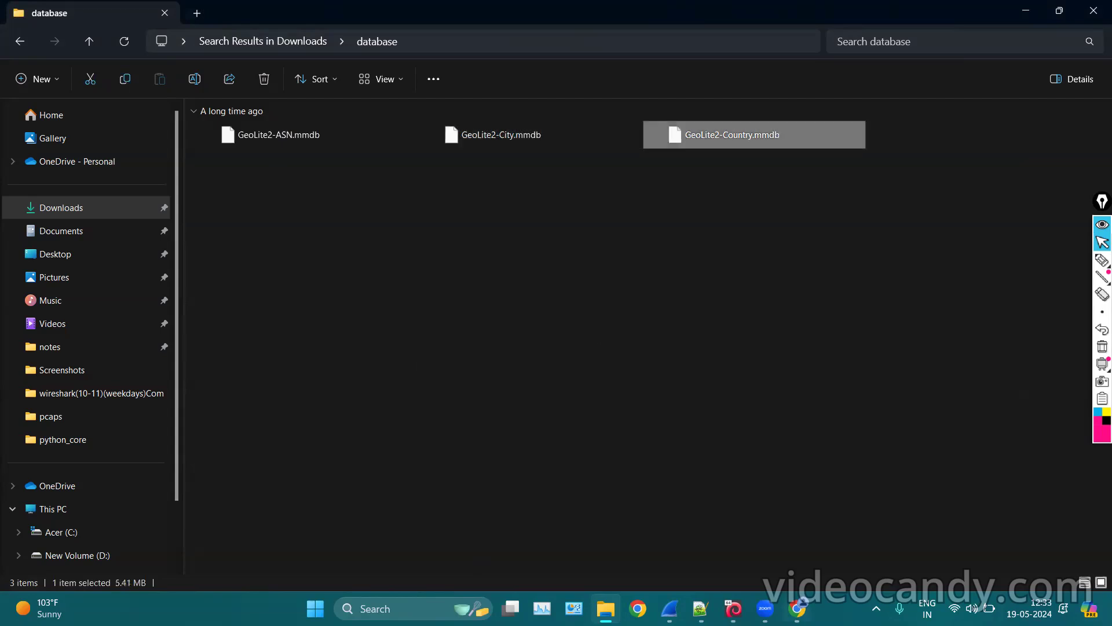
pyautogui.hotkey('alt', 'Tab')
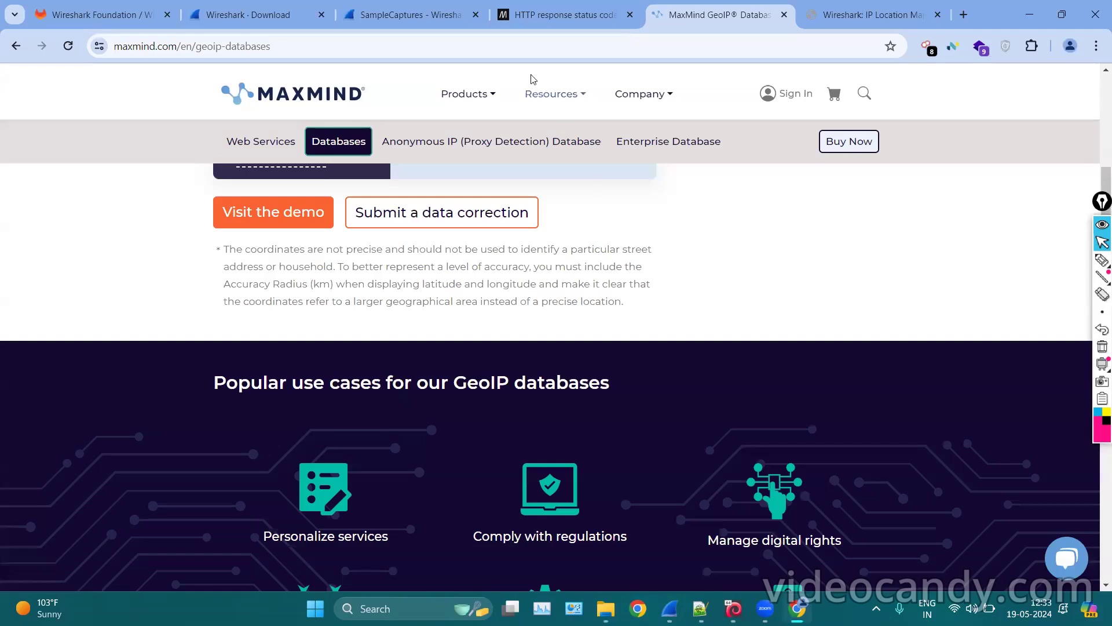
pyautogui.click(578, 102)
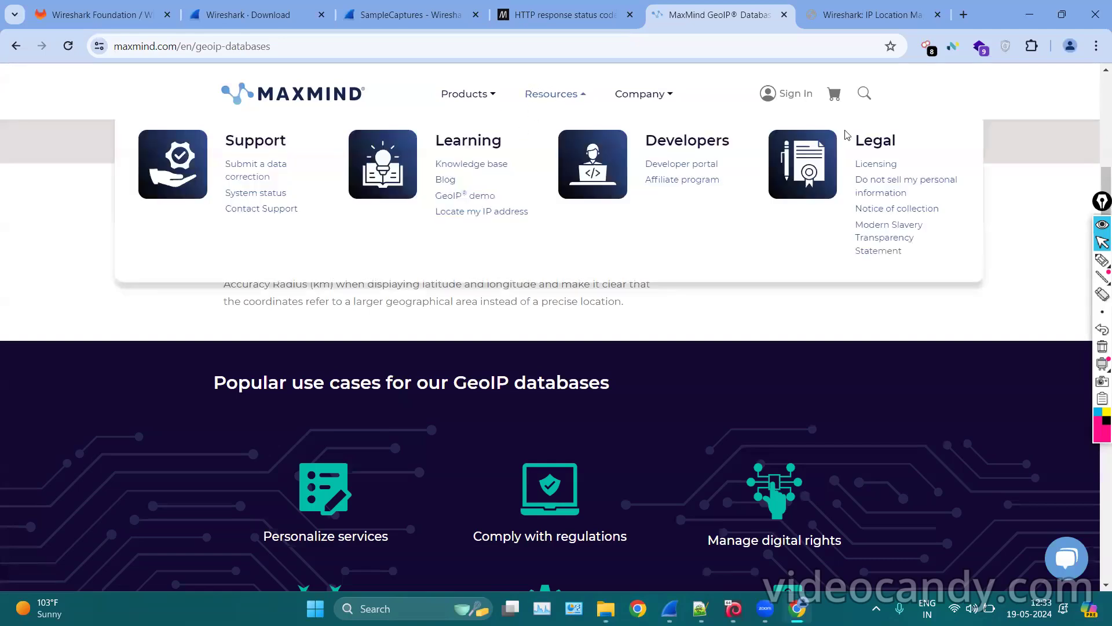
# Close MaxMind's resources list and minimize Chrome to reveal the GeoLite2 database folder.
pyautogui.click(621, 407)
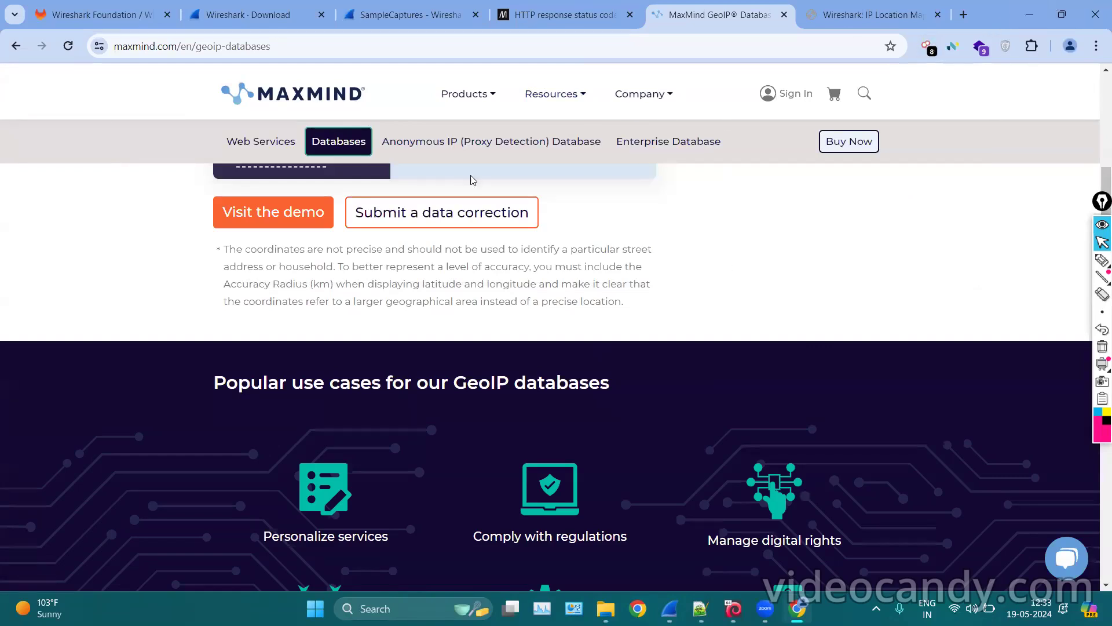
pyautogui.click(1025, 10)
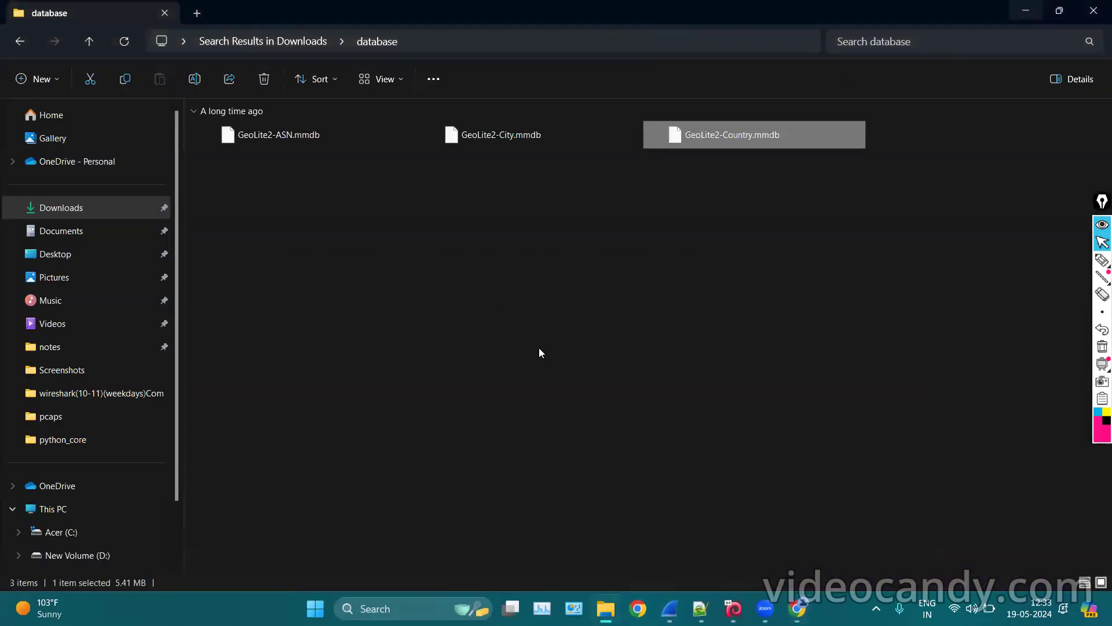
pyautogui.click(1100, 260)
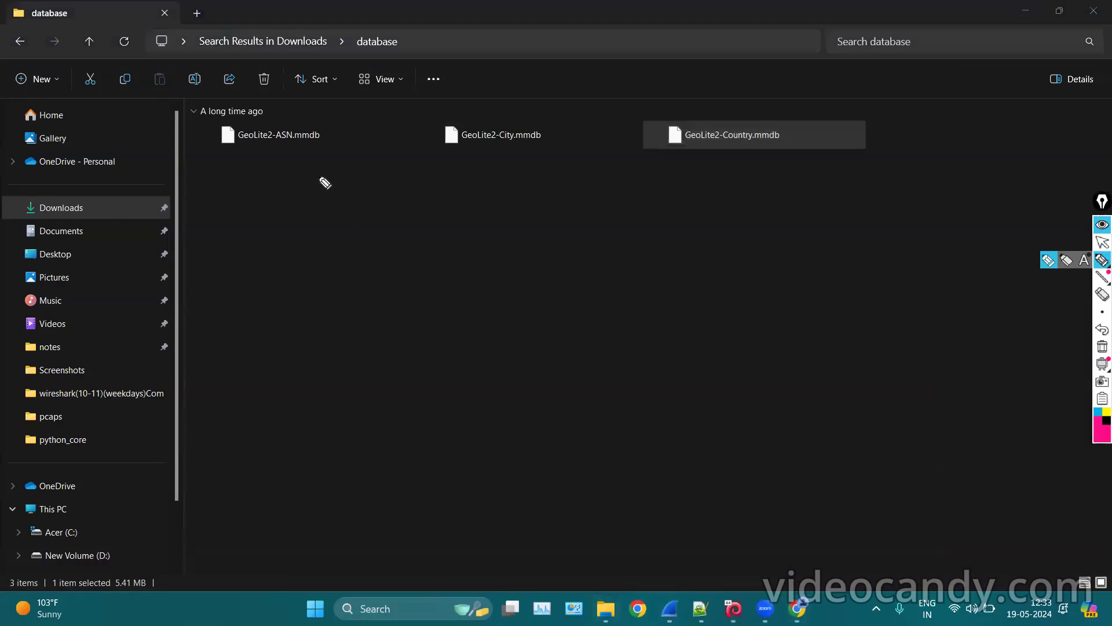
# Mark up the database folder and its GeoLite2 files in pink, then erase the annotations.
pyautogui.moveTo(319, 176); pyautogui.dragTo(318, 158)
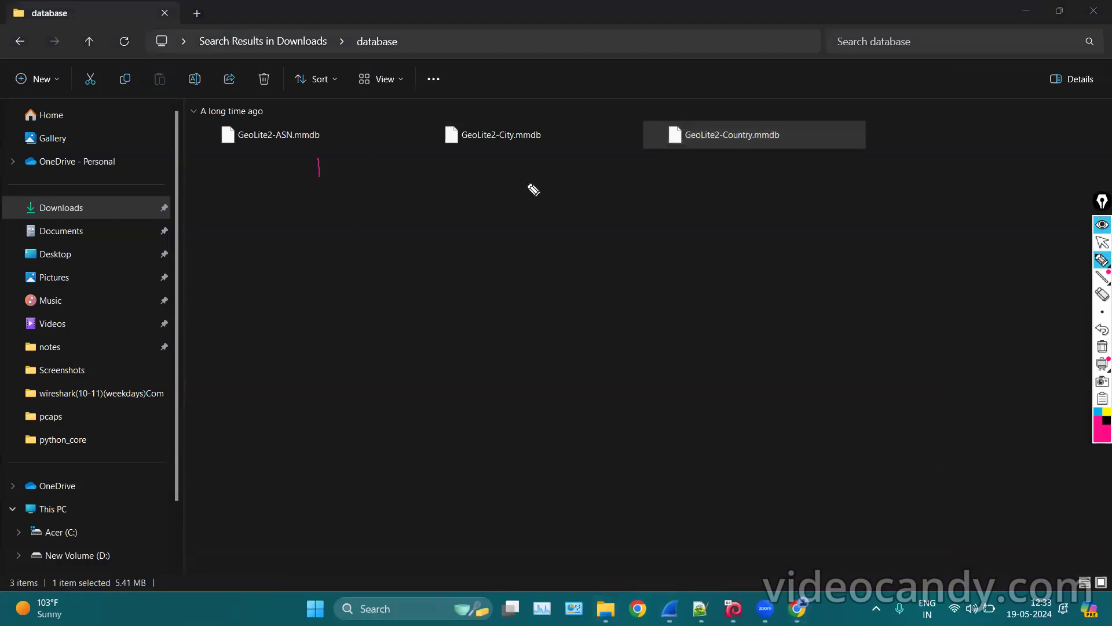
pyautogui.moveTo(527, 184); pyautogui.dragTo(526, 152)
pyautogui.moveTo(431, 18)
pyautogui.mouseDown()
pyautogui.moveTo(354, 58)
pyautogui.moveTo(423, 5)
pyautogui.mouseUp()
pyautogui.click(1103, 346)
pyautogui.click(1101, 243)
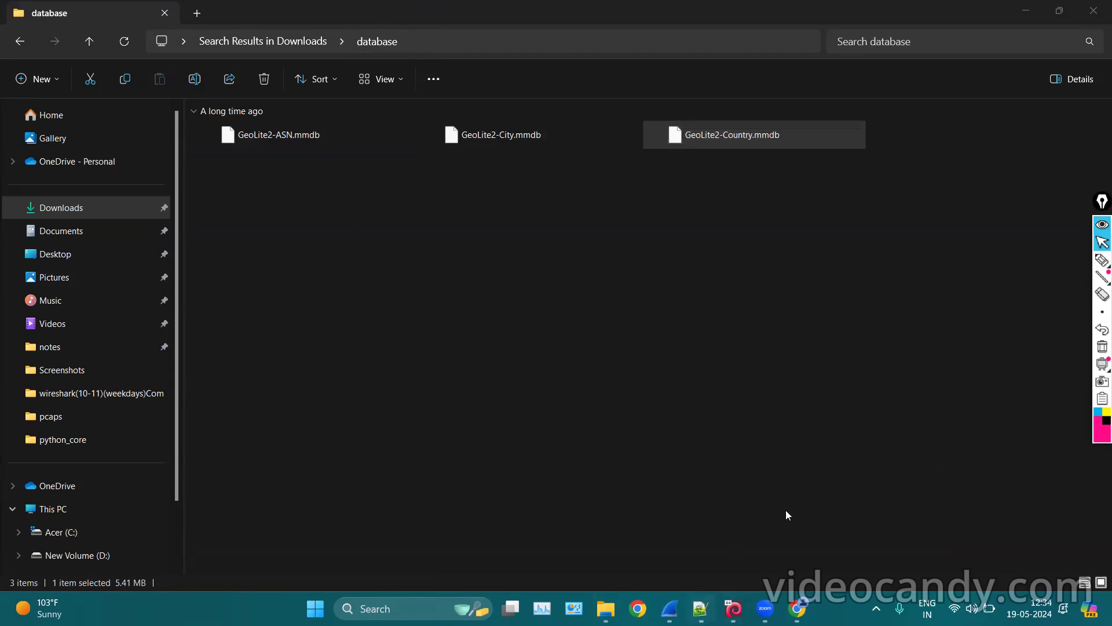
# Bring the http_decrypt2.pcap Wireshark window forward and show its Edit menu.
pyautogui.moveTo(669, 609)
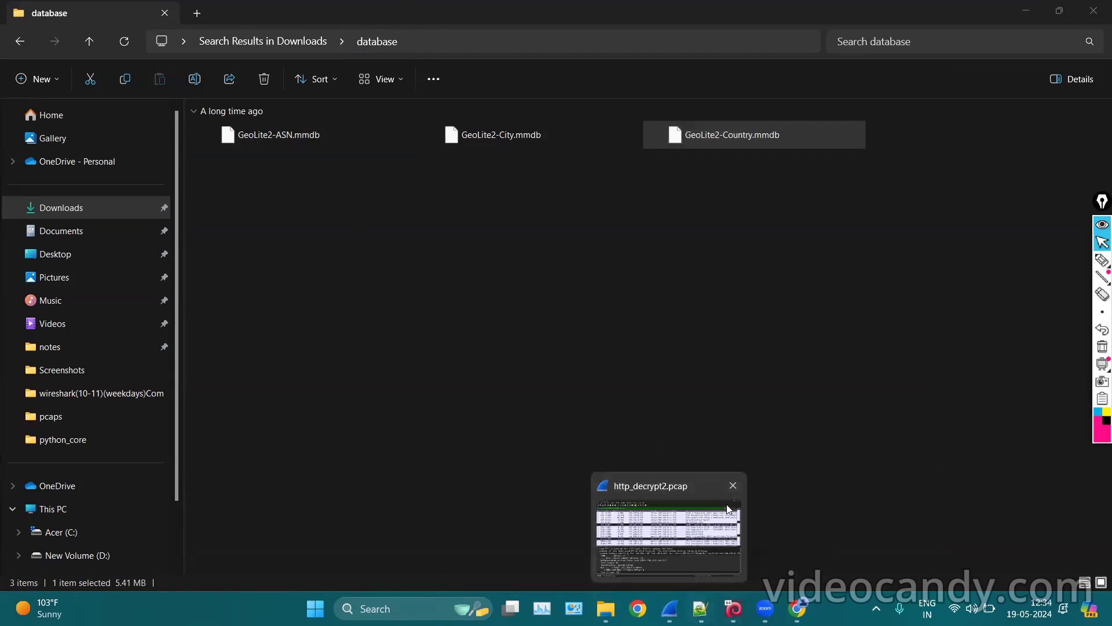
pyautogui.click(729, 508)
pyautogui.click(41, 23)
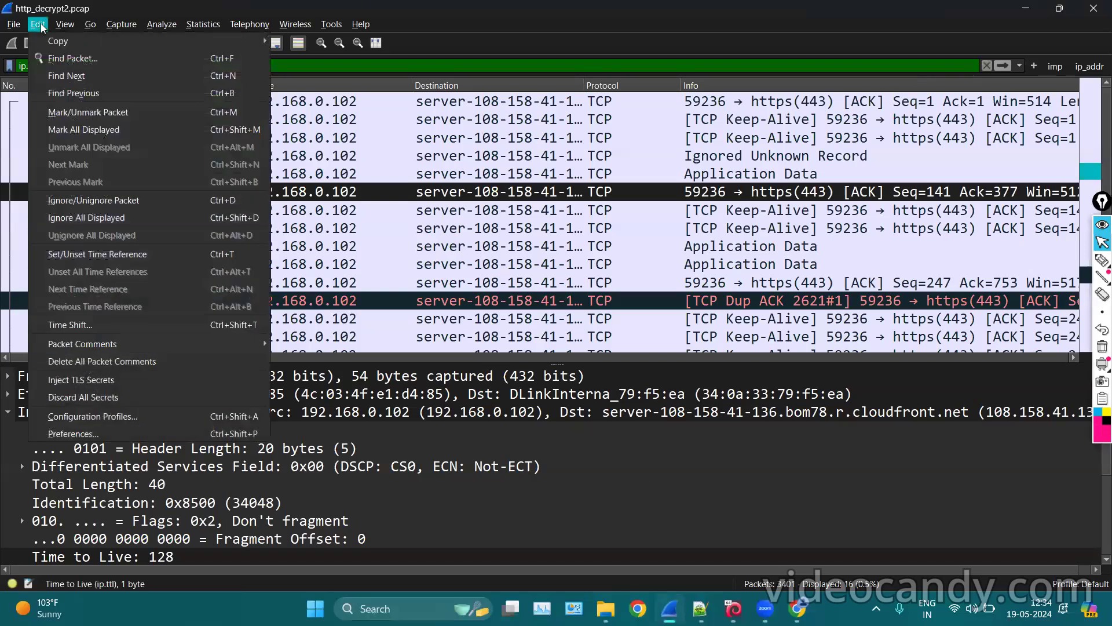
# Open Preferences at Name Resolution and underline the MaxMind database directories setting.
pyautogui.click(80, 438)
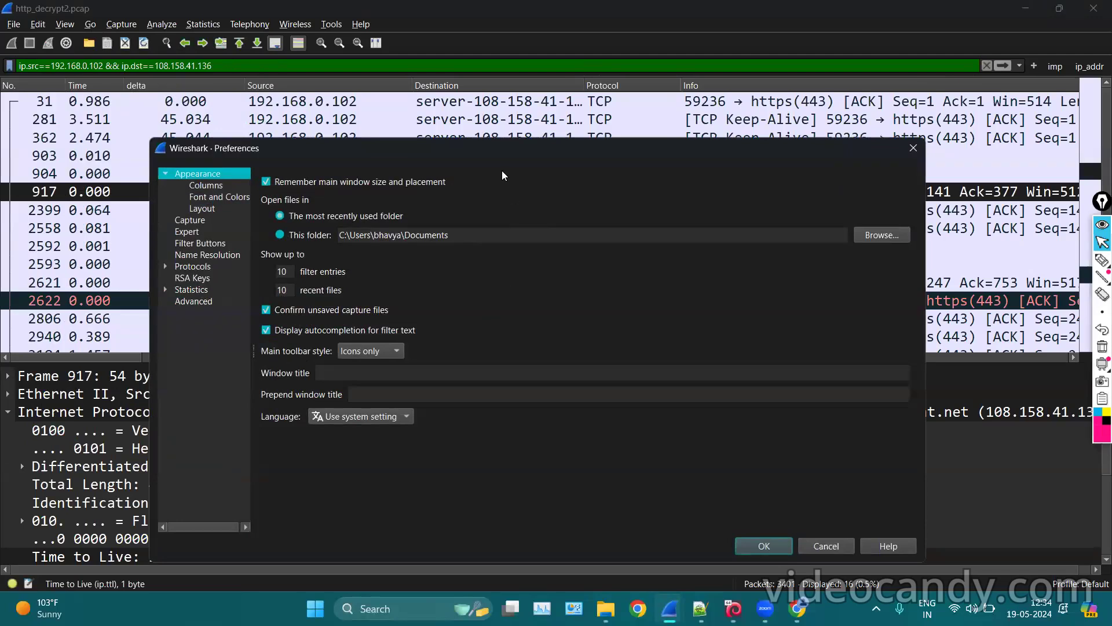
pyautogui.moveTo(470, 156); pyautogui.dragTo(470, 92)
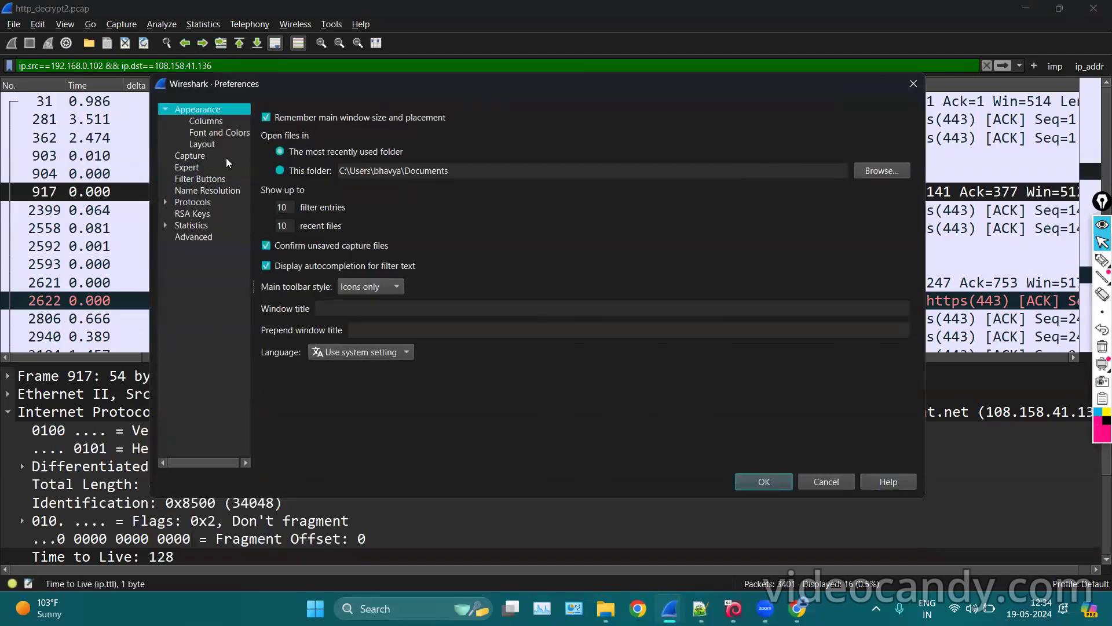
pyautogui.click(195, 191)
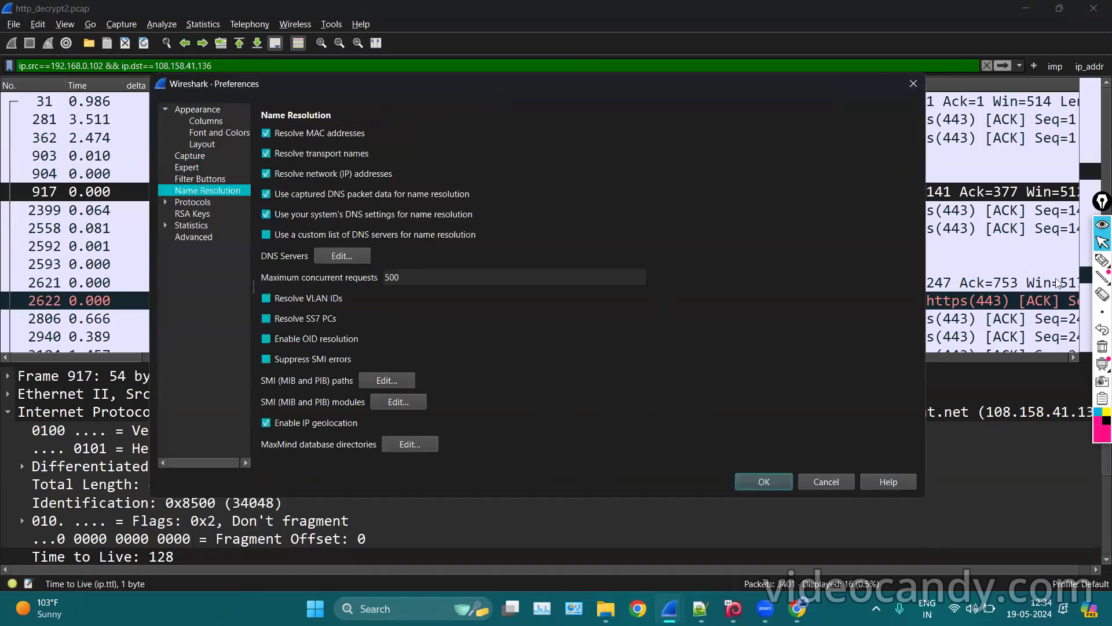
pyautogui.click(1100, 262)
pyautogui.moveTo(277, 455); pyautogui.dragTo(364, 455)
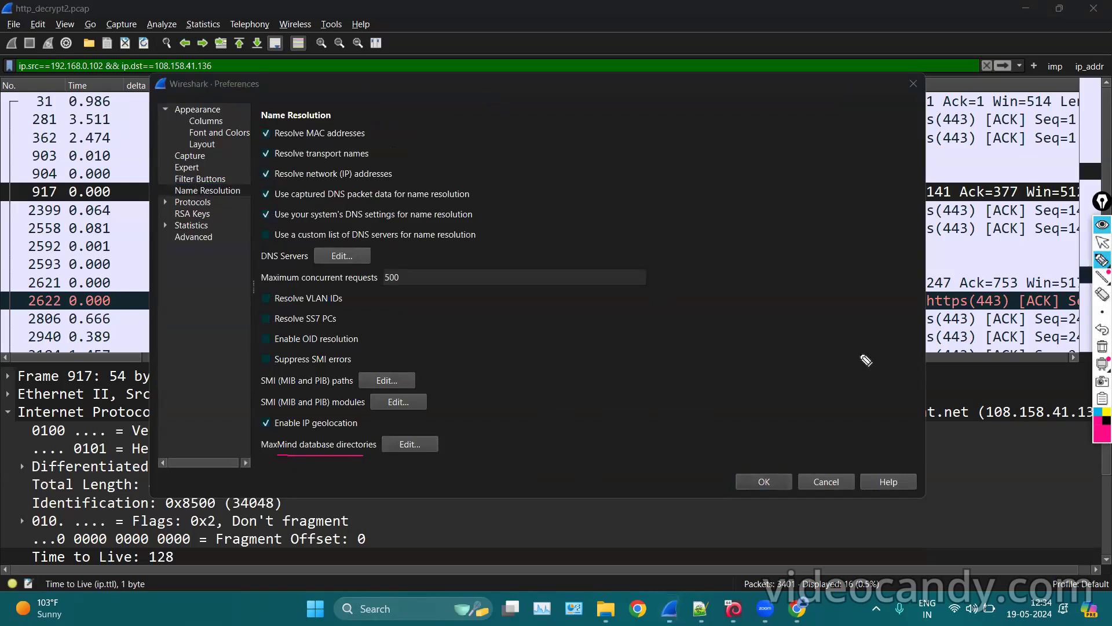
pyautogui.click(1100, 259)
pyautogui.click(1102, 242)
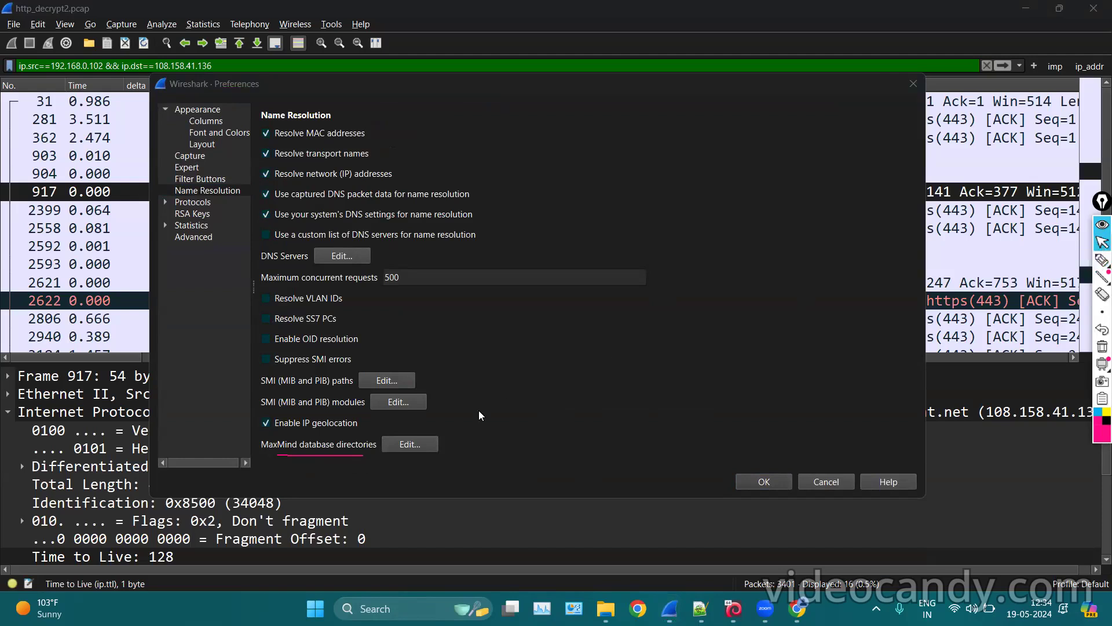
# Confirm the MaxMind directory list holds the Downloads\database path, discard the empty entry, and apply.
pyautogui.click(423, 447)
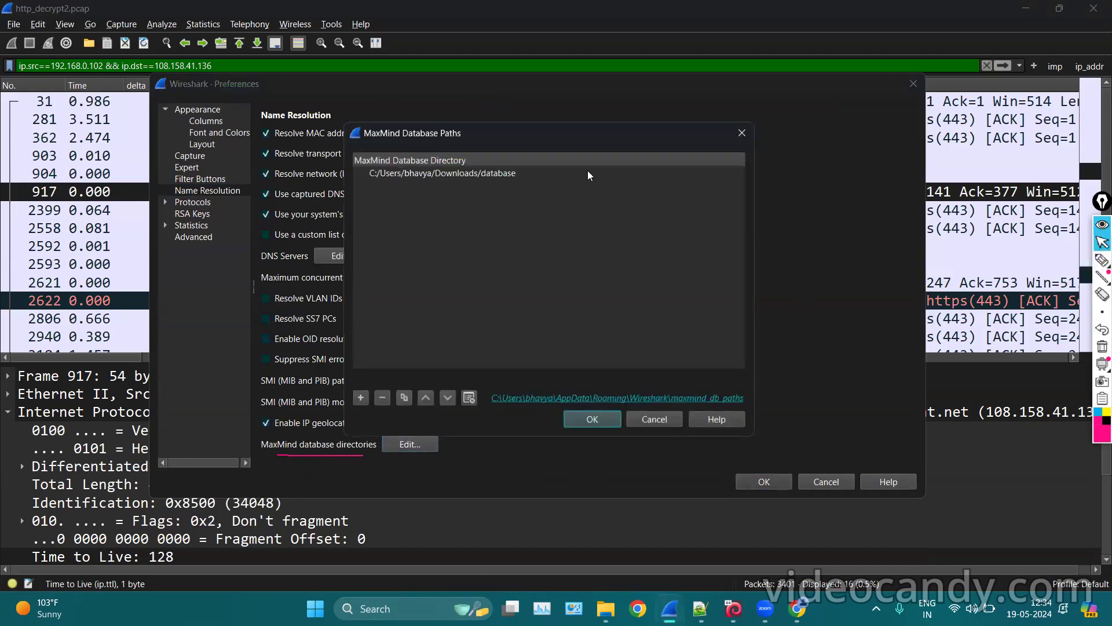
pyautogui.click(360, 398)
pyautogui.click(735, 186)
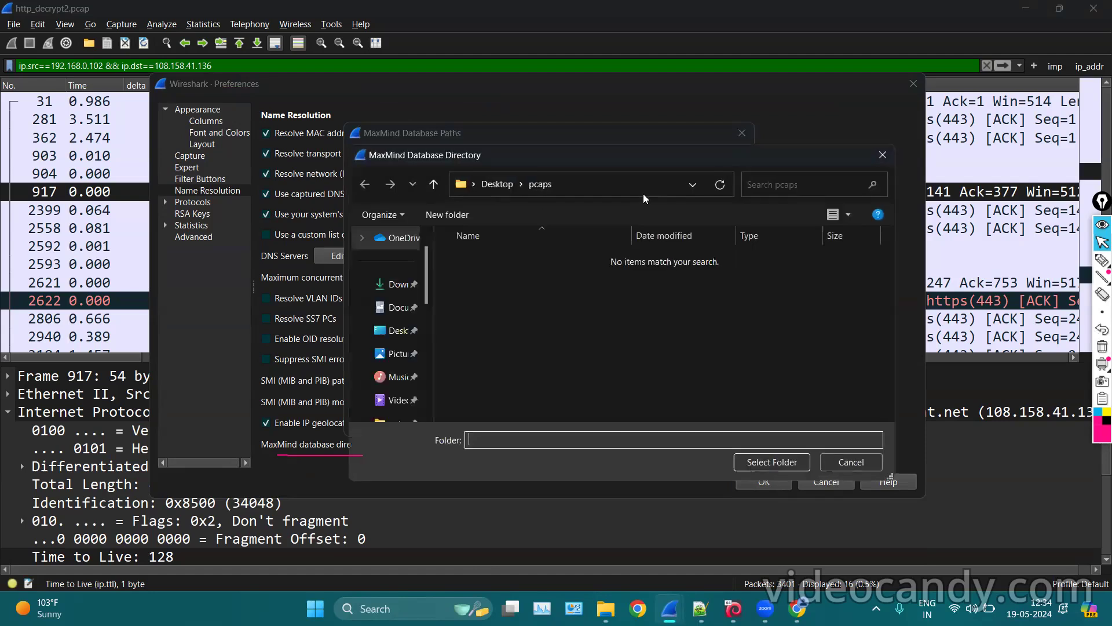
pyautogui.click(885, 155)
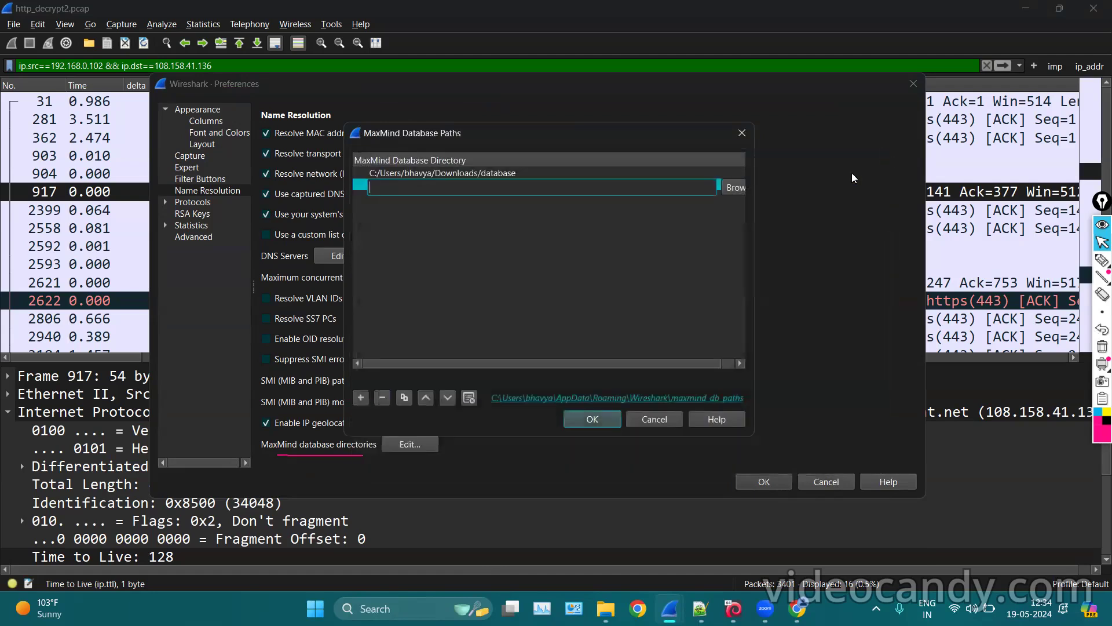
pyautogui.click(538, 268)
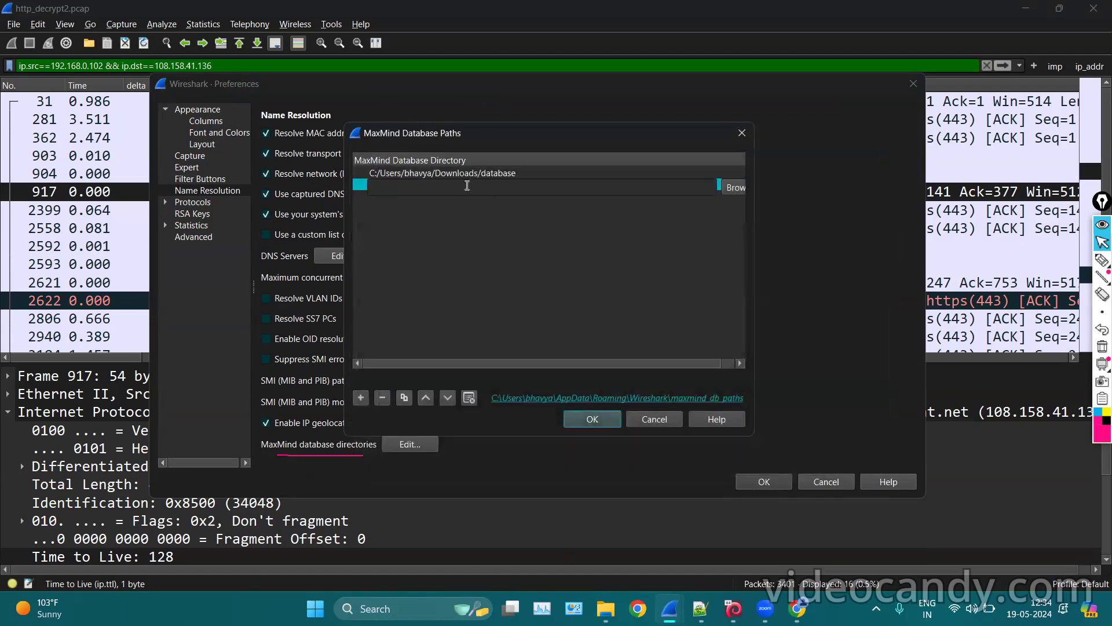
pyautogui.doubleClick(453, 173)
pyautogui.click(493, 216)
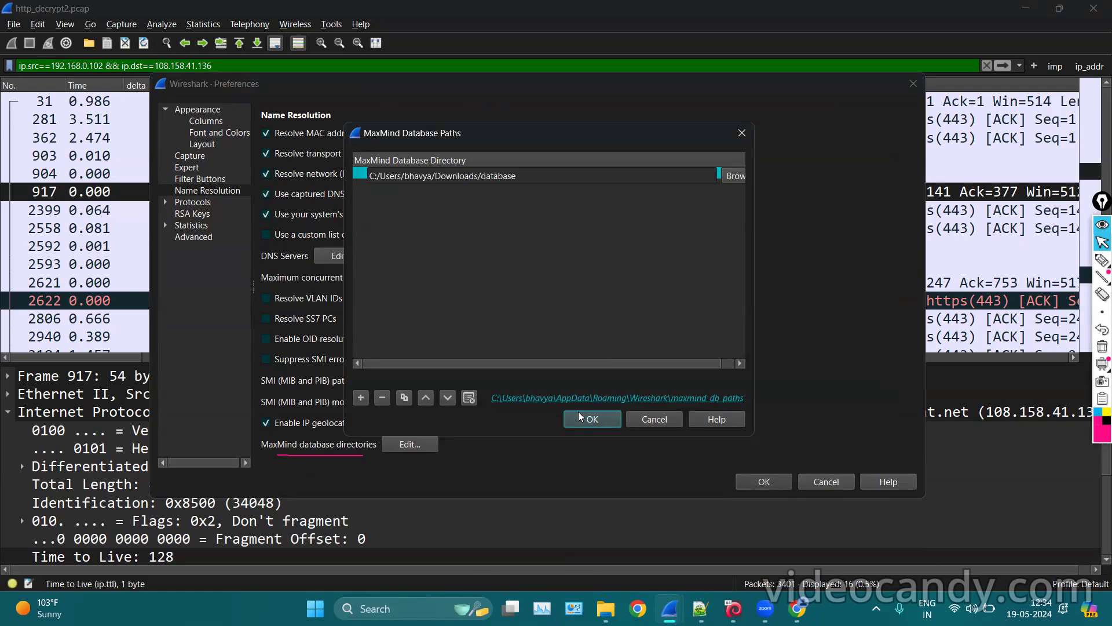
pyautogui.click(751, 485)
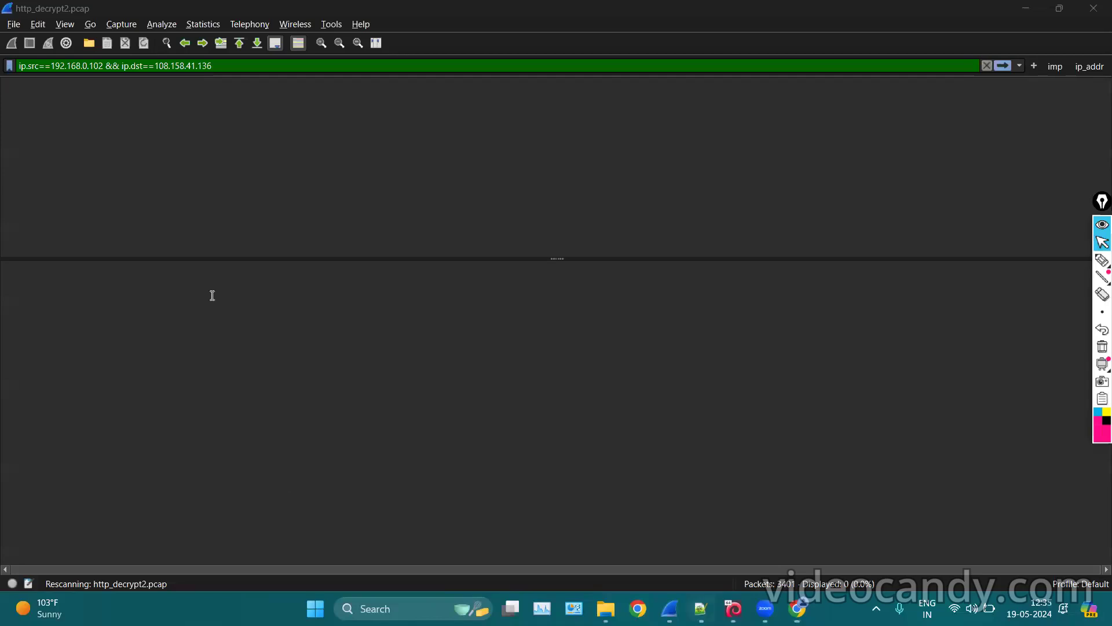
# Switch to the Notepad++ notes about name resolution and the pcap/pcapng formats.
pyautogui.hotkey('alt', 'Tab')
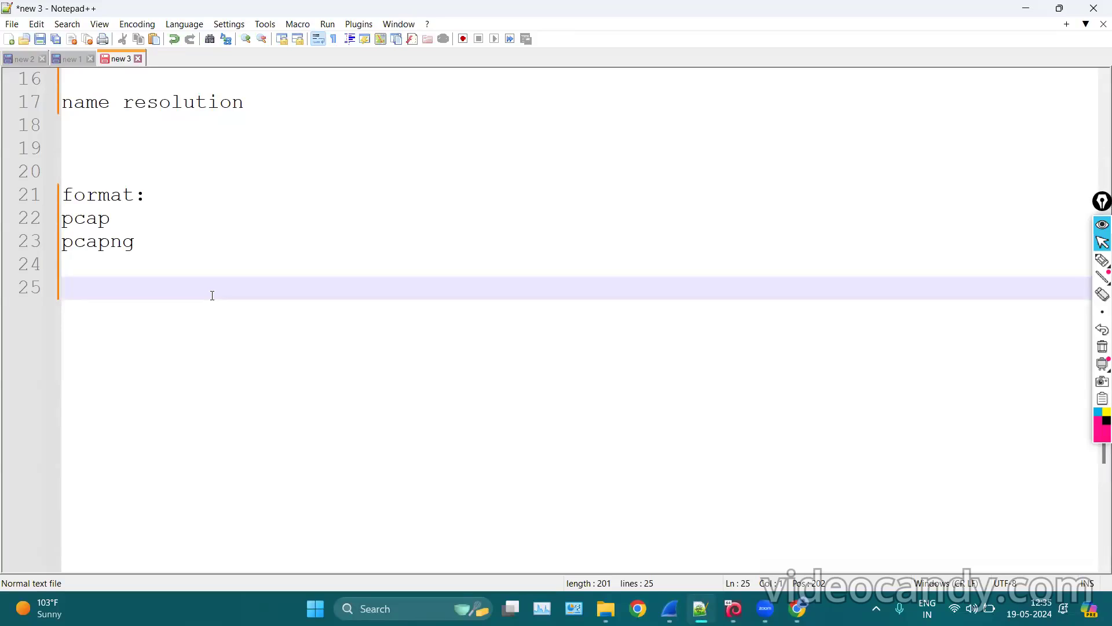
# Add a blank line after the pcap/pcapng notes and bring up the Kali VM's applications menu.
pyautogui.press('Return')
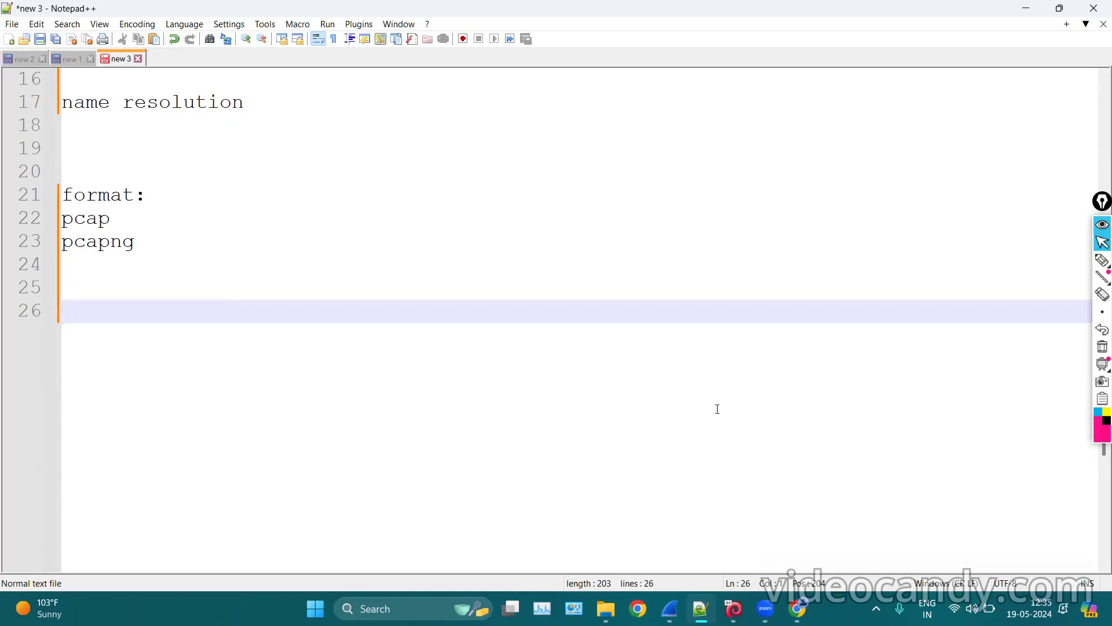
pyautogui.click(734, 608)
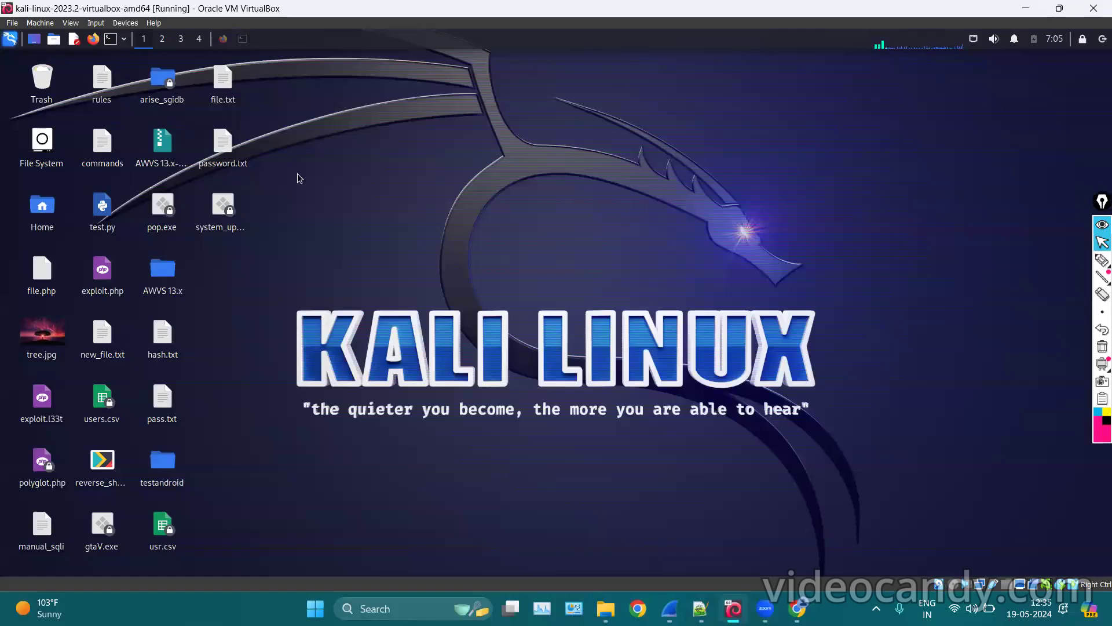
pyautogui.click(10, 40)
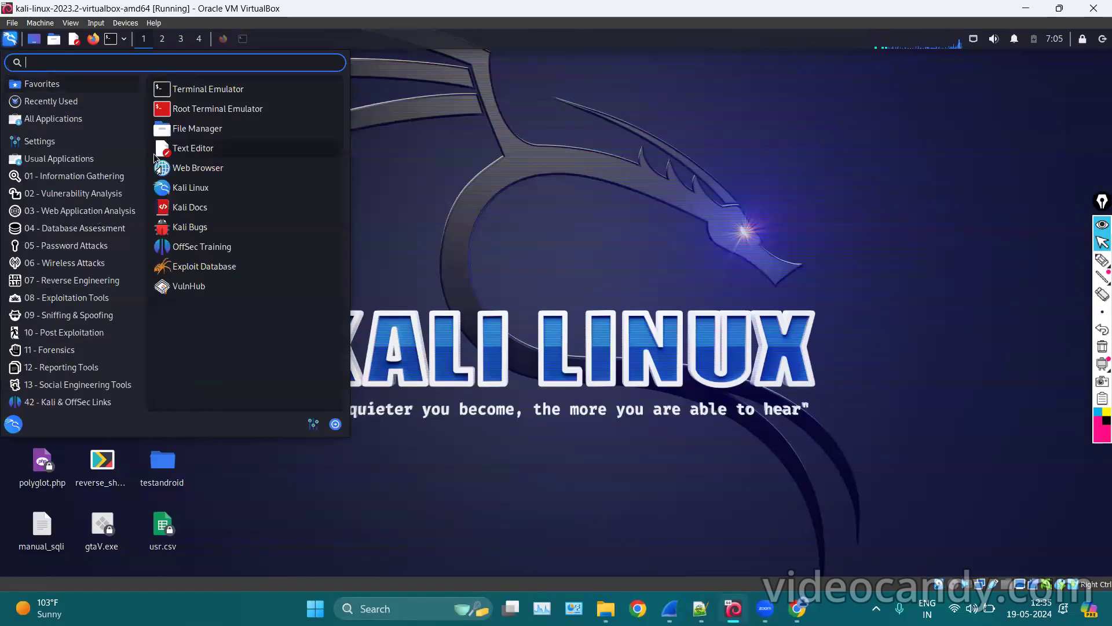
# Search 'wire' in the Kali menu and launch Wireshark 4.0.3.
pyautogui.write('wire')
pyautogui.press('Return')
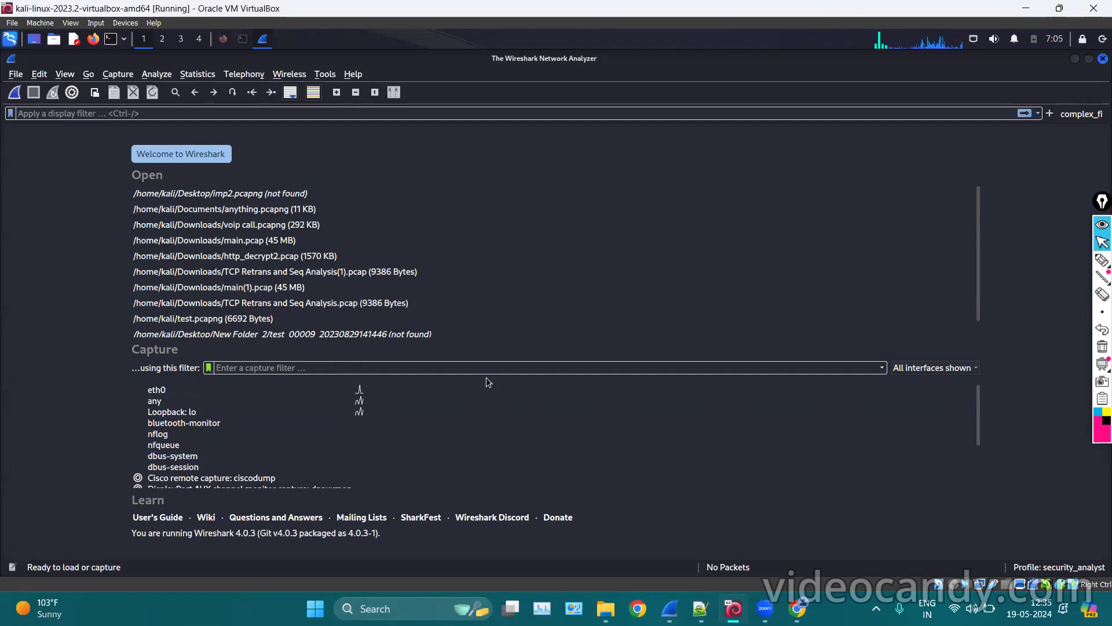
# Start a live capture on eth0 and open Statistics > Packet Lengths.
pyautogui.click(301, 391)
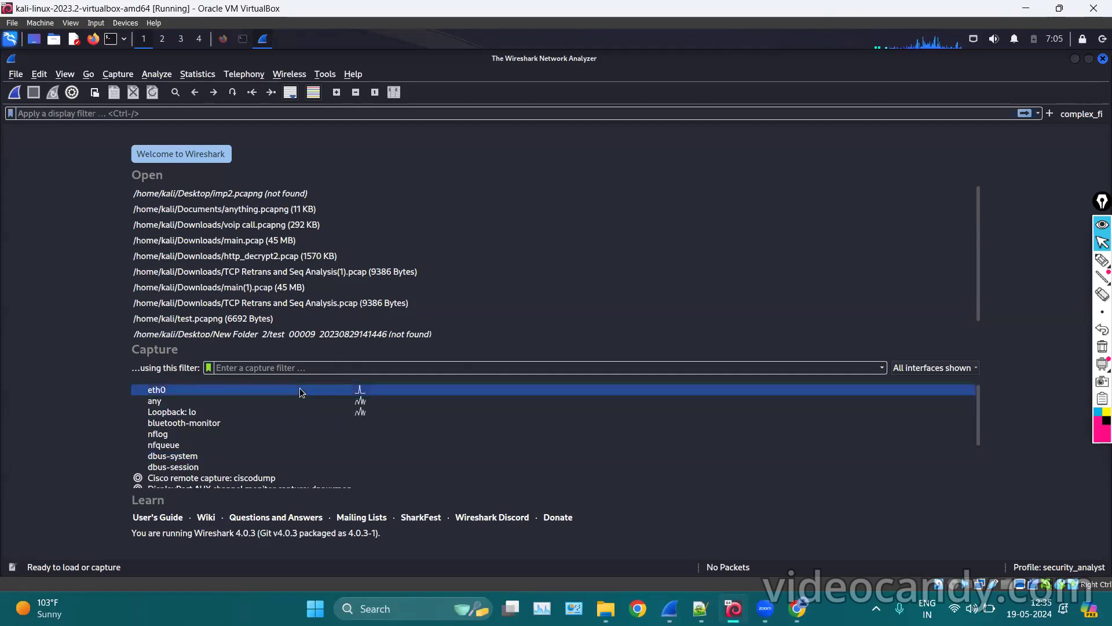
pyautogui.doubleClick(359, 393)
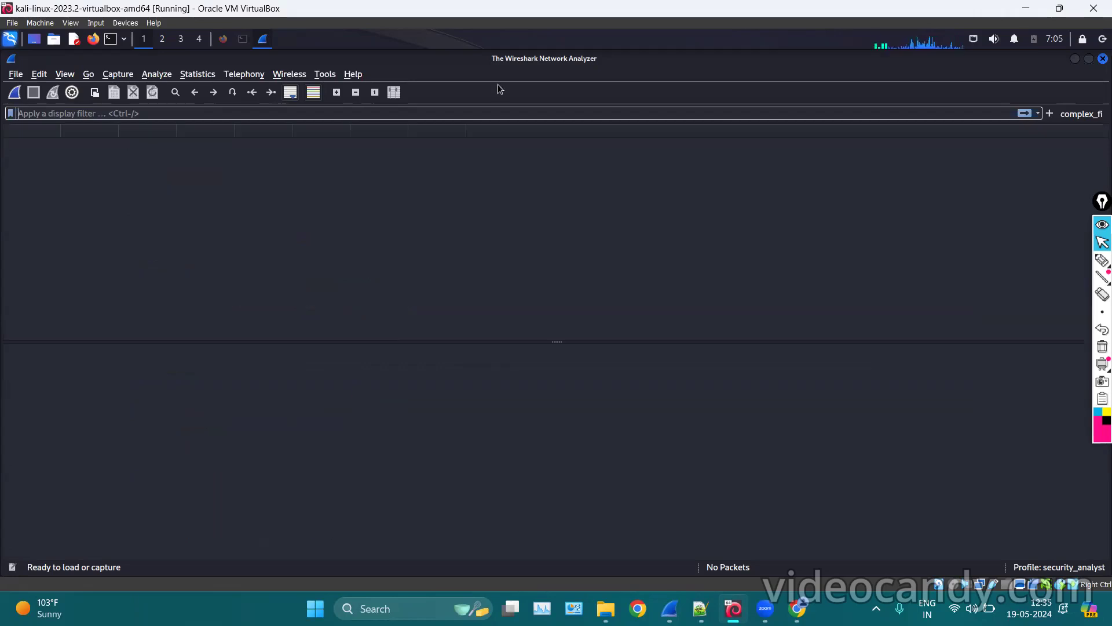
pyautogui.click(199, 74)
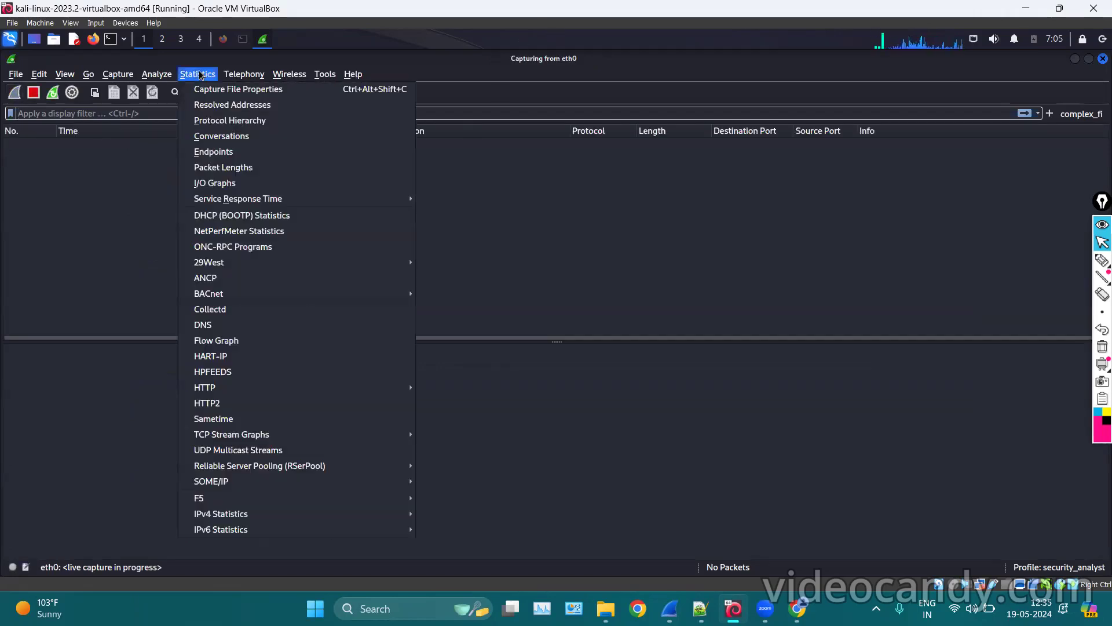
pyautogui.click(223, 169)
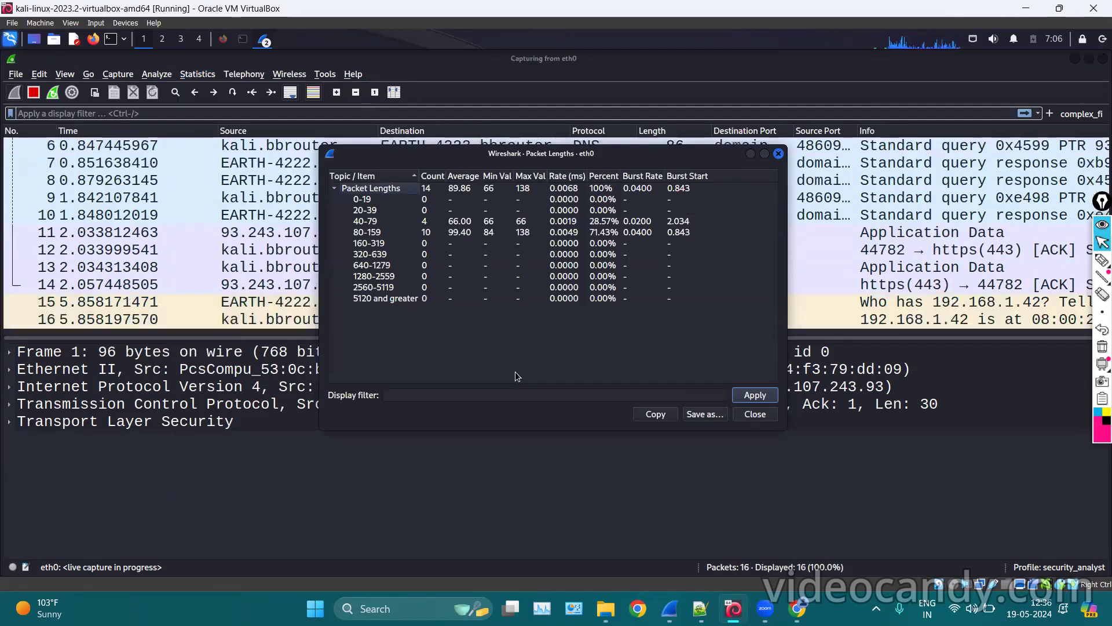
# Inspect the 0-19, 40-79 and 80-159 byte buckets, sorting the lengths by Count.
pyautogui.click(372, 201)
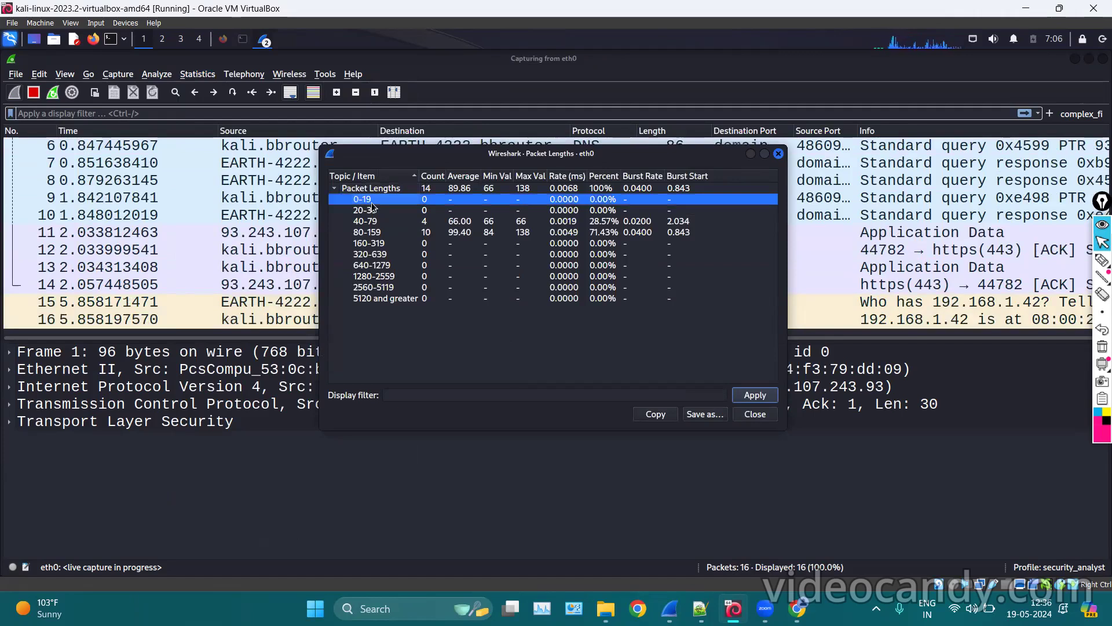
pyautogui.click(430, 176)
pyautogui.click(429, 189)
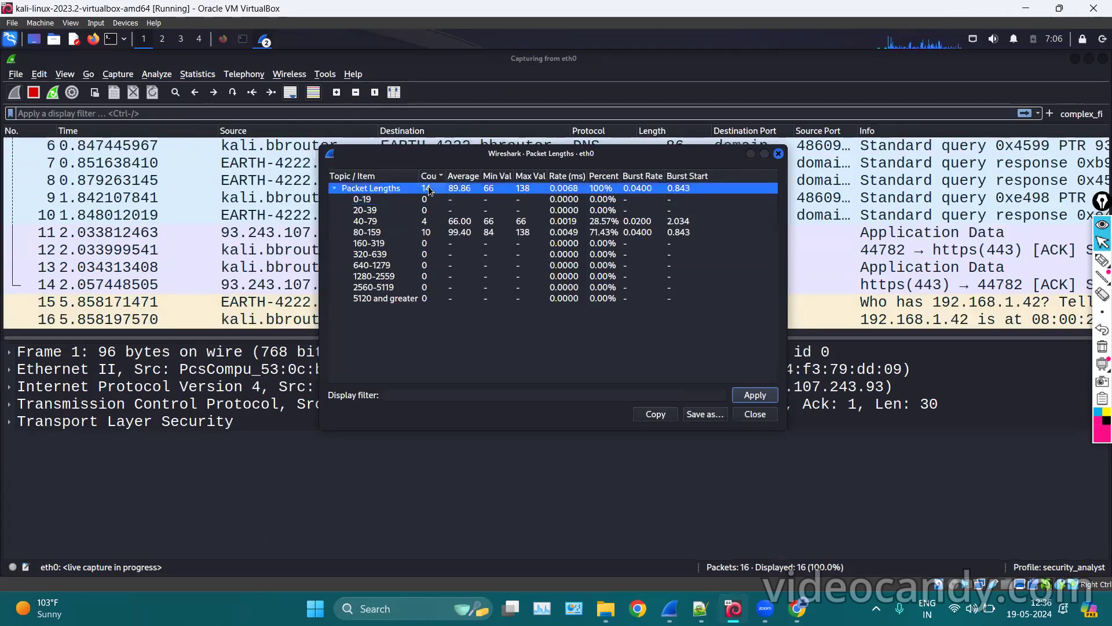
pyautogui.click(384, 200)
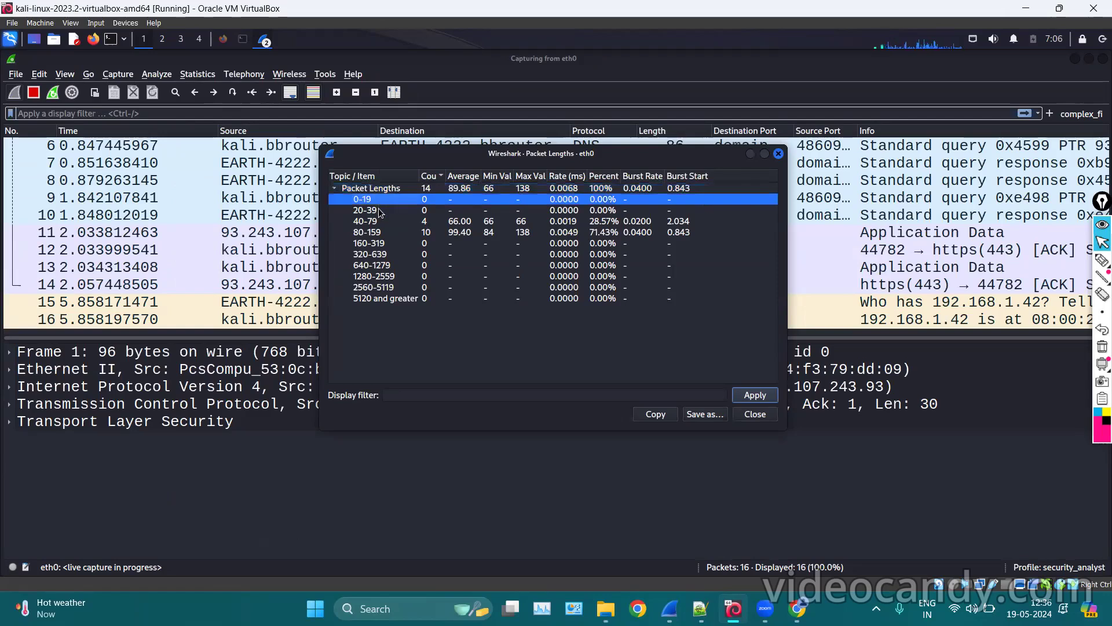
pyautogui.click(367, 232)
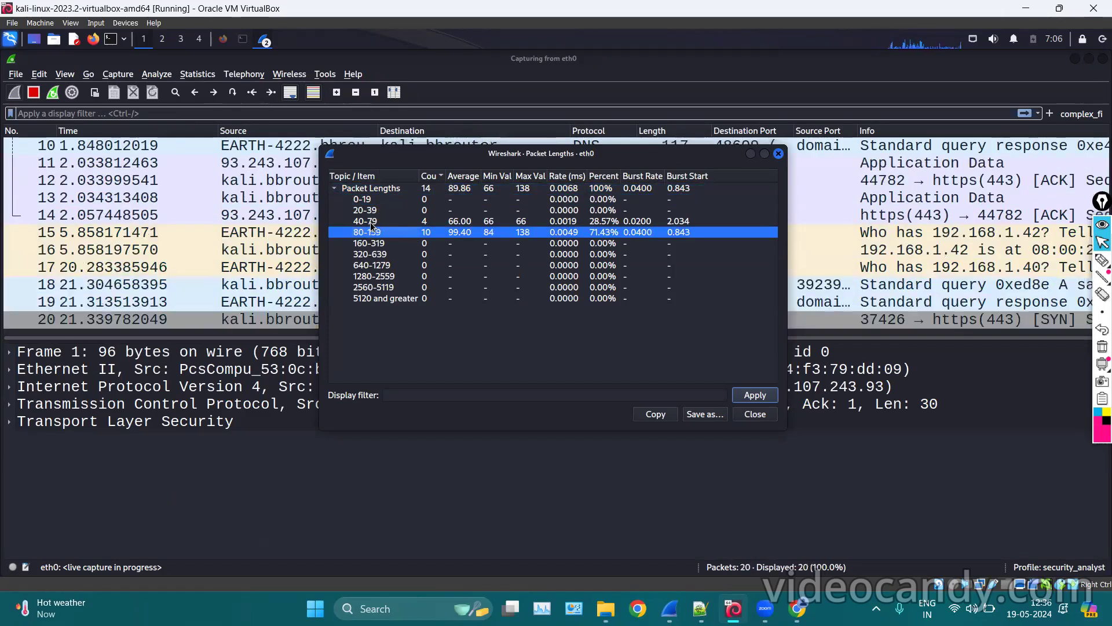
pyautogui.click(370, 222)
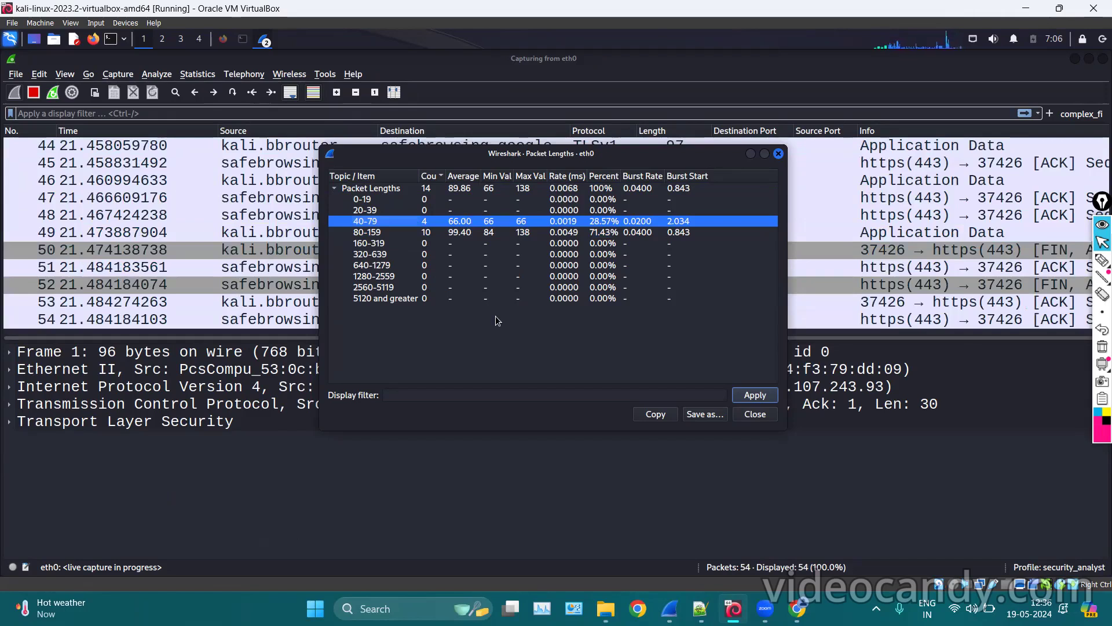
pyautogui.click(473, 189)
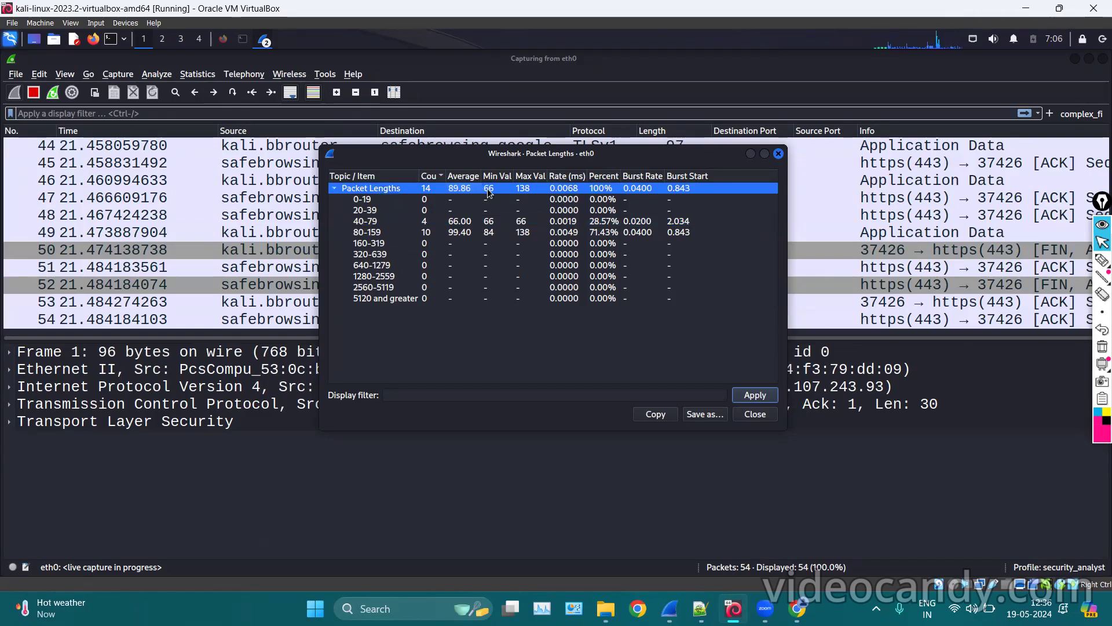
# Save the Packet Lengths statistics to the Desktop as packet_len and close the window.
pyautogui.click(165, 371)
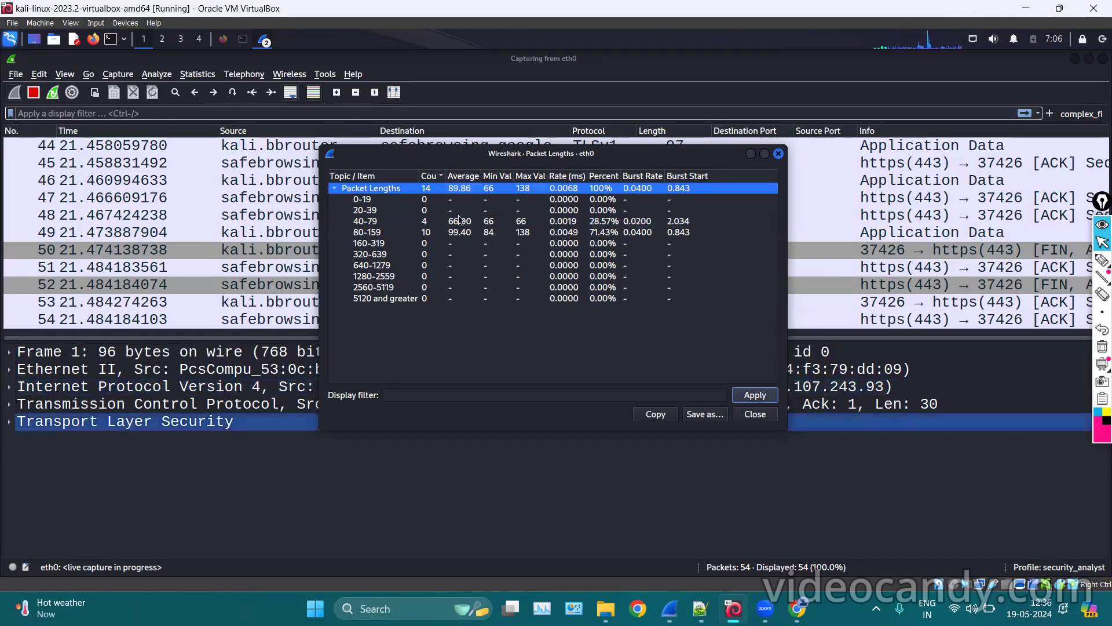
pyautogui.click(400, 395)
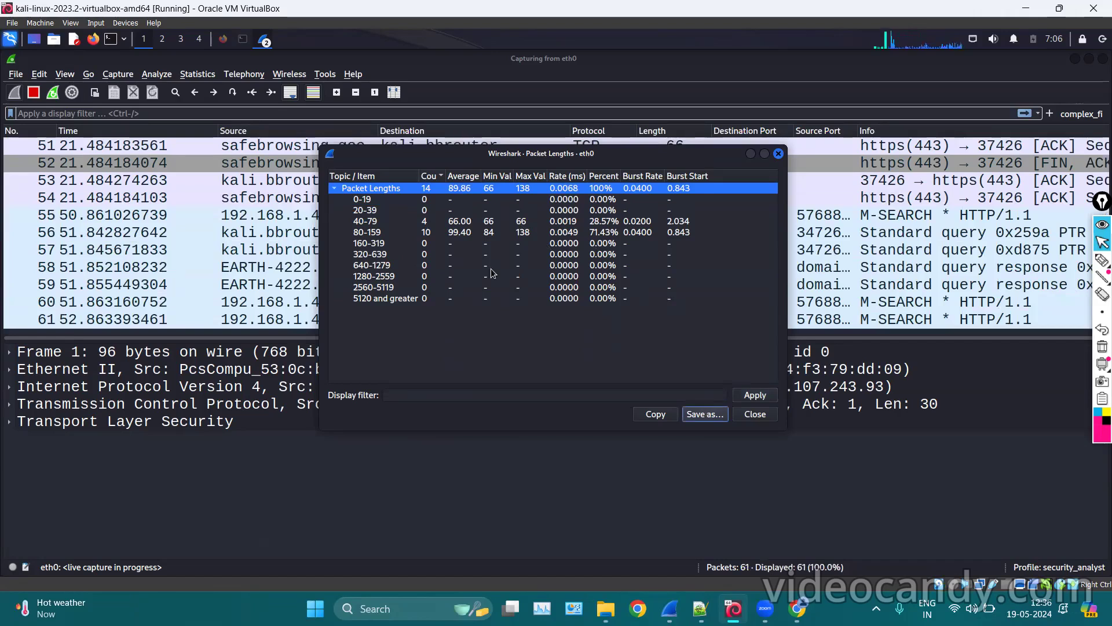
pyautogui.write('packet_len')
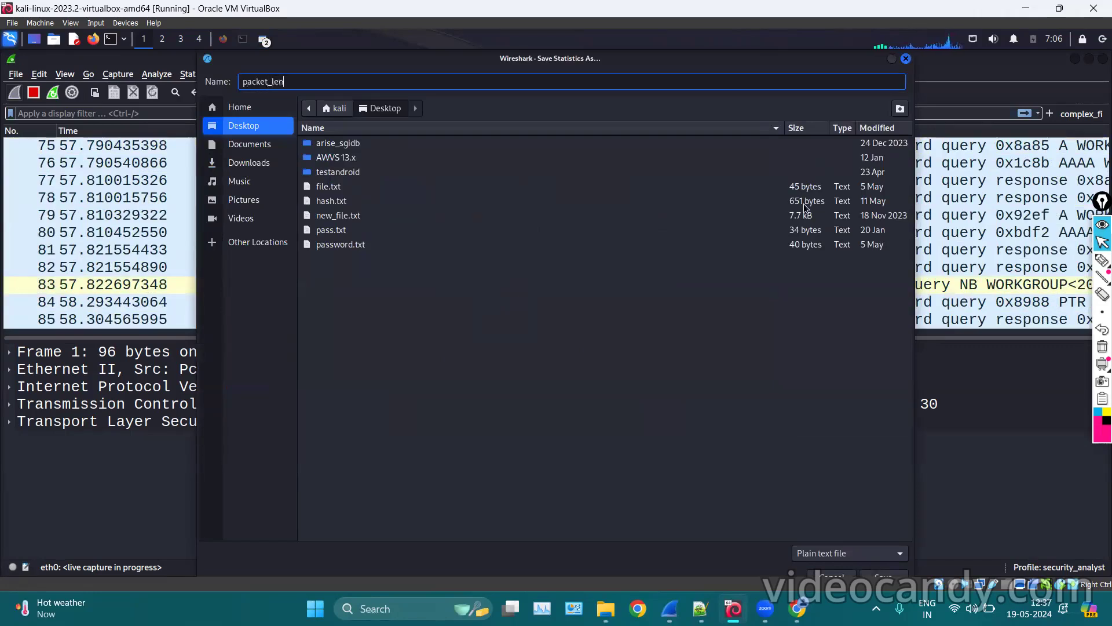
pyautogui.click(906, 59)
pyautogui.click(777, 155)
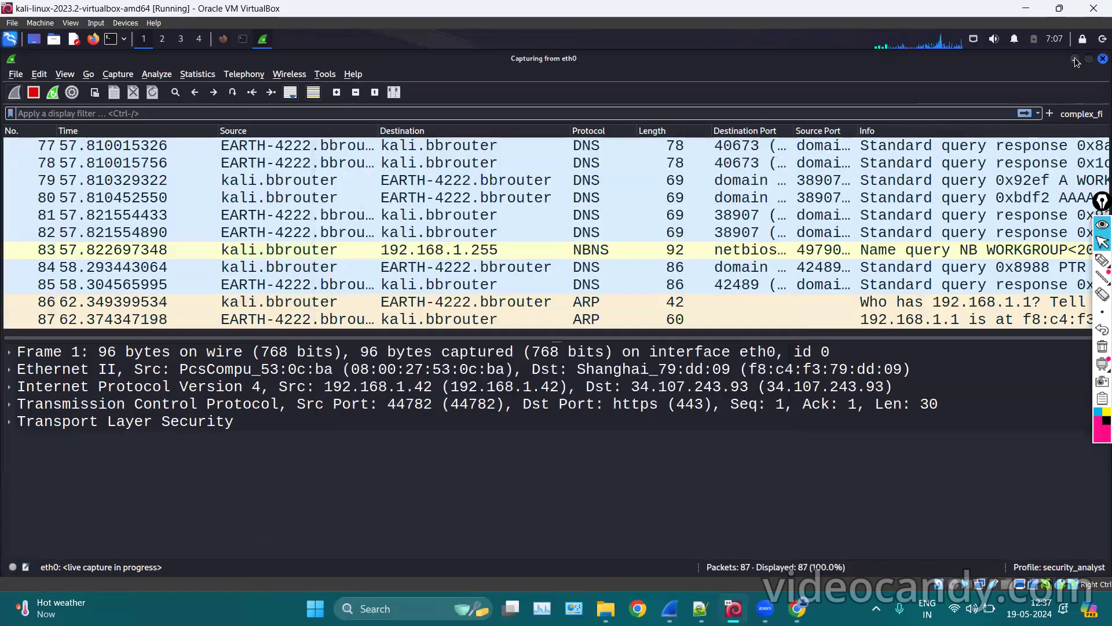
# Minimize Wireshark and open packet_len.txt from the desktop.
pyautogui.click(1076, 59)
pyautogui.click(210, 270)
pyautogui.doubleClick(209, 271)
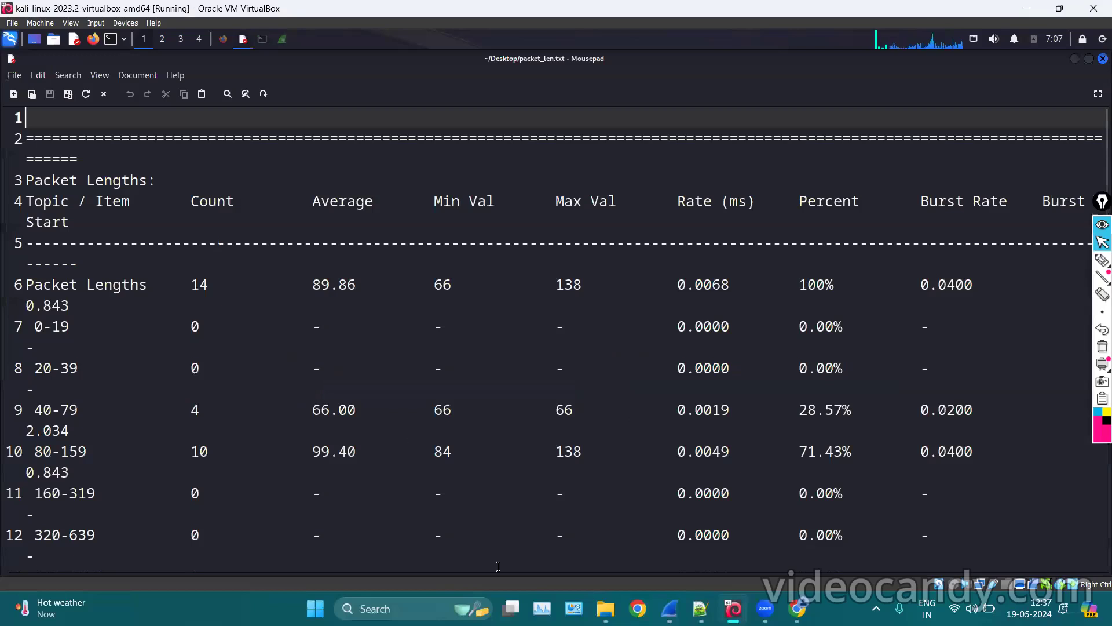
# Scroll through packet_len.txt in Mousepad, then return to Wireshark's live eth0 capture.
pyautogui.scroll(-4, 475, 376)
pyautogui.scroll(4, 475, 375)
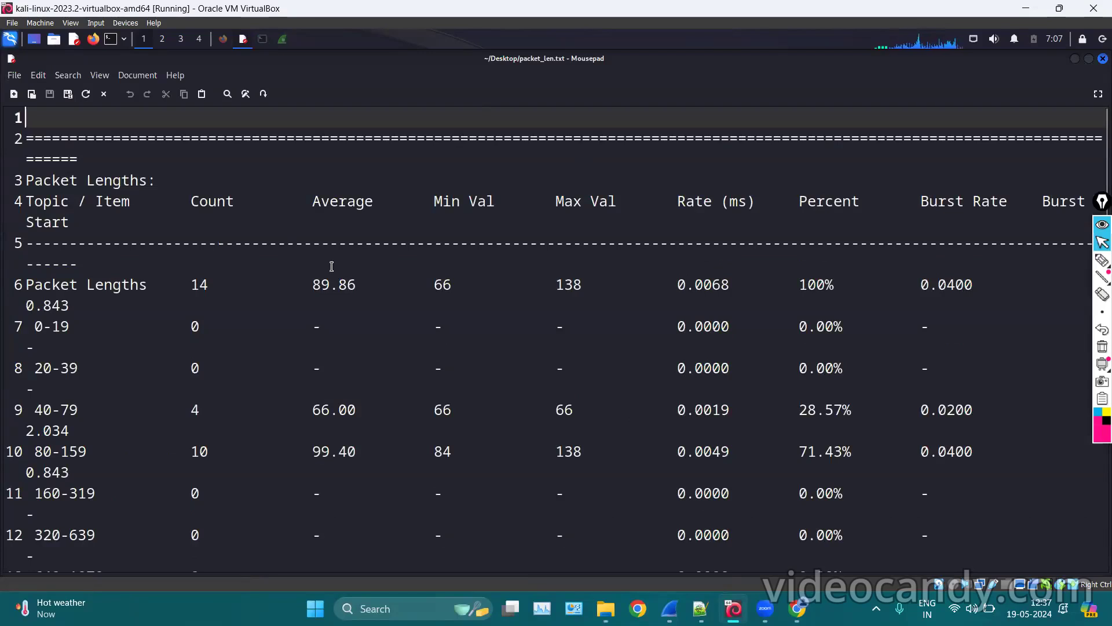
pyautogui.click(1077, 60)
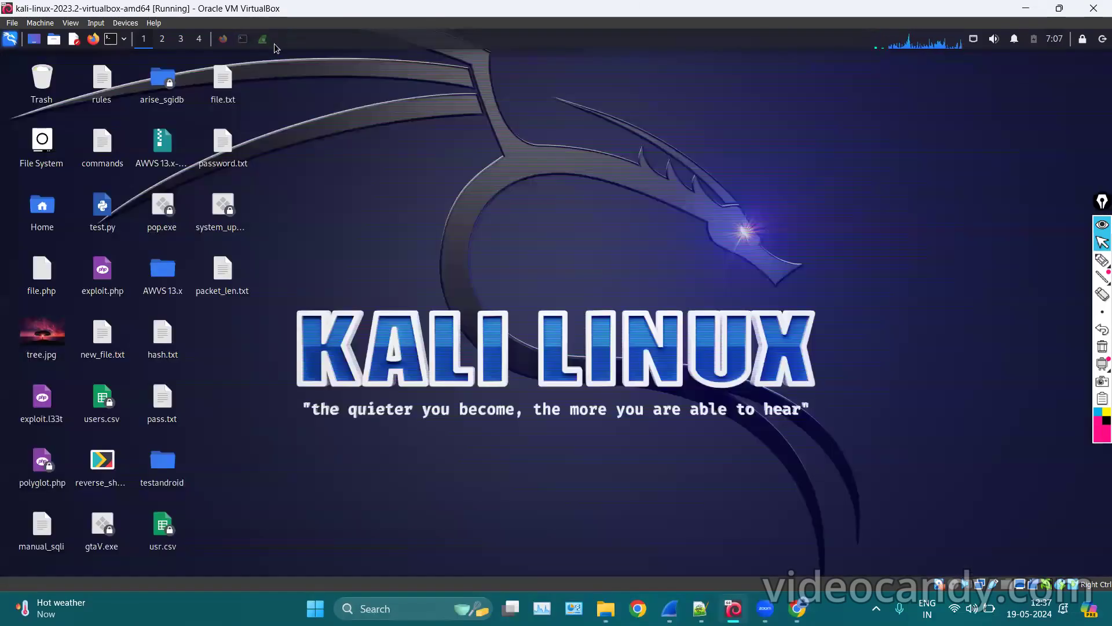
pyautogui.click(260, 40)
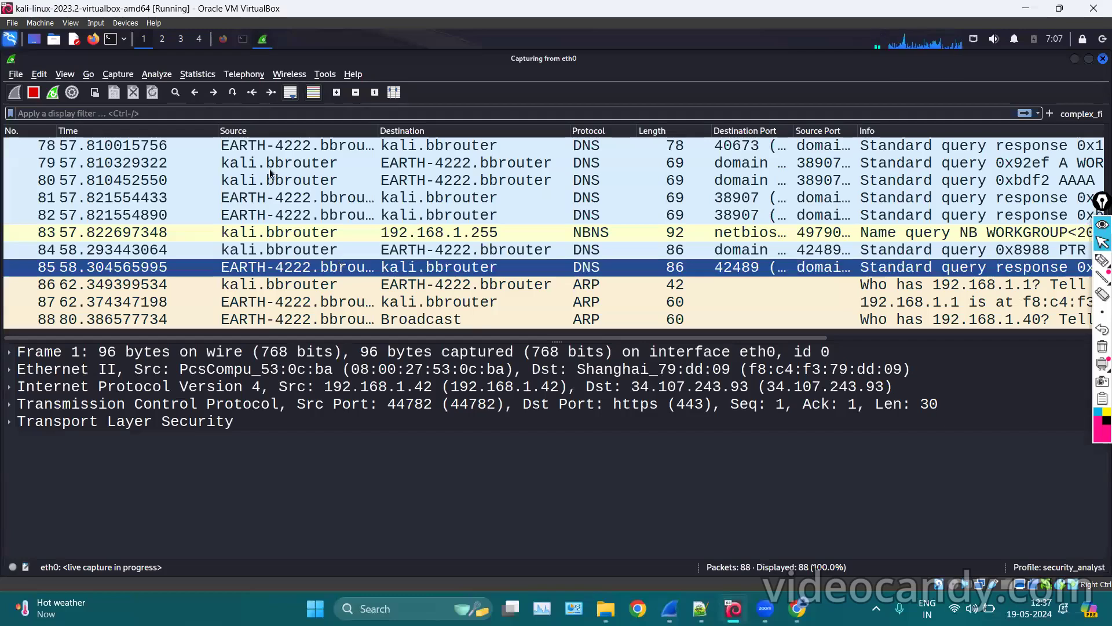
# Open the eth0 I/O Graphs maximized, with a taller graph list below the plot.
pyautogui.click(200, 75)
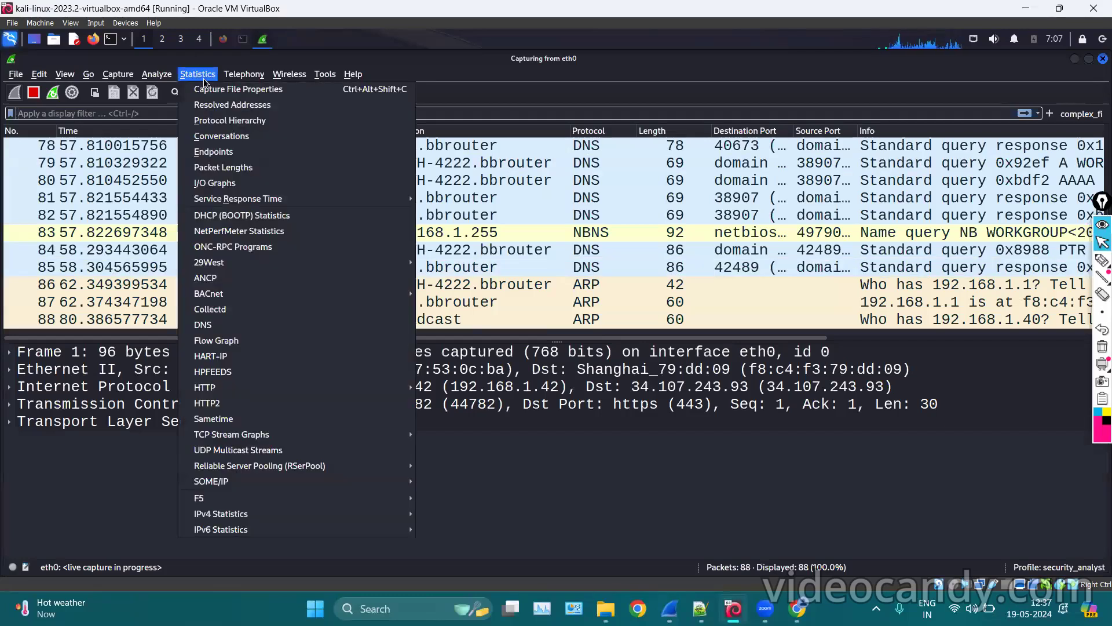
pyautogui.click(250, 183)
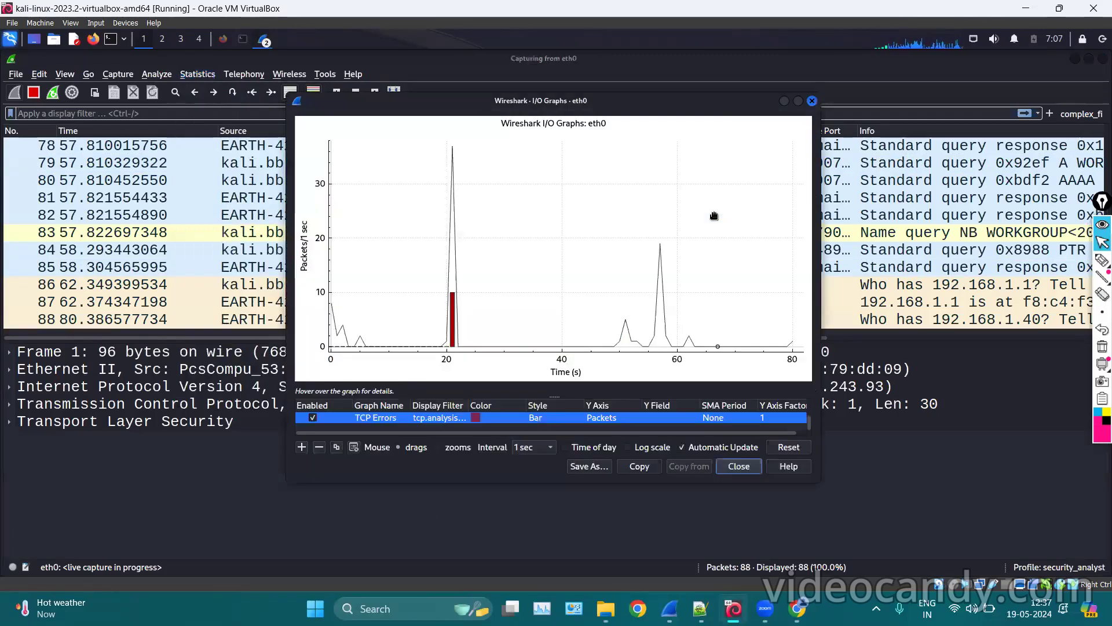
pyautogui.click(798, 102)
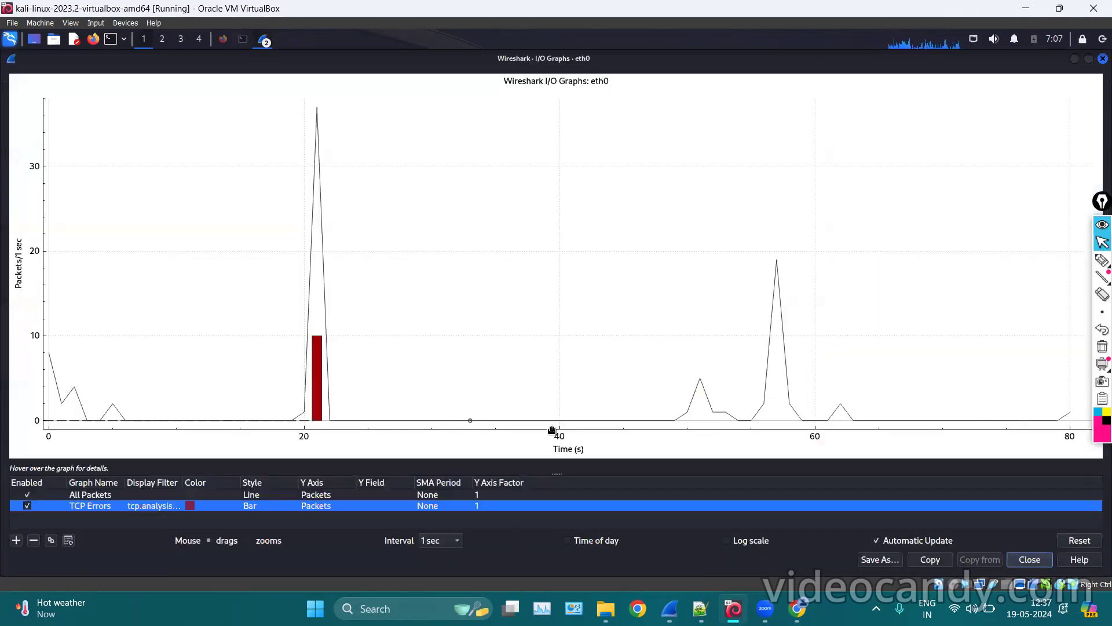
pyautogui.moveTo(558, 471); pyautogui.dragTo(561, 340)
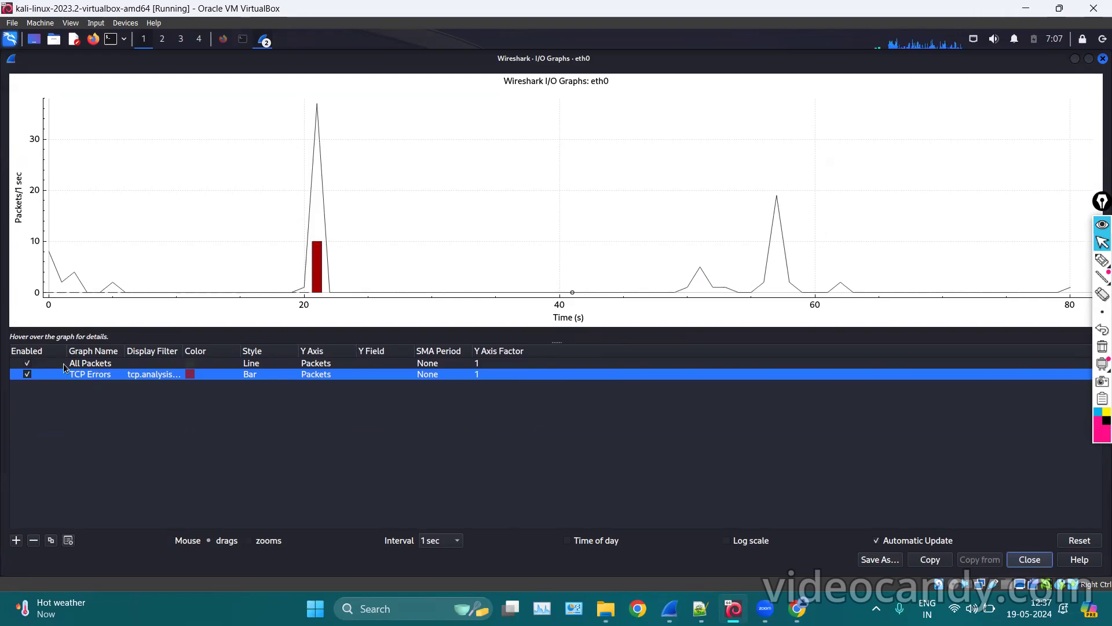
# Untick the TCP Errors graph and pan the plot to show time 0 and the 20 s spike.
pyautogui.click(26, 374)
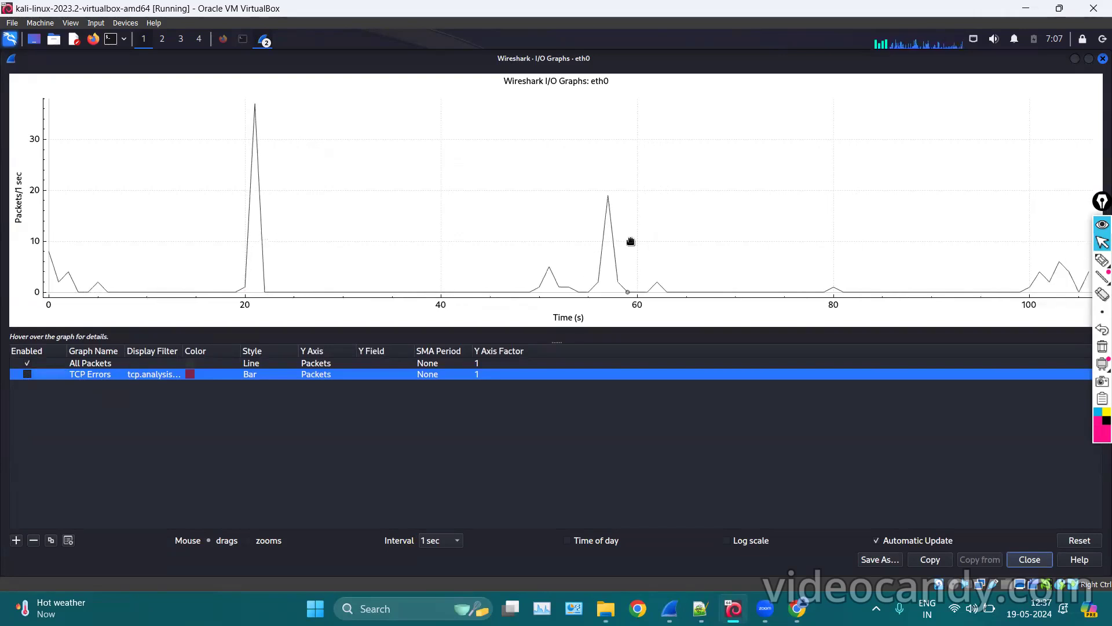
pyautogui.moveTo(596, 203); pyautogui.dragTo(406, 174)
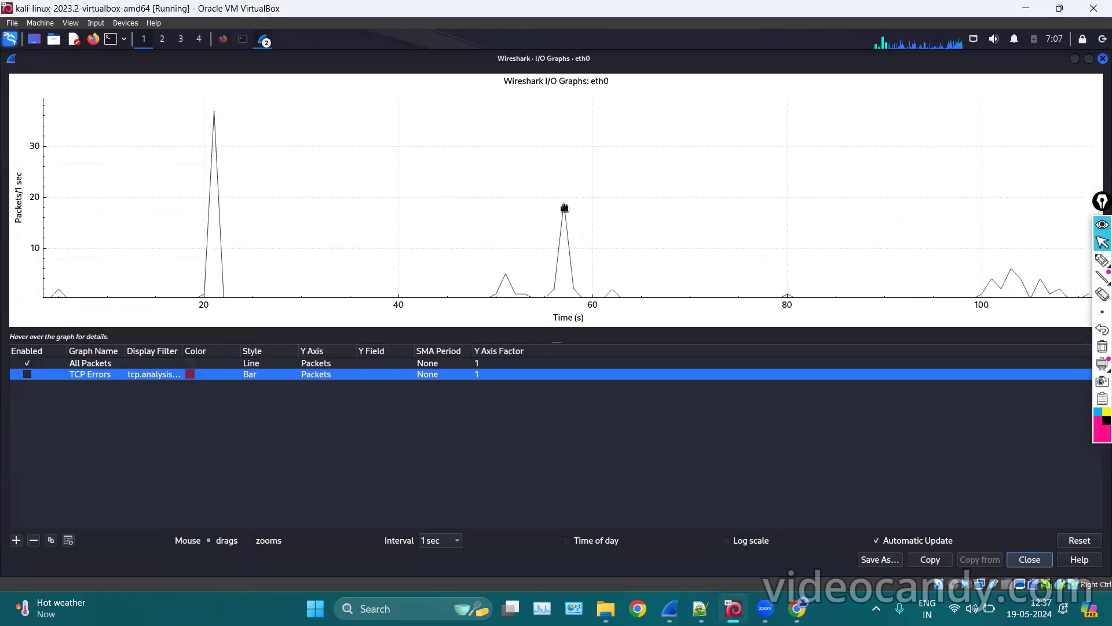
pyautogui.moveTo(625, 223); pyautogui.dragTo(696, 219)
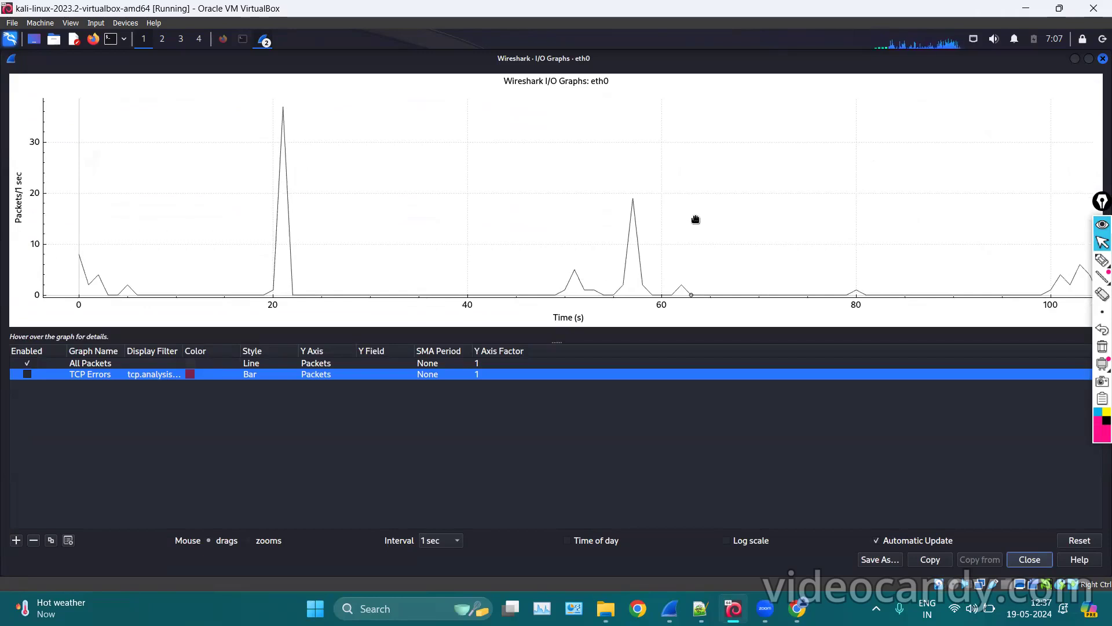
pyautogui.moveTo(403, 170); pyautogui.dragTo(407, 193)
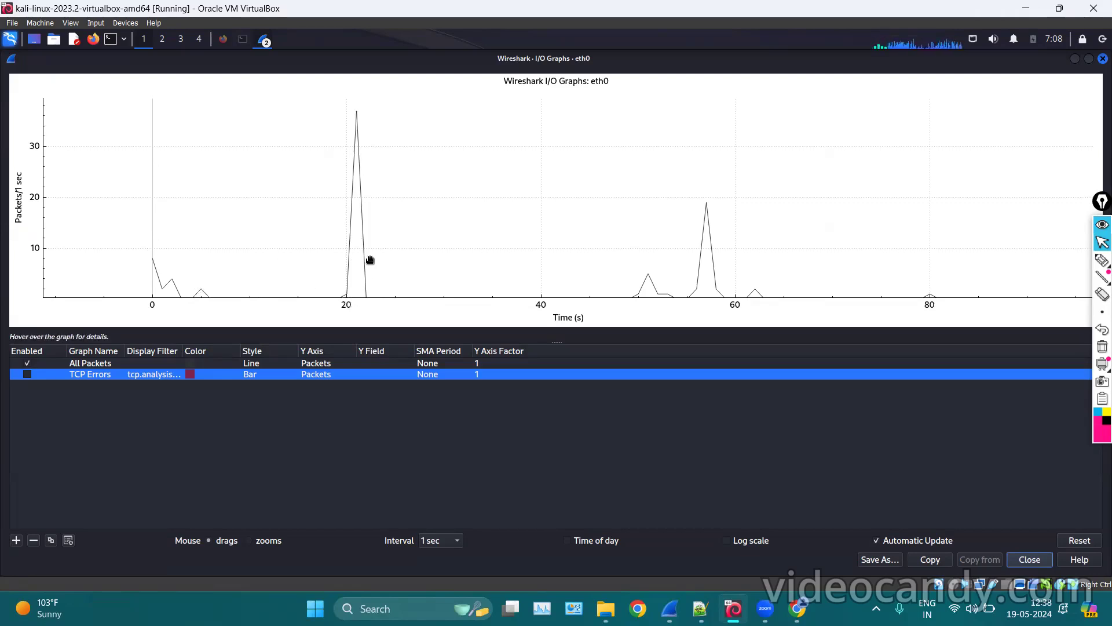
# Zoom into 15–40 s, centre the 37-packet peak near 21 s, then minimize the I/O graph.
pyautogui.scroll(4, 370, 260)
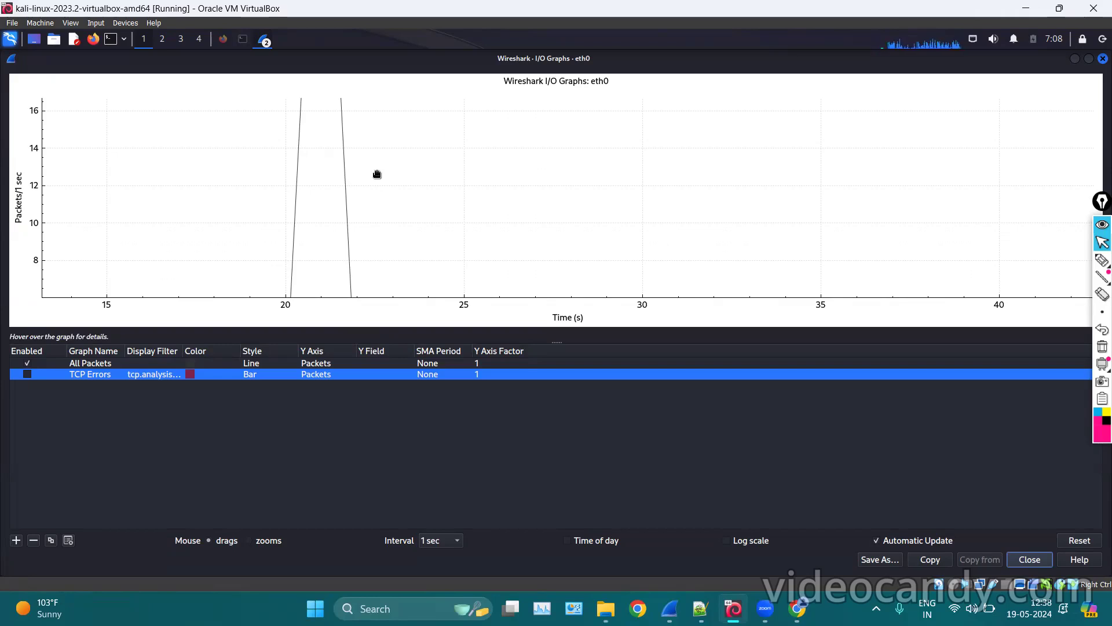
pyautogui.moveTo(363, 150); pyautogui.dragTo(350, 348)
pyautogui.moveTo(366, 173); pyautogui.dragTo(383, 270)
pyautogui.moveTo(375, 174); pyautogui.dragTo(371, 336)
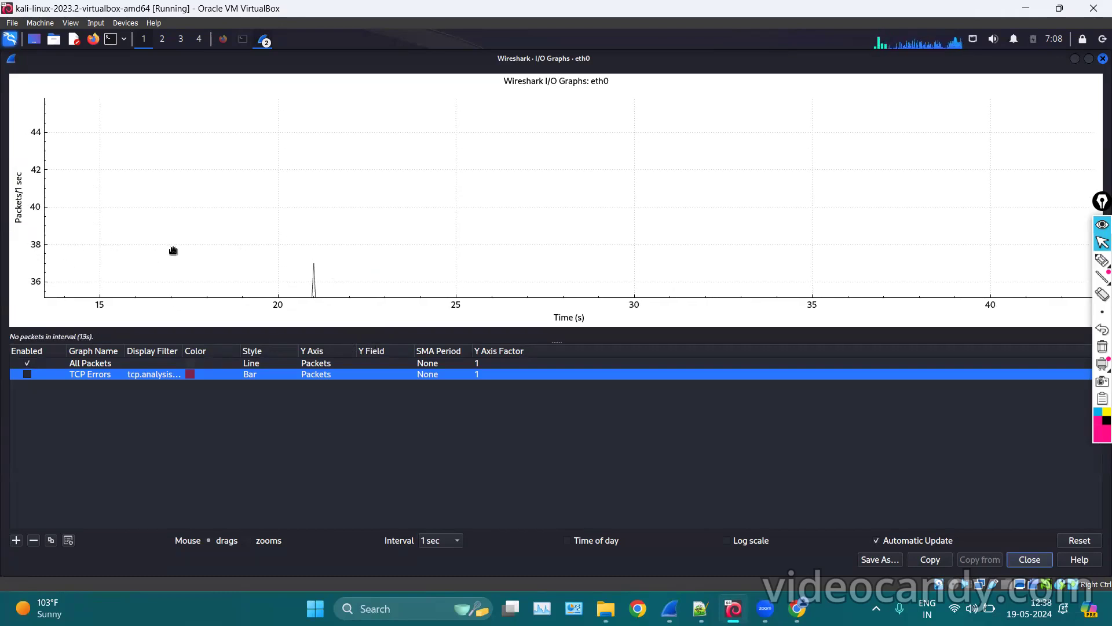
pyautogui.moveTo(437, 230); pyautogui.dragTo(431, 153)
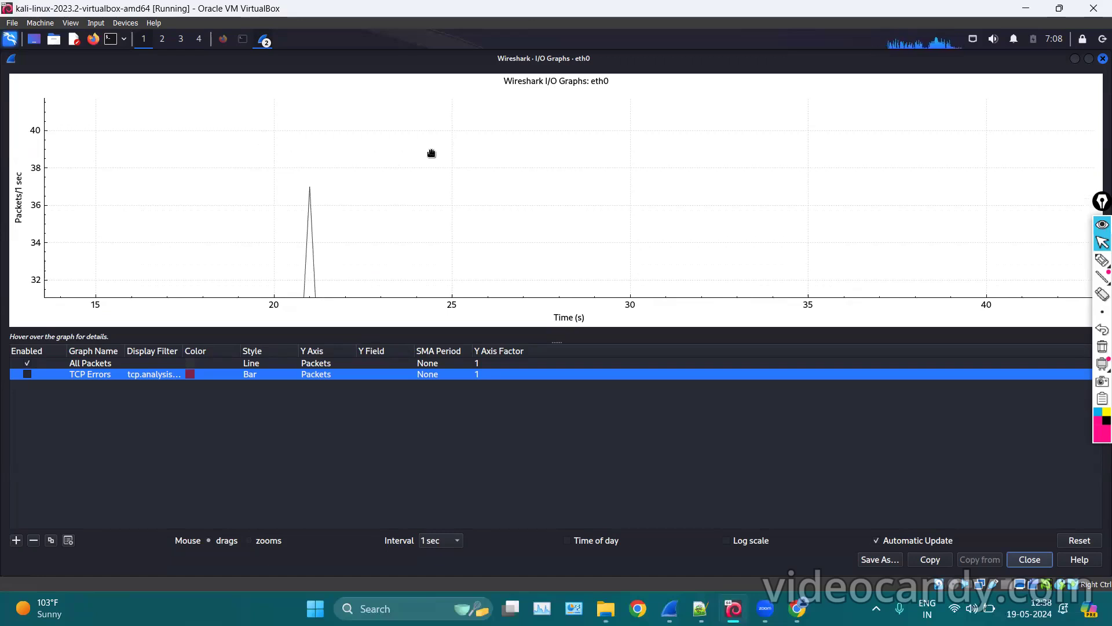
pyautogui.moveTo(432, 153); pyautogui.dragTo(432, 110)
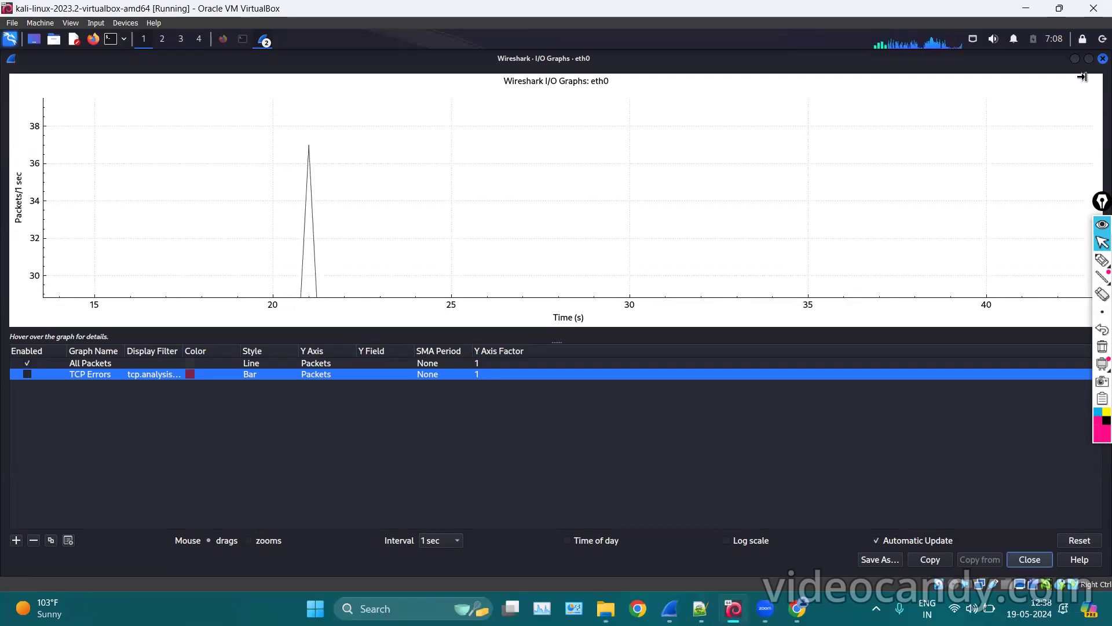
pyautogui.click(1076, 60)
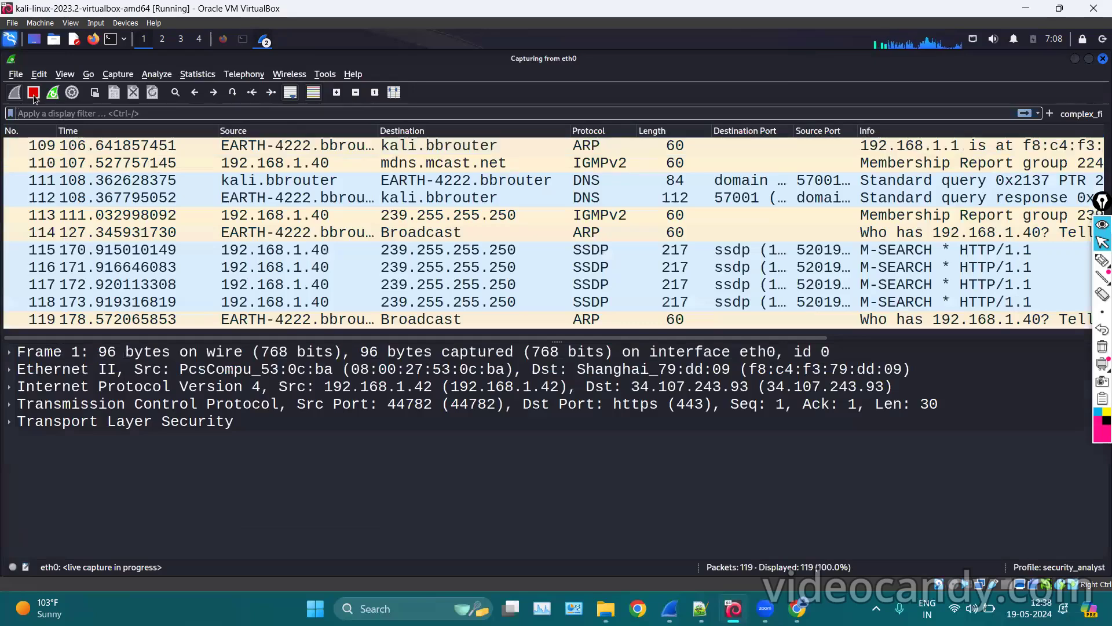
# Restore the I/O Graphs window and zoom out to show the full 0–125 s capture.
pyautogui.click(264, 41)
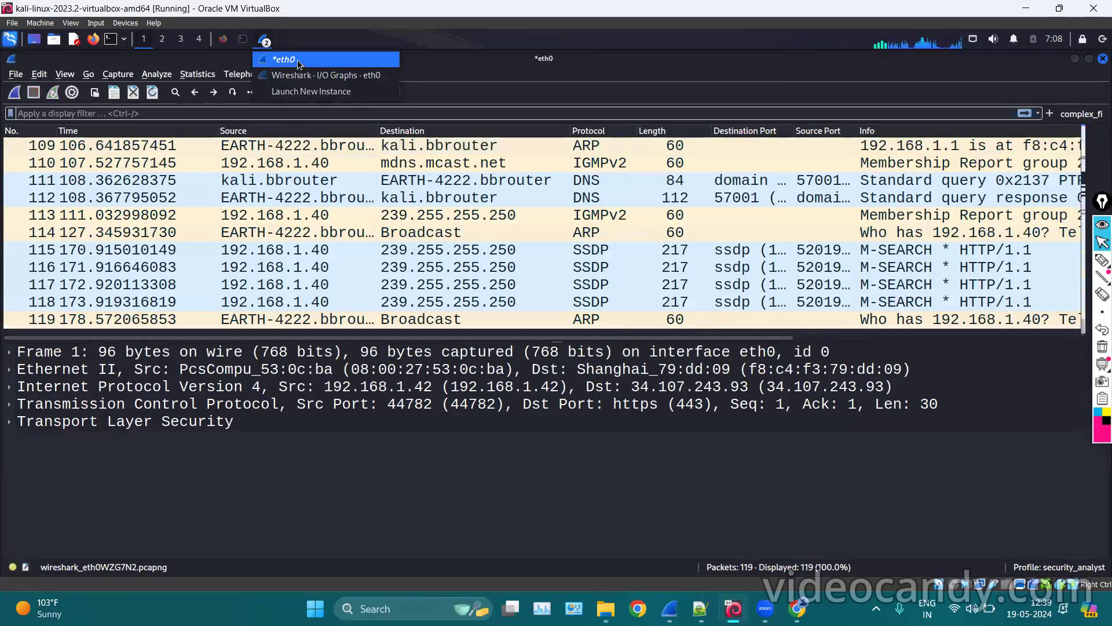
pyautogui.click(301, 77)
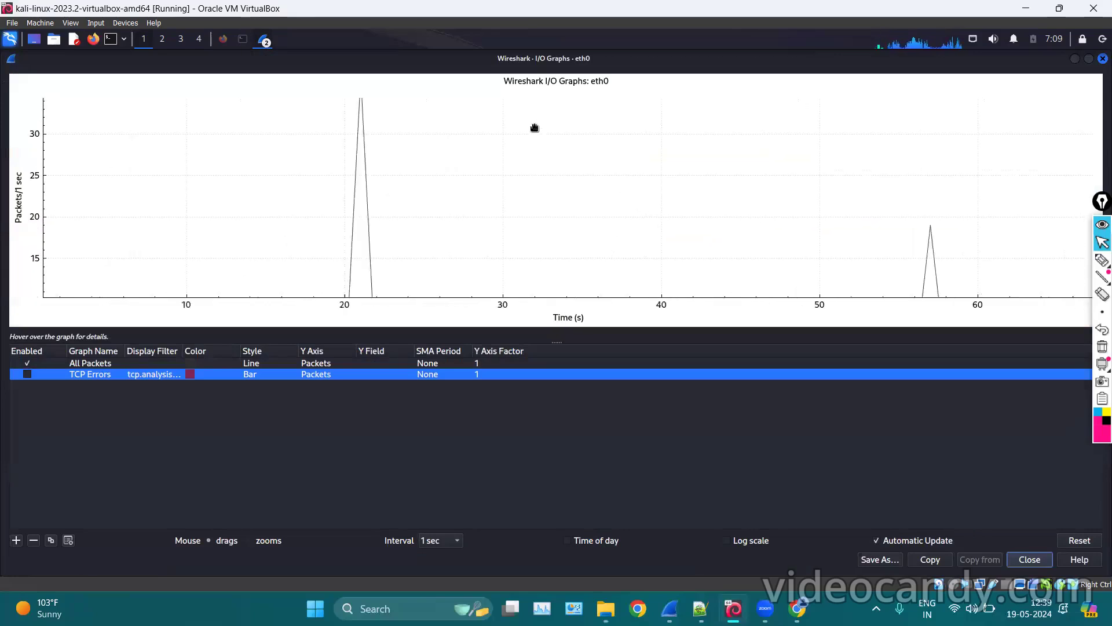
pyautogui.scroll(-4, 549, 178)
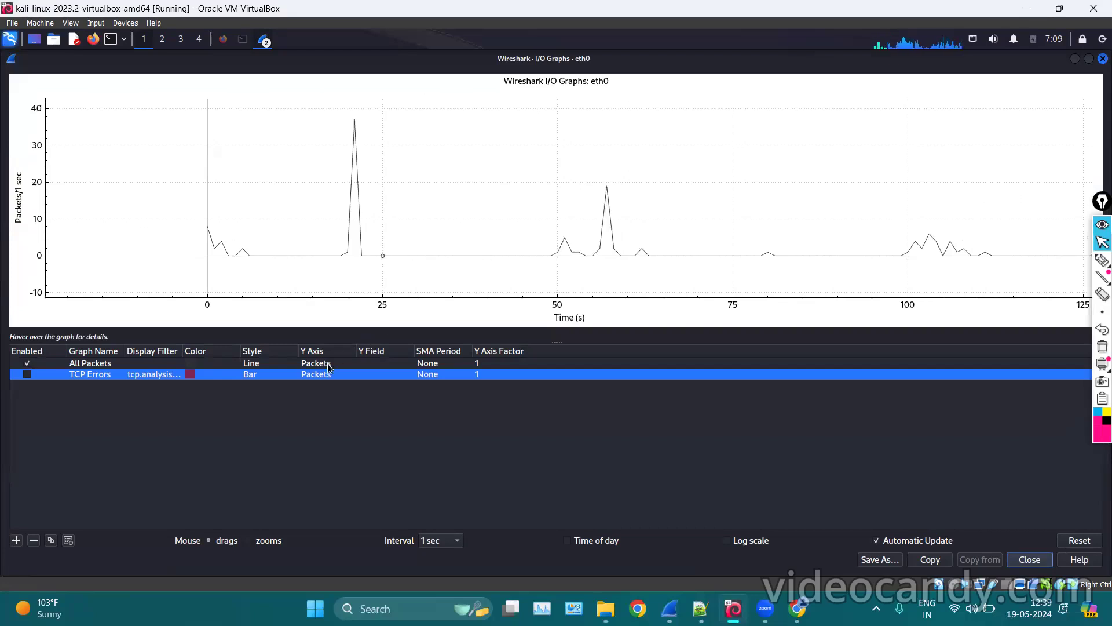
pyautogui.click(288, 363)
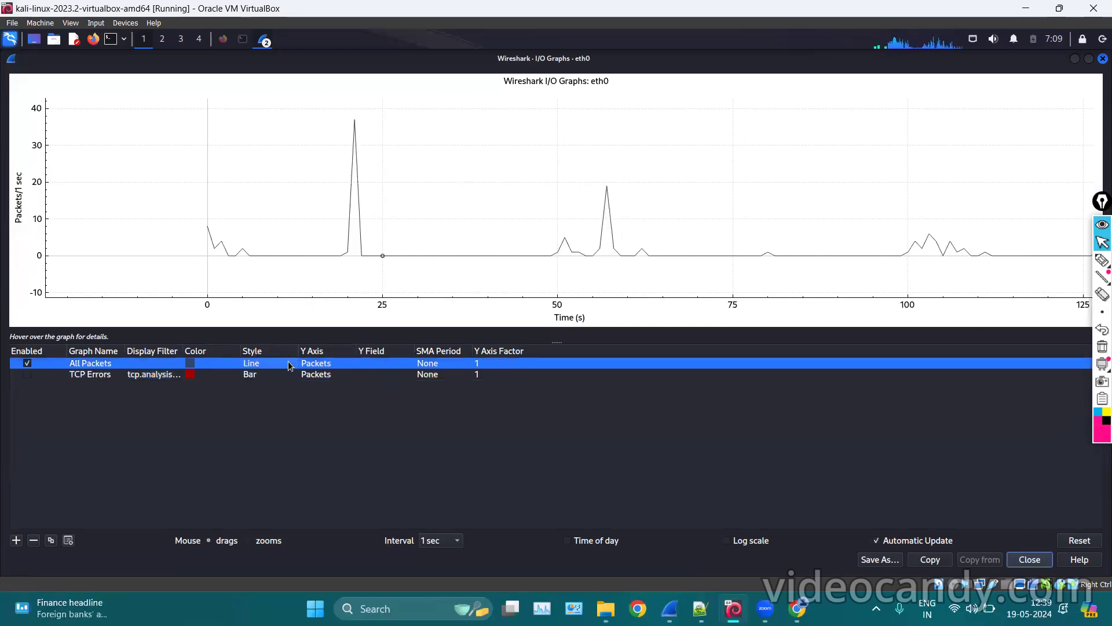
# Change the All Packets graph's style to Bar.
pyautogui.doubleClick(288, 364)
pyautogui.click(290, 364)
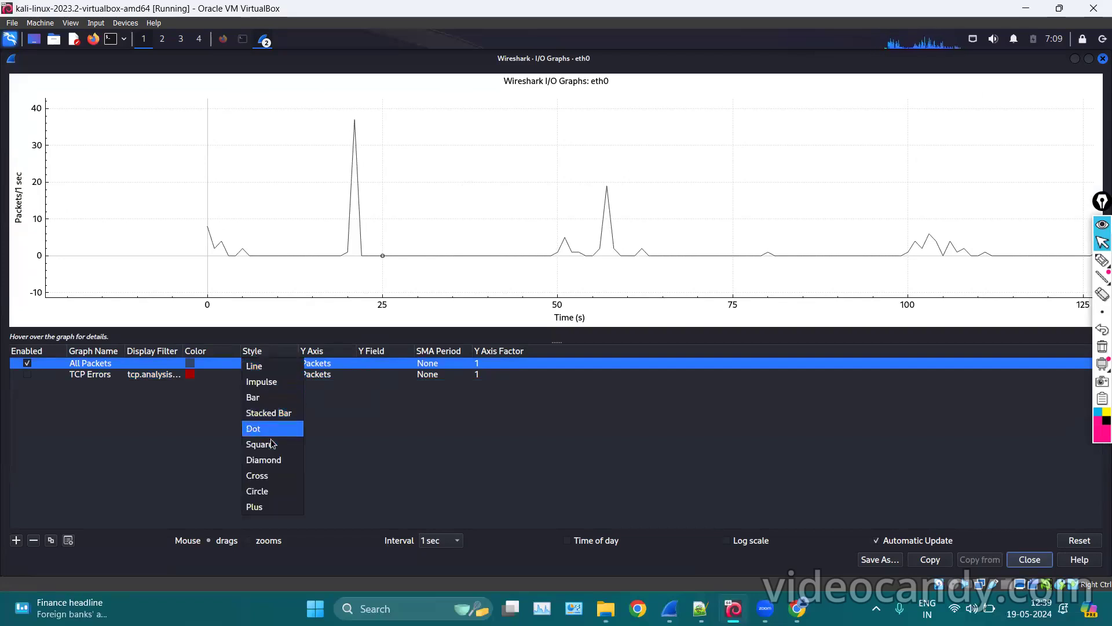
pyautogui.click(259, 398)
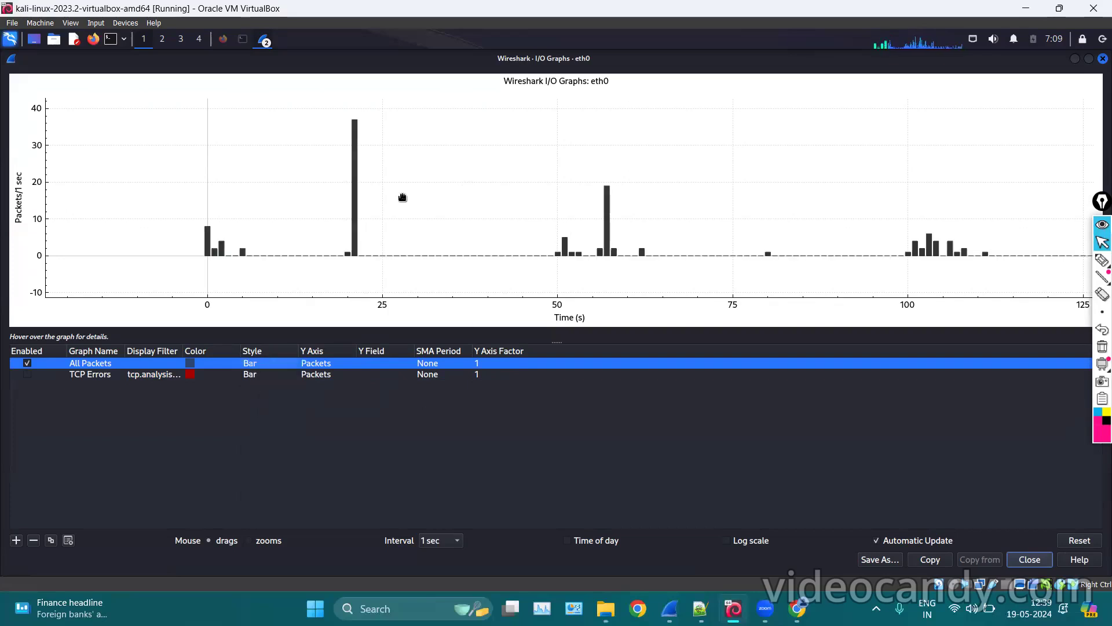
# Pan the bar plot across the full capture and begin an on-screen annotation.
pyautogui.moveTo(393, 192); pyautogui.dragTo(394, 194)
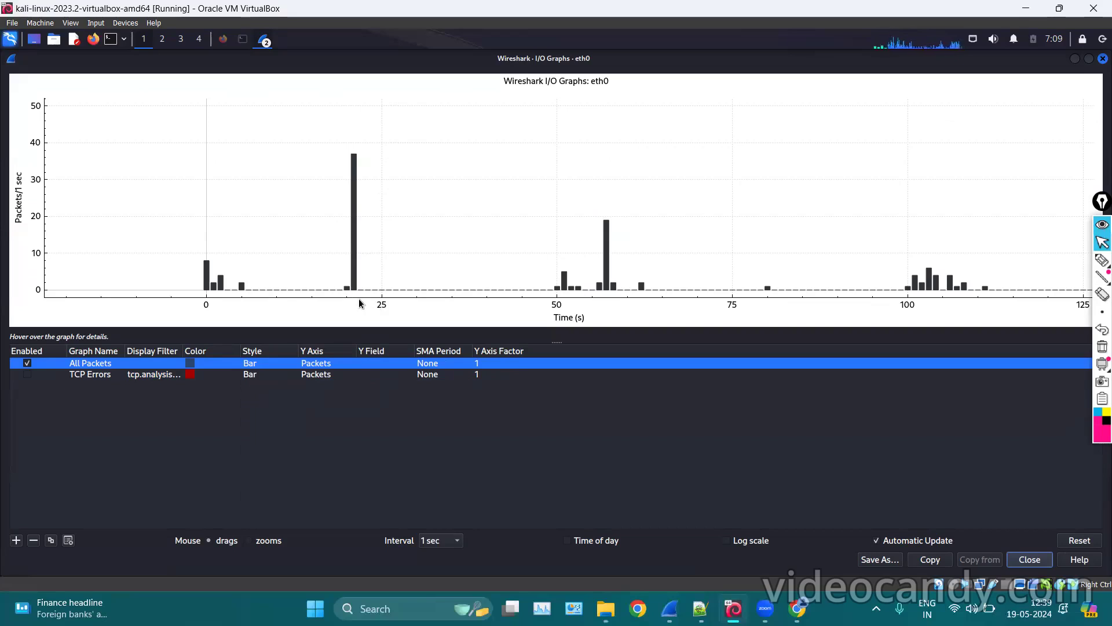
pyautogui.moveTo(671, 213); pyautogui.dragTo(267, 186)
pyautogui.moveTo(729, 232); pyautogui.dragTo(904, 254)
pyautogui.moveTo(472, 183); pyautogui.dragTo(748, 193)
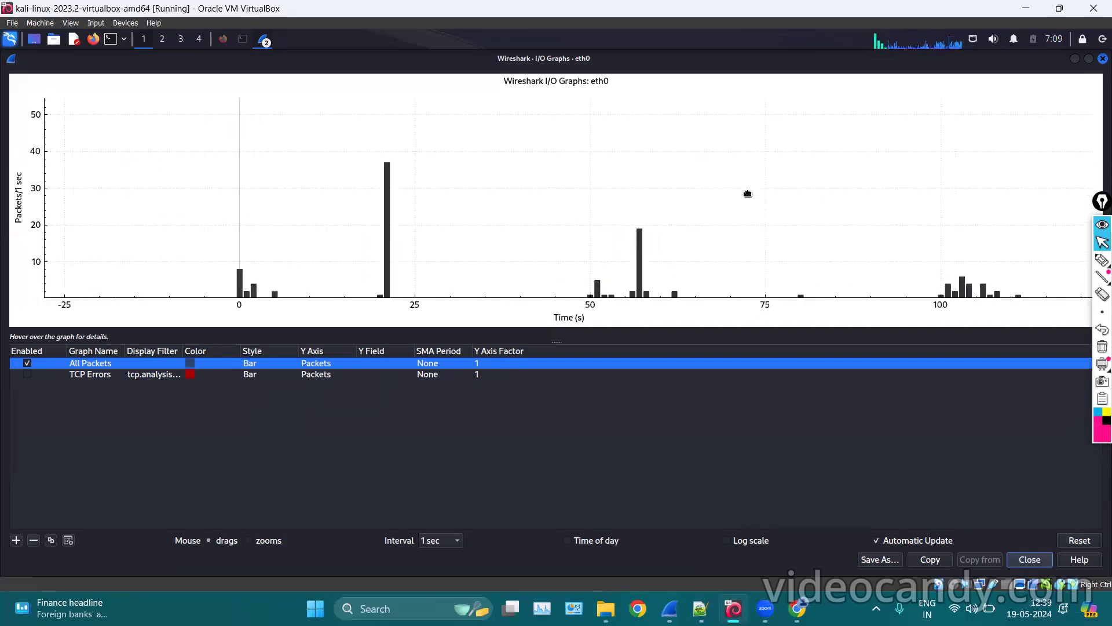
pyautogui.moveTo(573, 176); pyautogui.dragTo(571, 191)
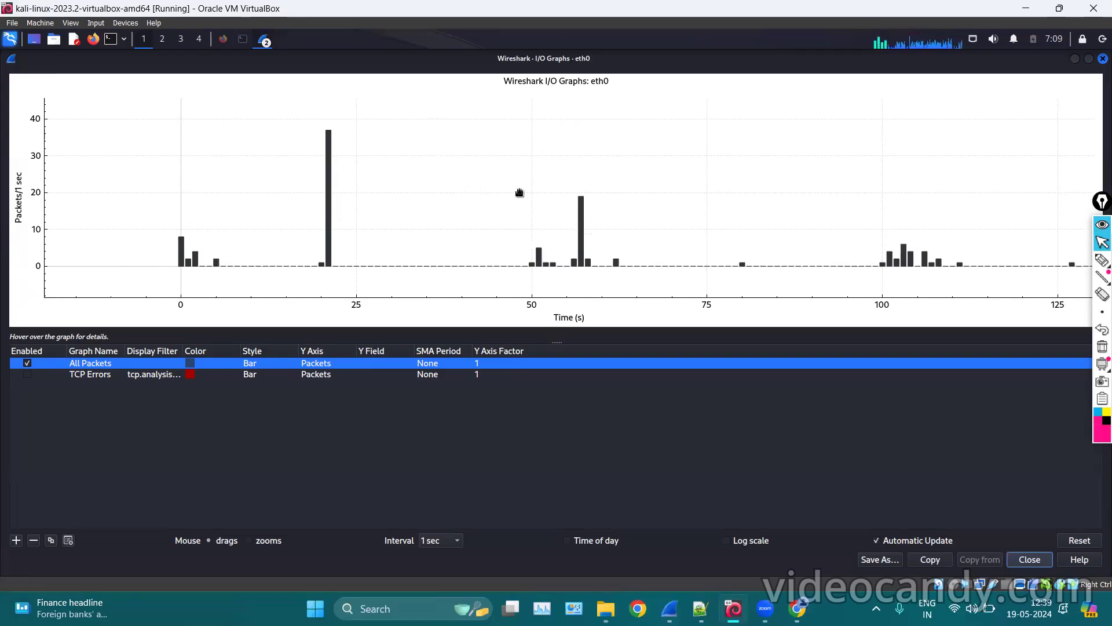
pyautogui.click(1099, 254)
pyautogui.click(1101, 259)
pyautogui.moveTo(616, 170)
pyautogui.mouseDown()
pyautogui.moveTo(559, 190)
pyautogui.moveTo(621, 188)
pyautogui.moveTo(578, 180)
pyautogui.mouseUp()
pyautogui.moveTo(538, 307)
pyautogui.mouseDown()
pyautogui.moveTo(607, 311)
pyautogui.moveTo(606, 269)
pyautogui.moveTo(607, 307)
pyautogui.mouseUp()
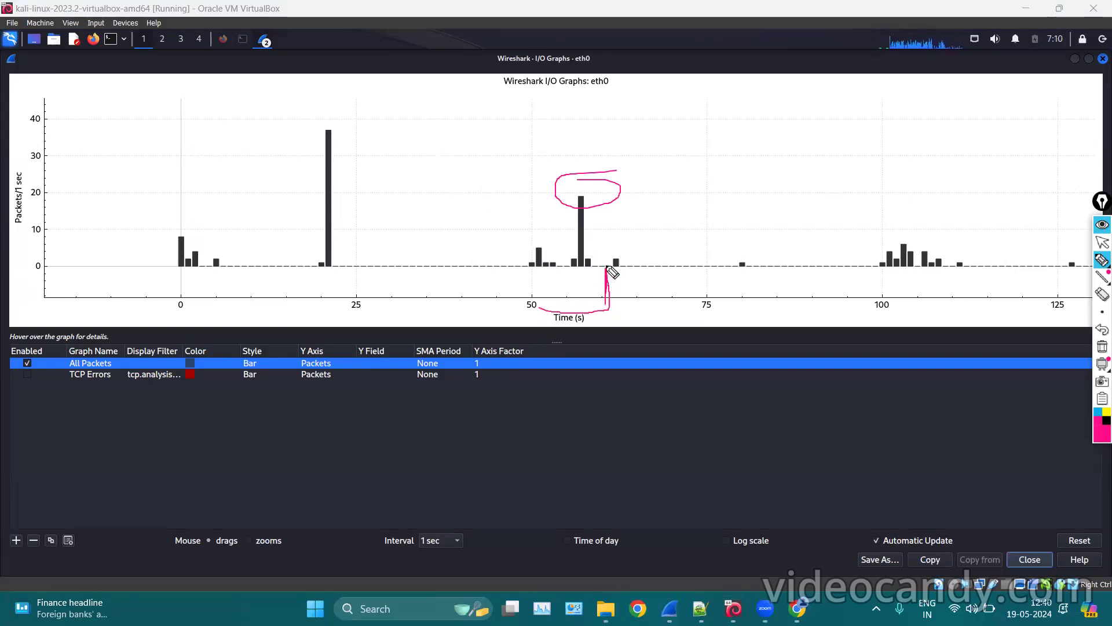
pyautogui.moveTo(538, 307); pyautogui.dragTo(538, 268)
pyautogui.moveTo(581, 198); pyautogui.dragTo(32, 202)
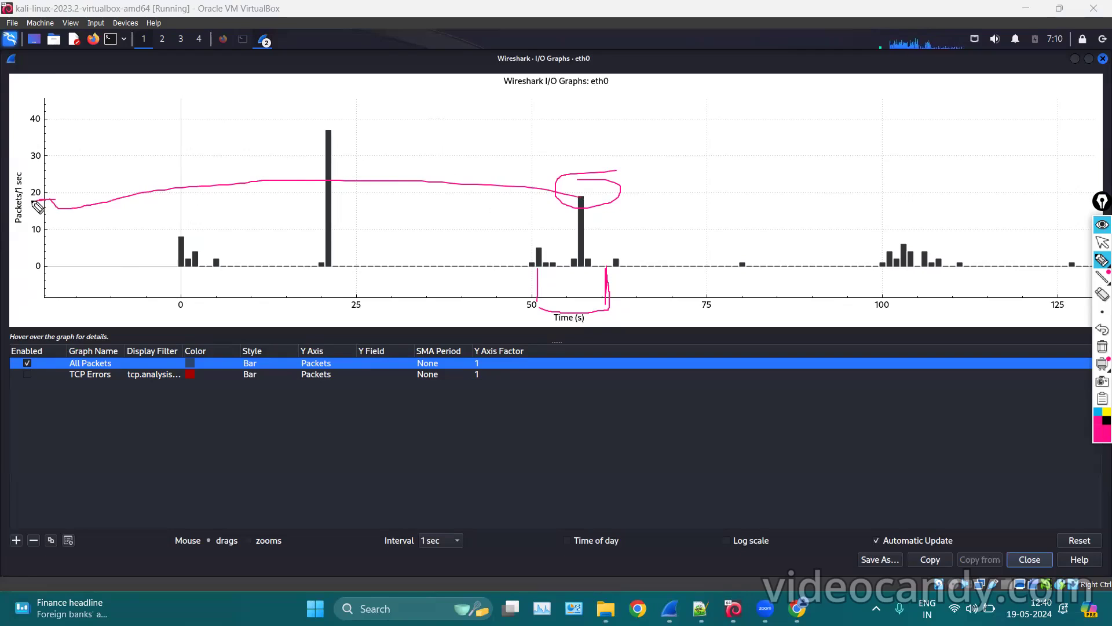
pyautogui.click(1101, 348)
pyautogui.click(1101, 243)
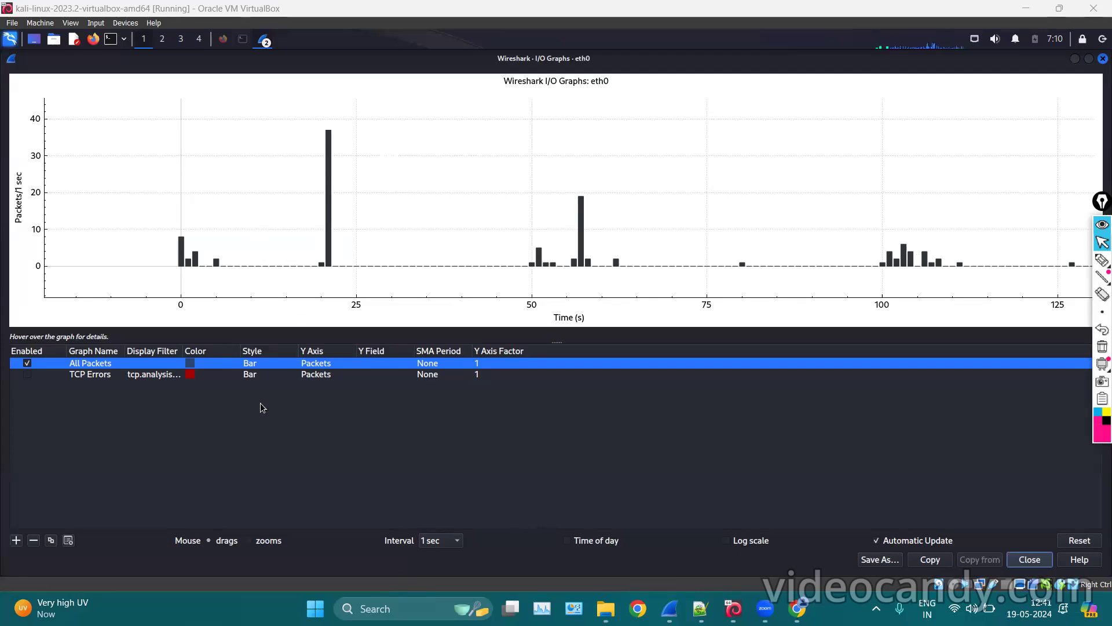
# Minimize the graph, filter the packet list to tcp (43 packets), then restore I/O Graphs.
pyautogui.click(1076, 60)
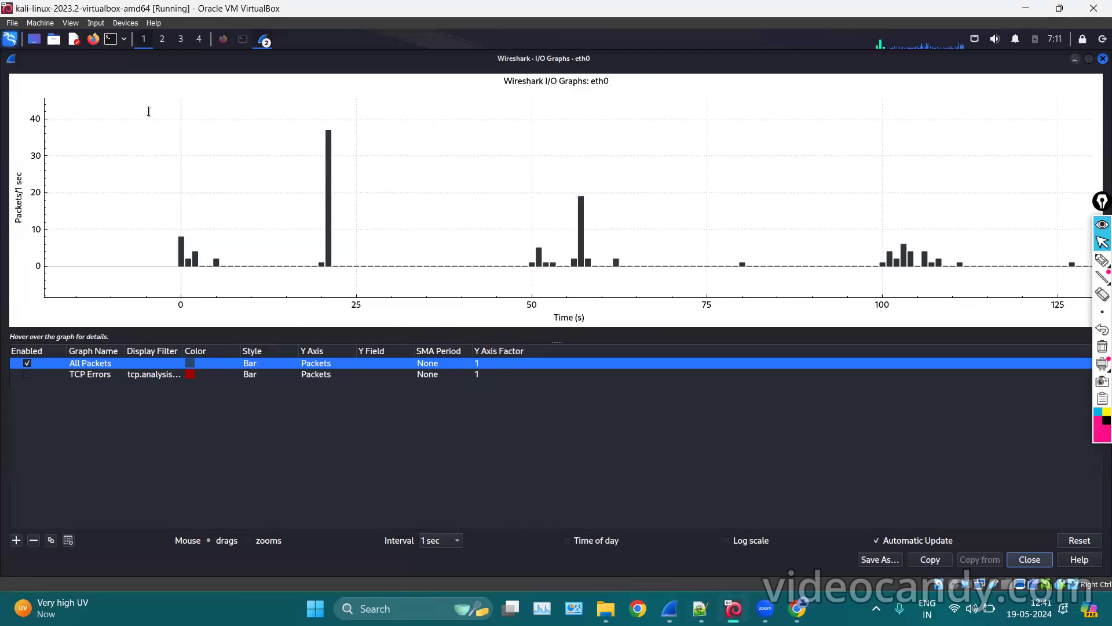
pyautogui.write('tcp')
pyautogui.press('Return')
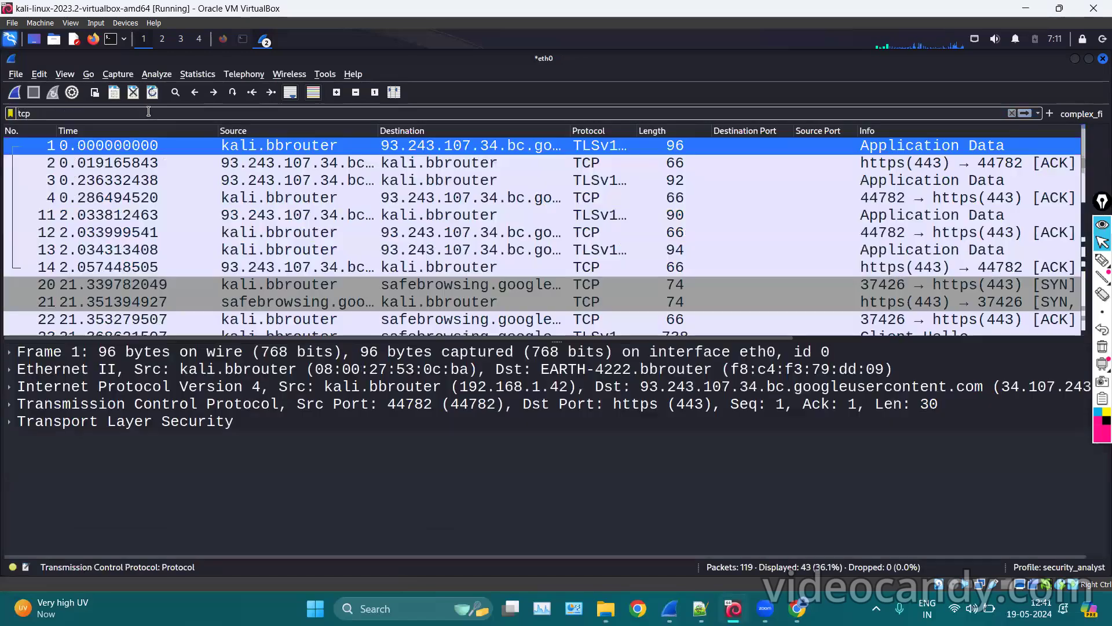
pyautogui.scroll(-8, 436, 287)
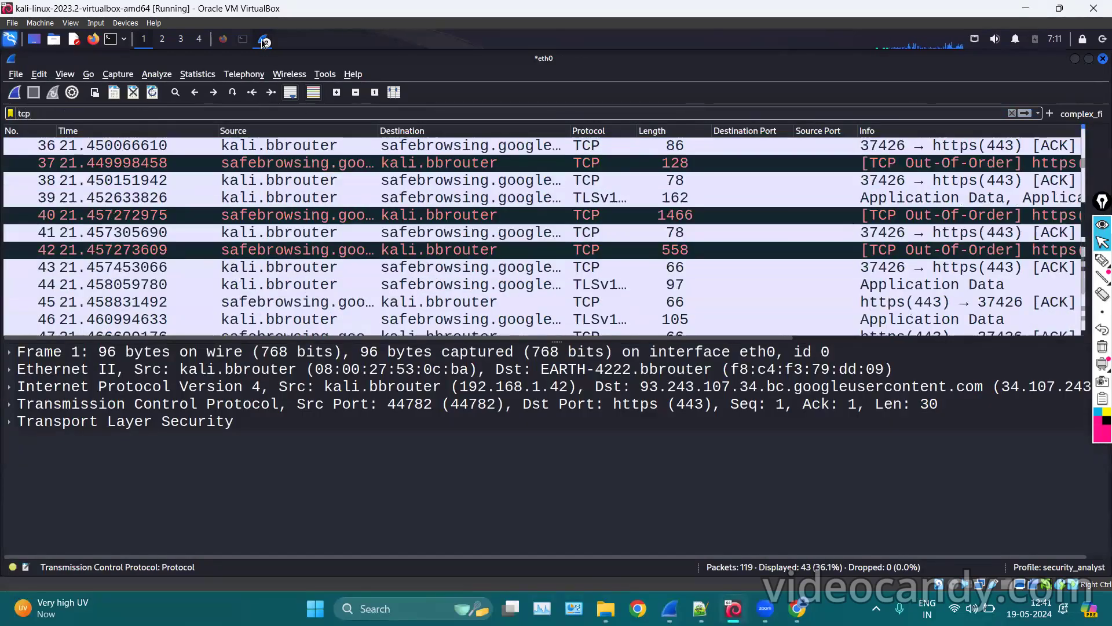
pyautogui.click(263, 40)
pyautogui.click(282, 76)
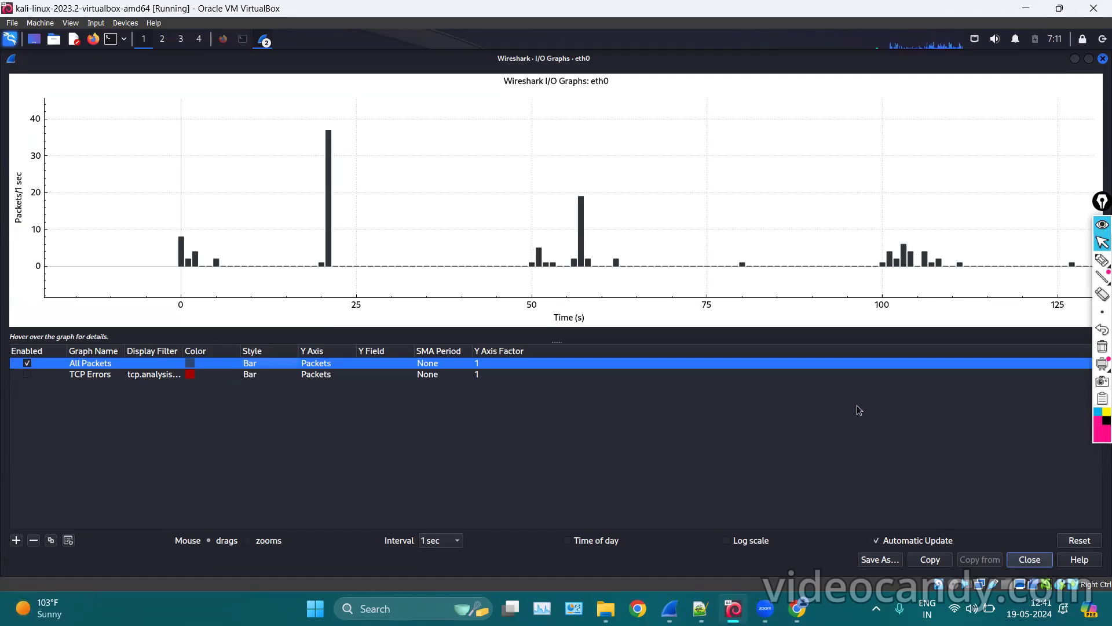
# Open a new I/O Graphs window for the filtered packets and enlarge its graph table.
pyautogui.click(1077, 59)
pyautogui.click(198, 74)
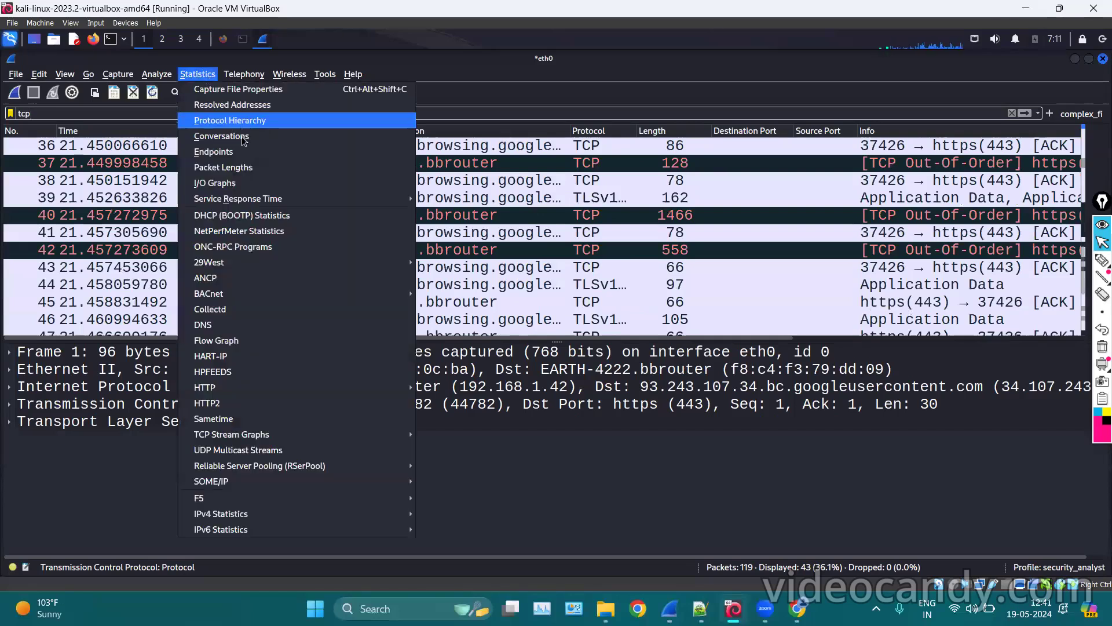
pyautogui.click(224, 183)
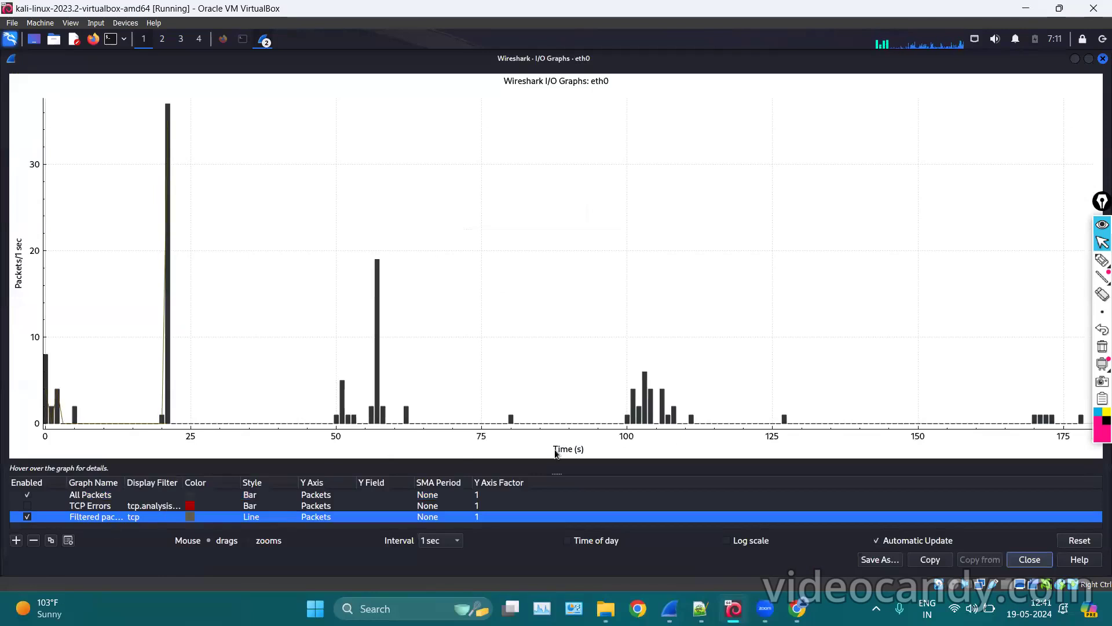
pyautogui.moveTo(556, 472); pyautogui.dragTo(556, 301)
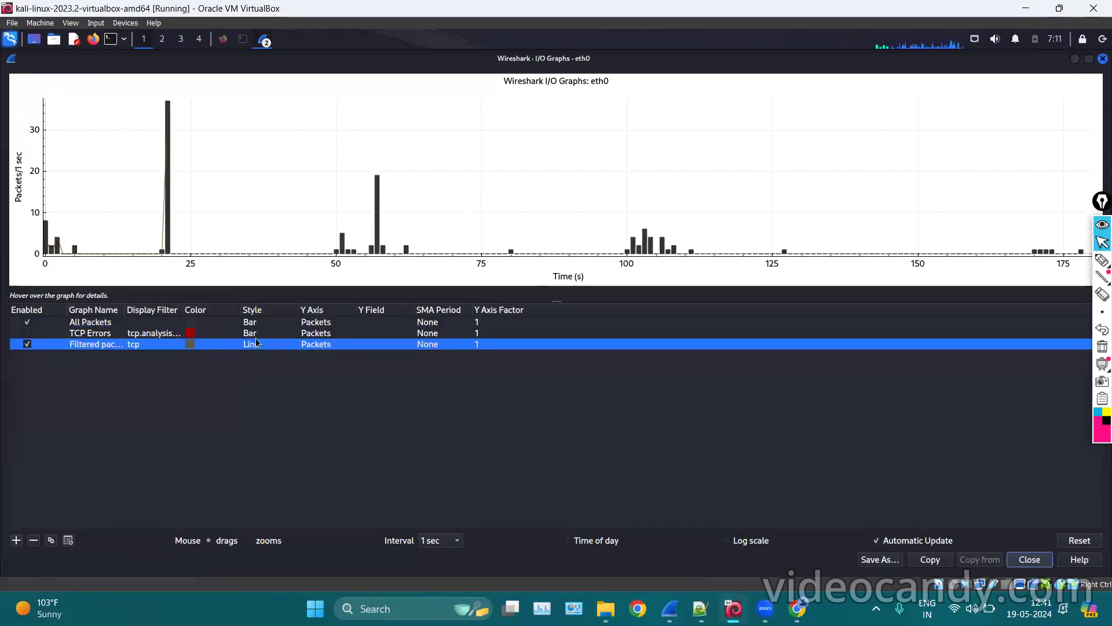
# Make the Filtered packets tcp line orange, frame the whole capture, and untick All Packets.
pyautogui.doubleClick(190, 346)
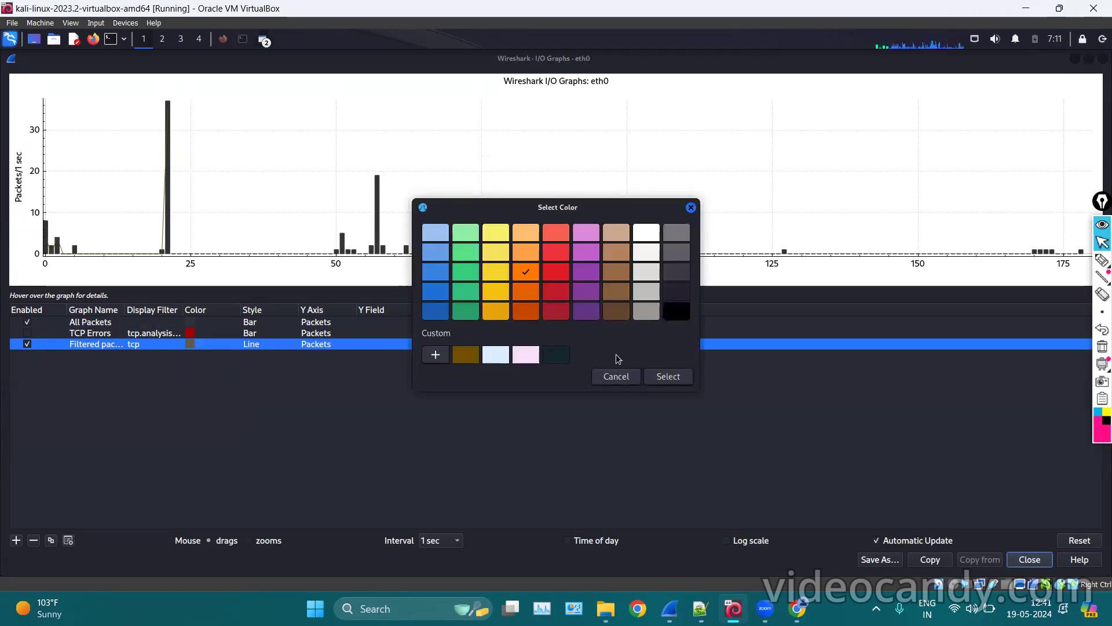
pyautogui.click(664, 379)
pyautogui.moveTo(329, 205); pyautogui.dragTo(498, 193)
pyautogui.scroll(3, 415, 176)
pyautogui.scroll(2, 409, 176)
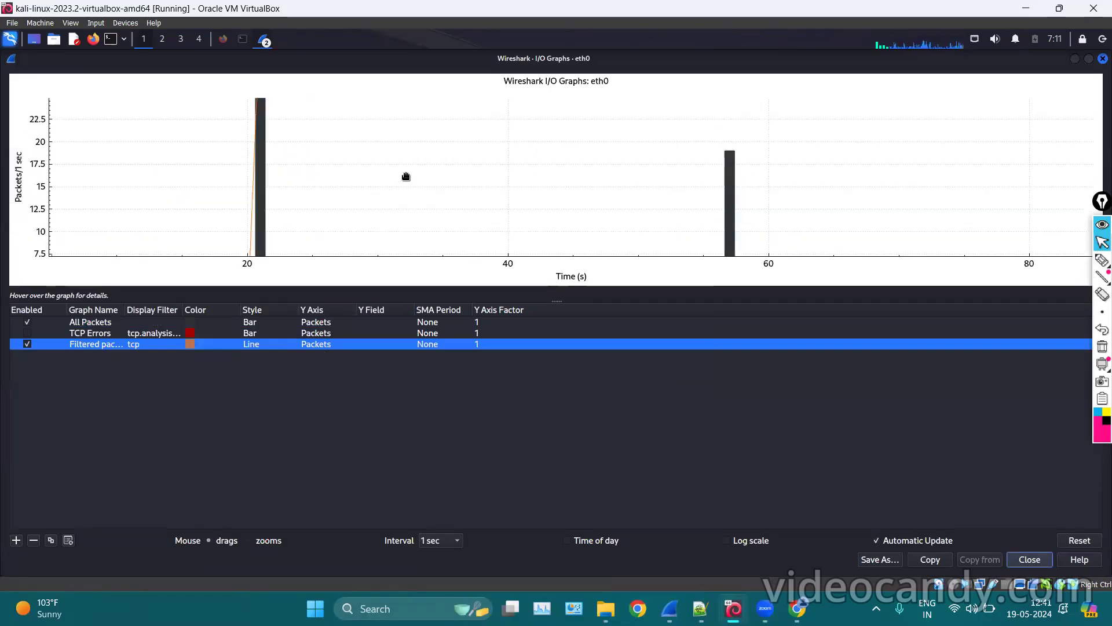
pyautogui.scroll(-1, 285, 204)
pyautogui.scroll(-3, 385, 200)
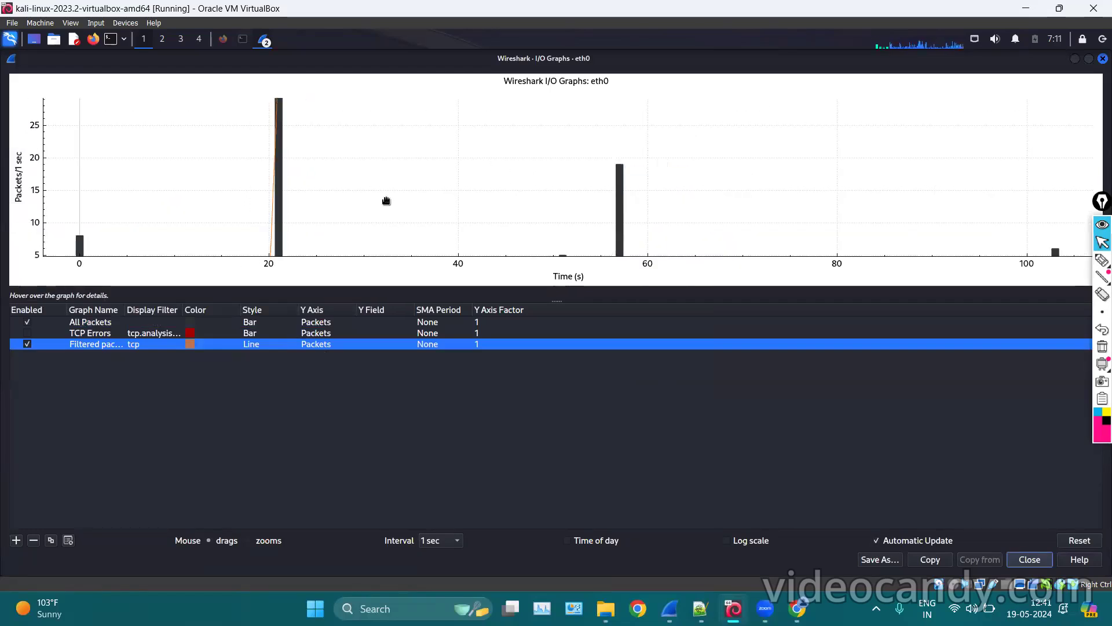
pyautogui.moveTo(360, 181); pyautogui.dragTo(272, 185)
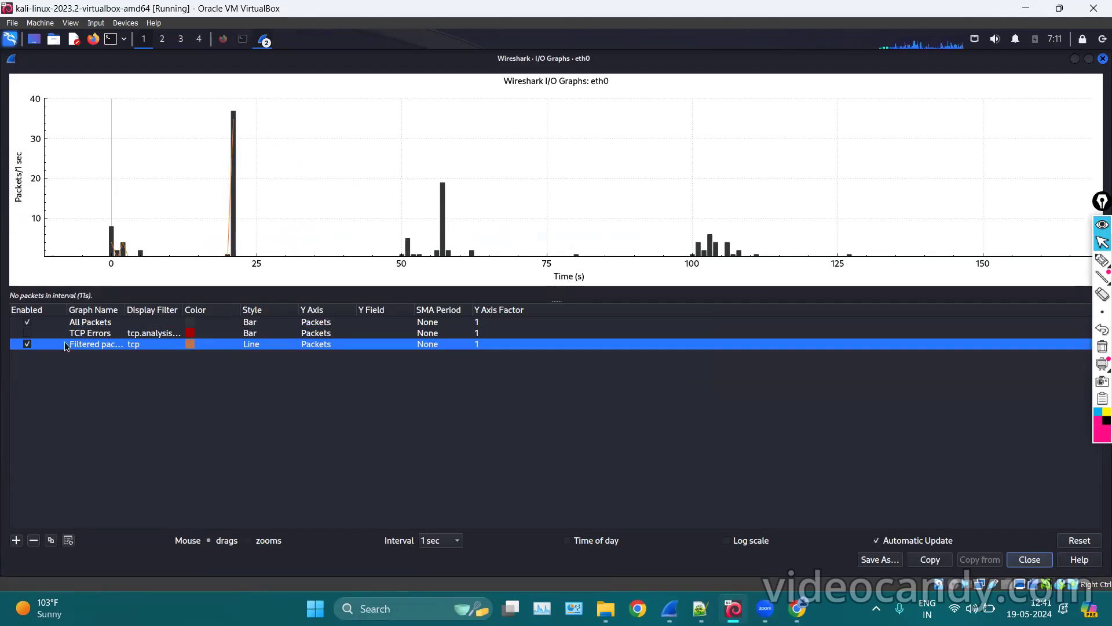
pyautogui.click(28, 322)
# Set the Filtered packets tcp graph's style to Bar.
pyautogui.scroll(-3, 404, 199)
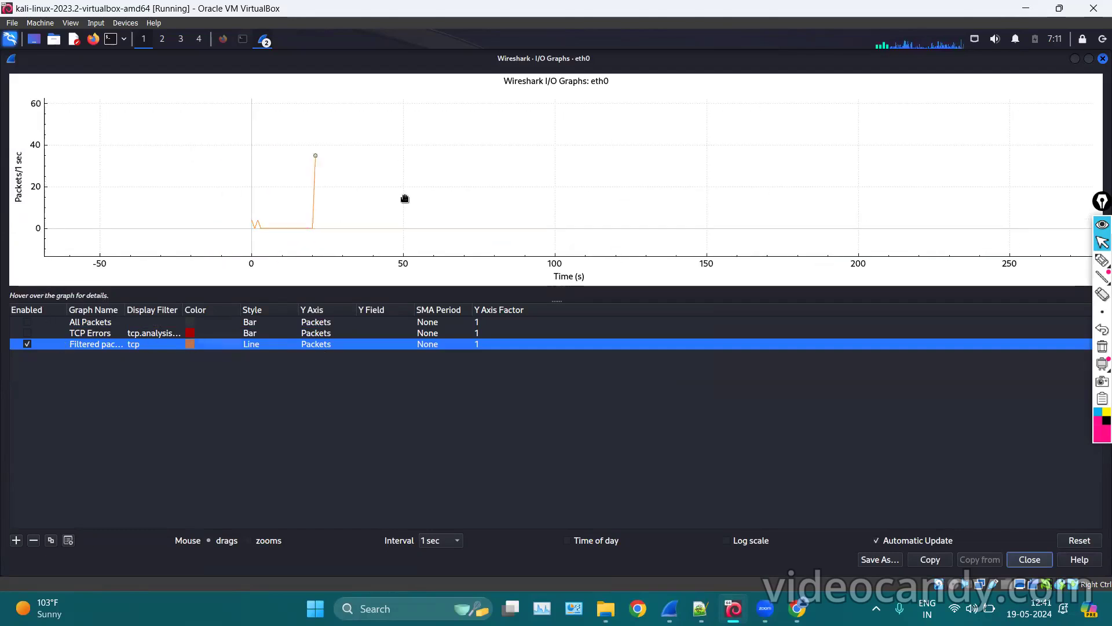
pyautogui.scroll(3, 318, 193)
pyautogui.moveTo(318, 194); pyautogui.dragTo(402, 167)
pyautogui.scroll(-1, 398, 191)
pyautogui.scroll(-1, 397, 192)
pyautogui.doubleClick(257, 346)
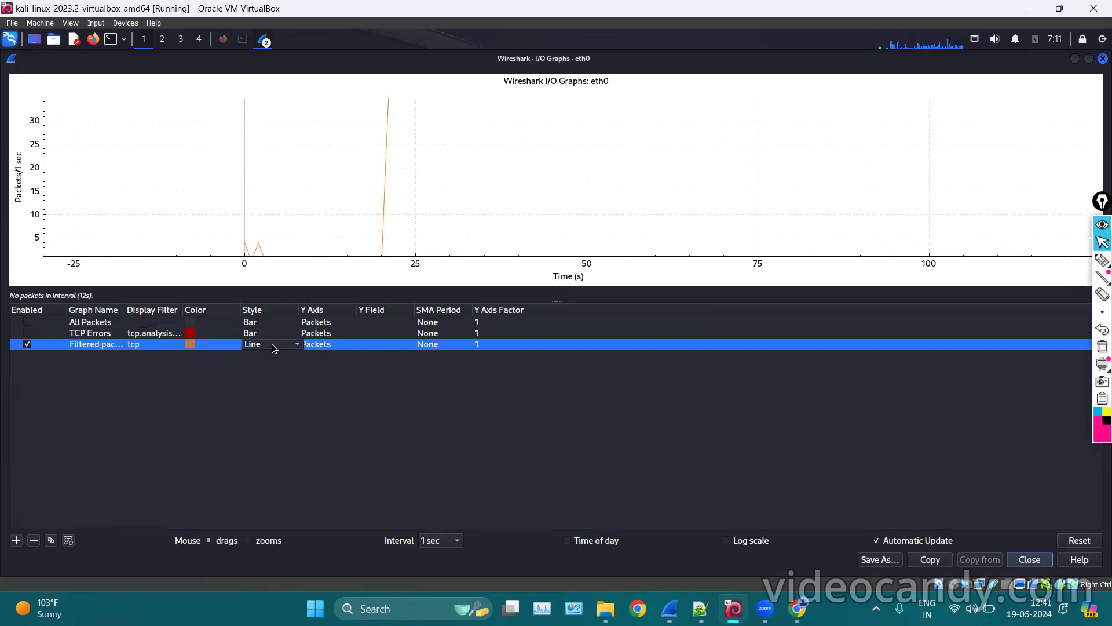
pyautogui.click(274, 348)
pyautogui.click(274, 380)
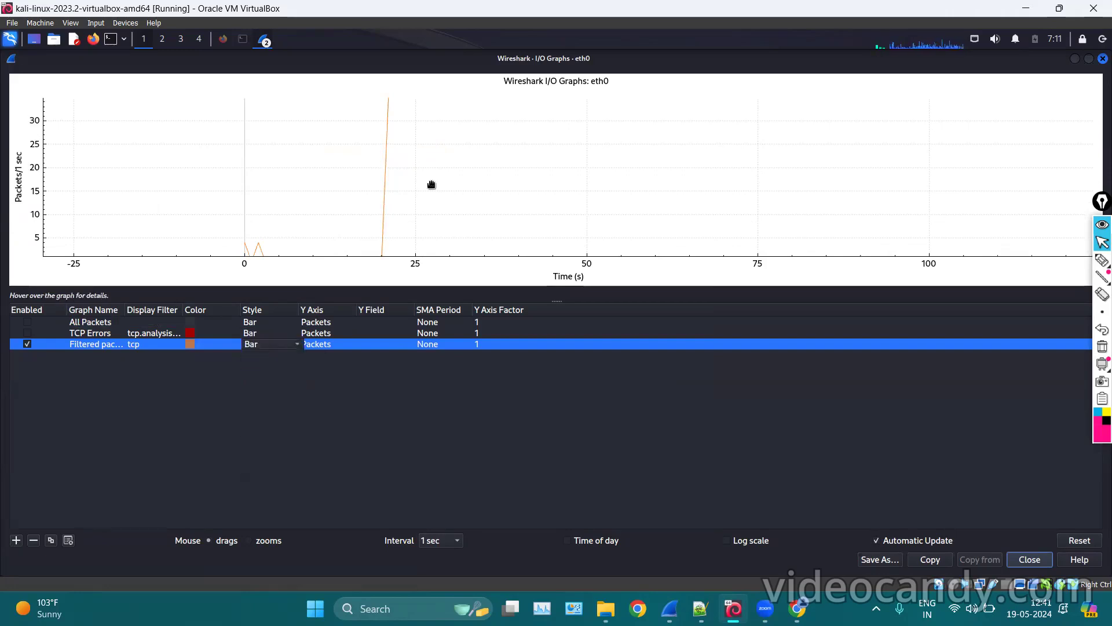
pyautogui.click(432, 185)
# Zoom and pan to frame the orange bars near 0 s and the 27-packet peak near 21 s.
pyautogui.scroll(-2, 432, 184)
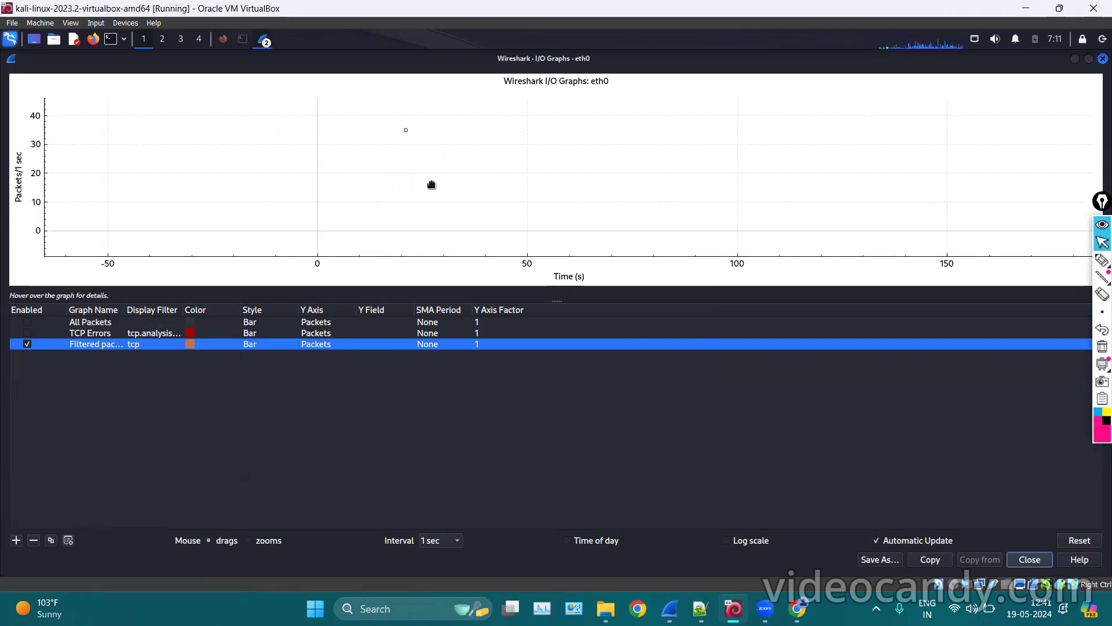
pyautogui.scroll(-2, 431, 185)
pyautogui.scroll(1, 250, 188)
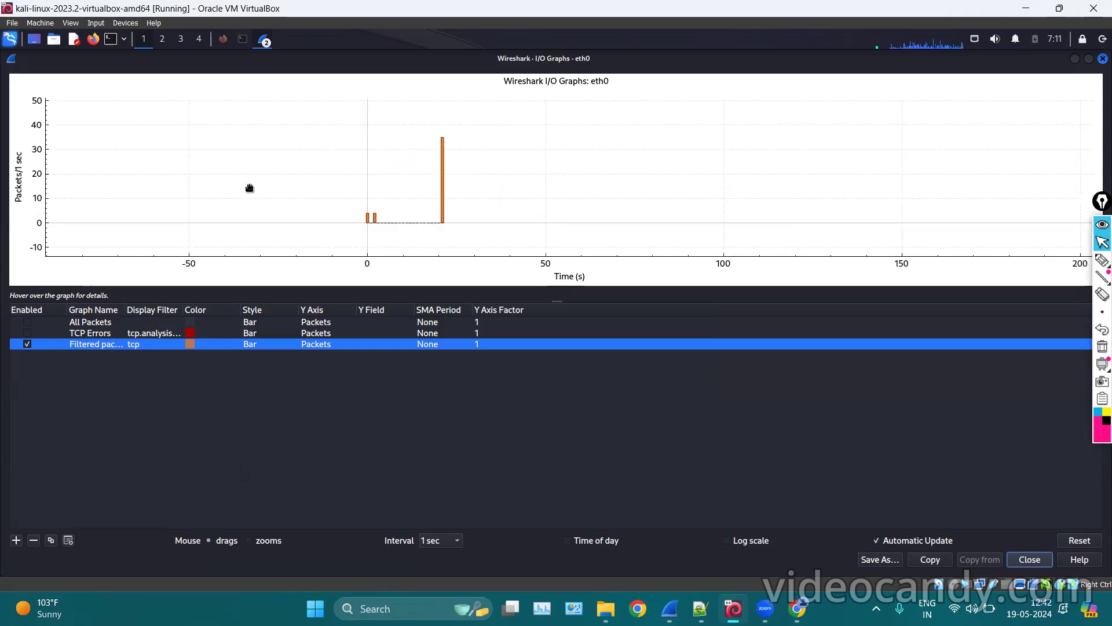
pyautogui.scroll(1, 250, 187)
pyautogui.moveTo(467, 149); pyautogui.dragTo(423, 148)
pyautogui.scroll(1, 408, 167)
pyautogui.scroll(2, 381, 195)
pyautogui.scroll(1, 381, 195)
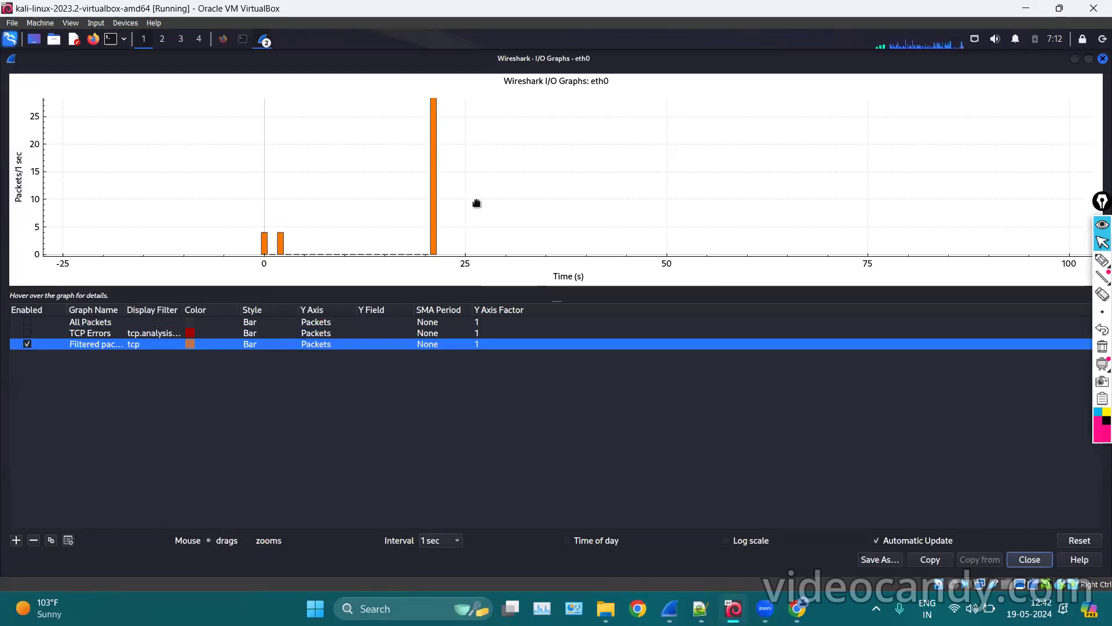
pyautogui.moveTo(466, 180); pyautogui.dragTo(460, 319)
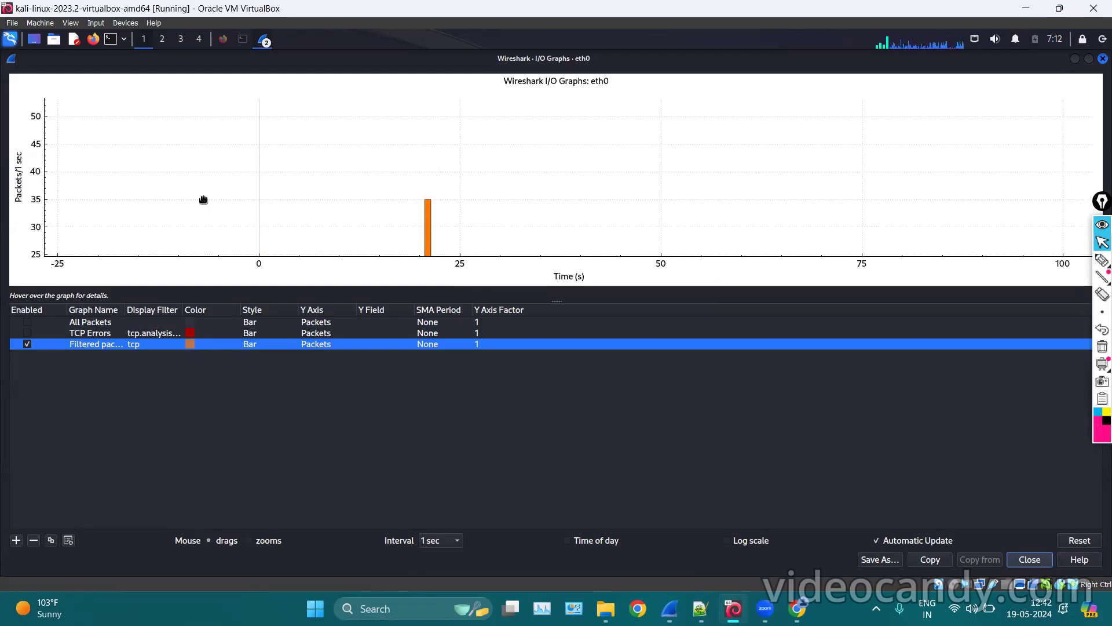
pyautogui.moveTo(446, 199); pyautogui.dragTo(442, 94)
pyautogui.moveTo(441, 168); pyautogui.dragTo(442, 124)
pyautogui.moveTo(443, 196); pyautogui.dragTo(452, 206)
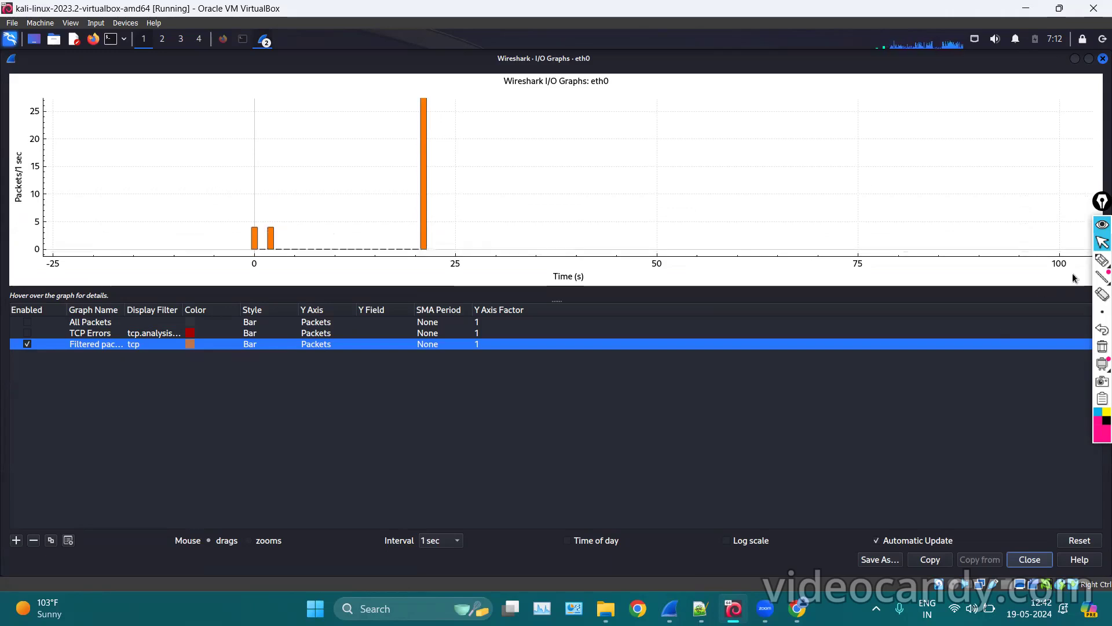
pyautogui.click(1102, 260)
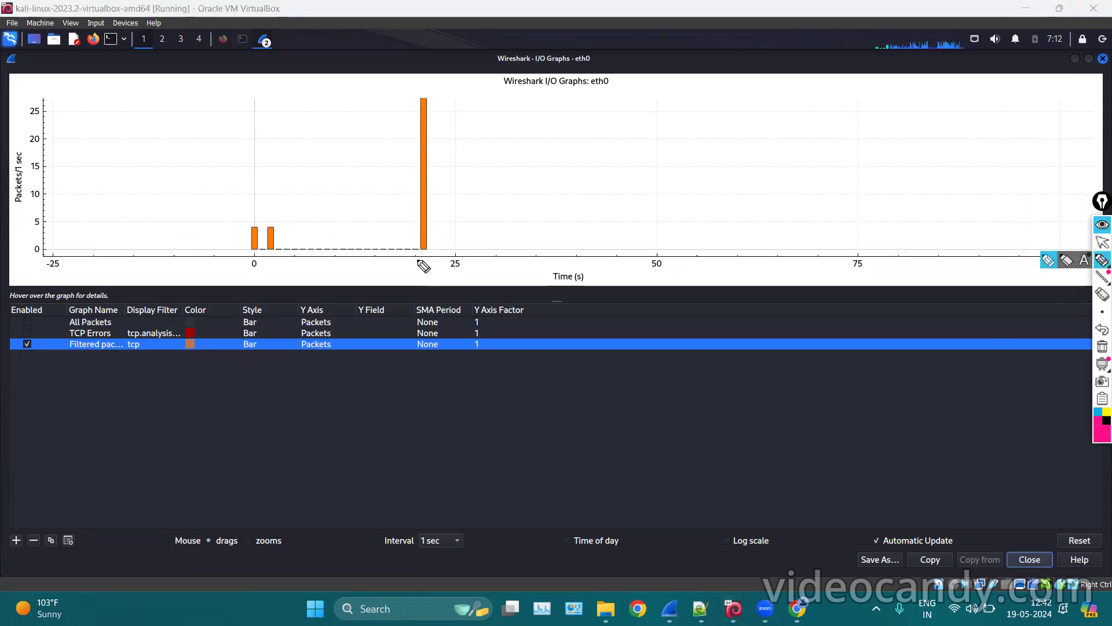
pyautogui.moveTo(418, 261); pyautogui.dragTo(418, 272)
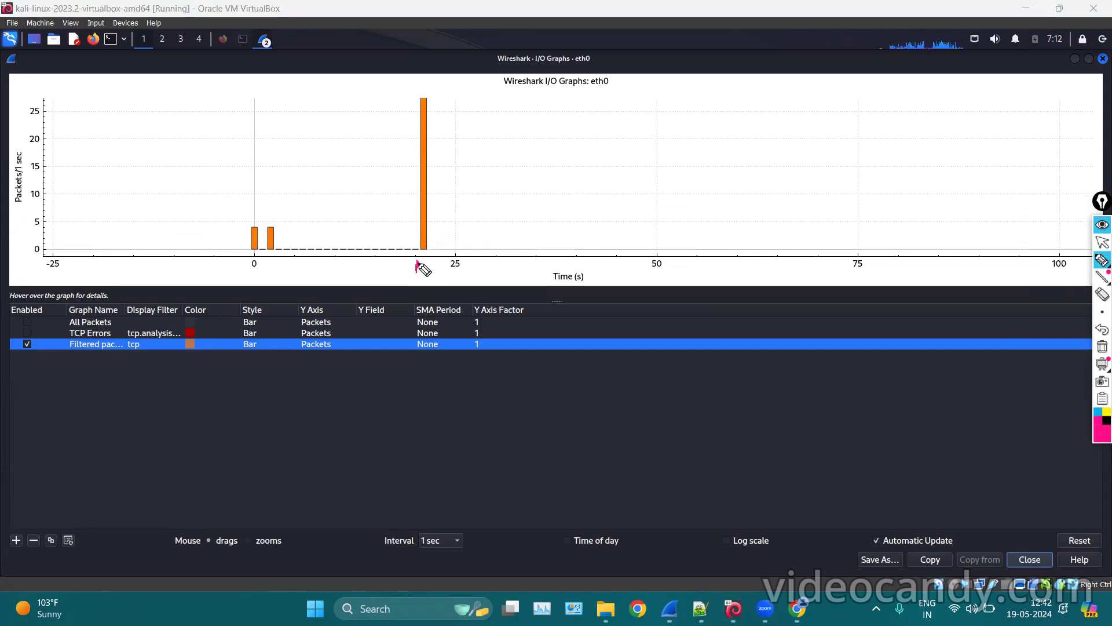
pyautogui.moveTo(428, 272)
pyautogui.mouseDown()
pyautogui.moveTo(394, 124)
pyautogui.moveTo(448, 204)
pyautogui.moveTo(423, 254)
pyautogui.mouseUp()
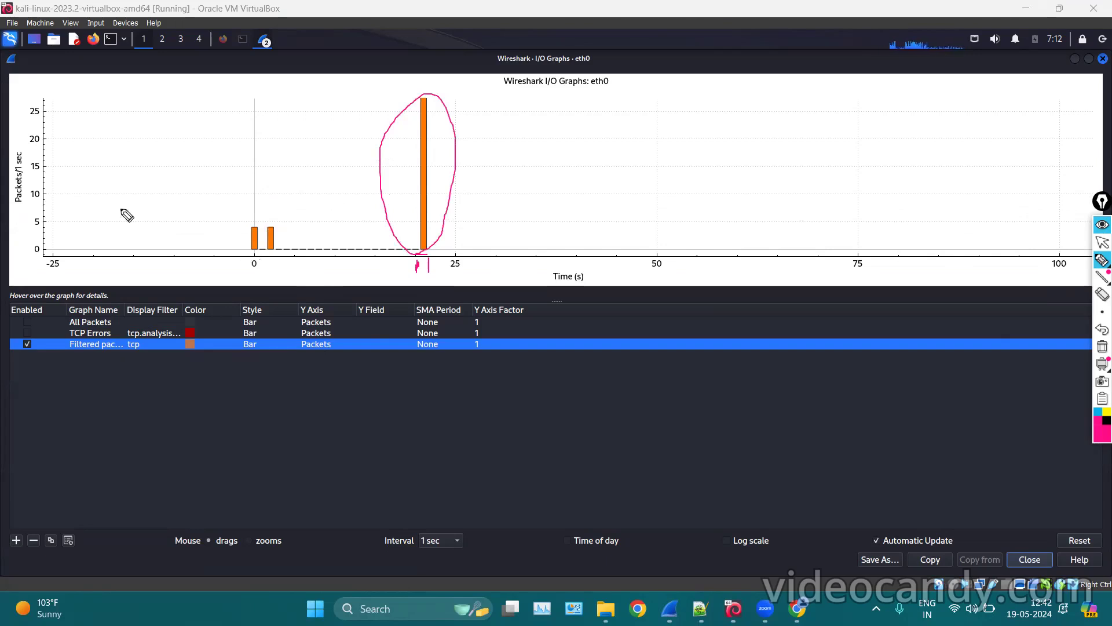
pyautogui.moveTo(50, 228); pyautogui.dragTo(272, 239)
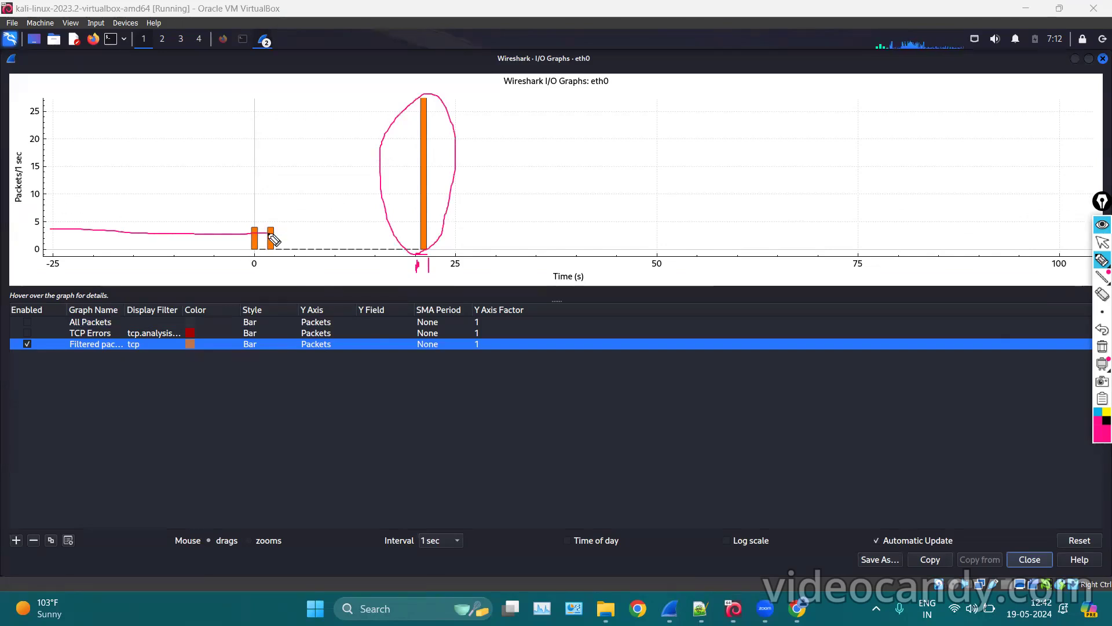
pyautogui.moveTo(256, 277); pyautogui.dragTo(273, 282)
pyautogui.moveTo(275, 214)
pyautogui.mouseDown()
pyautogui.moveTo(271, 235)
pyautogui.moveTo(272, 219)
pyautogui.mouseUp()
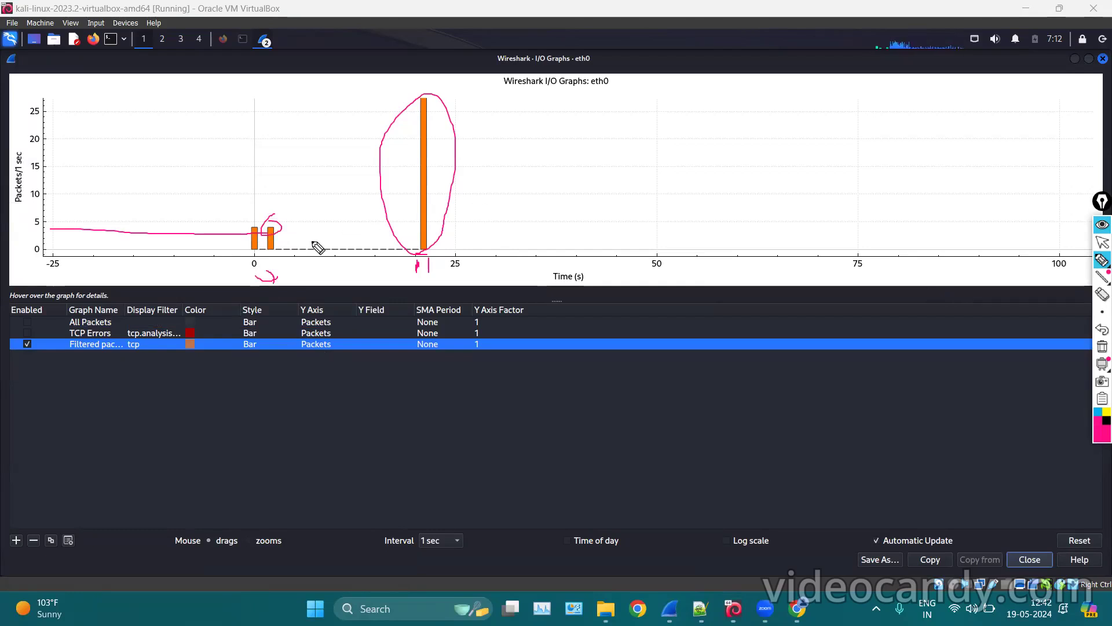
pyautogui.moveTo(288, 247); pyautogui.dragTo(416, 250)
pyautogui.moveTo(293, 249)
pyautogui.mouseDown()
pyautogui.moveTo(282, 250)
pyautogui.moveTo(398, 258)
pyautogui.moveTo(348, 255)
pyautogui.moveTo(371, 250)
pyautogui.mouseUp()
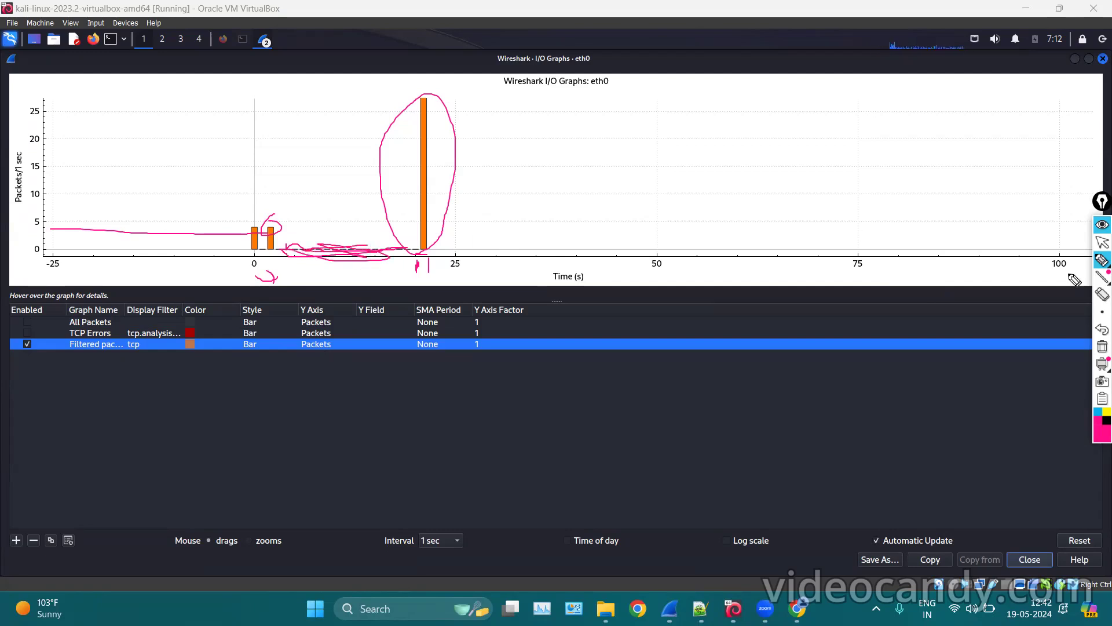
pyautogui.click(1100, 346)
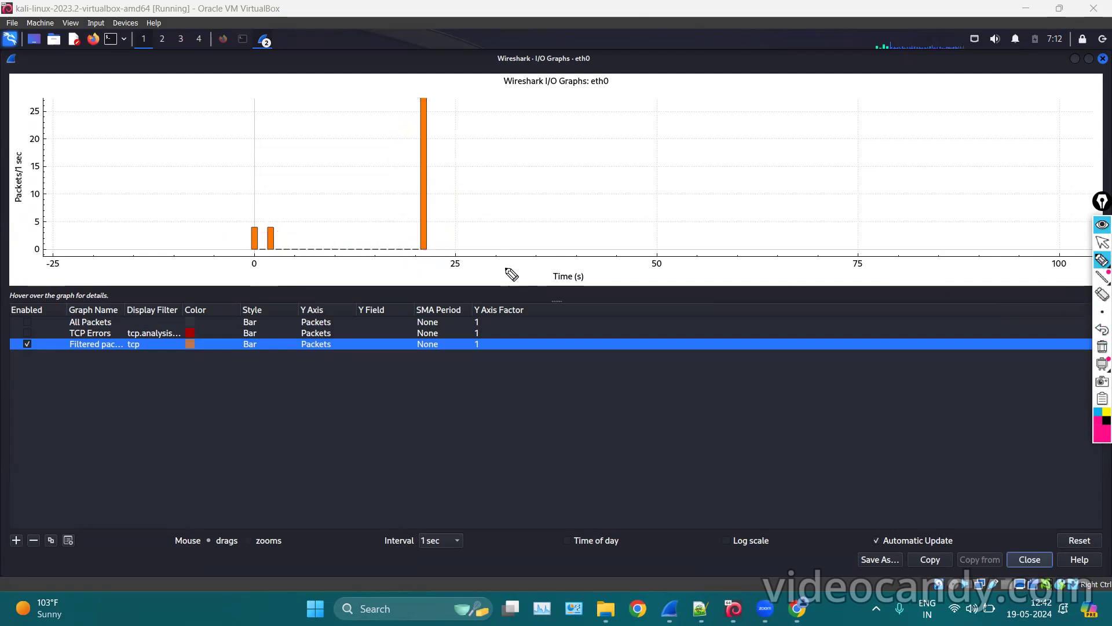
pyautogui.click(1100, 246)
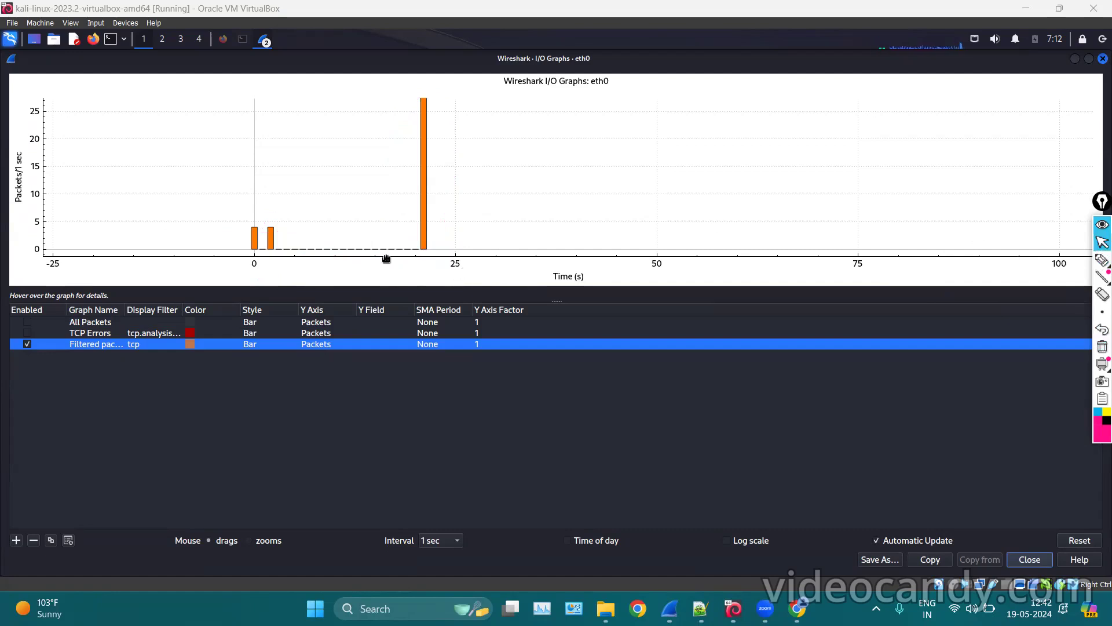
pyautogui.moveTo(509, 146); pyautogui.dragTo(510, 277)
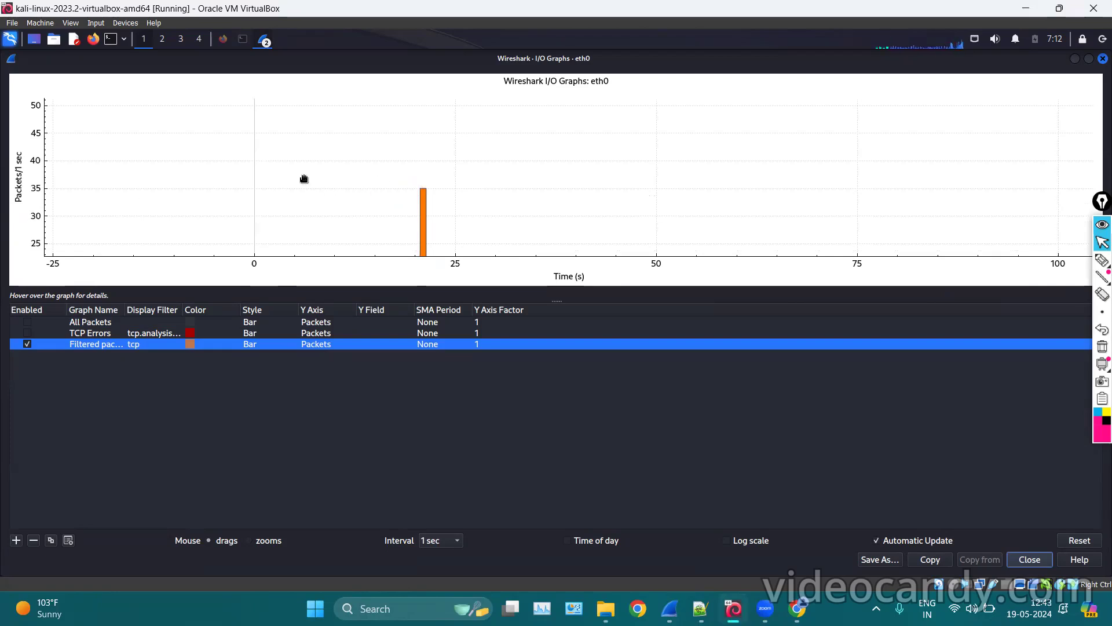
pyautogui.scroll(-1, 388, 194)
pyautogui.moveTo(562, 162); pyautogui.dragTo(544, 80)
pyautogui.moveTo(408, 137); pyautogui.dragTo(427, 77)
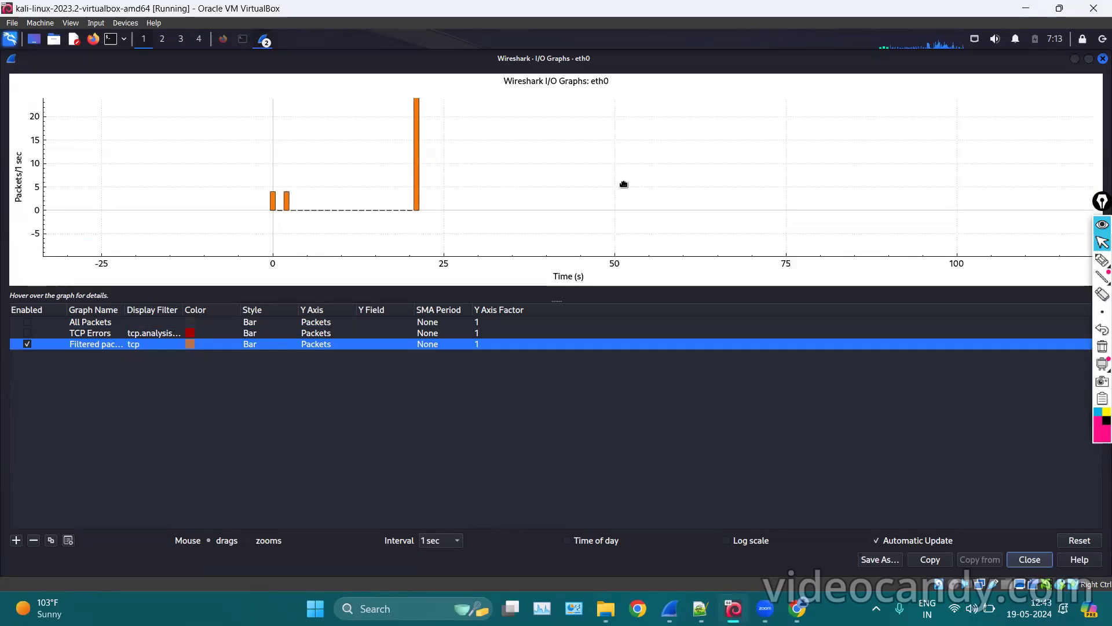
pyautogui.moveTo(623, 182); pyautogui.dragTo(625, 219)
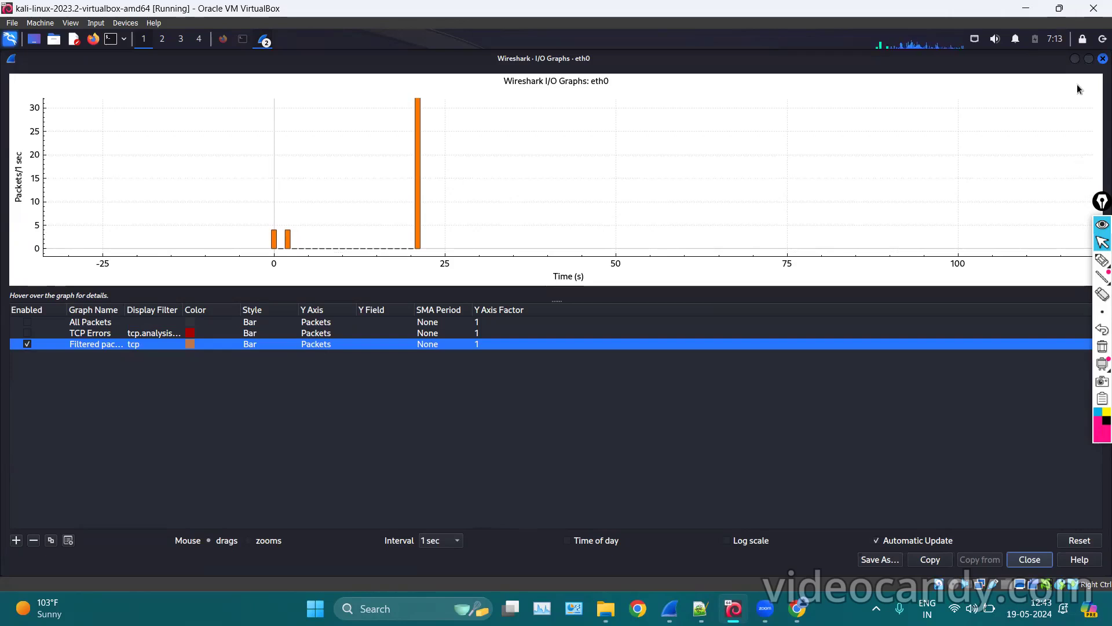
pyautogui.click(1102, 58)
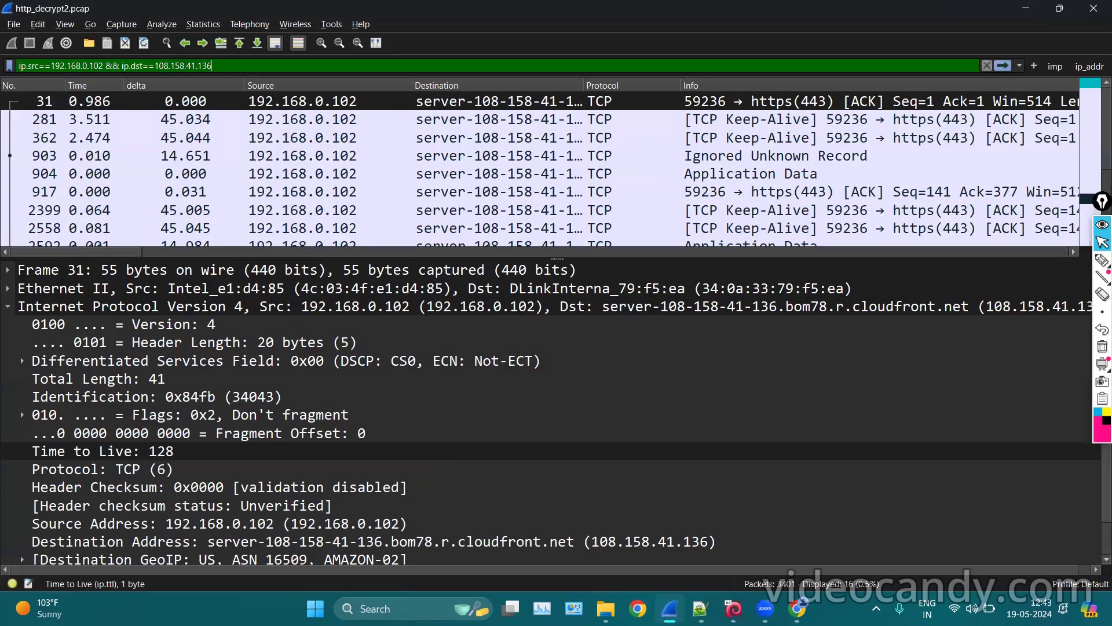
# Enlarge the packet list and open Endpoints statistics on IPv4, briefly detaching its table.
pyautogui.moveTo(536, 250); pyautogui.dragTo(525, 401)
pyautogui.click(202, 24)
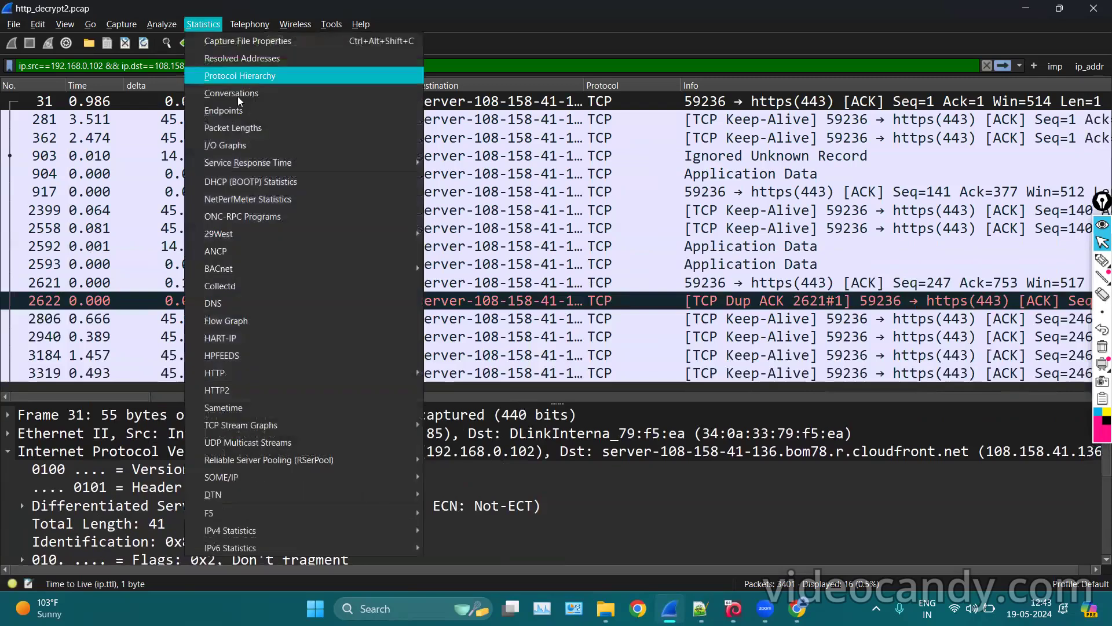
pyautogui.click(226, 109)
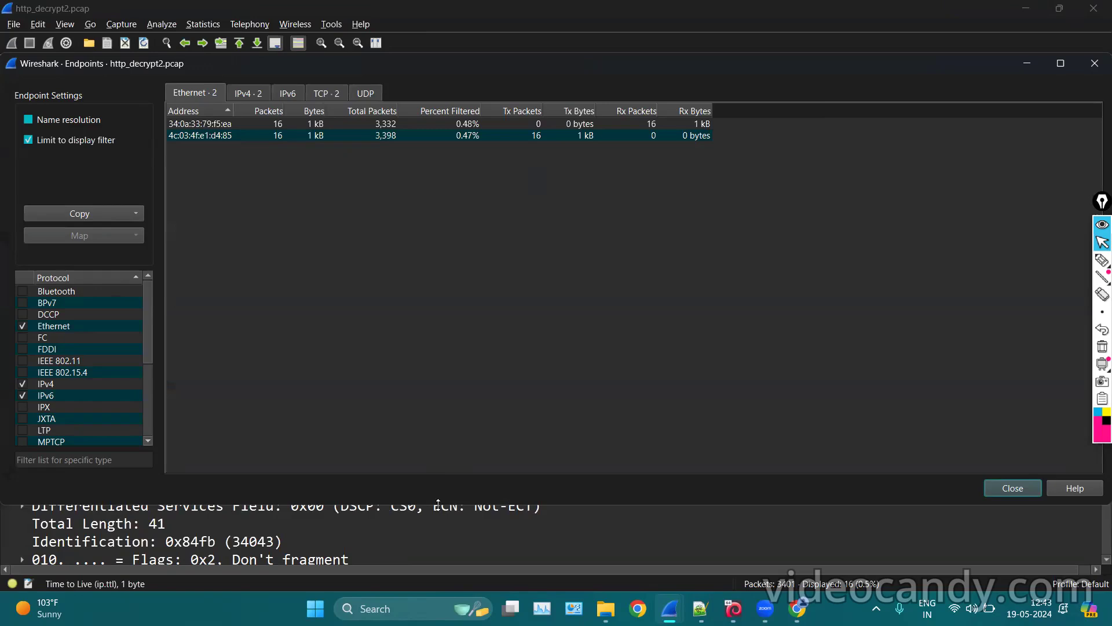
pyautogui.click(242, 94)
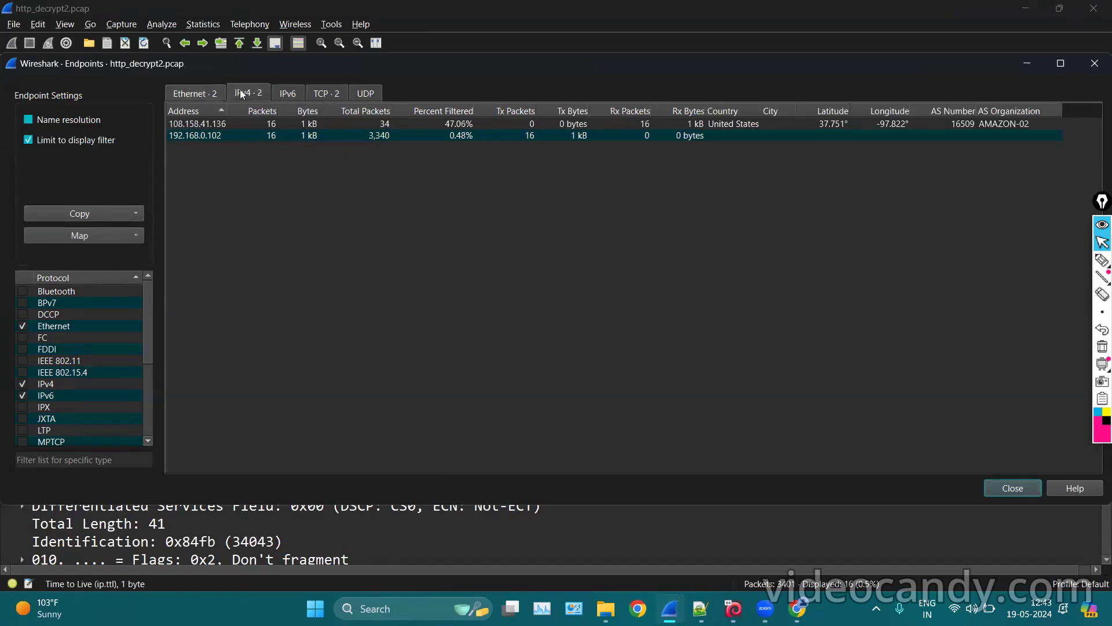
pyautogui.moveTo(248, 93); pyautogui.dragTo(306, 131)
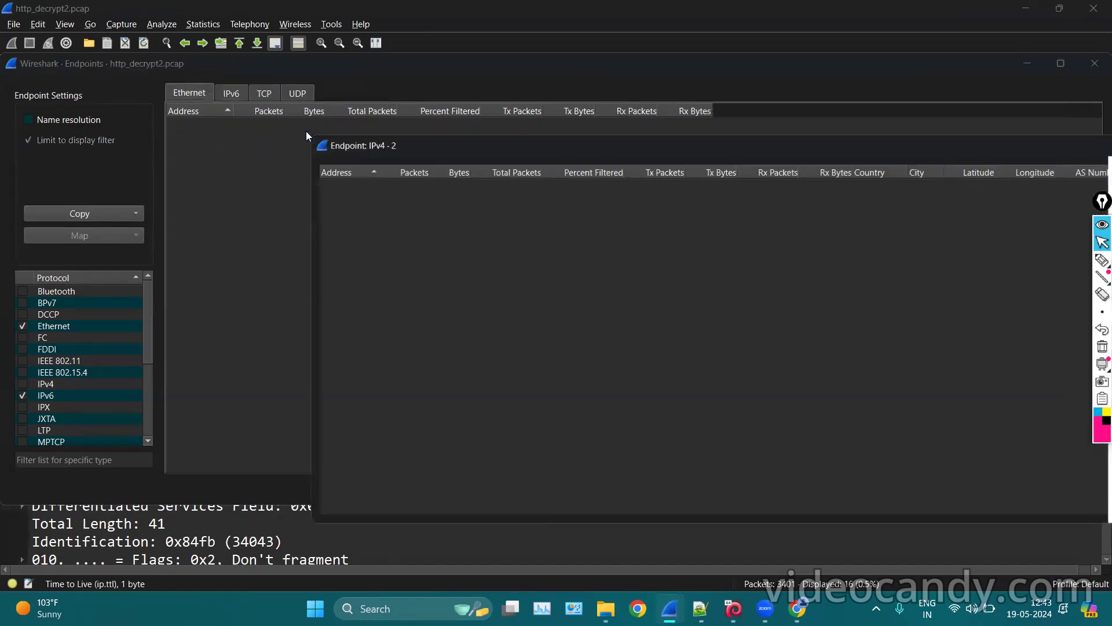
pyautogui.moveTo(523, 144); pyautogui.dragTo(193, 125)
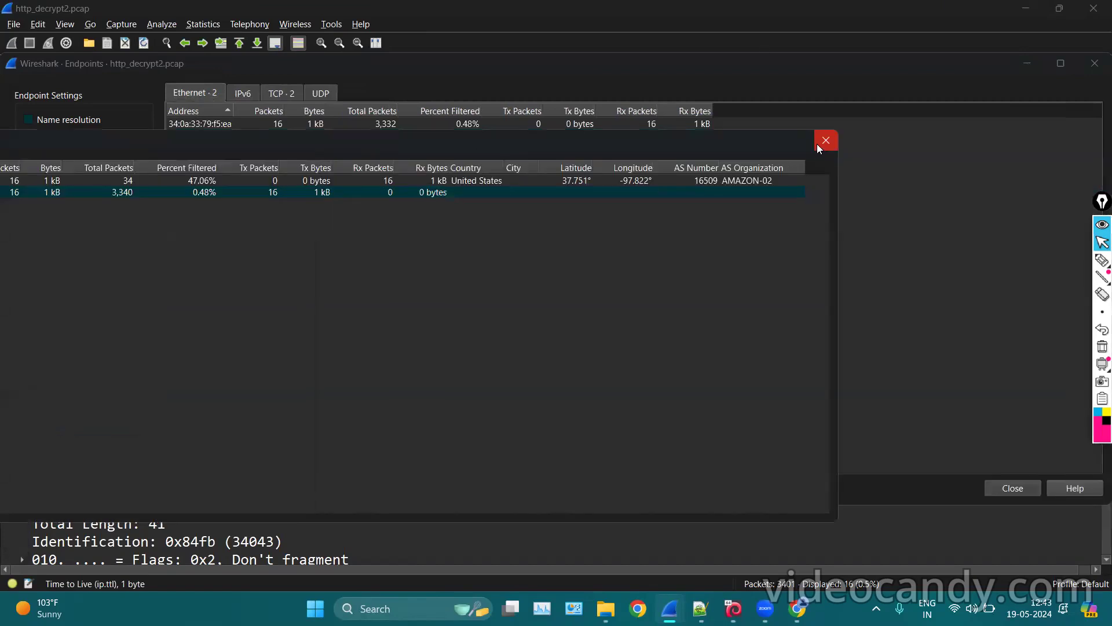
pyautogui.click(771, 132)
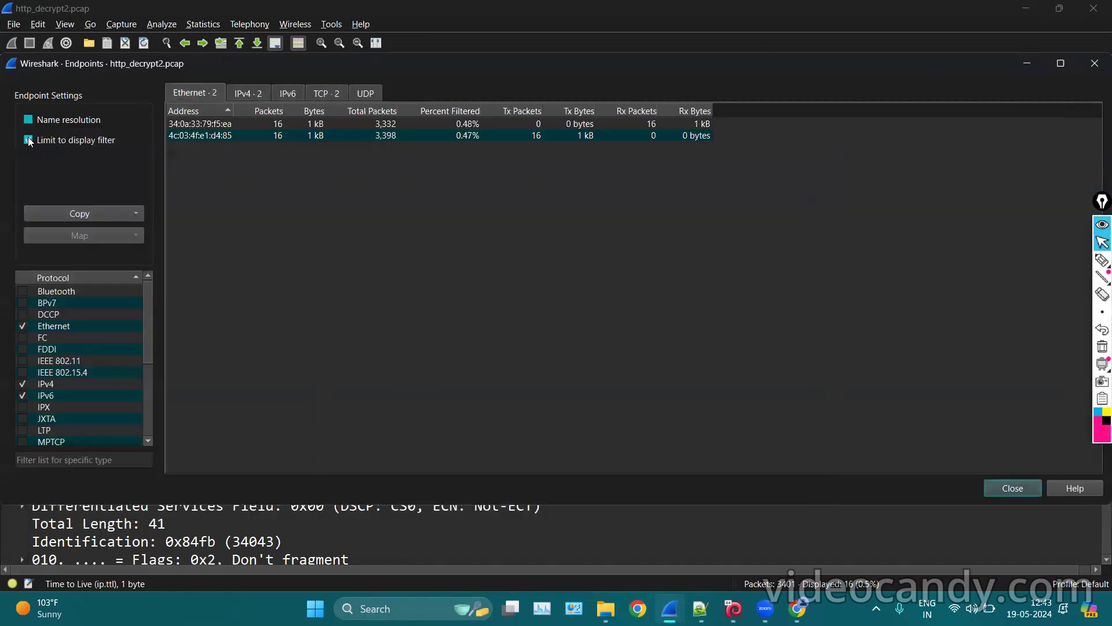
# Untick Limit to display filter, check the Map options, then close Endpoints.
pyautogui.click(28, 140)
pyautogui.click(242, 90)
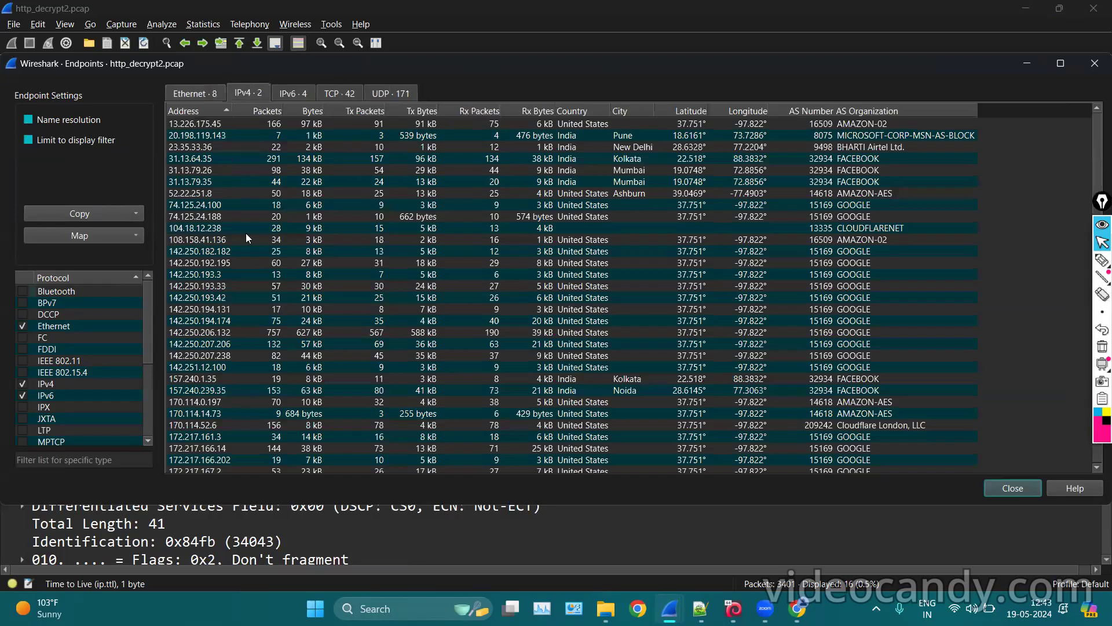
pyautogui.click(83, 235)
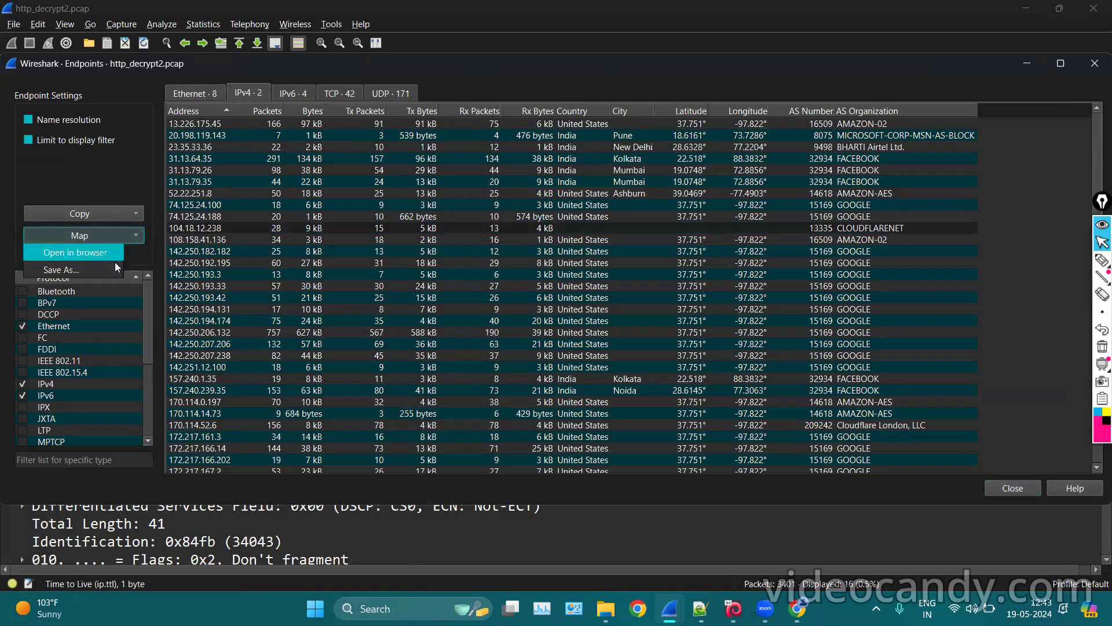
pyautogui.click(536, 397)
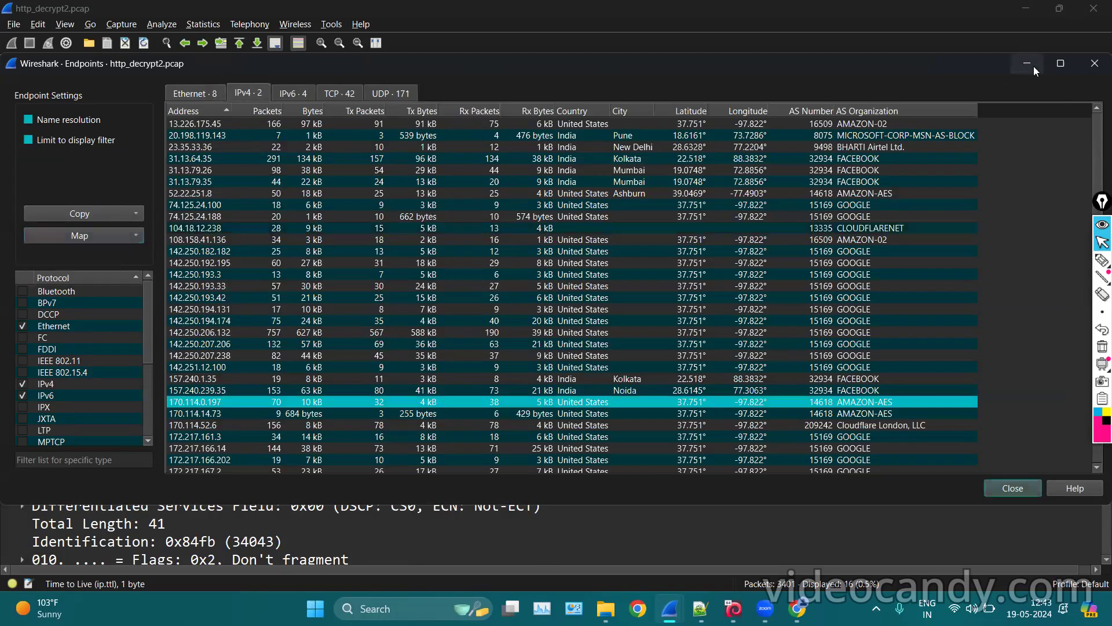
pyautogui.click(1087, 66)
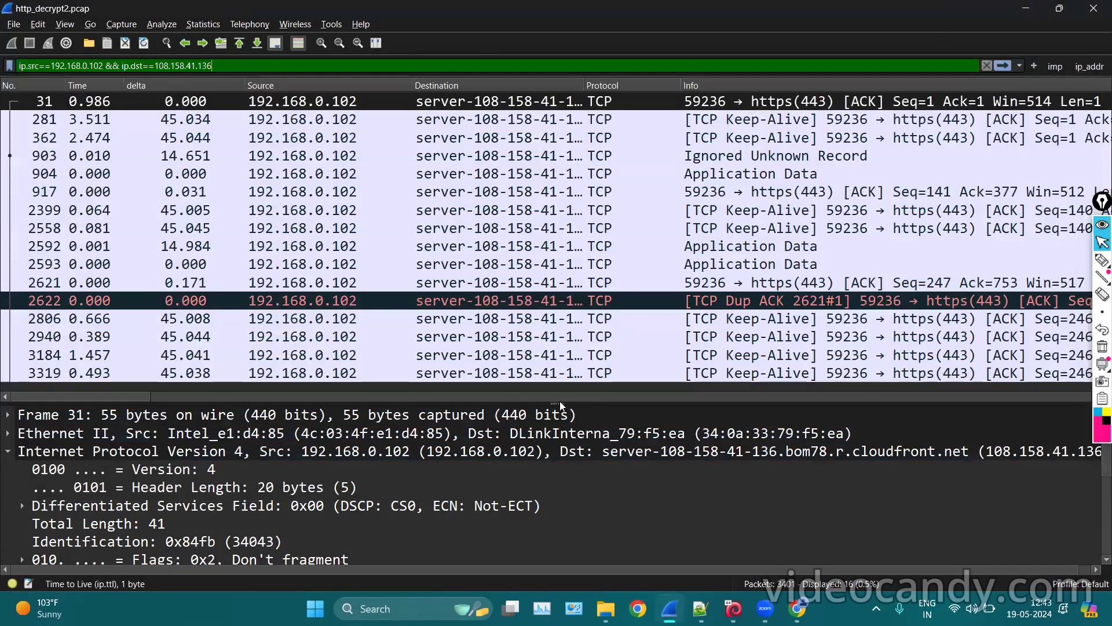
# Compare the IP header details of packets 2558, 2593 and 904.
pyautogui.click(689, 228)
pyautogui.click(713, 262)
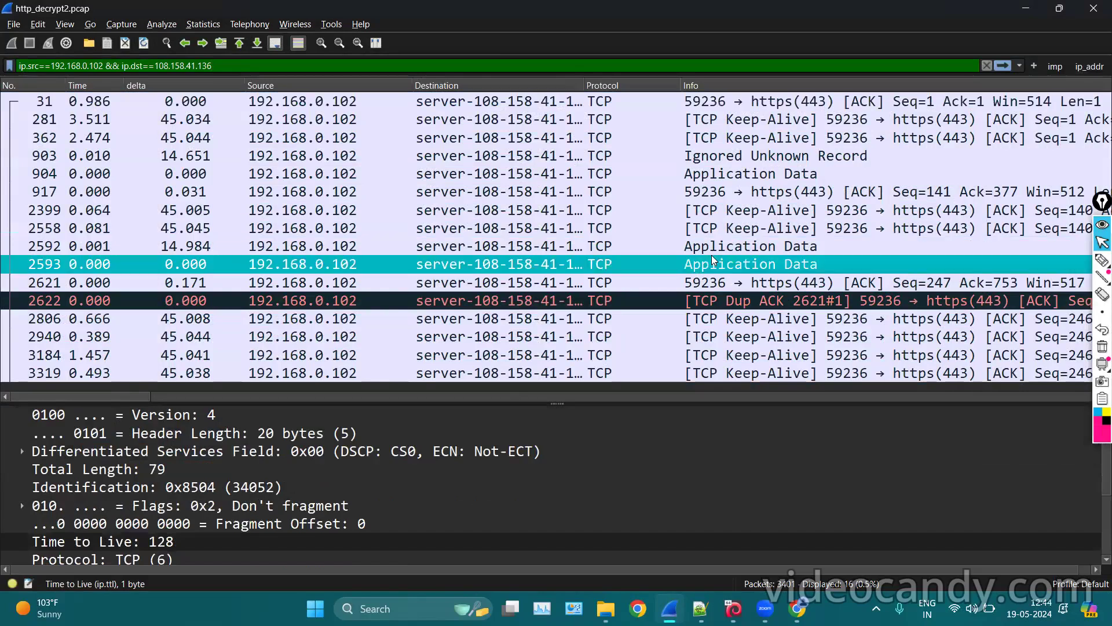
pyautogui.click(737, 176)
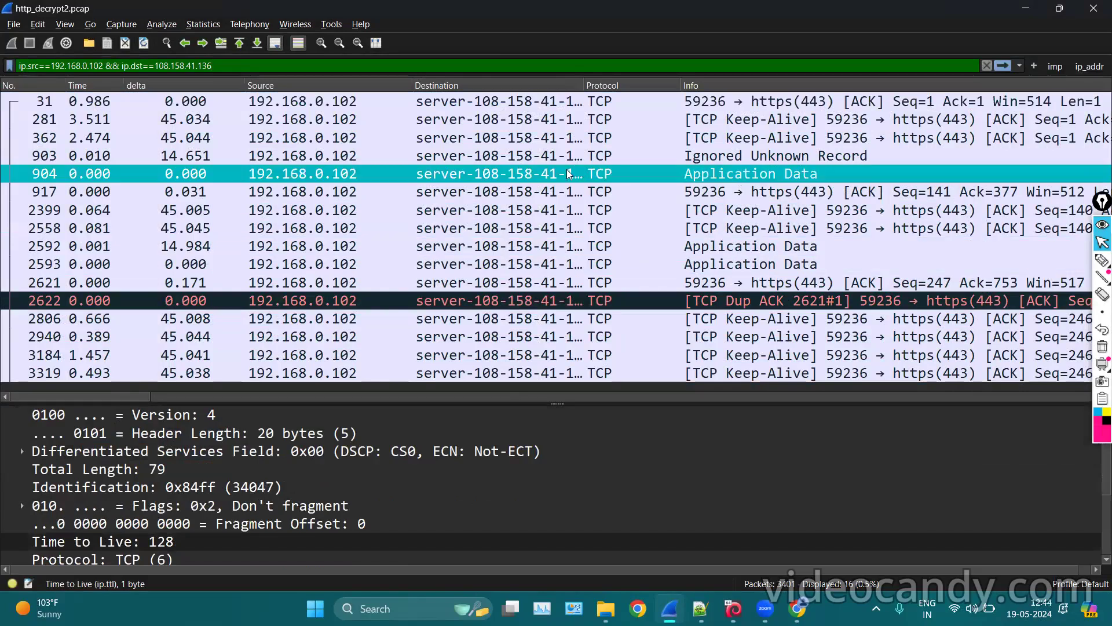
pyautogui.click(570, 228)
pyautogui.click(544, 170)
# Clear the display filter so all 3401 packets are listed.
pyautogui.moveTo(236, 71); pyautogui.dragTo(2, 71)
pyautogui.press('BackSpace')
pyautogui.press('Return')
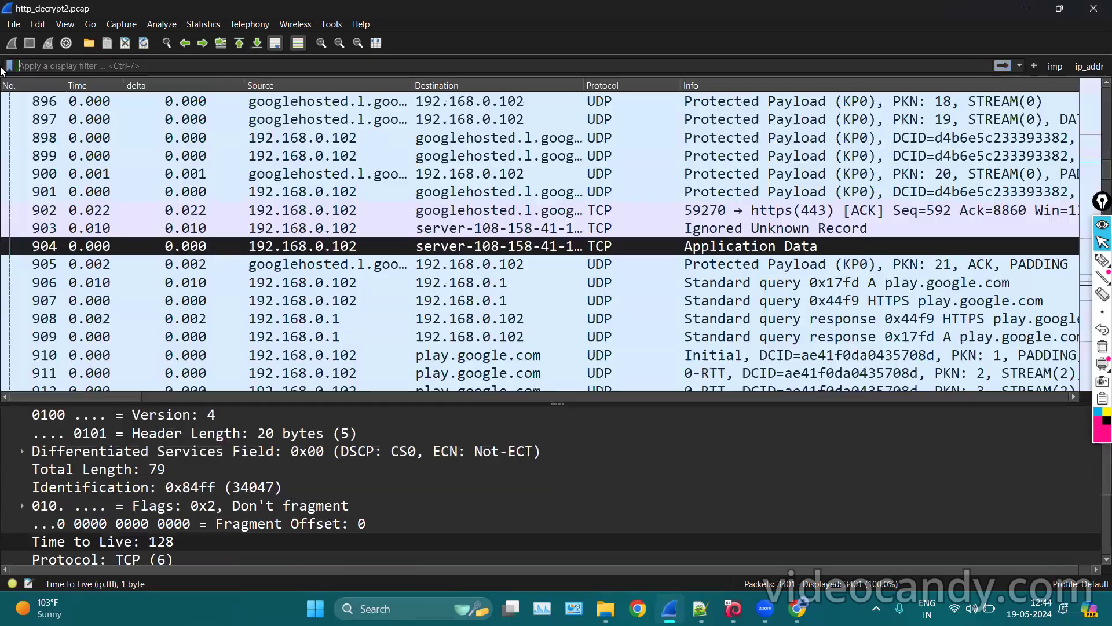
pyautogui.scroll(20, 391, 249)
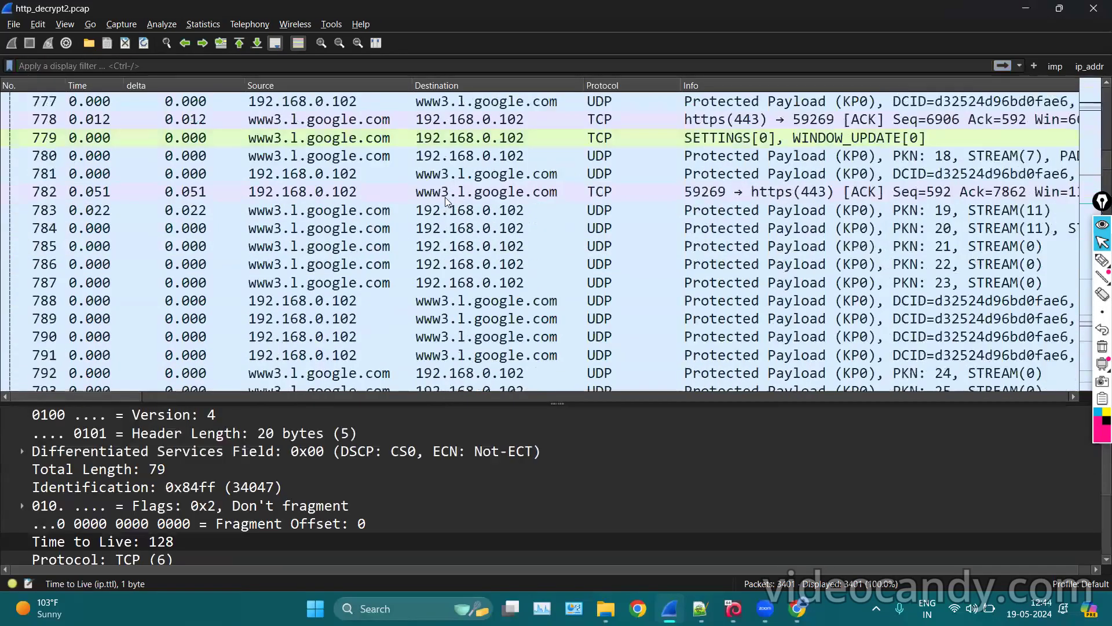
pyautogui.scroll(20, 447, 201)
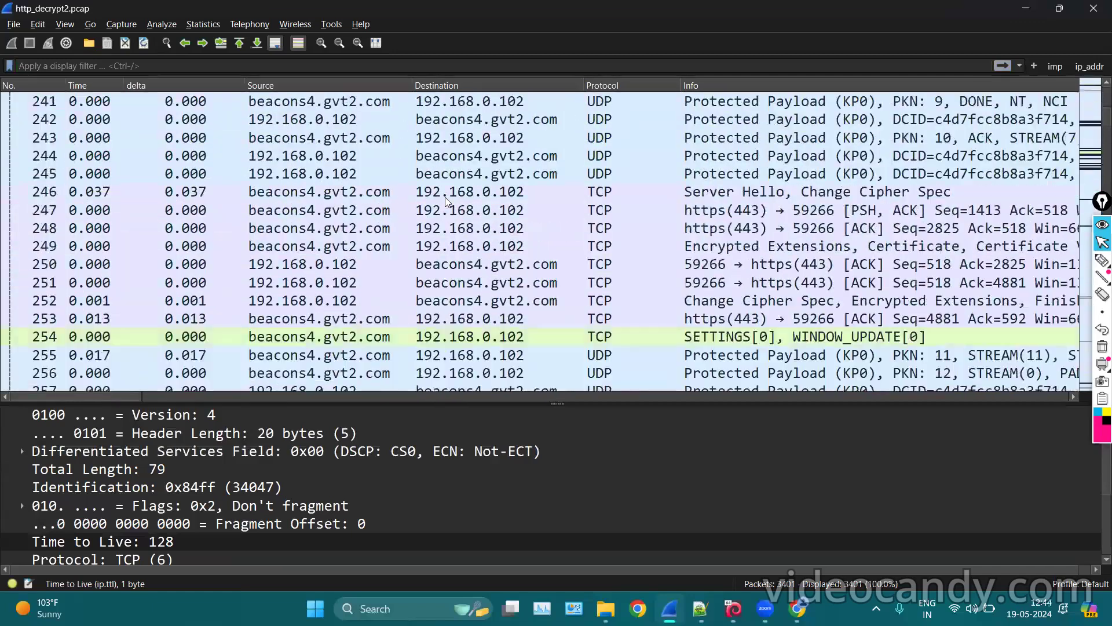
# Select packet 230, enlarge the details pane and toggle its IPv4 header tree.
pyautogui.click(634, 161)
pyautogui.moveTo(559, 403); pyautogui.dragTo(554, 173)
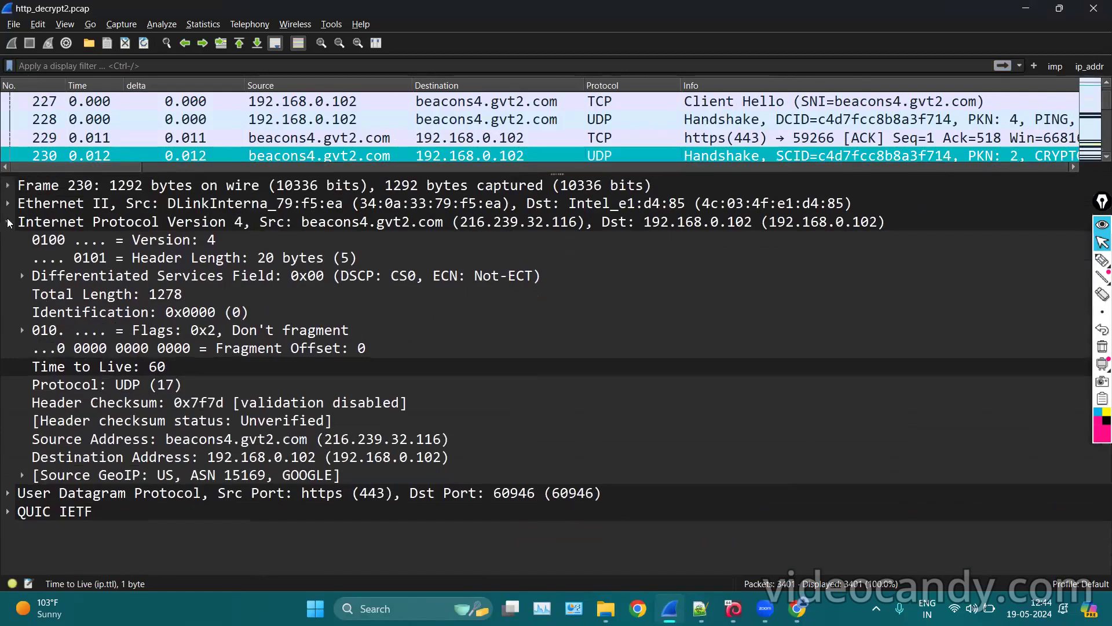
pyautogui.click(8, 222)
pyautogui.click(8, 222)
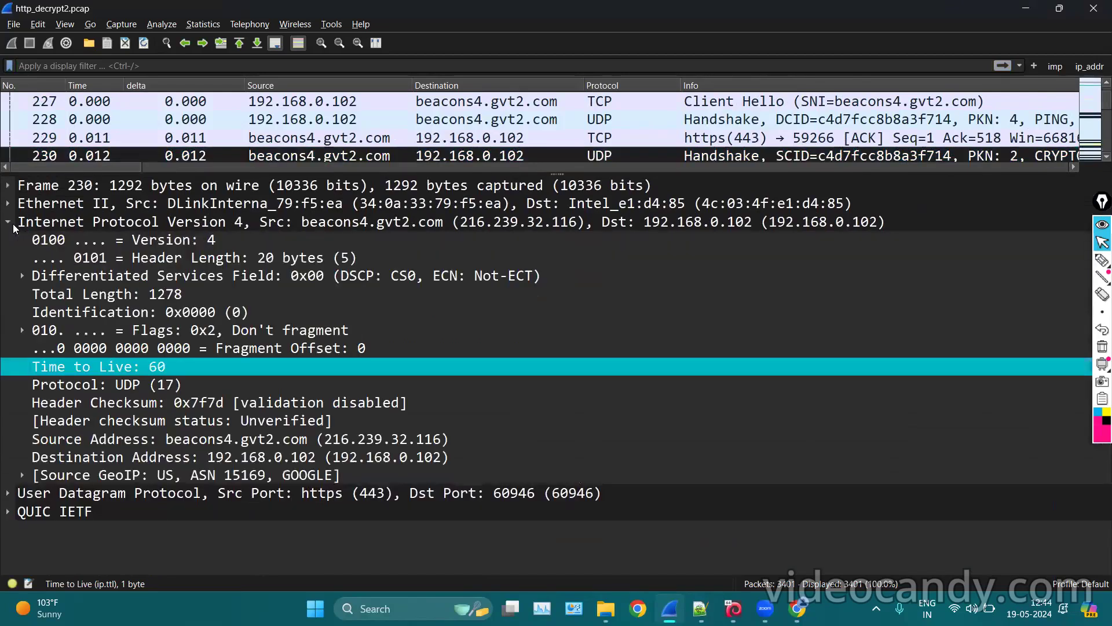
pyautogui.click(9, 222)
pyautogui.click(9, 222)
# Circle the Source GeoIP line with an on-screen annotation, then erase it.
pyautogui.click(1103, 260)
pyautogui.moveTo(28, 456)
pyautogui.mouseDown()
pyautogui.moveTo(8, 479)
pyautogui.moveTo(293, 499)
pyautogui.moveTo(235, 462)
pyautogui.moveTo(14, 450)
pyautogui.mouseUp()
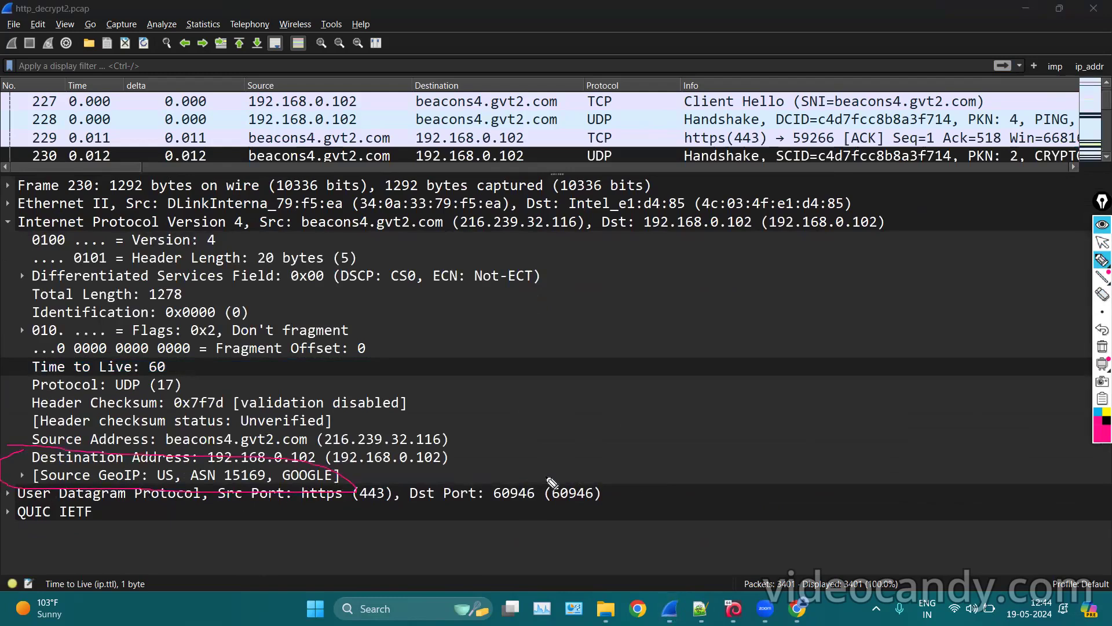
pyautogui.click(1103, 346)
pyautogui.click(1102, 242)
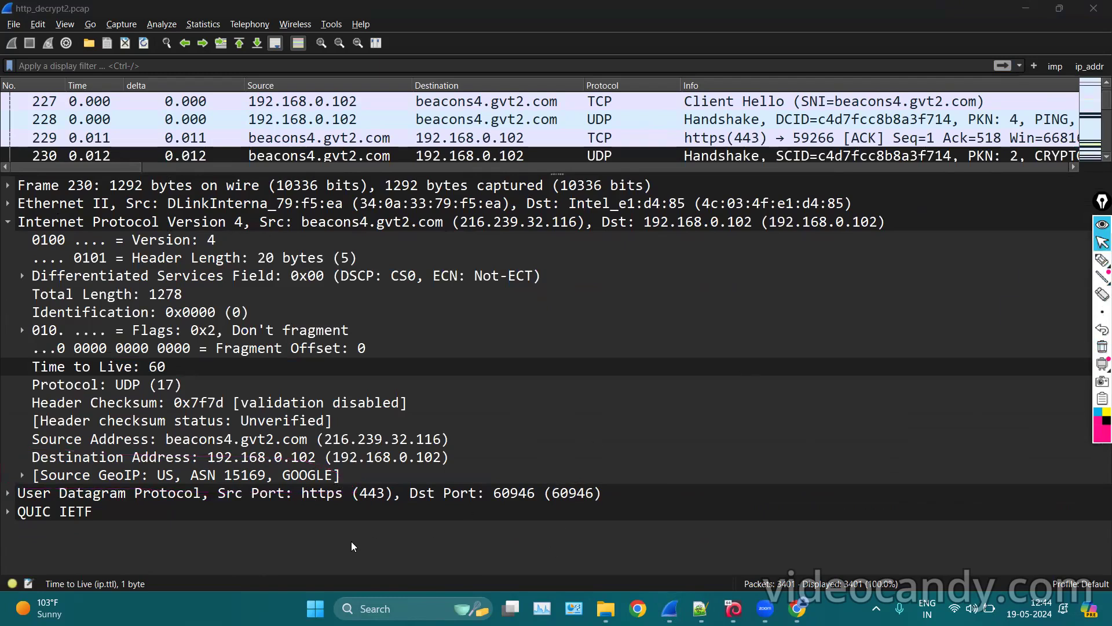
# Expand Source GeoIP and inspect country US, AS 15169, GOOGLE and latitude 34.0544.
pyautogui.click(22, 475)
pyautogui.scroll(-3, 23, 473)
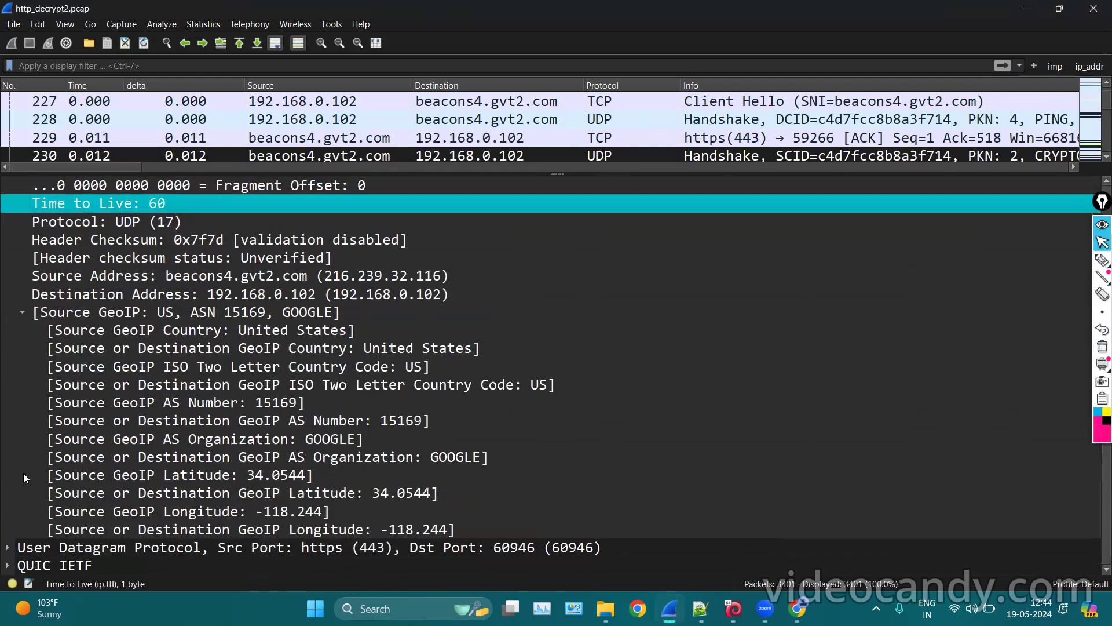
pyautogui.click(141, 330)
pyautogui.click(200, 348)
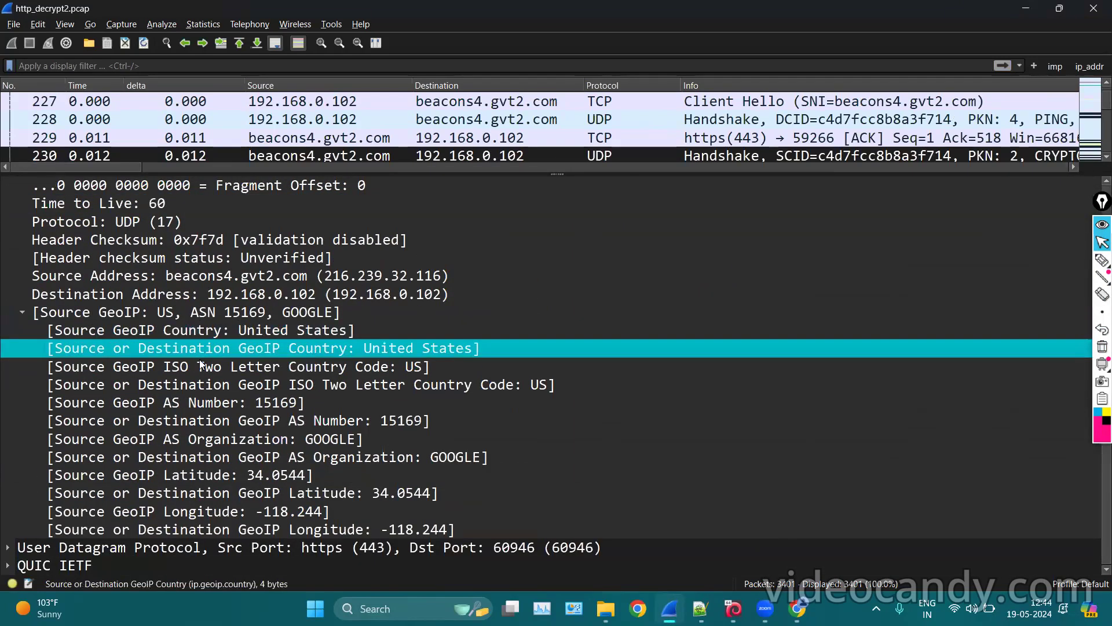
pyautogui.click(201, 365)
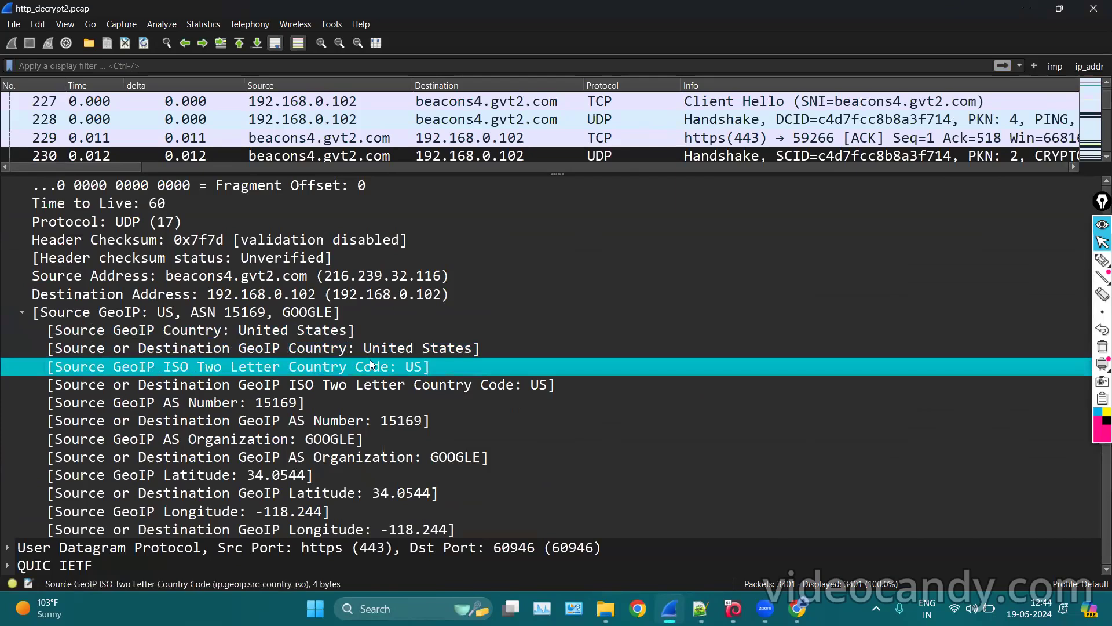
pyautogui.click(238, 401)
pyautogui.click(286, 419)
pyautogui.click(277, 439)
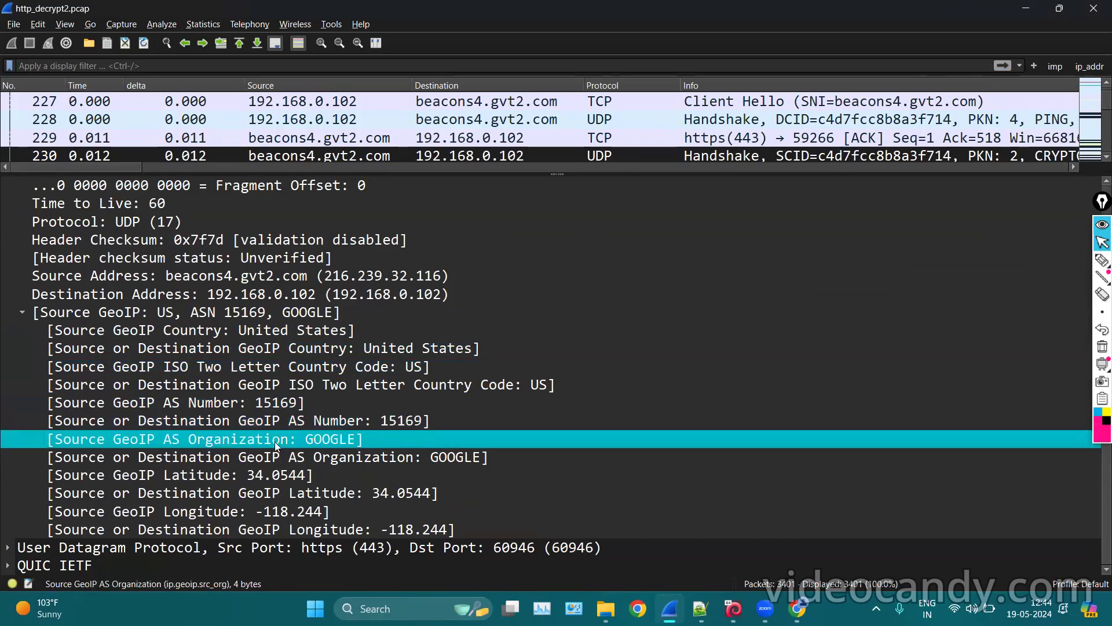
pyautogui.click(291, 497)
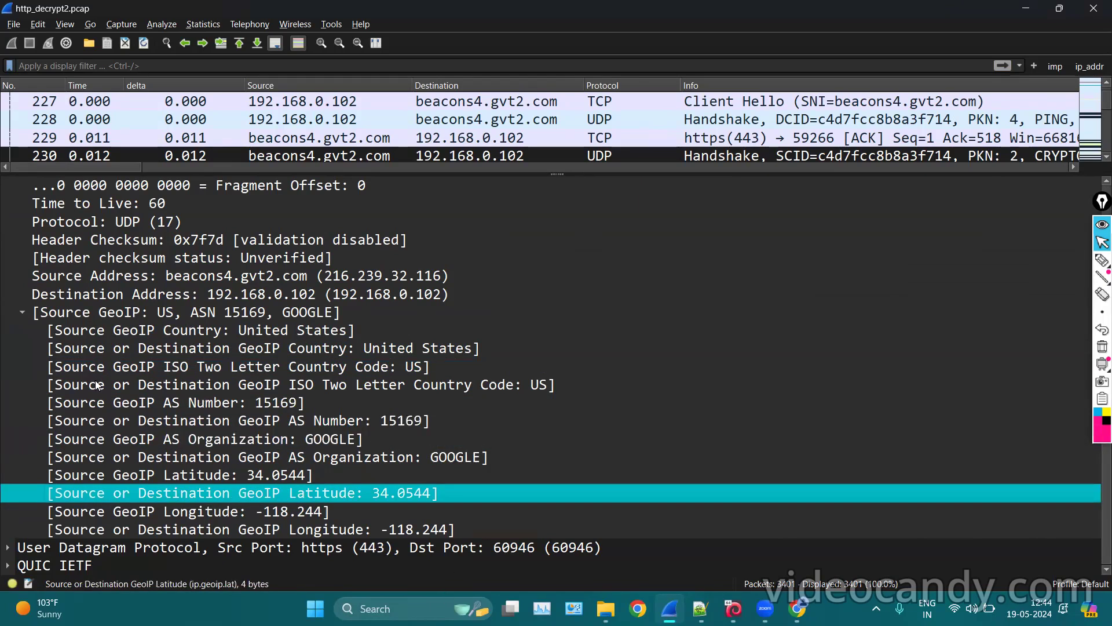
# Recheck the country fields, collapse and re-expand Source GeoIP, then enlarge the packet list.
pyautogui.click(213, 350)
pyautogui.click(218, 382)
pyautogui.scroll(3, 218, 380)
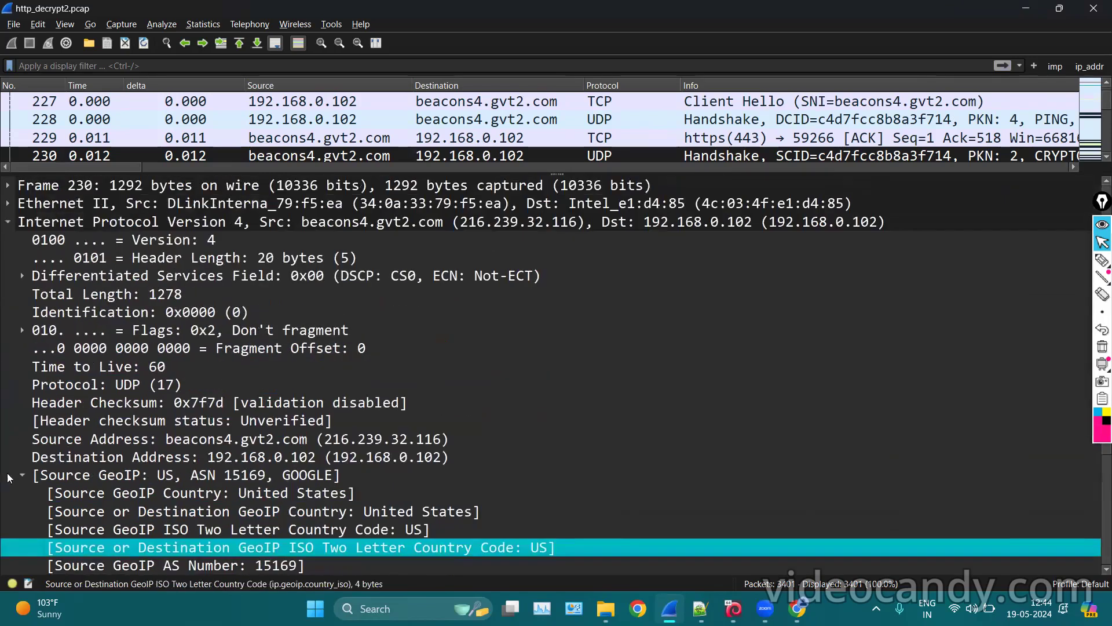
pyautogui.click(28, 474)
pyautogui.click(22, 474)
pyautogui.scroll(-3, 181, 351)
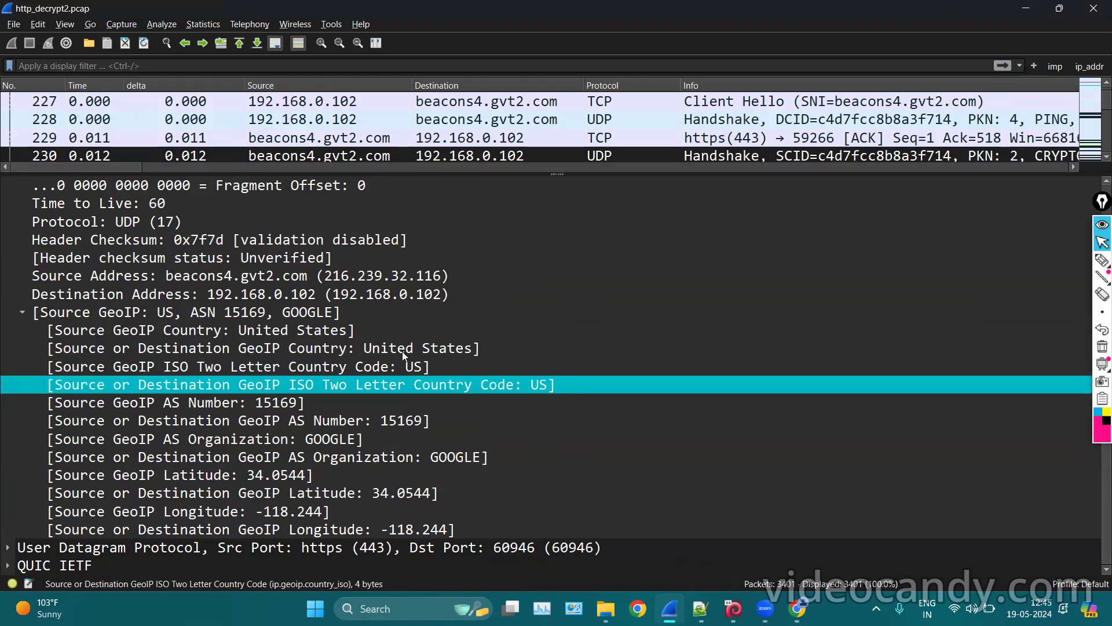
pyautogui.scroll(1, 235, 333)
pyautogui.scroll(-1, 357, 388)
pyautogui.scroll(3, 300, 475)
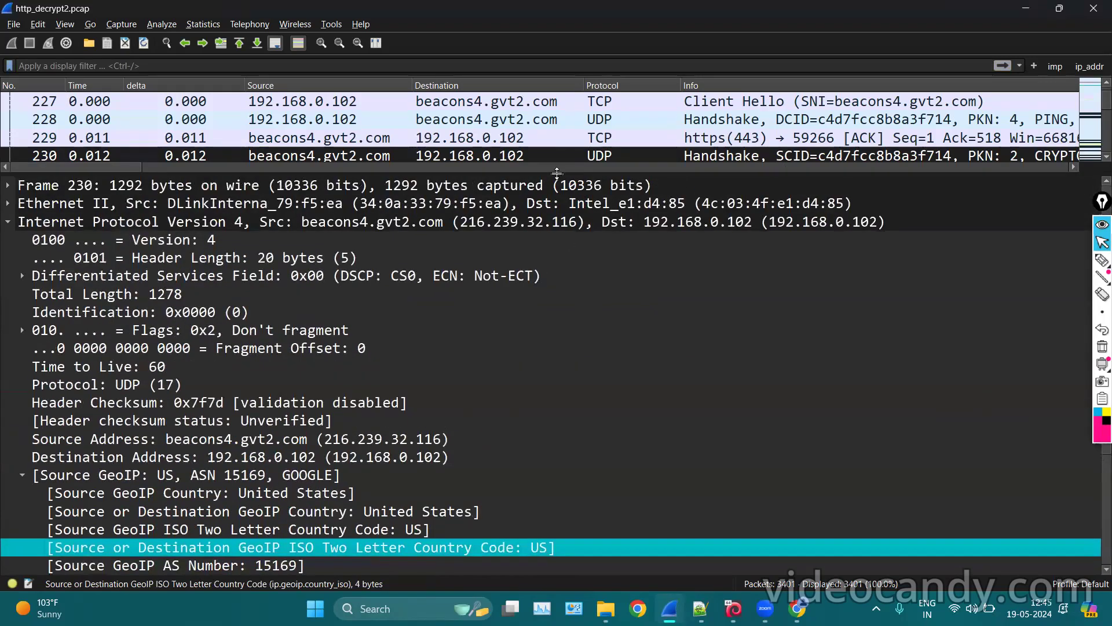
pyautogui.moveTo(557, 173); pyautogui.dragTo(550, 423)
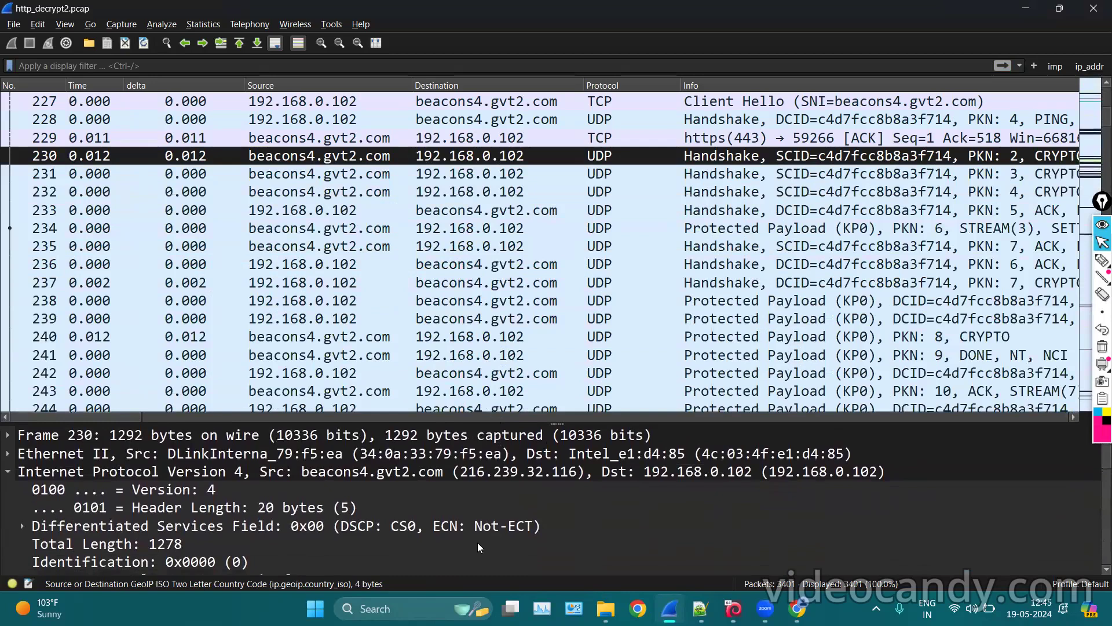
# Open the Flow Graph from the Statistics menu to chart 192.168.0.102's DNS and QUIC exchanges.
pyautogui.click(196, 24)
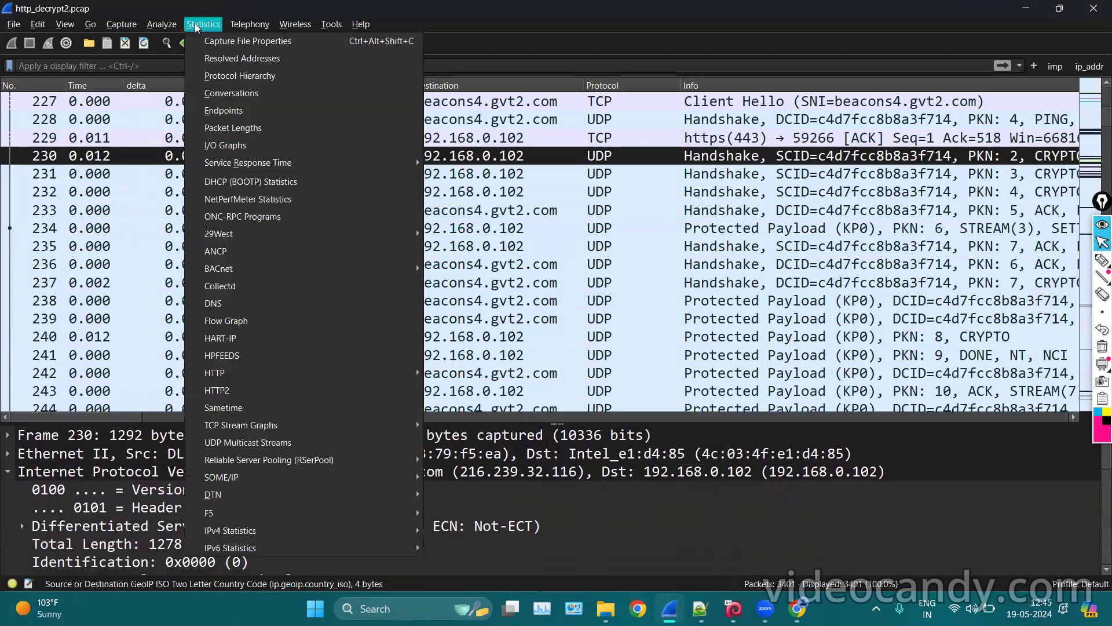
pyautogui.moveTo(264, 163)
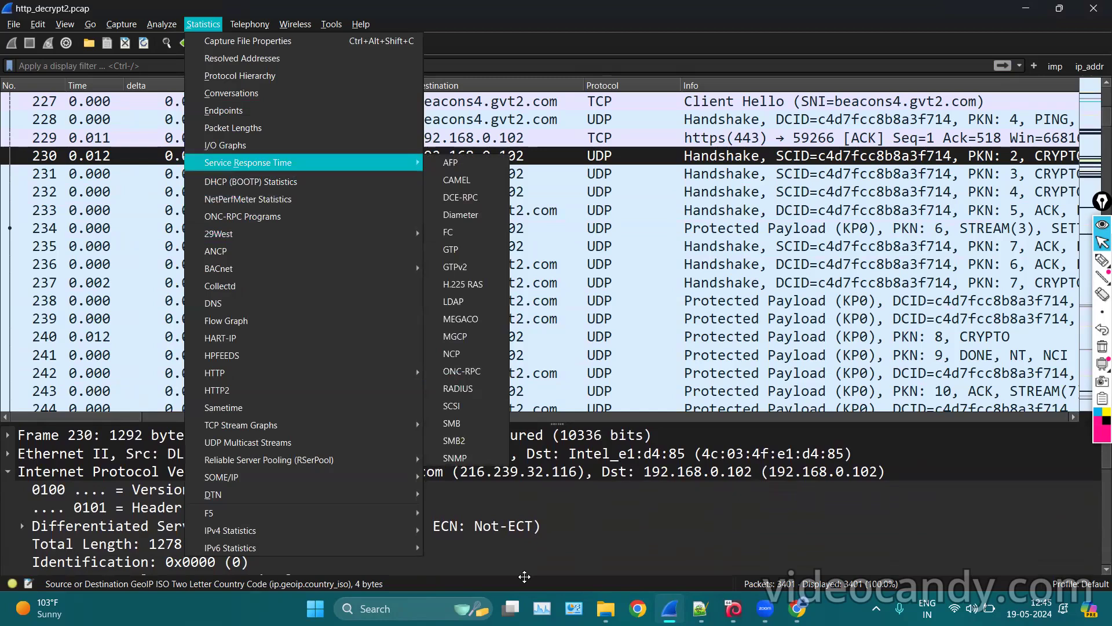
pyautogui.click(243, 323)
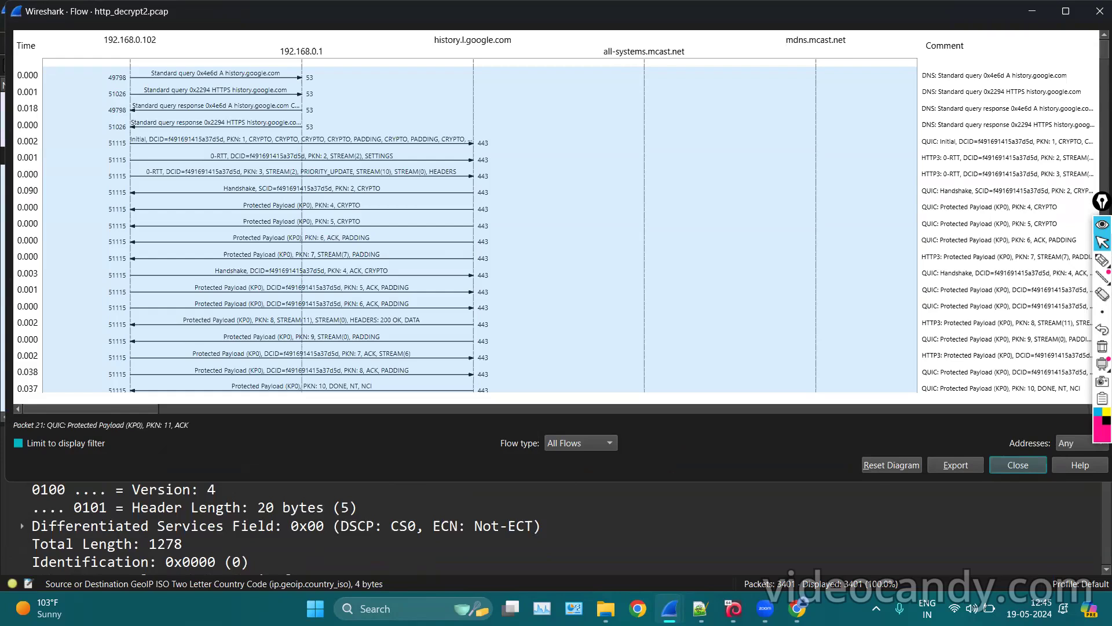
pyautogui.click(174, 124)
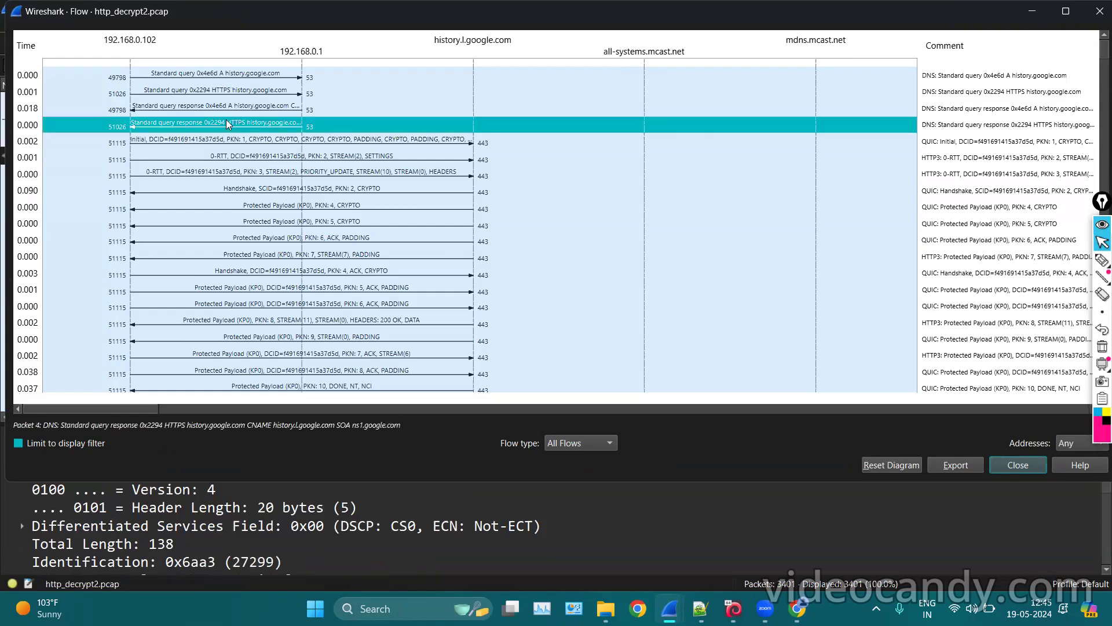
pyautogui.click(137, 81)
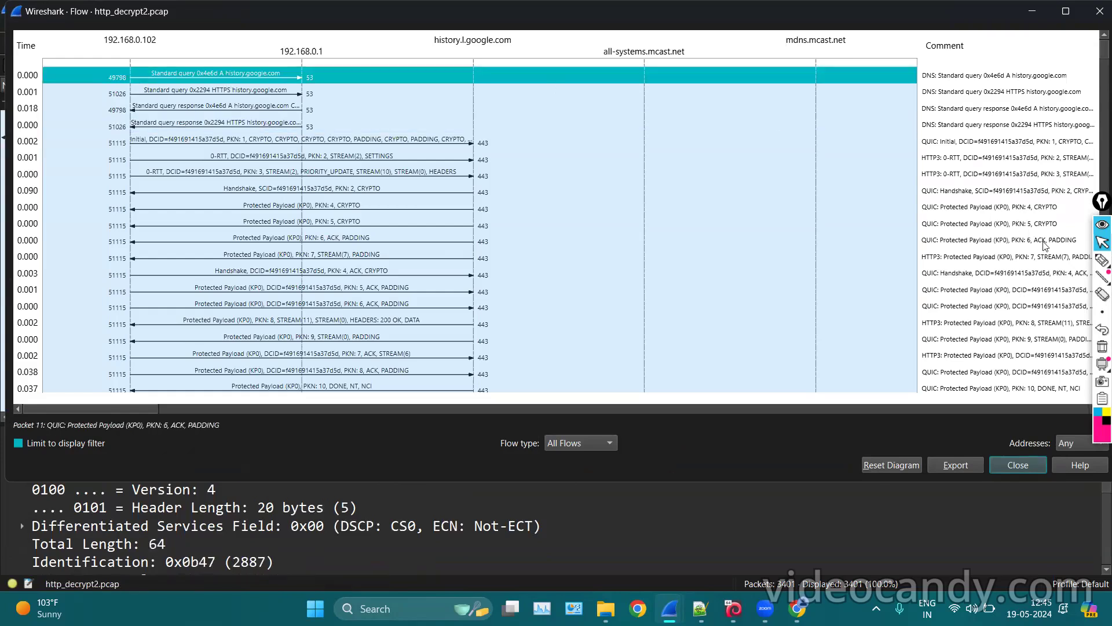
pyautogui.click(1098, 266)
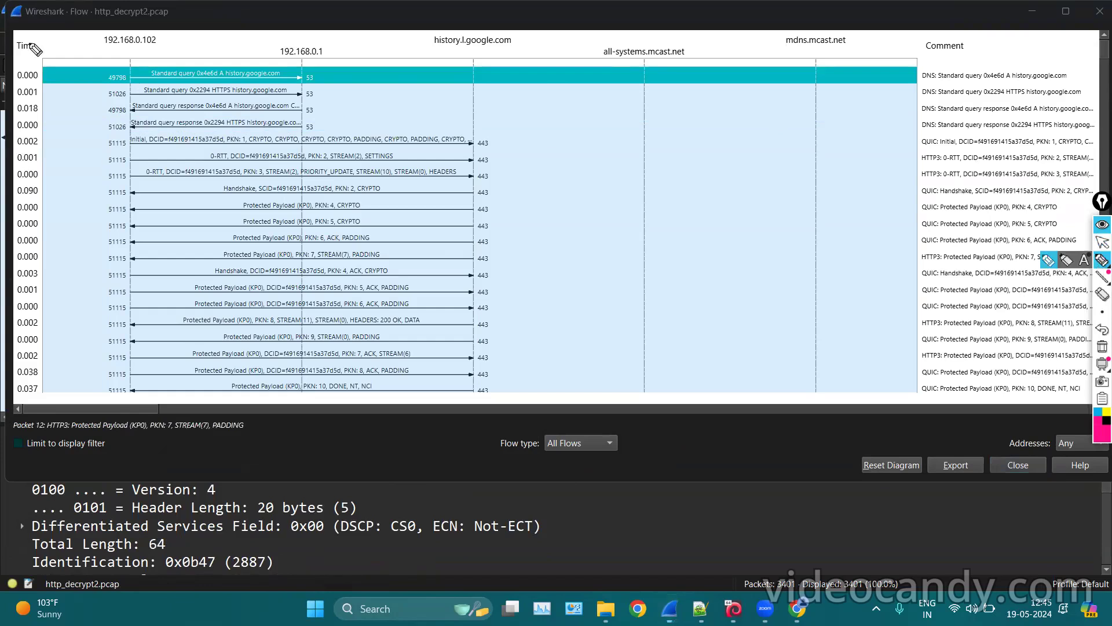
pyautogui.moveTo(29, 30); pyautogui.dragTo(3, 152)
pyautogui.moveTo(19, 193)
pyautogui.mouseDown()
pyautogui.moveTo(62, 141)
pyautogui.moveTo(29, 29)
pyautogui.moveTo(165, 41)
pyautogui.moveTo(96, 26)
pyautogui.moveTo(90, 36)
pyautogui.mouseUp()
pyautogui.moveTo(265, 56)
pyautogui.mouseDown()
pyautogui.moveTo(269, 26)
pyautogui.moveTo(260, 46)
pyautogui.mouseUp()
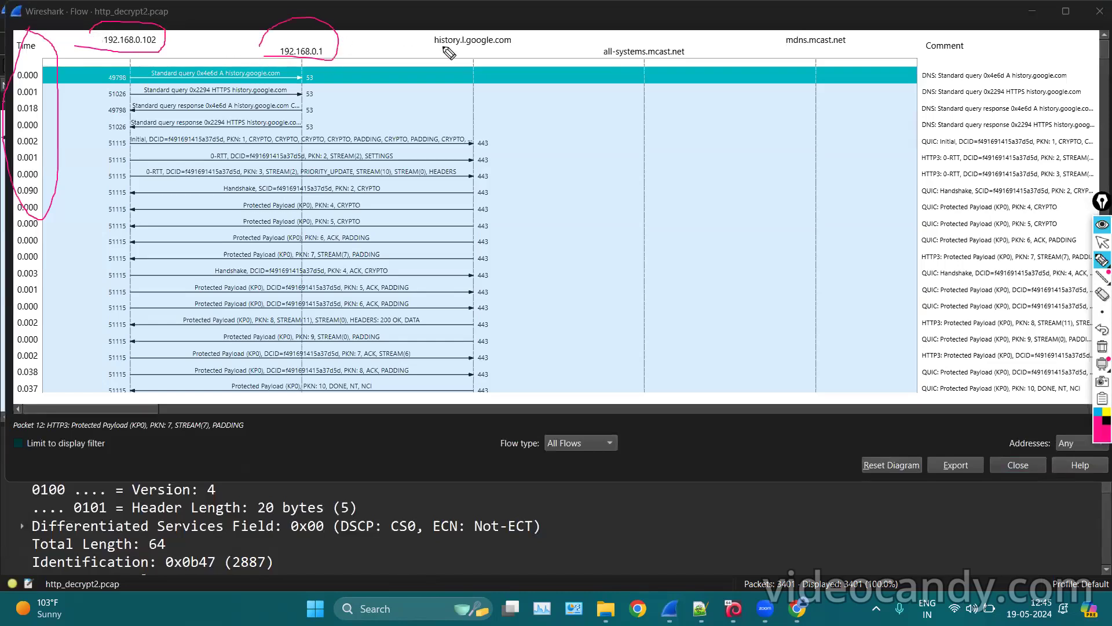
pyautogui.moveTo(456, 50); pyautogui.dragTo(525, 49)
pyautogui.moveTo(620, 68); pyautogui.dragTo(725, 66)
pyautogui.moveTo(923, 51); pyautogui.dragTo(933, 85)
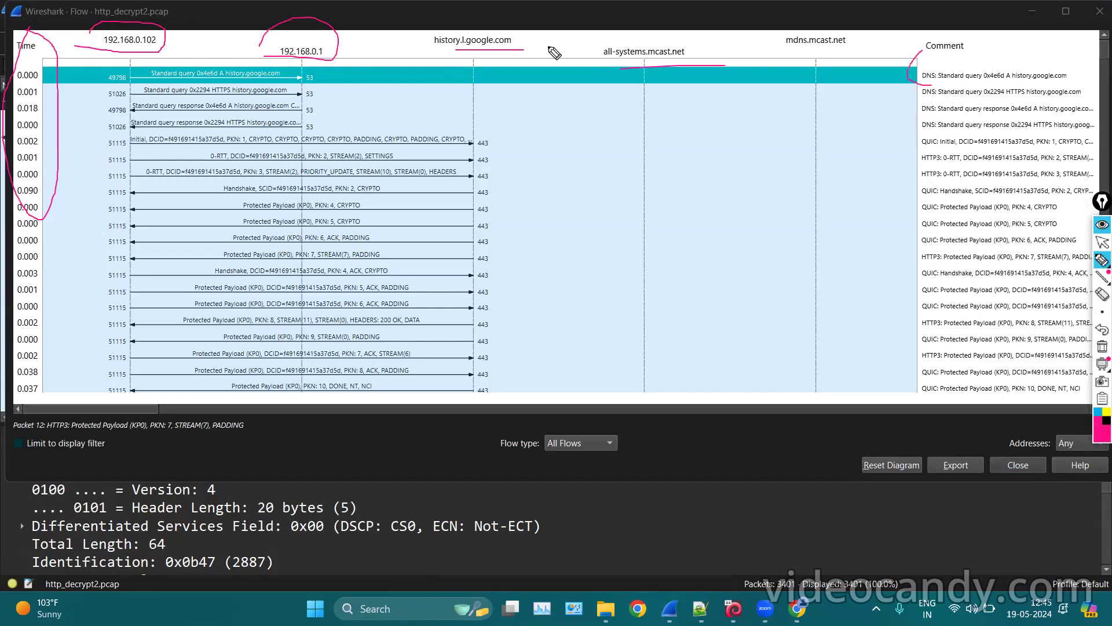
pyautogui.moveTo(108, 72); pyautogui.dragTo(132, 87)
pyautogui.moveTo(301, 79)
pyautogui.mouseDown()
pyautogui.moveTo(313, 63)
pyautogui.moveTo(319, 81)
pyautogui.mouseUp()
pyautogui.moveTo(148, 57)
pyautogui.mouseDown()
pyautogui.moveTo(160, 79)
pyautogui.moveTo(248, 82)
pyautogui.moveTo(285, 69)
pyautogui.moveTo(146, 59)
pyautogui.mouseUp()
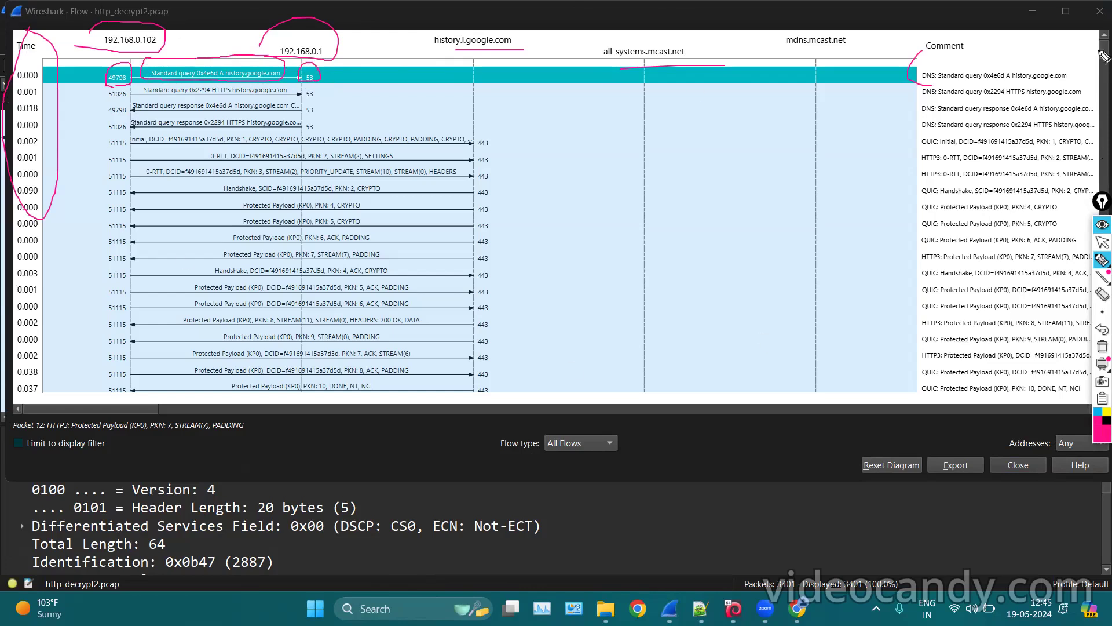
pyautogui.click(1102, 242)
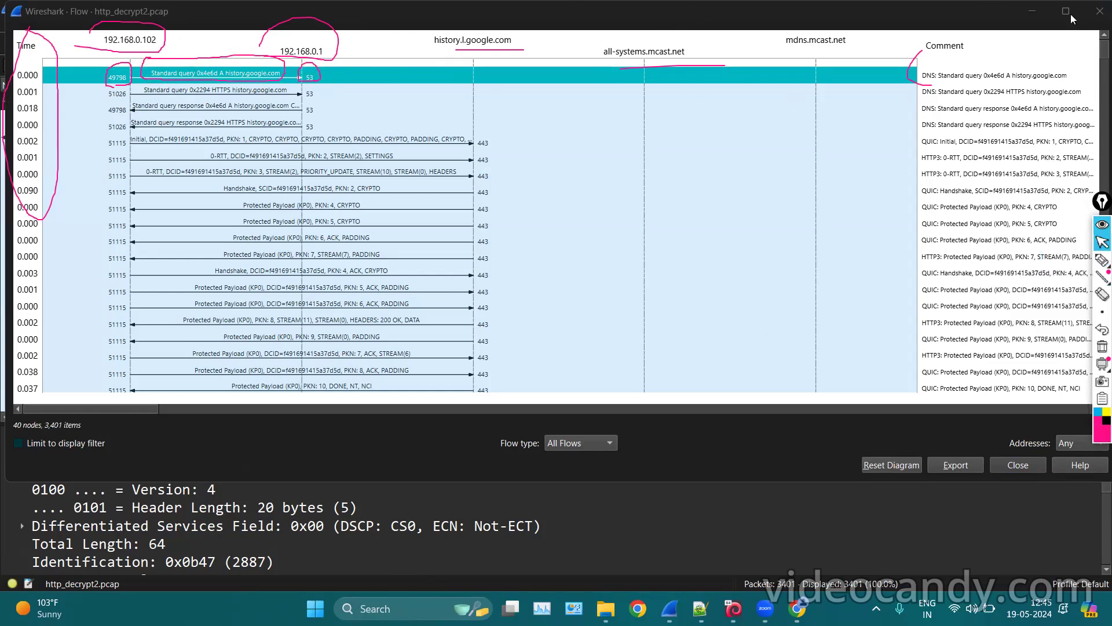
pyautogui.click(1032, 10)
pyautogui.click(583, 119)
pyautogui.click(581, 160)
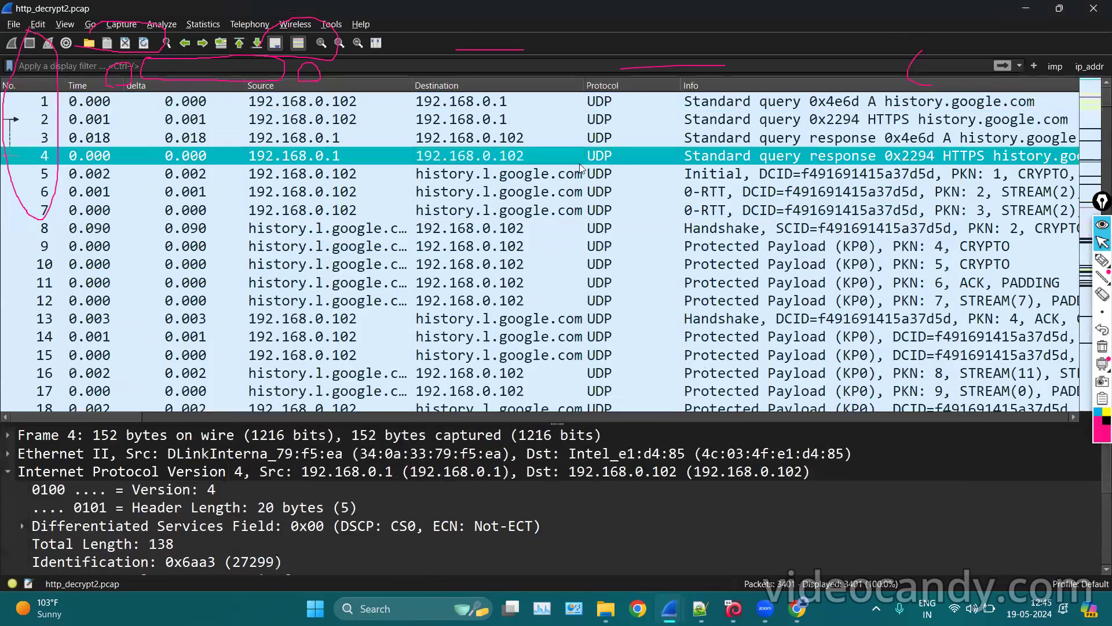
pyautogui.click(585, 212)
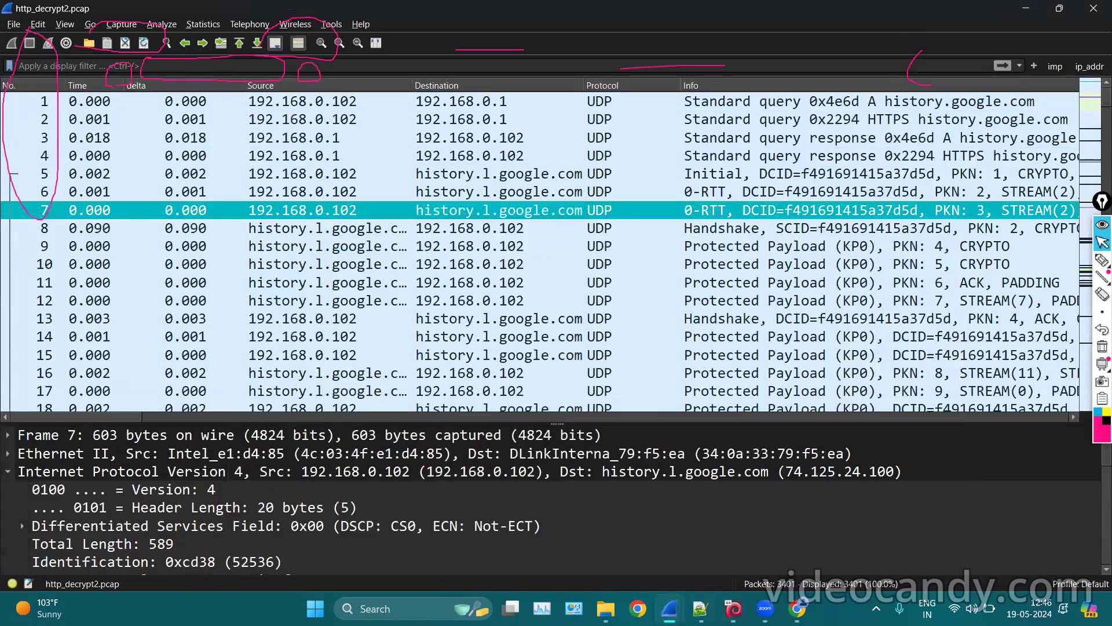
pyautogui.moveTo(669, 608)
pyautogui.click(711, 491)
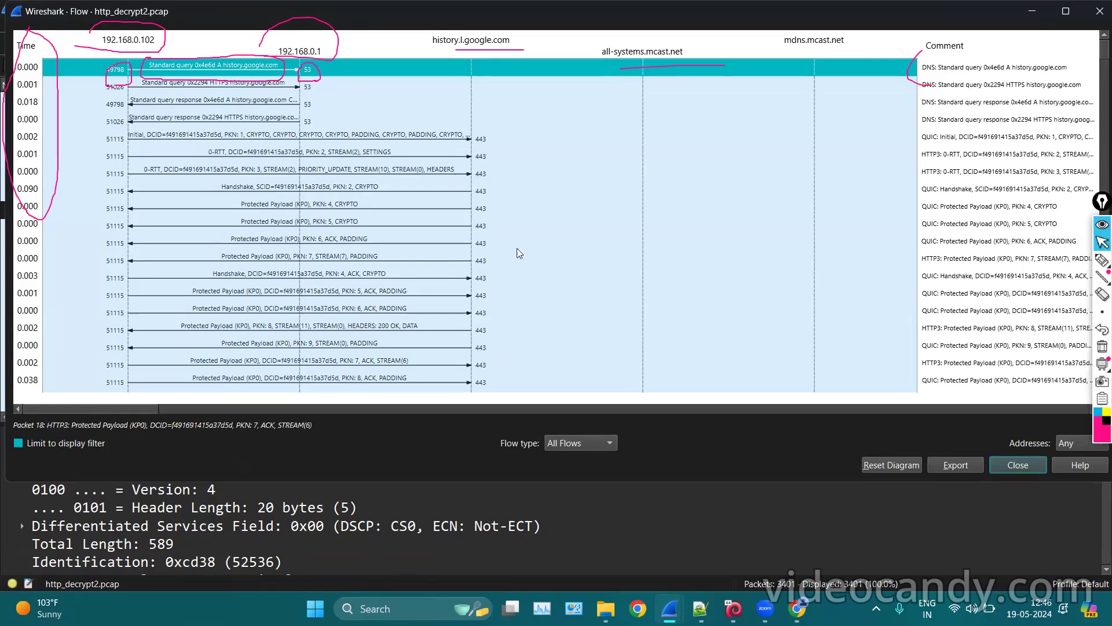
pyautogui.click(1103, 346)
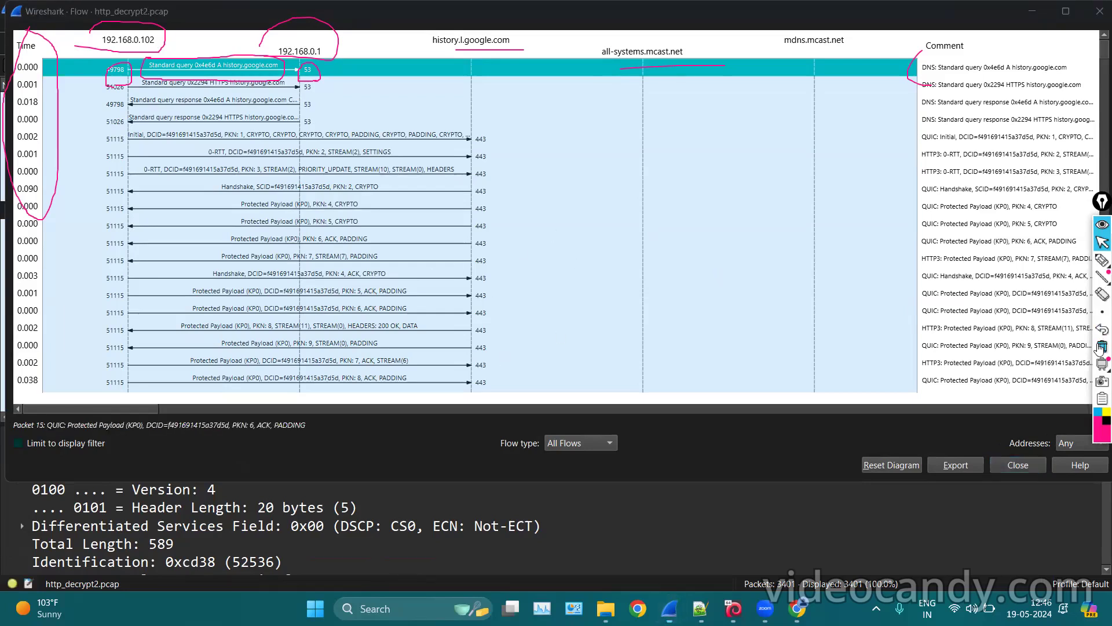
pyautogui.click(1102, 260)
pyautogui.moveTo(307, 82)
pyautogui.mouseDown()
pyautogui.moveTo(404, 89)
pyautogui.moveTo(348, 113)
pyautogui.moveTo(302, 116)
pyautogui.moveTo(313, 105)
pyautogui.moveTo(346, 128)
pyautogui.mouseUp()
pyautogui.moveTo(354, 56)
pyautogui.mouseDown()
pyautogui.moveTo(356, 75)
pyautogui.moveTo(327, 109)
pyautogui.mouseUp()
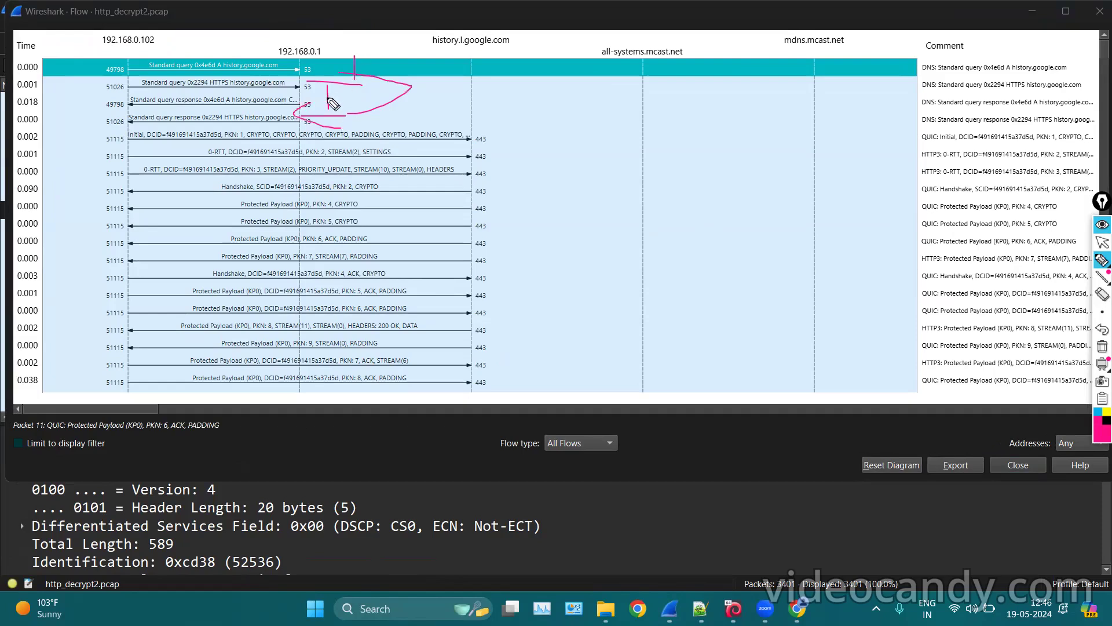
pyautogui.moveTo(116, 112); pyautogui.dragTo(295, 116)
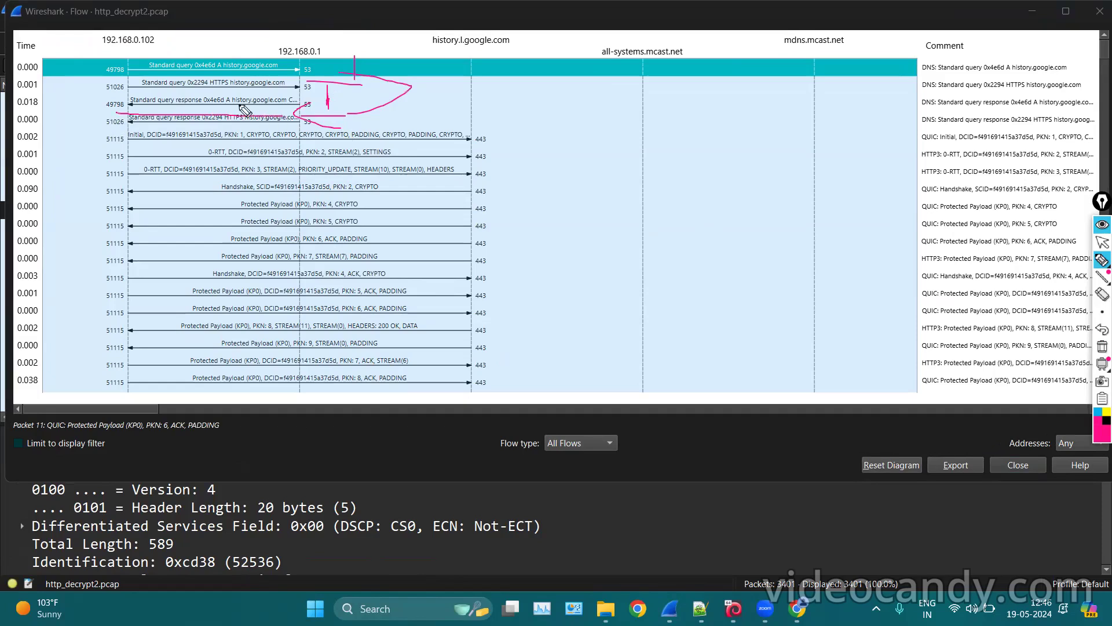
pyautogui.click(1101, 346)
pyautogui.click(1103, 243)
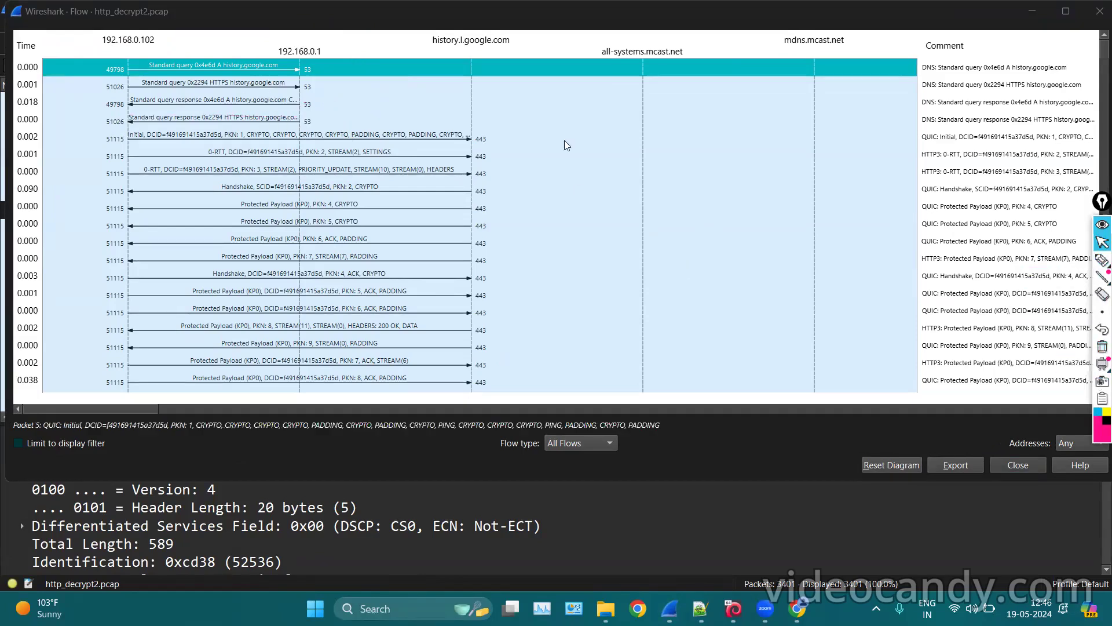
pyautogui.scroll(1, 547, 149)
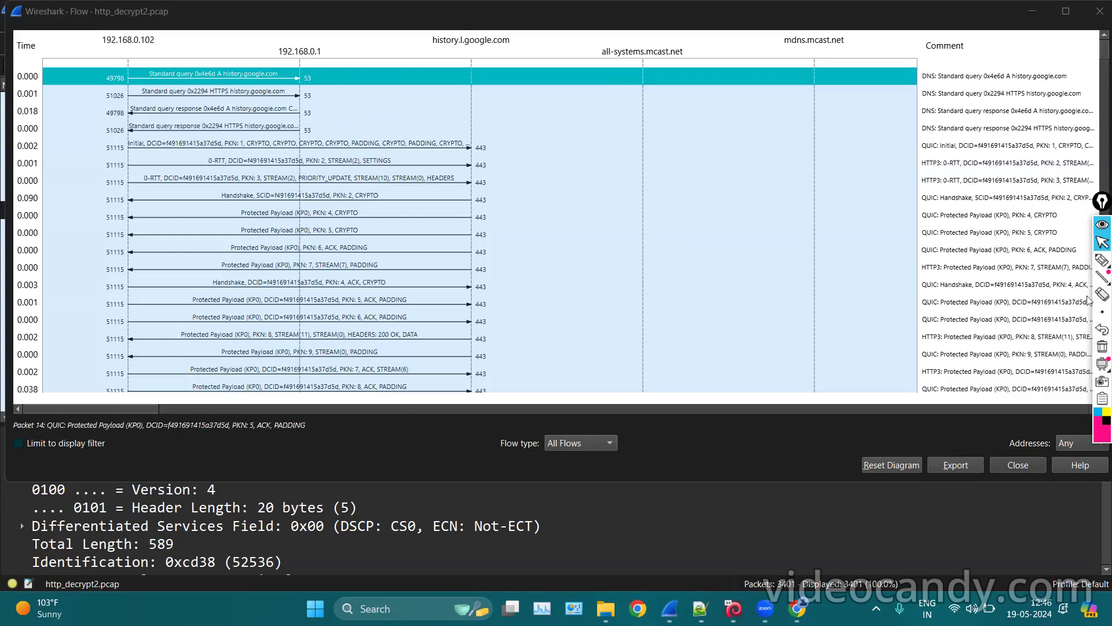
pyautogui.click(1102, 261)
pyautogui.moveTo(143, 85)
pyautogui.mouseDown()
pyautogui.moveTo(244, 83)
pyautogui.moveTo(202, 80)
pyautogui.mouseUp()
pyautogui.moveTo(244, 42)
pyautogui.mouseDown()
pyautogui.moveTo(243, 56)
pyautogui.moveTo(231, 55)
pyautogui.moveTo(265, 57)
pyautogui.mouseUp()
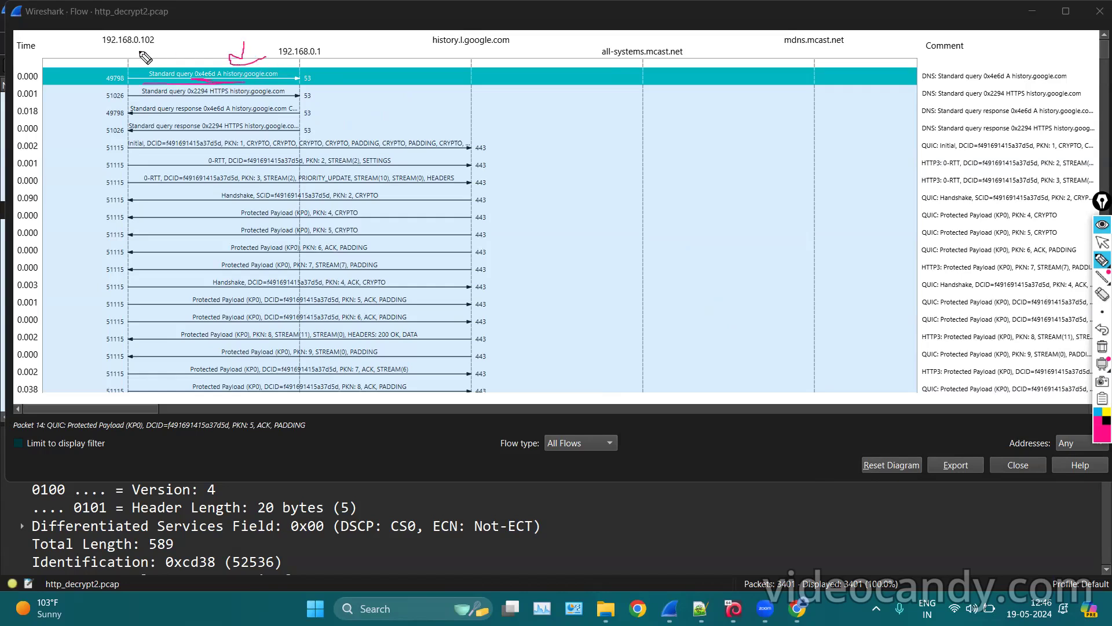
pyautogui.moveTo(103, 46); pyautogui.dragTo(175, 46)
pyautogui.moveTo(337, 45)
pyautogui.mouseDown()
pyautogui.moveTo(265, 50)
pyautogui.moveTo(327, 53)
pyautogui.moveTo(332, 42)
pyautogui.mouseUp()
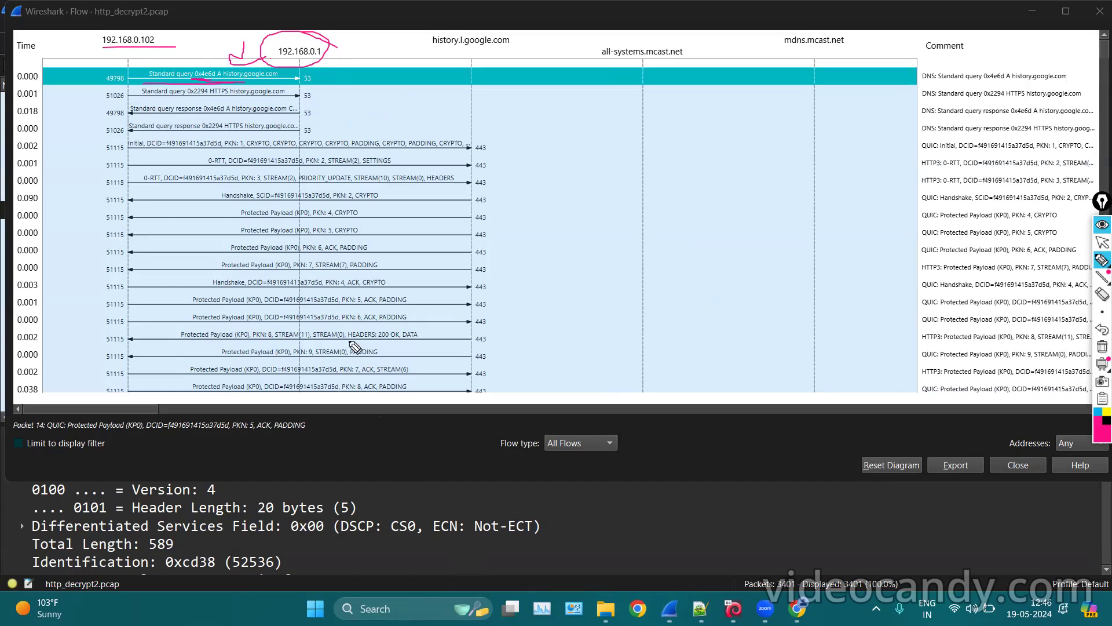
pyautogui.moveTo(314, 82)
pyautogui.mouseDown()
pyautogui.moveTo(474, 73)
pyautogui.moveTo(565, 23)
pyautogui.moveTo(426, 92)
pyautogui.moveTo(413, 36)
pyautogui.mouseUp()
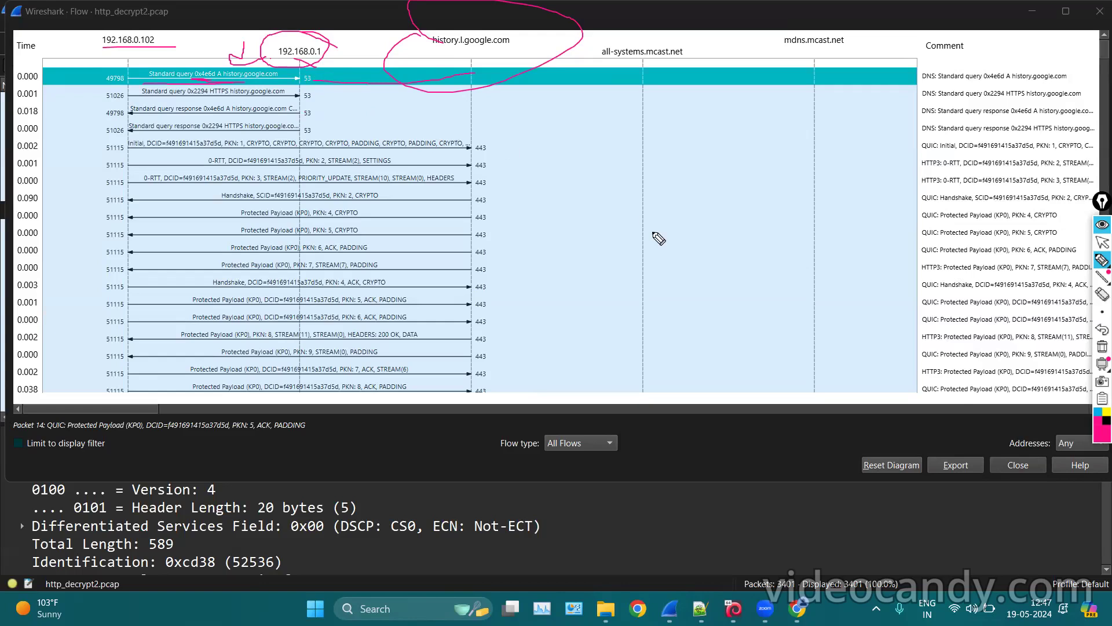
pyautogui.click(1101, 351)
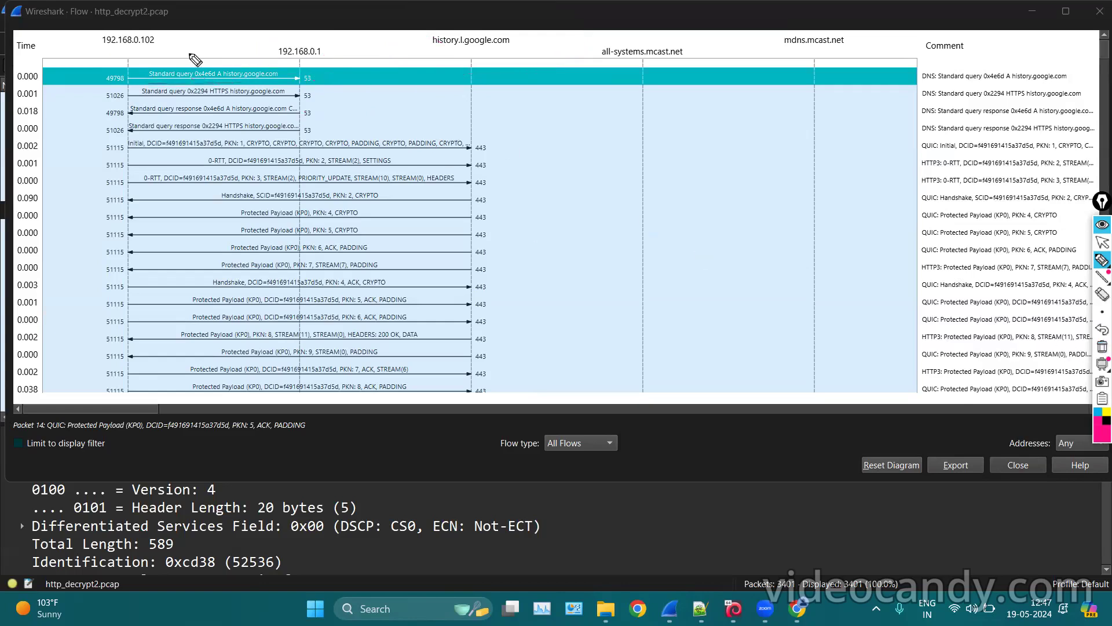
pyautogui.moveTo(149, 56)
pyautogui.mouseDown()
pyautogui.moveTo(124, 59)
pyautogui.moveTo(136, 91)
pyautogui.moveTo(255, 92)
pyautogui.moveTo(257, 57)
pyautogui.moveTo(131, 56)
pyautogui.mouseUp()
pyautogui.moveTo(293, 76)
pyautogui.mouseDown()
pyautogui.moveTo(404, 91)
pyautogui.moveTo(381, 106)
pyautogui.moveTo(331, 44)
pyautogui.moveTo(308, 58)
pyautogui.mouseUp()
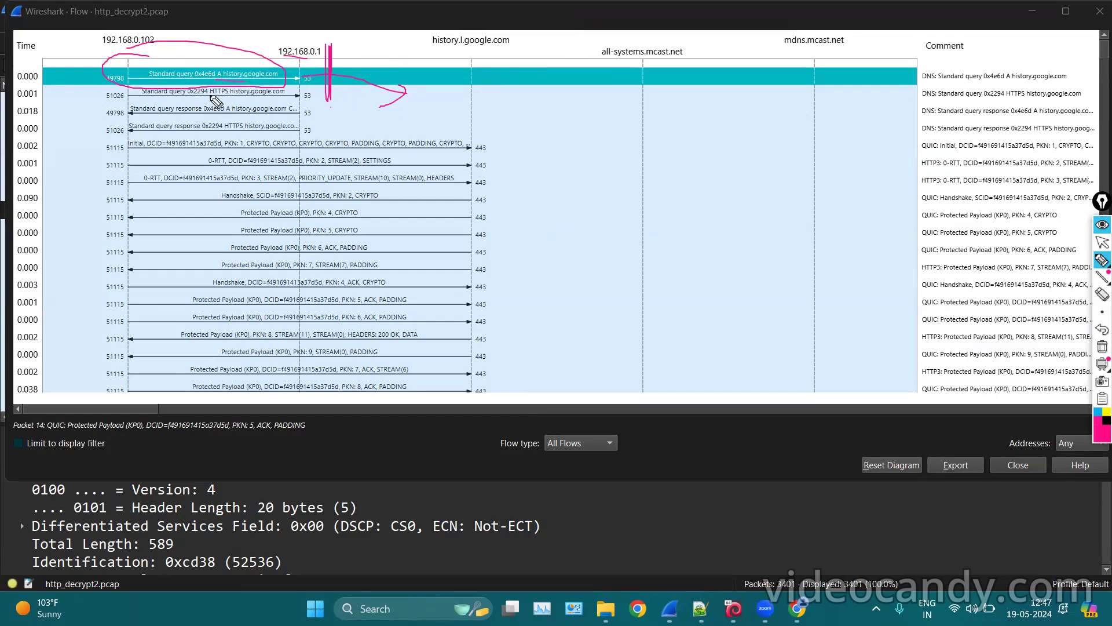
pyautogui.moveTo(210, 103); pyautogui.dragTo(297, 84)
pyautogui.moveTo(201, 70)
pyautogui.mouseDown()
pyautogui.moveTo(270, 70)
pyautogui.moveTo(326, 114)
pyautogui.moveTo(264, 140)
pyautogui.moveTo(156, 142)
pyautogui.moveTo(104, 129)
pyautogui.moveTo(202, 101)
pyautogui.moveTo(302, 114)
pyautogui.mouseUp()
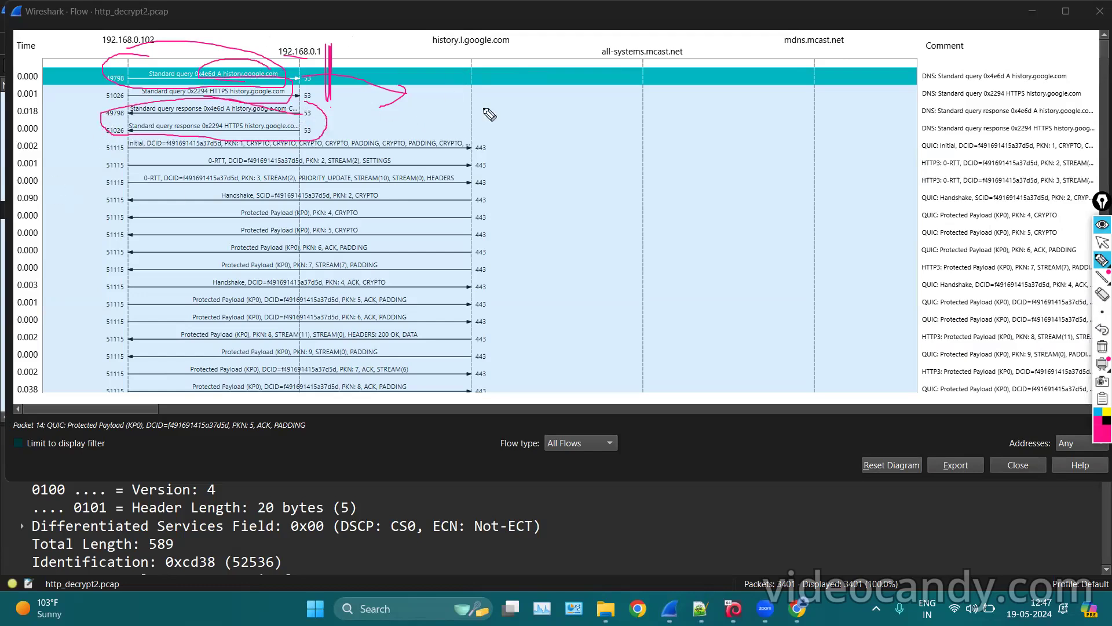
pyautogui.moveTo(163, 157); pyautogui.dragTo(449, 161)
pyautogui.moveTo(230, 172); pyautogui.dragTo(457, 171)
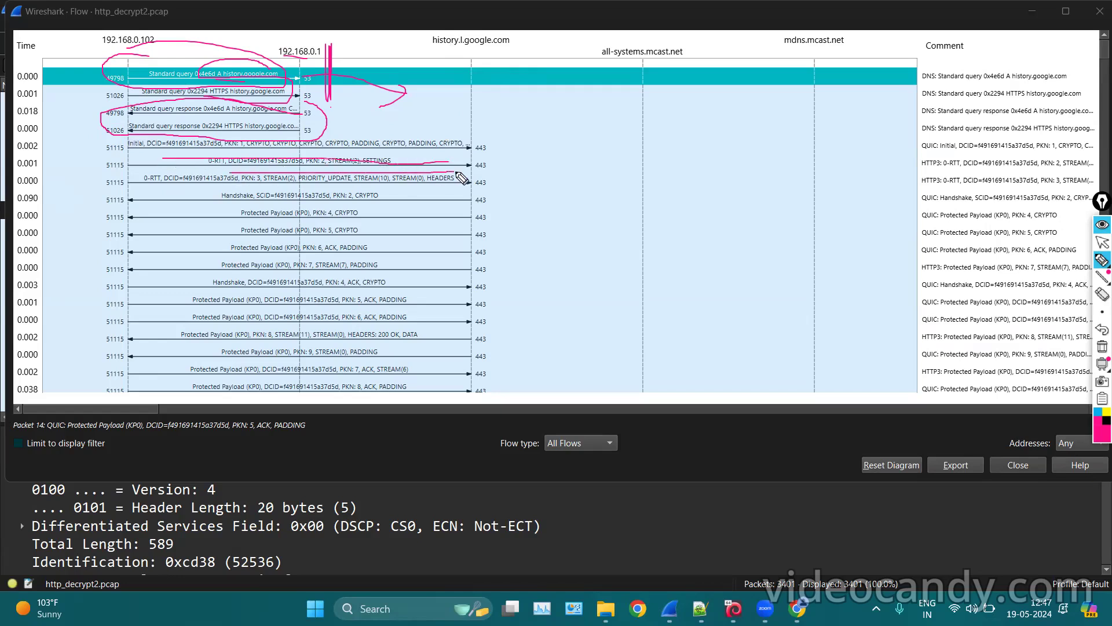
pyautogui.moveTo(453, 56)
pyautogui.mouseDown()
pyautogui.moveTo(520, 60)
pyautogui.moveTo(427, 54)
pyautogui.moveTo(464, 73)
pyautogui.mouseUp()
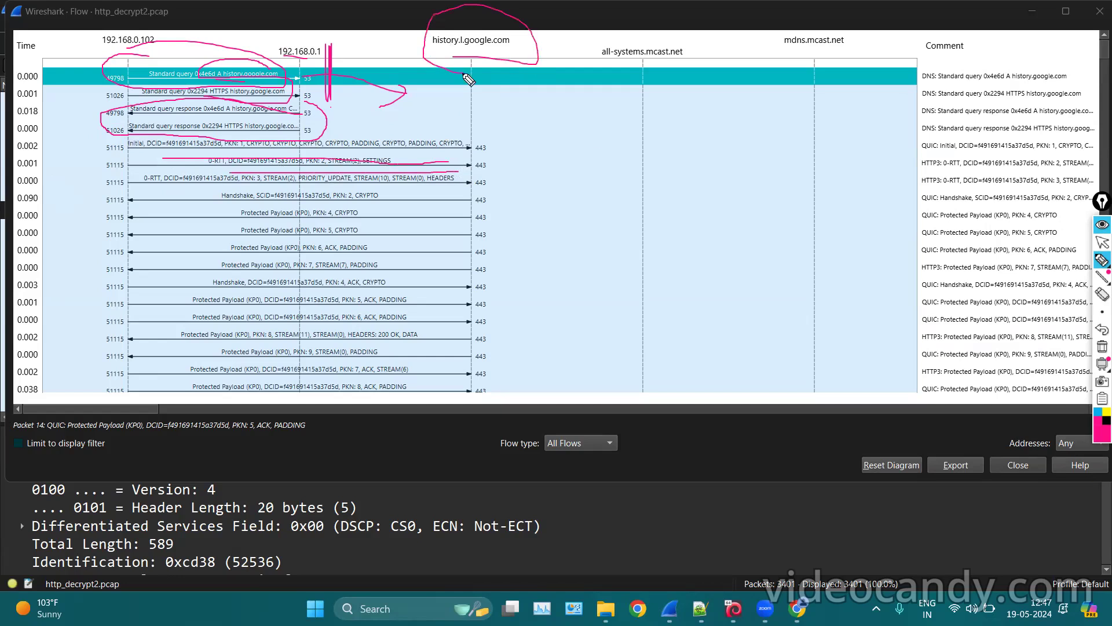
pyautogui.click(1101, 346)
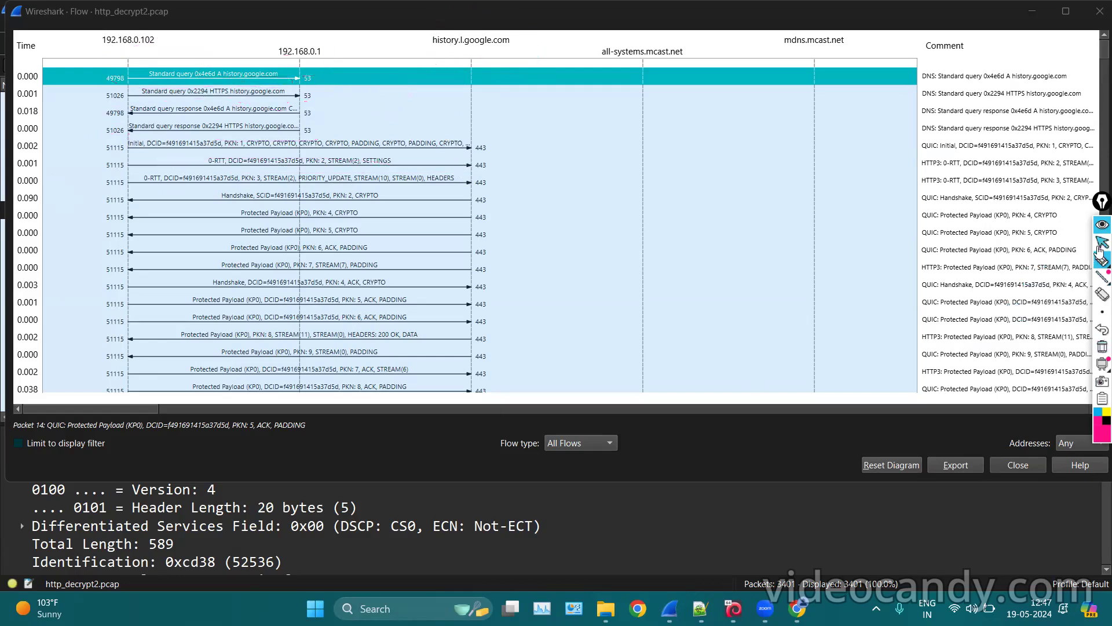
pyautogui.click(1101, 246)
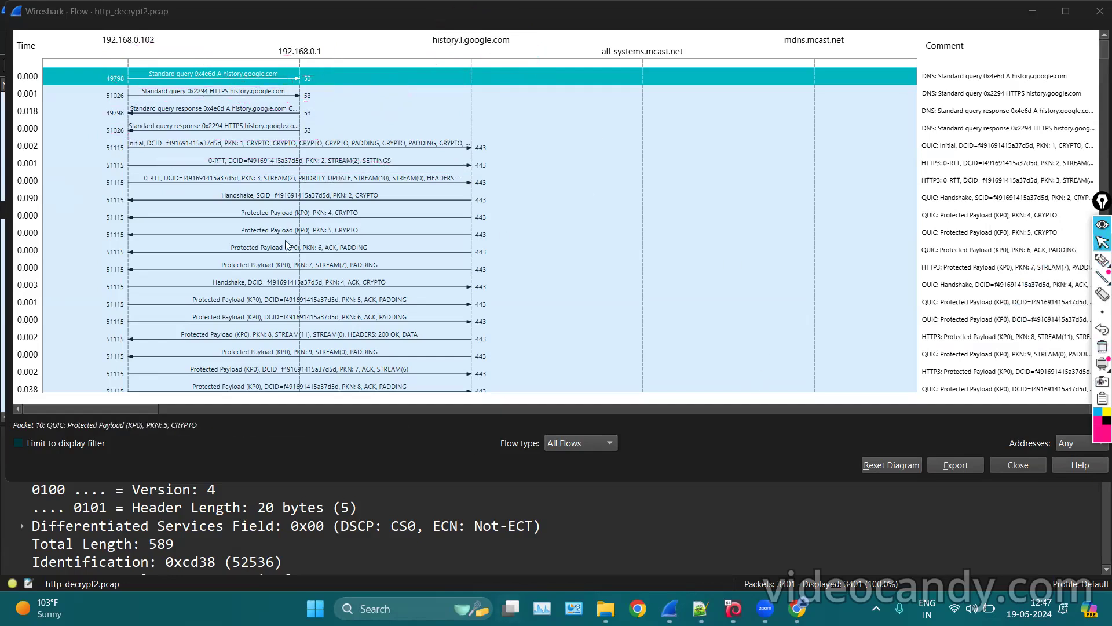
pyautogui.click(19, 444)
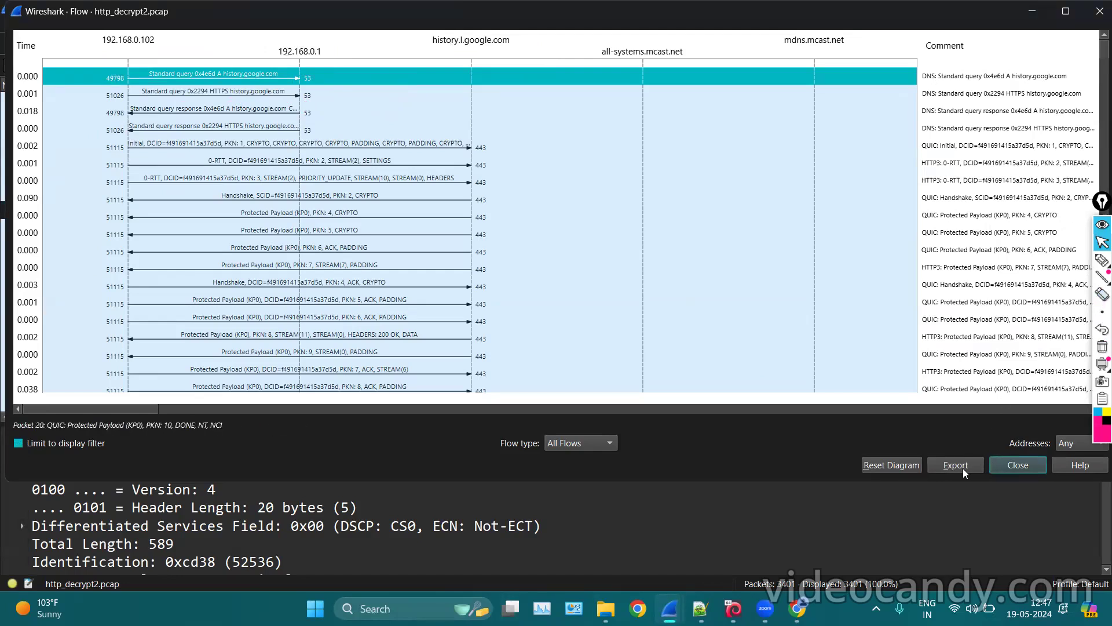
# Scroll down through the Flow Graph's exchanges, then close the Flow window.
pyautogui.scroll(-3, 584, 151)
pyautogui.scroll(-15, 578, 156)
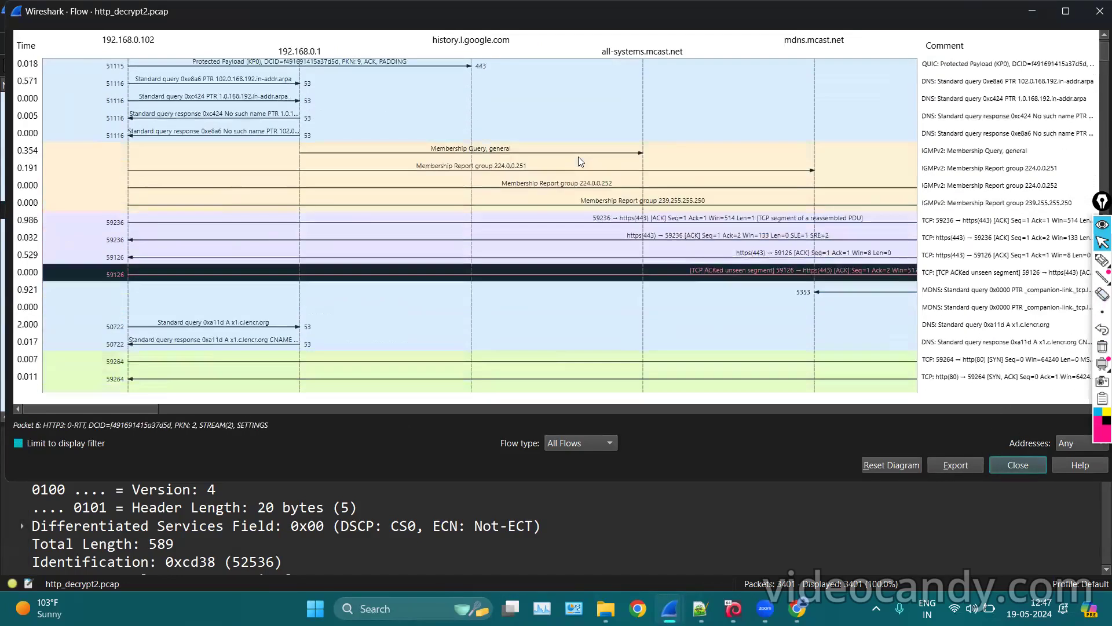
pyautogui.scroll(-15, 578, 157)
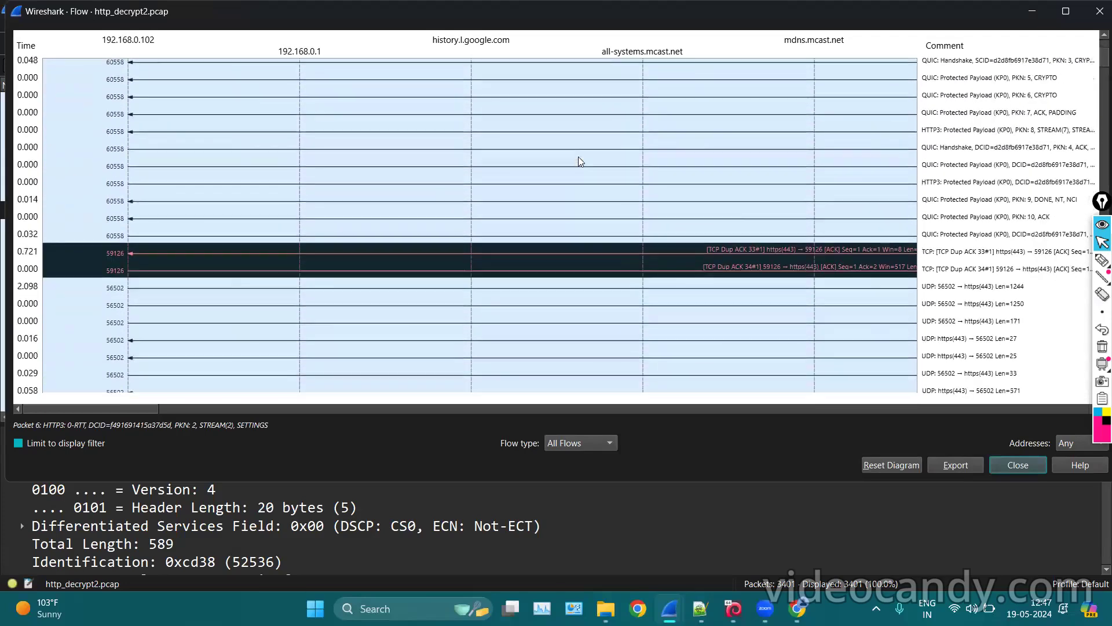
pyautogui.scroll(-6, 580, 161)
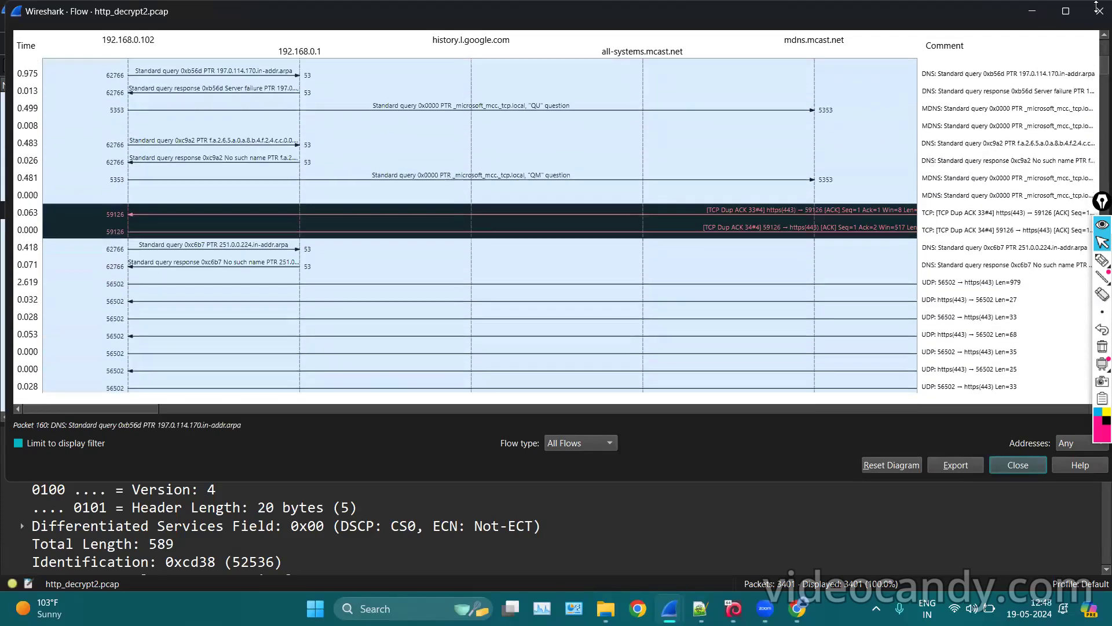
pyautogui.click(1095, 6)
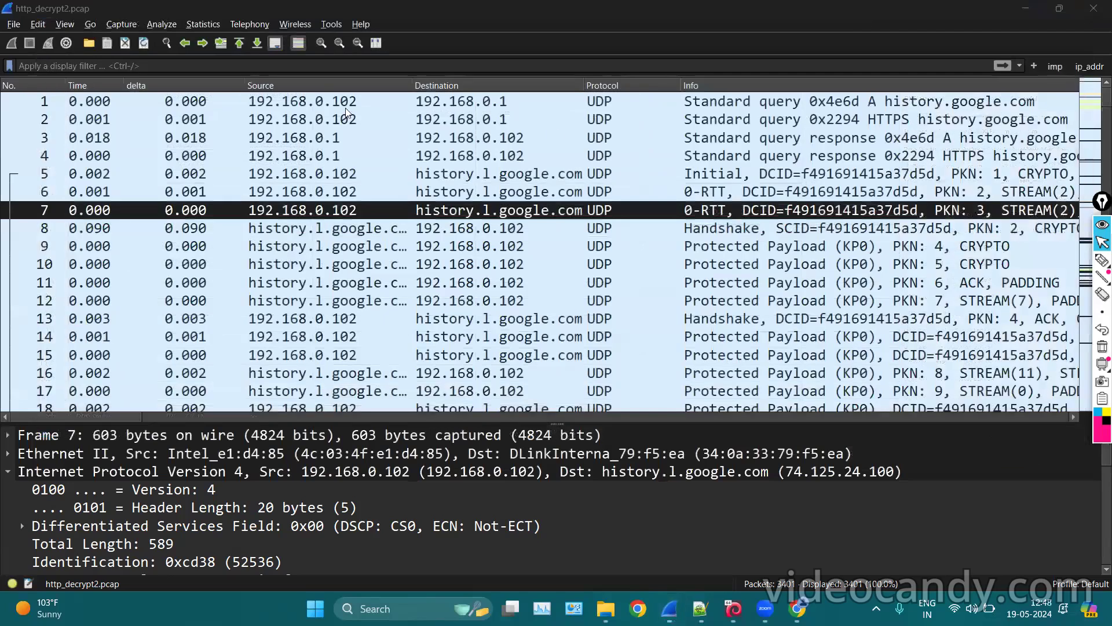
pyautogui.click(214, 28)
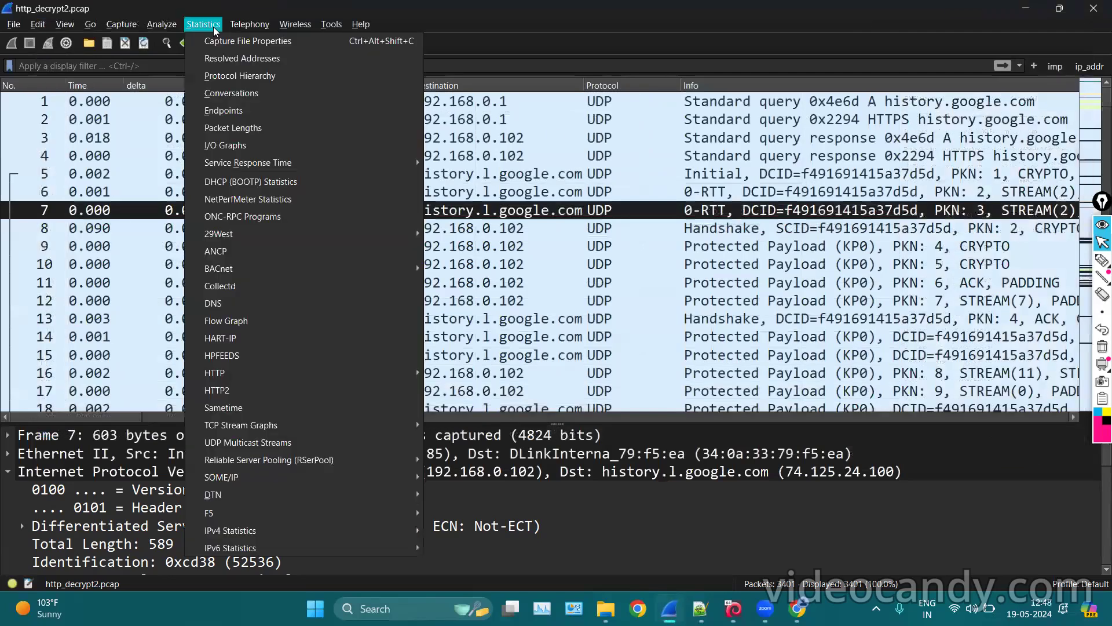
pyautogui.click(239, 181)
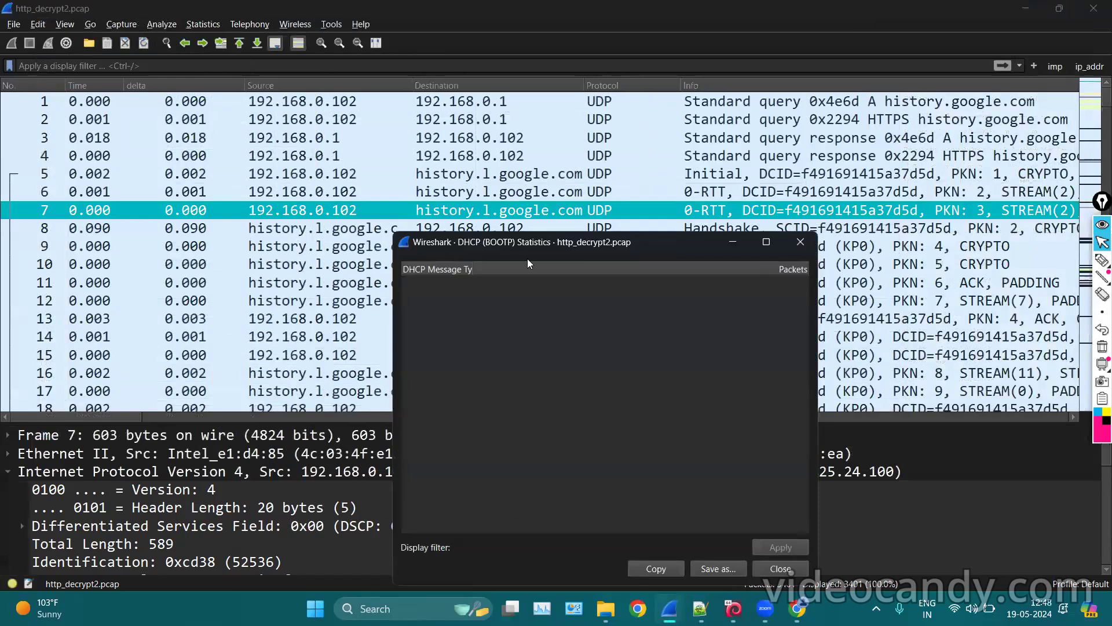
pyautogui.moveTo(542, 233); pyautogui.dragTo(503, 154)
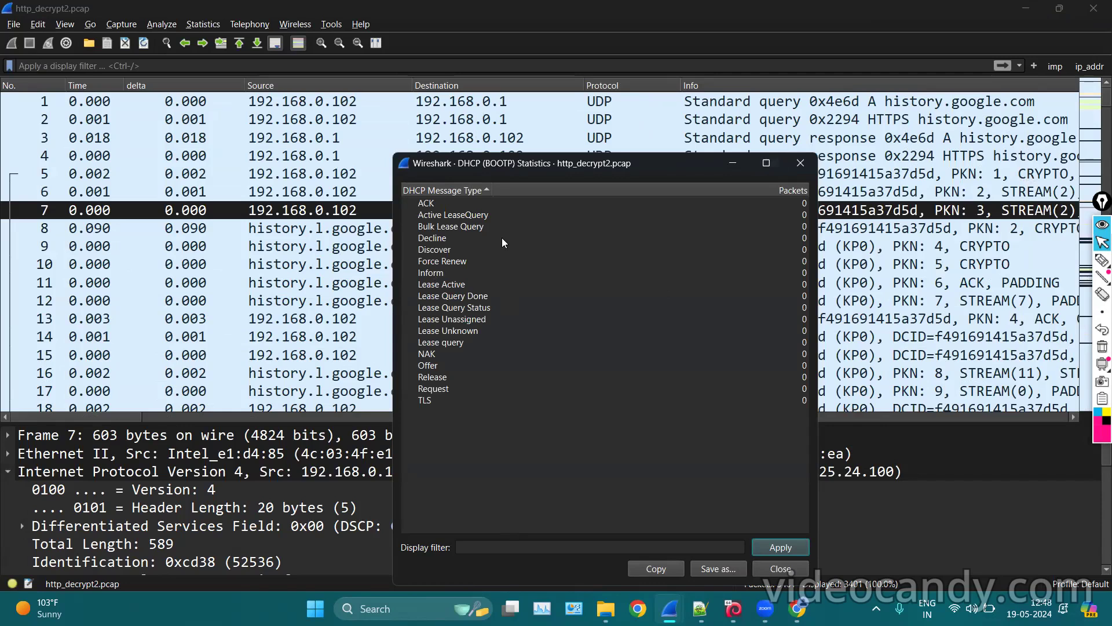
pyautogui.click(801, 163)
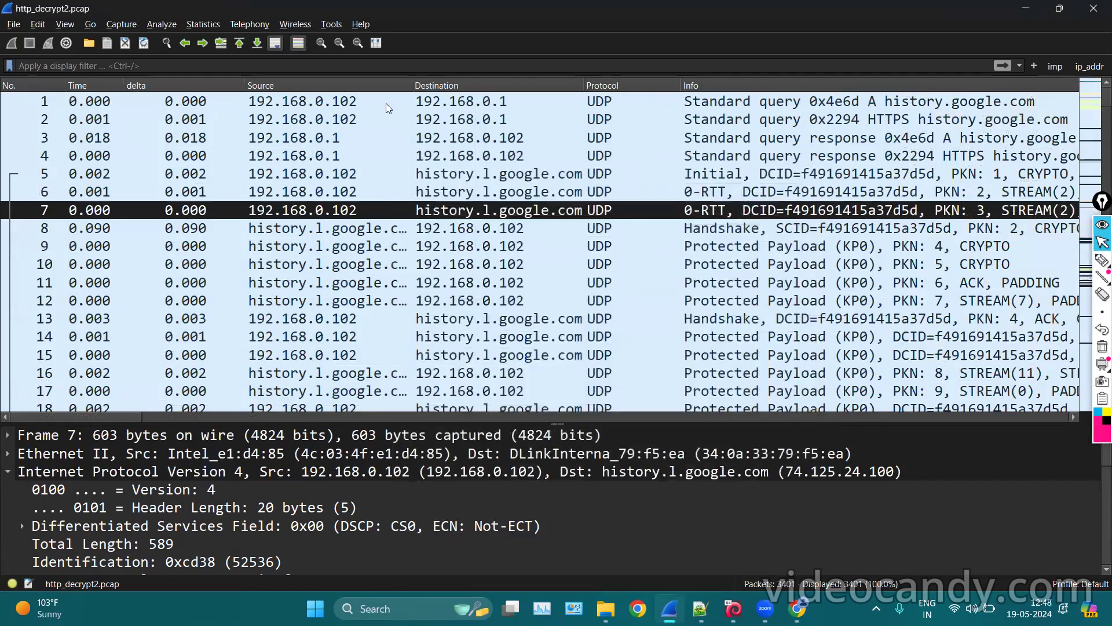
# Browse the Statistics submenus for 29West, HTTP, TCP Stream Graphs and Reliable Server Pooling.
pyautogui.click(203, 24)
pyautogui.moveTo(200, 22)
pyautogui.moveTo(290, 230)
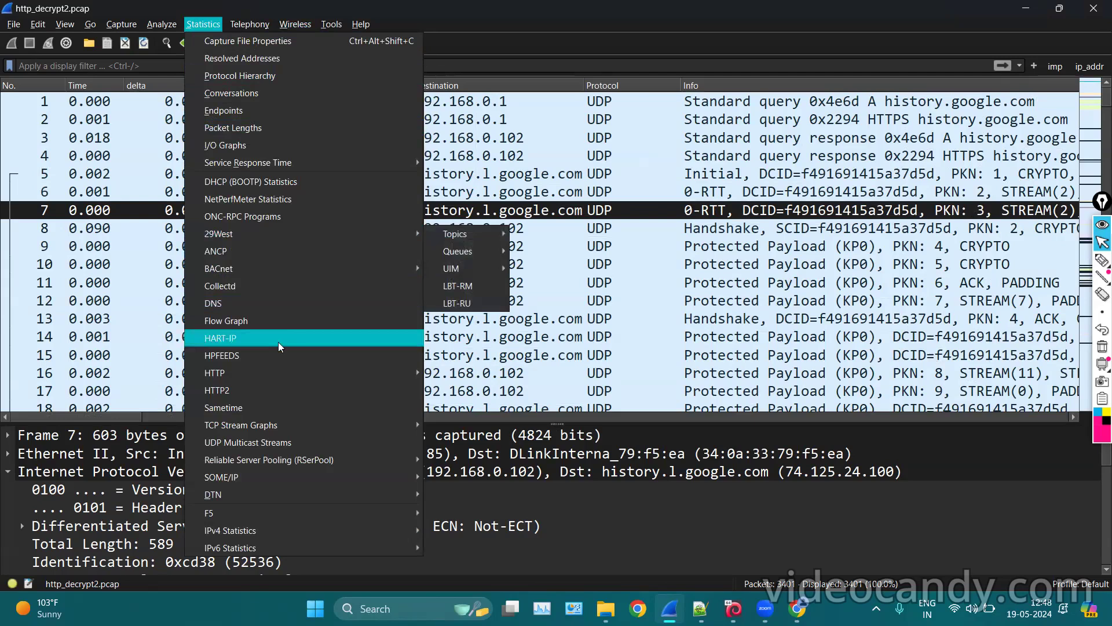
pyautogui.moveTo(260, 378)
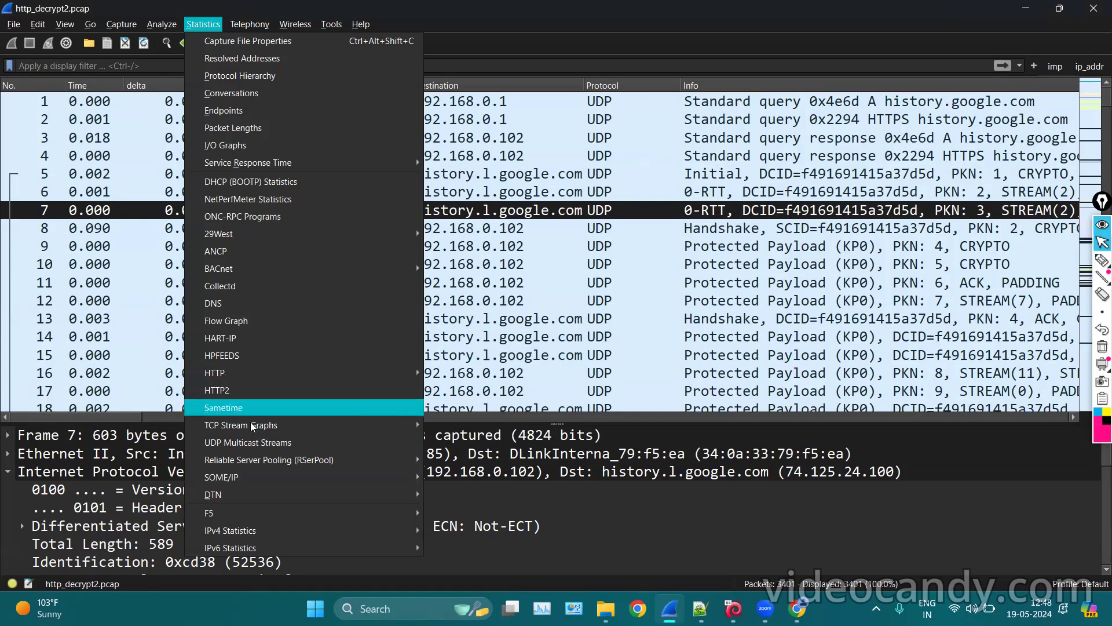
pyautogui.moveTo(358, 423)
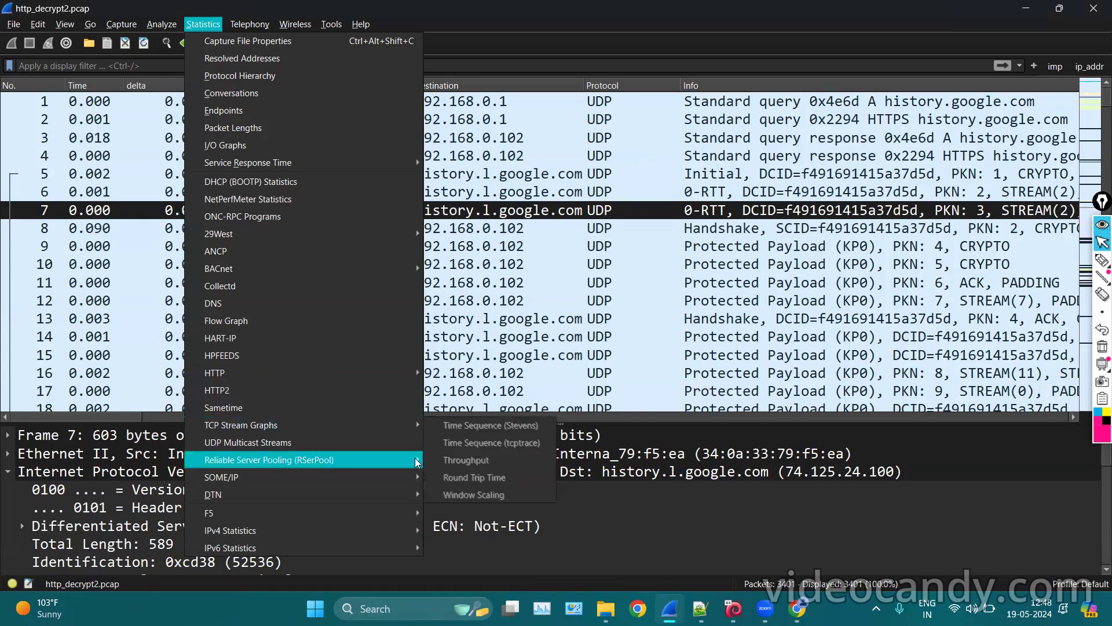
pyautogui.moveTo(410, 457)
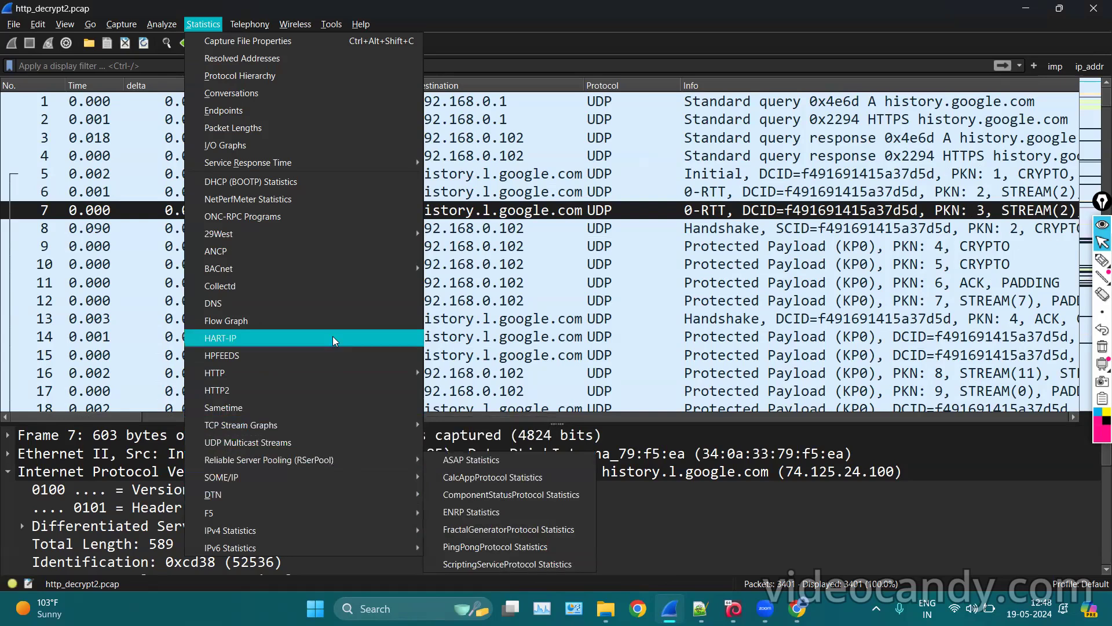
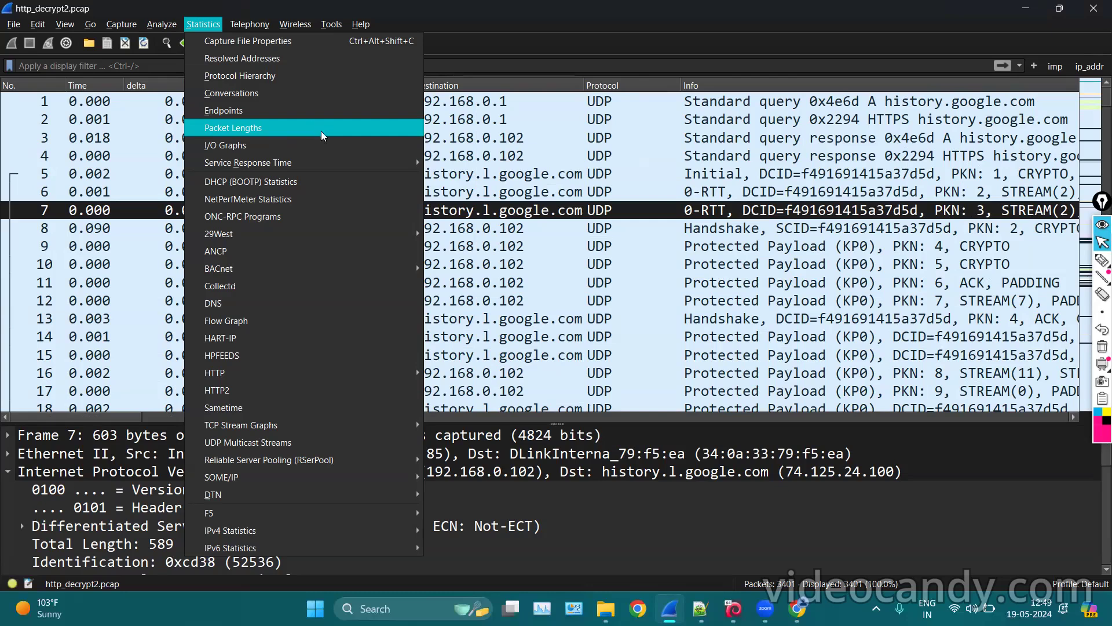
# Dismiss the Statistics menu and inspect packets 5, 7 and 1, ending back on packet 5.
pyautogui.press('Escape')
pyautogui.click(530, 177)
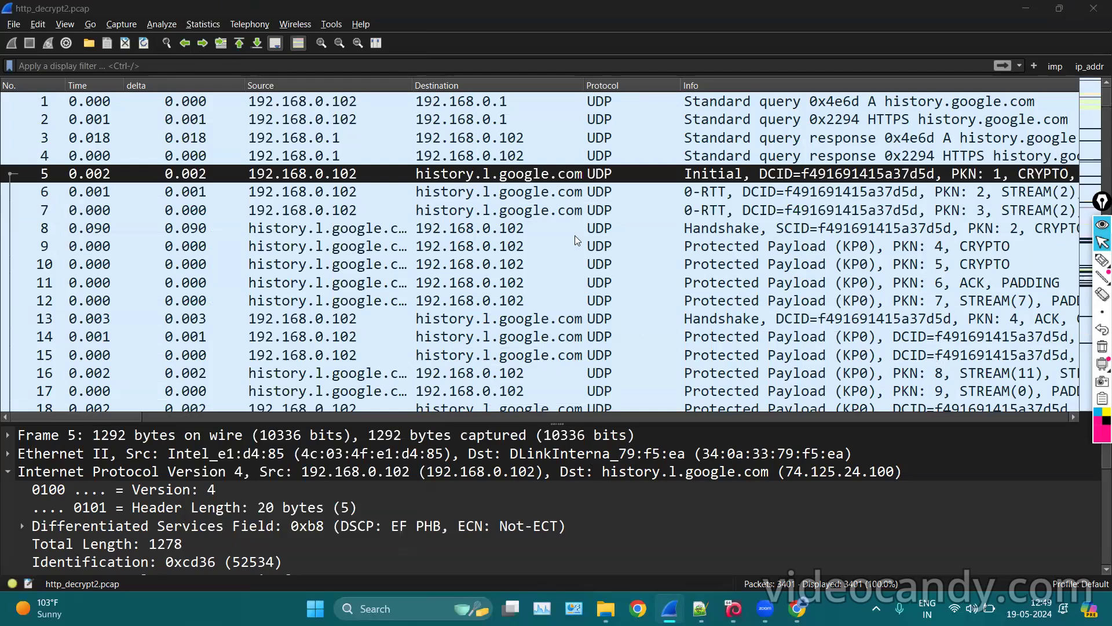
pyautogui.click(538, 210)
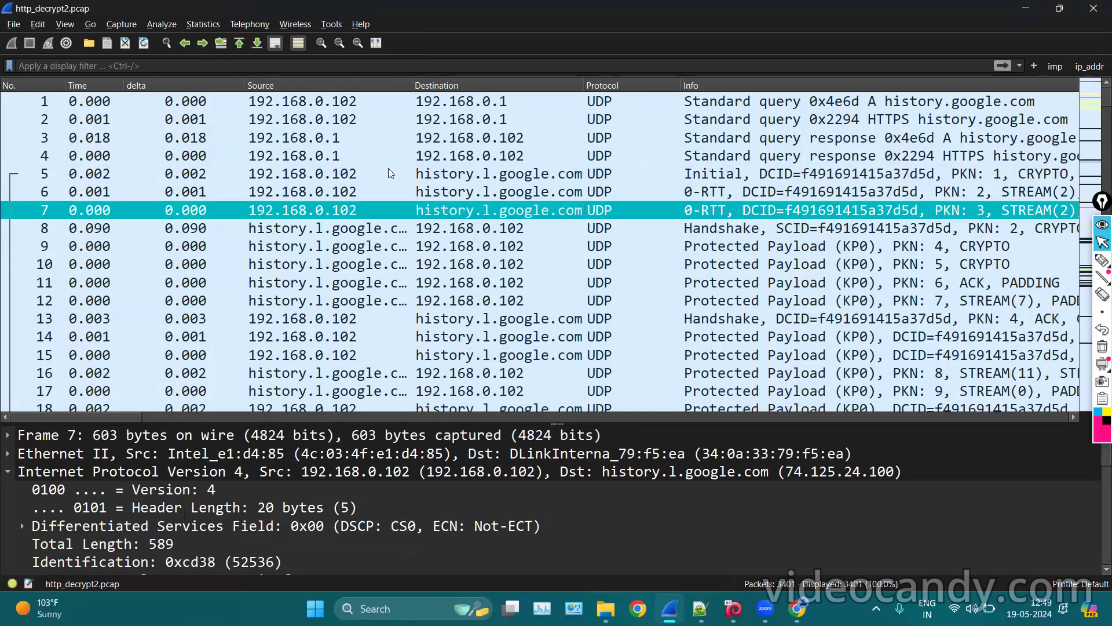
pyautogui.click(367, 102)
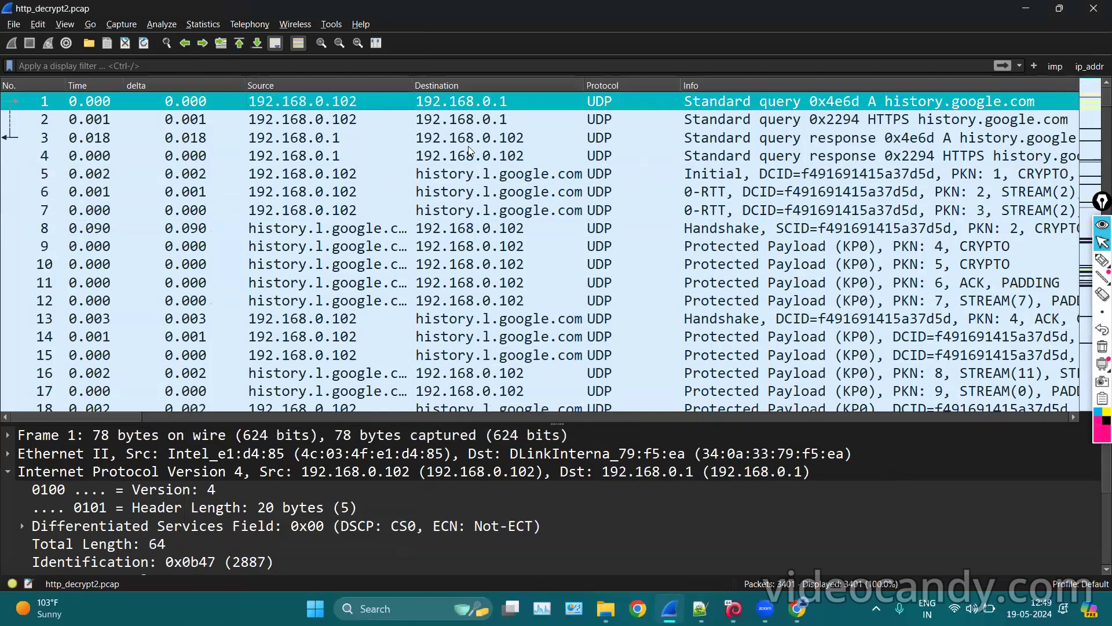
pyautogui.click(471, 171)
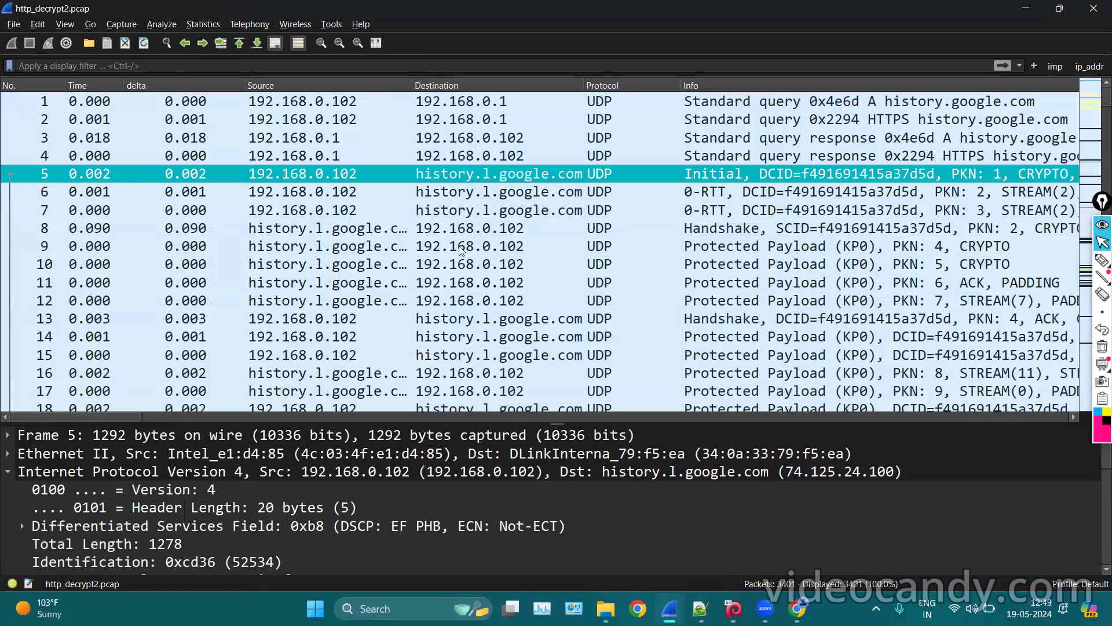
# Add a new comment to packet 5 reading 'please check out this packet', fixing typos.
pyautogui.rightClick(433, 174)
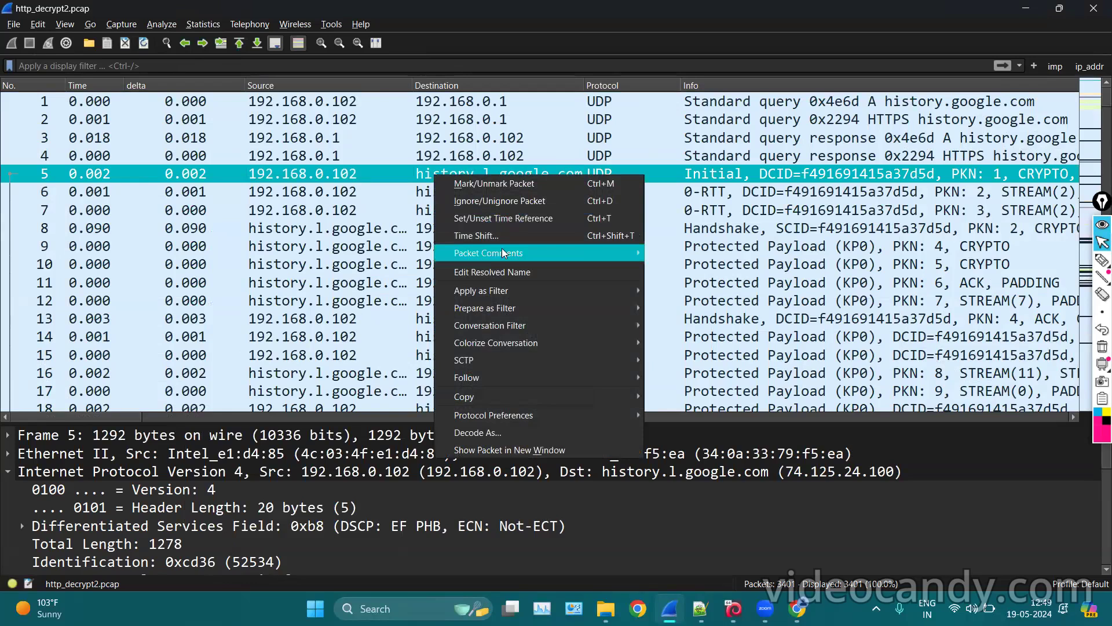
pyautogui.moveTo(500, 251)
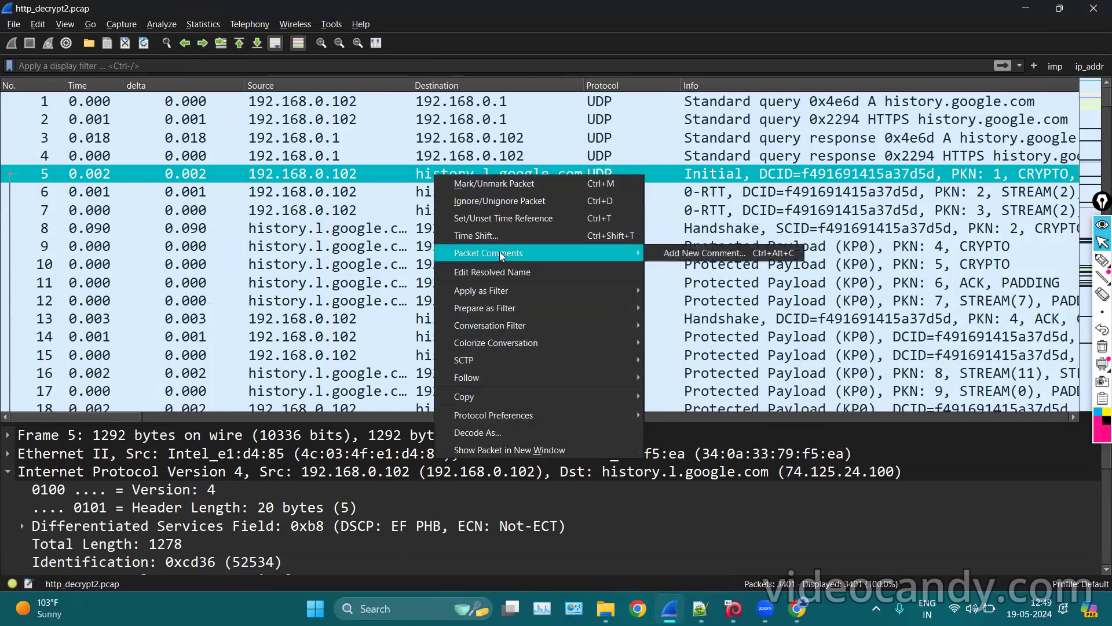
pyautogui.click(670, 253)
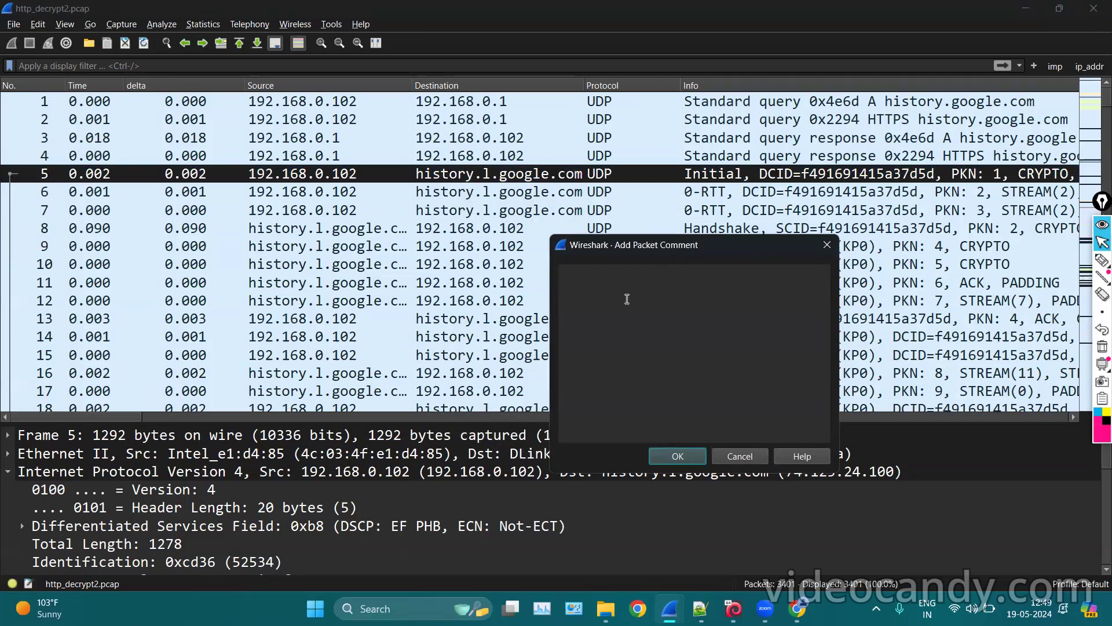
pyautogui.write('please check oo')
pyautogui.press('BackSpace')
pyautogui.write('ut thispacket')
pyautogui.press('Left')
# Save the comment, enlarge the details pane, and expand packet 5's Packet comments.
pyautogui.click(680, 458)
pyautogui.click(599, 233)
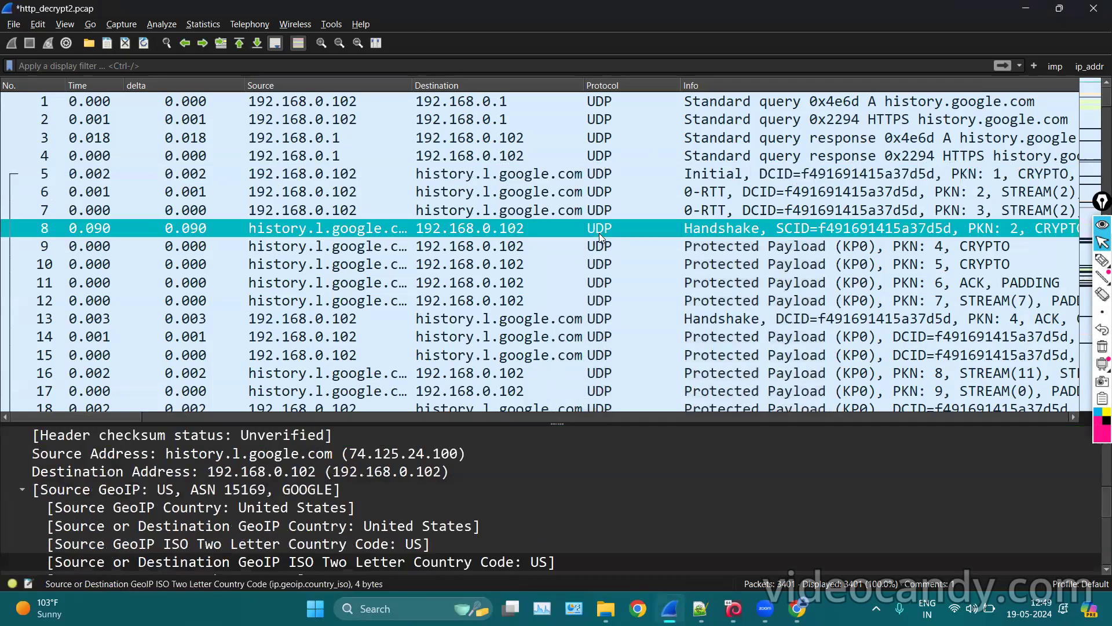
pyautogui.click(561, 210)
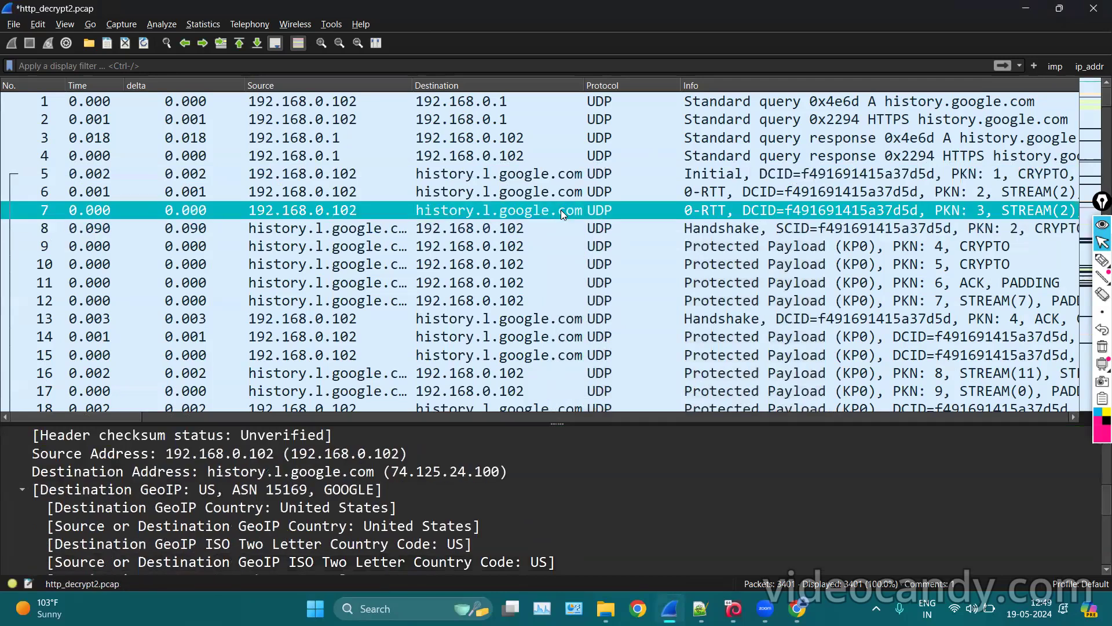
pyautogui.press('Up')
pyautogui.press('Up')
pyautogui.moveTo(564, 425); pyautogui.dragTo(556, 248)
pyautogui.click(538, 156)
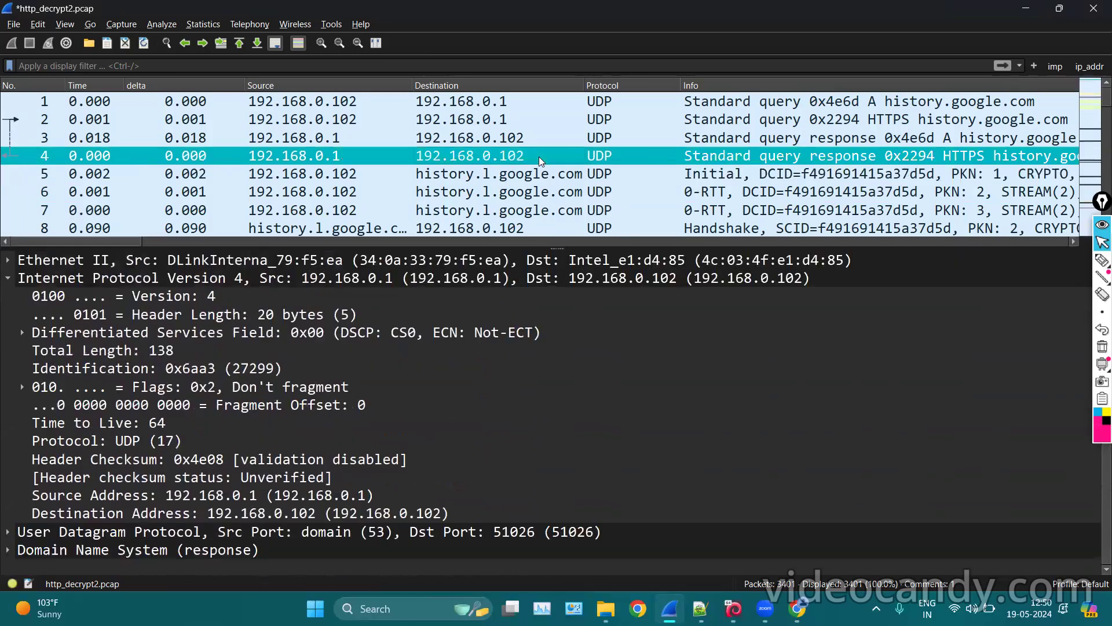
pyautogui.click(524, 176)
pyautogui.scroll(1, 46, 264)
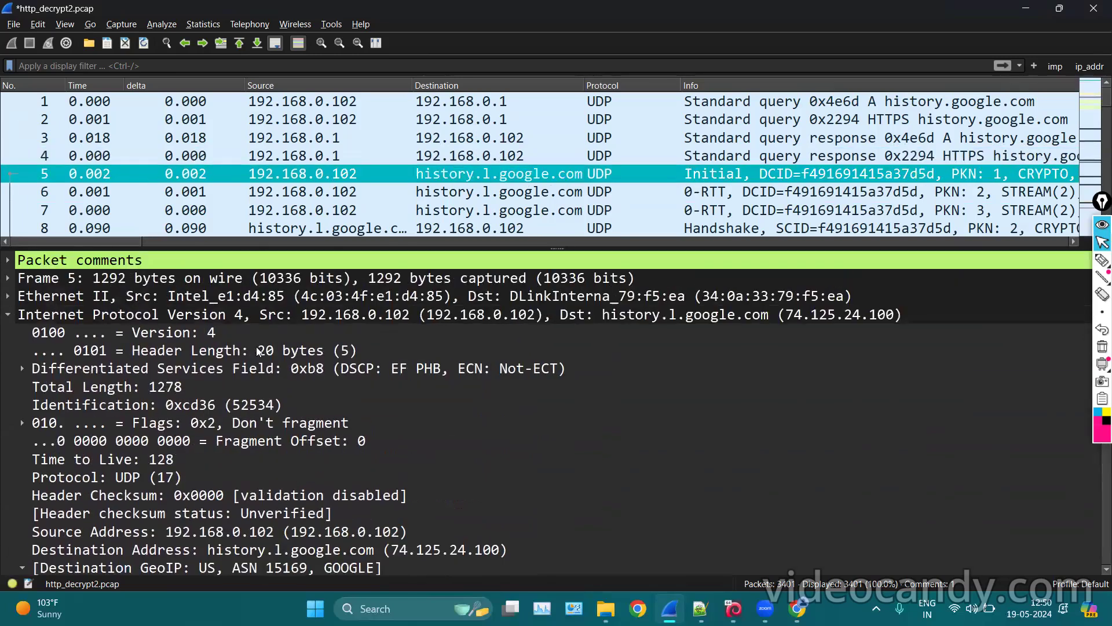
pyautogui.click(7, 260)
pyautogui.click(224, 280)
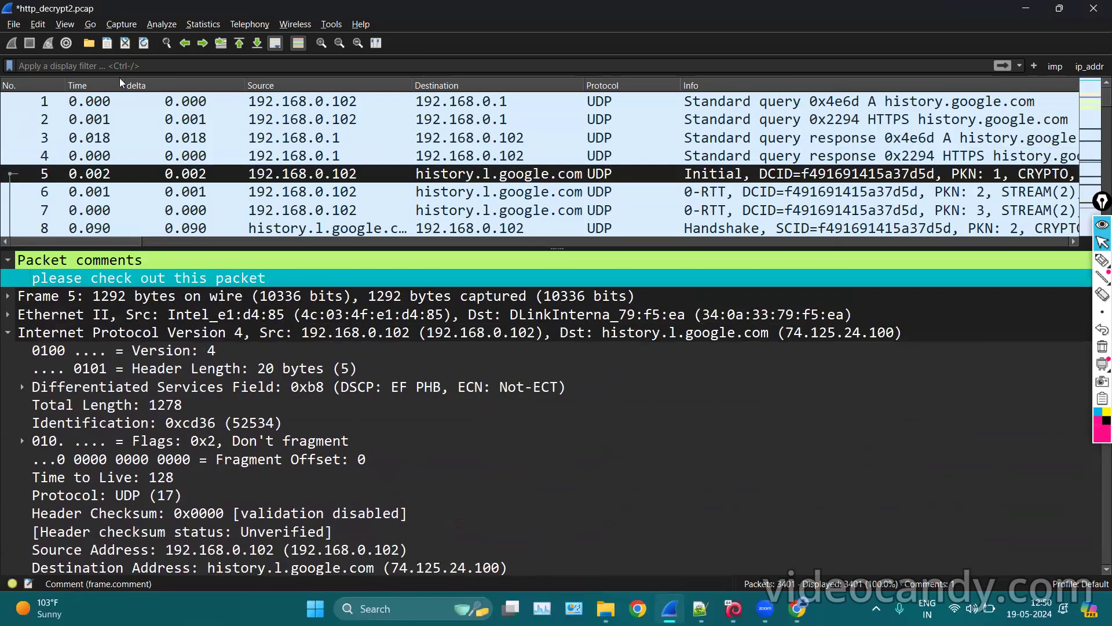
# Open Expert Information from the Analyze menu and bring its window forward.
pyautogui.click(116, 22)
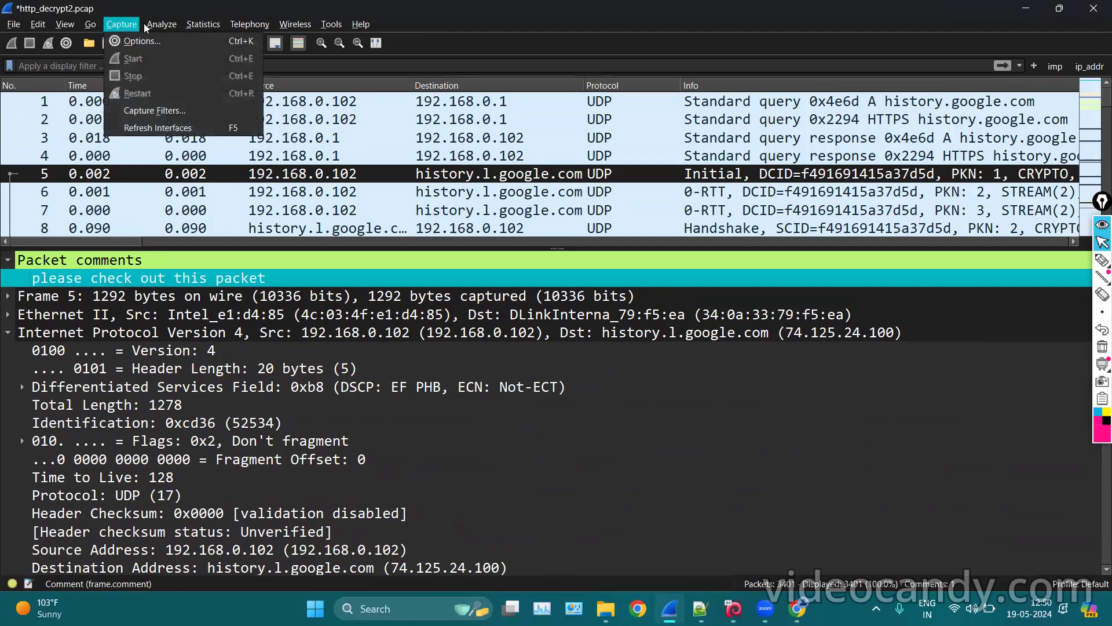
pyautogui.moveTo(162, 24)
pyautogui.click(184, 272)
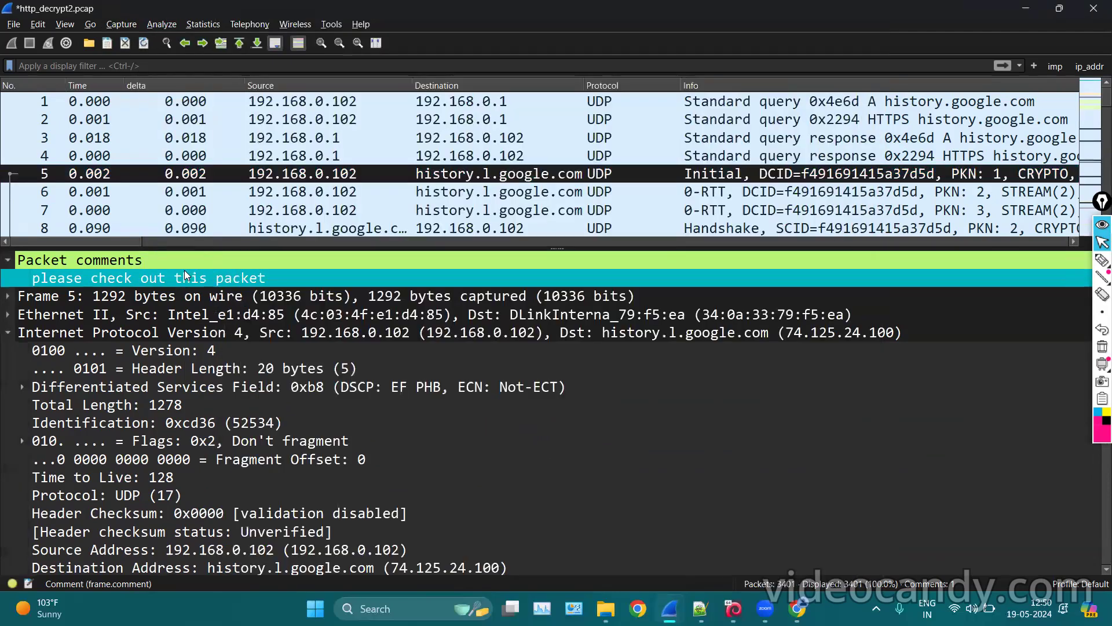
pyautogui.moveTo(670, 609)
pyautogui.click(744, 546)
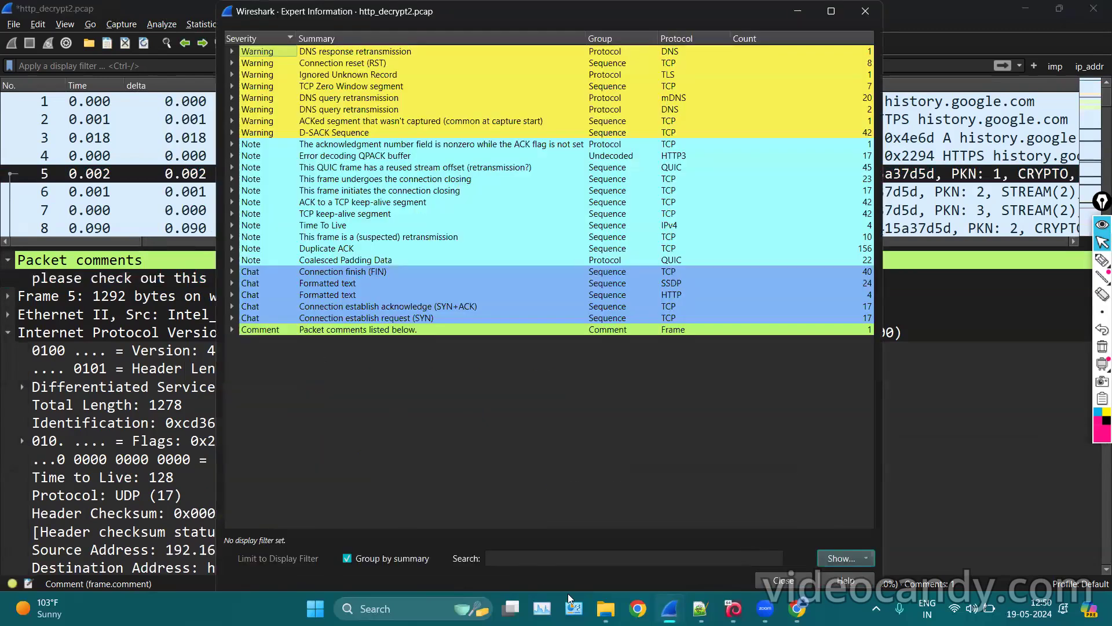
pyautogui.click(1102, 260)
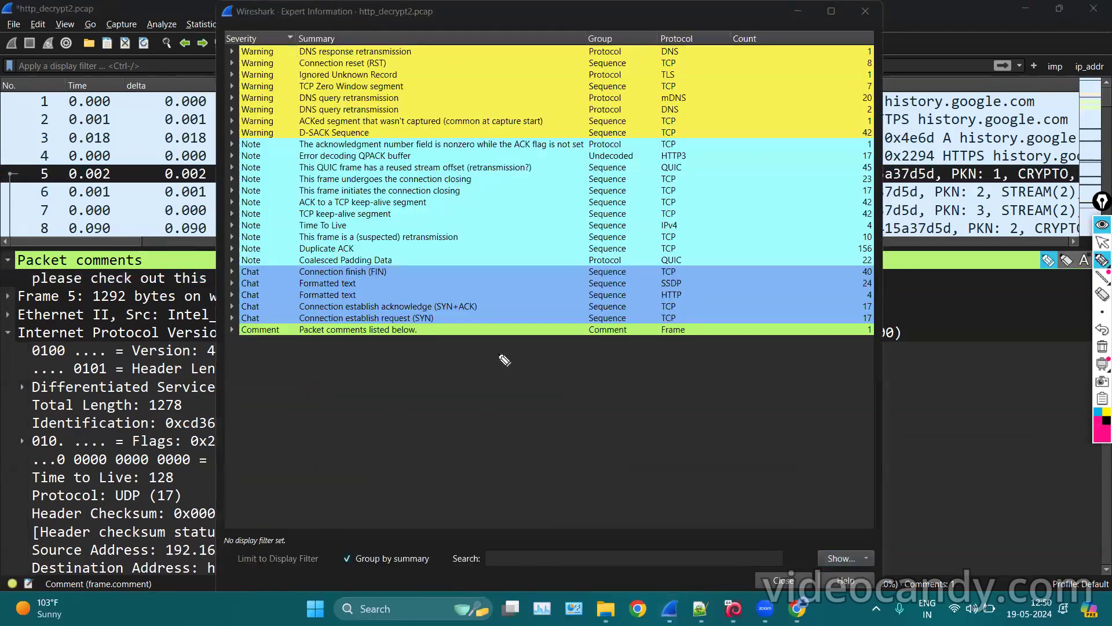
pyautogui.moveTo(713, 317)
pyautogui.mouseDown()
pyautogui.moveTo(637, 359)
pyautogui.moveTo(266, 348)
pyautogui.moveTo(255, 329)
pyautogui.moveTo(433, 332)
pyautogui.mouseUp()
pyautogui.click(1102, 347)
pyautogui.click(1102, 242)
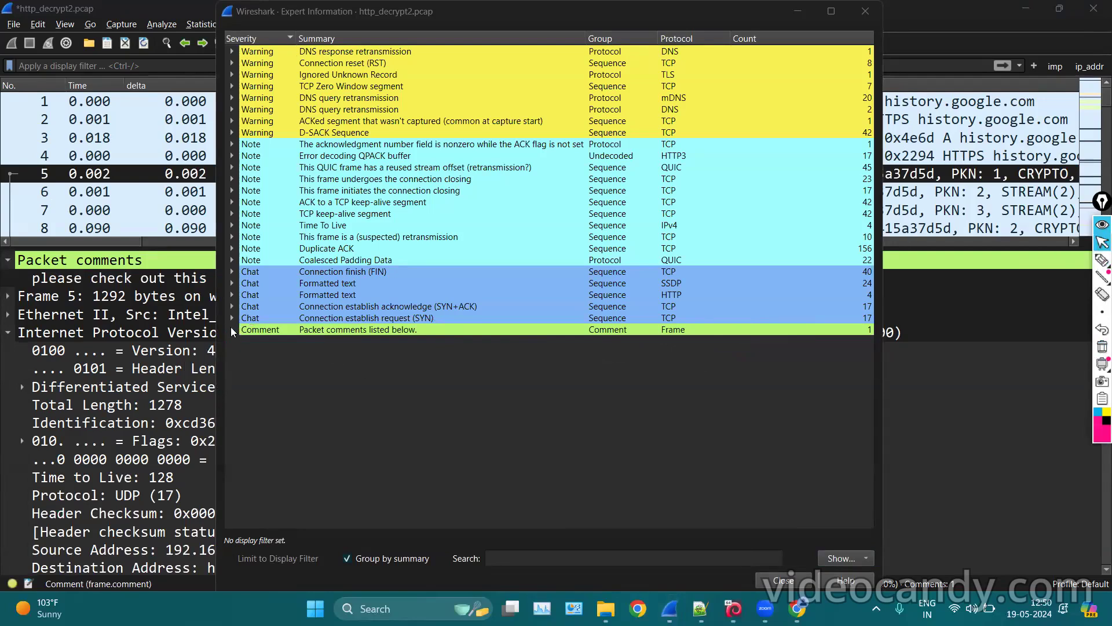
pyautogui.click(231, 329)
pyautogui.click(330, 343)
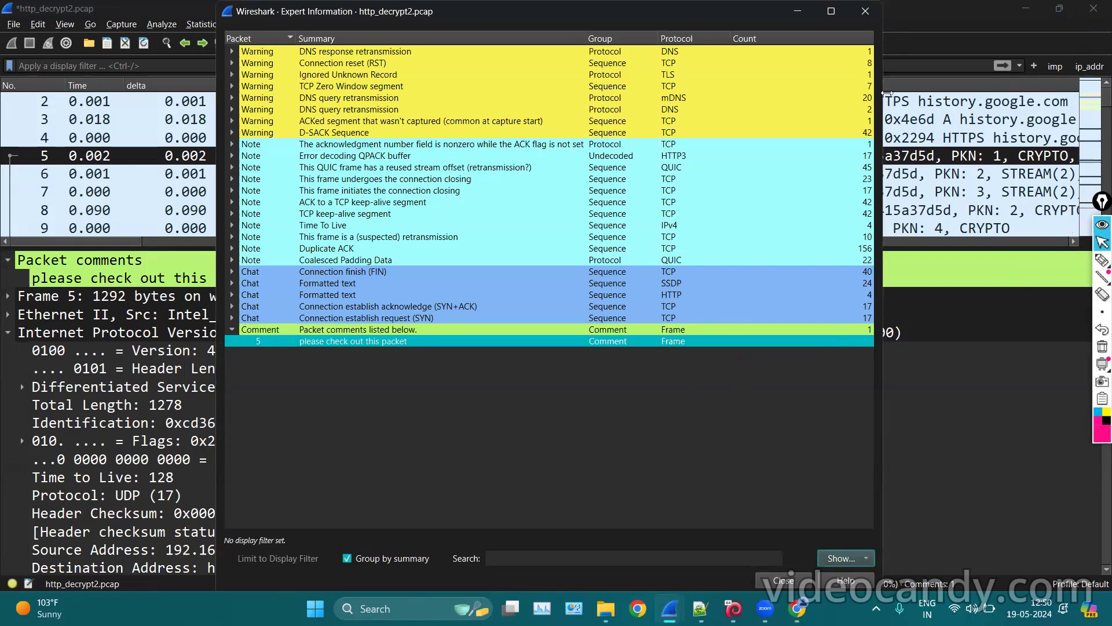
pyautogui.click(867, 11)
pyautogui.scroll(-1, 547, 195)
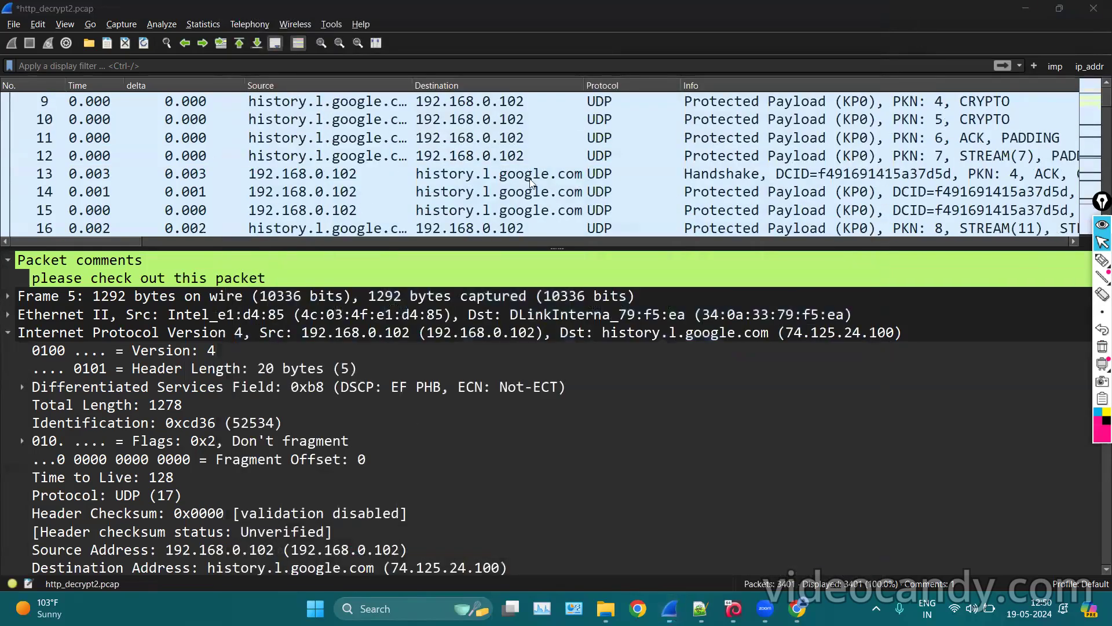
# Add the comment 'this is second pc comment' to packet 13 and save it.
pyautogui.click(529, 178)
pyautogui.rightClick(530, 178)
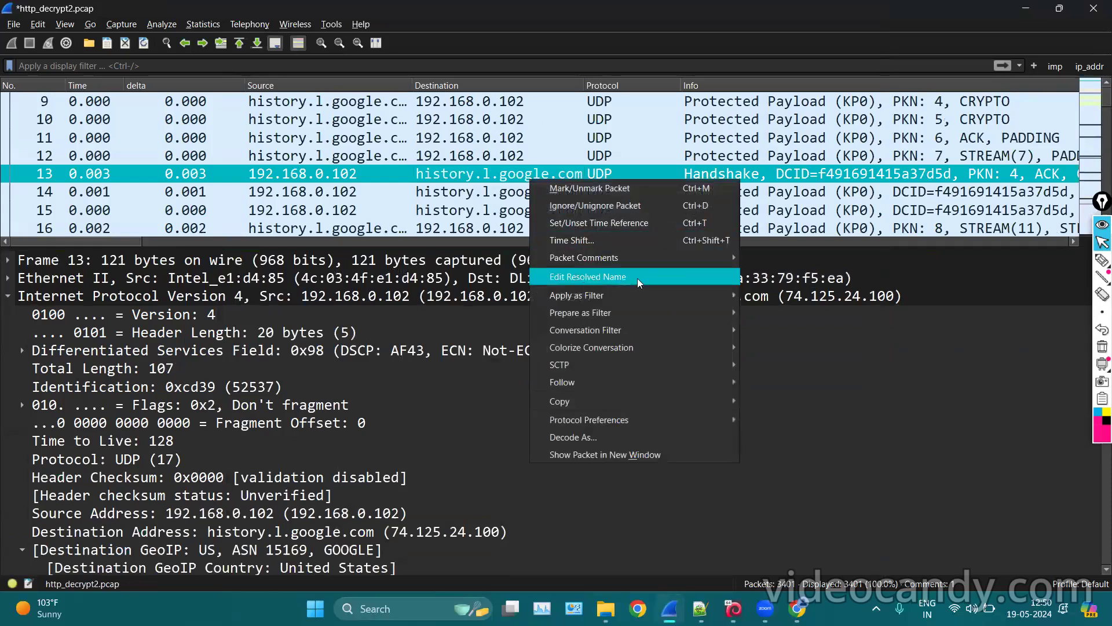
pyautogui.moveTo(710, 262)
pyautogui.click(762, 264)
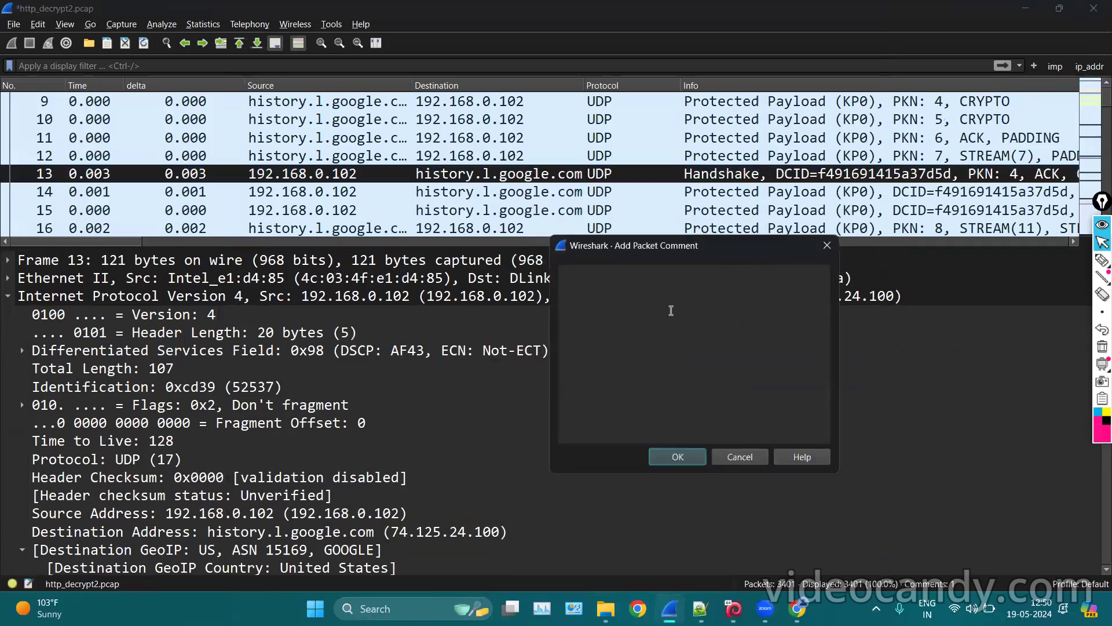
pyautogui.write('this is second pc')
pyautogui.press('BackSpace')
pyautogui.write('commebnt')
pyautogui.press('BackSpace')
pyautogui.press('BackSpace')
pyautogui.press('BackSpace')
pyautogui.write('nt')
pyautogui.click(685, 459)
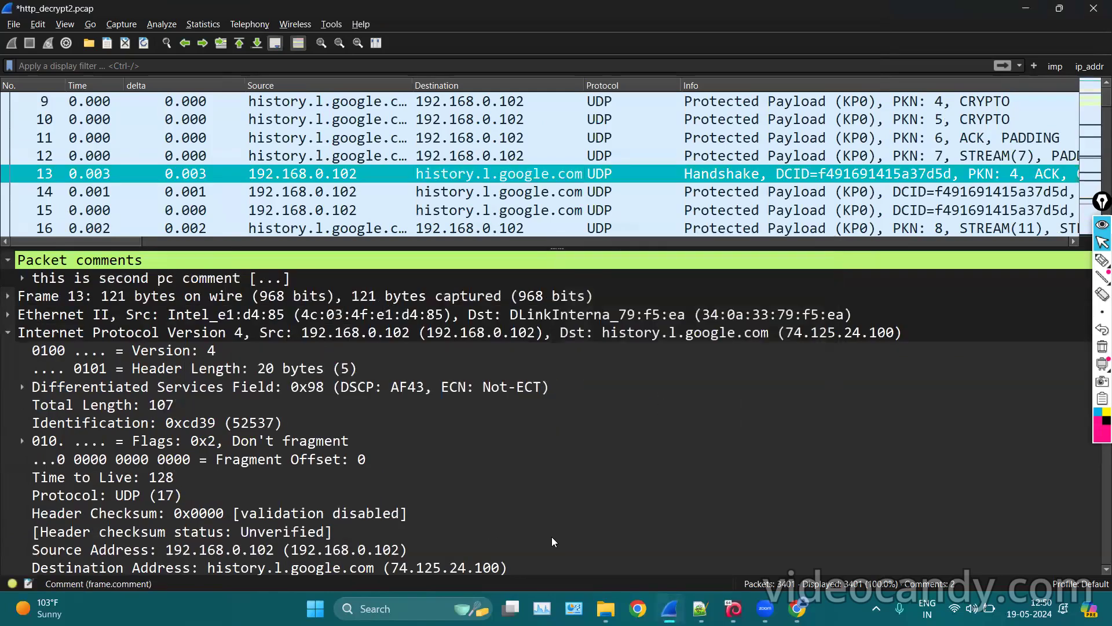
# Expand packet 13's Packet comments to show its full text, checking packet 11 alongside.
pyautogui.click(7, 261)
pyautogui.click(7, 260)
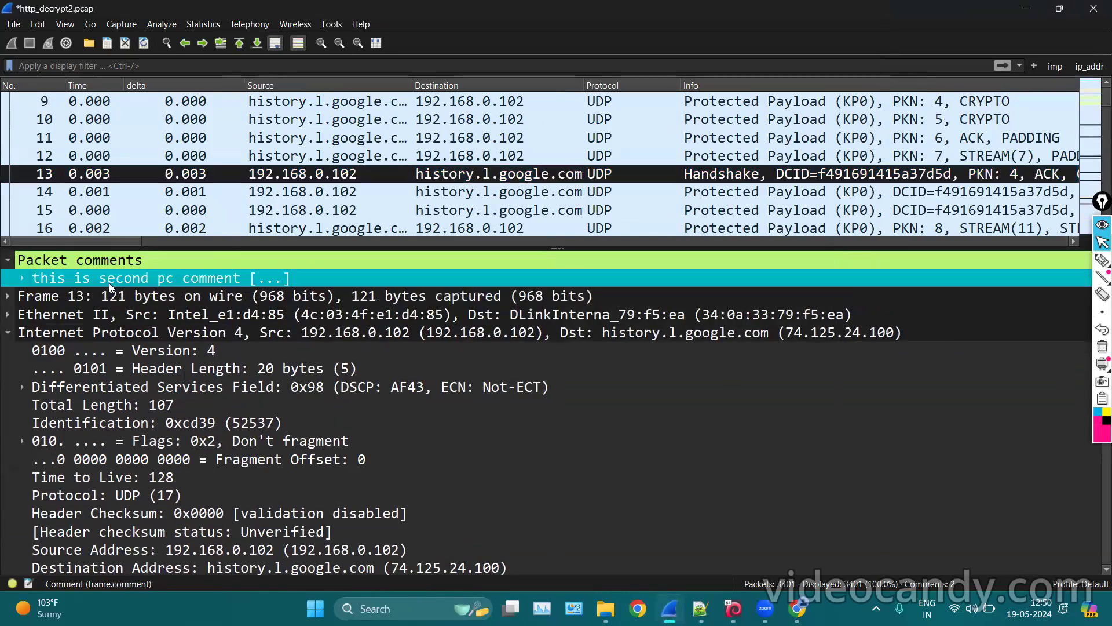
pyautogui.click(22, 278)
pyautogui.click(133, 293)
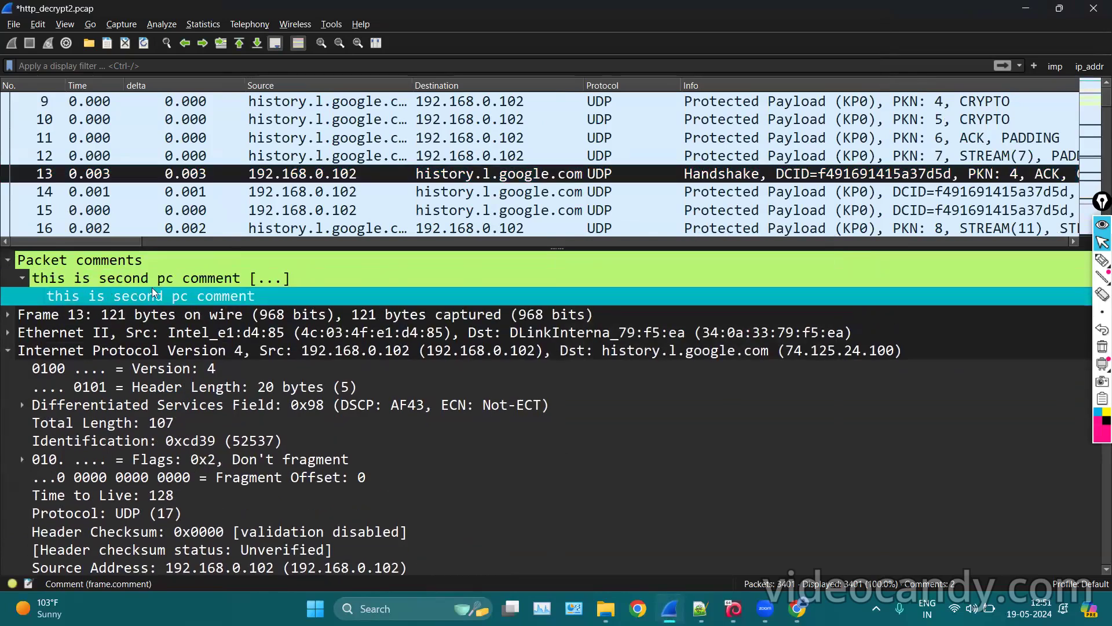
pyautogui.click(361, 134)
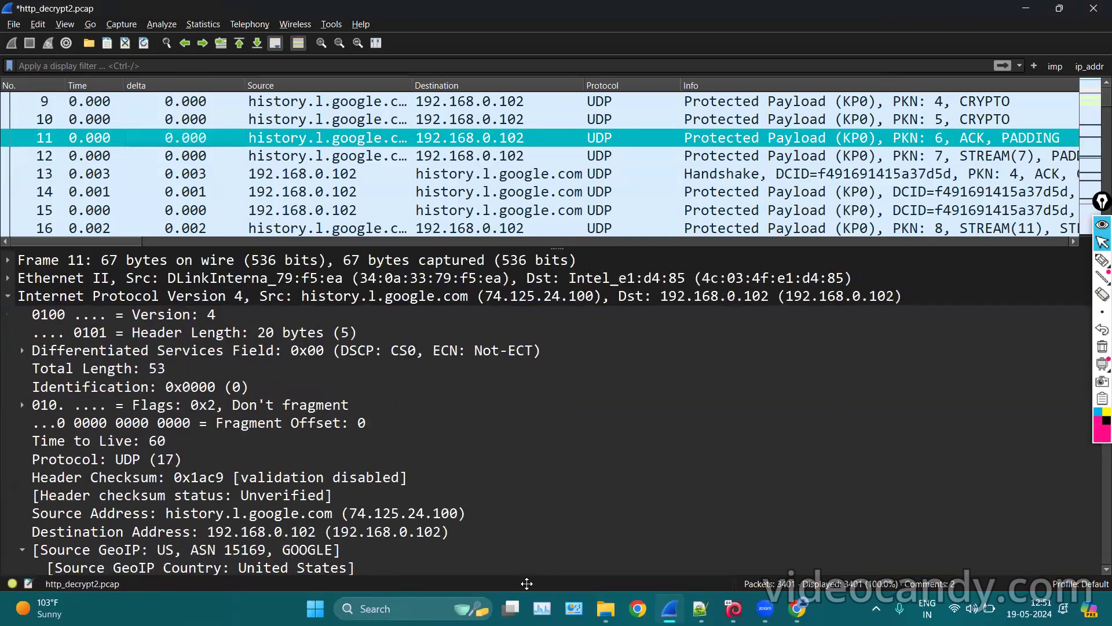
pyautogui.click(295, 179)
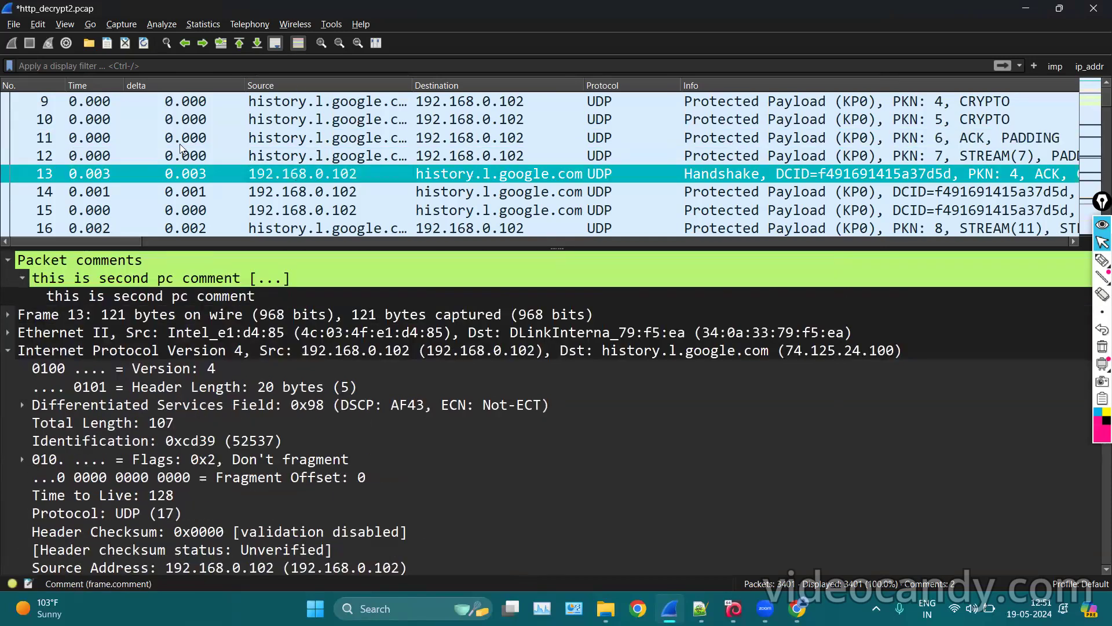
pyautogui.click(180, 144)
# Open Expert Information from the Analyze menu and adjust its window.
pyautogui.click(156, 24)
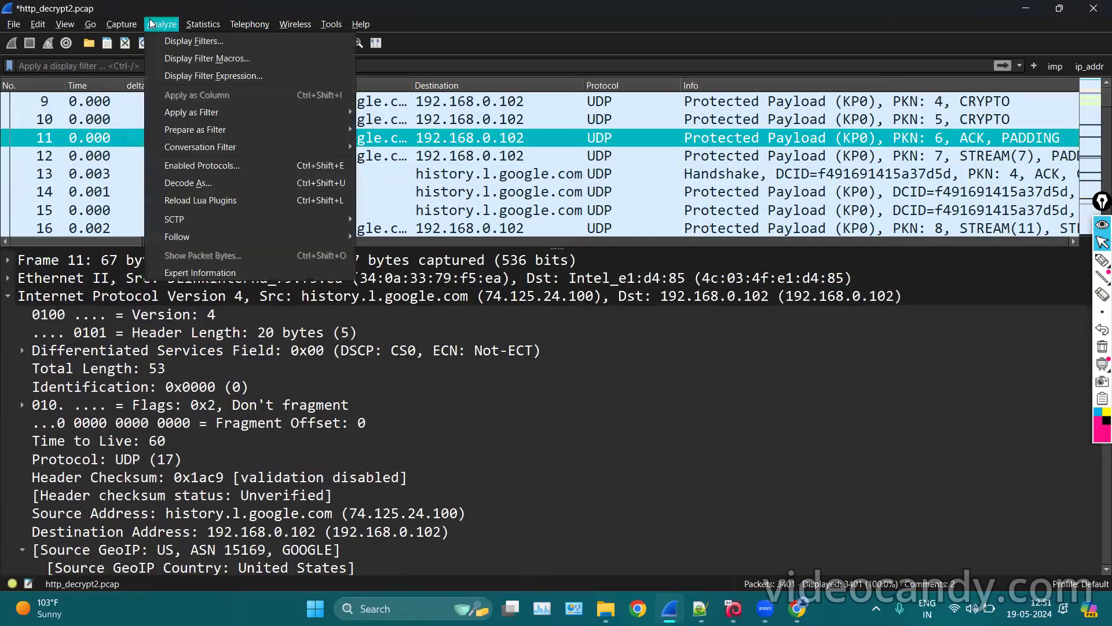
pyautogui.click(186, 273)
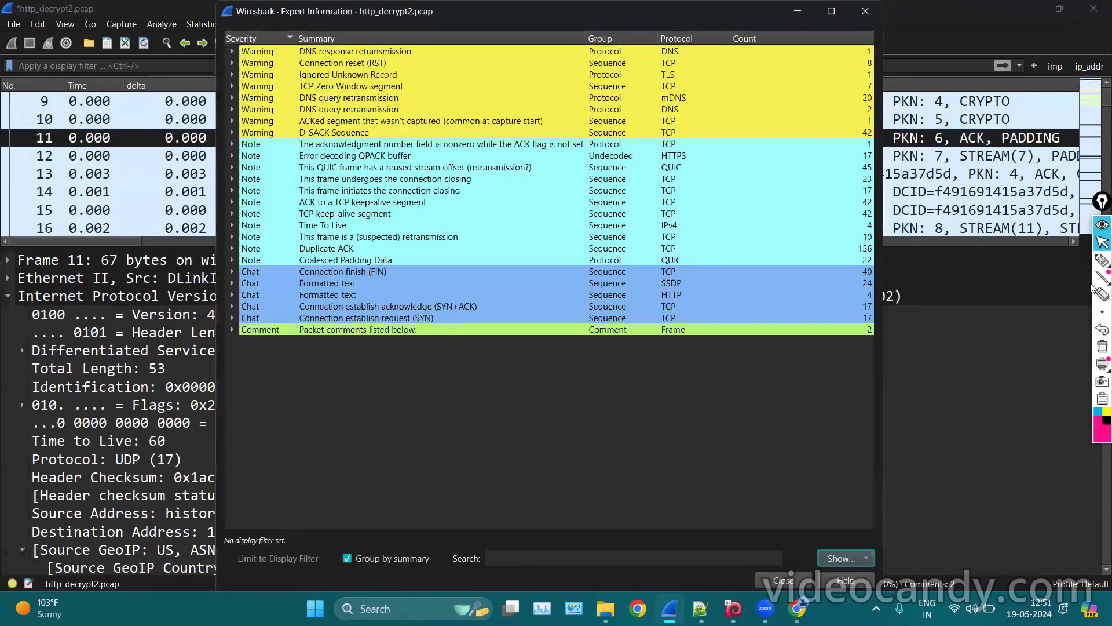
pyautogui.click(1102, 261)
pyautogui.moveTo(887, 318)
pyautogui.mouseDown()
pyautogui.moveTo(847, 331)
pyautogui.moveTo(893, 335)
pyautogui.moveTo(863, 318)
pyautogui.mouseUp()
pyautogui.click(1102, 242)
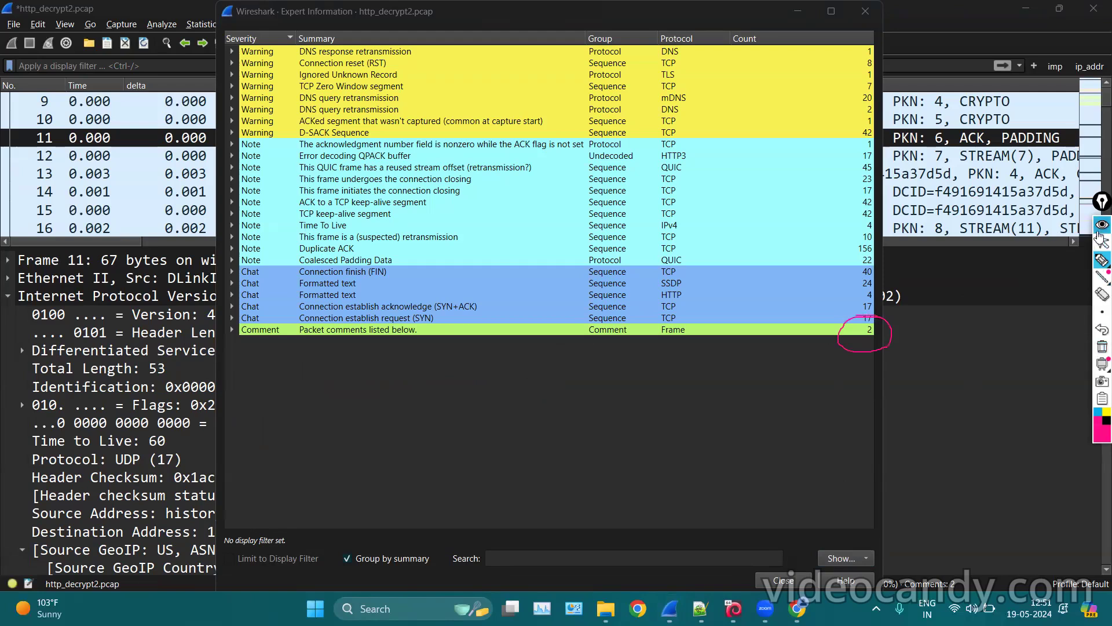
# Expand the Comment group, jump to the entries for packets 5 and 13, then close Expert Information.
pyautogui.click(234, 333)
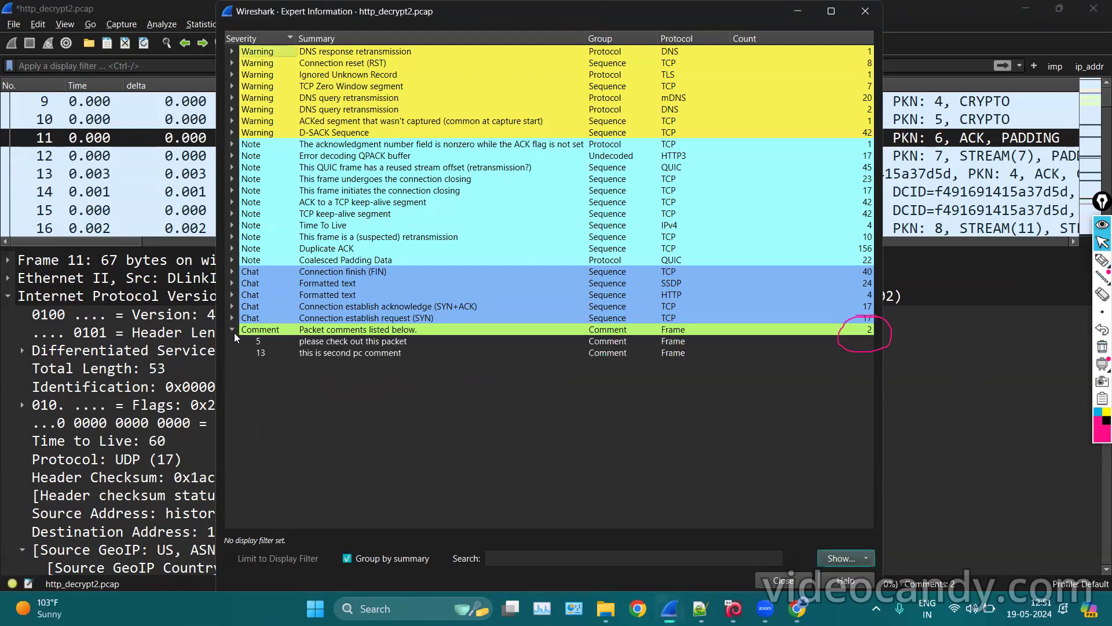
pyautogui.click(279, 341)
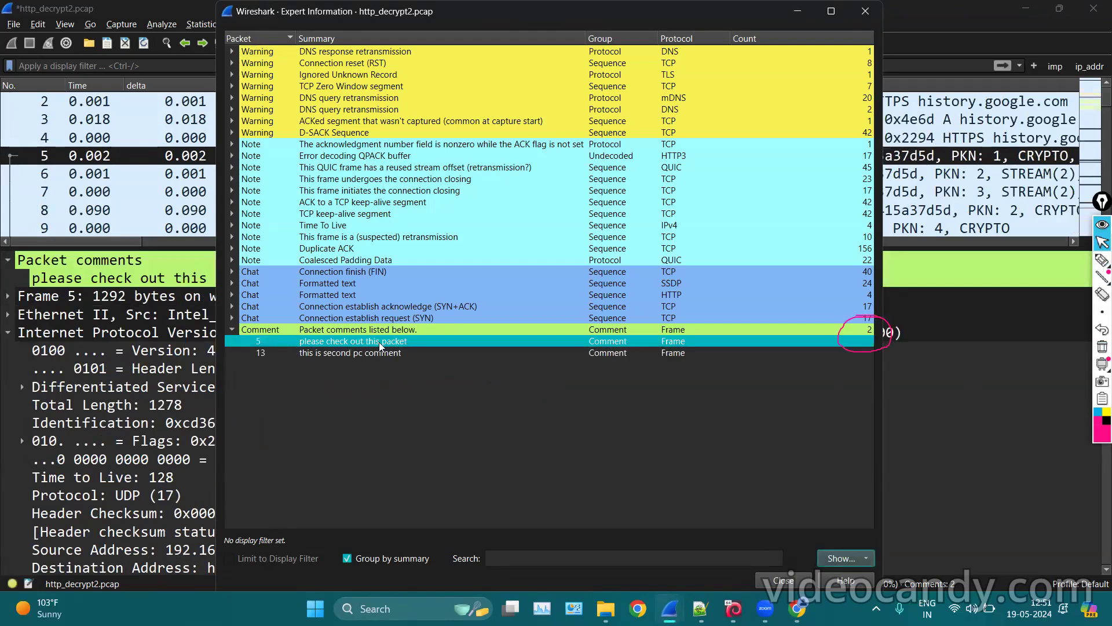
pyautogui.click(270, 354)
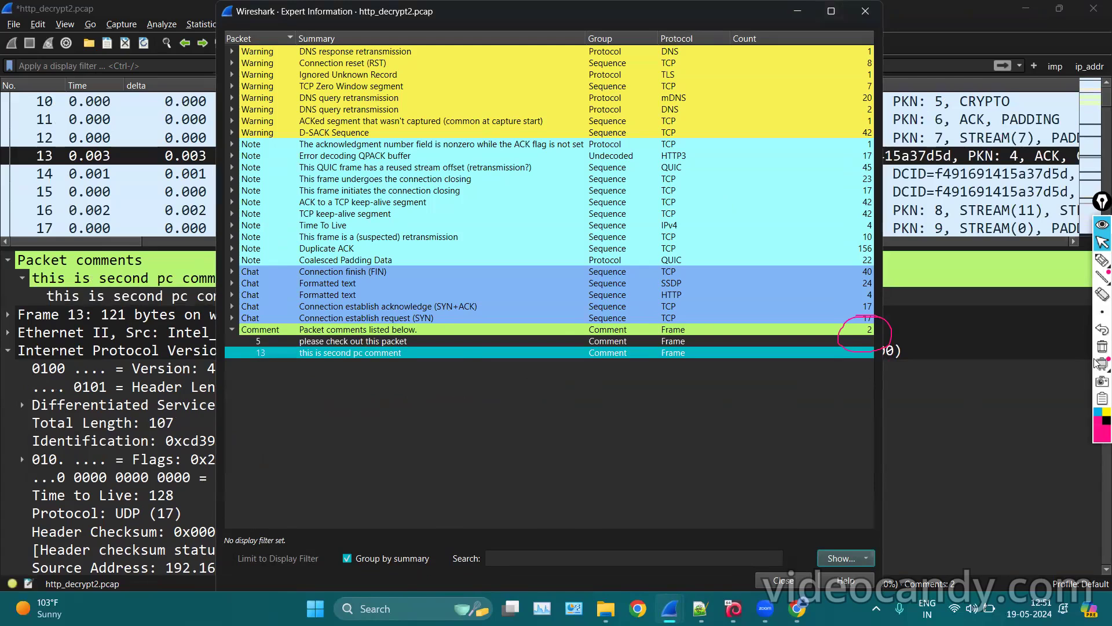
pyautogui.click(866, 11)
pyautogui.click(1102, 348)
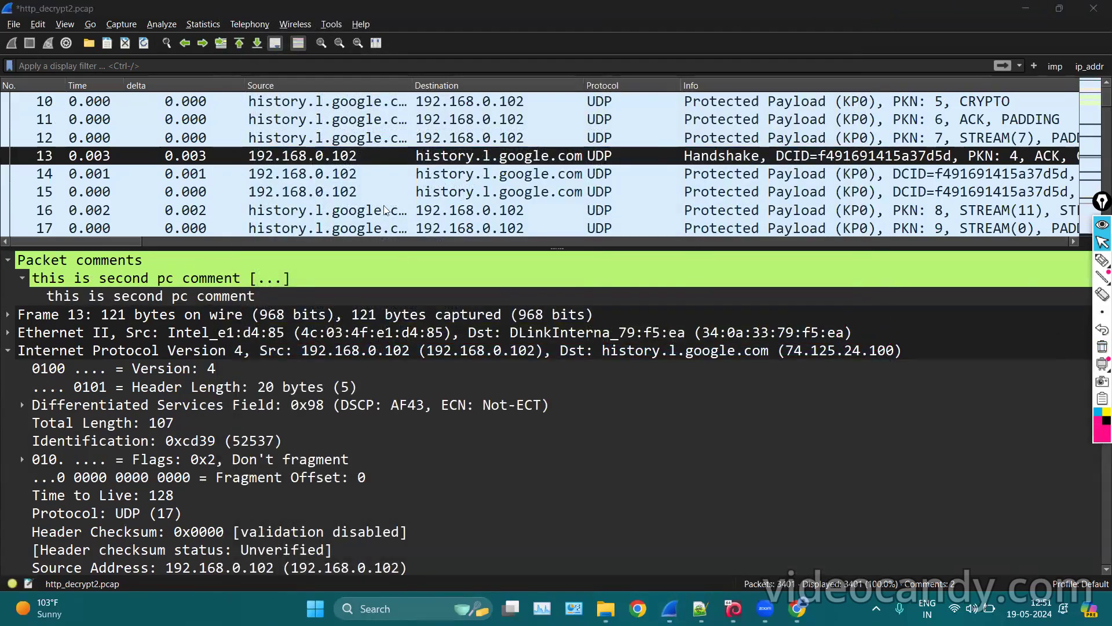
# Delete the comment on packet 13 through Packet Comments.
pyautogui.rightClick(421, 161)
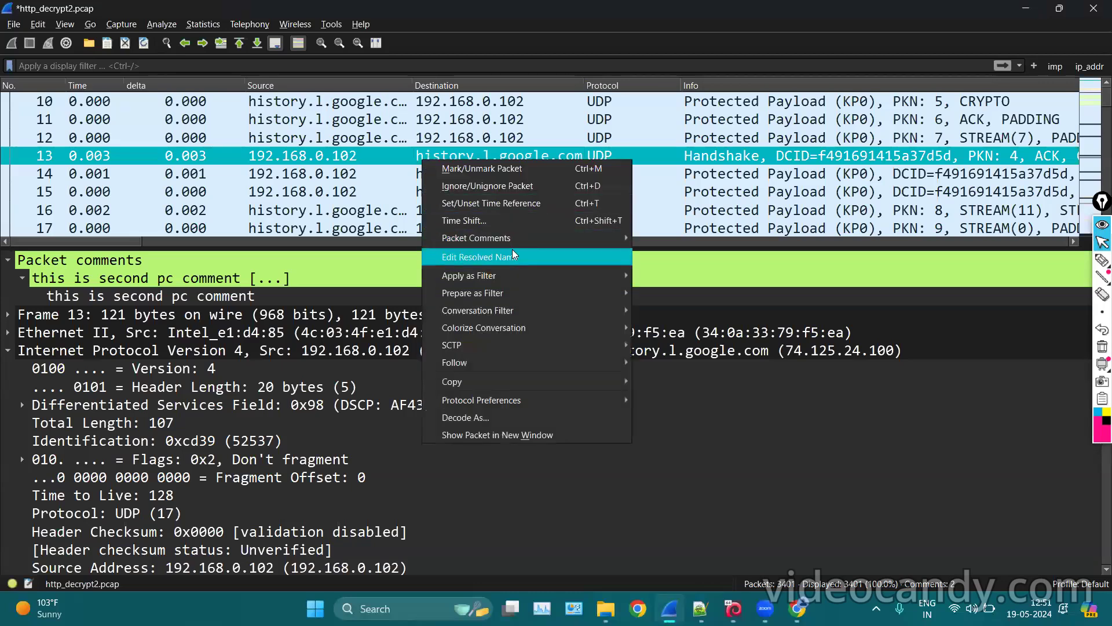
pyautogui.moveTo(503, 237)
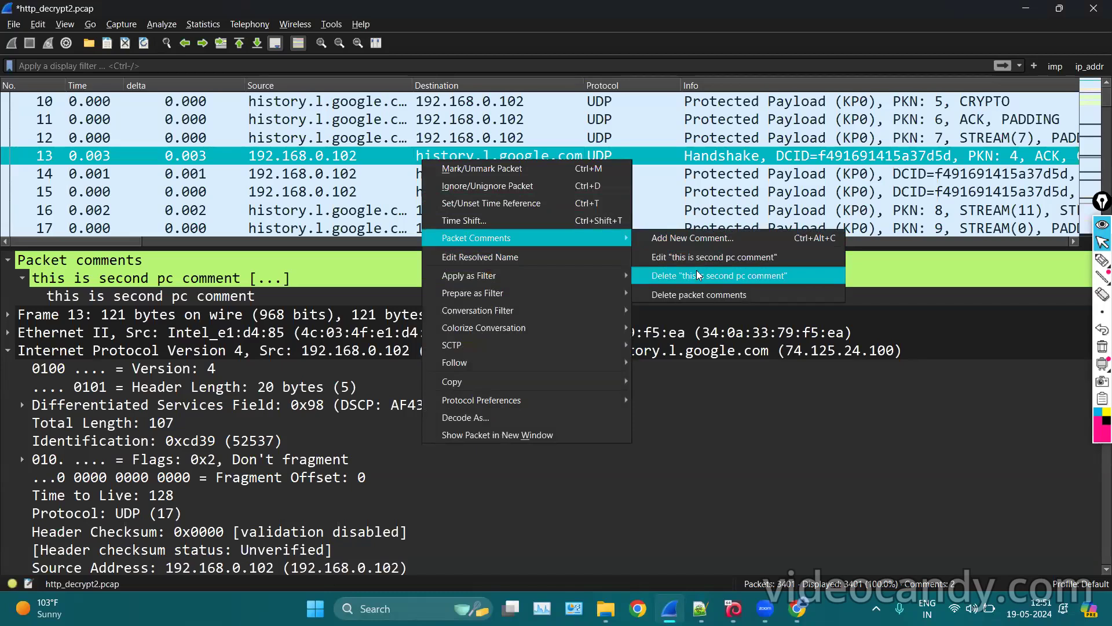
pyautogui.click(680, 295)
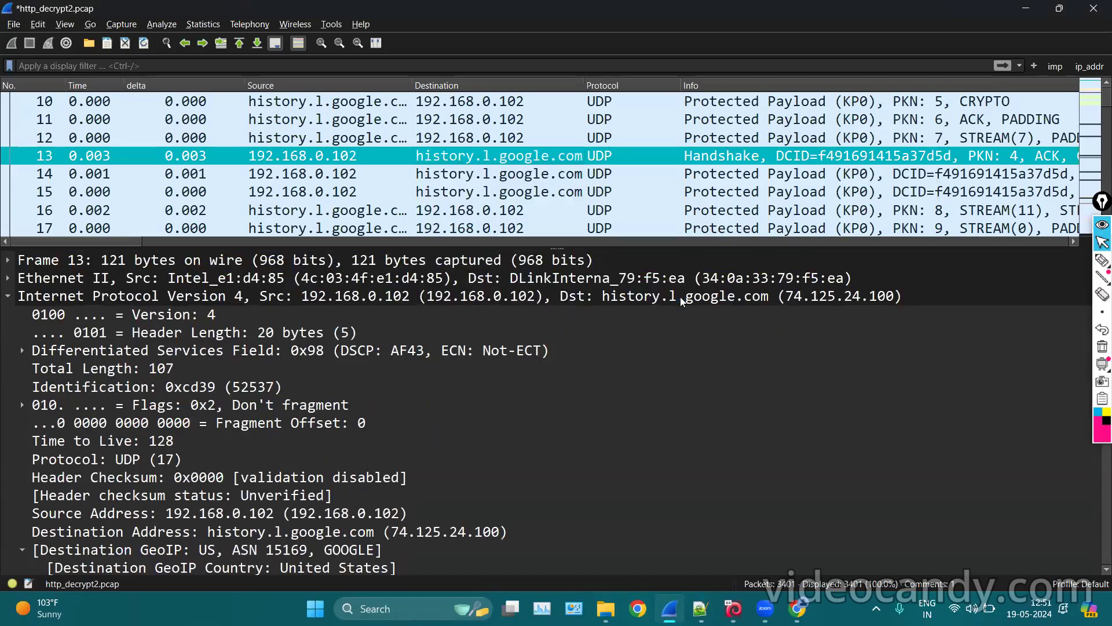
pyautogui.click(499, 174)
# Drag the pane divider down so the packet list shows more rows.
pyautogui.scroll(2, 502, 176)
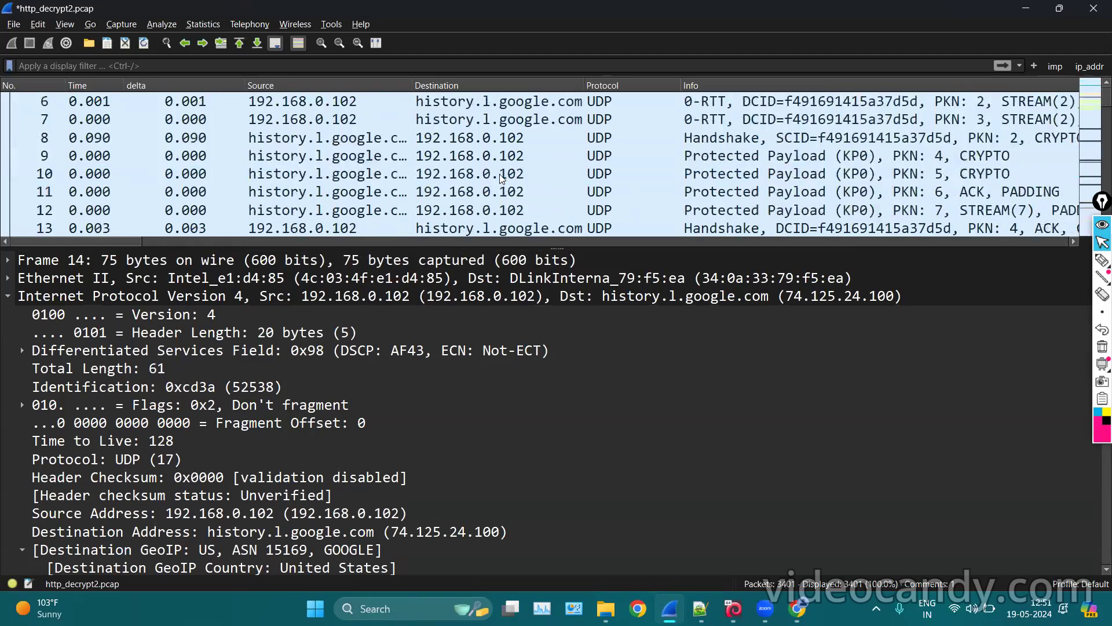
pyautogui.scroll(2, 502, 177)
pyautogui.scroll(-8, 521, 203)
pyautogui.scroll(8, 538, 226)
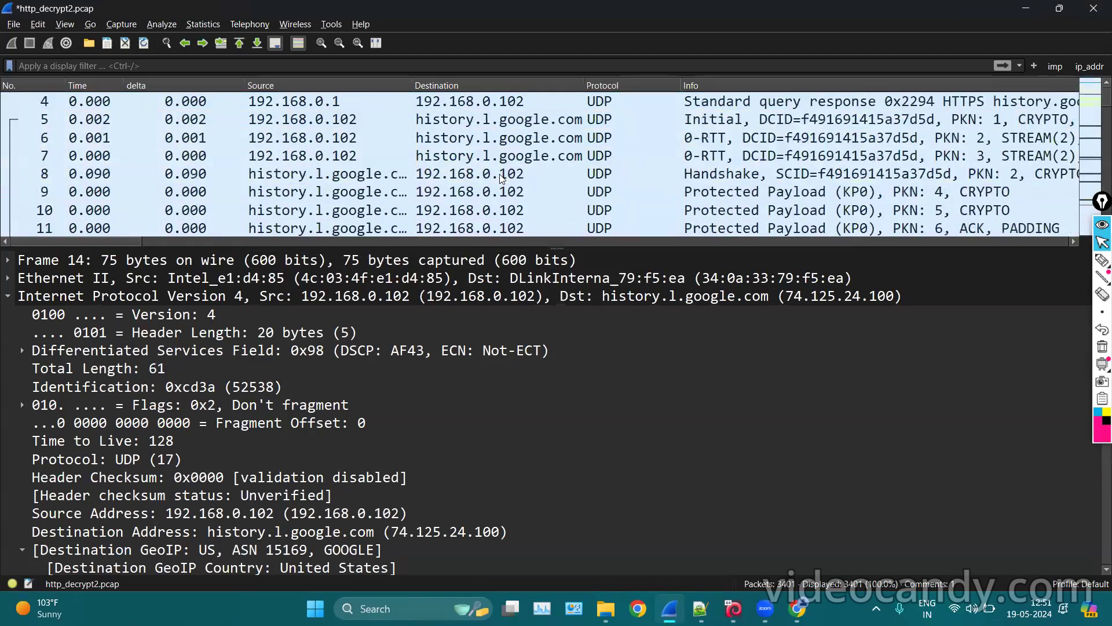
pyautogui.moveTo(557, 248); pyautogui.dragTo(556, 404)
pyautogui.scroll(1, 457, 228)
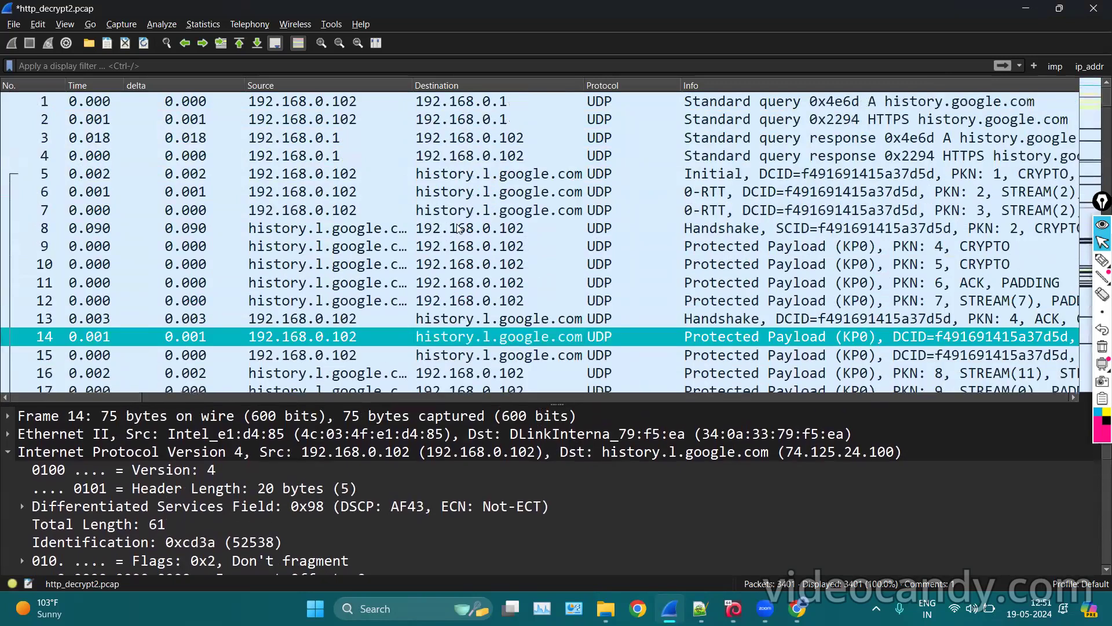
# Delete packet 5's comment via Packet Comments > Delete packet comments.
pyautogui.click(67, 24)
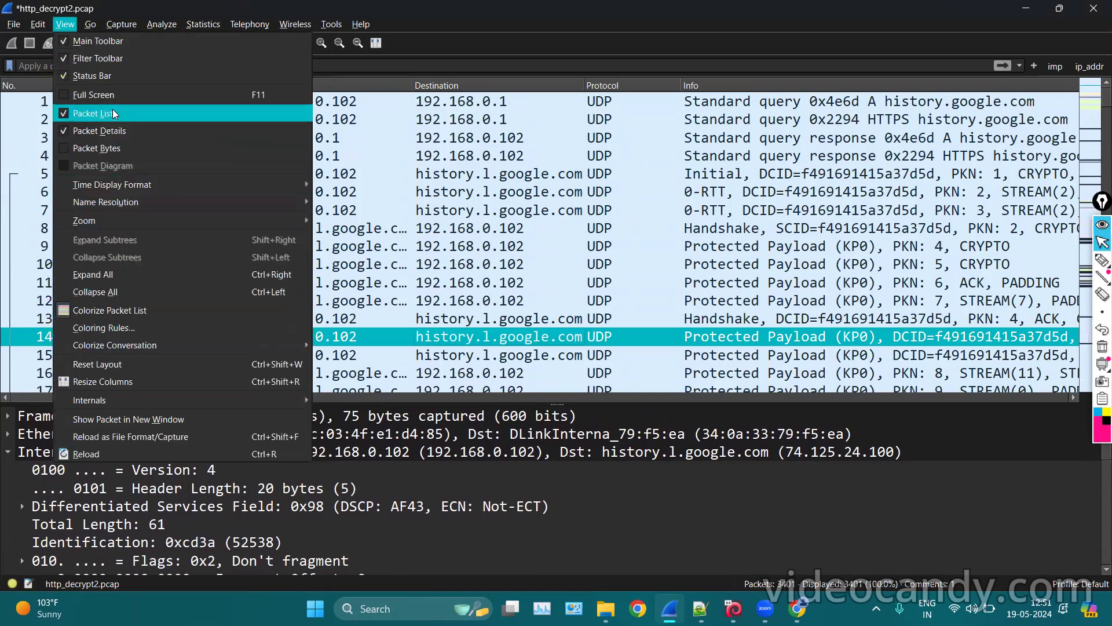
pyautogui.moveTo(42, 22)
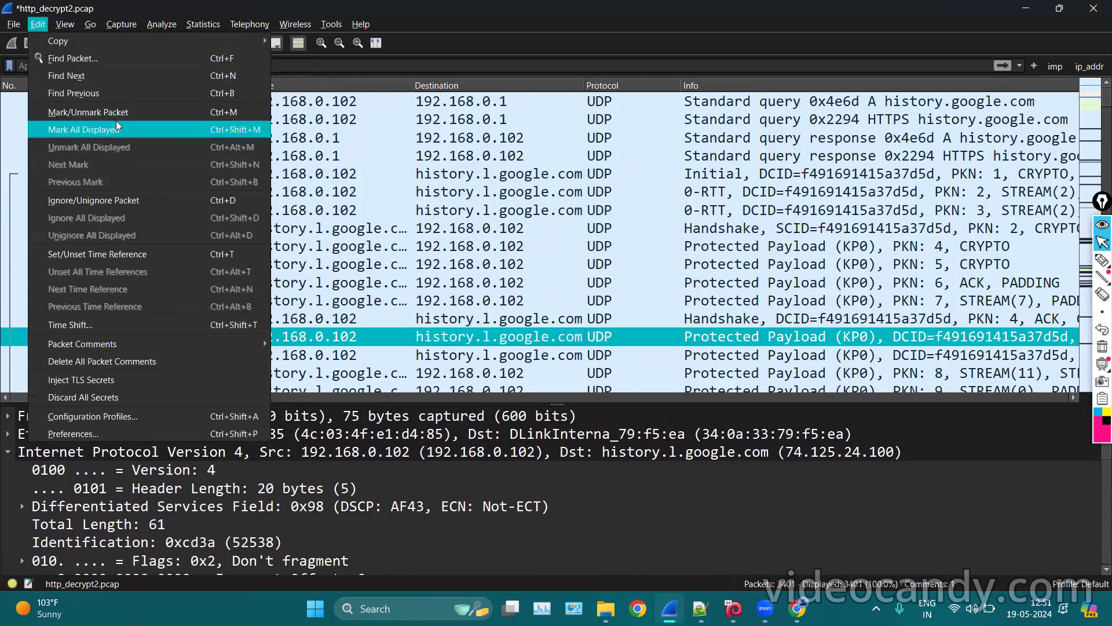
pyautogui.click(536, 178)
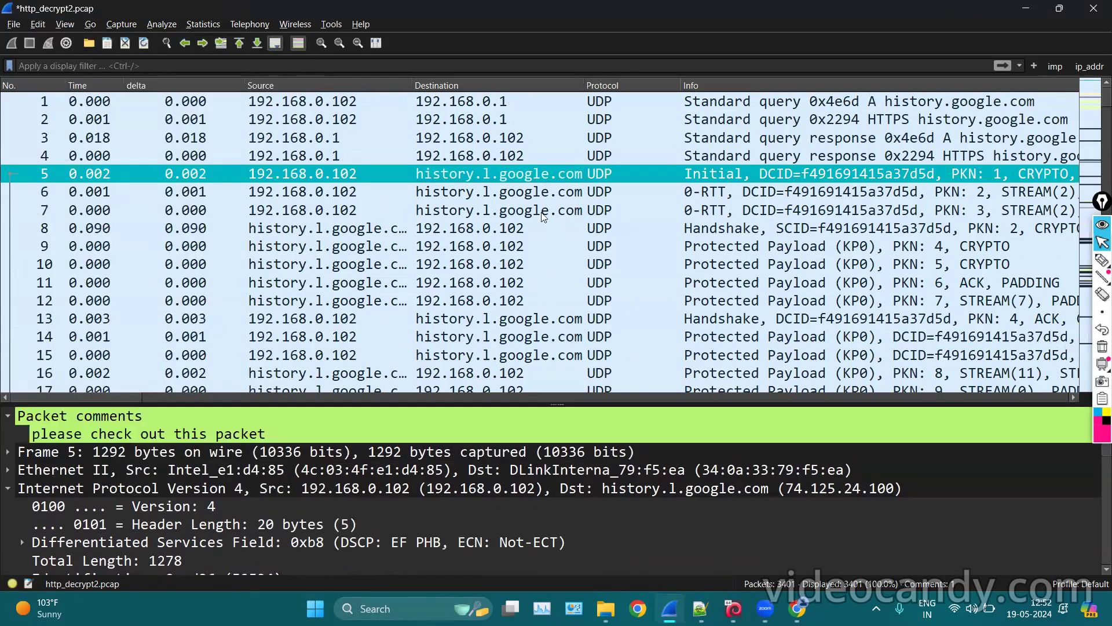
pyautogui.rightClick(449, 176)
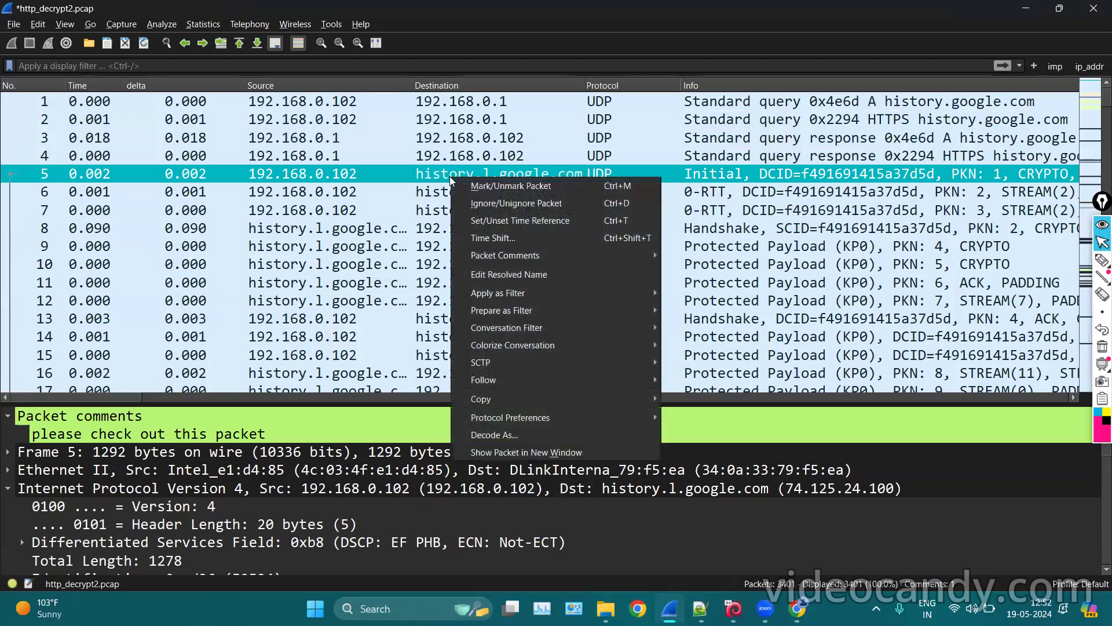
pyautogui.moveTo(642, 256)
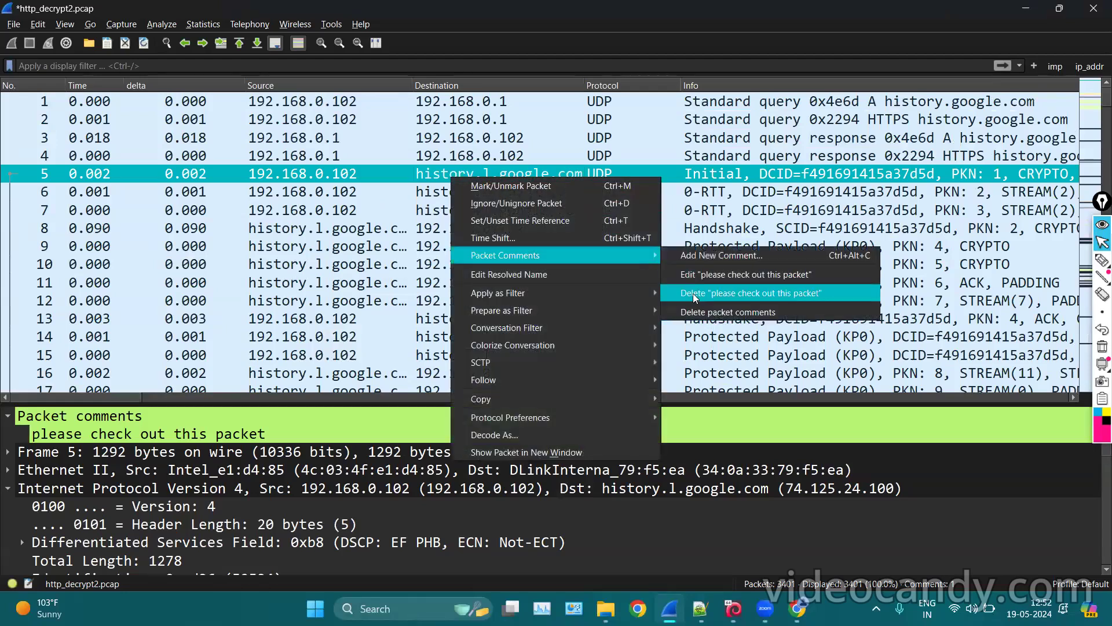
pyautogui.click(696, 310)
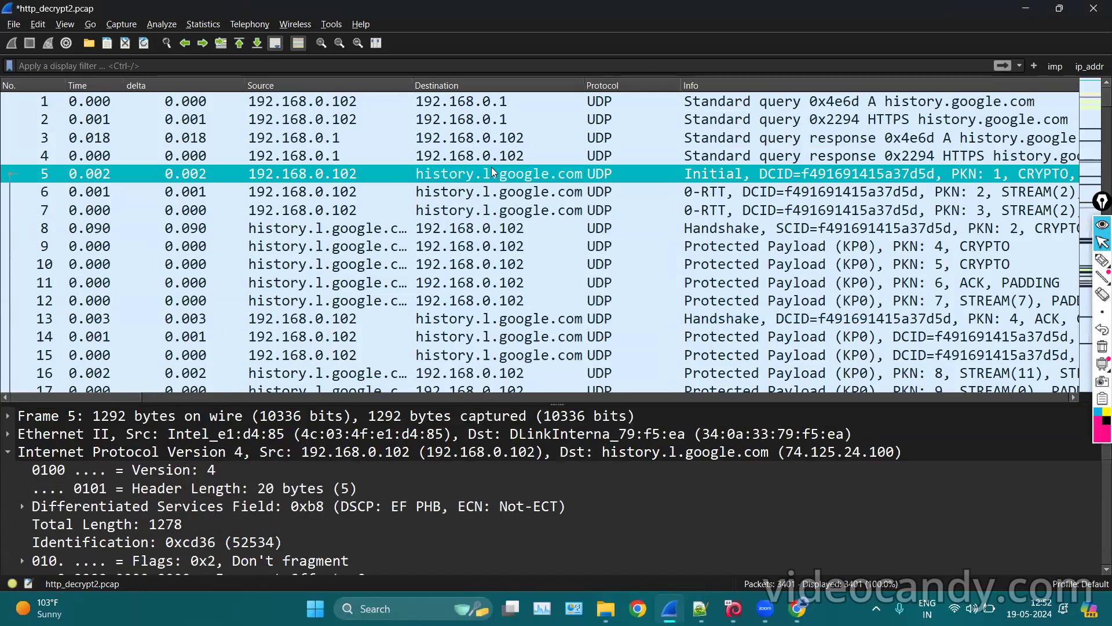
pyautogui.rightClick(414, 179)
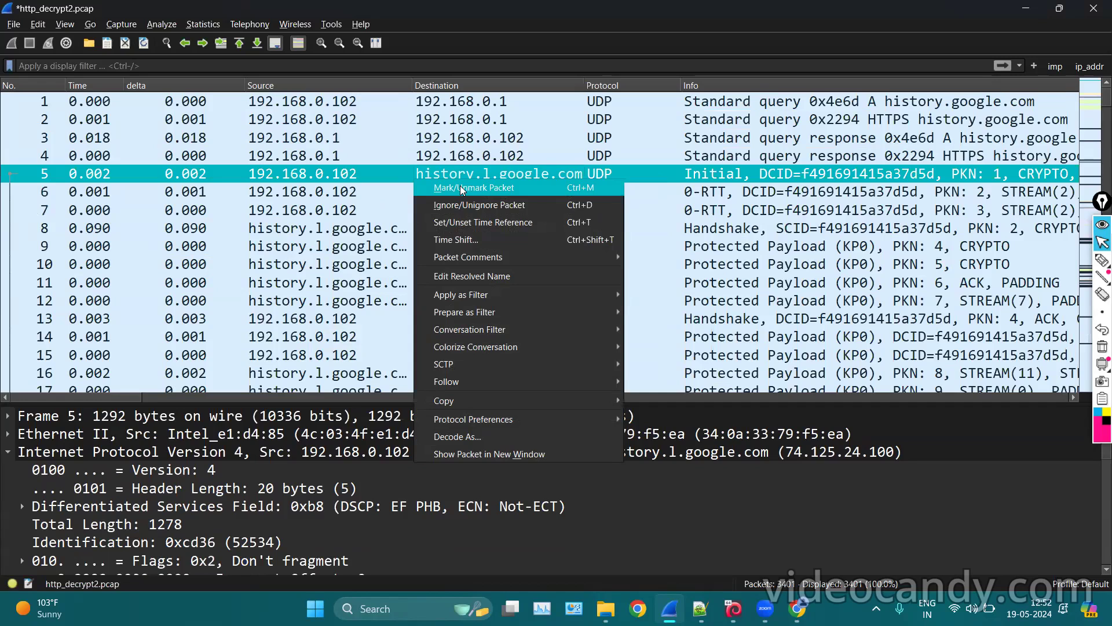
# Mark packet 5 with Mark/Unmark Packet, then select packets 8, 10 and 9.
pyautogui.click(554, 182)
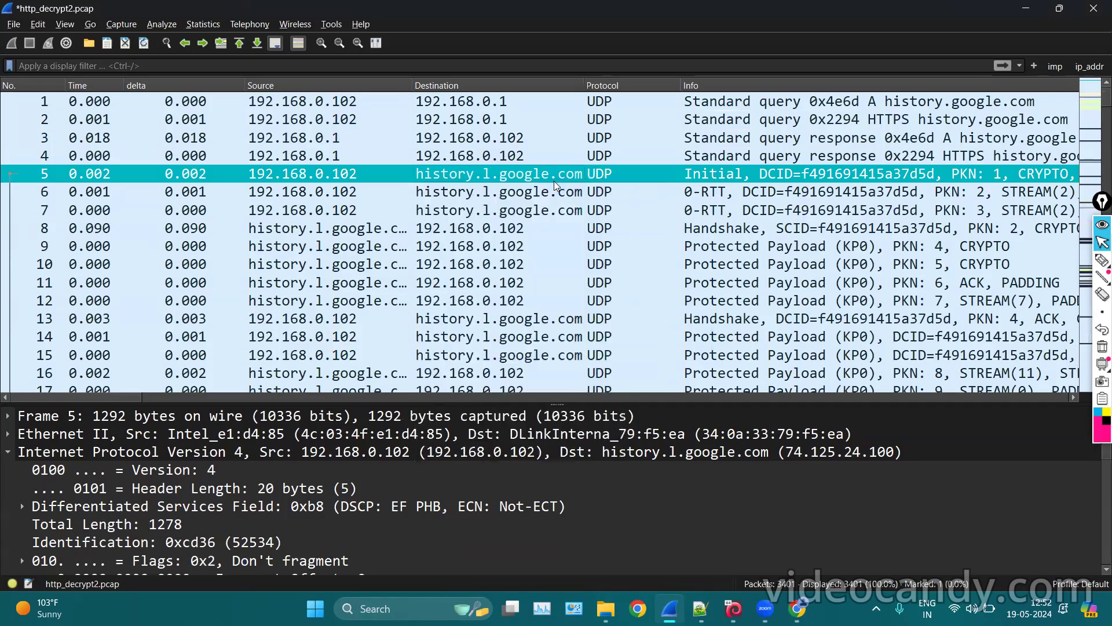
pyautogui.click(562, 229)
pyautogui.click(512, 261)
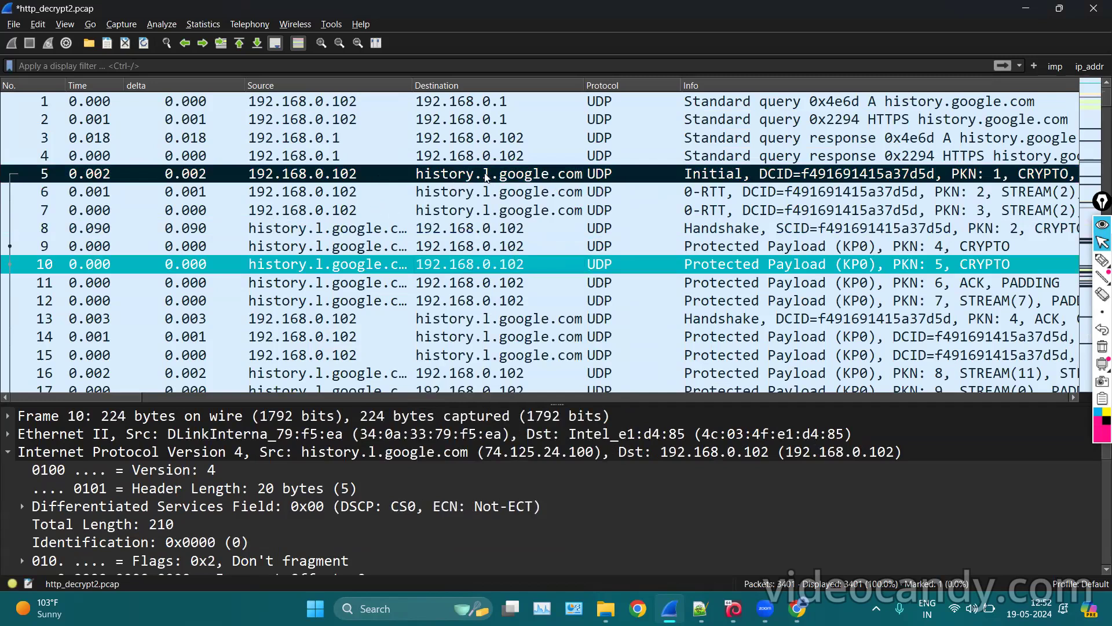
pyautogui.click(506, 245)
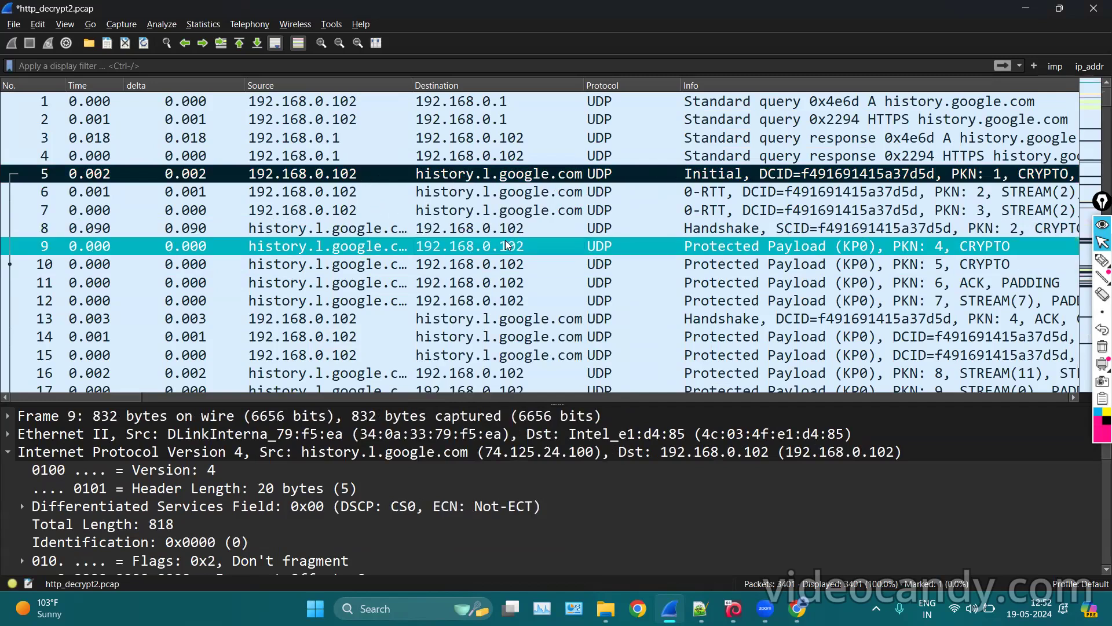
# Browse the Edit, View and Go menus.
pyautogui.click(38, 23)
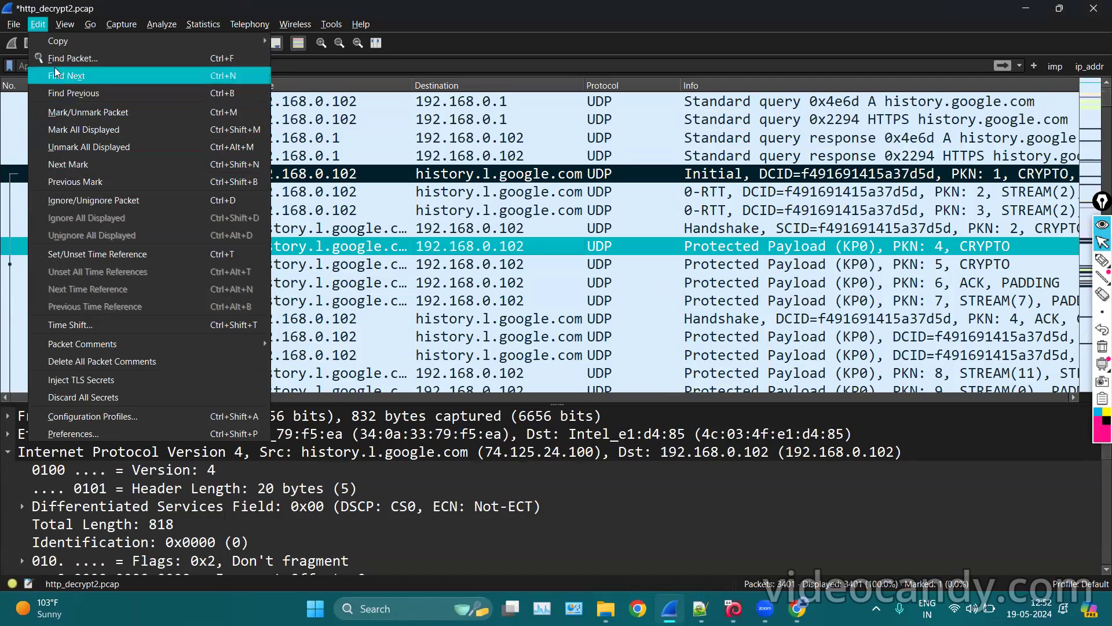
pyautogui.moveTo(56, 26)
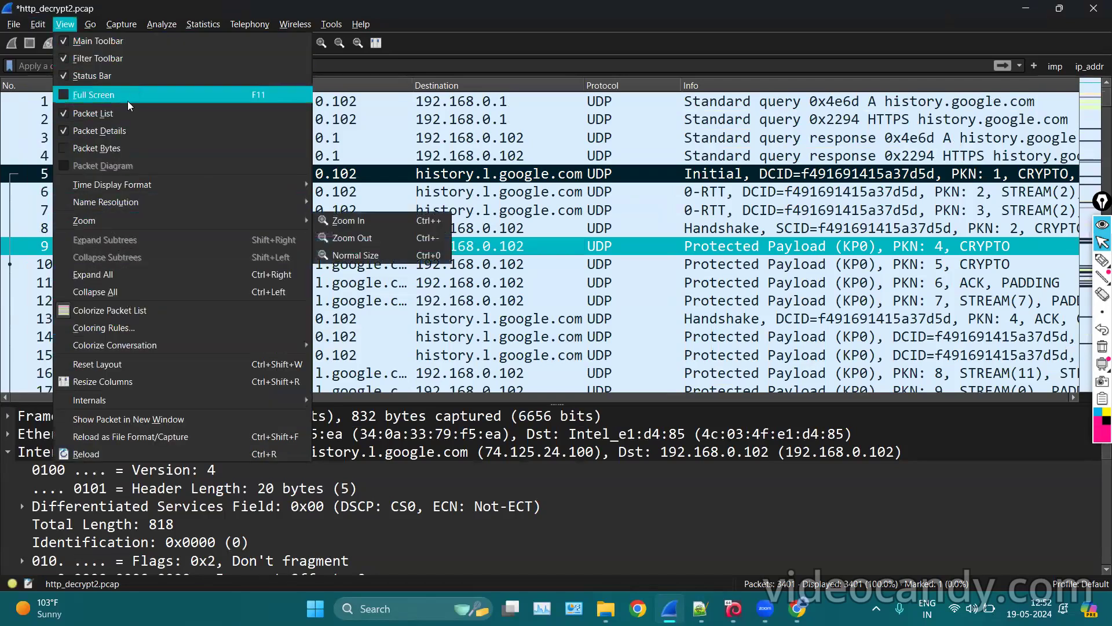
pyautogui.moveTo(91, 26)
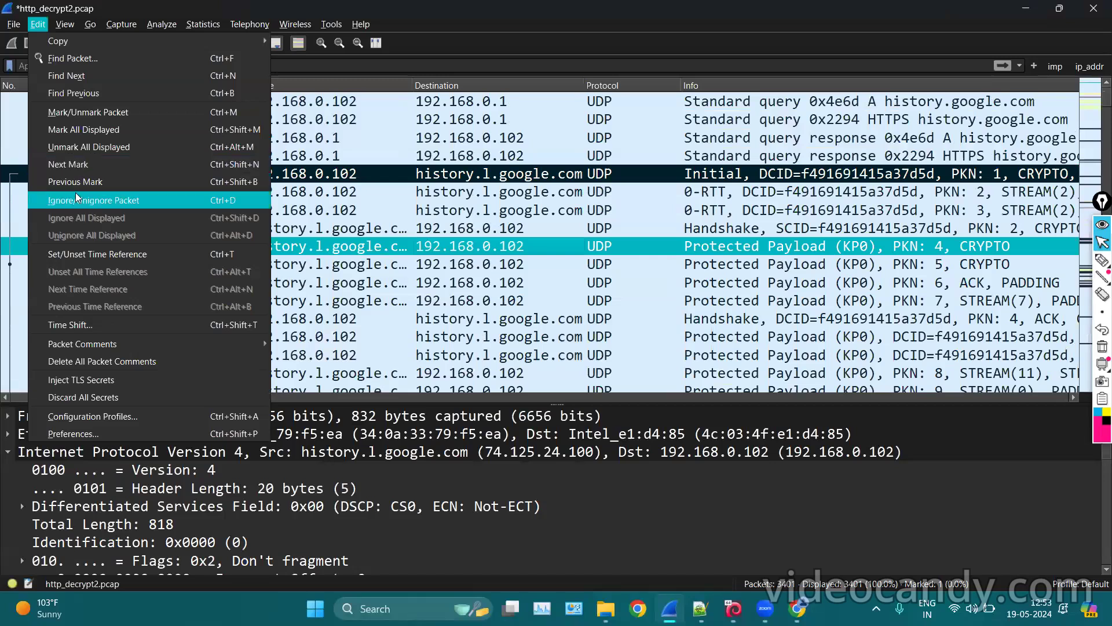
# Mark packet 18 as well, alongside the already marked packet 5.
pyautogui.click(232, 164)
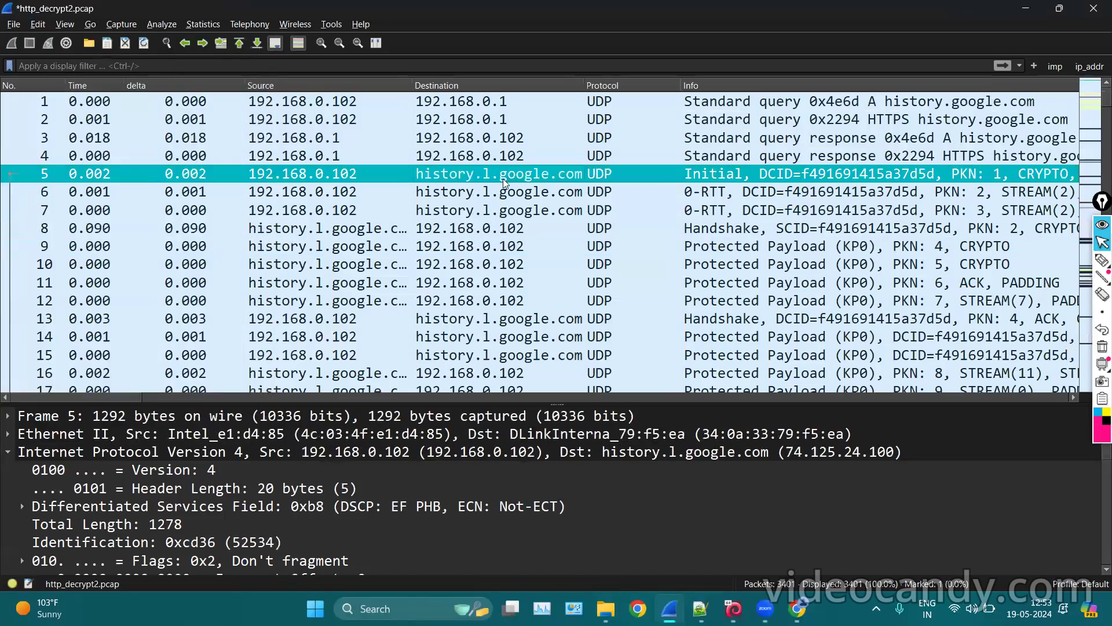
pyautogui.click(549, 288)
pyautogui.scroll(-3, 494, 286)
pyautogui.click(443, 228)
pyautogui.rightClick(442, 228)
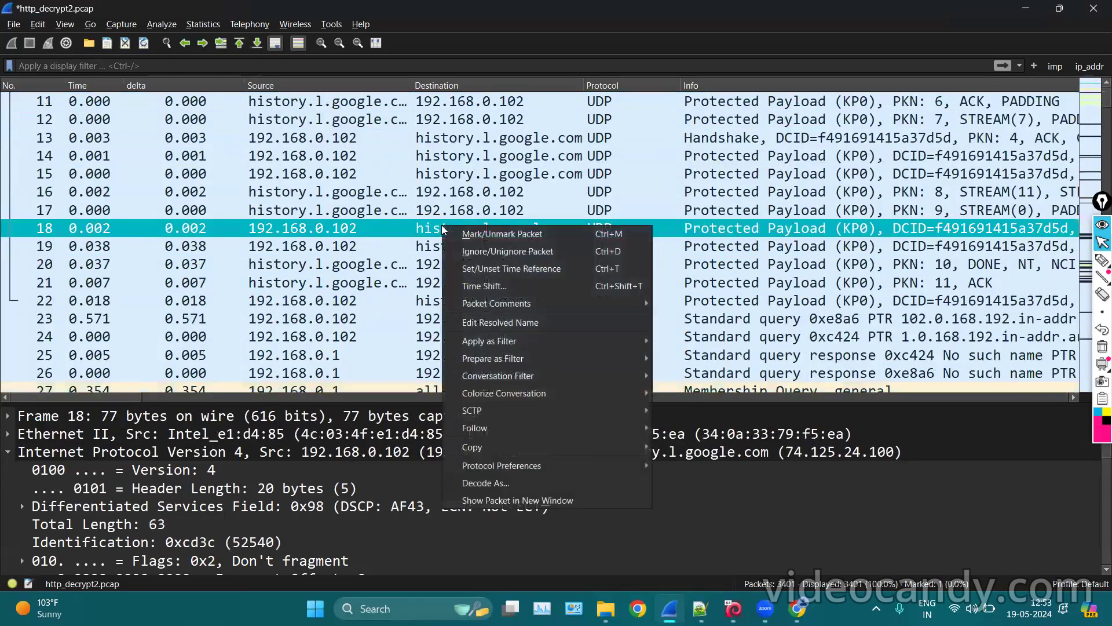
pyautogui.click(539, 232)
pyautogui.click(482, 264)
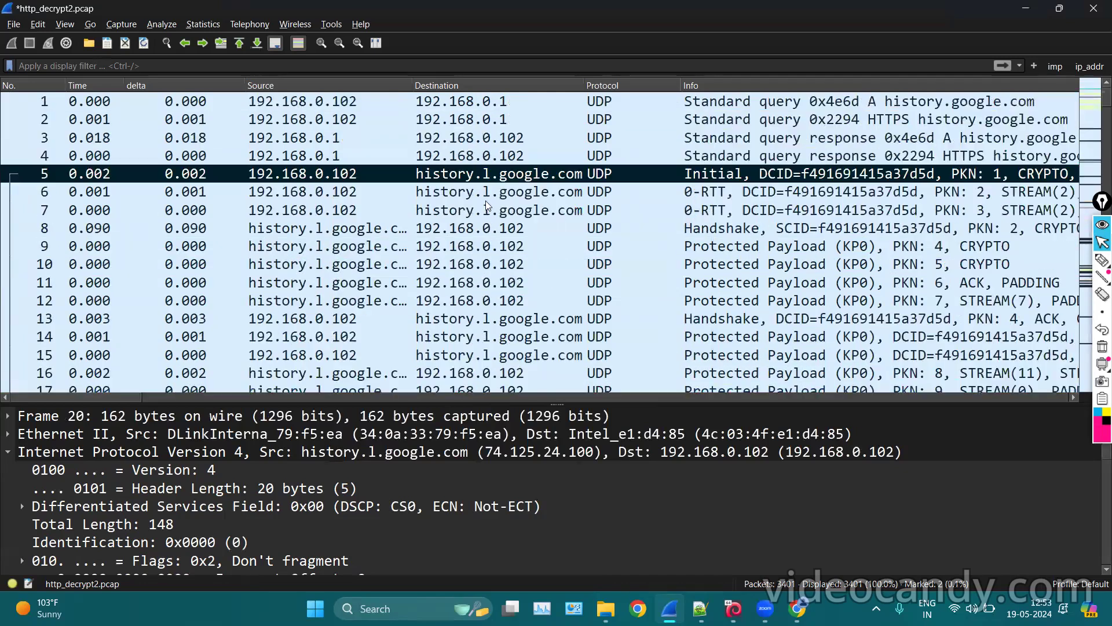
pyautogui.scroll(3, 483, 203)
pyautogui.scroll(-1, 464, 196)
pyautogui.scroll(1, 459, 195)
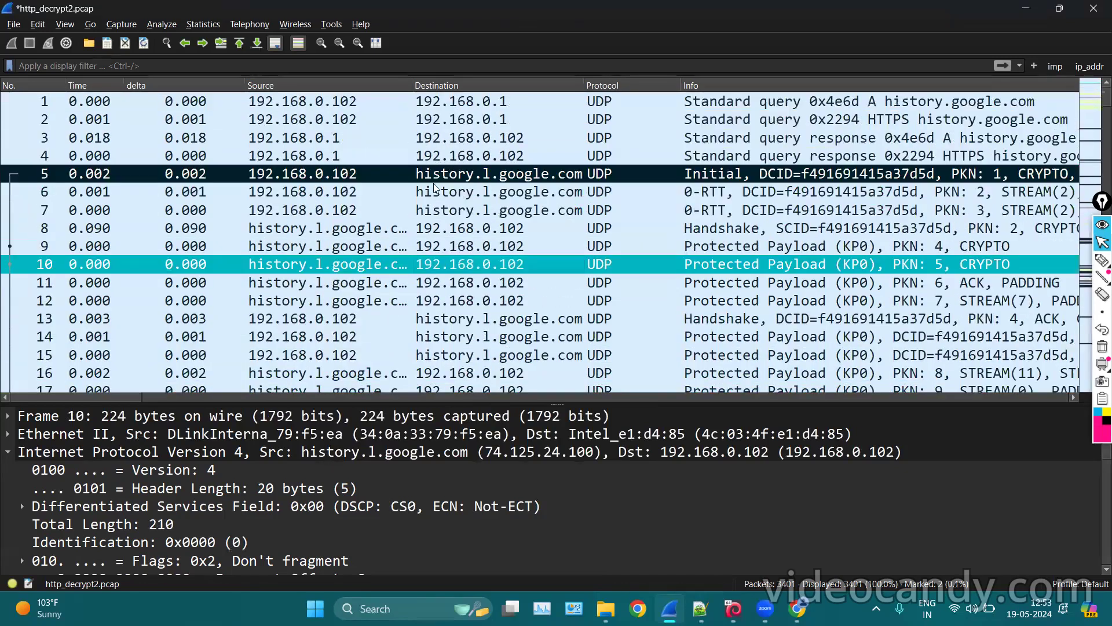
pyautogui.click(412, 175)
# Jump to the next marked packet with Edit > Next Mark and inspect packet 23.
pyautogui.click(42, 23)
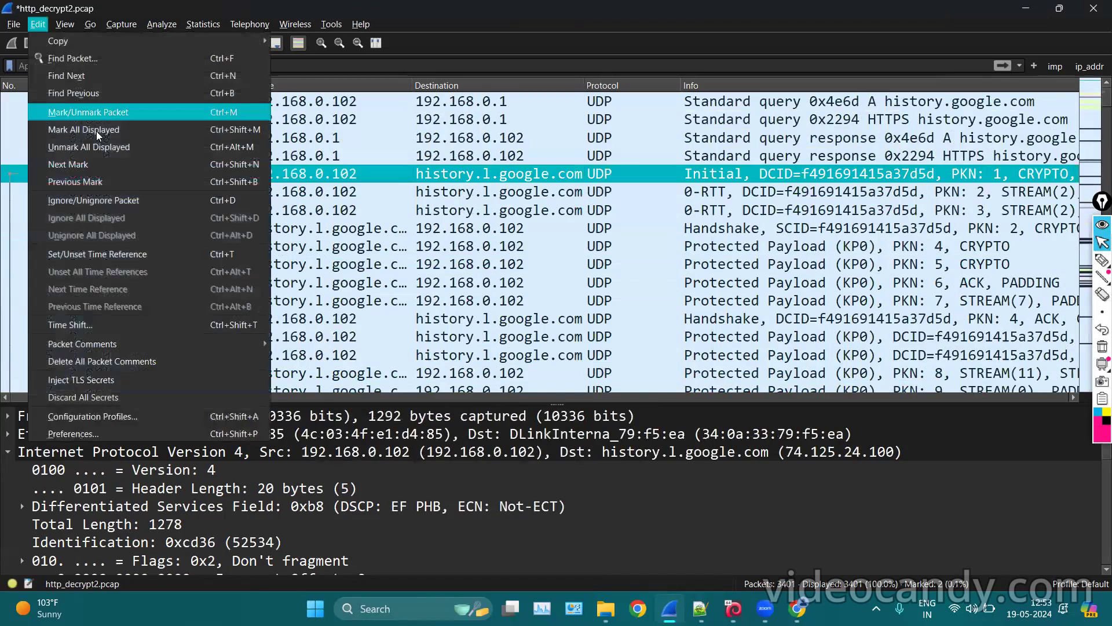
pyautogui.click(77, 166)
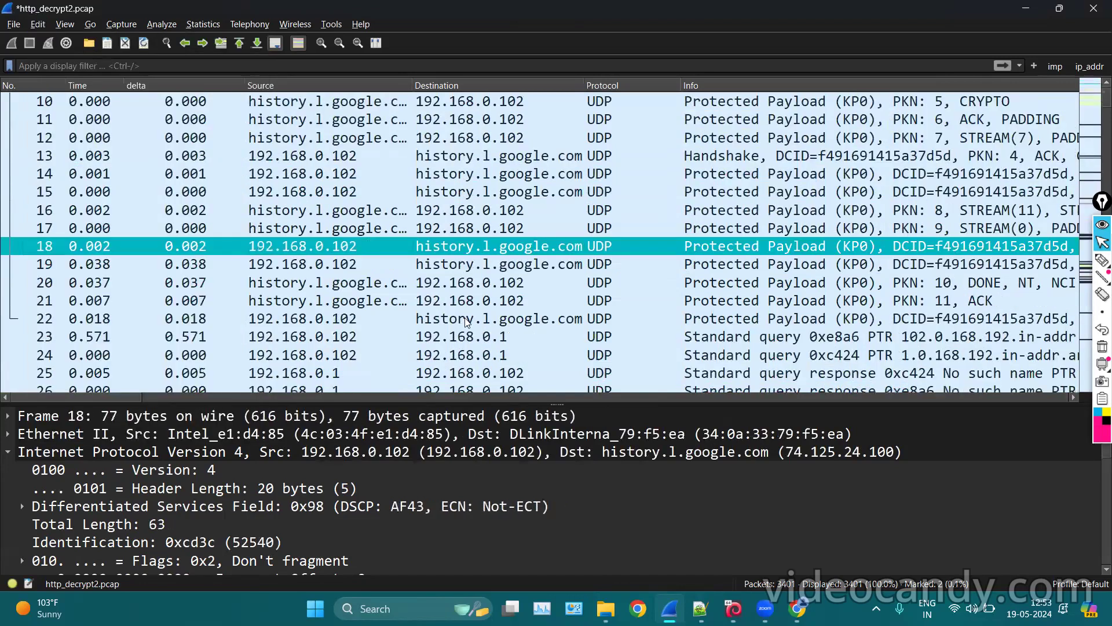
pyautogui.scroll(-1, 452, 273)
pyautogui.click(452, 270)
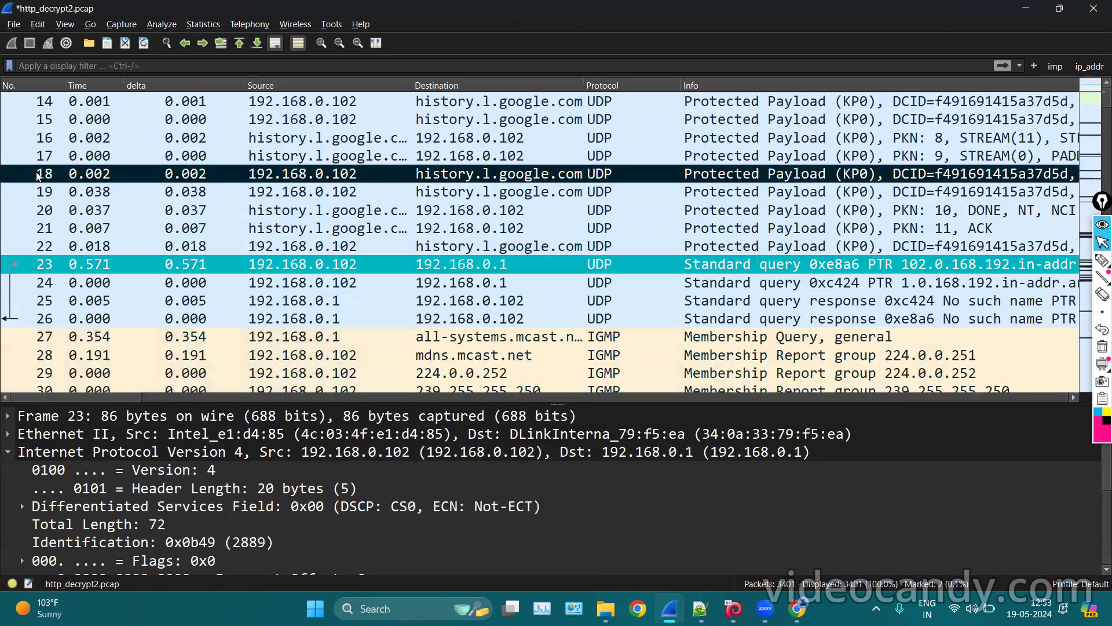
pyautogui.click(38, 23)
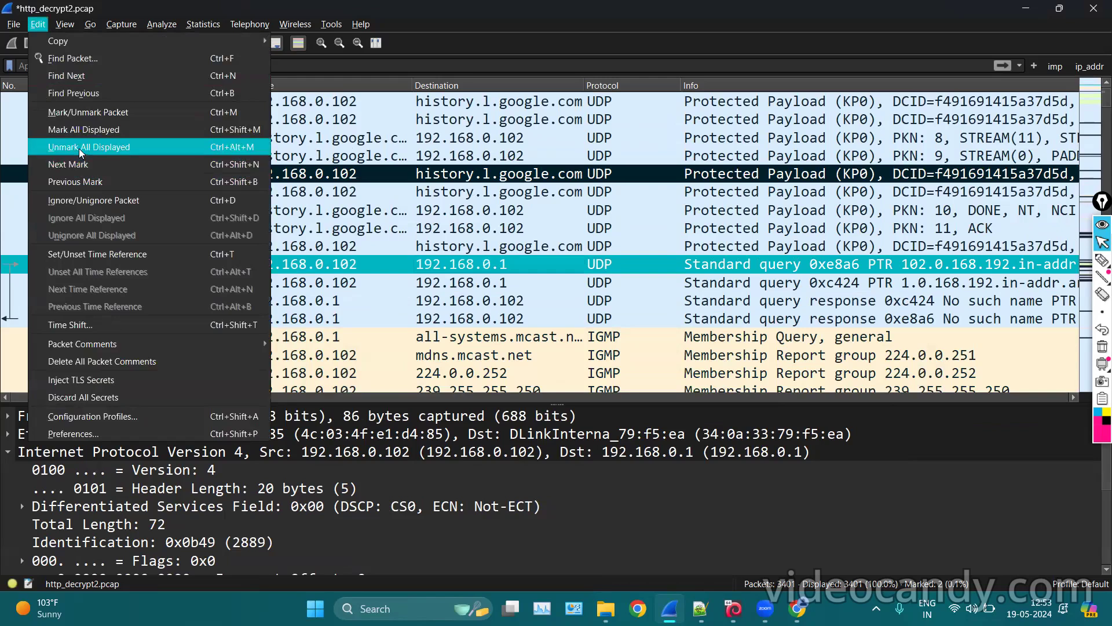
# Unmark packets 18 and 5, and try ignoring packet 20.
pyautogui.click(487, 181)
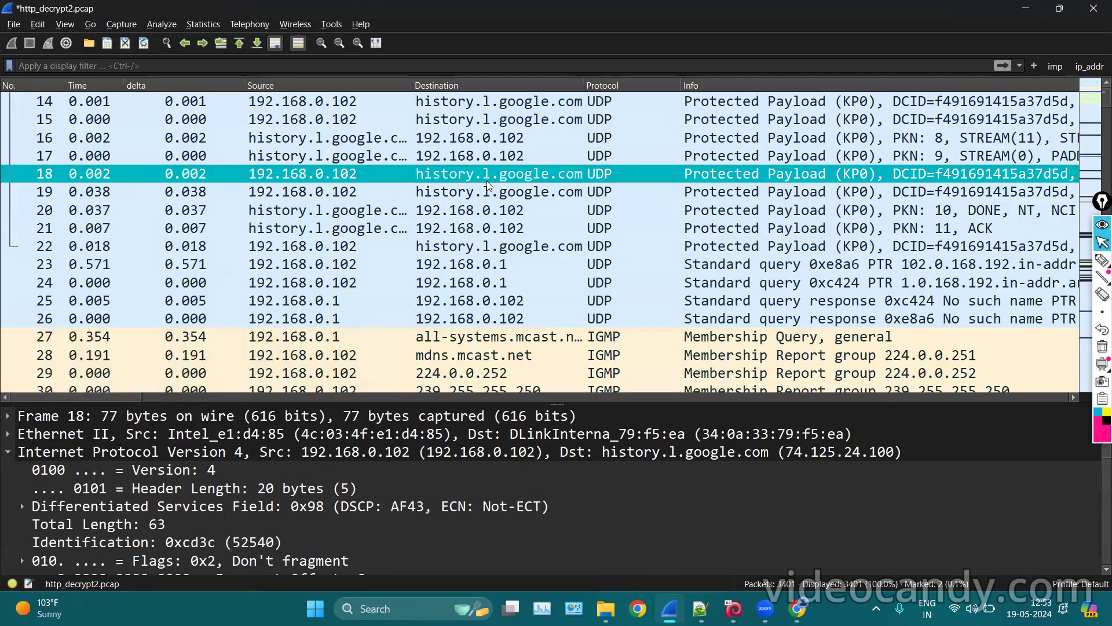
pyautogui.rightClick(487, 181)
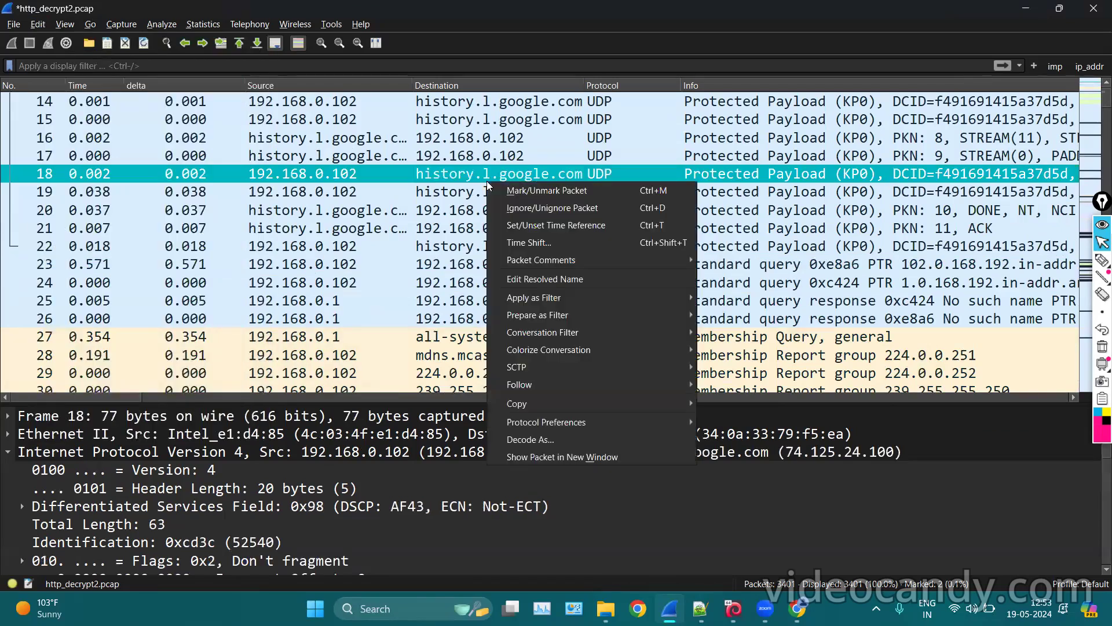
pyautogui.click(536, 194)
pyautogui.click(468, 210)
pyautogui.rightClick(468, 210)
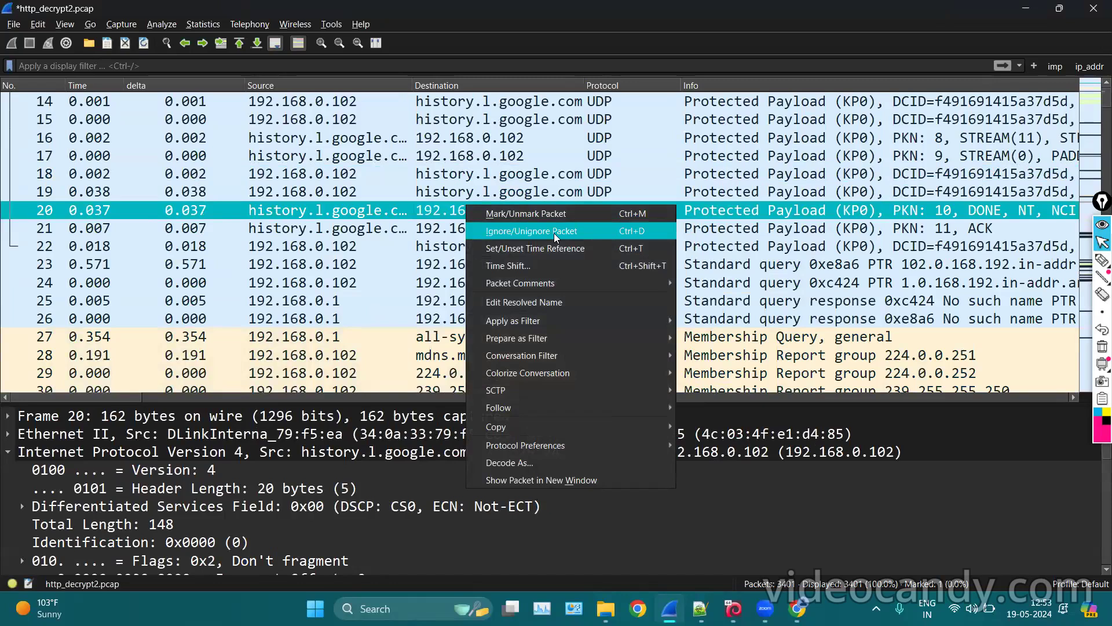
pyautogui.click(552, 231)
pyautogui.scroll(5, 454, 181)
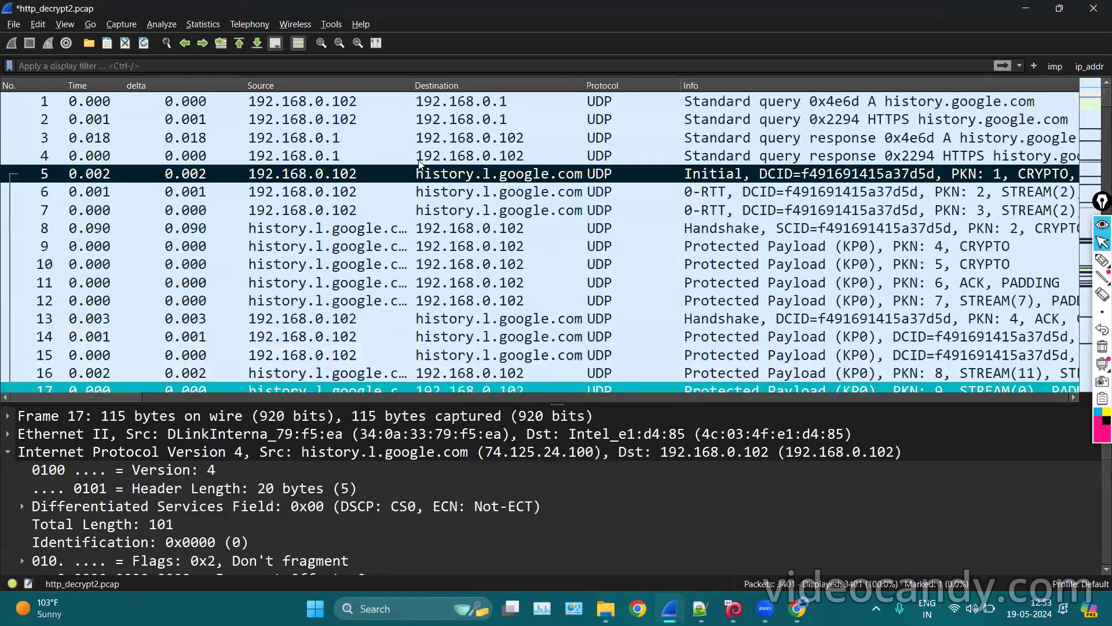
pyautogui.rightClick(454, 176)
pyautogui.click(498, 183)
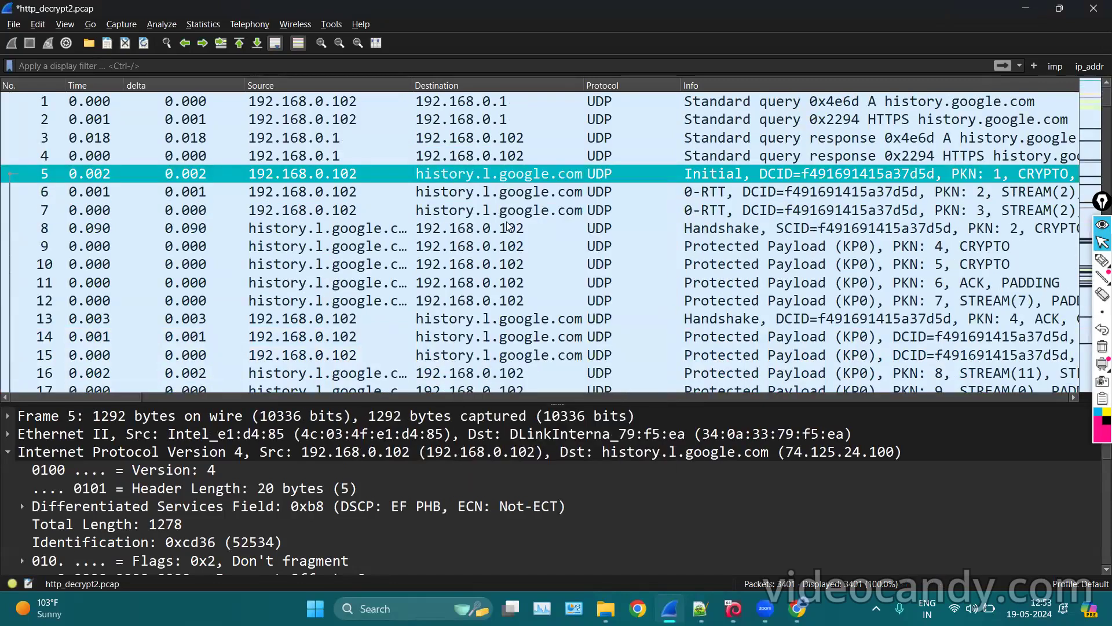
pyautogui.click(515, 249)
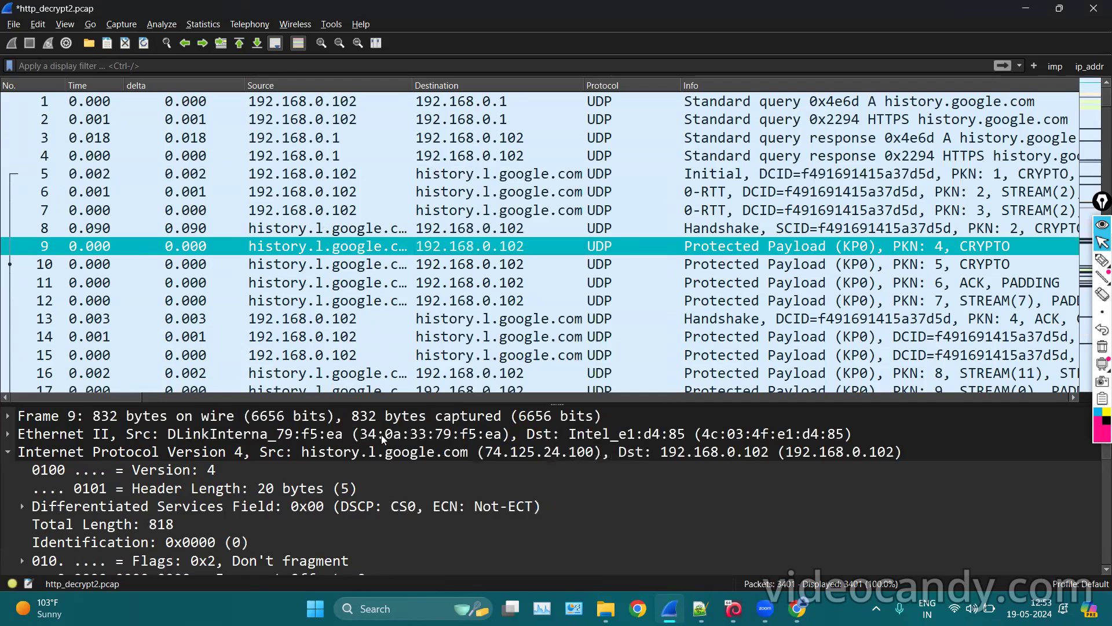
# Set packet 5 as ignored with Ignore/Unignore Packet.
pyautogui.hotkey('alt', 'Tab')
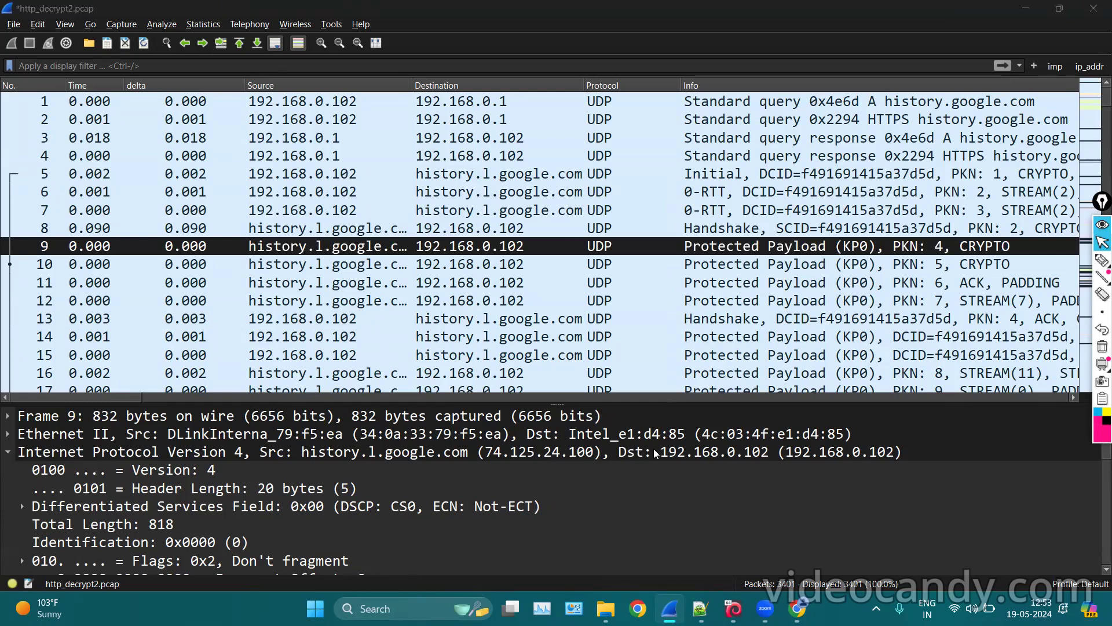
pyautogui.rightClick(580, 167)
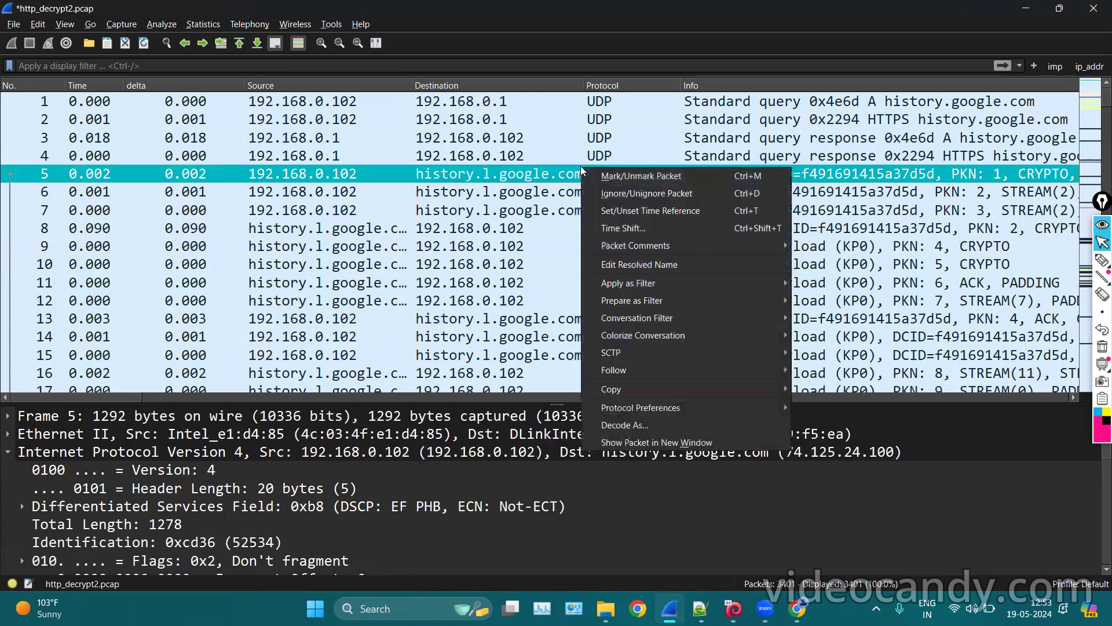
pyautogui.click(632, 191)
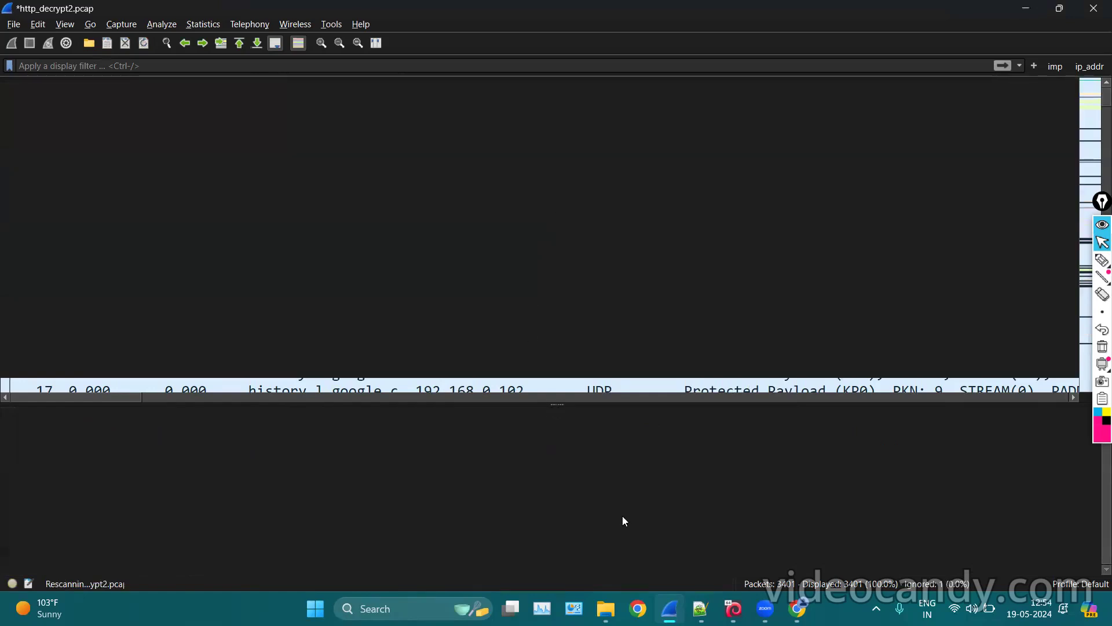
# In the Kali VM's Wireshark eth0 capture, ignore packet 47.
pyautogui.click(734, 608)
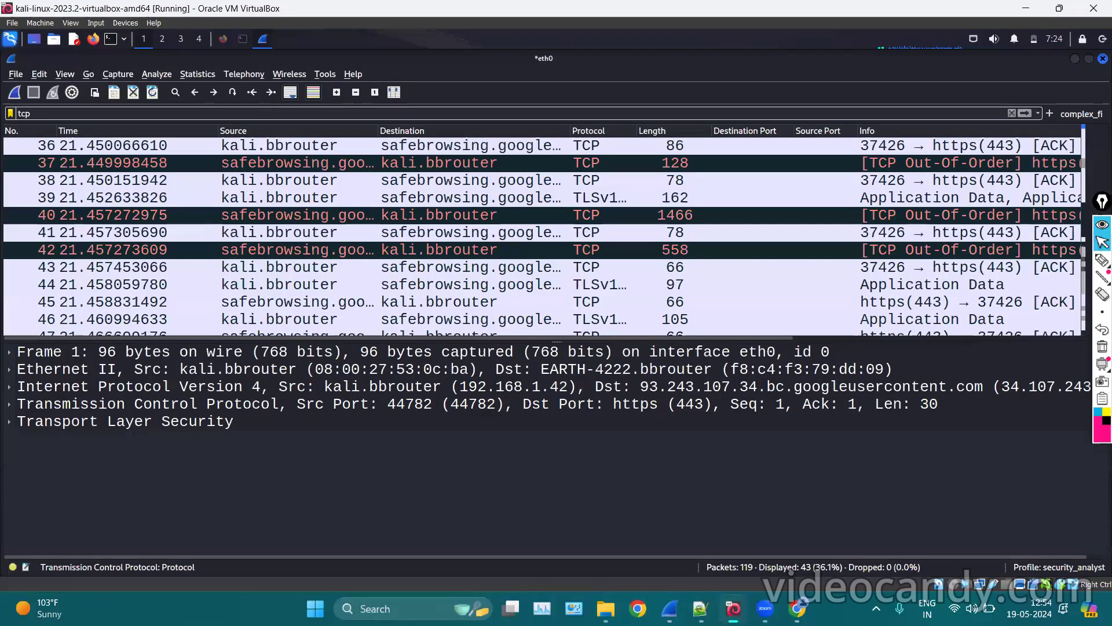
pyautogui.rightClick(496, 197)
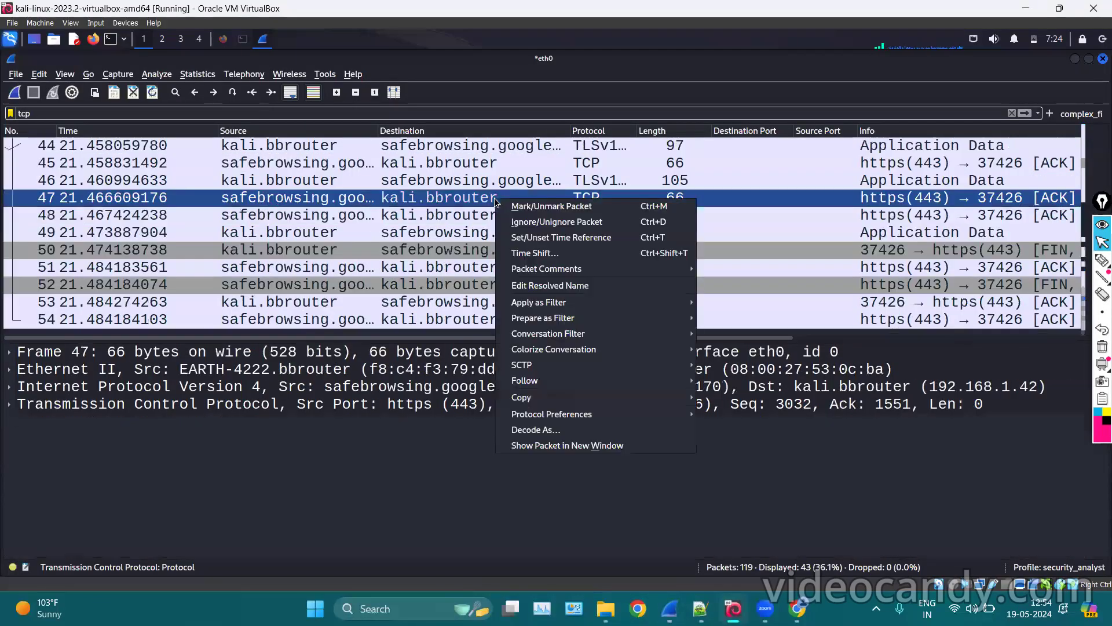
pyautogui.click(565, 222)
pyautogui.press('Down')
pyautogui.press('Down')
pyautogui.press('Down')
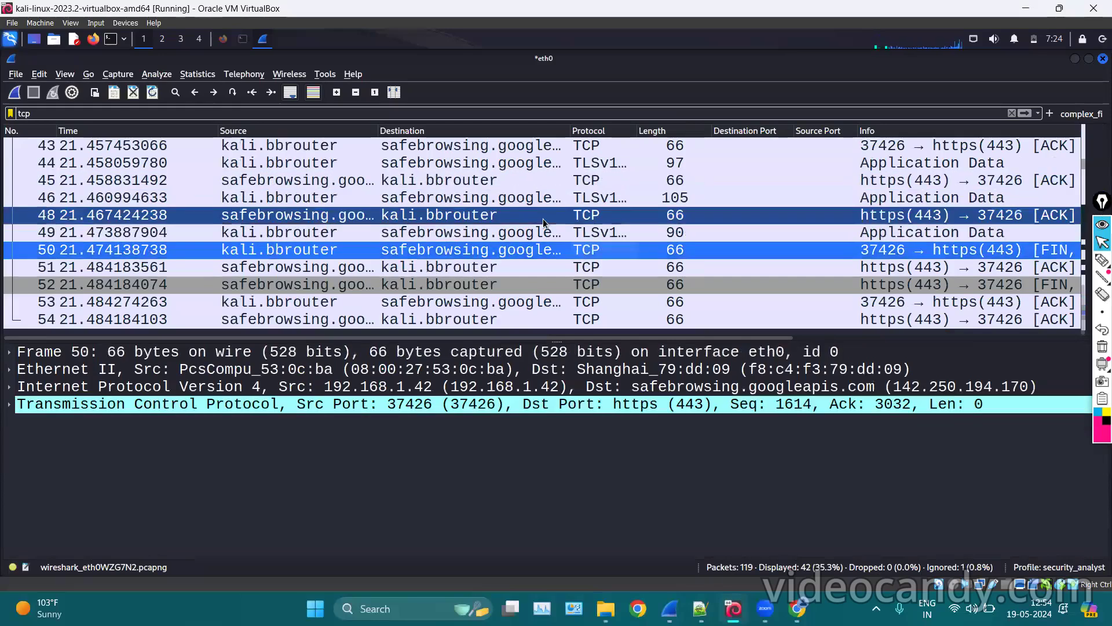
pyautogui.click(468, 268)
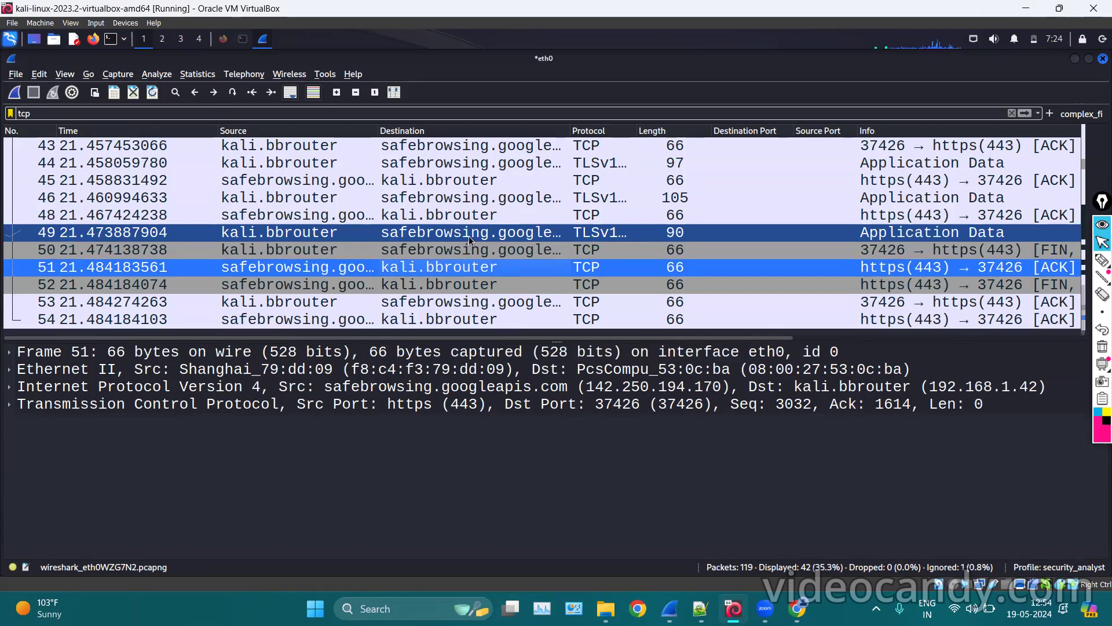
# Ignore packet 45 as well.
pyautogui.click(475, 199)
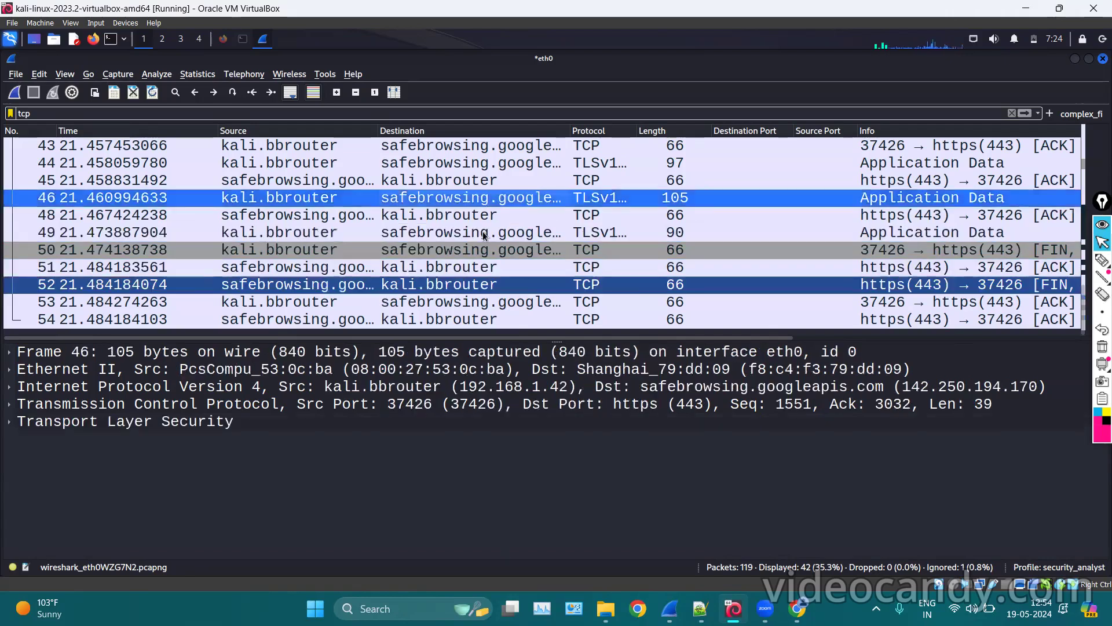
pyautogui.scroll(5, 484, 234)
pyautogui.scroll(-4, 440, 234)
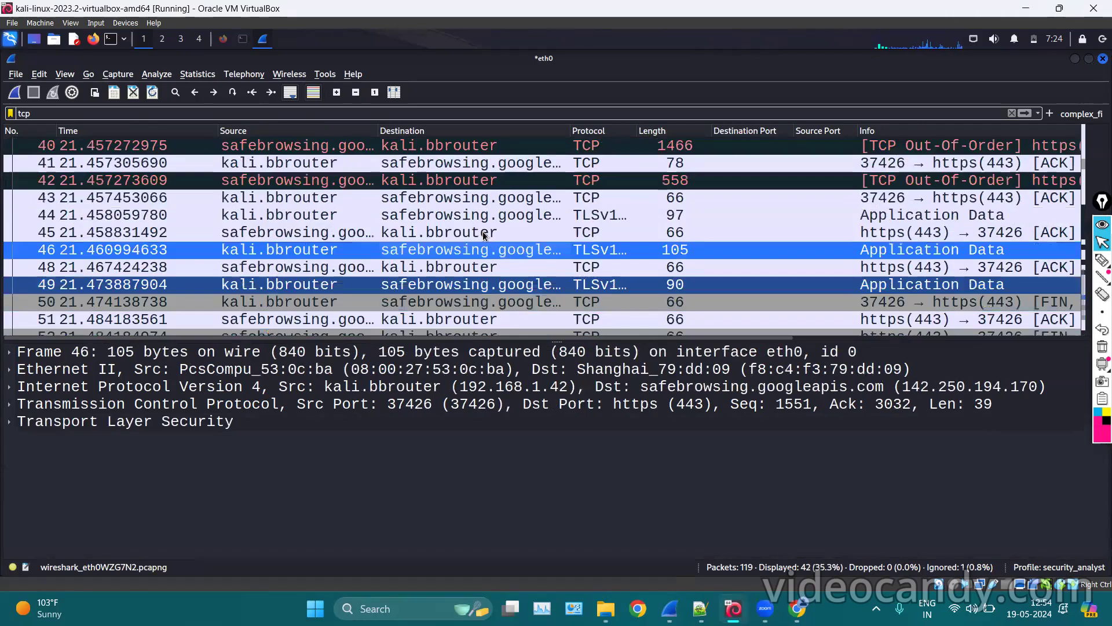
pyautogui.click(382, 235)
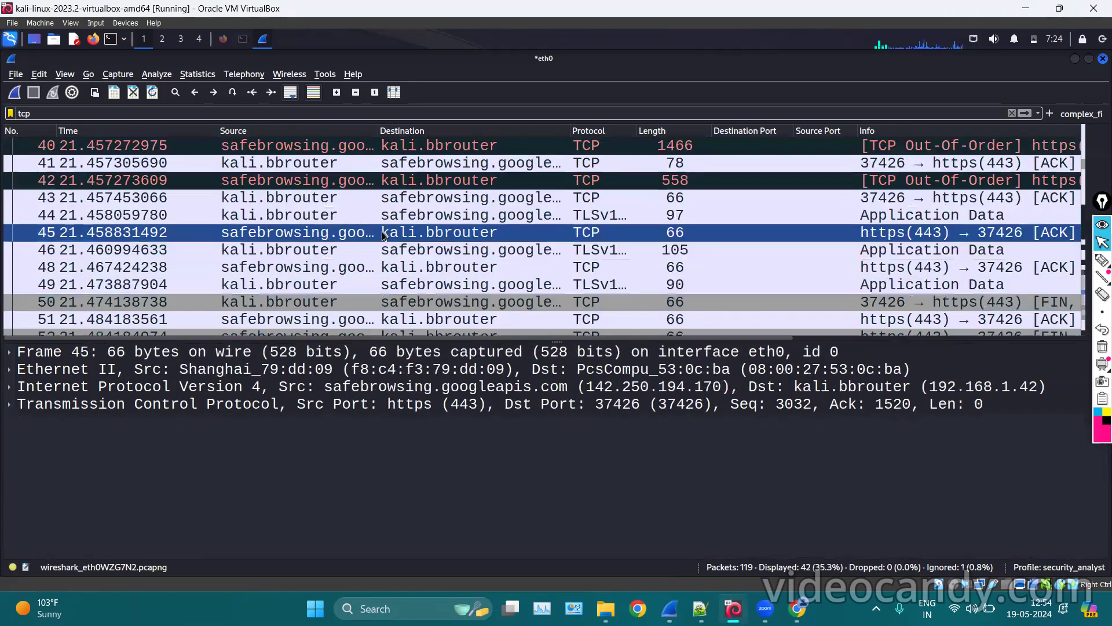
pyautogui.rightClick(496, 244)
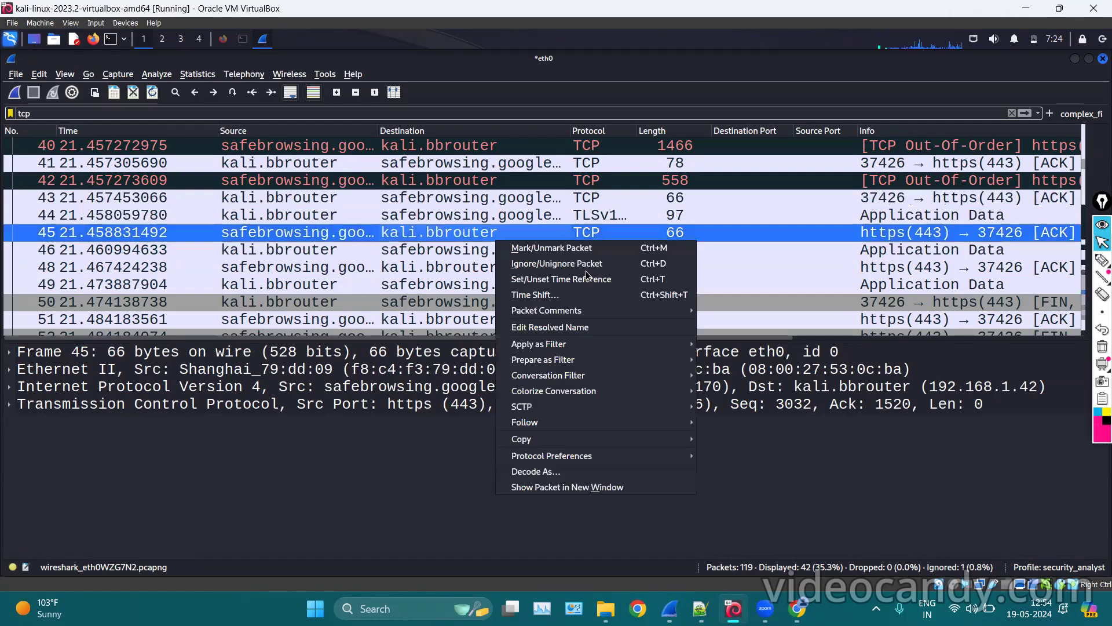
pyautogui.click(542, 265)
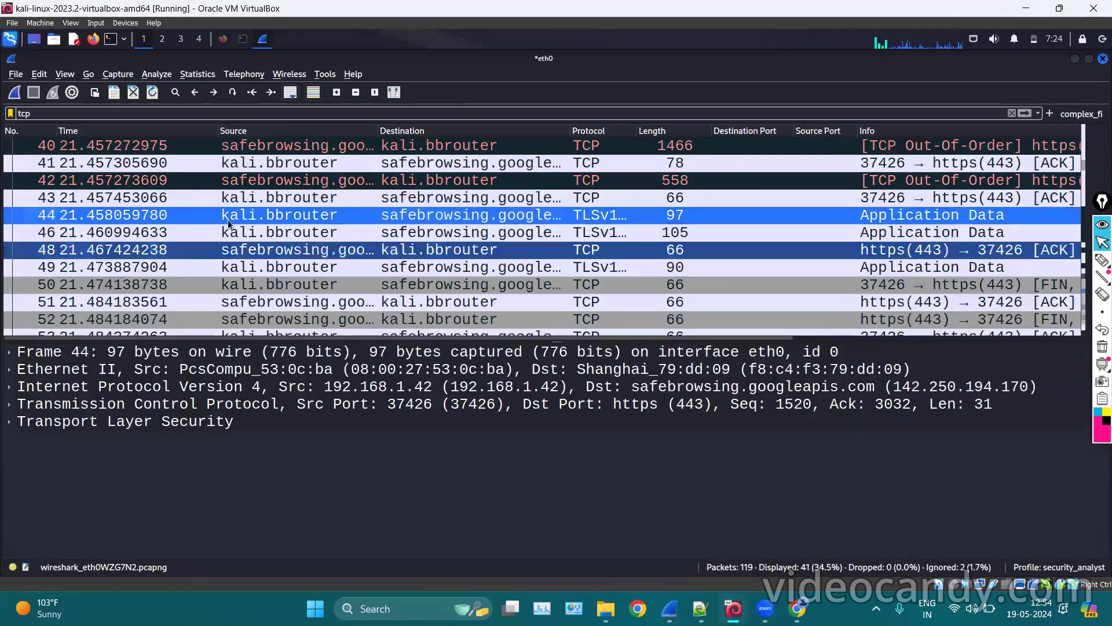
# Compare packets 44, 46 and 48, and browse the Edit menu without changing anything.
pyautogui.click(353, 252)
pyautogui.click(353, 235)
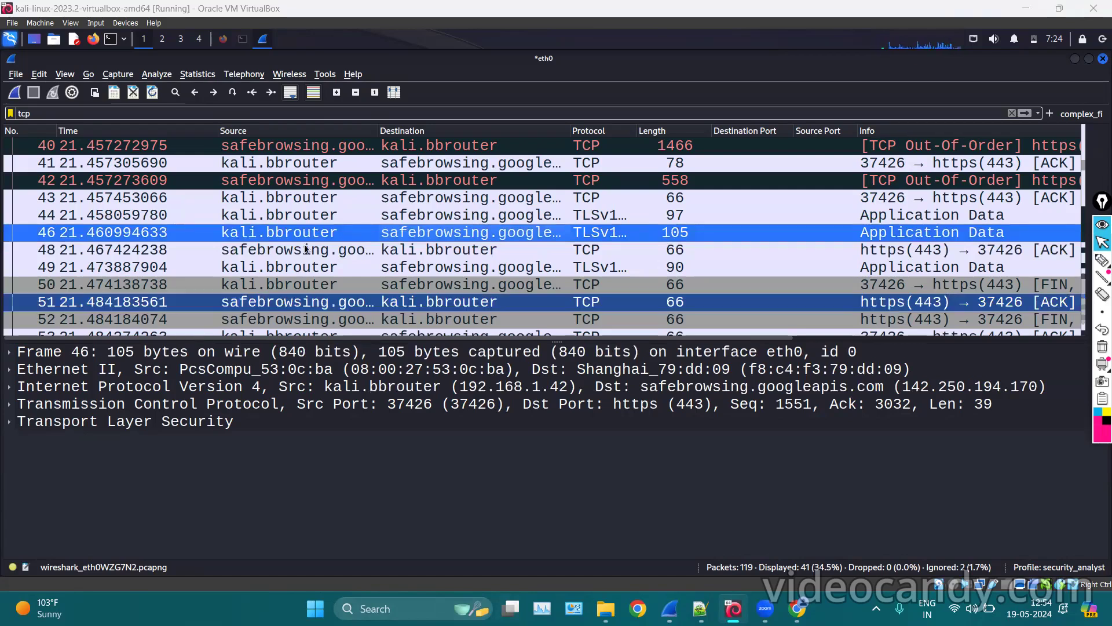
pyautogui.click(348, 249)
pyautogui.click(368, 215)
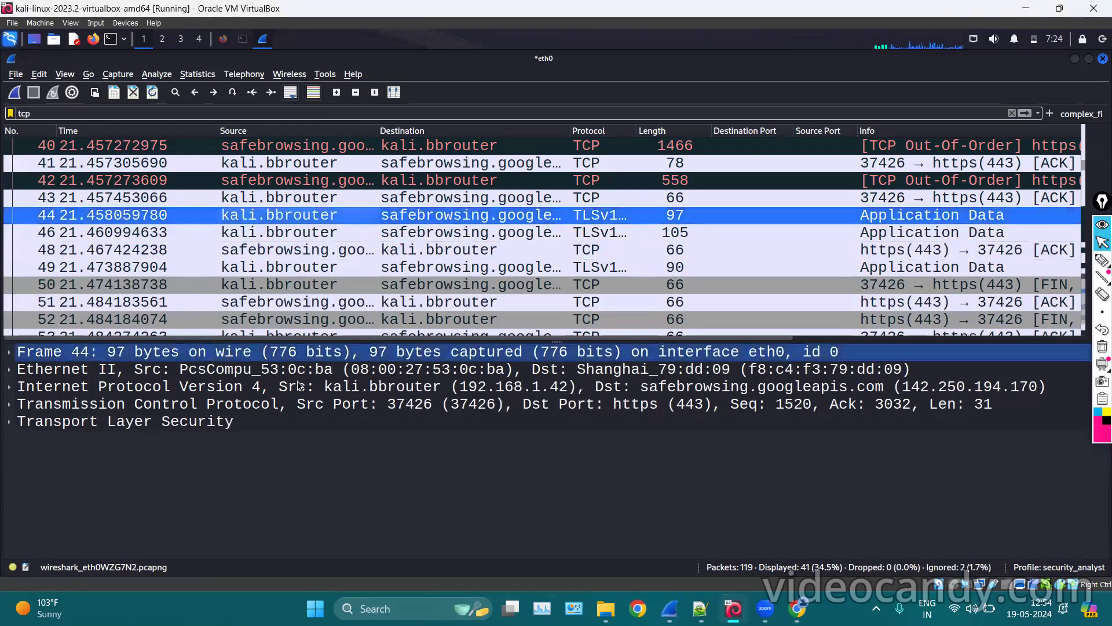
pyautogui.click(422, 261)
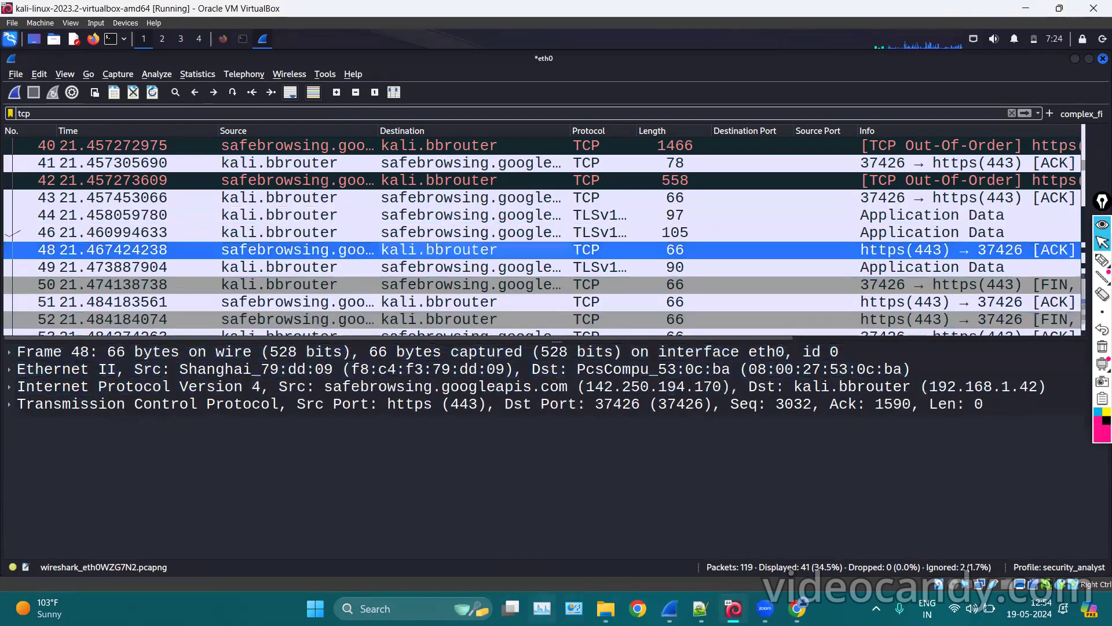
pyautogui.click(421, 213)
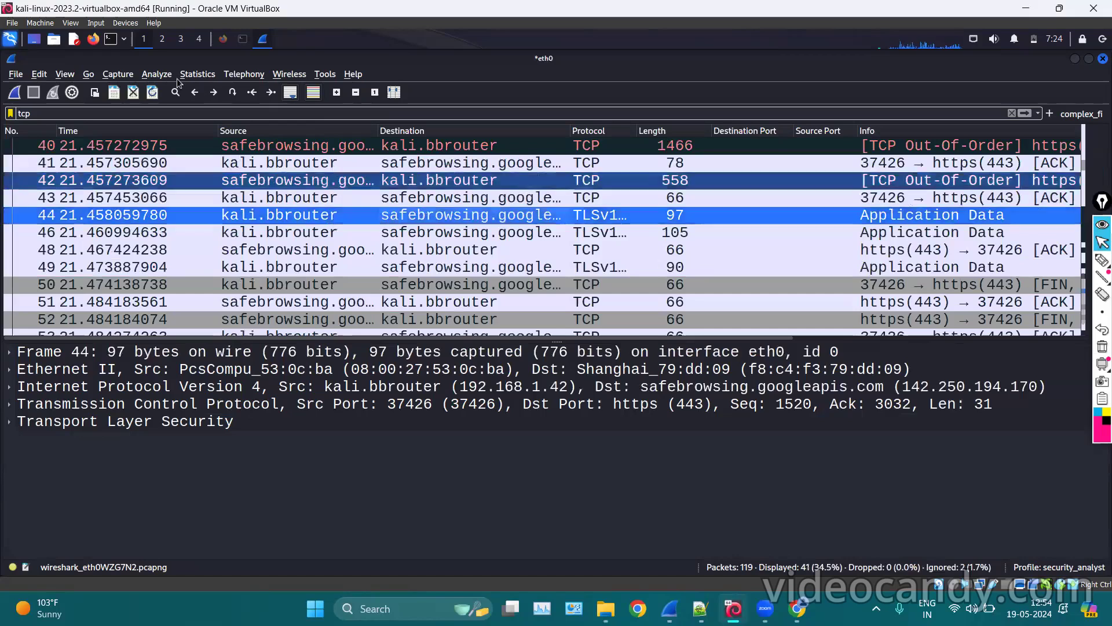
pyautogui.click(38, 73)
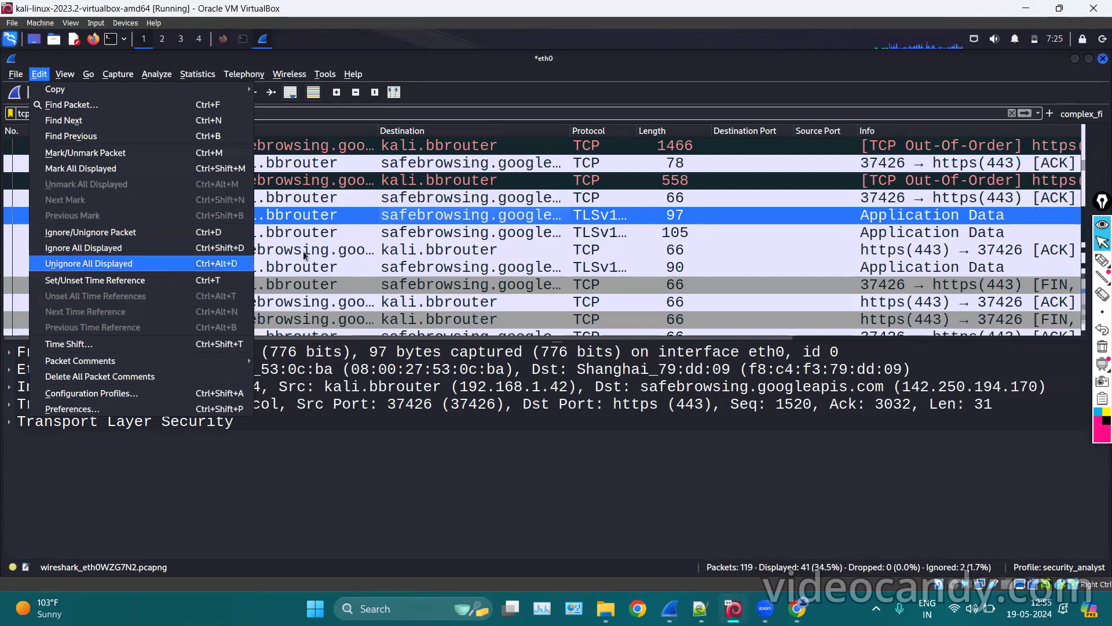
pyautogui.click(127, 270)
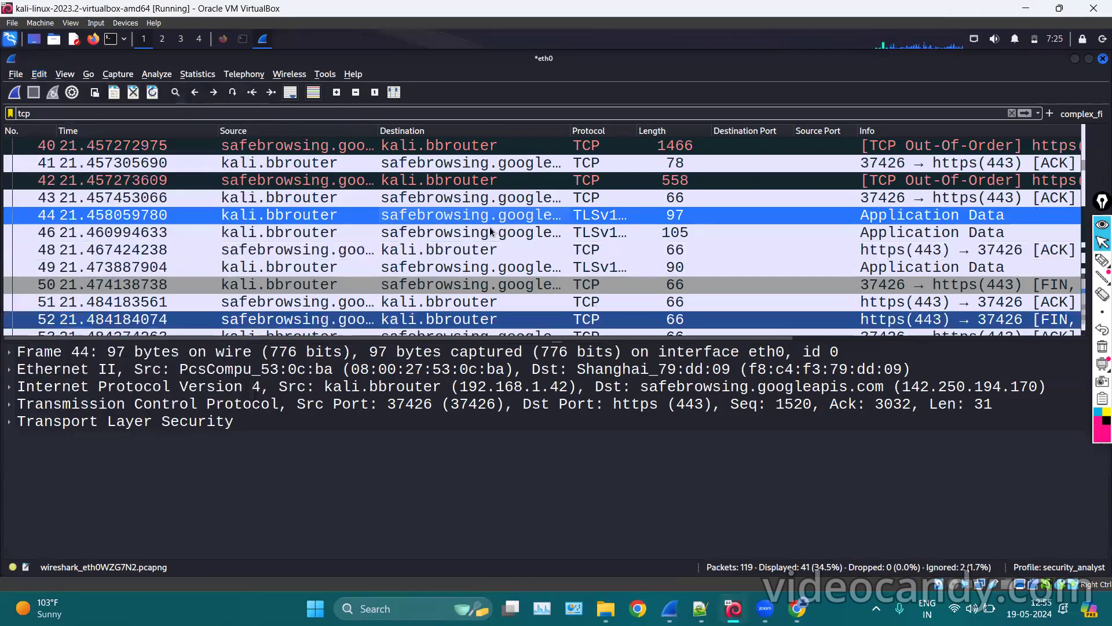
# Start a new capture with Ctrl+E, bringing up the unsaved packets prompt.
pyautogui.scroll(7, 491, 232)
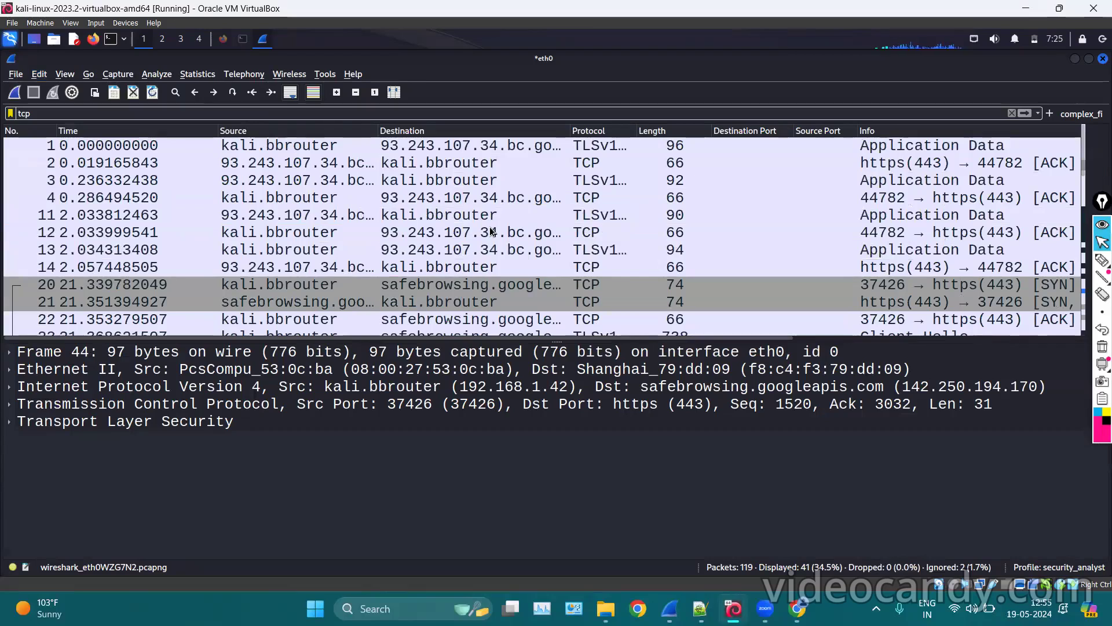
pyautogui.scroll(-5, 490, 232)
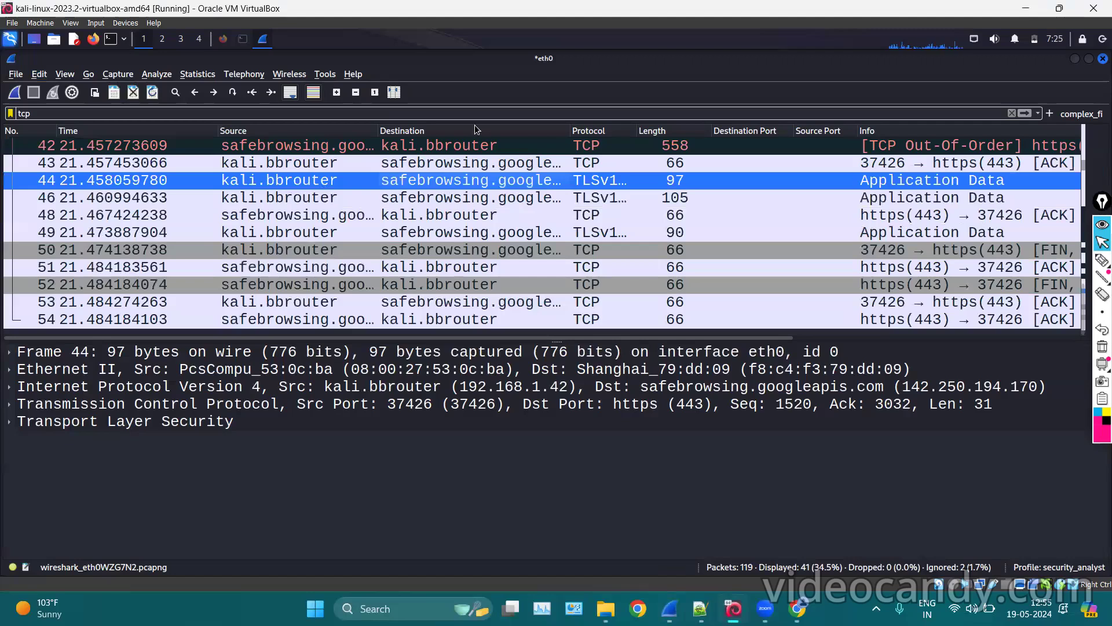
pyautogui.scroll(8, 470, 216)
pyautogui.scroll(-8, 471, 216)
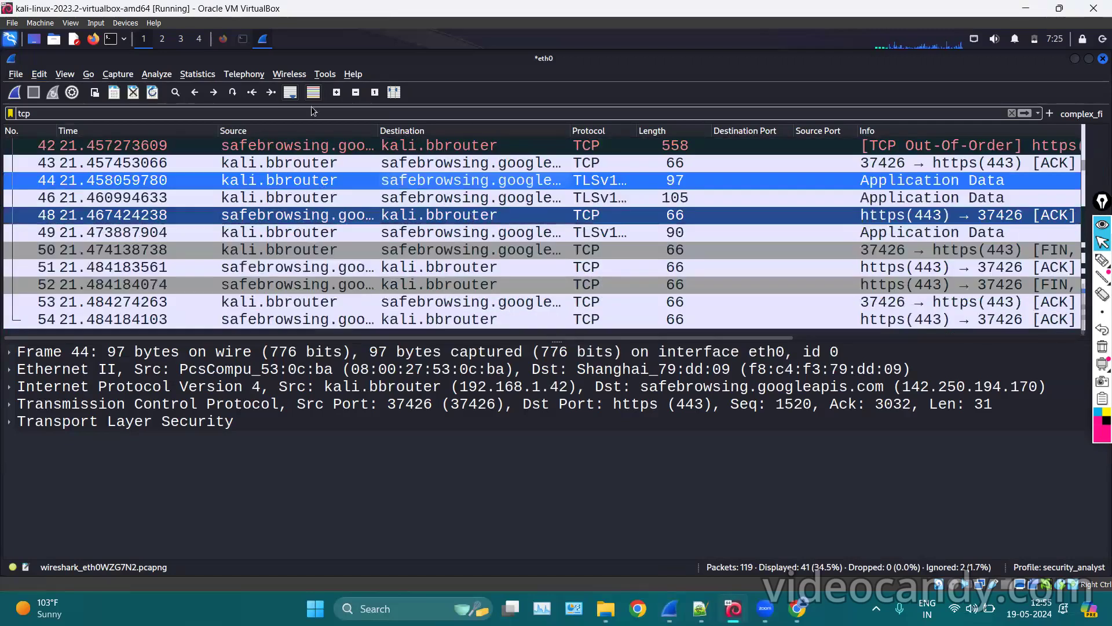
pyautogui.hotkey('ctrl', 'e')
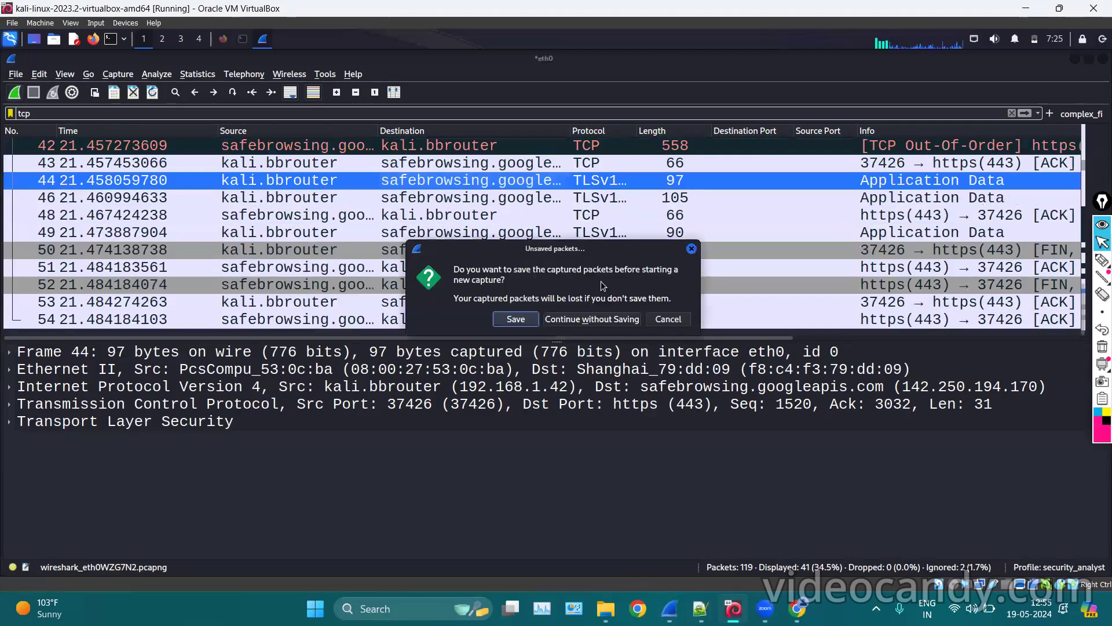
# Discard the old packets to start a fresh eth0 capture, then bring the Firefox test site forward.
pyautogui.click(578, 319)
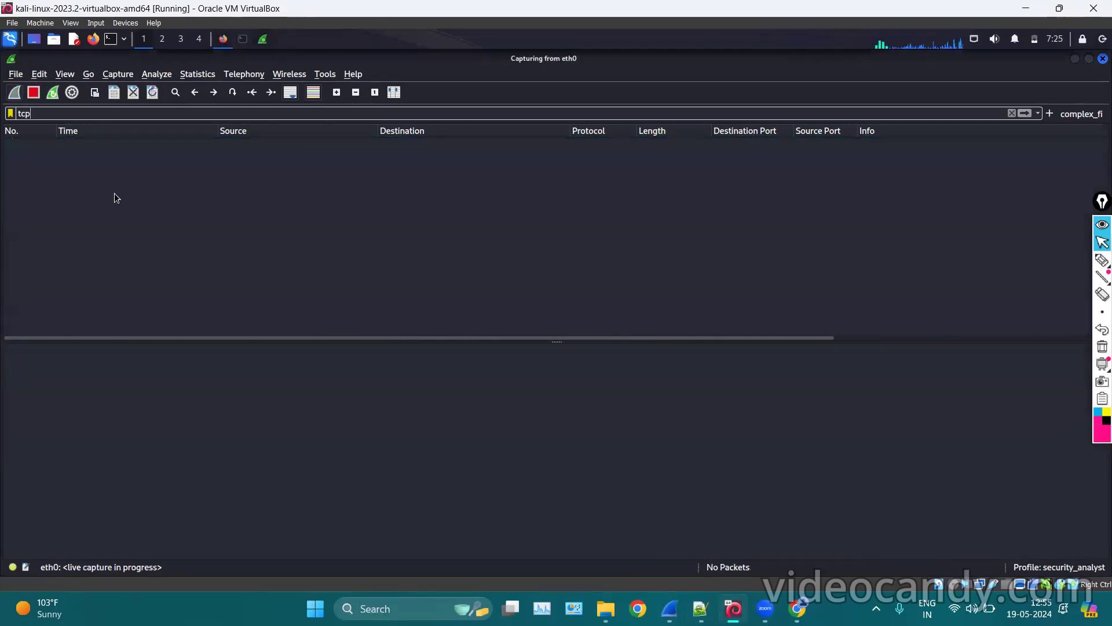
pyautogui.click(221, 39)
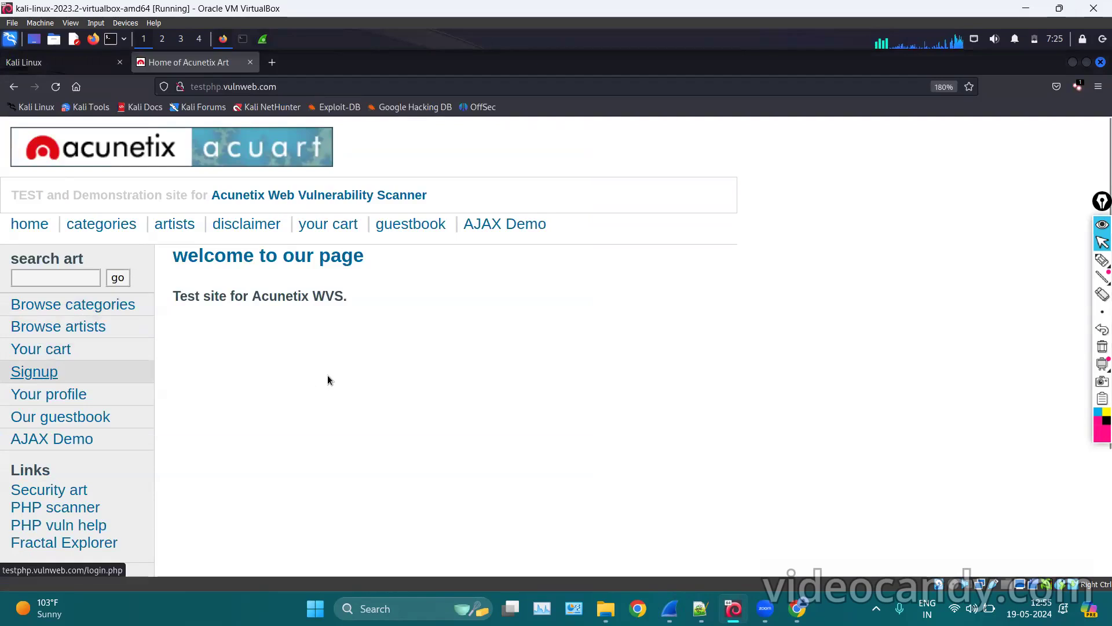
# Submit a username and password on the test site's login form, declining Firefox's offer to save the login.
pyautogui.click(297, 301)
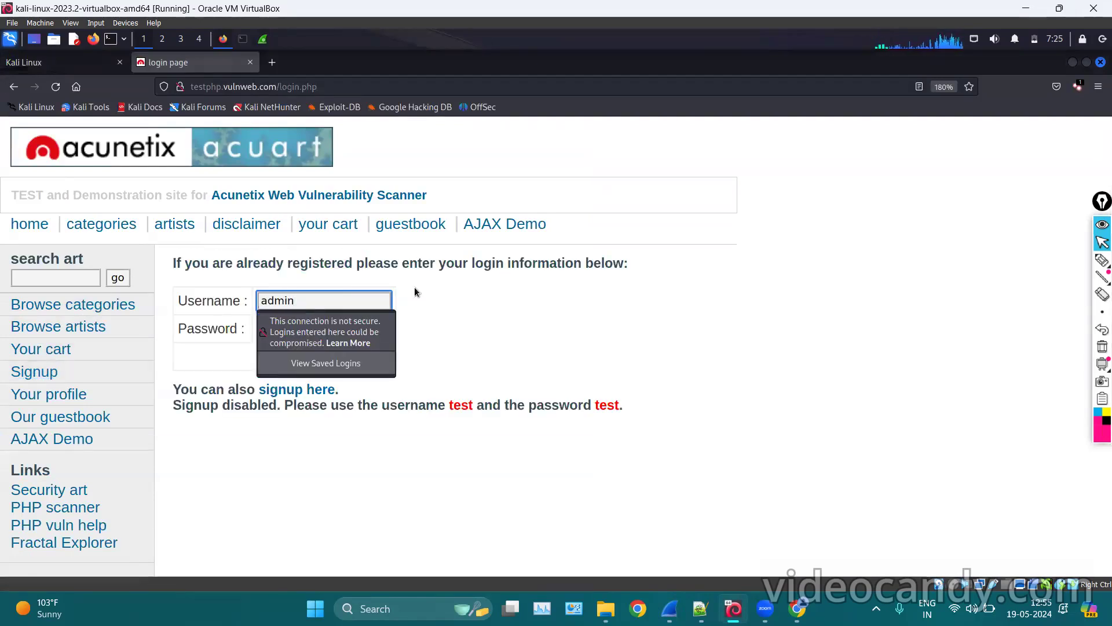
pyautogui.press('Tab')
pyautogui.write('admin')
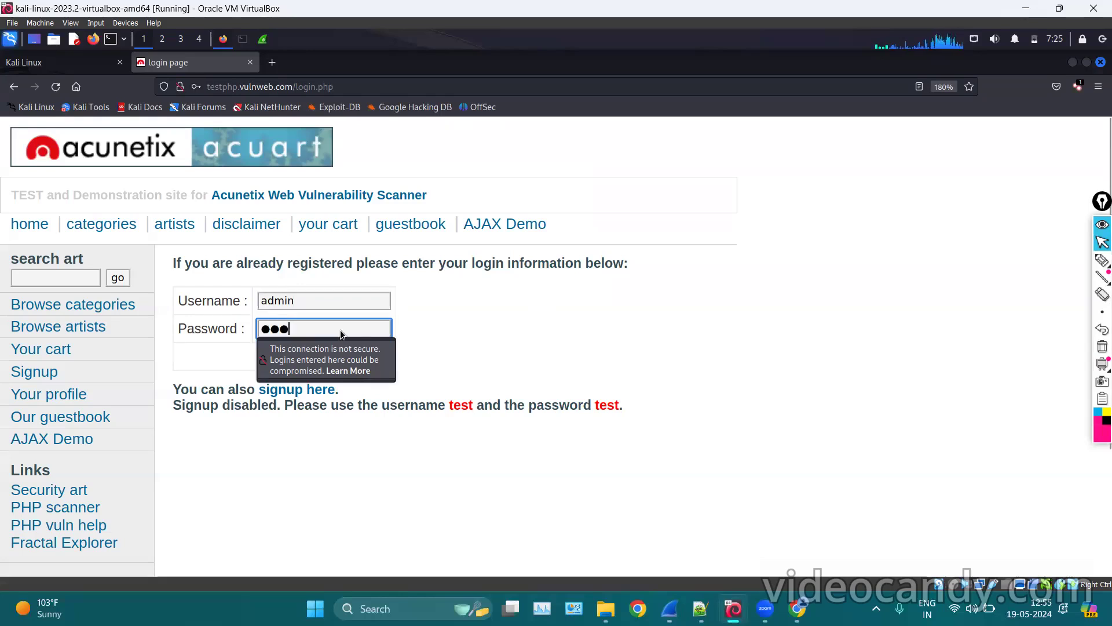
pyautogui.press('Return')
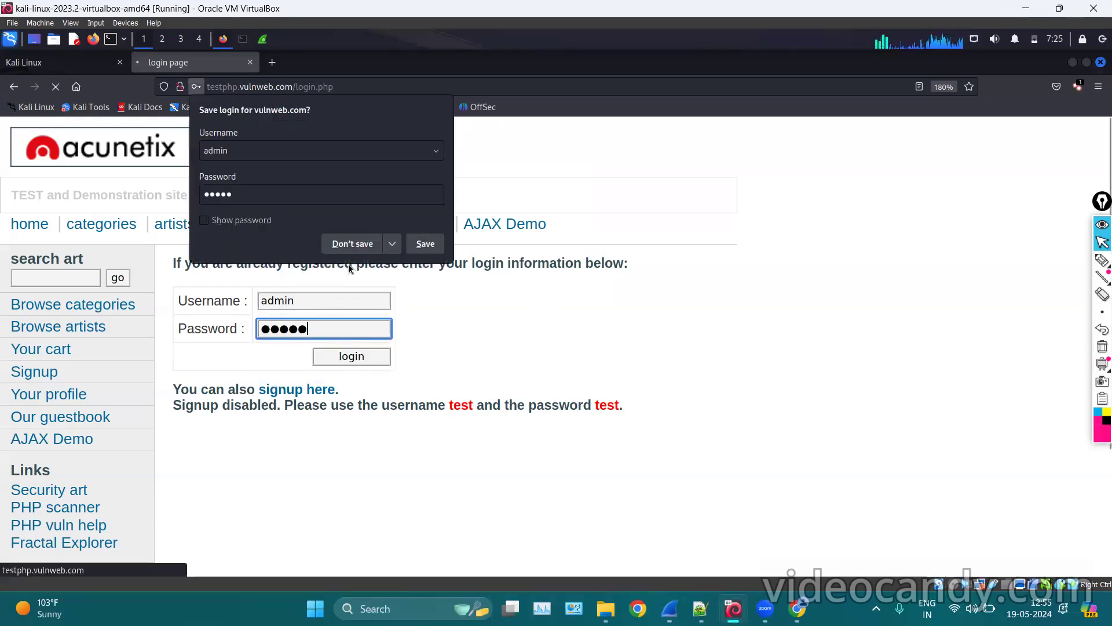
pyautogui.click(347, 249)
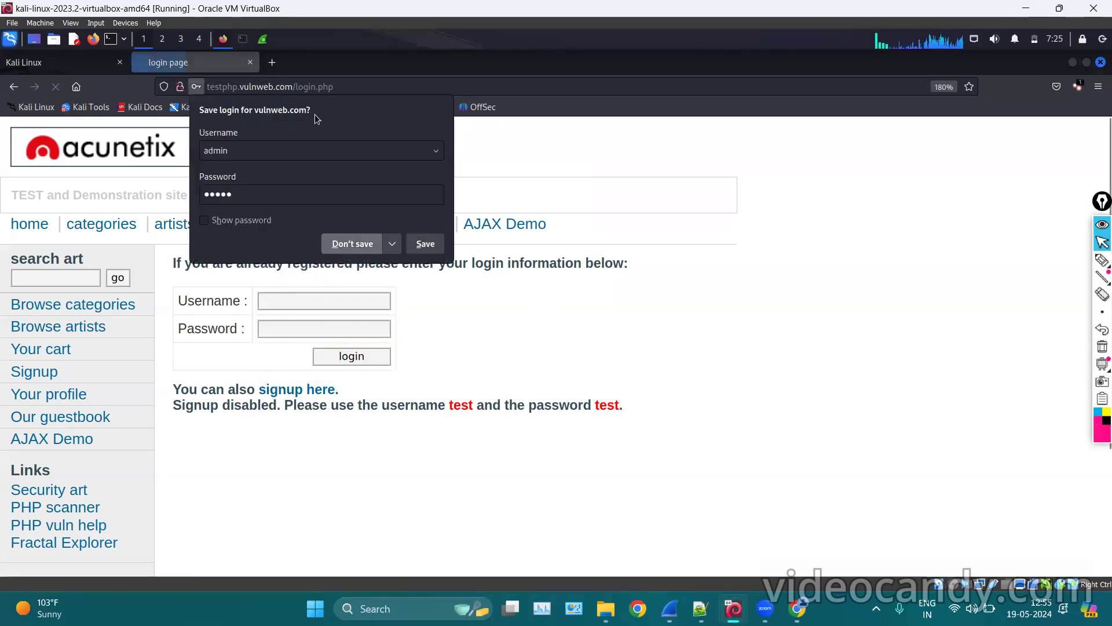
# Stop the Wireshark capture and clear the tcp display filter so all 38 packets show.
pyautogui.click(259, 39)
pyautogui.click(30, 92)
pyautogui.press('BackSpace')
pyautogui.press('BackSpace')
pyautogui.press('BackSpace')
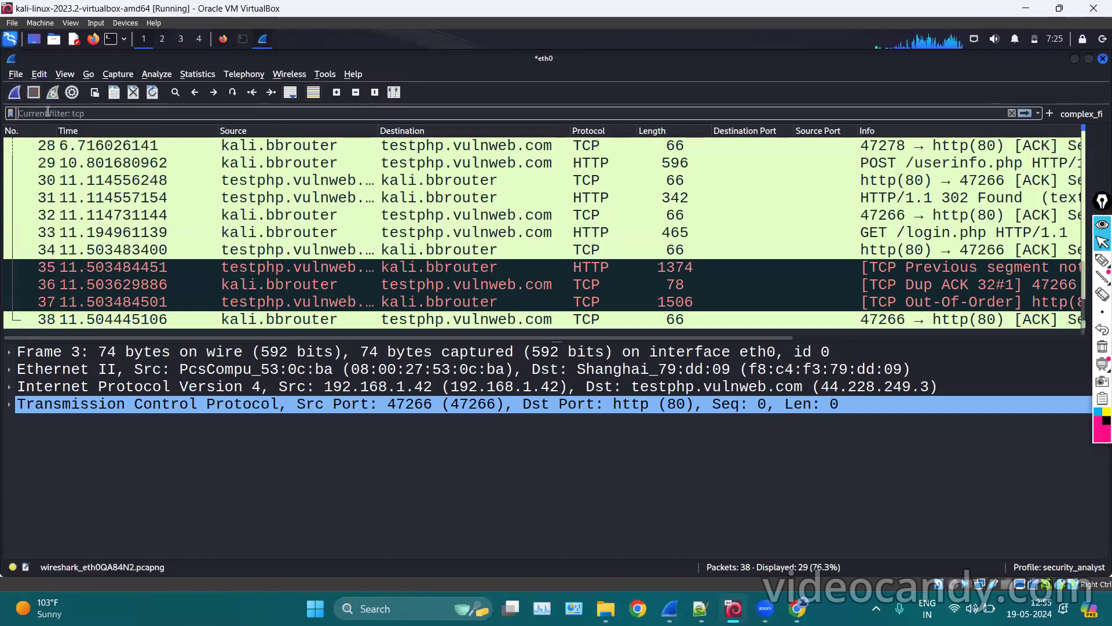
pyautogui.press('Return')
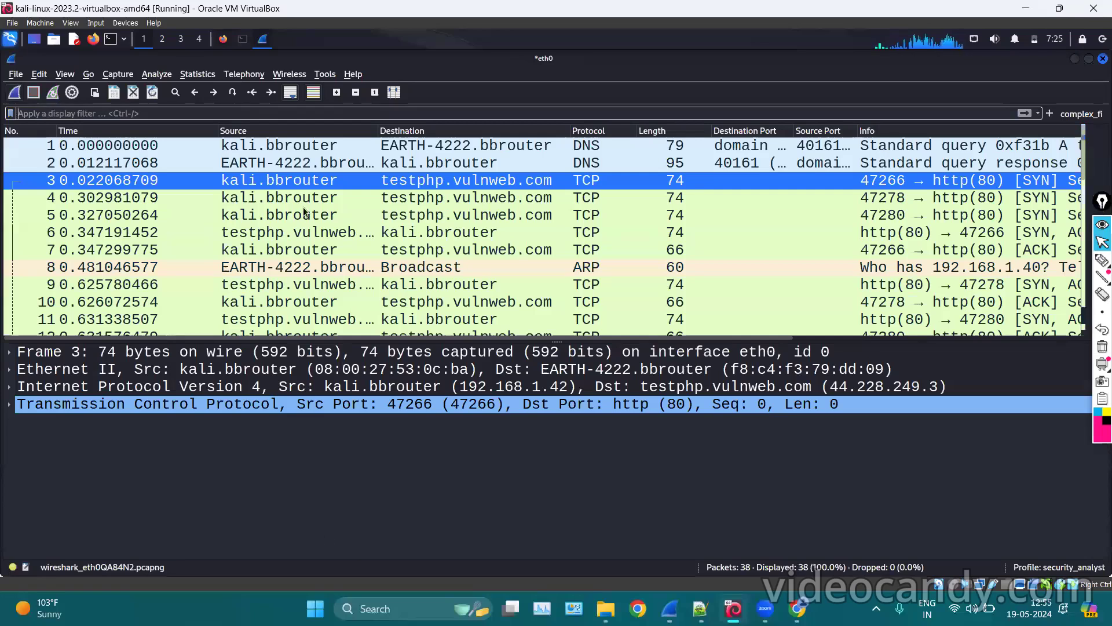
# Select packet 6 in the capture and open the packet search bar.
pyautogui.click(222, 42)
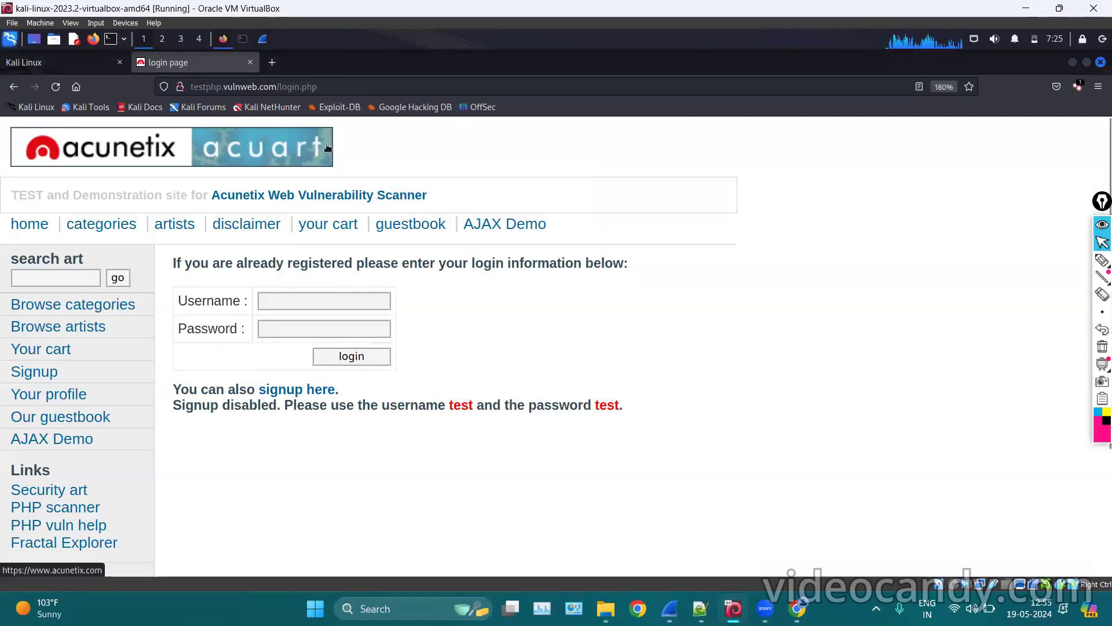
pyautogui.click(262, 39)
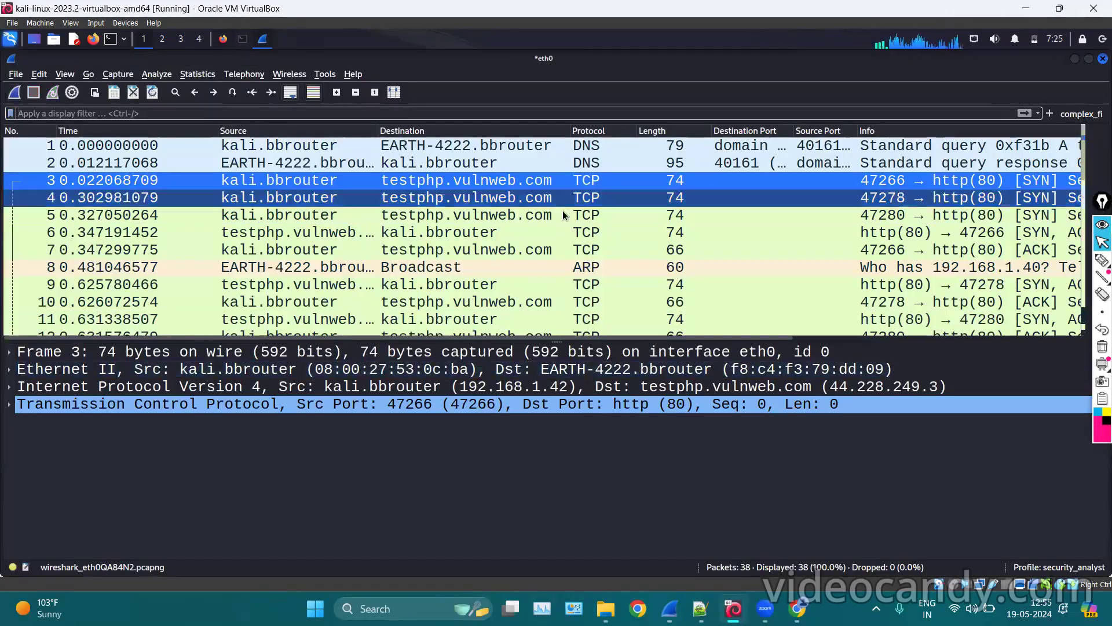
pyautogui.scroll(-3, 562, 213)
pyautogui.scroll(3, 563, 215)
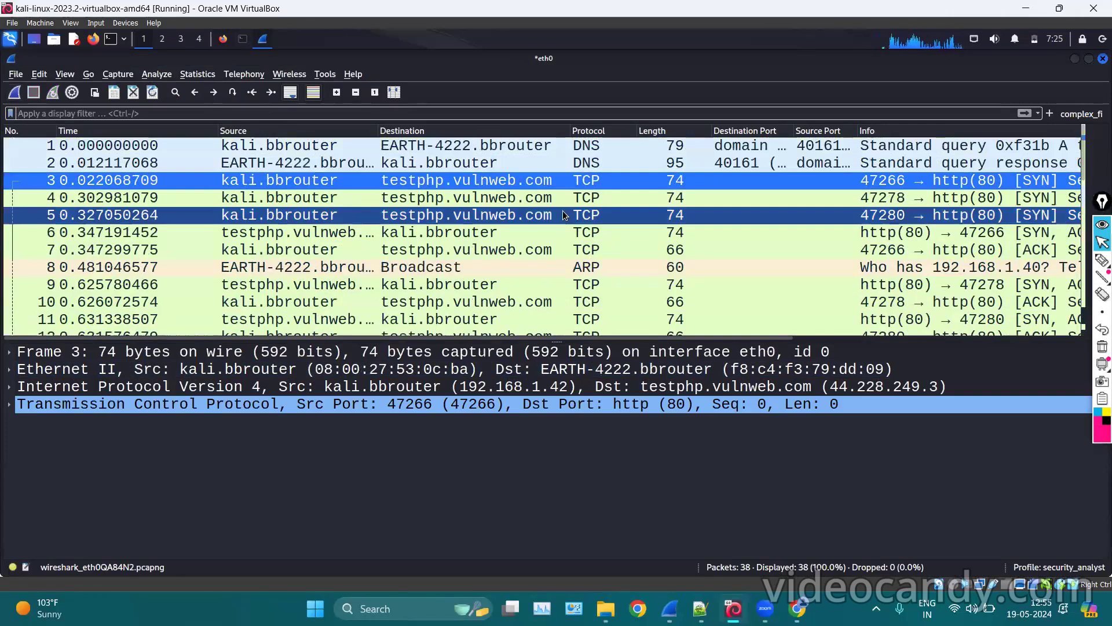
pyautogui.click(434, 235)
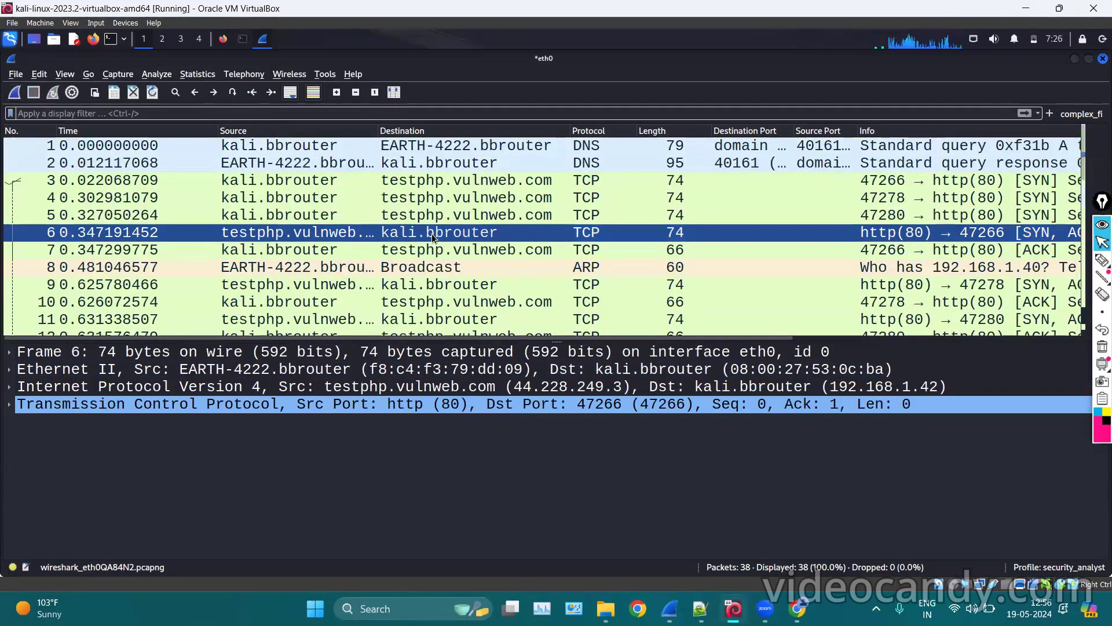
pyautogui.click(176, 94)
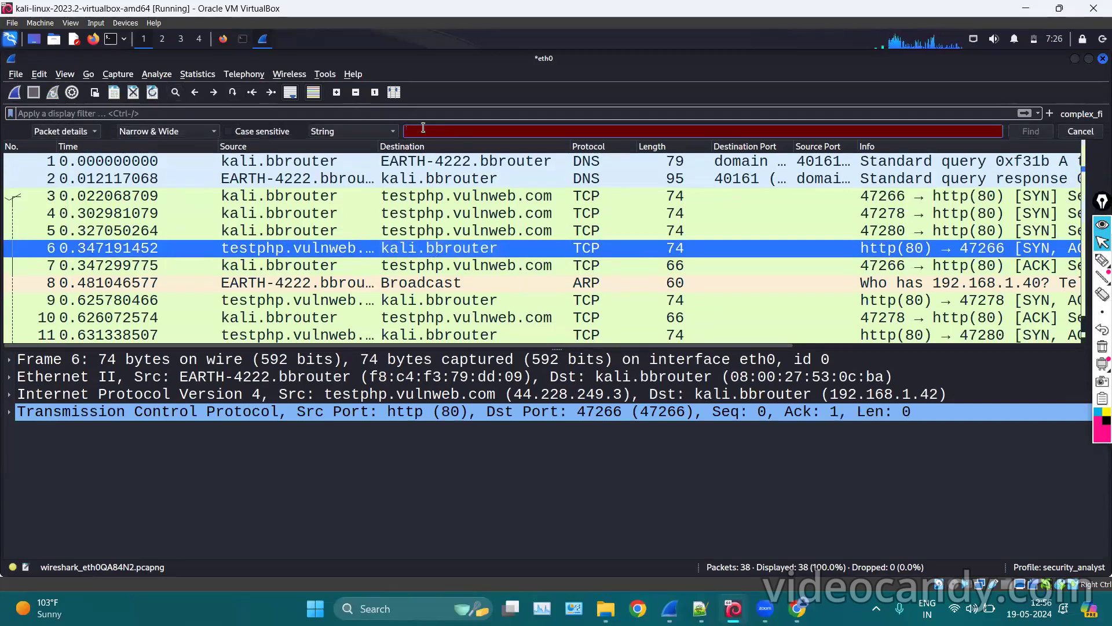
# Set the packet search to String mode and find the first packet containing the submitted username.
pyautogui.click(367, 131)
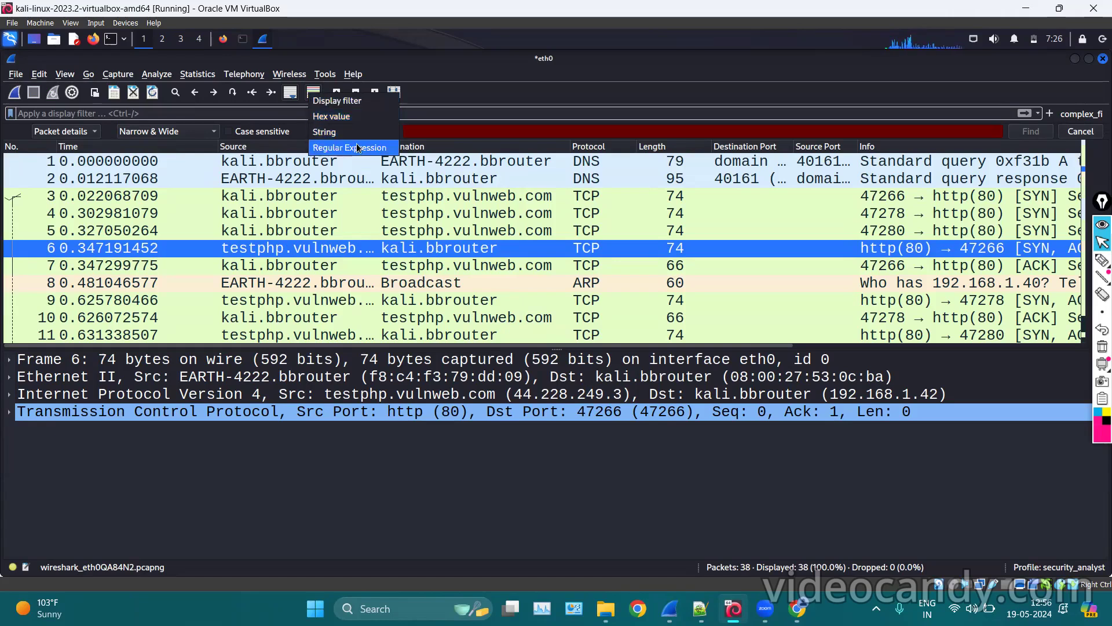
pyautogui.click(320, 132)
pyautogui.click(418, 132)
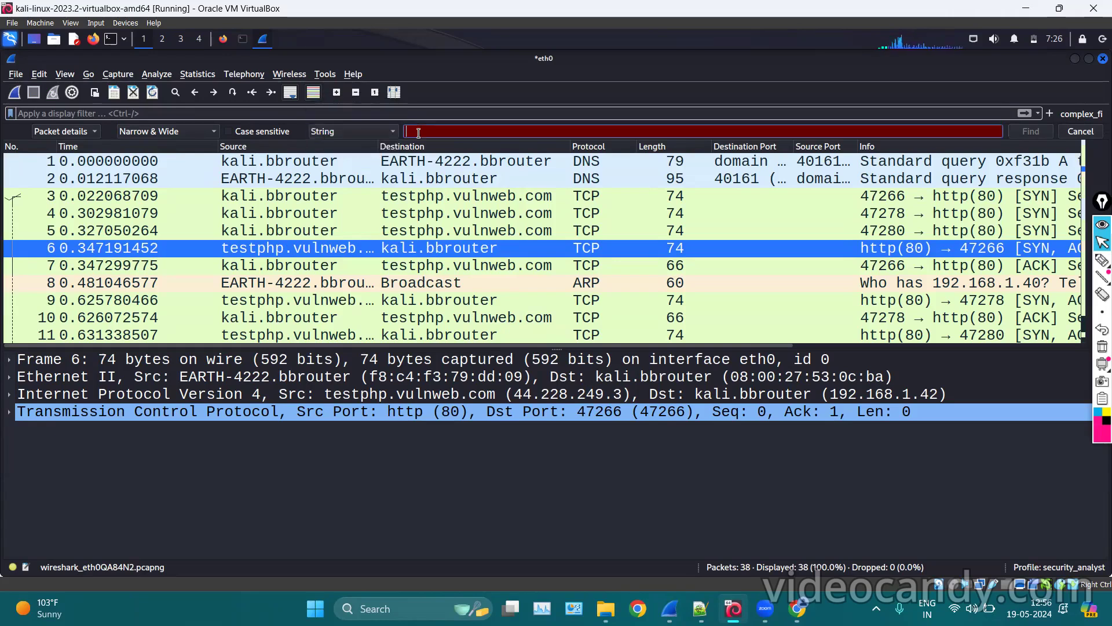
pyautogui.write('admin')
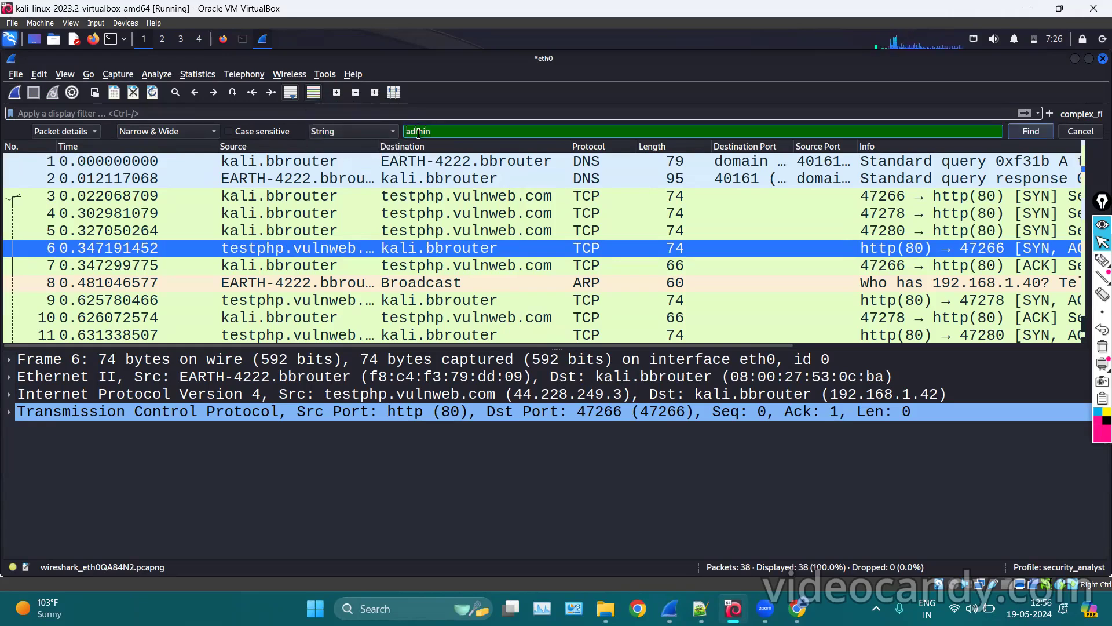
pyautogui.click(1035, 131)
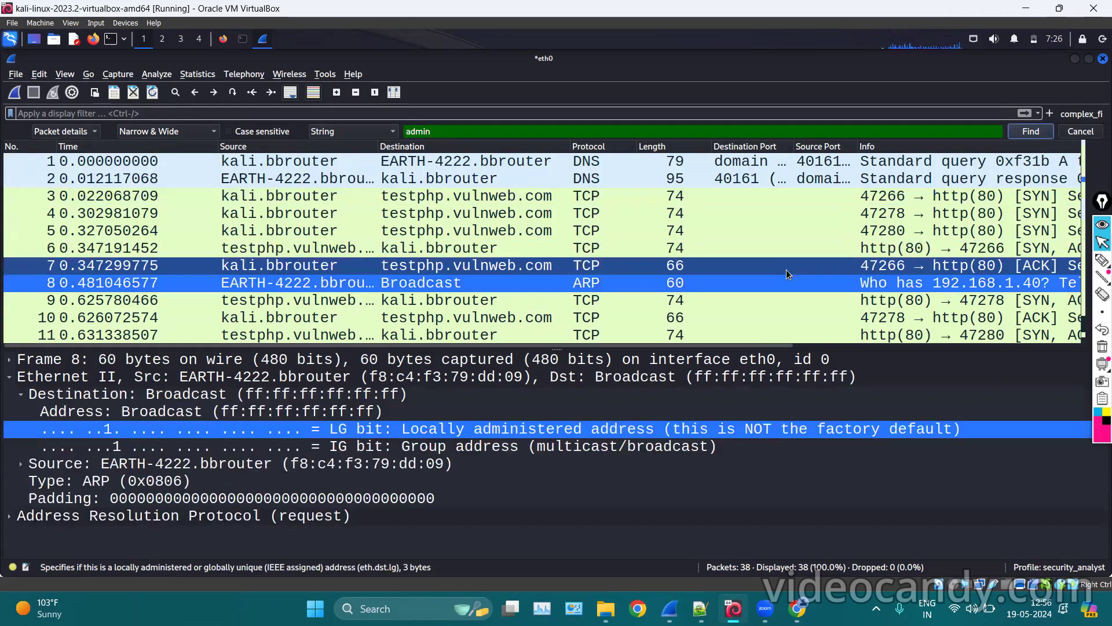
# Advance the search to the next match, the login POST packet.
pyautogui.click(1103, 260)
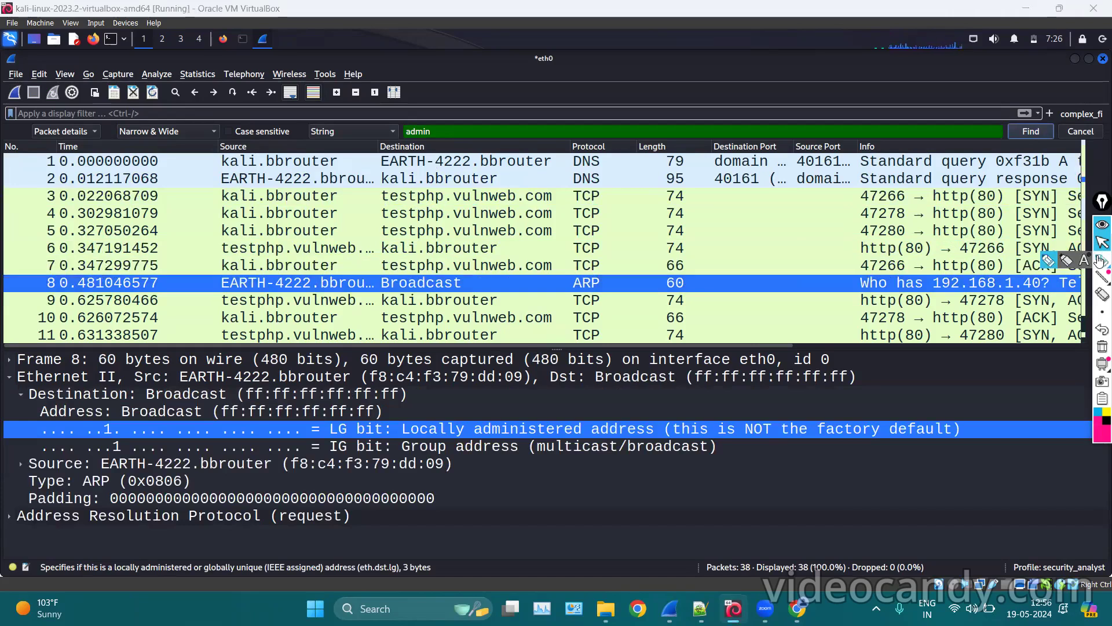
pyautogui.moveTo(477, 416)
pyautogui.mouseDown()
pyautogui.moveTo(464, 408)
pyautogui.moveTo(487, 457)
pyautogui.moveTo(519, 449)
pyautogui.moveTo(471, 412)
pyautogui.mouseUp()
pyautogui.moveTo(551, 443); pyautogui.dragTo(524, 445)
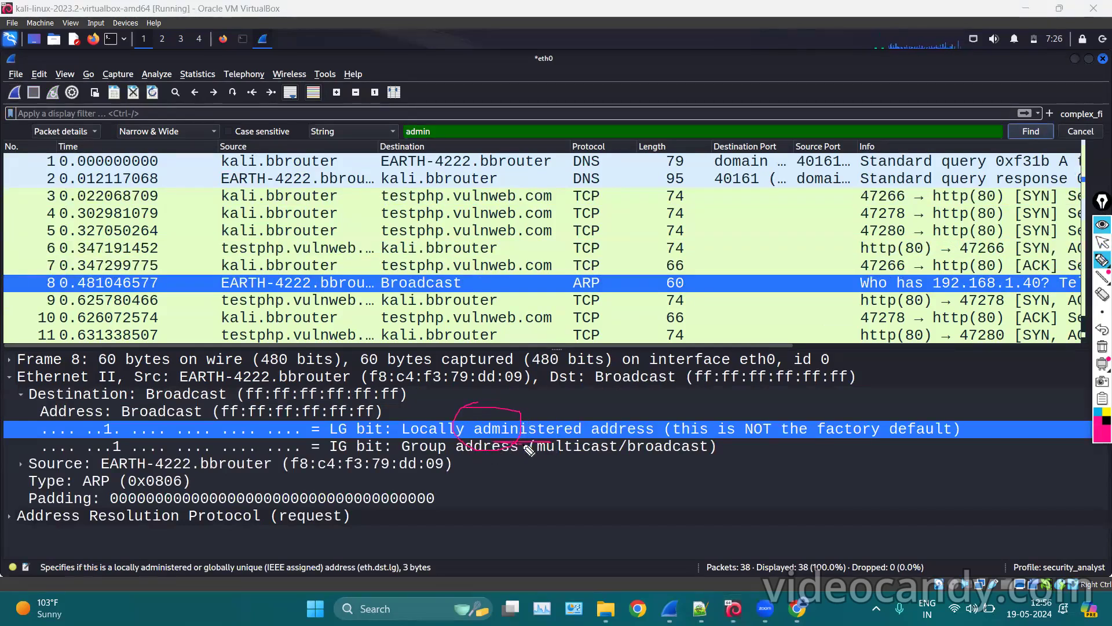
pyautogui.click(1101, 346)
pyautogui.click(1103, 242)
pyautogui.click(1031, 132)
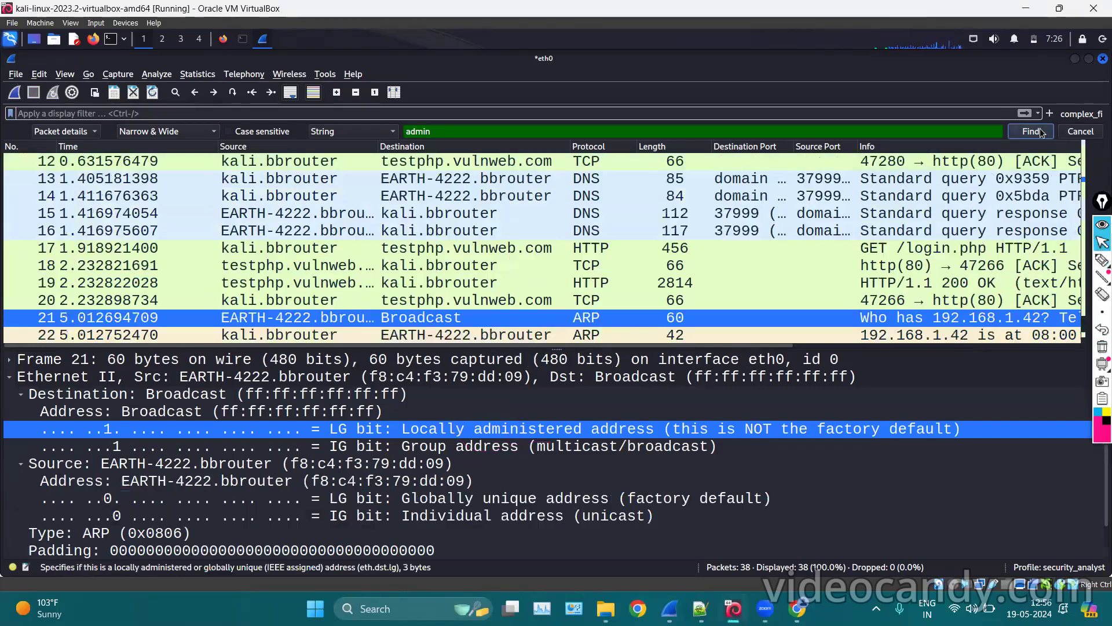
pyautogui.click(1042, 133)
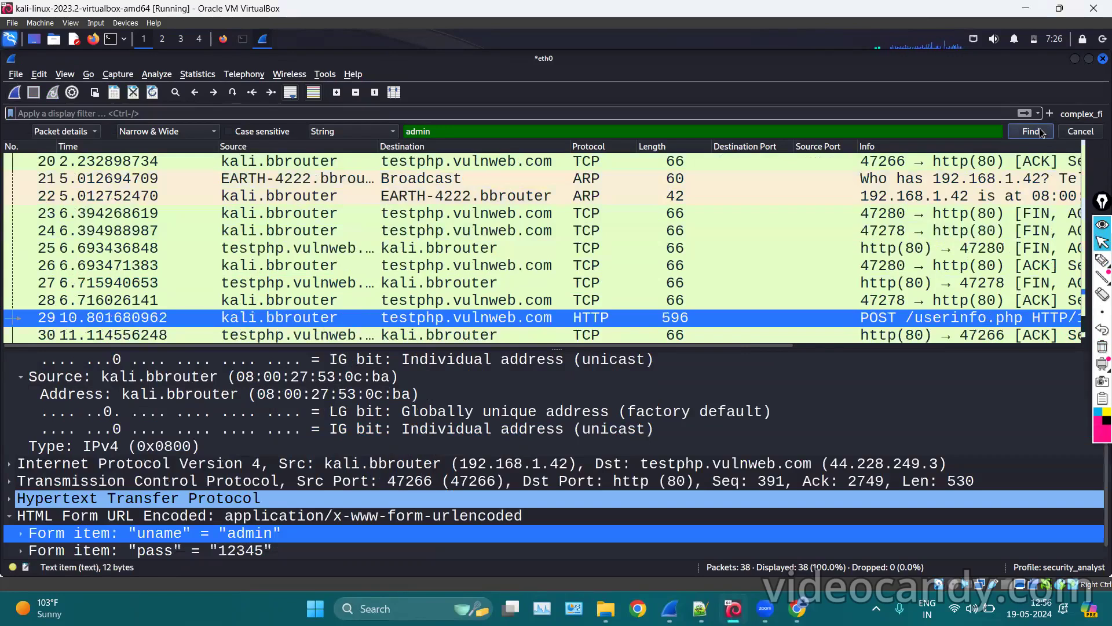
# Inspect the POST's uname and pass form items, check packet 27, and close the search bar.
pyautogui.scroll(-1, 35, 446)
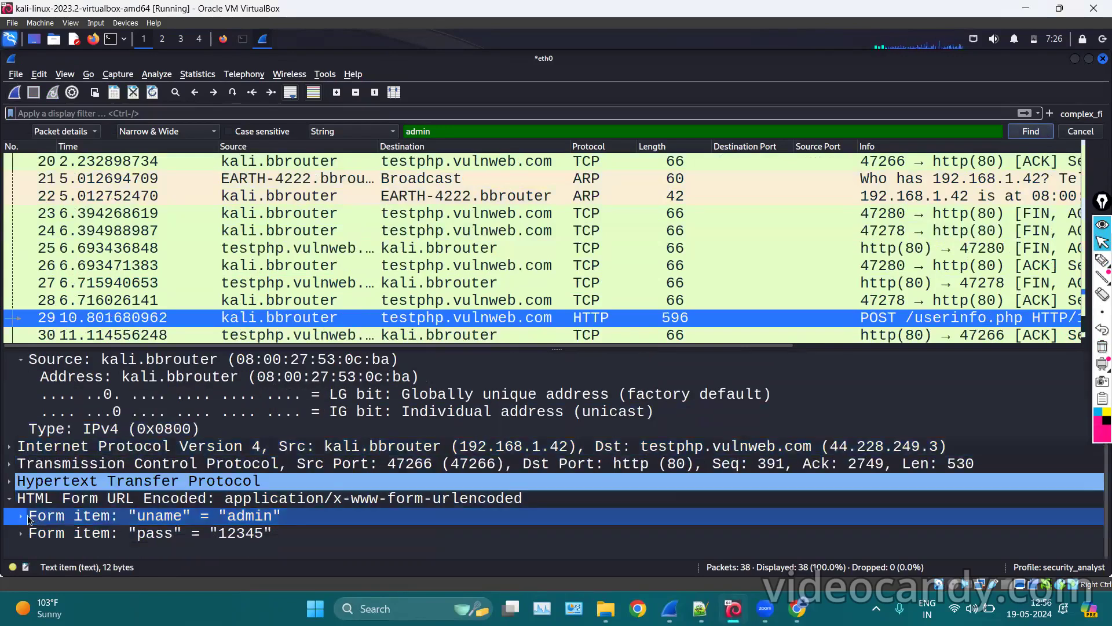
pyautogui.click(131, 534)
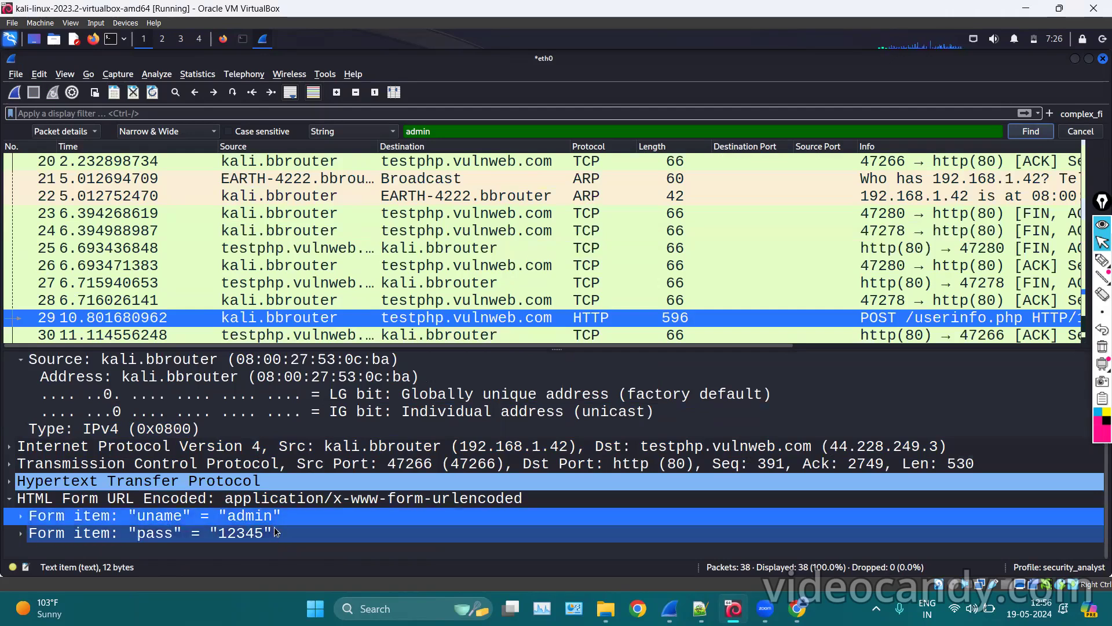
pyautogui.scroll(-3, 408, 282)
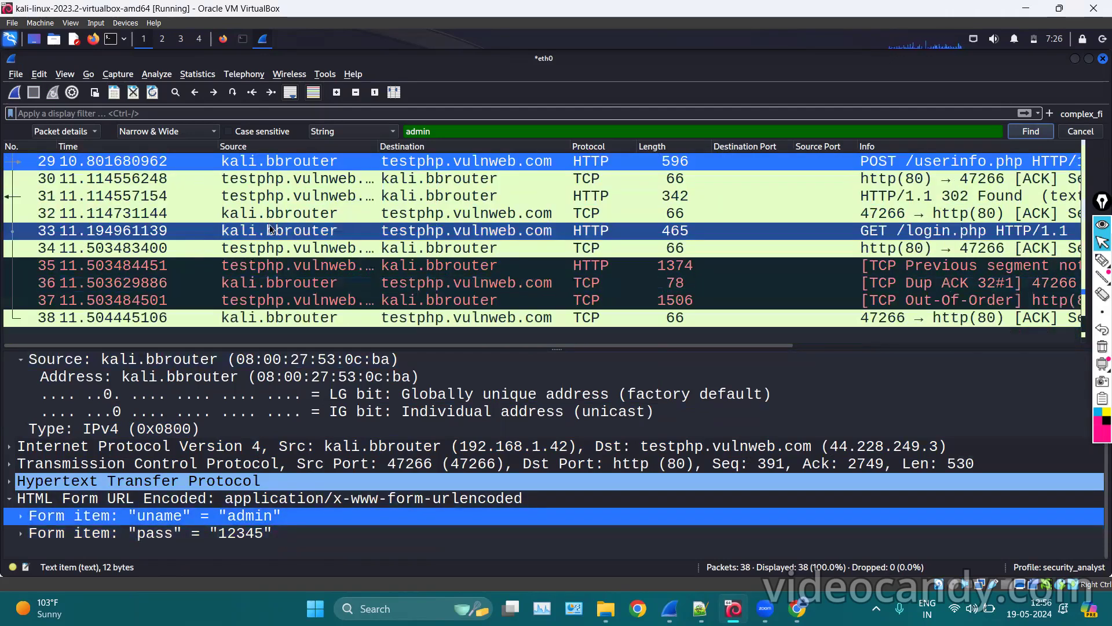
pyautogui.scroll(1, 339, 205)
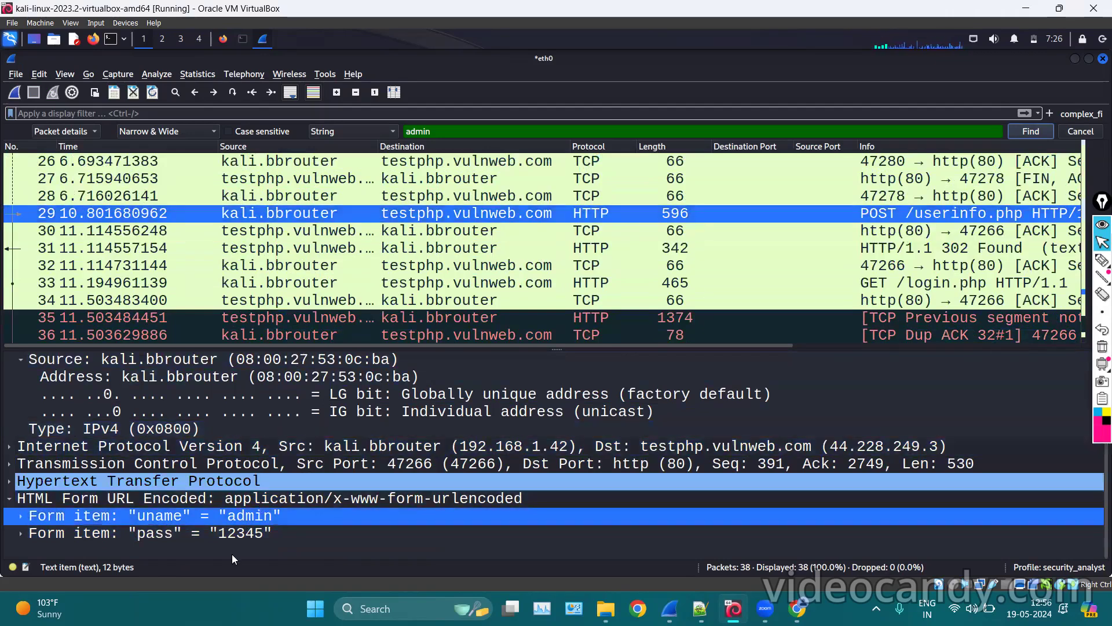
pyautogui.click(227, 539)
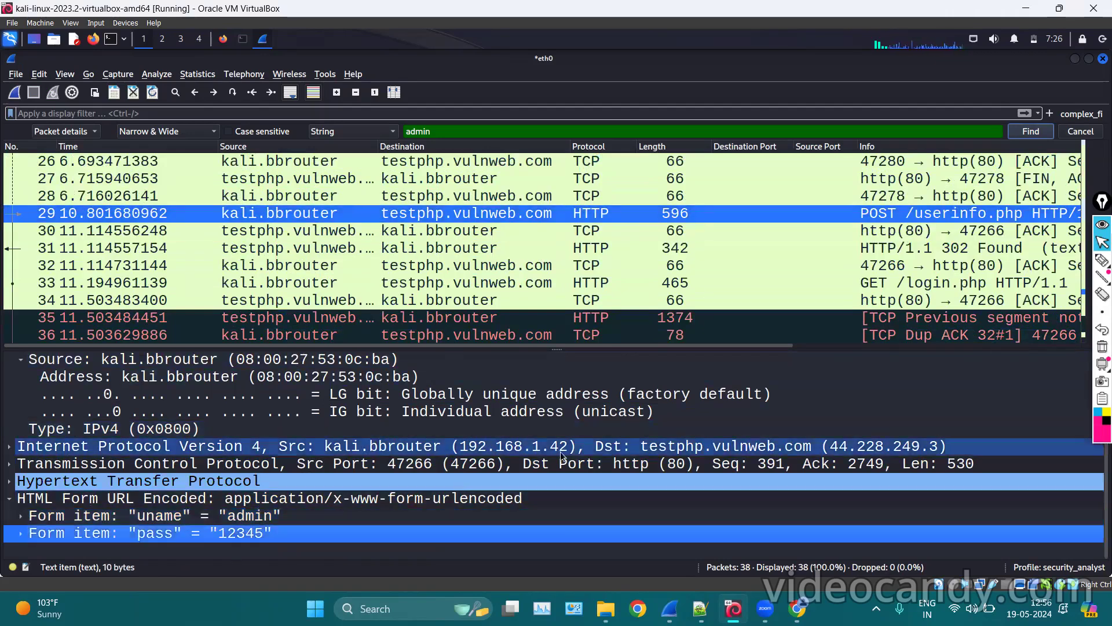
pyautogui.click(324, 510)
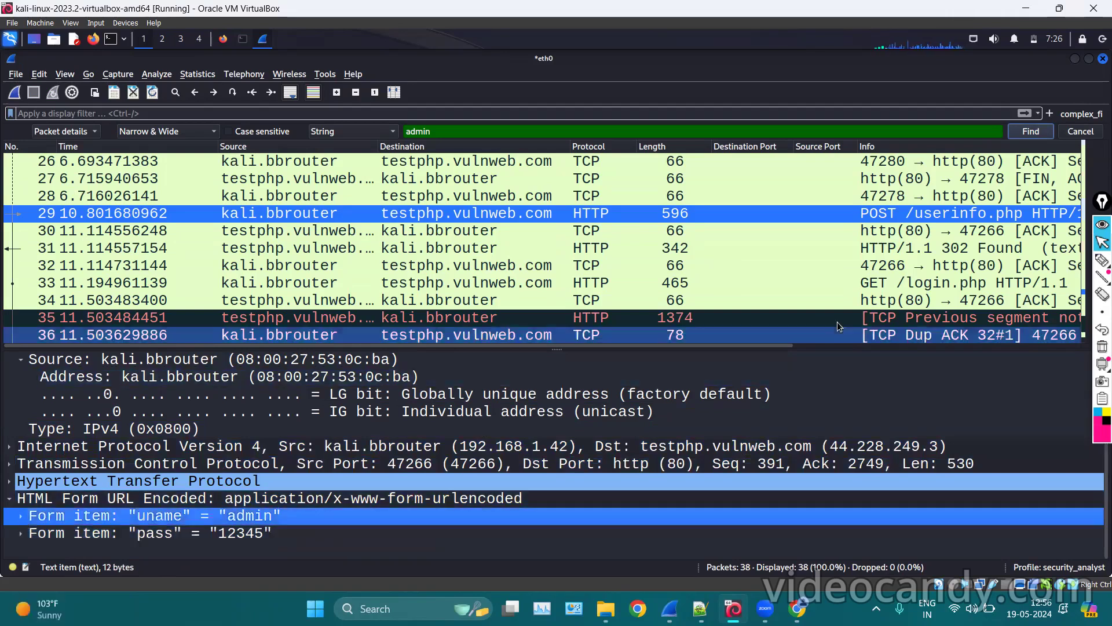
pyautogui.click(777, 183)
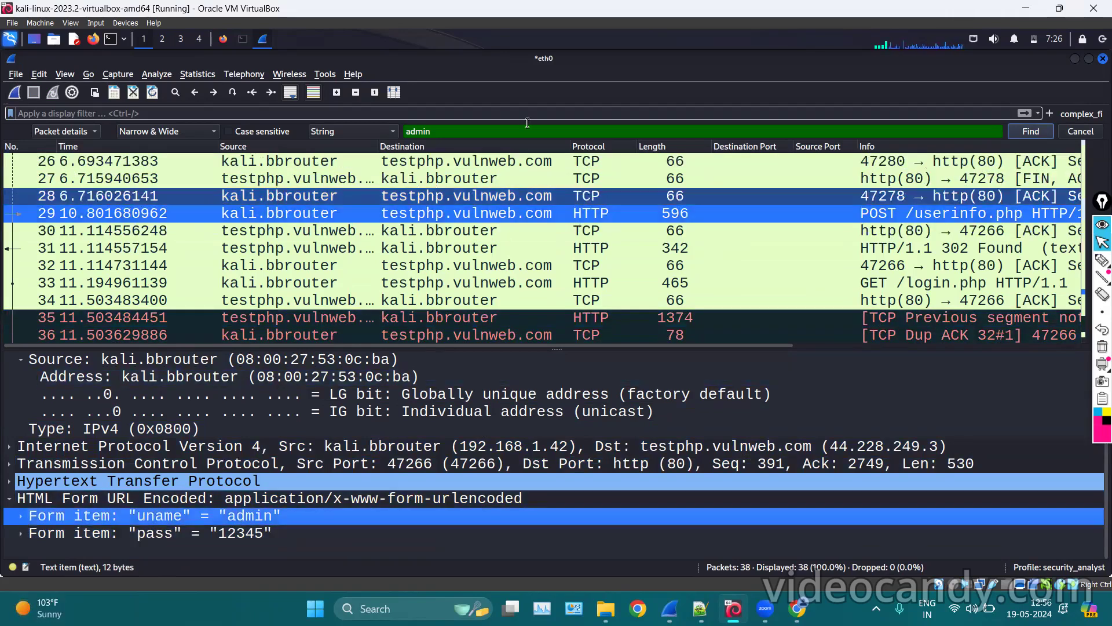
pyautogui.scroll(7, 480, 192)
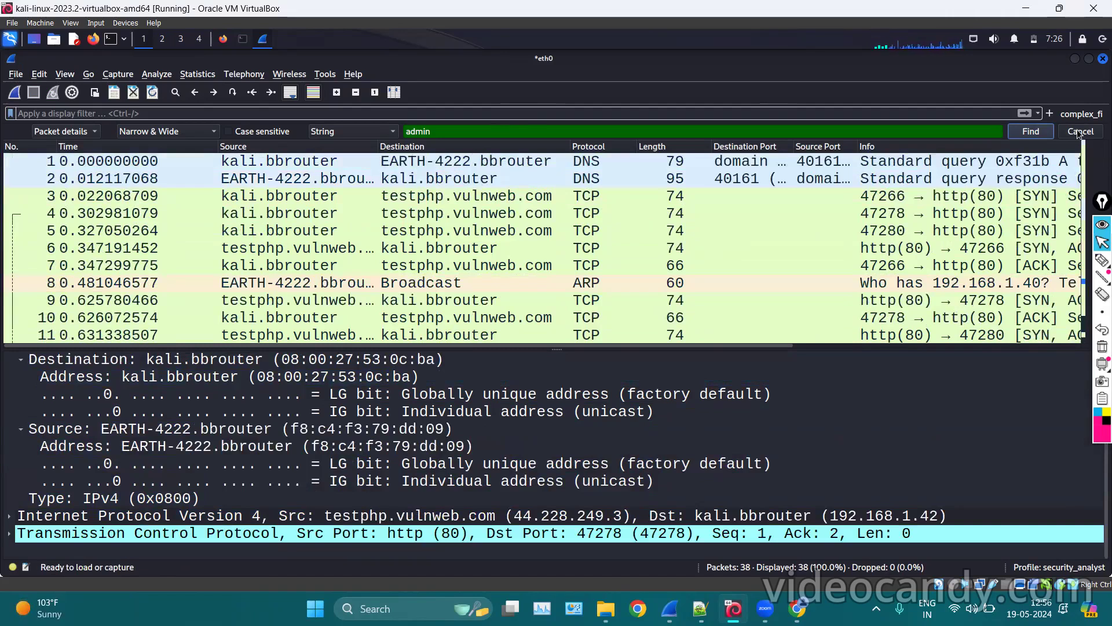
pyautogui.click(1072, 132)
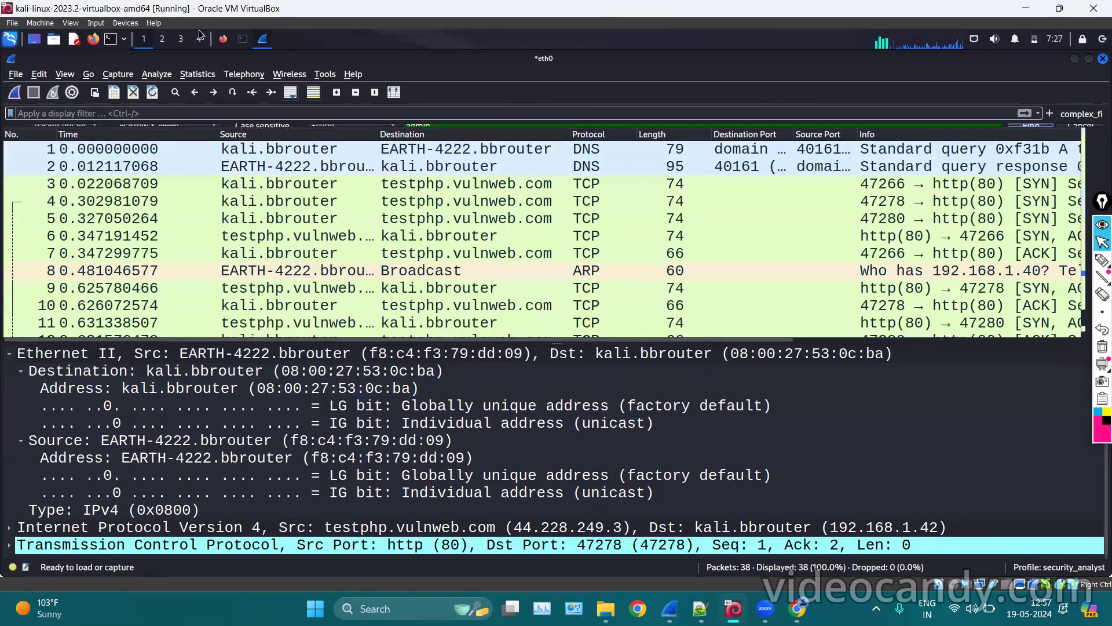
# Reopen the packet search, replacing the old text with the submitted password value.
pyautogui.click(248, 96)
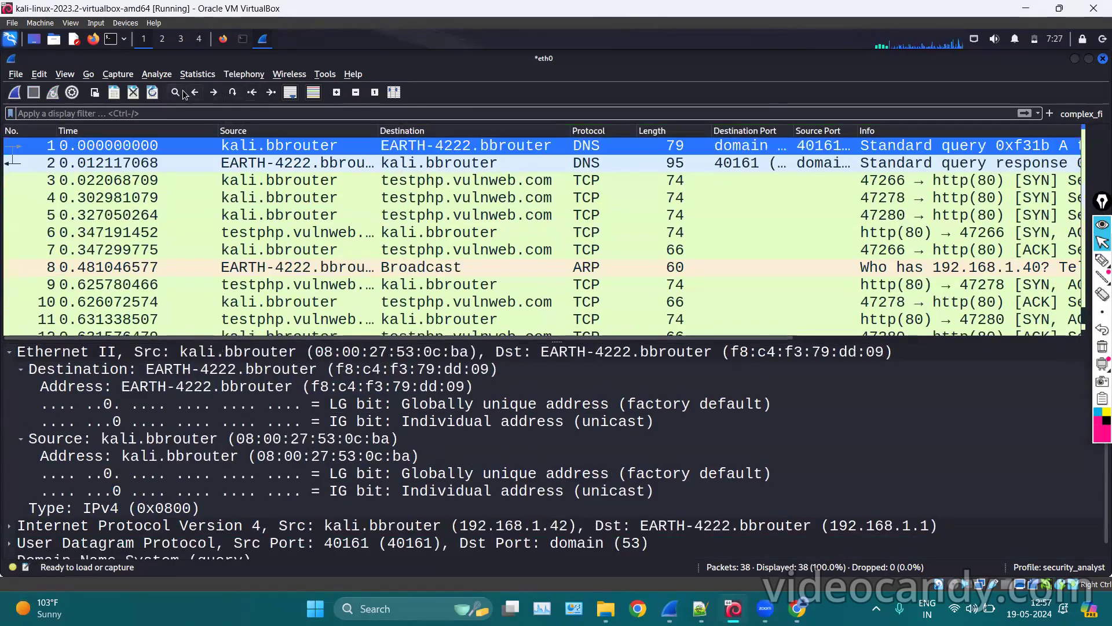
pyautogui.hotkey('ctrl', 'f')
pyautogui.press('BackSpace')
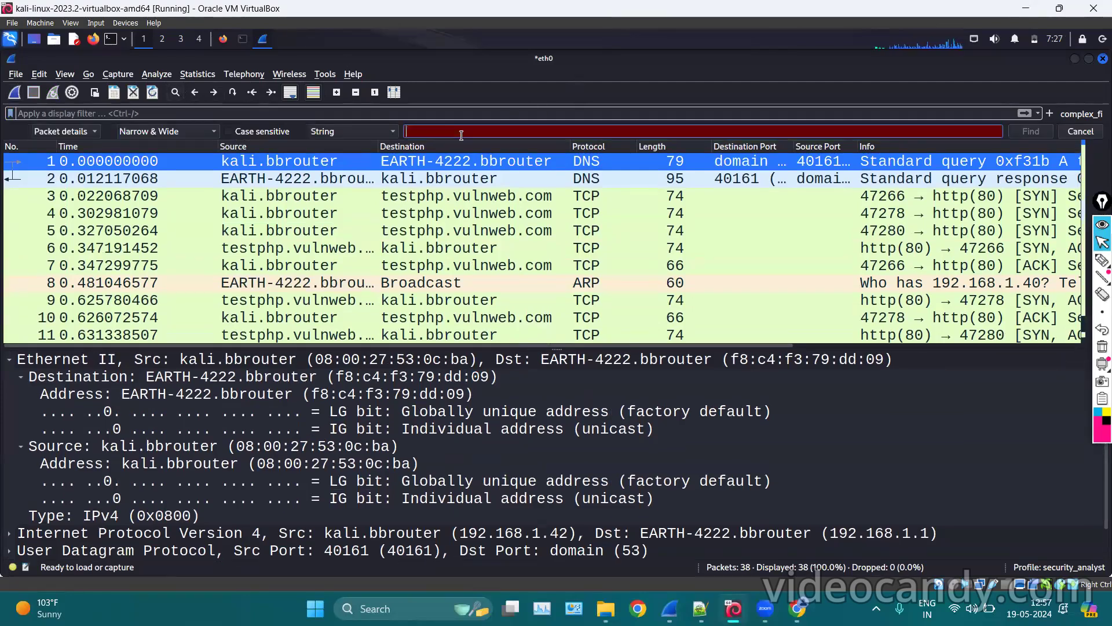
pyautogui.write('12345')
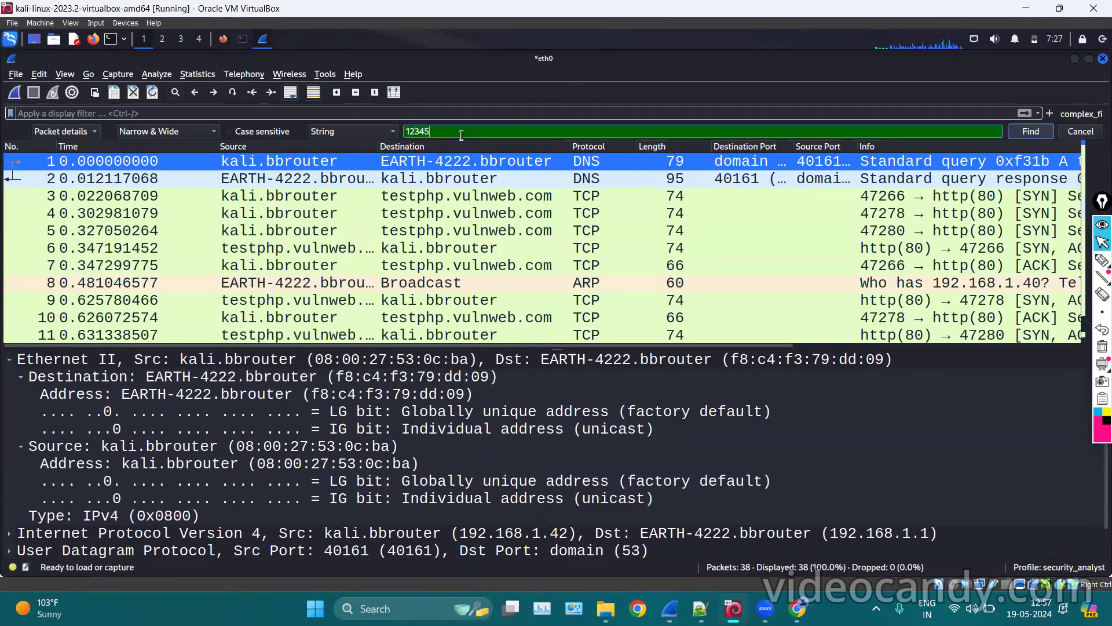
pyautogui.press('Return')
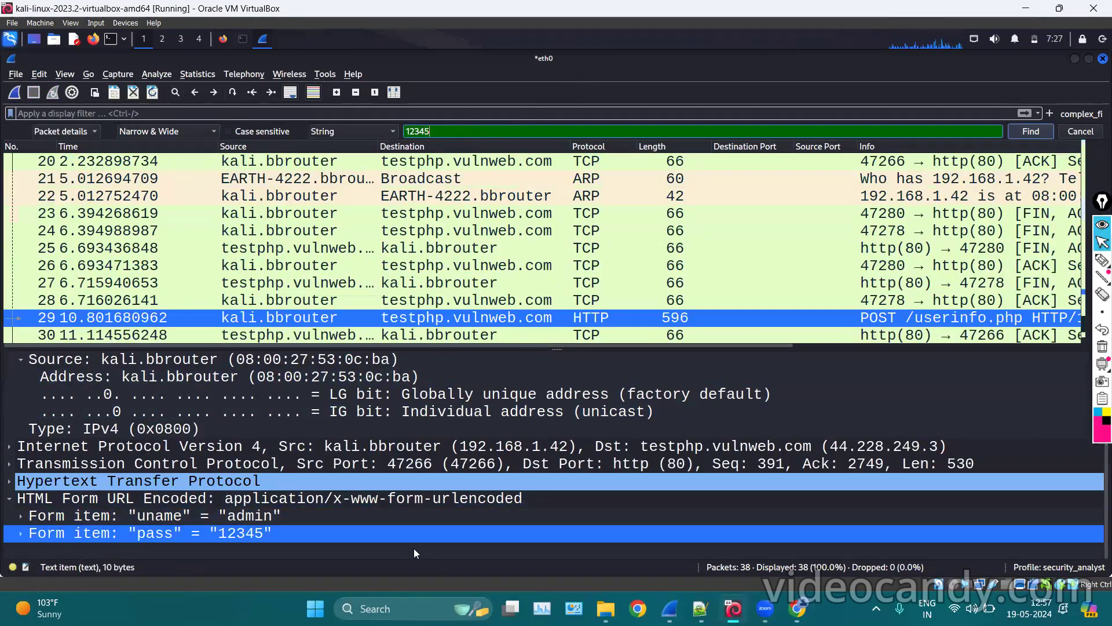
# Inspect packet 29's highlighted pass form item and step up through earlier packets.
pyautogui.click(1100, 261)
pyautogui.moveTo(348, 518)
pyautogui.mouseDown()
pyautogui.moveTo(356, 524)
pyautogui.moveTo(206, 545)
pyautogui.moveTo(324, 512)
pyautogui.mouseUp()
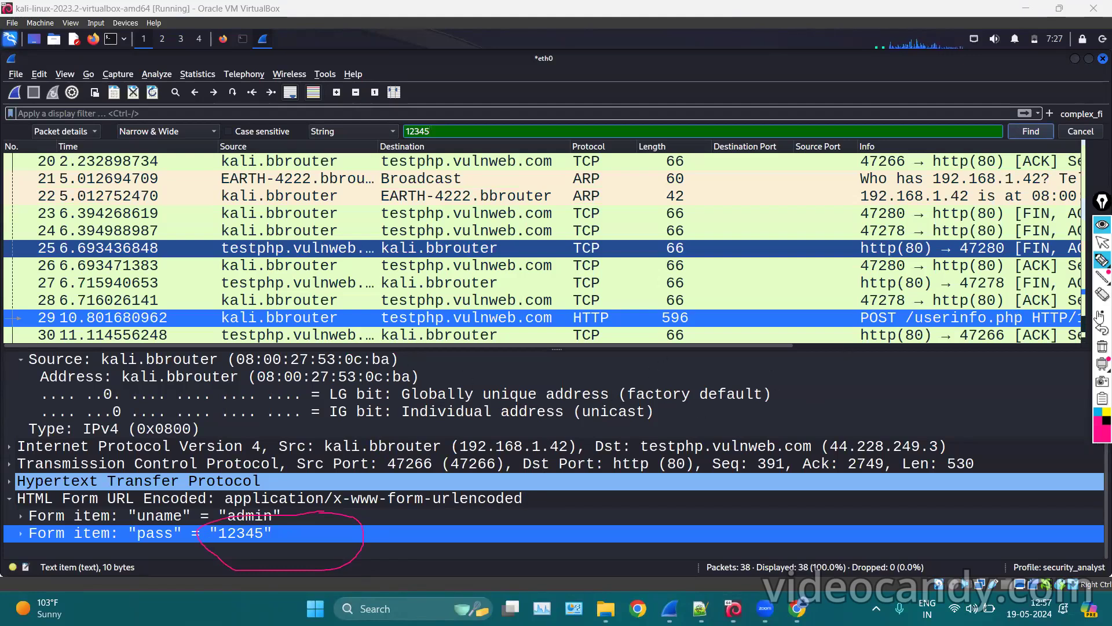
pyautogui.click(1101, 346)
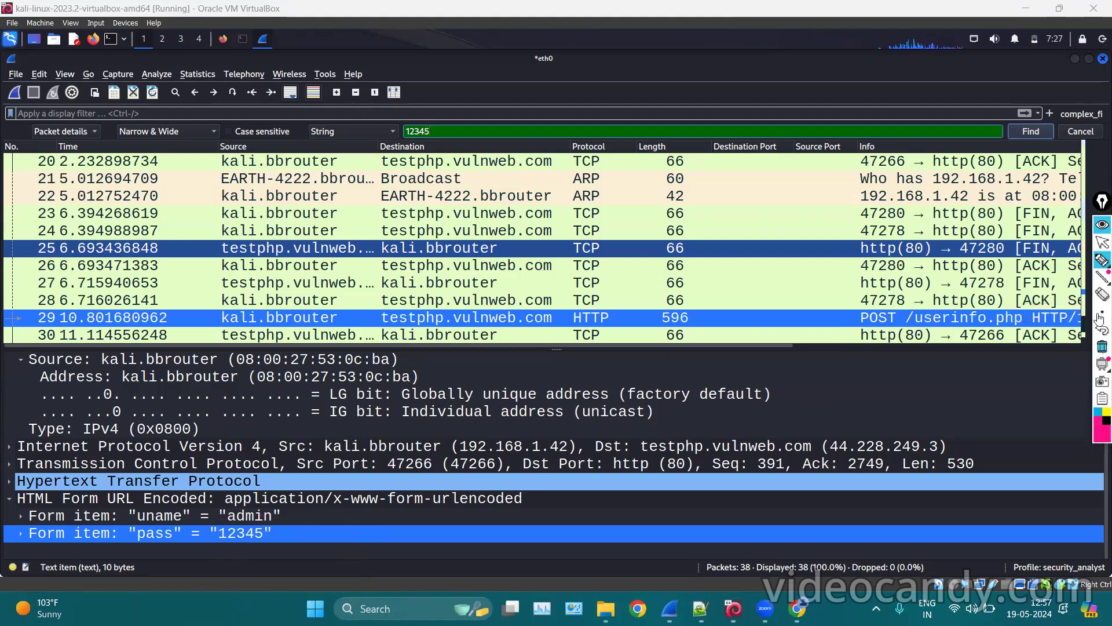
pyautogui.click(1101, 244)
pyautogui.press('Up')
pyautogui.press('Up')
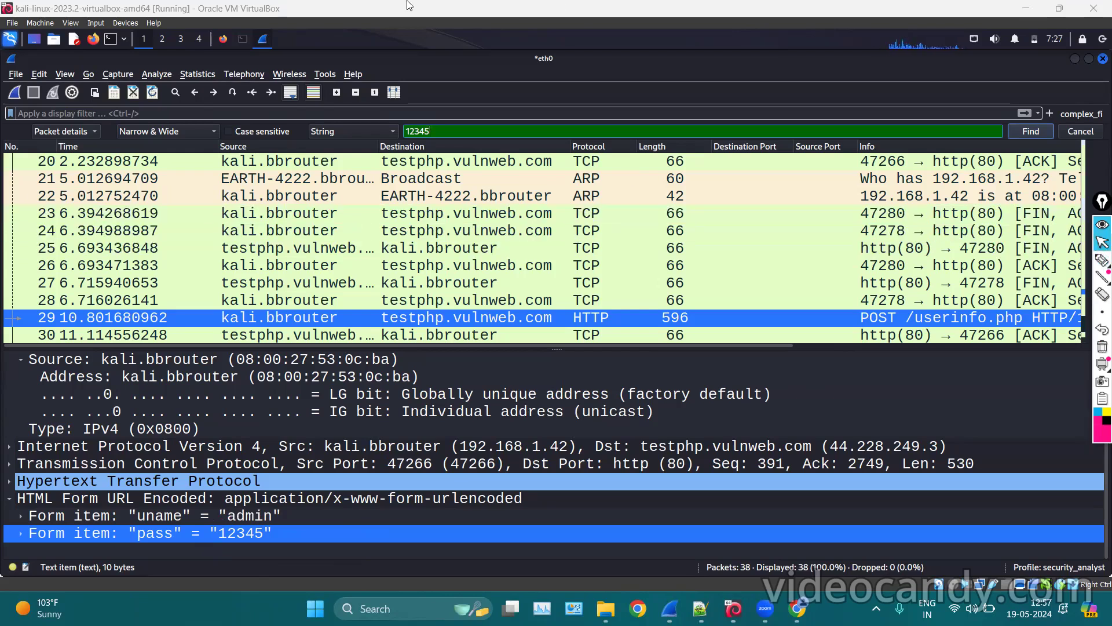
# Close the search bar and browse the Capture, Analyze, Edit, View, Statistics and Go menus without running anything.
pyautogui.click(1077, 135)
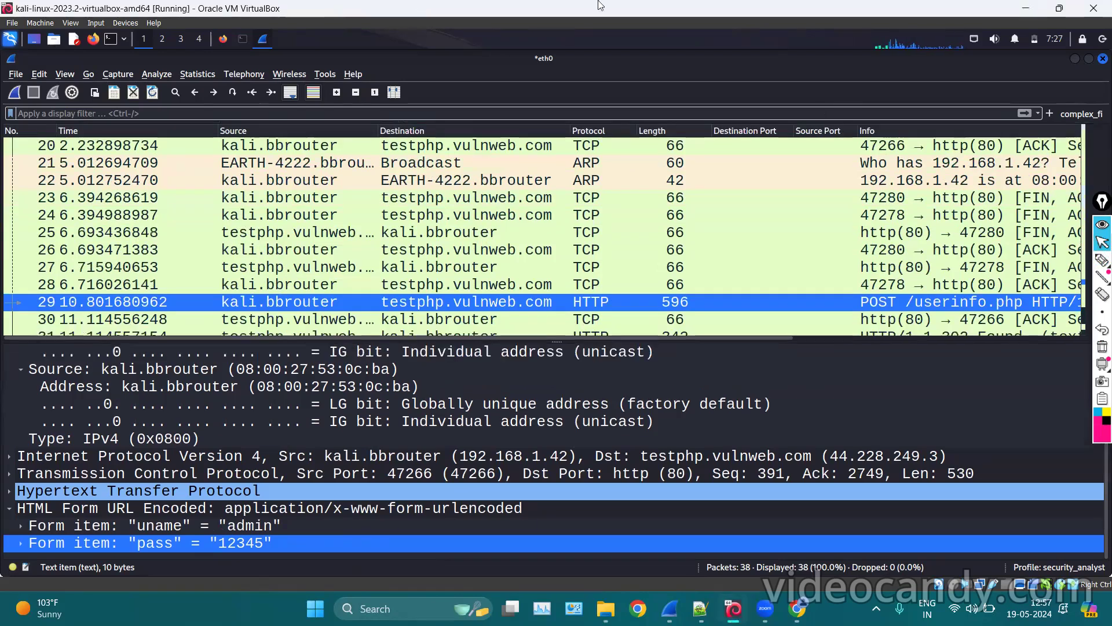
pyautogui.click(117, 74)
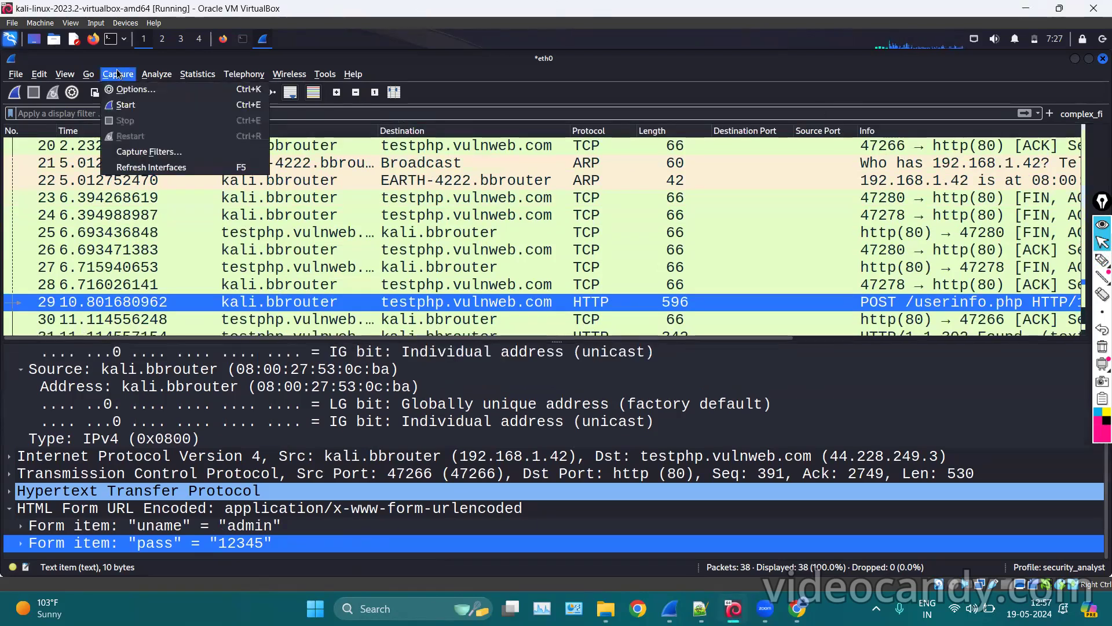
pyautogui.click(157, 73)
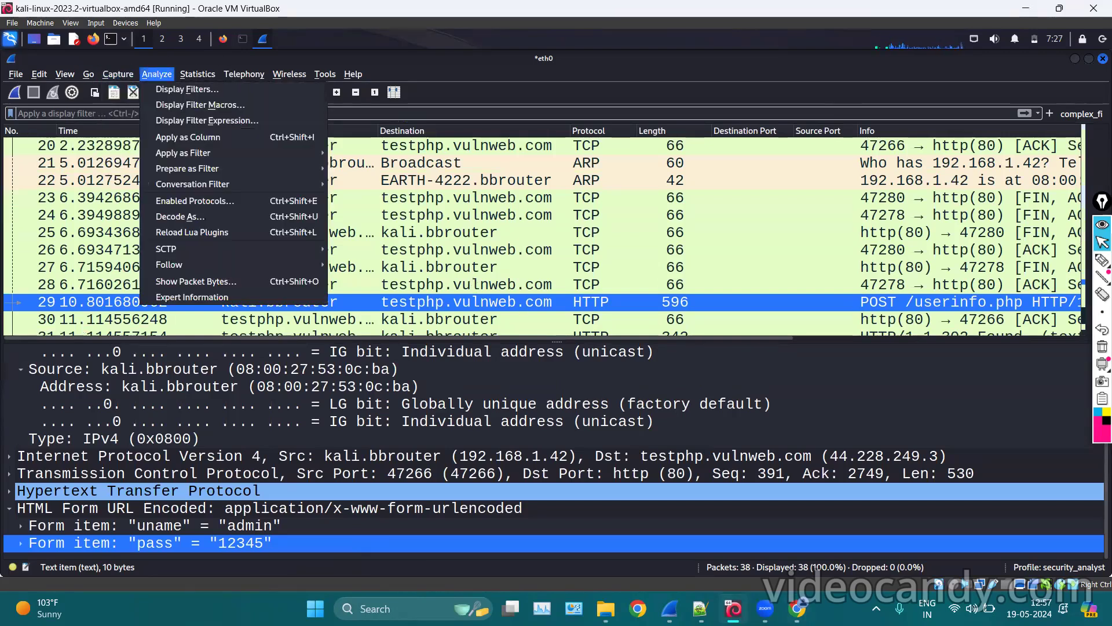
pyautogui.click(558, 319)
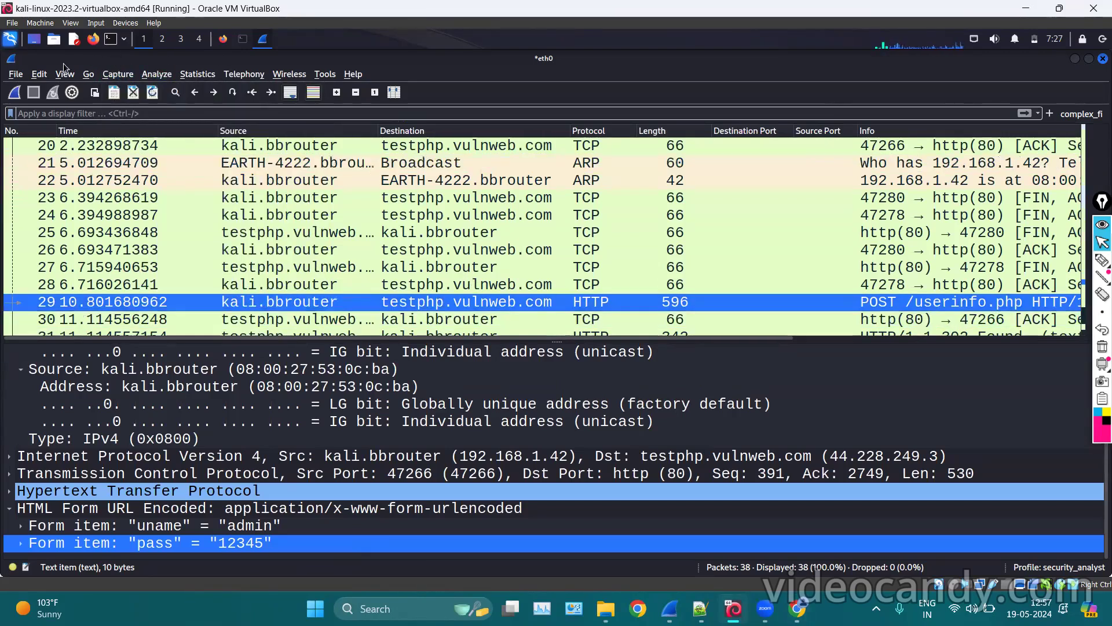
pyautogui.click(43, 77)
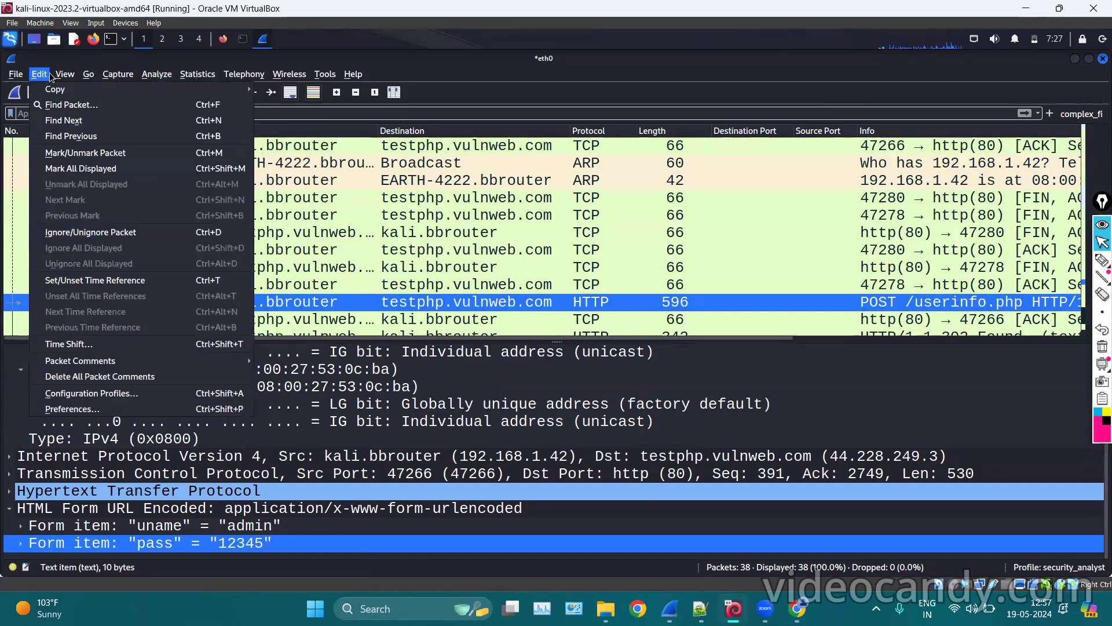
pyautogui.moveTo(73, 68)
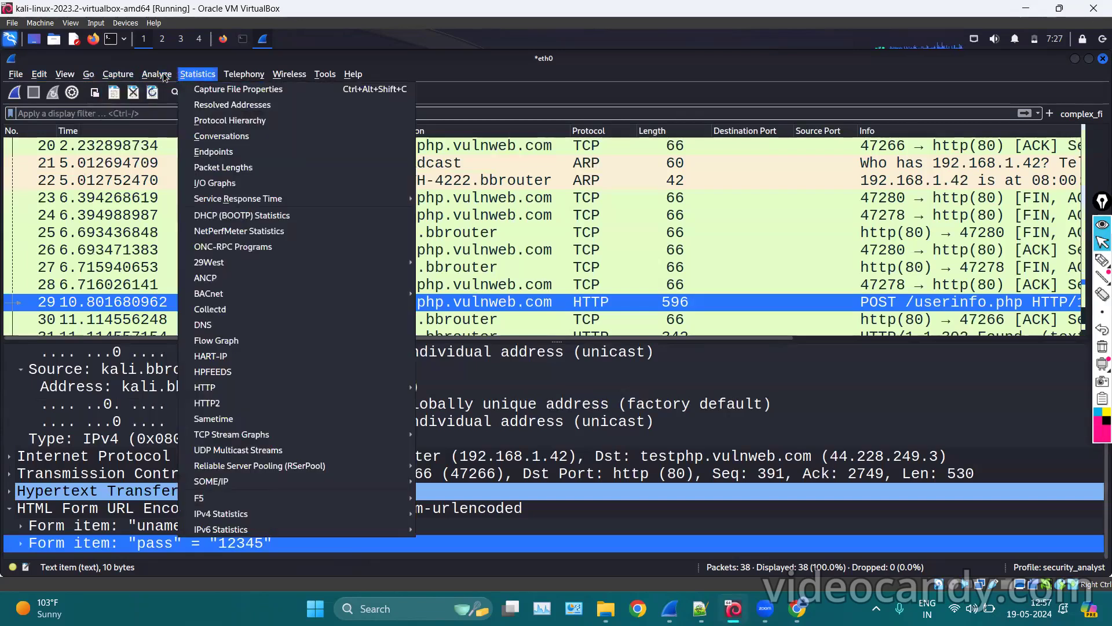
pyautogui.moveTo(165, 77)
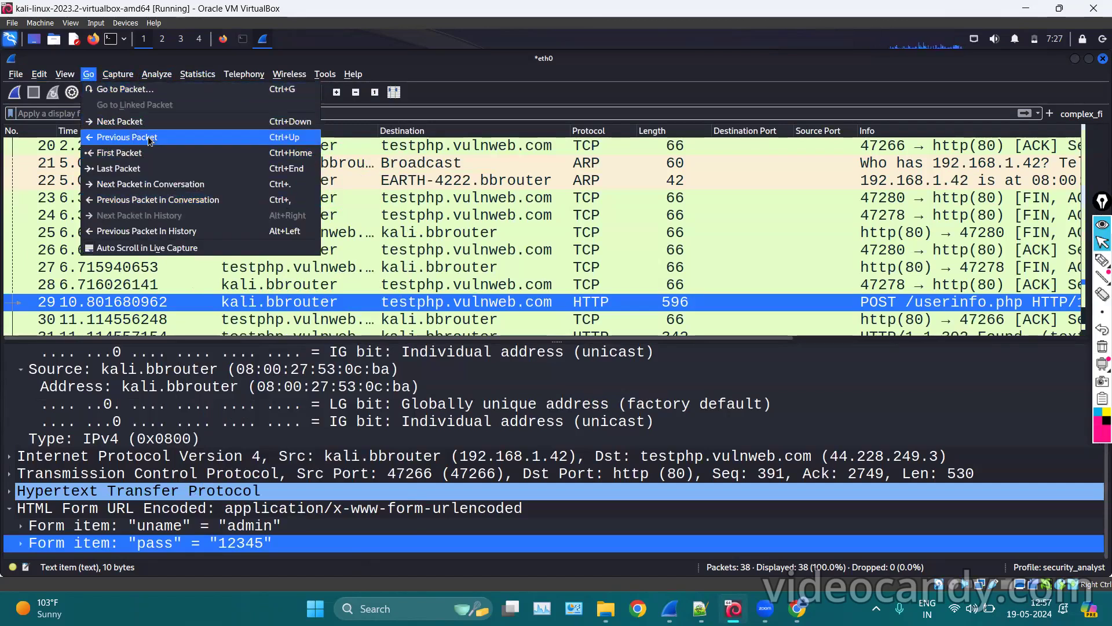
pyautogui.click(502, 175)
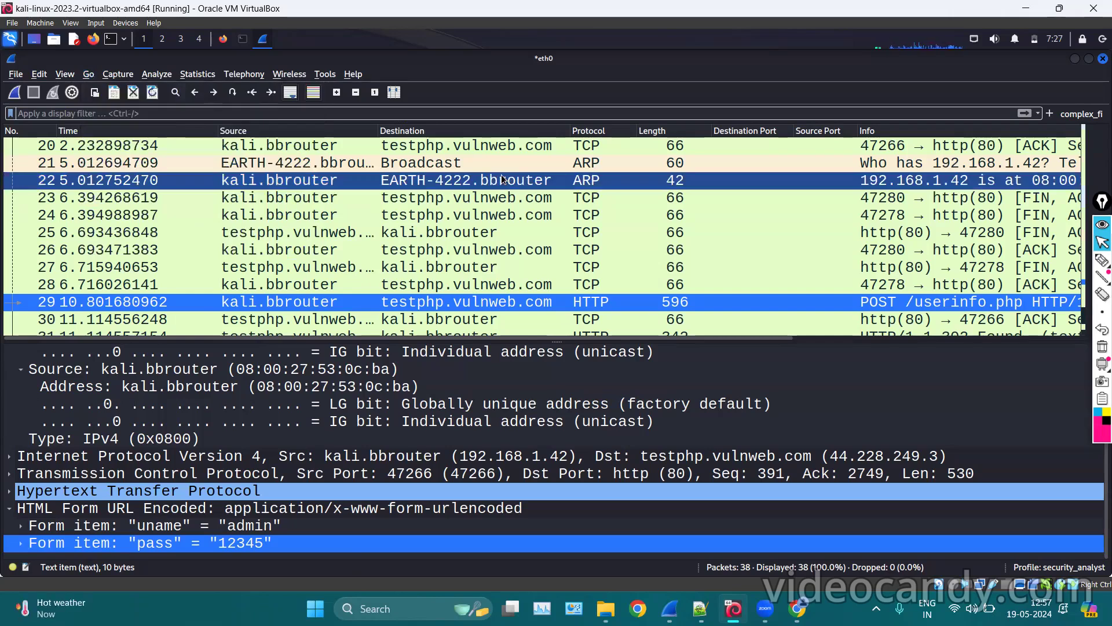
# Browse the details of packet 23 and ARP packet 22.
pyautogui.click(505, 200)
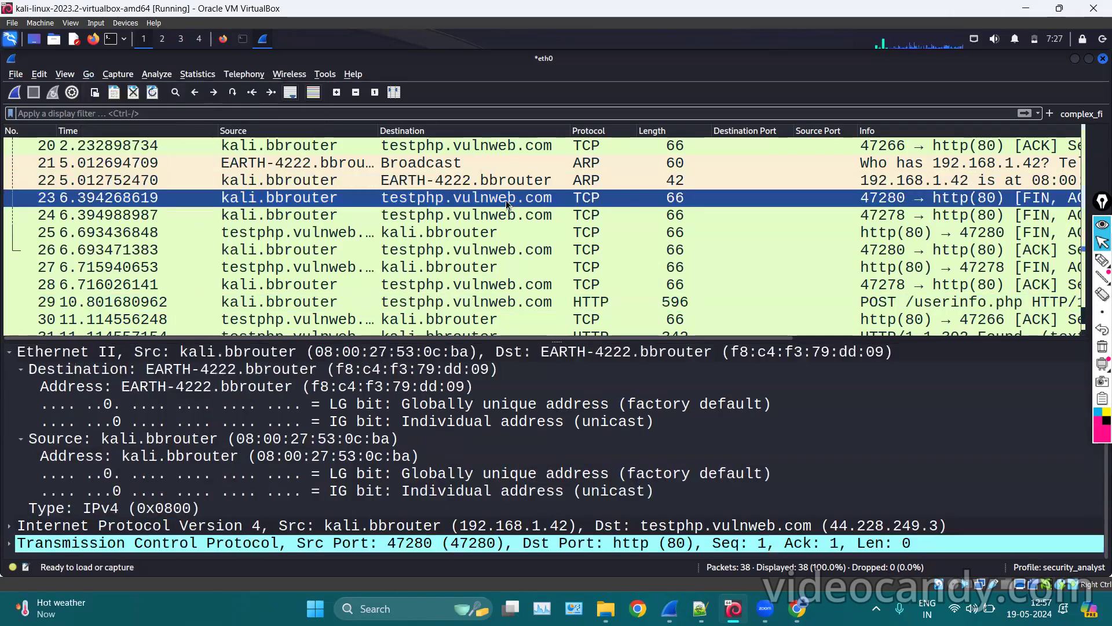
pyautogui.press('Up')
pyautogui.press('Up')
pyautogui.press('Up')
pyautogui.press('Down')
pyautogui.press('Down')
pyautogui.press('Down')
pyautogui.press('Down')
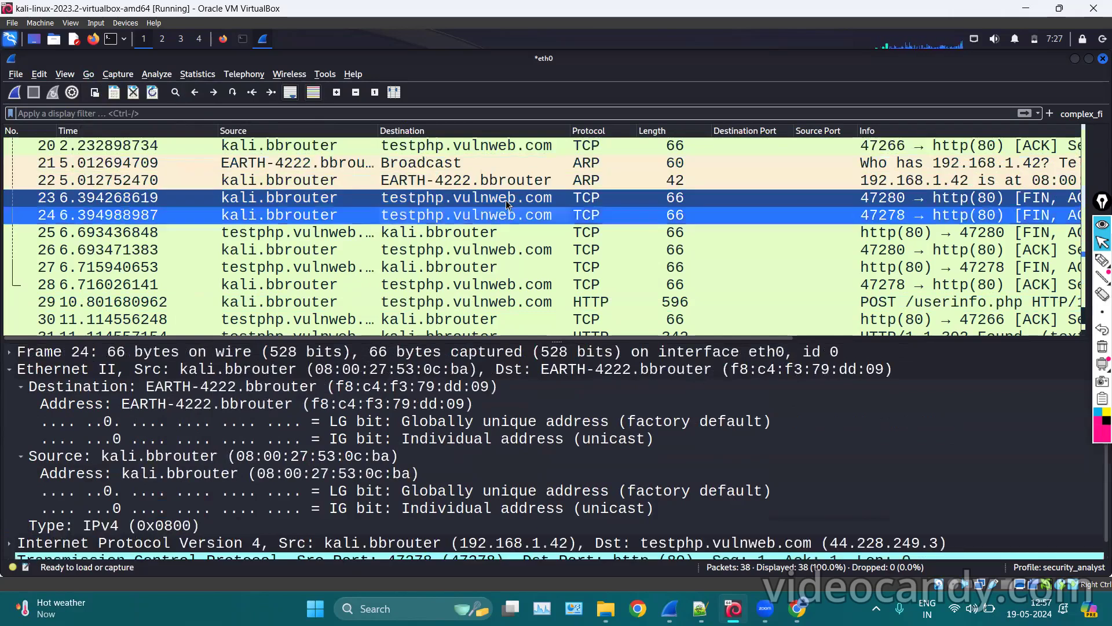
pyautogui.press('Up')
pyautogui.press('Up')
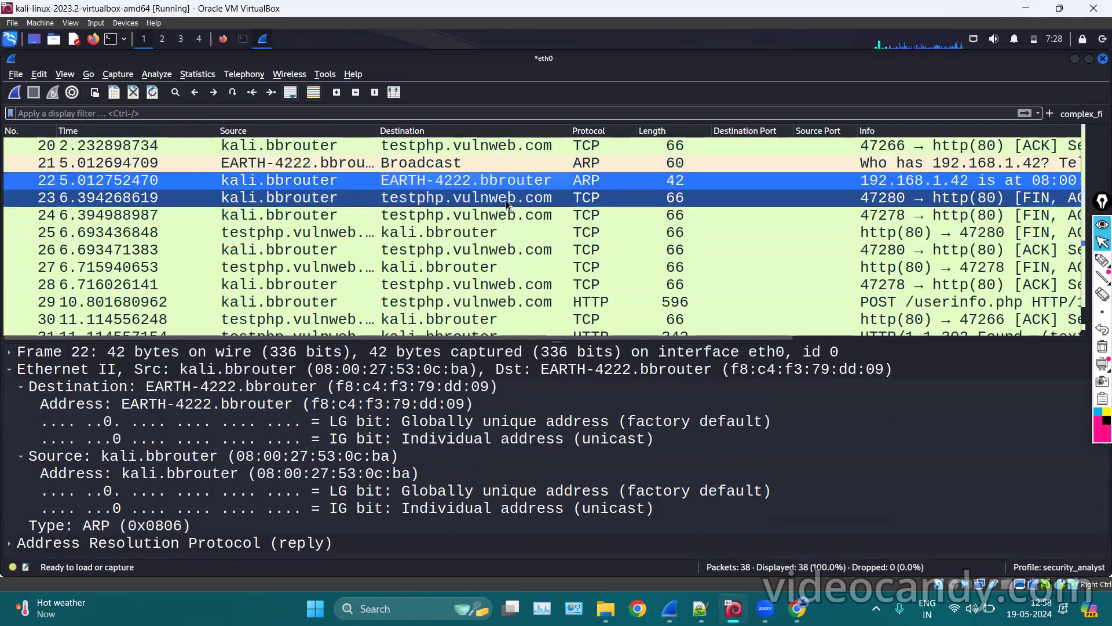
pyautogui.click(1101, 261)
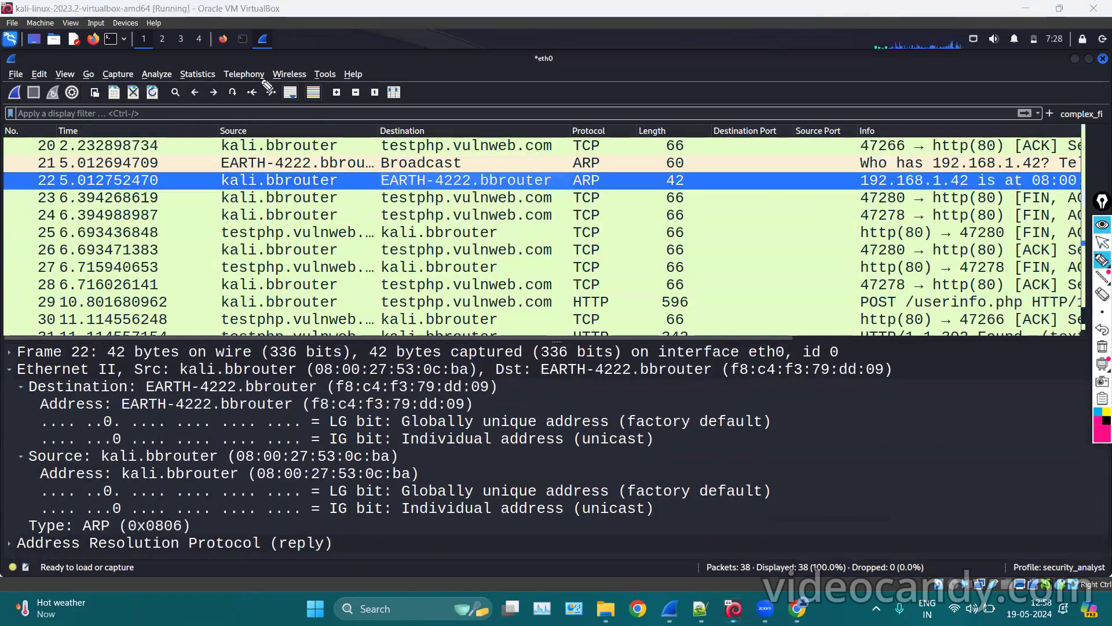
pyautogui.moveTo(252, 82)
pyautogui.mouseDown()
pyautogui.moveTo(237, 108)
pyautogui.moveTo(249, 79)
pyautogui.moveTo(283, 103)
pyautogui.mouseUp()
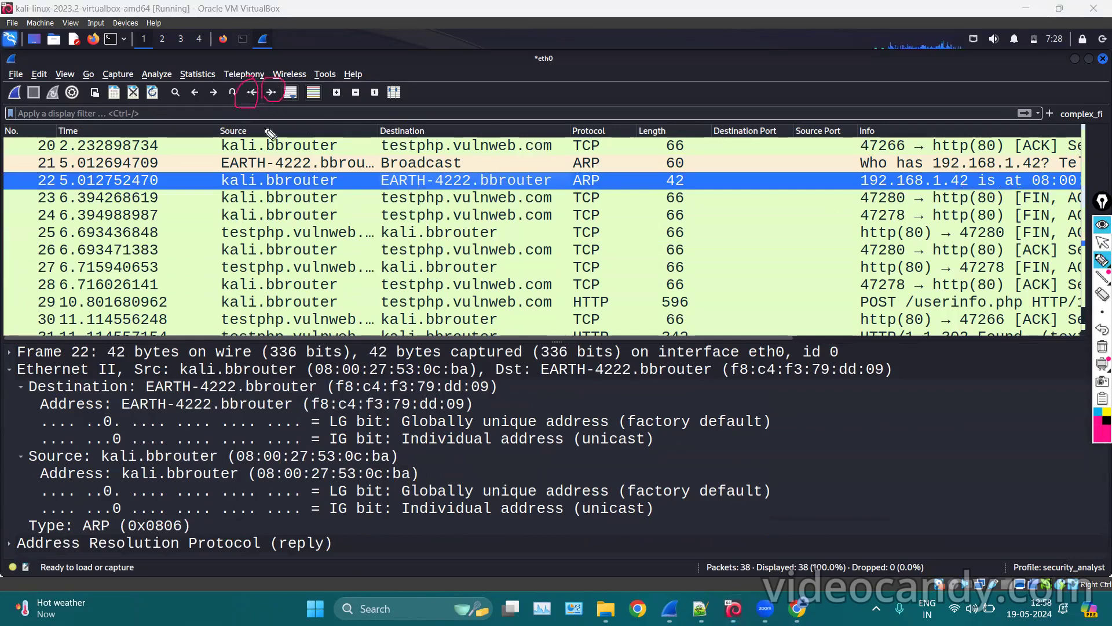
pyautogui.moveTo(201, 76)
pyautogui.mouseDown()
pyautogui.moveTo(184, 88)
pyautogui.moveTo(193, 105)
pyautogui.mouseUp()
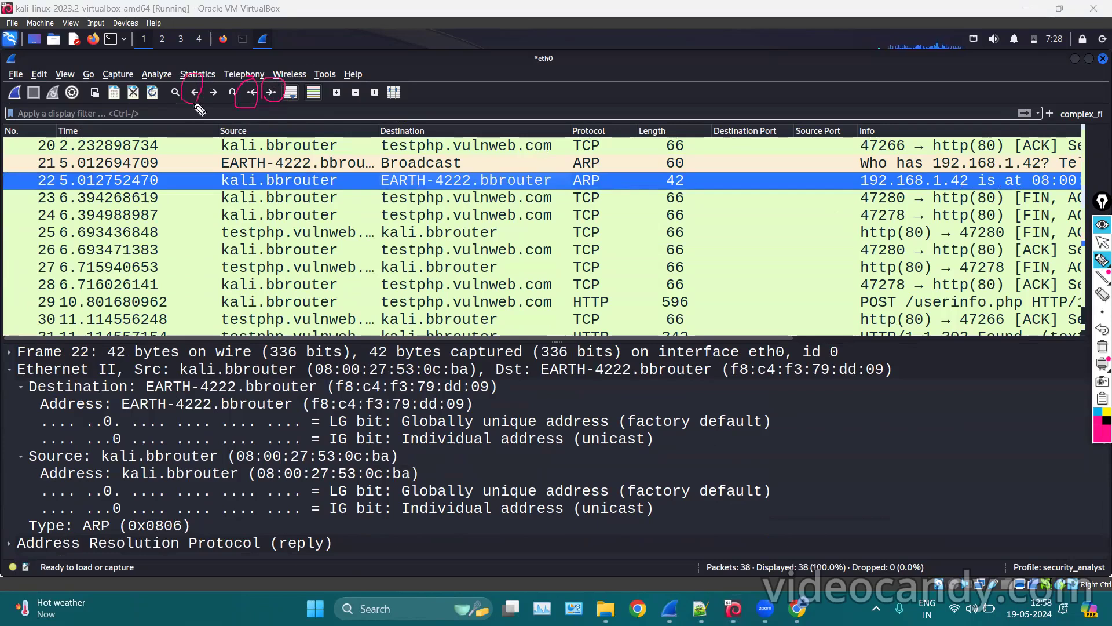
pyautogui.click(1103, 347)
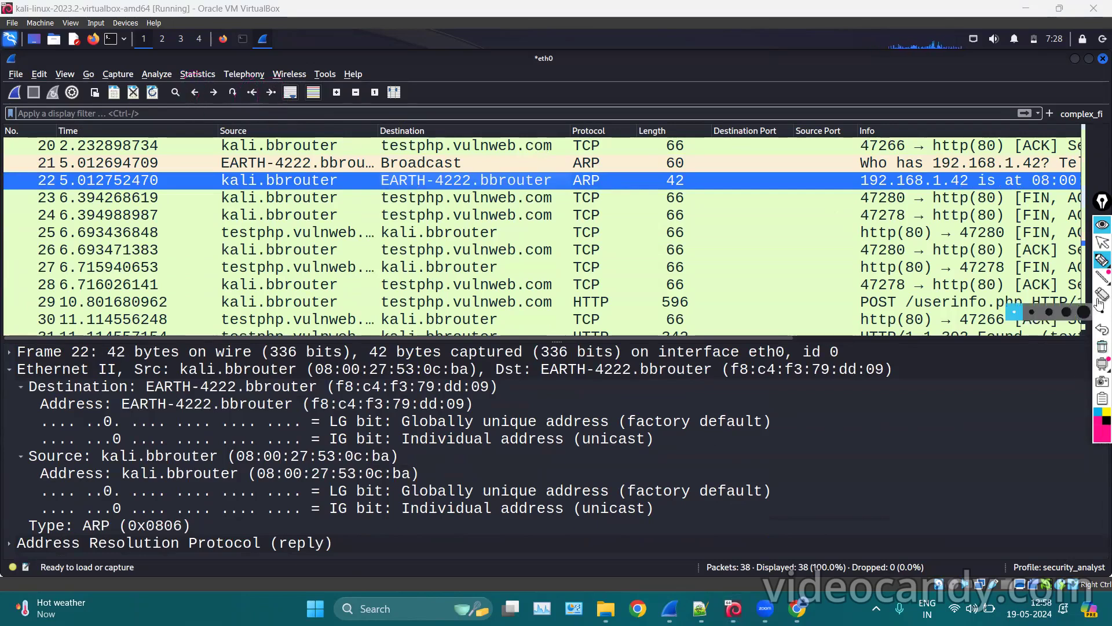
pyautogui.click(1101, 243)
# Inspect the details of packet 27 in the details pane.
pyautogui.click(753, 273)
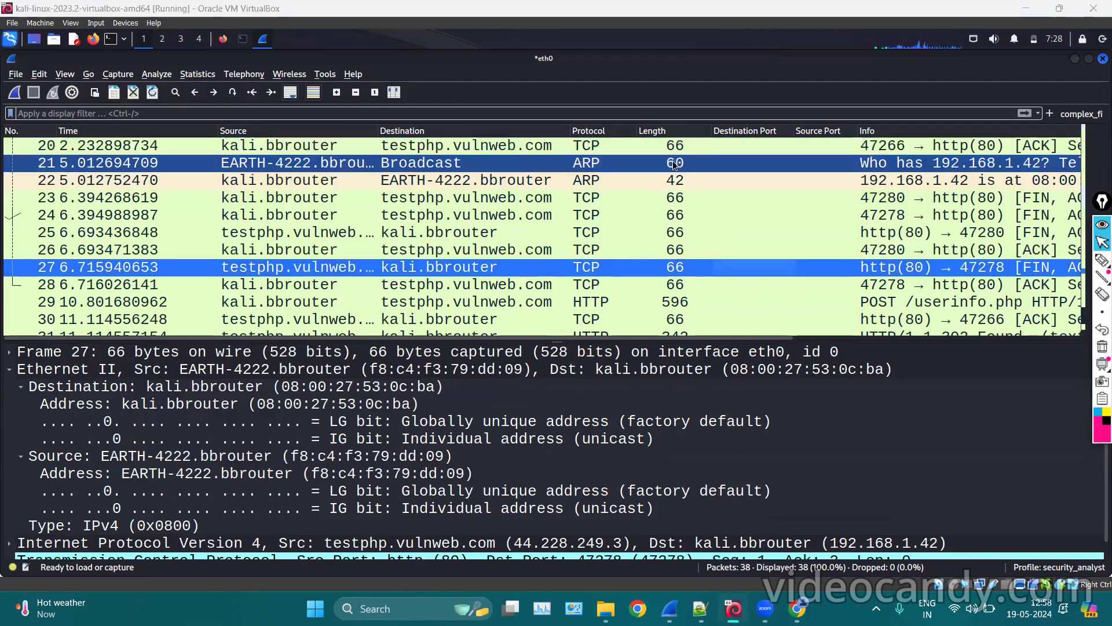
pyautogui.click(1100, 260)
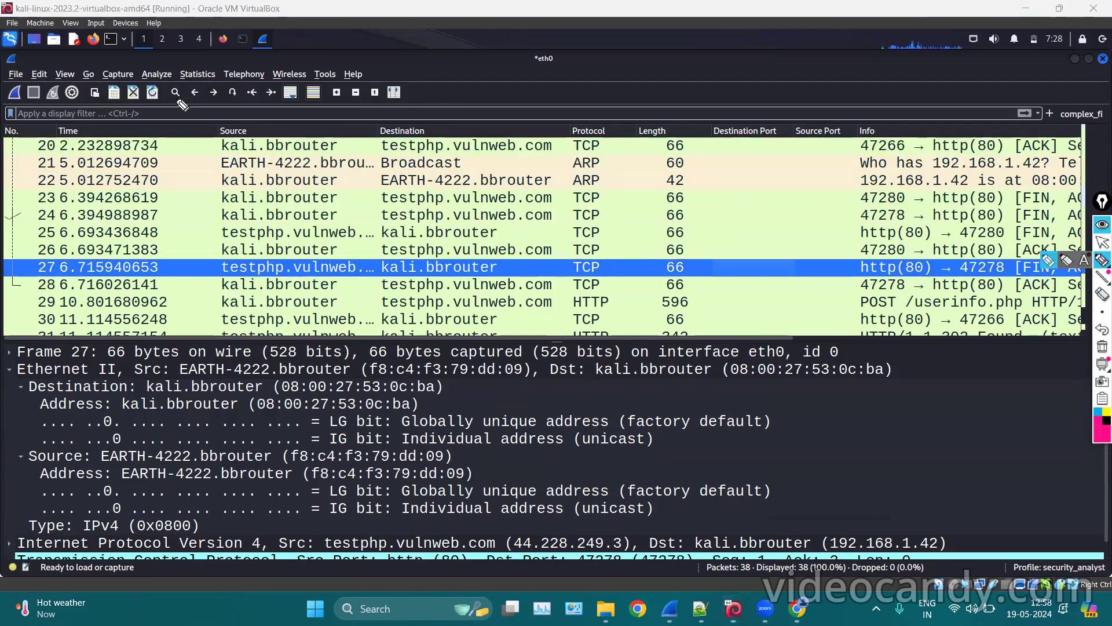
pyautogui.moveTo(181, 104); pyautogui.dragTo(179, 107)
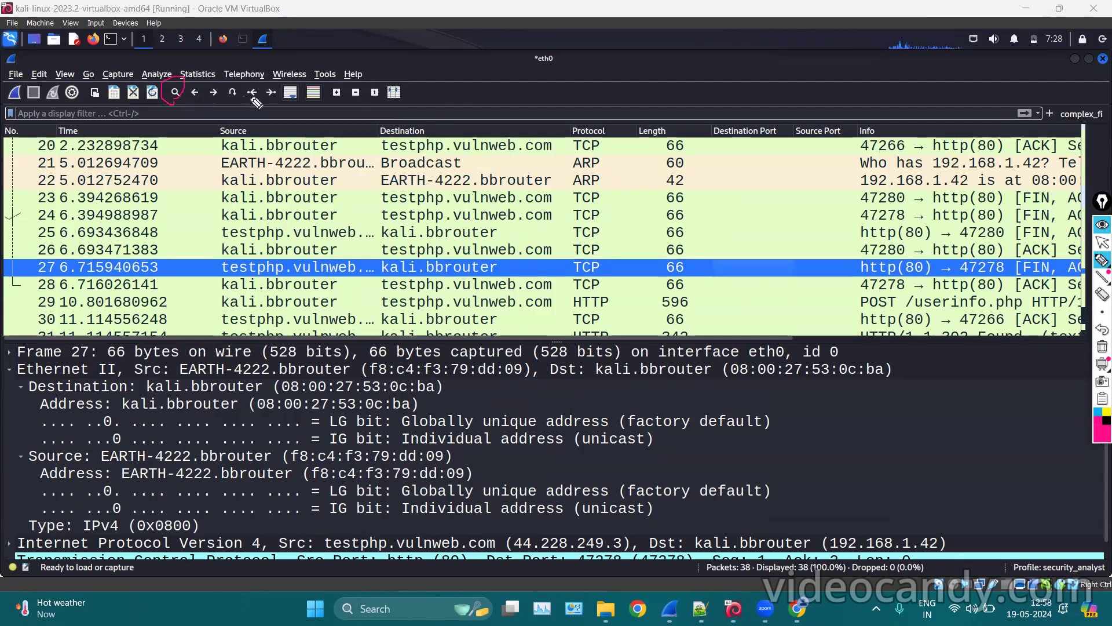
pyautogui.moveTo(255, 98)
pyautogui.mouseDown()
pyautogui.moveTo(245, 98)
pyautogui.moveTo(281, 99)
pyautogui.mouseUp()
pyautogui.moveTo(1099, 284)
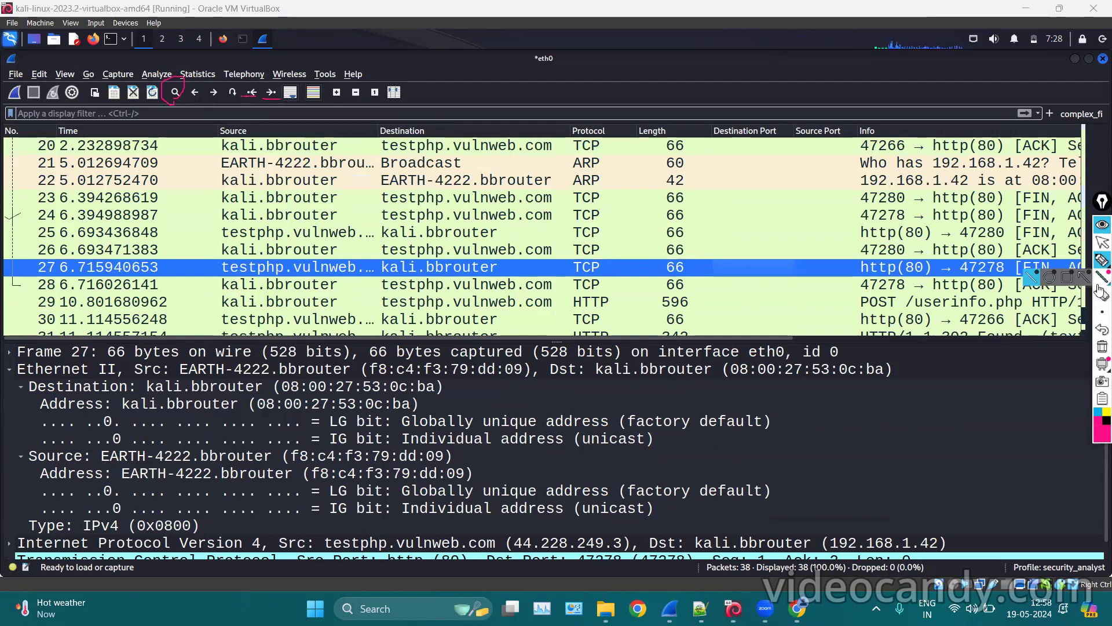
pyautogui.click(1102, 347)
pyautogui.click(1103, 242)
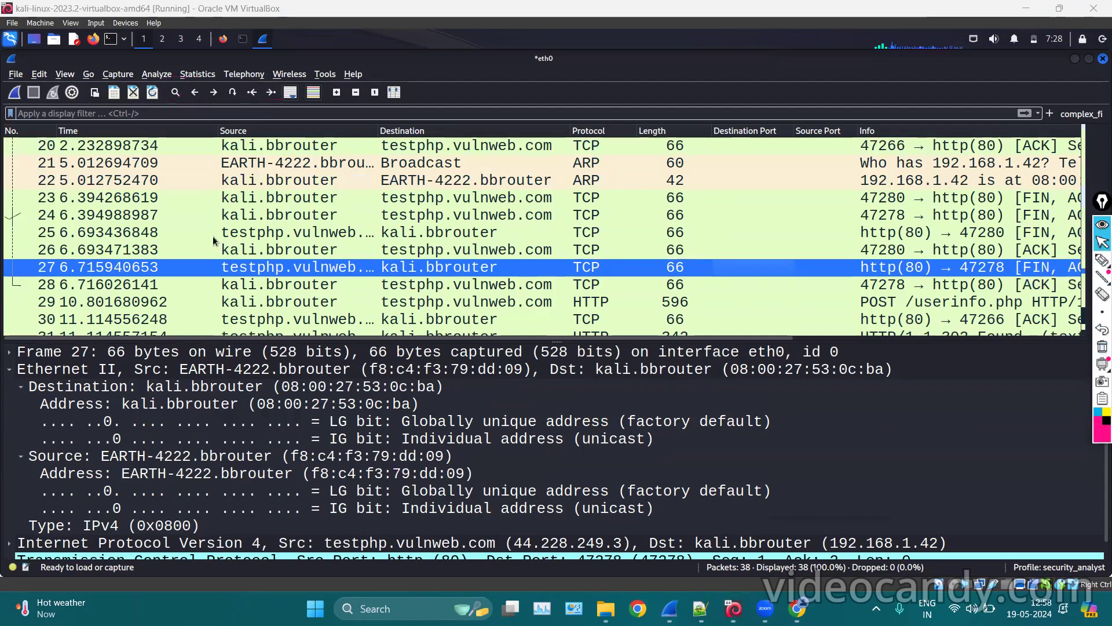
# Jump to the capture's first packet, then to its last packet, frame 38.
pyautogui.click(252, 92)
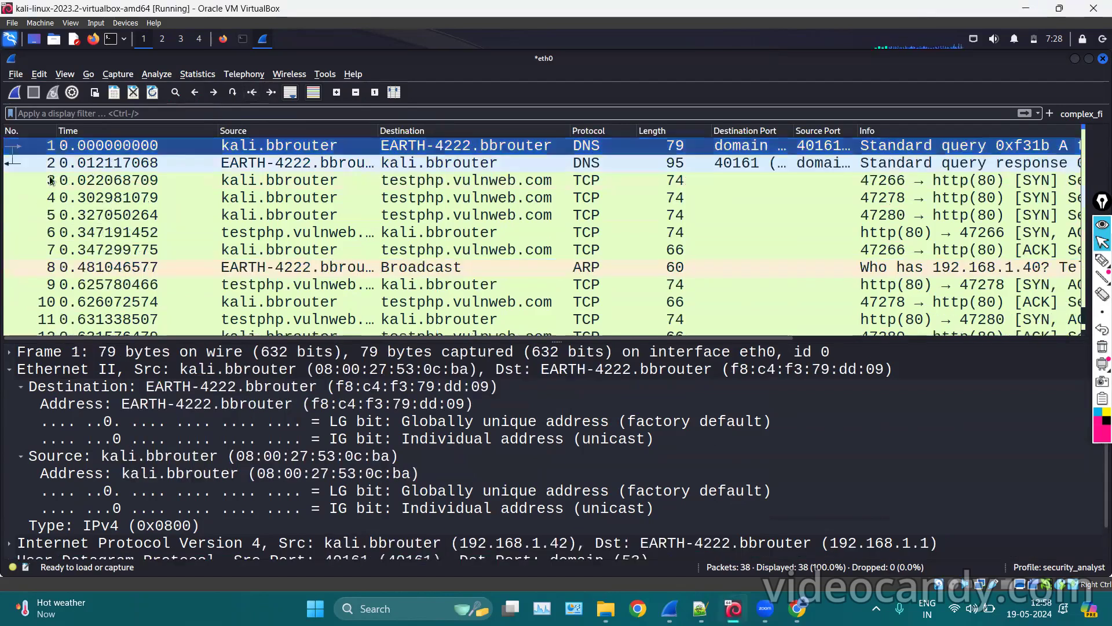
pyautogui.click(271, 93)
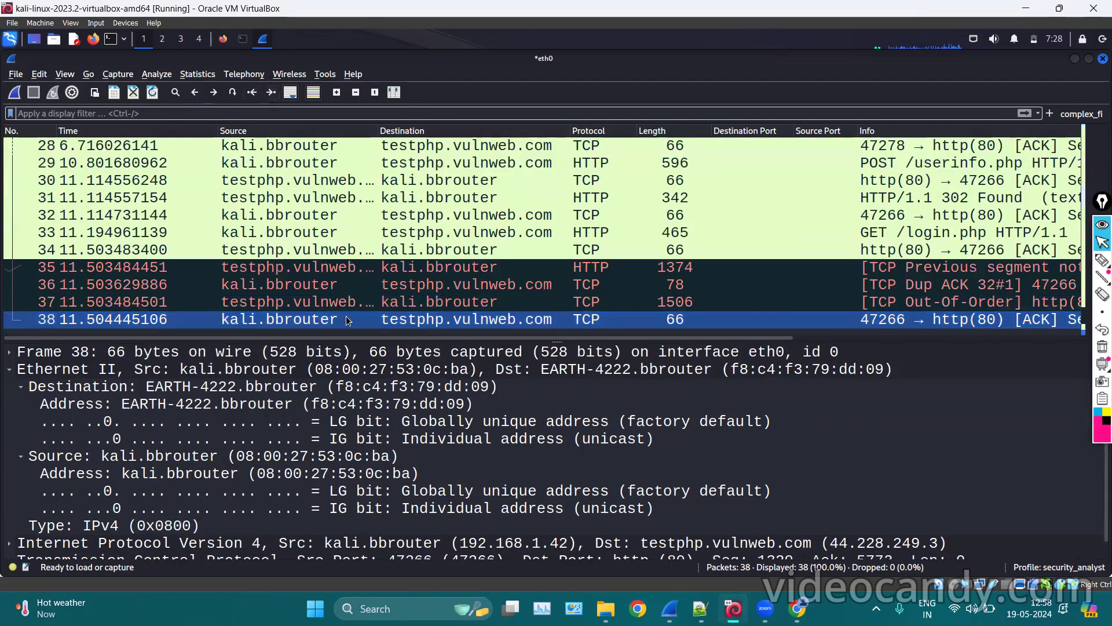
pyautogui.scroll(9, 314, 230)
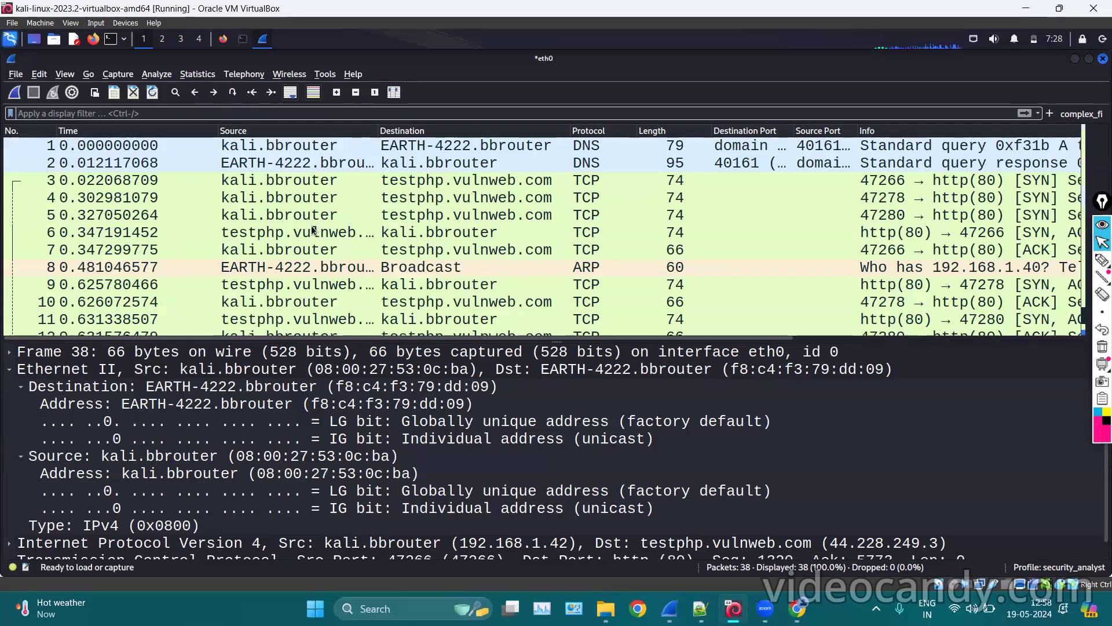
# Open Preferences from the Edit menu and display the Appearance > Columns settings.
pyautogui.click(38, 76)
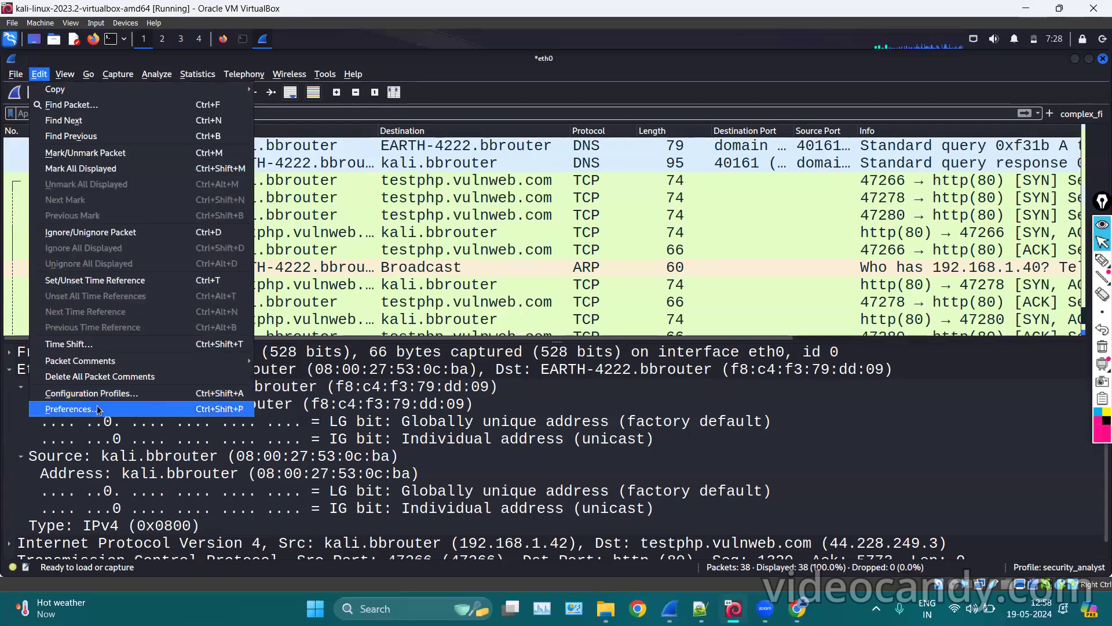
pyautogui.click(68, 410)
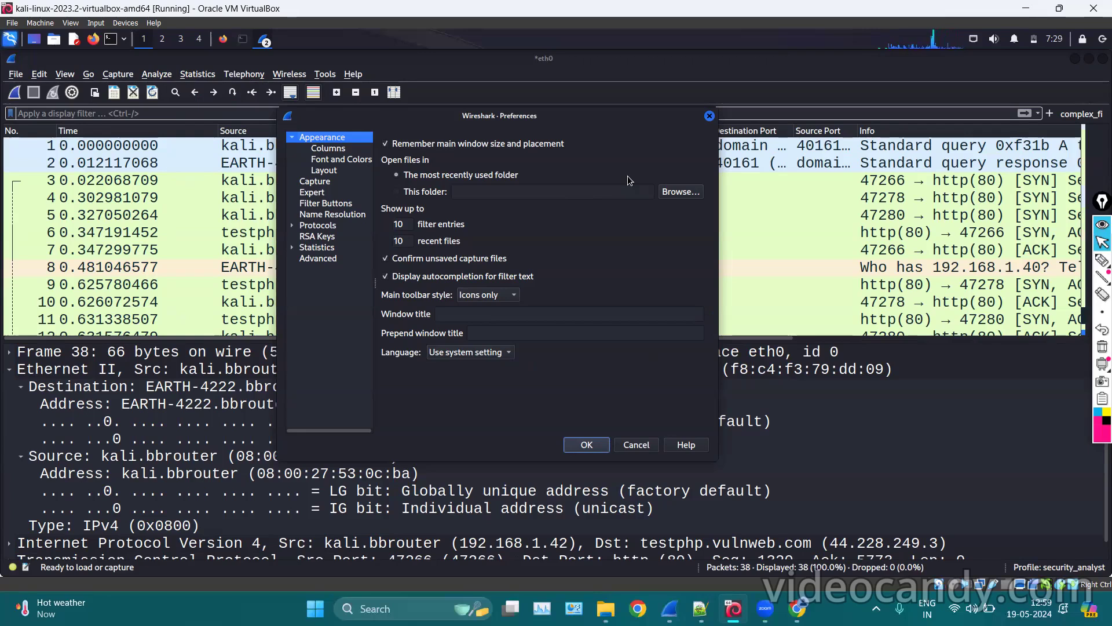
pyautogui.click(463, 307)
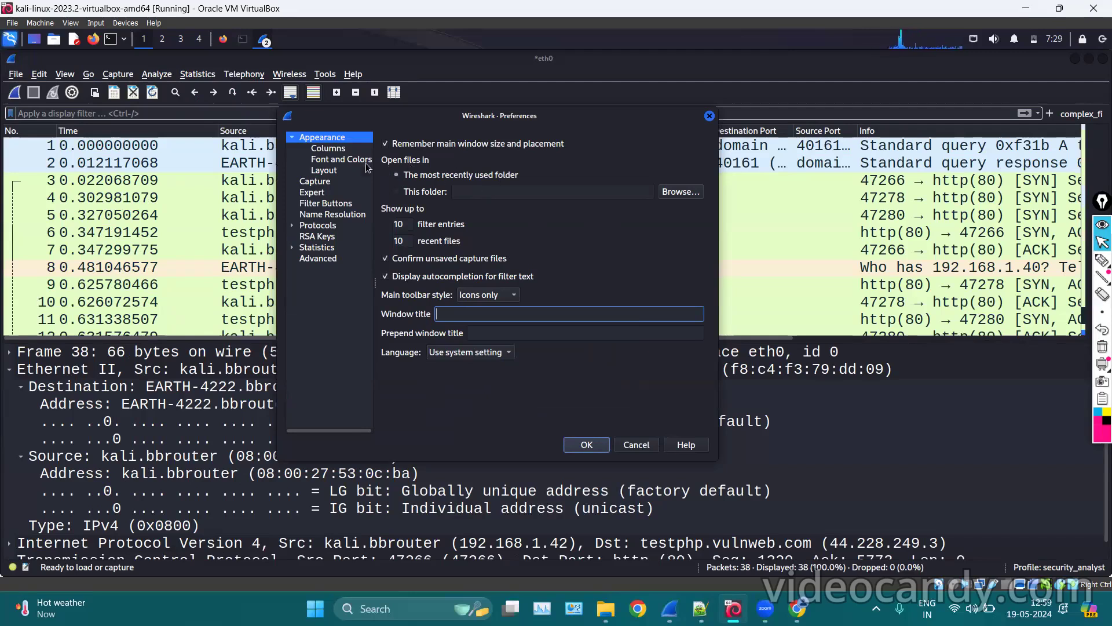
pyautogui.click(344, 150)
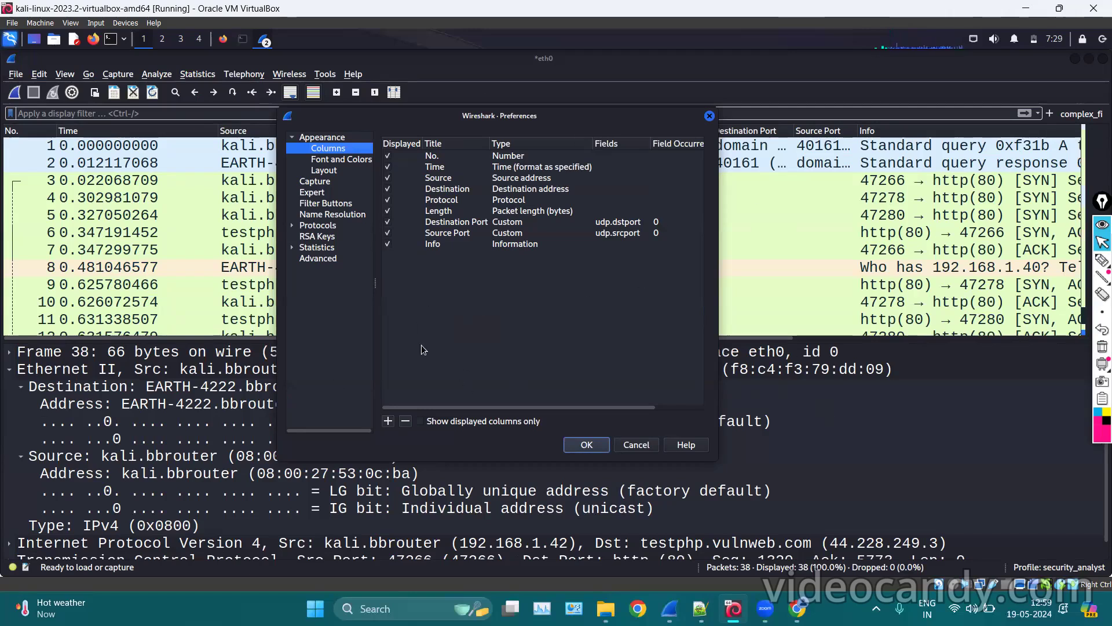
# Add a new packet-list column titled src_port.
pyautogui.click(389, 420)
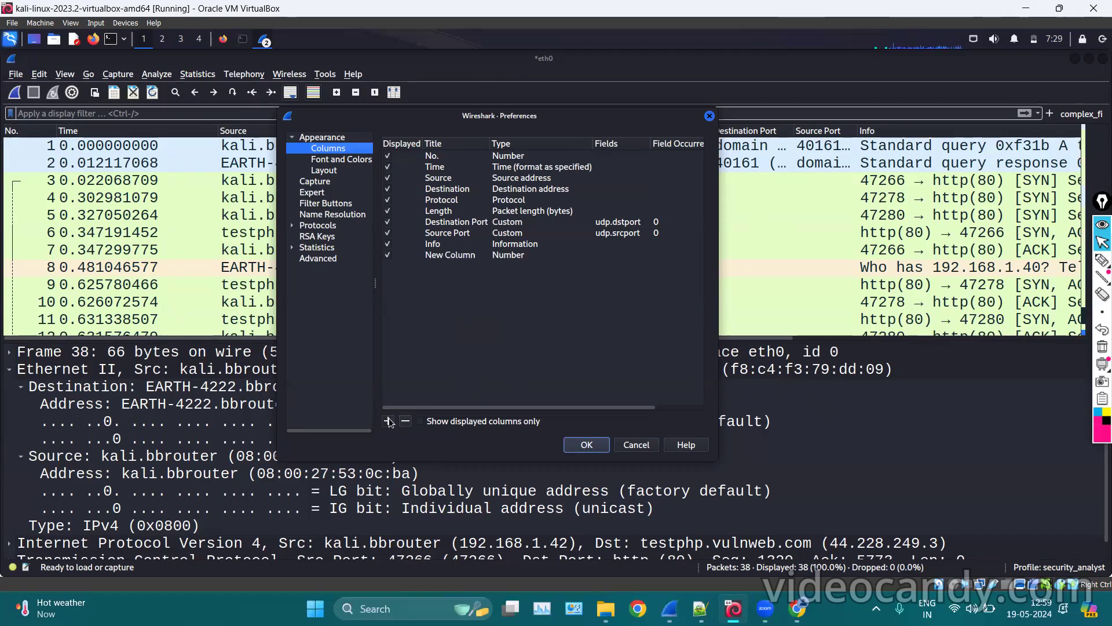
pyautogui.click(460, 259)
pyautogui.press('BackSpace')
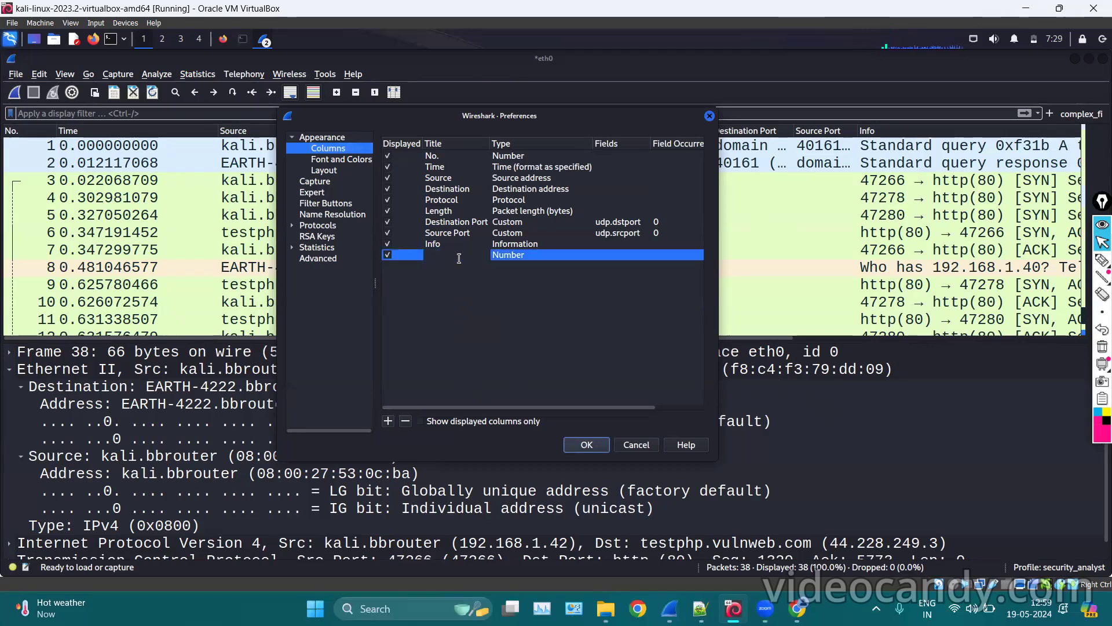
pyautogui.write('src_port')
pyautogui.press('Return')
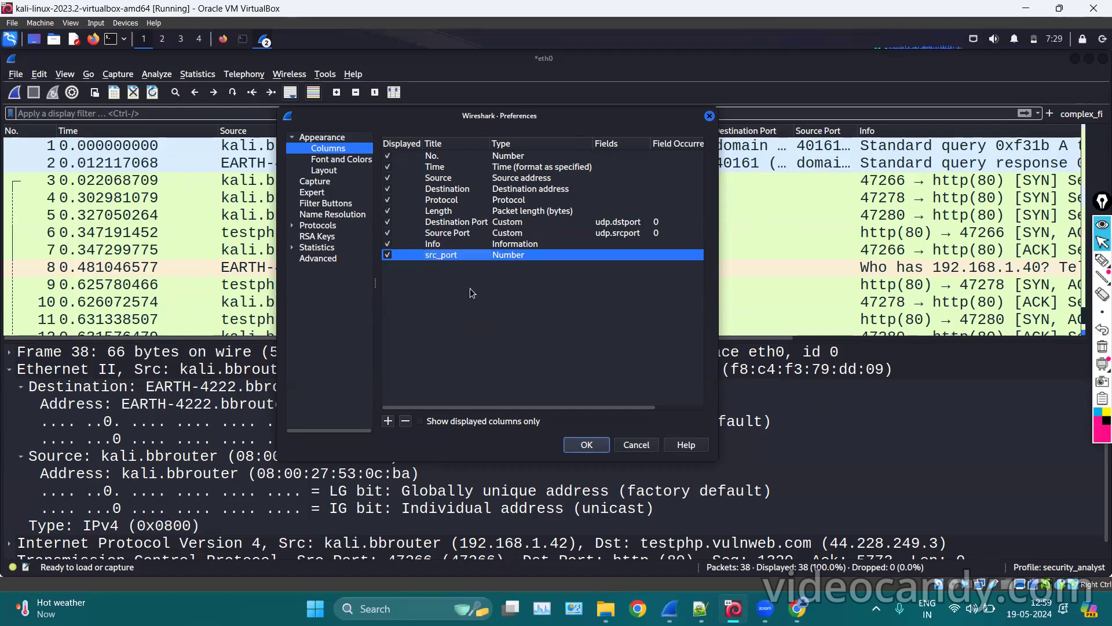
# Set src_port's type to Src port (resolved) and save the preferences.
pyautogui.doubleClick(533, 255)
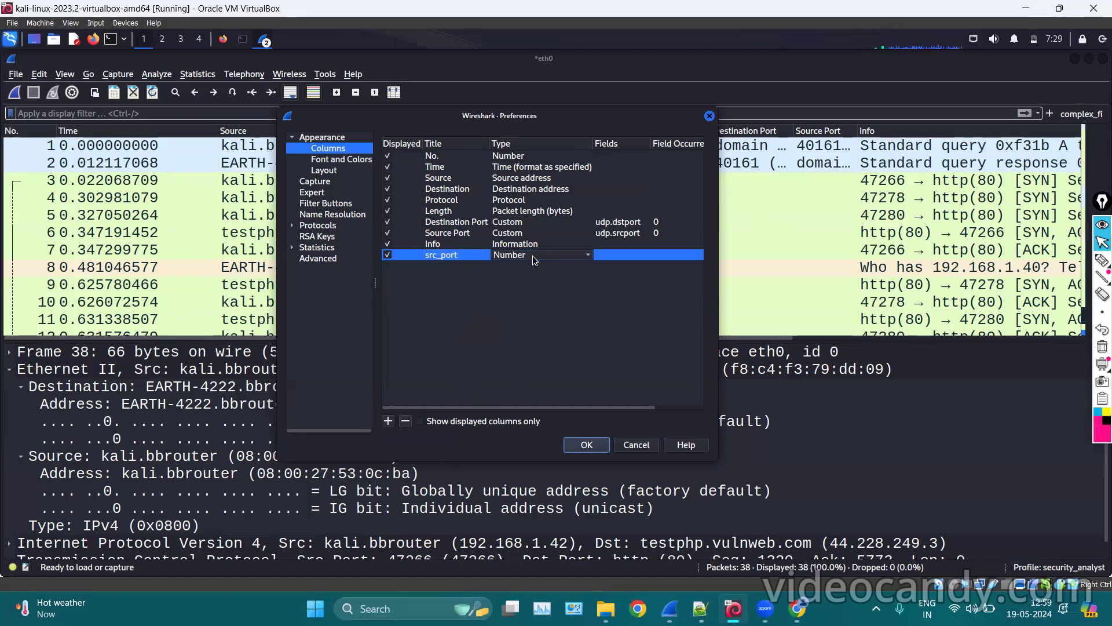
pyautogui.click(534, 260)
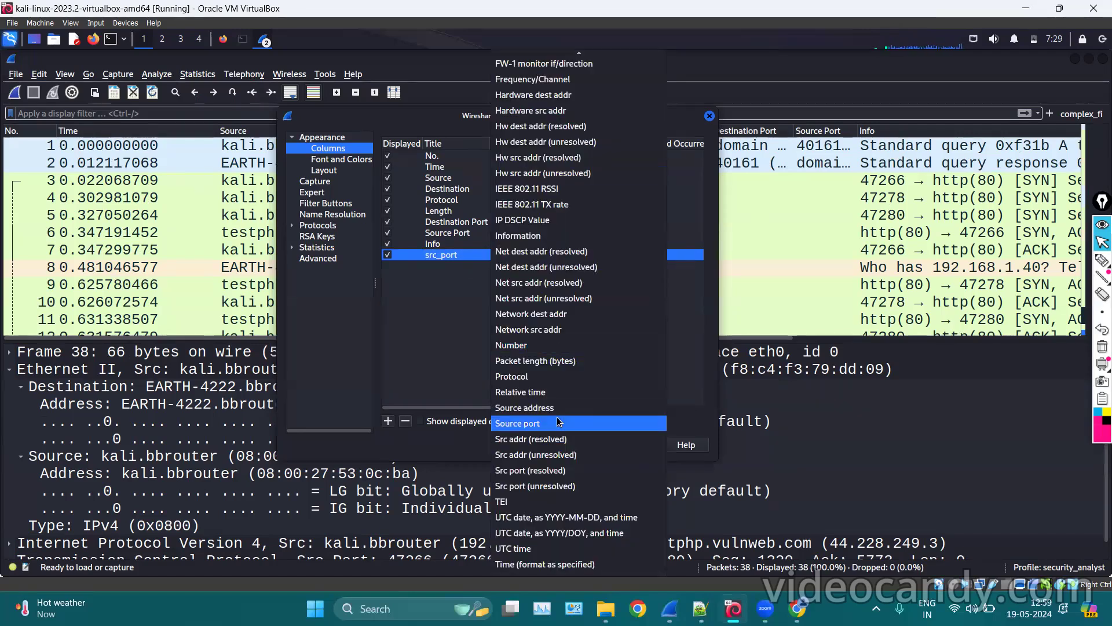
pyautogui.click(536, 471)
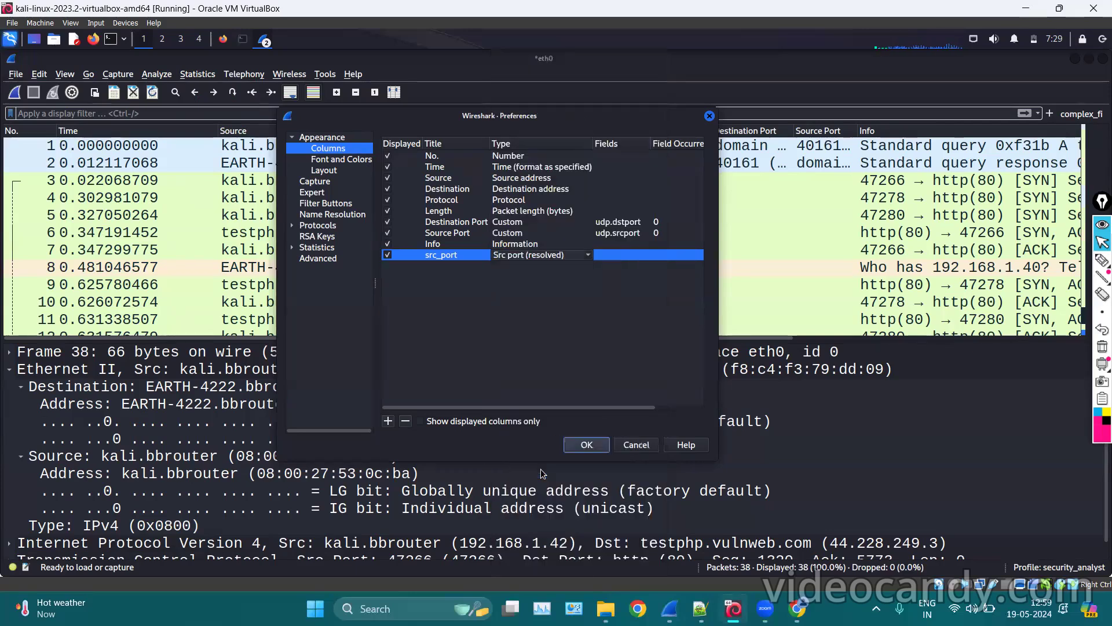
pyautogui.click(532, 346)
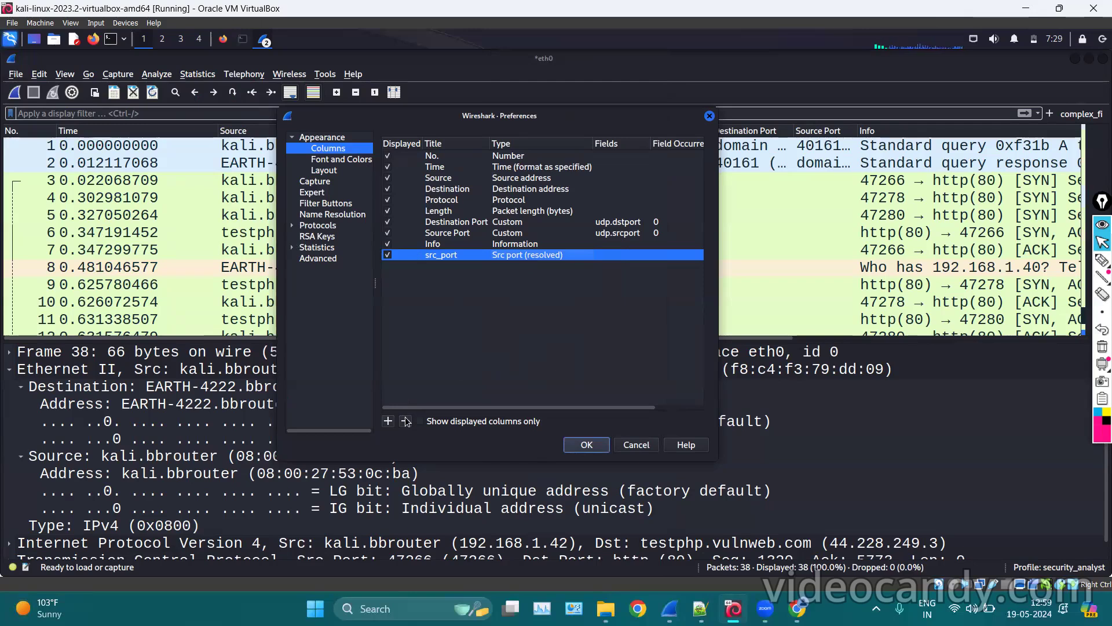
pyautogui.click(590, 444)
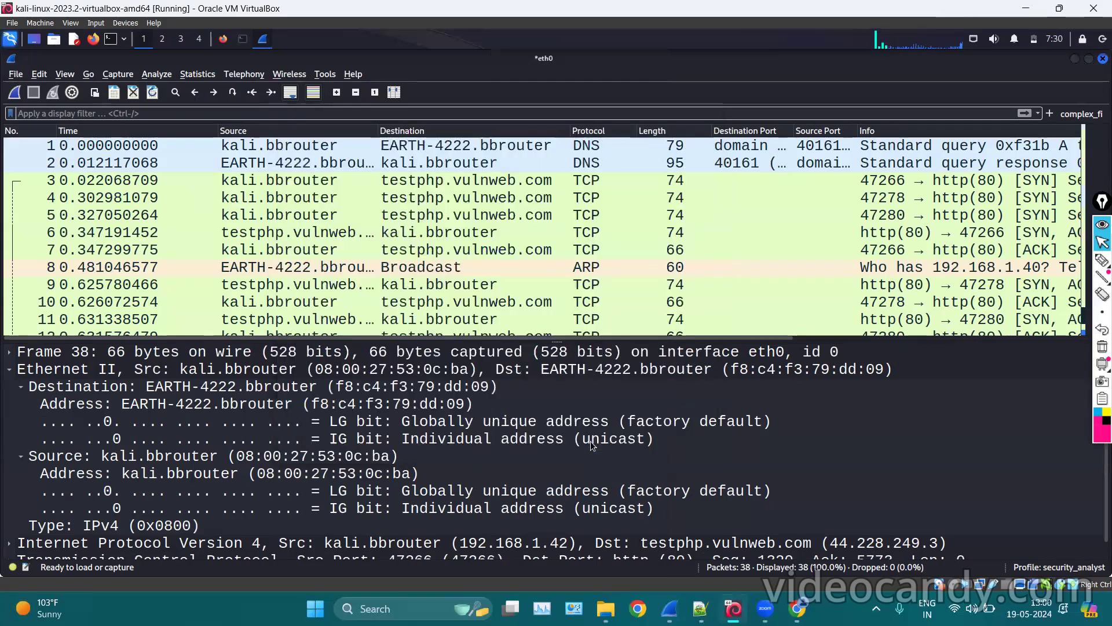
# Narrow the Info column so the new src_port column fits in view.
pyautogui.click(742, 246)
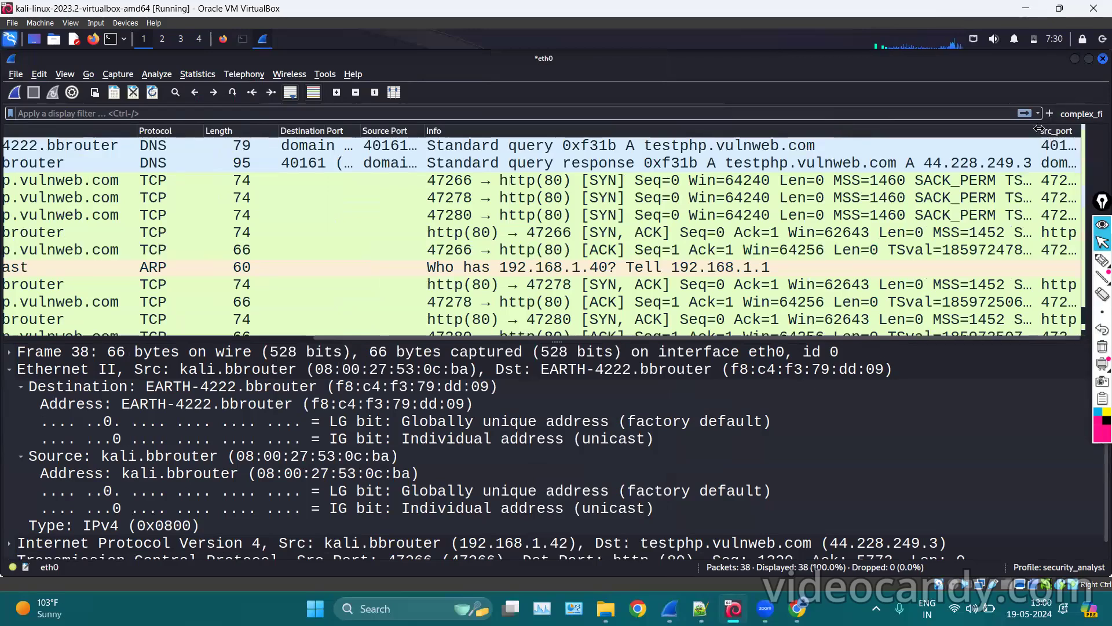
pyautogui.moveTo(1039, 128); pyautogui.dragTo(944, 125)
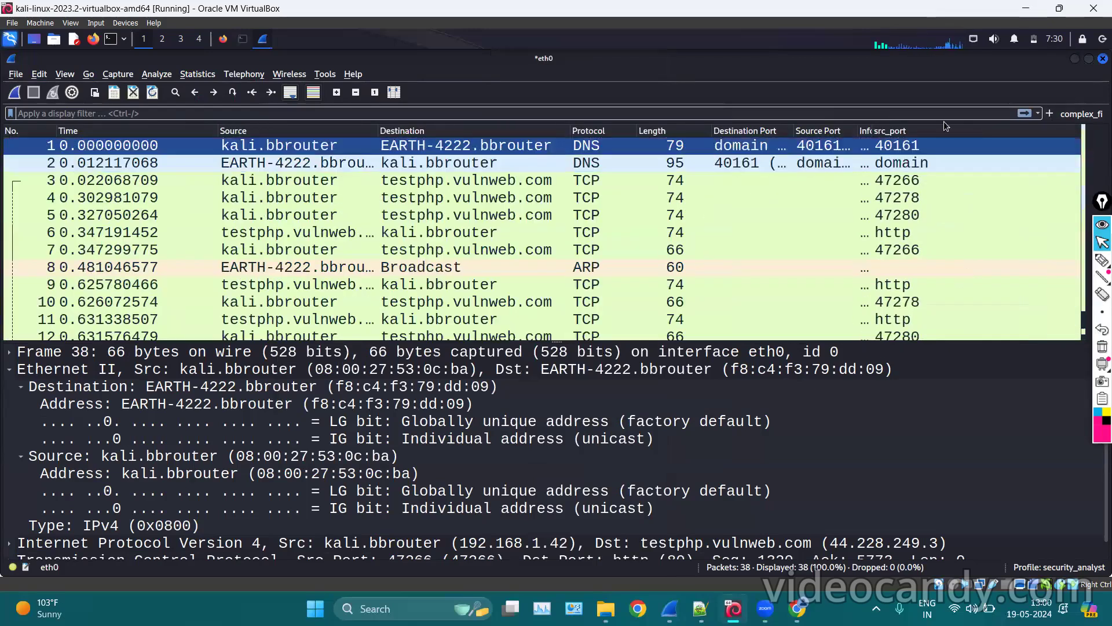
pyautogui.moveTo(909, 197); pyautogui.dragTo(906, 284)
pyautogui.scroll(-7, 906, 282)
pyautogui.scroll(7, 902, 186)
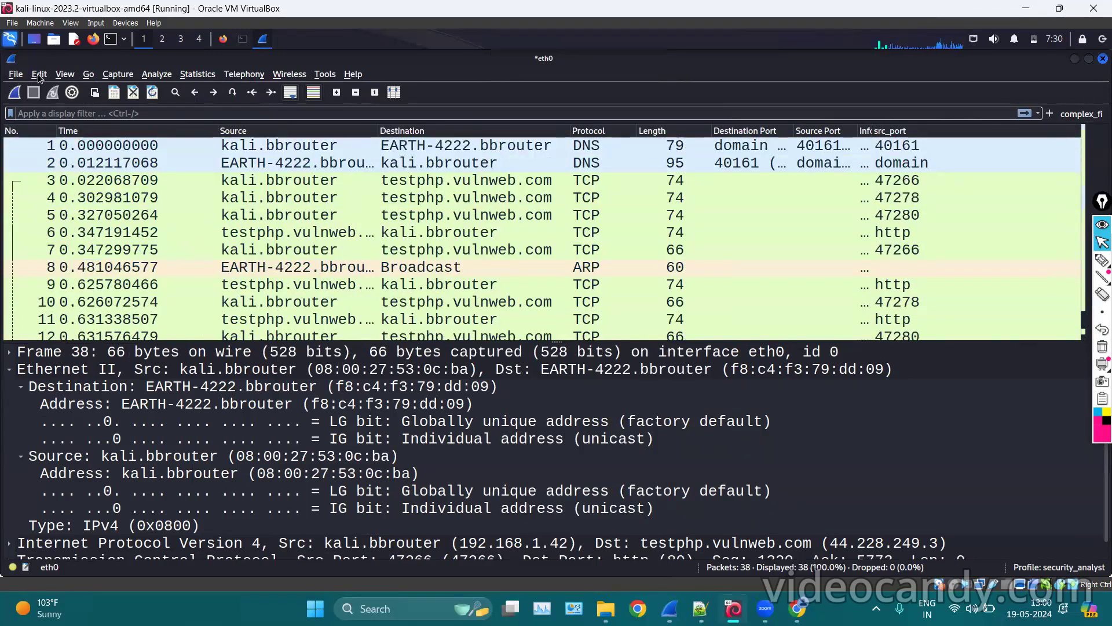
# Remove the src_port column in Preferences > Appearance > Columns.
pyautogui.click(61, 71)
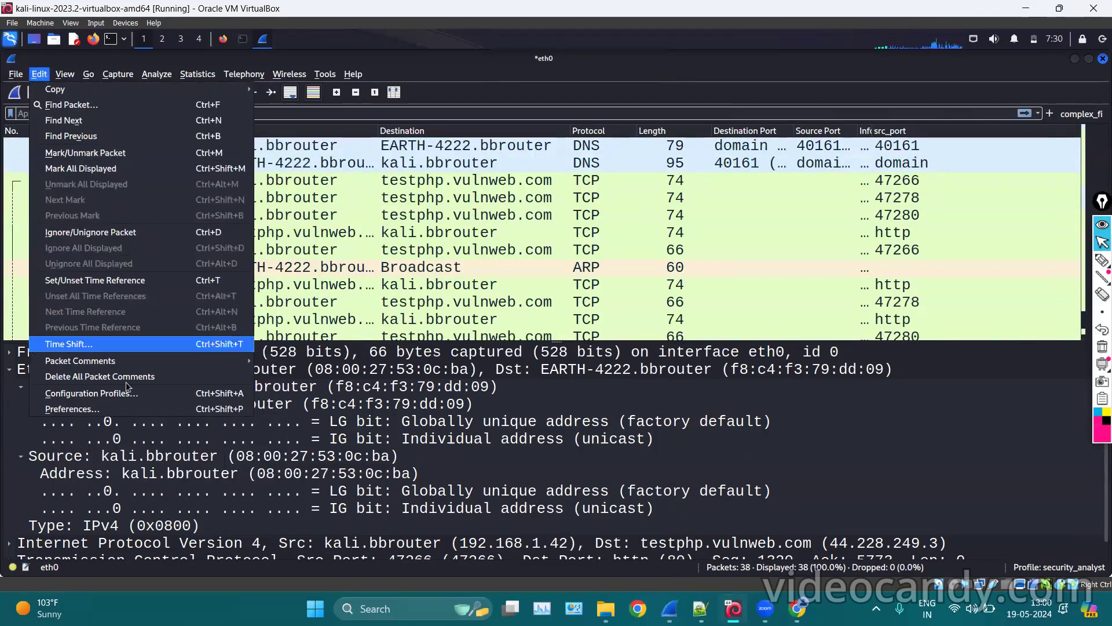
pyautogui.click(117, 403)
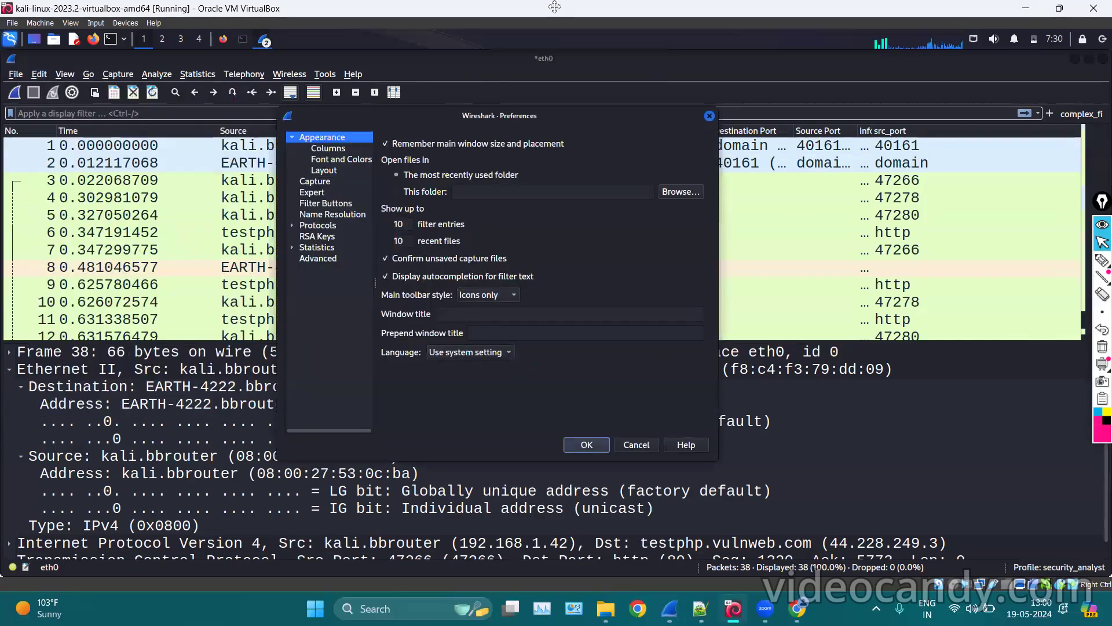
pyautogui.click(344, 149)
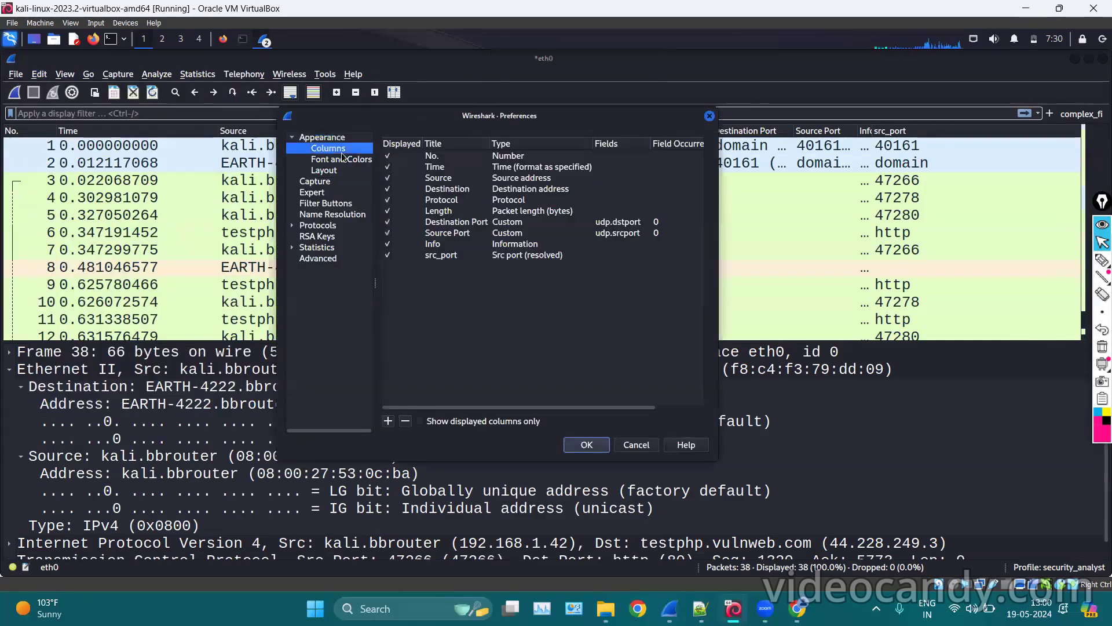
pyautogui.click(450, 260)
pyautogui.click(407, 420)
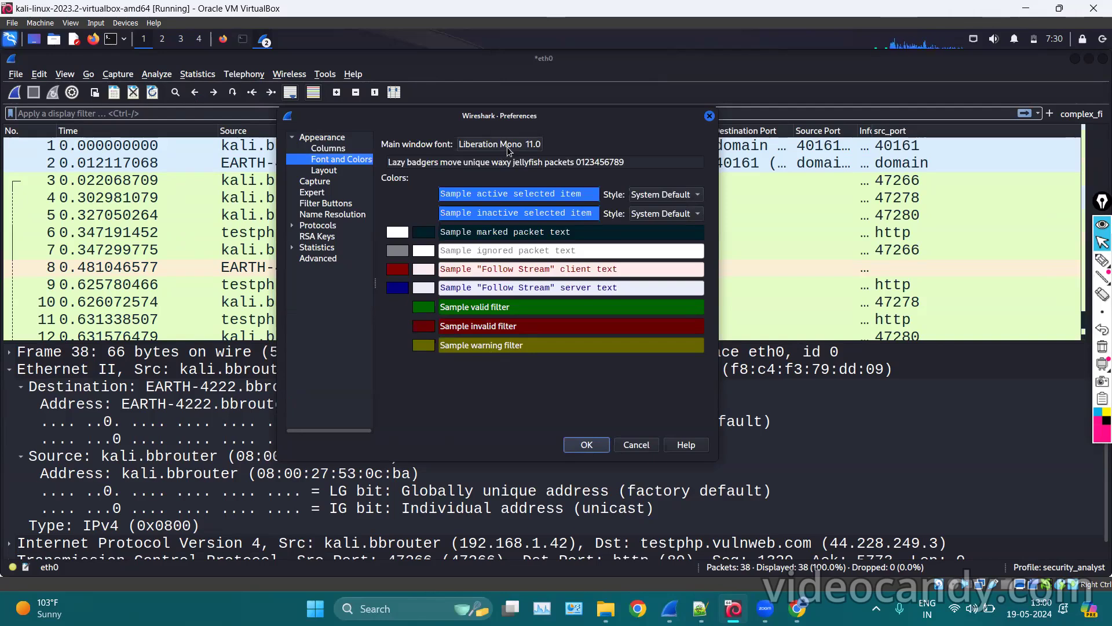
# Choose the side-by-side three-pane layout and apply the preferences.
pyautogui.click(333, 181)
pyautogui.click(332, 171)
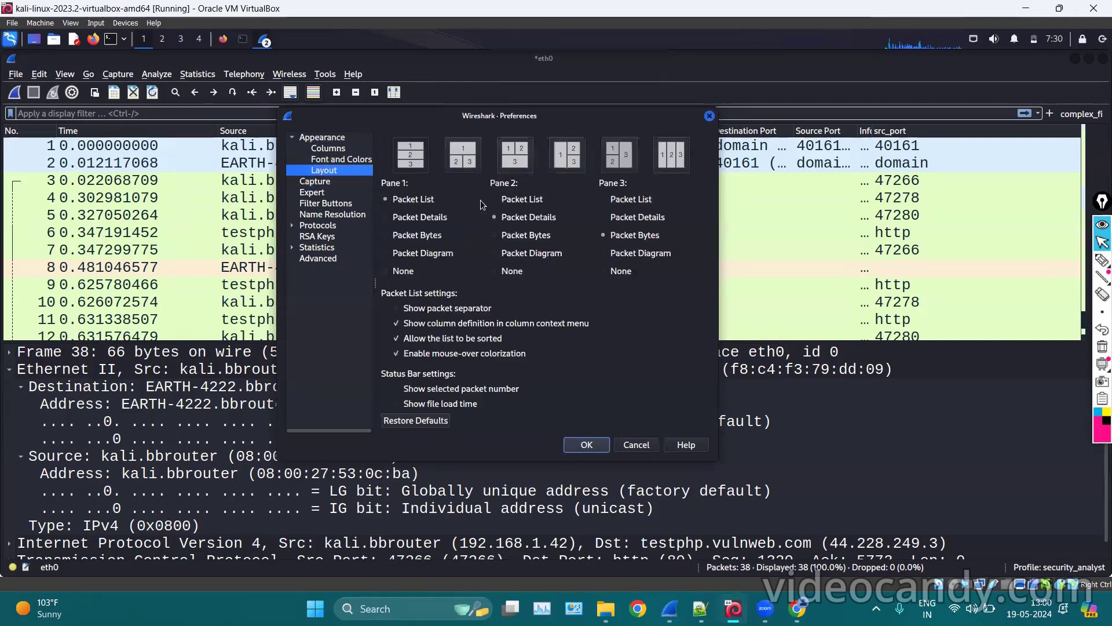
pyautogui.click(673, 165)
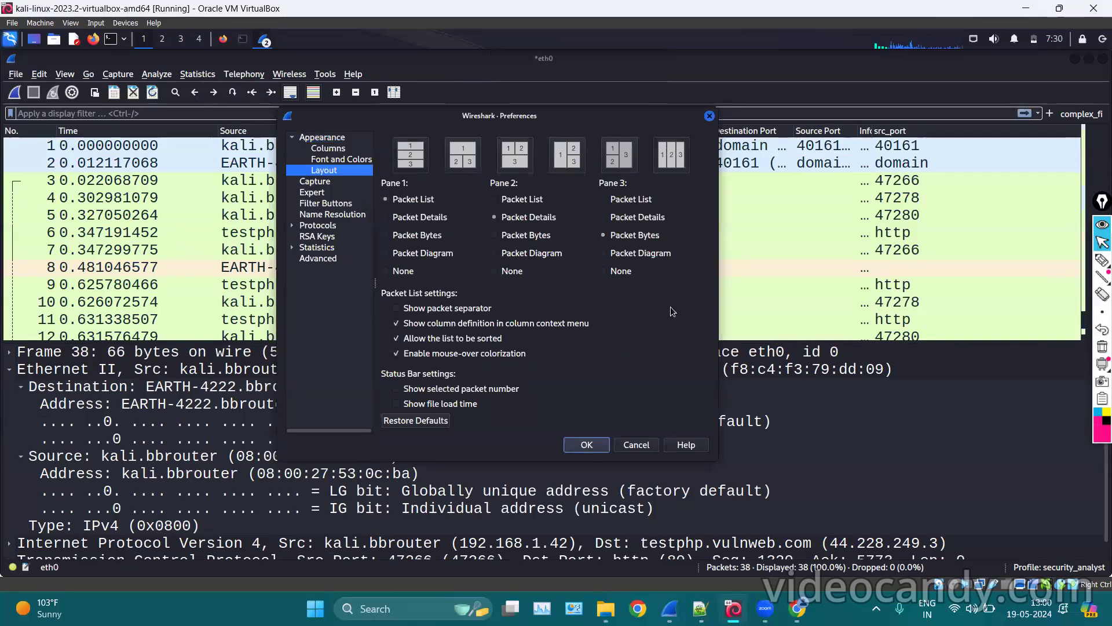
pyautogui.click(588, 444)
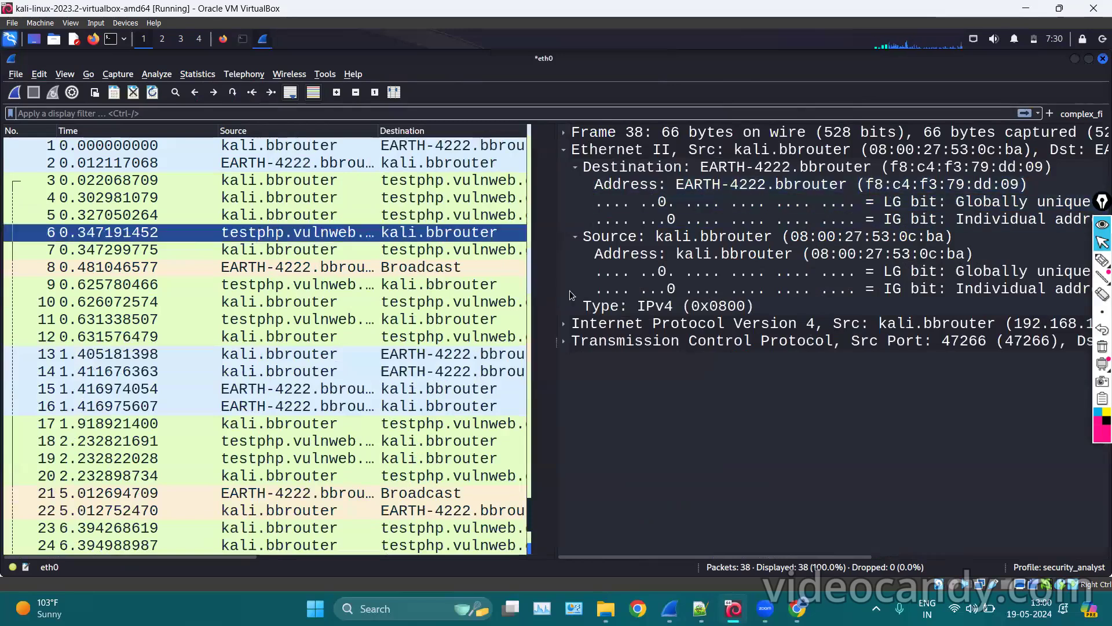
# Reopen Preferences at the Capture page, showing promiscuous mode, pcapng and real-time update options.
pyautogui.scroll(-5, 394, 481)
pyautogui.scroll(5, 394, 481)
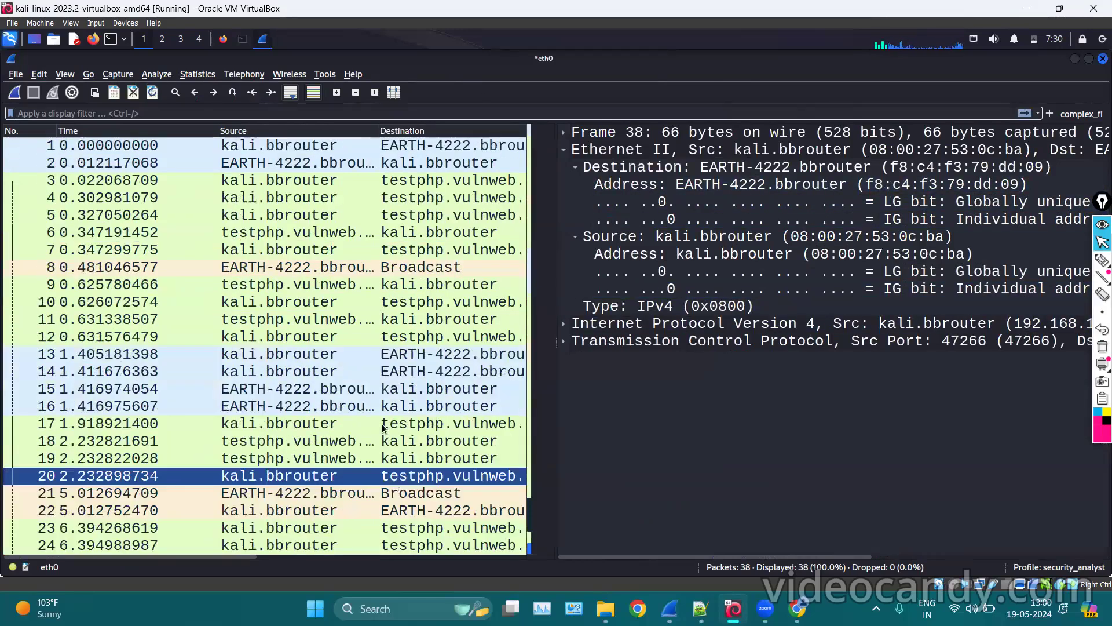
pyautogui.click(39, 74)
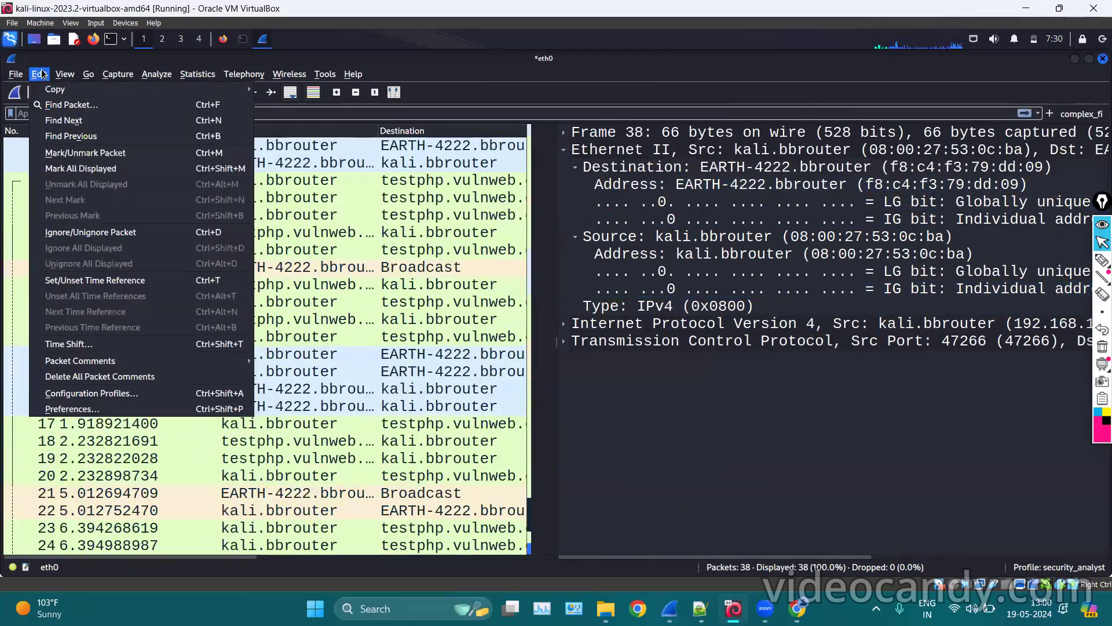
pyautogui.click(70, 409)
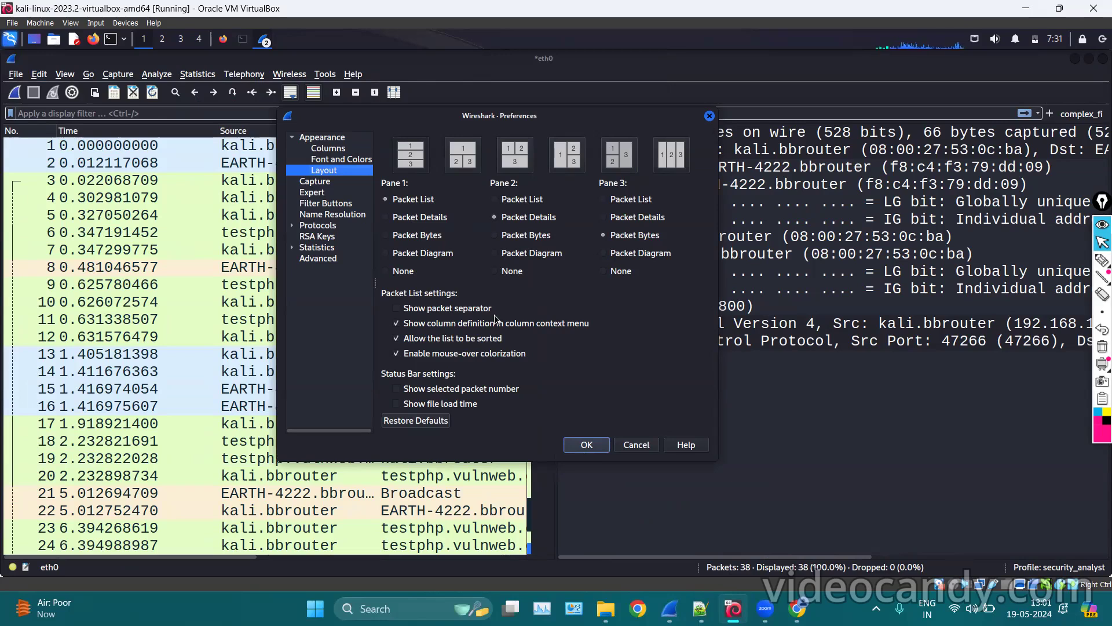
pyautogui.click(307, 184)
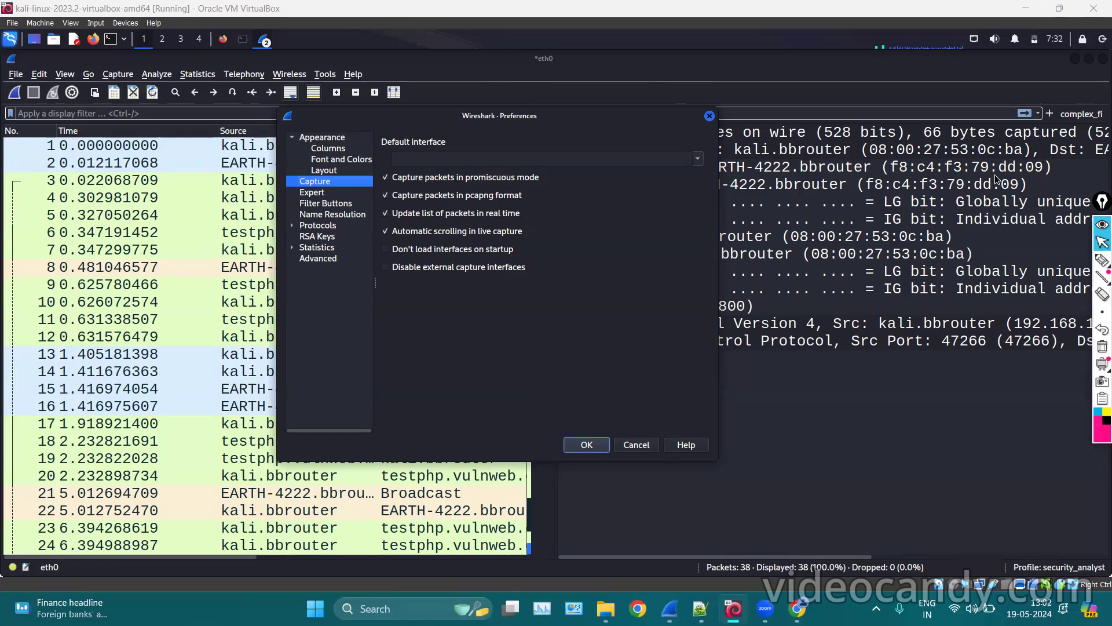
# Choose eth0 as the default capture interface, then move to the Expert settings.
pyautogui.click(1100, 263)
pyautogui.moveTo(406, 125)
pyautogui.mouseDown()
pyautogui.moveTo(400, 168)
pyautogui.moveTo(405, 129)
pyautogui.mouseUp()
pyautogui.click(1102, 346)
pyautogui.click(1102, 244)
pyautogui.click(700, 158)
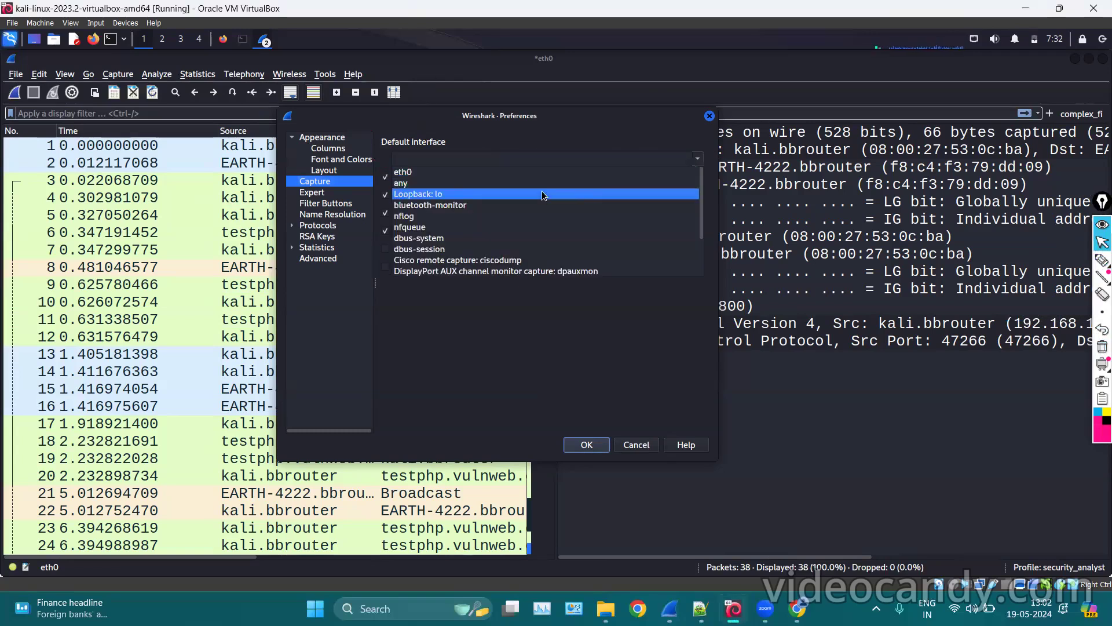
pyautogui.click(502, 171)
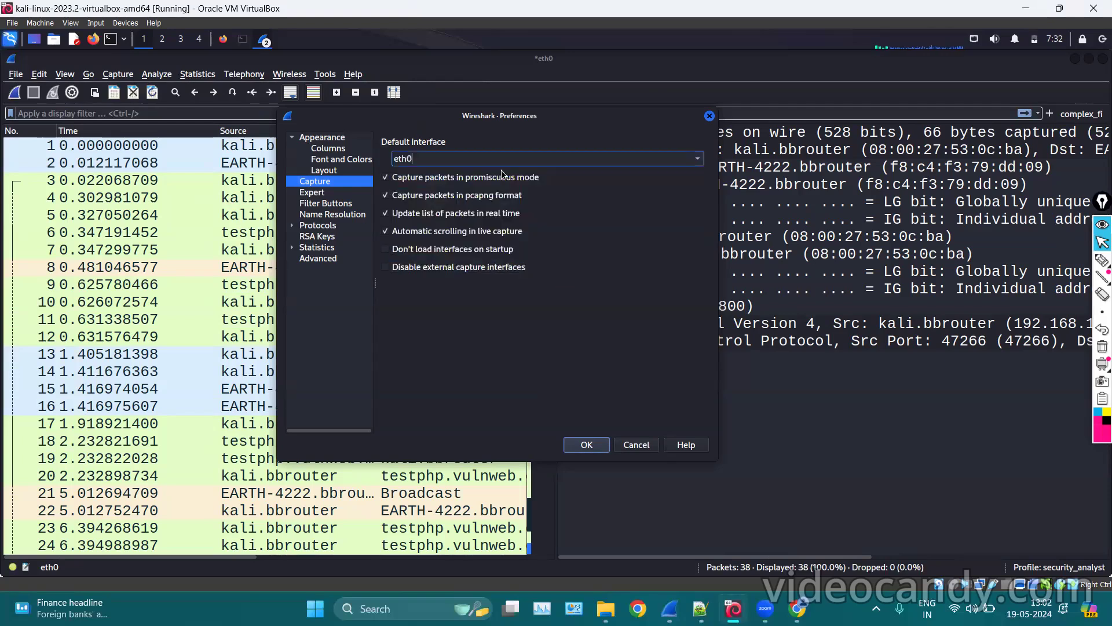
pyautogui.press('BackSpace')
pyautogui.press('BackSpace')
pyautogui.press('BackSpace')
pyautogui.press('BackSpace')
pyautogui.click(323, 195)
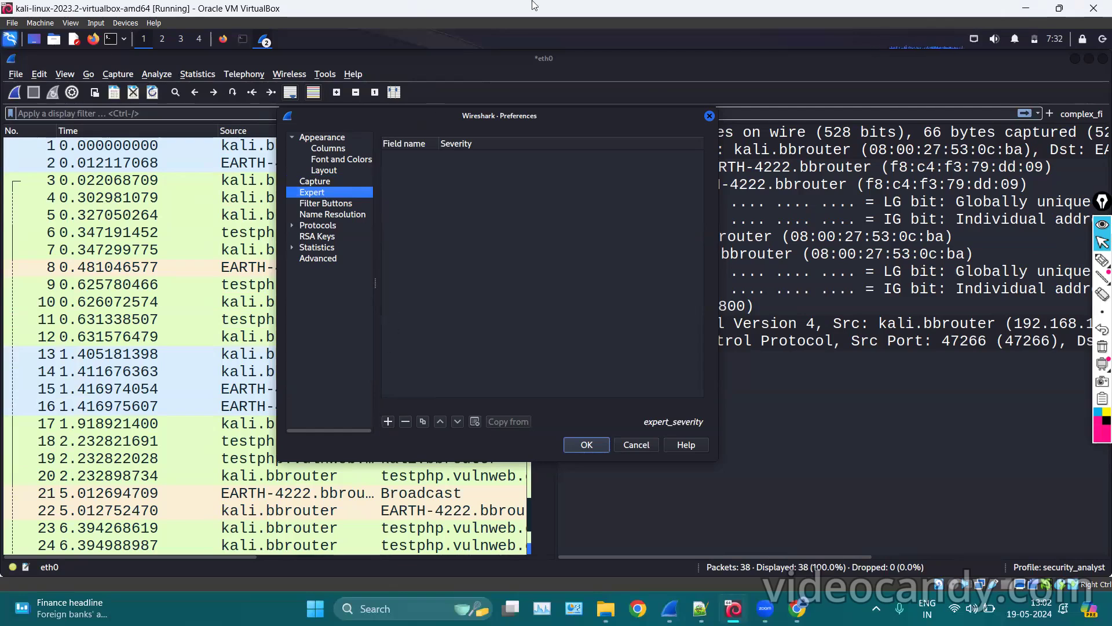
# Add an Expert entry for field tcp.retranis with severity Note, then view Filter Buttons.
pyautogui.click(389, 421)
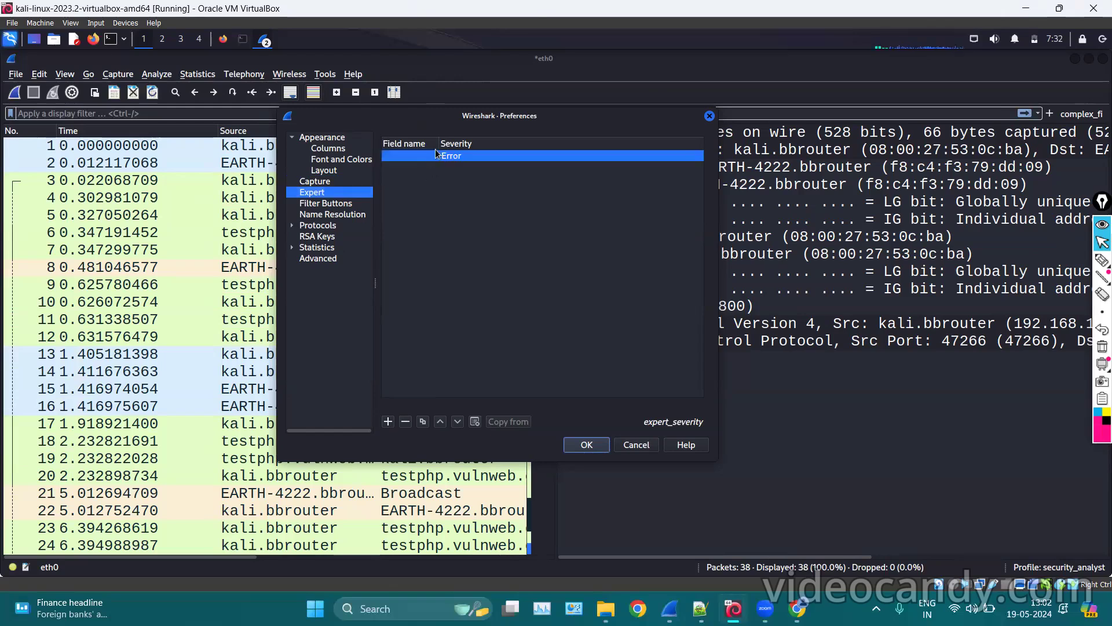
pyautogui.doubleClick(452, 155)
pyautogui.click(453, 157)
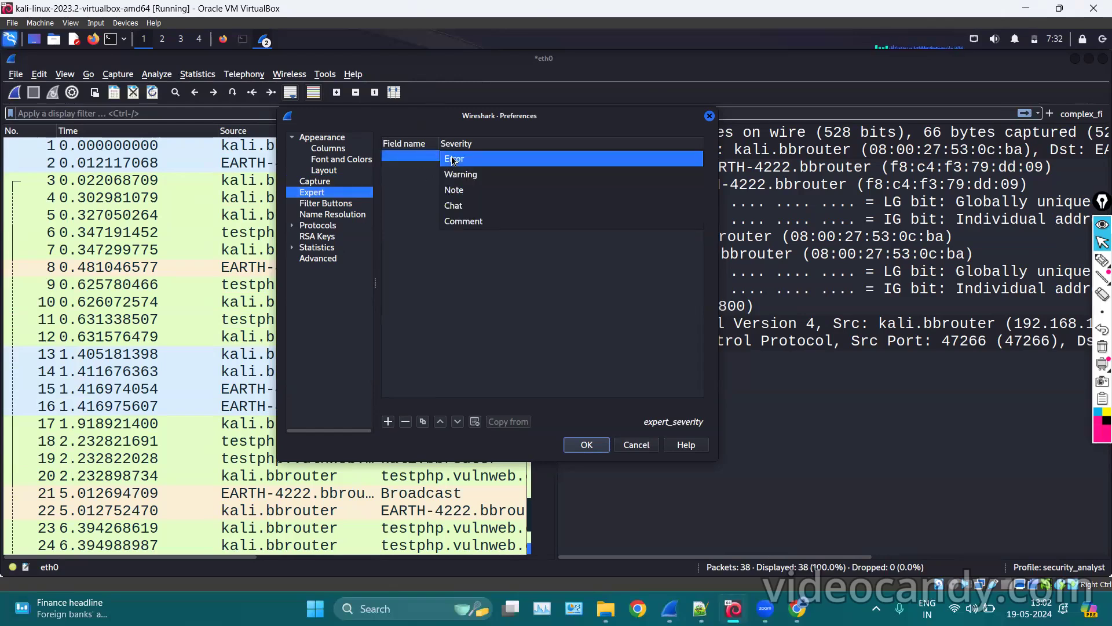
pyautogui.click(481, 196)
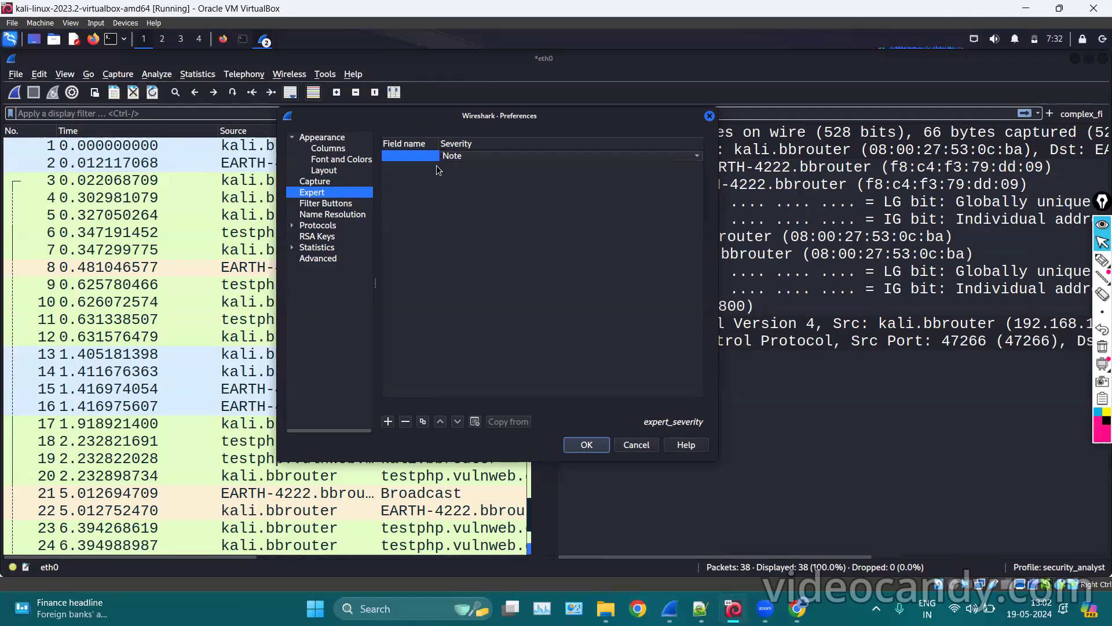
pyautogui.doubleClick(408, 157)
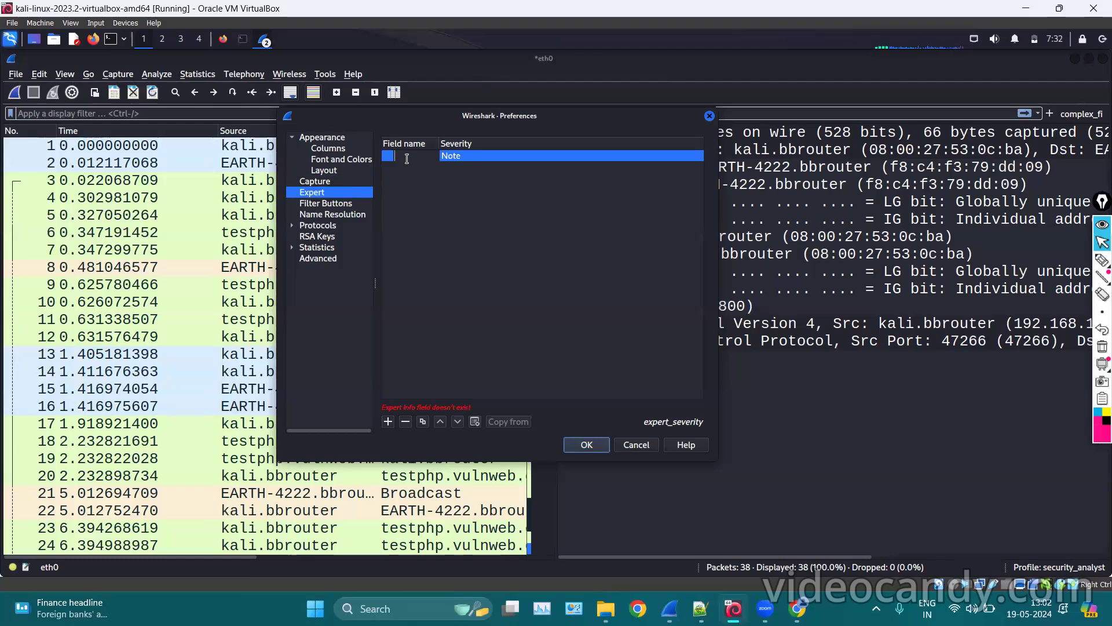
pyautogui.write('tcp.retranis')
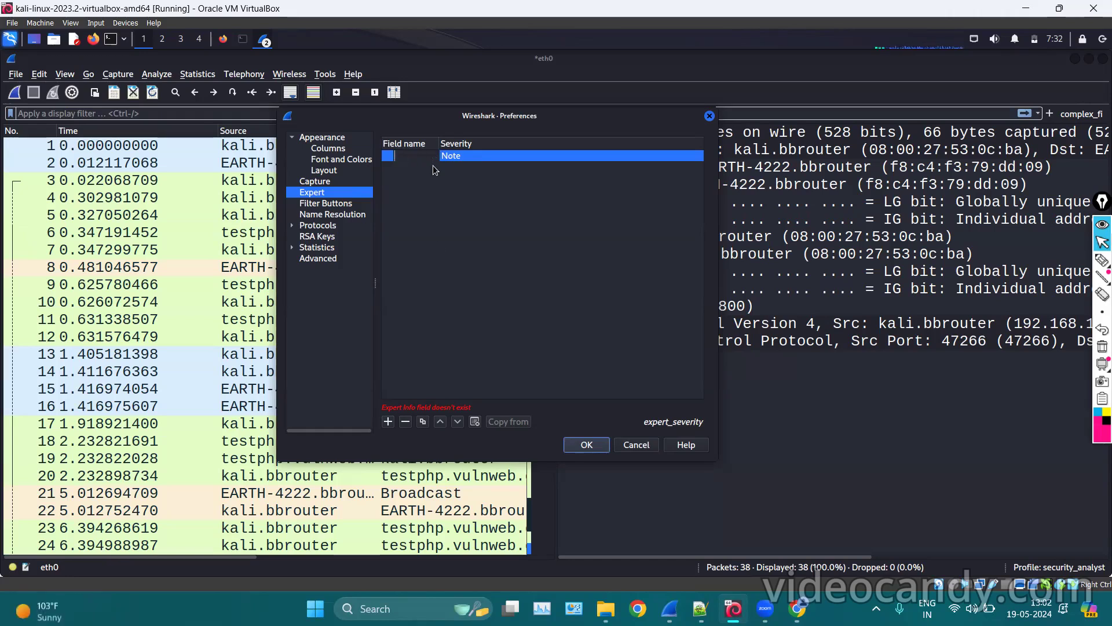
pyautogui.click(451, 292)
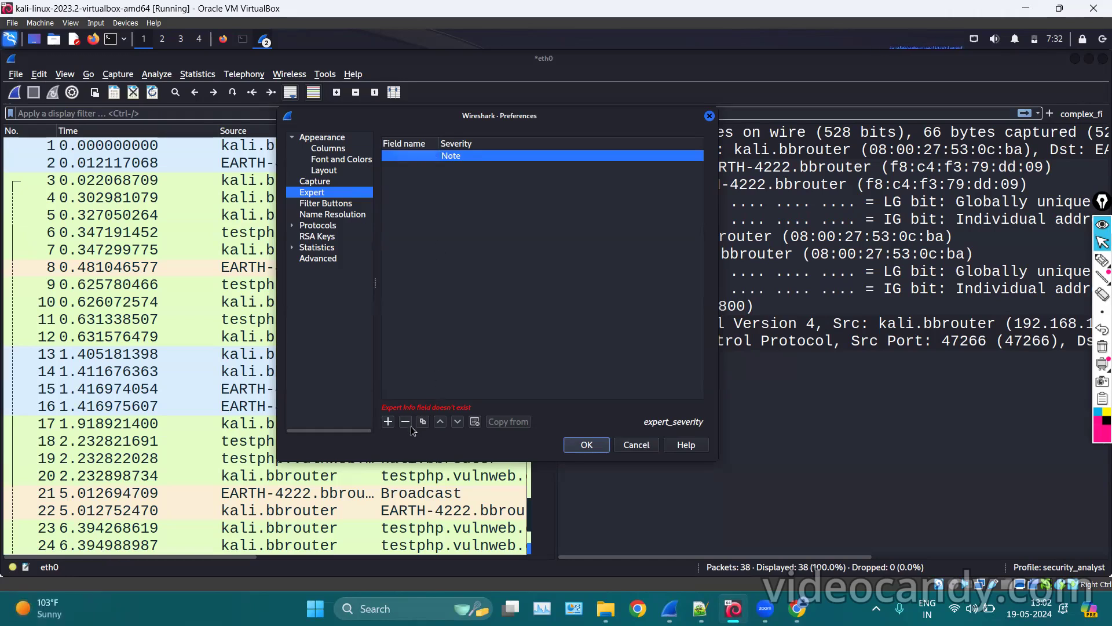
pyautogui.click(325, 203)
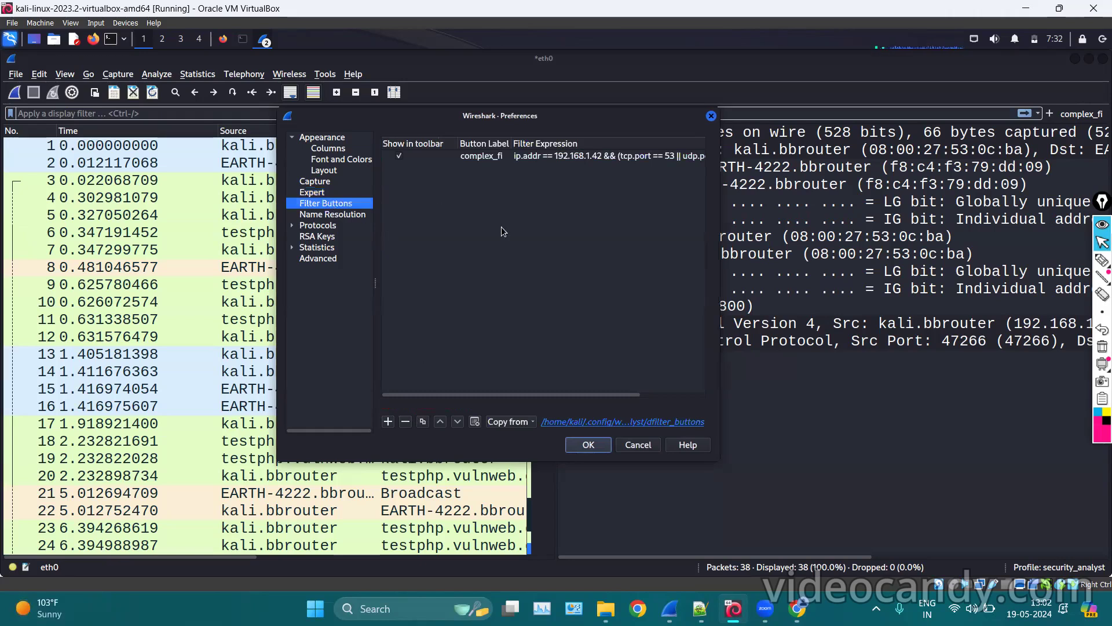
# Glance at the Layout page, then apply and close Preferences with OK.
pyautogui.click(336, 171)
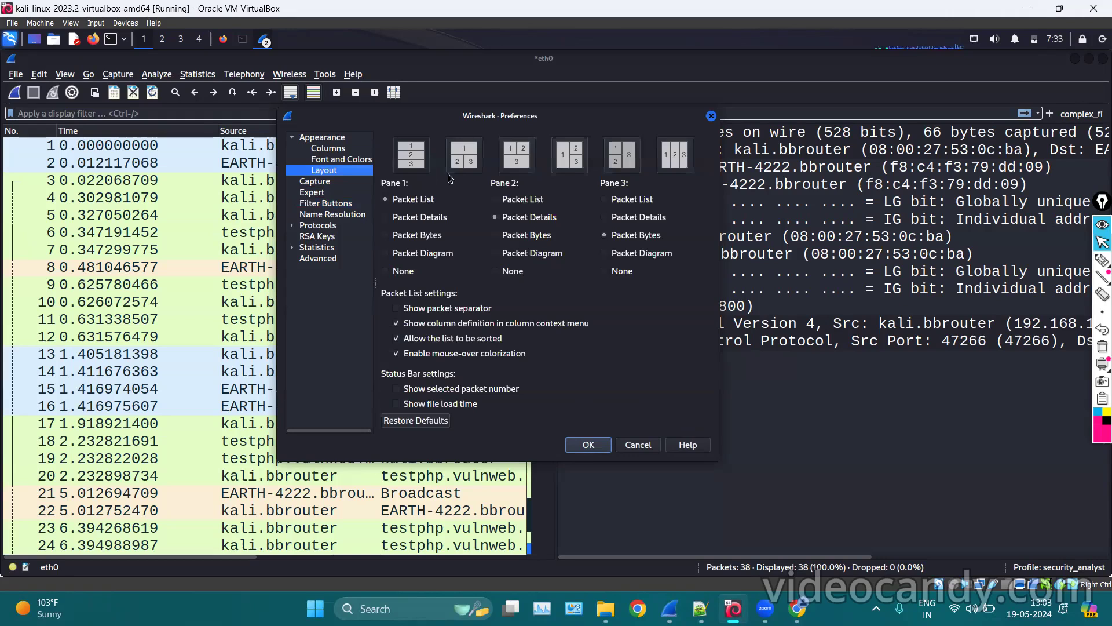
pyautogui.click(601, 446)
pyautogui.click(1103, 260)
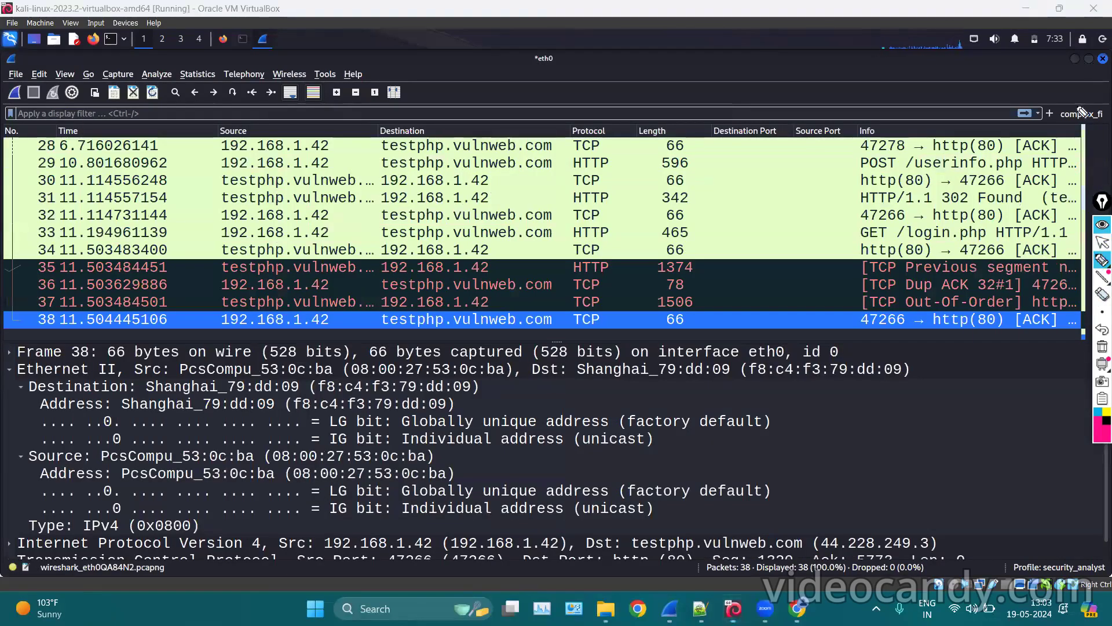
pyautogui.moveTo(1073, 81)
pyautogui.mouseDown()
pyautogui.moveTo(1104, 136)
pyautogui.moveTo(1027, 97)
pyautogui.mouseUp()
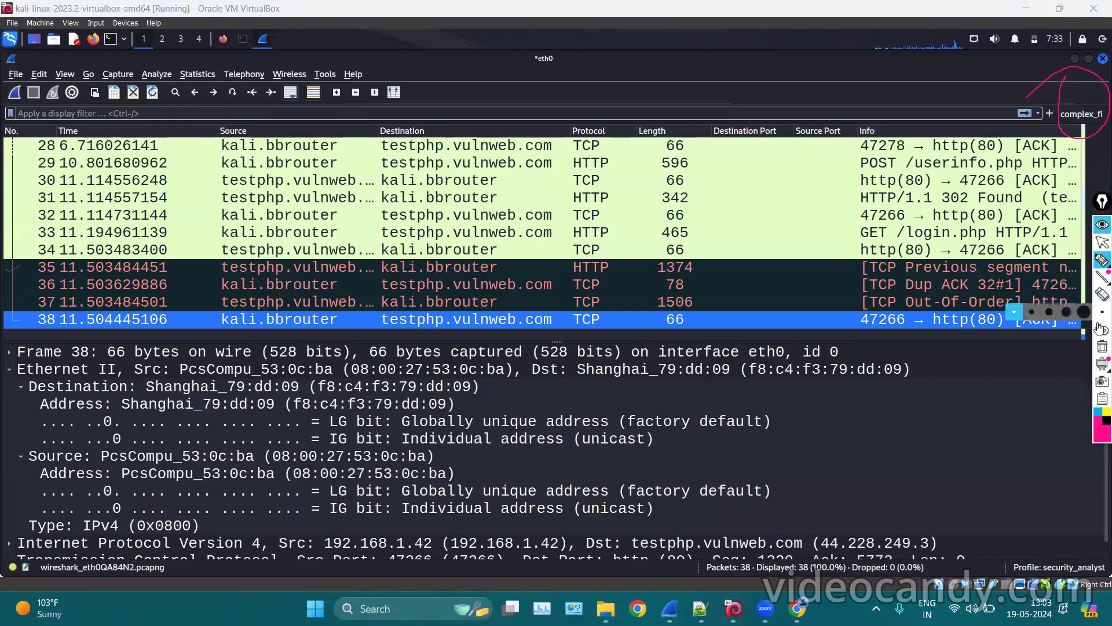
pyautogui.click(1102, 348)
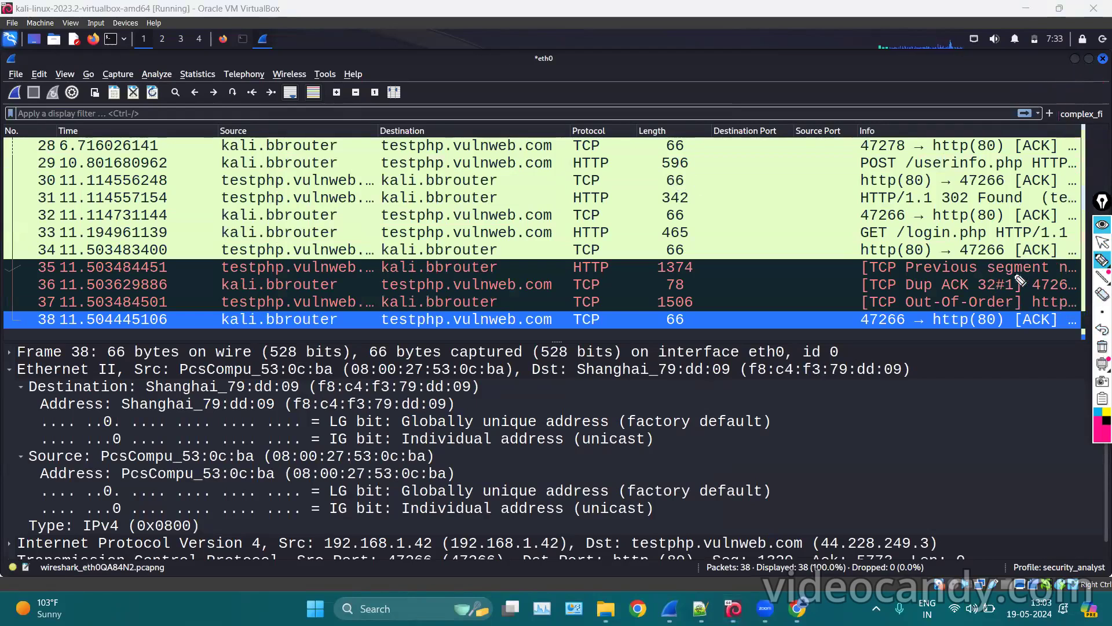
pyautogui.click(1102, 242)
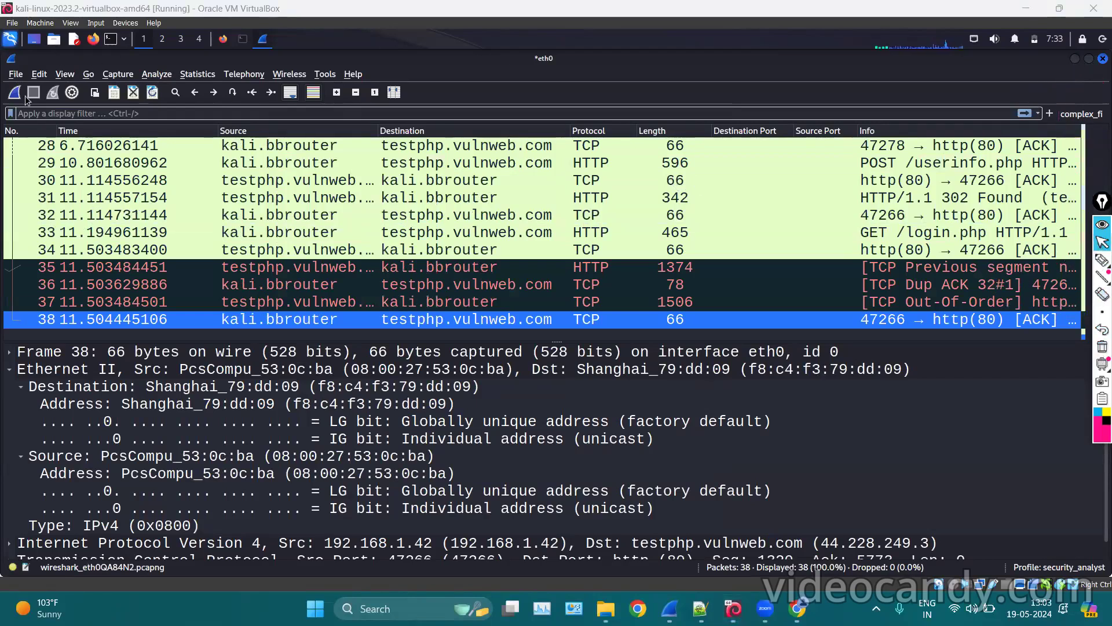
# Reopen Preferences at Filter Buttons and check which profiles entries can be copied from.
pyautogui.click(40, 74)
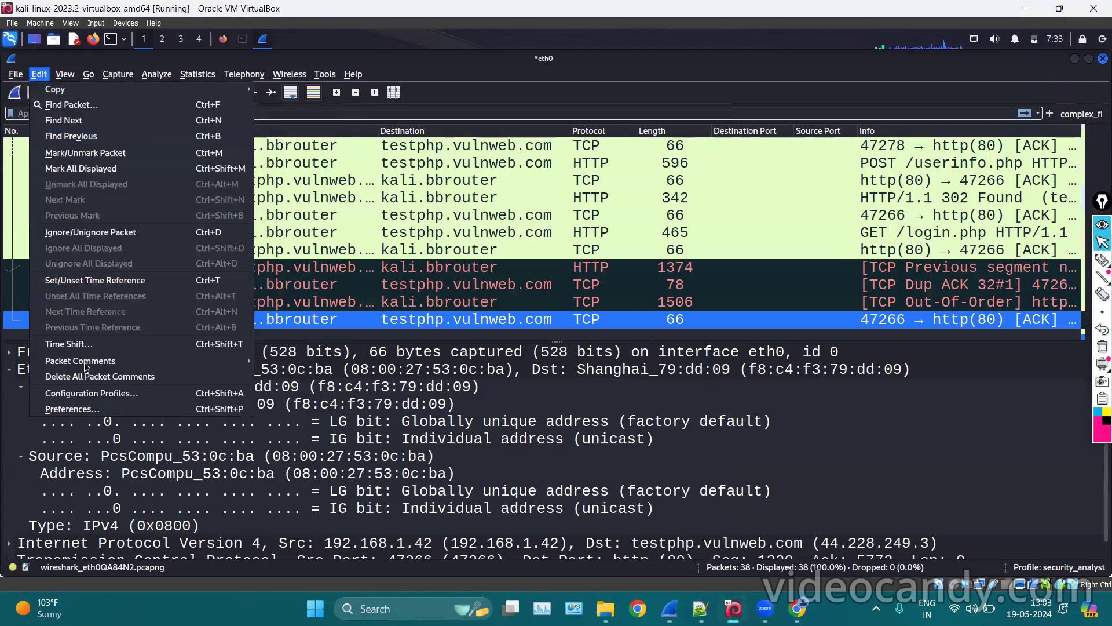
pyautogui.click(84, 408)
pyautogui.click(309, 203)
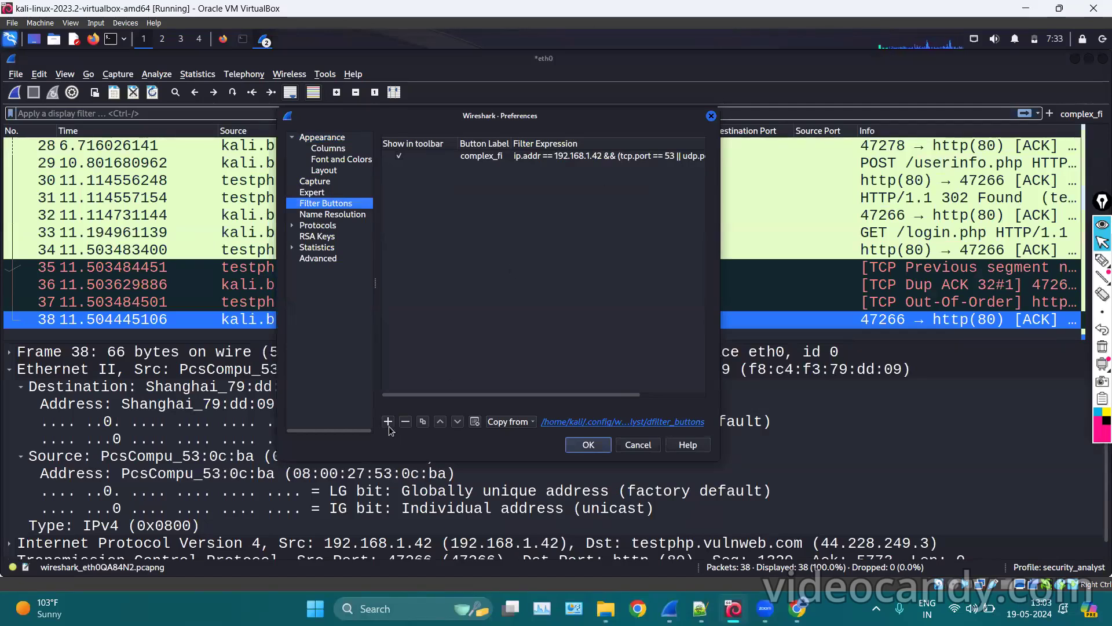
pyautogui.click(517, 423)
pyautogui.click(413, 265)
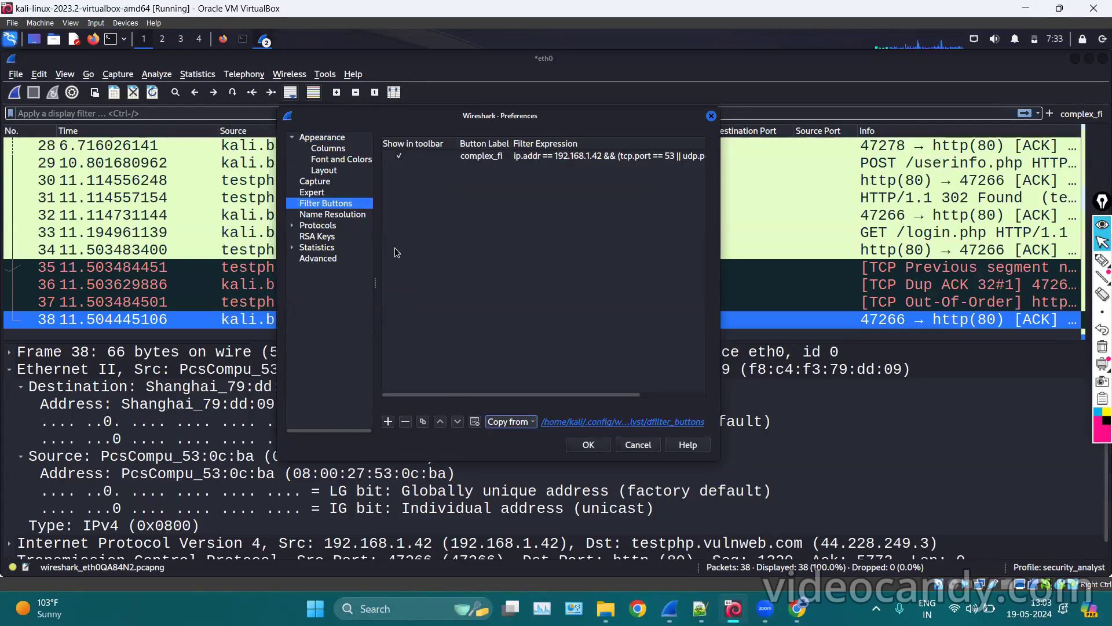
# Review the Name Resolution settings, then move on to the general Protocols page.
pyautogui.click(333, 214)
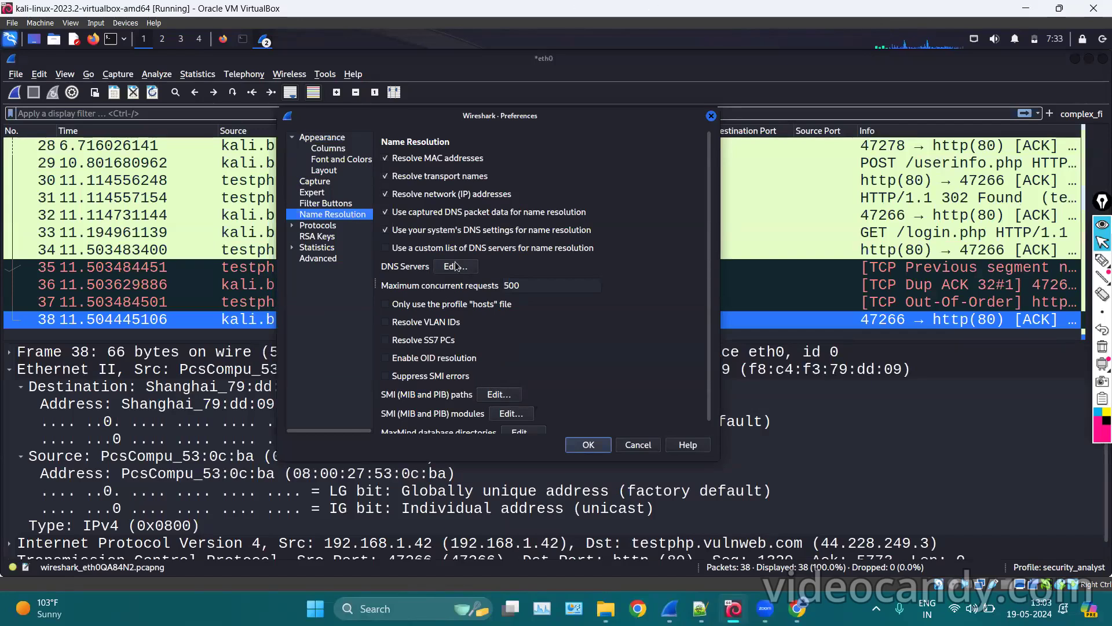
pyautogui.scroll(-1, 468, 366)
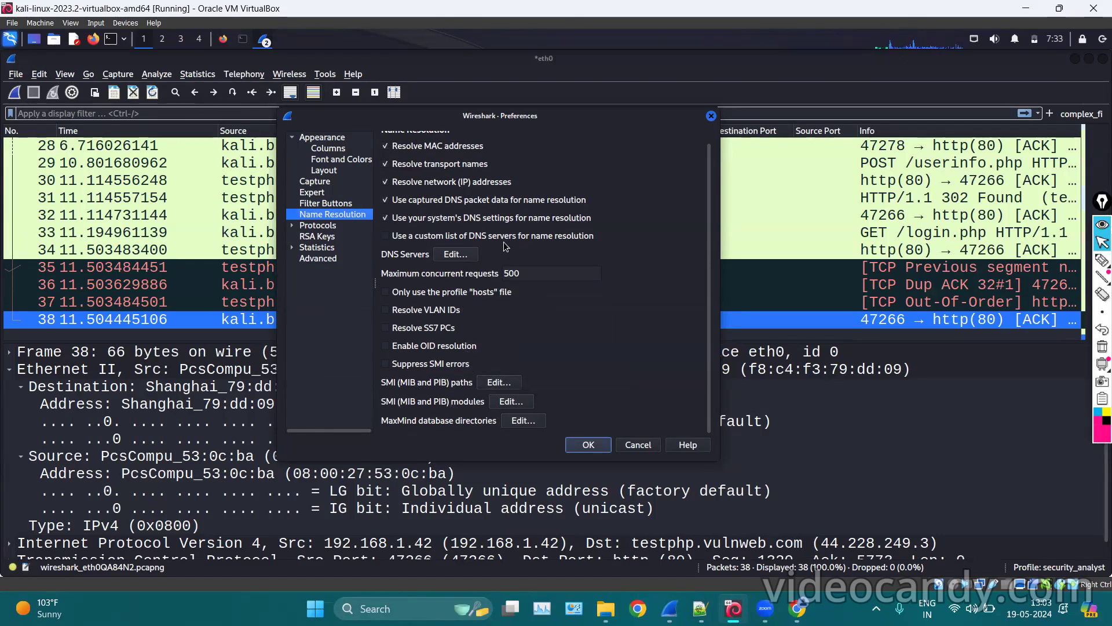
pyautogui.scroll(1, 502, 250)
pyautogui.click(313, 226)
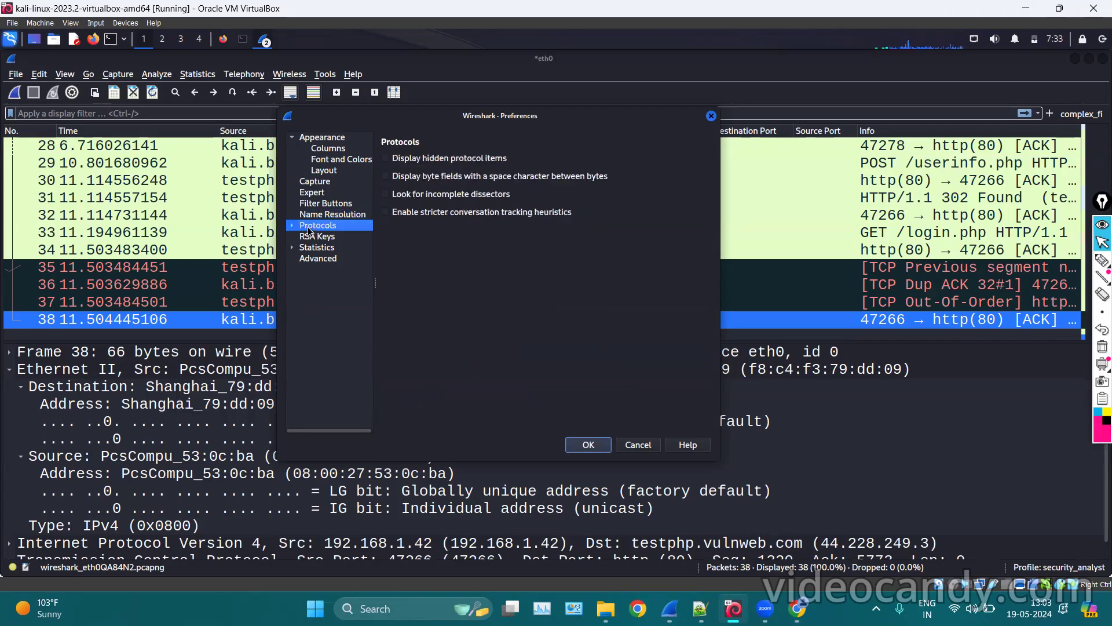
# Expand the full Protocols list and browse it, jumping toward SMB.
pyautogui.click(292, 225)
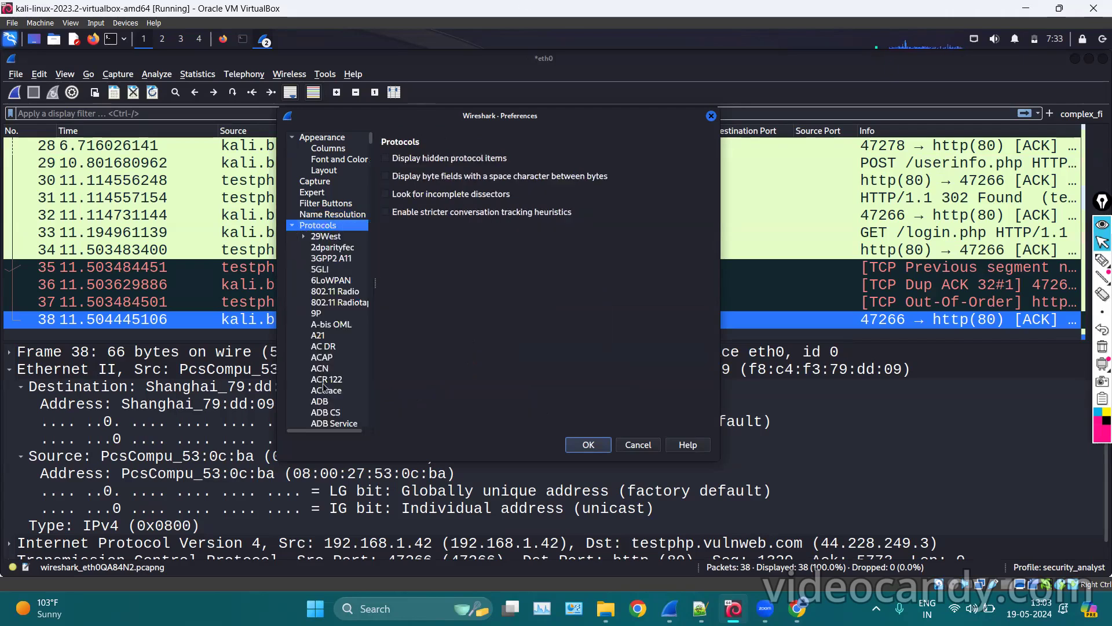
pyautogui.scroll(-20, 324, 388)
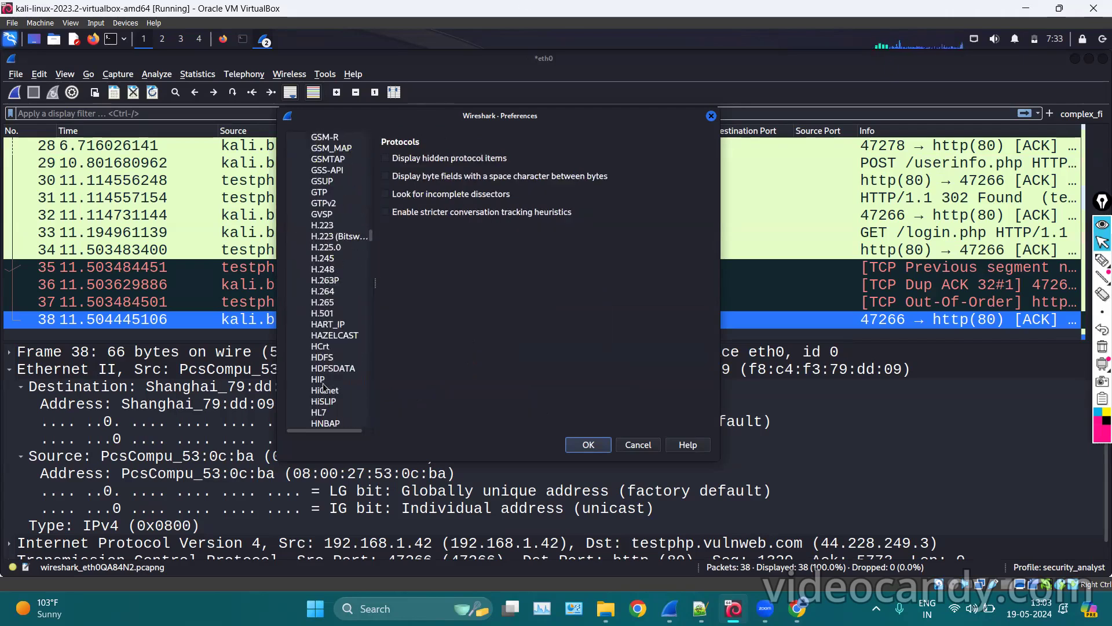
pyautogui.write('sli')
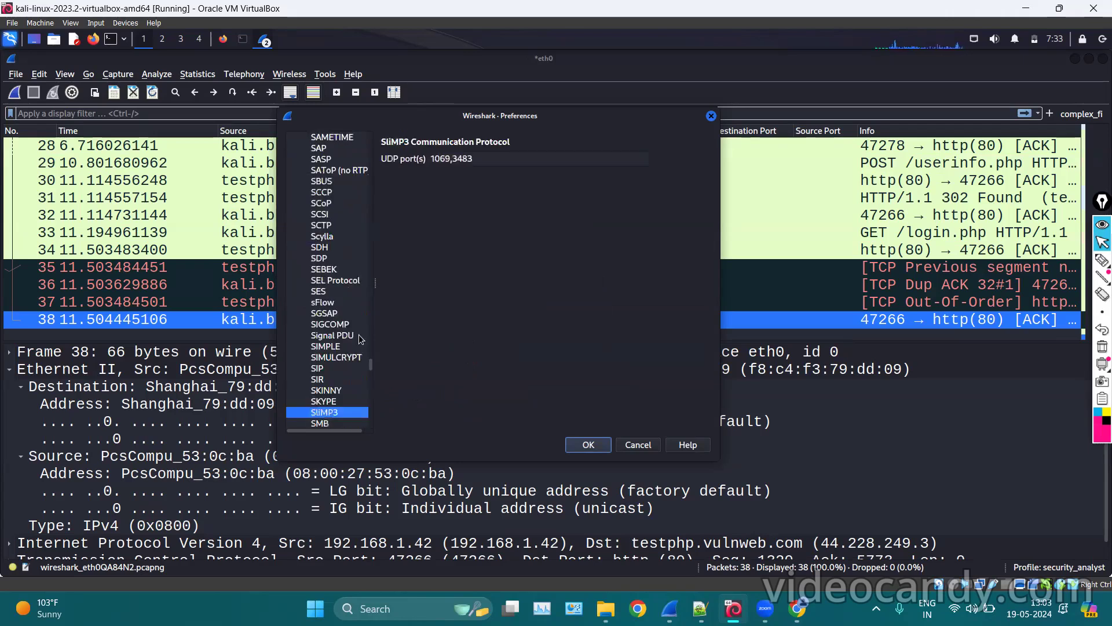
pyautogui.scroll(6, 359, 334)
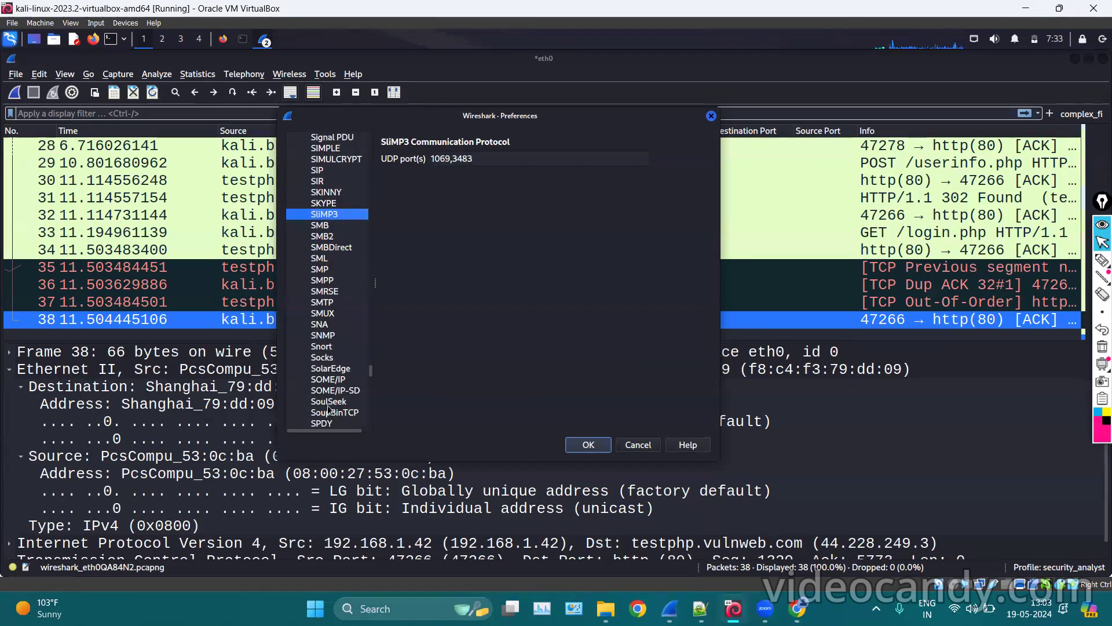
pyautogui.scroll(-6, 328, 405)
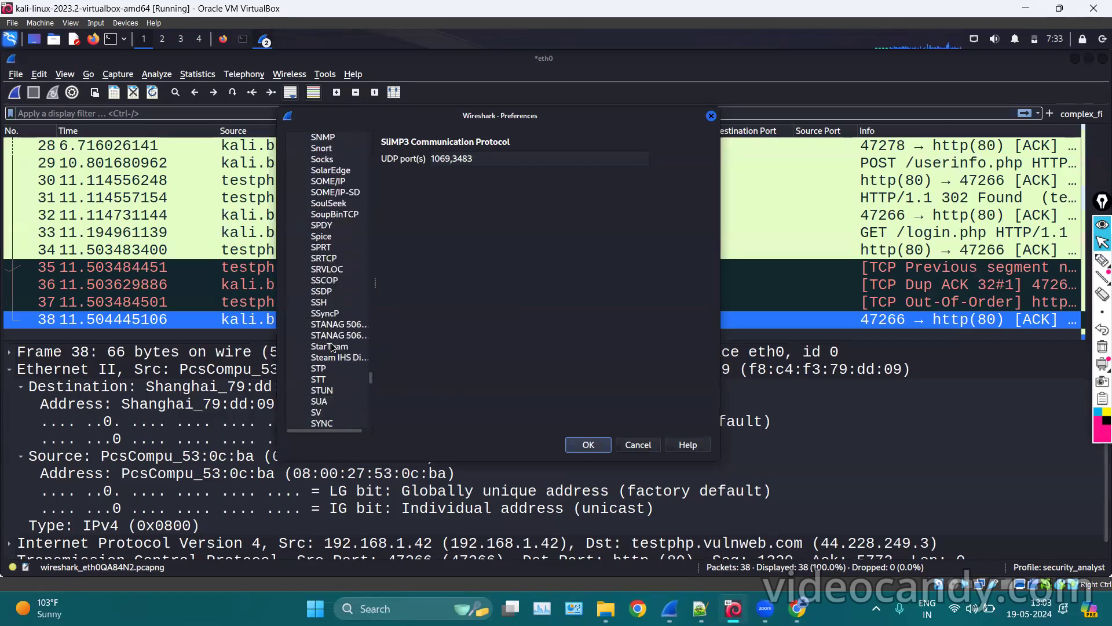
pyautogui.scroll(-2, 332, 341)
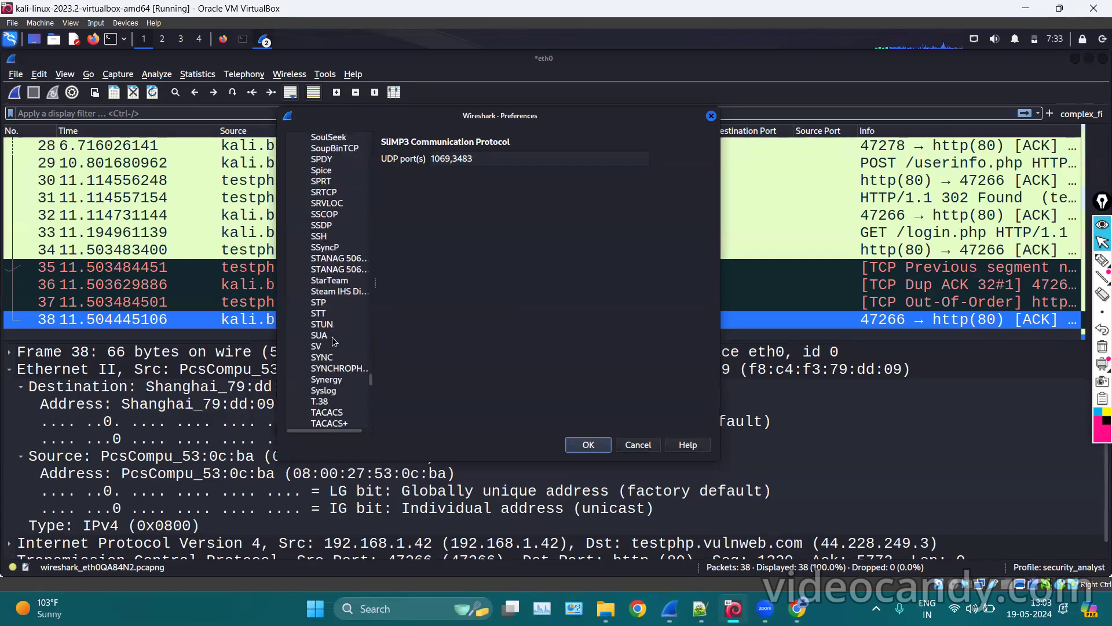
pyautogui.scroll(-5, 333, 342)
pyautogui.scroll(7, 334, 342)
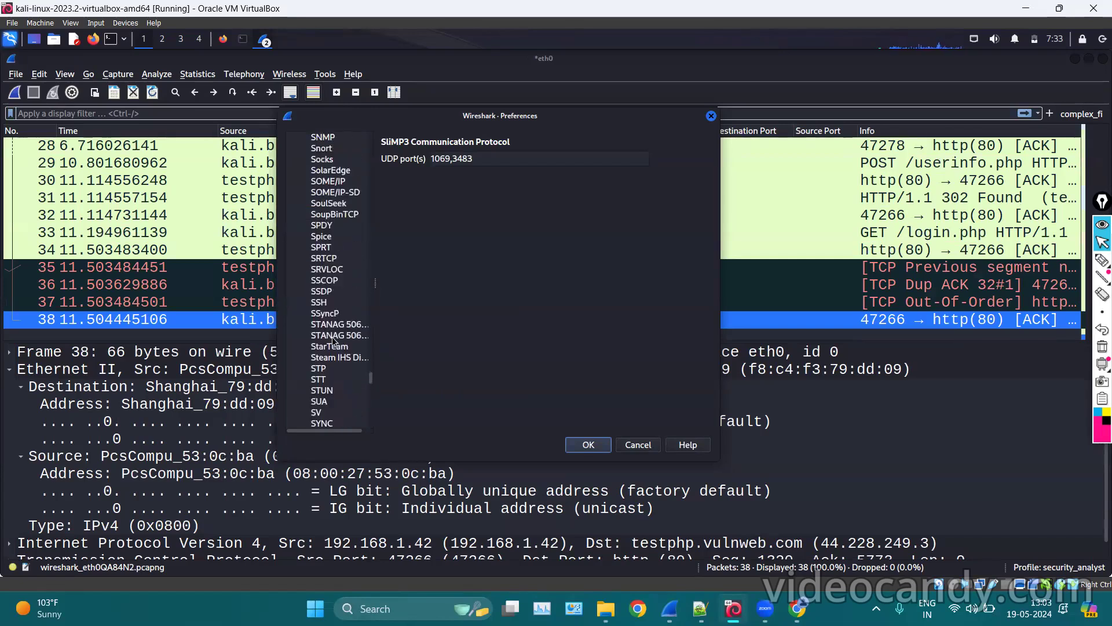
pyautogui.scroll(8, 338, 310)
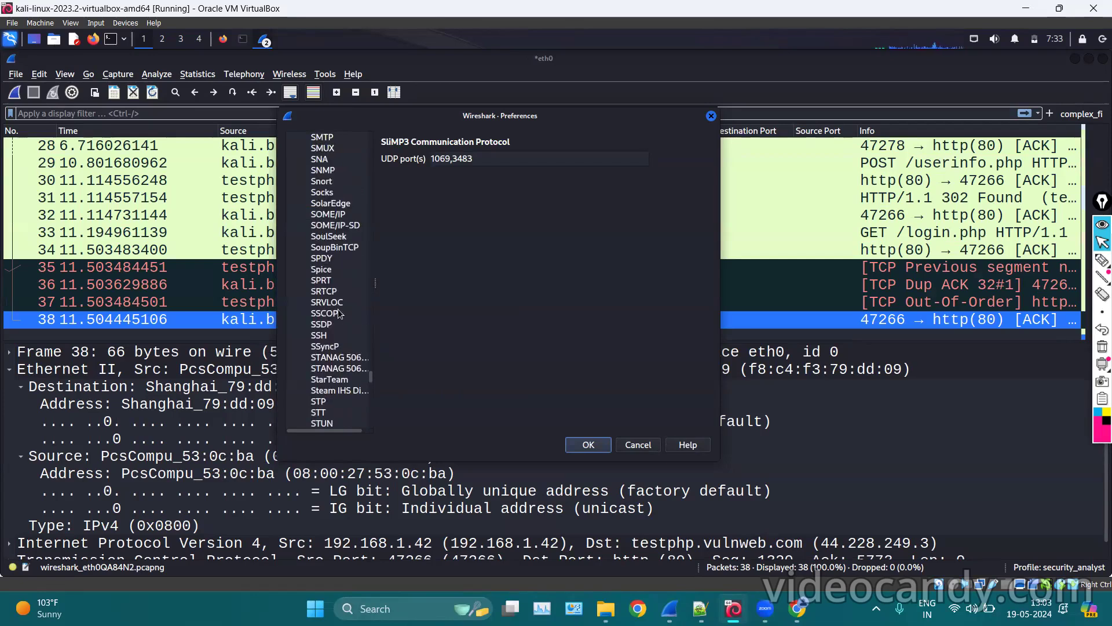
pyautogui.scroll(8, 339, 313)
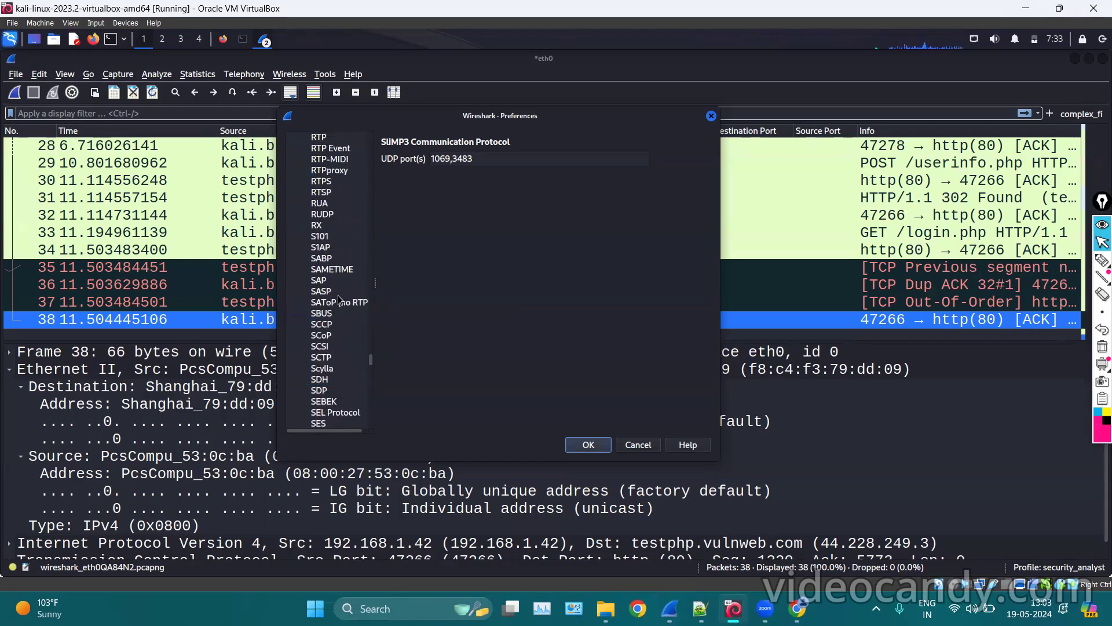
pyautogui.press('Down')
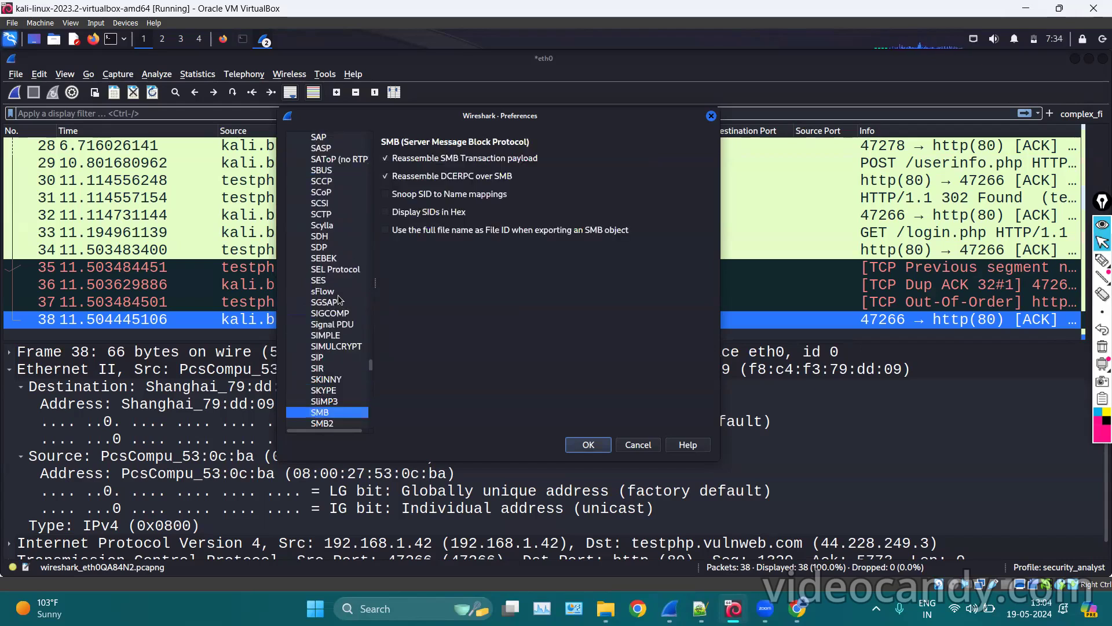
pyautogui.press('l')
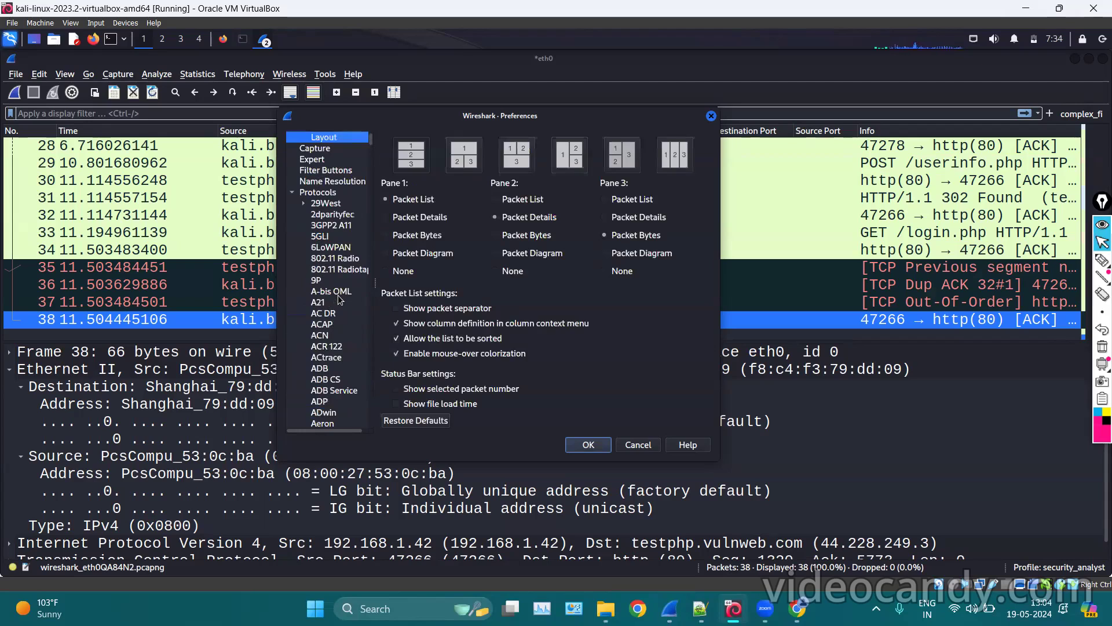
# Jump to MySQL by typing 'smy' and select its TCP port value 3306.
pyautogui.click(318, 194)
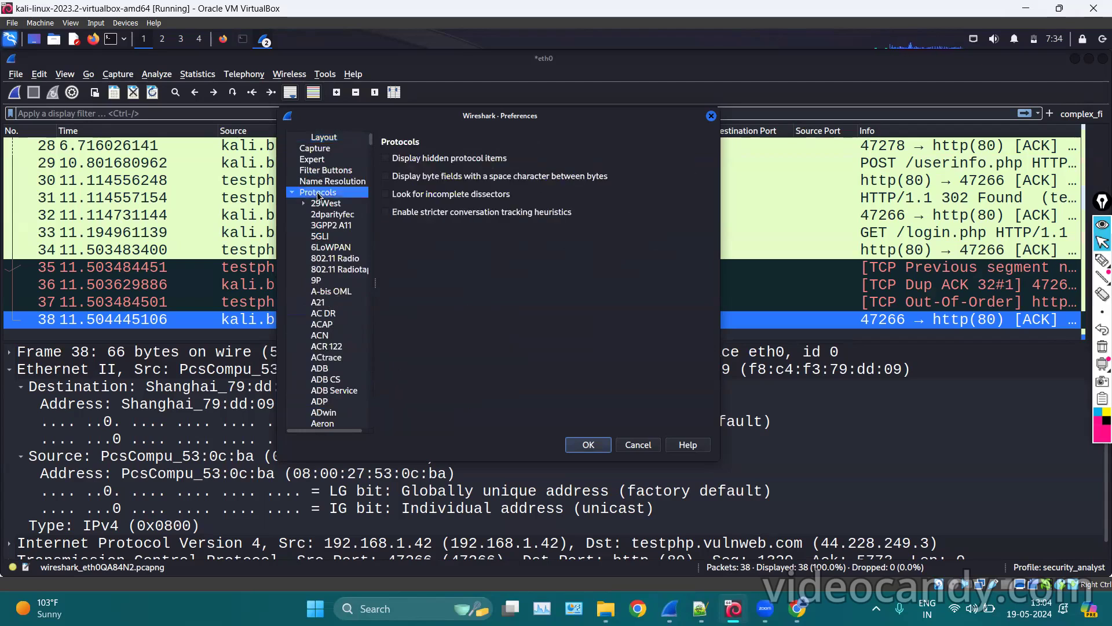
pyautogui.press('s')
pyautogui.press('m')
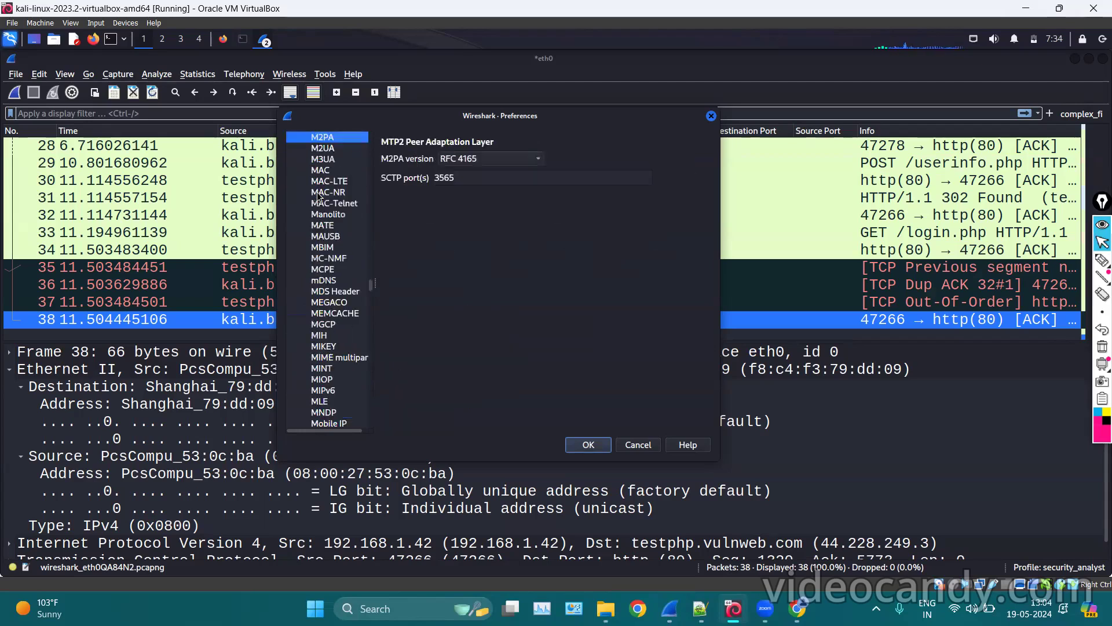
pyautogui.press('y')
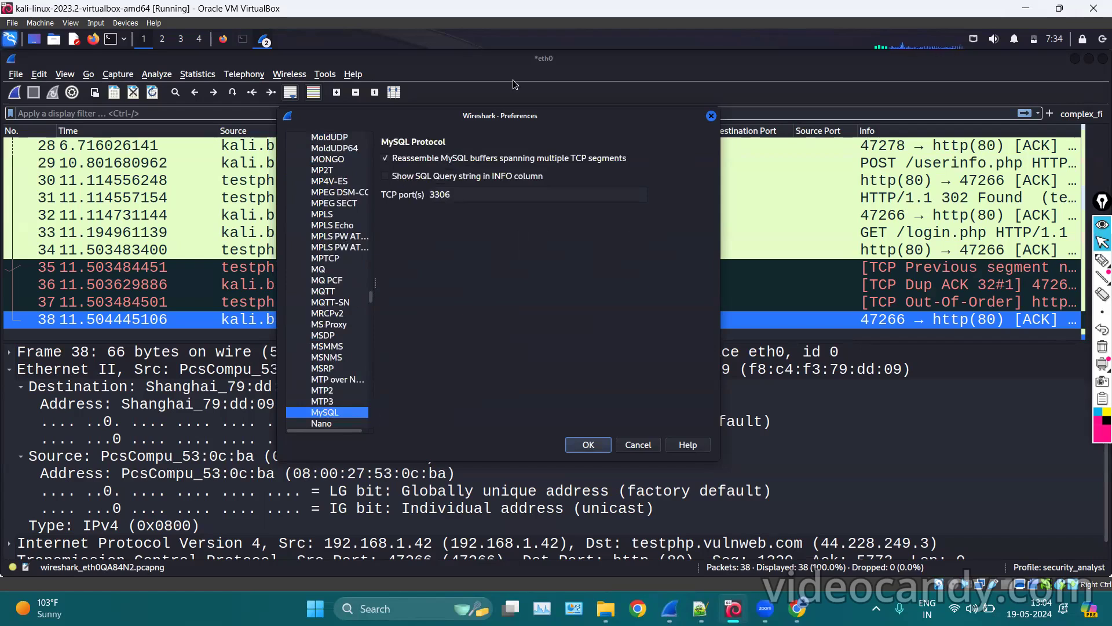
pyautogui.click(389, 5)
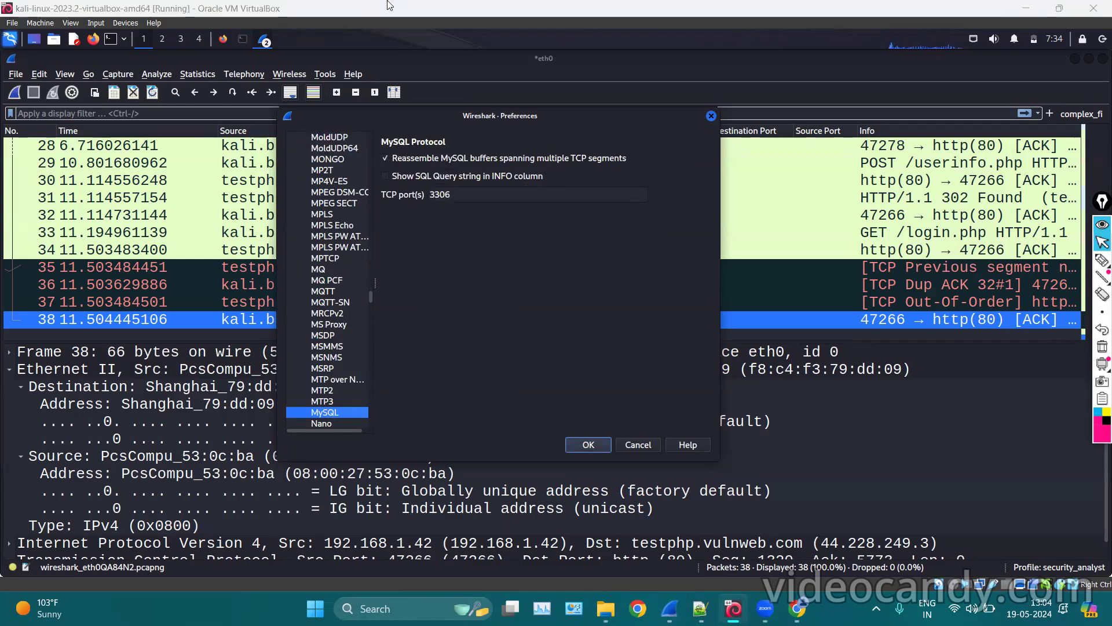
pyautogui.doubleClick(468, 198)
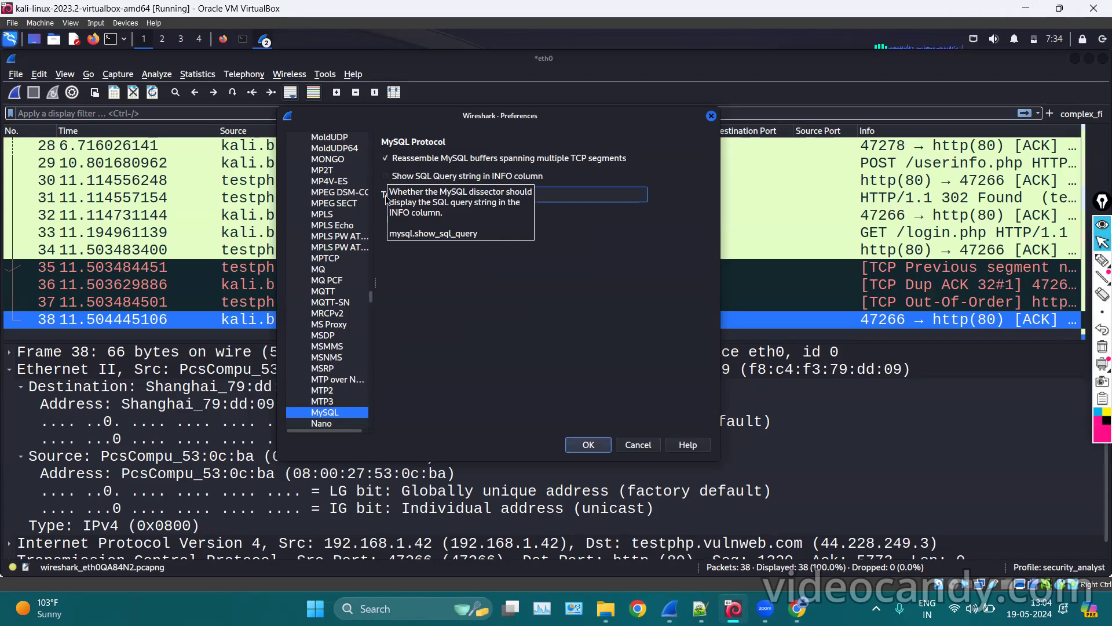
pyautogui.click(343, 347)
# View the IEC 60870-5-103, iFCP and IEEE 802.11 protocol settings.
pyautogui.scroll(20, 343, 274)
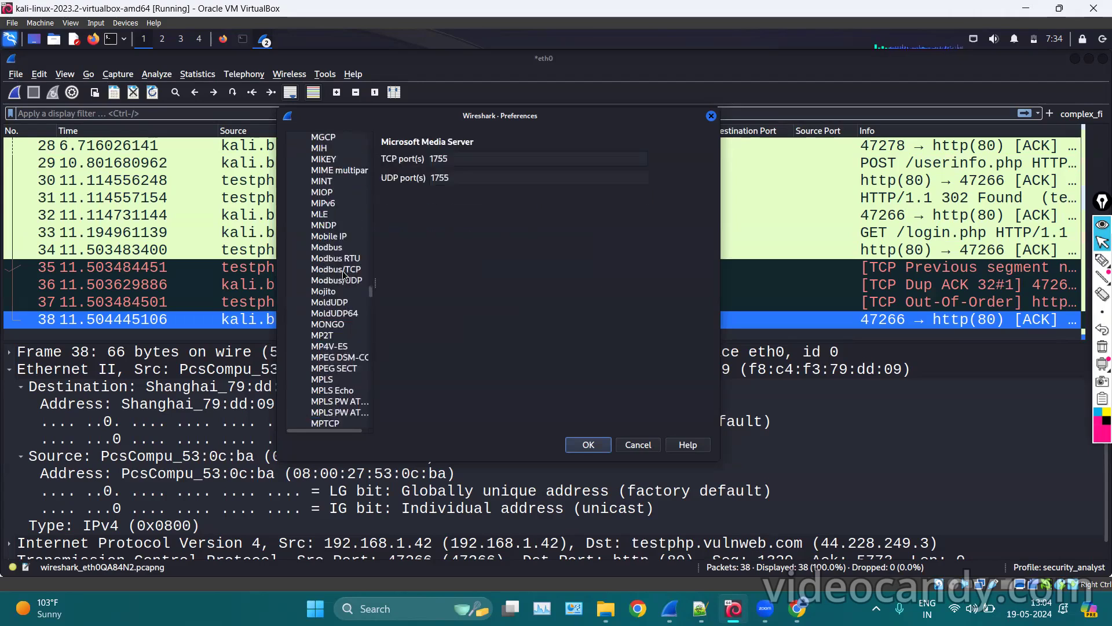
pyautogui.scroll(-10, 342, 270)
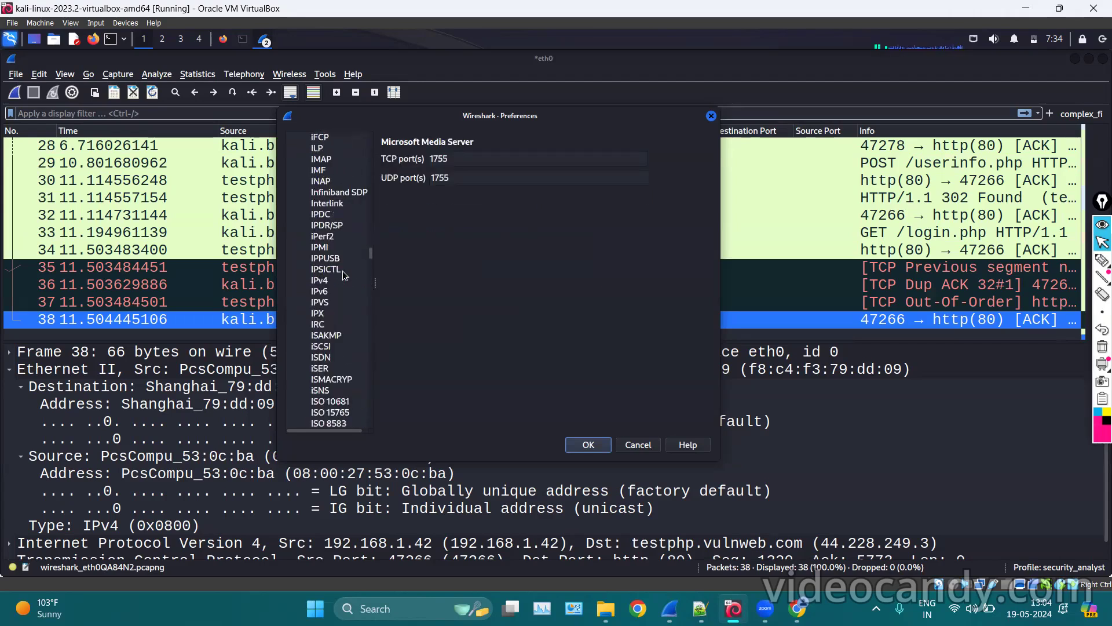
pyautogui.scroll(-4, 342, 270)
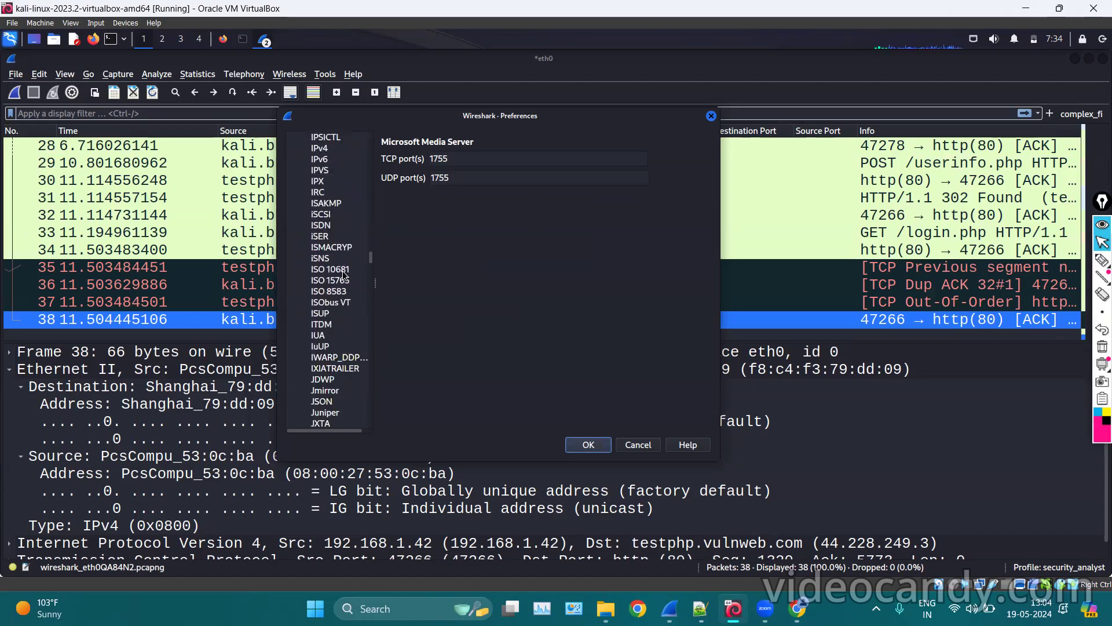
pyautogui.scroll(10, 344, 275)
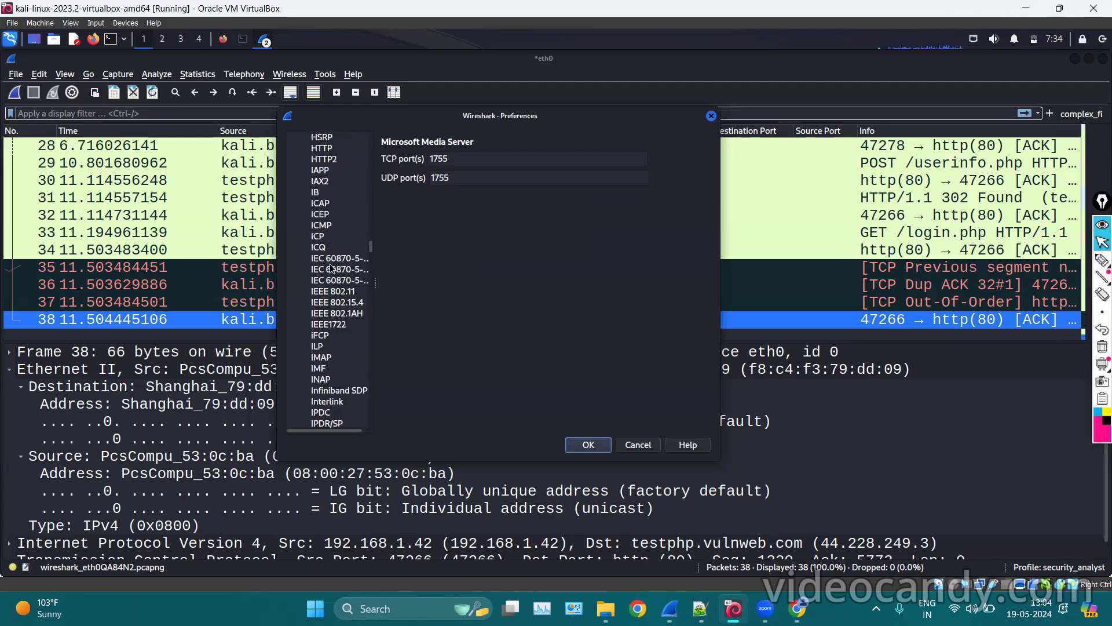
pyautogui.click(332, 269)
pyautogui.click(325, 335)
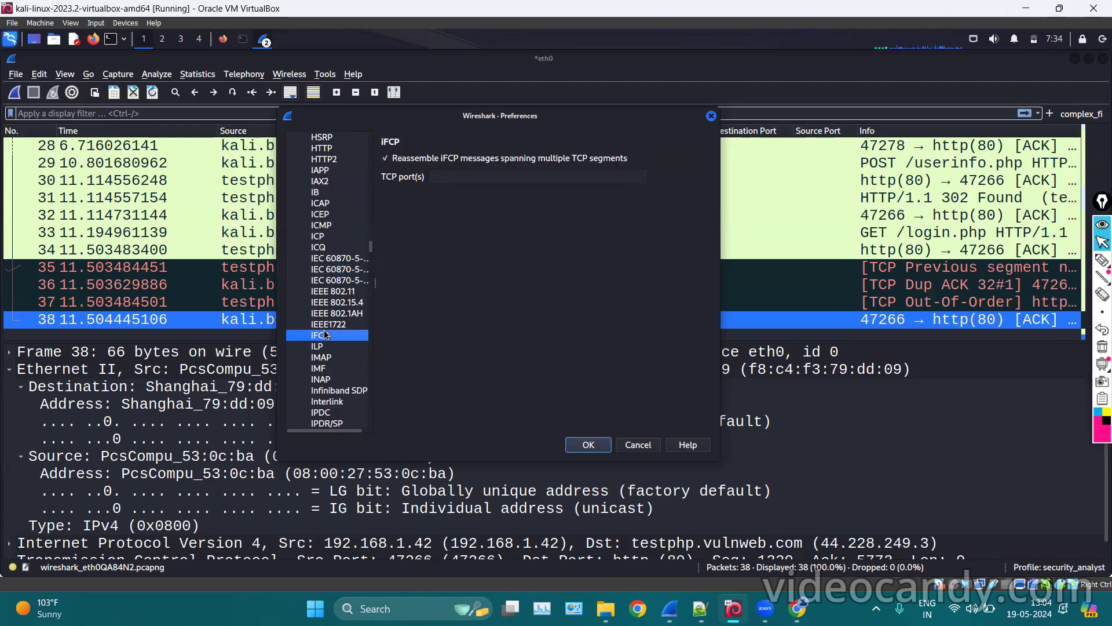
pyautogui.click(332, 290)
# Show the Encapsulating Security Payload settings, then collapse the Protocols list.
pyautogui.scroll(10, 331, 295)
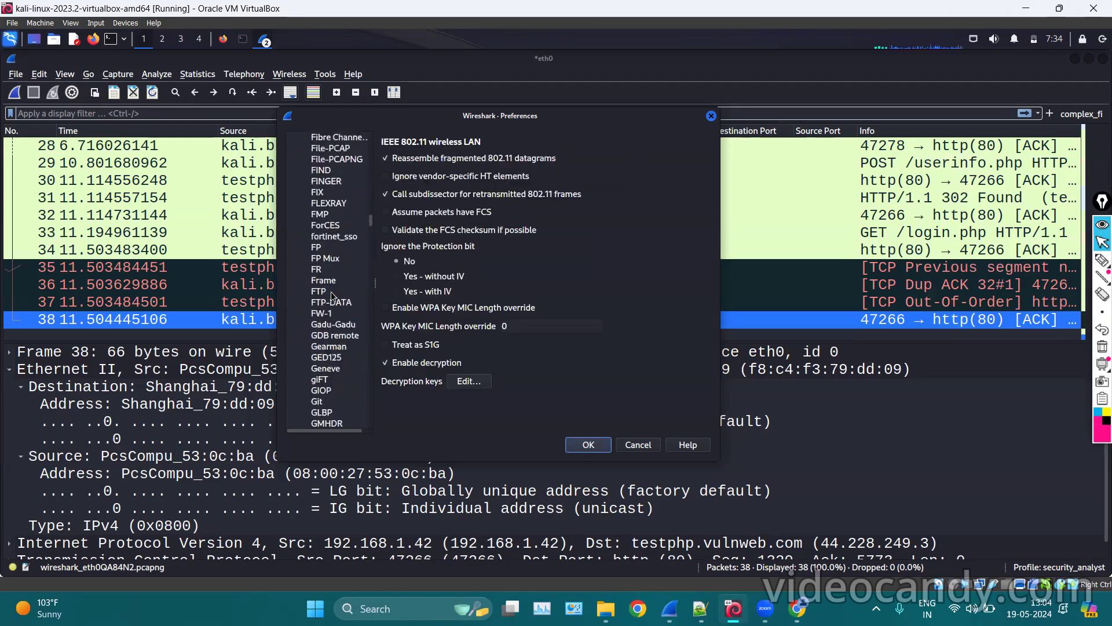
pyautogui.click(345, 401)
pyautogui.scroll(10, 341, 283)
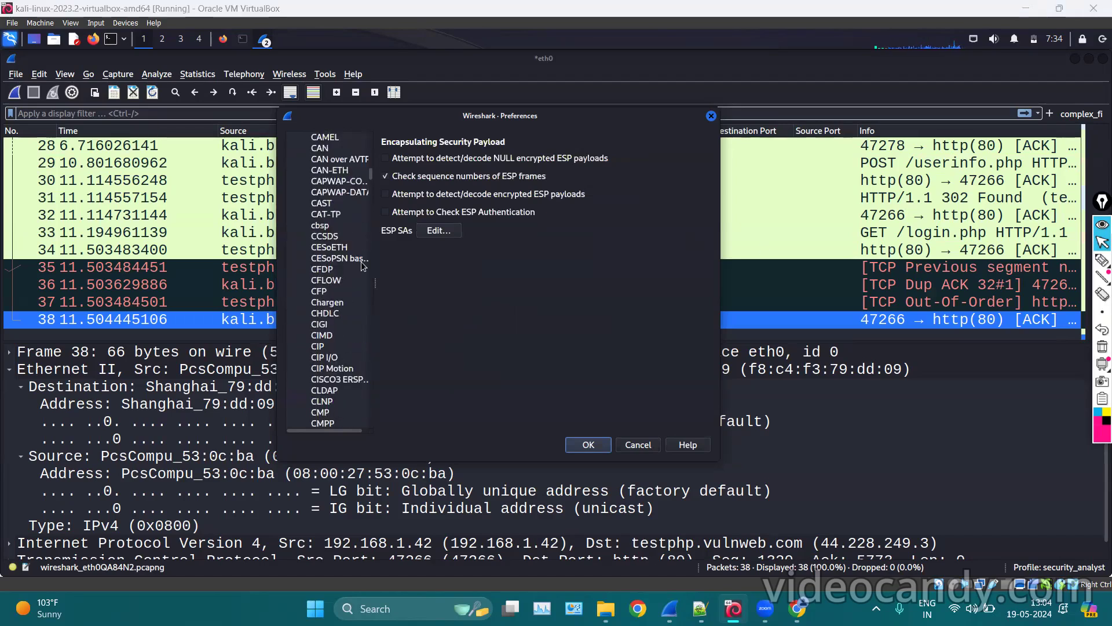
pyautogui.scroll(-20, 331, 223)
pyautogui.scroll(20, 331, 223)
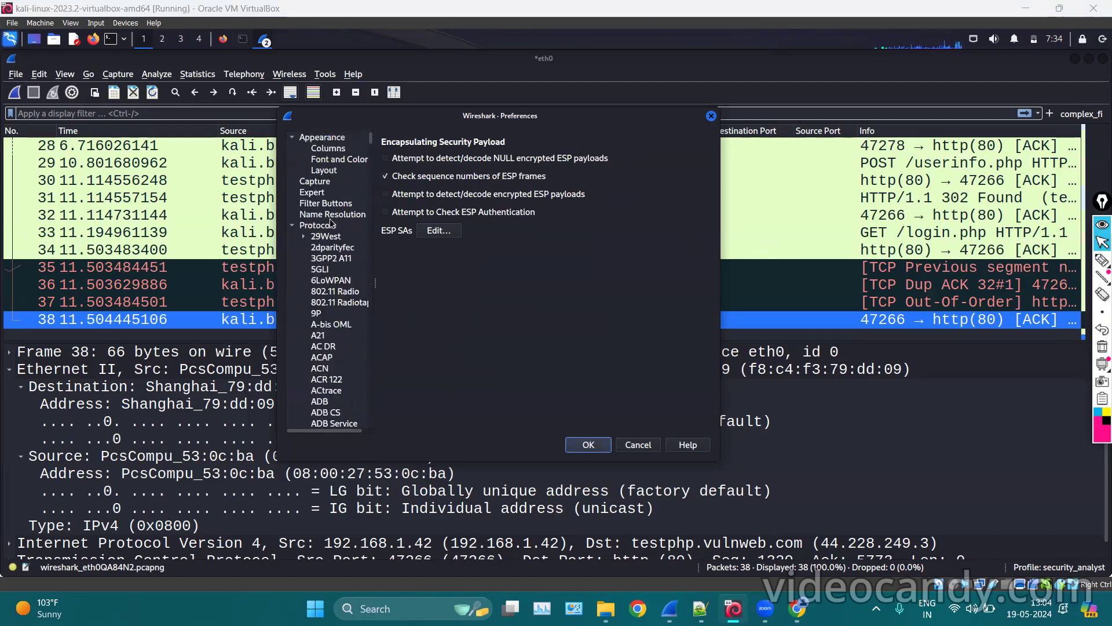
pyautogui.click(303, 237)
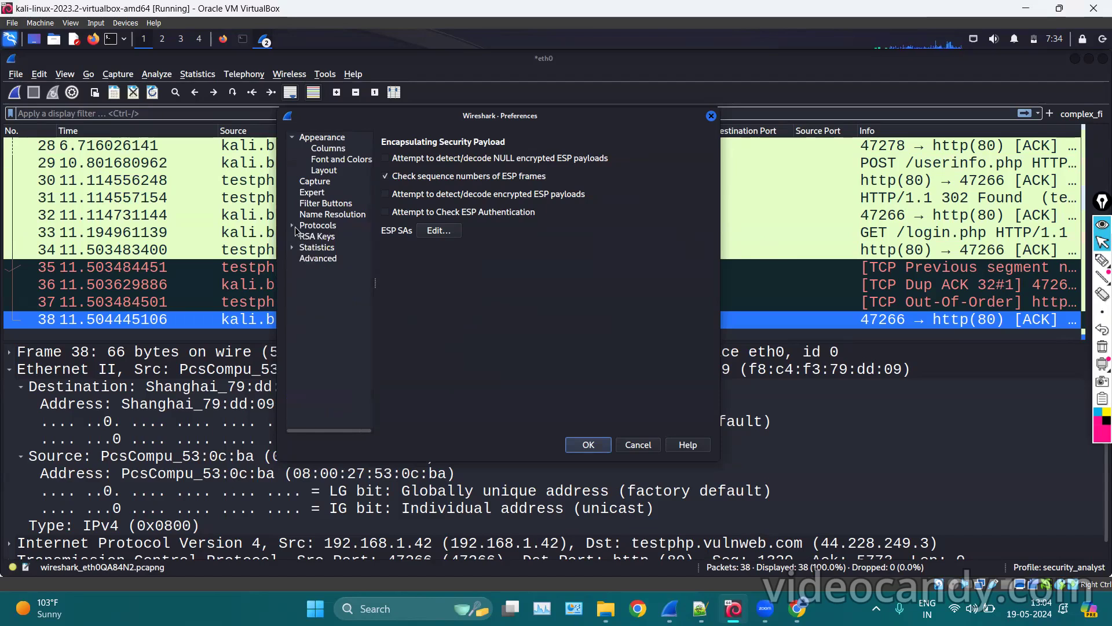
# Look over the Statistics and Advanced preference pages, then close Preferences.
pyautogui.click(327, 248)
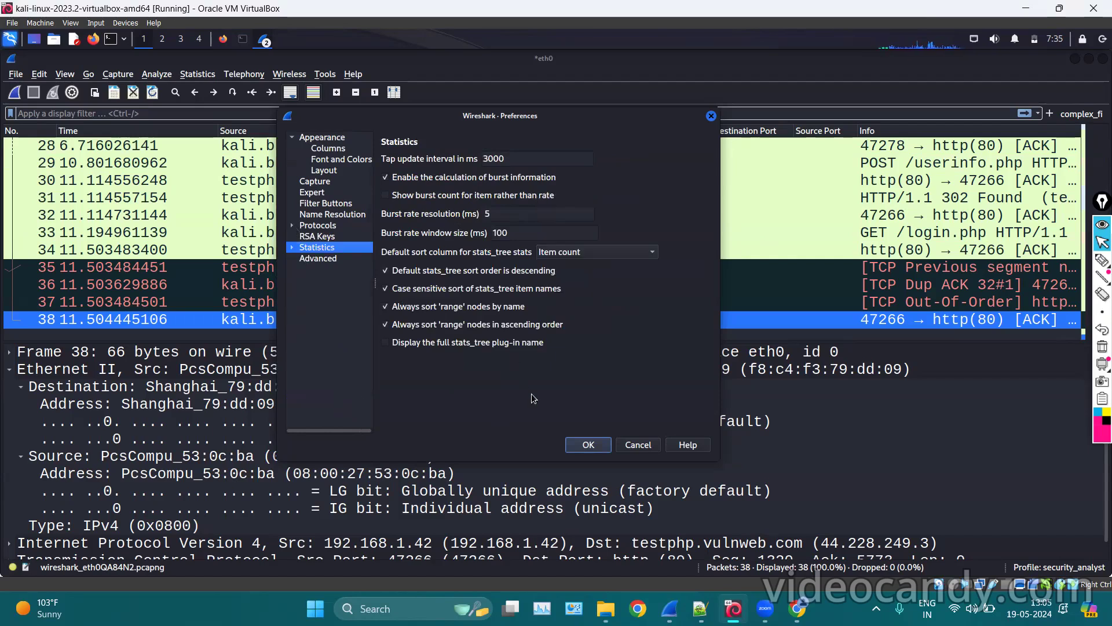
pyautogui.click(316, 258)
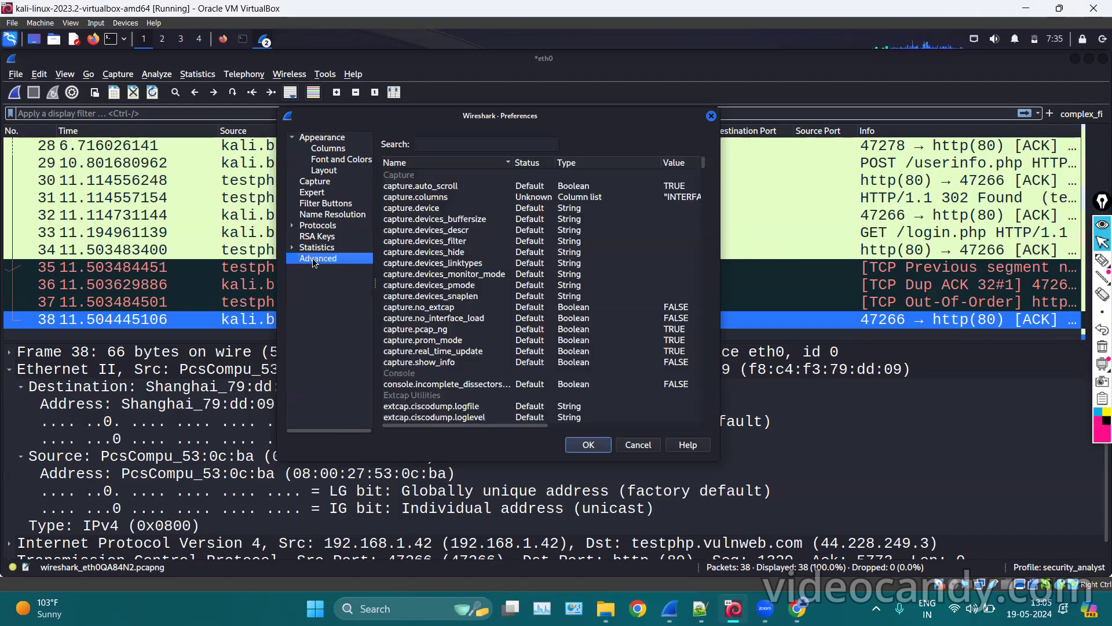
pyautogui.click(711, 116)
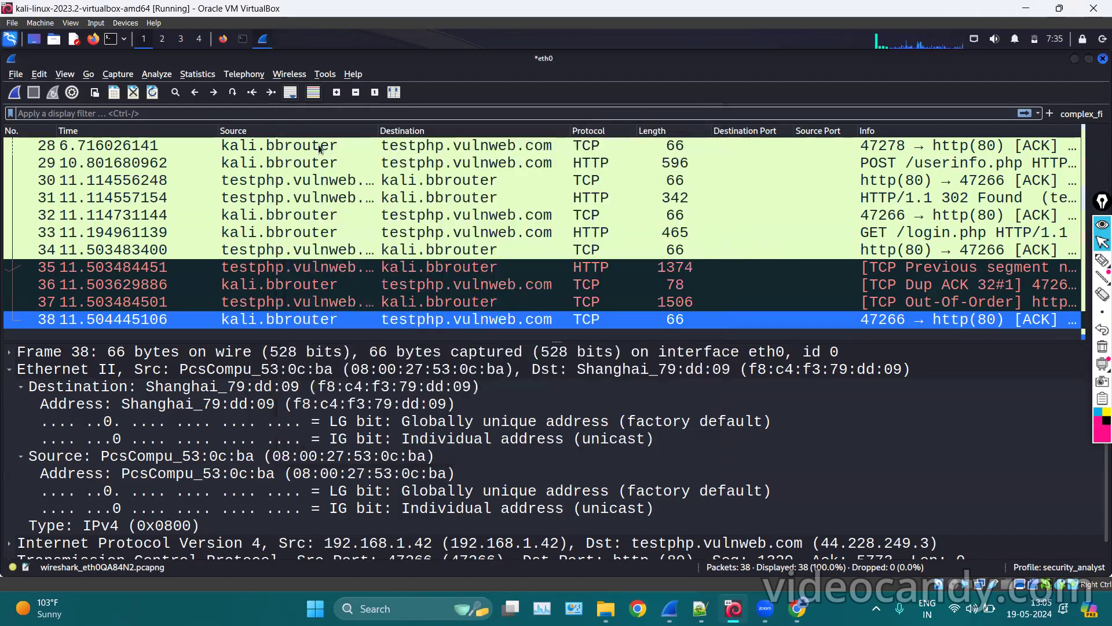
# Browse the Edit and Wireless menus without choosing anything.
pyautogui.click(45, 76)
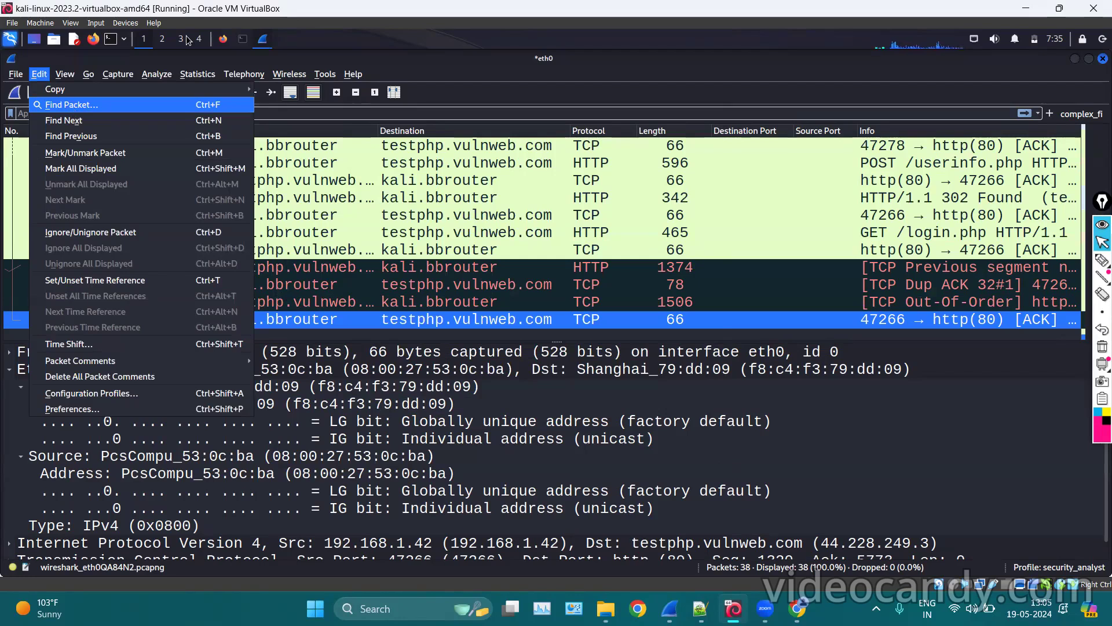
pyautogui.click(290, 75)
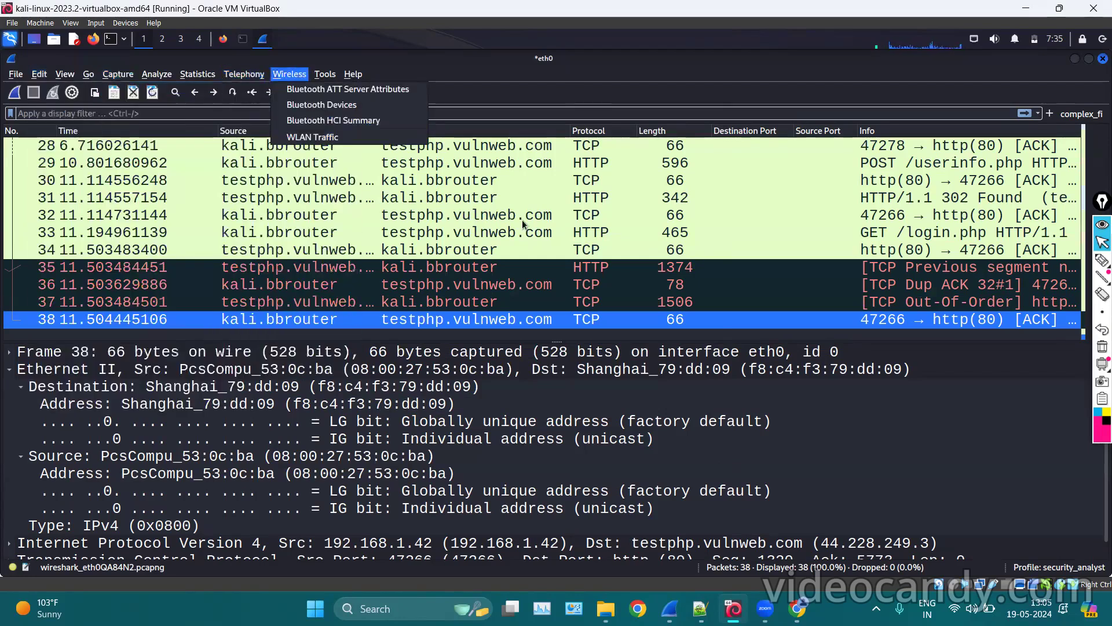
pyautogui.click(604, 234)
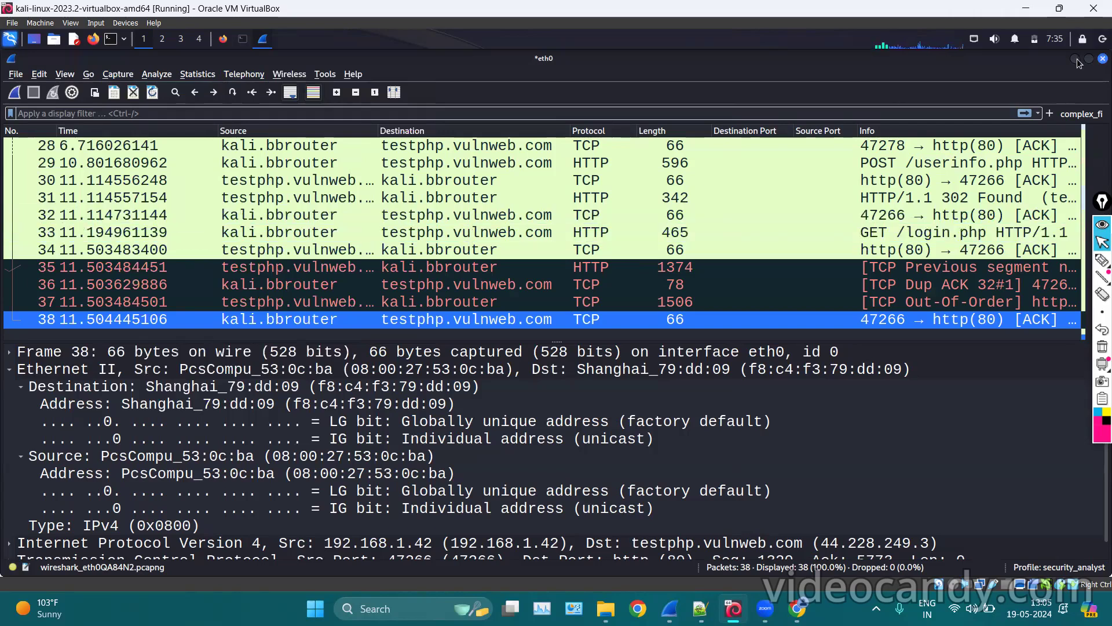
# Try quitting, cancel at the unsaved-packets prompt, and minimise Wireshark.
pyautogui.click(1103, 59)
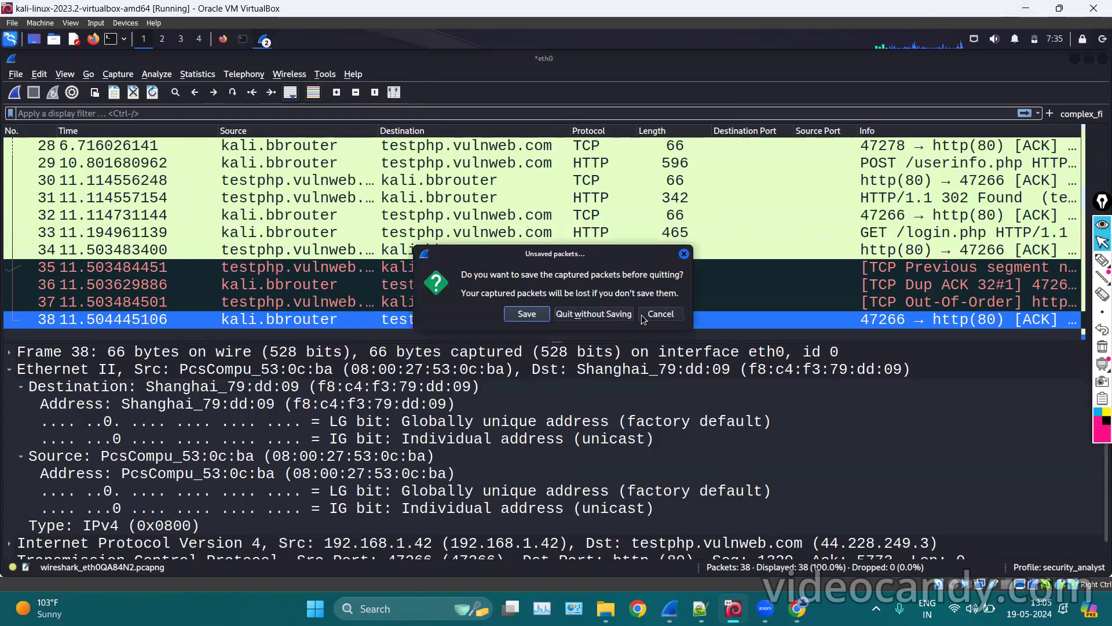
pyautogui.click(644, 317)
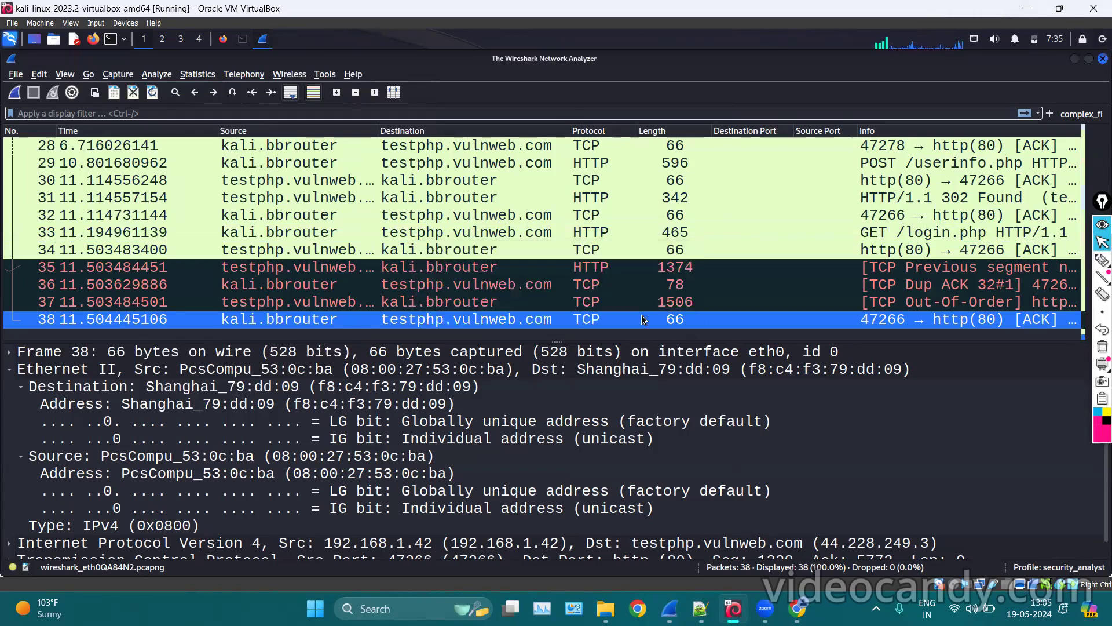
pyautogui.click(1076, 58)
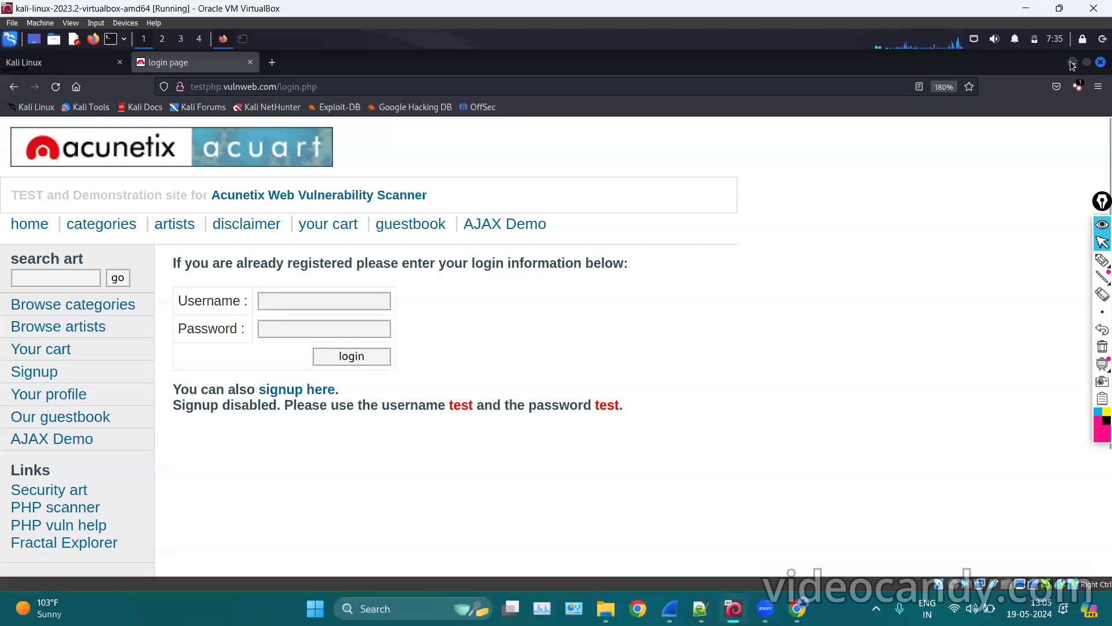
# Launch Wireshark by searching 'wire' in the Kali application menu.
pyautogui.click(6, 37)
pyautogui.write('wire')
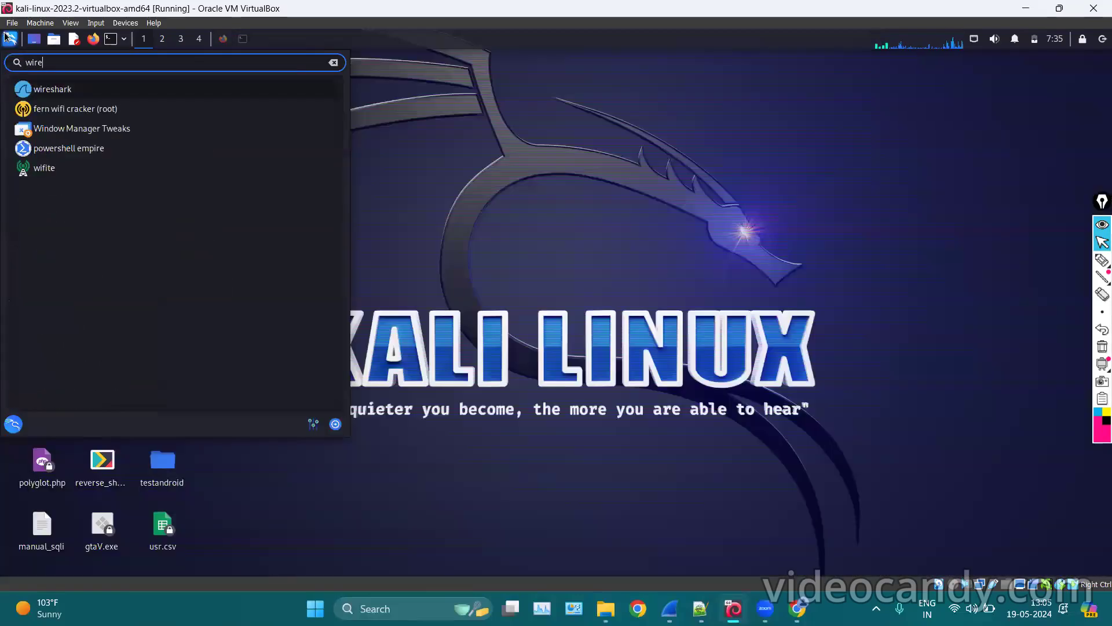
pyautogui.press('Return')
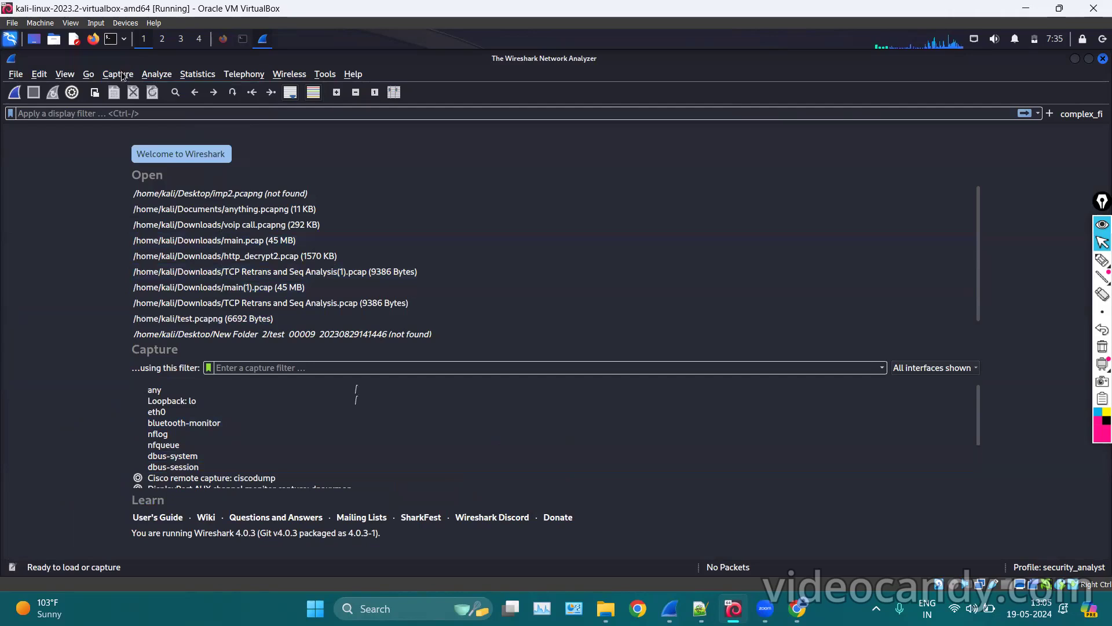
pyautogui.click(116, 71)
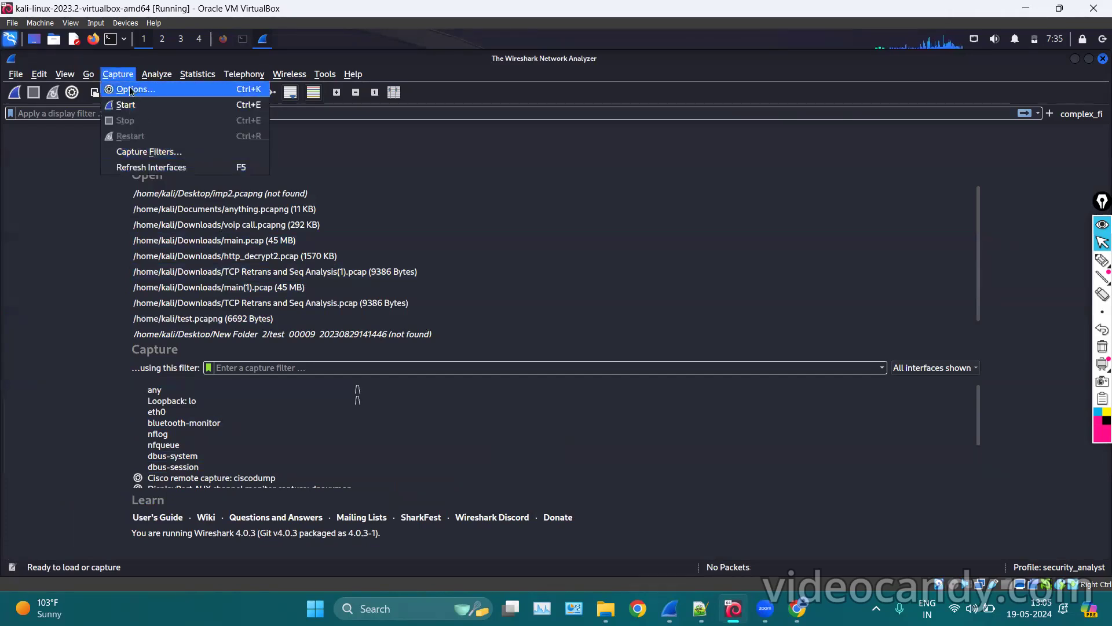
# Open Capture Options, then the Manage Interfaces window on top of it.
pyautogui.click(156, 92)
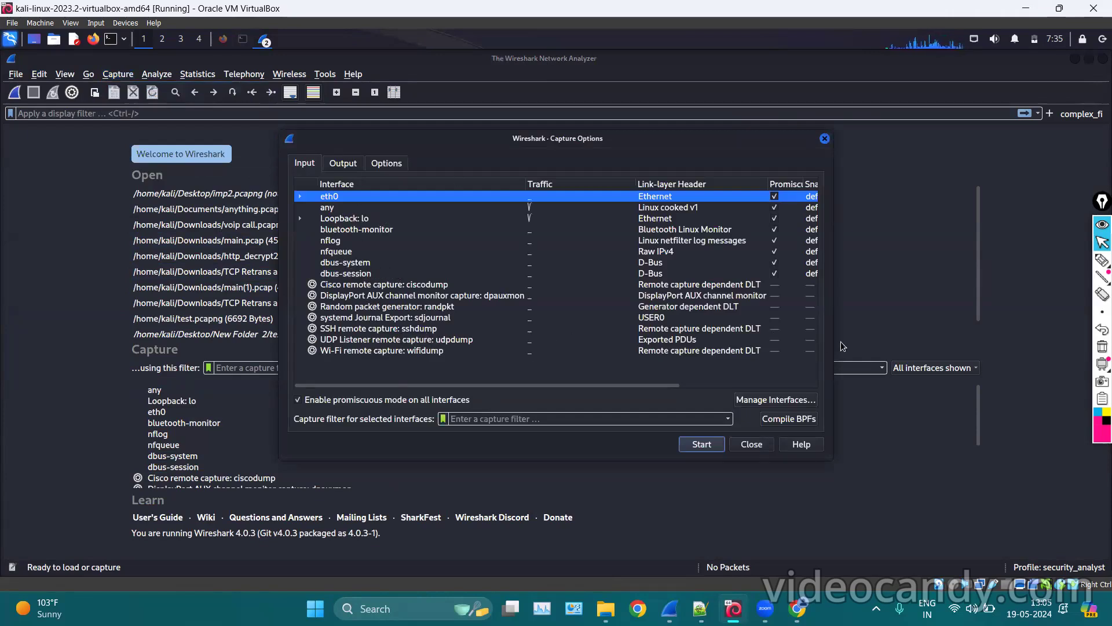
pyautogui.click(774, 400)
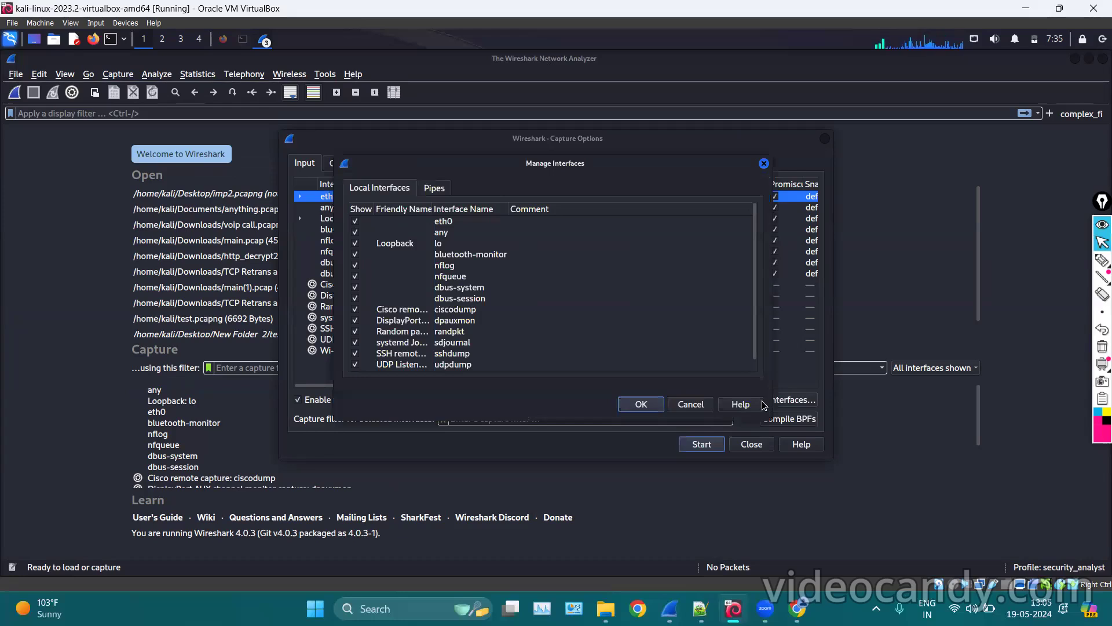
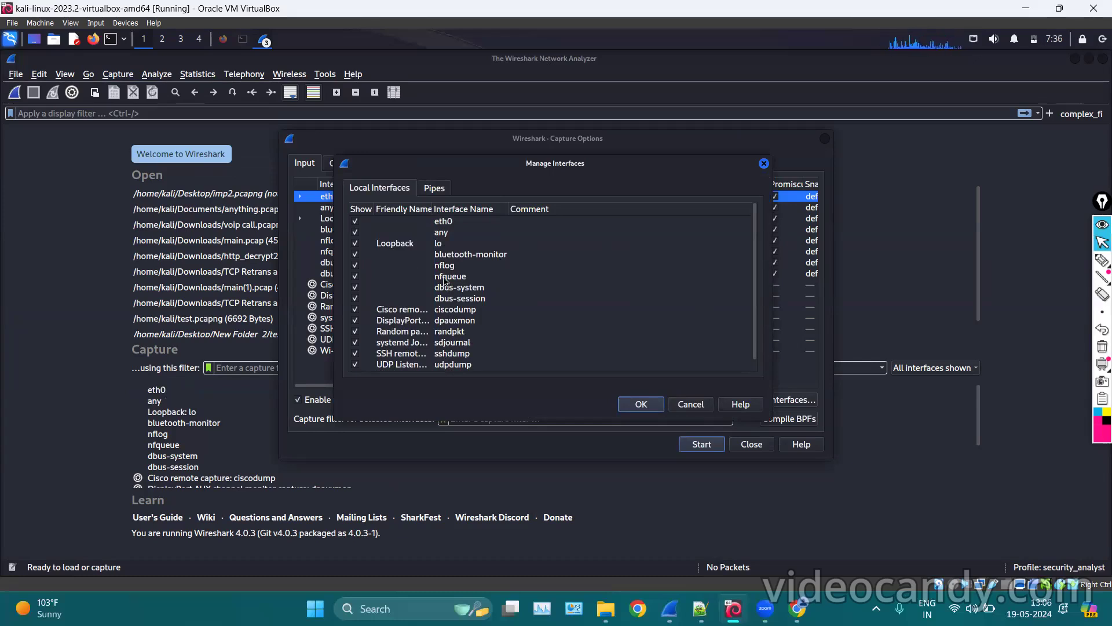
# Confirm Manage Interfaces, pick dbus-session, and close the Capture Options dialog.
pyautogui.click(652, 407)
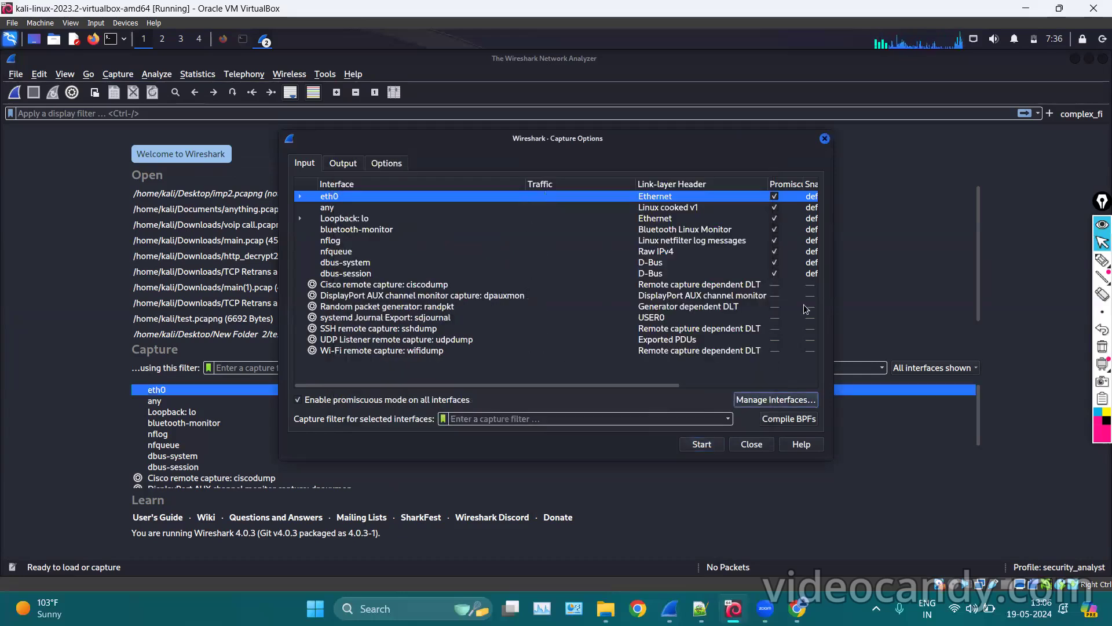
pyautogui.click(778, 273)
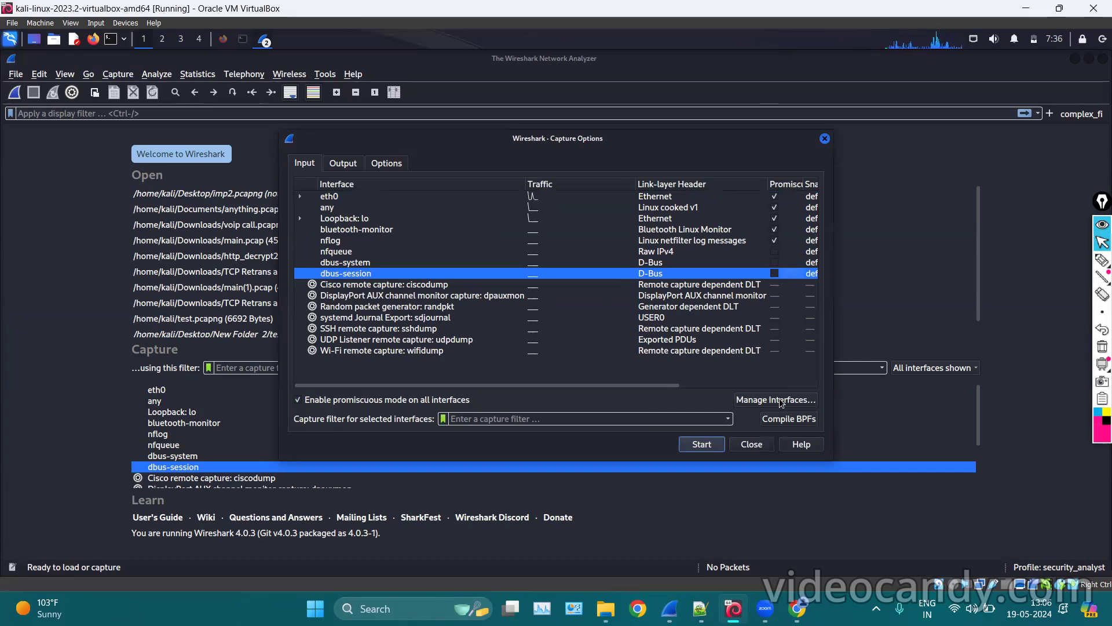
pyautogui.click(825, 139)
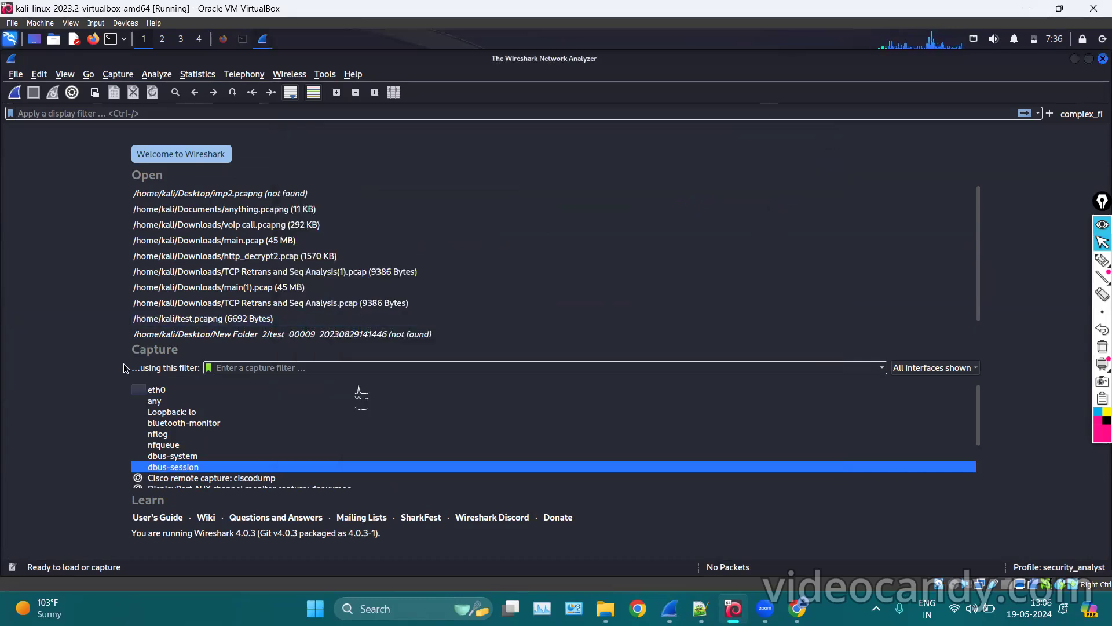
# Select the eth0 interface in the welcome page's interface list.
pyautogui.scroll(-2, 218, 431)
pyautogui.scroll(2, 218, 432)
pyautogui.click(218, 432)
pyautogui.click(160, 412)
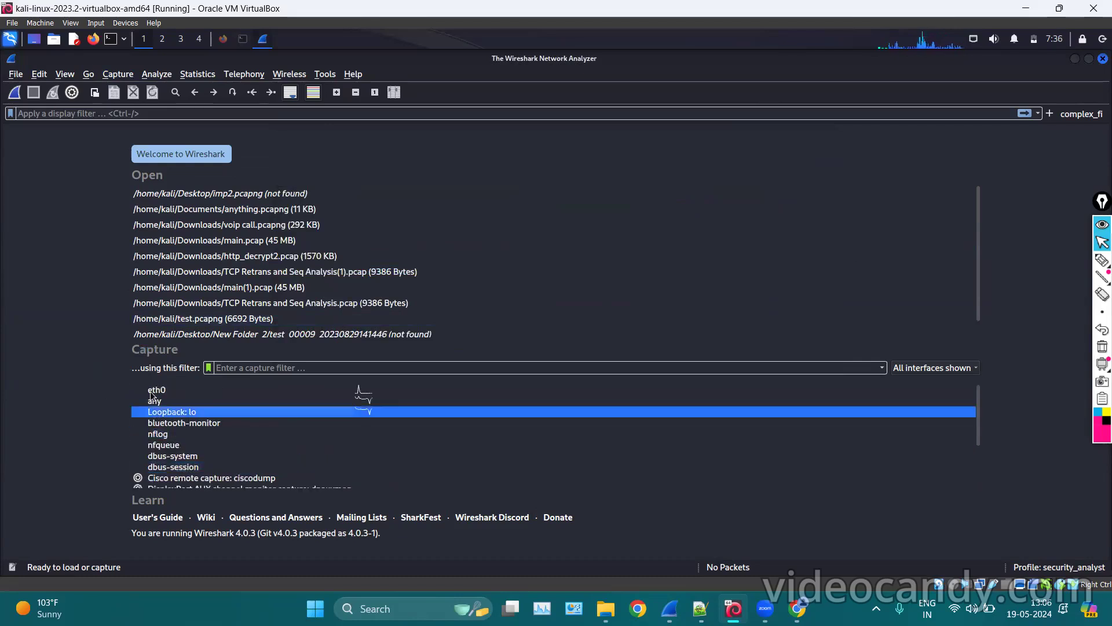
pyautogui.click(152, 391)
pyautogui.scroll(-2, 154, 452)
pyautogui.scroll(2, 153, 452)
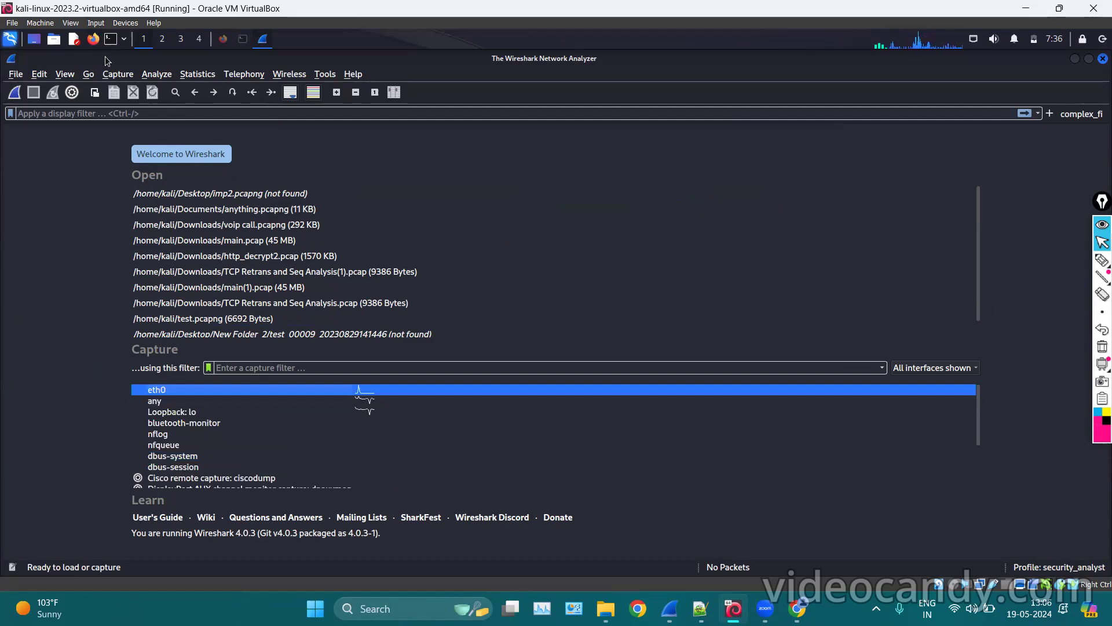
# Start an eth0 capture from Capture Options, then restart it without saving the packets.
pyautogui.click(117, 74)
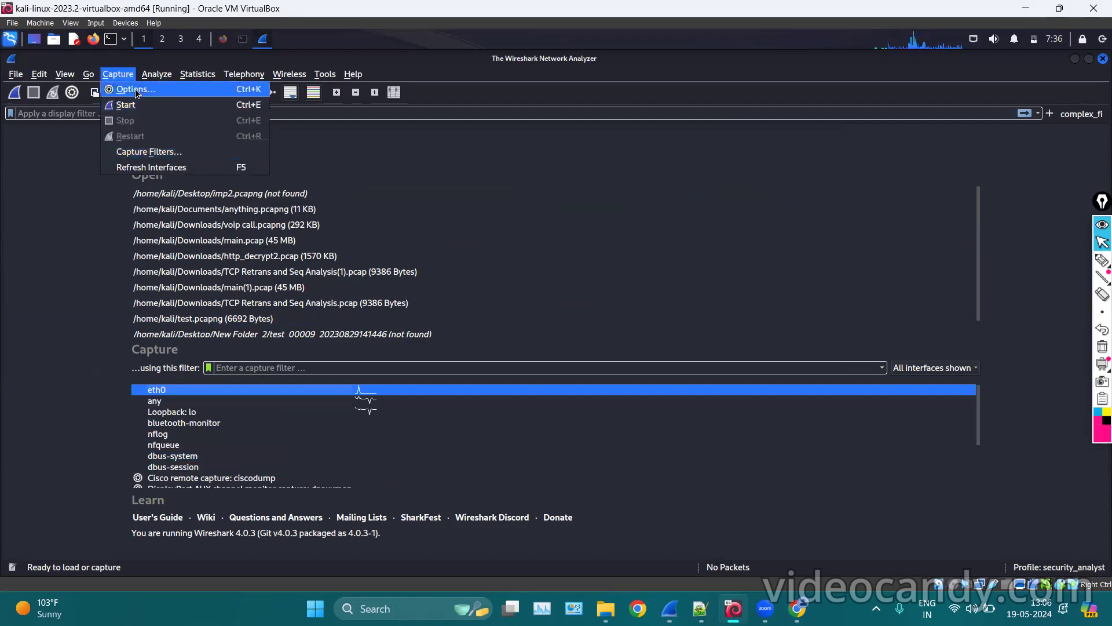
pyautogui.click(133, 89)
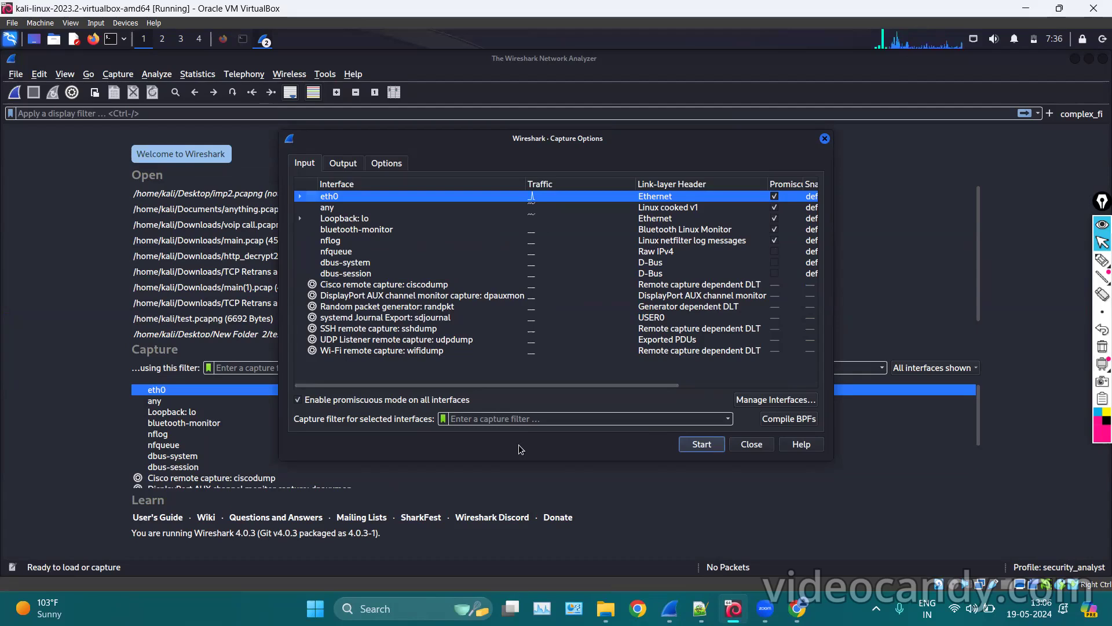
pyautogui.click(702, 444)
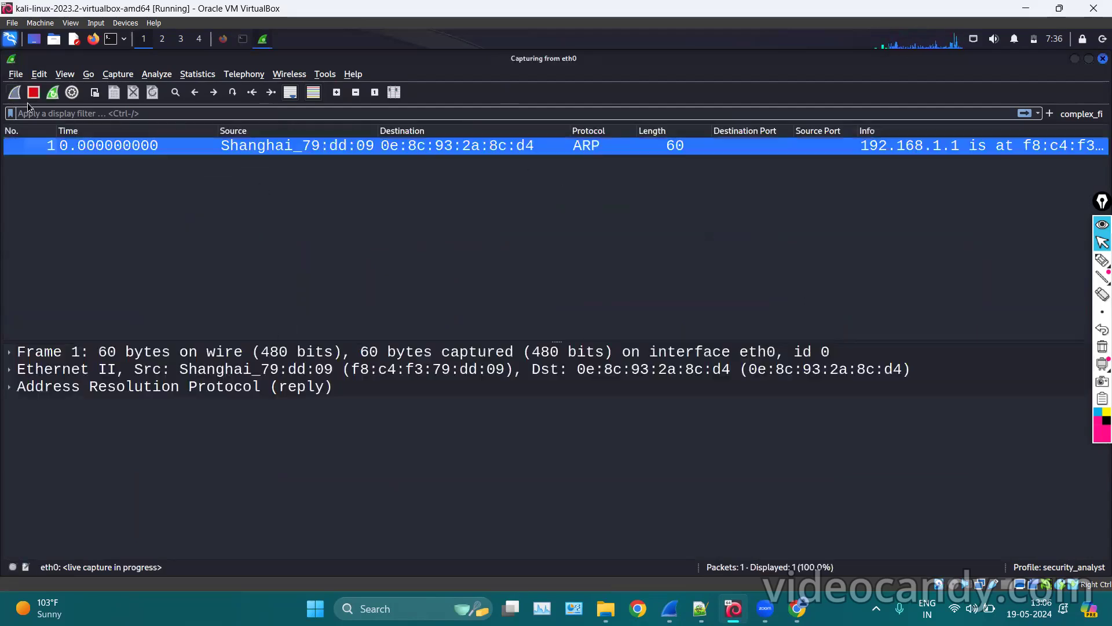
pyautogui.click(54, 93)
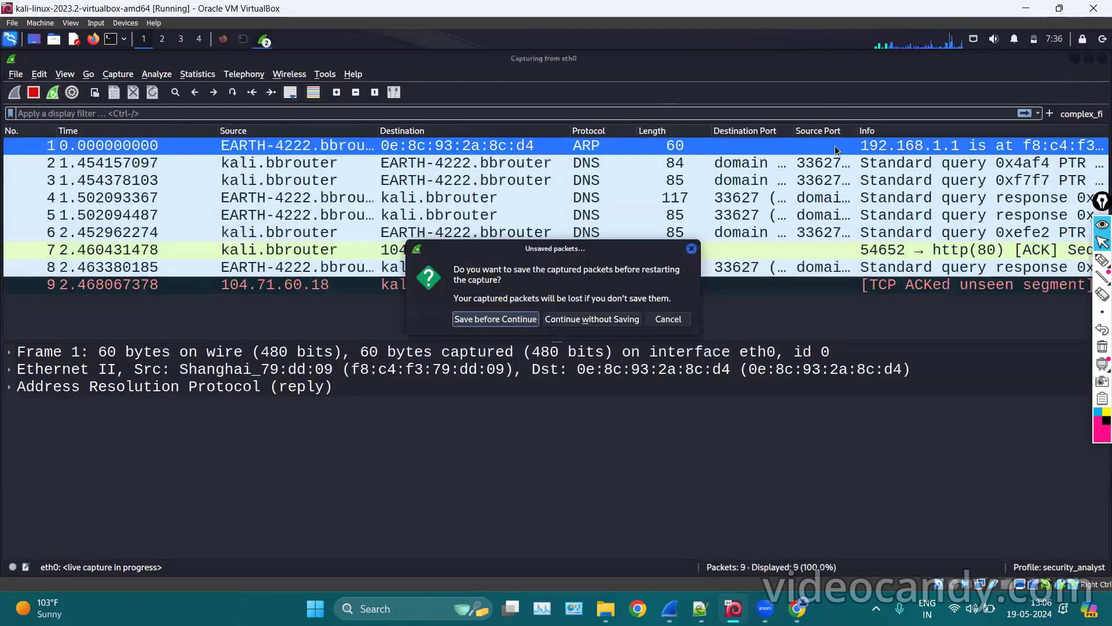
pyautogui.click(575, 319)
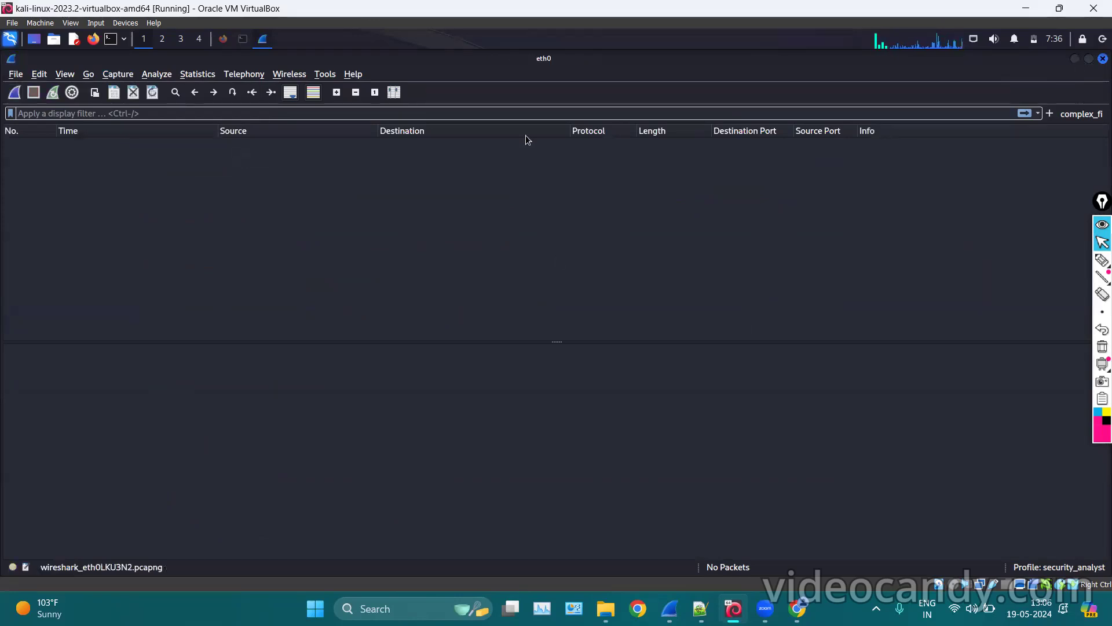
# Quit Wireshark and relaunch it by searching 'wire' in the Kali menu.
pyautogui.hotkey('ctrl', 'q')
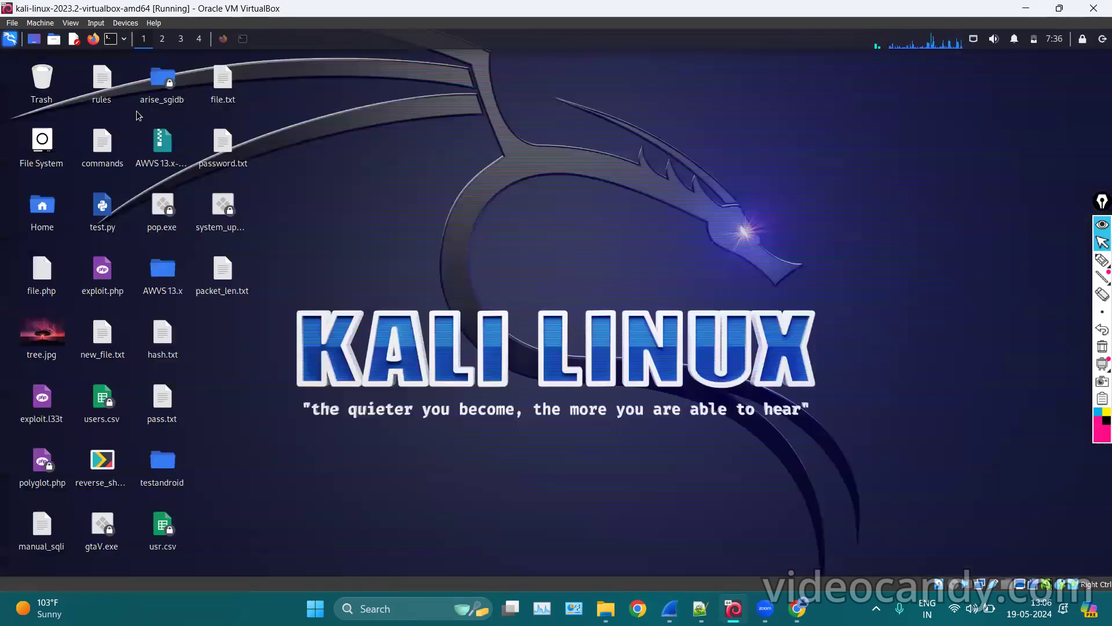
pyautogui.click(3, 44)
pyautogui.write('wire')
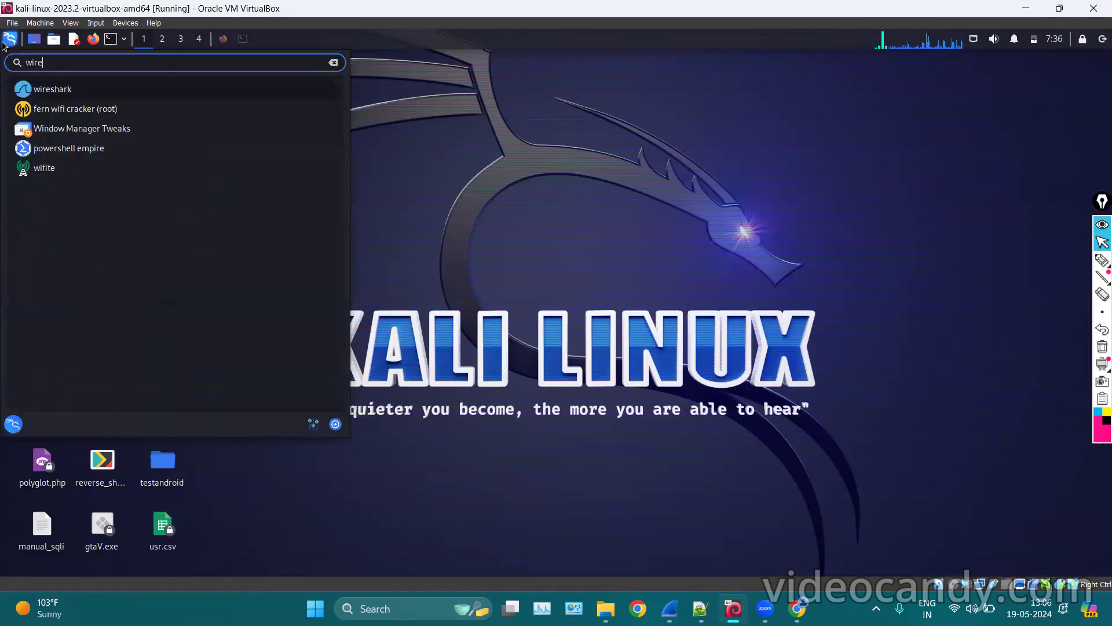
pyautogui.press('Return')
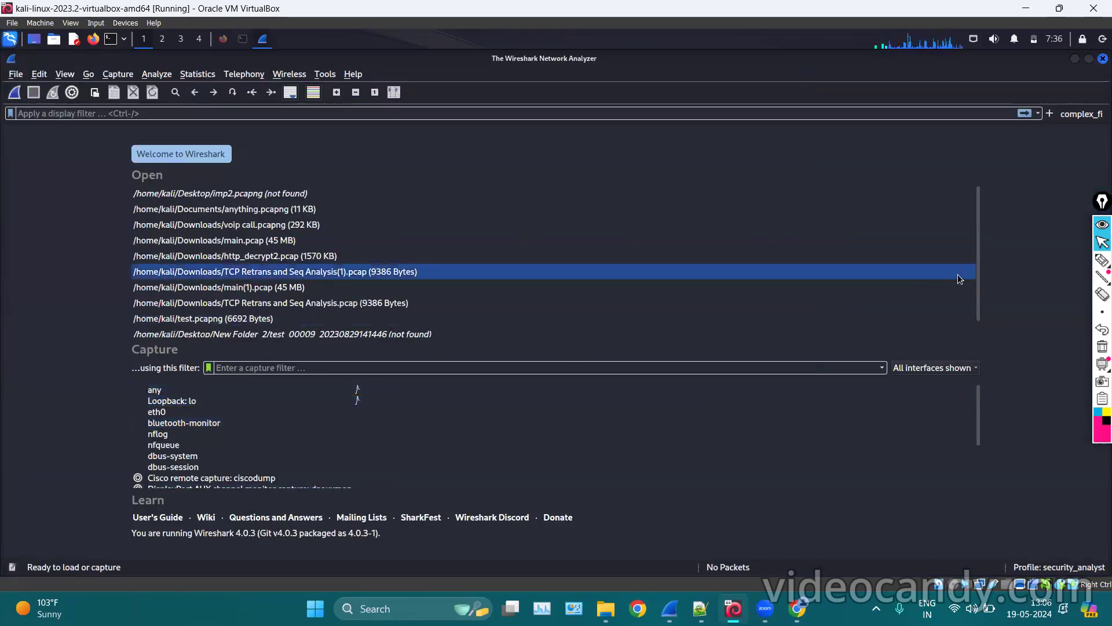
# Select eth0, any and Loopback: lo in the interface list.
pyautogui.click(1103, 260)
pyautogui.moveTo(144, 383)
pyautogui.mouseDown()
pyautogui.moveTo(154, 390)
pyautogui.moveTo(134, 394)
pyautogui.moveTo(146, 414)
pyautogui.moveTo(200, 413)
pyautogui.moveTo(185, 386)
pyautogui.moveTo(140, 383)
pyautogui.mouseUp()
pyautogui.click(1099, 347)
pyautogui.click(1102, 242)
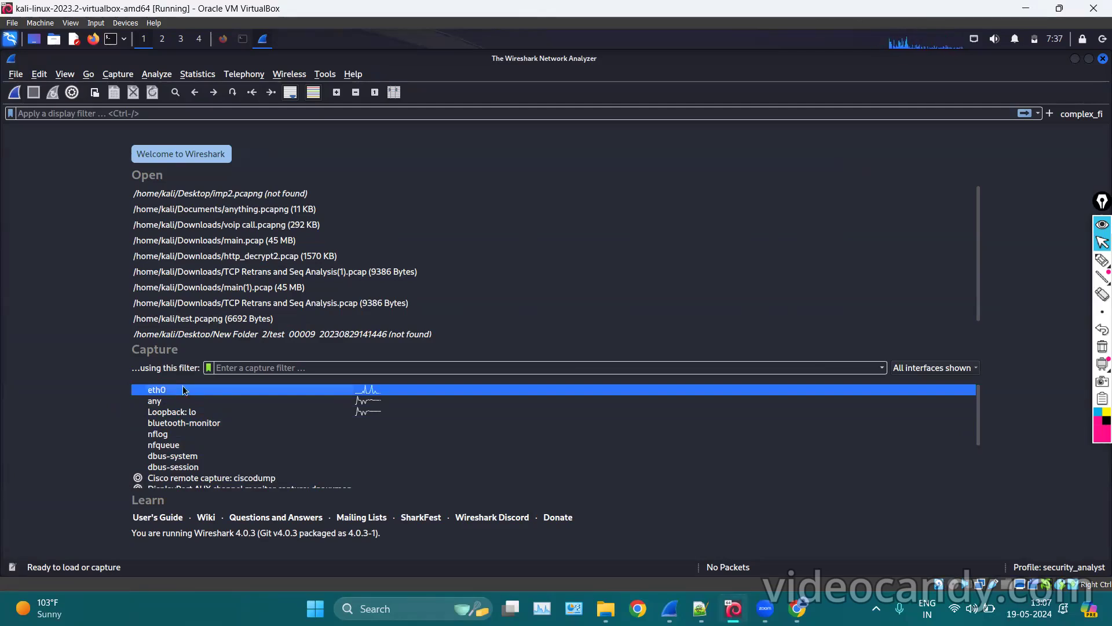
pyautogui.keyDown('shift'); pyautogui.click(183, 411); pyautogui.keyUp('shift')
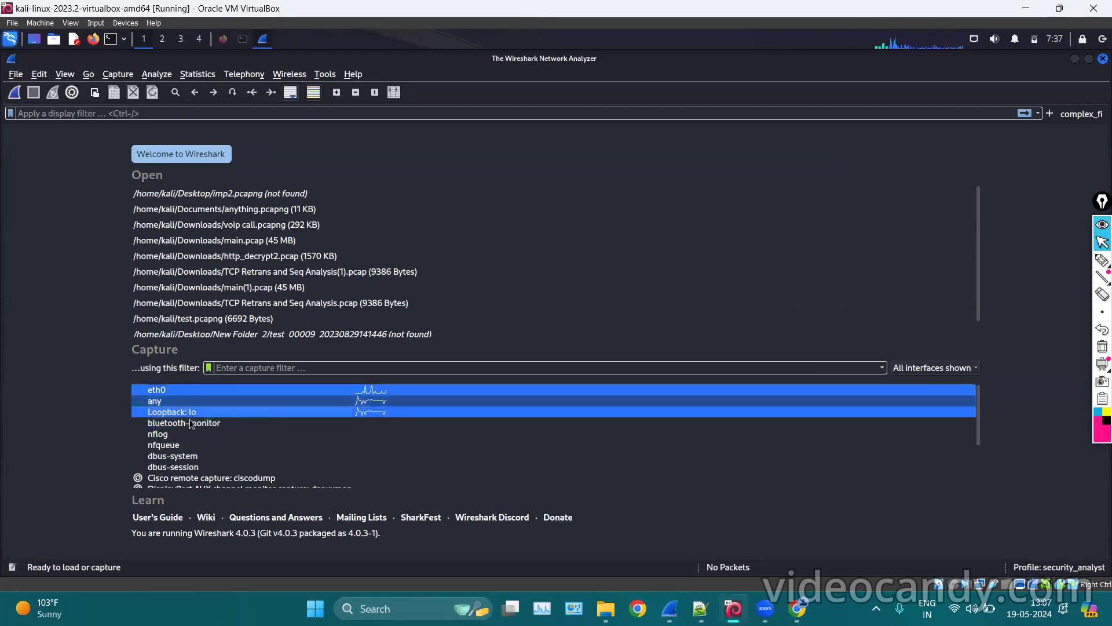
# Capture on the three selected interfaces, then stop the capture with Ctrl+E.
pyautogui.click(14, 93)
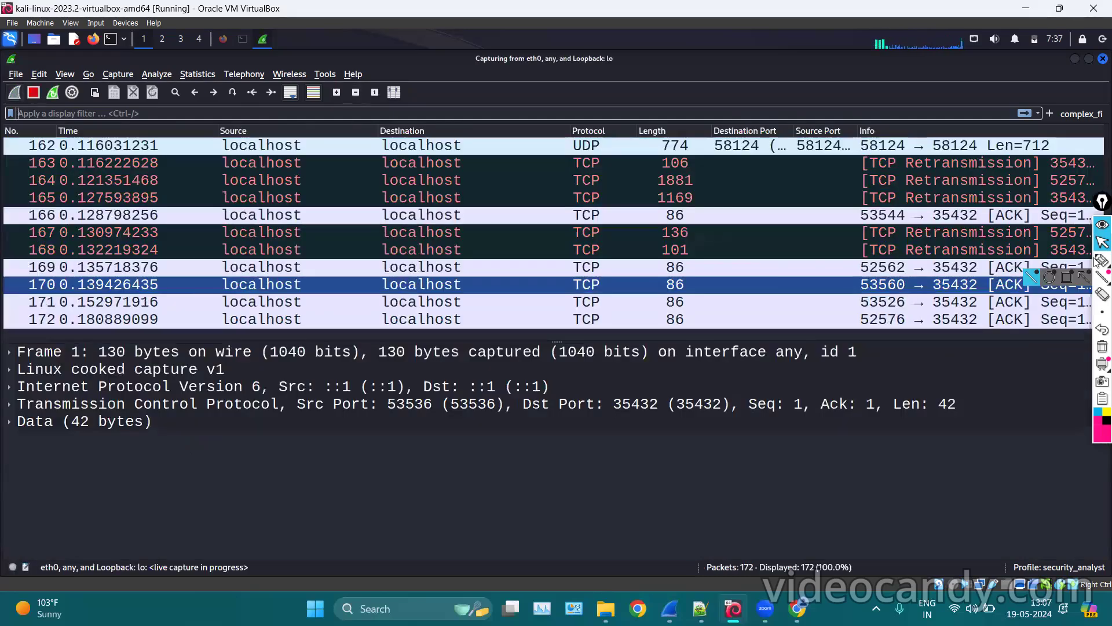
pyautogui.click(1099, 262)
pyautogui.moveTo(469, 69)
pyautogui.mouseDown()
pyautogui.moveTo(606, 67)
pyautogui.moveTo(567, 41)
pyautogui.moveTo(459, 63)
pyautogui.moveTo(618, 67)
pyautogui.moveTo(572, 39)
pyautogui.mouseUp()
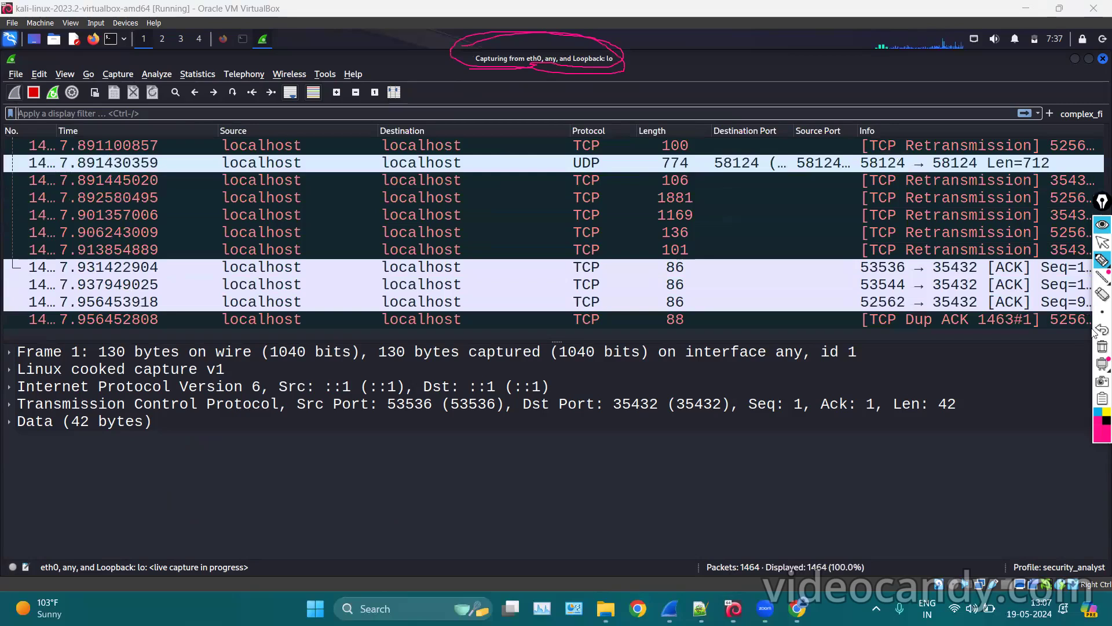
pyautogui.click(1102, 347)
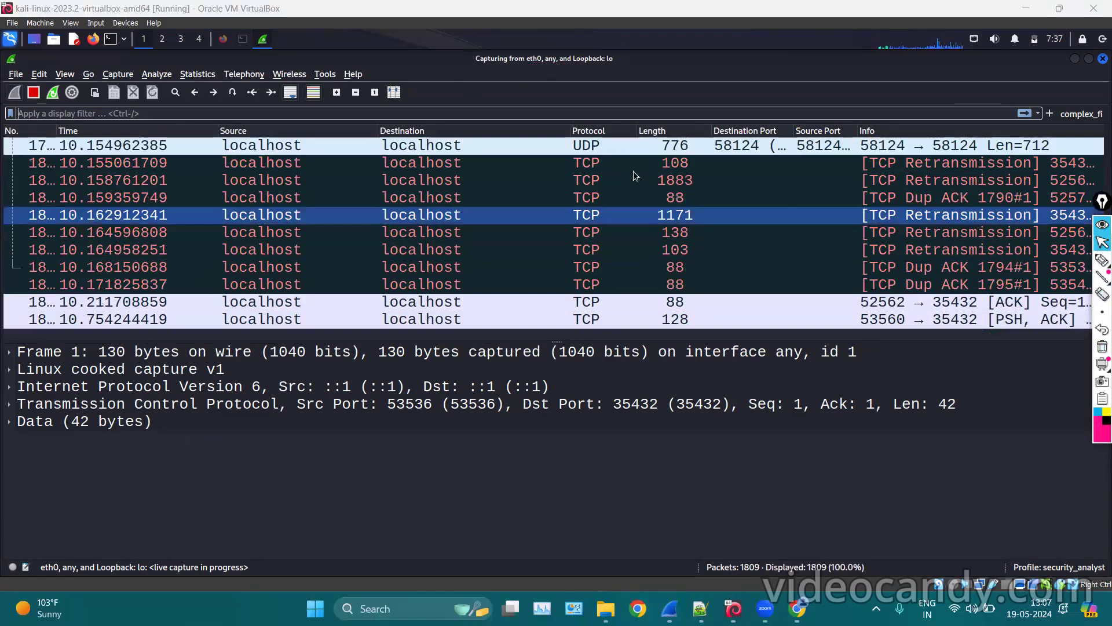
pyautogui.hotkey('ctrl', 'e')
# Expand Frame 1 in the packet details and select its Interface id field.
pyautogui.click(14, 369)
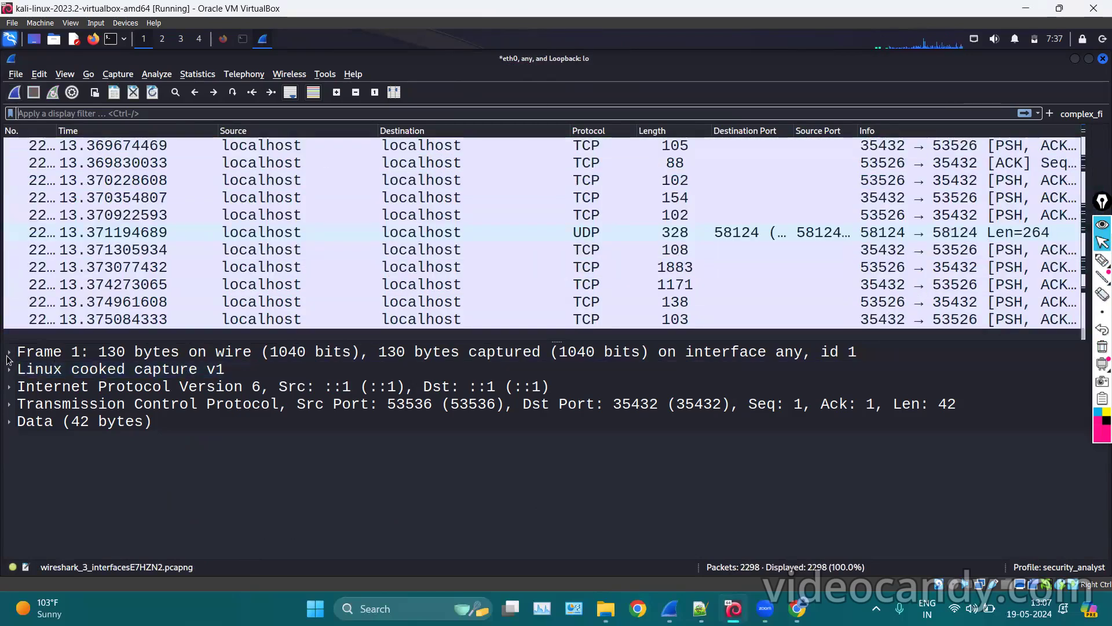
pyautogui.click(8, 352)
pyautogui.click(9, 351)
pyautogui.click(106, 391)
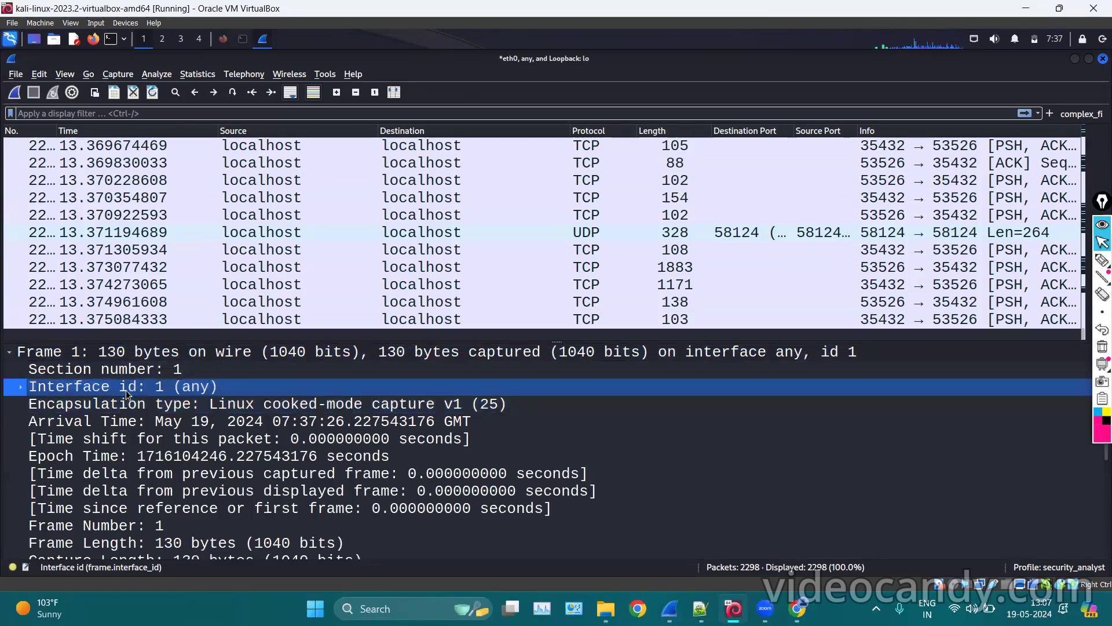
# Add Interface id as a packet list column and hide the Destination Port and Source Port columns.
pyautogui.rightClick(126, 391)
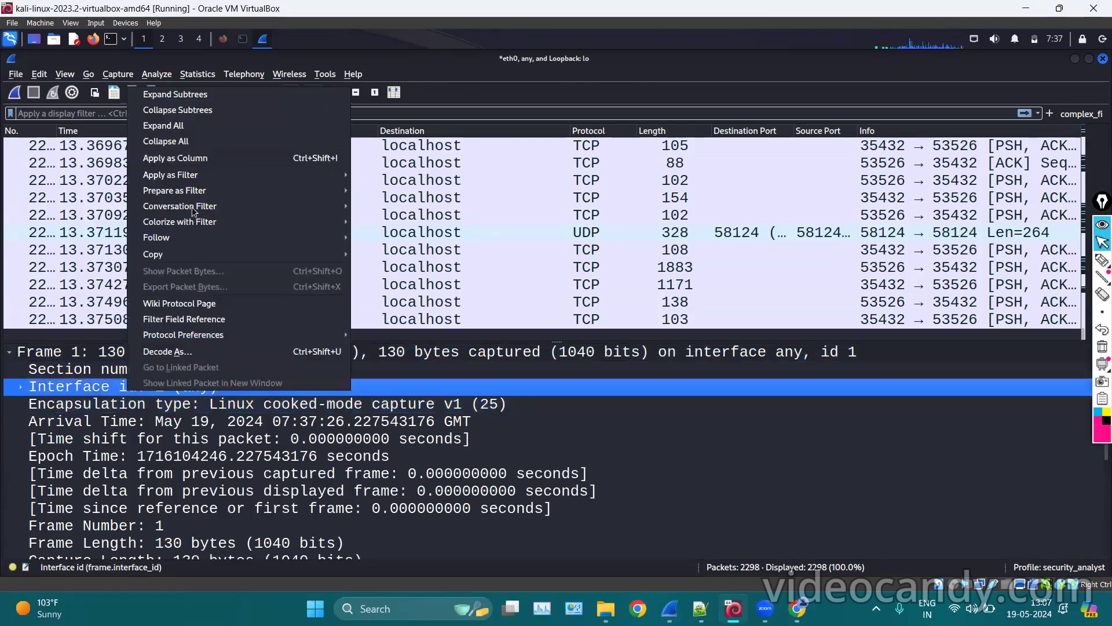
pyautogui.click(190, 156)
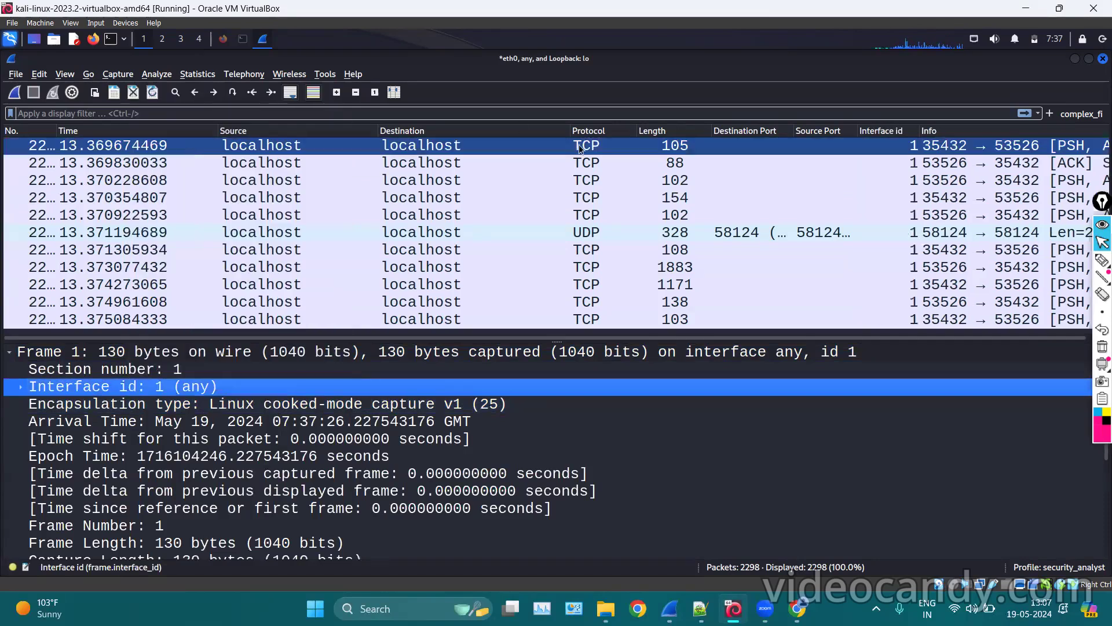
pyautogui.rightClick(801, 133)
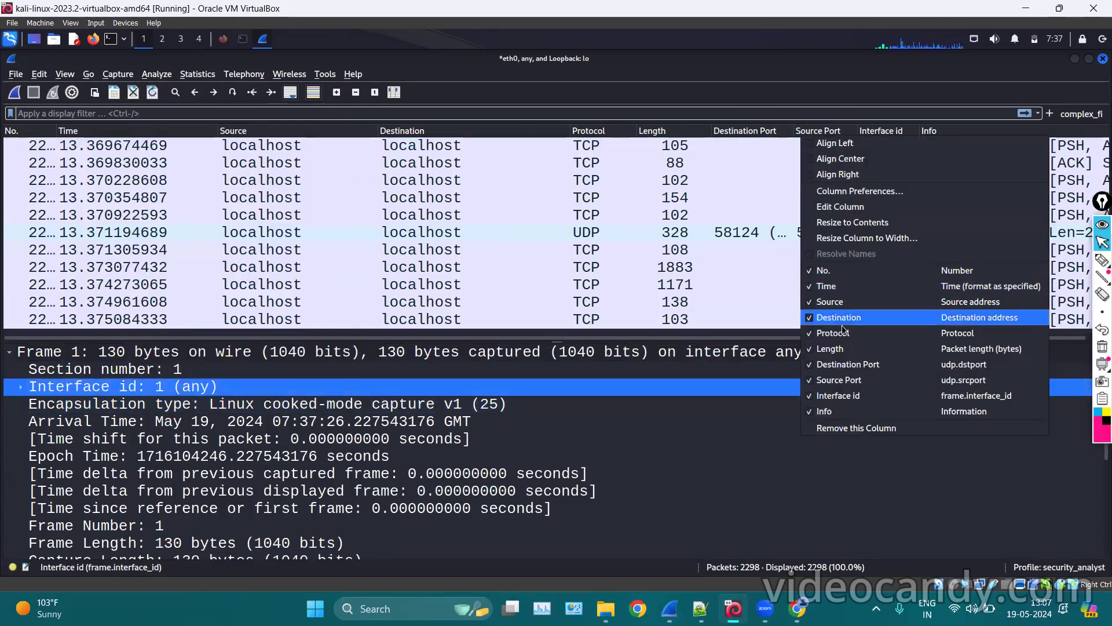
pyautogui.click(818, 368)
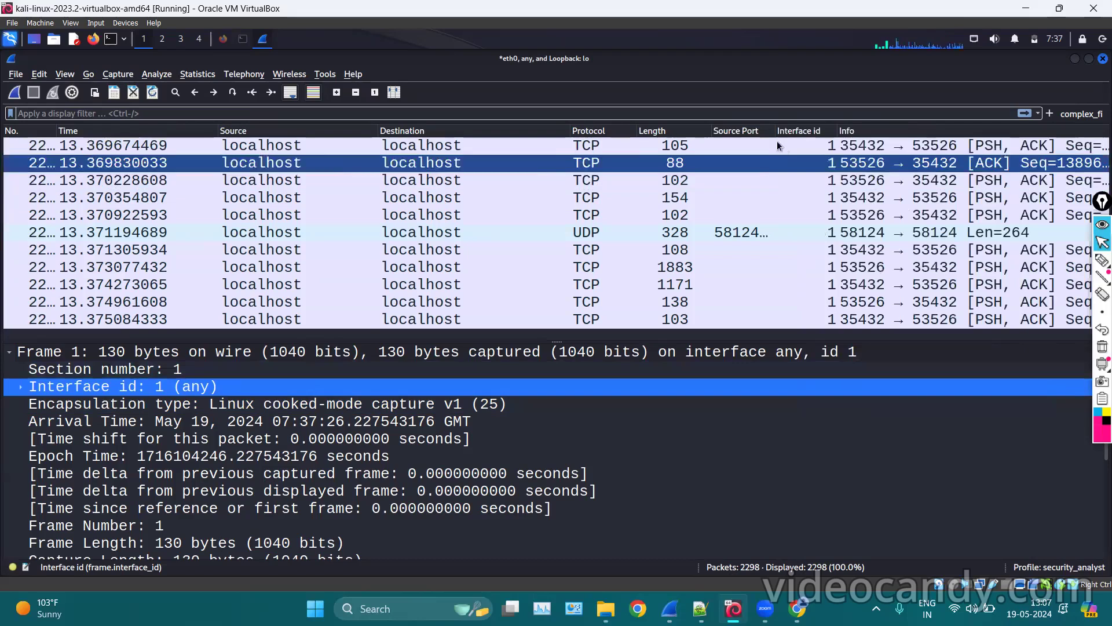
pyautogui.rightClick(771, 134)
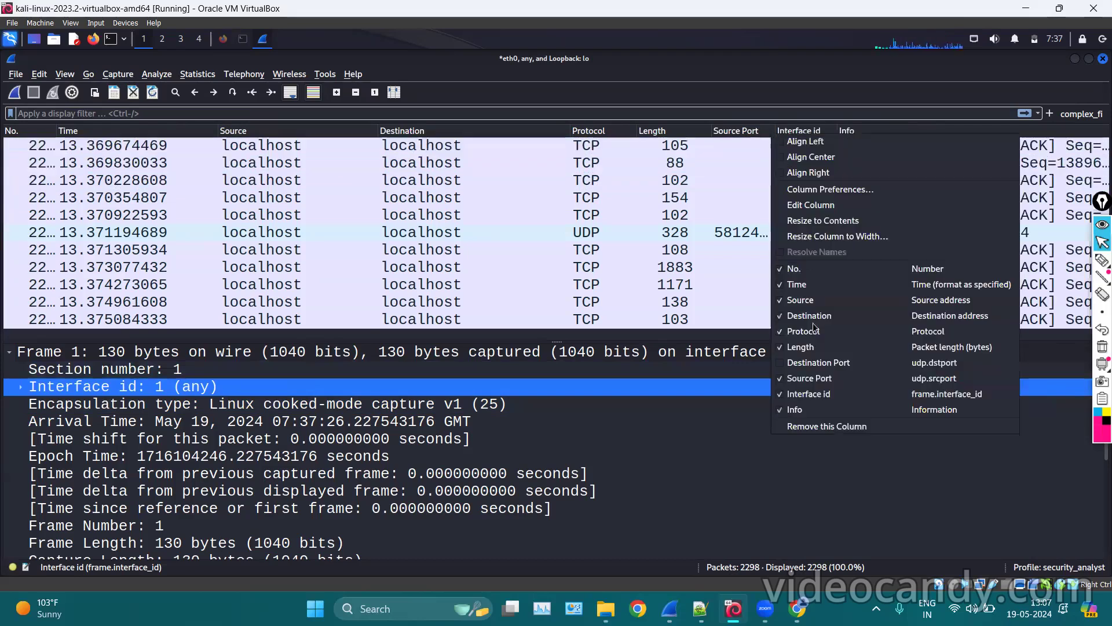
pyautogui.click(785, 382)
# Centre and widen the Interface id column, then scroll up through the packets.
pyautogui.rightClick(746, 123)
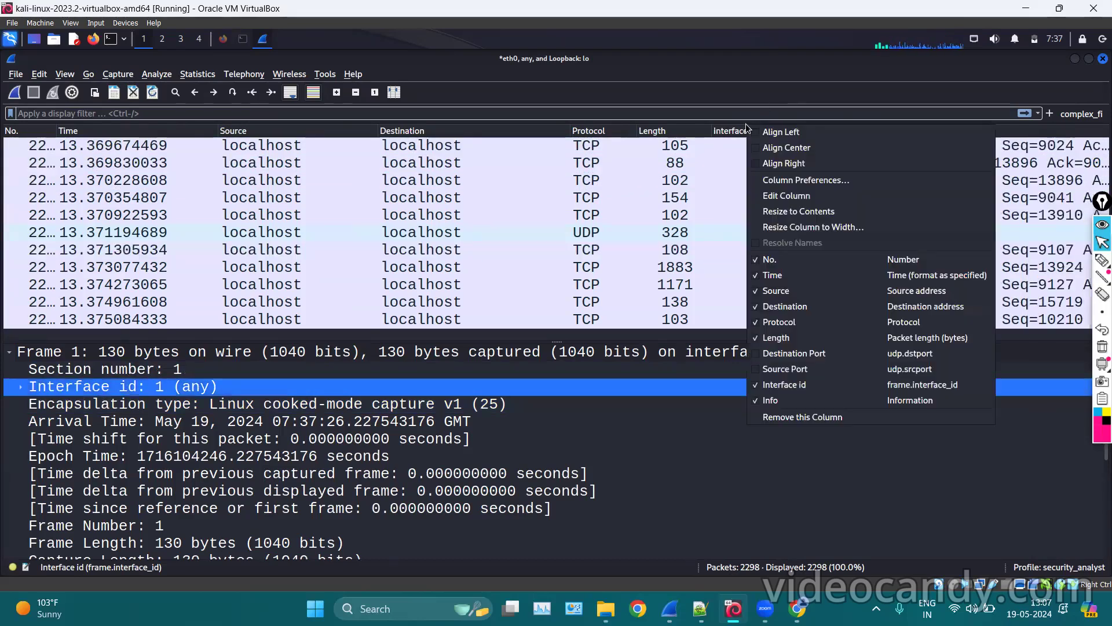
pyautogui.click(765, 152)
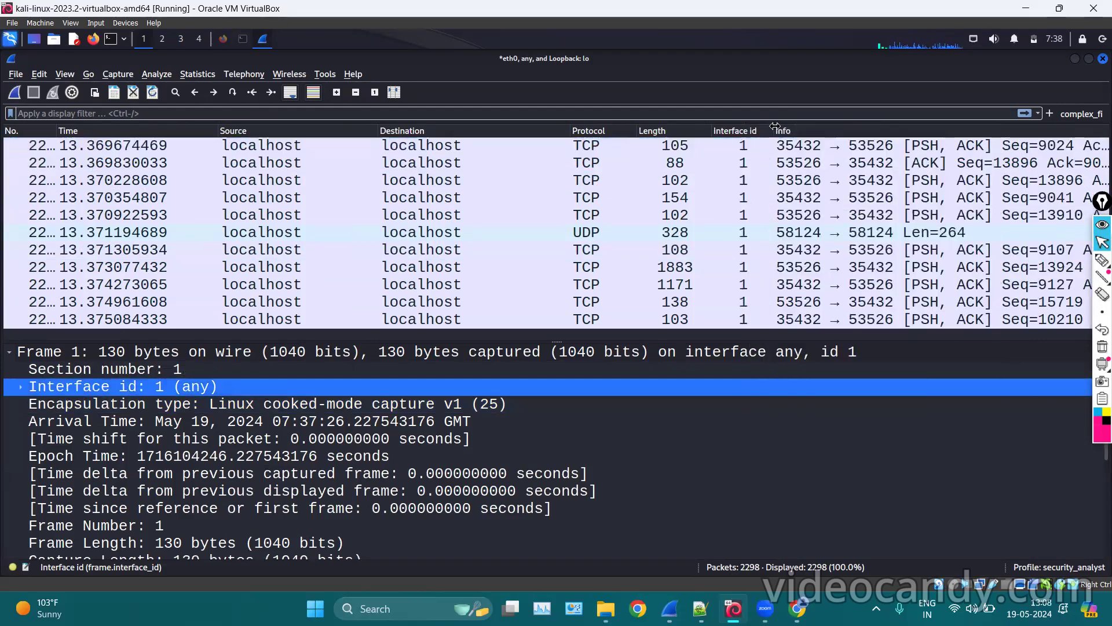
pyautogui.moveTo(773, 131); pyautogui.dragTo(869, 116)
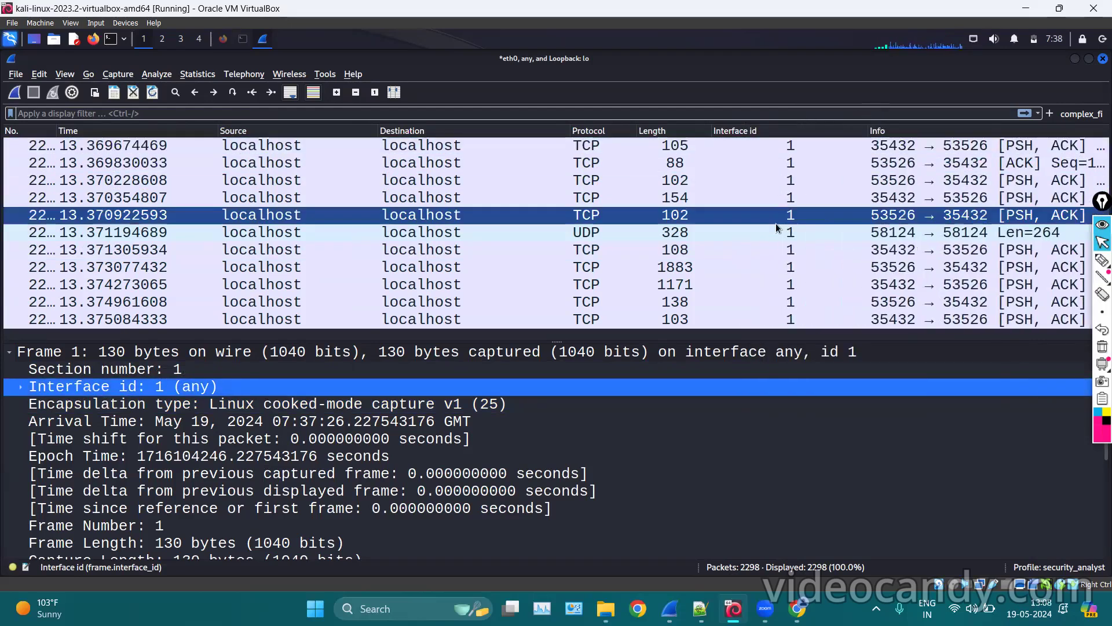
pyautogui.scroll(6, 776, 226)
pyautogui.scroll(20, 778, 227)
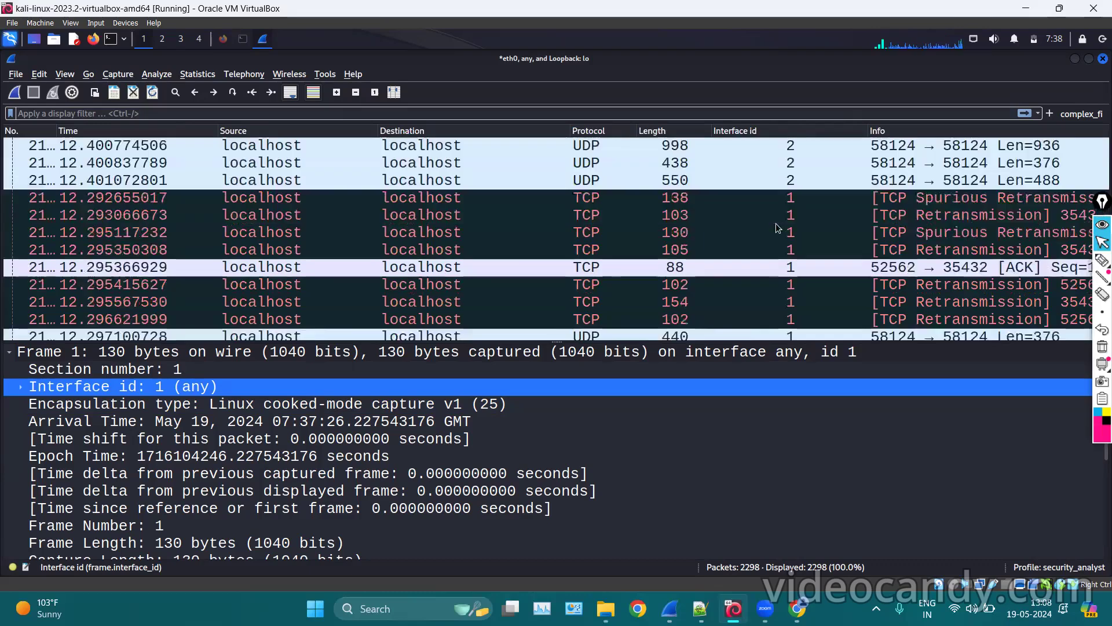
pyautogui.scroll(20, 802, 245)
pyautogui.scroll(-9, 802, 245)
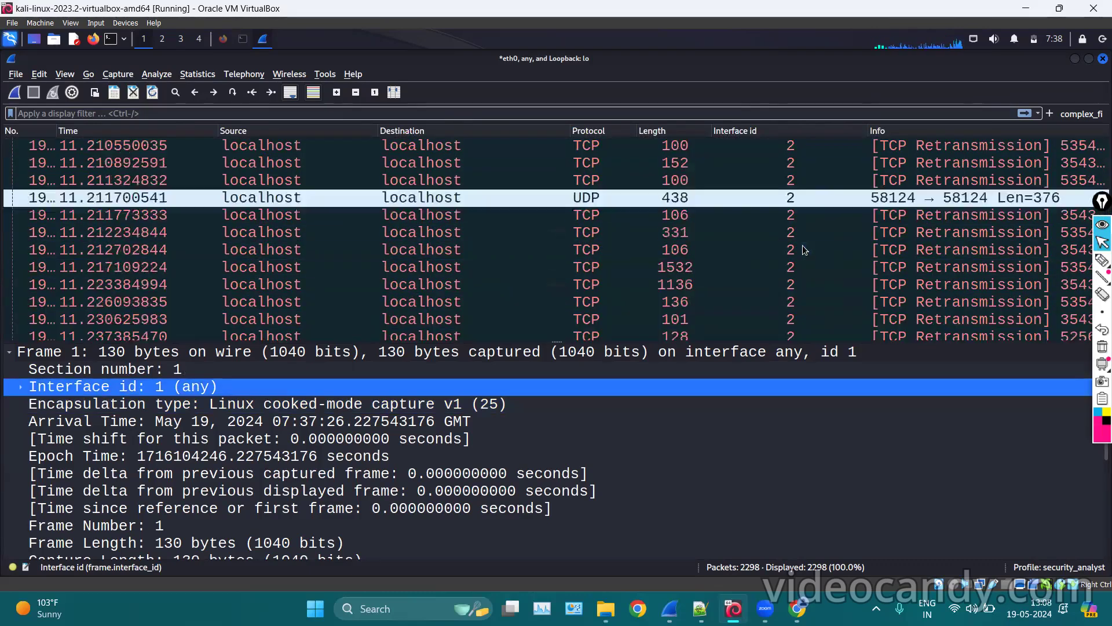
pyautogui.scroll(10, 802, 245)
pyautogui.scroll(18, 764, 191)
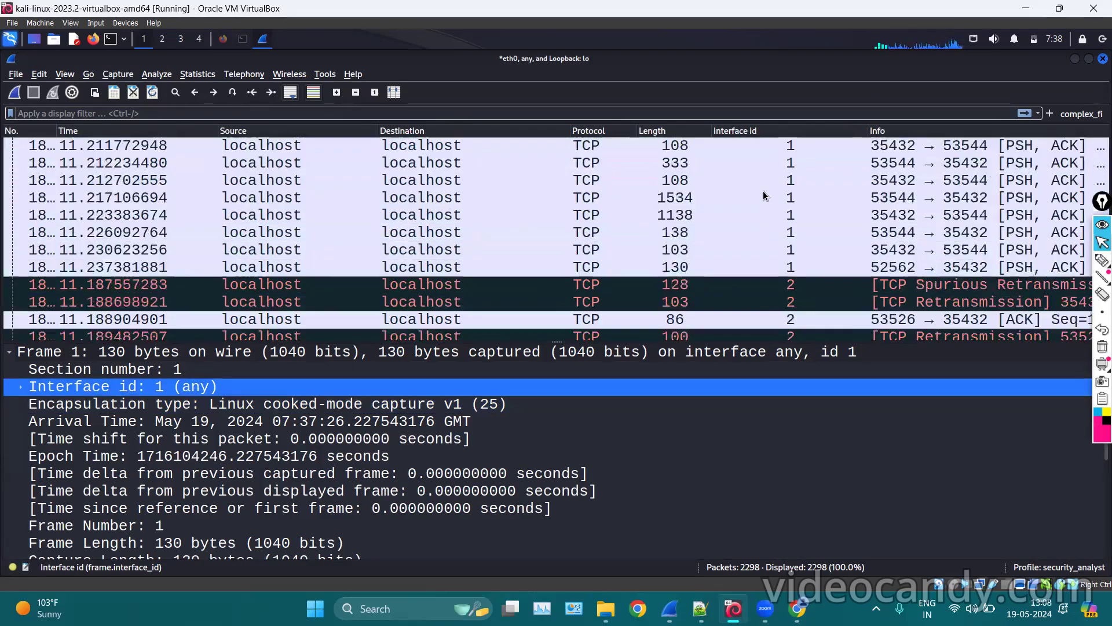
pyautogui.scroll(15, 765, 196)
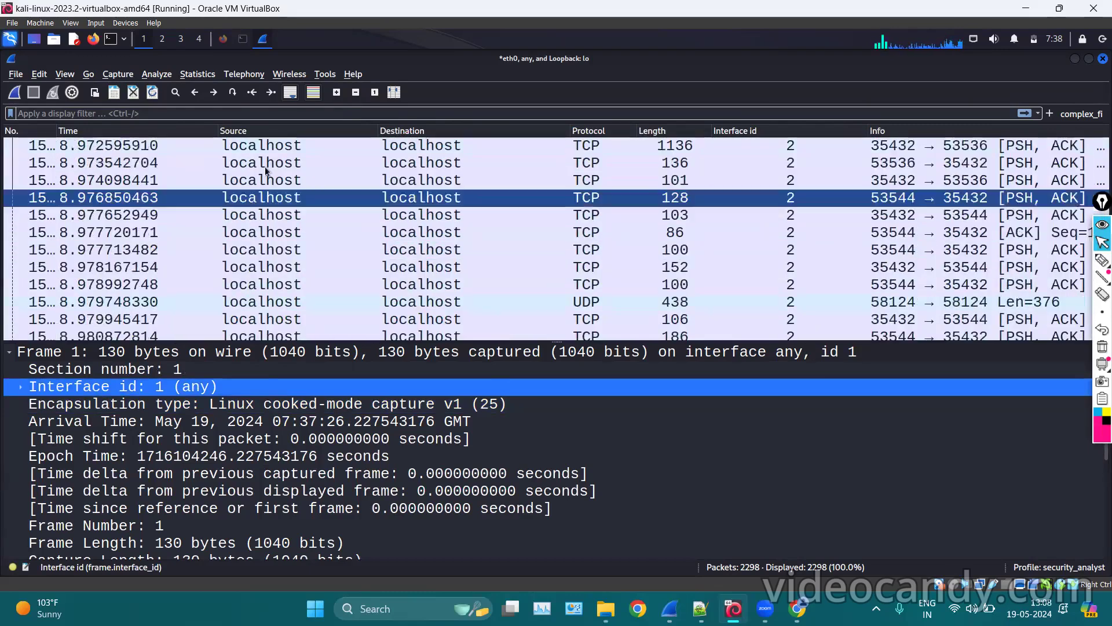
# Jump back to the first packet and look over the early packets from interfaces 1 and 2.
pyautogui.click(252, 97)
pyautogui.scroll(-20, 783, 270)
pyautogui.scroll(-20, 783, 270)
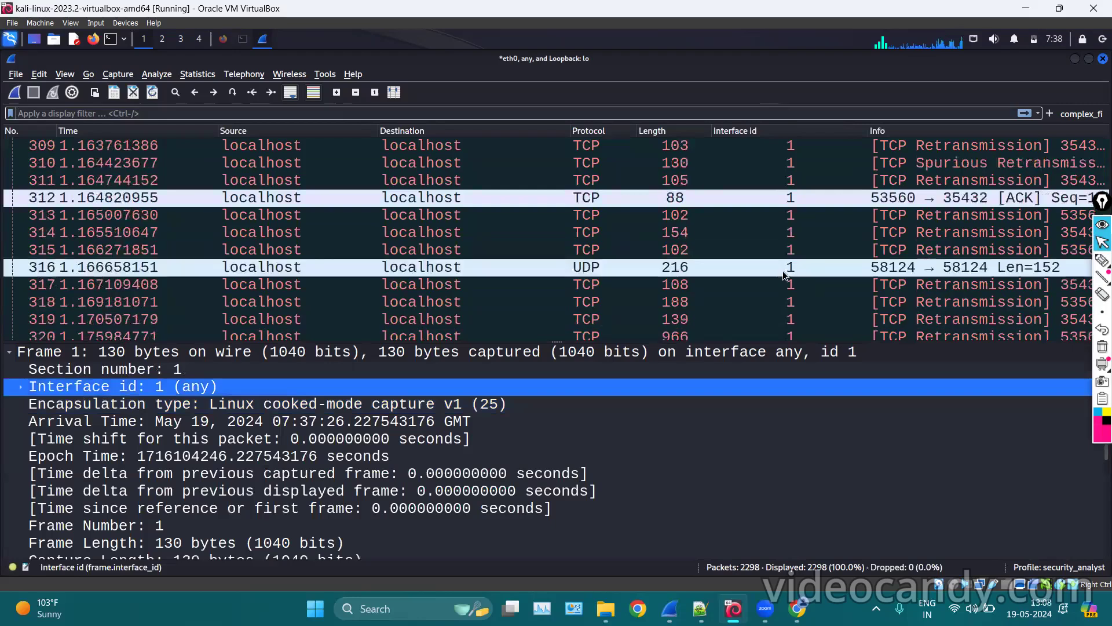
pyautogui.scroll(20, 784, 270)
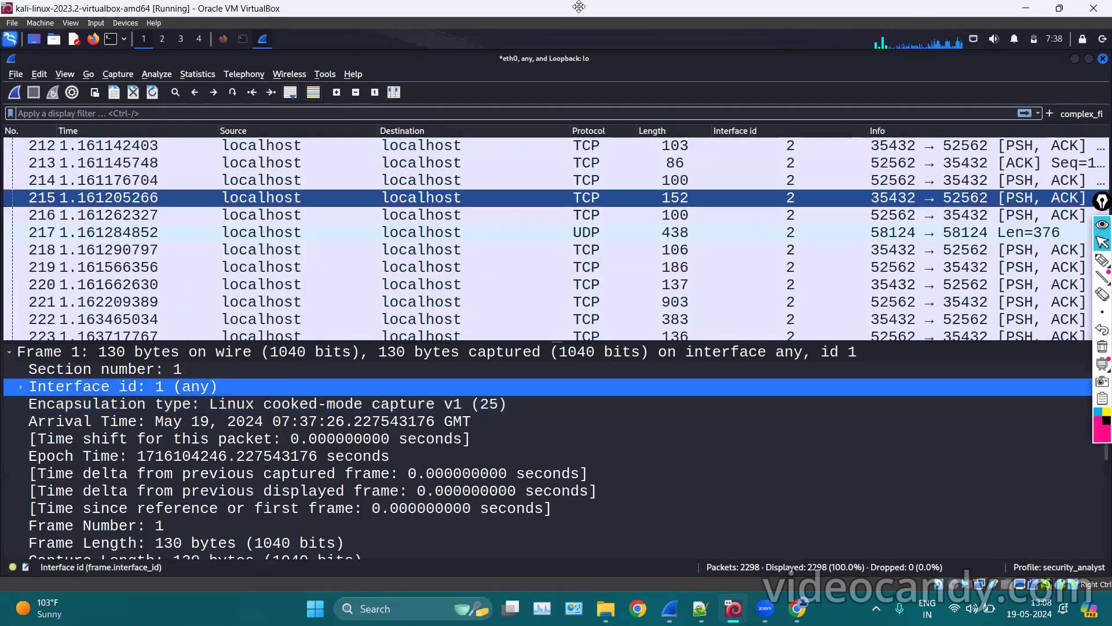
pyautogui.rightClick(153, 392)
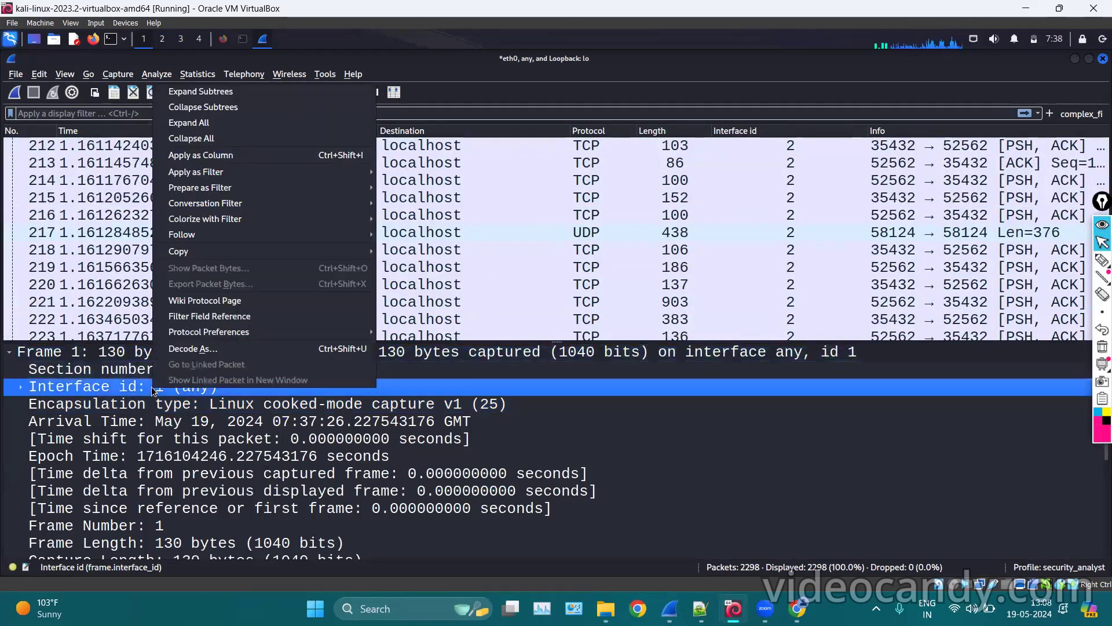
# Apply Interface id as a filter, showing only interface 1 packets.
pyautogui.moveTo(348, 174)
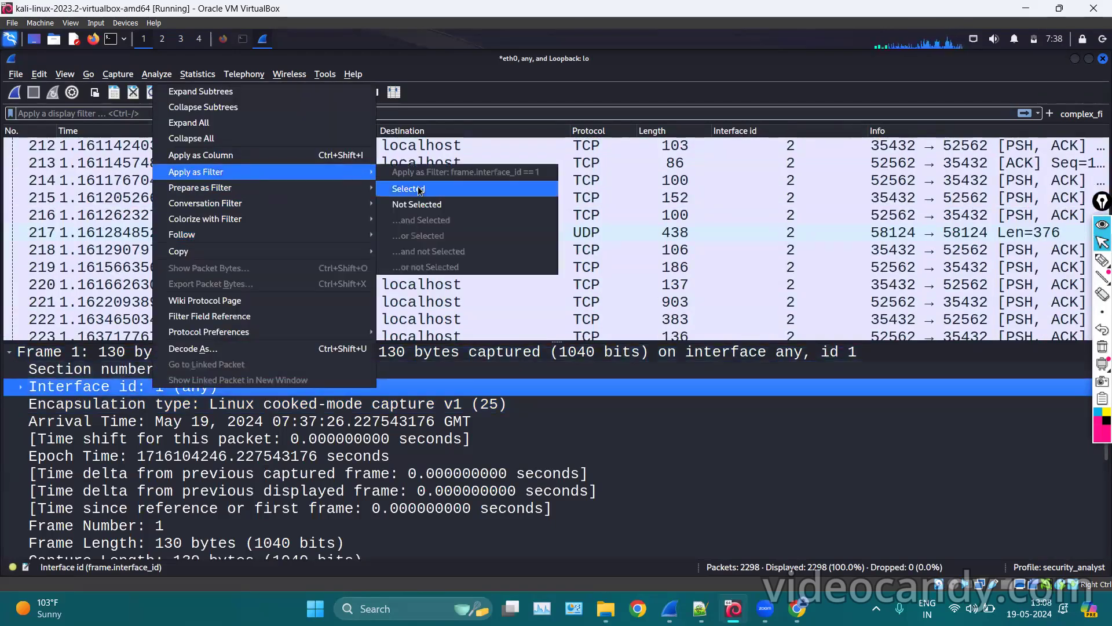
pyautogui.click(417, 187)
pyautogui.scroll(-20, 617, 252)
pyautogui.scroll(20, 617, 251)
# Change the display filter to frame.interface_id == 2 and apply it.
pyautogui.click(284, 112)
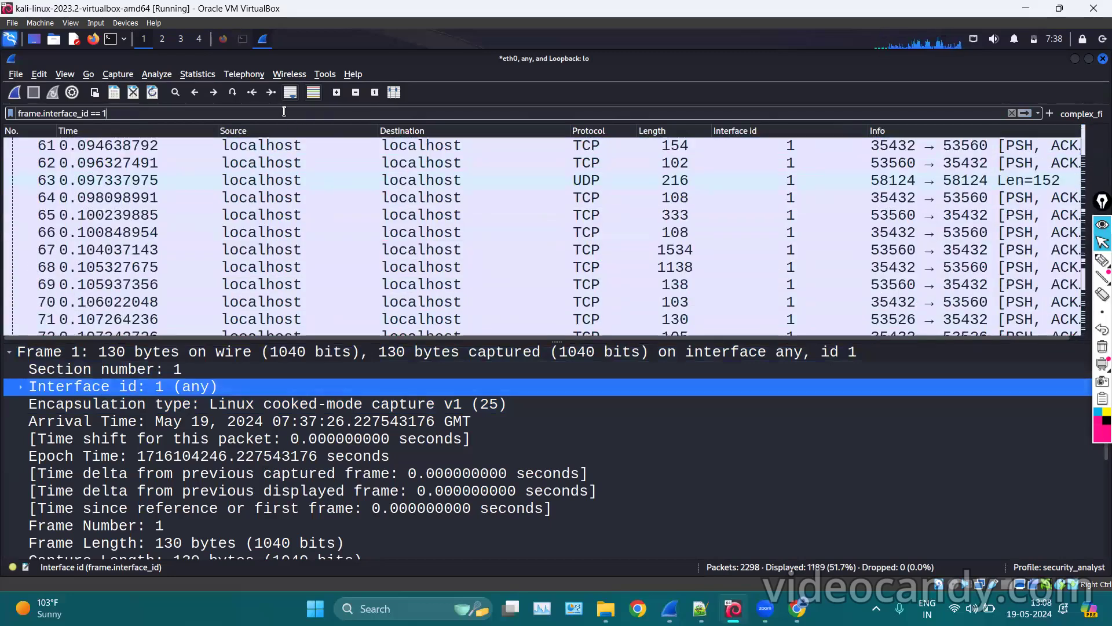
pyautogui.press('BackSpace')
pyautogui.write('2')
pyautogui.press('Return')
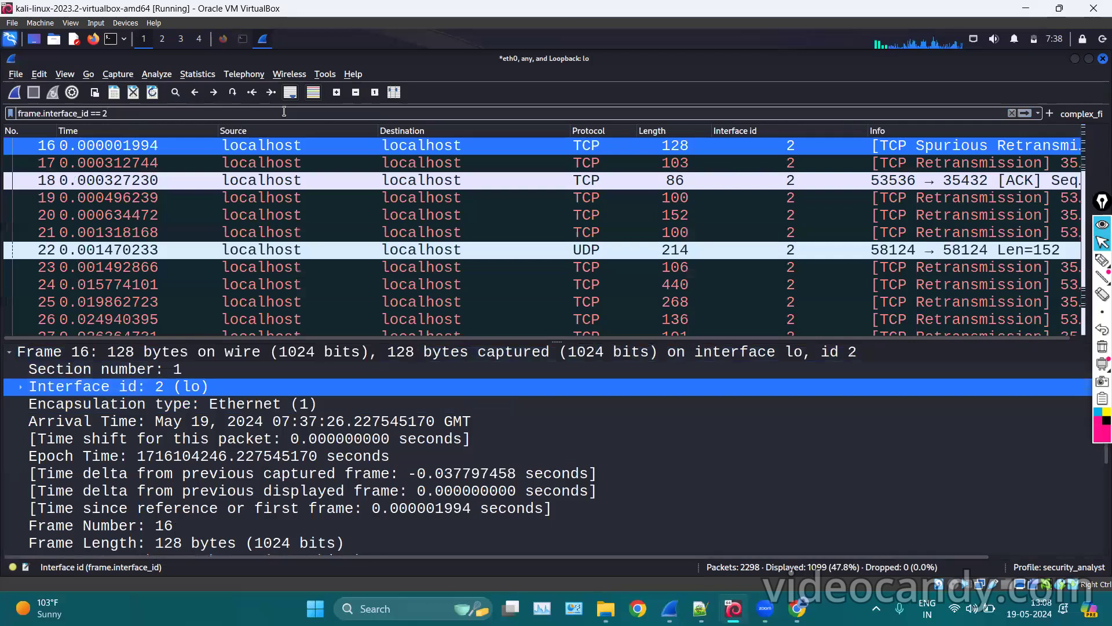
pyautogui.scroll(-2, 380, 266)
pyautogui.scroll(-10, 380, 266)
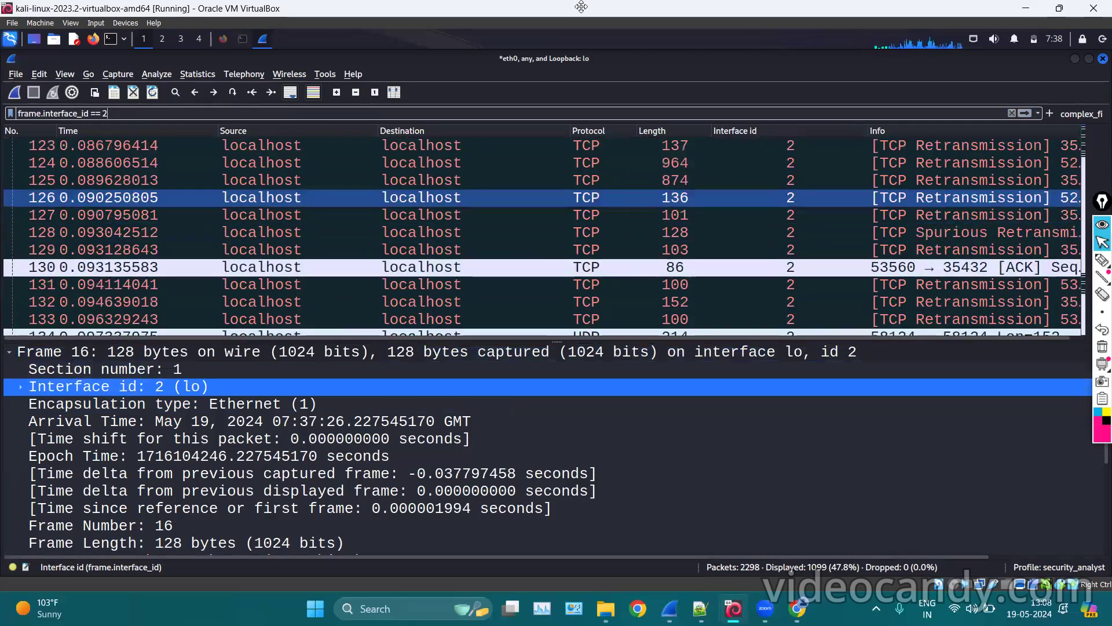
# Change the display filter to frame.interface_id == 0, leaving 10 eth0 packets.
pyautogui.press('BackSpace')
pyautogui.write('0')
pyautogui.press('Return')
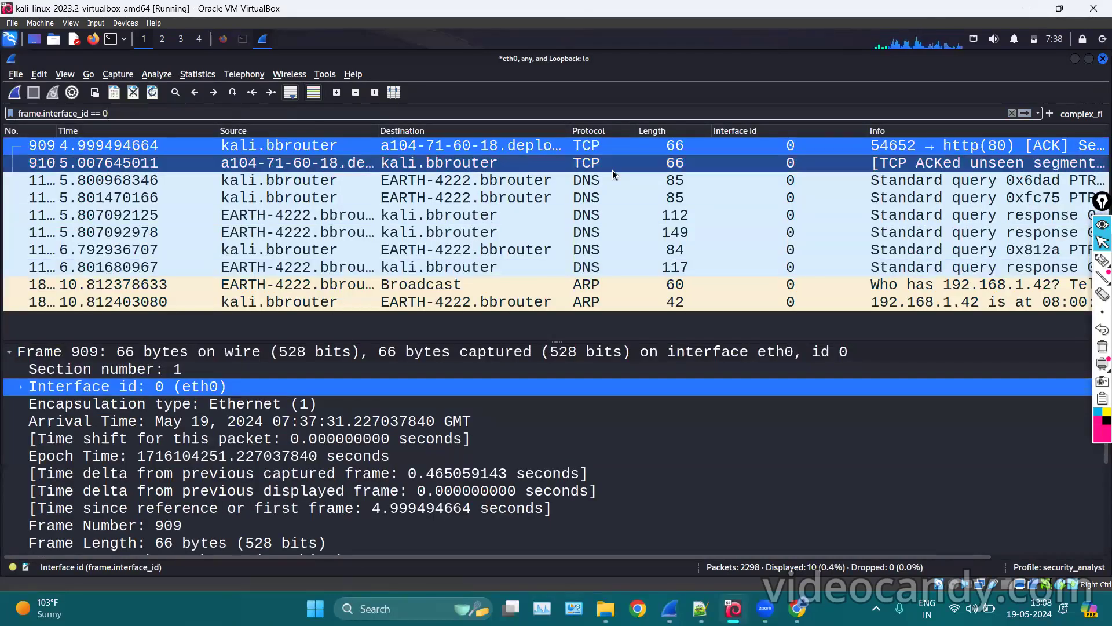
pyautogui.click(1101, 260)
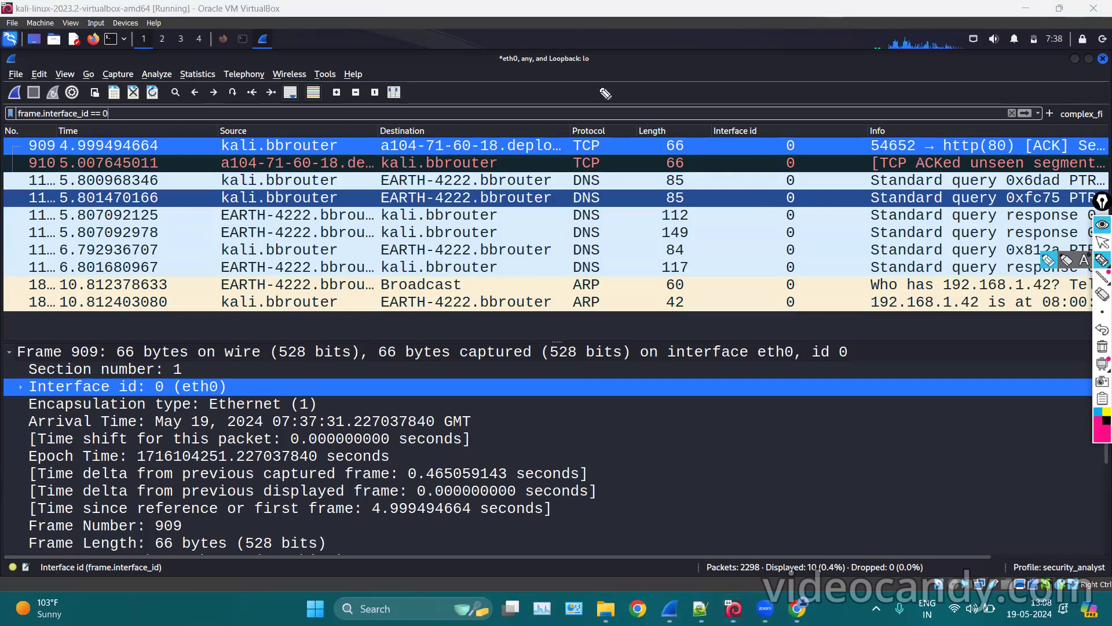
pyautogui.moveTo(526, 69)
pyautogui.mouseDown()
pyautogui.moveTo(500, 69)
pyautogui.moveTo(600, 68)
pyautogui.mouseUp()
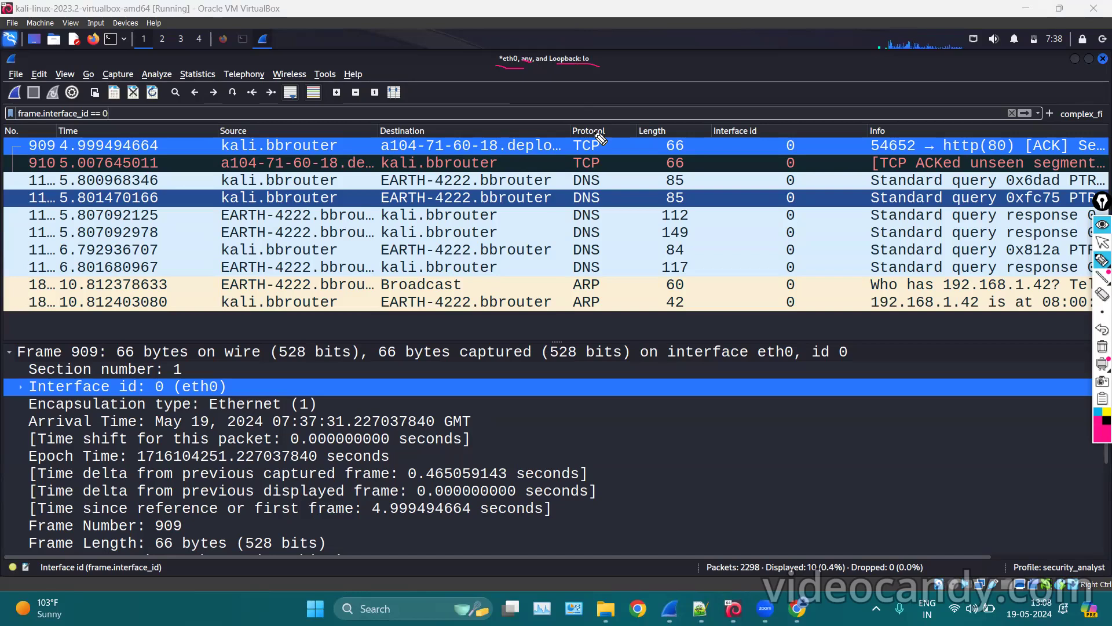
# Launch a second Wireshark instance by searching 'wire' in the application menu.
pyautogui.click(1103, 242)
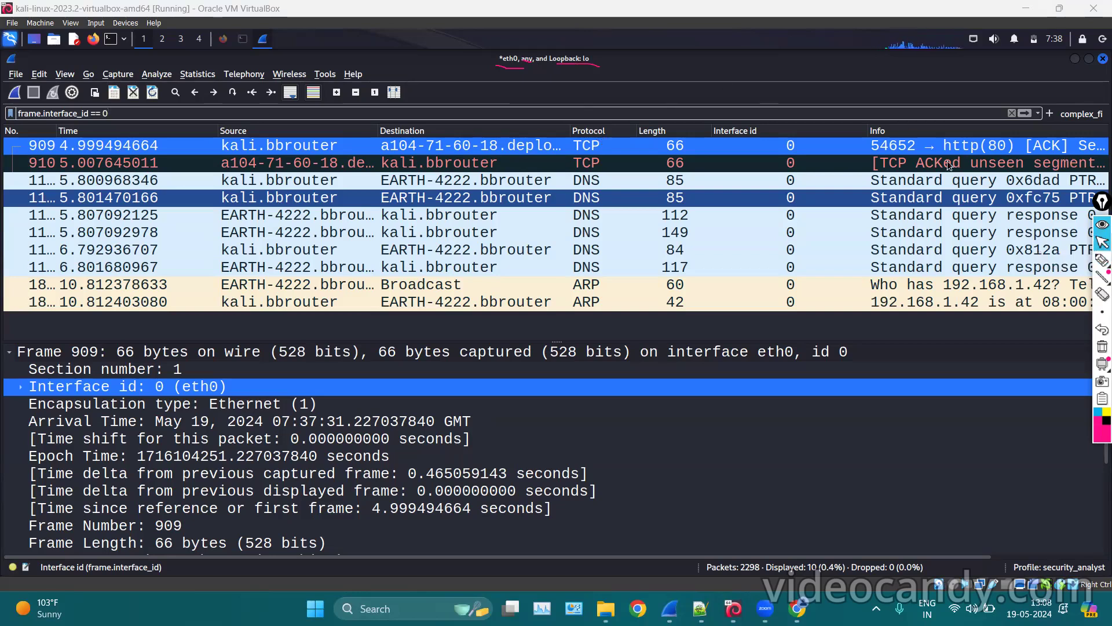
pyautogui.click(6, 49)
pyautogui.write('w')
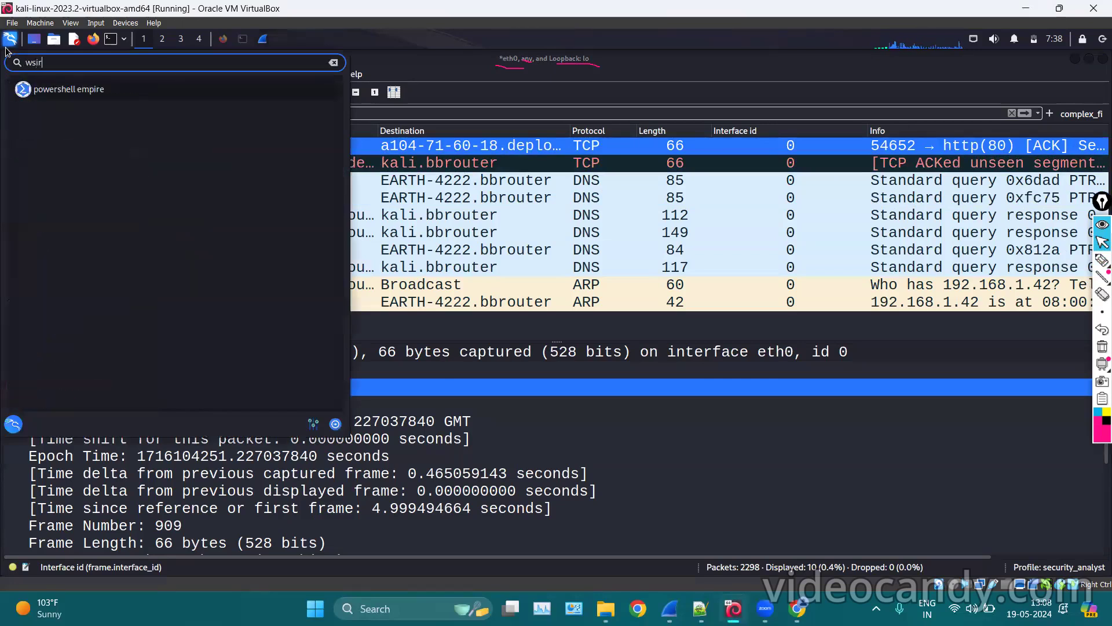
pyautogui.write('ire')
pyautogui.press('Return')
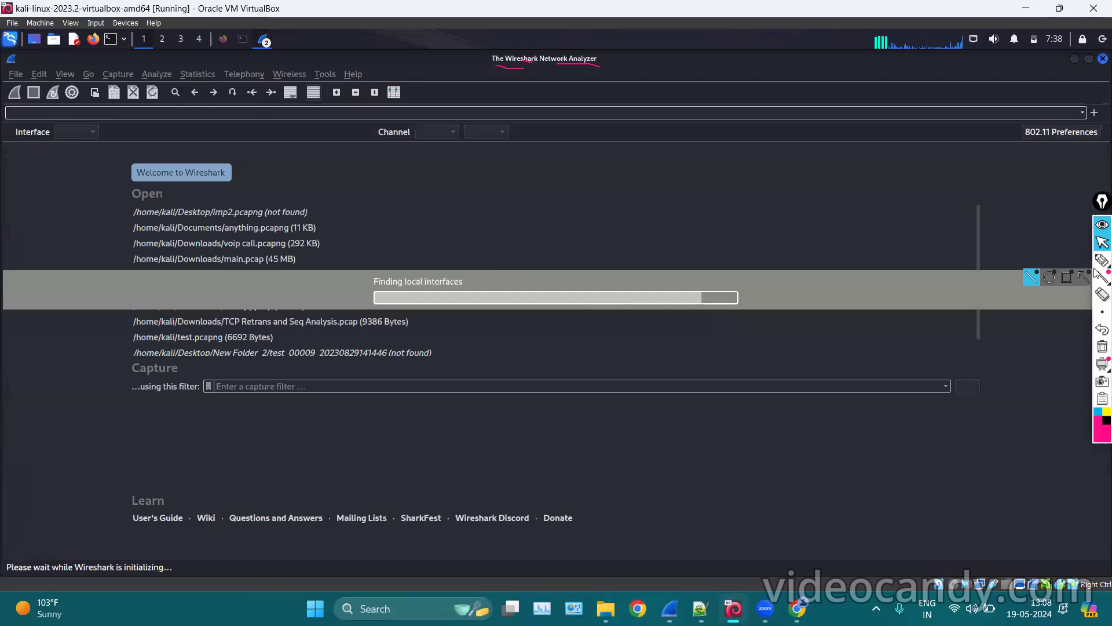
# Drag across the new window's interface list, then bring up the taskbar list of Wireshark windows.
pyautogui.click(1099, 263)
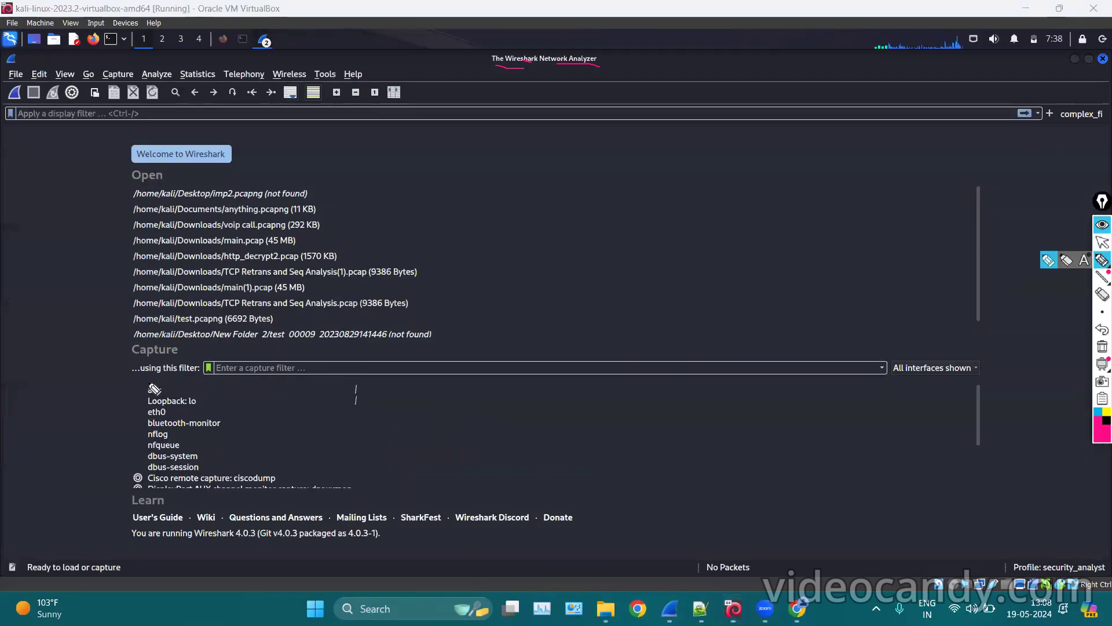
pyautogui.moveTo(143, 384)
pyautogui.mouseDown()
pyautogui.moveTo(135, 419)
pyautogui.moveTo(193, 426)
pyautogui.moveTo(209, 398)
pyautogui.moveTo(141, 383)
pyautogui.mouseUp()
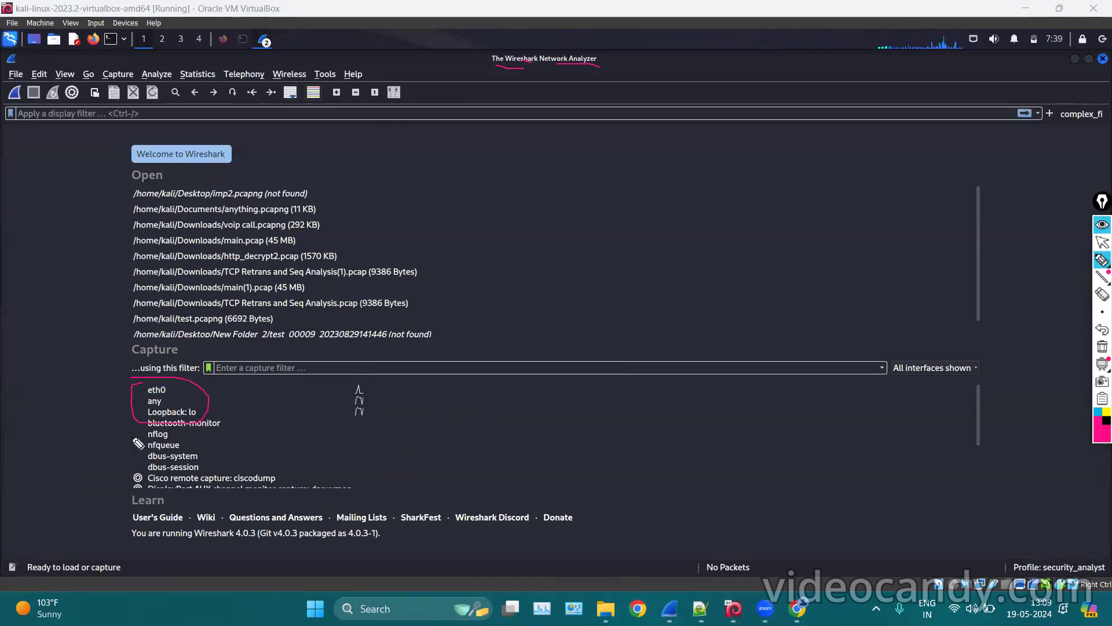
pyautogui.moveTo(112, 380)
pyautogui.mouseDown()
pyautogui.moveTo(146, 383)
pyautogui.moveTo(145, 415)
pyautogui.mouseUp()
pyautogui.moveTo(171, 383); pyautogui.dragTo(229, 382)
pyautogui.moveTo(164, 402)
pyautogui.mouseDown()
pyautogui.moveTo(242, 413)
pyautogui.moveTo(251, 434)
pyautogui.mouseUp()
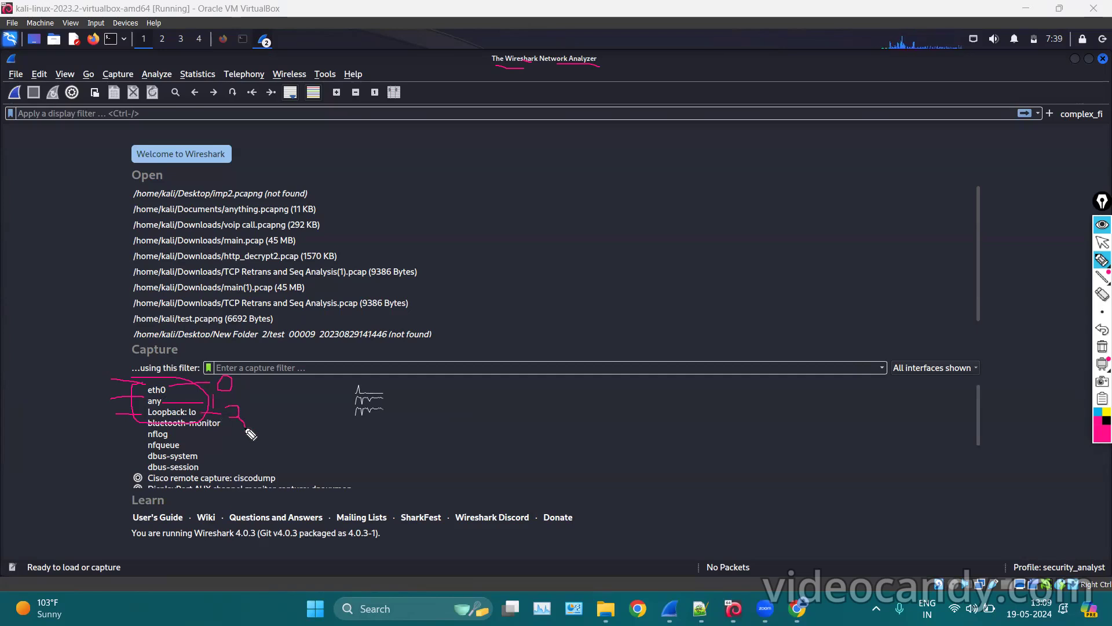
pyautogui.moveTo(149, 396)
pyautogui.mouseDown()
pyautogui.moveTo(241, 397)
pyautogui.moveTo(242, 386)
pyautogui.mouseUp()
pyautogui.moveTo(231, 429); pyautogui.dragTo(375, 422)
pyautogui.click(1101, 316)
pyautogui.click(1102, 347)
pyautogui.click(1103, 243)
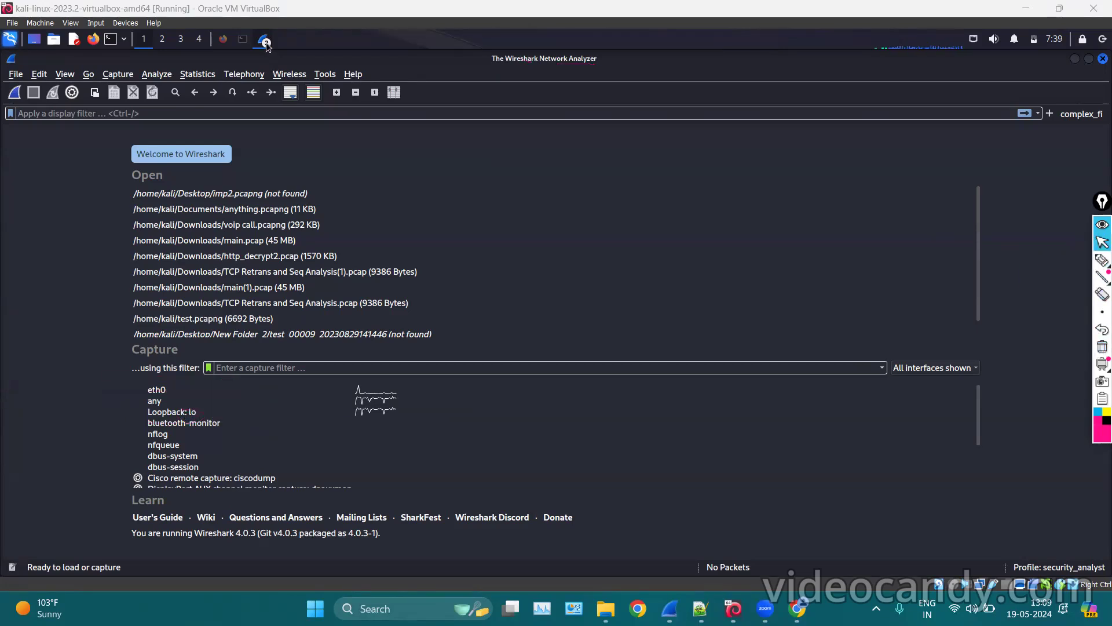
pyautogui.click(266, 43)
# Switch to the three-interface capture window and filter on frame.interface_id == 1.
pyautogui.click(281, 66)
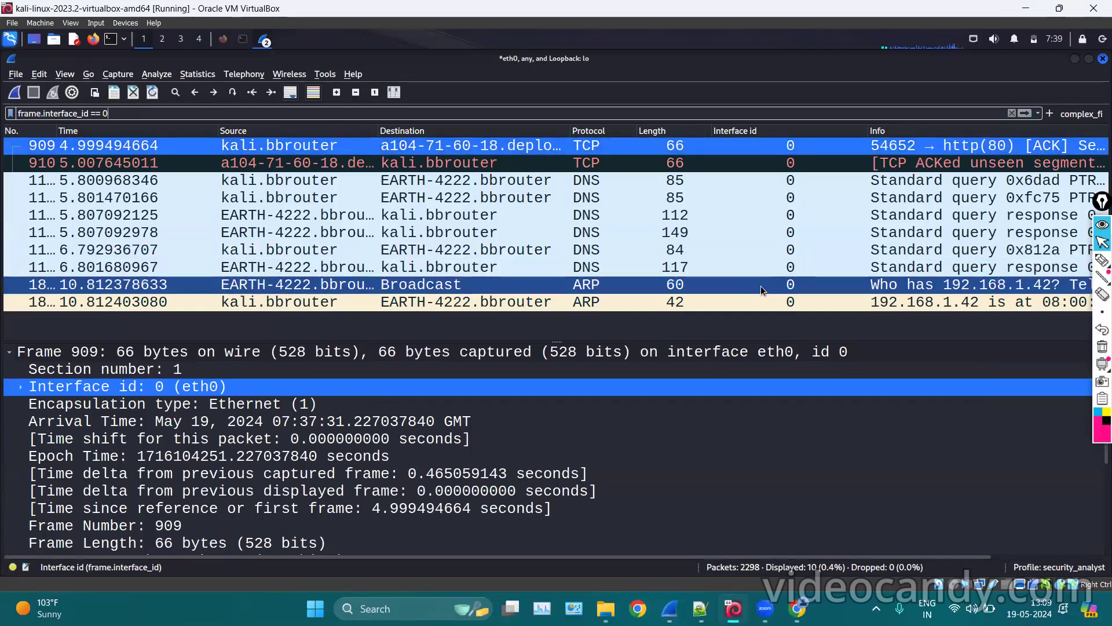
pyautogui.click(117, 113)
pyautogui.press('BackSpace')
pyautogui.write('1')
pyautogui.press('Return')
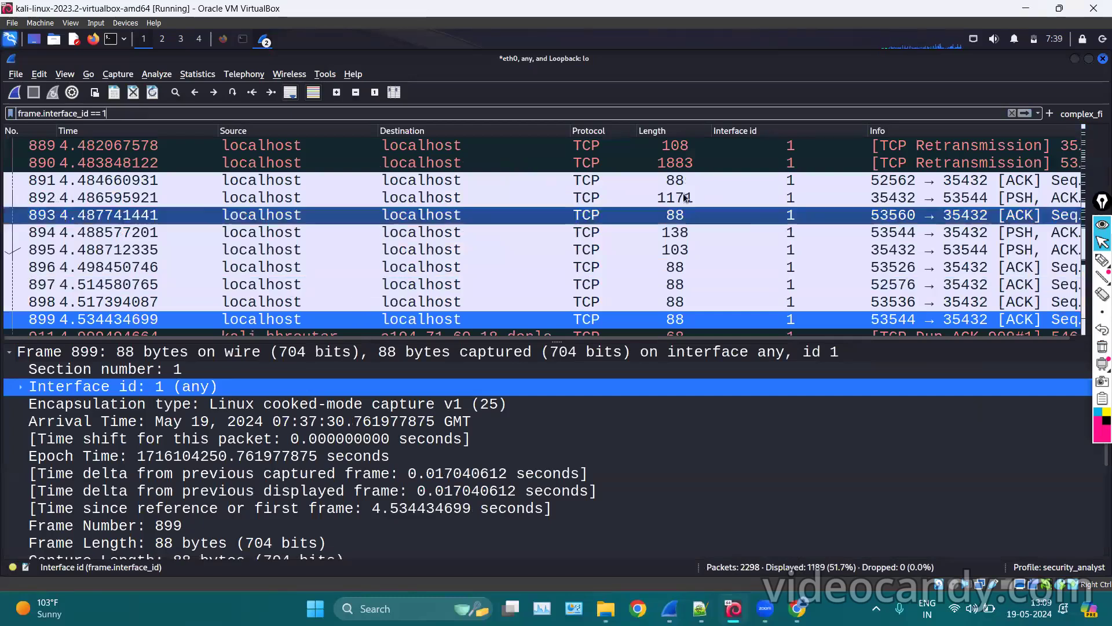
# Change the display filter to frame.interface_id == 2 to show only Loopback packets.
pyautogui.scroll(-20, 579, 231)
pyautogui.scroll(20, 690, 200)
pyautogui.scroll(5, 690, 196)
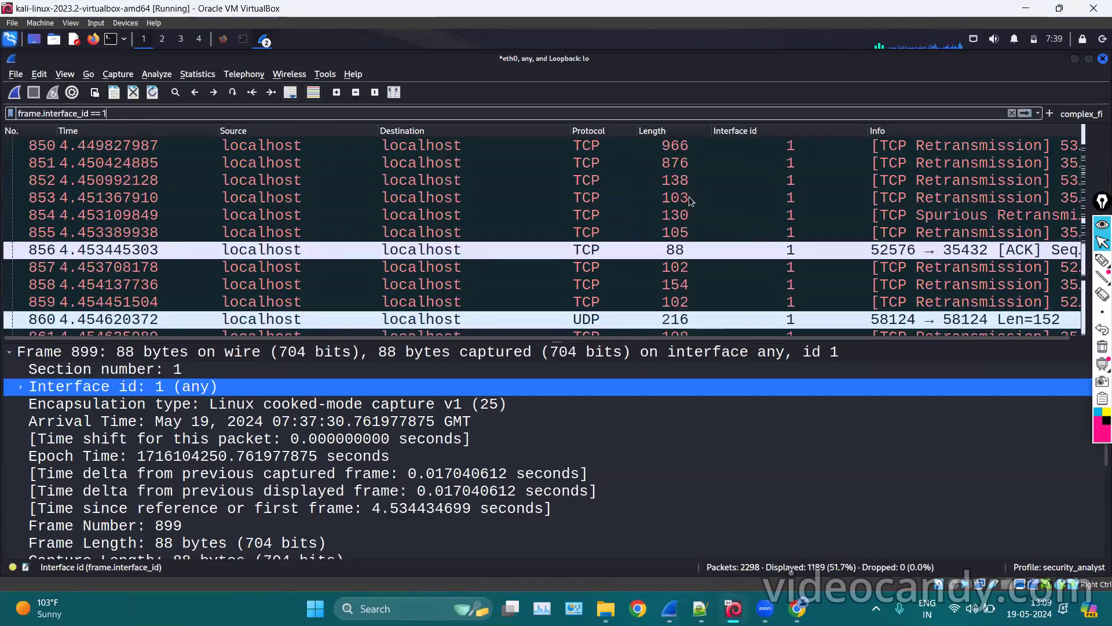
pyautogui.press('BackSpace')
pyautogui.write('3')
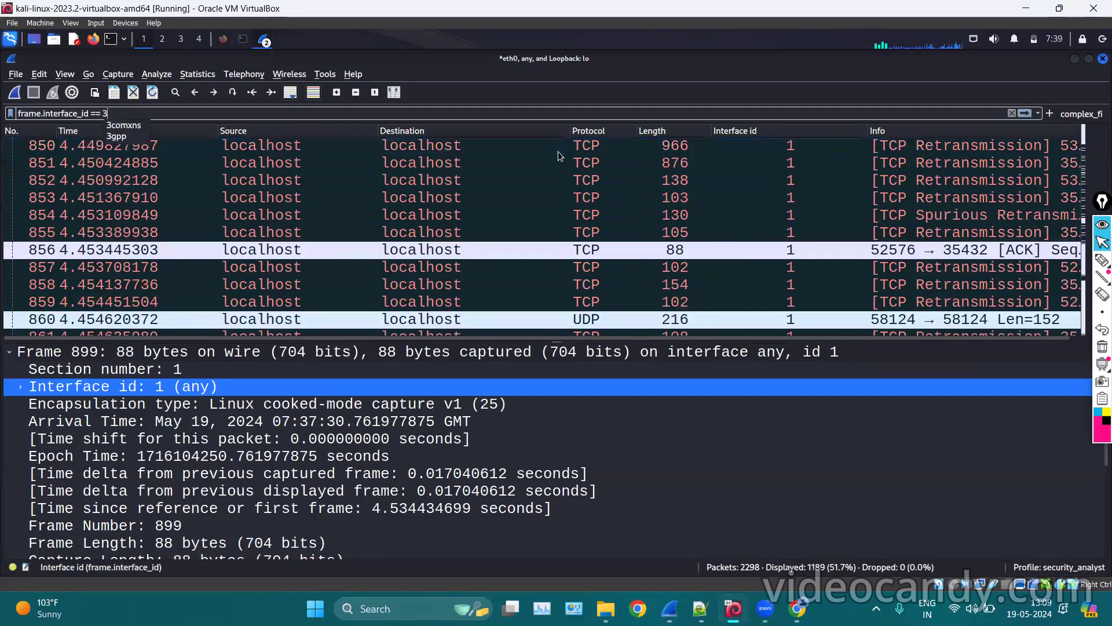
pyautogui.press('BackSpace')
pyautogui.write('2')
pyautogui.press('Return')
# Select the 52576 → 35432 ACK packet, then pick eth0 in the second window's interface list.
pyautogui.scroll(-20, 668, 218)
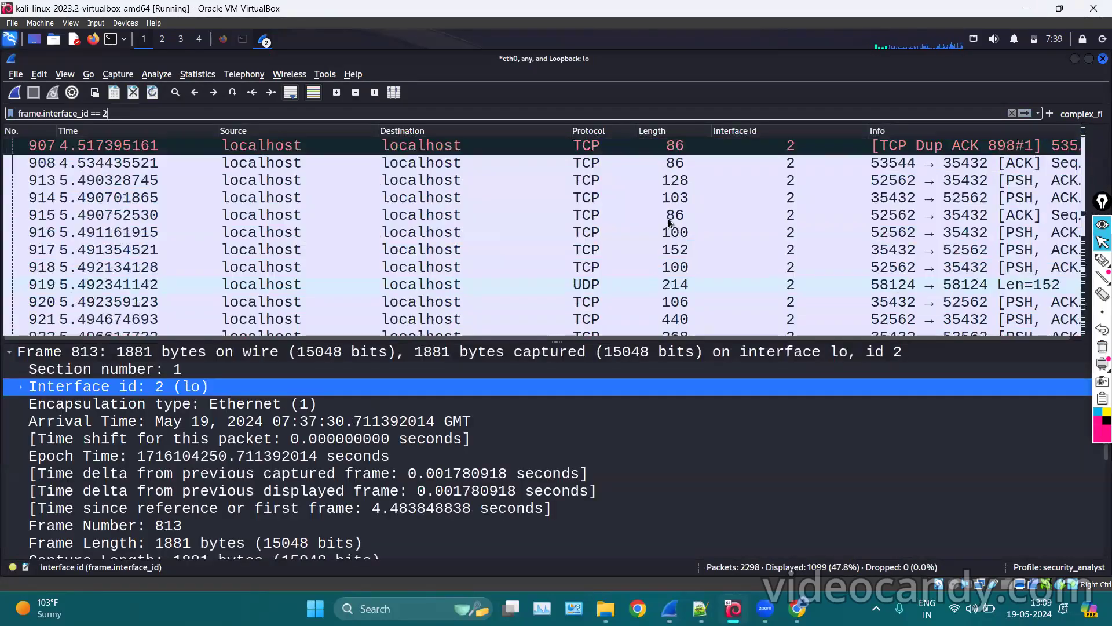
pyautogui.click(736, 197)
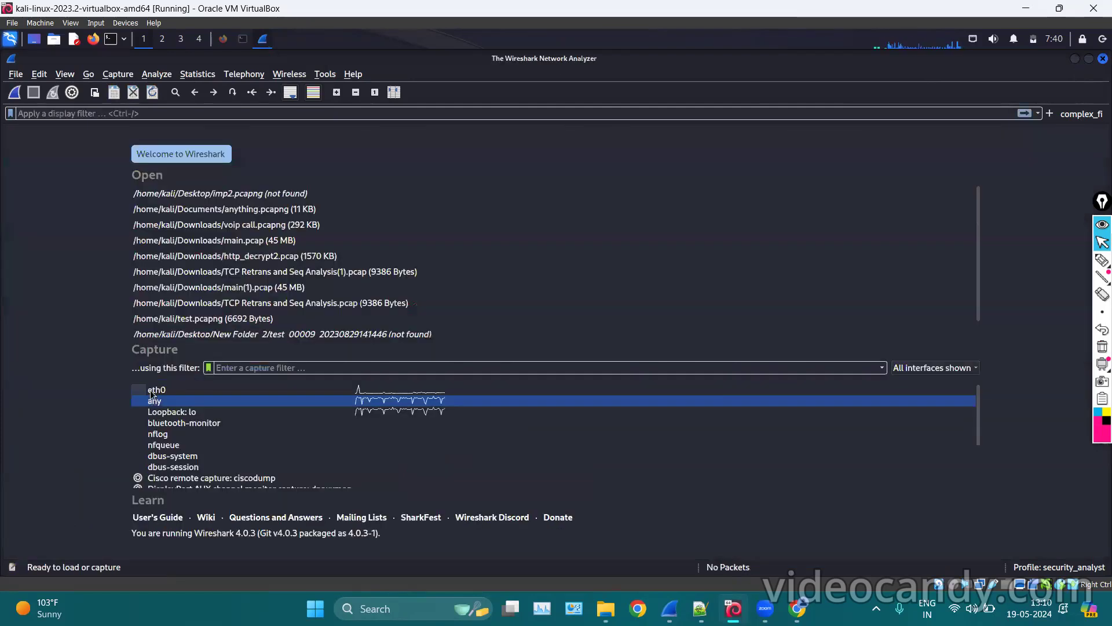
pyautogui.click(152, 391)
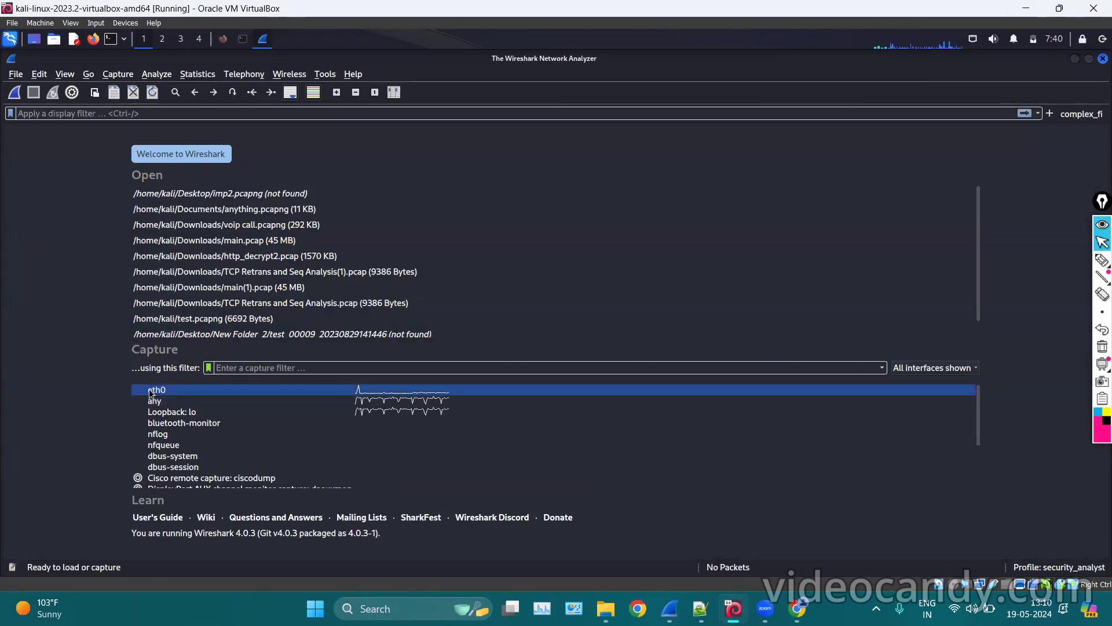
# Add Loopback: lo and any to eth0, then capture briefly and stop.
pyautogui.keyDown('ctrl'); pyautogui.click(191, 411); pyautogui.keyUp('ctrl')
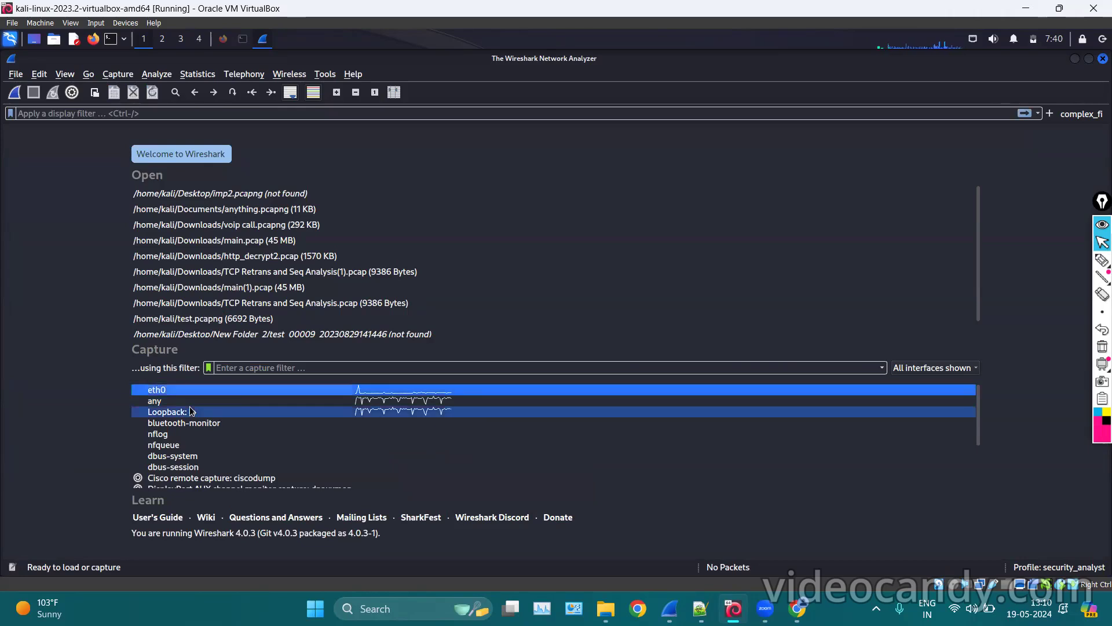
pyautogui.keyDown('shift'); pyautogui.click(191, 412); pyautogui.keyUp('shift')
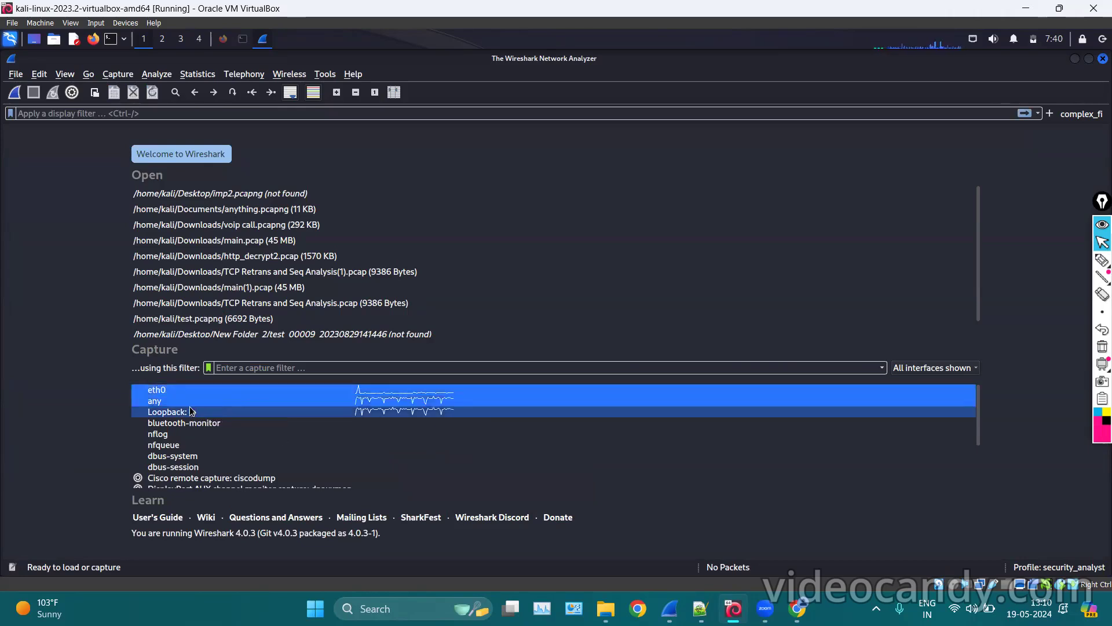
pyautogui.click(14, 92)
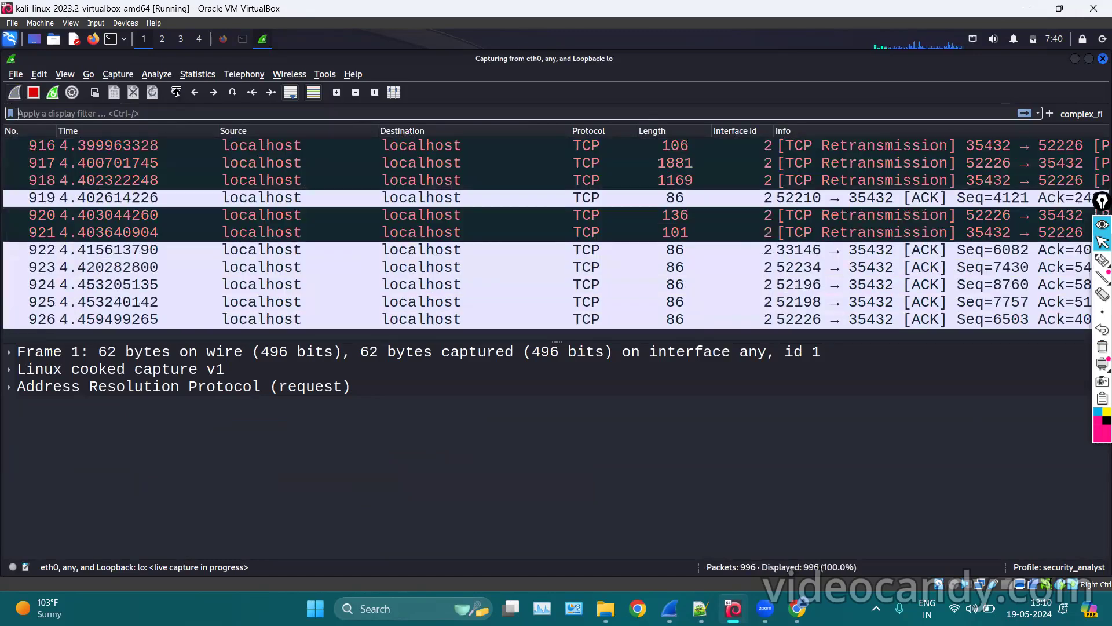
pyautogui.click(35, 92)
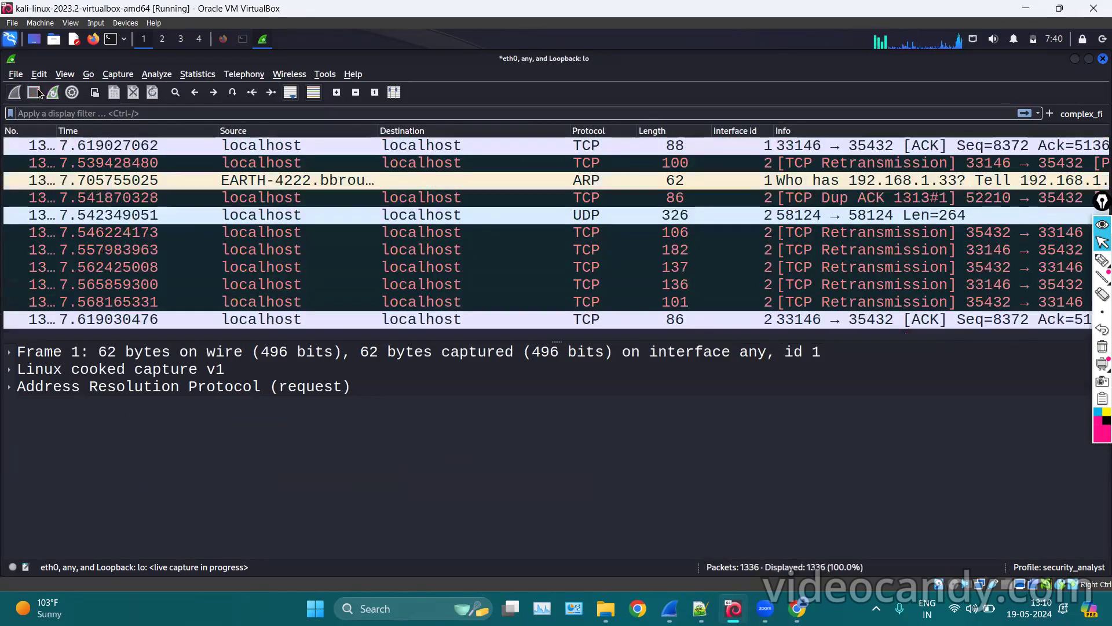
# Close Wireshark, quitting without saving the 1336-packet capture.
pyautogui.click(669, 609)
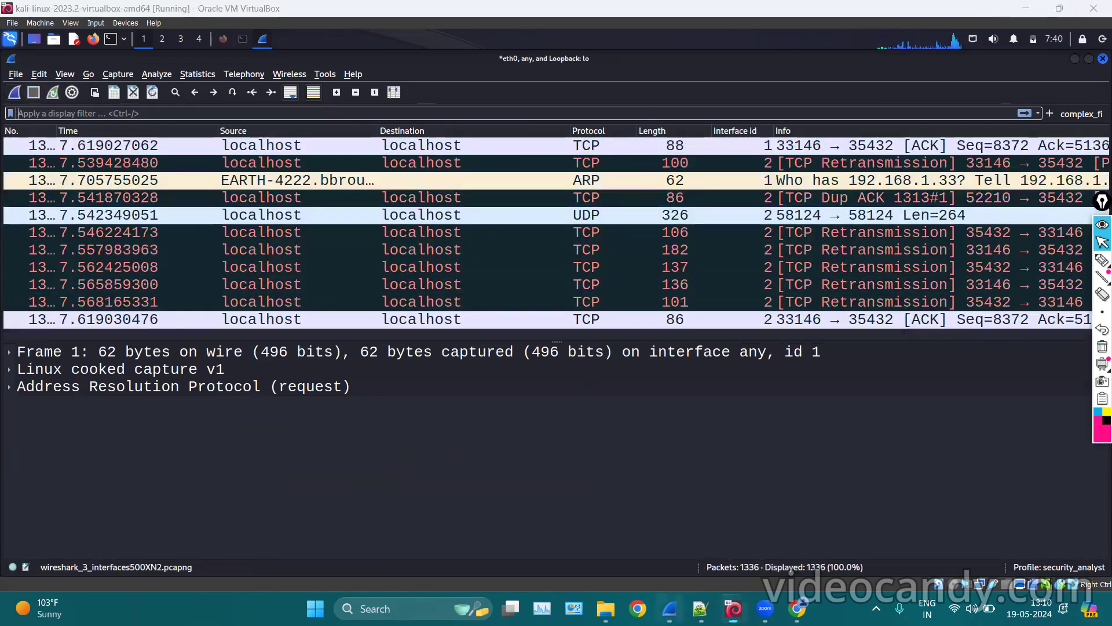
pyautogui.click(669, 609)
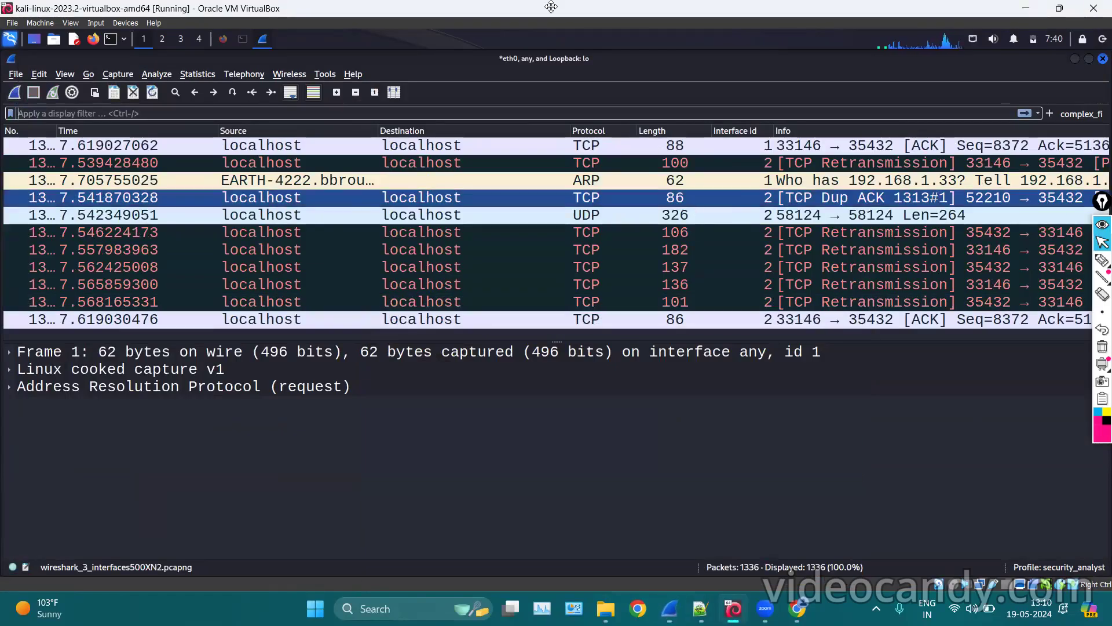
pyautogui.click(412, 7)
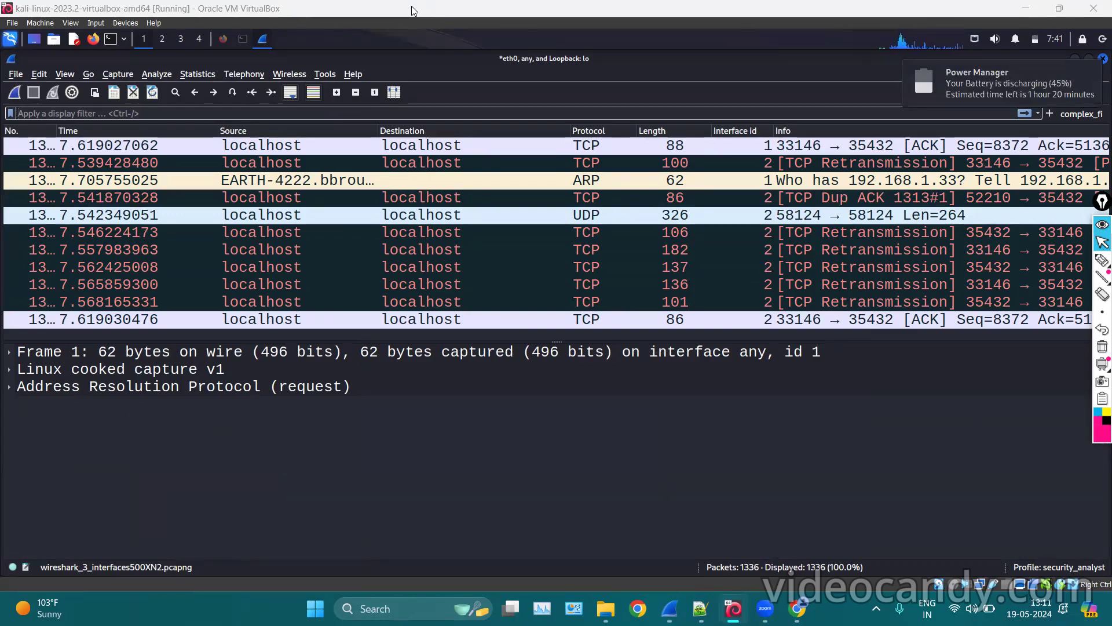
pyautogui.click(1104, 58)
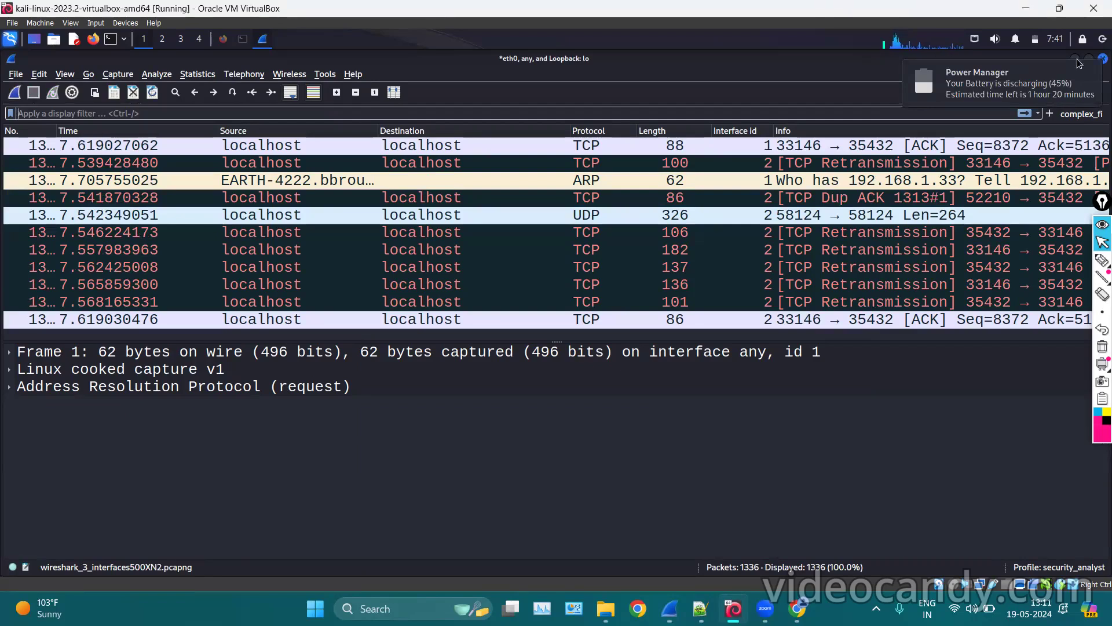
pyautogui.click(594, 313)
pyautogui.rightClick(464, 227)
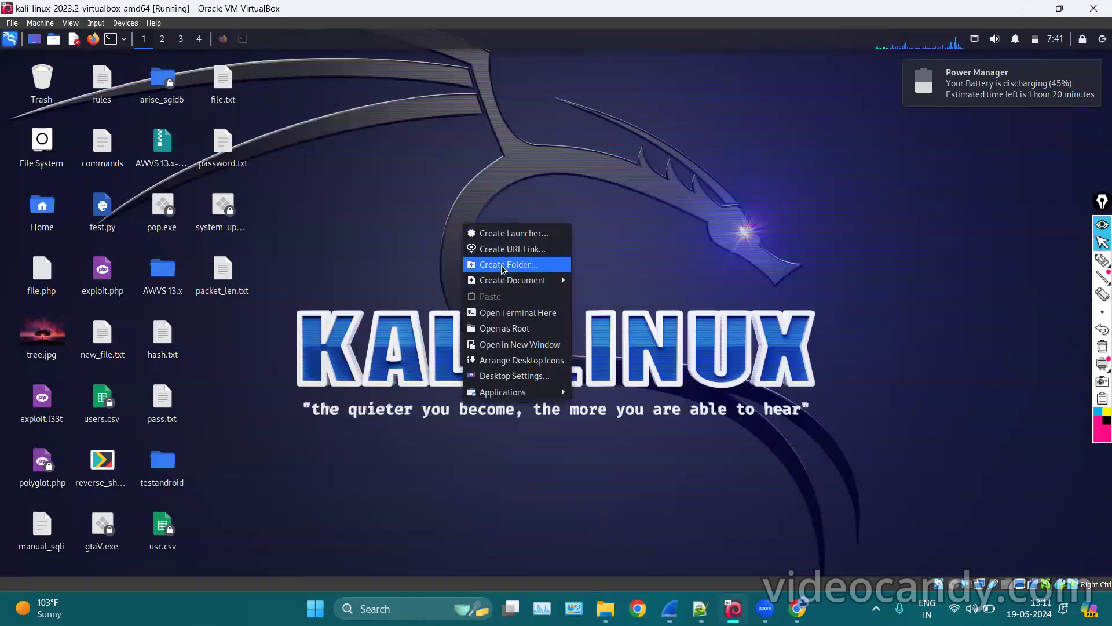
# Create a folder named pcaps on the desktop and move it to the upper middle.
pyautogui.click(503, 266)
pyautogui.write('pcaps')
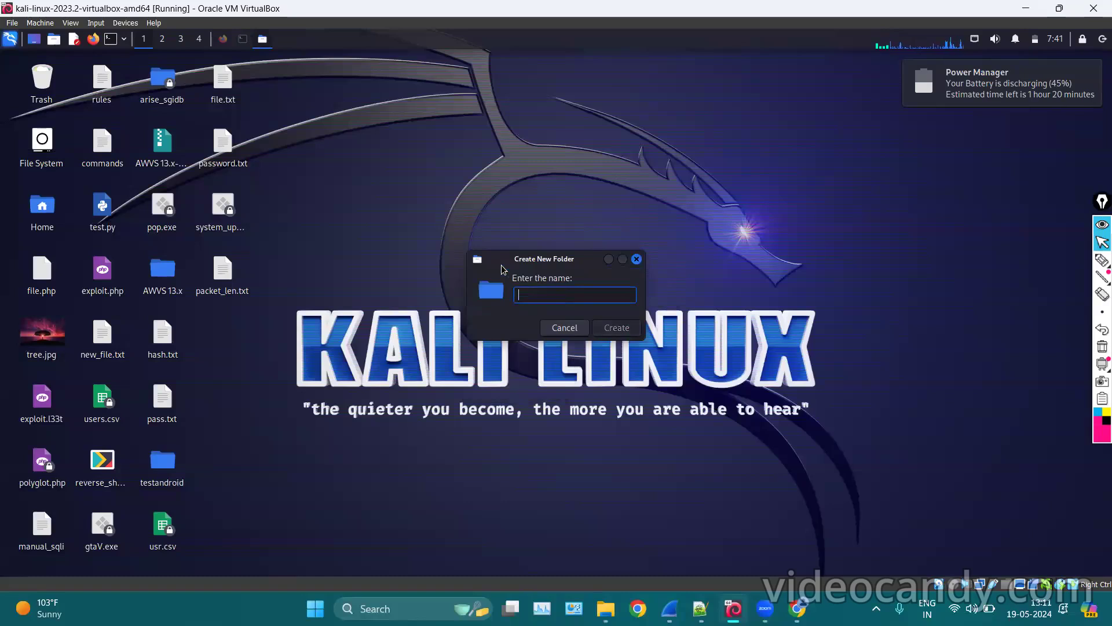
pyautogui.press('Return')
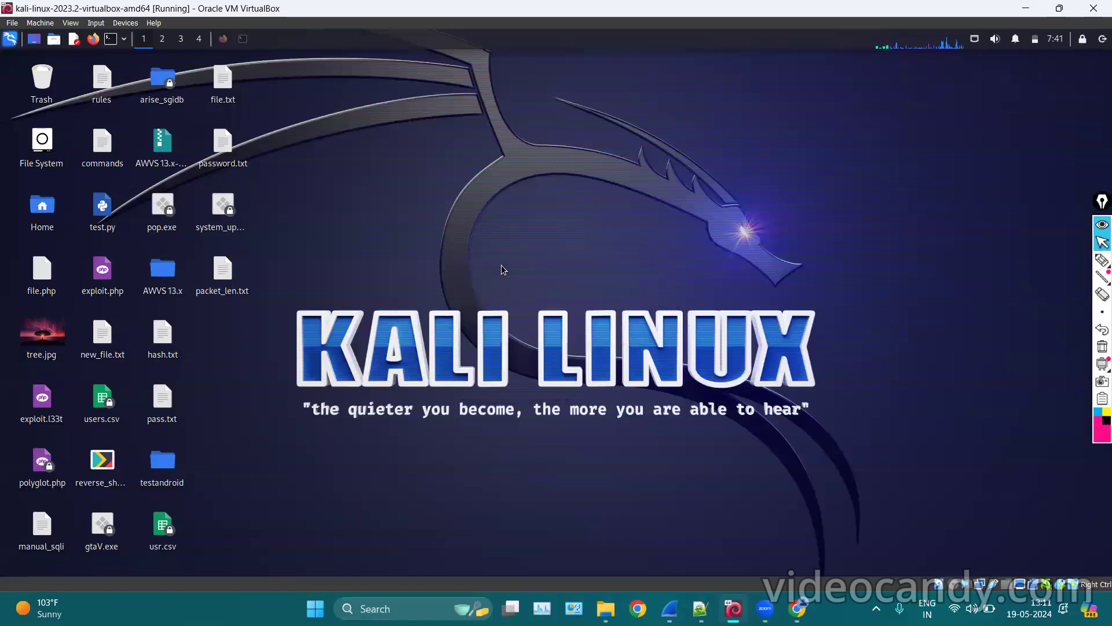
pyautogui.moveTo(327, 284); pyautogui.dragTo(347, 149)
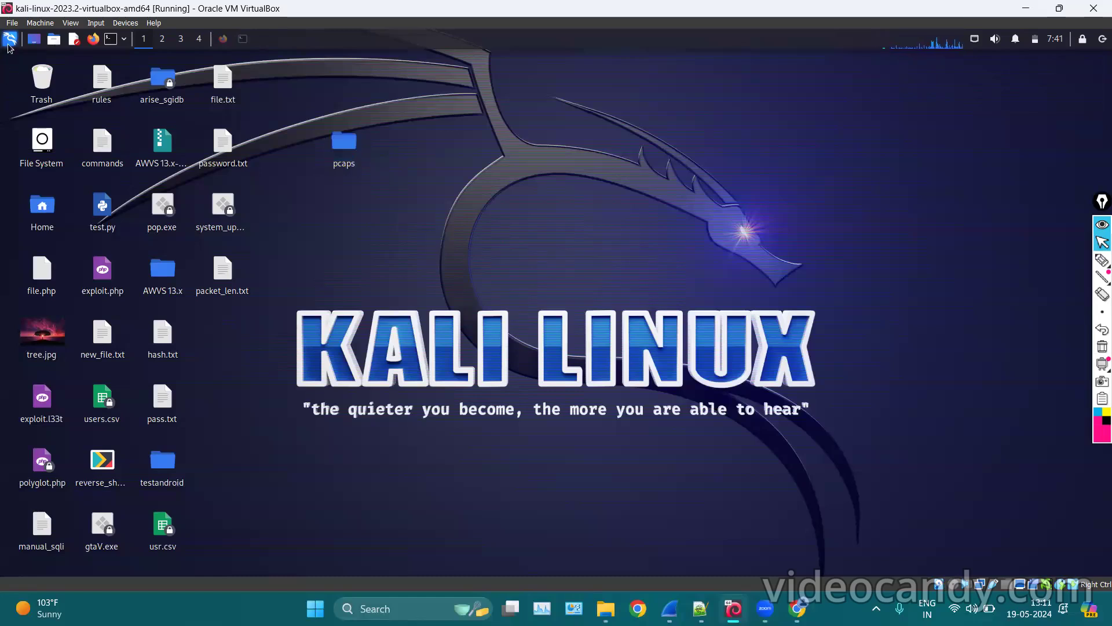
# Launch Wireshark by searching 'wire' in the application menu.
pyautogui.click(8, 45)
pyautogui.write('wire')
pyautogui.press('Return')
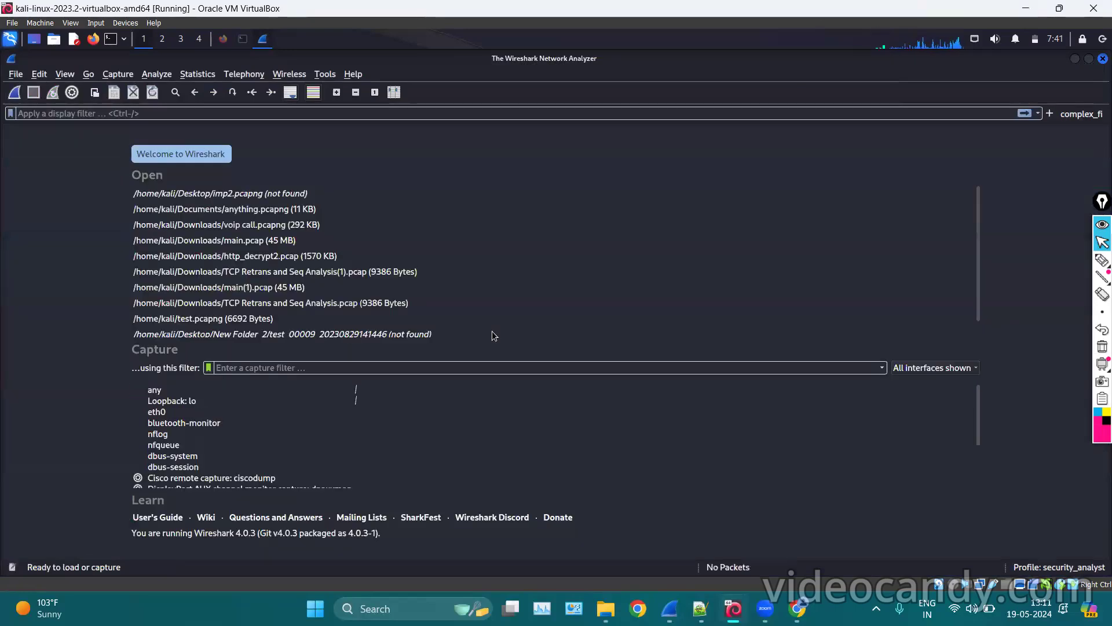
# Open Capture Options and show the Output tab's file settings.
pyautogui.click(117, 74)
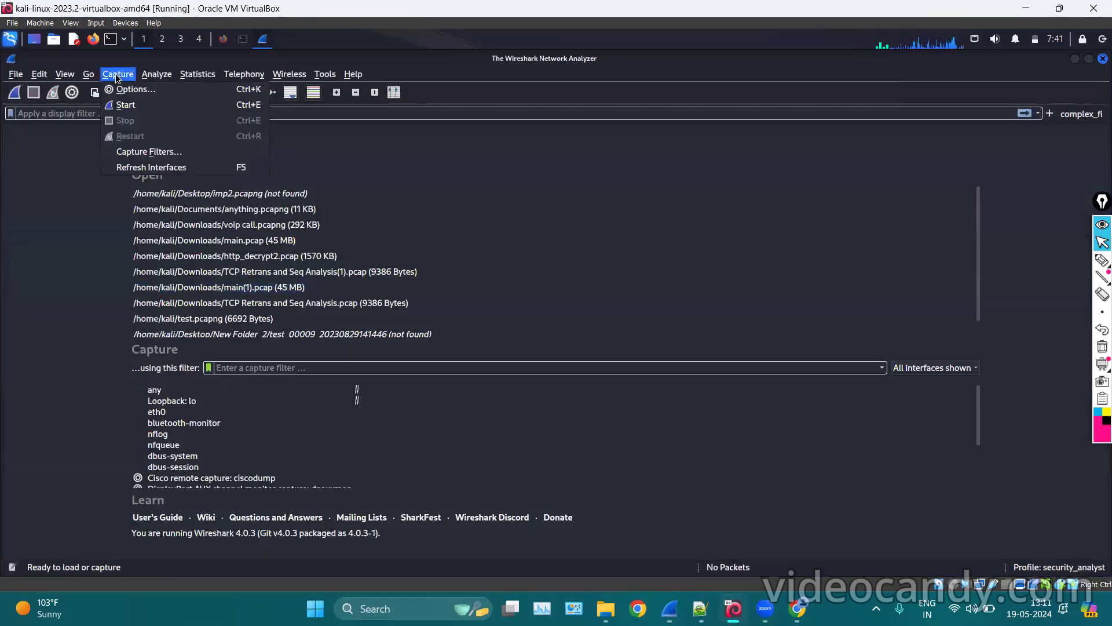
pyautogui.click(136, 95)
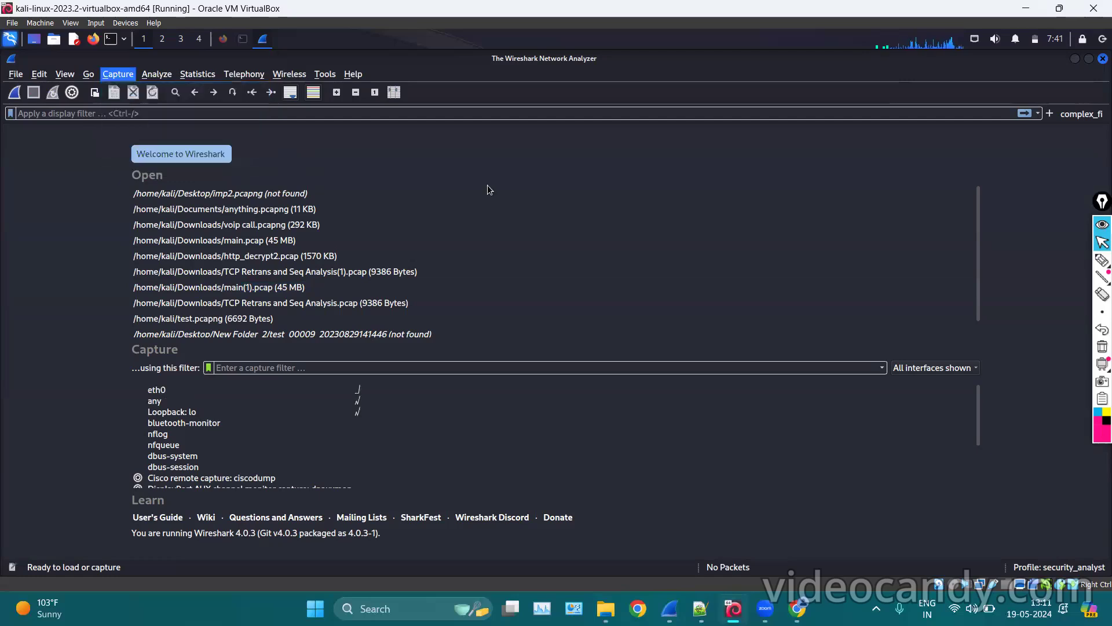
pyautogui.click(380, 163)
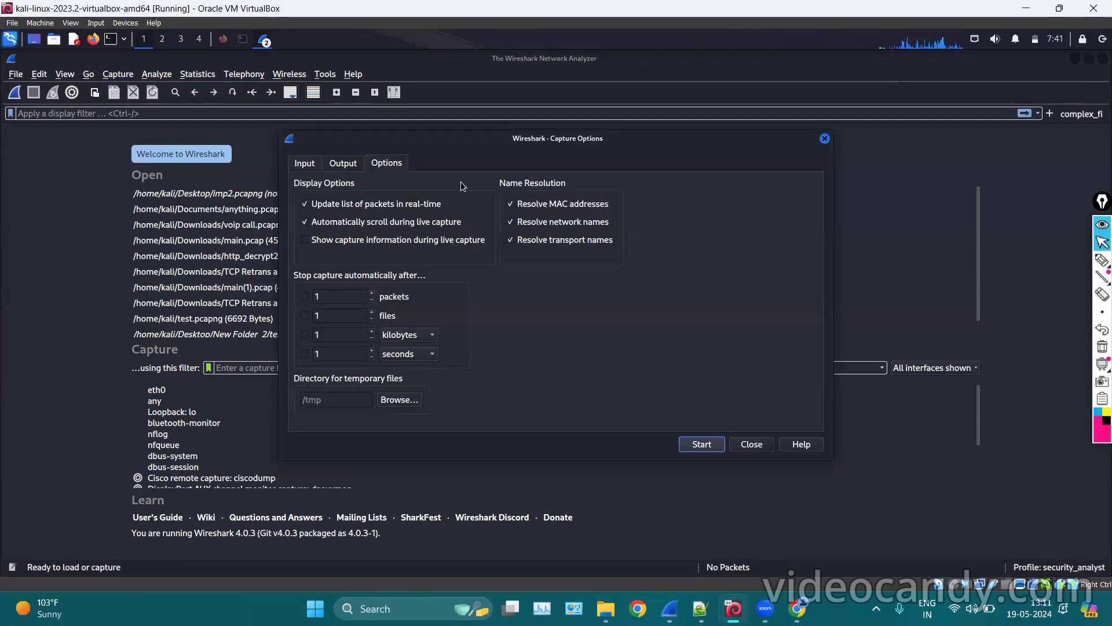
pyautogui.click(357, 166)
pyautogui.click(387, 165)
pyautogui.click(349, 165)
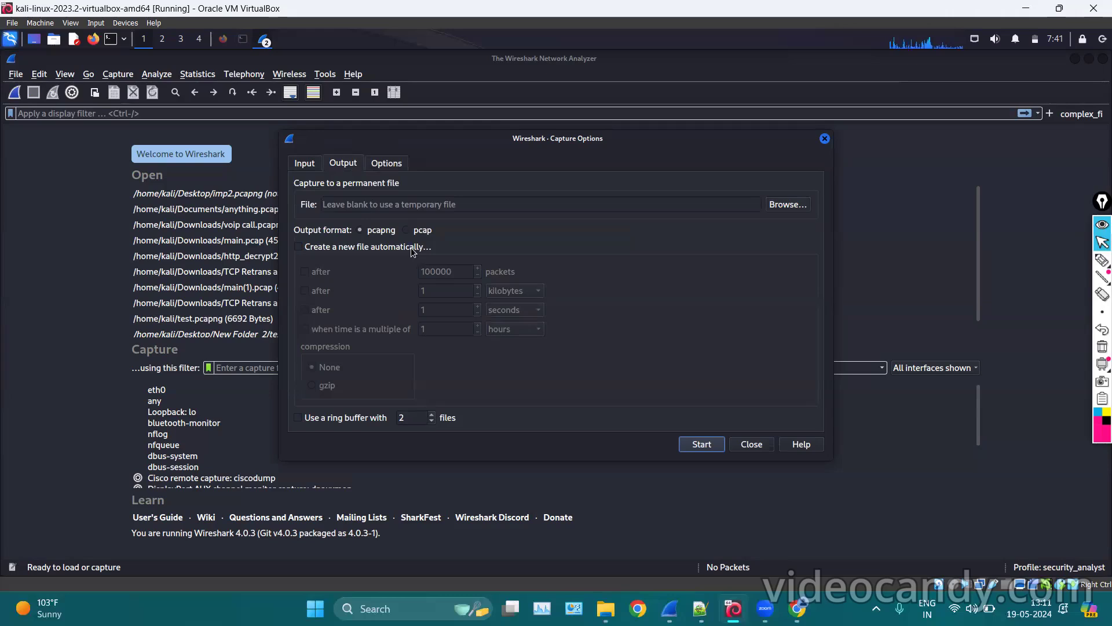
# Browse the still-empty pcaps folder for an output file, cancel, and minimize Wireshark.
pyautogui.moveTo(412, 248)
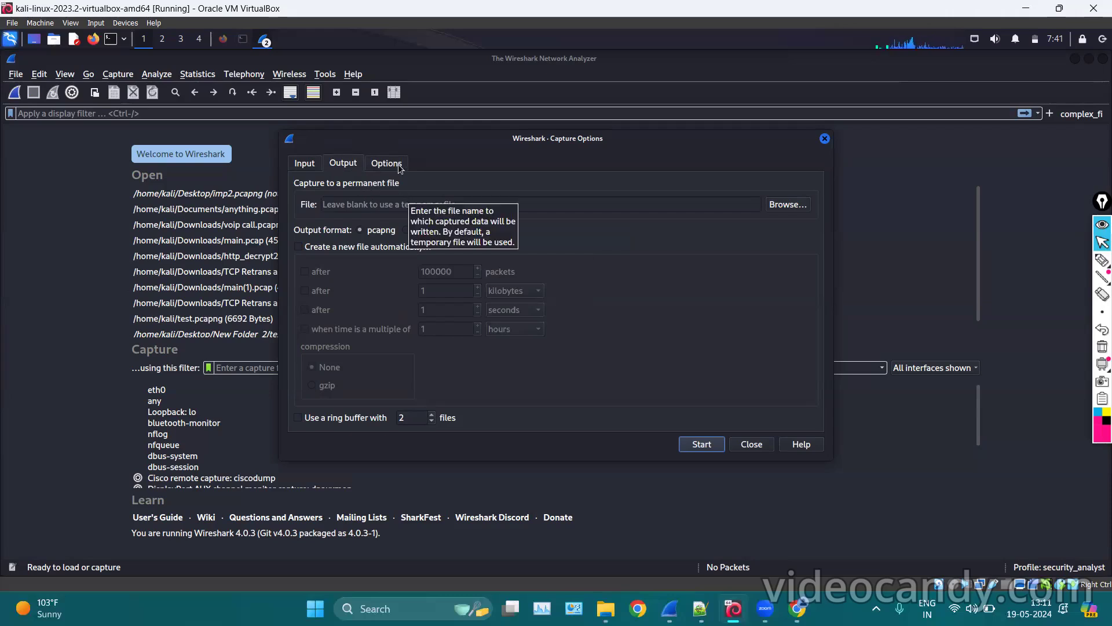
pyautogui.moveTo(444, 195)
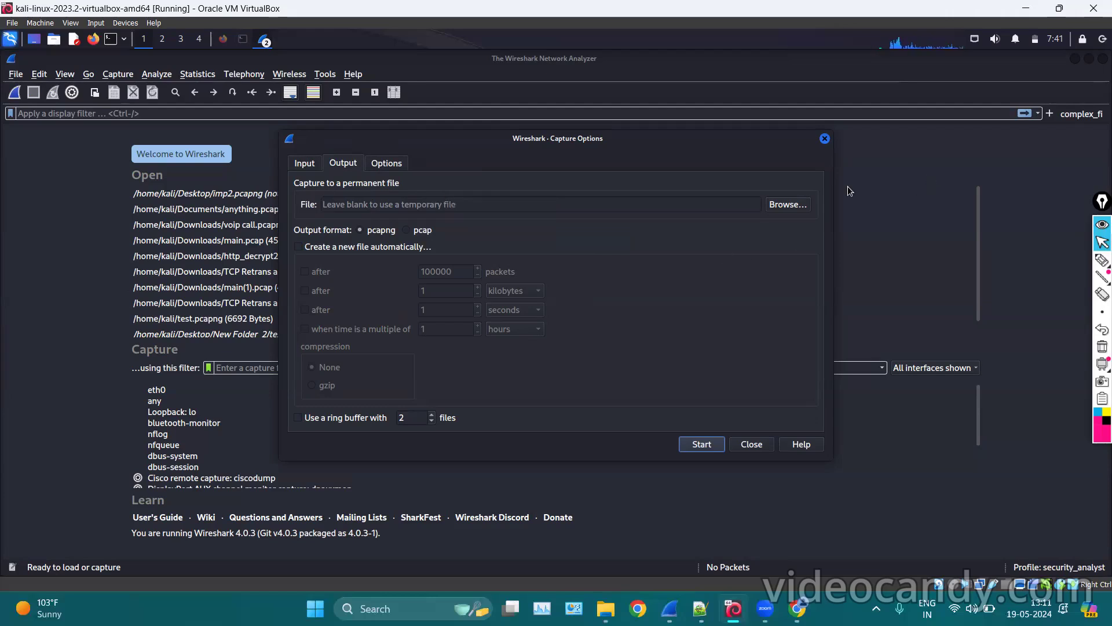
pyautogui.click(797, 210)
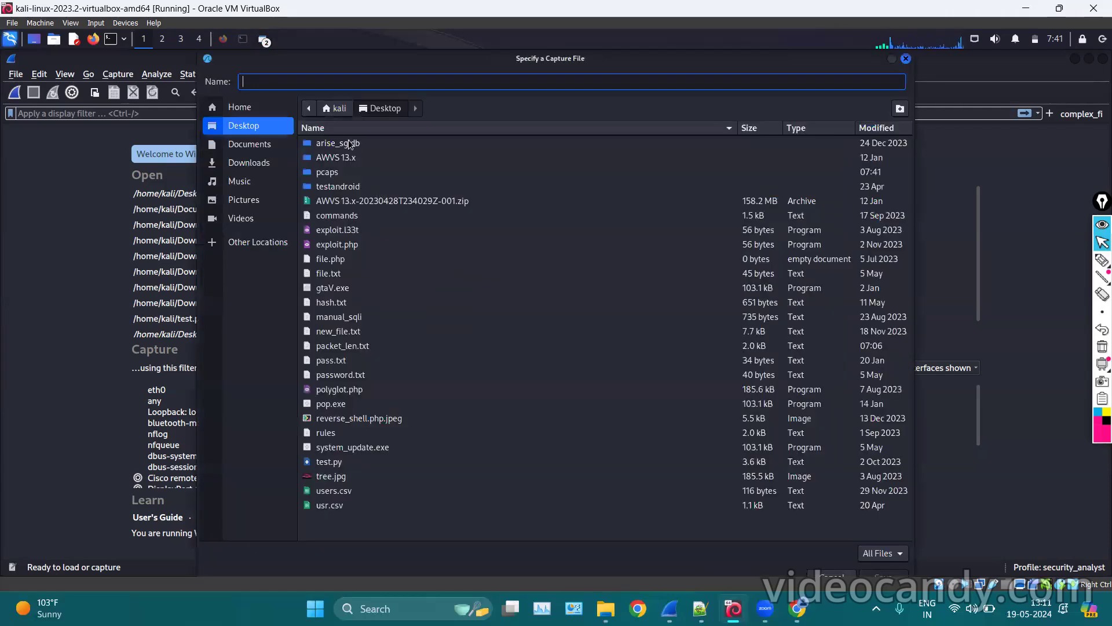
pyautogui.click(330, 172)
pyautogui.doubleClick(330, 172)
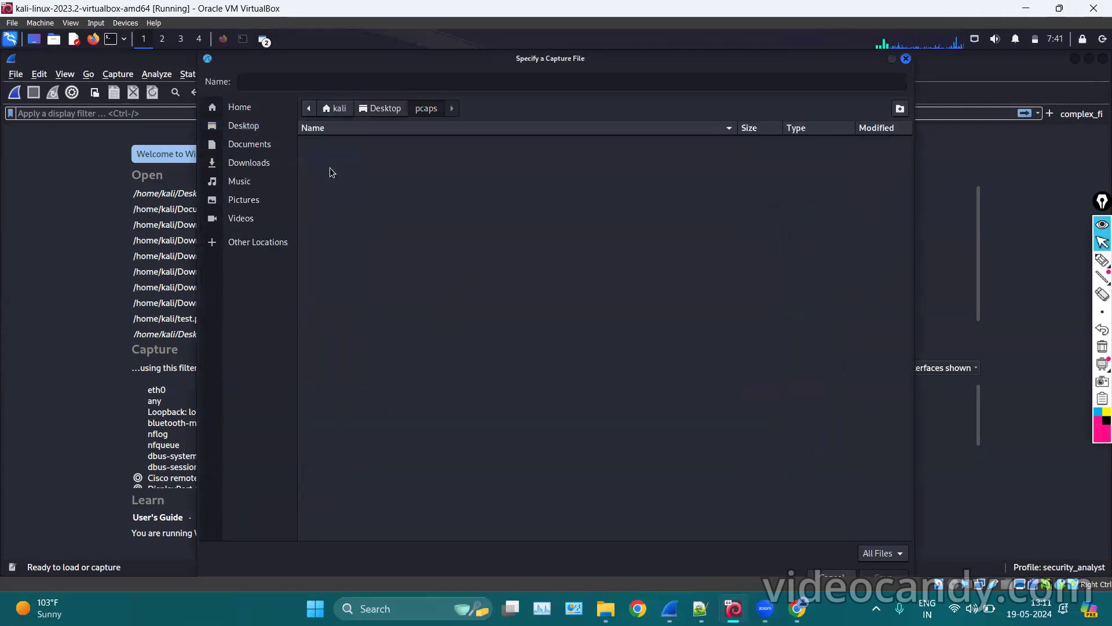
pyautogui.rightClick(393, 168)
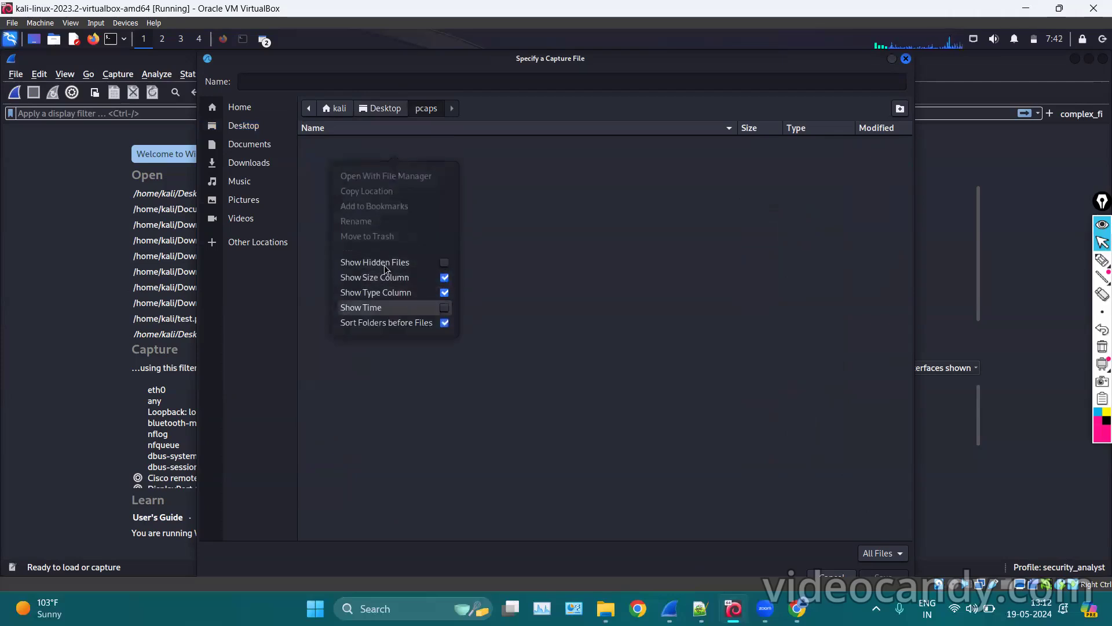
pyautogui.click(778, 256)
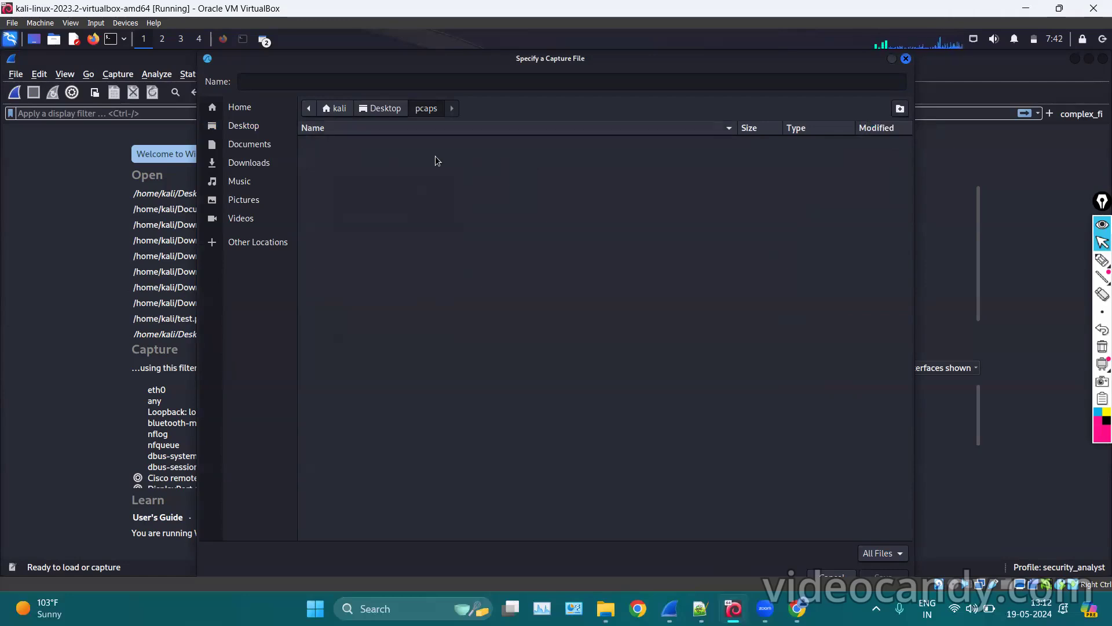
pyautogui.click(906, 59)
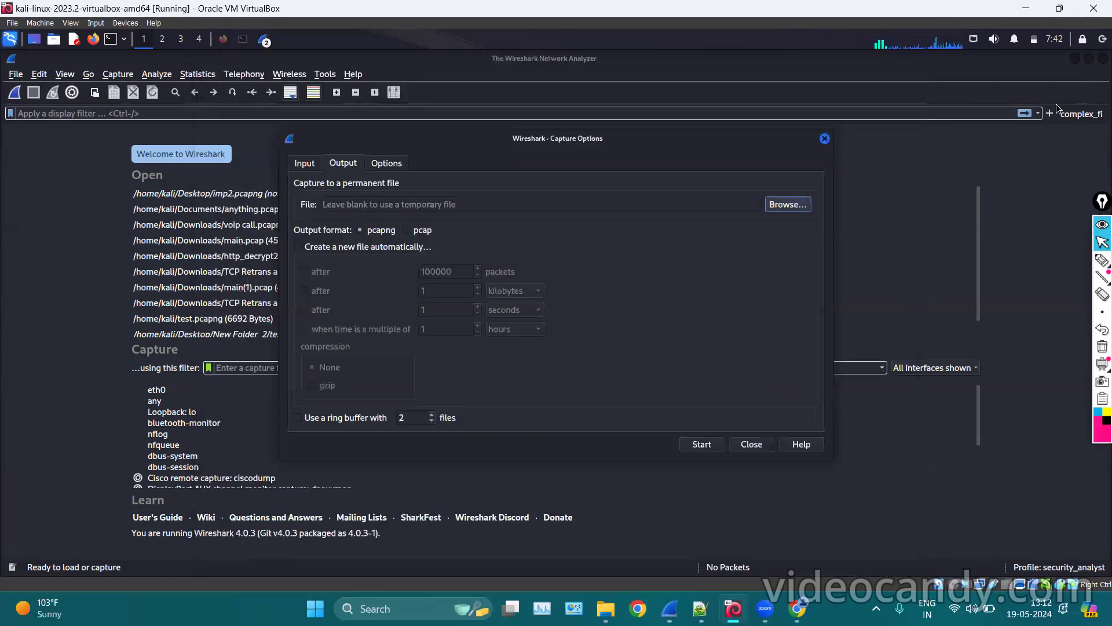
pyautogui.click(1076, 60)
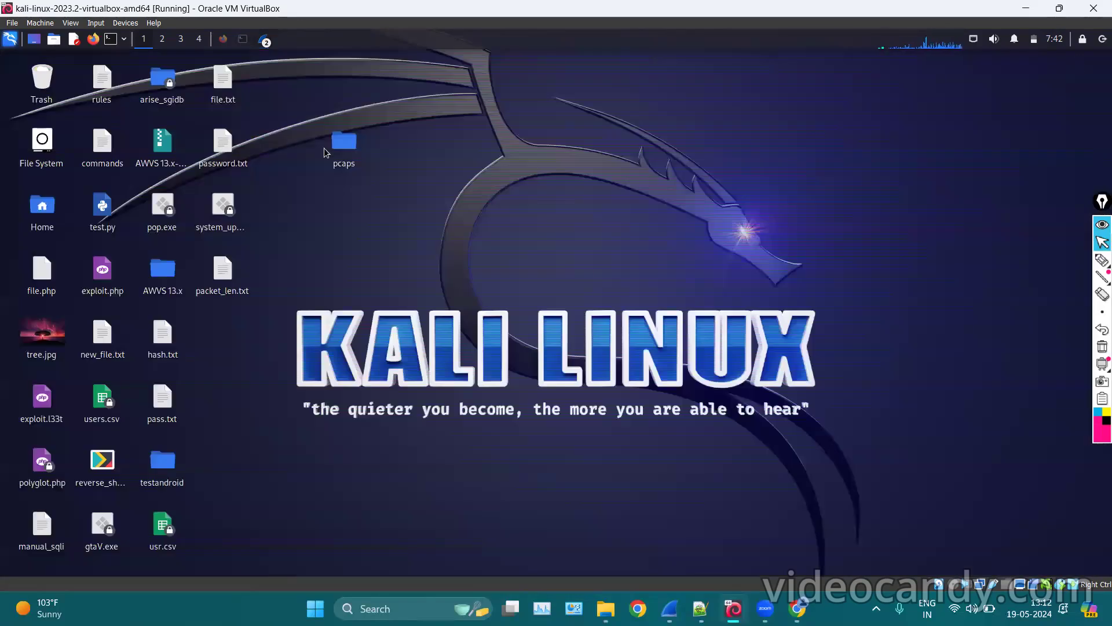
# Open the Desktop pcaps folder in Thunar and create an empty document named file.pcapng.
pyautogui.click(351, 154)
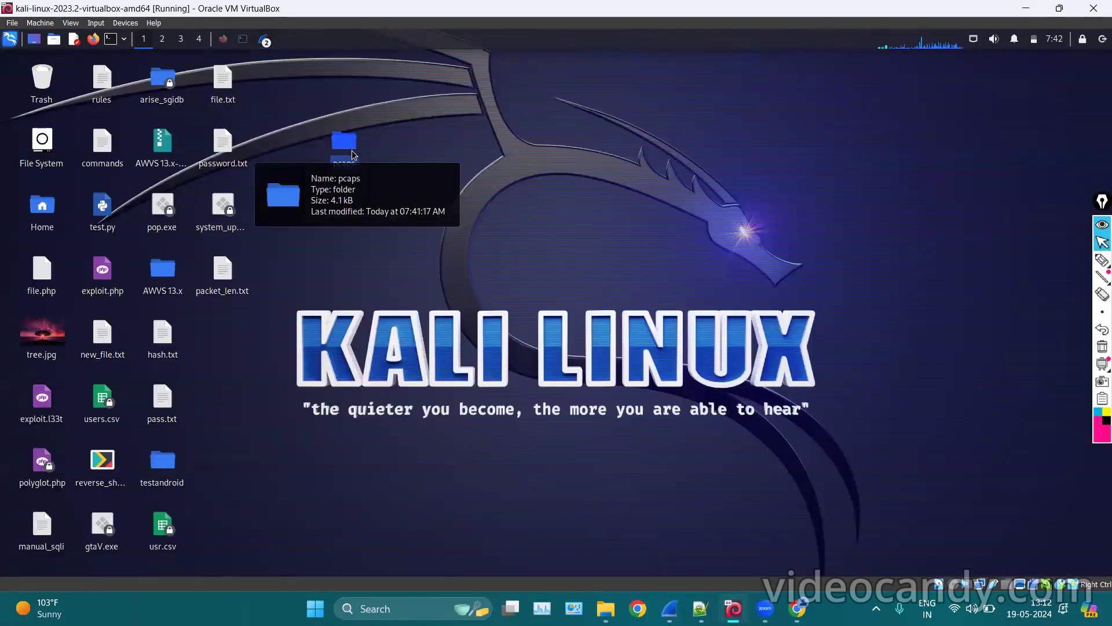
pyautogui.doubleClick(351, 155)
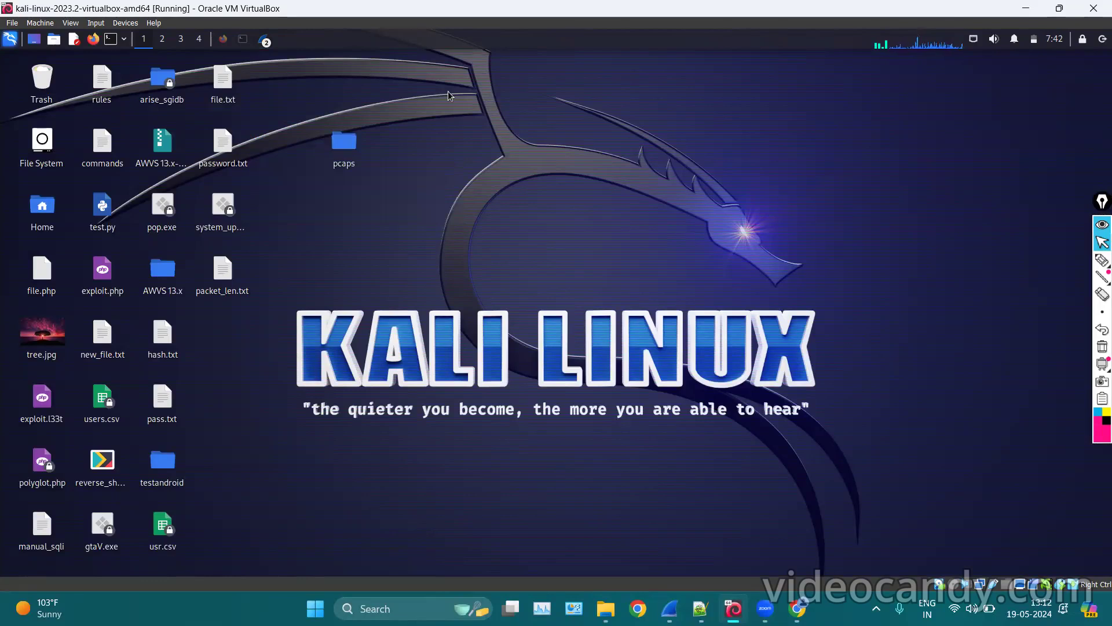
pyautogui.rightClick(401, 214)
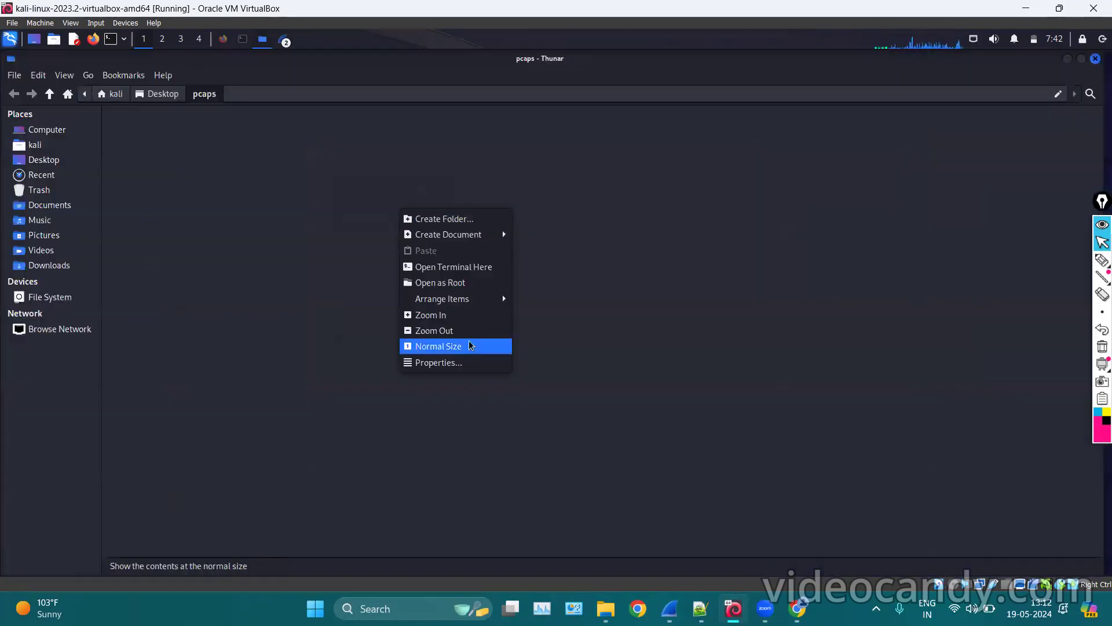
pyautogui.moveTo(493, 235)
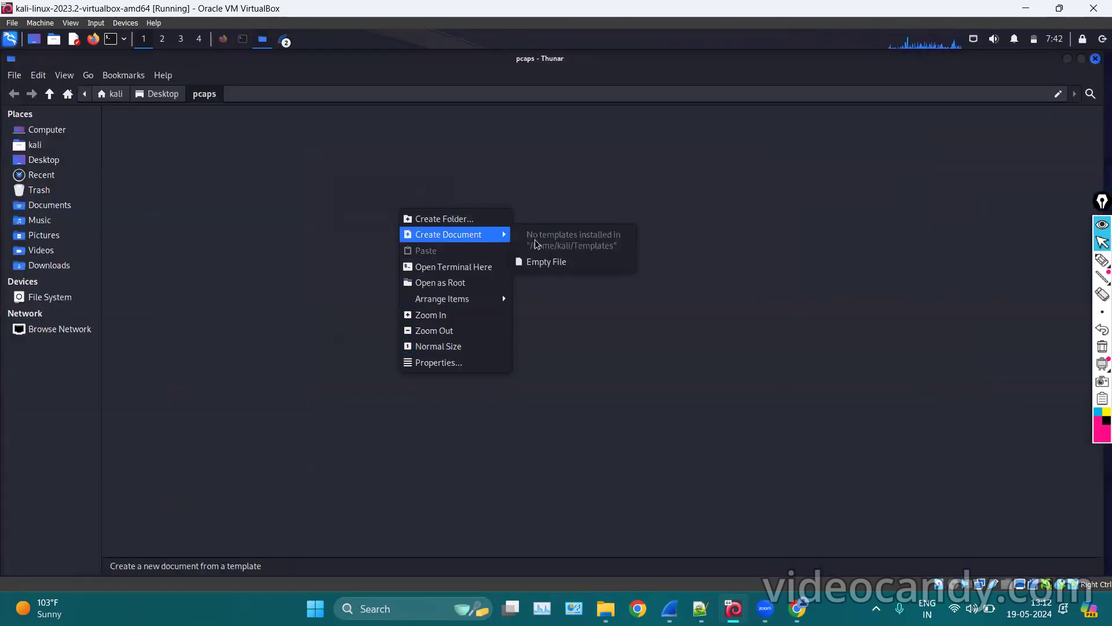
pyautogui.click(555, 259)
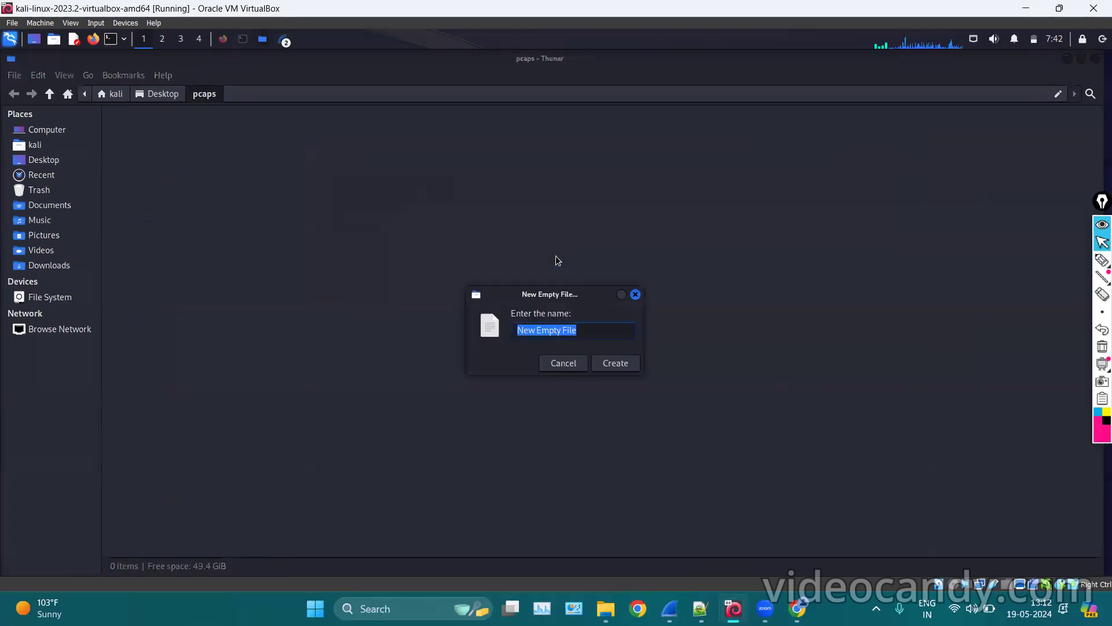
pyautogui.press('BackSpace')
pyautogui.write('file')
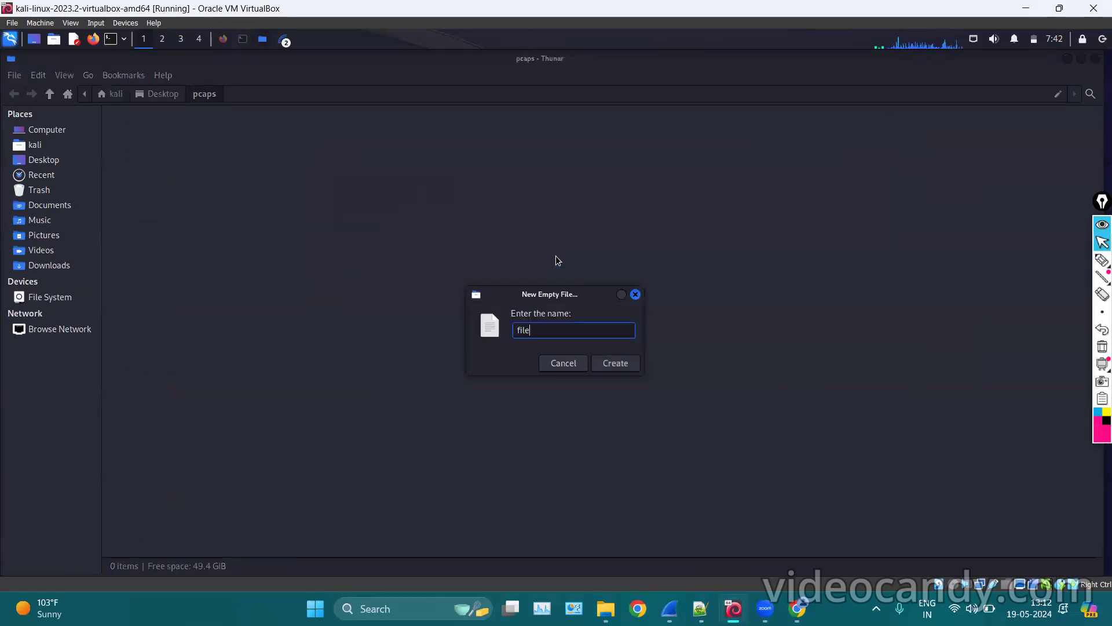
pyautogui.write('.pcapng')
pyautogui.press('Return')
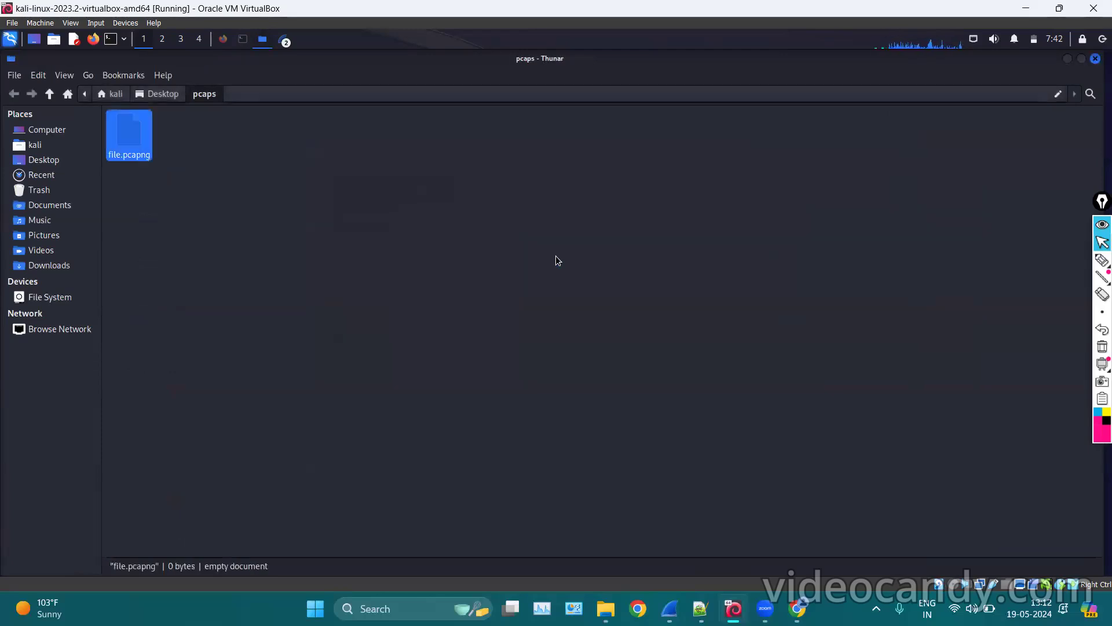
pyautogui.click(558, 261)
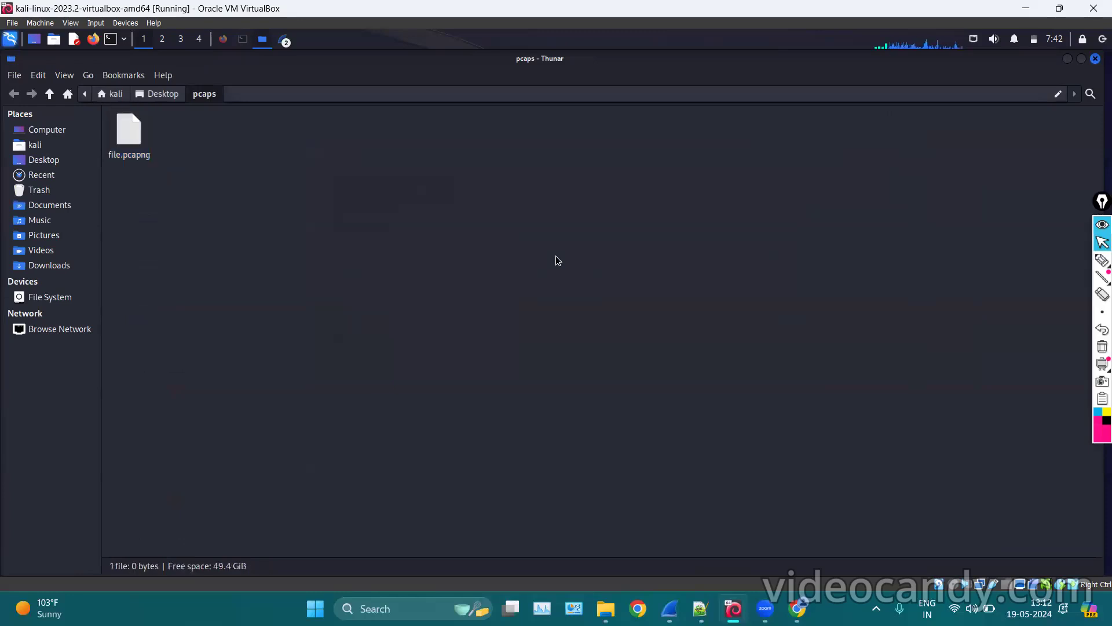
pyautogui.click(281, 40)
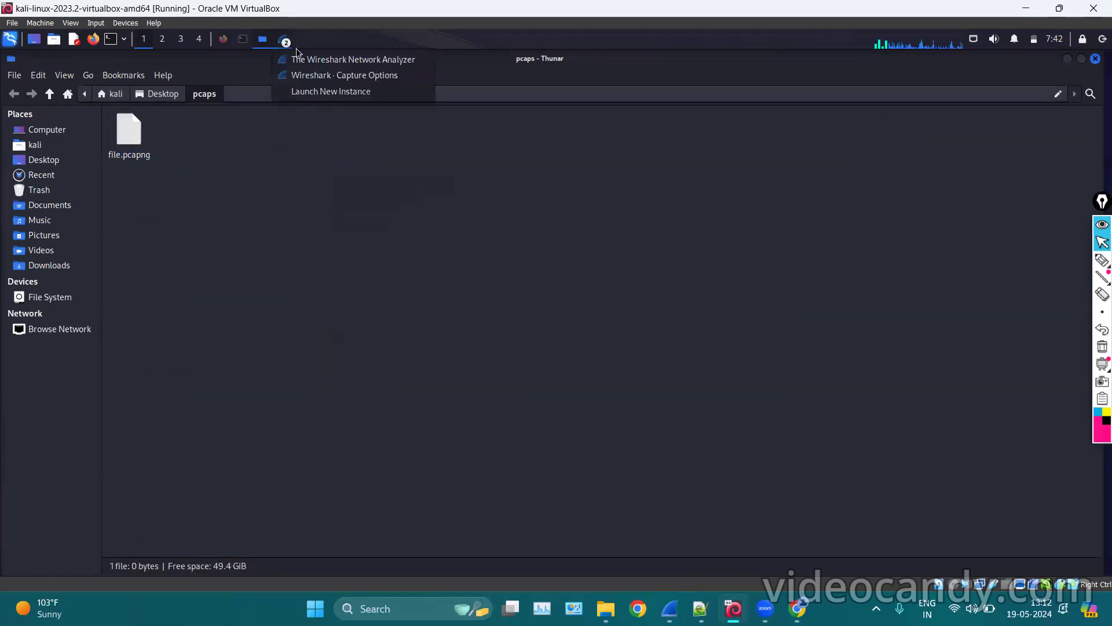
# Choose pcaps/file.pcapng as the capture output file, replacing the existing one.
pyautogui.click(308, 76)
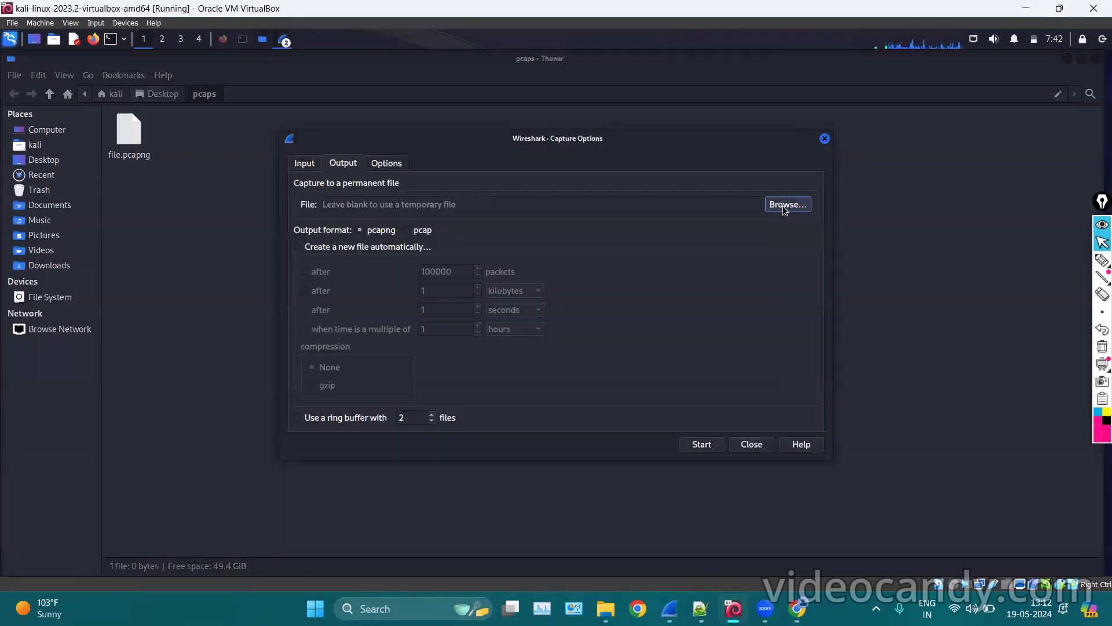
pyautogui.click(788, 205)
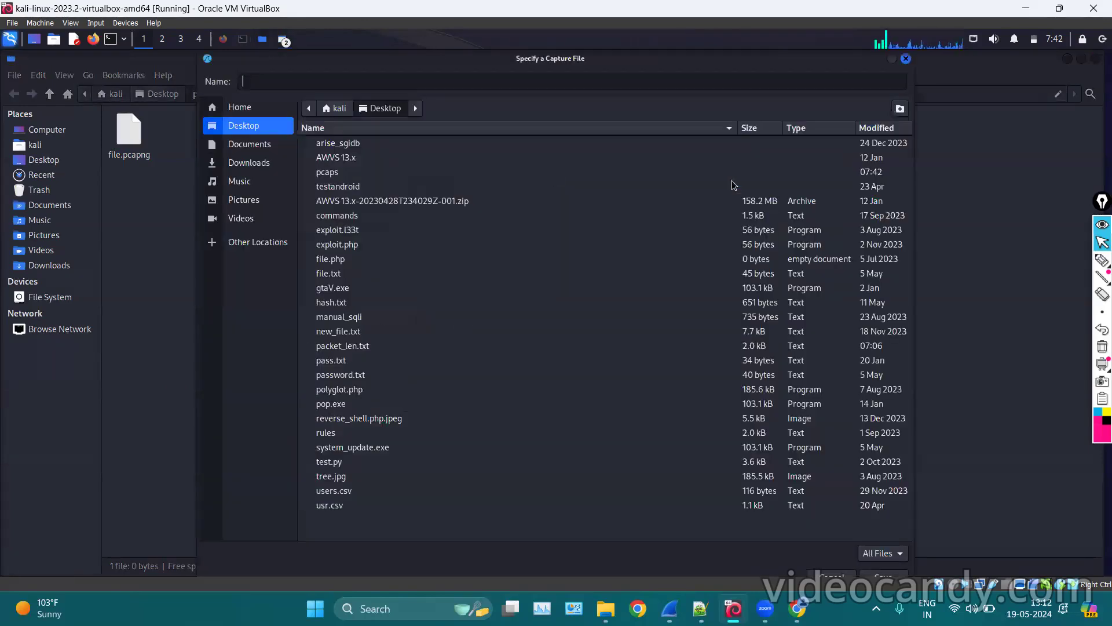
pyautogui.click(325, 174)
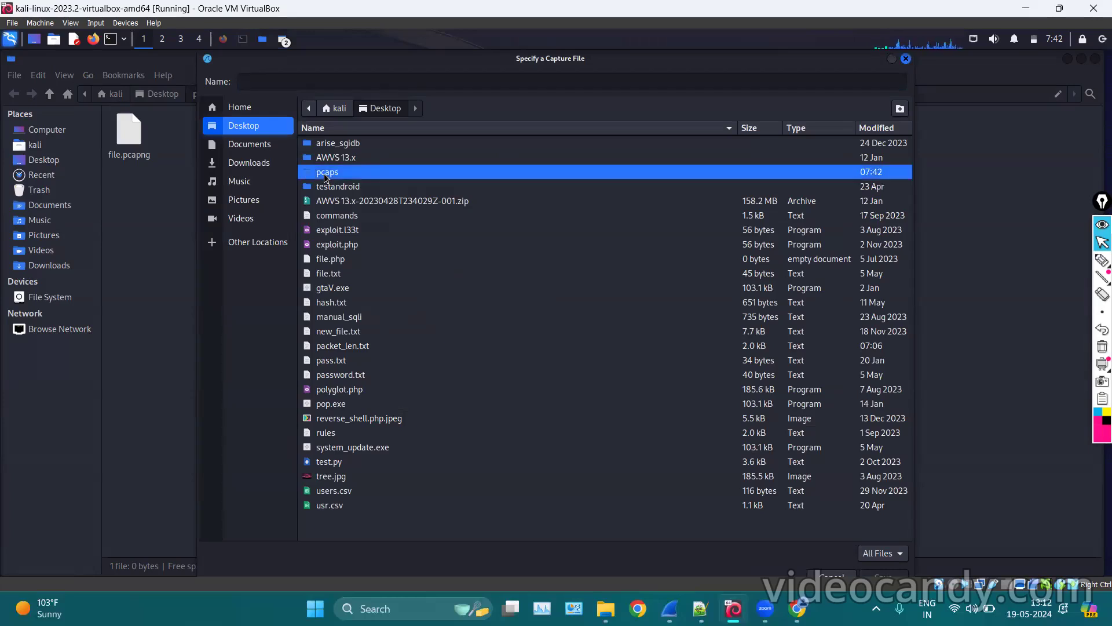
pyautogui.doubleClick(336, 172)
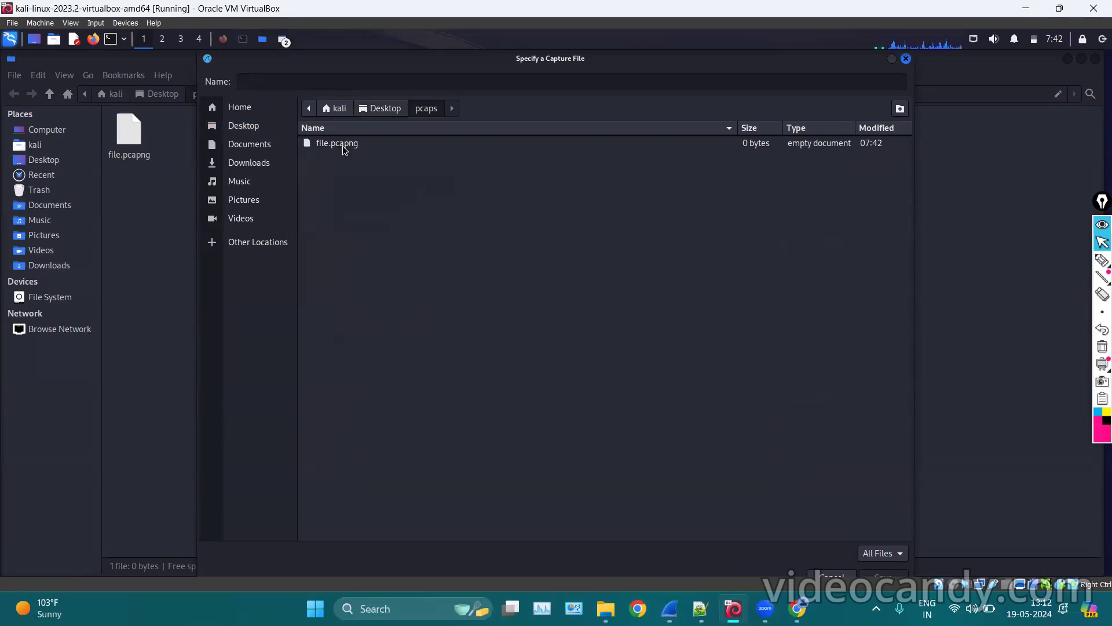
pyautogui.click(343, 145)
pyautogui.doubleClick(342, 145)
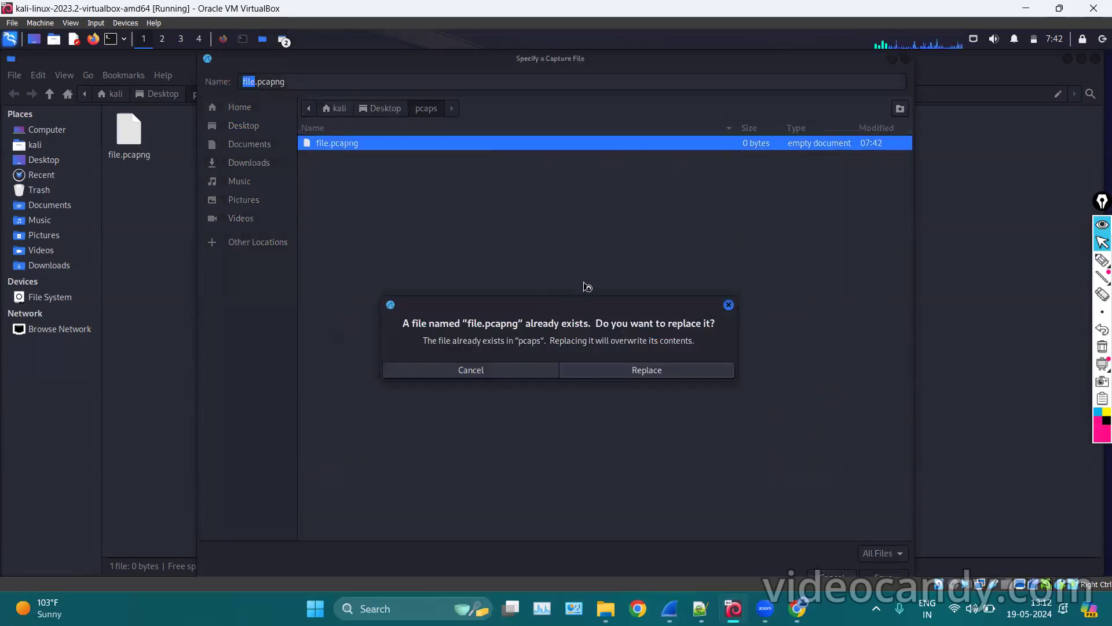
pyautogui.click(599, 371)
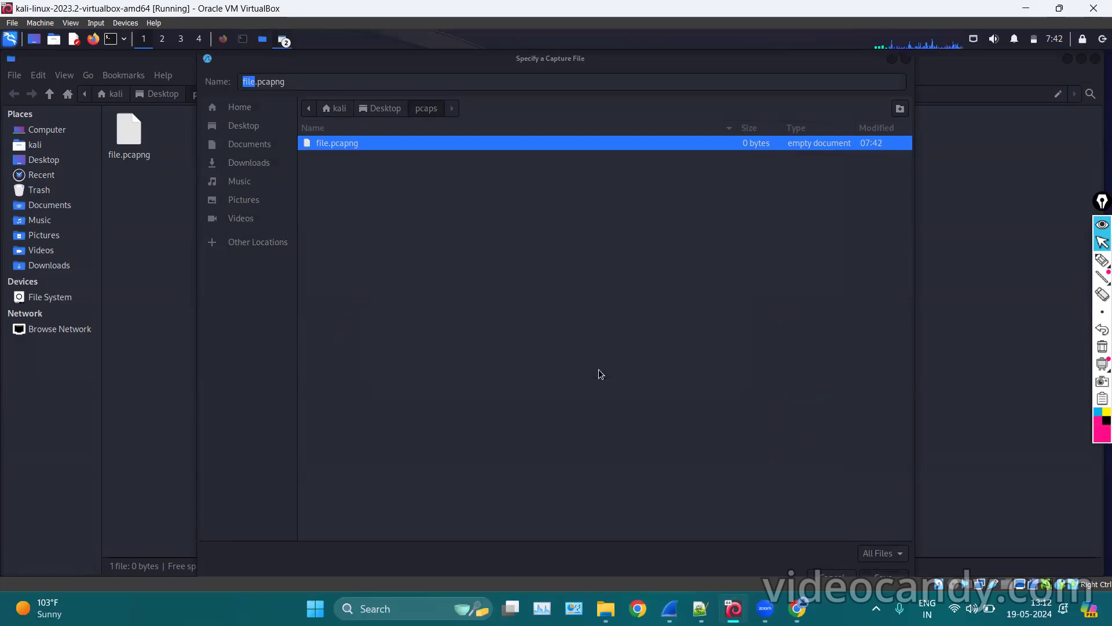
# Check the /home/kali/Desktop/pcaps/file.pcapng path and enable automatic new-file creation.
pyautogui.moveTo(474, 203); pyautogui.dragTo(427, 204)
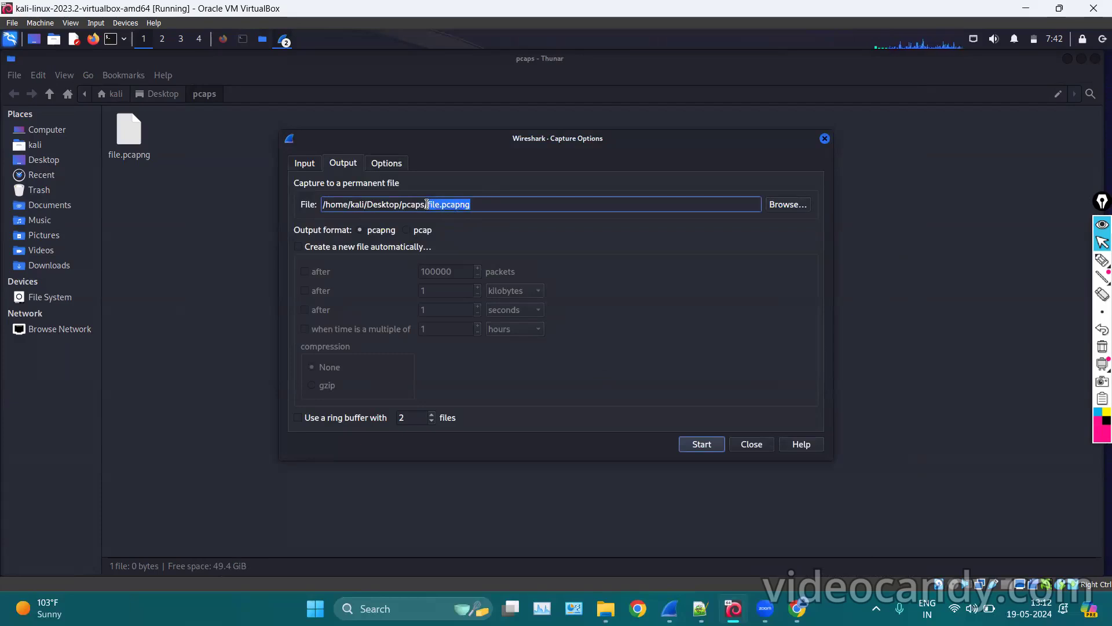
pyautogui.click(504, 199)
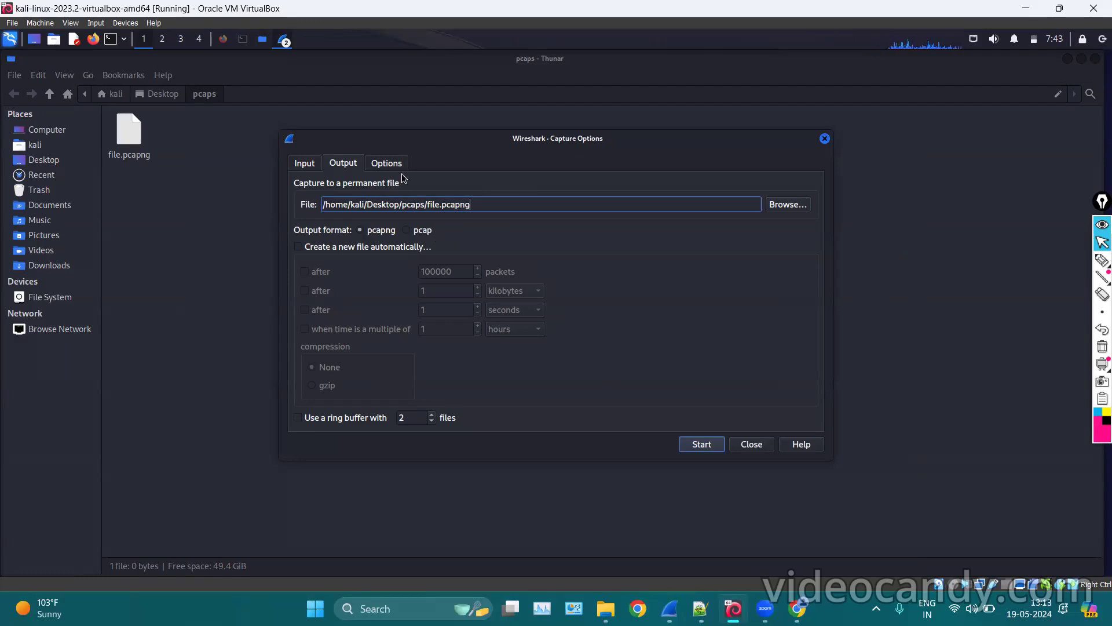
pyautogui.click(300, 248)
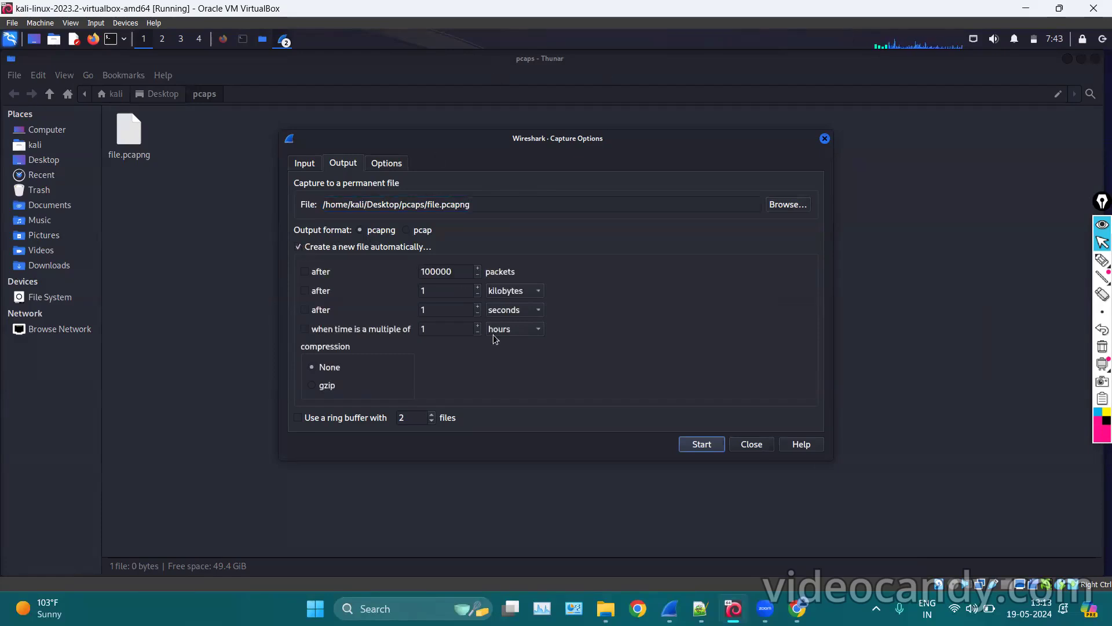
# Change the per-file packet limit from 100000 to 20.
pyautogui.click(308, 271)
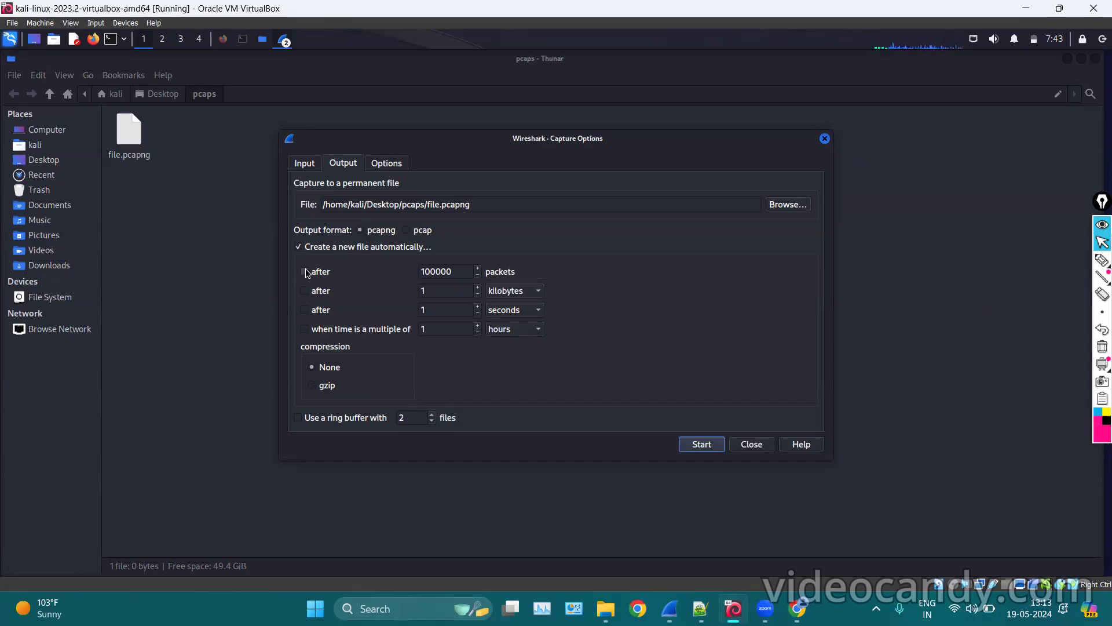
pyautogui.click(461, 273)
pyautogui.press('BackSpace')
pyautogui.press('BackSpace')
pyautogui.press('BackSpace')
pyautogui.press('BackSpace')
pyautogui.press('BackSpace')
pyautogui.press('BackSpace')
pyautogui.write('20')
# Bring the main Wireshark window forward and try starting the capture.
pyautogui.click(283, 44)
pyautogui.click(299, 71)
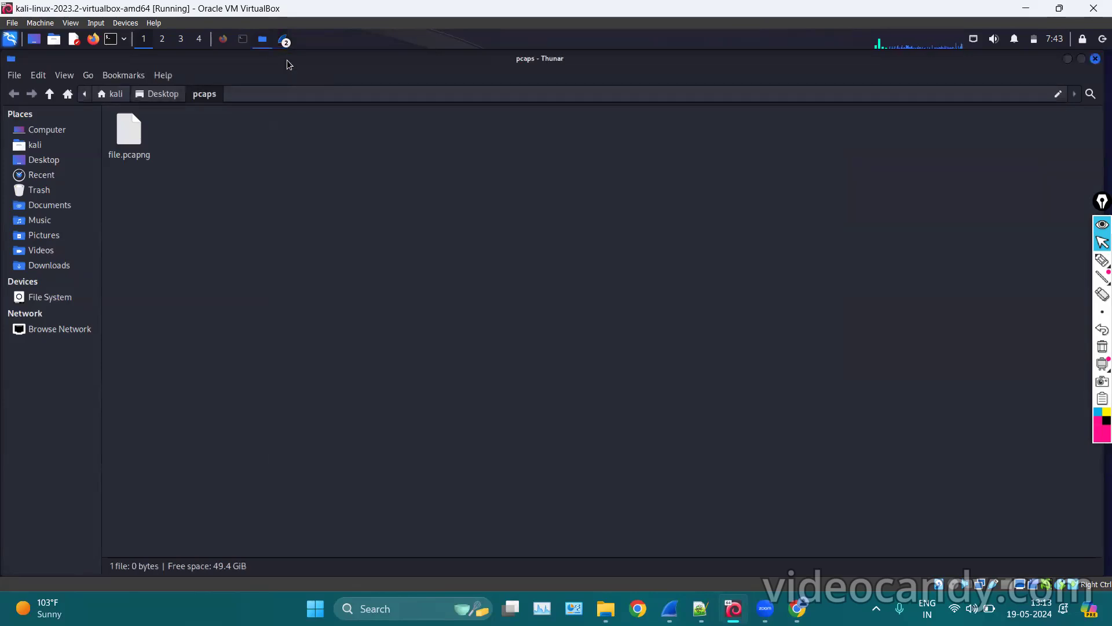
pyautogui.click(284, 40)
pyautogui.click(297, 61)
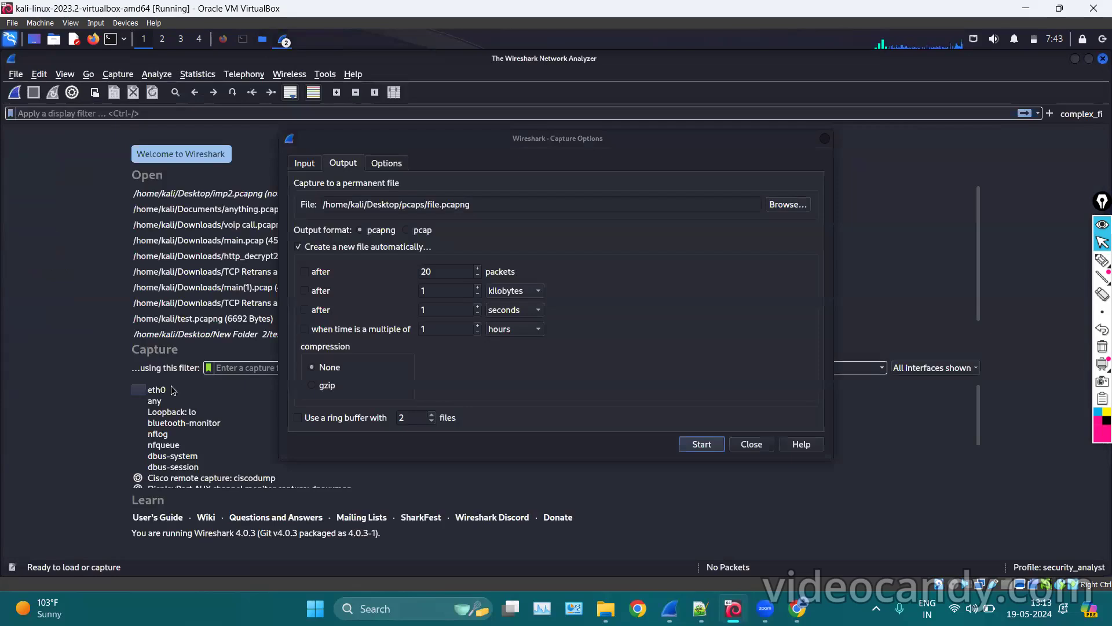
pyautogui.click(700, 445)
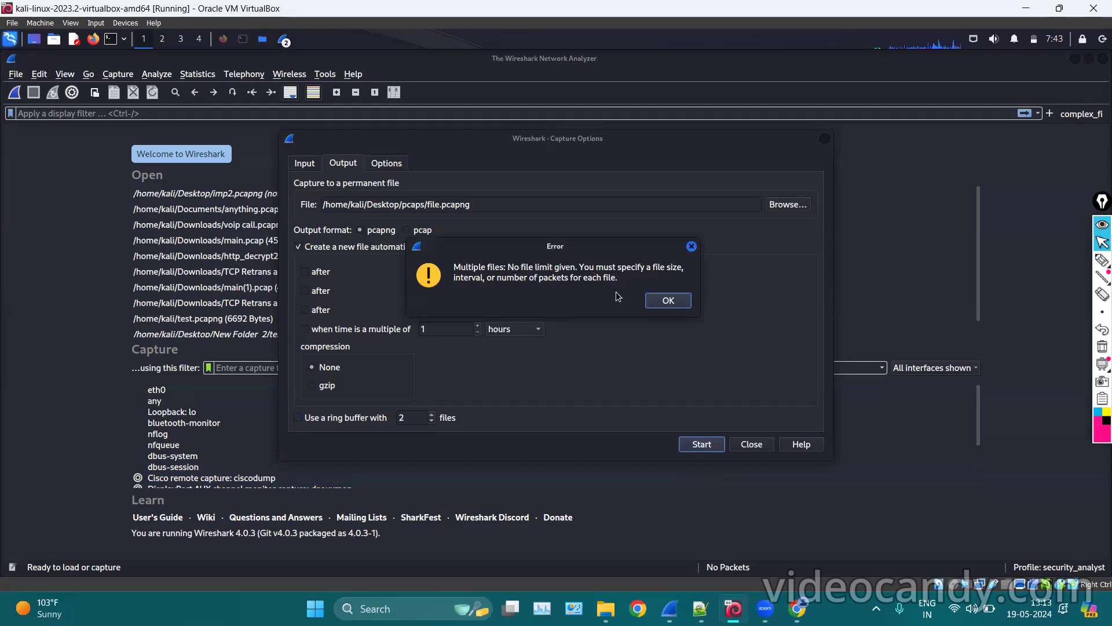
# Dismiss the file-limit error, tick the 20-packet limit, select eth0, and start capturing.
pyautogui.click(667, 299)
pyautogui.click(312, 274)
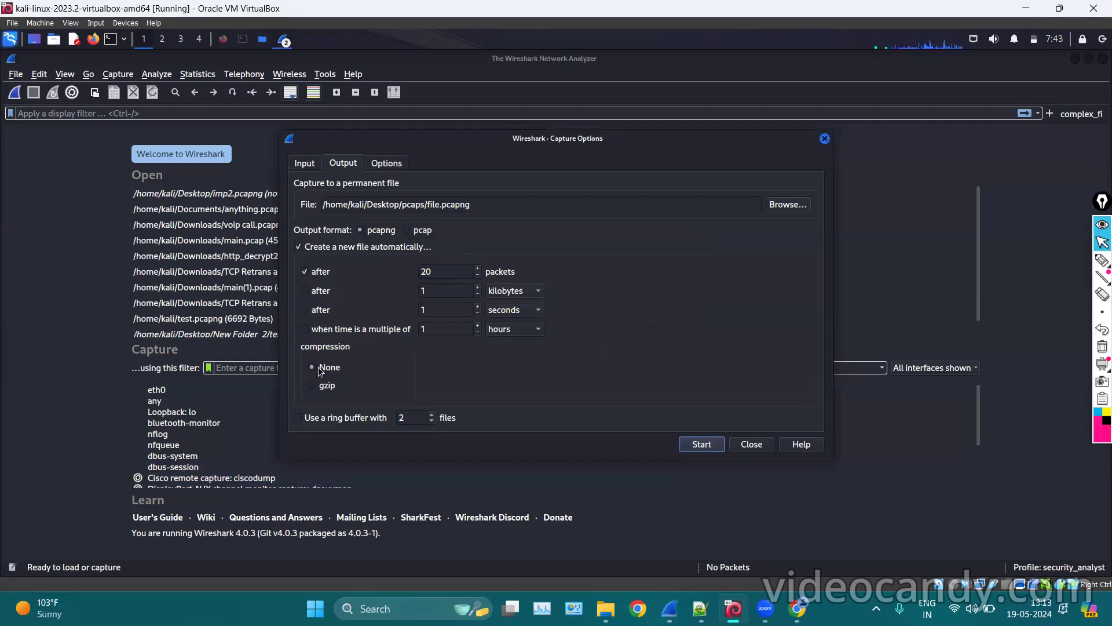
pyautogui.click(164, 389)
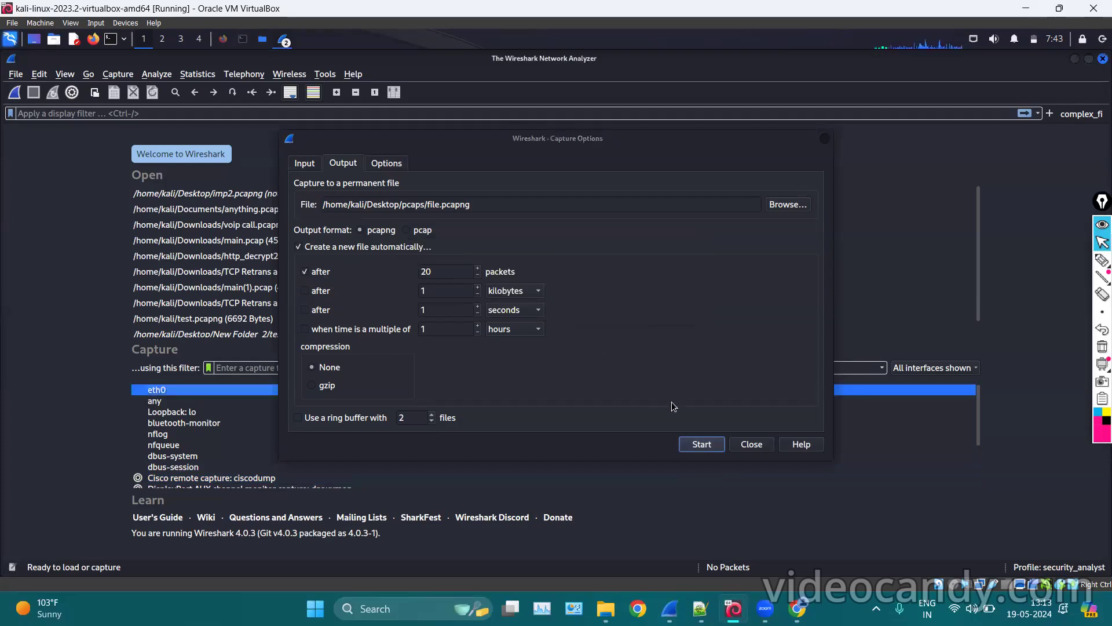
pyautogui.click(701, 444)
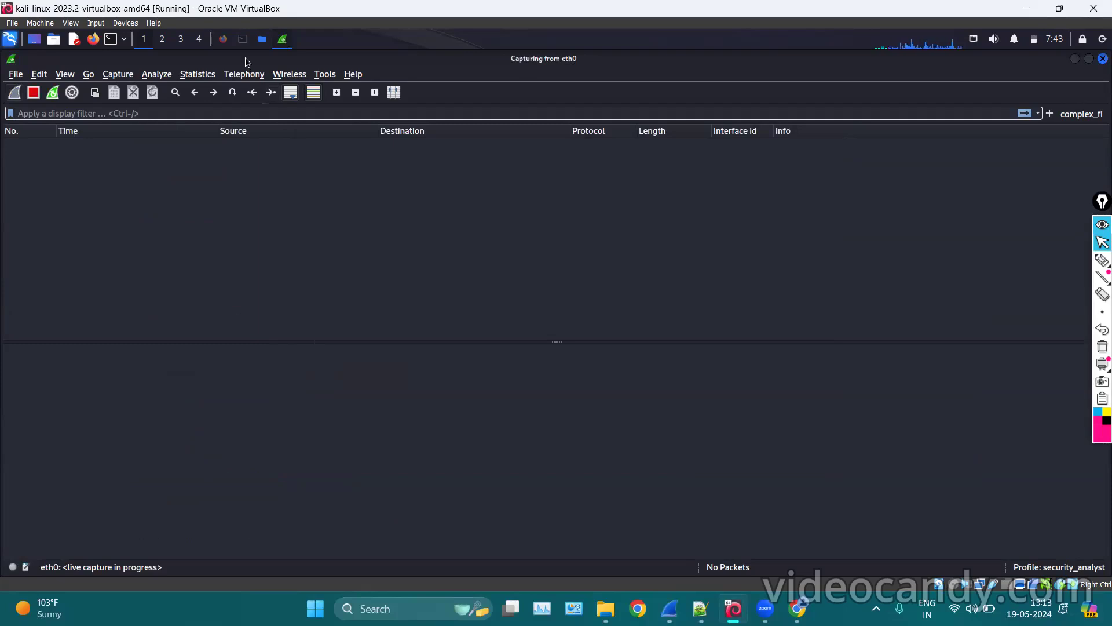
pyautogui.click(244, 41)
# Run ping google.com in the terminal.
pyautogui.press('BackSpace')
pyautogui.press('BackSpace')
pyautogui.write('ing go')
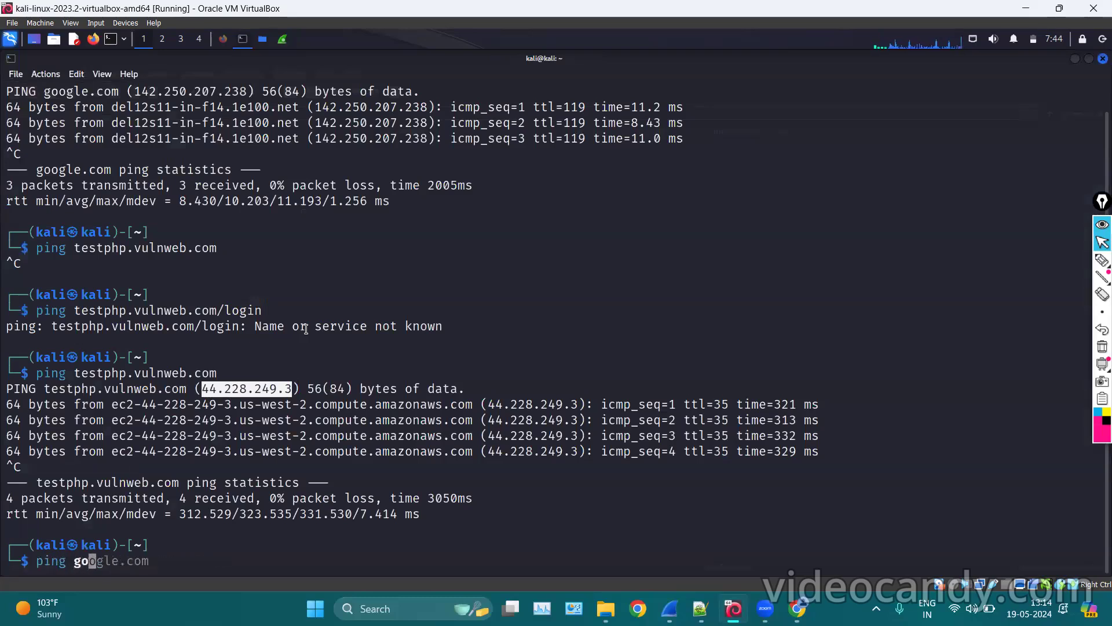
pyautogui.press('Right')
pyautogui.press('Return')
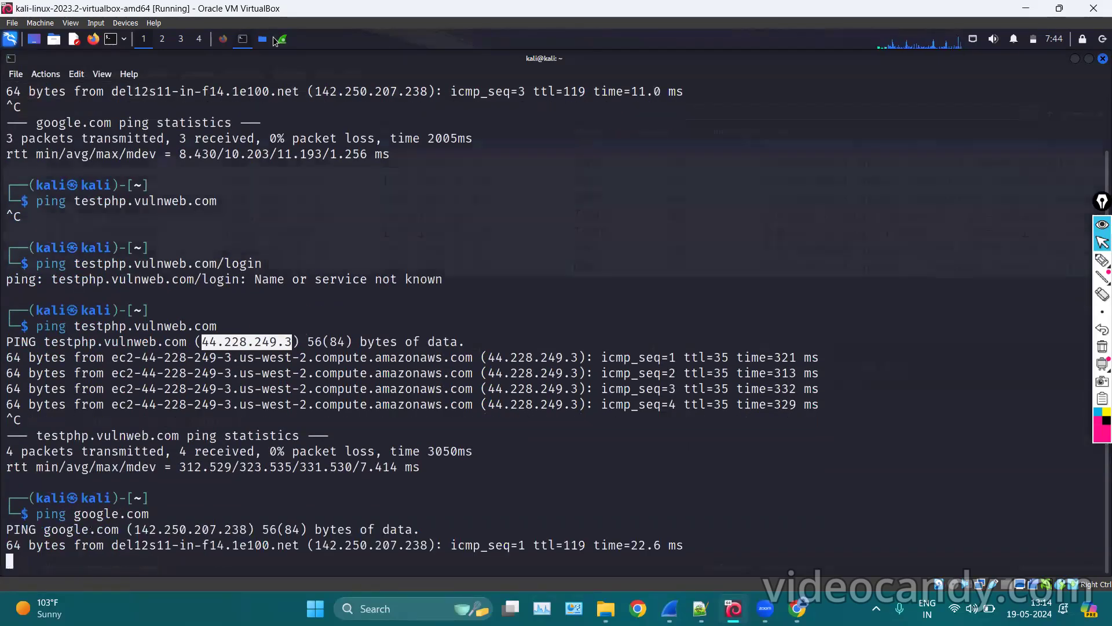
# Watch the live capture, stop it, and end the ping with Ctrl+C.
pyautogui.click(274, 41)
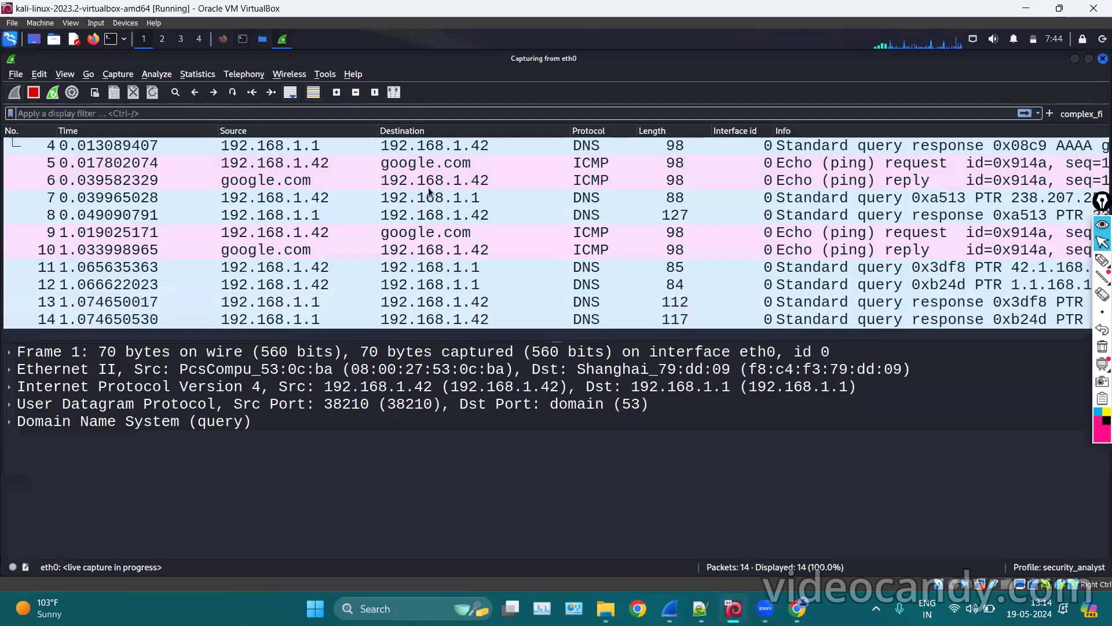
pyautogui.hotkey('ctrl', 'r')
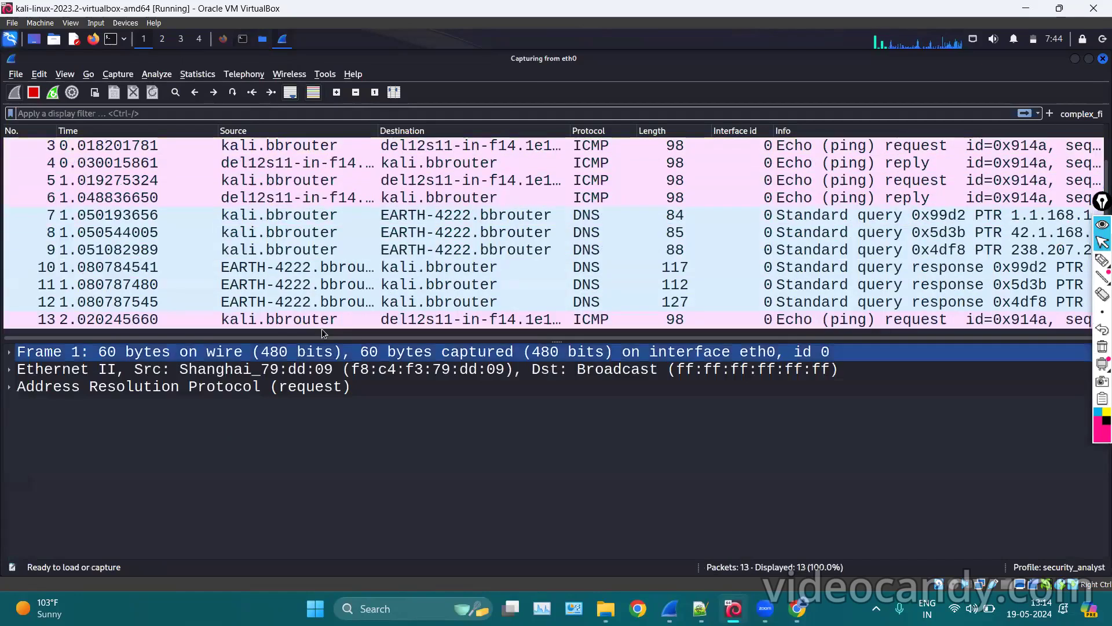
pyautogui.click(408, 238)
pyautogui.hotkey('ctrl', 'e')
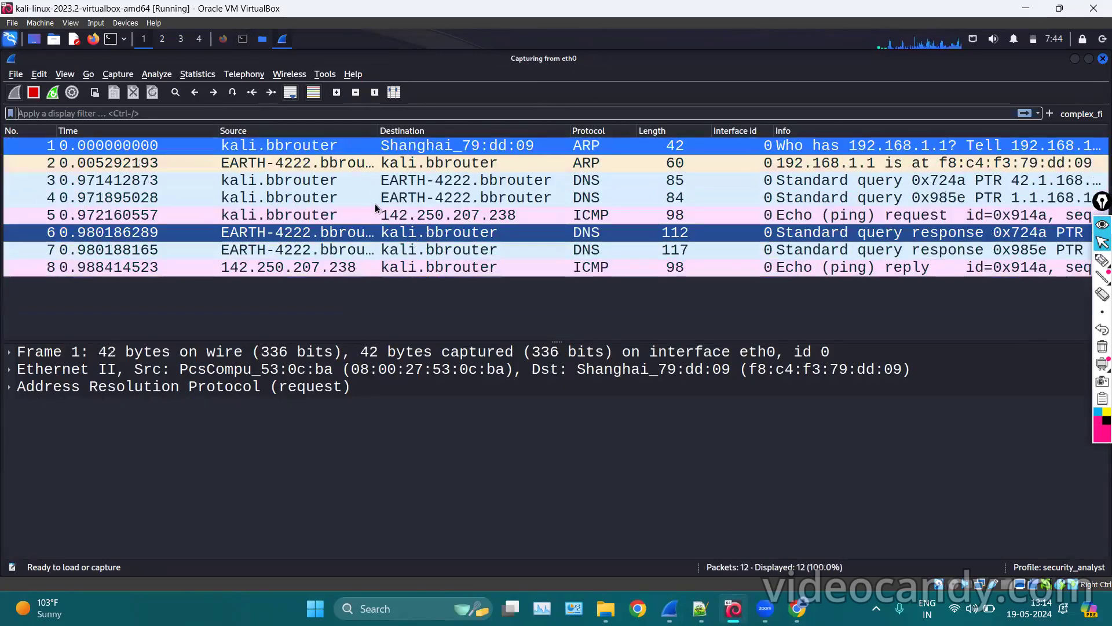
pyautogui.click(33, 93)
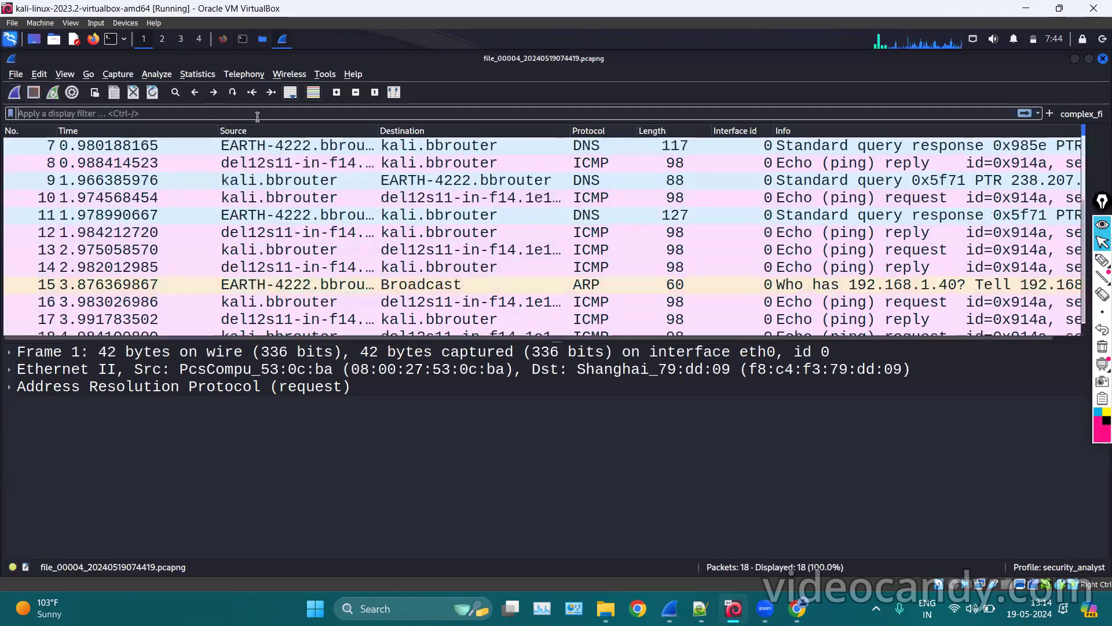
pyautogui.click(243, 39)
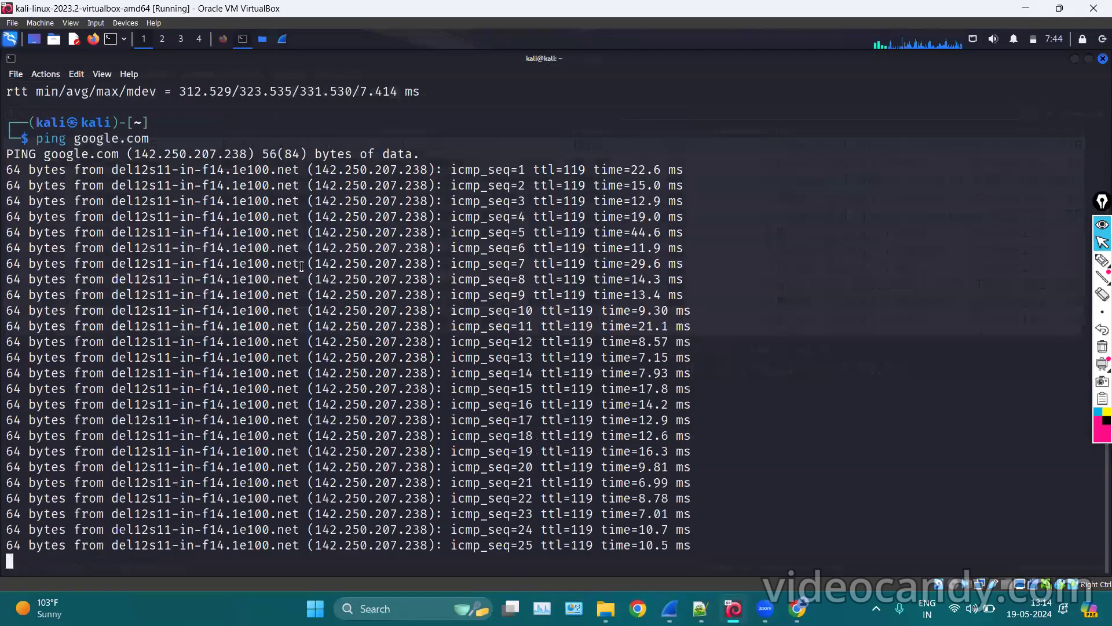
pyautogui.hotkey('ctrl', 'c')
pyautogui.click(265, 45)
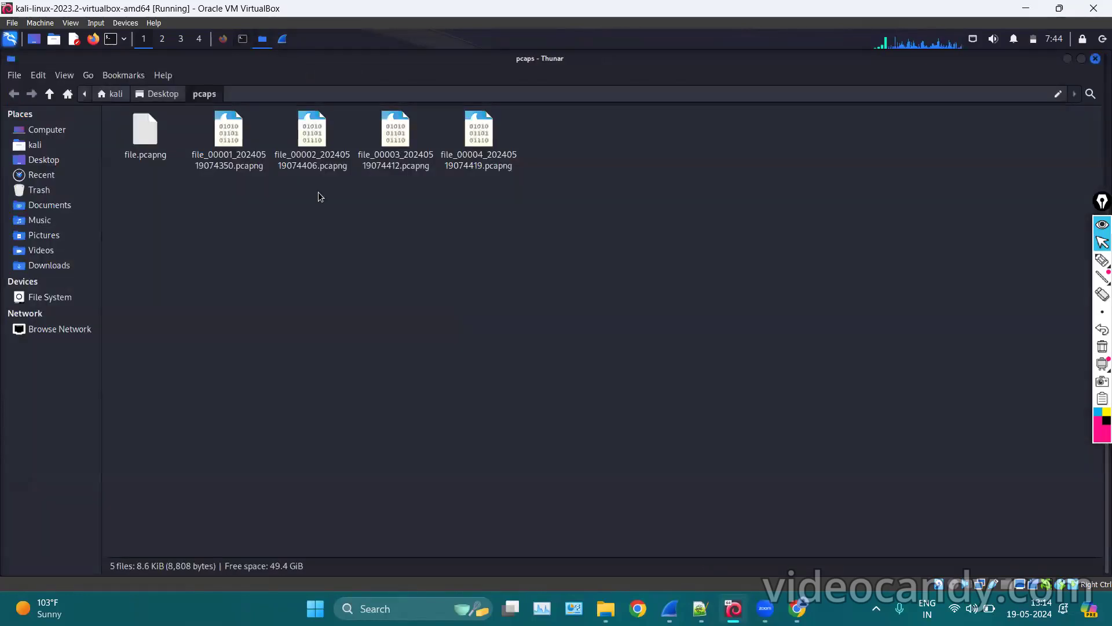
# Adjust the pcaps folder view to inspect file_00001 through file_00004, selecting file_00001.
pyautogui.click(1102, 260)
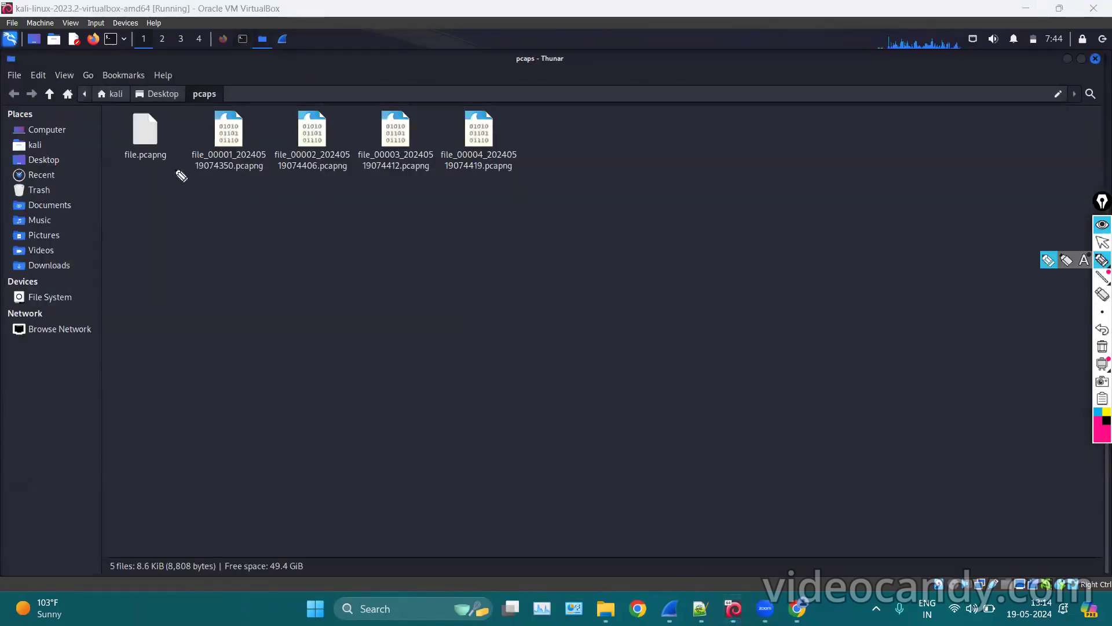
pyautogui.moveTo(120, 184)
pyautogui.mouseDown()
pyautogui.moveTo(170, 181)
pyautogui.moveTo(118, 94)
pyautogui.moveTo(110, 167)
pyautogui.moveTo(127, 175)
pyautogui.moveTo(125, 208)
pyautogui.mouseUp()
pyautogui.moveTo(197, 172); pyautogui.dragTo(492, 183)
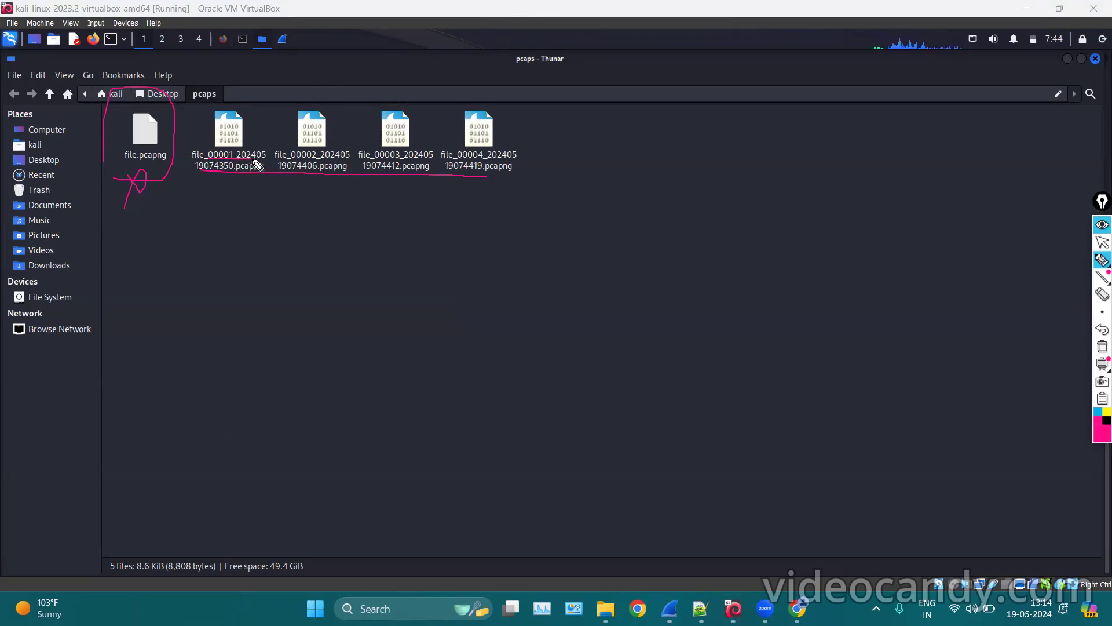
pyautogui.moveTo(241, 140)
pyautogui.mouseDown()
pyautogui.moveTo(246, 117)
pyautogui.moveTo(252, 142)
pyautogui.mouseUp()
pyautogui.moveTo(289, 160)
pyautogui.mouseDown()
pyautogui.moveTo(347, 160)
pyautogui.moveTo(346, 176)
pyautogui.moveTo(273, 175)
pyautogui.moveTo(275, 163)
pyautogui.mouseUp()
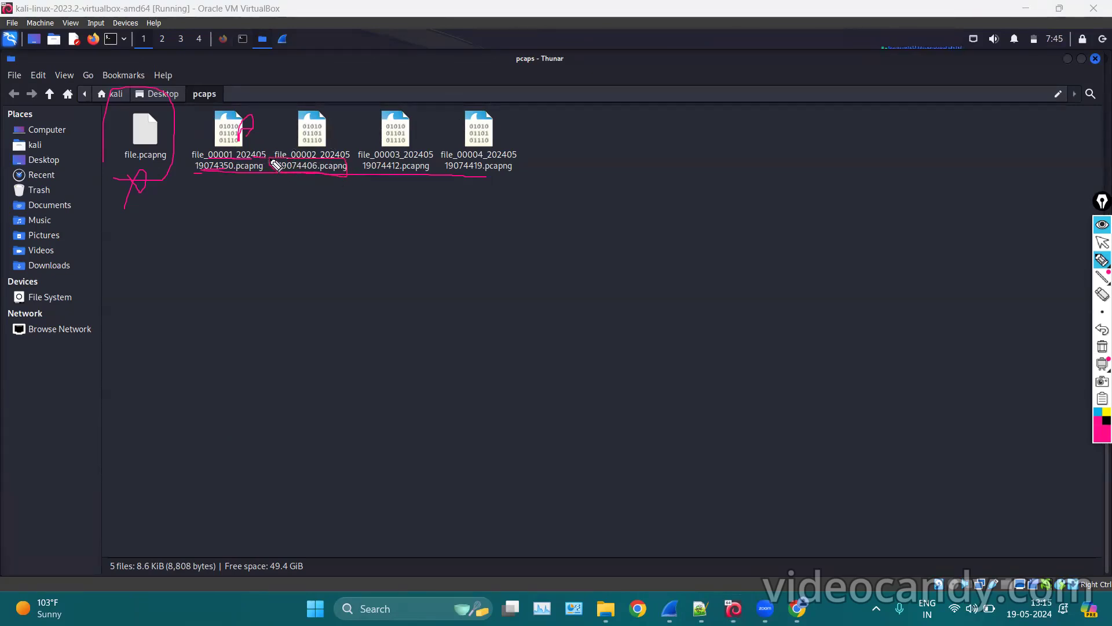
pyautogui.moveTo(376, 161); pyautogui.dragTo(558, 149)
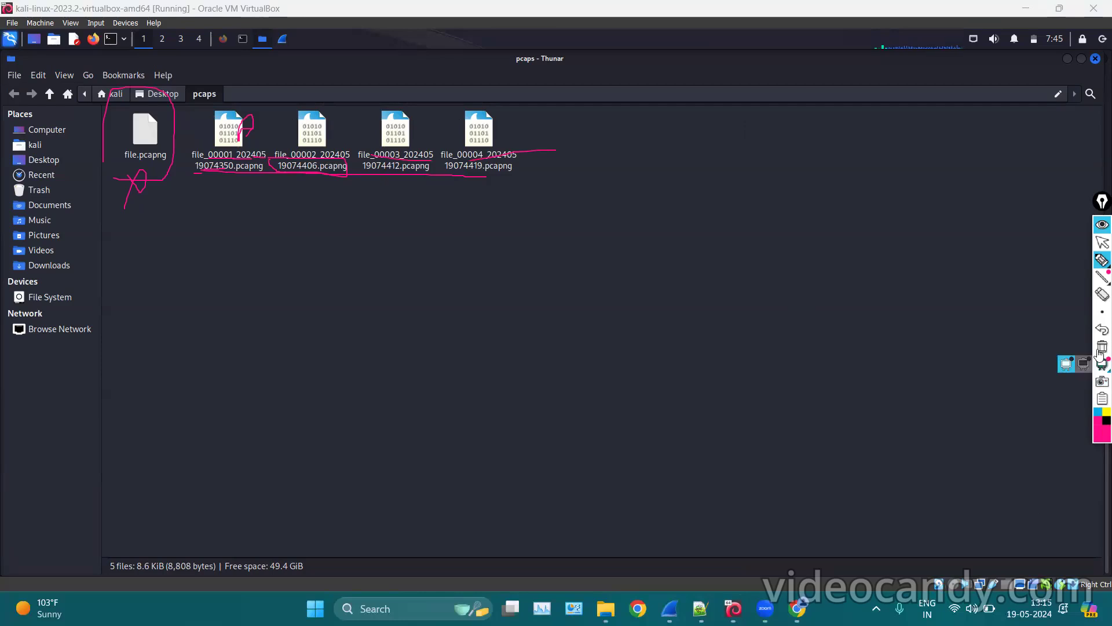
pyautogui.click(1100, 228)
pyautogui.click(1102, 242)
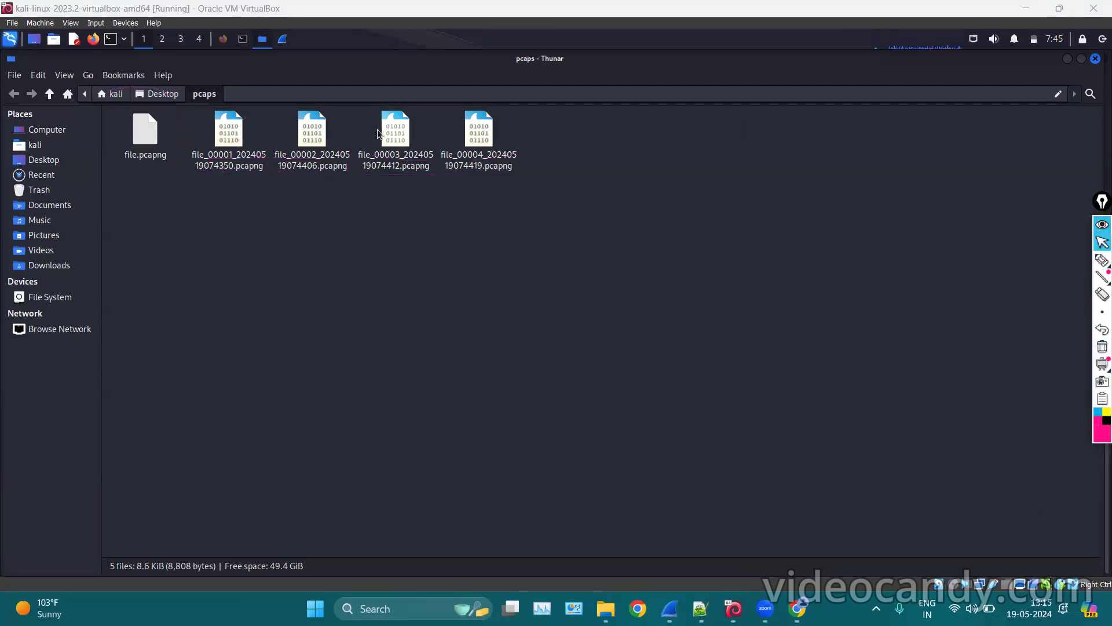
pyautogui.click(231, 150)
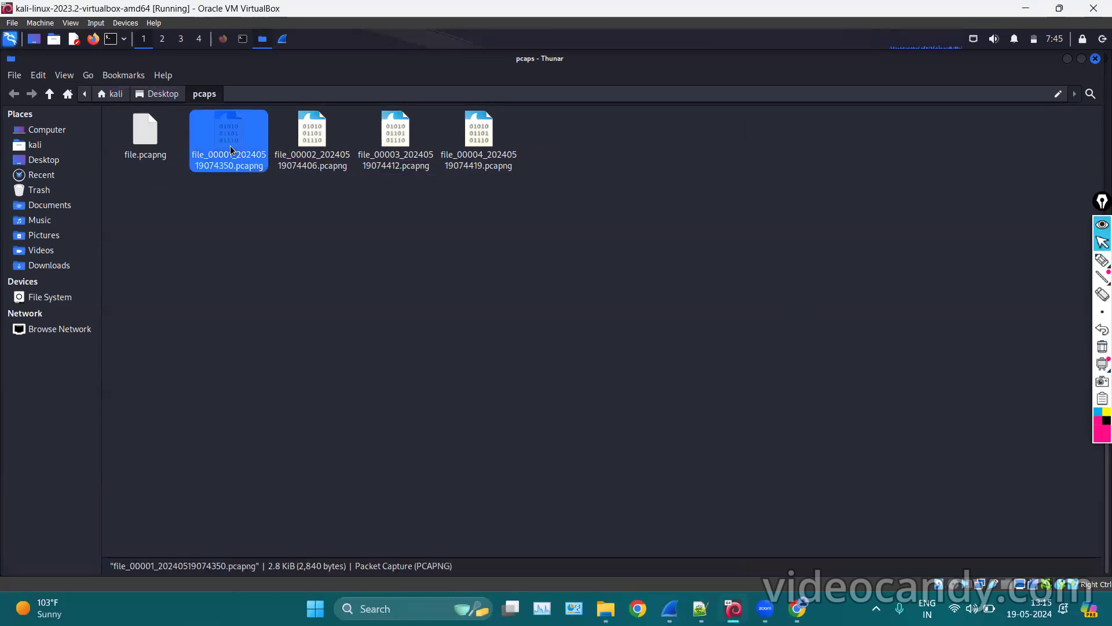
# Open file_00001 in Wireshark, scroll through its packets, and close it.
pyautogui.rightClick(240, 146)
pyautogui.click(255, 154)
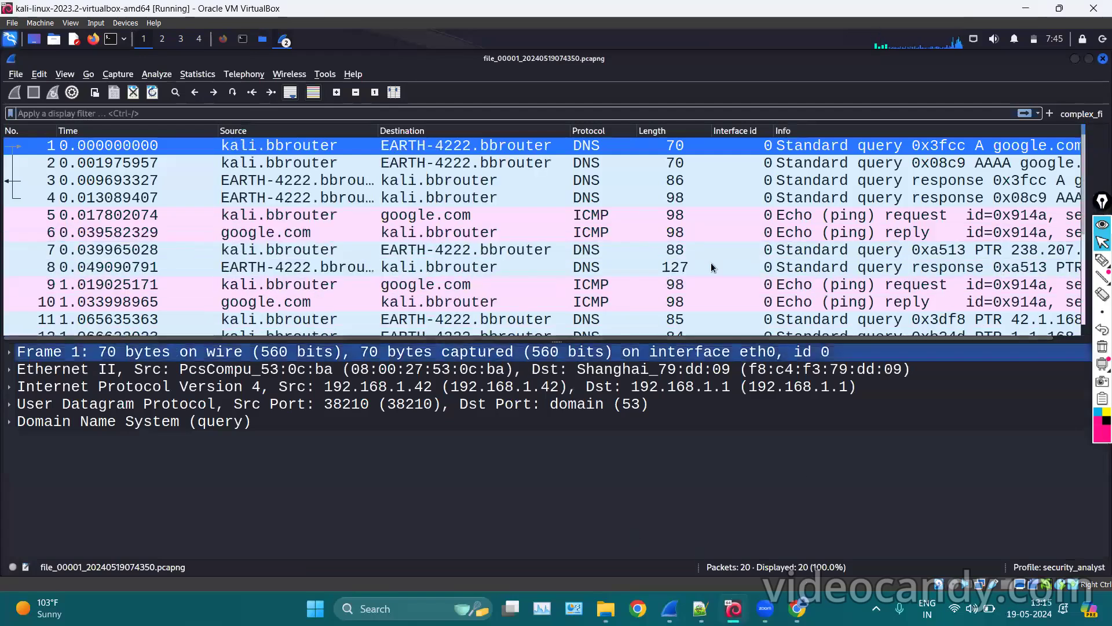
pyautogui.scroll(-3, 707, 258)
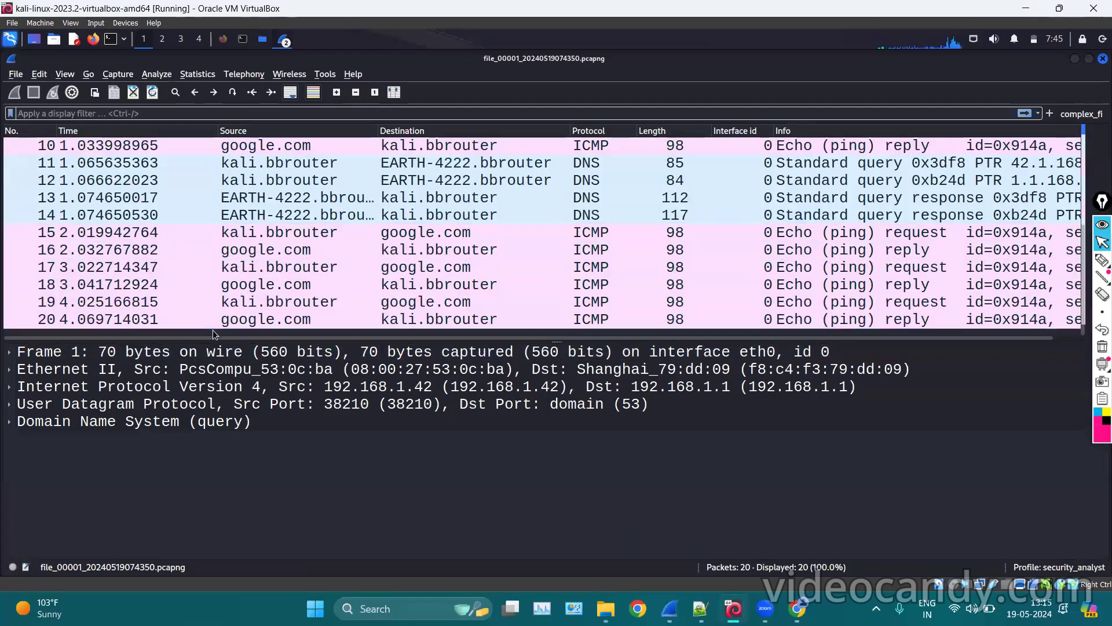
pyautogui.click(1104, 58)
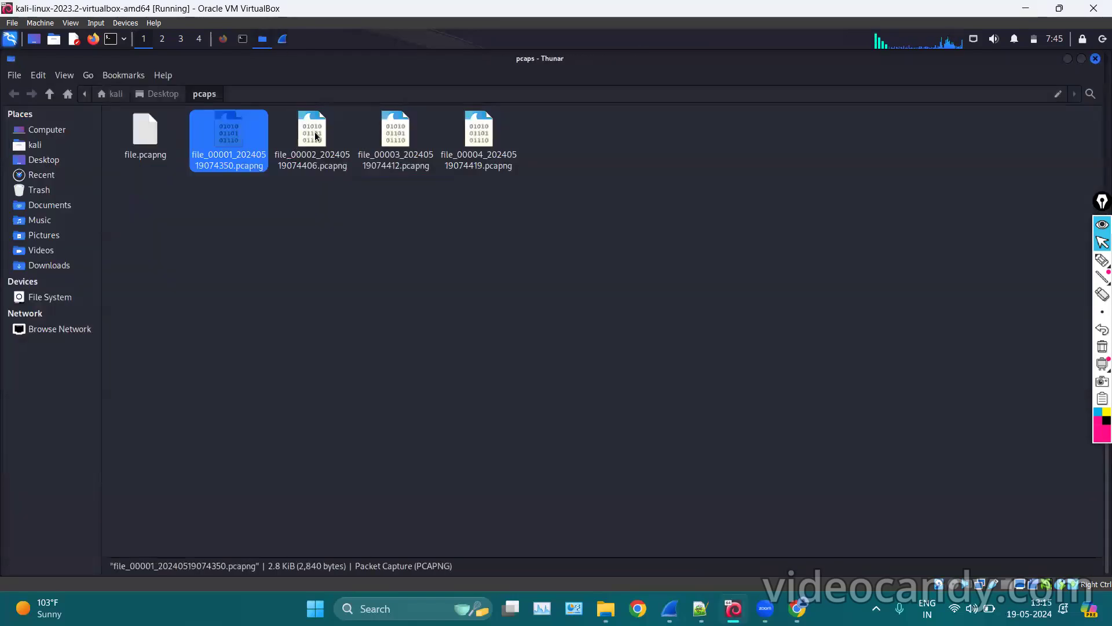
# Open file_00002 and file_00004 in Wireshark, inspecting packets 20 and 18.
pyautogui.click(315, 133)
pyautogui.rightClick(316, 133)
pyautogui.click(333, 142)
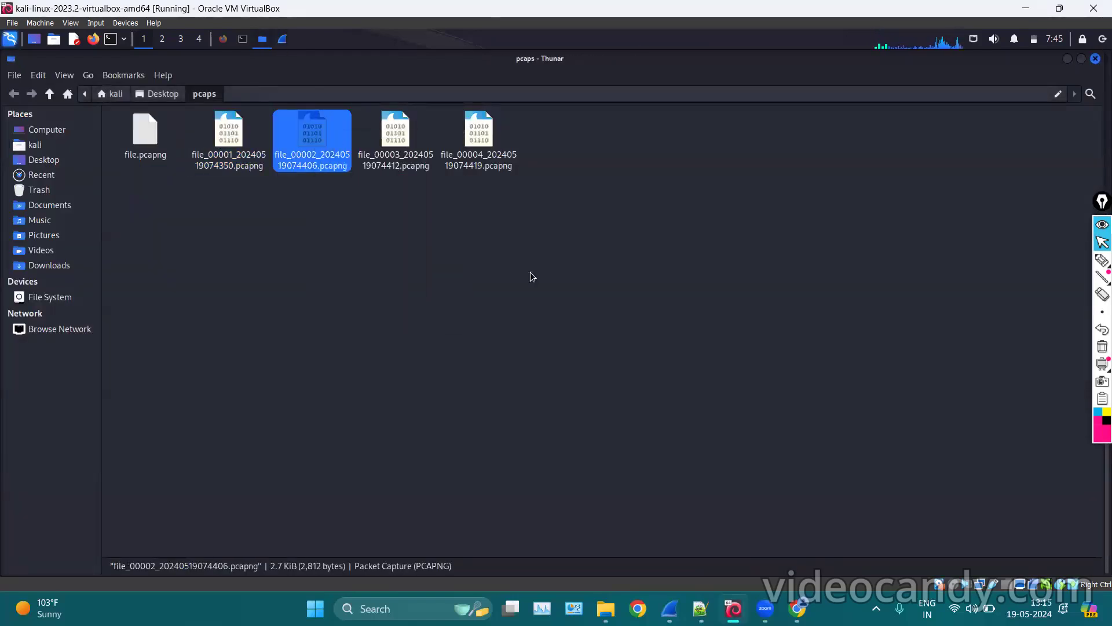
pyautogui.scroll(-4, 382, 293)
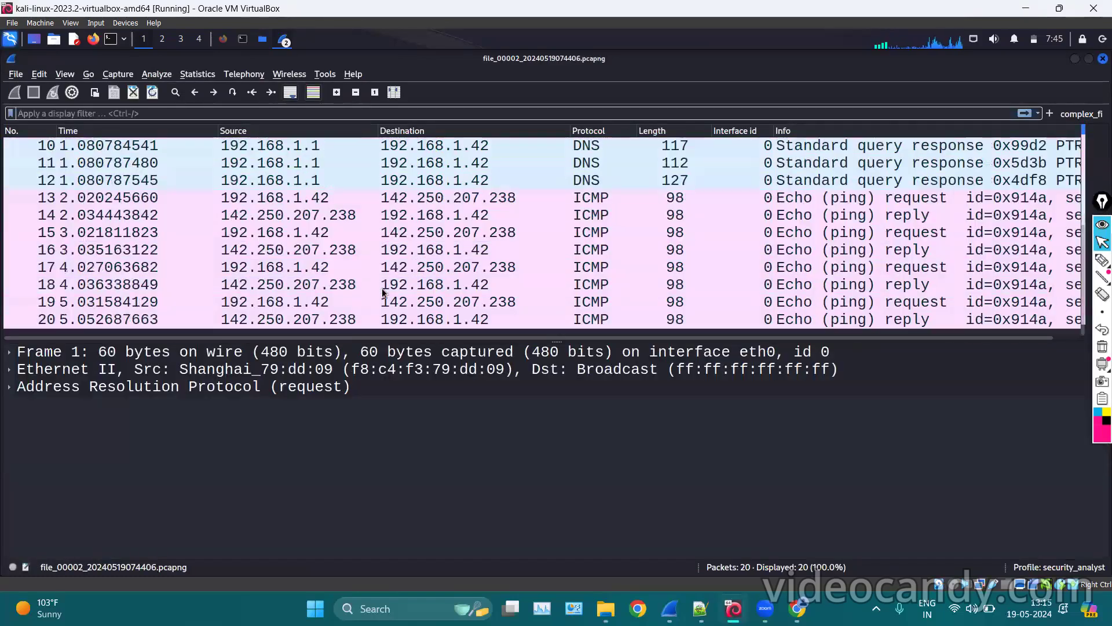
pyautogui.click(118, 318)
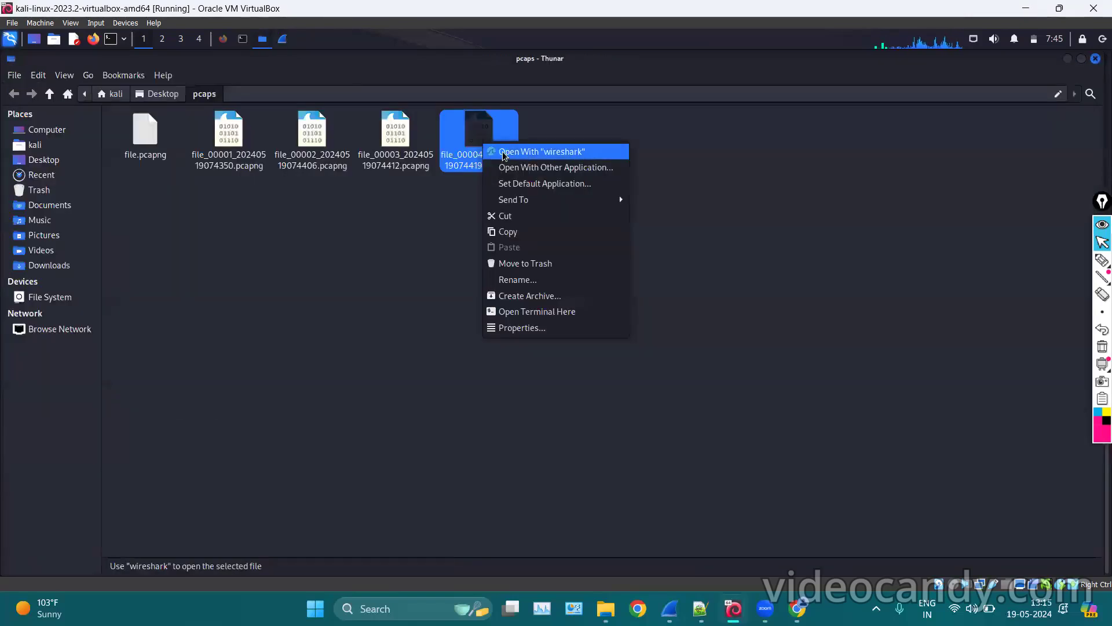
pyautogui.press('Escape')
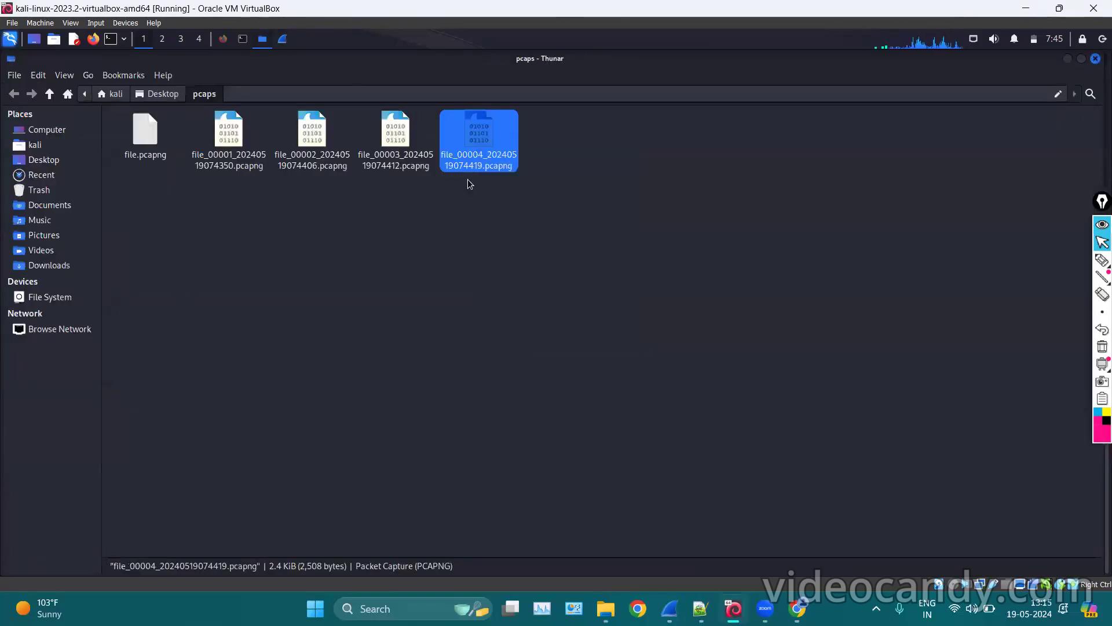
pyautogui.press('Return')
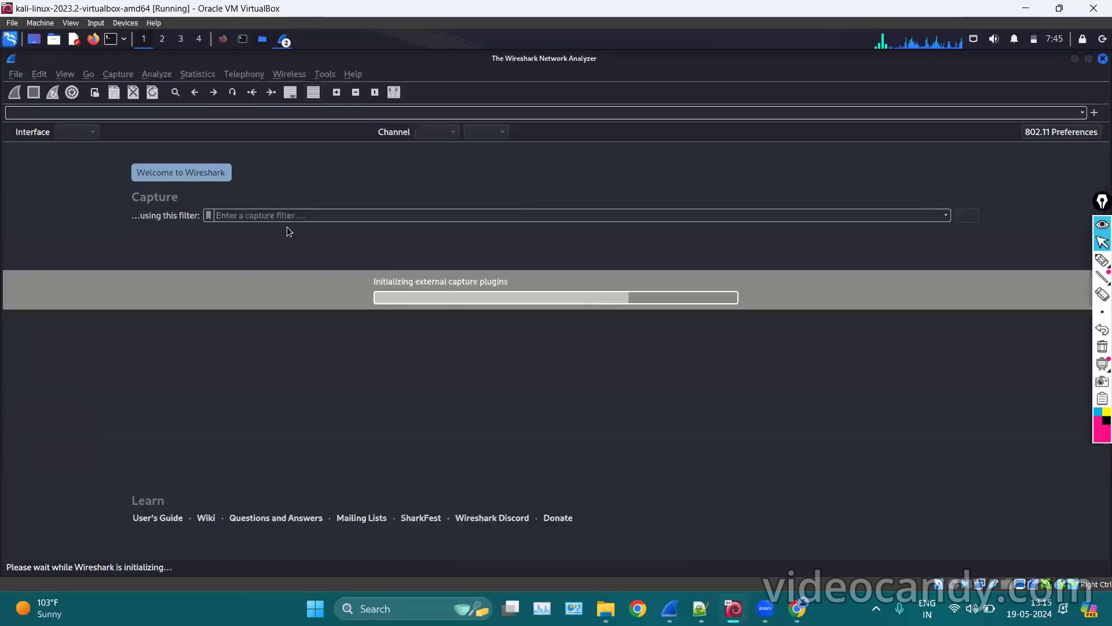
pyautogui.scroll(-3, 287, 227)
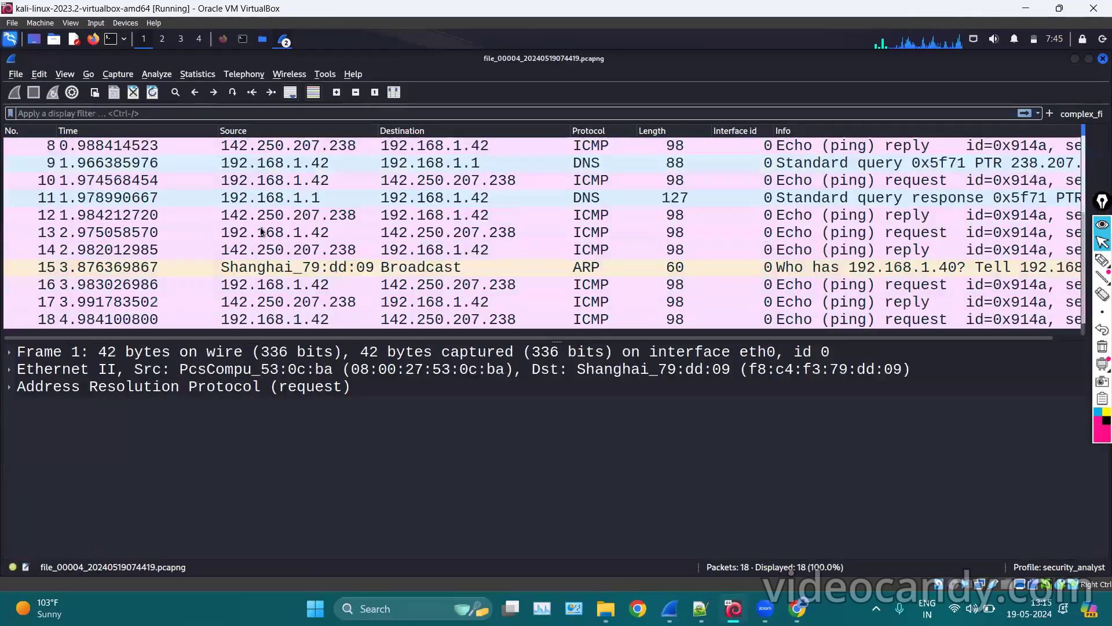
pyautogui.click(75, 322)
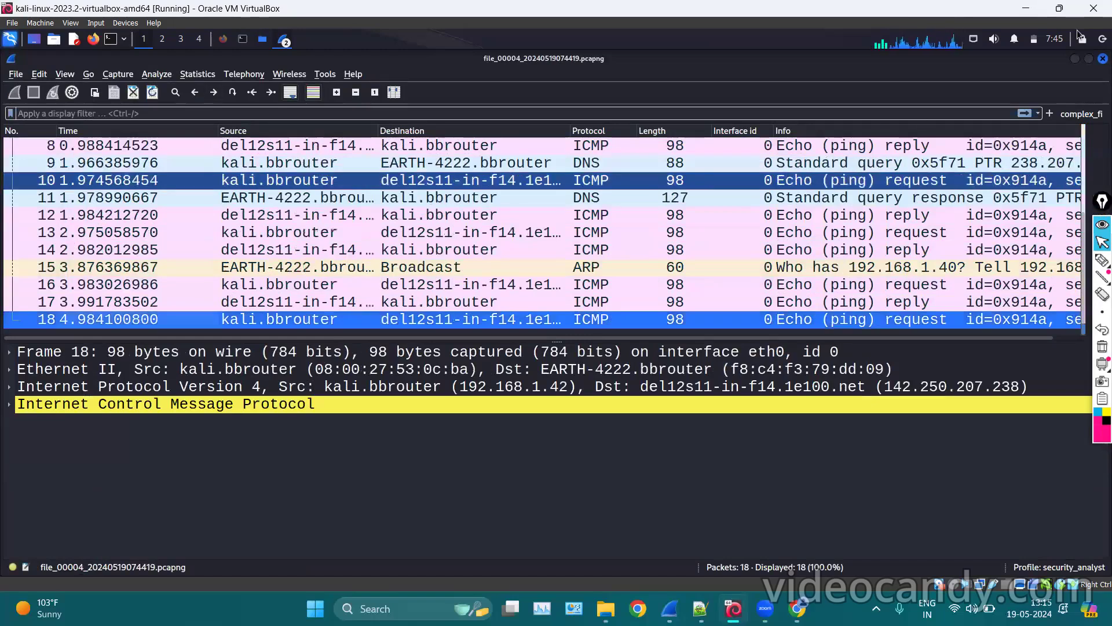
# Move the four numbered capture files to the trash and bring Wireshark back.
pyautogui.click(1077, 59)
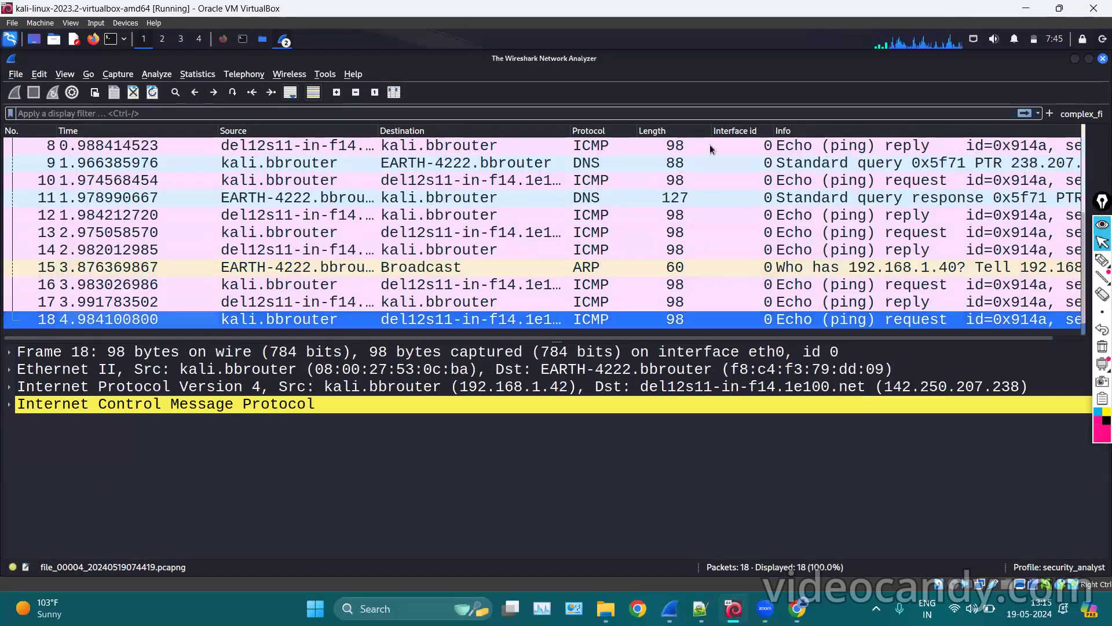
pyautogui.click(539, 365)
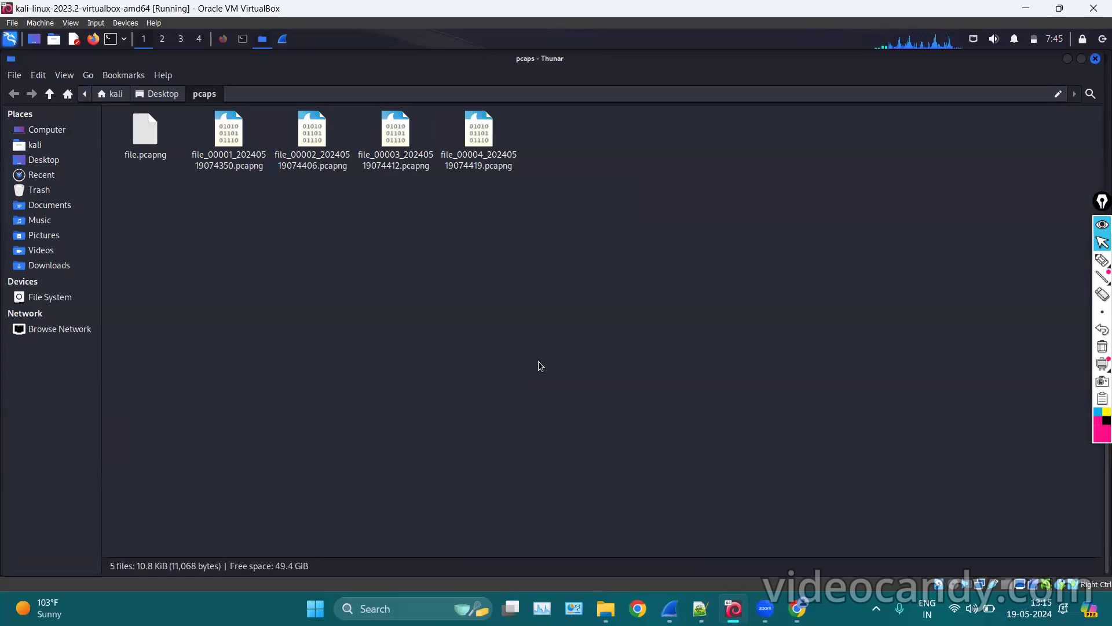
pyautogui.moveTo(553, 143); pyautogui.dragTo(223, 136)
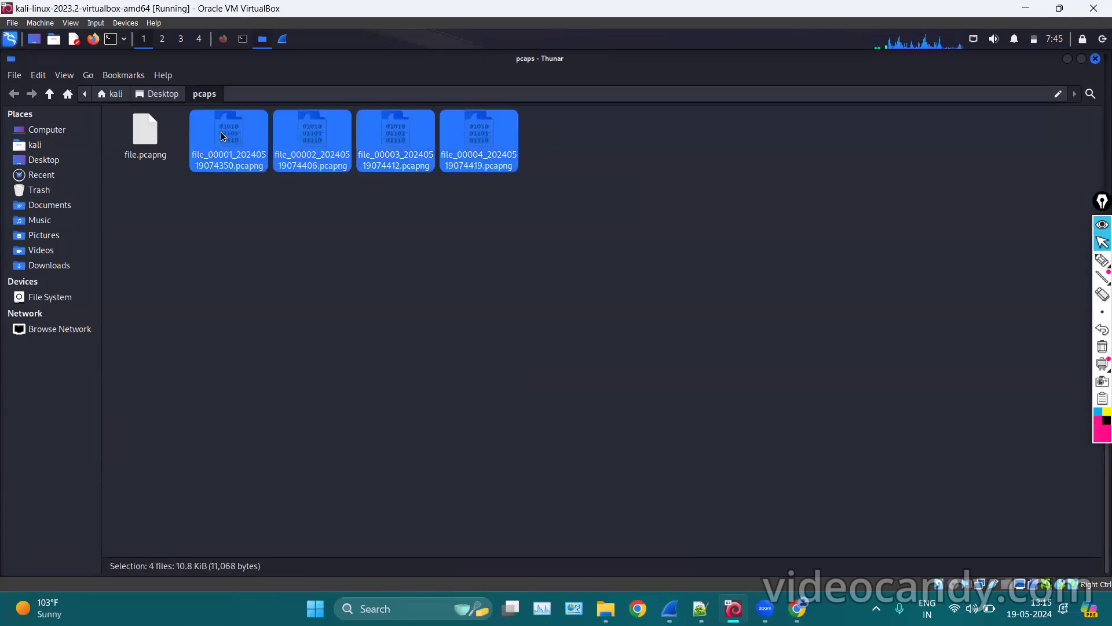
pyautogui.rightClick(223, 136)
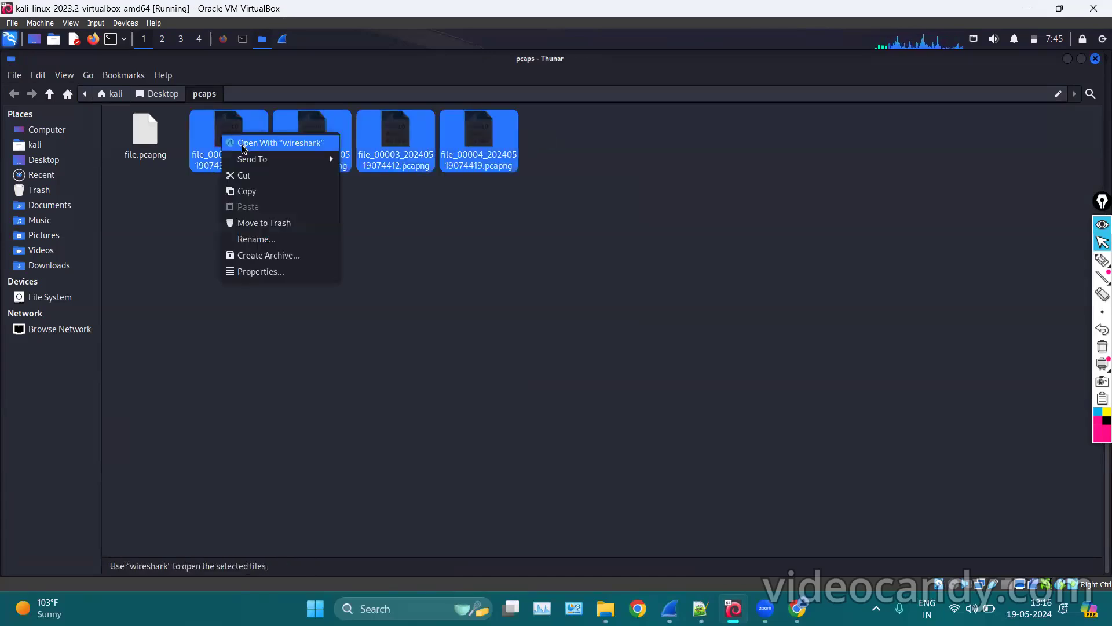
pyautogui.click(266, 233)
pyautogui.click(283, 38)
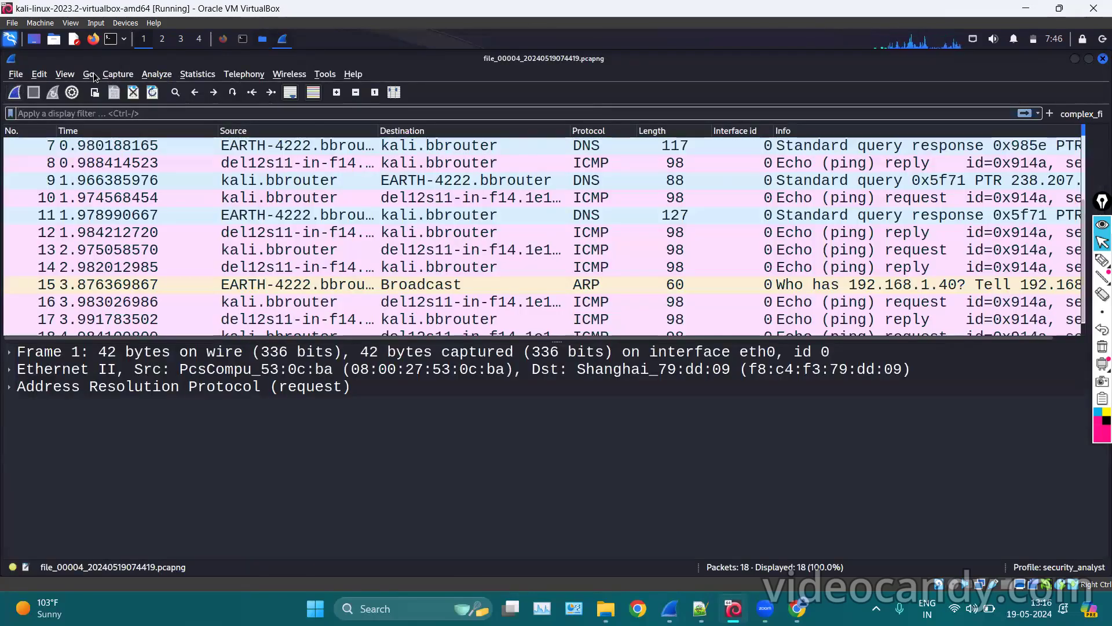
pyautogui.click(115, 76)
# In Capture Options, start a new file after every 10 kilobytes.
pyautogui.click(117, 95)
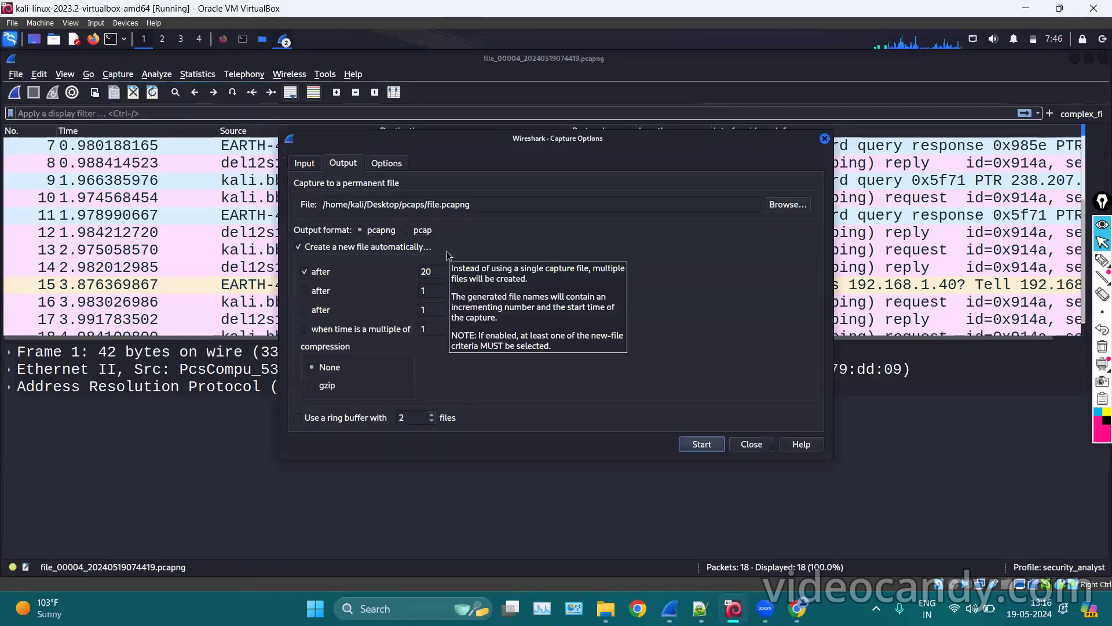
pyautogui.click(316, 291)
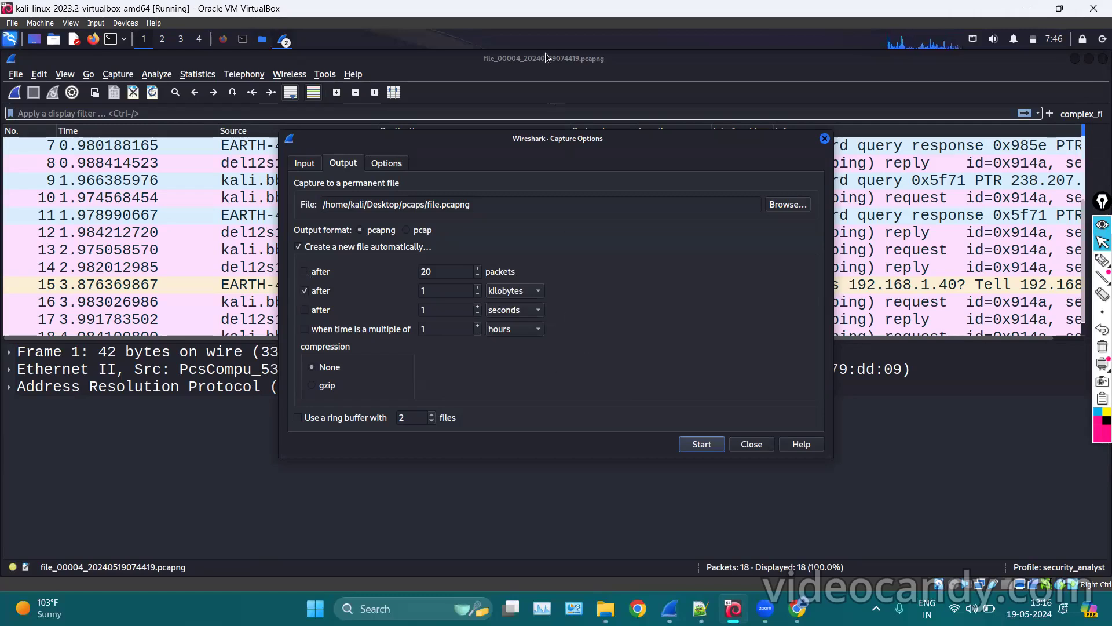
pyautogui.click(435, 286)
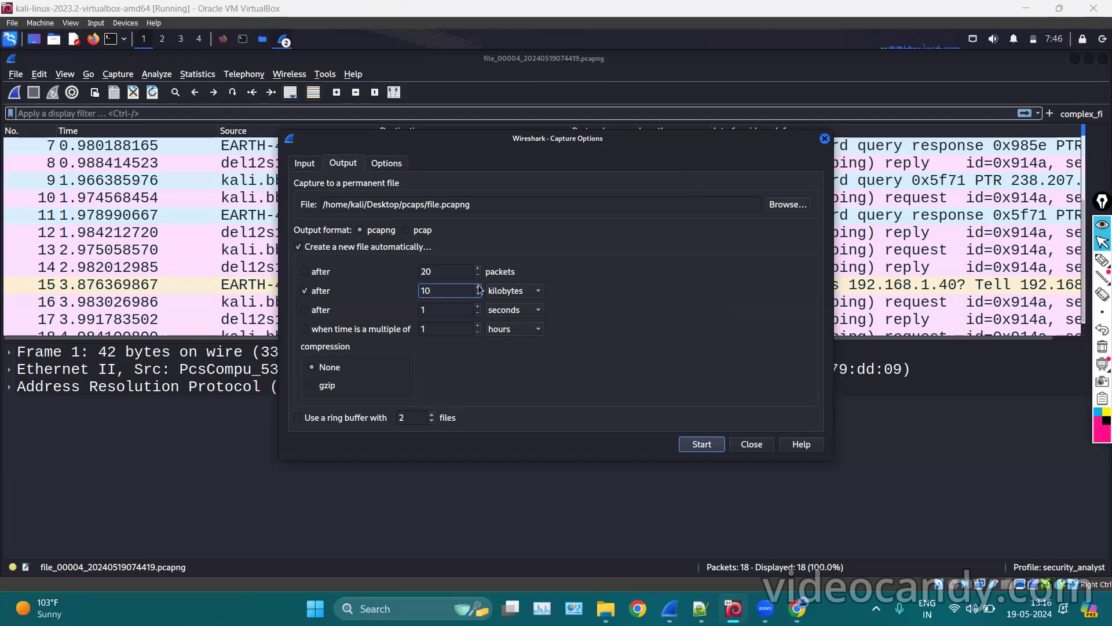
pyautogui.click(529, 292)
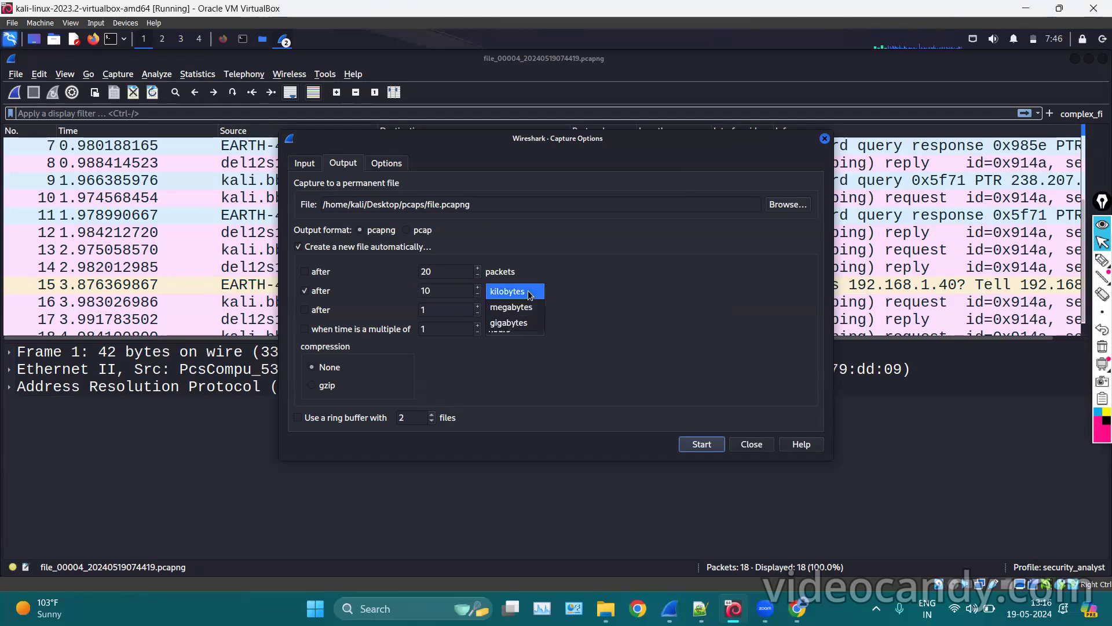
pyautogui.click(454, 283)
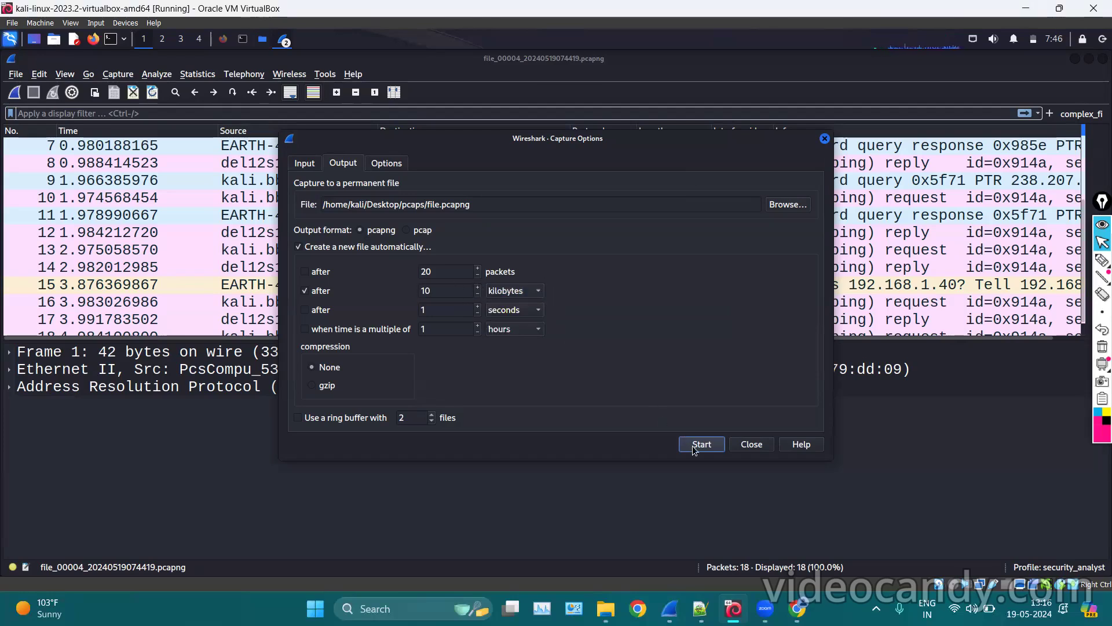
pyautogui.click(263, 41)
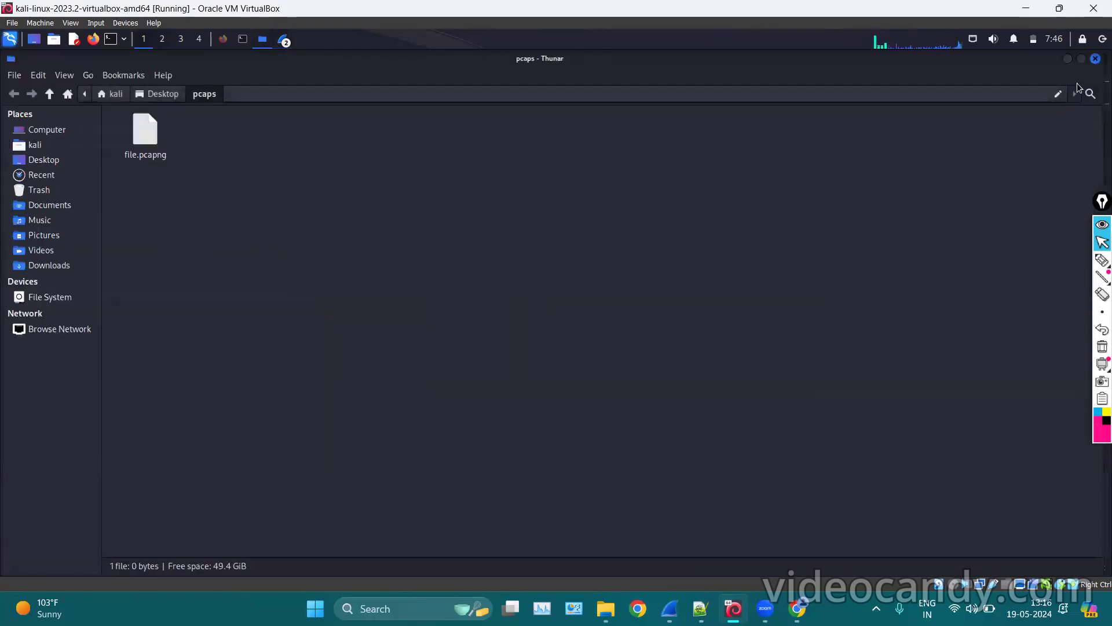
# Start the capture, clear the terminal, and rerun ping google.com.
pyautogui.click(1067, 59)
pyautogui.click(693, 444)
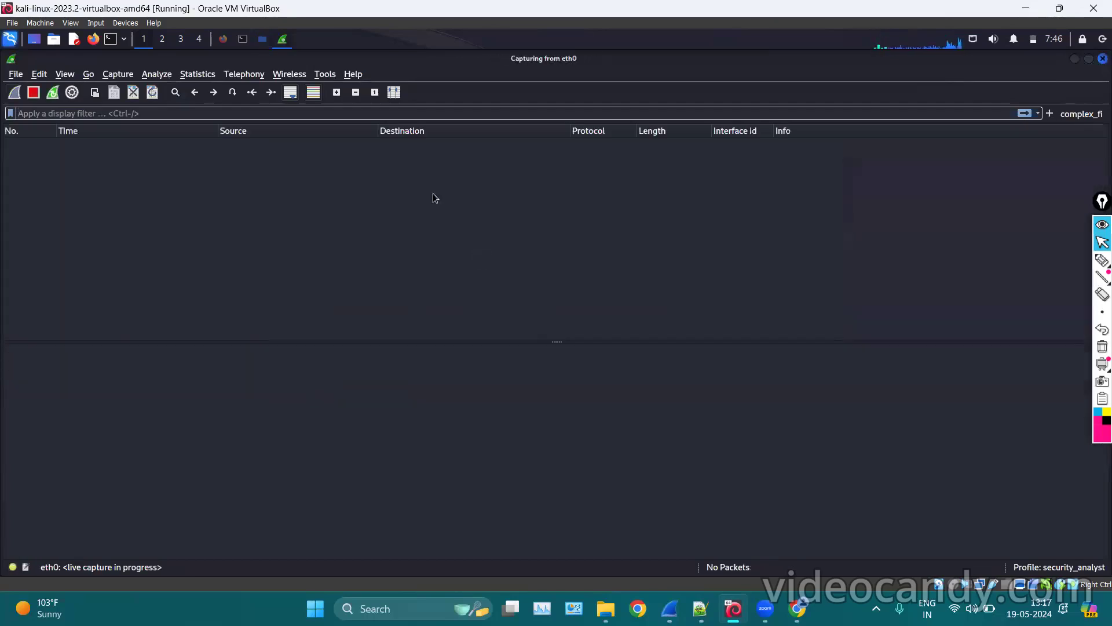
pyautogui.hotkey('alt', 'Tab')
pyautogui.write('clear')
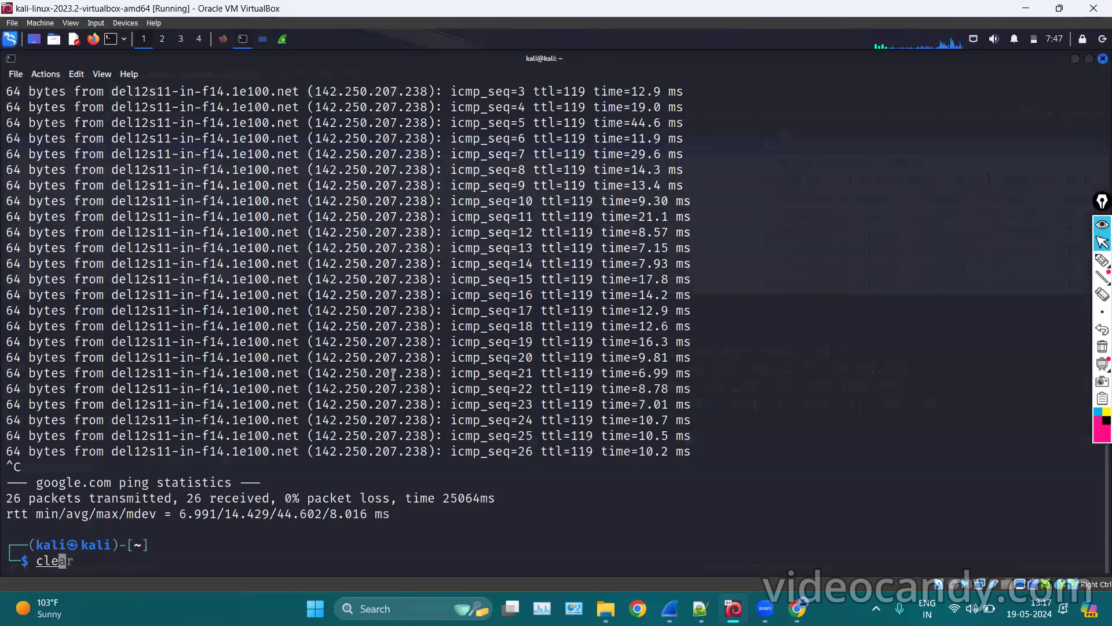
pyautogui.press('Return')
pyautogui.press('Up')
pyautogui.press('Up')
pyautogui.press('Return')
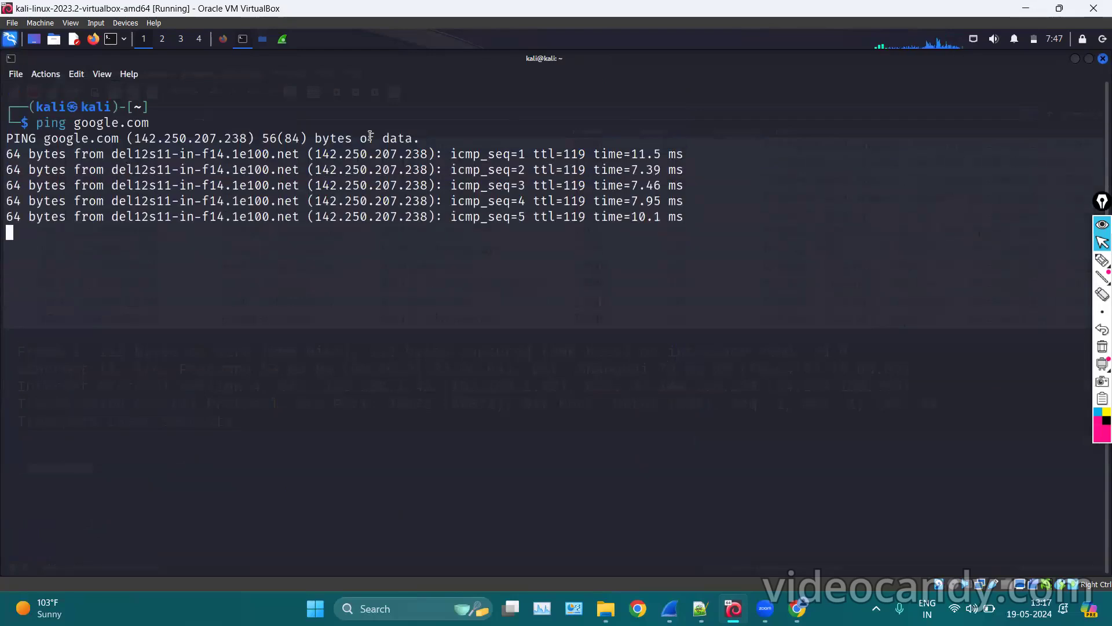
# Watch the live capture, restart it twice with Ctrl+R, then stop it.
pyautogui.click(283, 39)
pyautogui.click(263, 244)
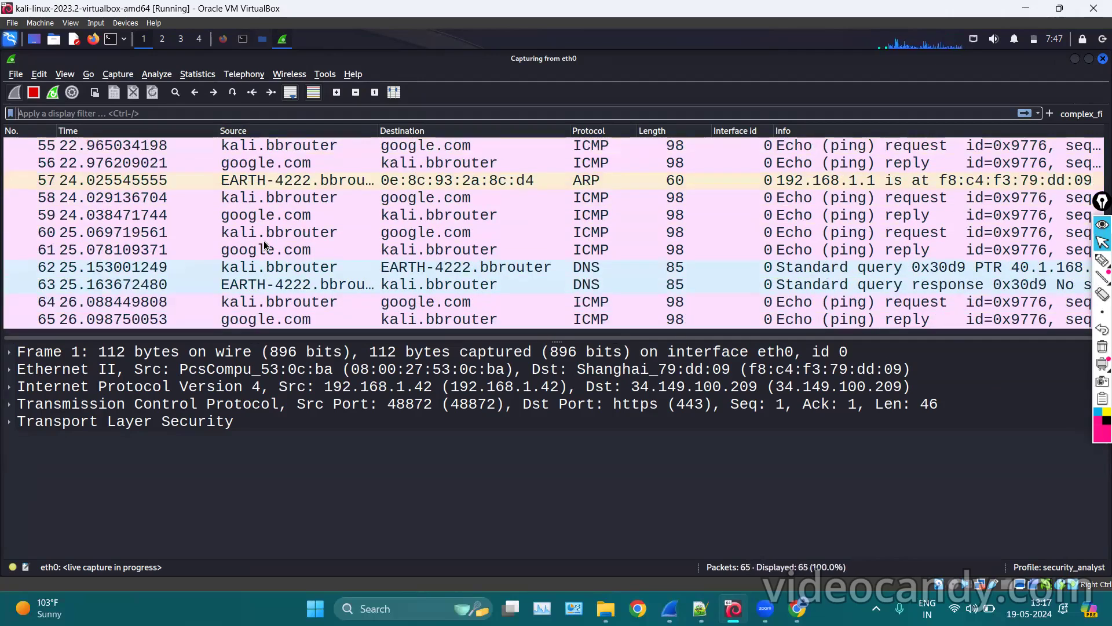
pyautogui.hotkey('ctrl', 'r')
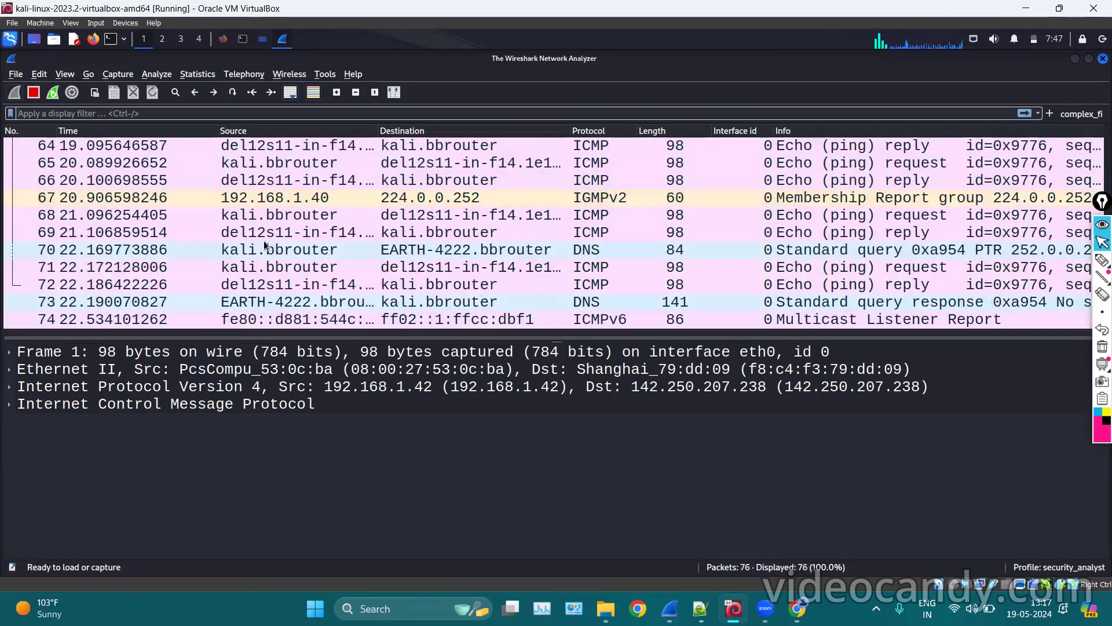
pyautogui.hotkey('ctrl', 'r')
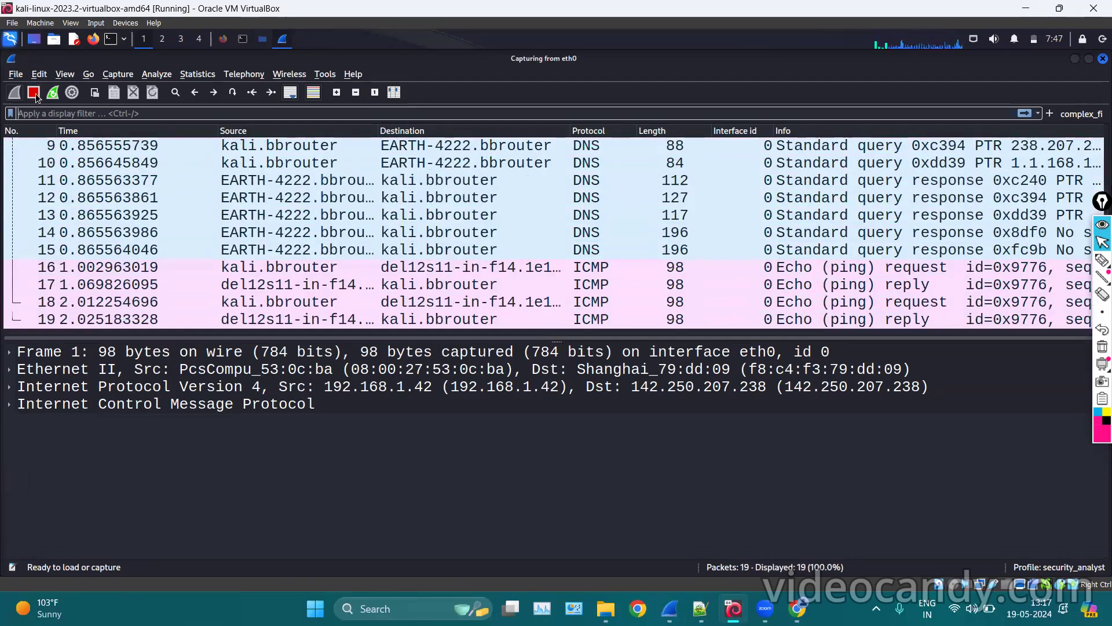
pyautogui.click(33, 93)
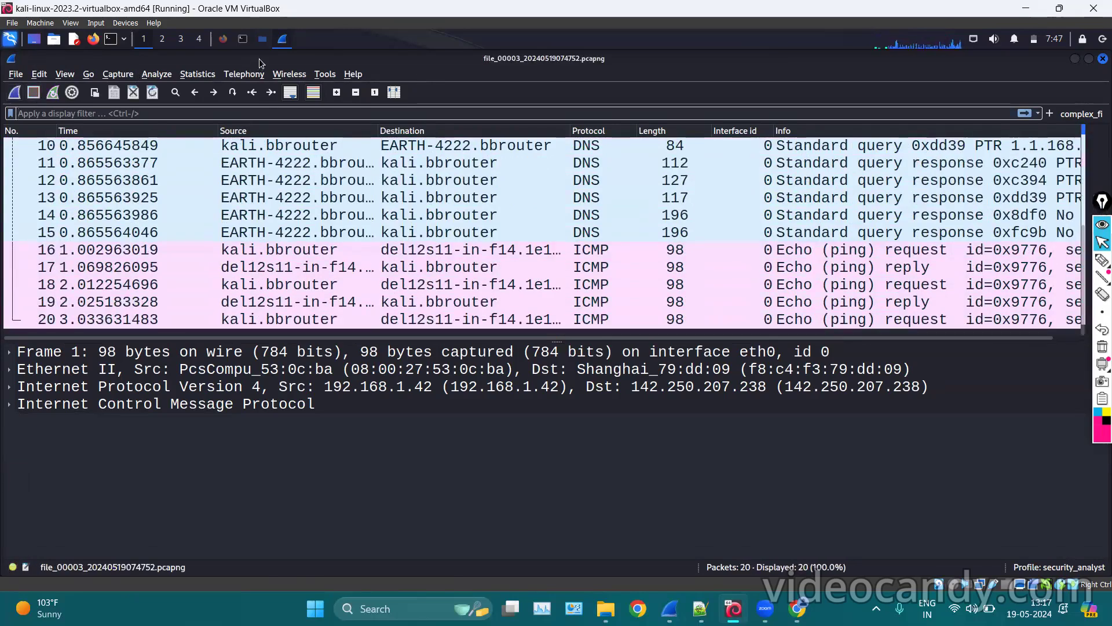
pyautogui.click(263, 39)
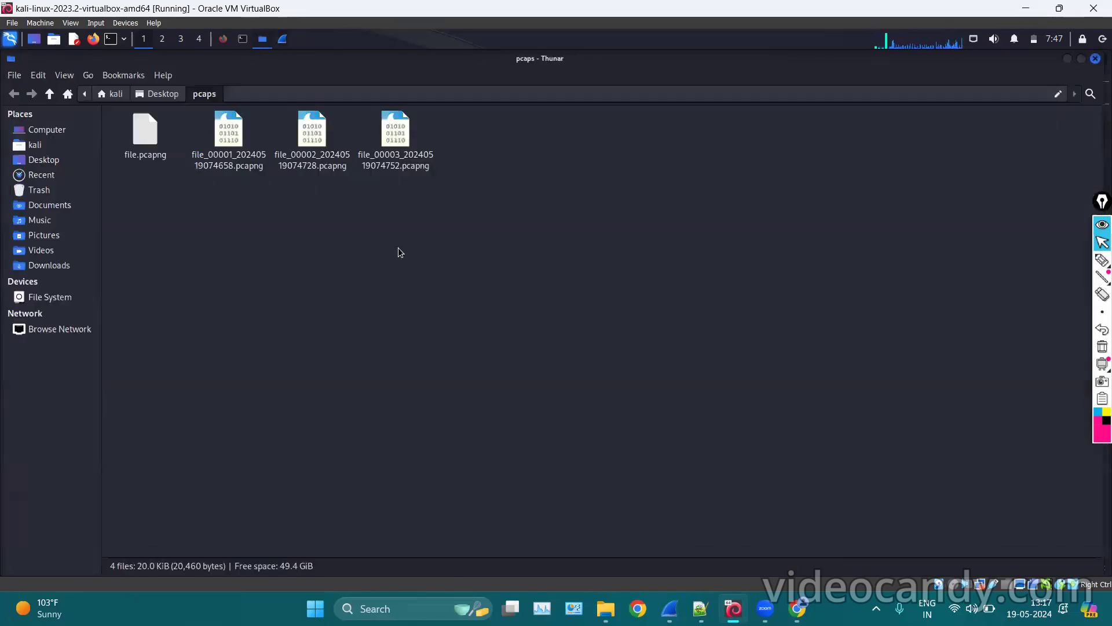
# Inspect file_00001's properties in Thunar.
pyautogui.click(242, 158)
pyautogui.rightClick(242, 160)
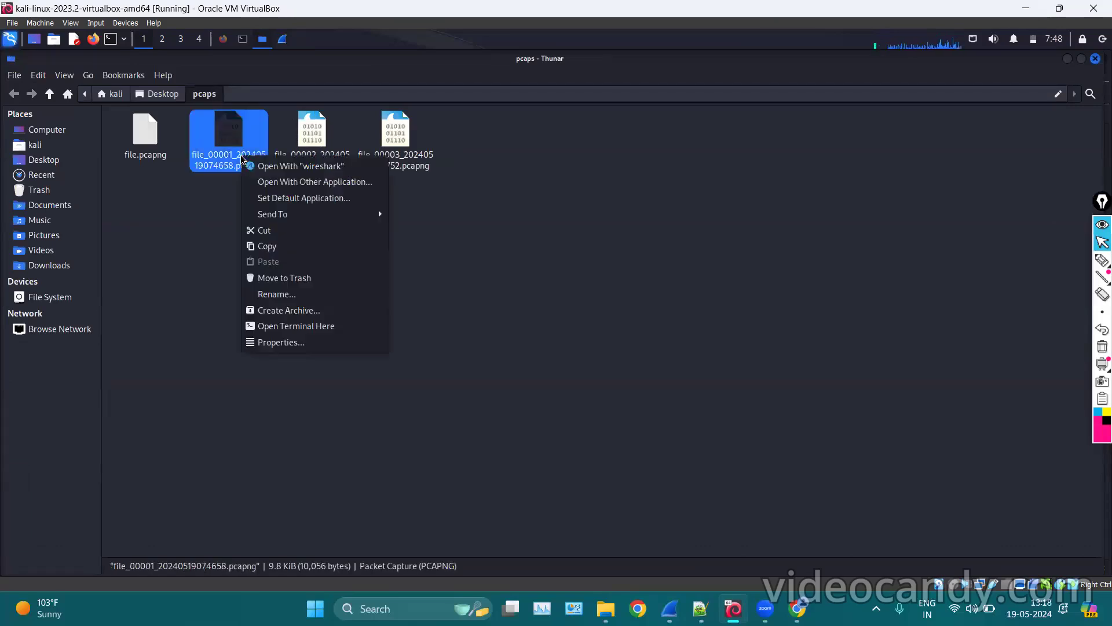
pyautogui.click(270, 346)
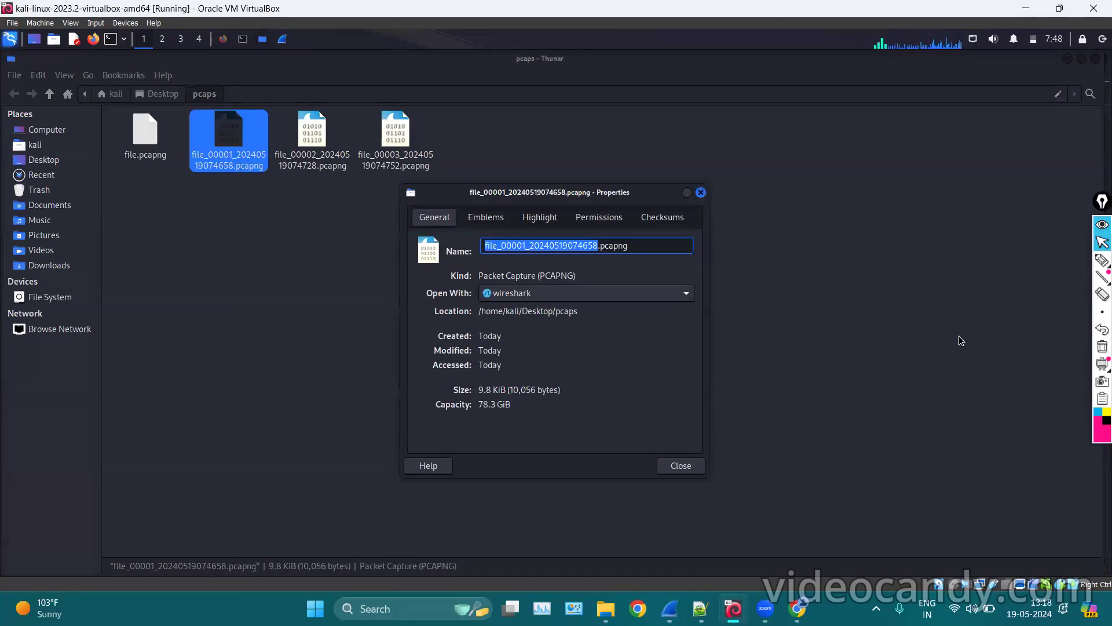
pyautogui.click(1103, 260)
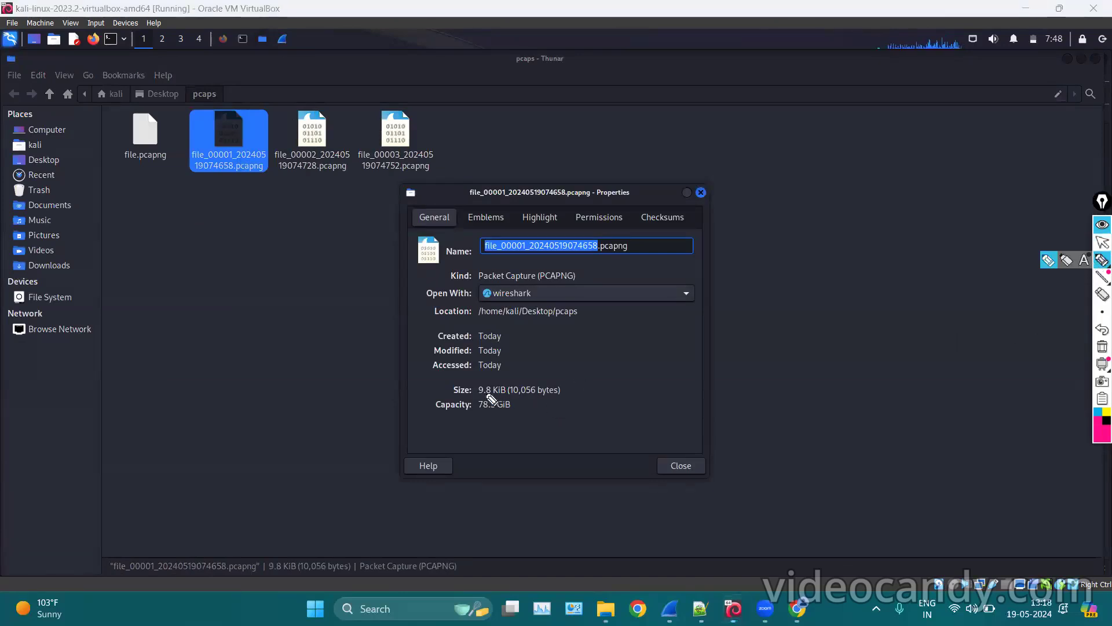
pyautogui.moveTo(481, 399)
pyautogui.mouseDown()
pyautogui.moveTo(565, 389)
pyautogui.moveTo(478, 396)
pyautogui.mouseUp()
pyautogui.click(1101, 274)
pyautogui.click(1103, 242)
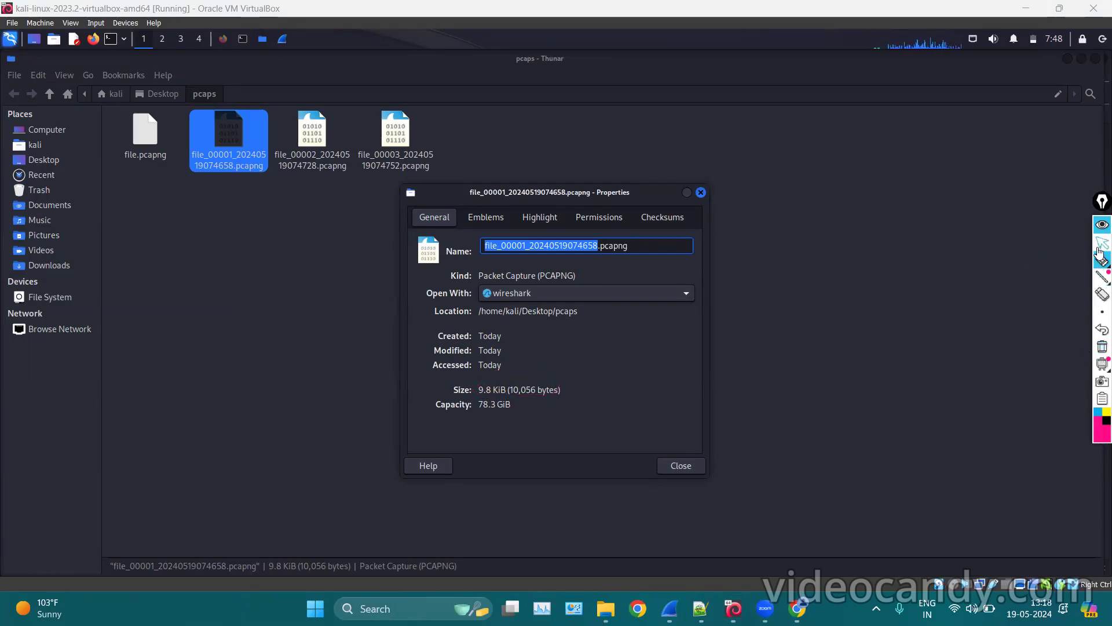
pyautogui.click(702, 192)
# Check the properties of file_00002 (9.9 KiB) and file_00003.
pyautogui.click(345, 154)
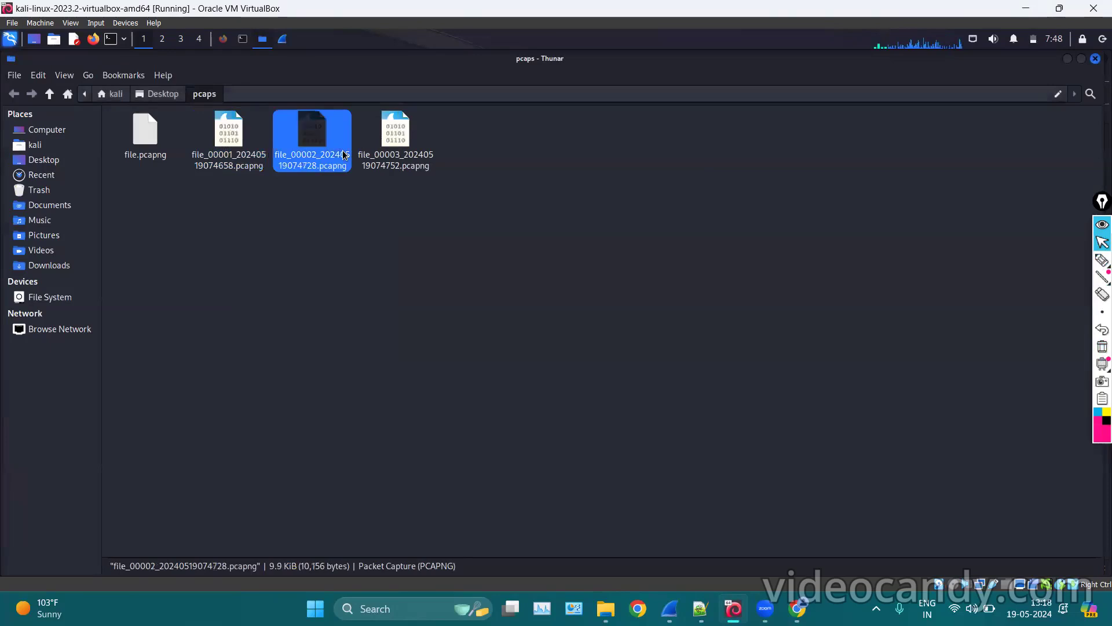
pyautogui.rightClick(344, 154)
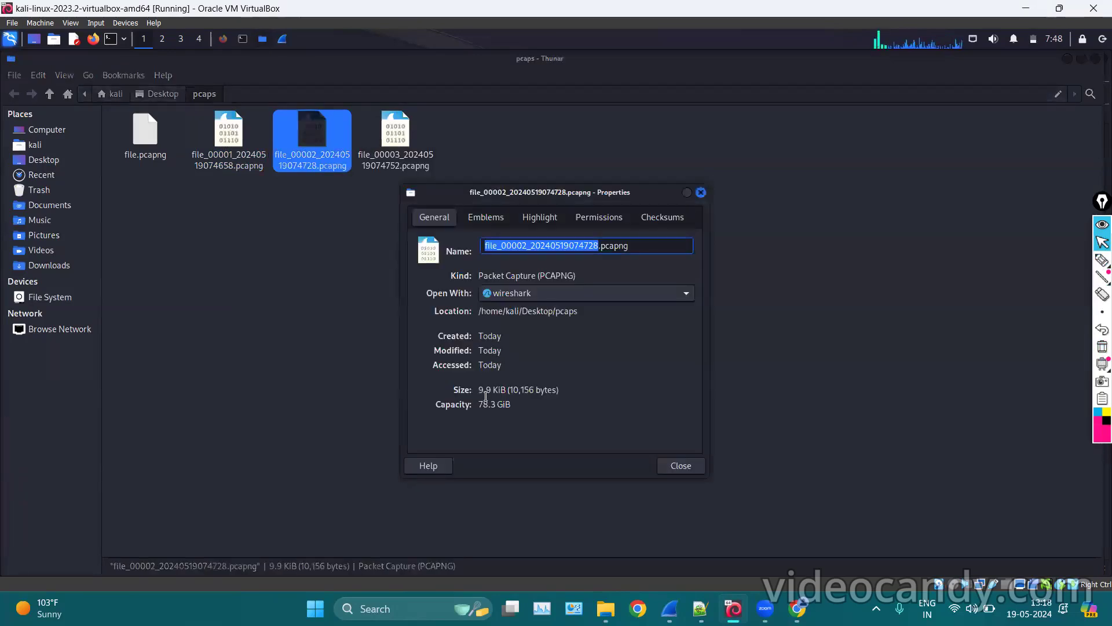
pyautogui.moveTo(479, 389); pyautogui.dragTo(509, 388)
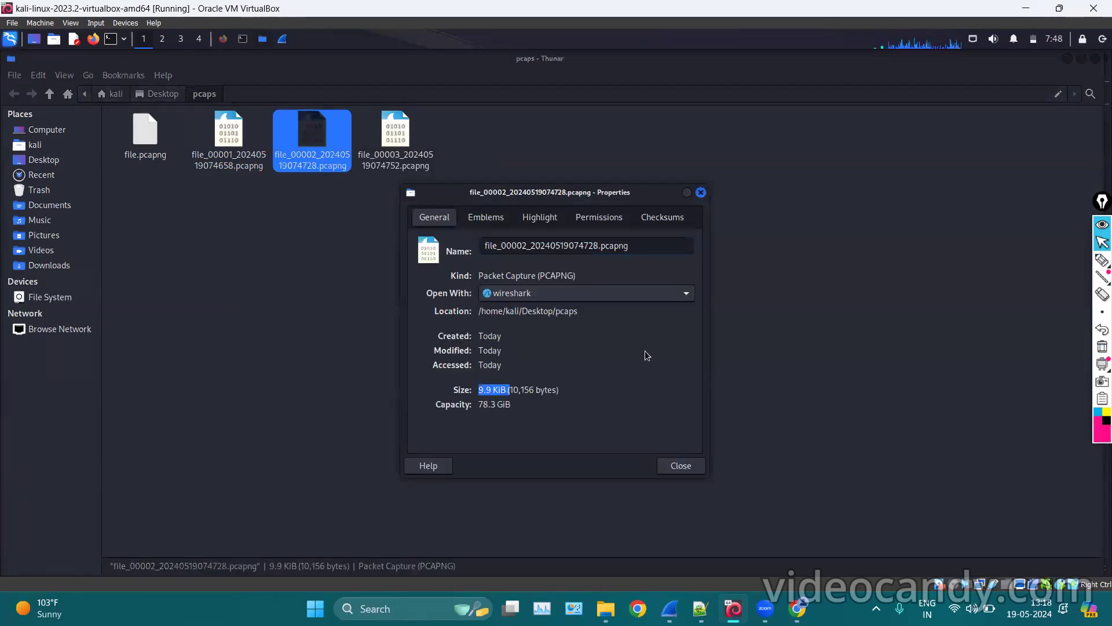
pyautogui.click(701, 192)
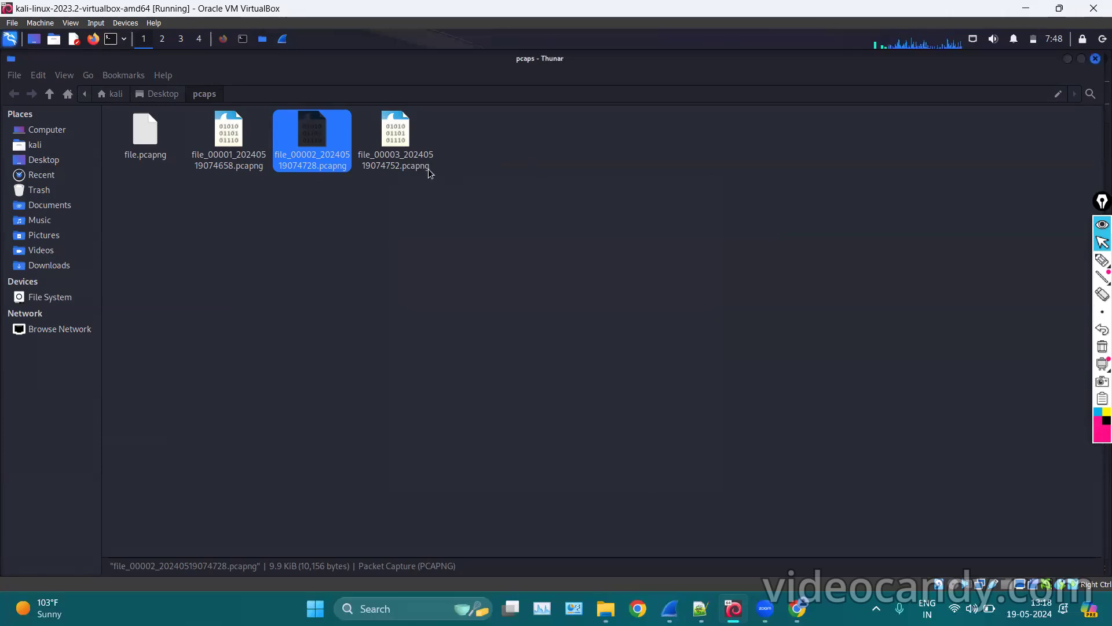
pyautogui.click(389, 139)
pyautogui.rightClick(388, 137)
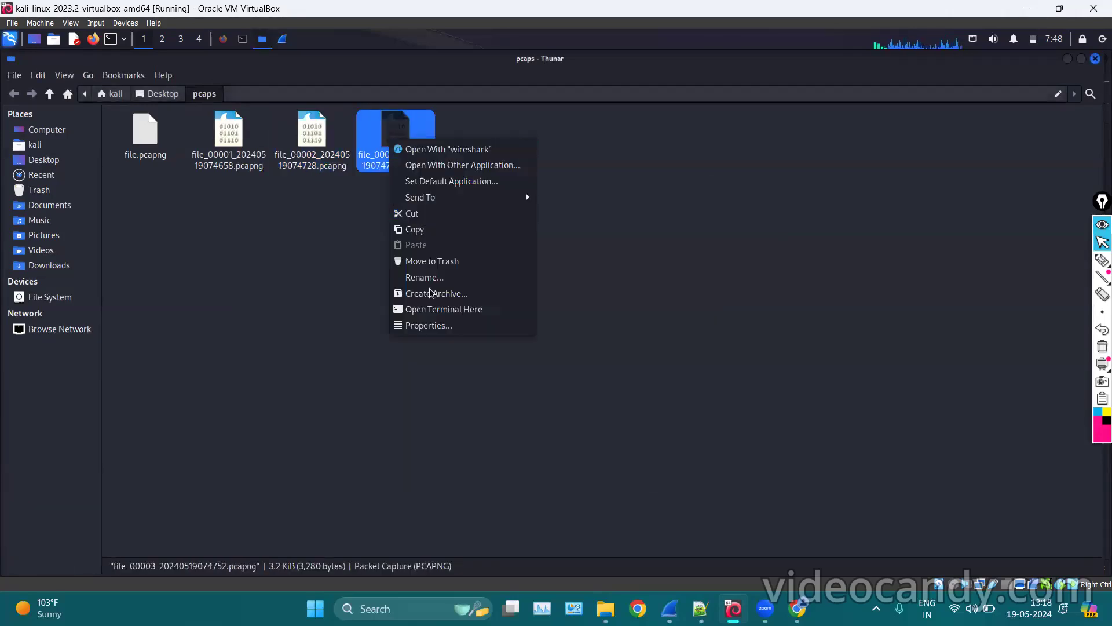
pyautogui.click(423, 326)
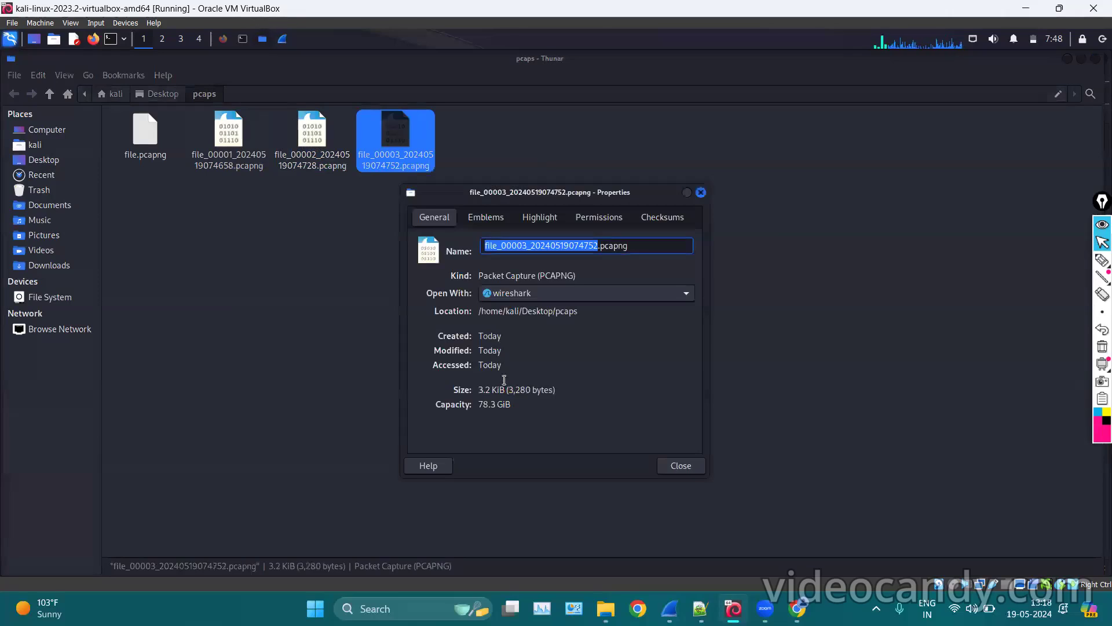
pyautogui.click(702, 192)
# Open file_00001 in Wireshark, scroll its 74 packets, then select the three numbered captures.
pyautogui.click(282, 327)
pyautogui.click(219, 157)
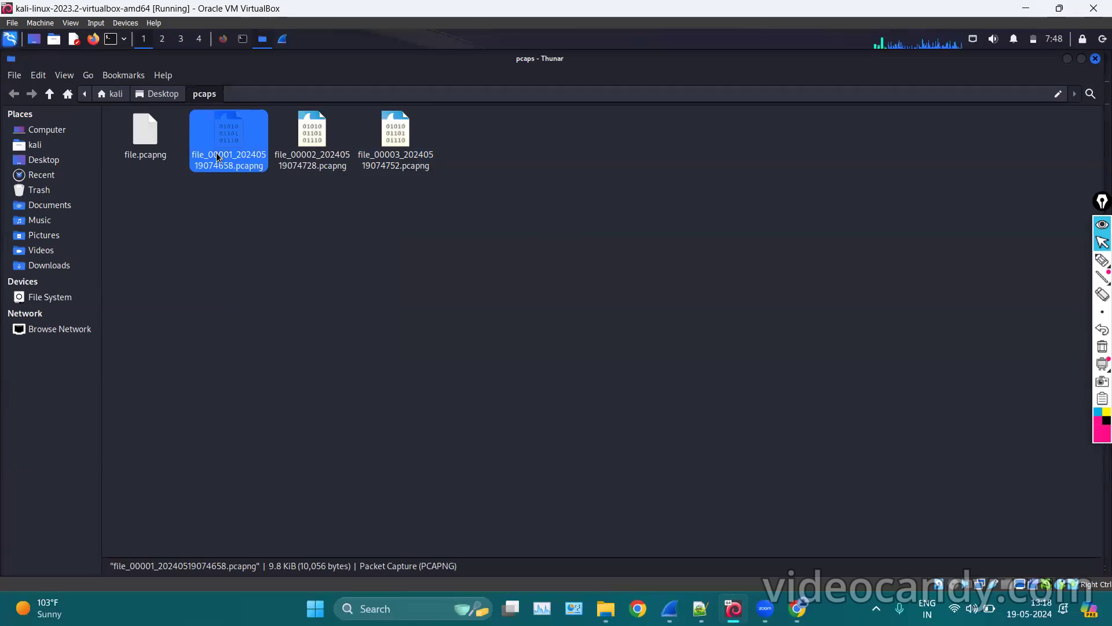
pyautogui.doubleClick(218, 157)
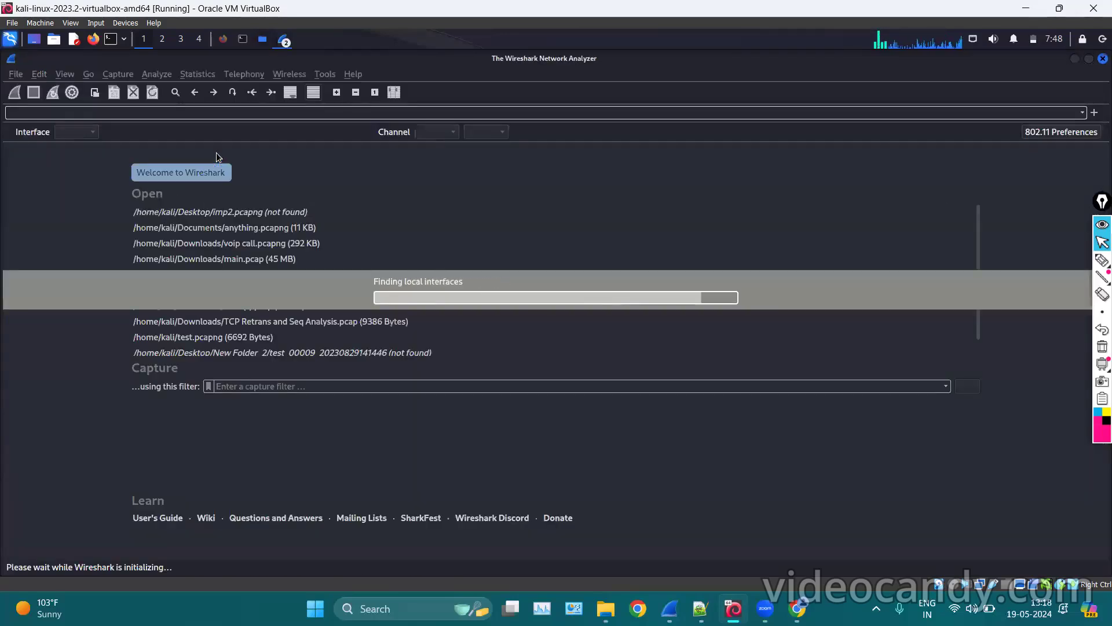
pyautogui.scroll(-8, 246, 193)
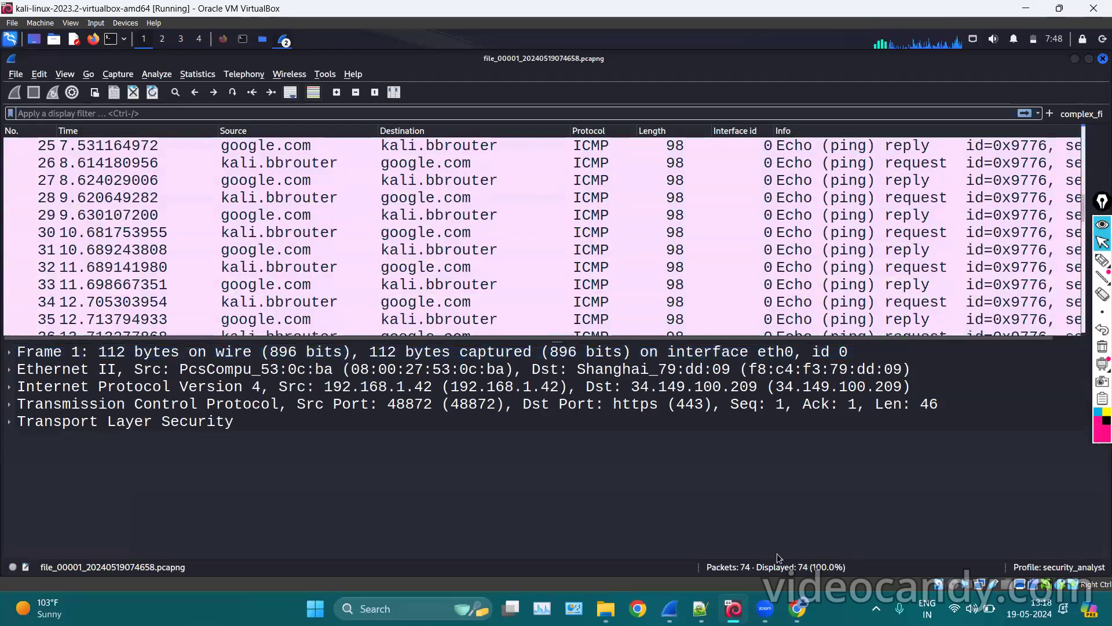
pyautogui.scroll(-13, 638, 206)
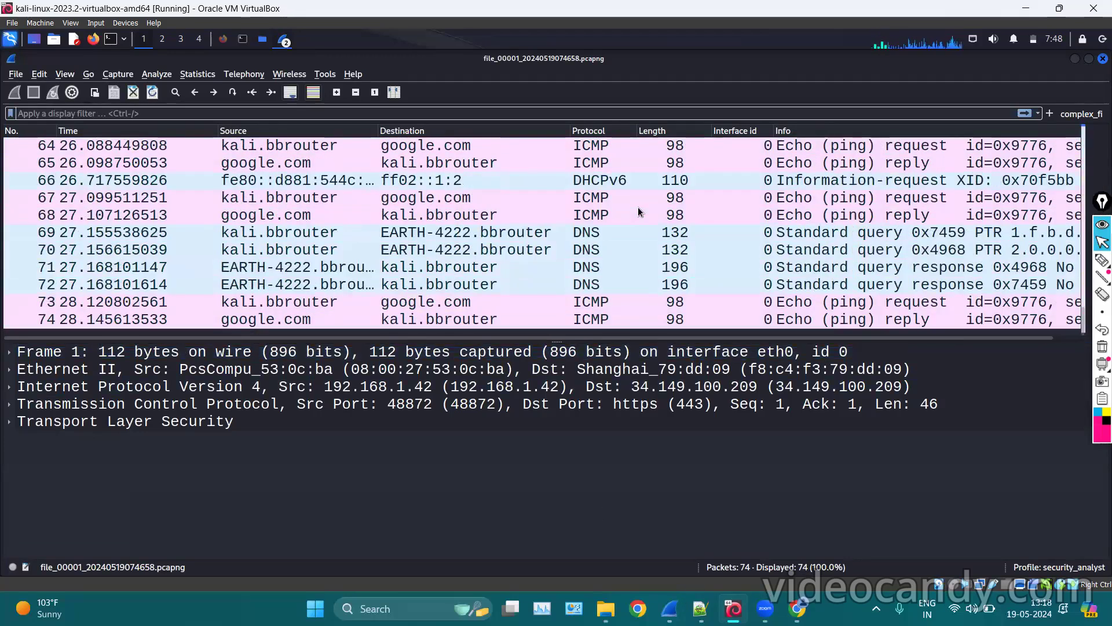
pyautogui.scroll(20, 638, 207)
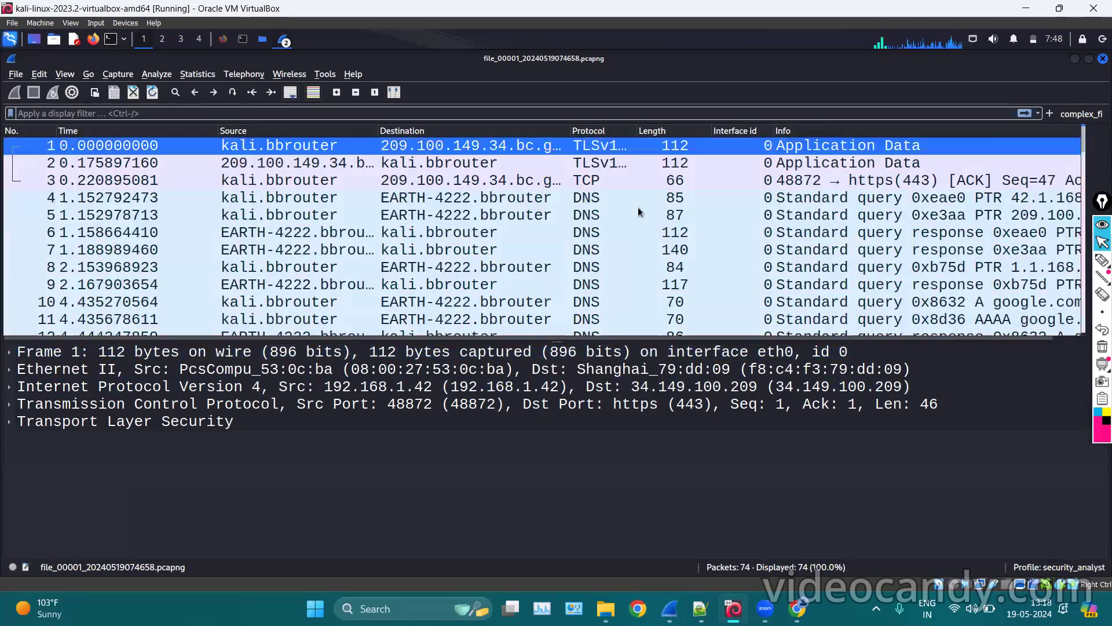
pyautogui.click(1076, 59)
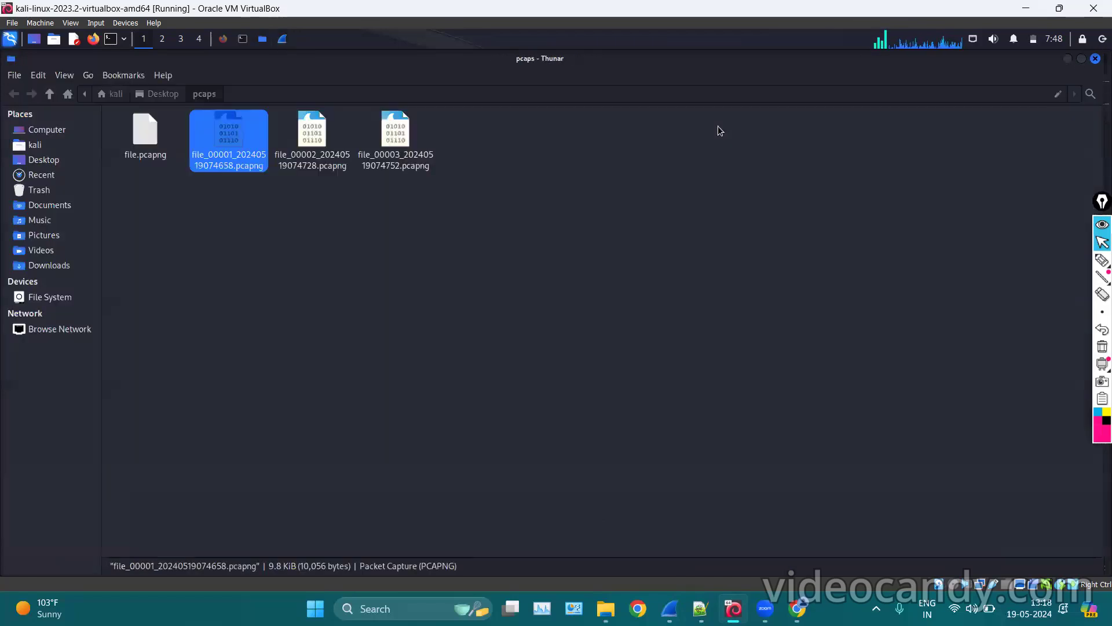
pyautogui.moveTo(451, 180); pyautogui.dragTo(249, 128)
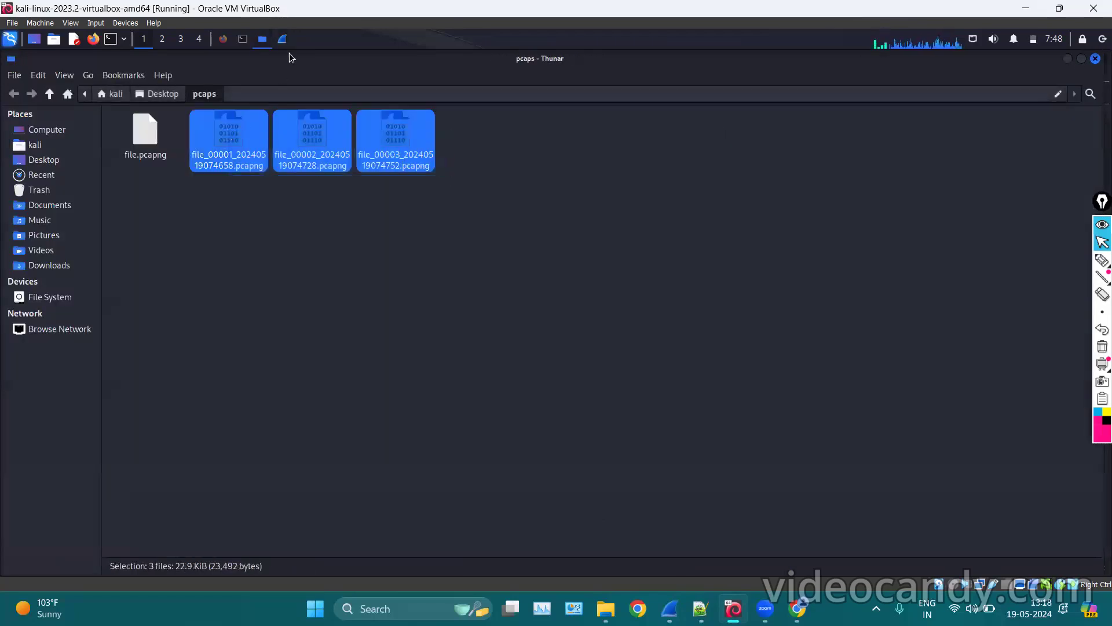
# Trash file_00001 through file_00003, leaving only file.pcapng, then bring Wireshark back.
pyautogui.rightClick(281, 149)
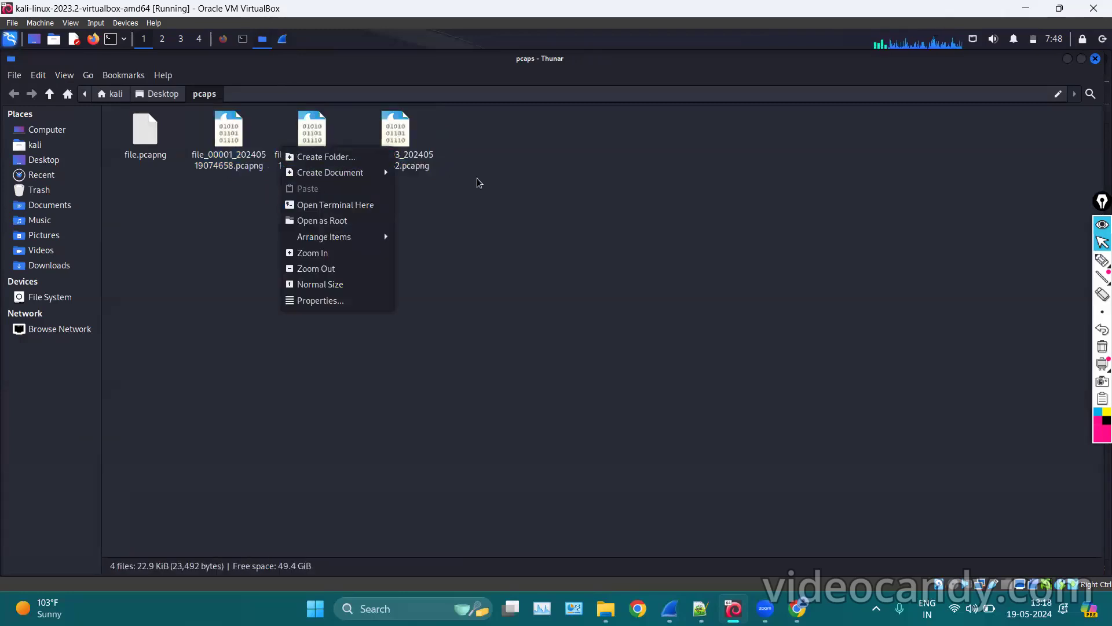
pyautogui.click(444, 178)
pyautogui.moveTo(442, 175); pyautogui.dragTo(248, 138)
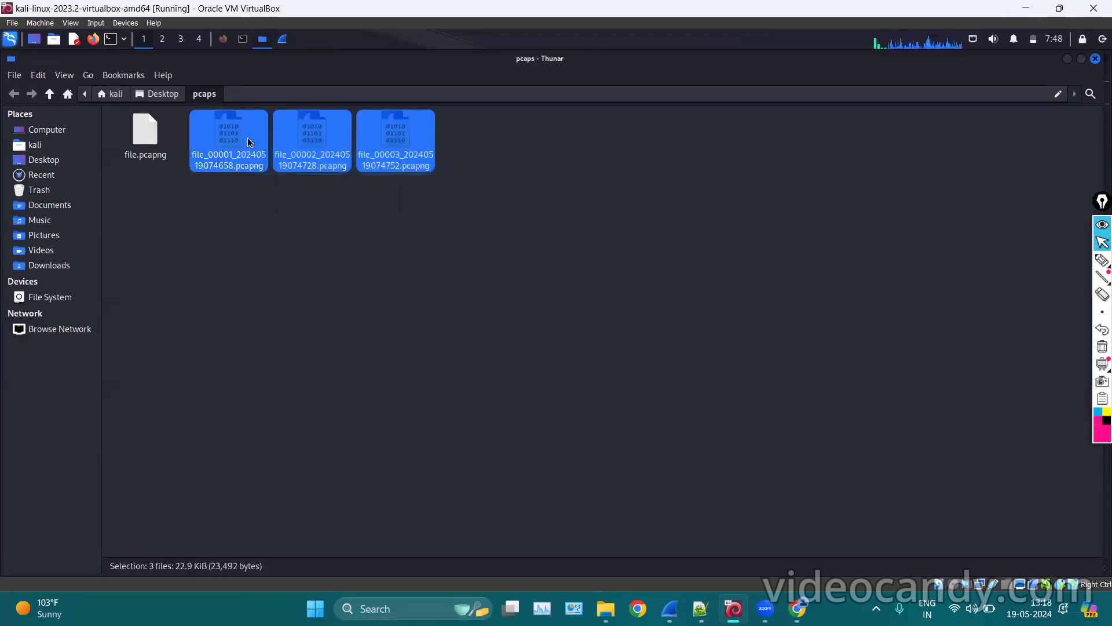
pyautogui.rightClick(249, 142)
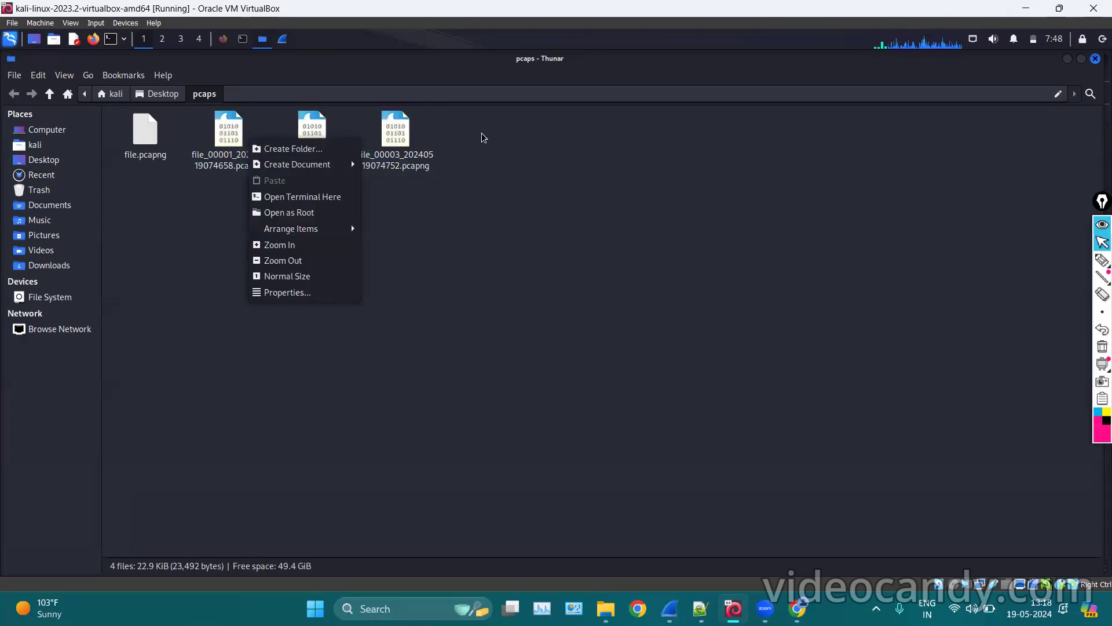
pyautogui.click(494, 144)
pyautogui.moveTo(494, 144); pyautogui.dragTo(226, 133)
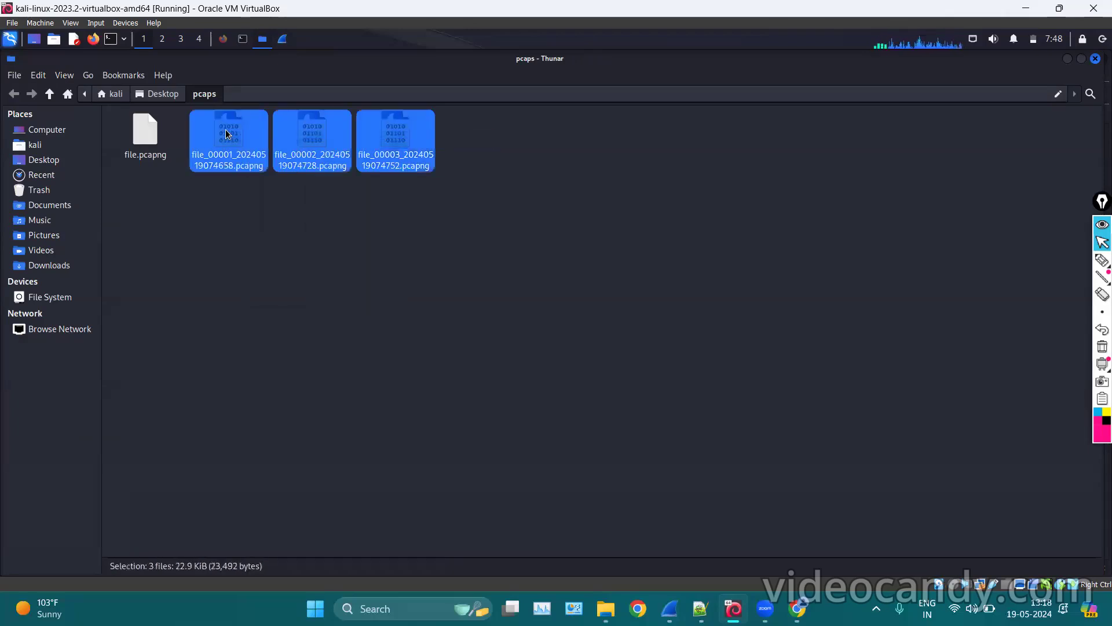
pyautogui.rightClick(226, 133)
pyautogui.click(335, 220)
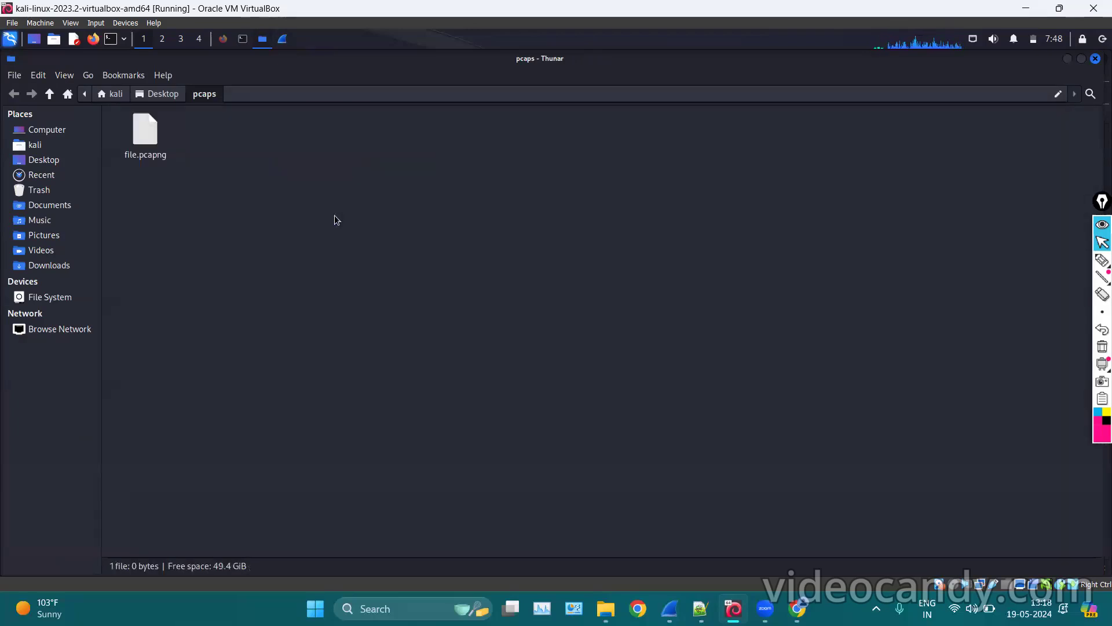
pyautogui.click(280, 47)
pyautogui.click(106, 74)
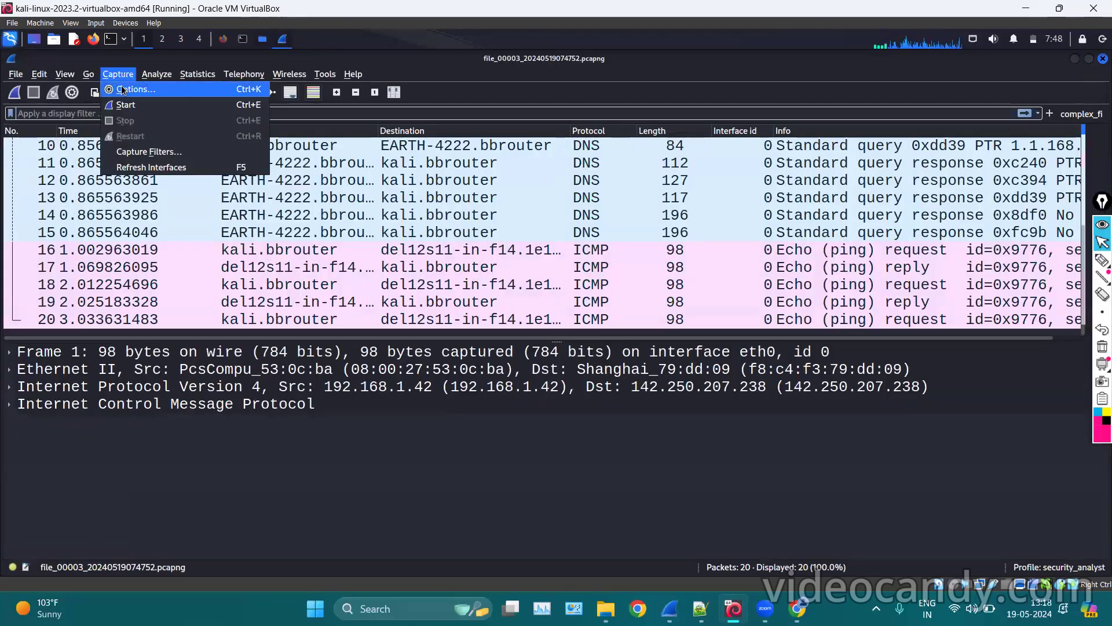
# Set the capture output to start a new file every 10 seconds.
pyautogui.click(124, 89)
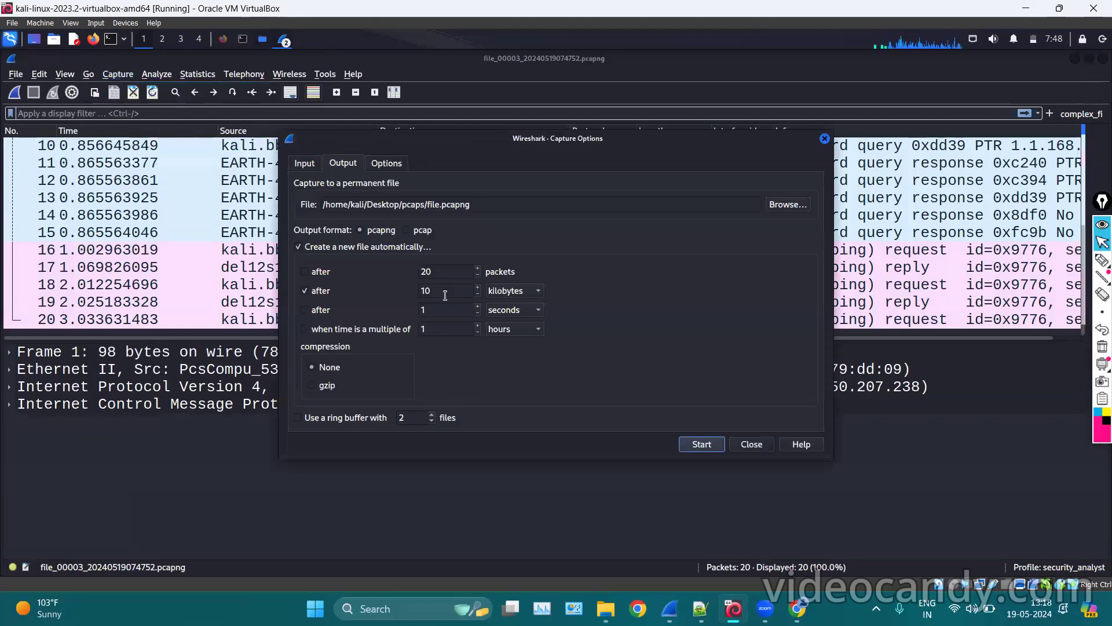
pyautogui.click(305, 310)
pyautogui.click(445, 308)
pyautogui.write('0')
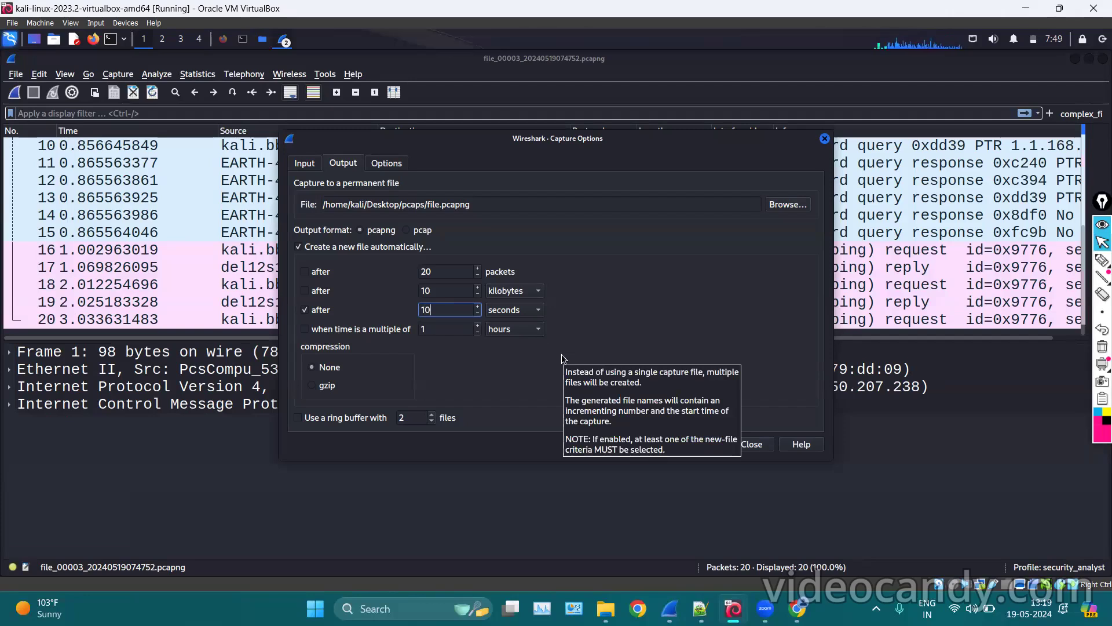
pyautogui.click(496, 350)
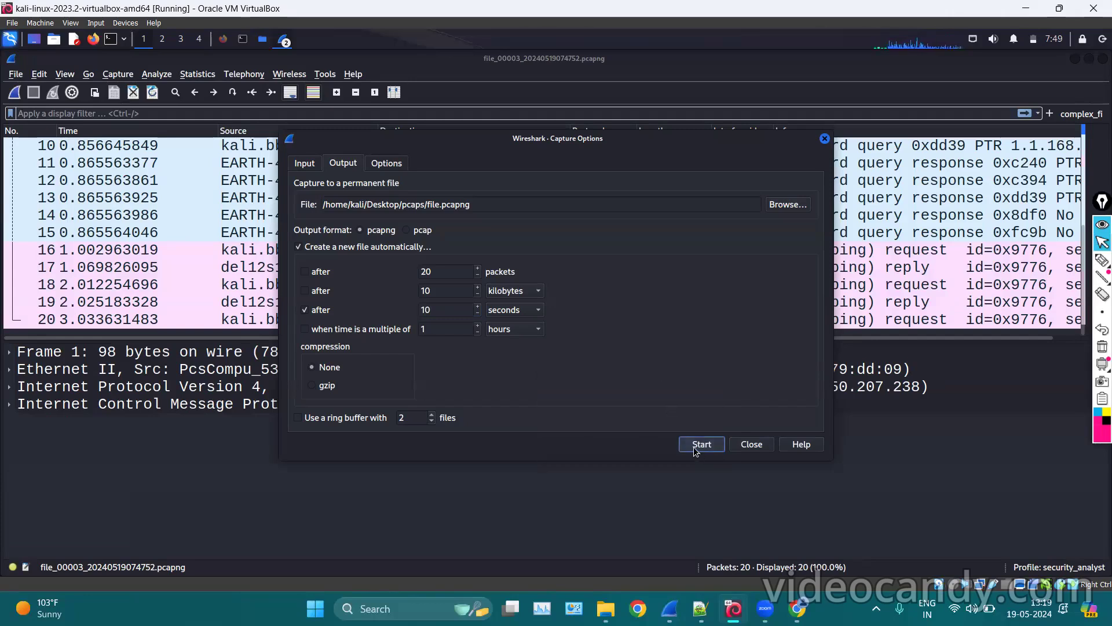
# Start the capture, look at a couple of live packets, then stop it.
pyautogui.click(700, 444)
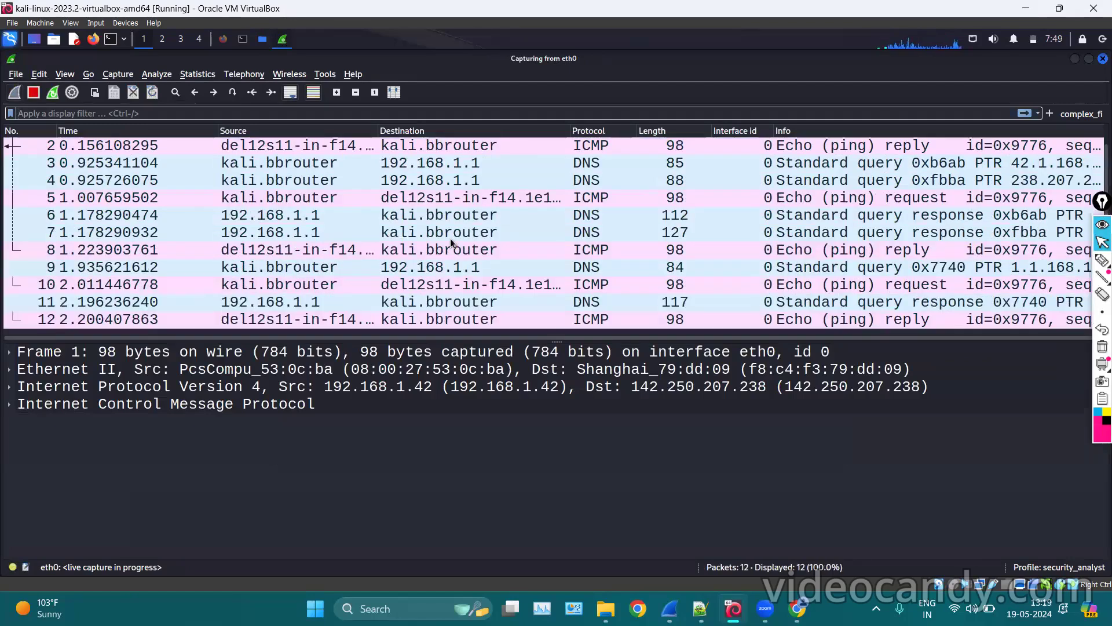
pyautogui.click(450, 238)
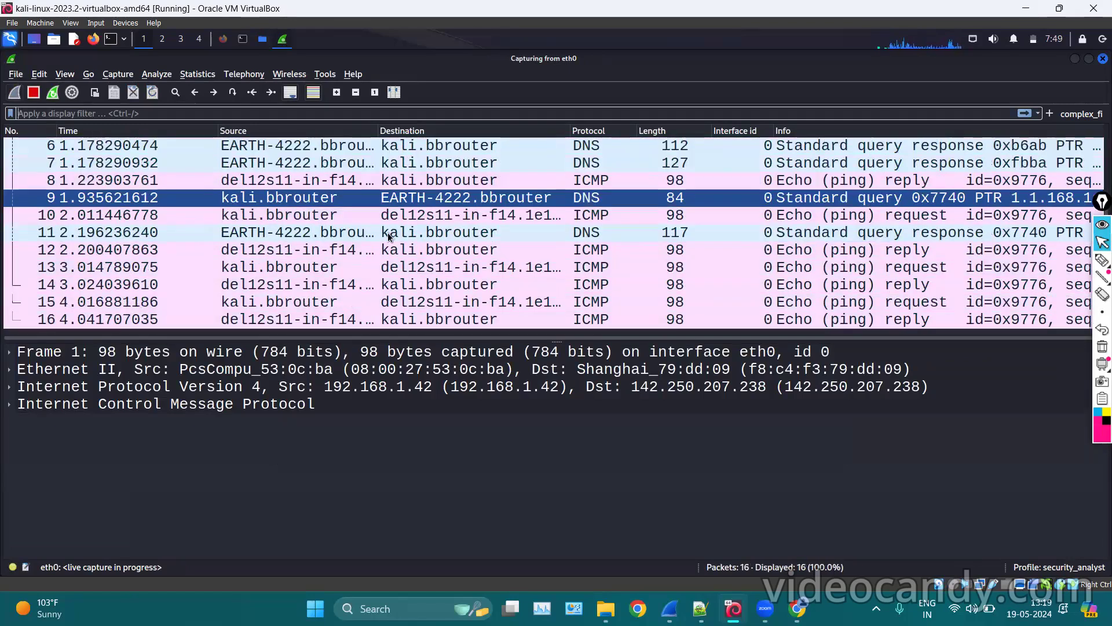
pyautogui.click(357, 233)
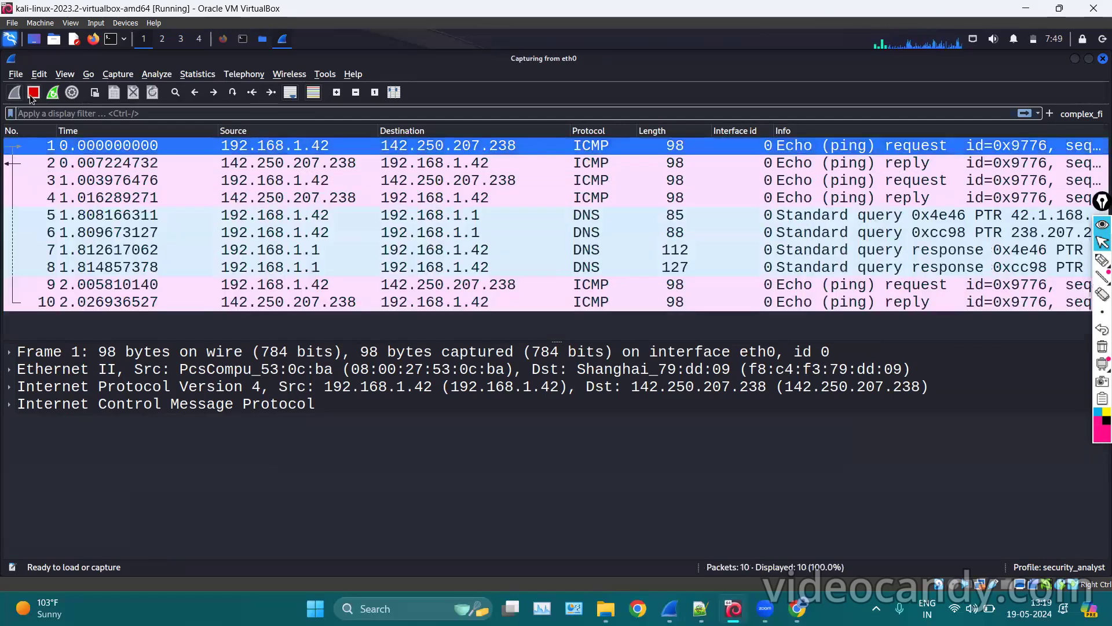
pyautogui.click(33, 94)
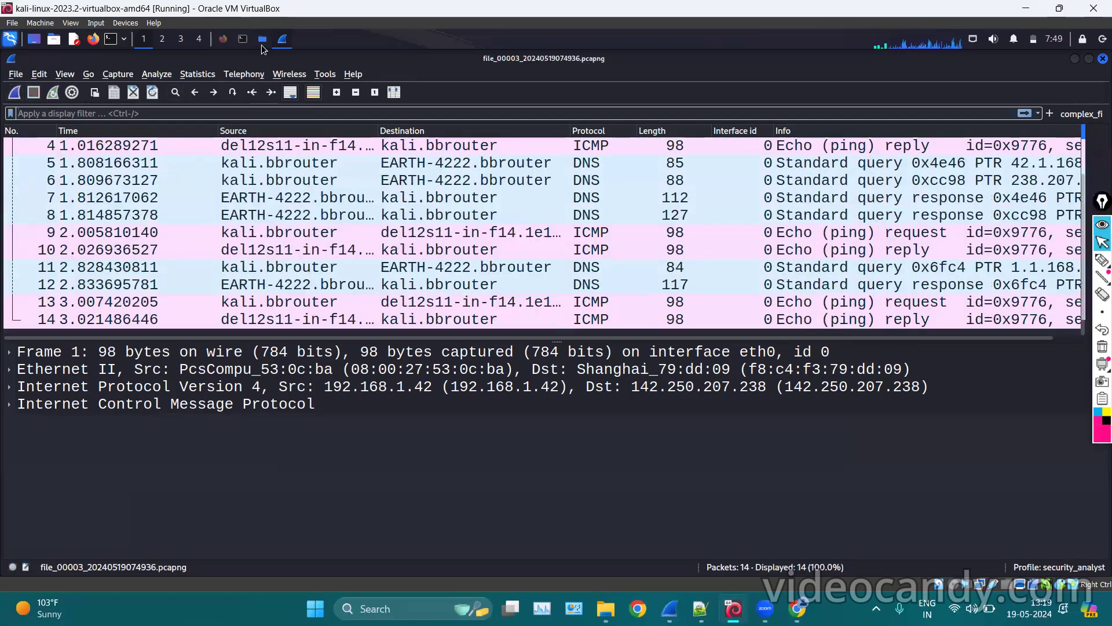
# Check the sizes of the three new 10-second capture files in pcaps.
pyautogui.click(262, 40)
pyautogui.moveTo(246, 191); pyautogui.dragTo(405, 148)
pyautogui.click(338, 215)
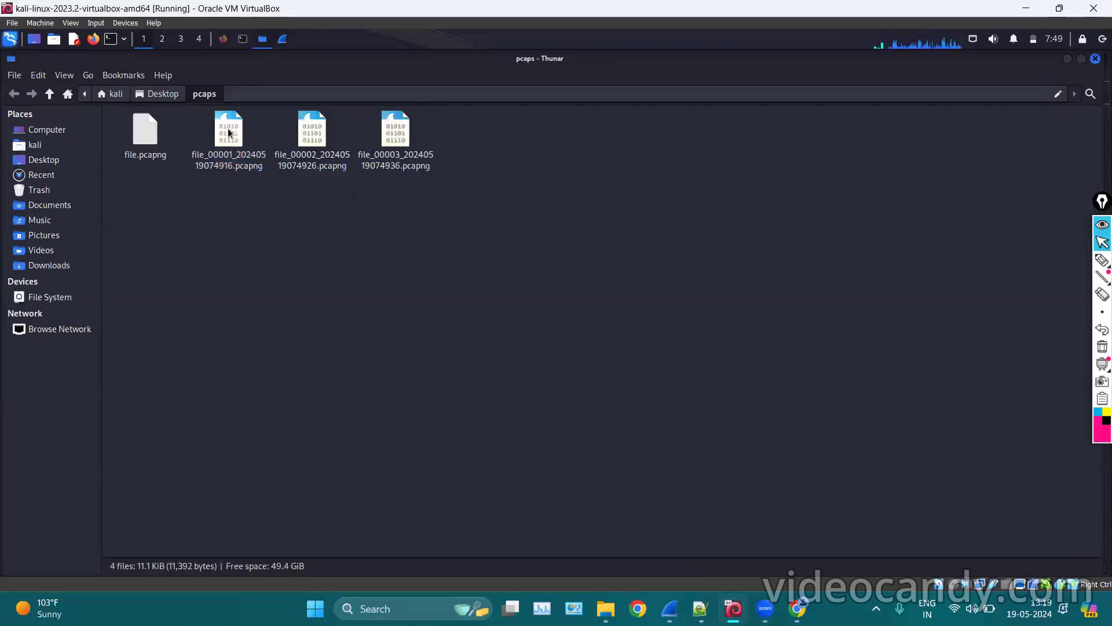
pyautogui.click(227, 128)
pyautogui.click(296, 143)
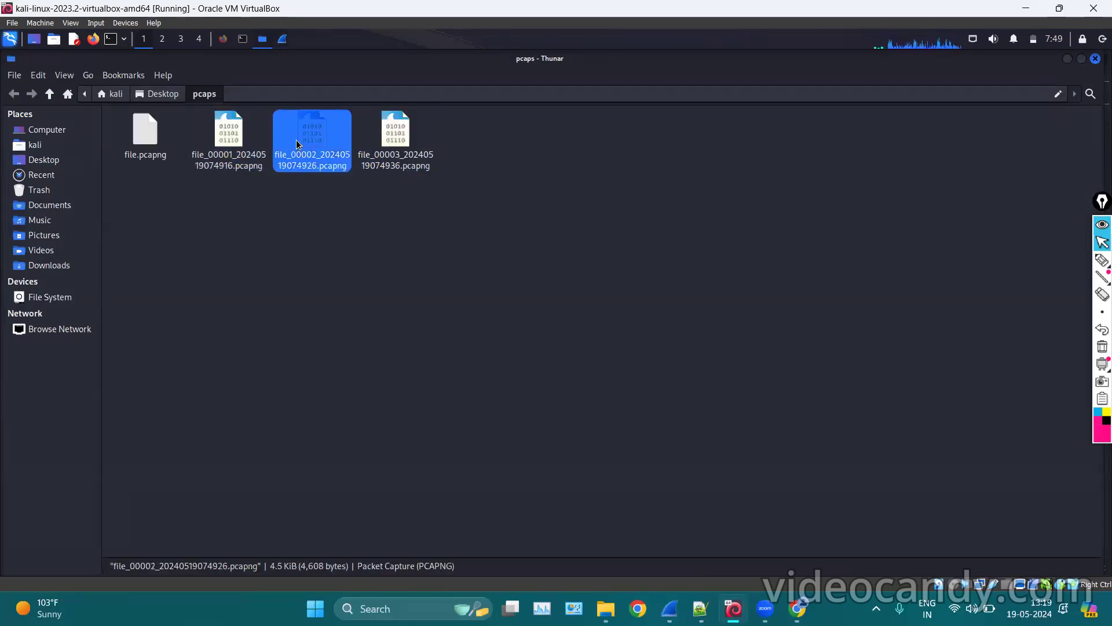
pyautogui.click(400, 162)
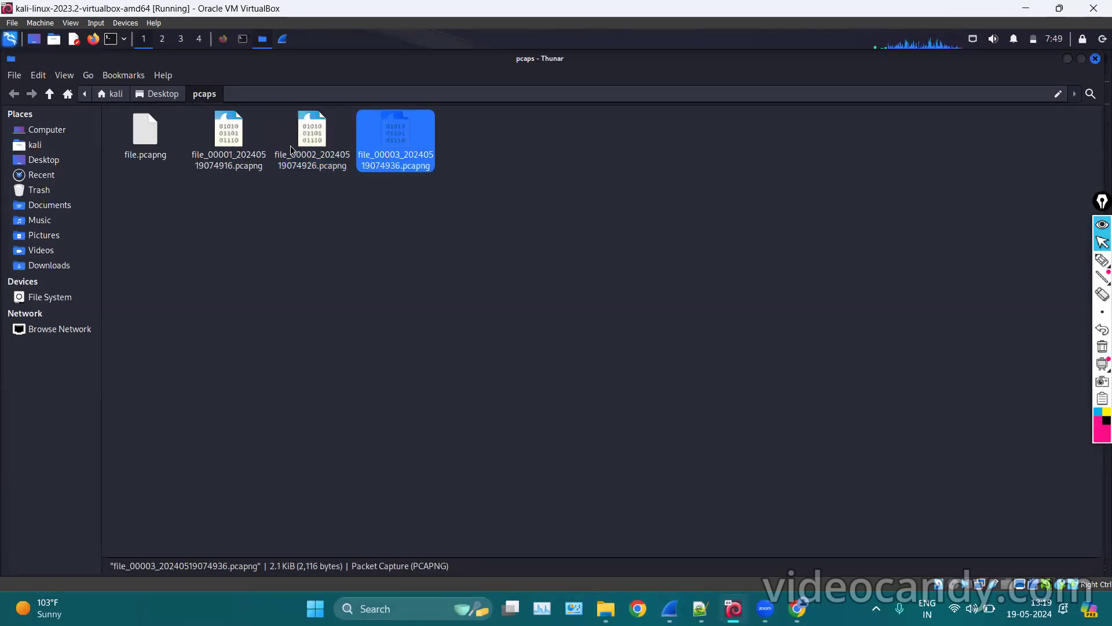
# Open file_00001 in Wireshark, view its last packet 33, close it, and stop the ping.
pyautogui.click(232, 130)
pyautogui.rightClick(262, 149)
pyautogui.click(280, 159)
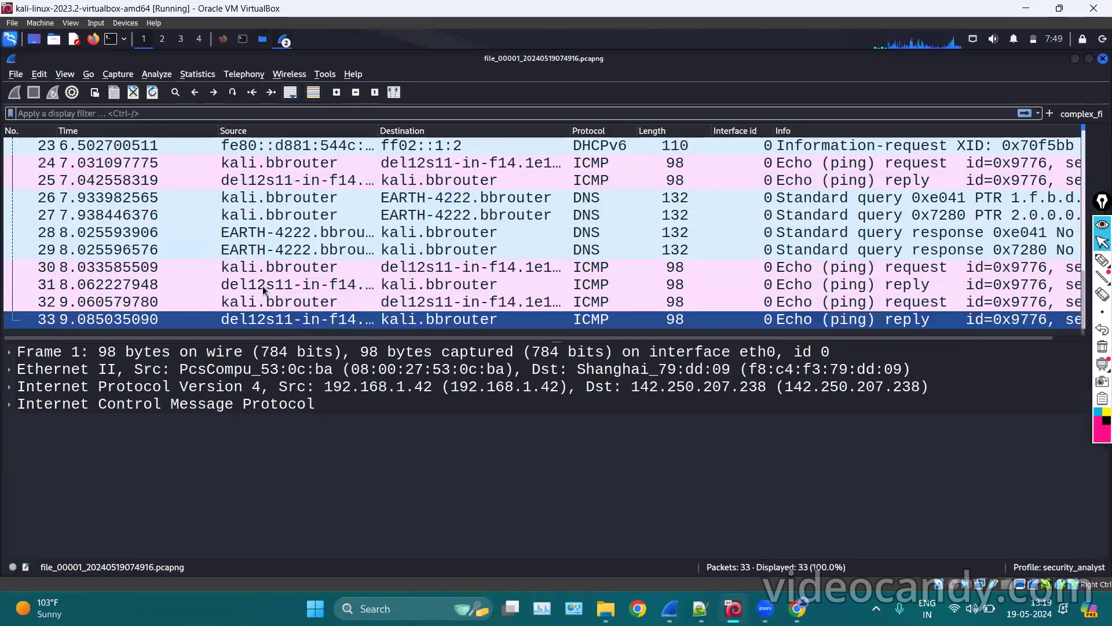
pyautogui.click(375, 316)
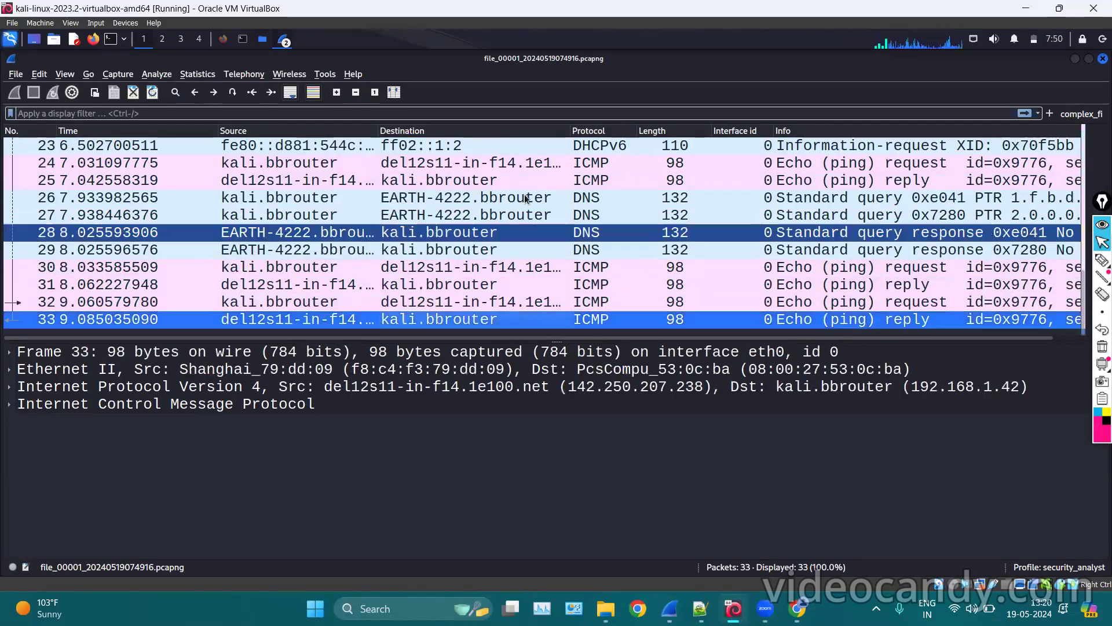
pyautogui.scroll(8, 522, 250)
pyautogui.click(1103, 58)
pyautogui.click(243, 39)
pyautogui.hotkey('ctrl', 'c')
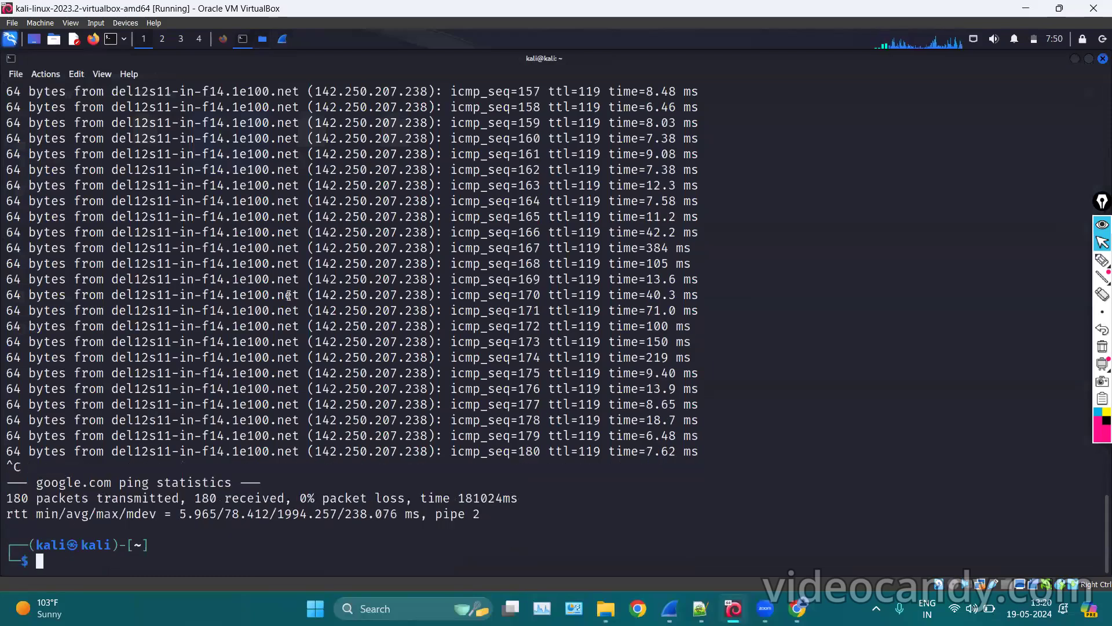
# Reopen Capture Options' Output settings and review the time interval and its unit.
pyautogui.click(279, 43)
pyautogui.click(118, 75)
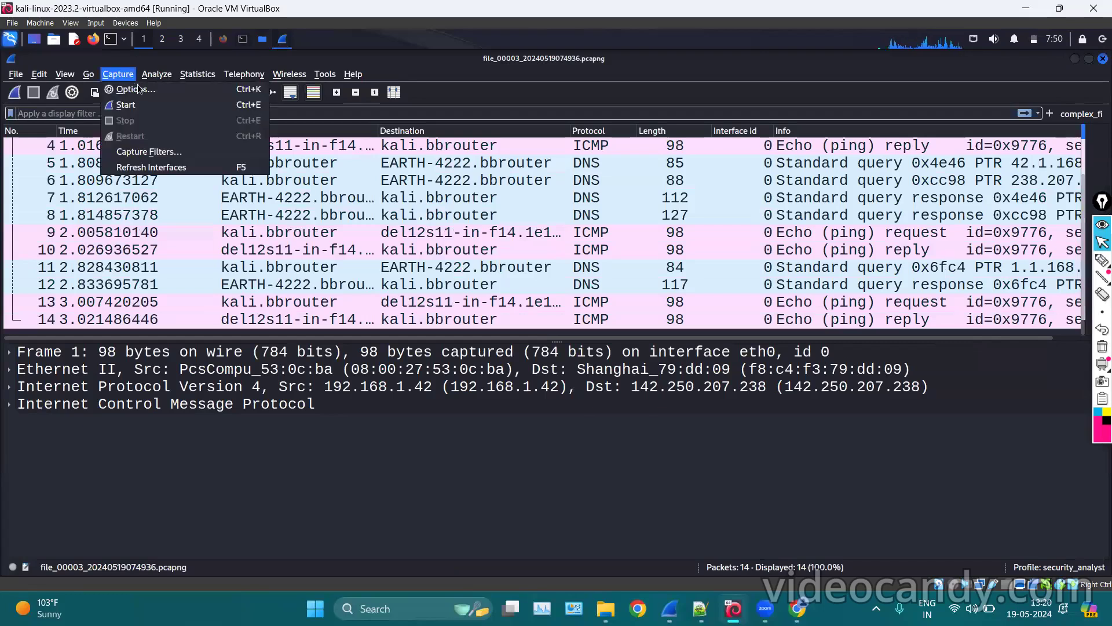
pyautogui.click(142, 89)
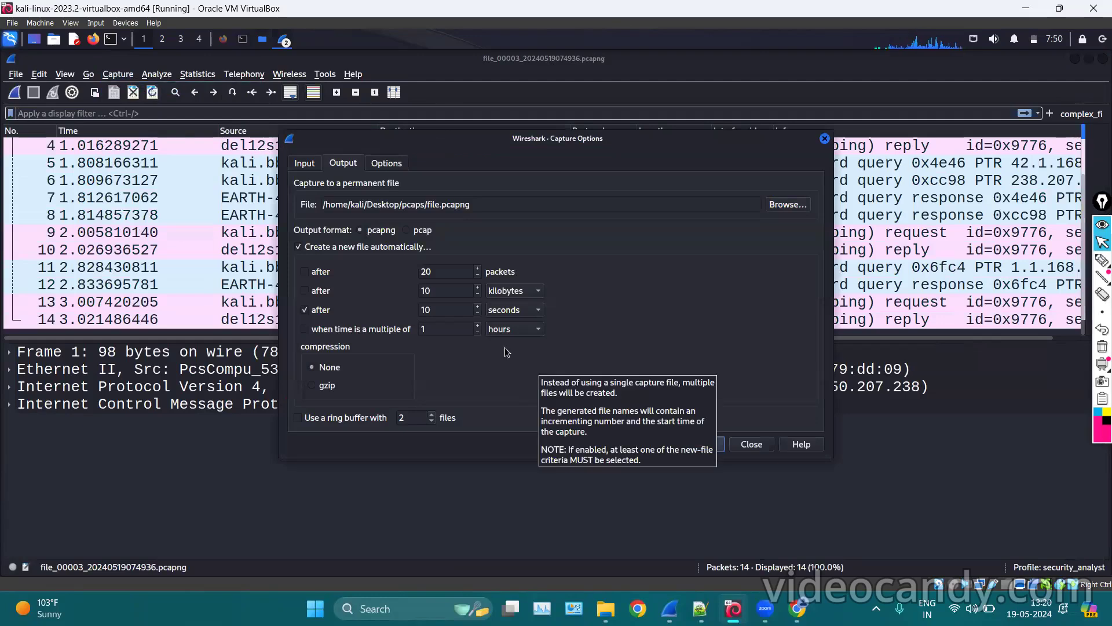
pyautogui.click(449, 306)
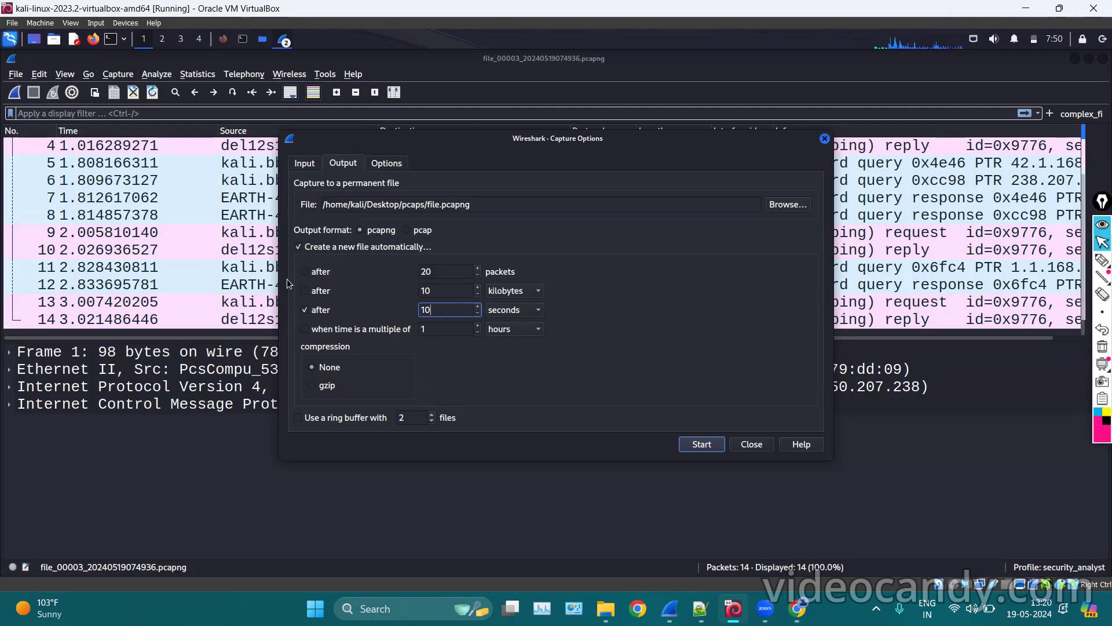
pyautogui.moveTo(259, 271); pyautogui.dragTo(234, 224)
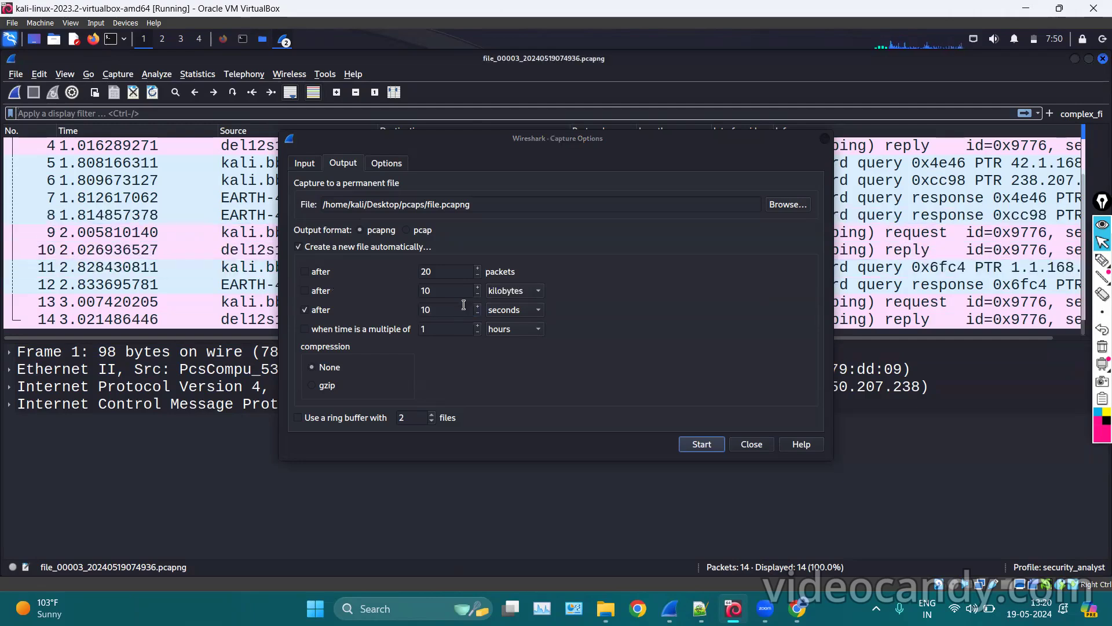
pyautogui.click(444, 327)
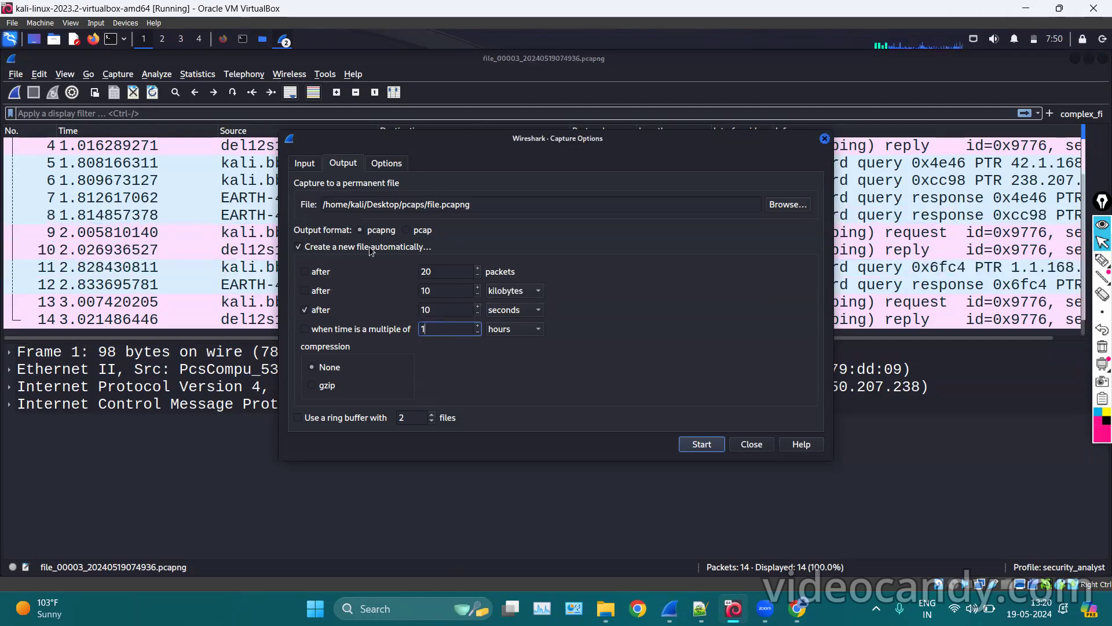
pyautogui.click(531, 327)
pyautogui.click(460, 311)
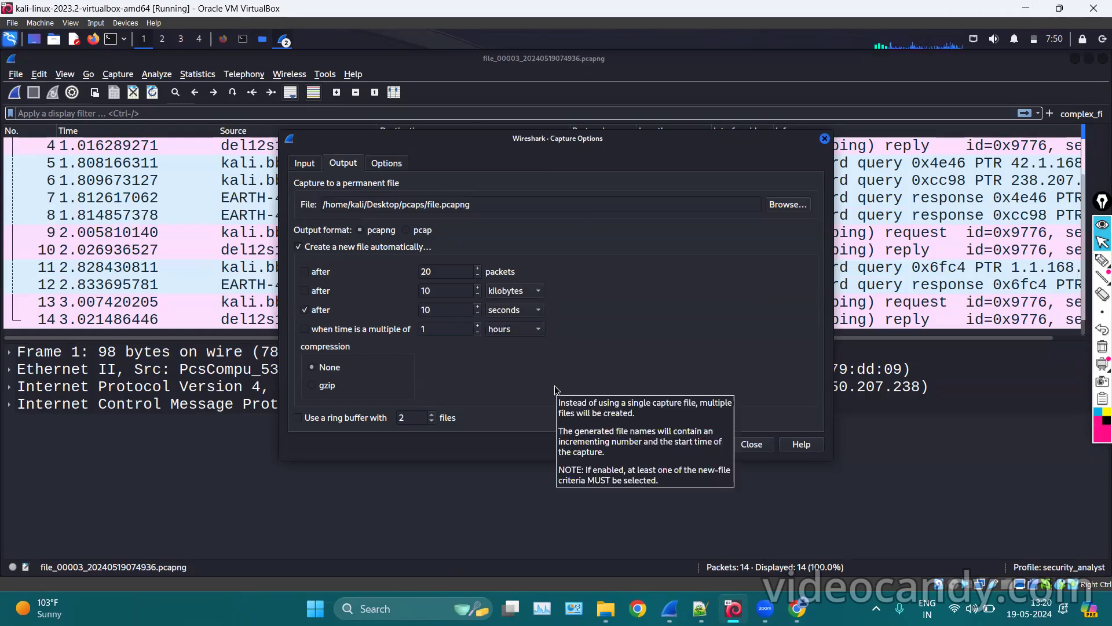
# Enable a ring buffer of 2 files for the pcaps/file.pcapng output.
pyautogui.click(1102, 260)
pyautogui.moveTo(288, 426); pyautogui.dragTo(375, 427)
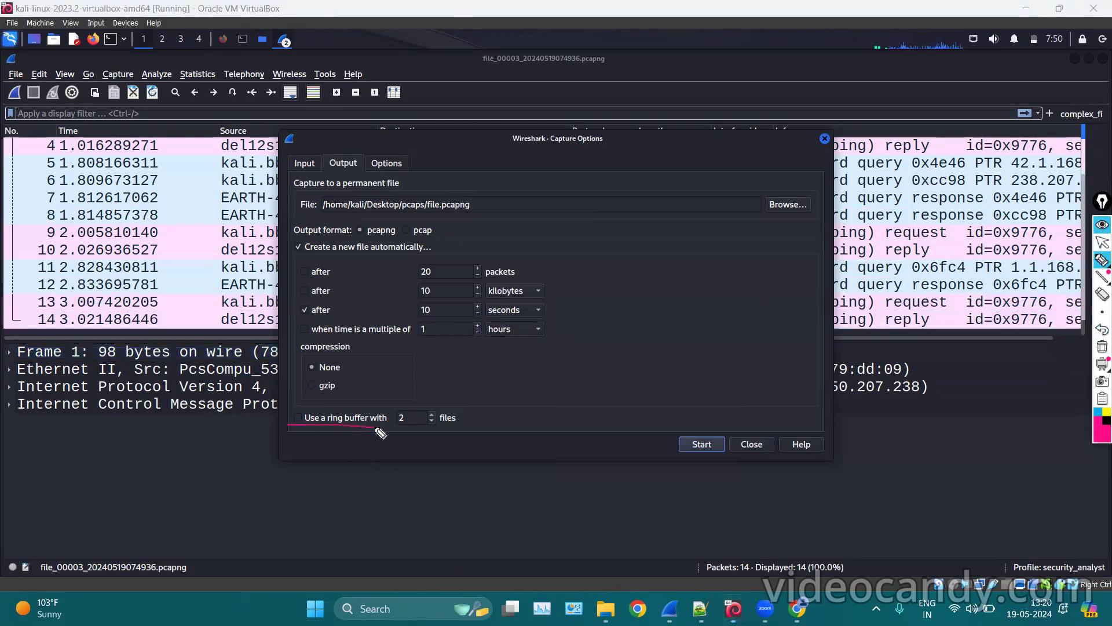
pyautogui.moveTo(449, 402)
pyautogui.mouseDown()
pyautogui.moveTo(468, 415)
pyautogui.moveTo(416, 439)
pyautogui.mouseUp()
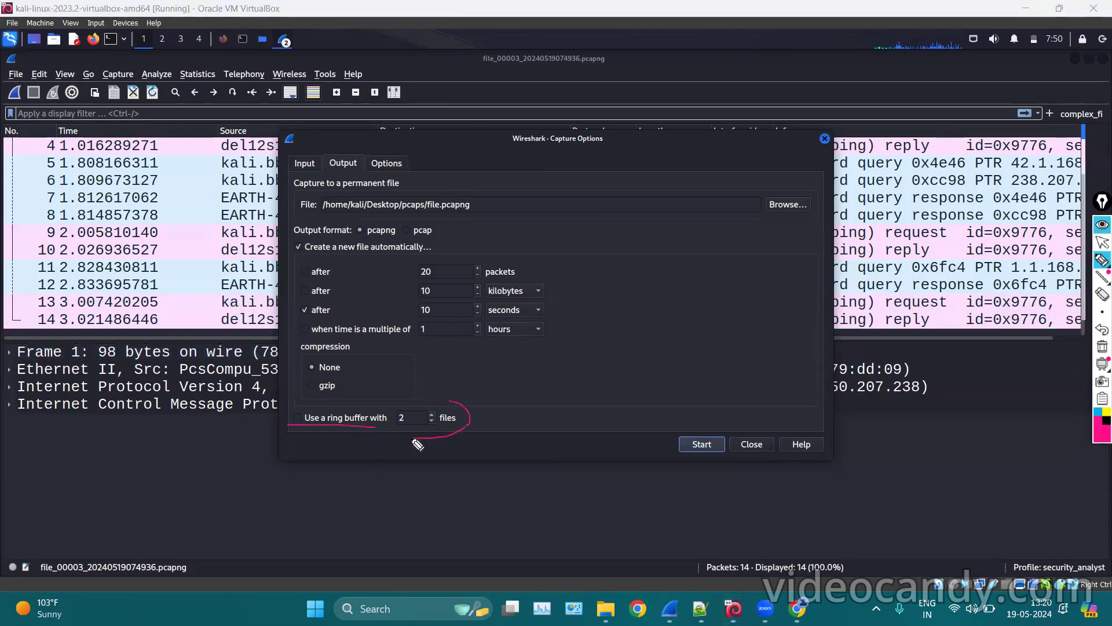
pyautogui.moveTo(294, 356); pyautogui.dragTo(338, 355)
pyautogui.moveTo(349, 383)
pyautogui.mouseDown()
pyautogui.moveTo(331, 406)
pyautogui.moveTo(310, 382)
pyautogui.moveTo(349, 381)
pyautogui.moveTo(315, 399)
pyautogui.moveTo(313, 377)
pyautogui.moveTo(306, 388)
pyautogui.mouseUp()
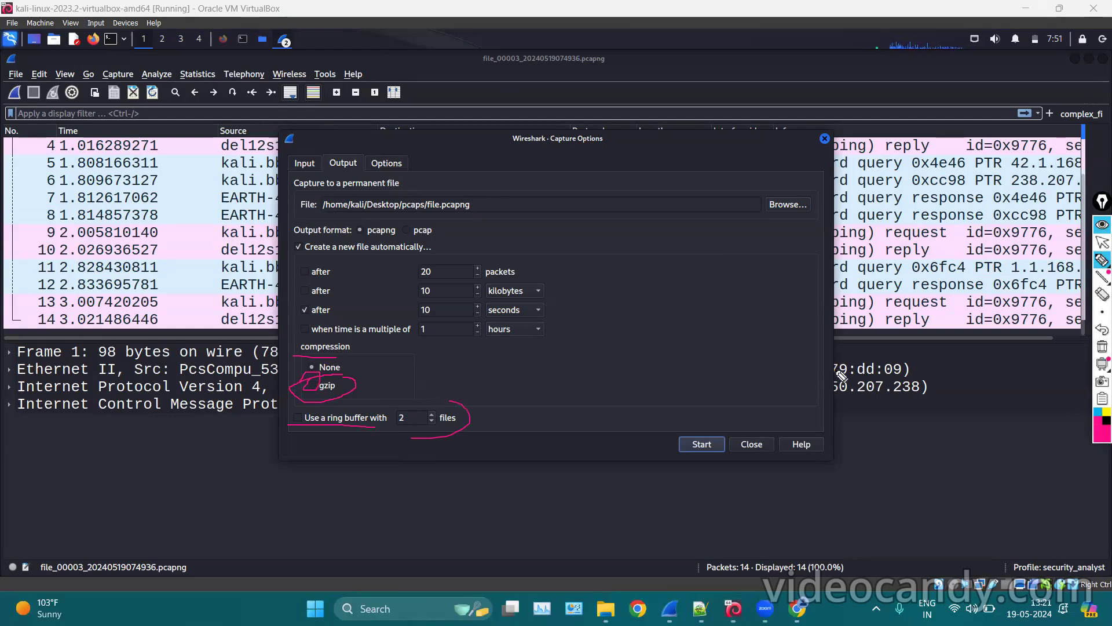
pyautogui.click(1100, 347)
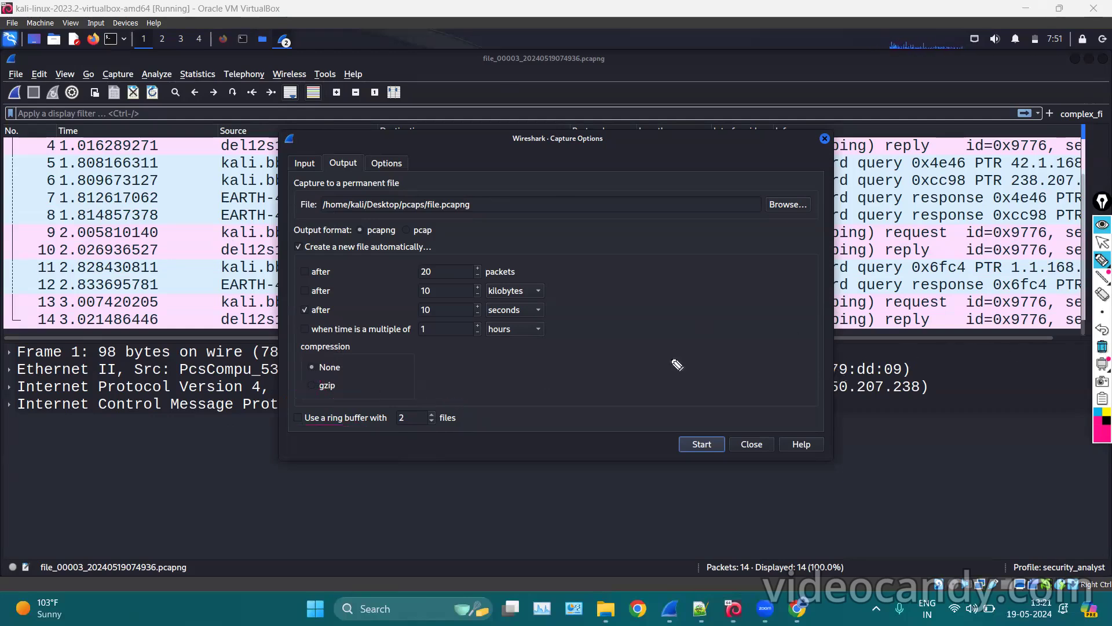
pyautogui.moveTo(366, 430); pyautogui.dragTo(451, 432)
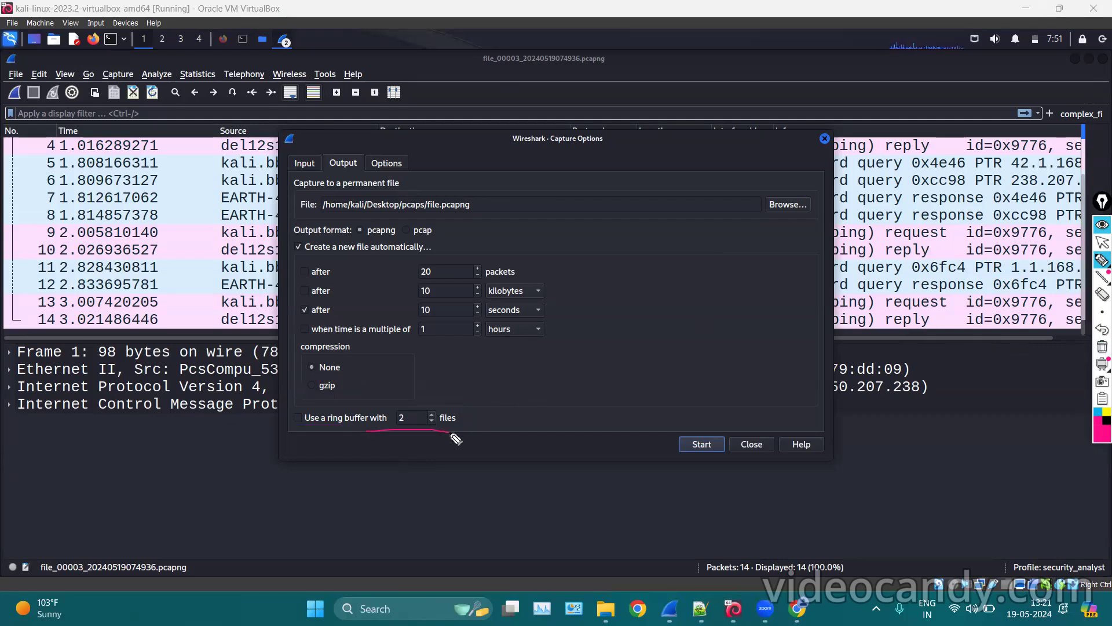
pyautogui.moveTo(301, 416)
pyautogui.mouseDown()
pyautogui.moveTo(286, 419)
pyautogui.moveTo(298, 410)
pyautogui.mouseUp()
pyautogui.click(1101, 347)
pyautogui.click(1103, 242)
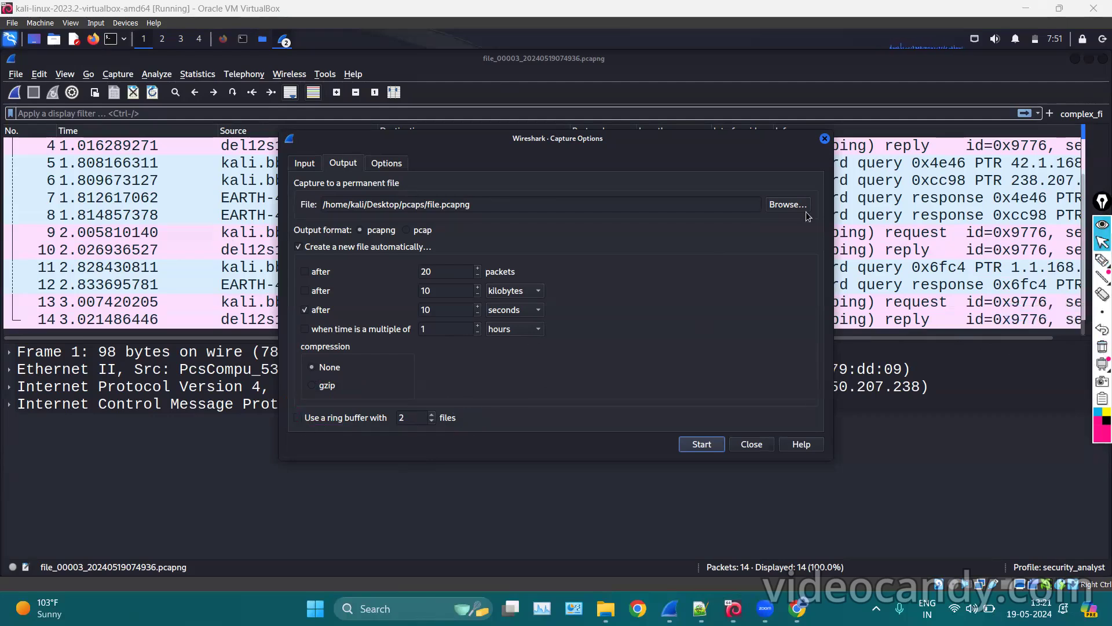
pyautogui.click(295, 416)
pyautogui.click(413, 418)
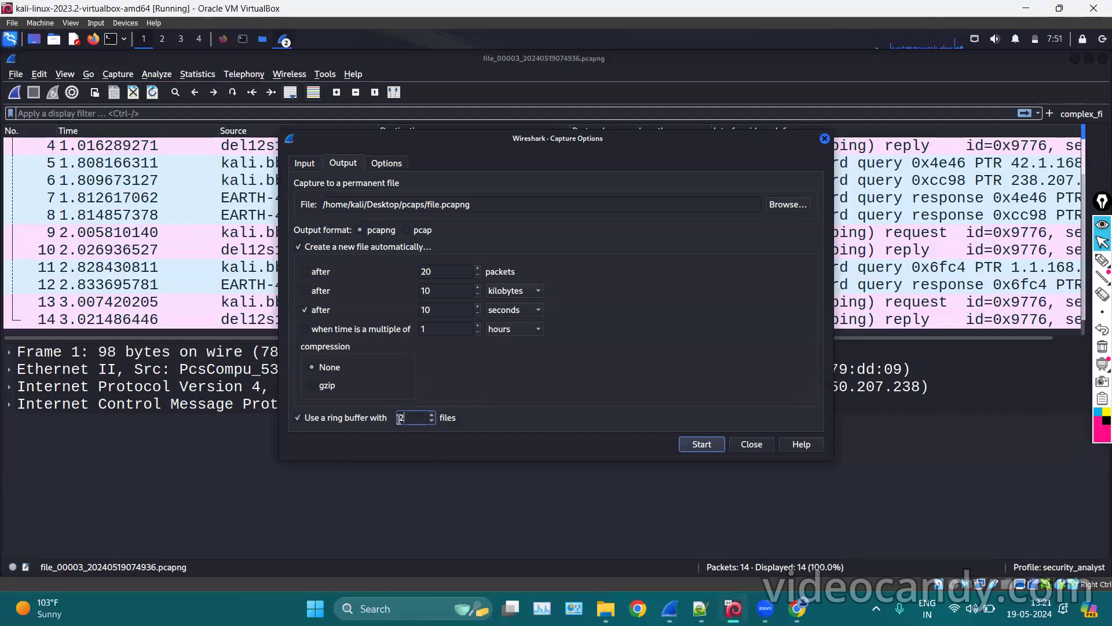
# Bring the pcaps folder forward and look over its three rotated capture files.
pyautogui.click(257, 43)
pyautogui.click(451, 217)
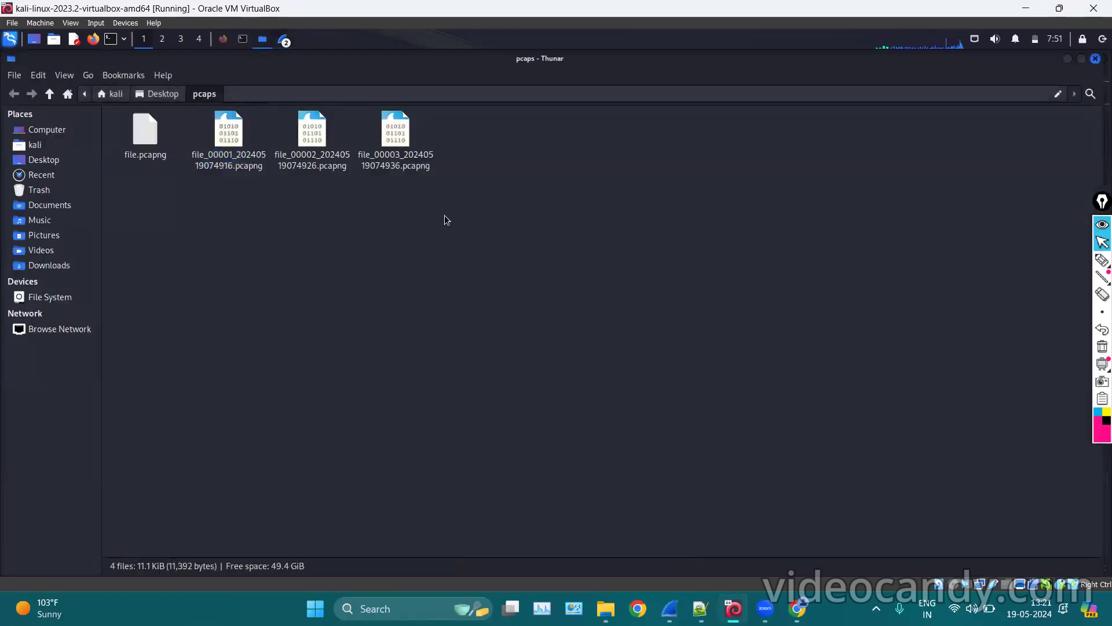
pyautogui.click(1099, 262)
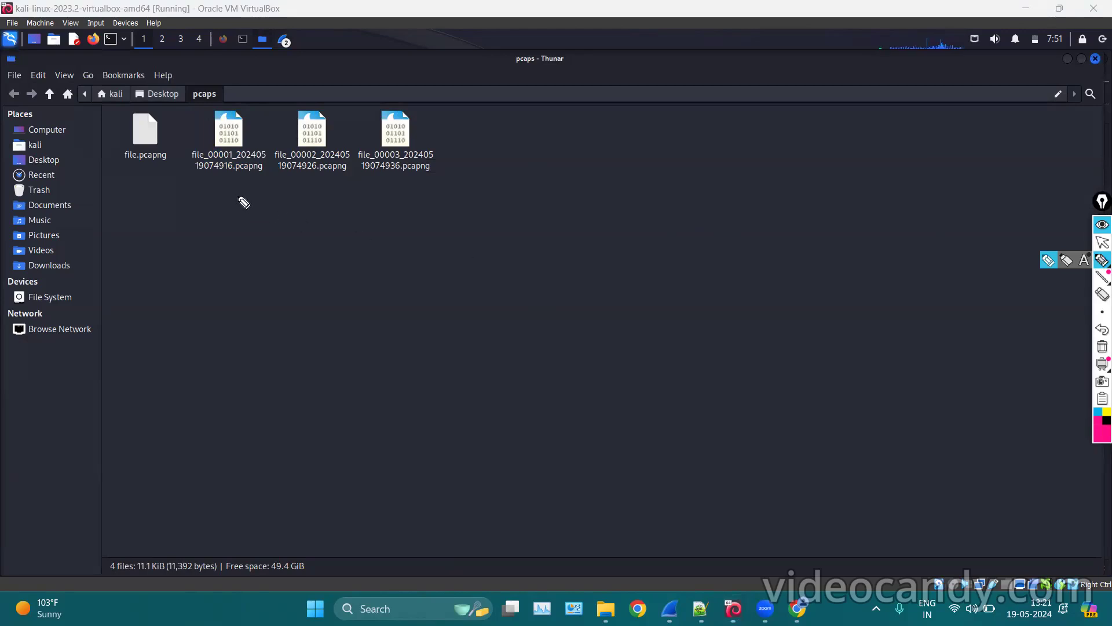
pyautogui.moveTo(207, 180); pyautogui.dragTo(234, 175)
pyautogui.moveTo(286, 173); pyautogui.dragTo(641, 167)
pyautogui.moveTo(811, 202)
pyautogui.mouseDown()
pyautogui.moveTo(818, 214)
pyautogui.moveTo(775, 216)
pyautogui.mouseUp()
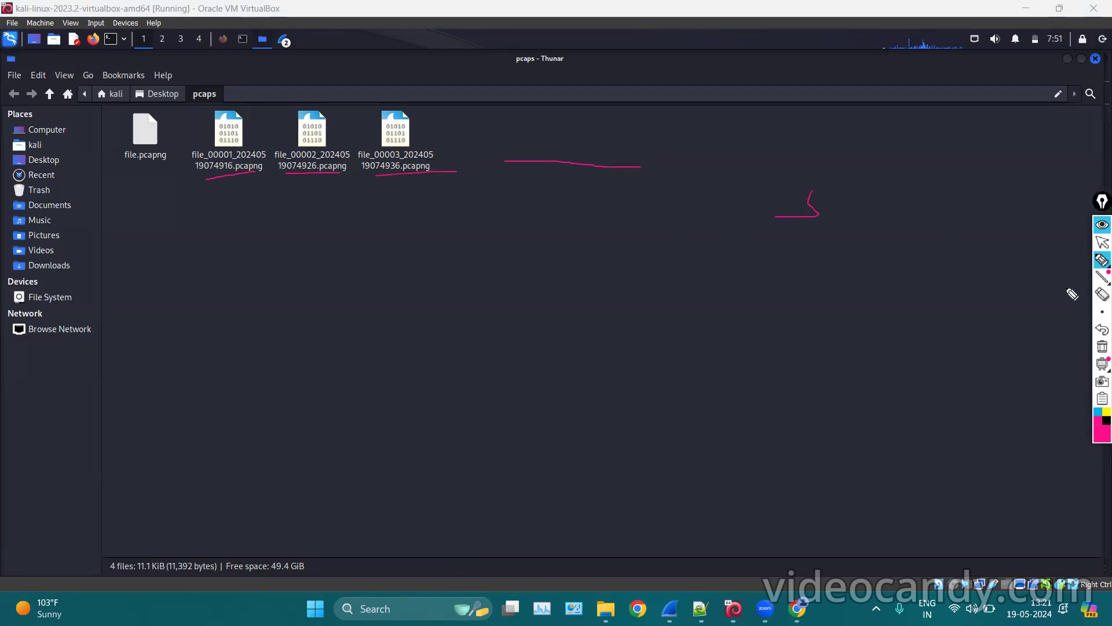
pyautogui.click(1102, 346)
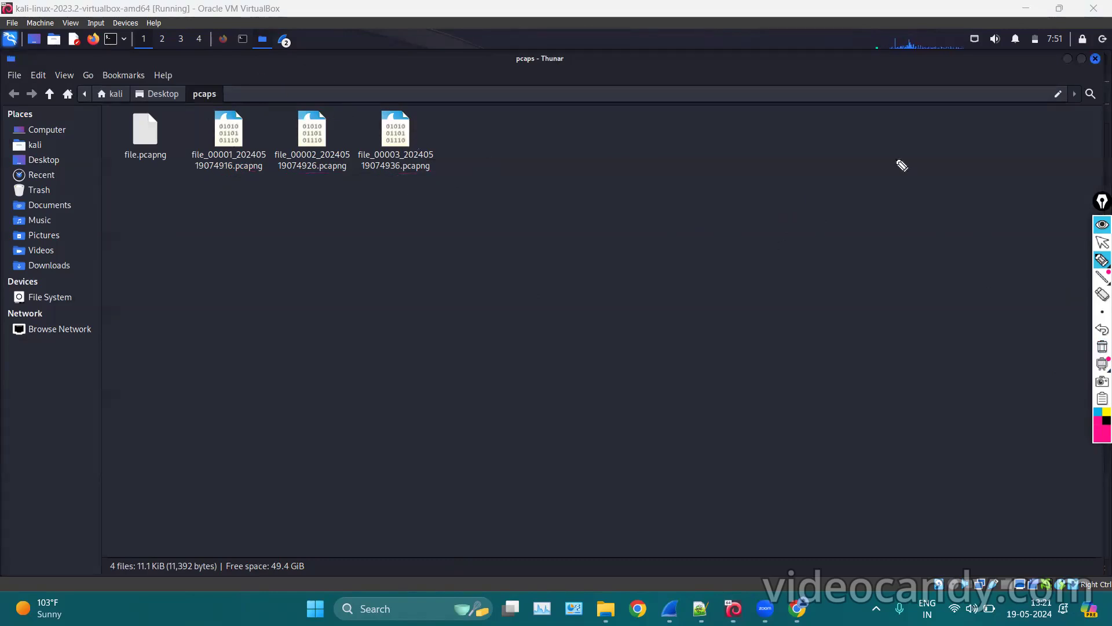
pyautogui.click(1102, 243)
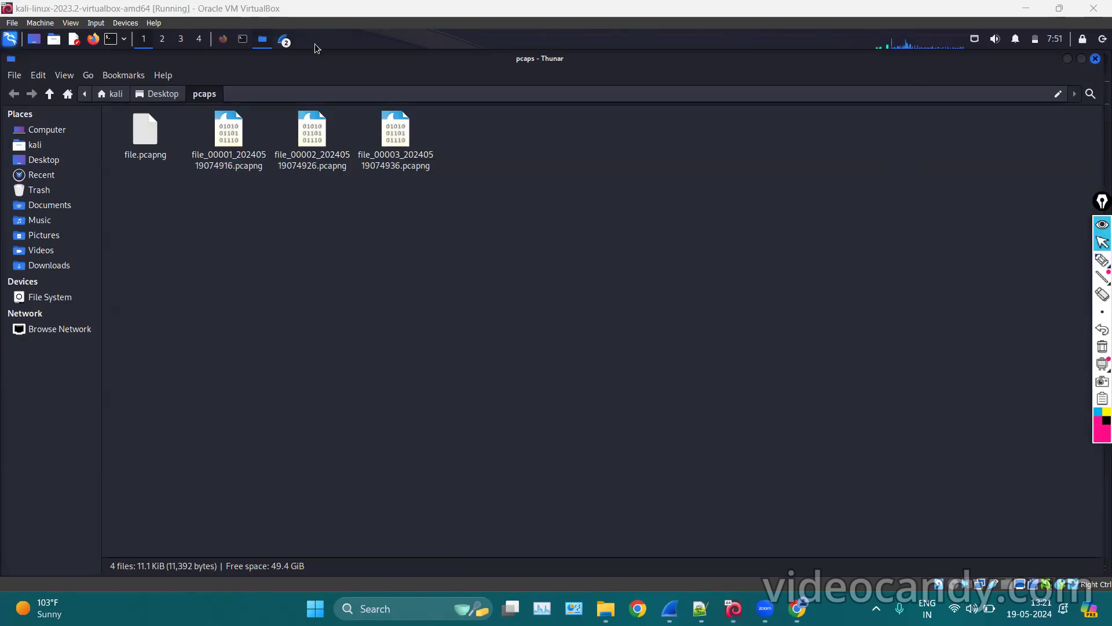
# Raise the Capture Options dialog, move it aside, and close it.
pyautogui.click(290, 46)
pyautogui.click(310, 70)
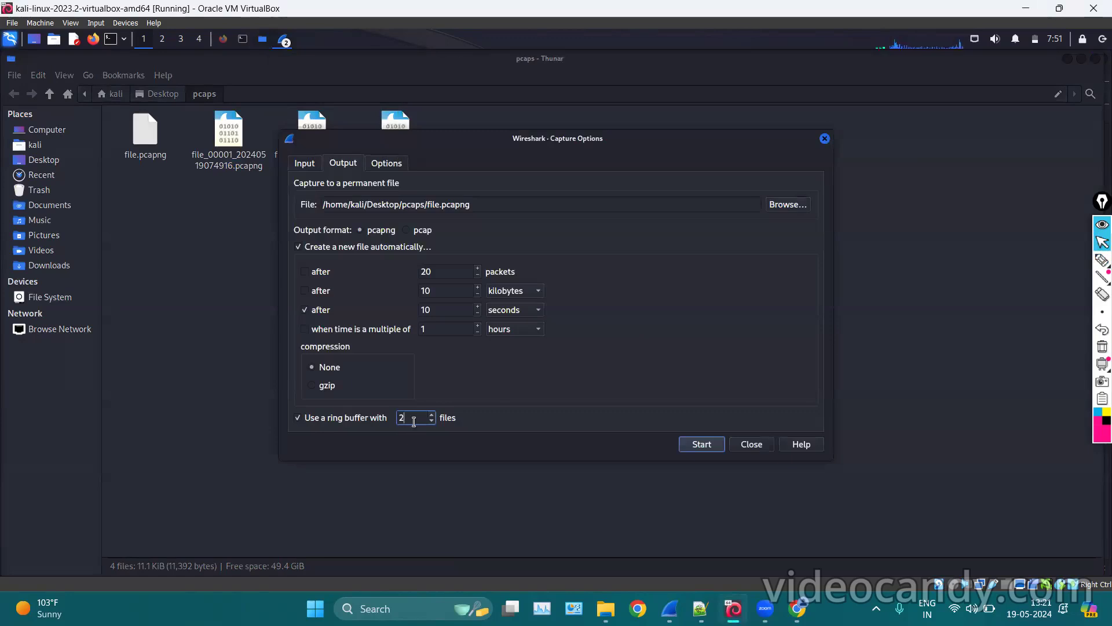
pyautogui.moveTo(565, 148); pyautogui.dragTo(652, 130)
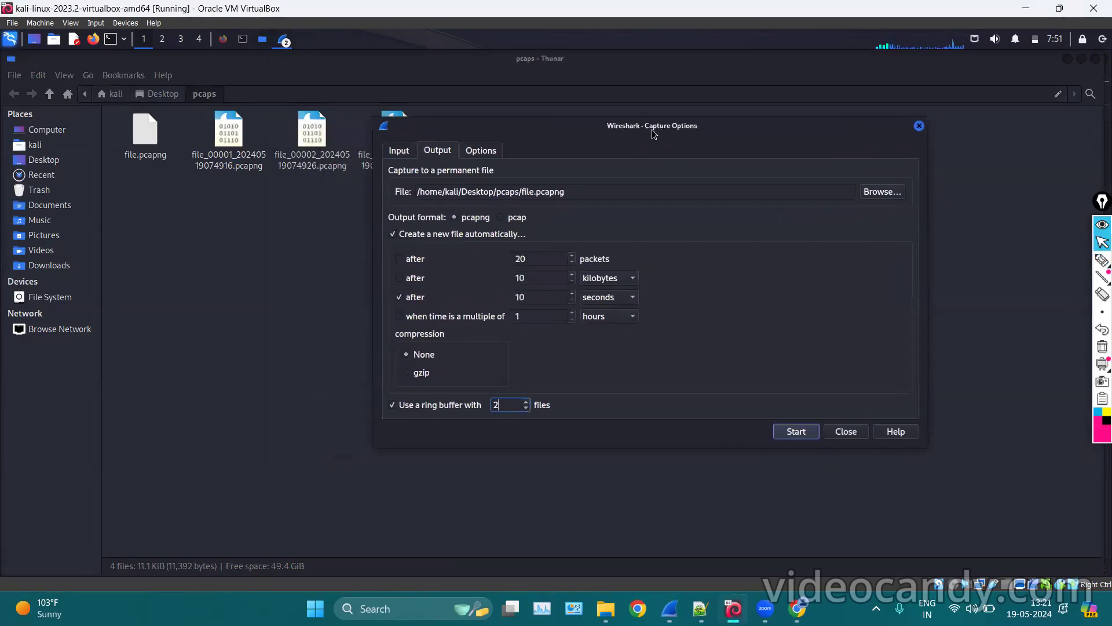
pyautogui.click(919, 126)
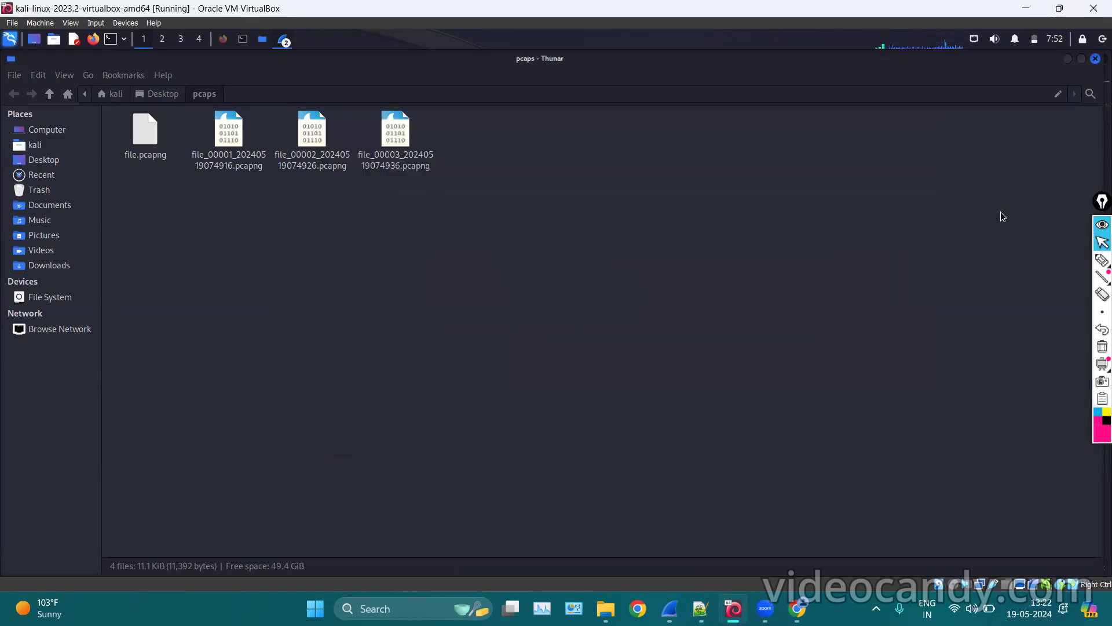
pyautogui.click(1101, 260)
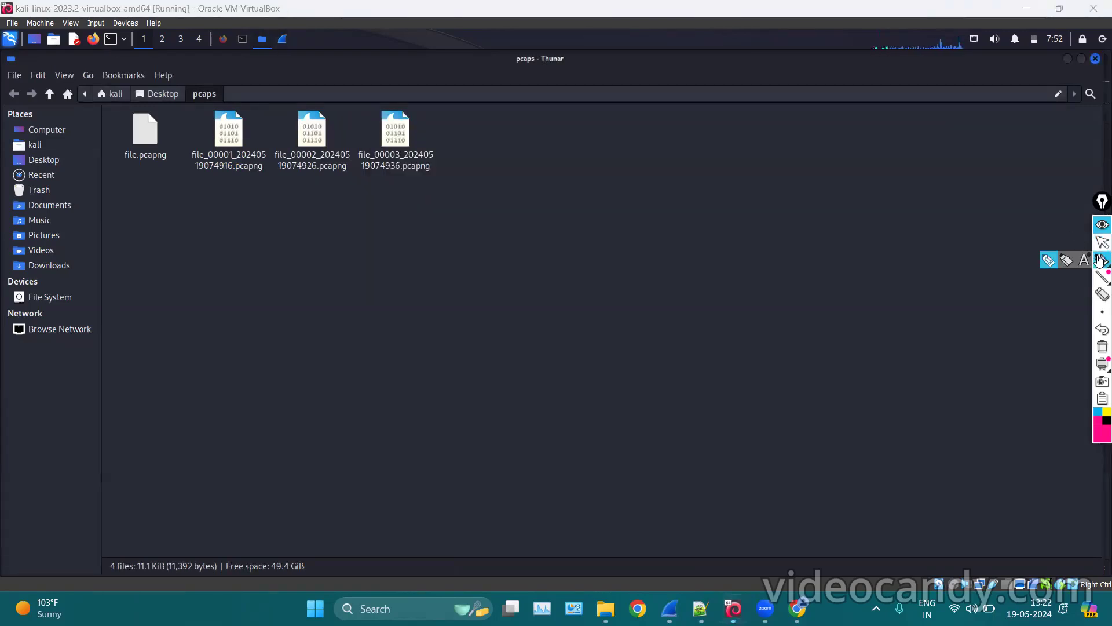
pyautogui.moveTo(194, 176)
pyautogui.mouseDown()
pyautogui.moveTo(273, 177)
pyautogui.moveTo(205, 150)
pyautogui.moveTo(205, 187)
pyautogui.mouseUp()
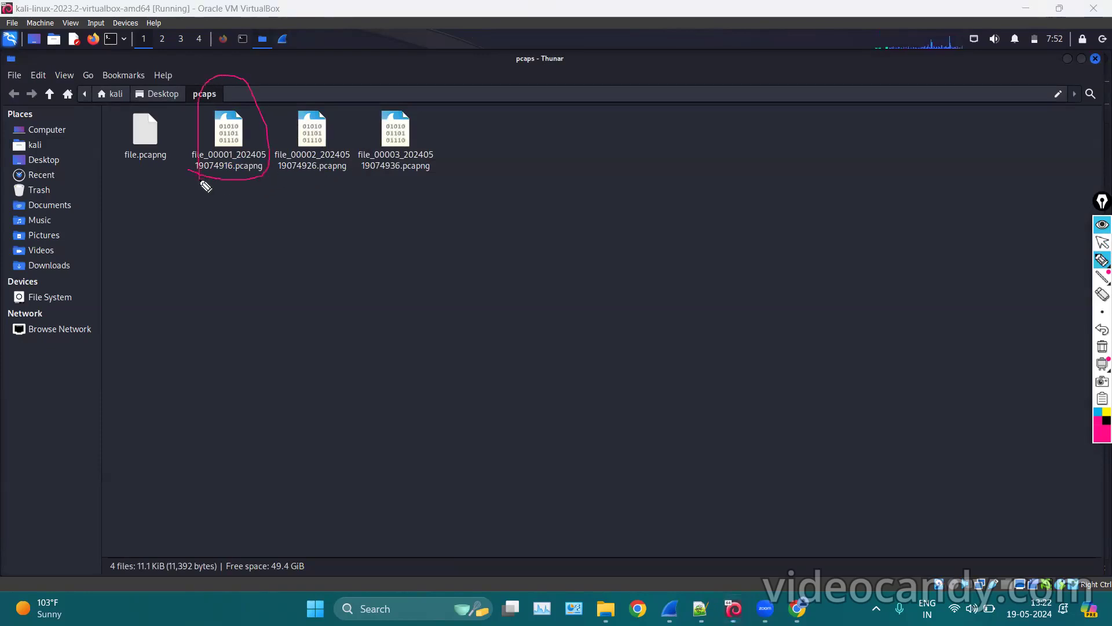
pyautogui.moveTo(296, 180)
pyautogui.mouseDown()
pyautogui.moveTo(342, 181)
pyautogui.moveTo(318, 97)
pyautogui.moveTo(293, 185)
pyautogui.mouseUp()
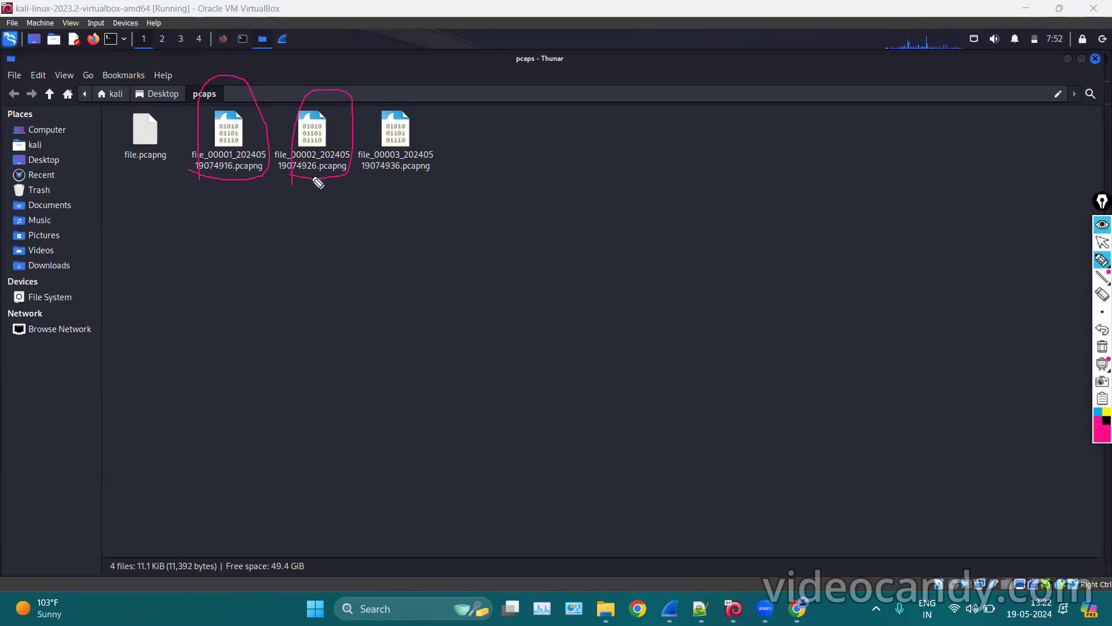
pyautogui.moveTo(329, 94)
pyautogui.mouseDown()
pyautogui.moveTo(344, 133)
pyautogui.moveTo(215, 250)
pyautogui.moveTo(218, 209)
pyautogui.moveTo(232, 235)
pyautogui.mouseUp()
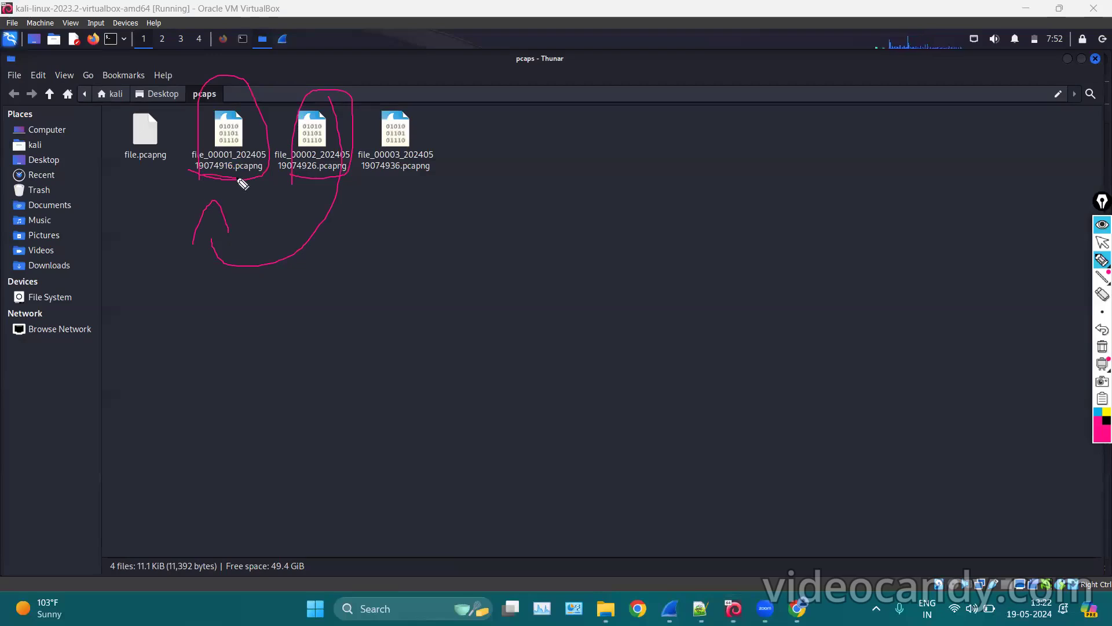
pyautogui.moveTo(250, 103)
pyautogui.mouseDown()
pyautogui.moveTo(262, 77)
pyautogui.moveTo(326, 89)
pyautogui.moveTo(334, 73)
pyautogui.moveTo(335, 156)
pyautogui.moveTo(258, 256)
pyautogui.moveTo(224, 204)
pyautogui.mouseUp()
pyautogui.moveTo(218, 124)
pyautogui.mouseDown()
pyautogui.moveTo(259, 89)
pyautogui.moveTo(292, 193)
pyautogui.moveTo(231, 92)
pyautogui.moveTo(321, 116)
pyautogui.moveTo(266, 206)
pyautogui.moveTo(255, 92)
pyautogui.moveTo(281, 179)
pyautogui.moveTo(233, 174)
pyautogui.moveTo(197, 107)
pyautogui.moveTo(263, 180)
pyautogui.moveTo(290, 168)
pyautogui.mouseUp()
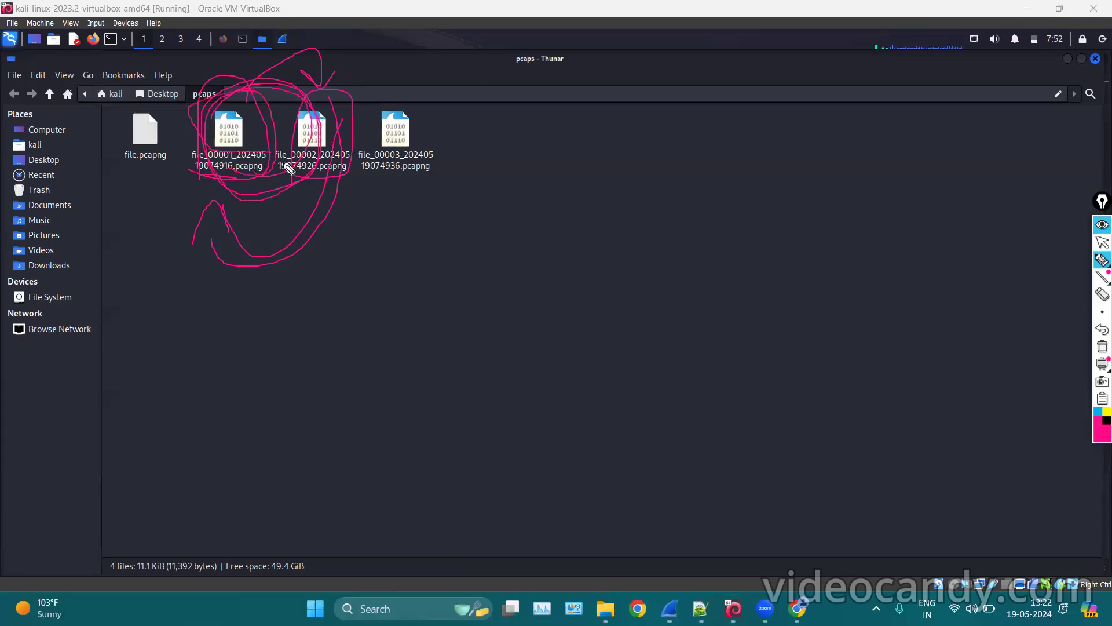
pyautogui.click(1102, 346)
pyautogui.click(1102, 242)
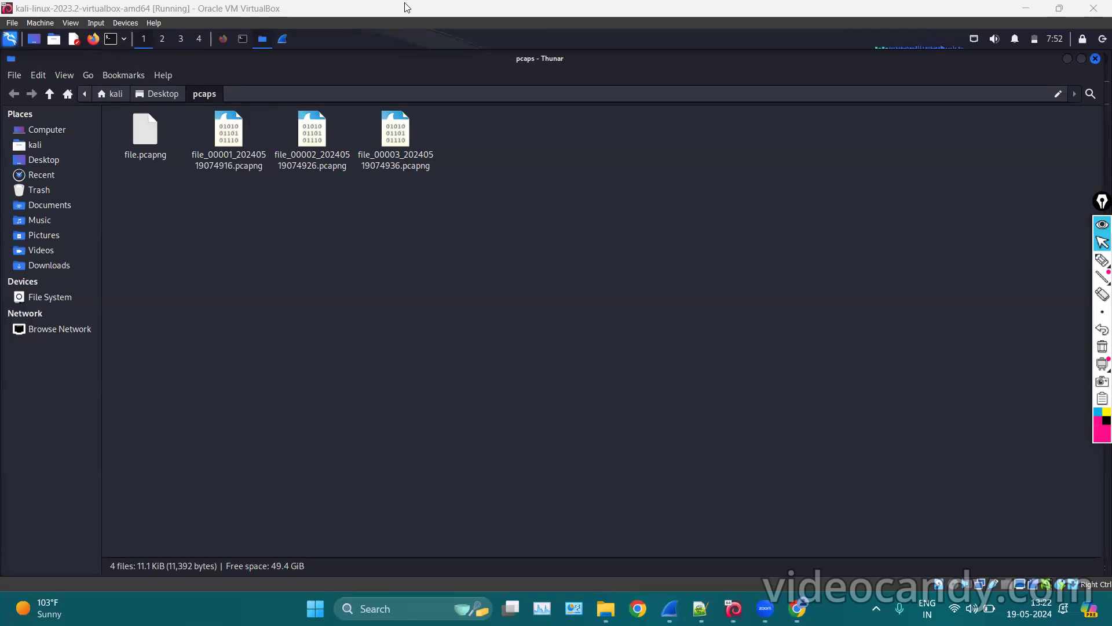
# Move the three old file_0000x captures to the Trash.
pyautogui.moveTo(497, 145); pyautogui.dragTo(238, 145)
pyautogui.rightClick(223, 147)
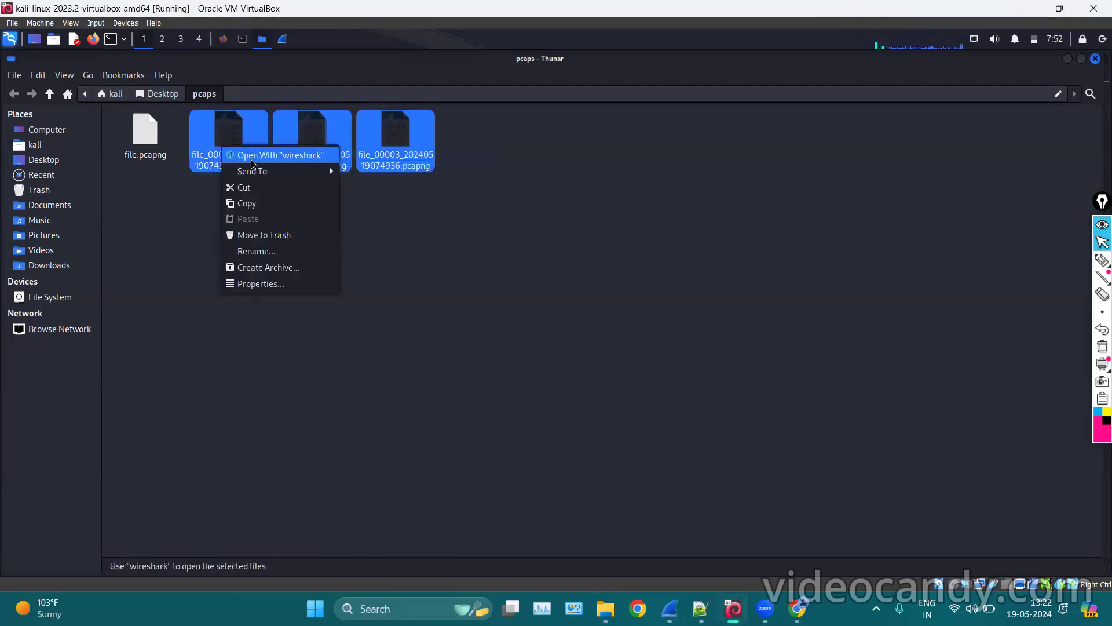
pyautogui.click(261, 237)
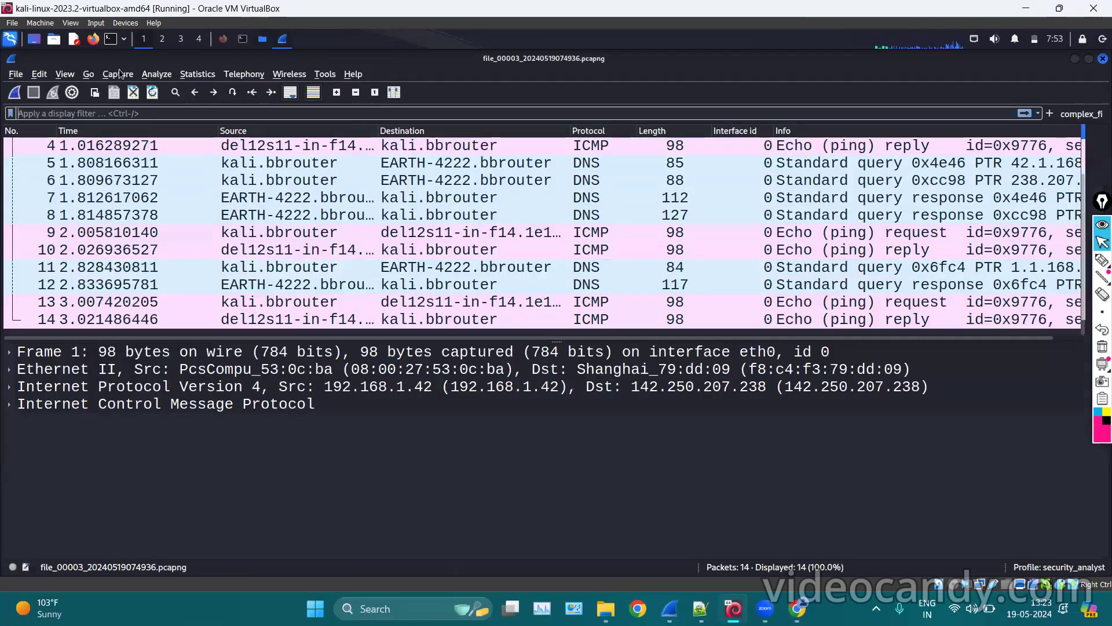
# Start a ring-buffer capture that switches files every 20 packets.
pyautogui.click(119, 75)
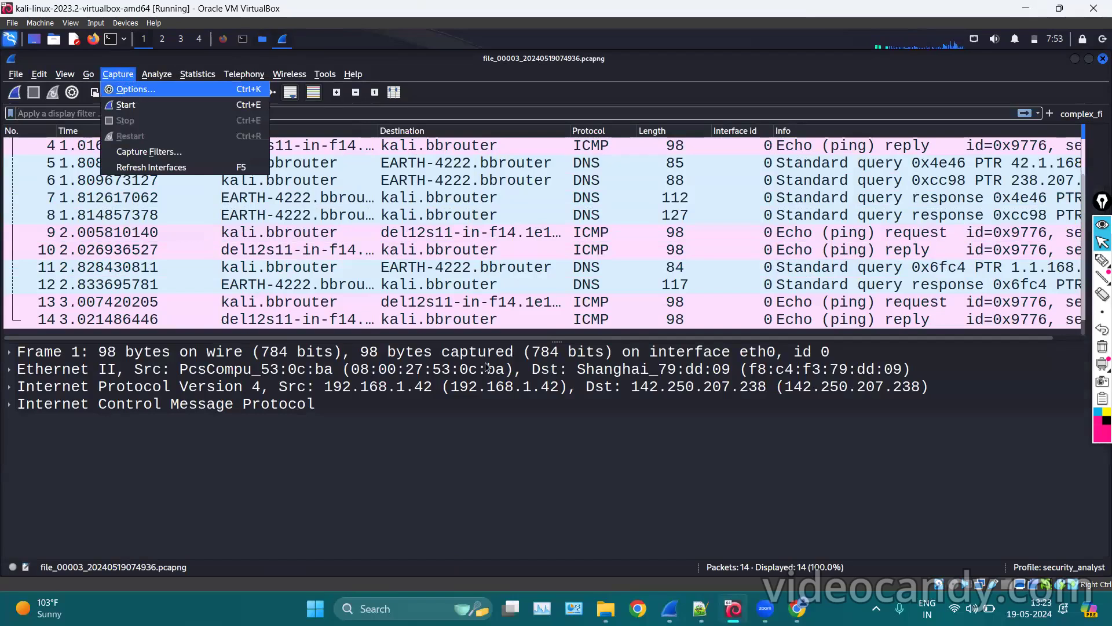
pyautogui.press('Return')
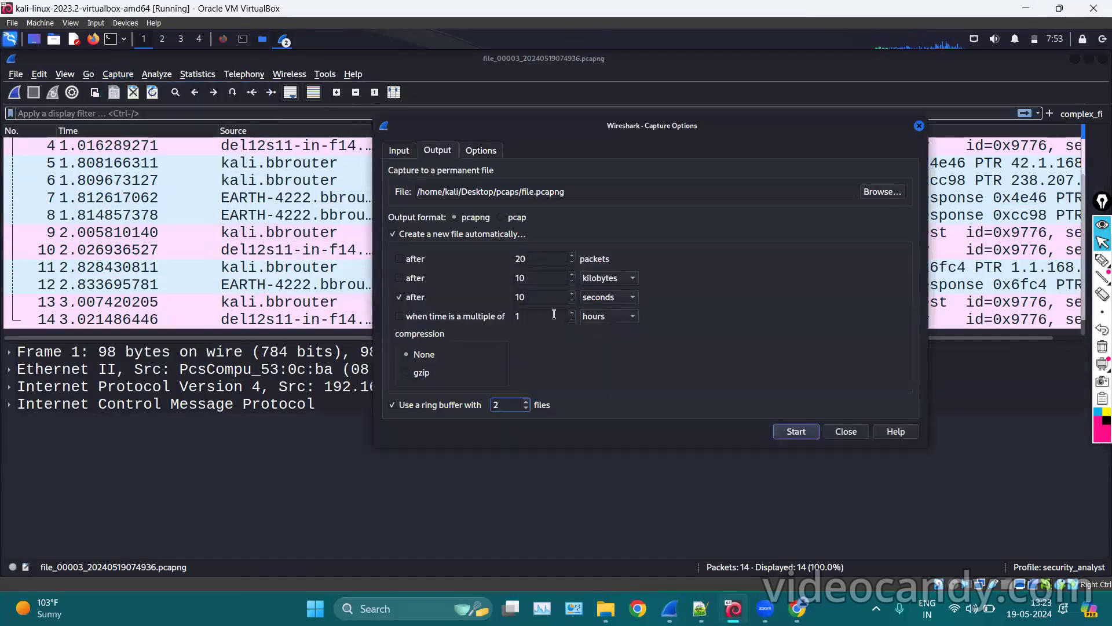
pyautogui.click(401, 260)
pyautogui.click(794, 438)
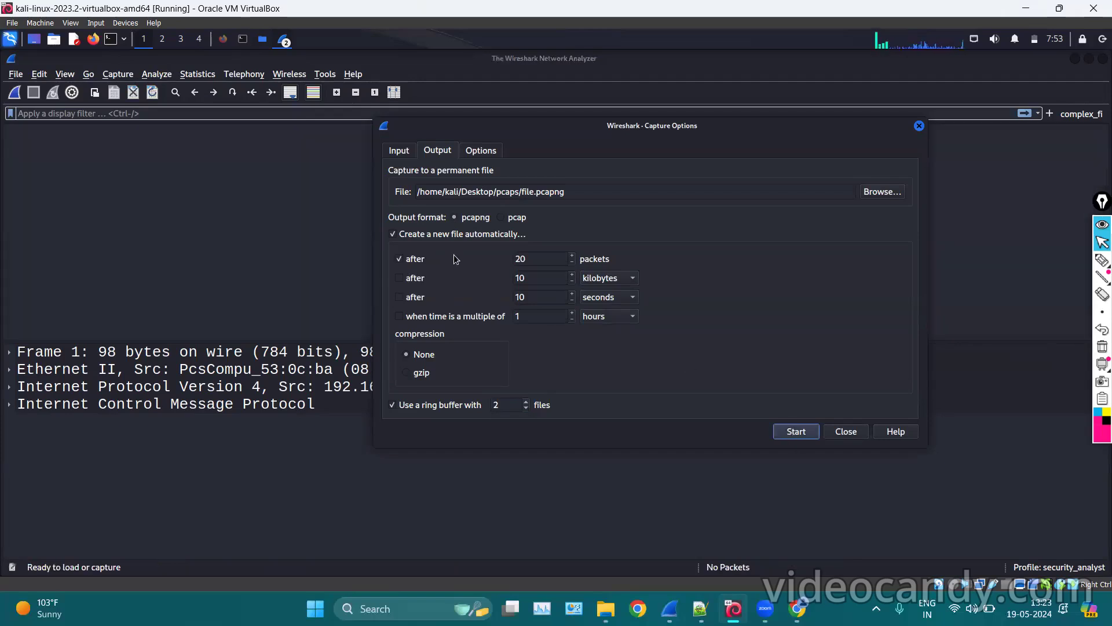
pyautogui.click(263, 39)
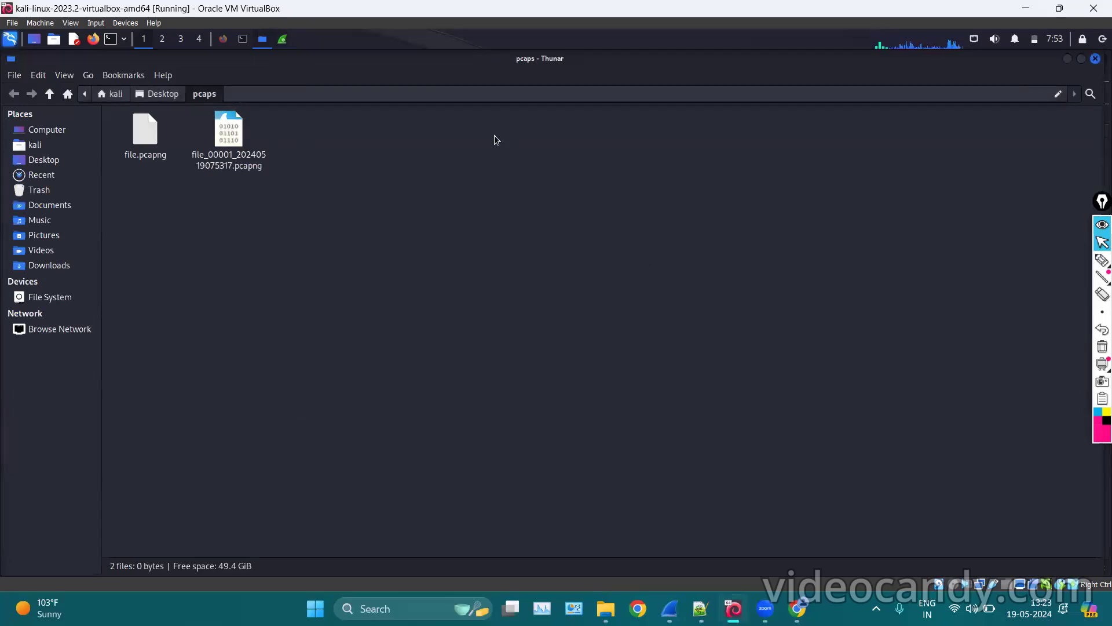
# Rerun ping google.com in the terminal and watch file_00002 appear in pcaps.
pyautogui.click(246, 43)
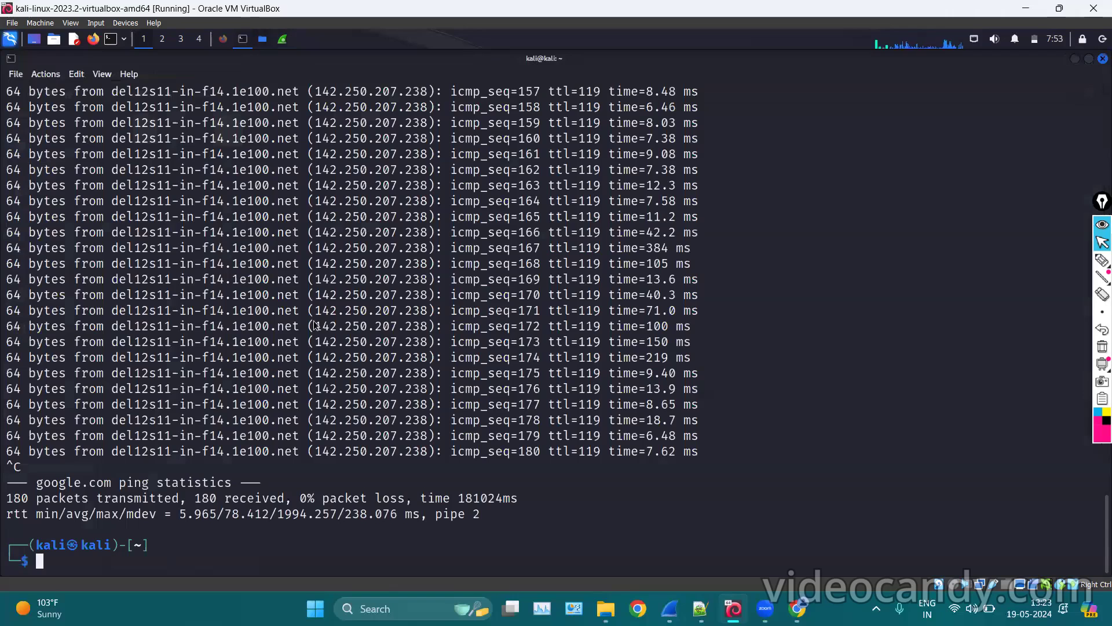
pyautogui.press('Up')
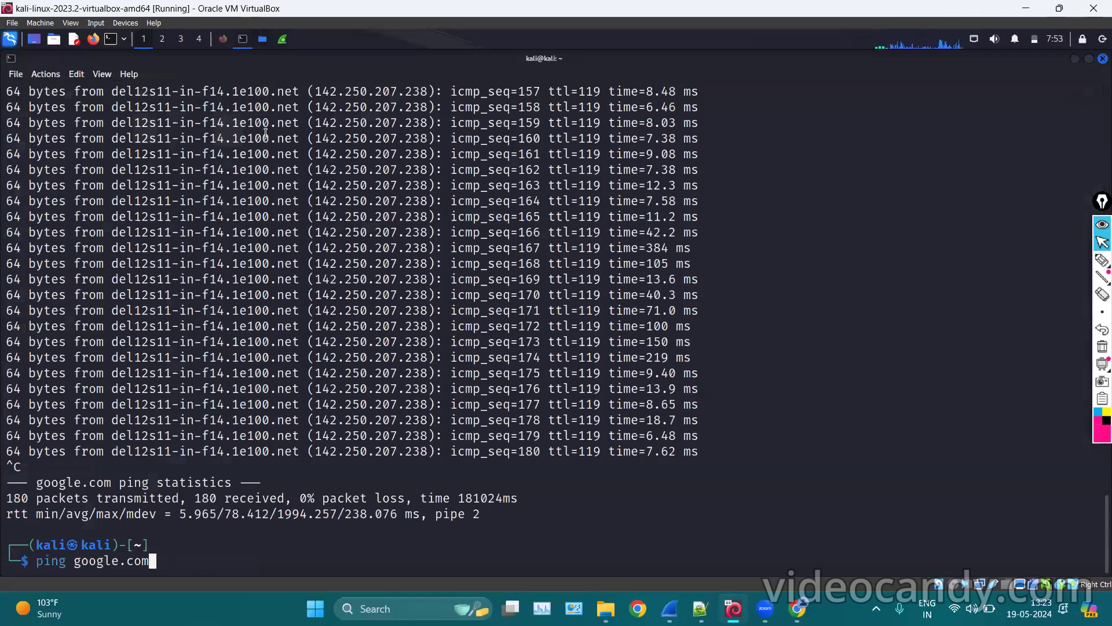
pyautogui.click(262, 42)
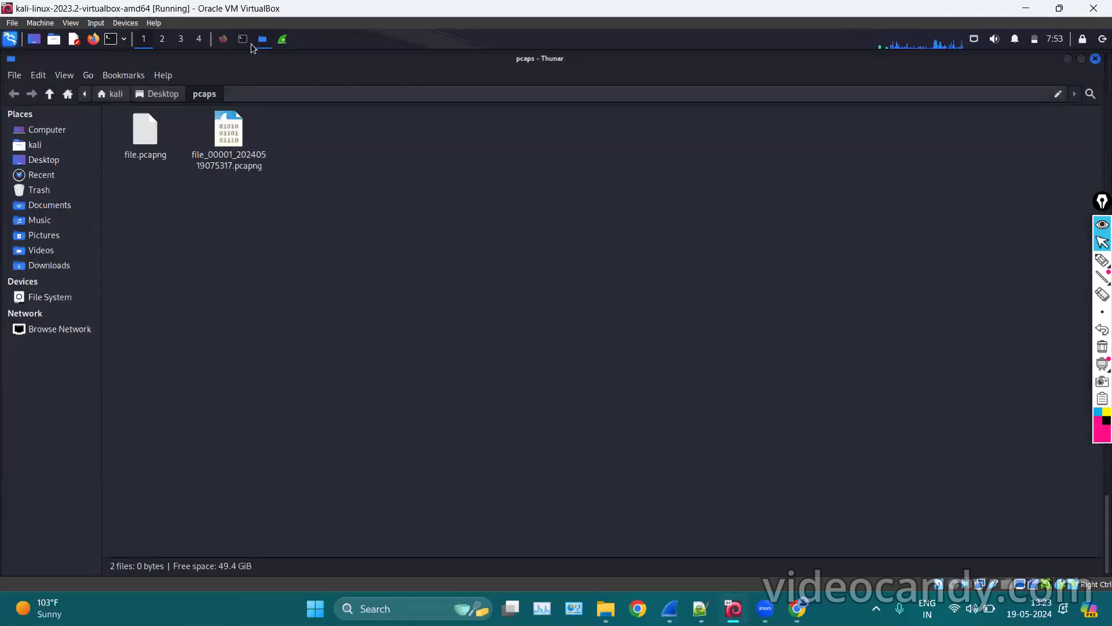
pyautogui.click(245, 42)
pyautogui.press('Return')
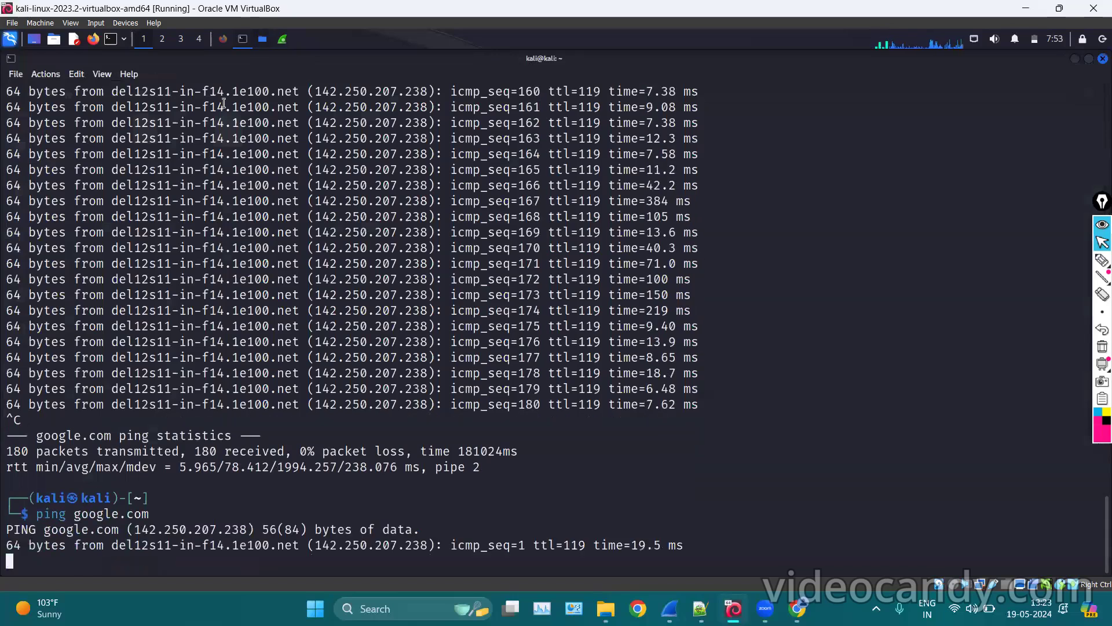
pyautogui.click(262, 38)
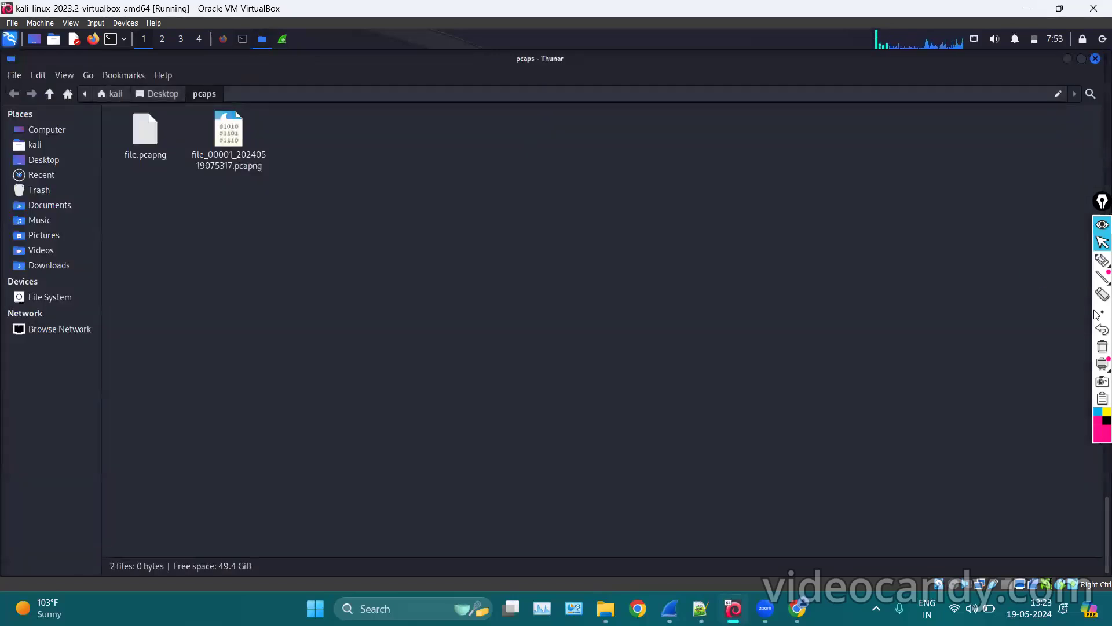
pyautogui.click(1101, 261)
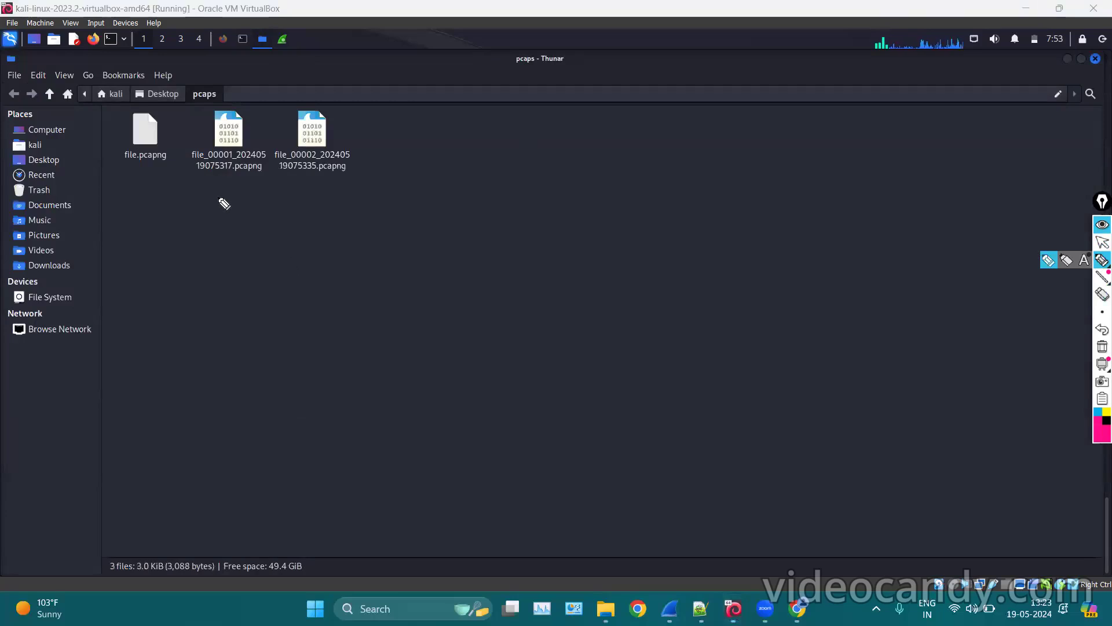
pyautogui.moveTo(216, 193); pyautogui.dragTo(316, 190)
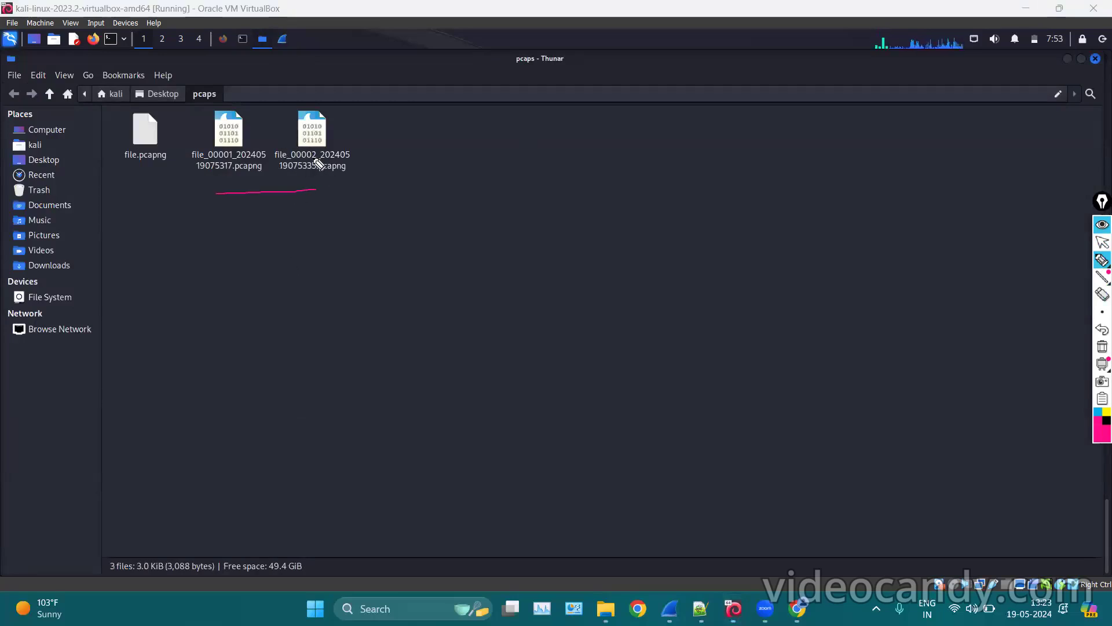
pyautogui.moveTo(204, 156)
pyautogui.mouseDown()
pyautogui.moveTo(309, 158)
pyautogui.moveTo(323, 146)
pyautogui.moveTo(228, 140)
pyautogui.mouseUp()
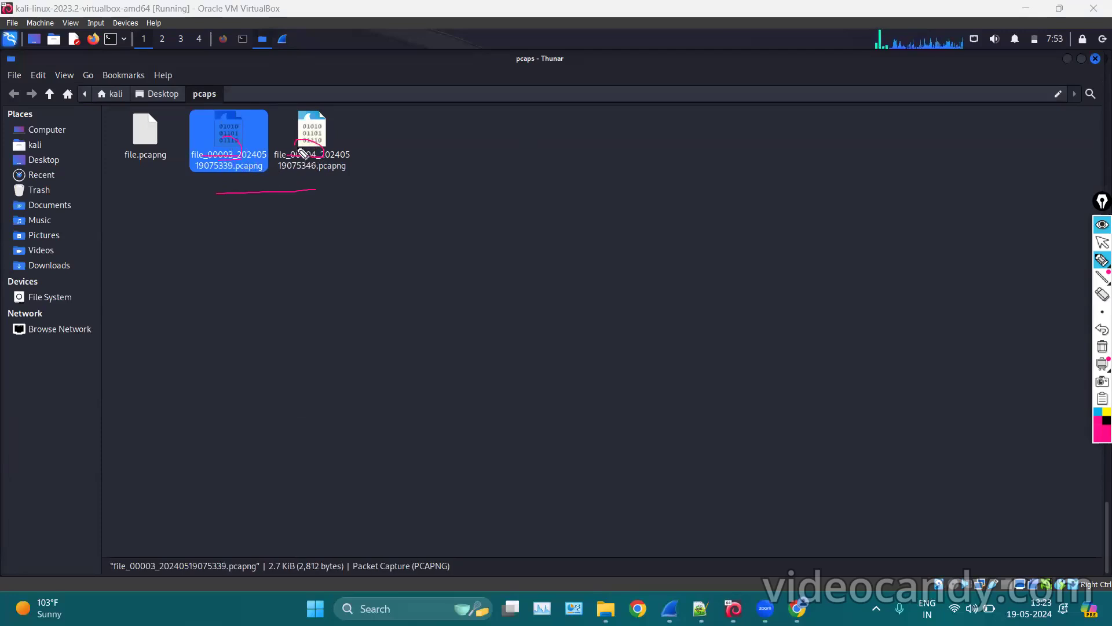
pyautogui.moveTo(307, 156)
pyautogui.mouseDown()
pyautogui.moveTo(335, 154)
pyautogui.moveTo(190, 145)
pyautogui.moveTo(325, 153)
pyautogui.mouseUp()
pyautogui.click(1103, 347)
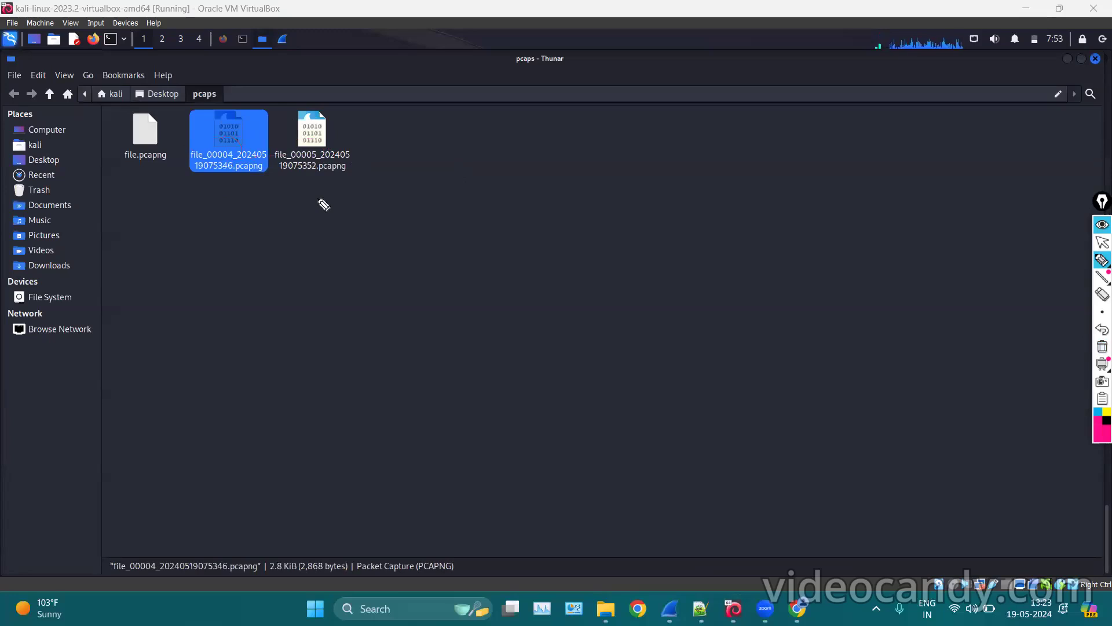
pyautogui.moveTo(299, 161); pyautogui.dragTo(320, 157)
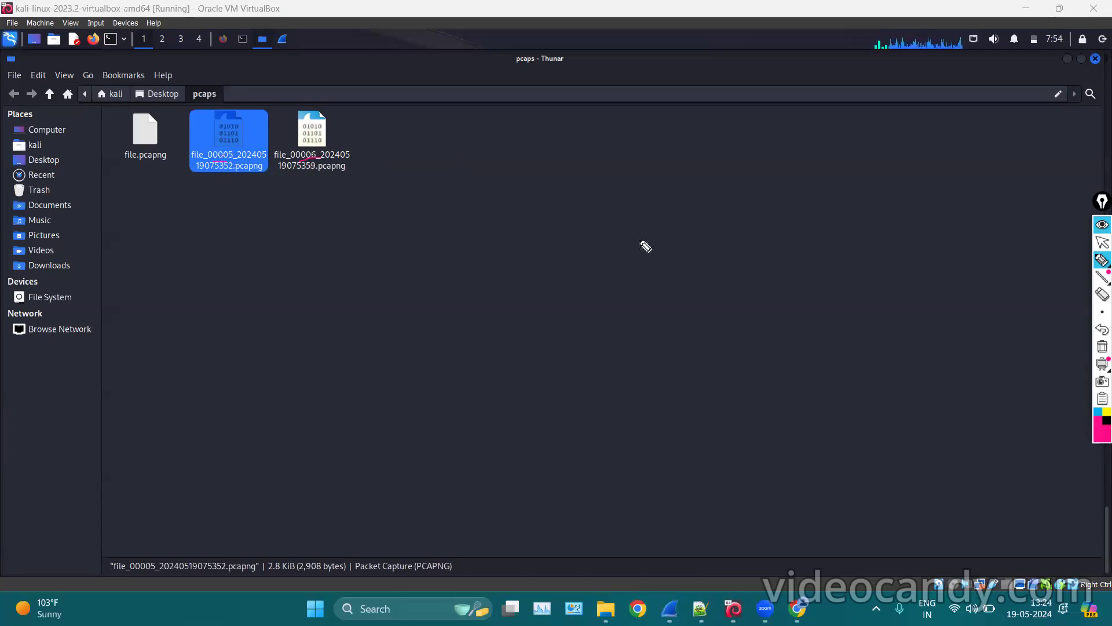
pyautogui.click(1100, 347)
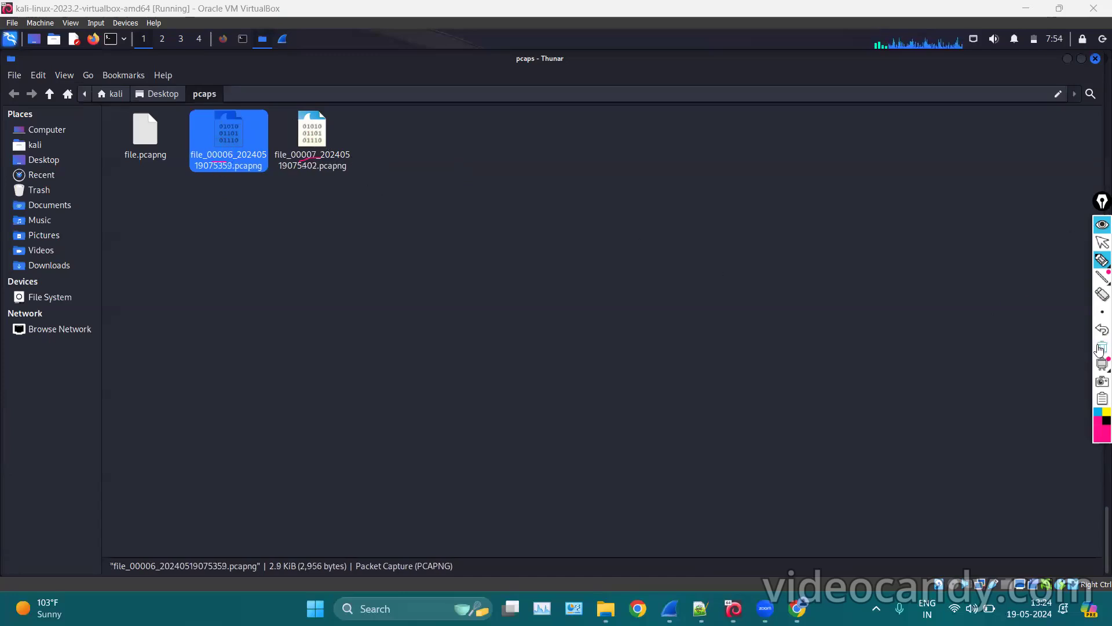
pyautogui.click(1100, 243)
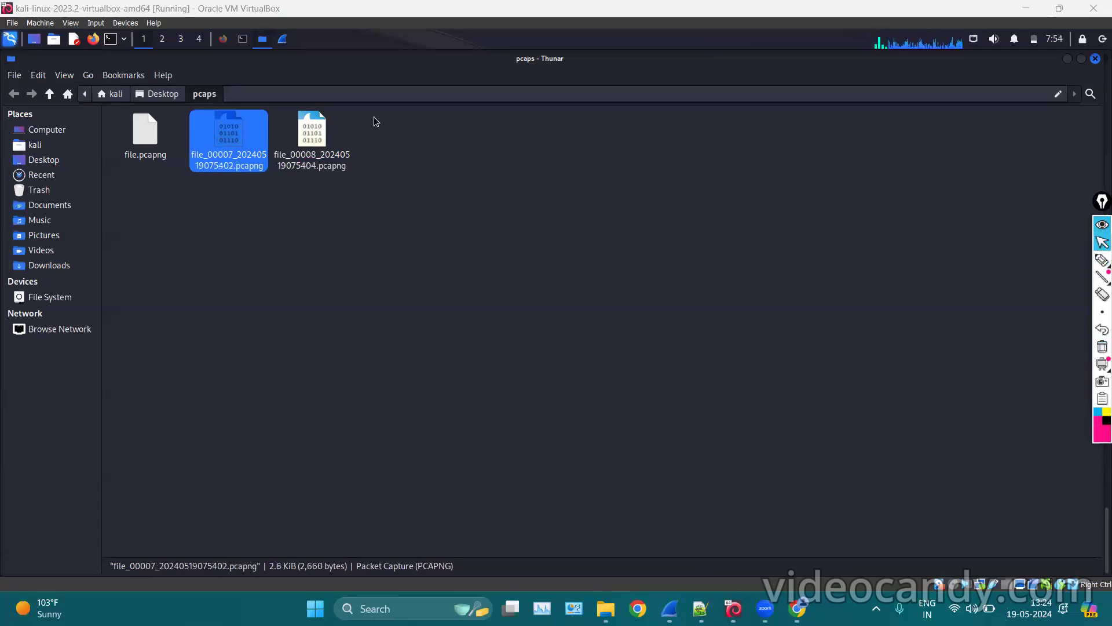
pyautogui.click(284, 39)
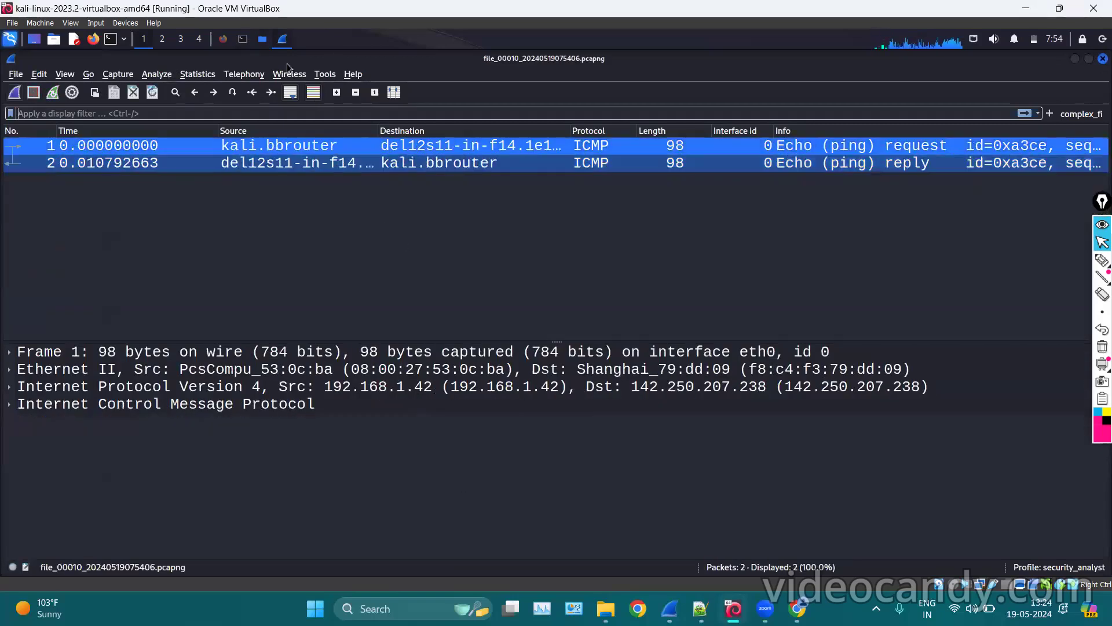
pyautogui.click(262, 39)
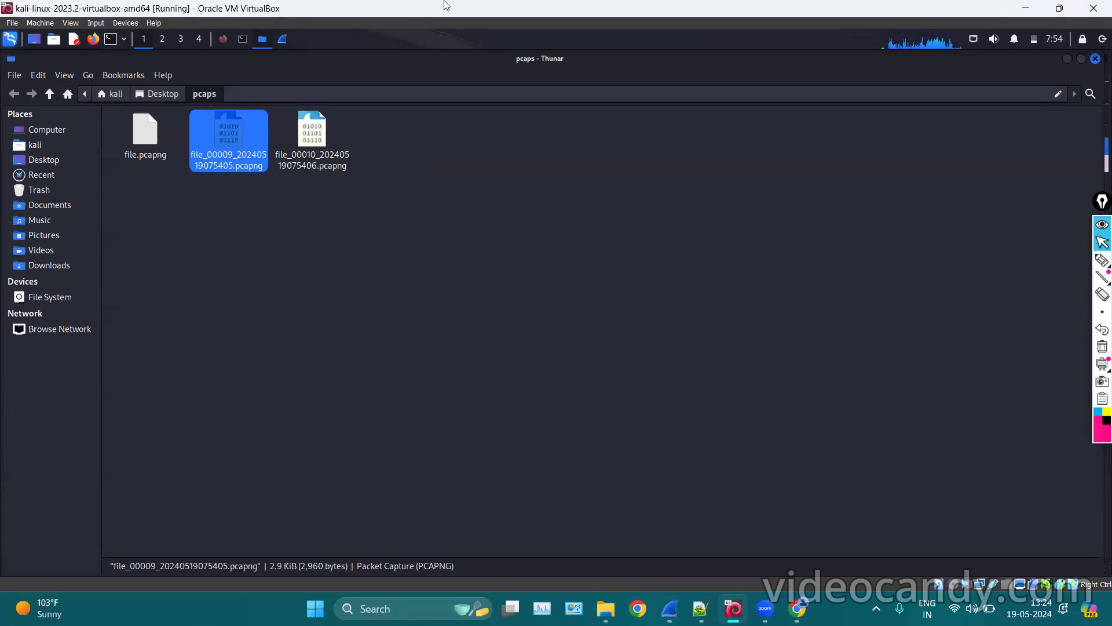
pyautogui.click(409, 2)
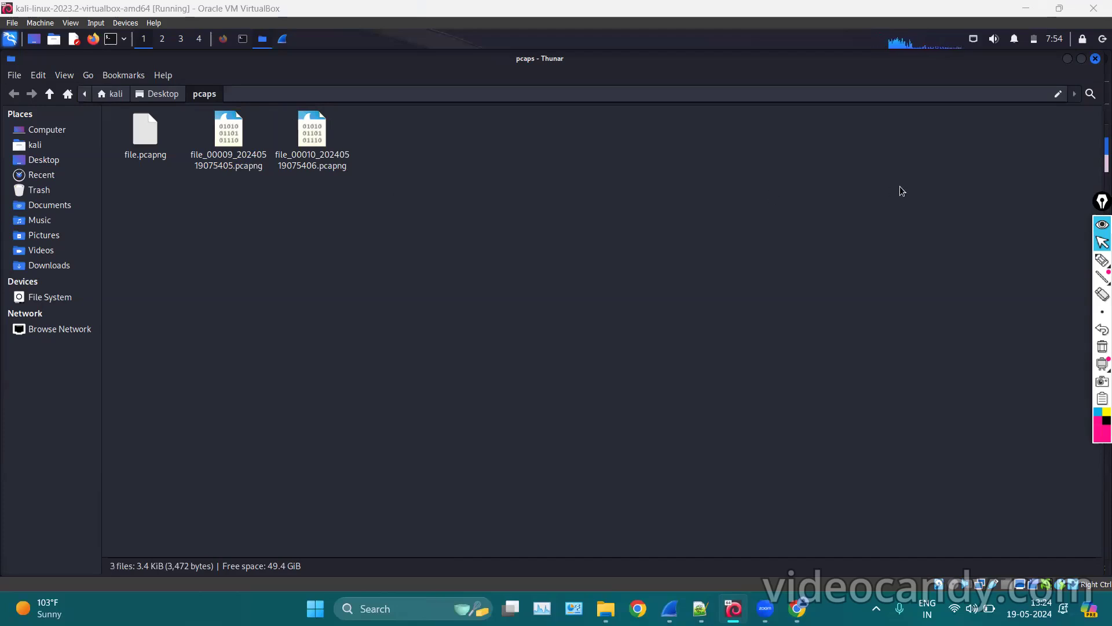
pyautogui.moveTo(1100, 262)
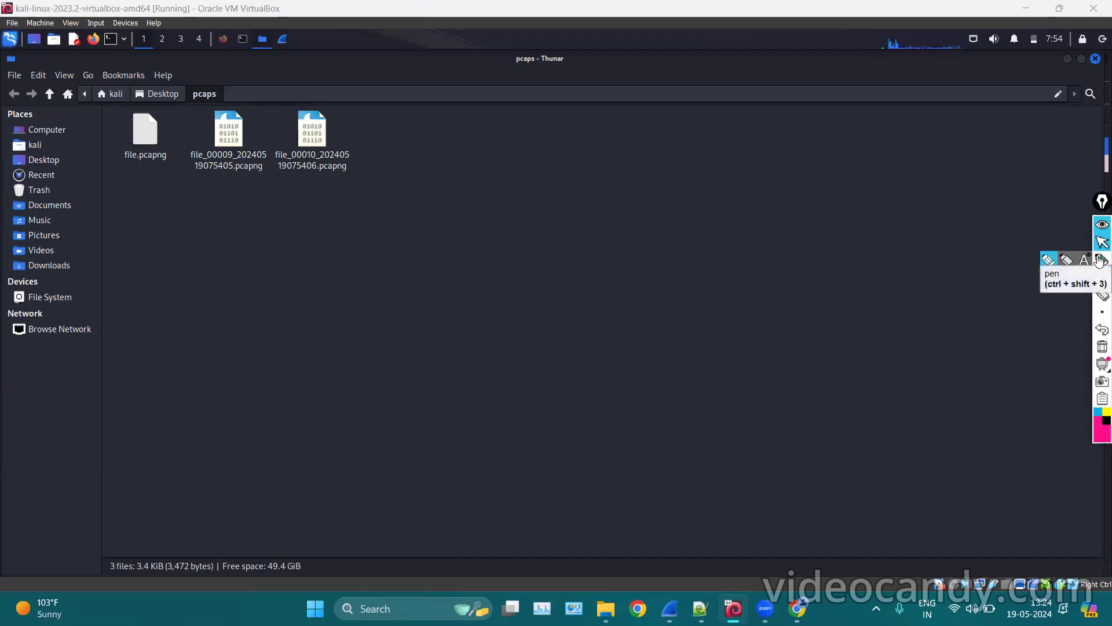
# Select both numbered ring-buffer capture files and move them to the Trash.
pyautogui.click(1101, 262)
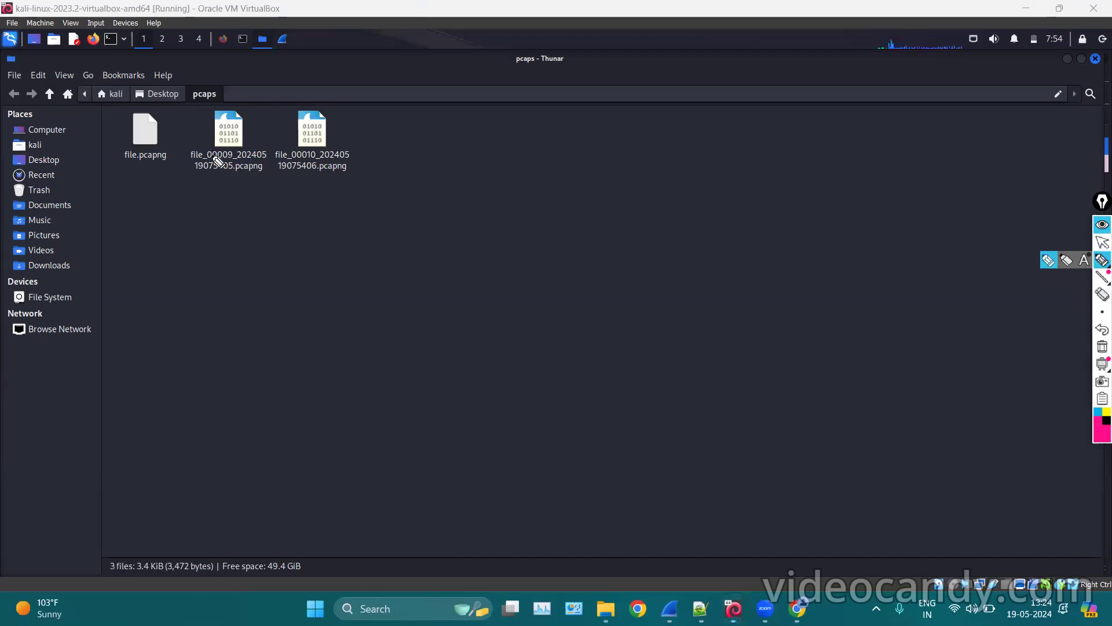
pyautogui.moveTo(203, 165)
pyautogui.mouseDown()
pyautogui.moveTo(330, 158)
pyautogui.moveTo(236, 148)
pyautogui.moveTo(210, 158)
pyautogui.moveTo(329, 166)
pyautogui.mouseUp()
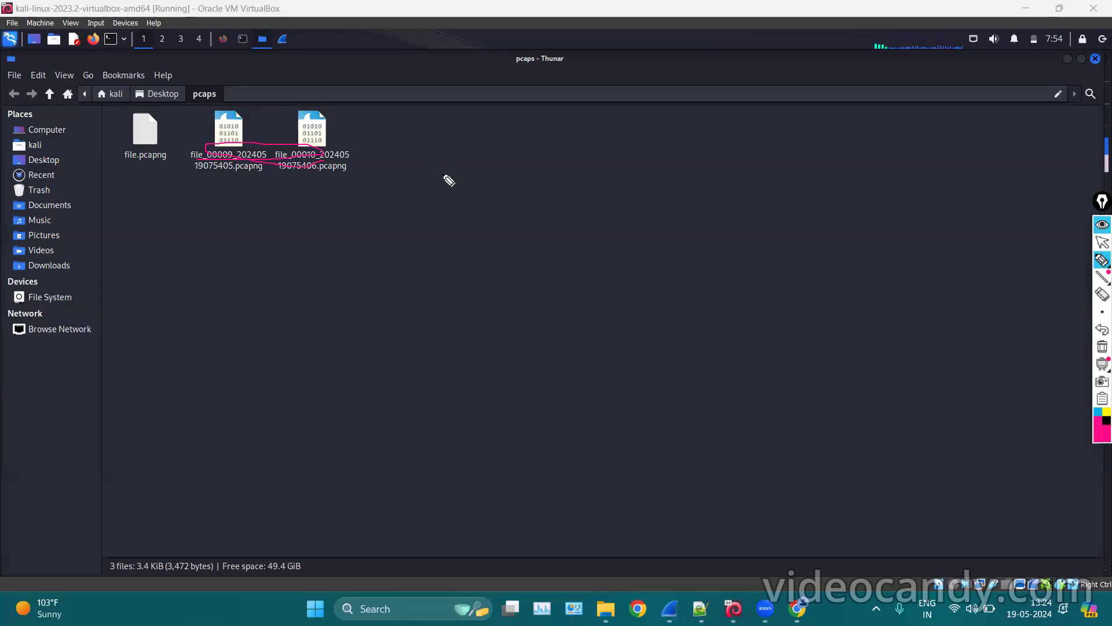
pyautogui.moveTo(228, 169); pyautogui.dragTo(253, 162)
pyautogui.click(1102, 347)
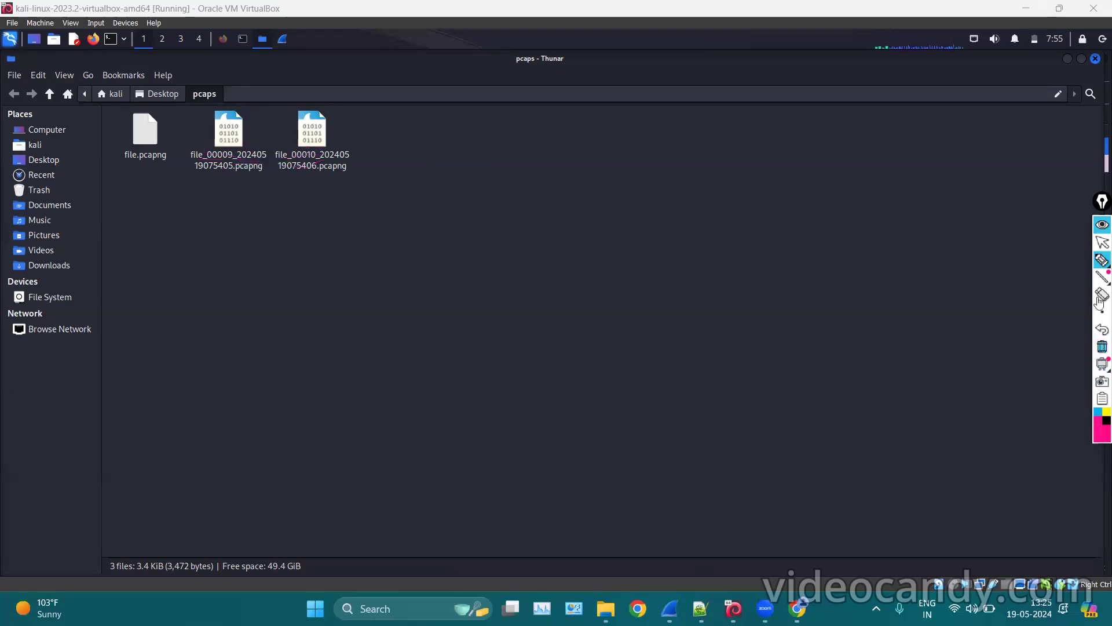
pyautogui.click(1102, 243)
pyautogui.moveTo(454, 135); pyautogui.dragTo(191, 128)
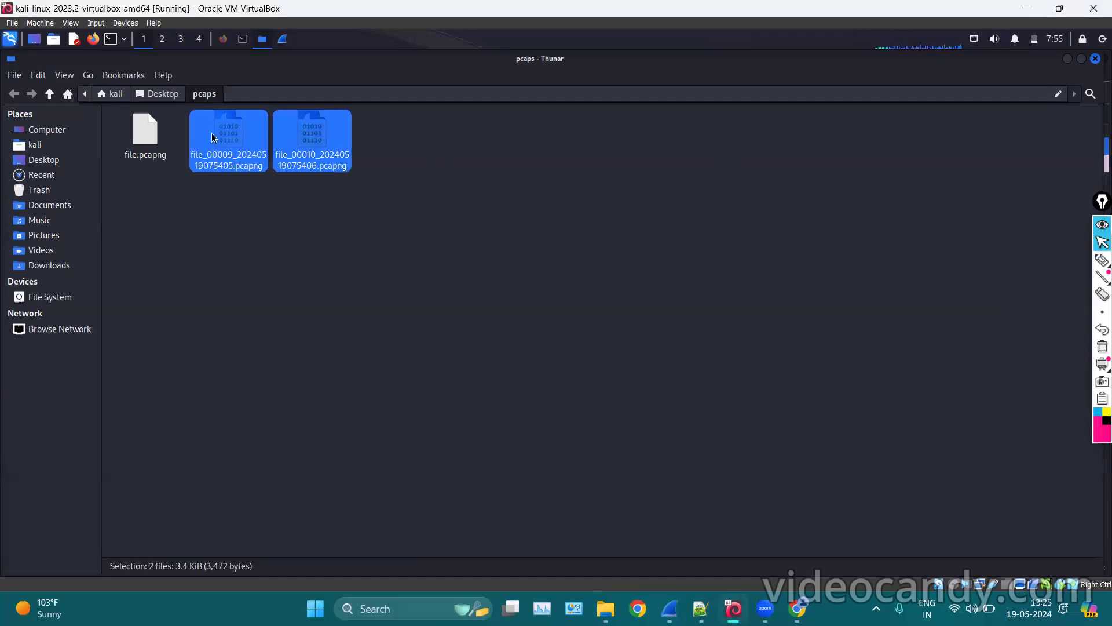
pyautogui.rightClick(213, 134)
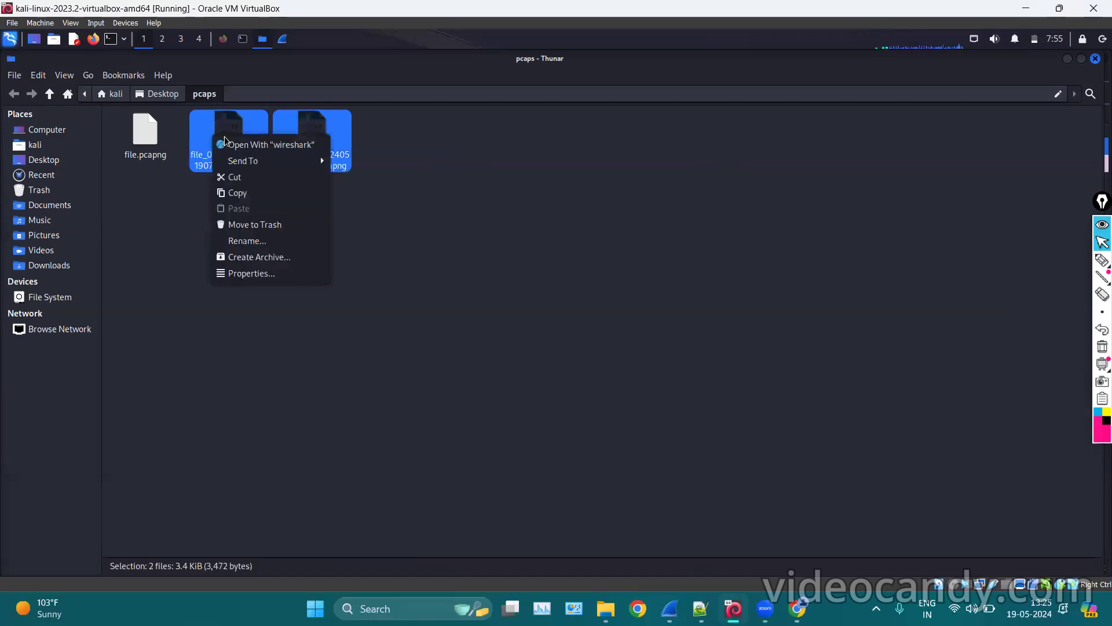
pyautogui.click(238, 224)
# Return to Wireshark after confirming only file.pcapng remains in pcaps.
pyautogui.click(282, 38)
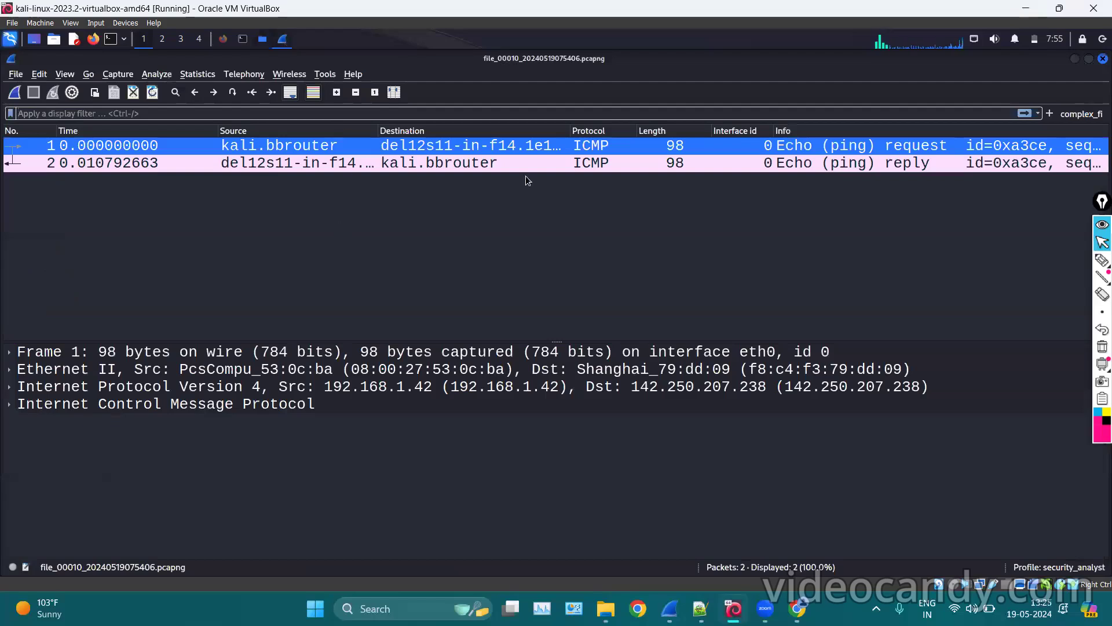
pyautogui.click(263, 45)
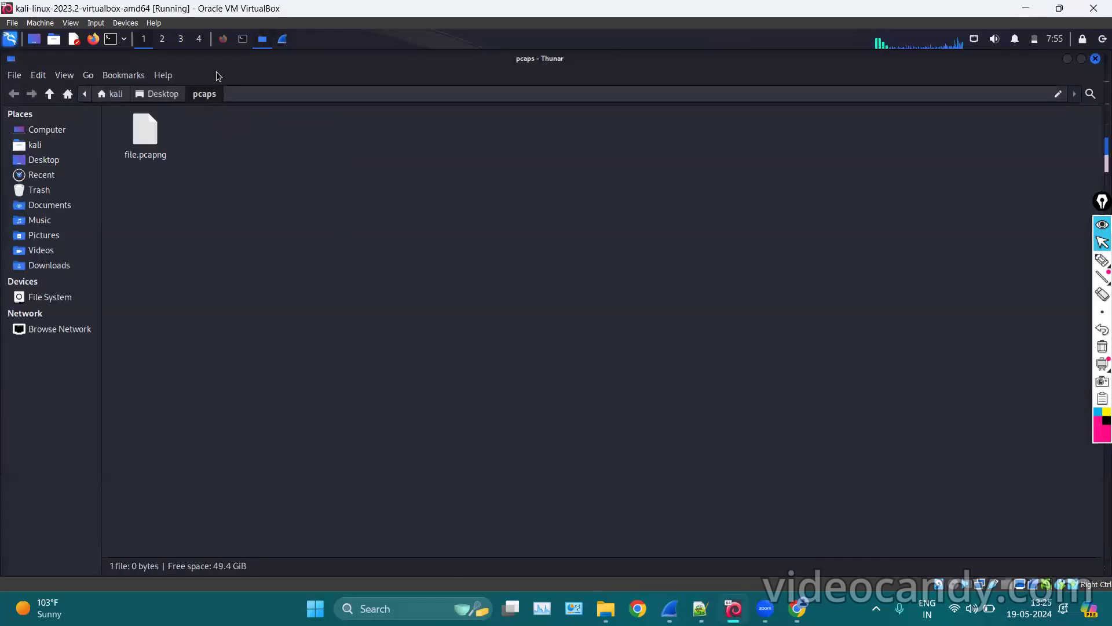
pyautogui.click(282, 44)
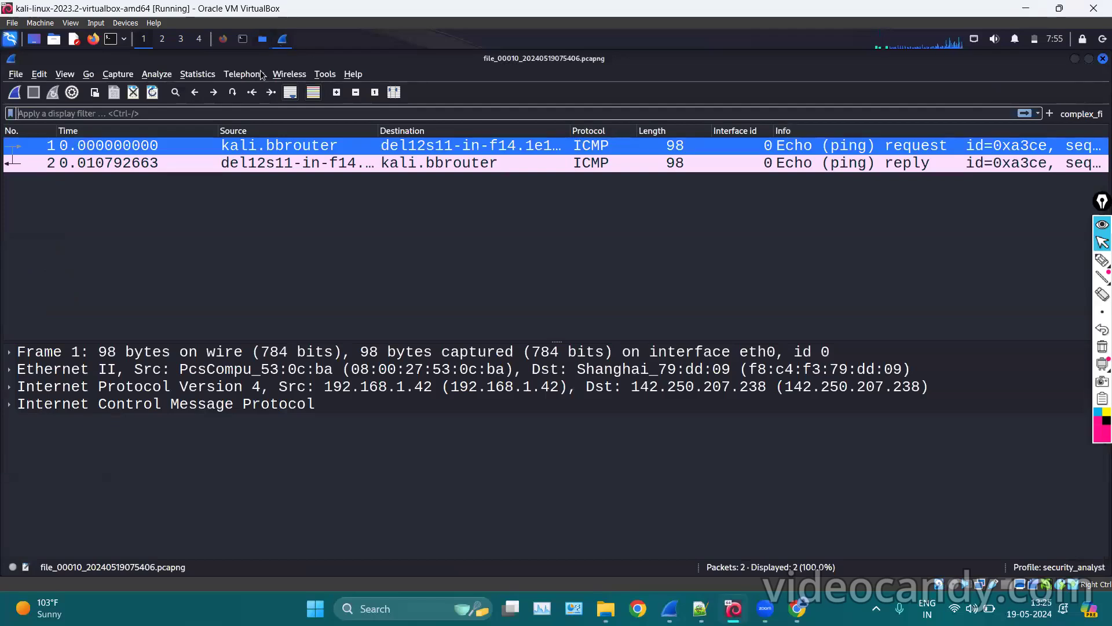
pyautogui.click(119, 74)
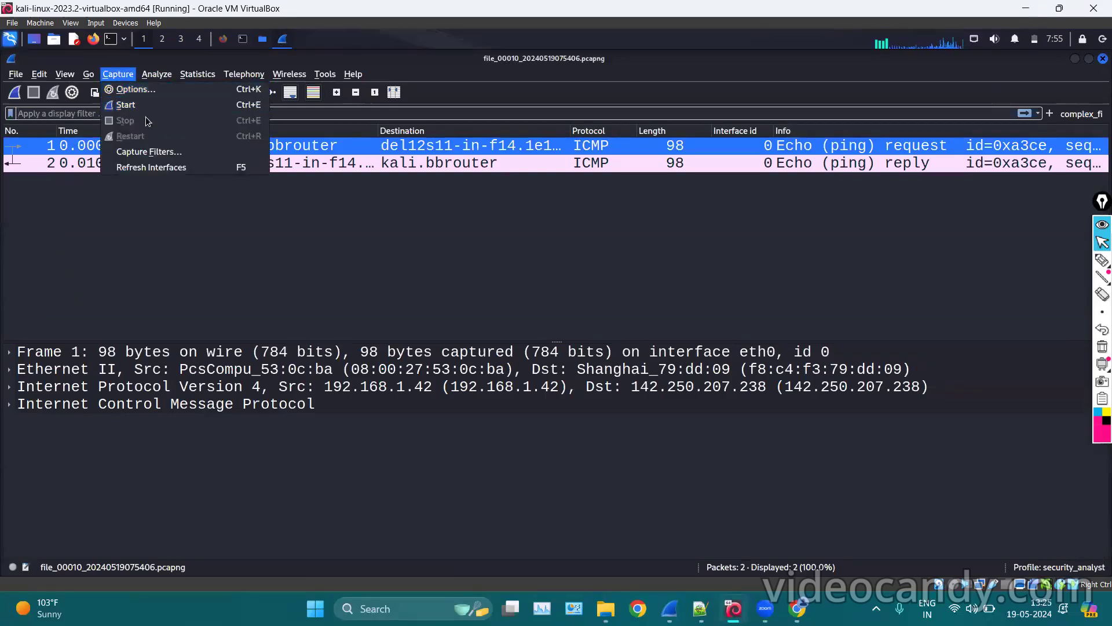
pyautogui.click(137, 90)
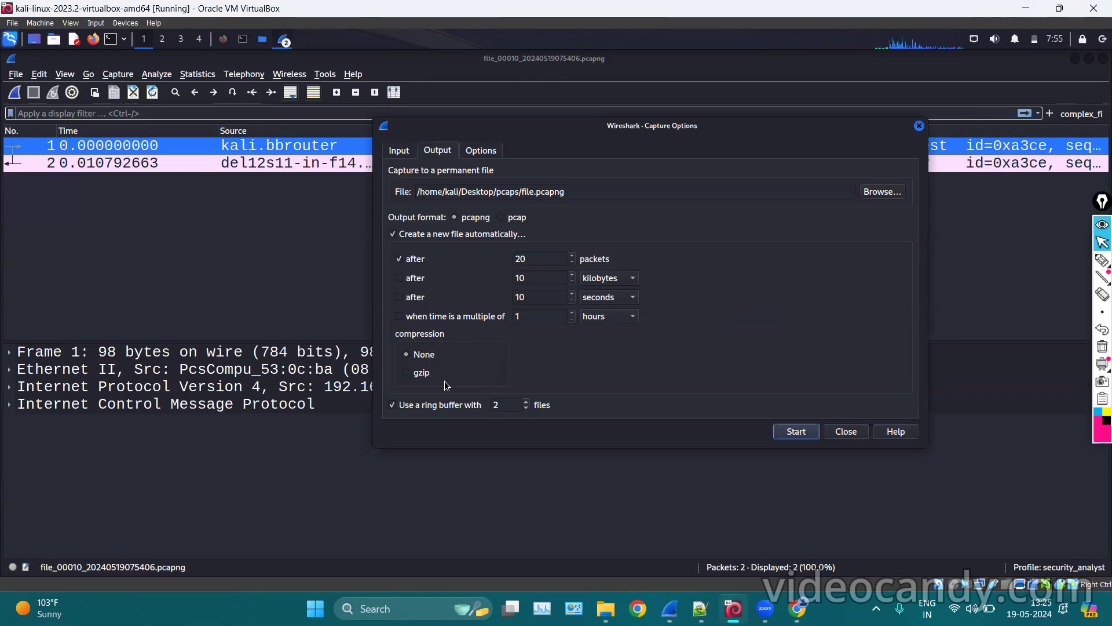
pyautogui.click(919, 126)
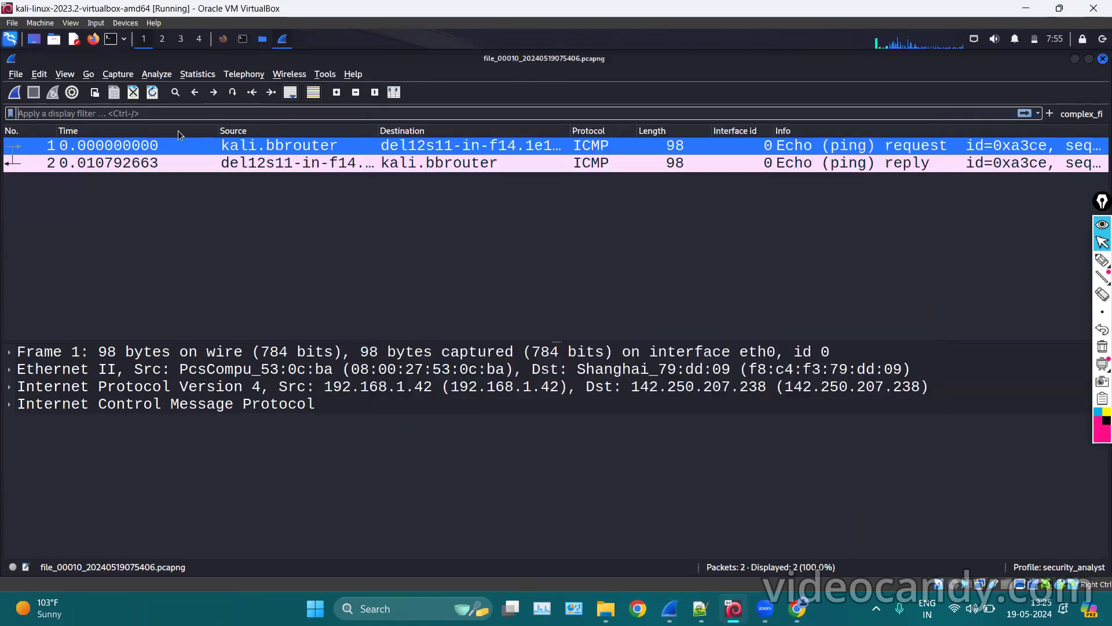
pyautogui.click(670, 608)
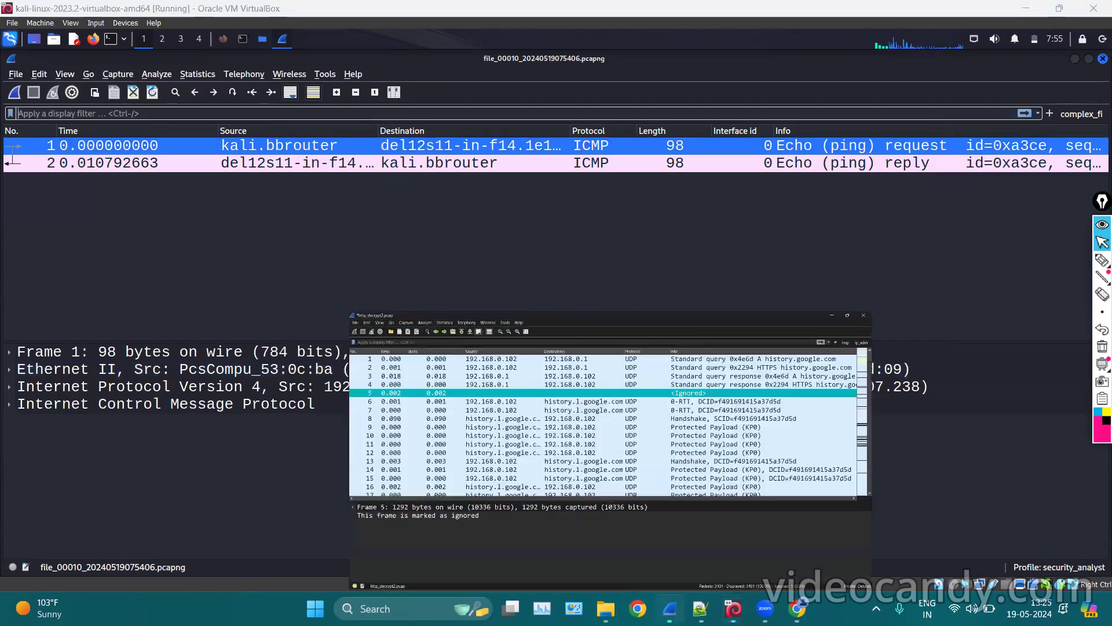
# Open View > Coloring Rules and look over the 20 rules.
pyautogui.scroll(-13, 568, 302)
pyautogui.scroll(13, 568, 302)
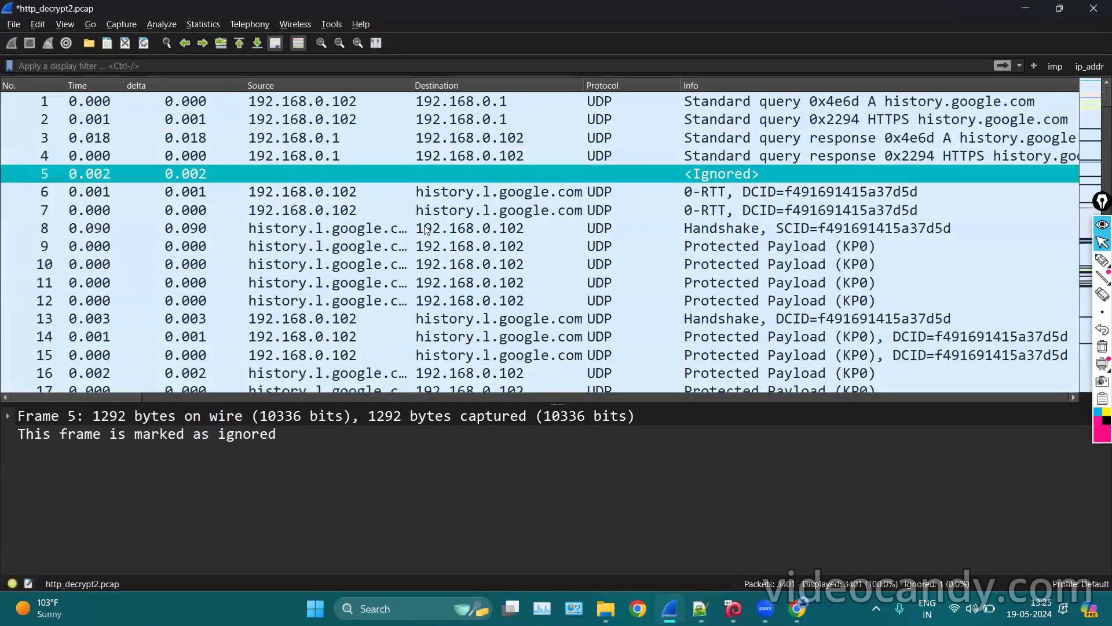
pyautogui.click(58, 21)
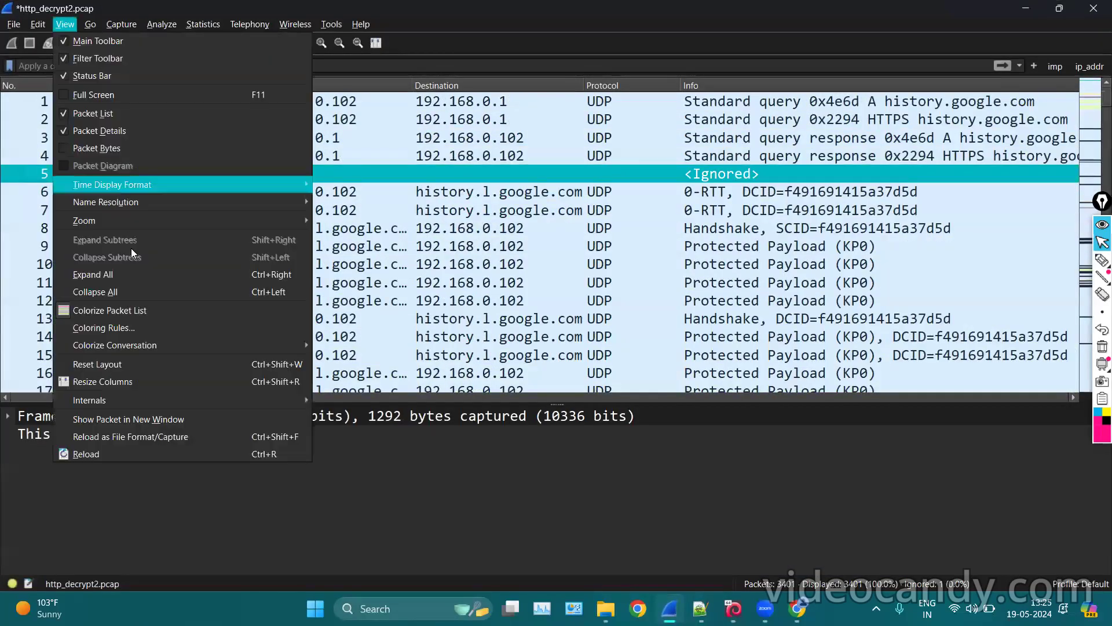
pyautogui.click(143, 327)
pyautogui.click(497, 315)
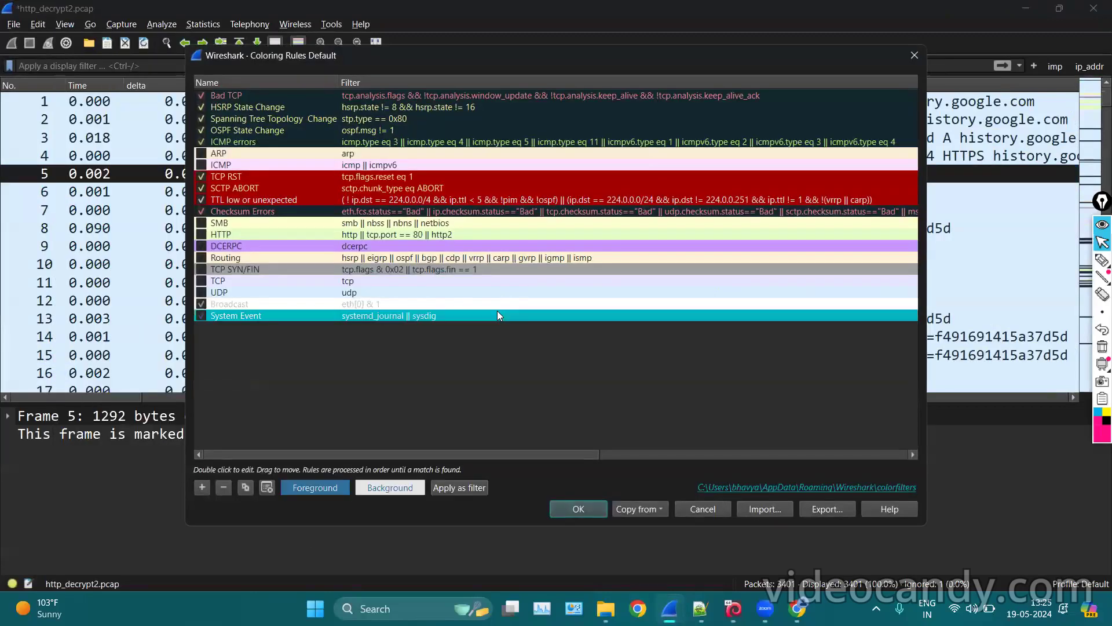
pyautogui.hscroll(3, 623, 351)
pyautogui.hscroll(-3, 500, 273)
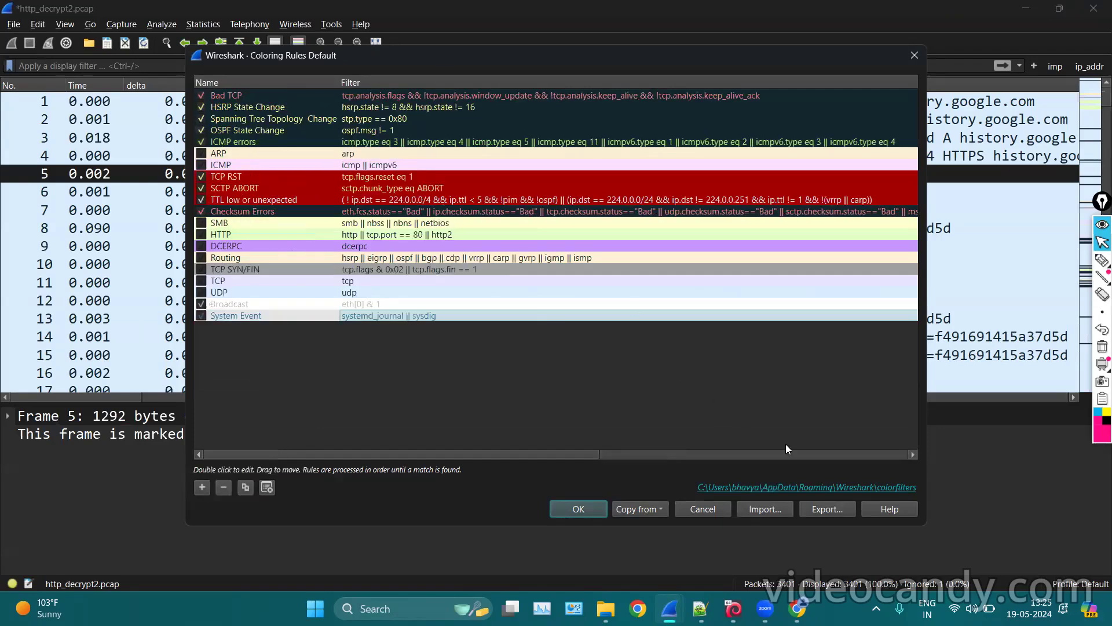
# Export the coloring rules to the Desktop as my_coloring_rules and close the dialog.
pyautogui.click(829, 512)
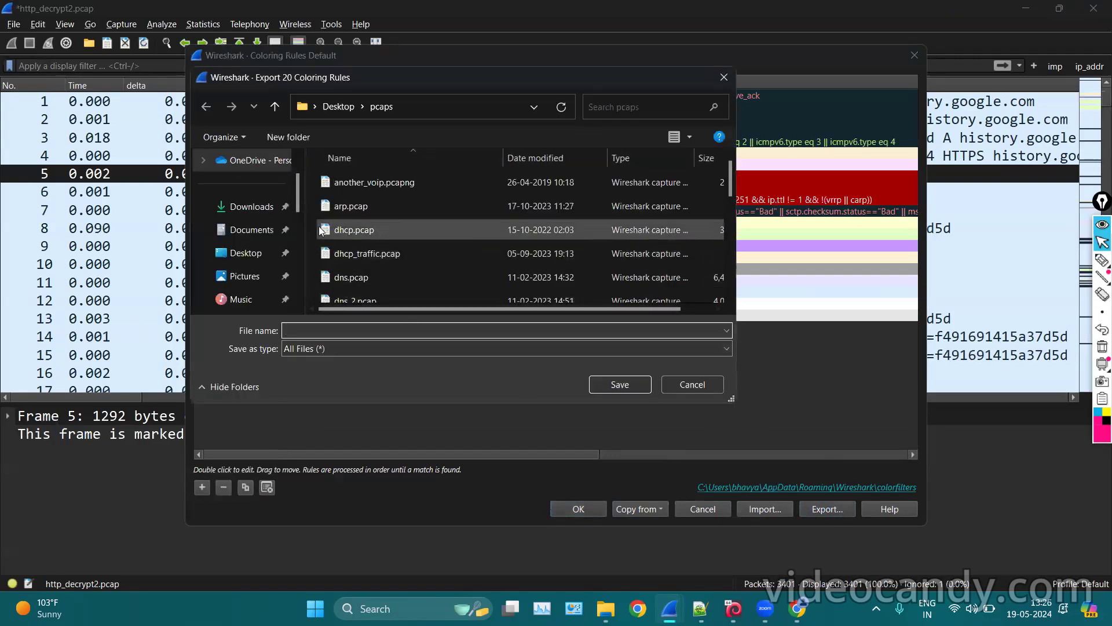
pyautogui.click(243, 252)
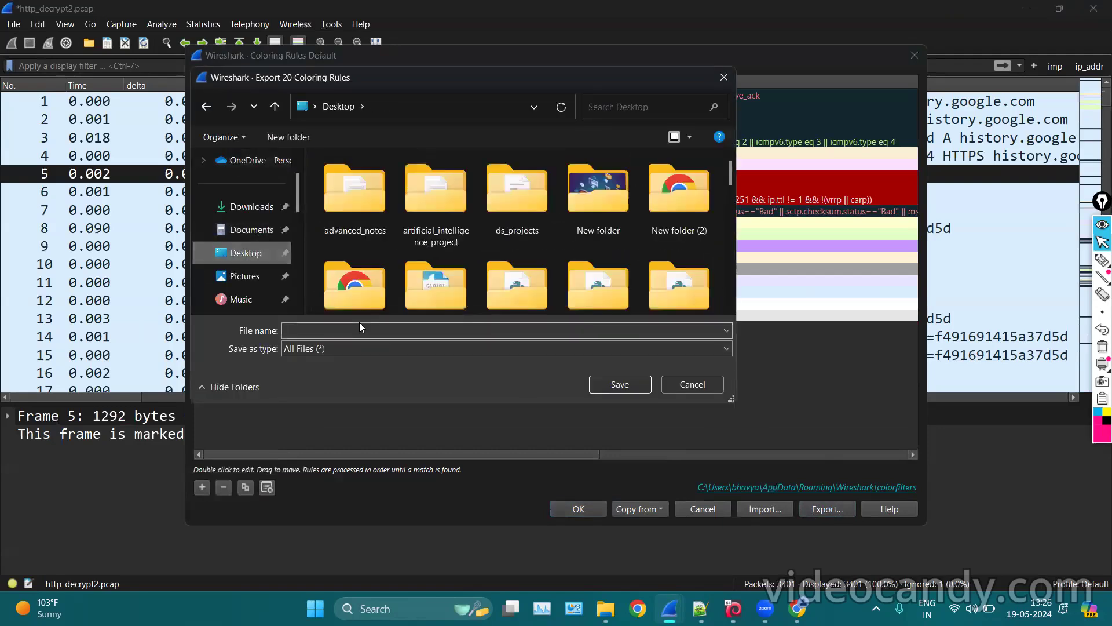
pyautogui.click(360, 324)
pyautogui.write('my_coloring_rules')
pyautogui.click(617, 385)
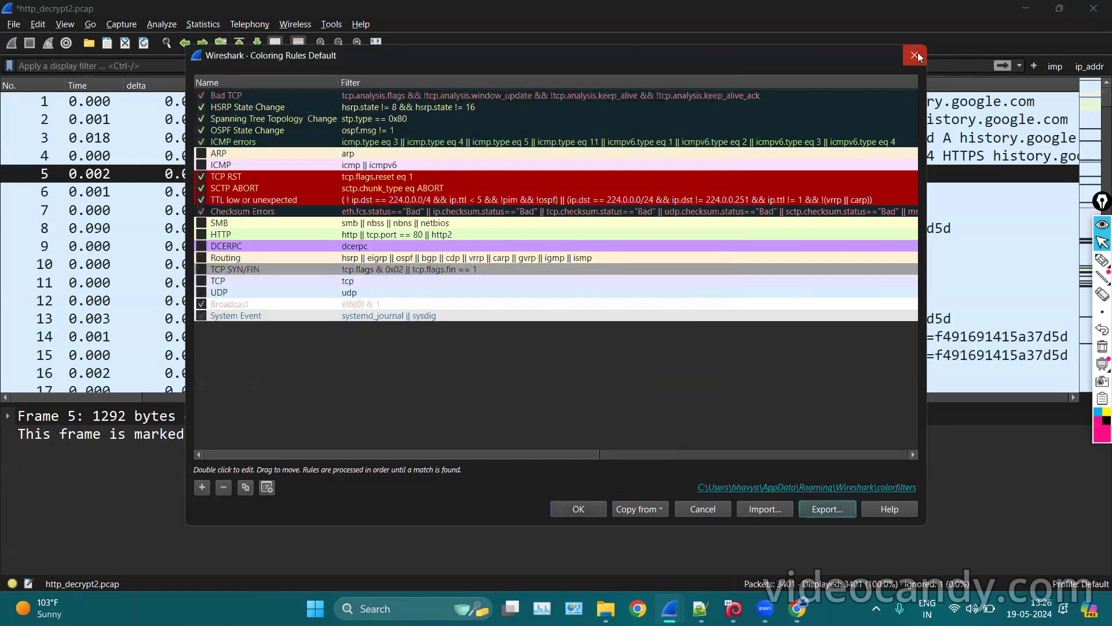
pyautogui.click(916, 56)
pyautogui.click(1026, 7)
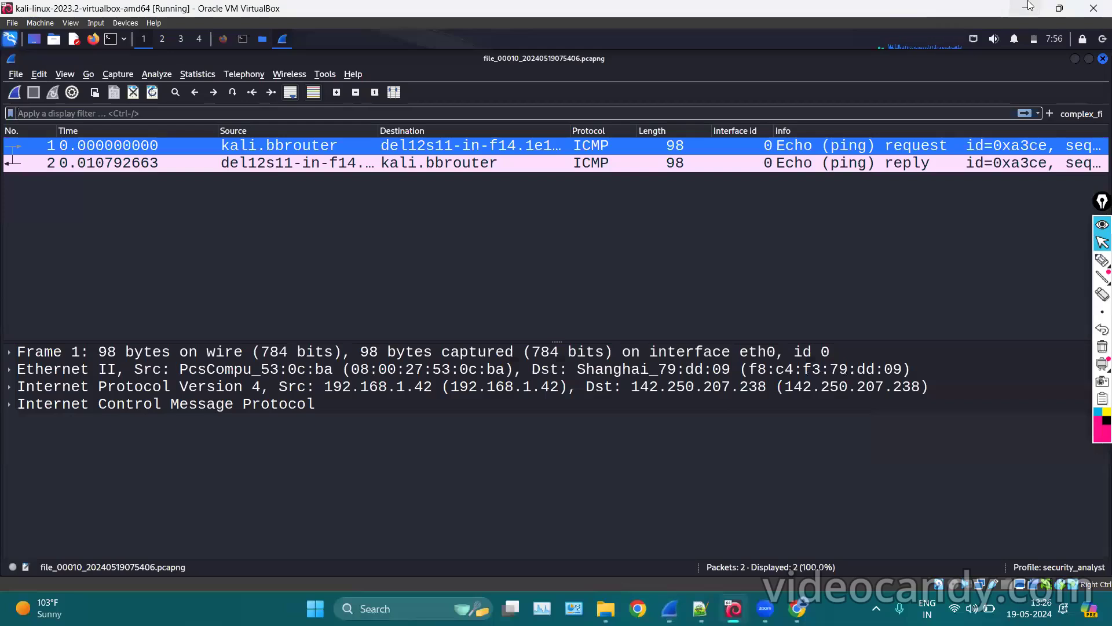
pyautogui.click(1029, 7)
pyautogui.click(1029, 5)
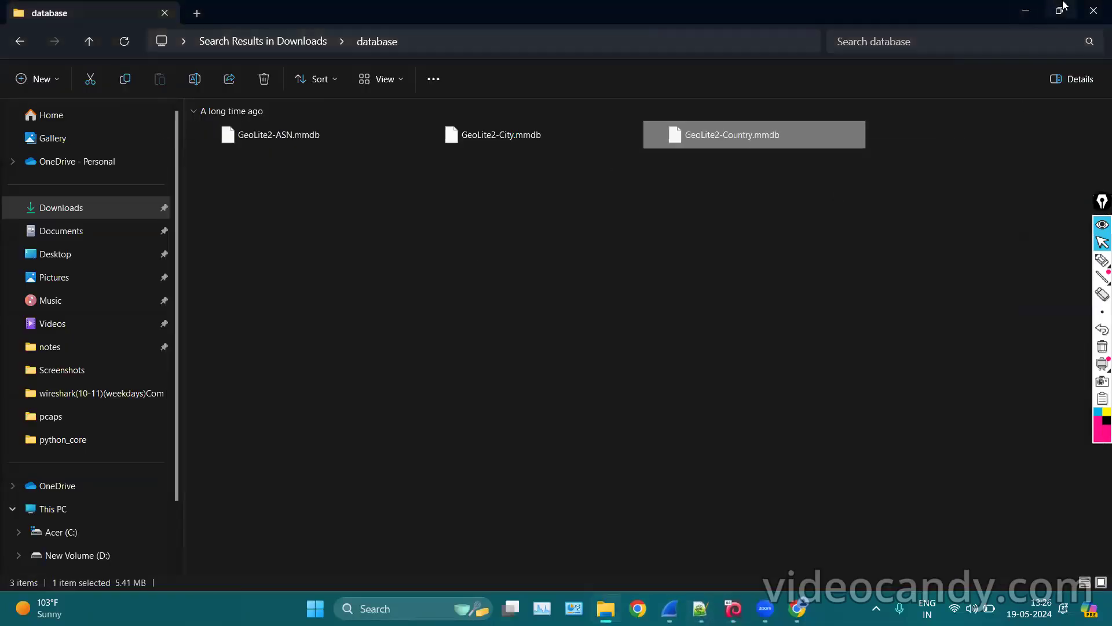
pyautogui.click(1095, 7)
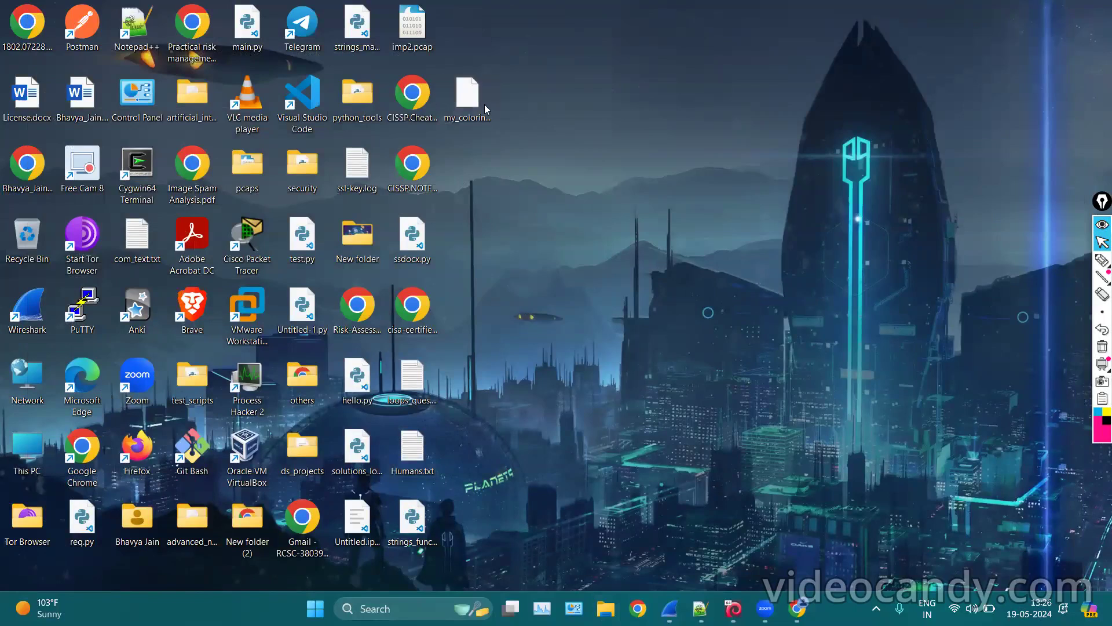
pyautogui.rightClick(484, 104)
pyautogui.rightClick(475, 96)
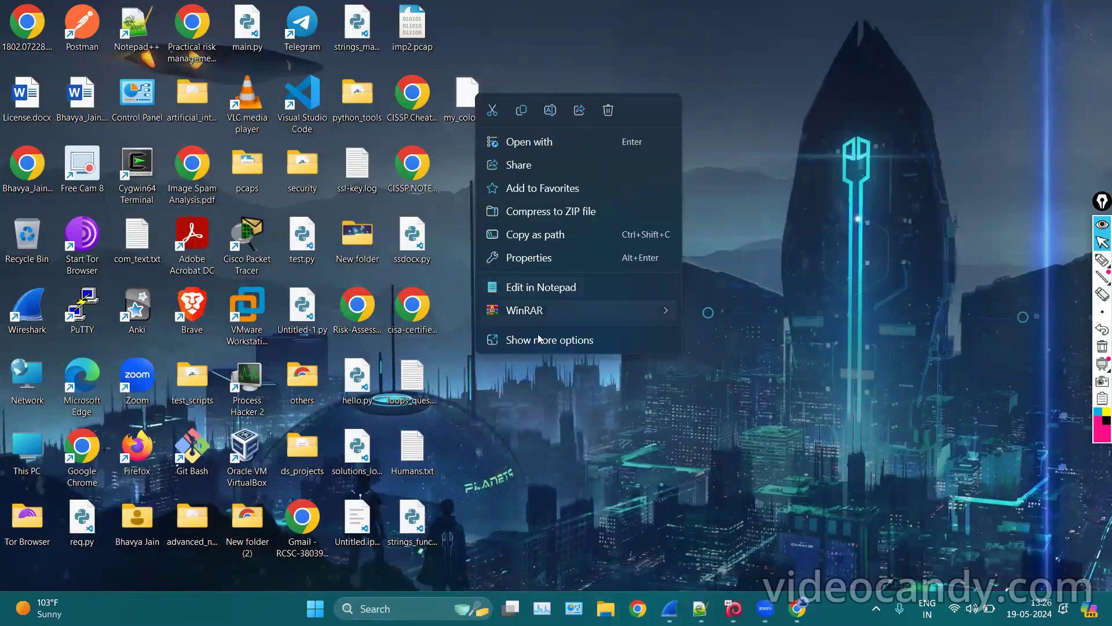
pyautogui.click(510, 259)
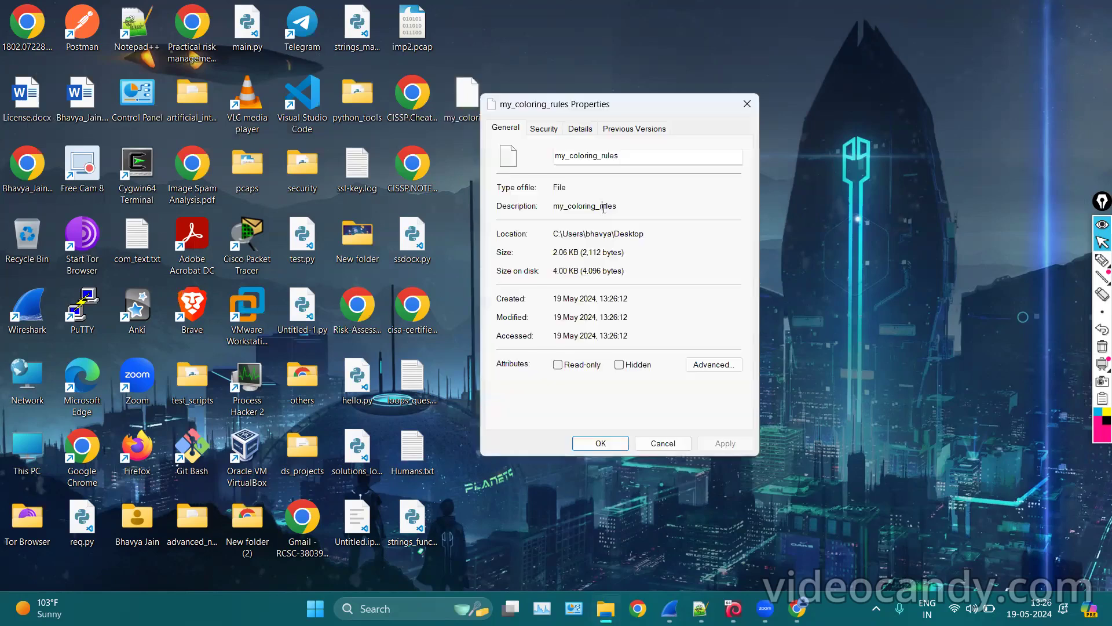
pyautogui.click(747, 101)
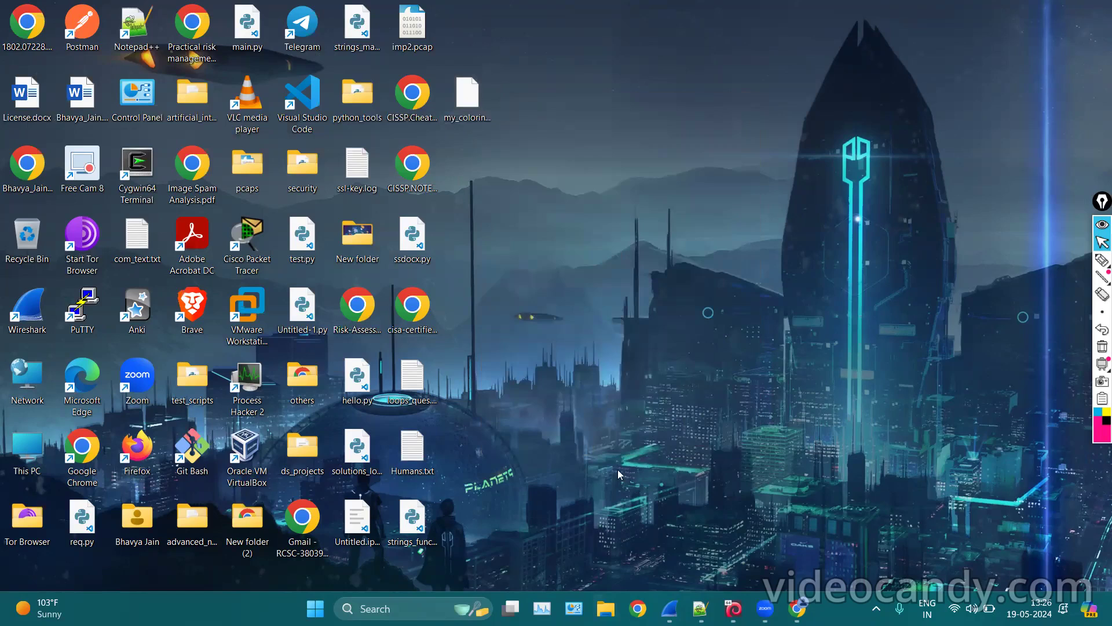
# Bring the http_decrypt2.pcap capture forward and start importing into the Coloring Rules editor.
pyautogui.click(670, 608)
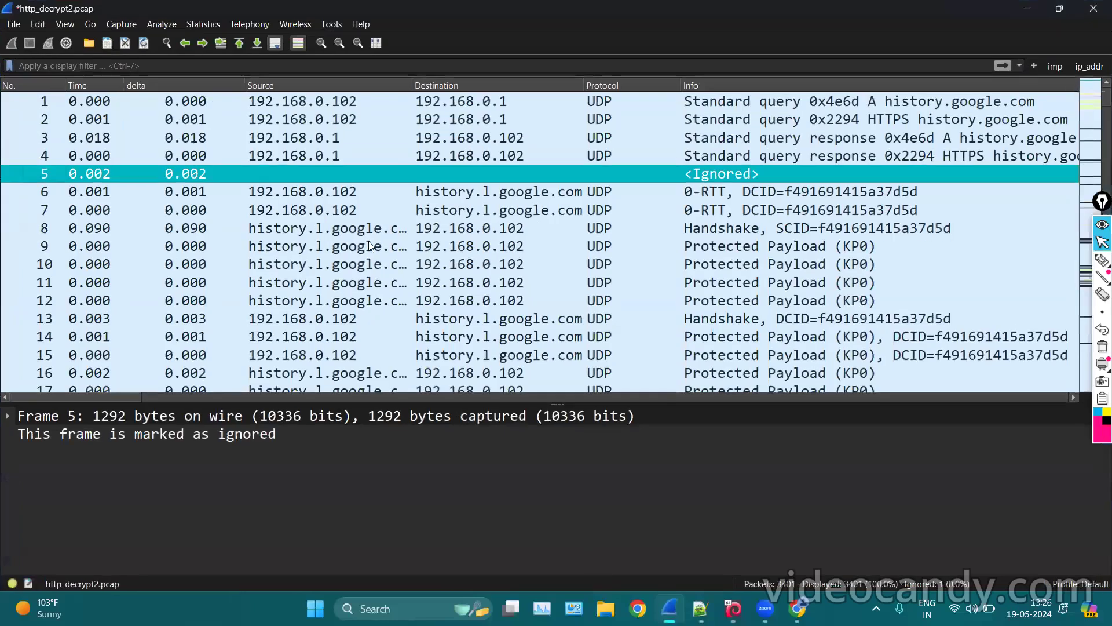
pyautogui.click(63, 24)
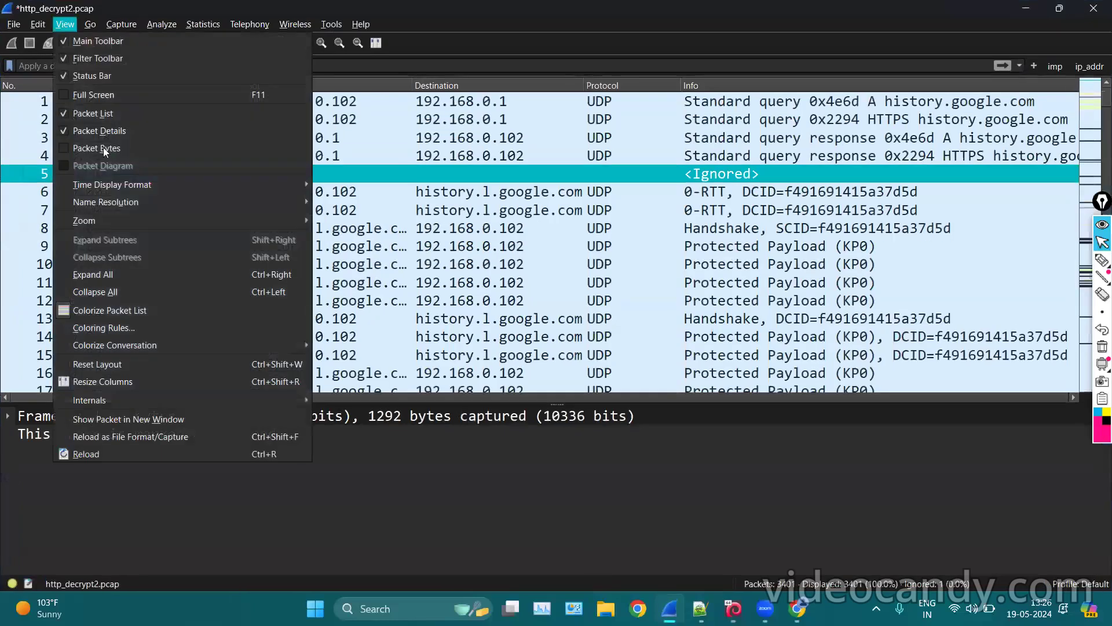
pyautogui.click(104, 324)
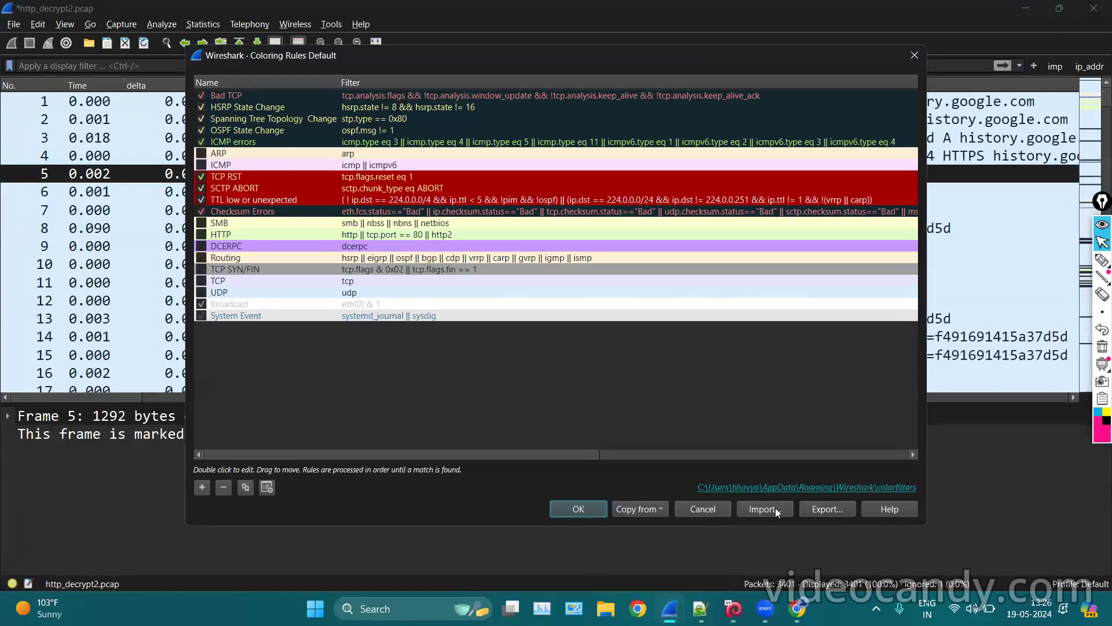
pyautogui.scroll(-5, 602, 240)
pyautogui.click(609, 190)
pyautogui.scroll(4, 586, 209)
pyautogui.scroll(-5, 557, 227)
pyautogui.scroll(-2, 558, 228)
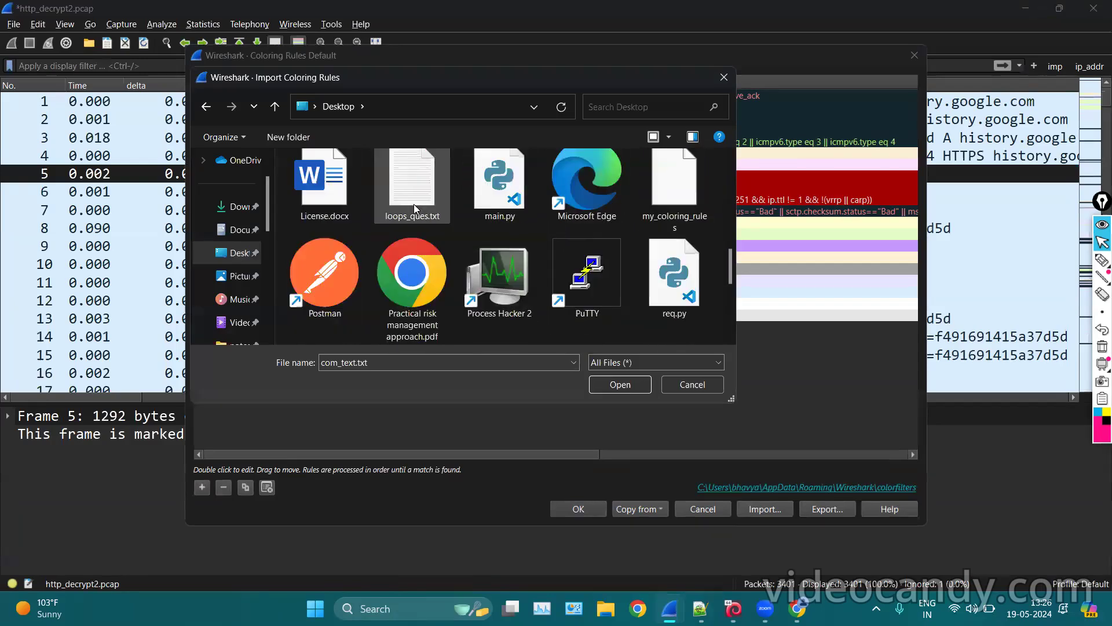
pyautogui.scroll(-3, 630, 218)
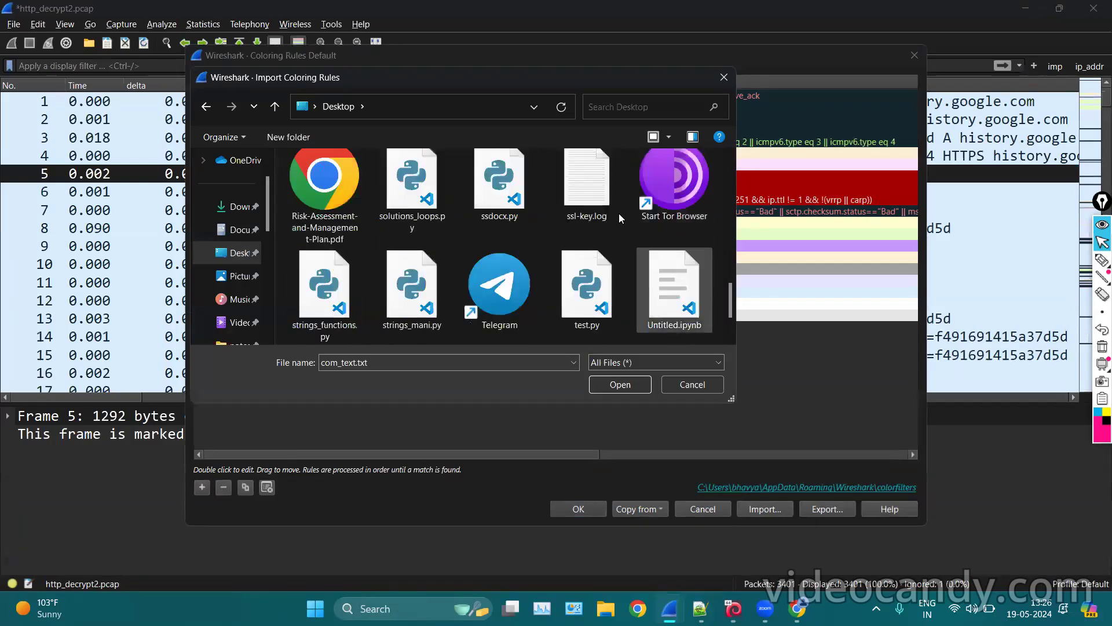
pyautogui.scroll(-2, 635, 249)
# Import the my_coloring_rules file so its rules are appended.
pyautogui.doubleClick(348, 362)
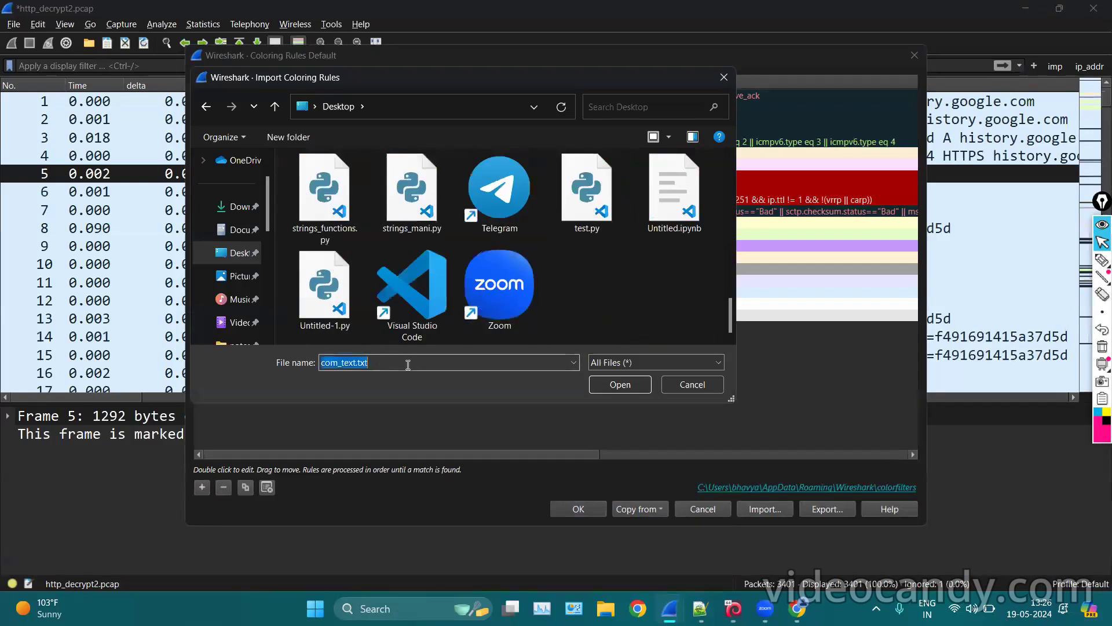
pyautogui.write('my')
pyautogui.press('Down')
pyautogui.press('Return')
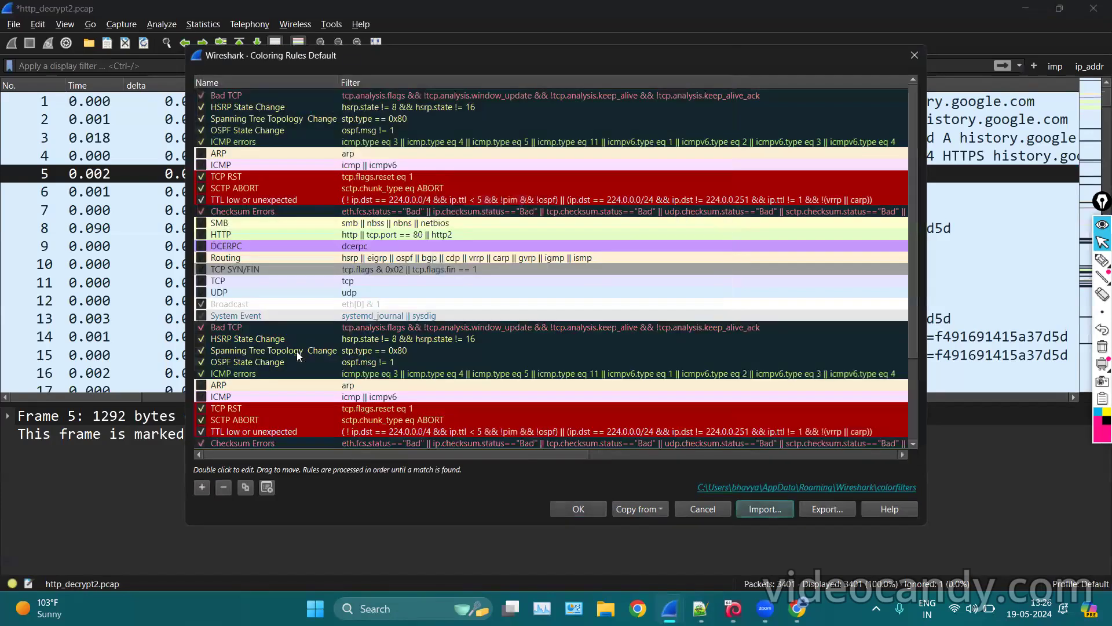
# Review the appended rules, select the HTTP rule, and save the coloring rules.
pyautogui.scroll(3, 505, 285)
pyautogui.scroll(-3, 505, 286)
pyautogui.scroll(2, 506, 285)
pyautogui.scroll(-3, 506, 285)
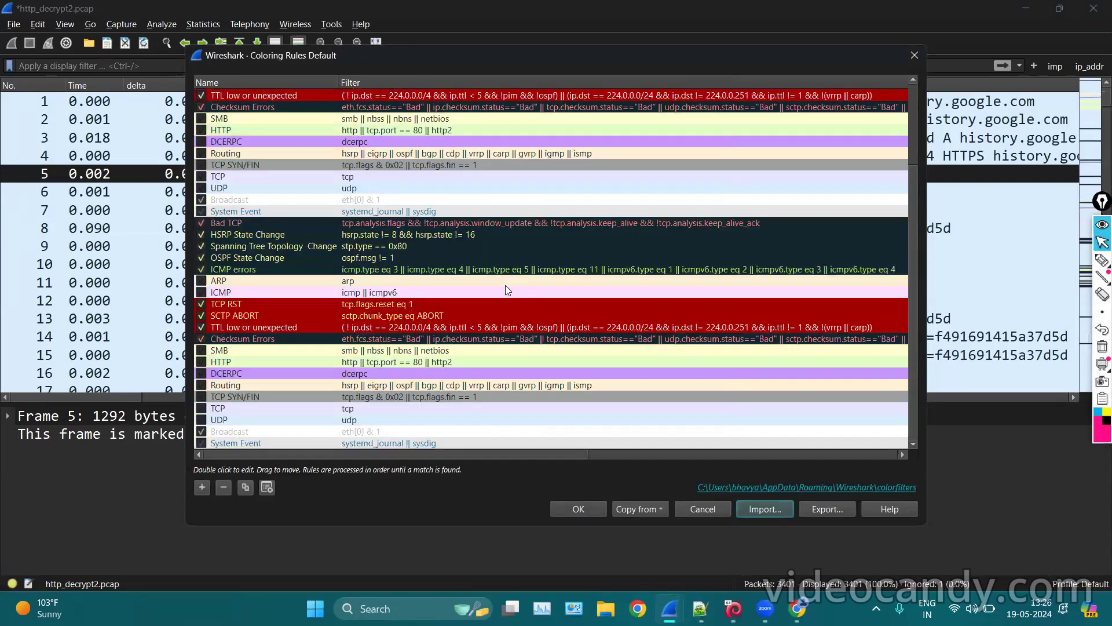
pyautogui.scroll(-4, 505, 285)
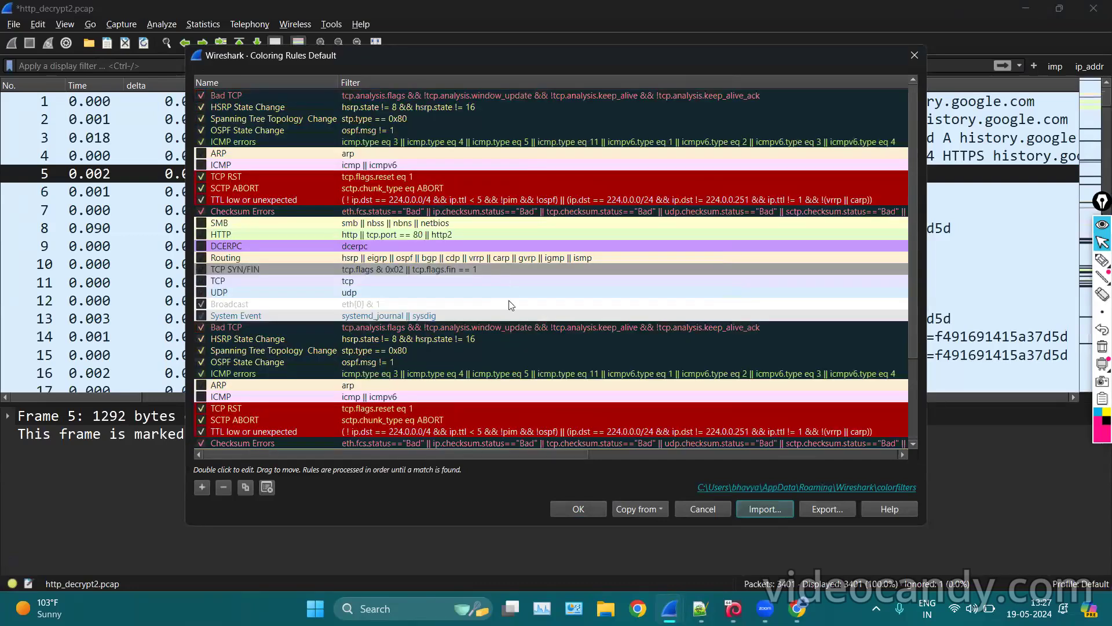
pyautogui.scroll(-3, 379, 365)
pyautogui.scroll(3, 379, 365)
pyautogui.scroll(-3, 449, 386)
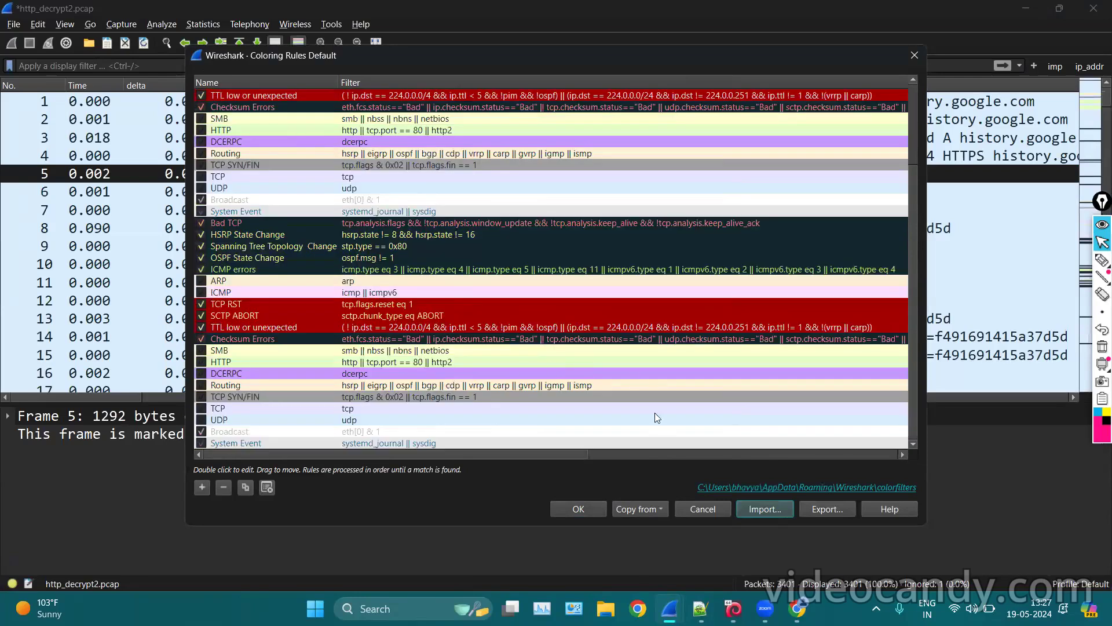
pyautogui.click(623, 358)
pyautogui.scroll(-4, 528, 322)
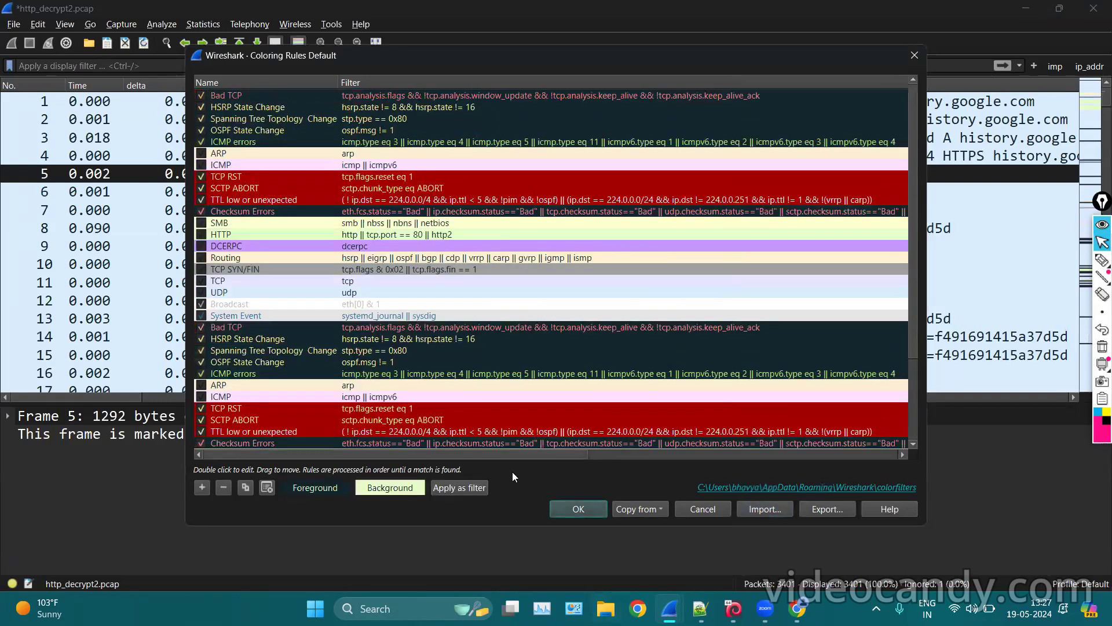
pyautogui.click(914, 56)
pyautogui.click(157, 24)
# Check the saved display filters list, then minimize the capture window.
pyautogui.click(169, 42)
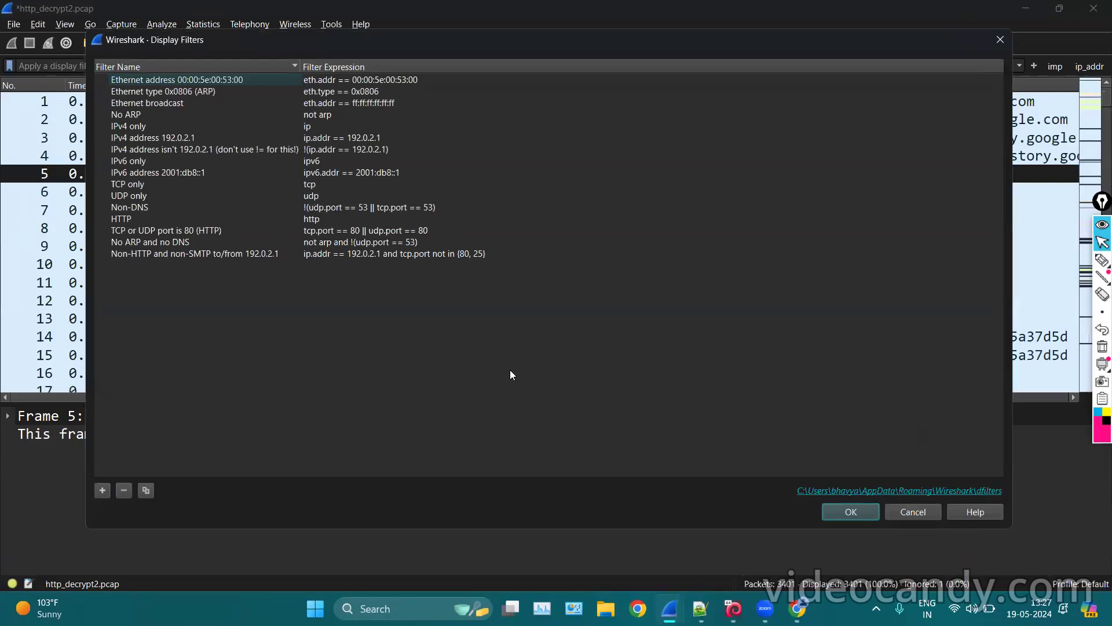
pyautogui.click(1000, 40)
pyautogui.click(1026, 8)
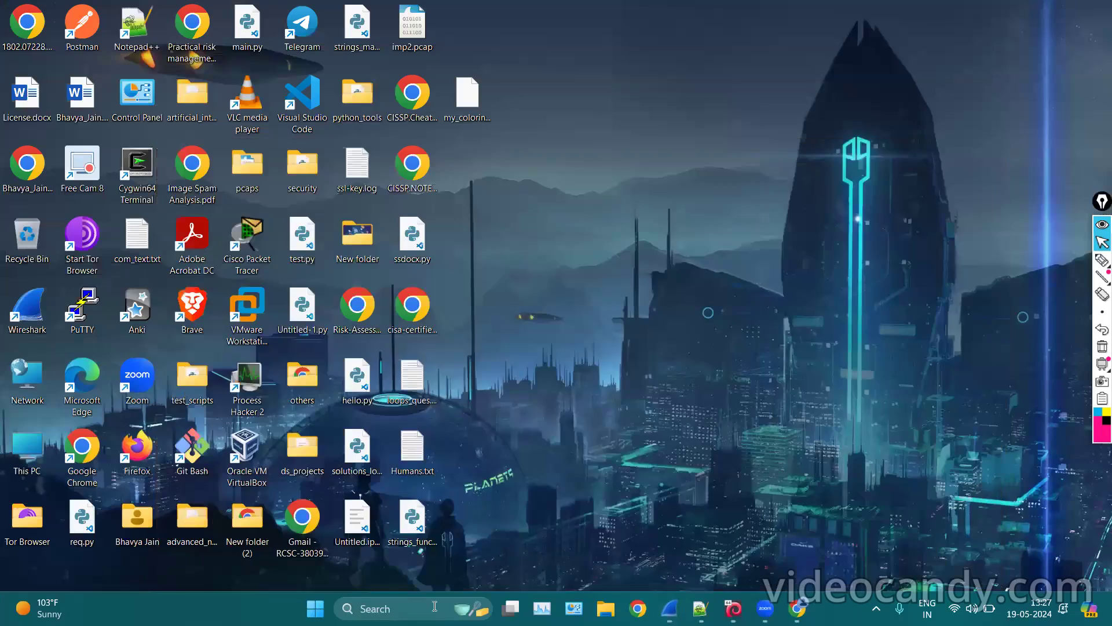
# Launch a new Wireshark instance by running 'wireshark' from the Run dialog.
pyautogui.press('super+r')
pyautogui.press('BackSpace')
pyautogui.write('wireshark')
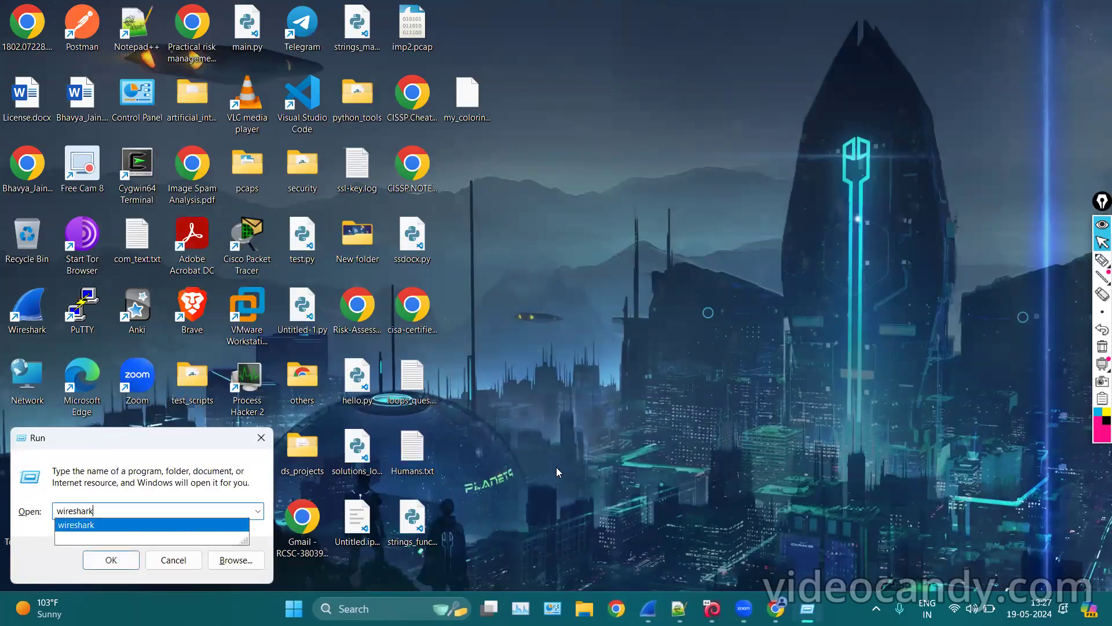
pyautogui.press('Return')
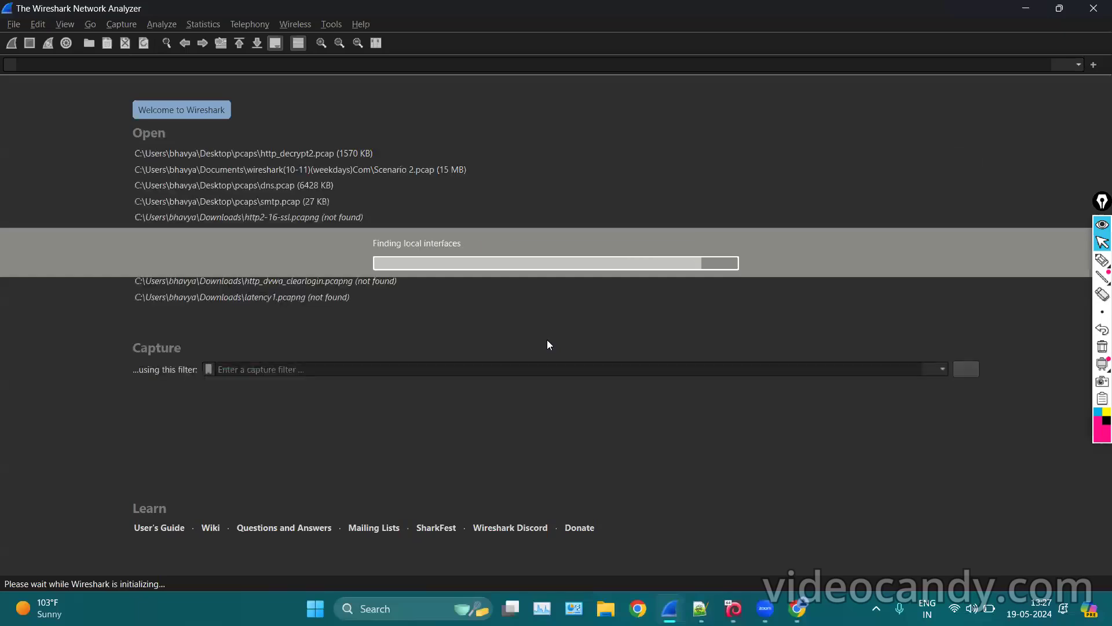
# Close the new Wireshark, search 'wireshark' filtered to Apps, and open its file location.
pyautogui.click(1095, 7)
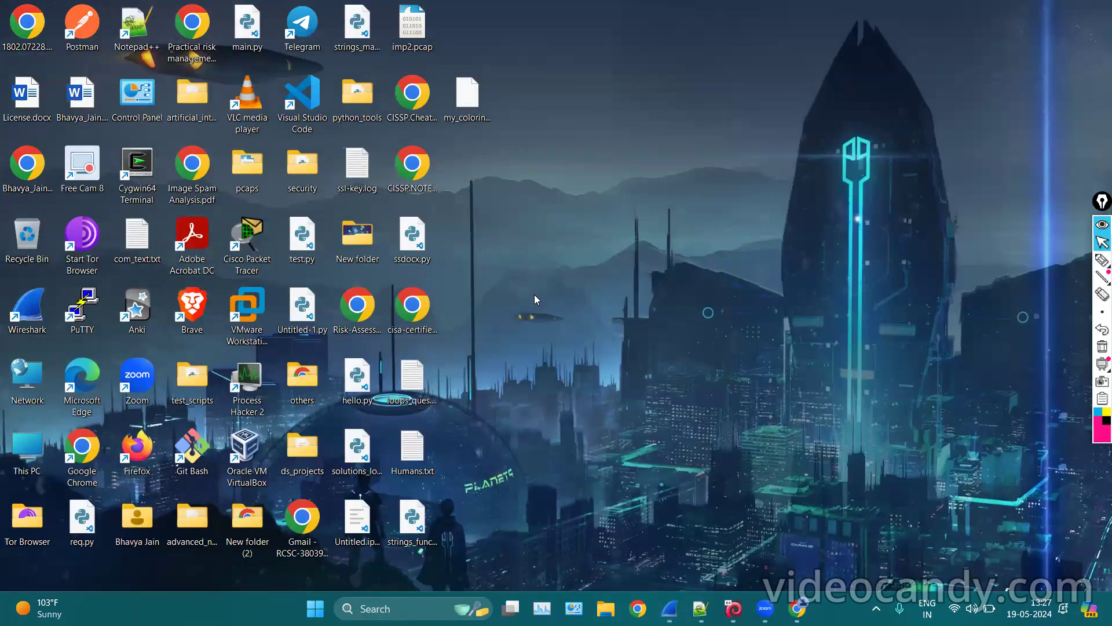
pyautogui.click(392, 608)
pyautogui.write('wire')
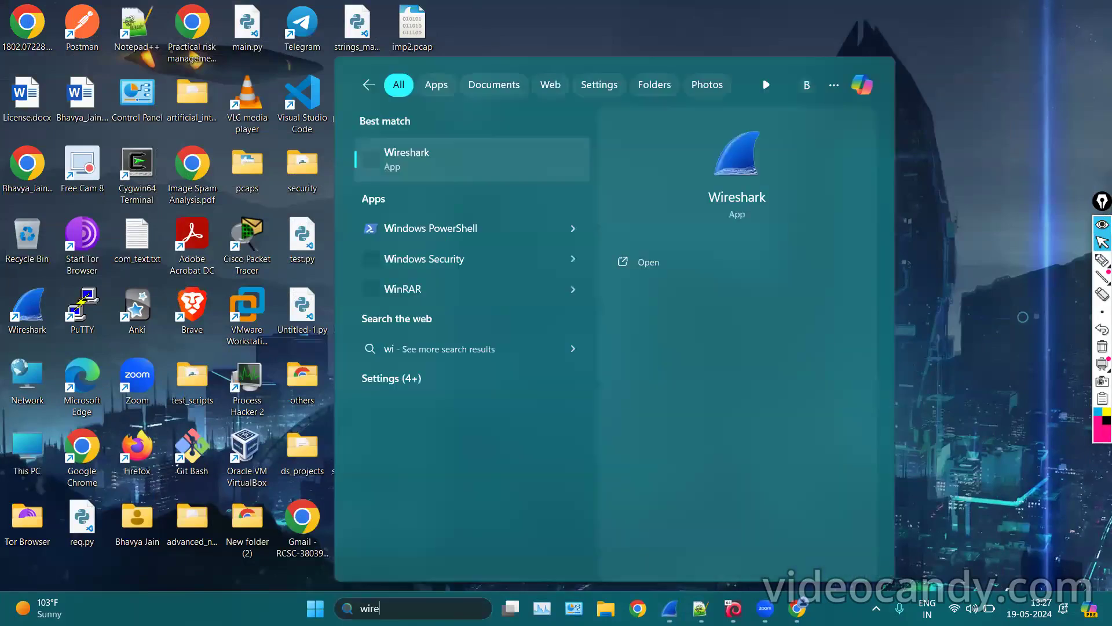
pyautogui.write('shark')
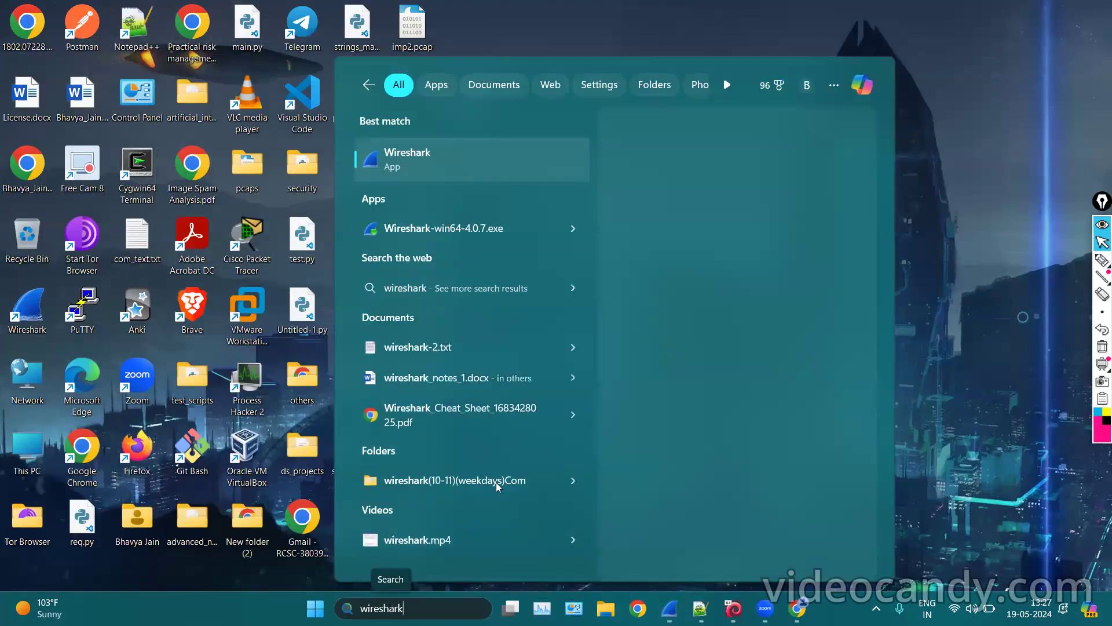
pyautogui.click(494, 84)
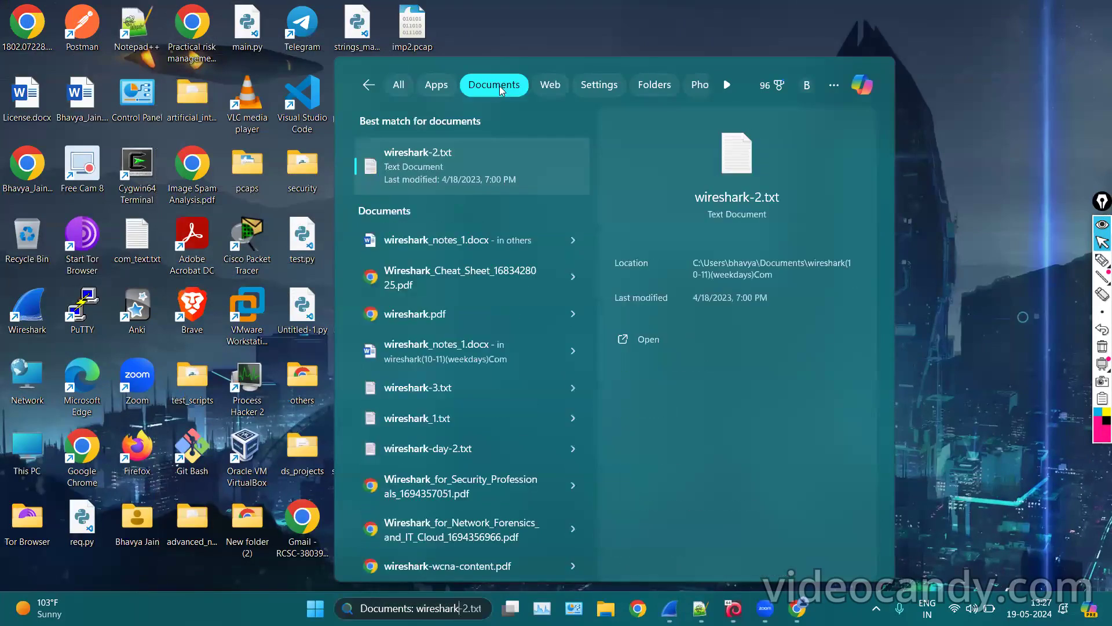
pyautogui.scroll(-2, 519, 287)
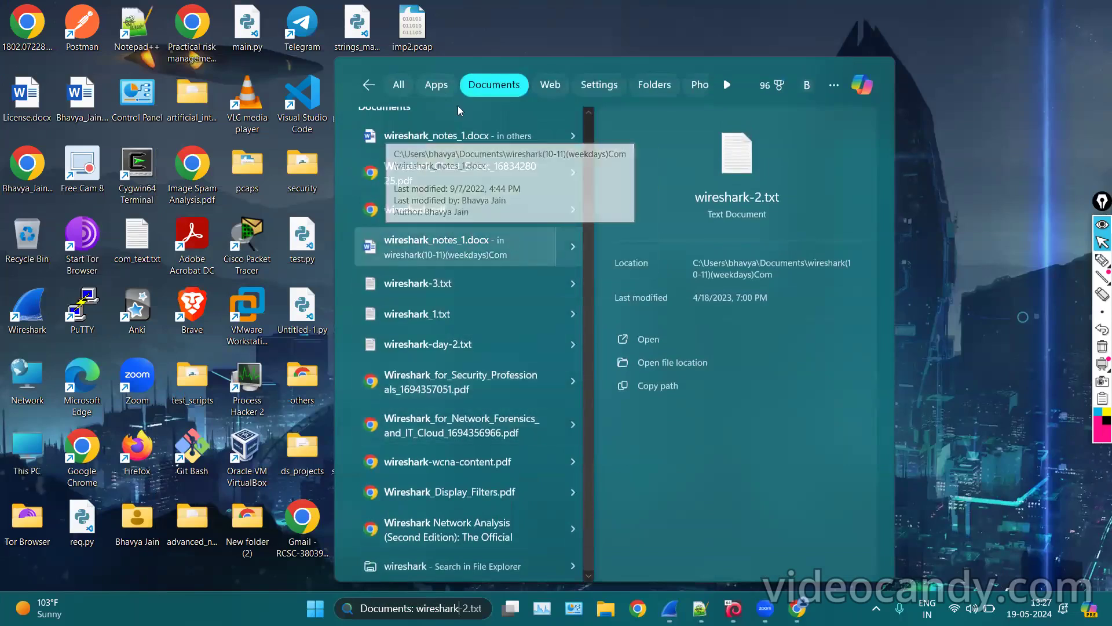
pyautogui.click(418, 78)
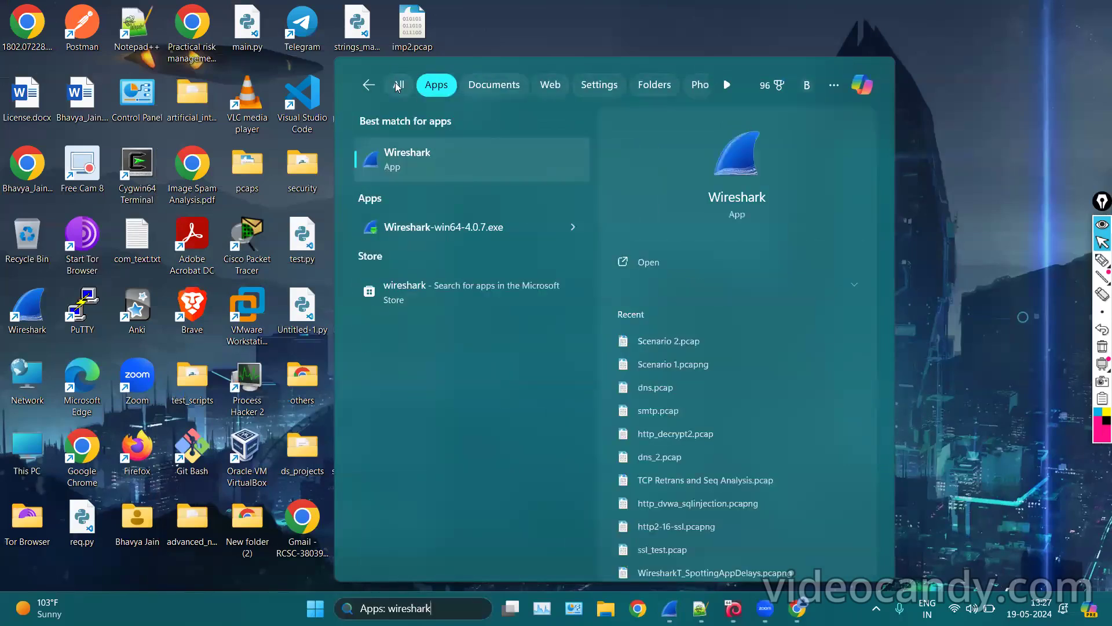
pyautogui.rightClick(520, 173)
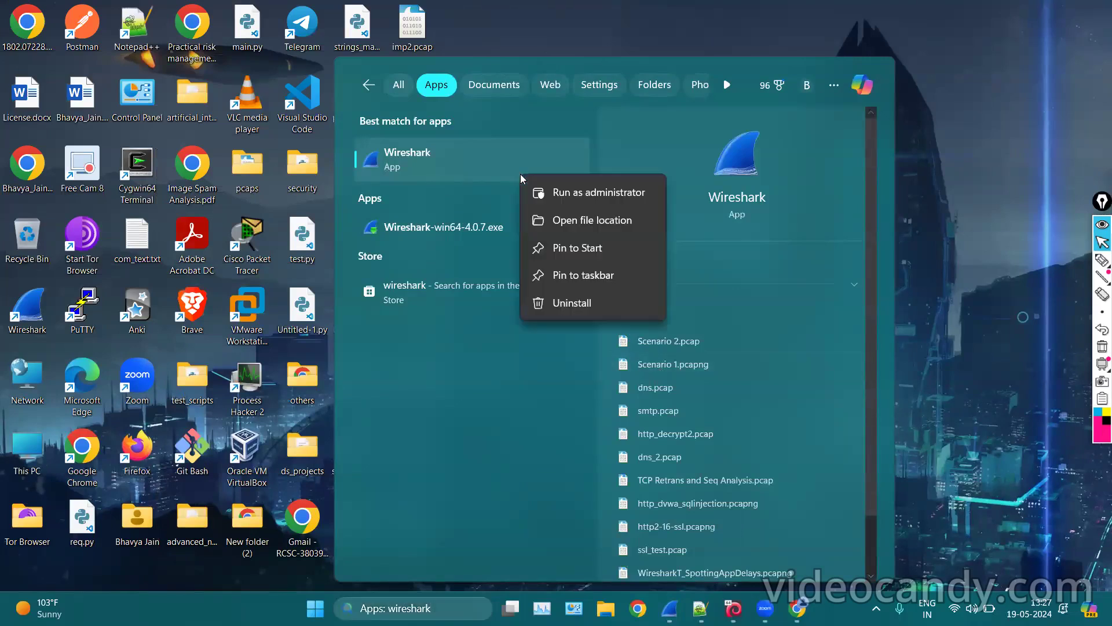
pyautogui.click(558, 220)
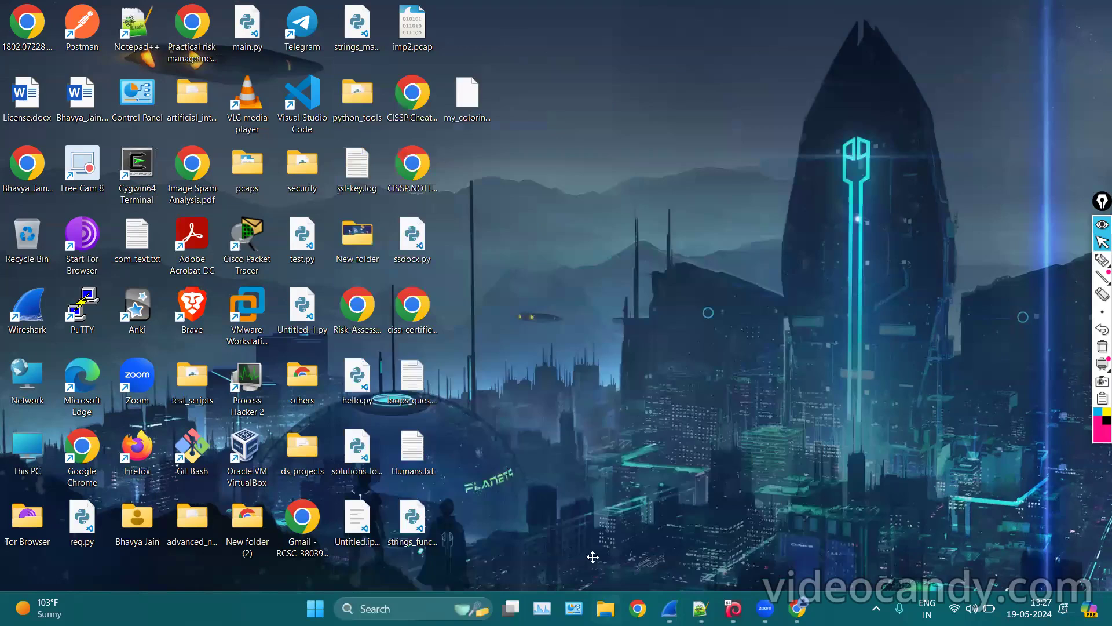
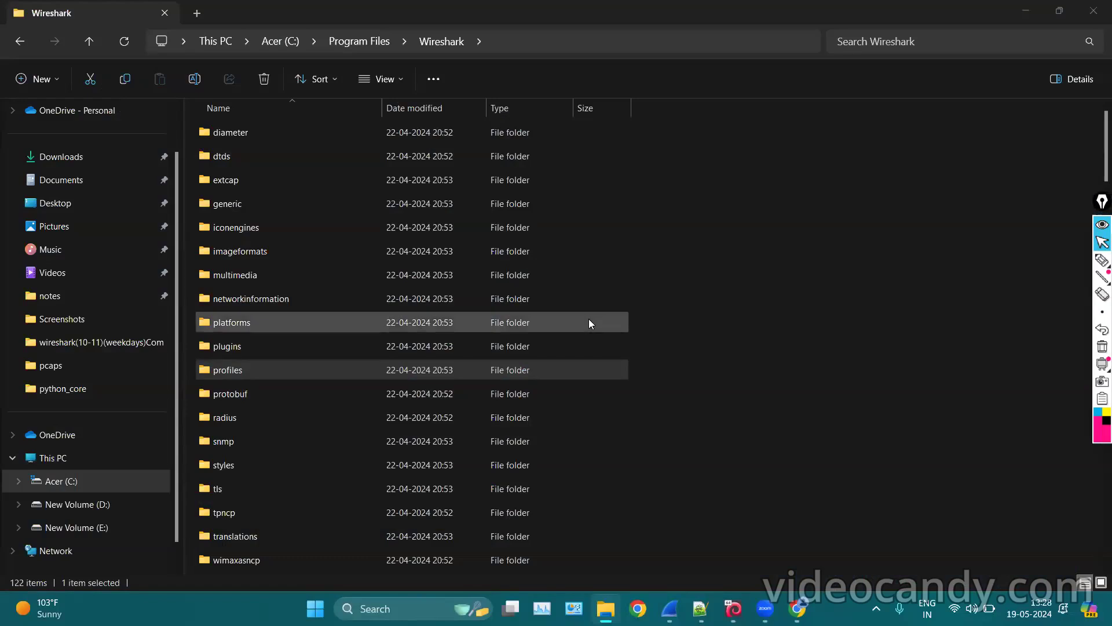
# Browse the Wireshark User's Guide folder, then return to the install folder.
pyautogui.scroll(-6, 489, 343)
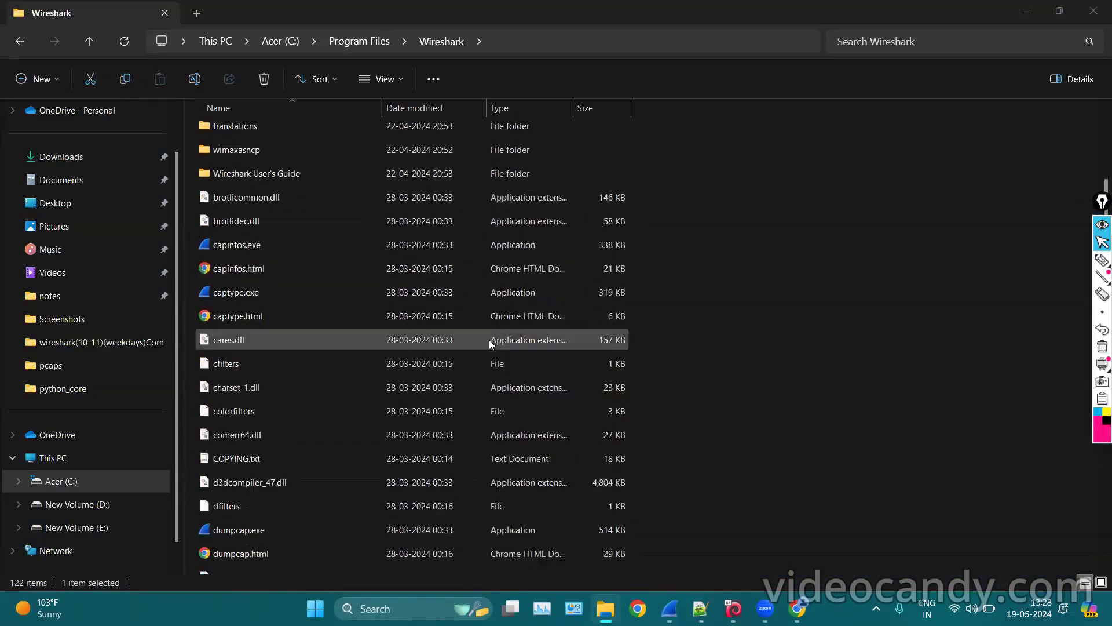
pyautogui.scroll(-5, 489, 340)
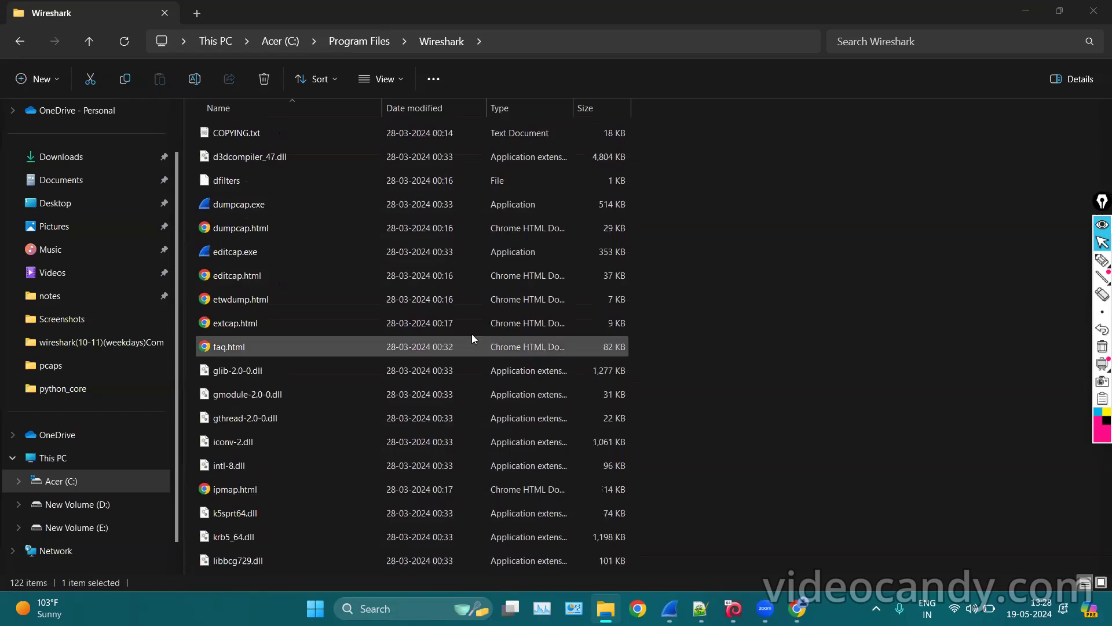
pyautogui.scroll(6, 471, 334)
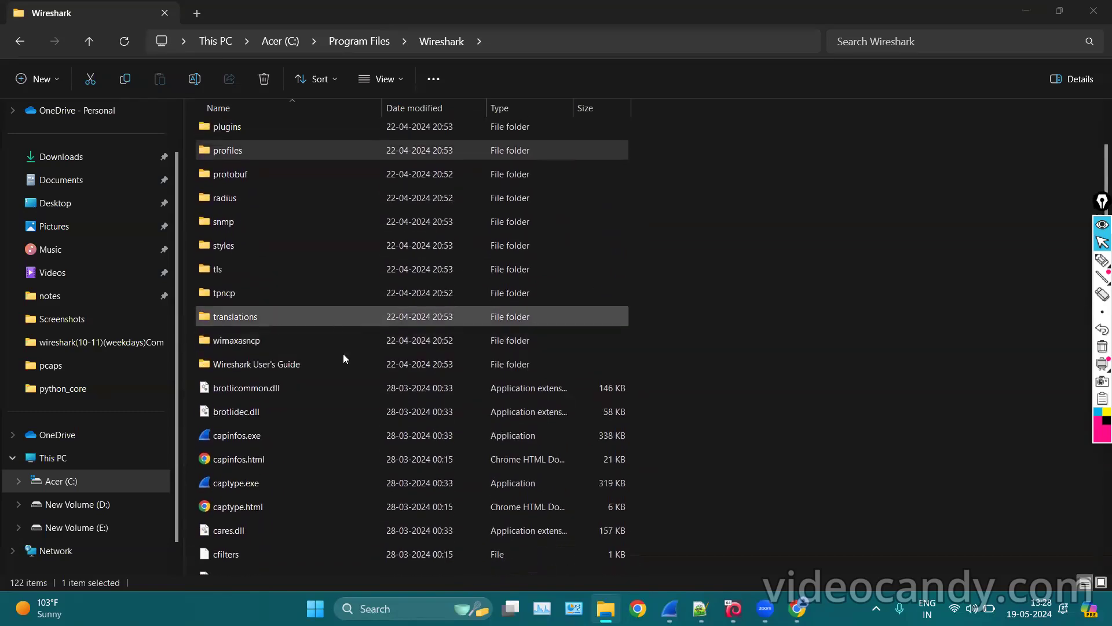
pyautogui.doubleClick(299, 369)
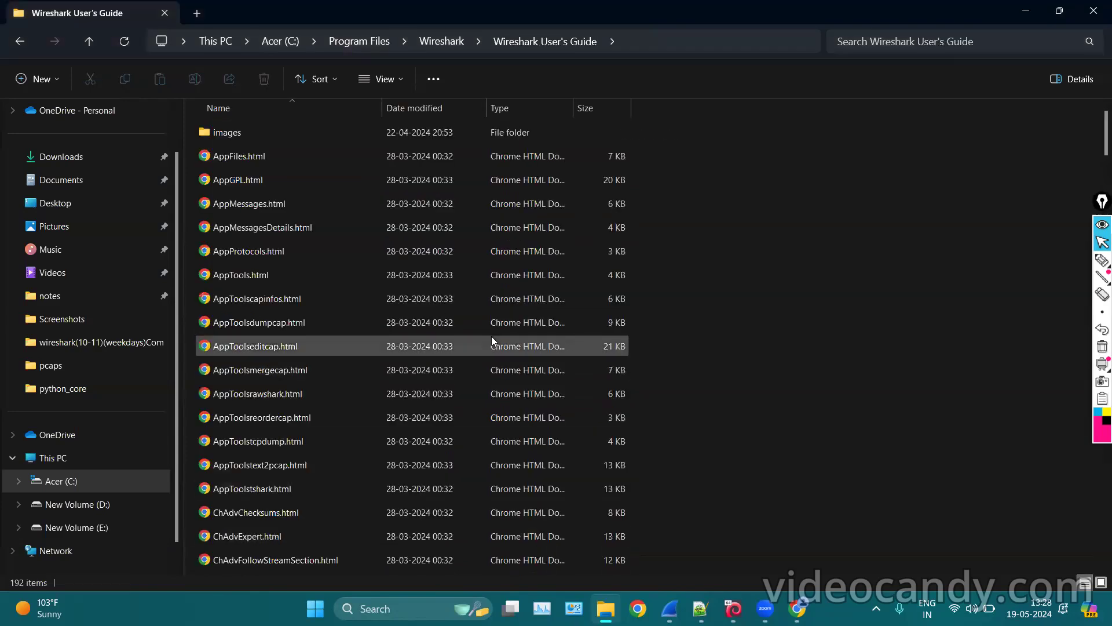
pyautogui.scroll(-6, 491, 337)
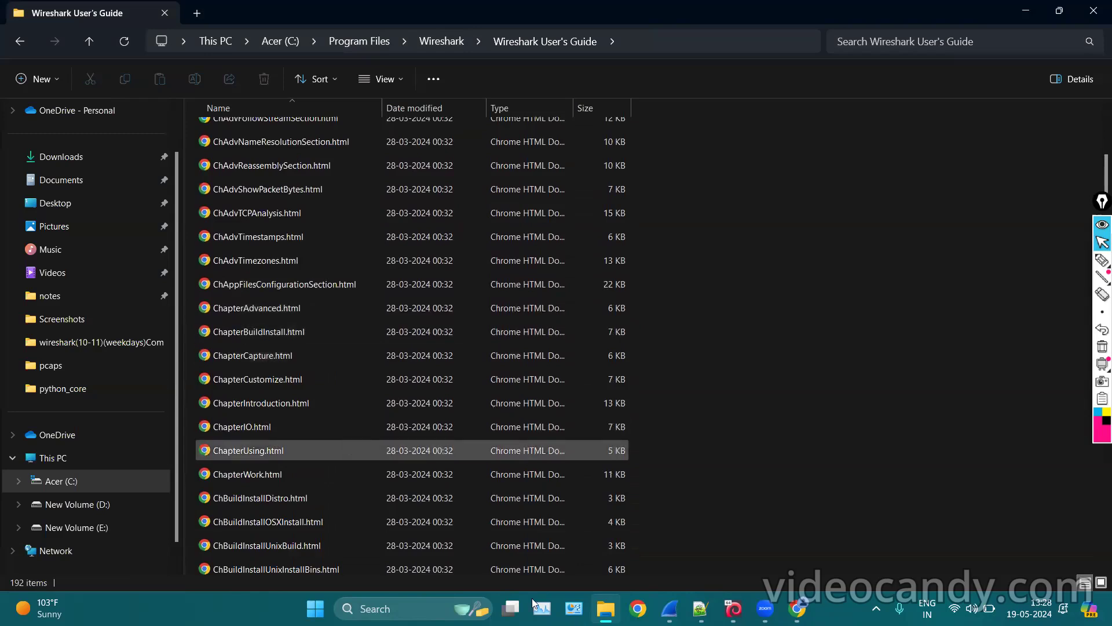
pyautogui.scroll(-15, 489, 357)
pyautogui.scroll(-20, 476, 346)
pyautogui.scroll(-1, 476, 346)
pyautogui.scroll(1, 434, 374)
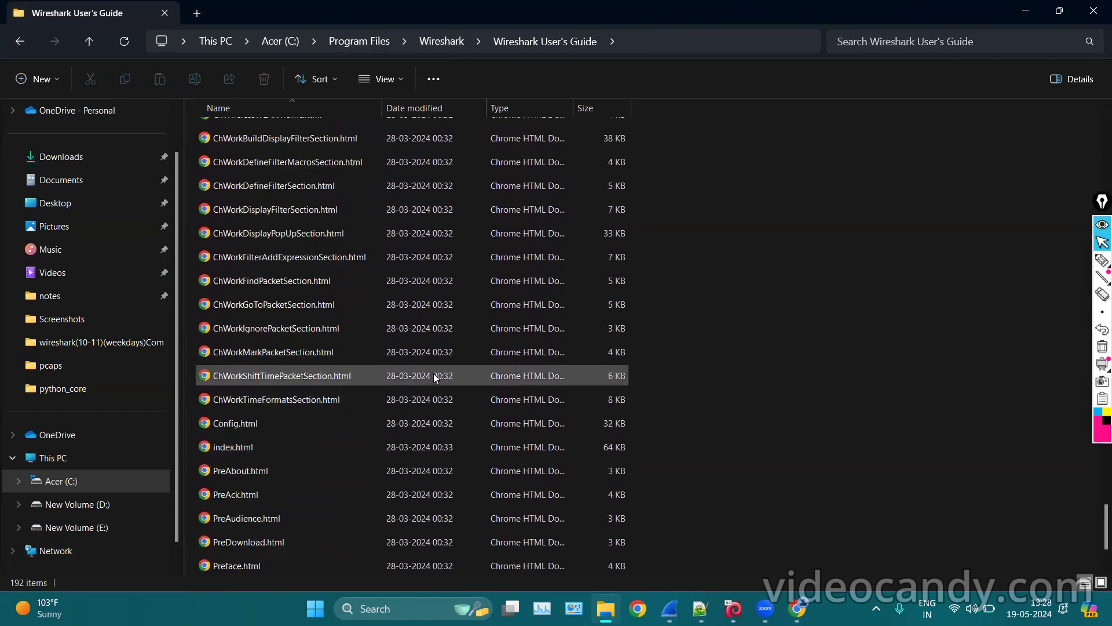
pyautogui.scroll(20, 441, 348)
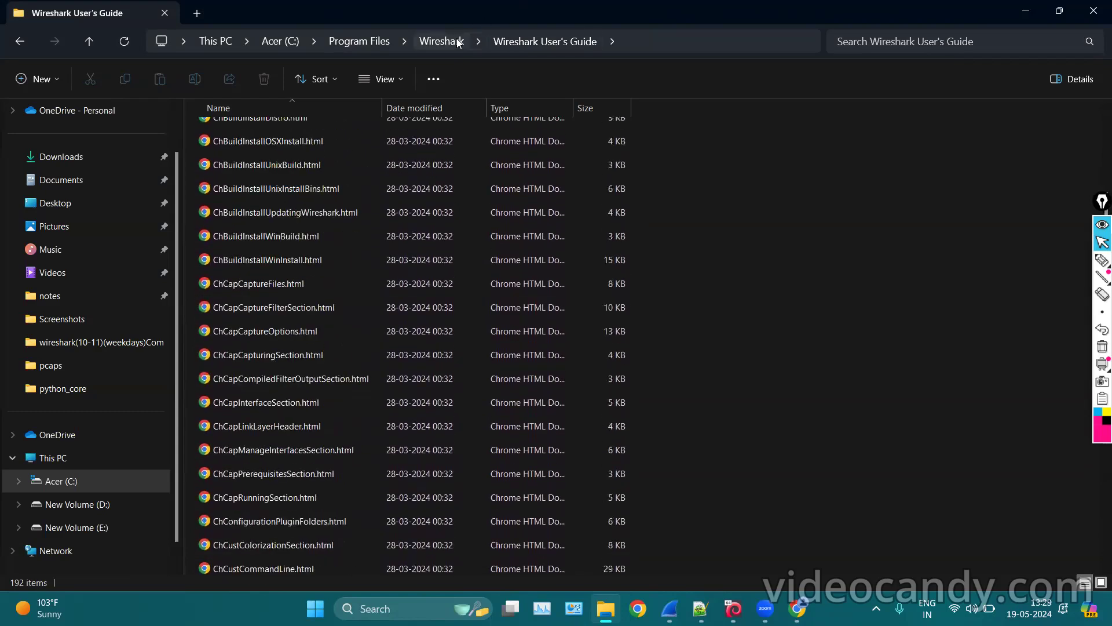
pyautogui.click(458, 42)
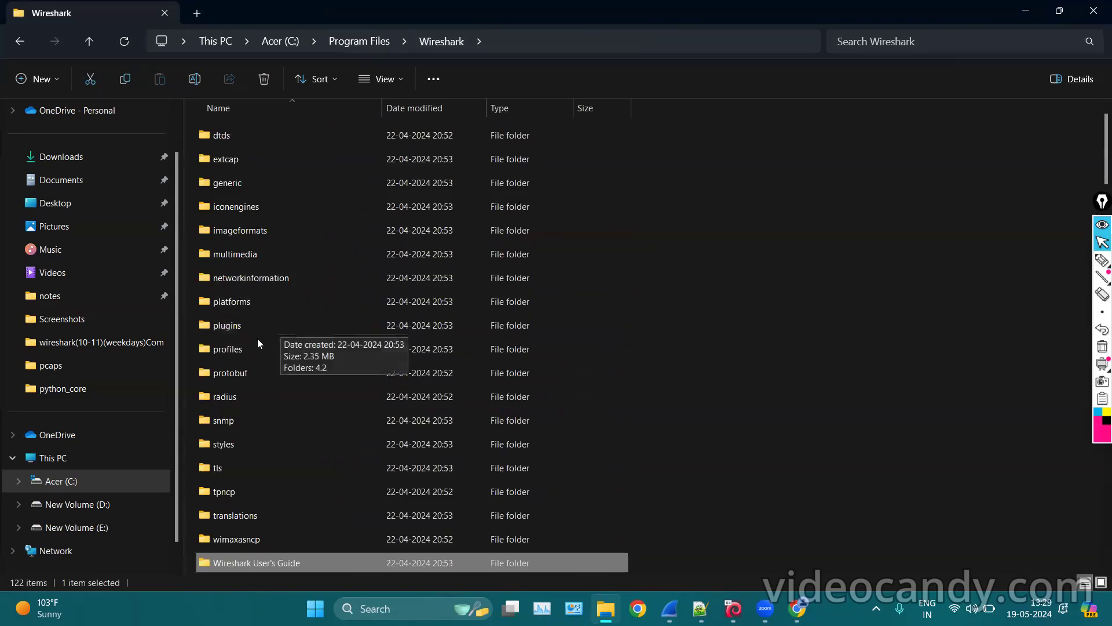
# Look inside the plugins\4.2 folder, then go back to the install folder.
pyautogui.doubleClick(233, 327)
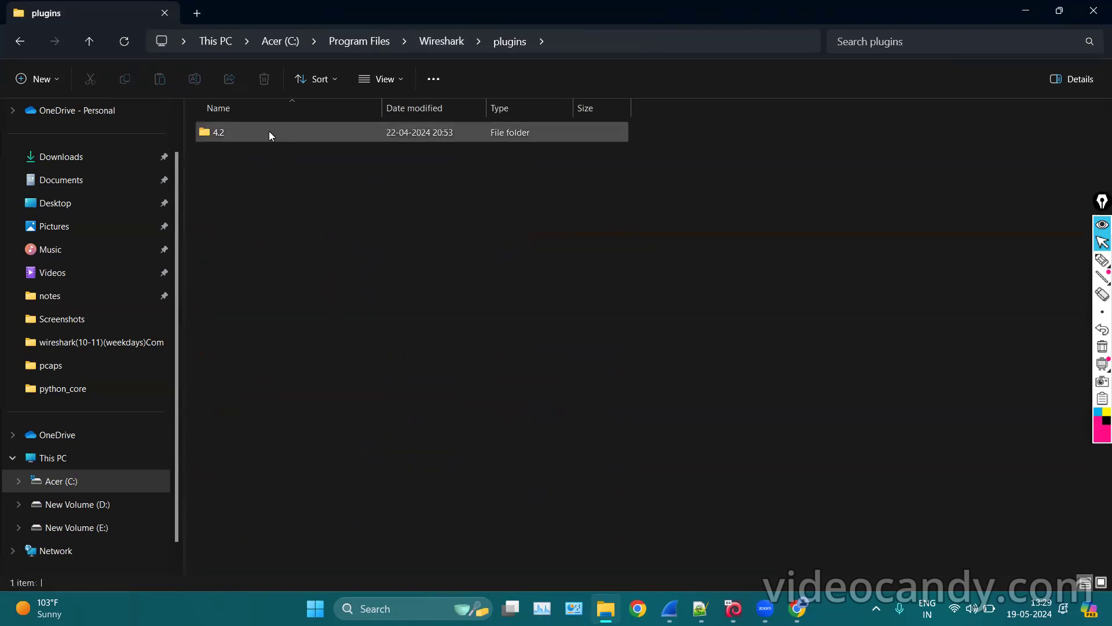
pyautogui.doubleClick(268, 134)
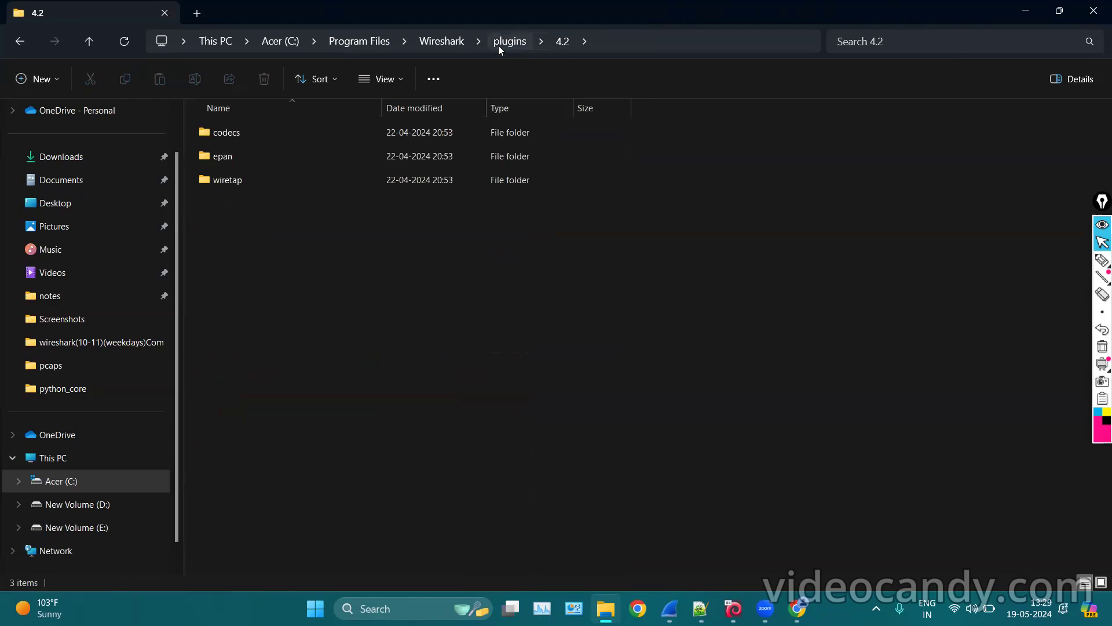
pyautogui.click(455, 41)
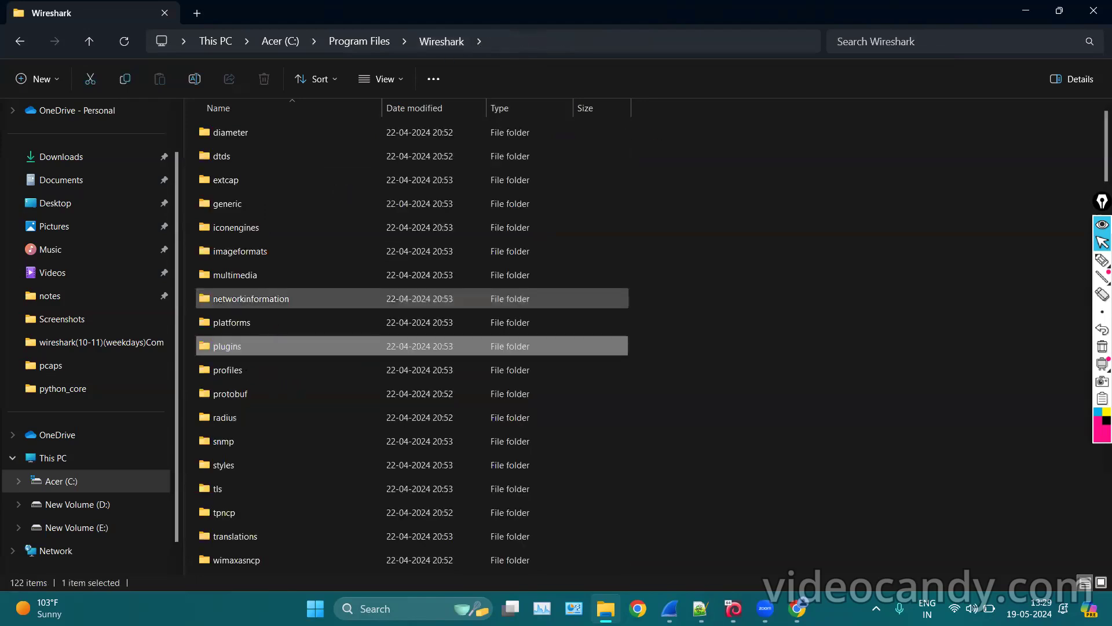
# Open profiles\Classic\colorfilters with Notepad++ just once.
pyautogui.doubleClick(228, 370)
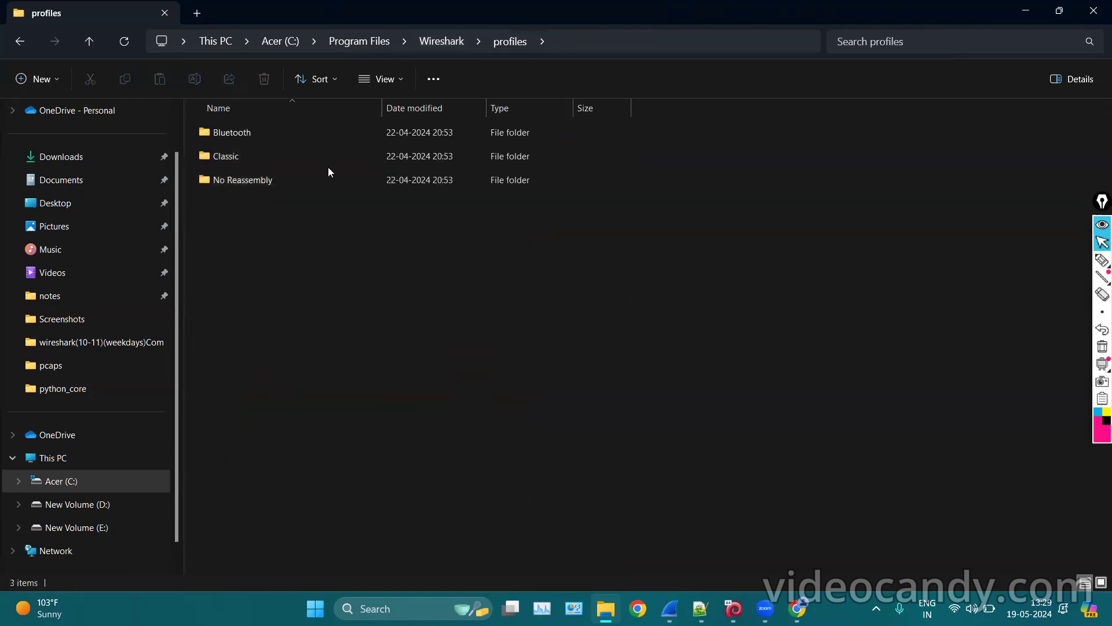
pyautogui.doubleClick(248, 165)
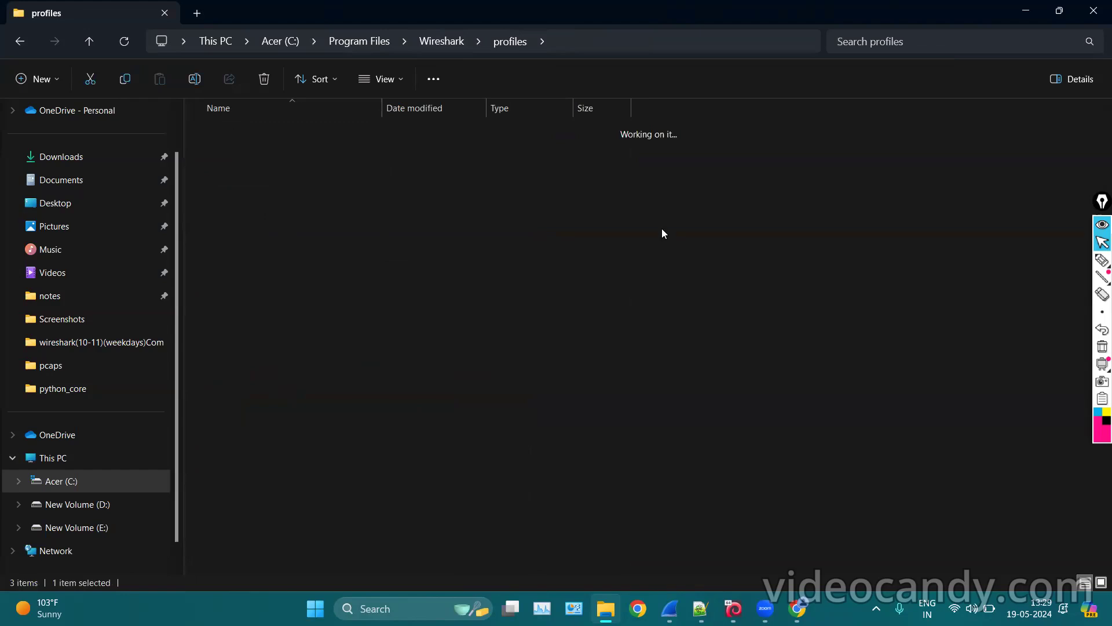
pyautogui.click(294, 125)
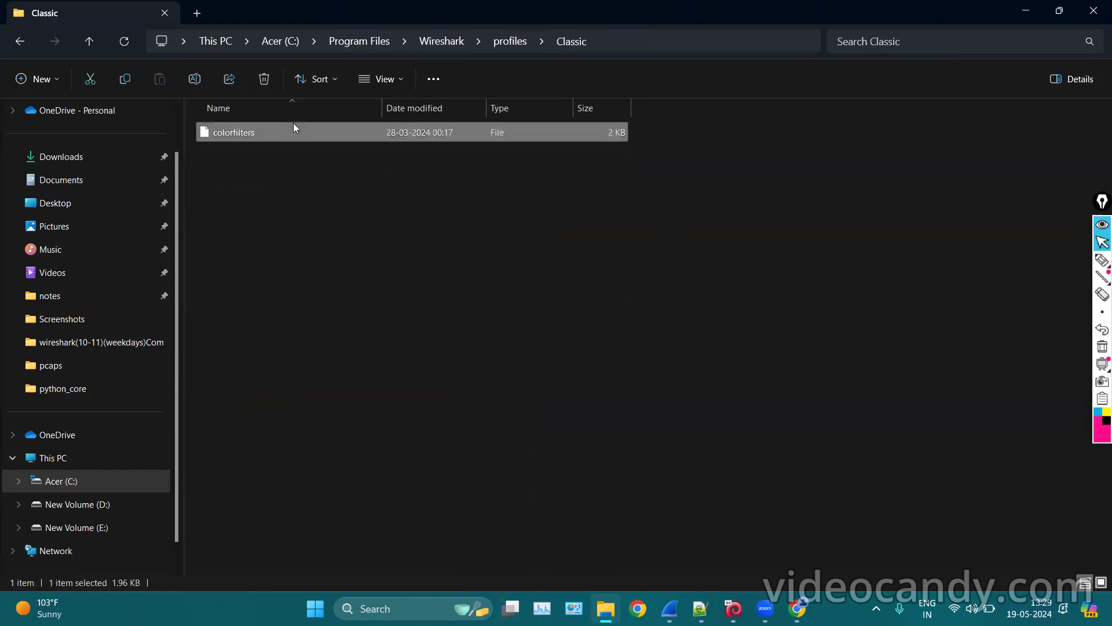
pyautogui.doubleClick(293, 122)
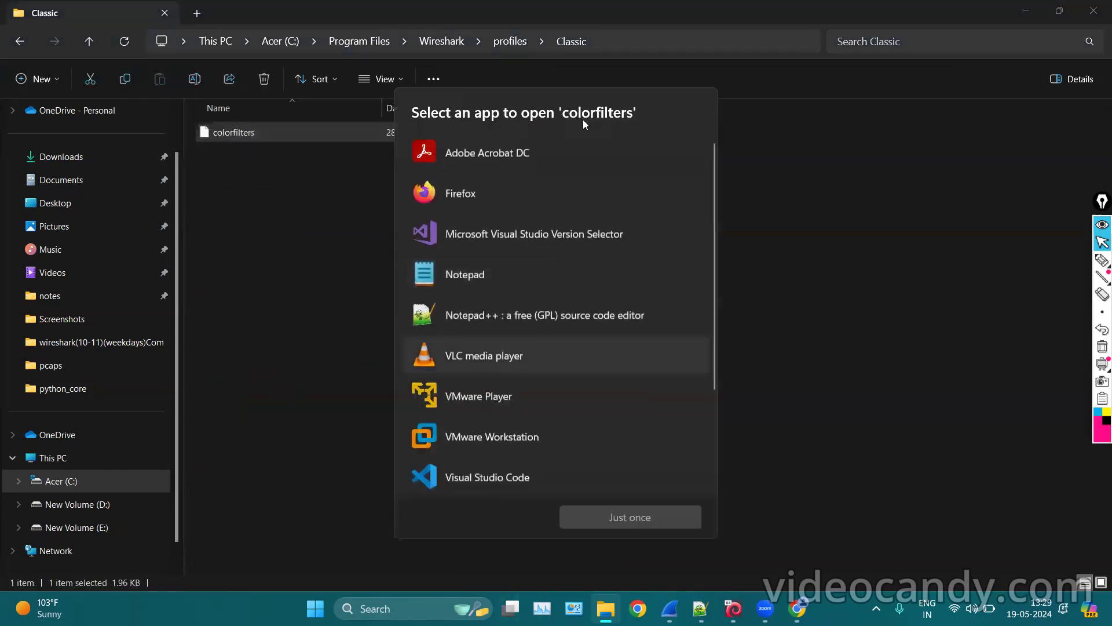
pyautogui.click(530, 289)
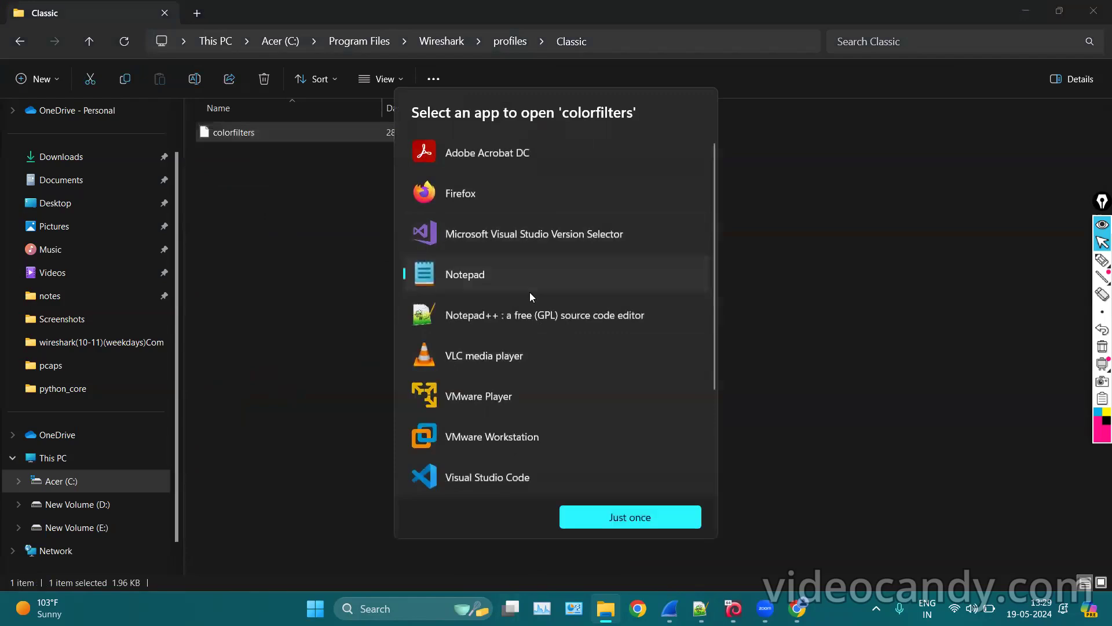
pyautogui.click(510, 317)
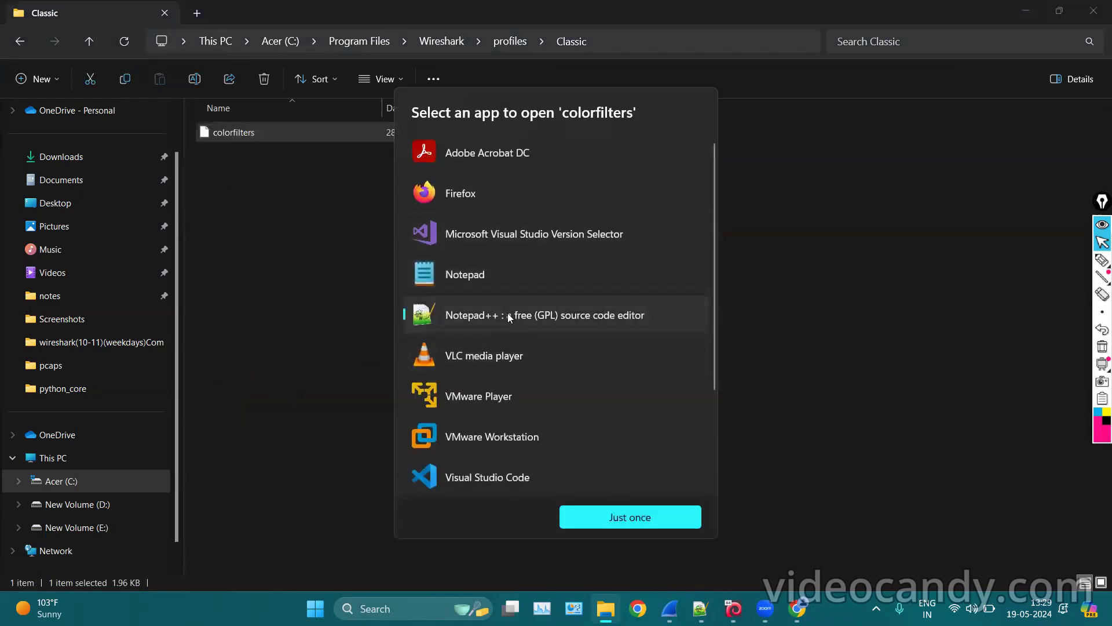
pyautogui.click(594, 528)
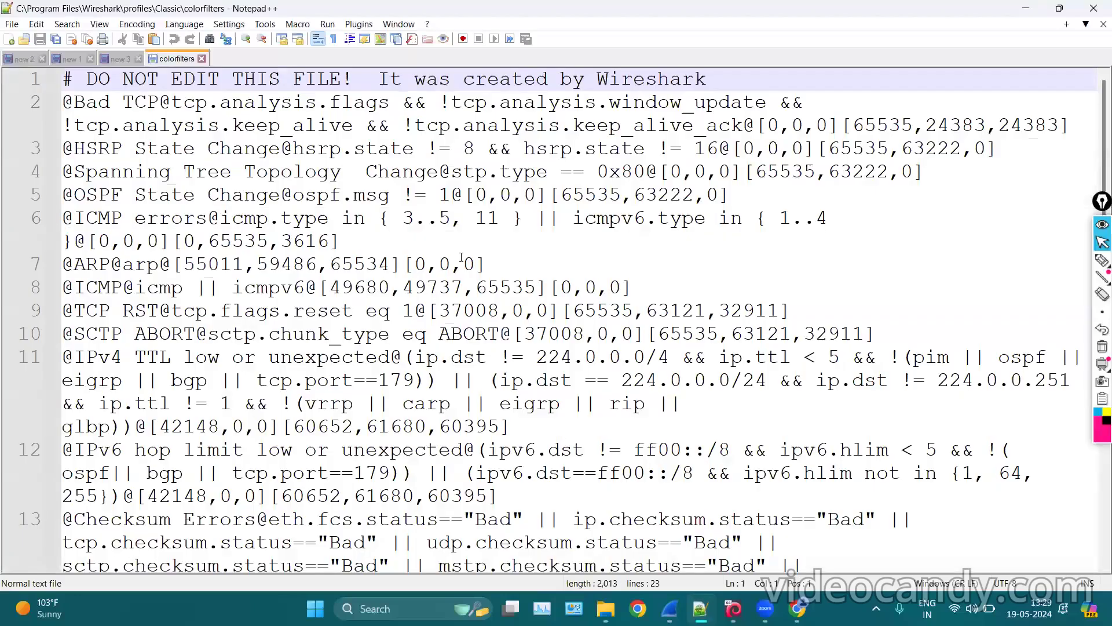
# Scroll through the Classic colorfilters rules in Notepad++, then minimize the editor.
pyautogui.scroll(-13, 463, 272)
pyautogui.scroll(13, 521, 203)
pyautogui.scroll(-3, 595, 232)
pyautogui.click(1027, 8)
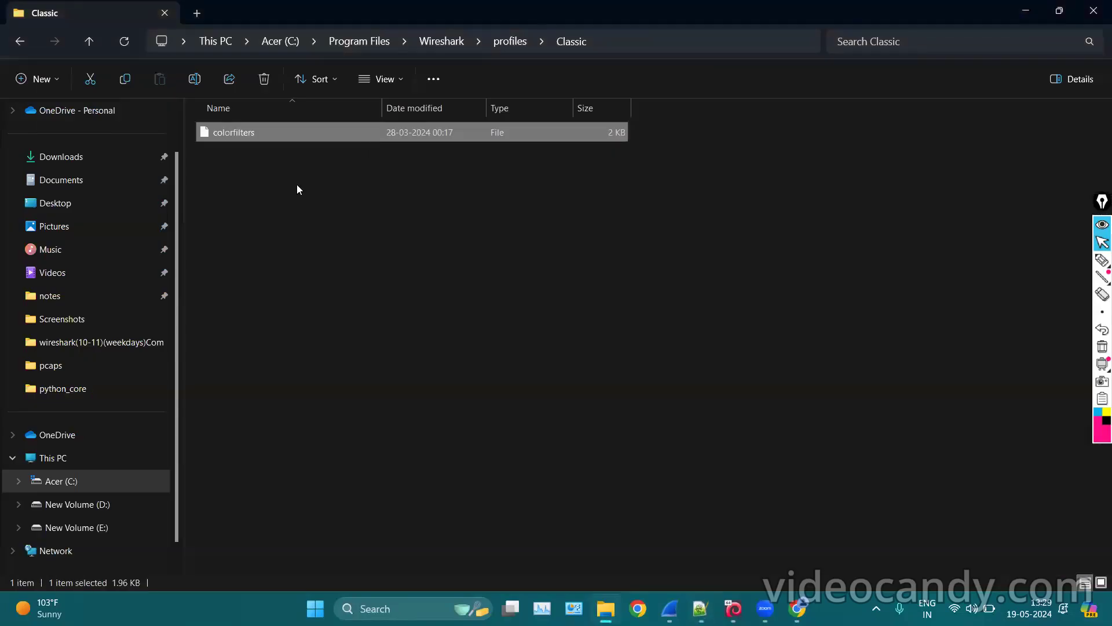
# Peek into the styles and networkinformation folders, returning to the install folder each time.
pyautogui.click(478, 39)
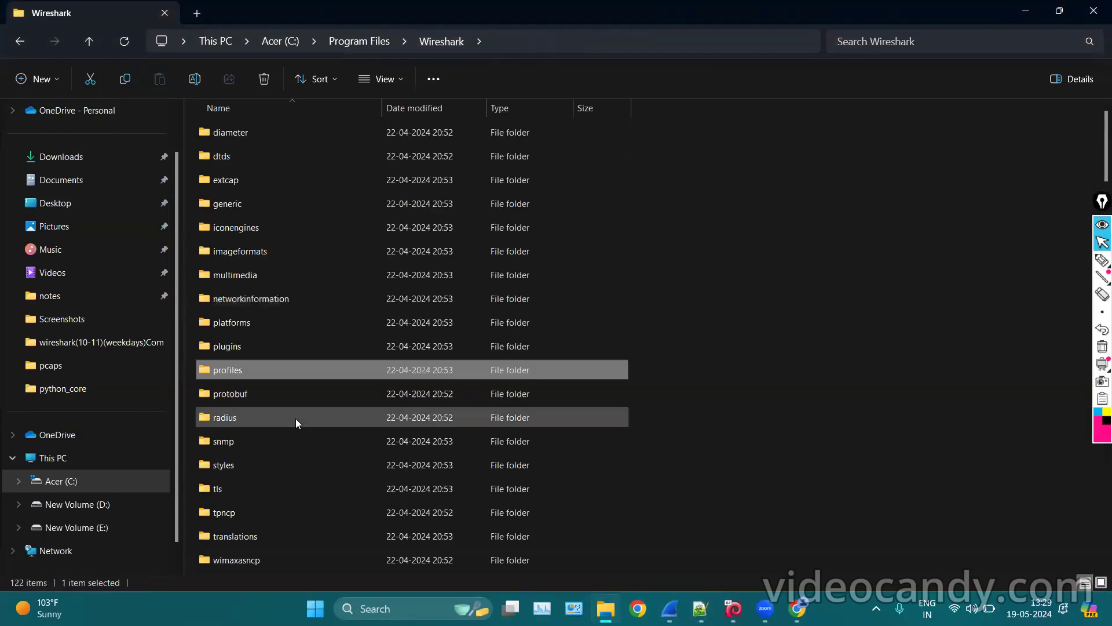
pyautogui.doubleClick(271, 463)
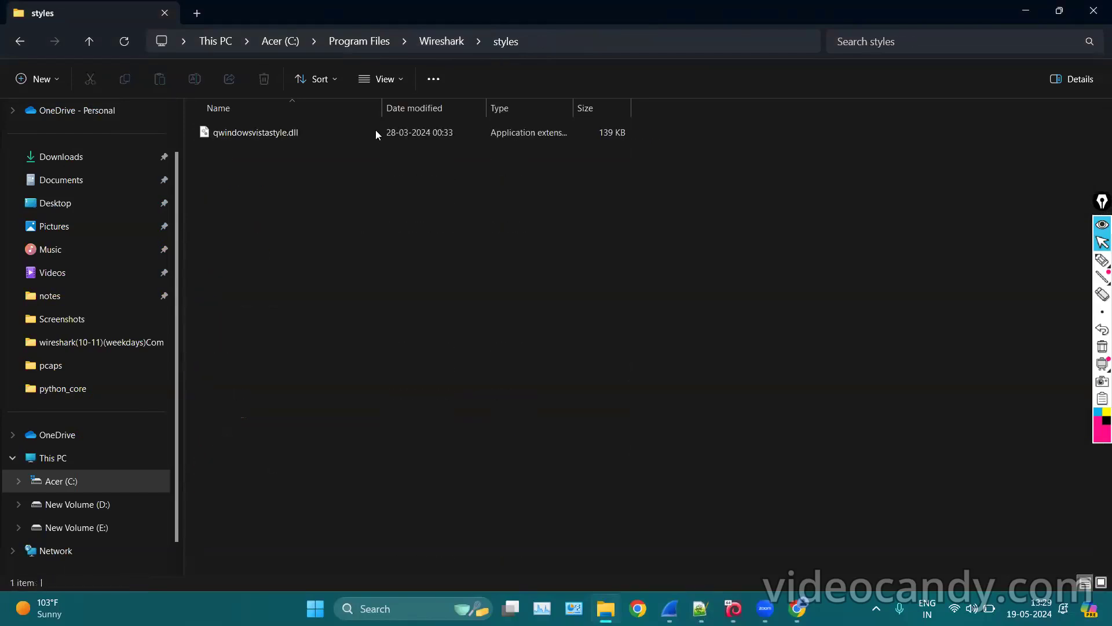
pyautogui.click(437, 41)
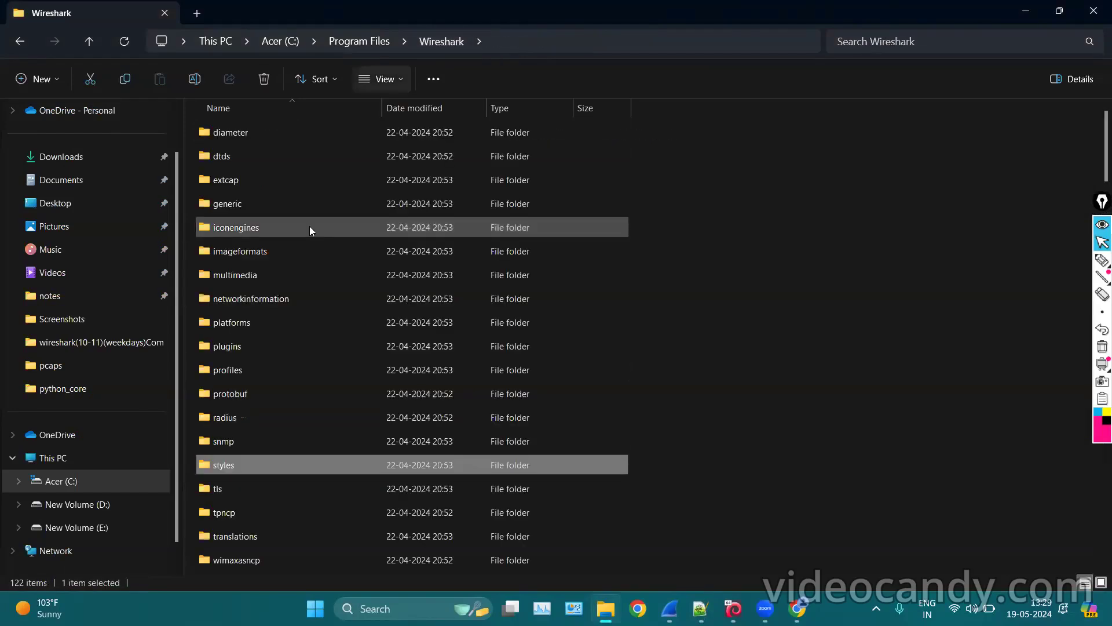
pyautogui.scroll(-2, 270, 253)
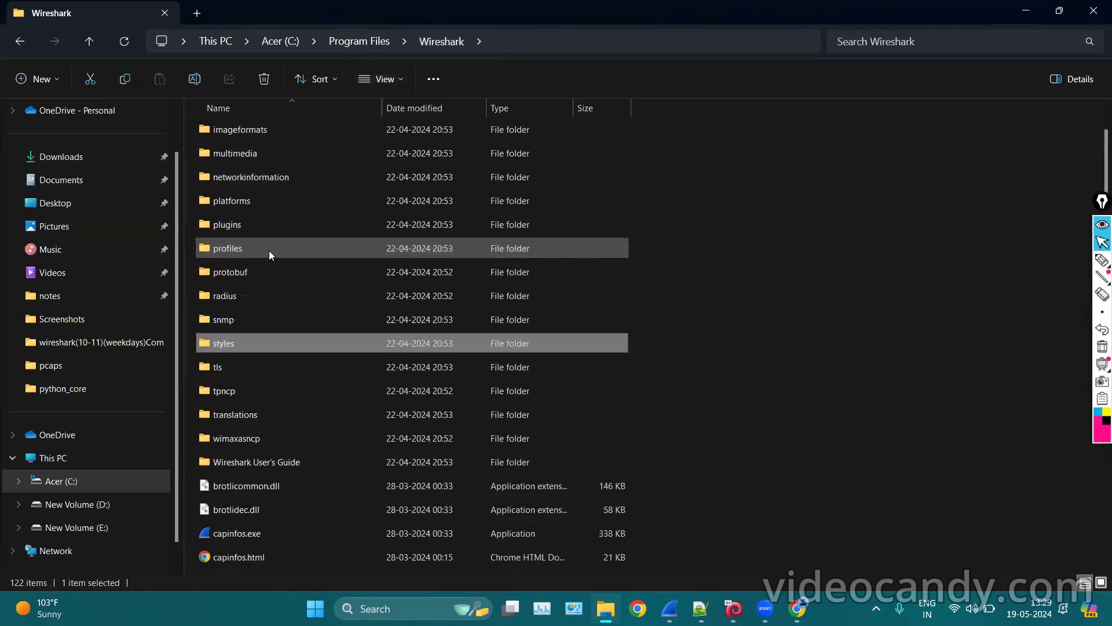
pyautogui.doubleClick(268, 177)
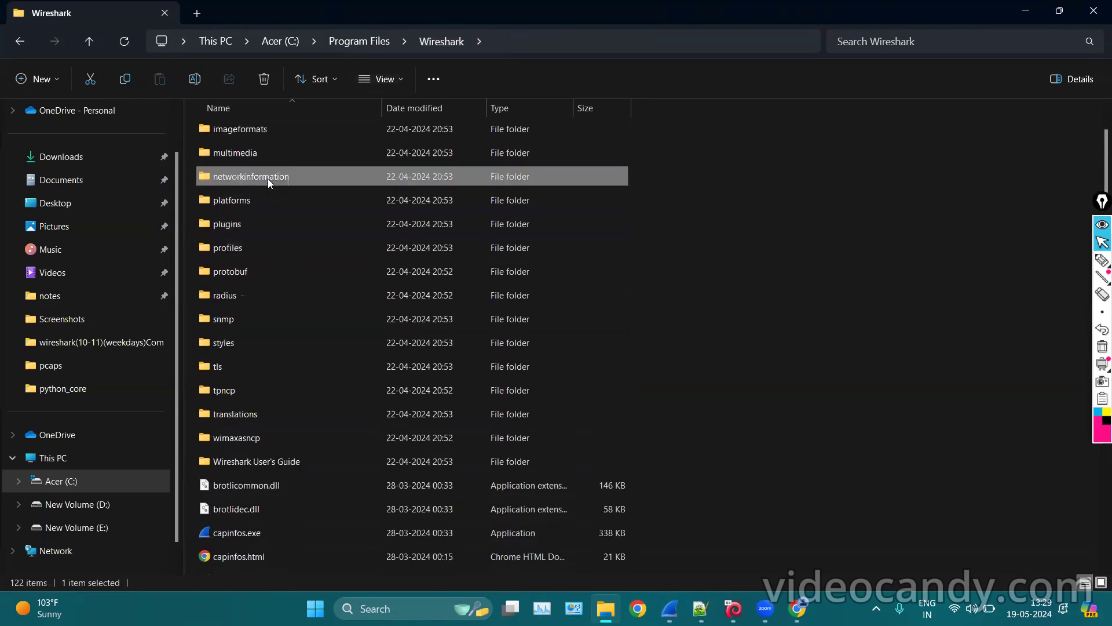
pyautogui.click(443, 44)
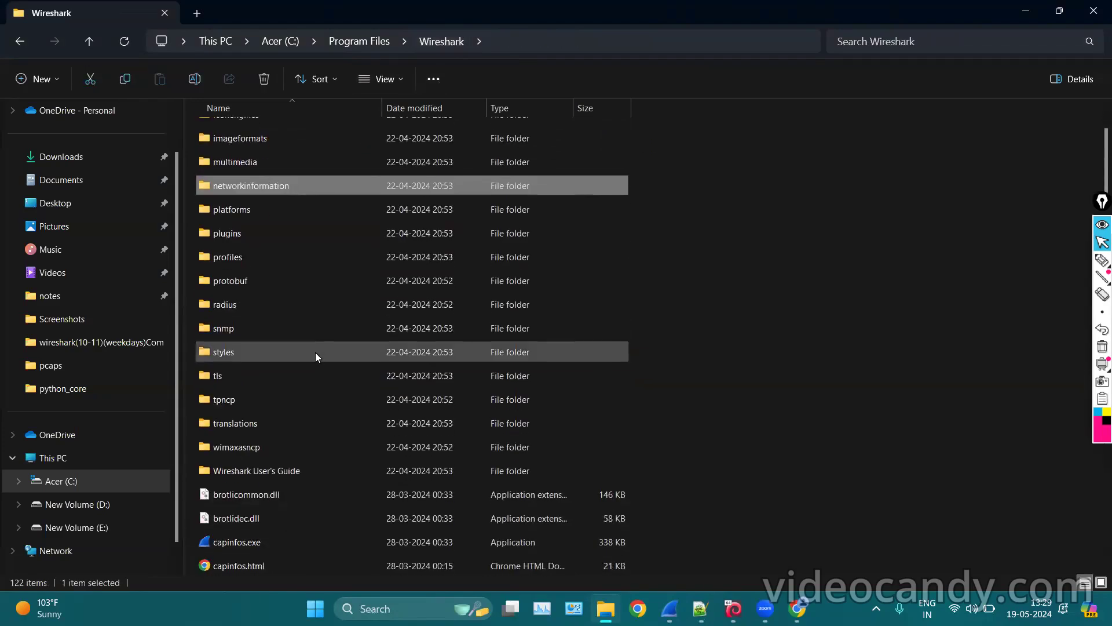
# Scroll down the install folder's file list and clear the selection.
pyautogui.scroll(-2, 315, 285)
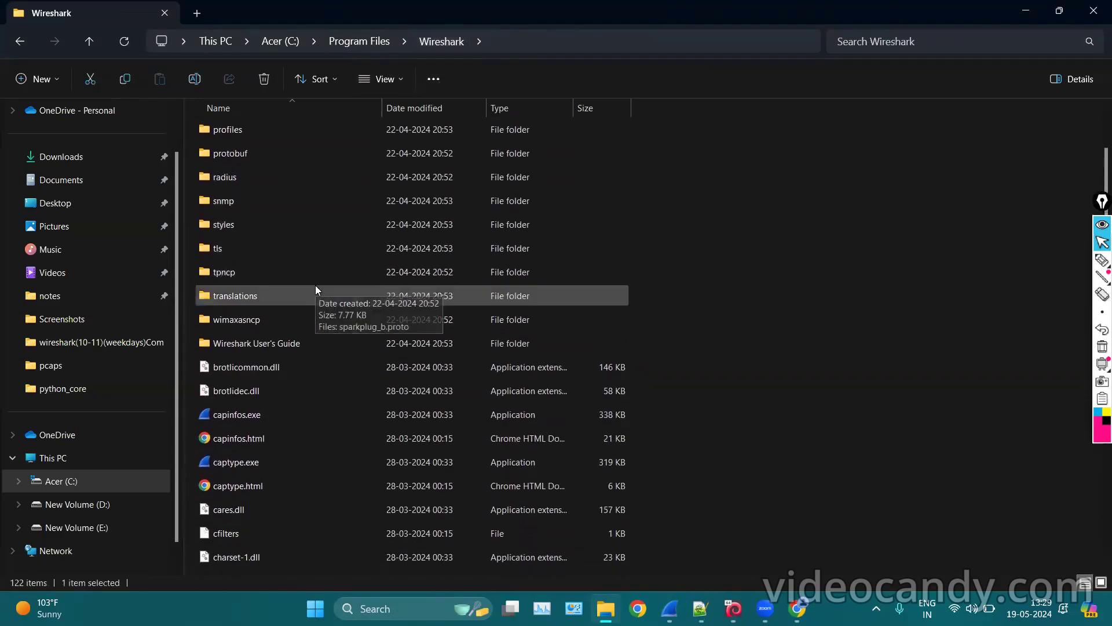
pyautogui.scroll(-1, 315, 285)
pyautogui.scroll(-2, 315, 245)
pyautogui.scroll(-2, 342, 291)
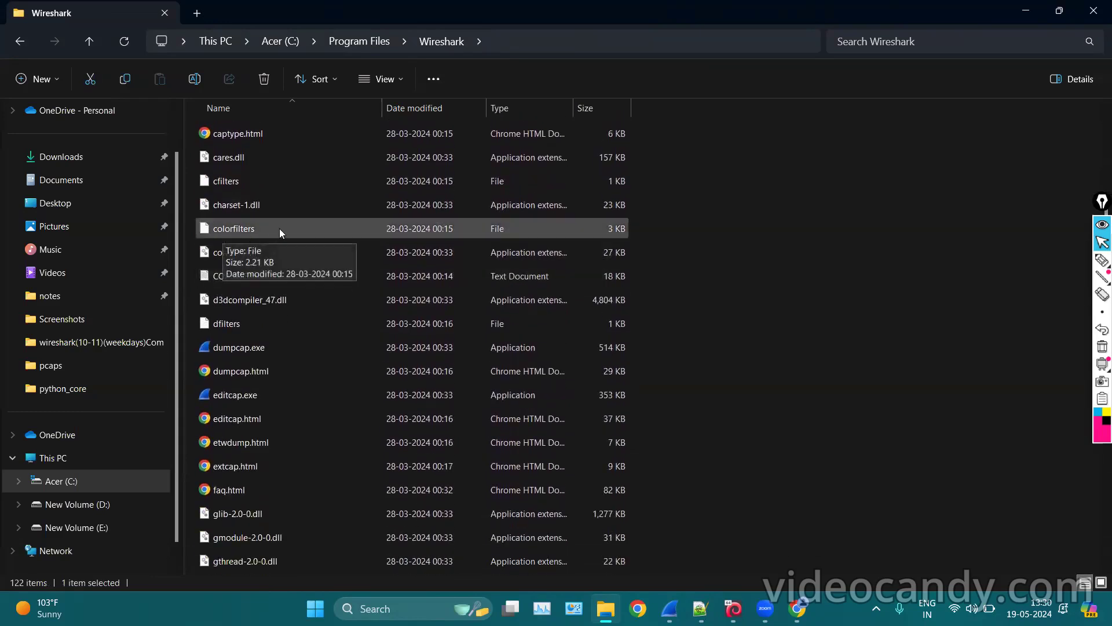
pyautogui.scroll(-1, 286, 343)
pyautogui.scroll(-5, 288, 348)
pyautogui.scroll(-12, 322, 401)
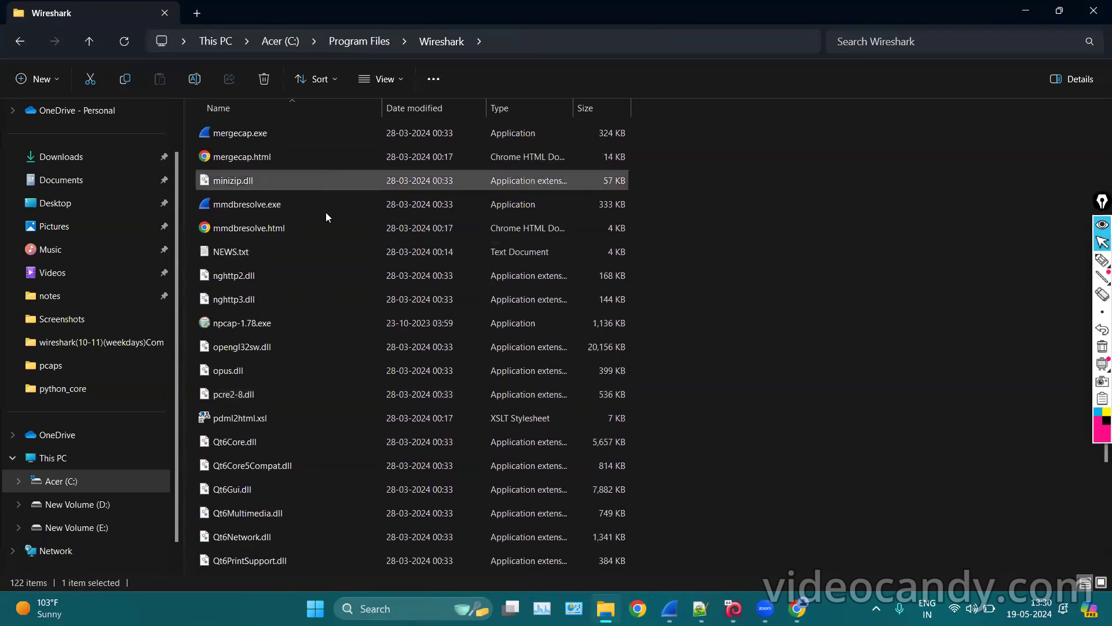
pyautogui.scroll(-1, 312, 320)
pyautogui.scroll(2, 312, 320)
pyautogui.scroll(-4, 312, 320)
pyautogui.scroll(-2, 312, 320)
pyautogui.scroll(-4, 328, 423)
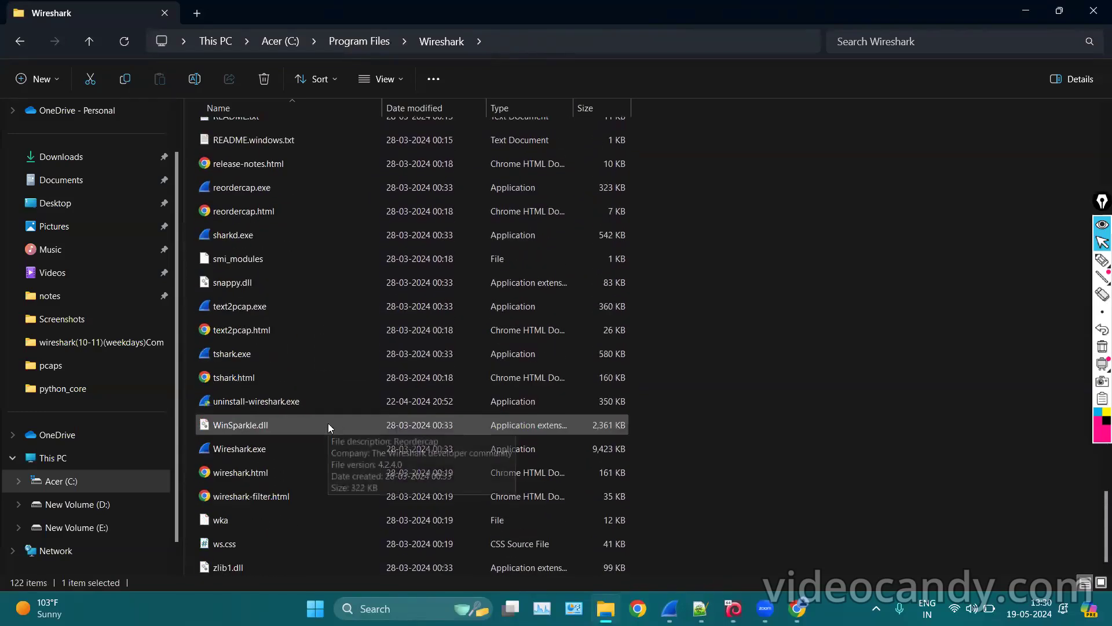
pyautogui.click(359, 315)
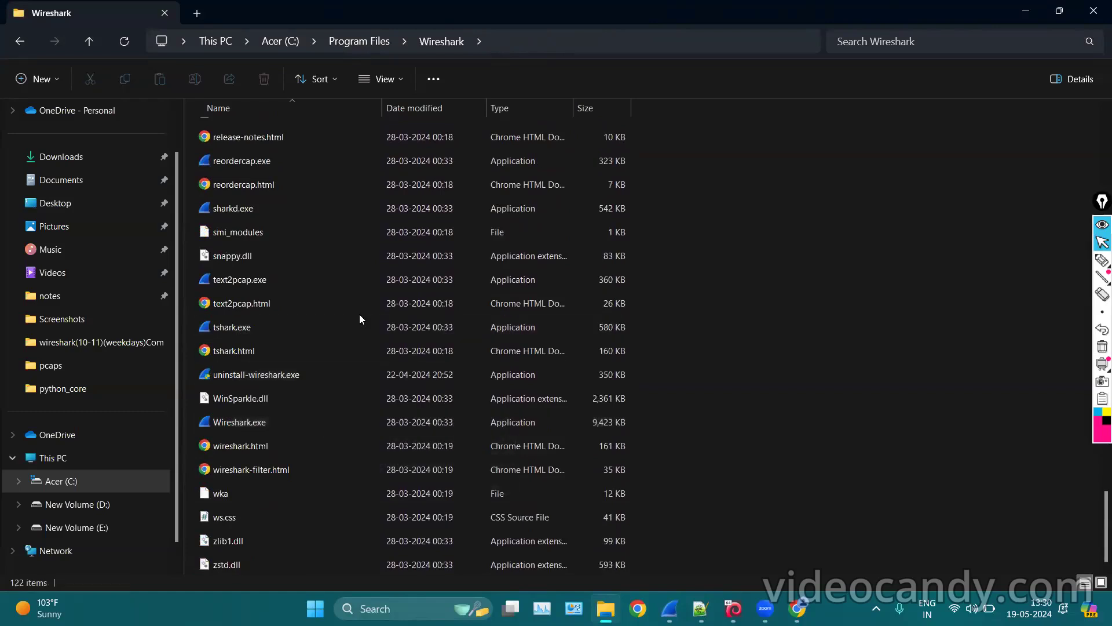
# Locate and select tshark.exe in the install folder.
pyautogui.scroll(1, 356, 327)
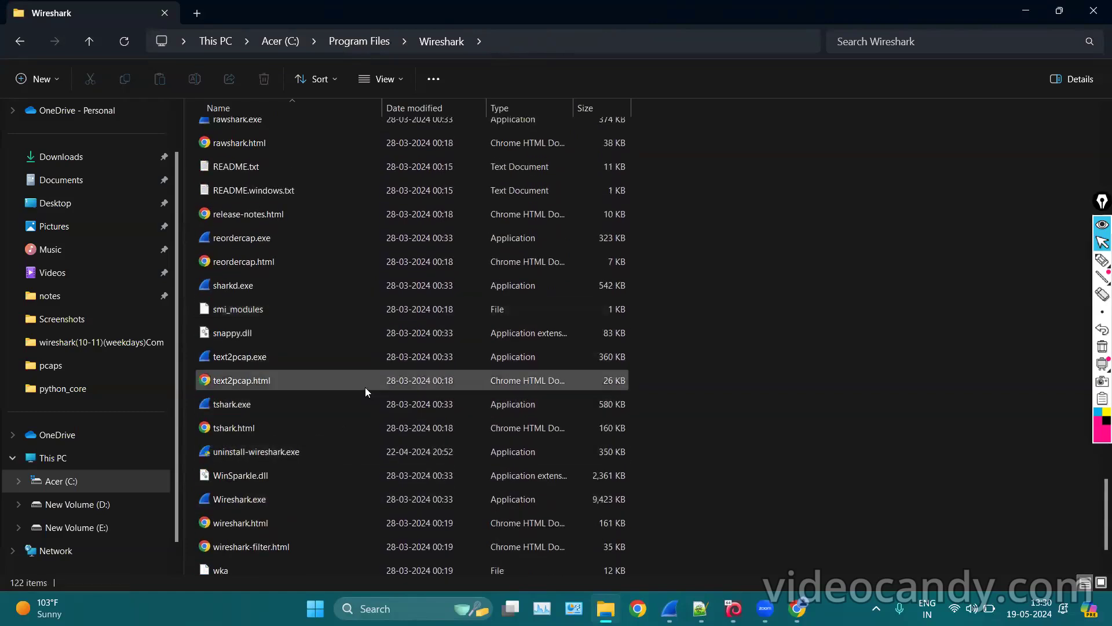
pyautogui.scroll(4, 365, 387)
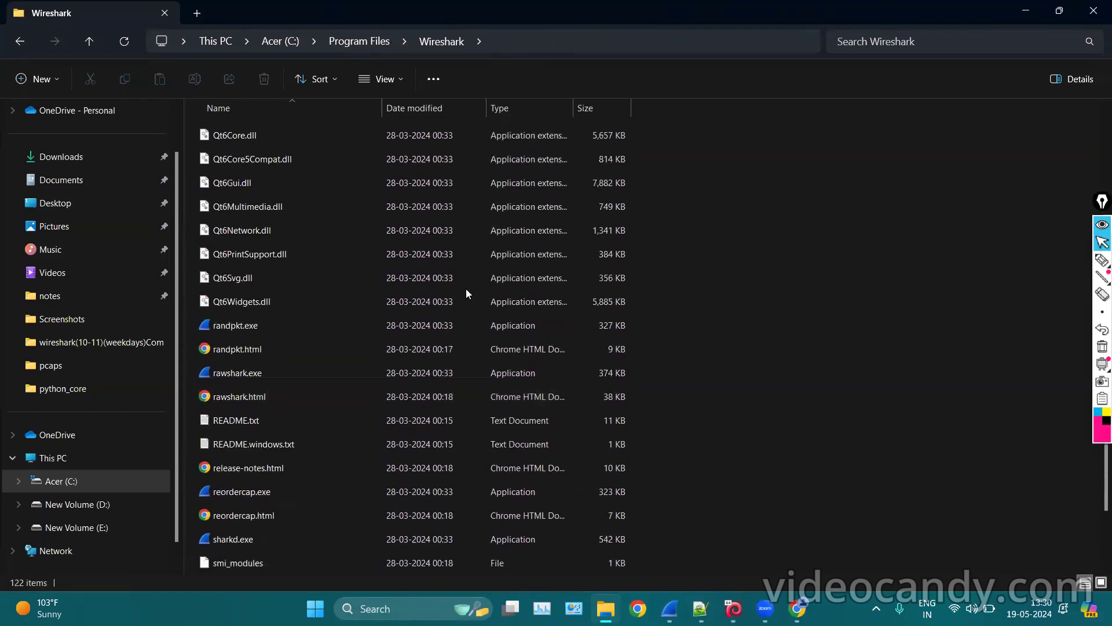
pyautogui.scroll(-2, 466, 288)
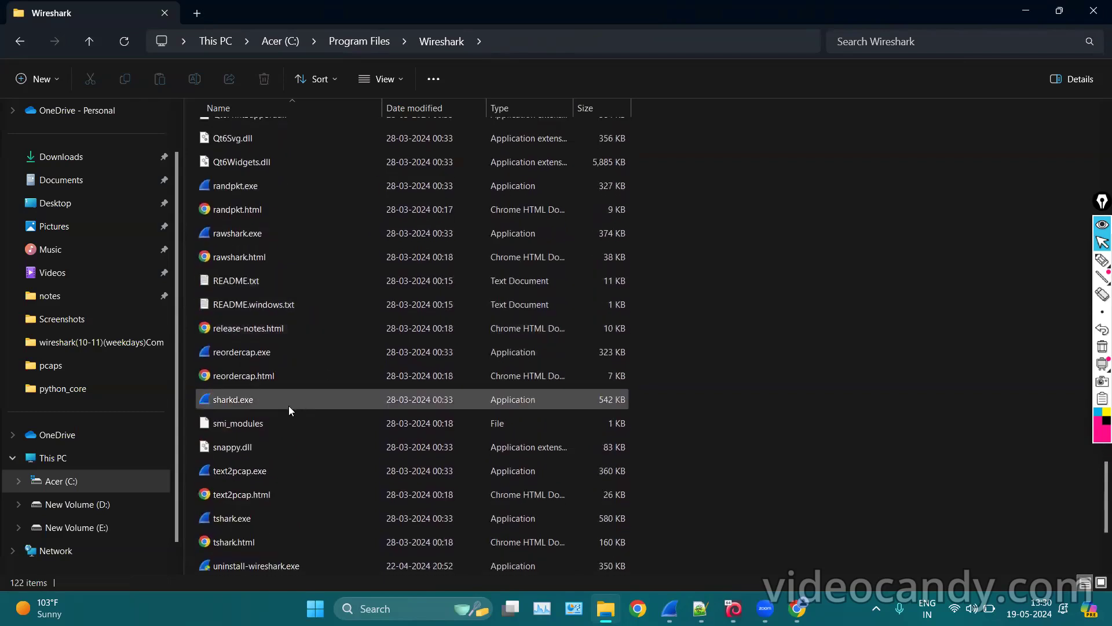
pyautogui.scroll(-3, 340, 415)
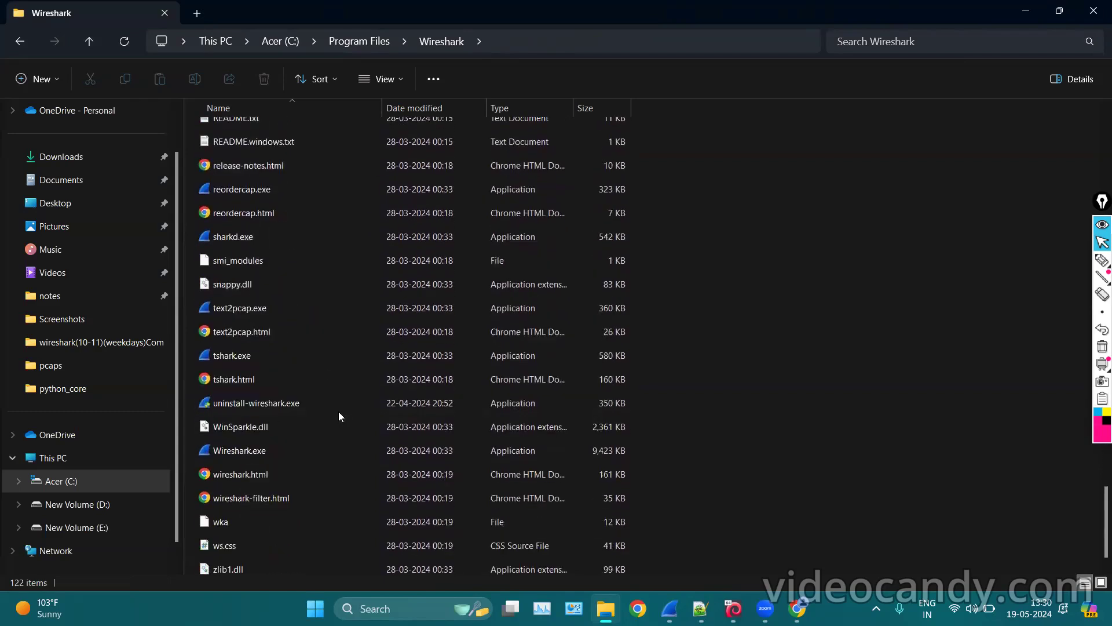
pyautogui.click(250, 351)
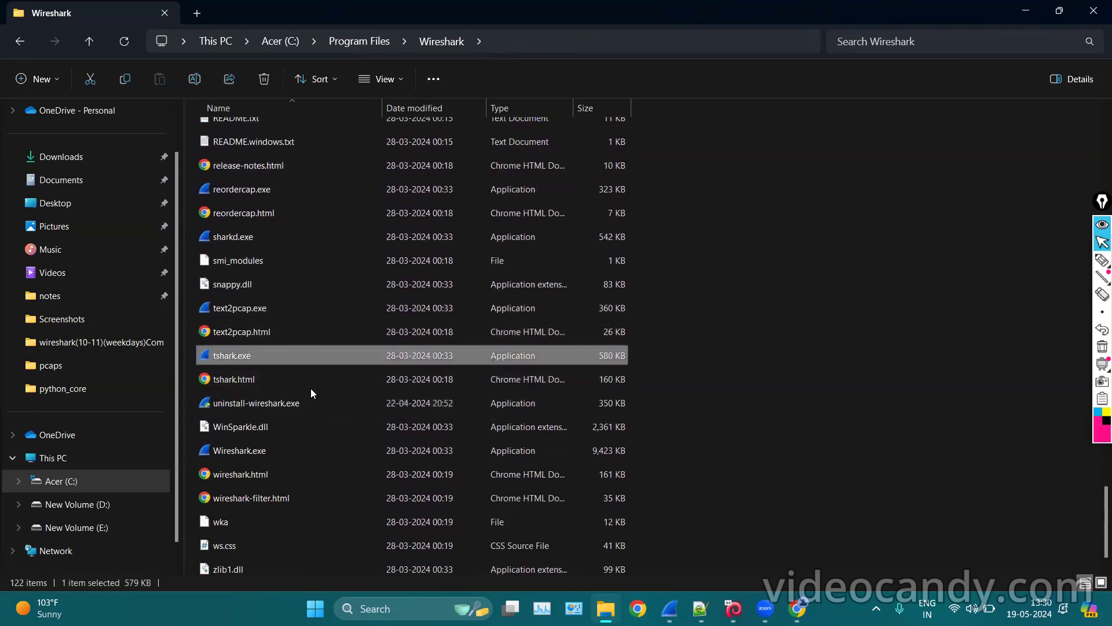
# Scroll back to the filter files and open cfilters with Notepad++.
pyautogui.scroll(4, 311, 394)
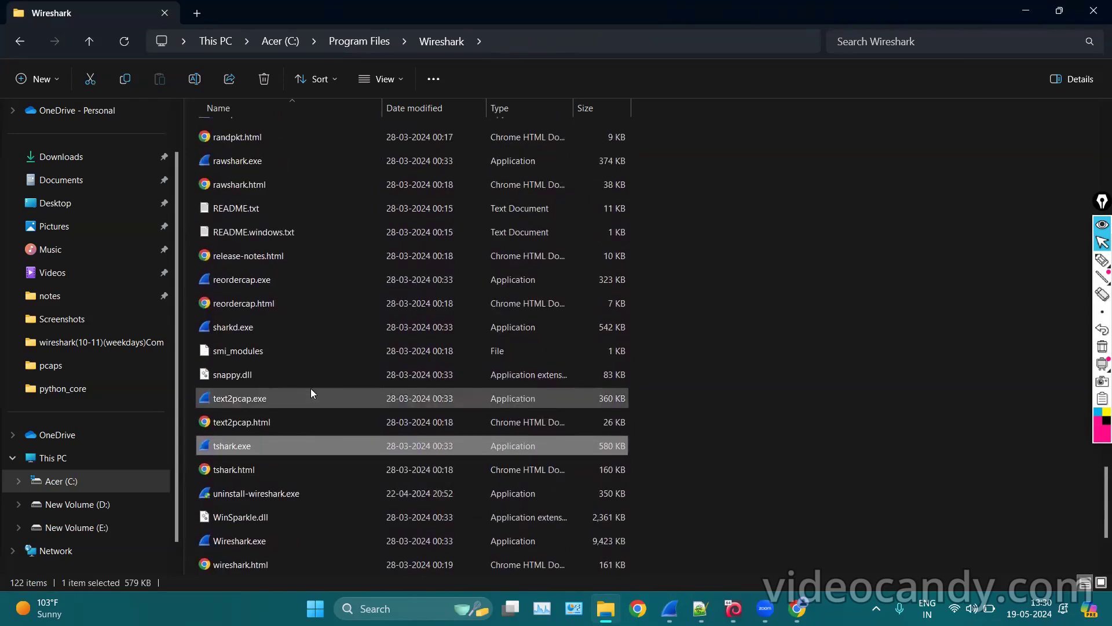
pyautogui.scroll(6, 311, 393)
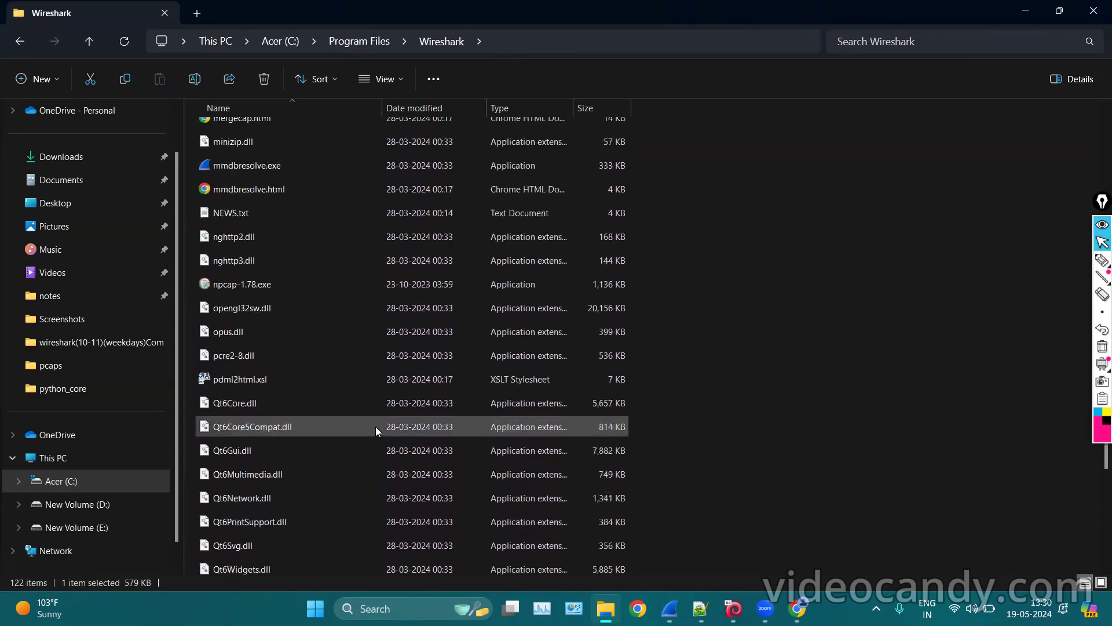
pyautogui.scroll(4, 532, 278)
pyautogui.scroll(1, 533, 278)
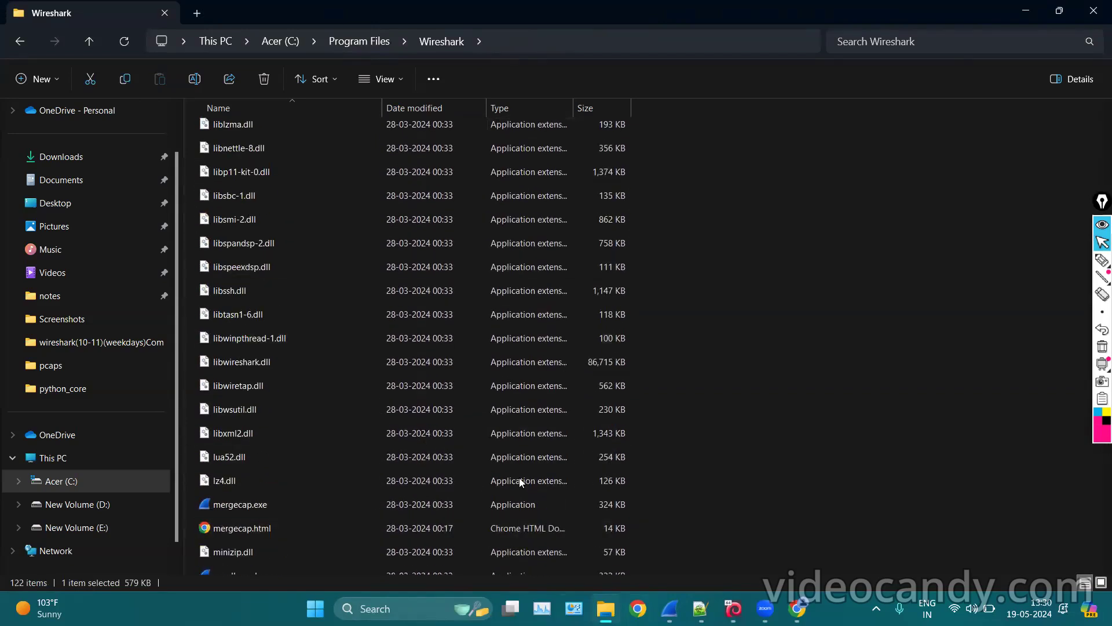
pyautogui.scroll(12, 519, 410)
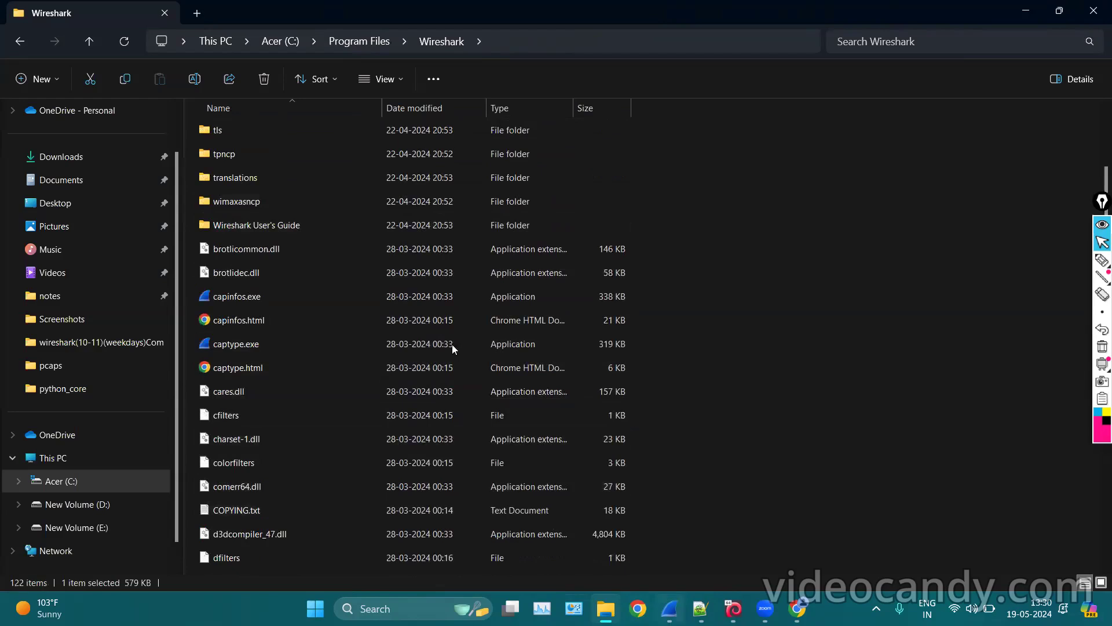
pyautogui.scroll(1, 310, 207)
pyautogui.scroll(-2, 320, 388)
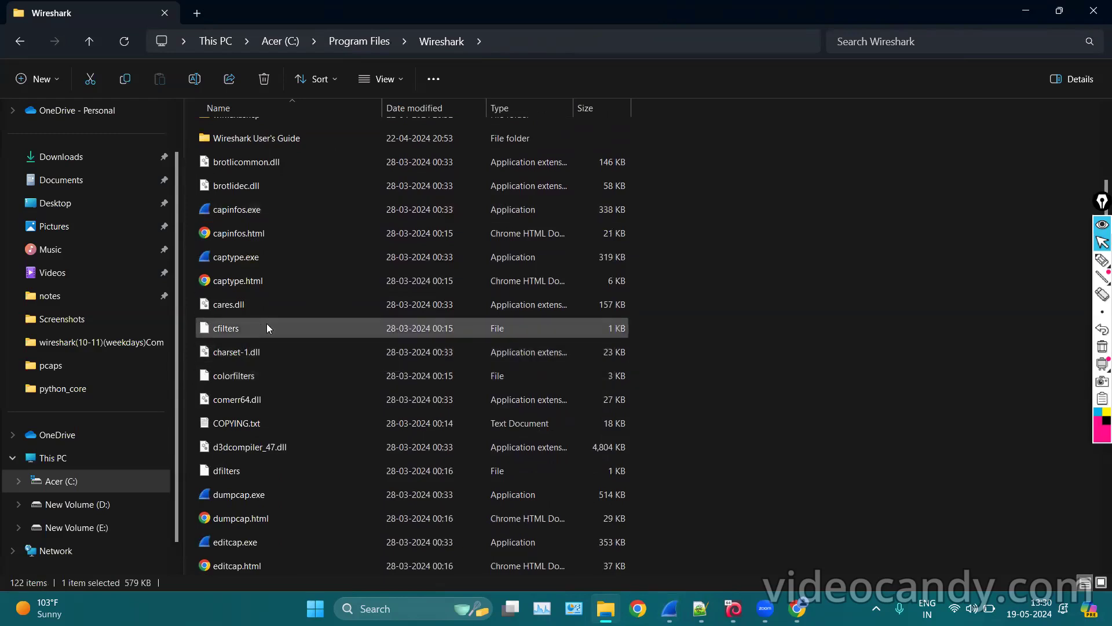
pyautogui.click(394, 470)
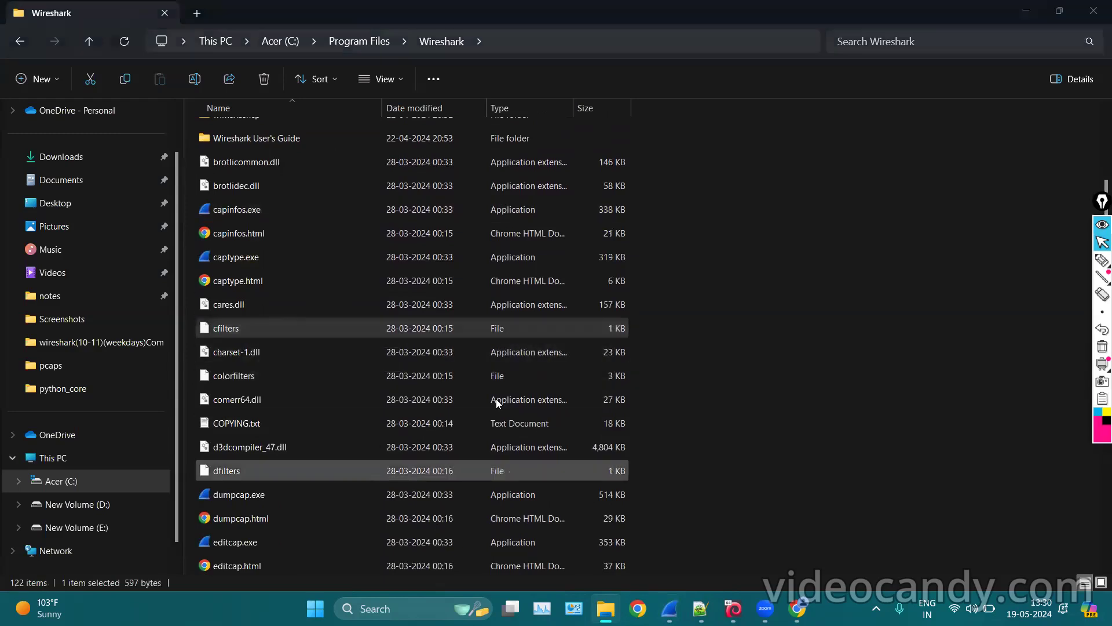
pyautogui.doubleClick(499, 327)
pyautogui.click(501, 328)
# Open cfilters in Notepad++, select all its text, then bring Wireshark forward maximized.
pyautogui.doubleClick(499, 325)
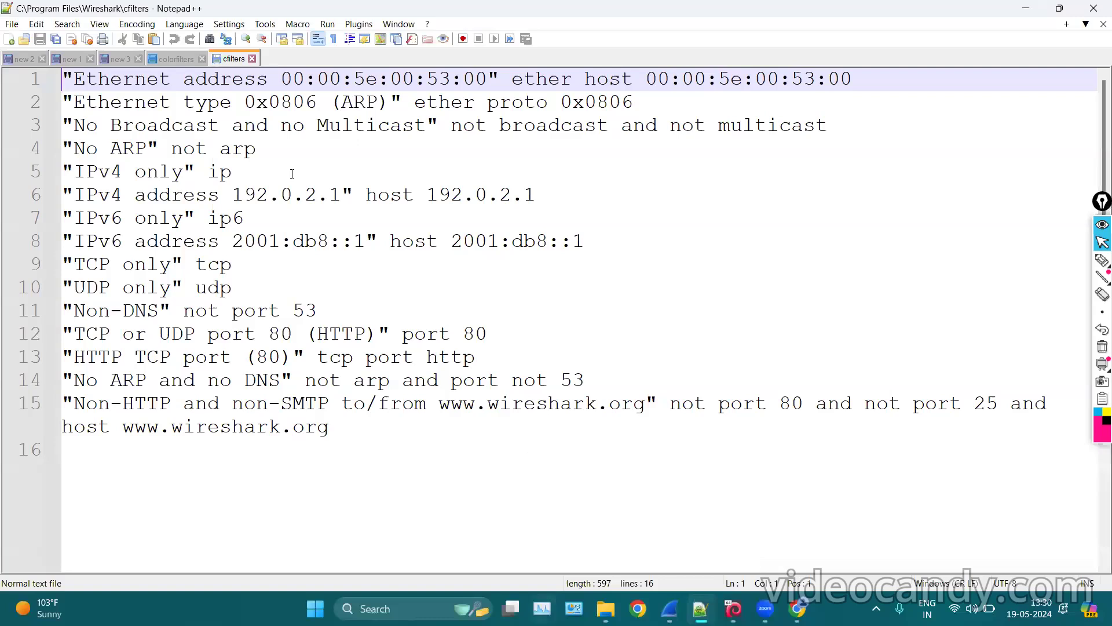
pyautogui.hotkey('ctrl', 'a')
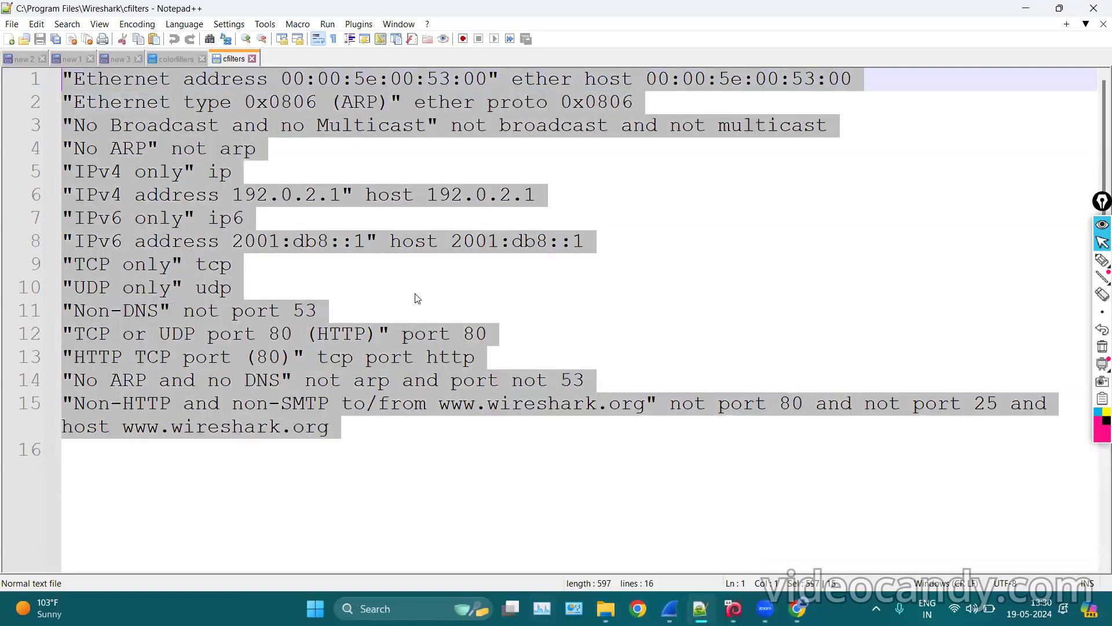
pyautogui.click(673, 609)
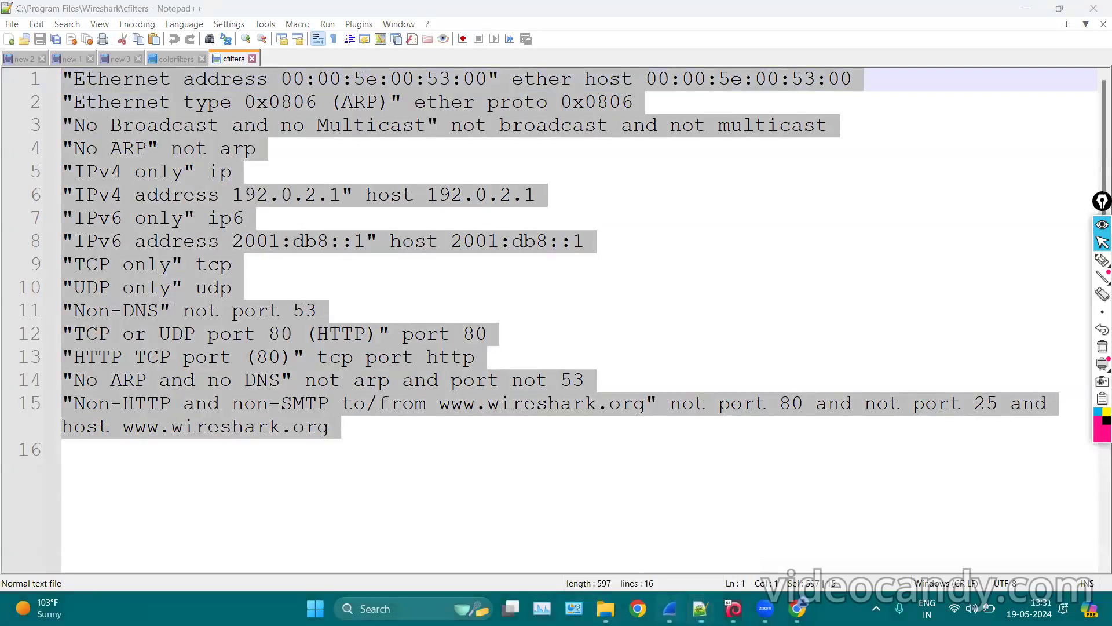
pyautogui.doubleClick(210, 15)
pyautogui.click(161, 23)
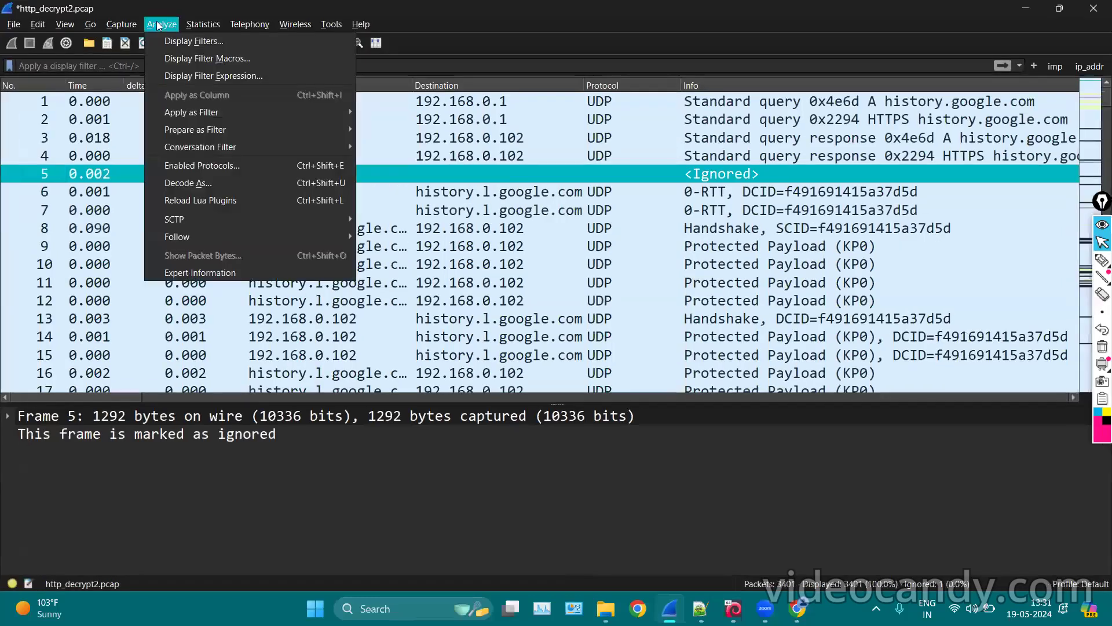
pyautogui.click(163, 112)
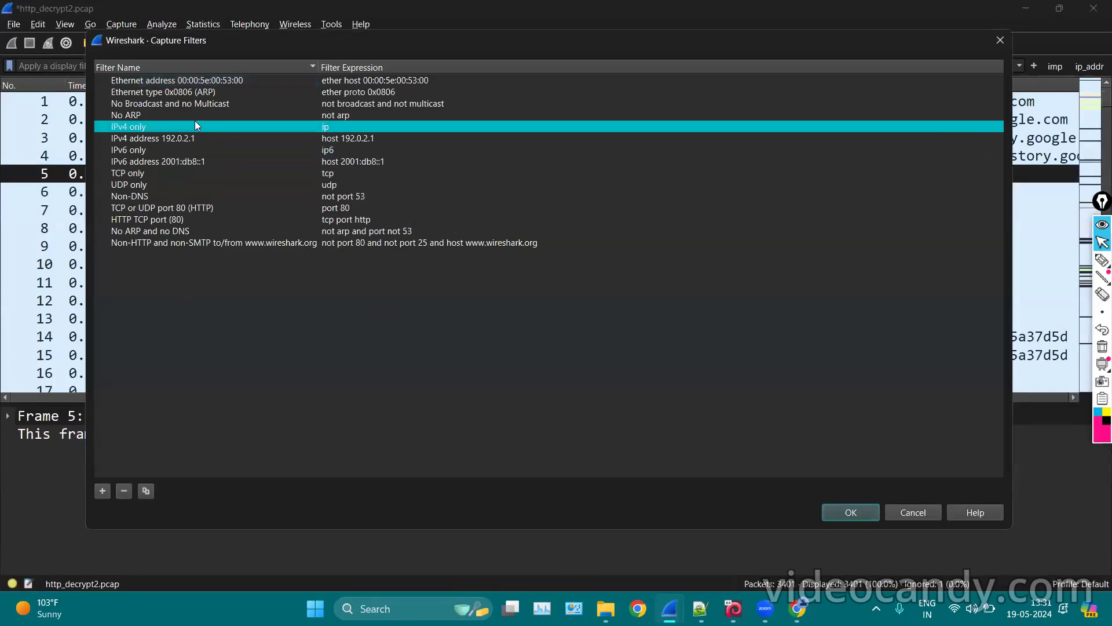
pyautogui.click(999, 42)
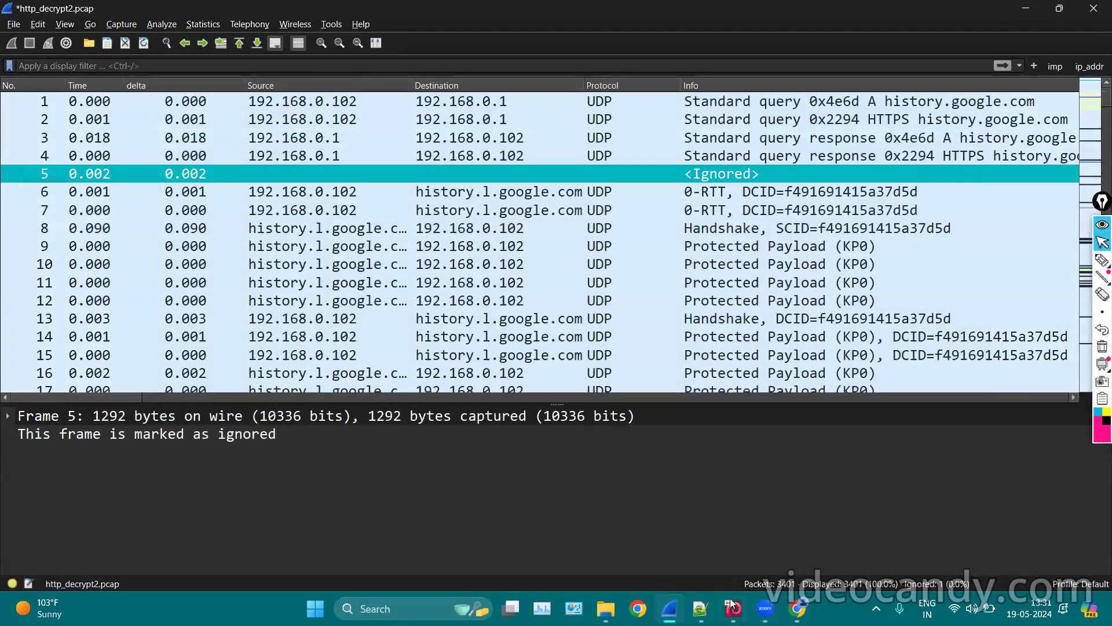
pyautogui.click(701, 608)
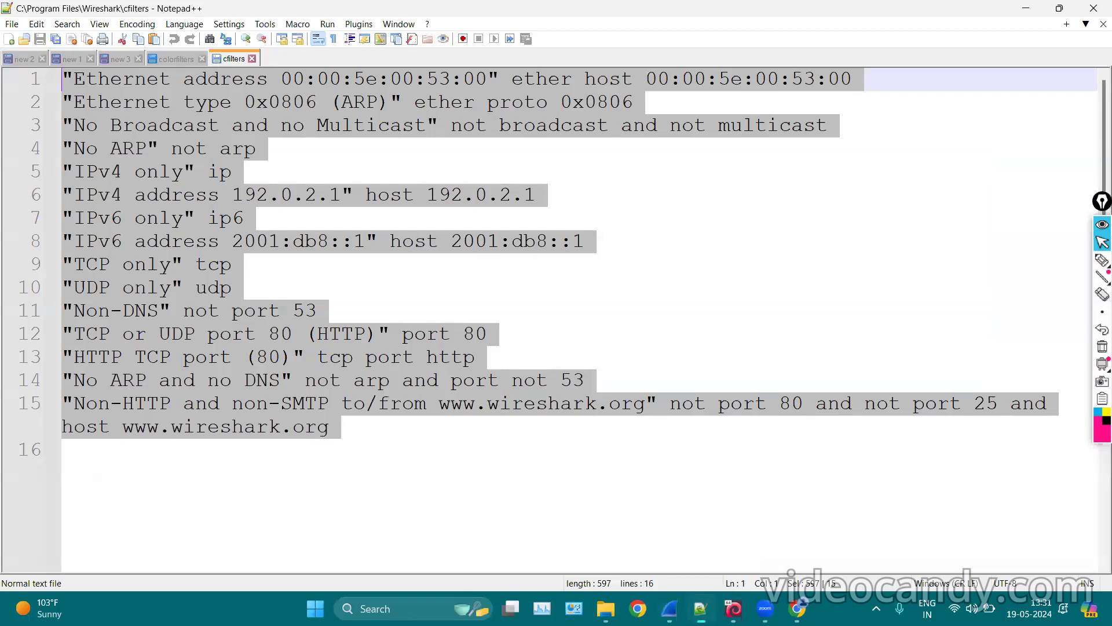
# Close the cfilters and colorfilters tabs, minimize Notepad++, and switch back to the install folder.
pyautogui.click(499, 301)
pyautogui.click(252, 58)
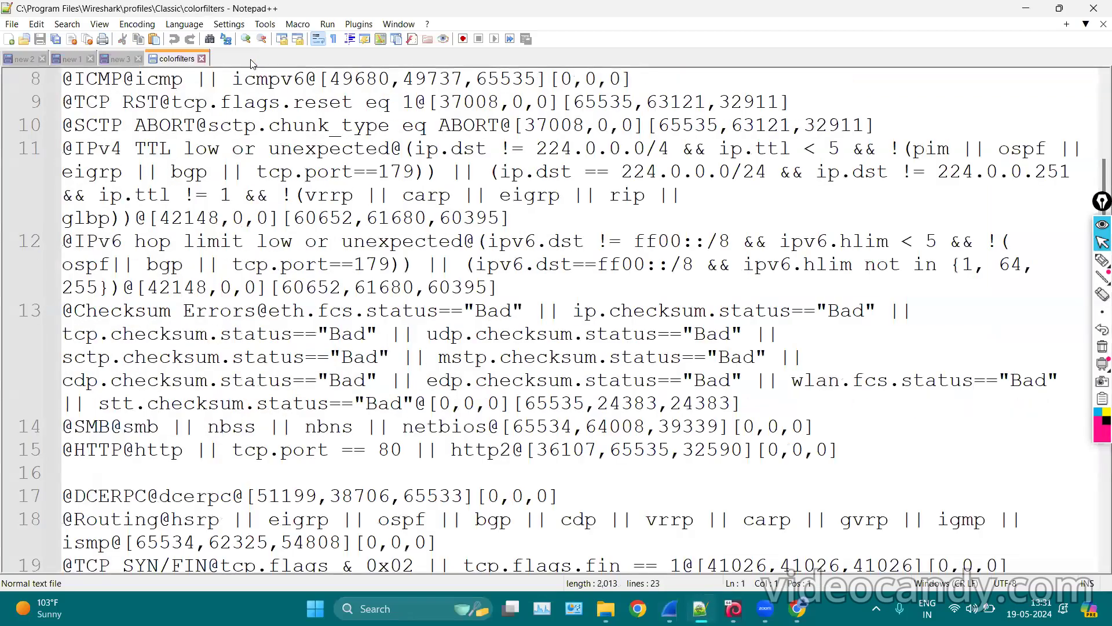
pyautogui.click(203, 60)
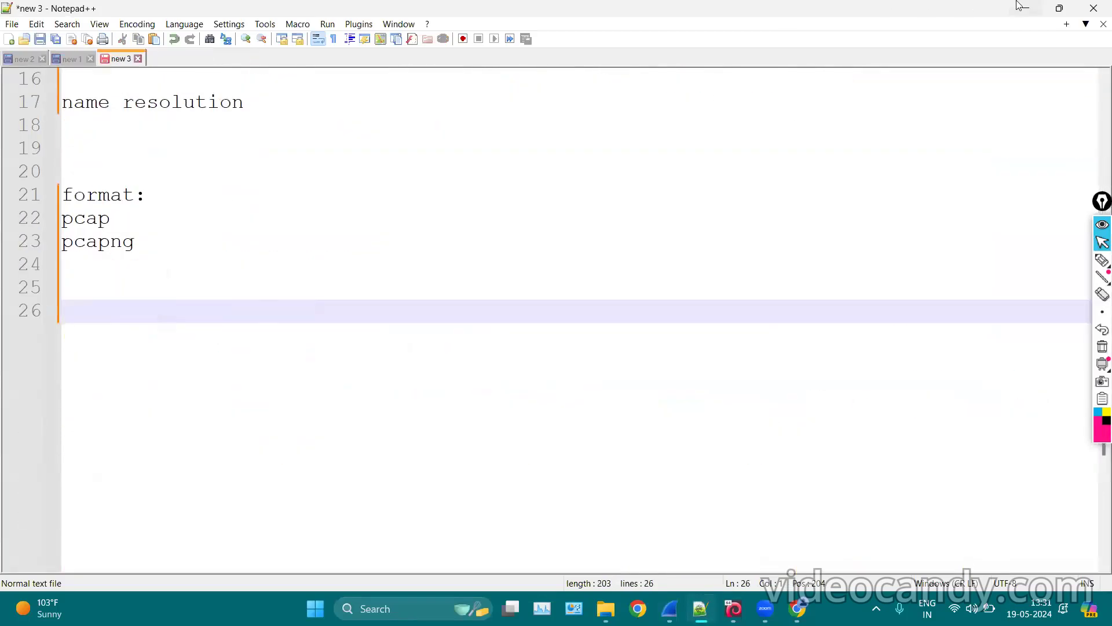
pyautogui.click(1024, 8)
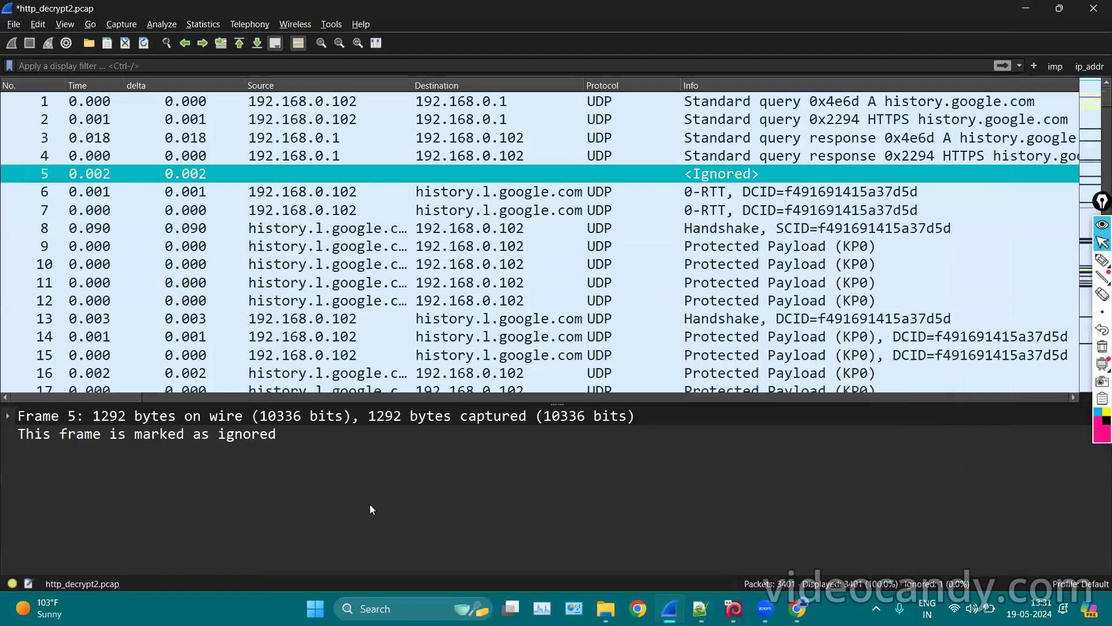
pyautogui.hotkey('alt', 'Tab')
pyautogui.scroll(-10, 410, 351)
# Compare the cfilters, dfilters and colorfilters files in the install folder, then close File Explorer.
pyautogui.scroll(3, 410, 357)
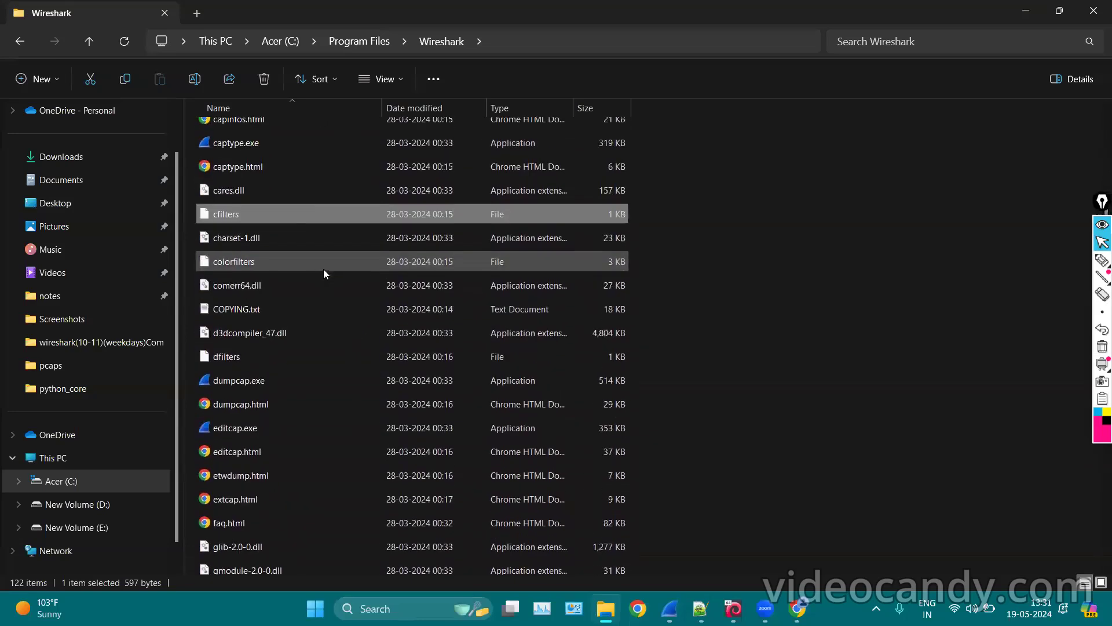
pyautogui.click(243, 358)
pyautogui.click(222, 255)
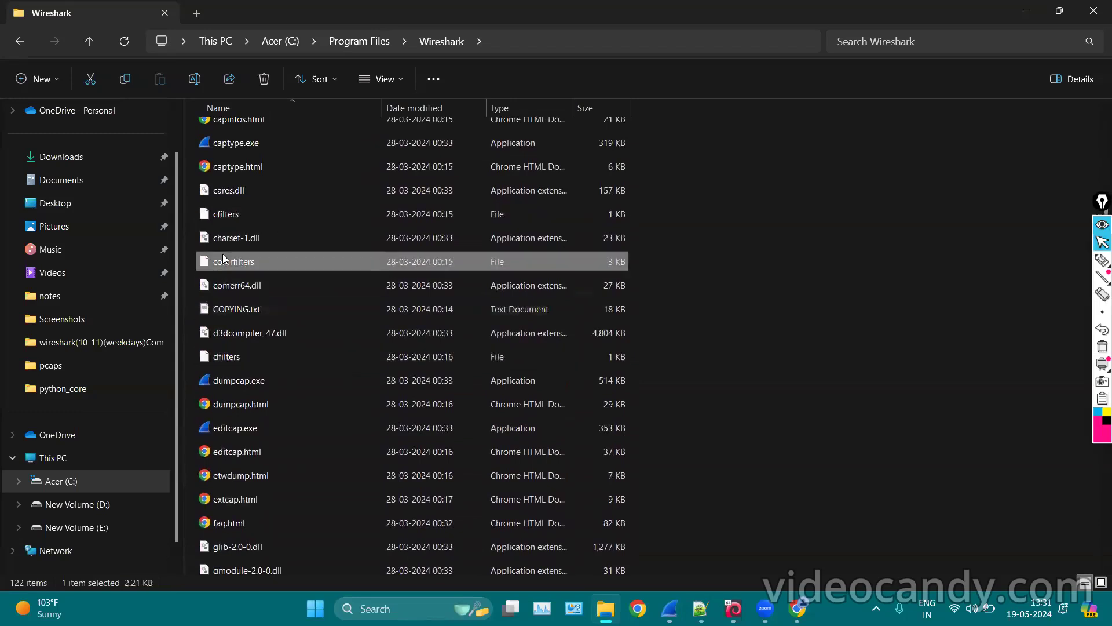
pyautogui.click(237, 214)
pyautogui.scroll(-3, 287, 351)
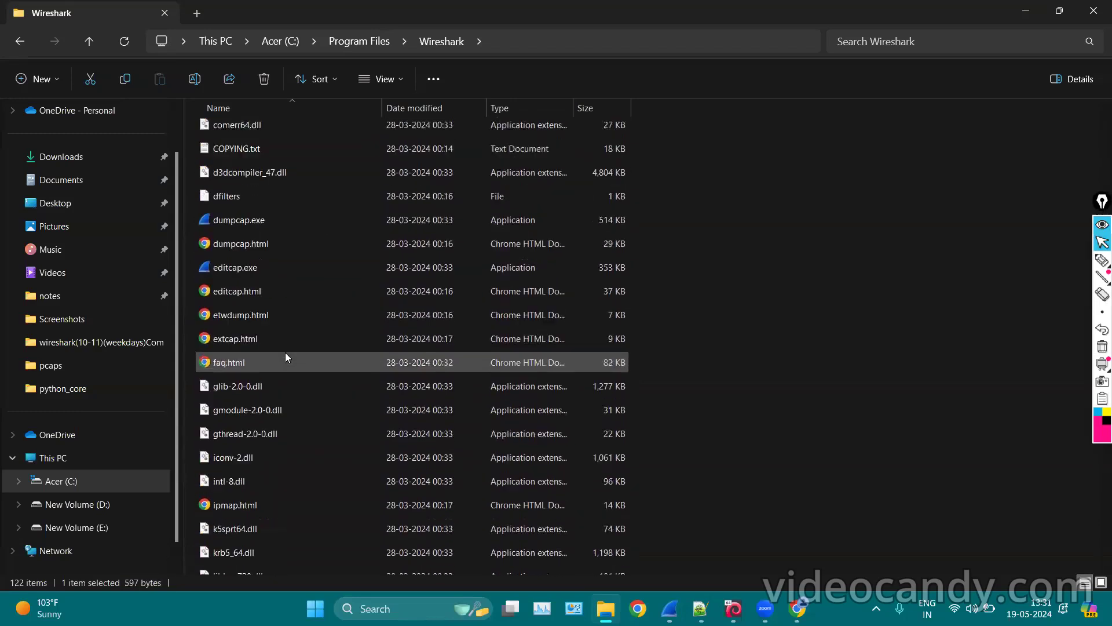
pyautogui.scroll(-2, 526, 413)
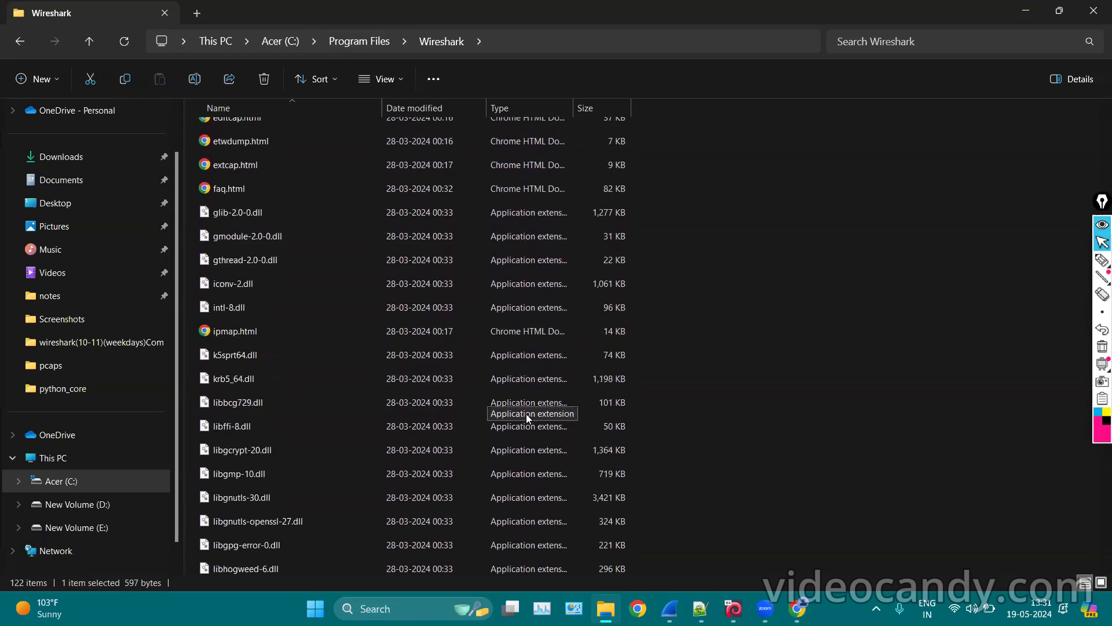
pyautogui.scroll(4, 452, 337)
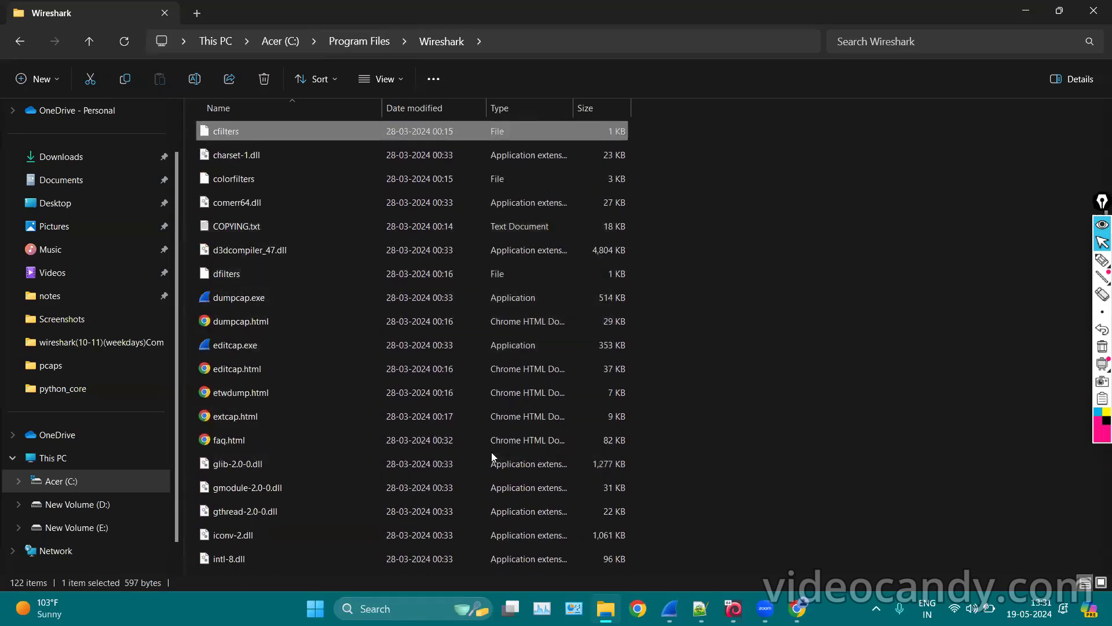
pyautogui.scroll(10, 492, 457)
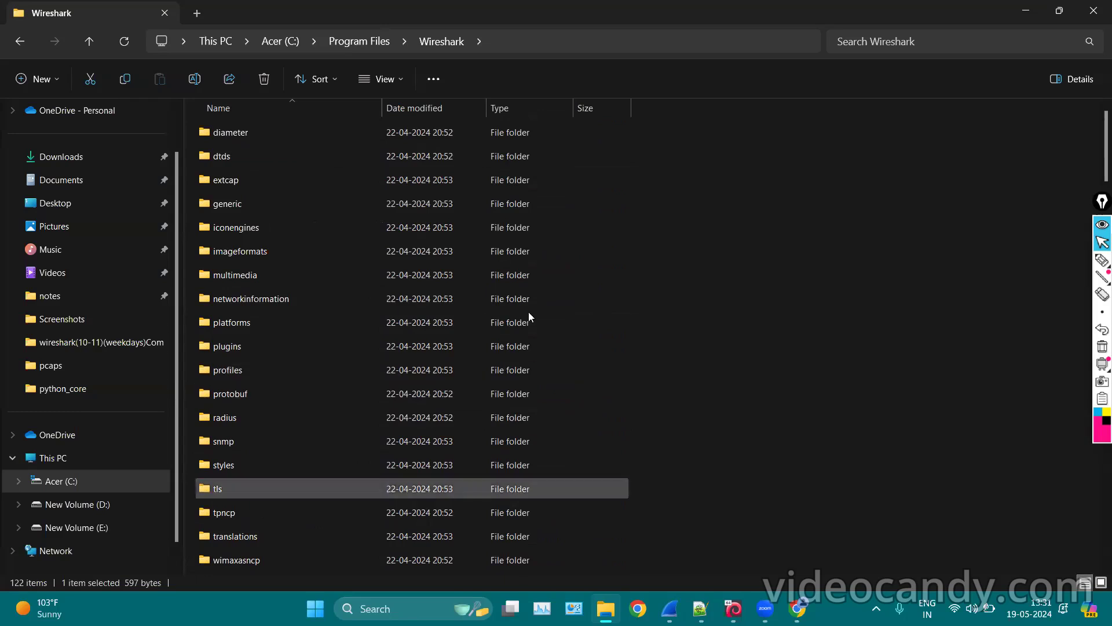
pyautogui.scroll(-3, 427, 319)
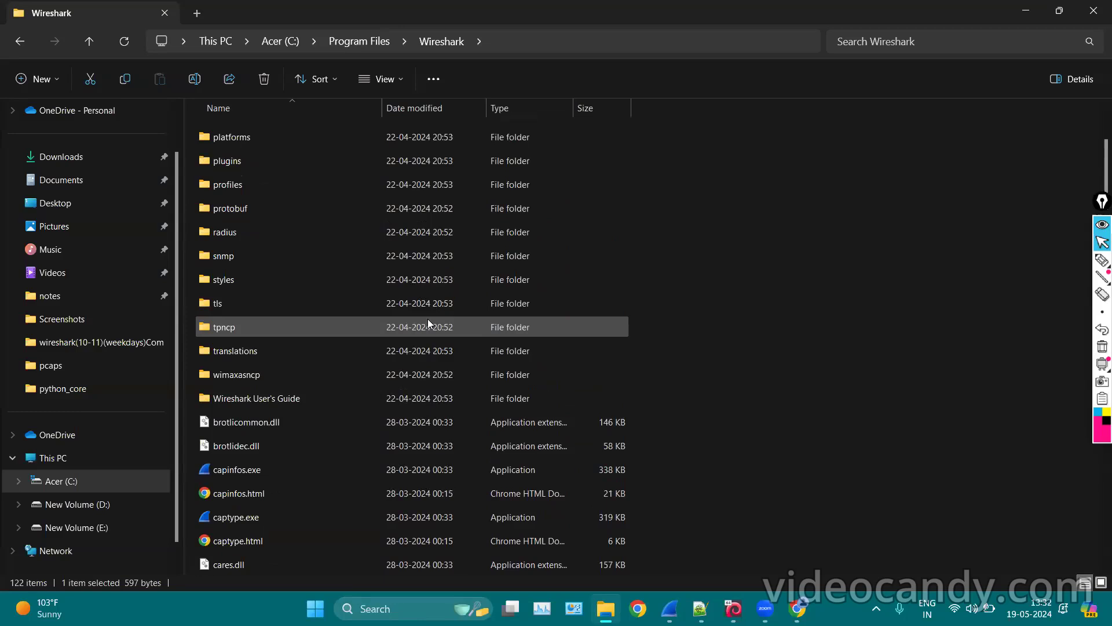
pyautogui.click(1095, 7)
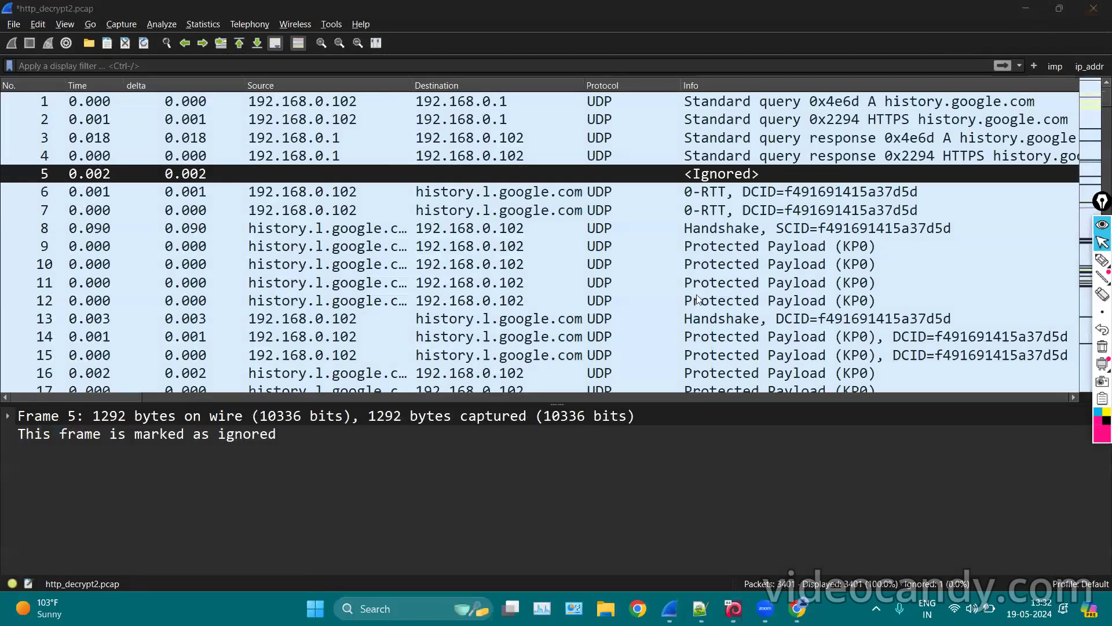